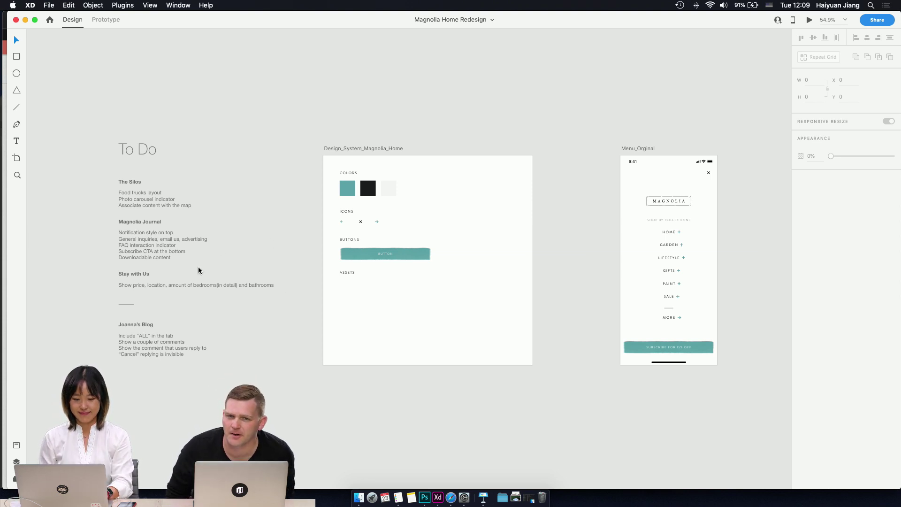
- Review the To Do notes for The Silos, Magnolia Journal, Stay with Us and Joanna's Blog
scroll(93, 286, up, 5)
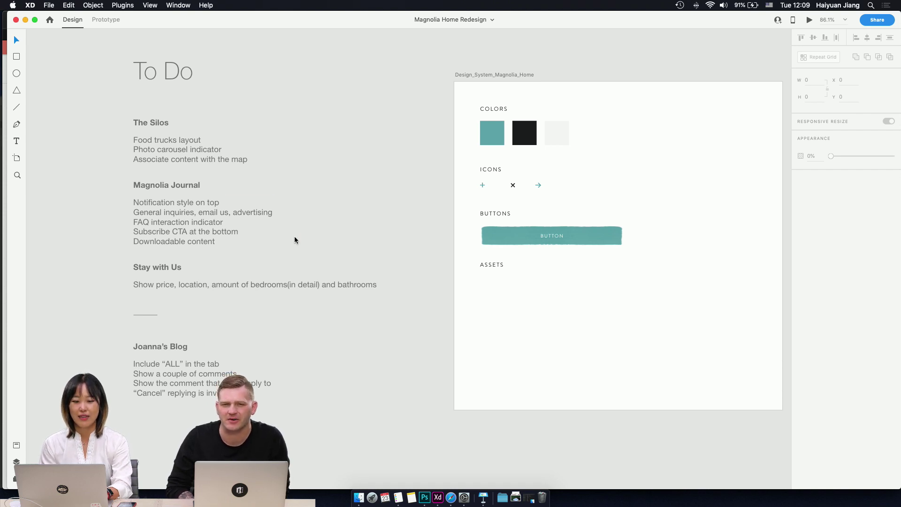
scroll(294, 240, right, 5)
scroll(294, 240, down, 3)
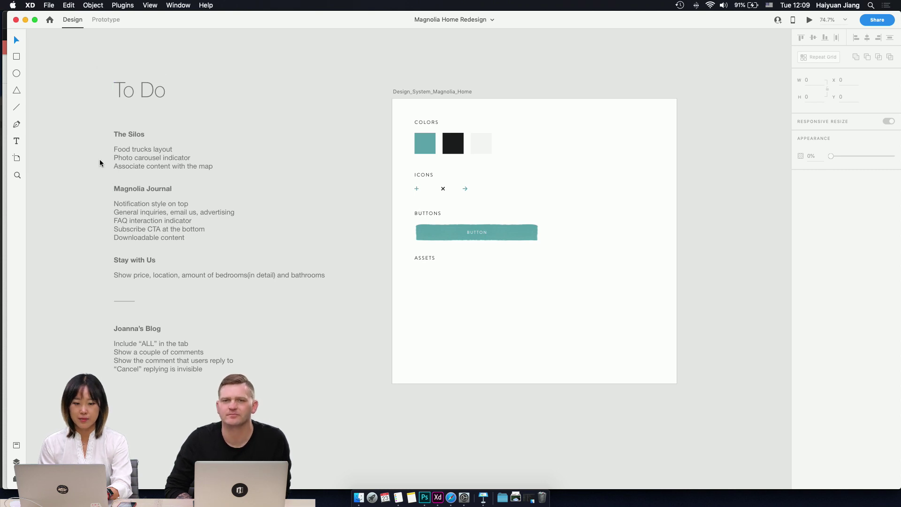
scroll(99, 163, up, 1)
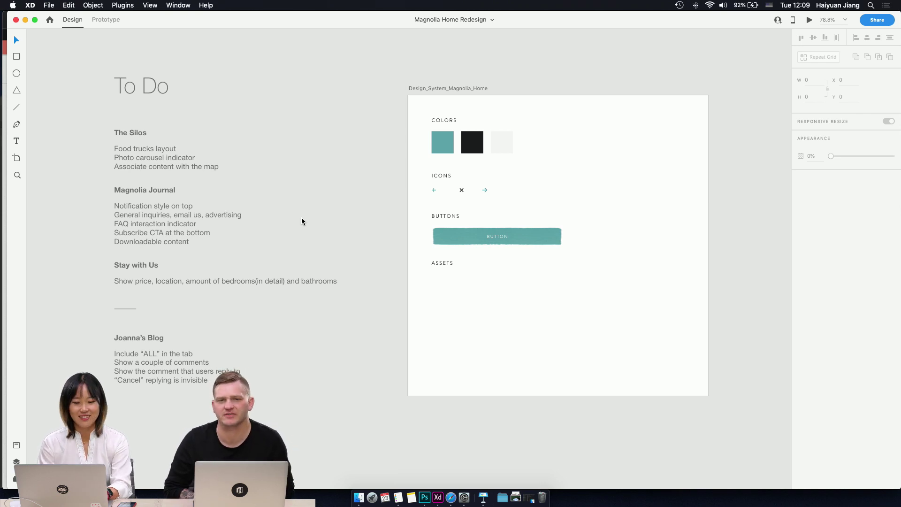
scroll(302, 218, down, 3)
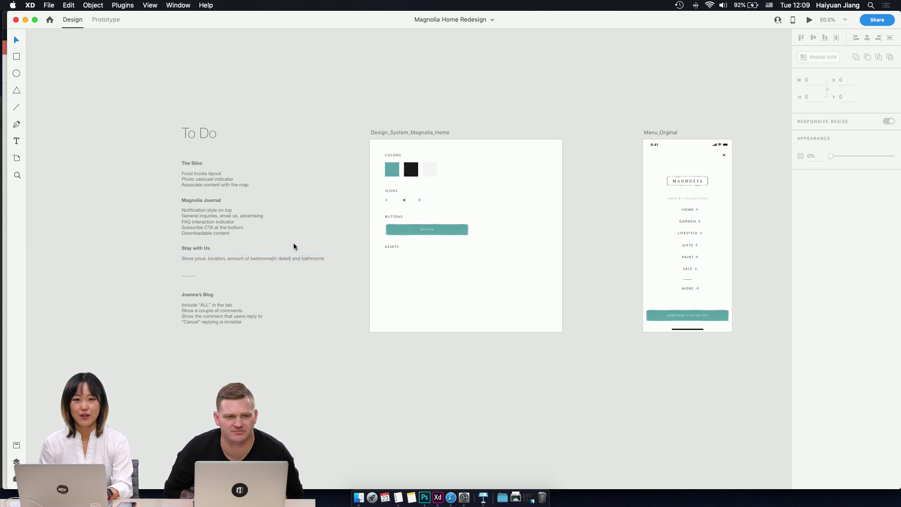
scroll(294, 246, right, 5)
scroll(294, 247, up, 3)
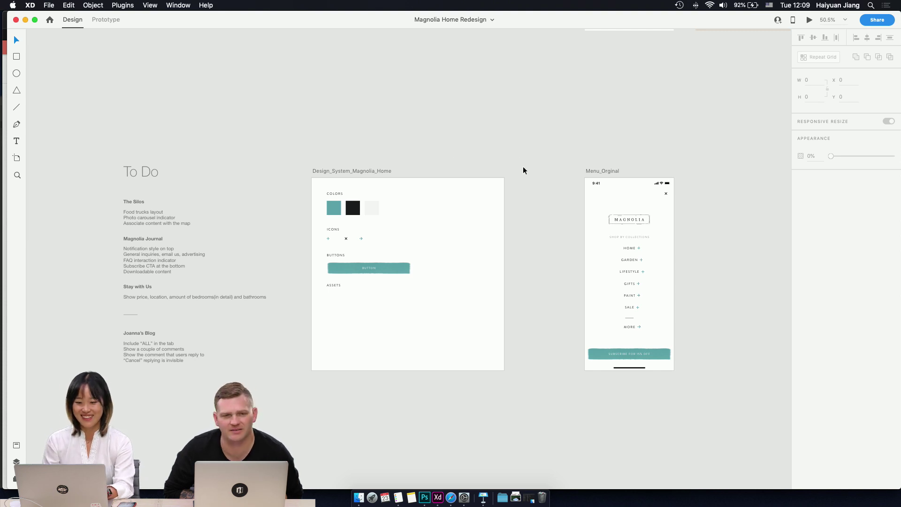
scroll(358, 181, up, 3)
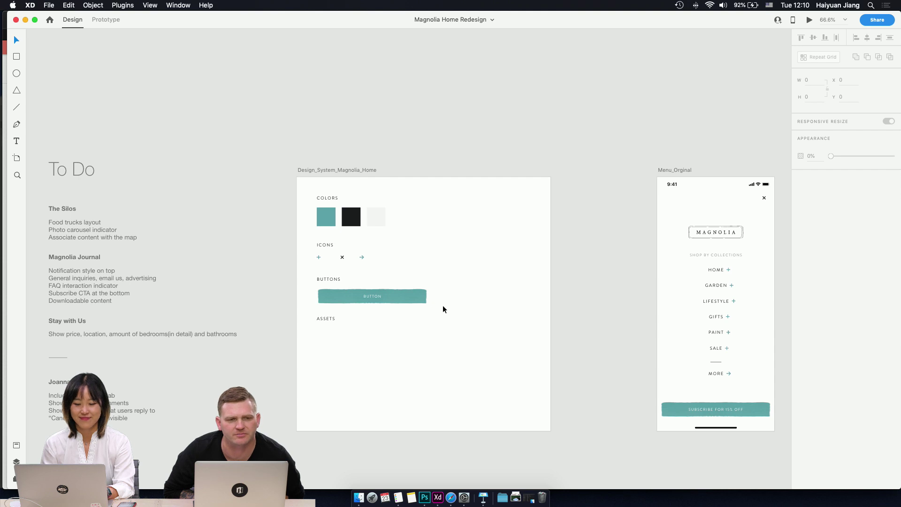
- Examine the colors, icons, buttons and assets sections on the Design_System_Magnolia_Home artboard
scroll(433, 320, down, 3)
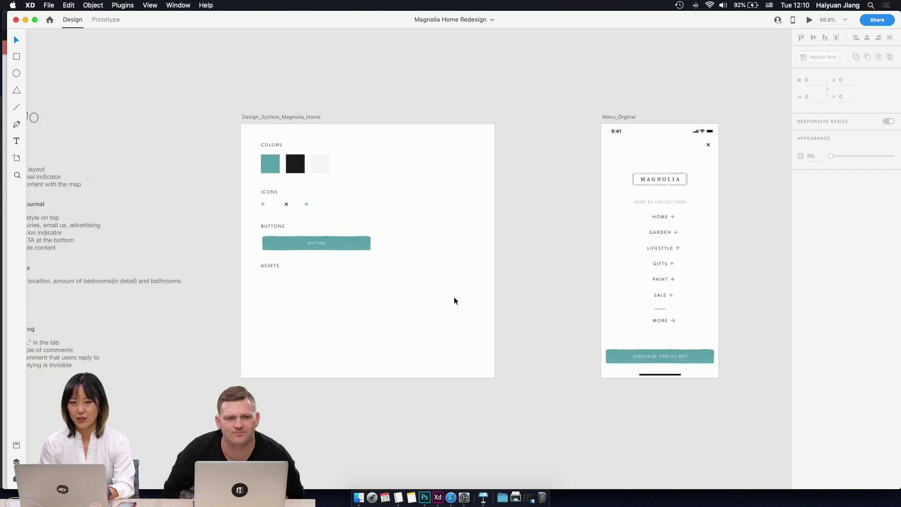
scroll(454, 298, up, 2)
scroll(439, 306, down, 5)
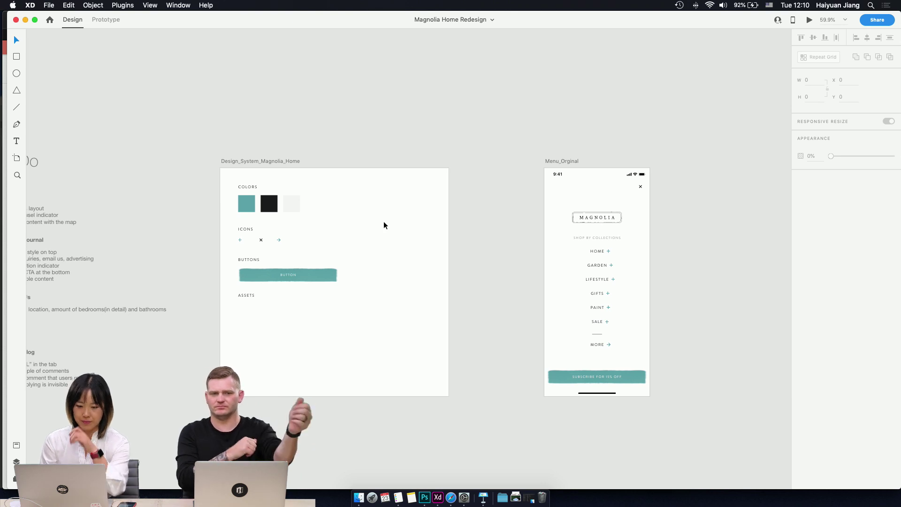
scroll(241, 230, up, 3)
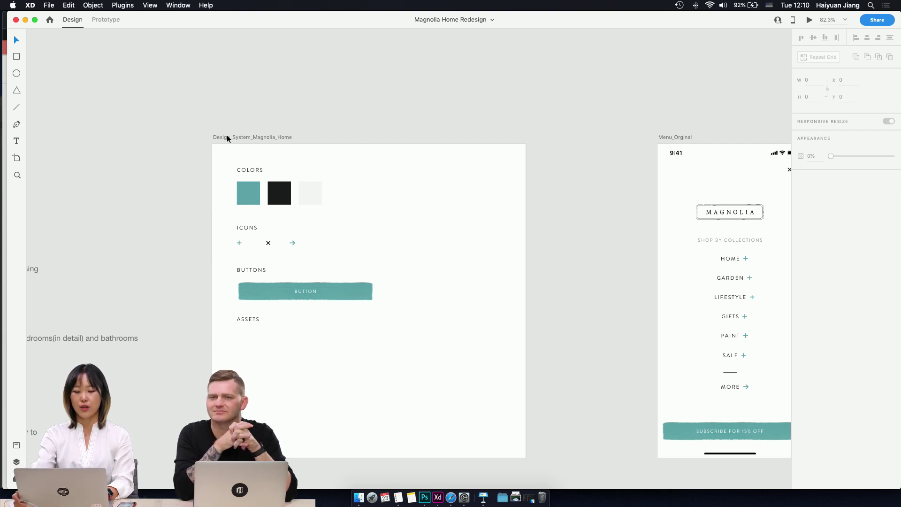
scroll(369, 187, down, 3)
scroll(341, 199, up, 3)
scroll(342, 199, right, 3)
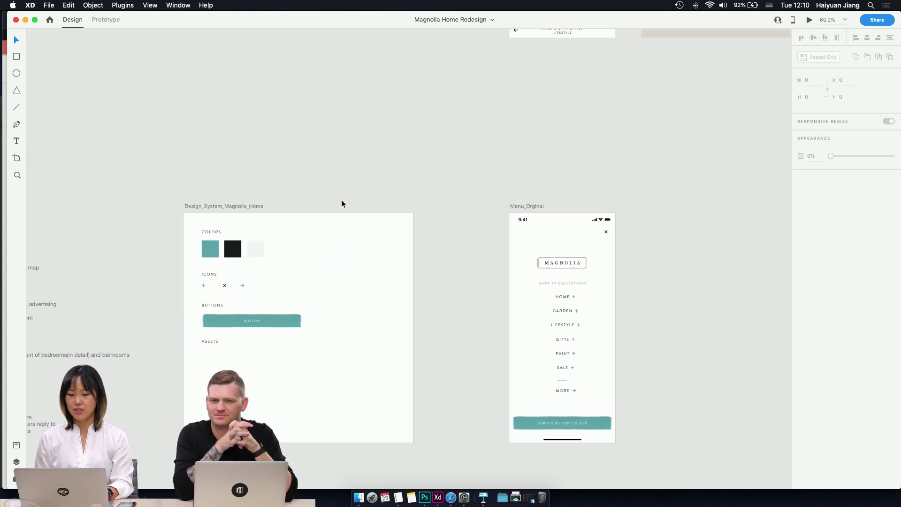
- Examine the color palette, typography, buttons and forms sections of the Magnolia UI guide
scroll(326, 207, down, 3)
scroll(326, 207, right, 10)
scroll(325, 207, up, 2)
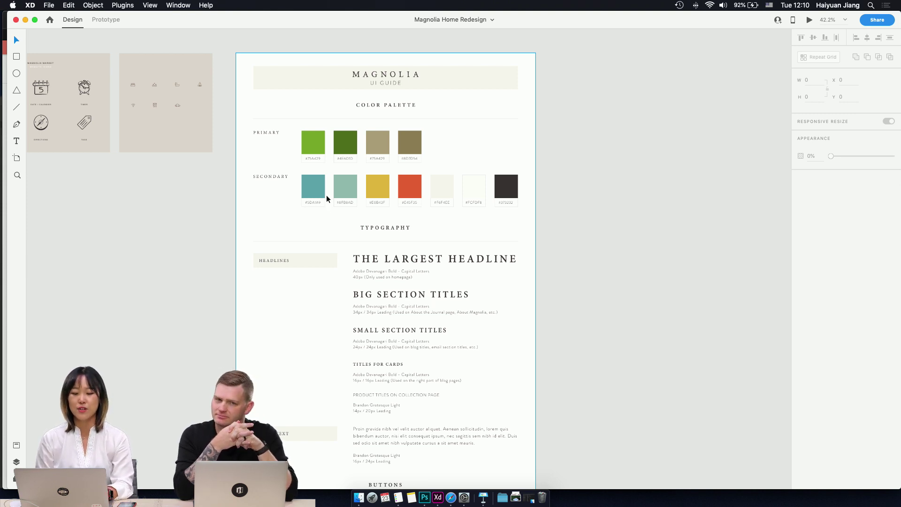
scroll(348, 158, up, 2)
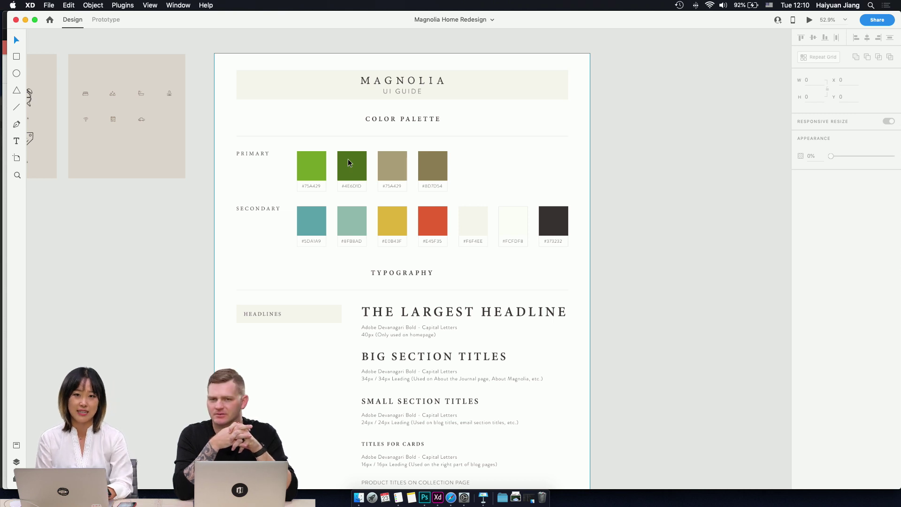
scroll(371, 226, down, 2)
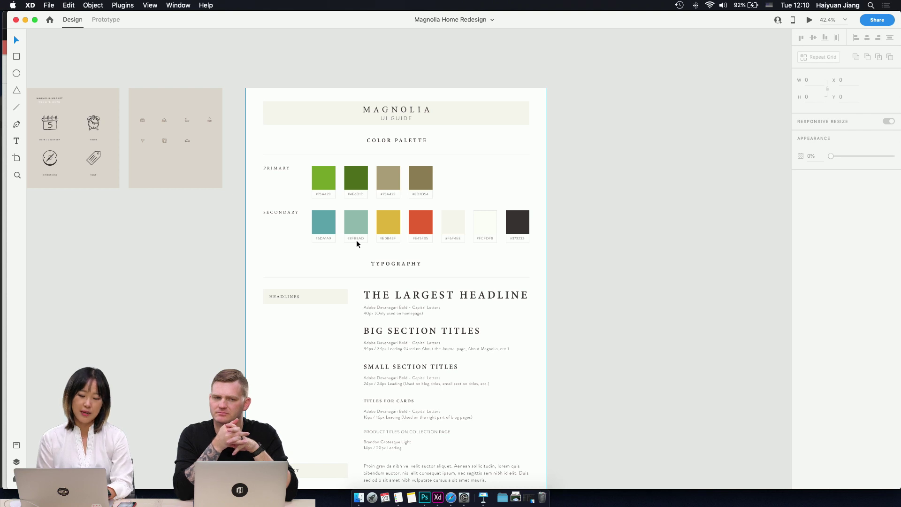
scroll(357, 243, down, 5)
scroll(357, 244, down, 1)
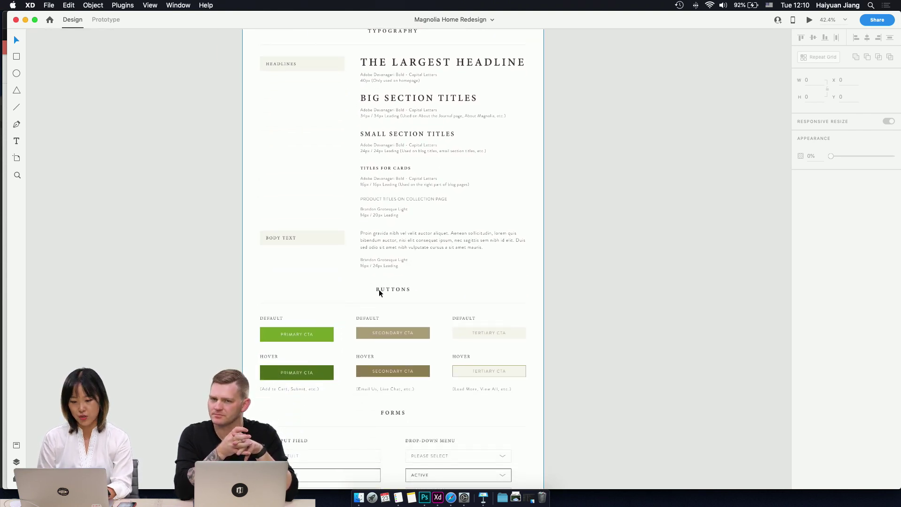
scroll(379, 290, down, 6)
scroll(380, 293, up, 3)
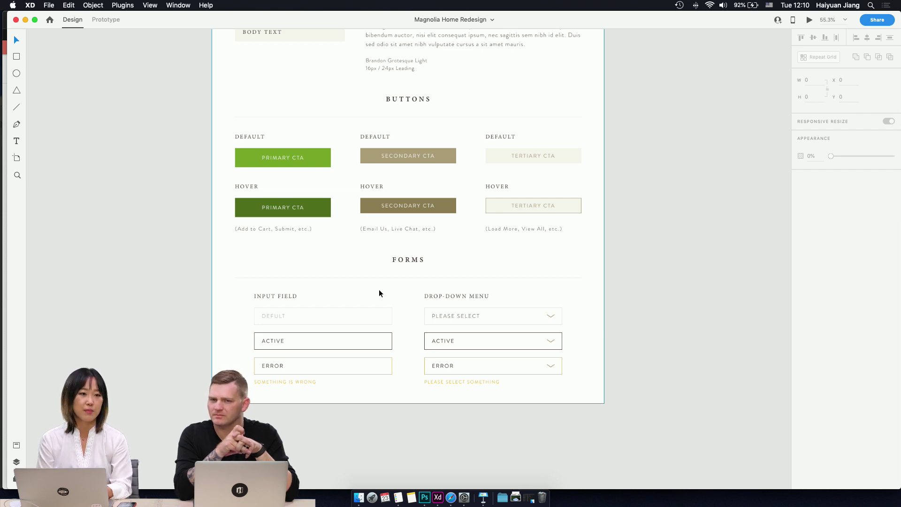
scroll(379, 292, down, 6)
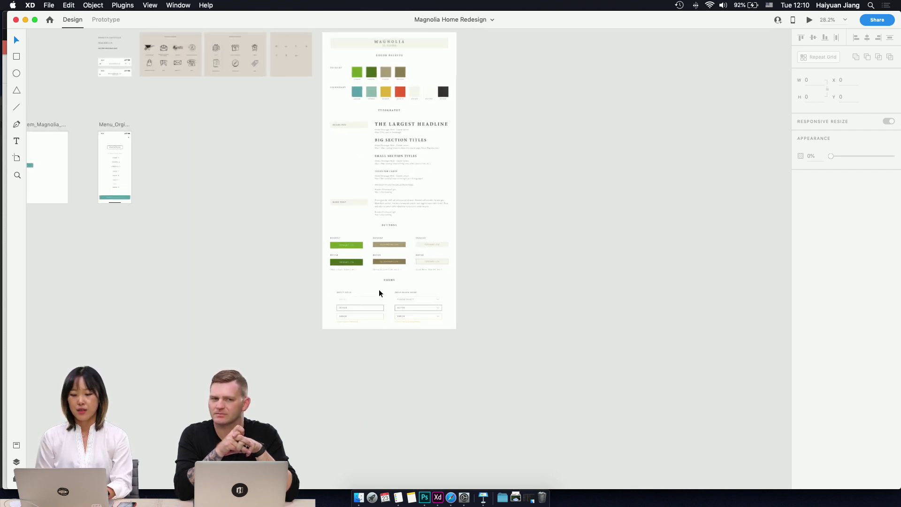
scroll(462, 146, up, 5)
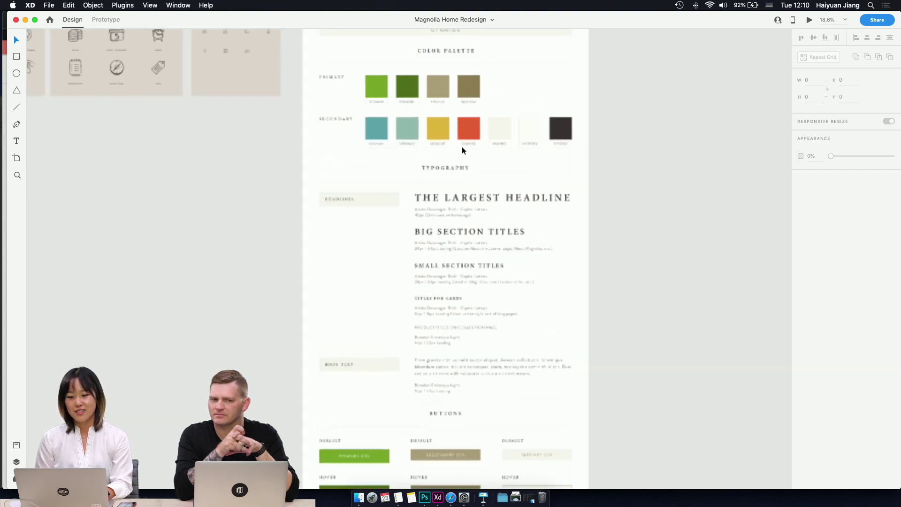
- Delete the Magnolia UI guide image from the canvas
click(368, 100)
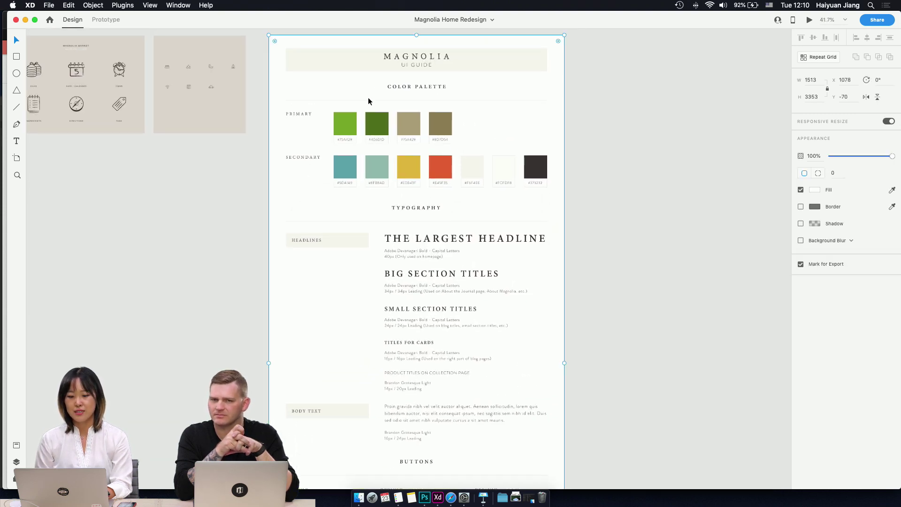
scroll(368, 101, down, 3)
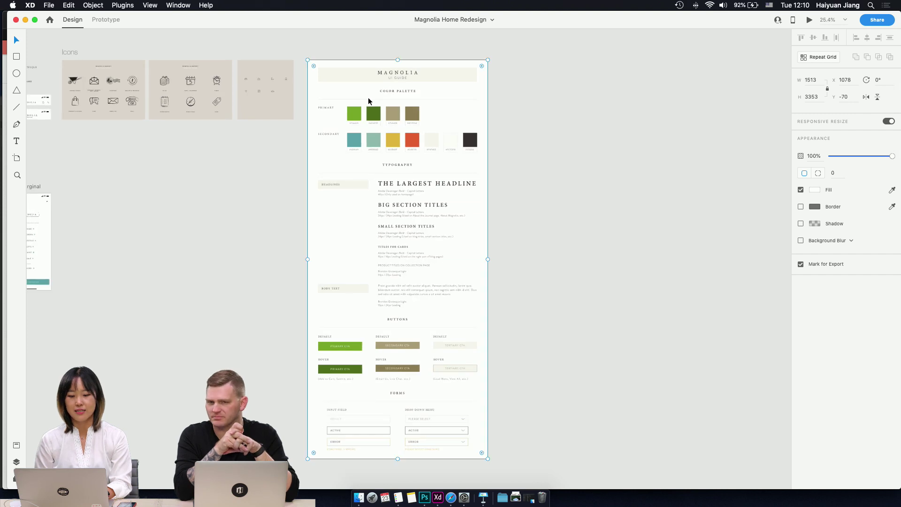
key(Delete)
- Select the Menu_Orginal artboard and look over its full menu layout up close
scroll(368, 99, left, 10)
scroll(368, 97, down, 2)
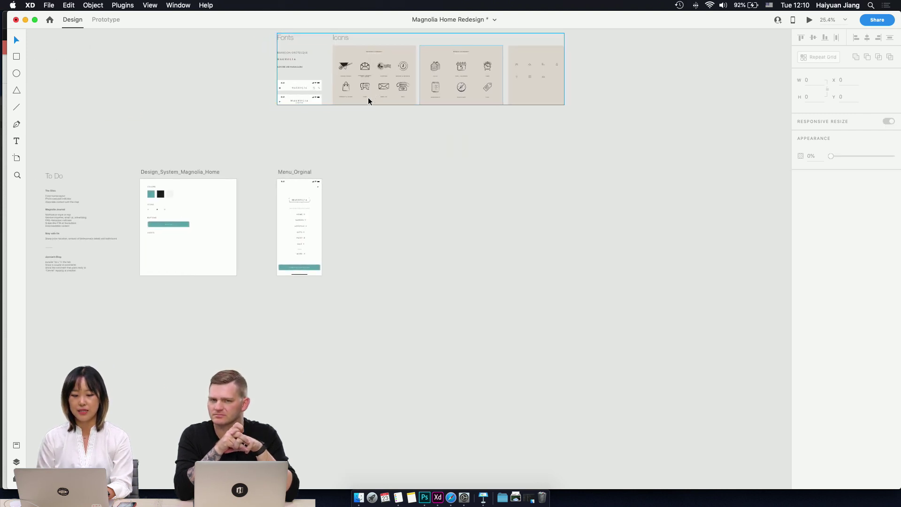
scroll(259, 210, up, 5)
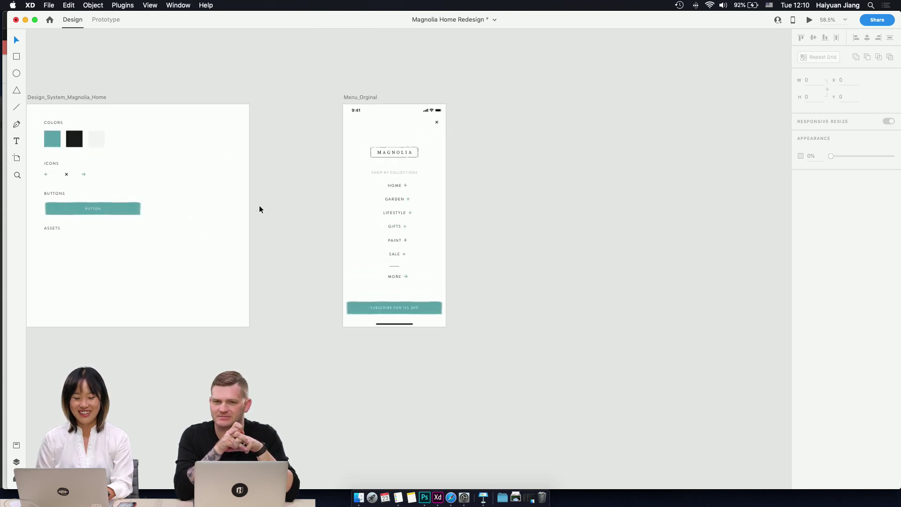
scroll(260, 210, left, 3)
scroll(260, 206, left, 3)
scroll(260, 206, up, 1)
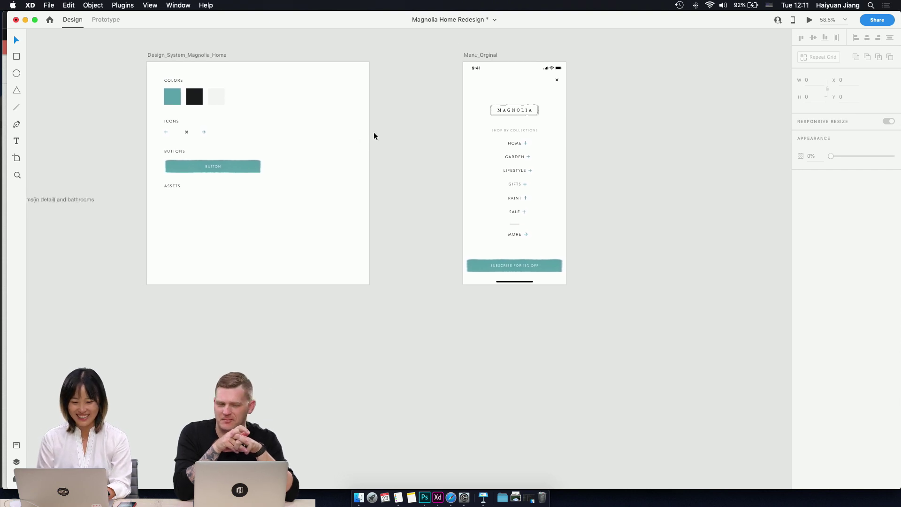
click(473, 55)
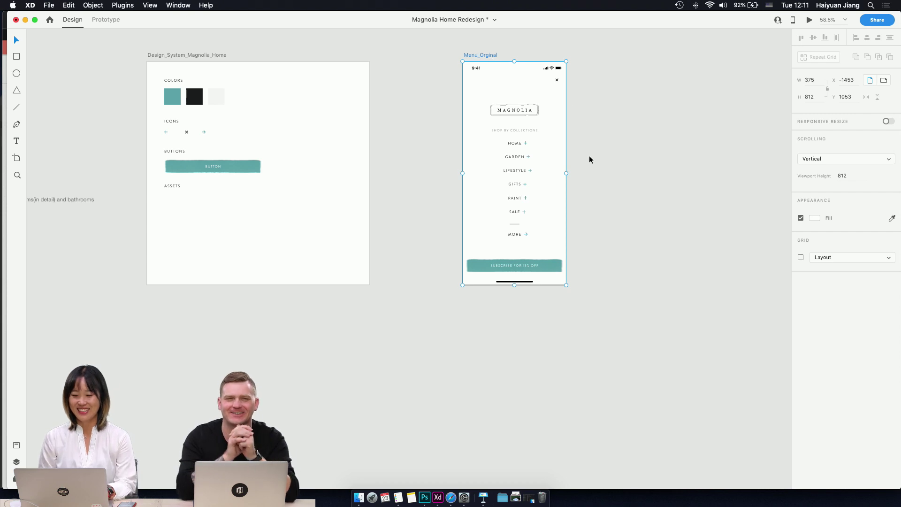
scroll(509, 185, up, 5)
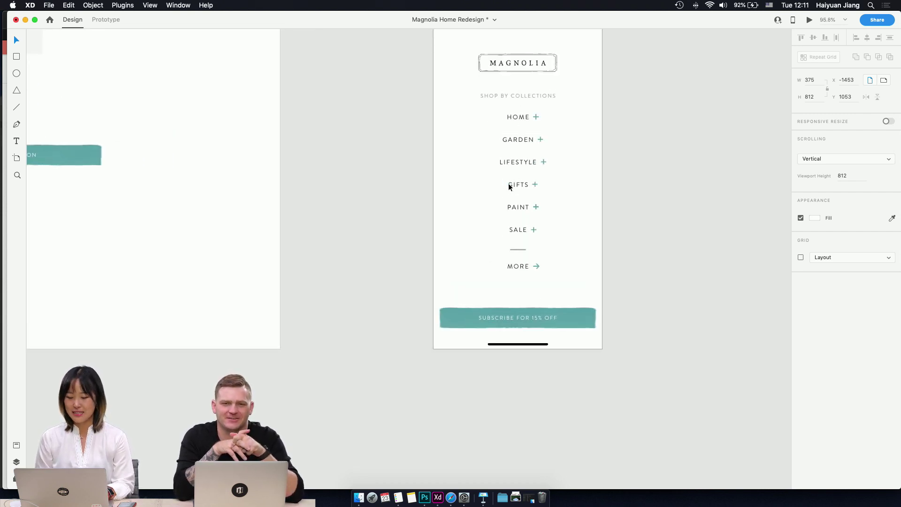
scroll(508, 185, right, 3)
scroll(509, 186, up, 2)
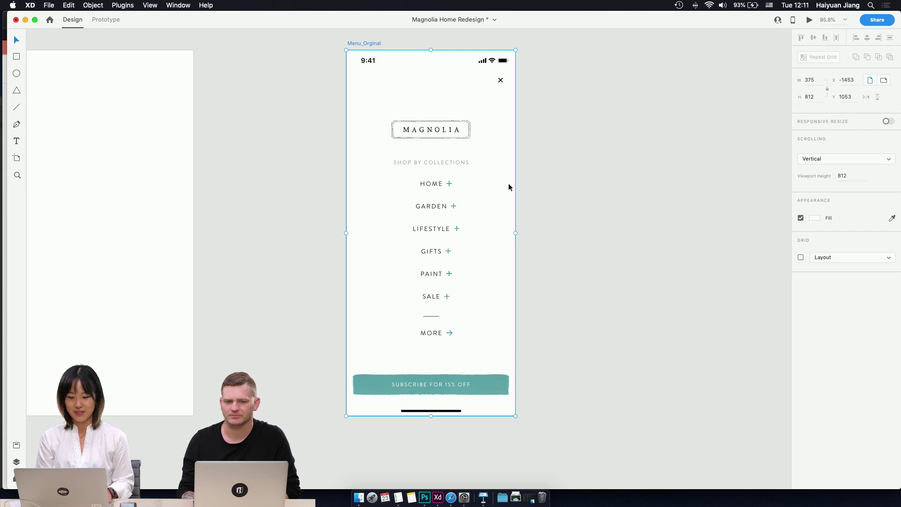
- Examine the Menu_Orginal artboard's collection links and subscribe button alongside the To Do notes
scroll(328, 192, down, 5)
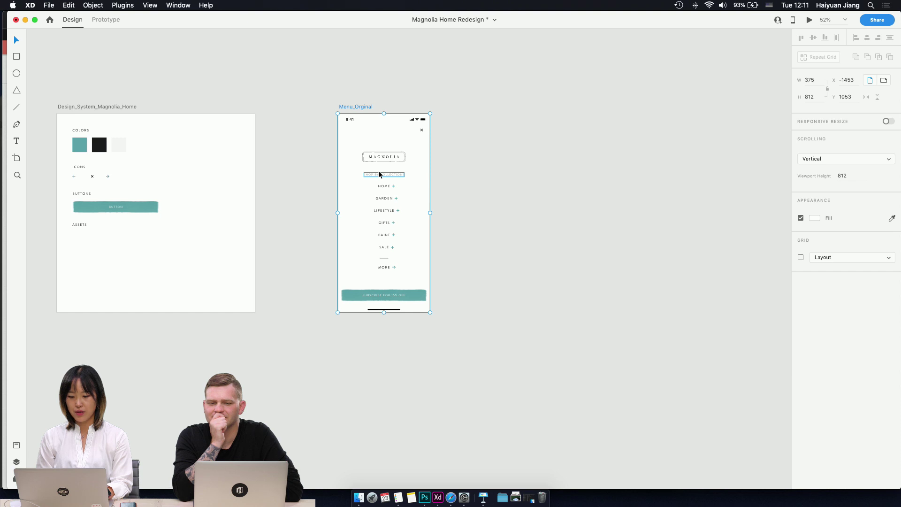
scroll(371, 173, up, 5)
scroll(378, 174, down, 2)
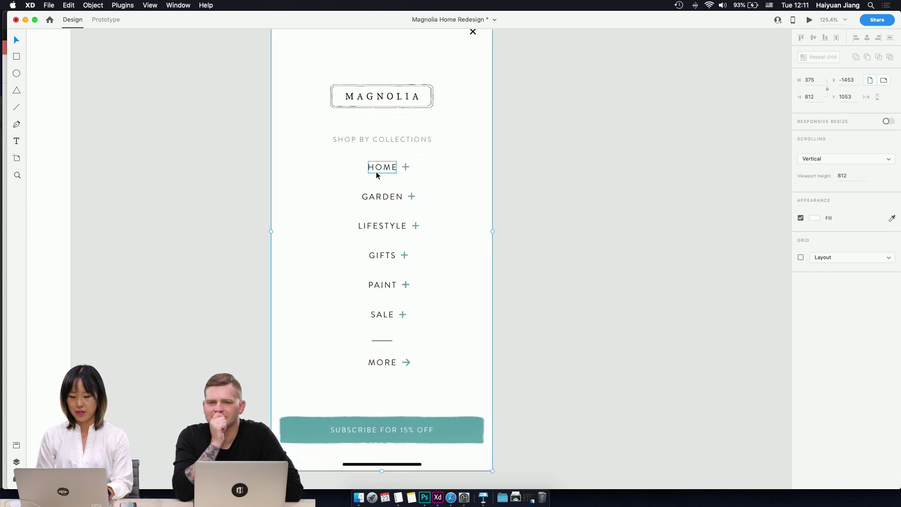
scroll(376, 170, down, 3)
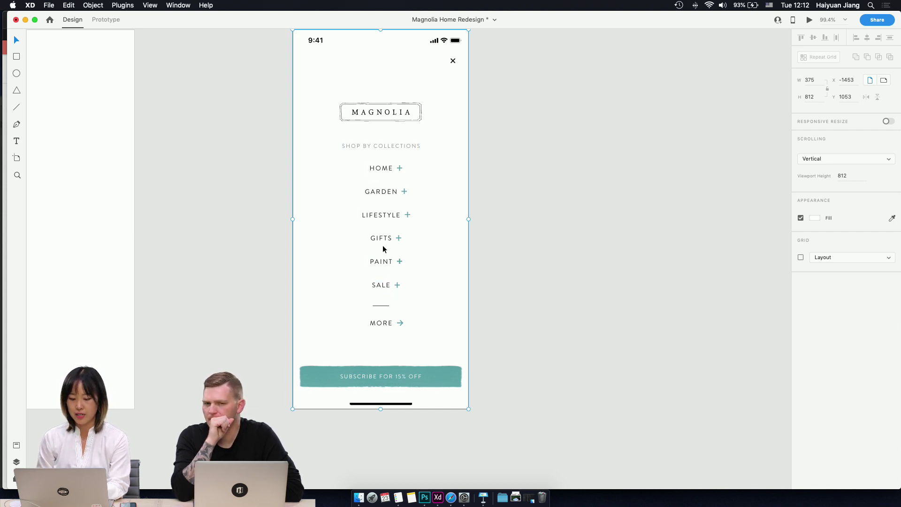
scroll(304, 232, down, 5)
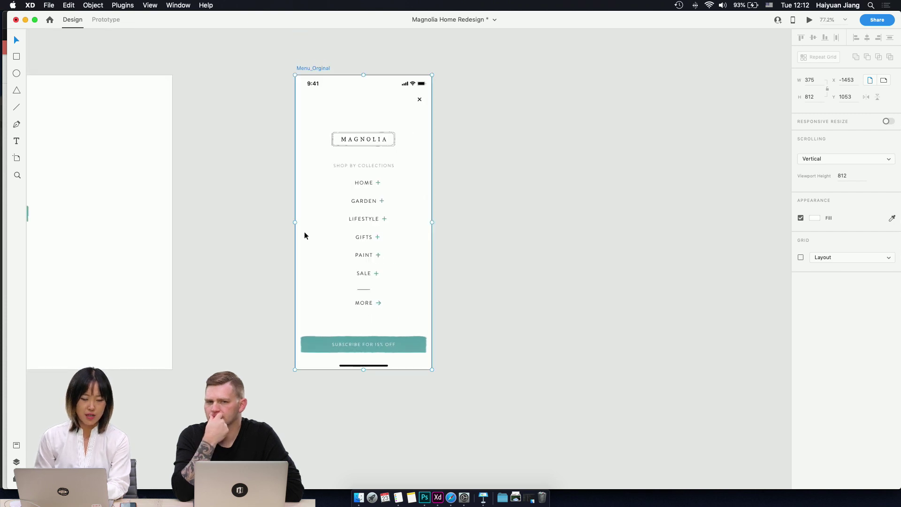
scroll(304, 232, left, 15)
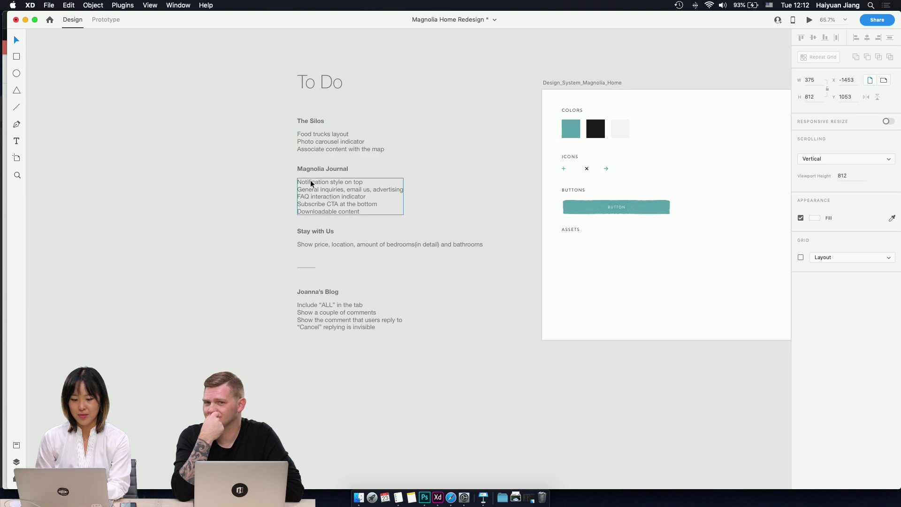
scroll(353, 232, right, 12)
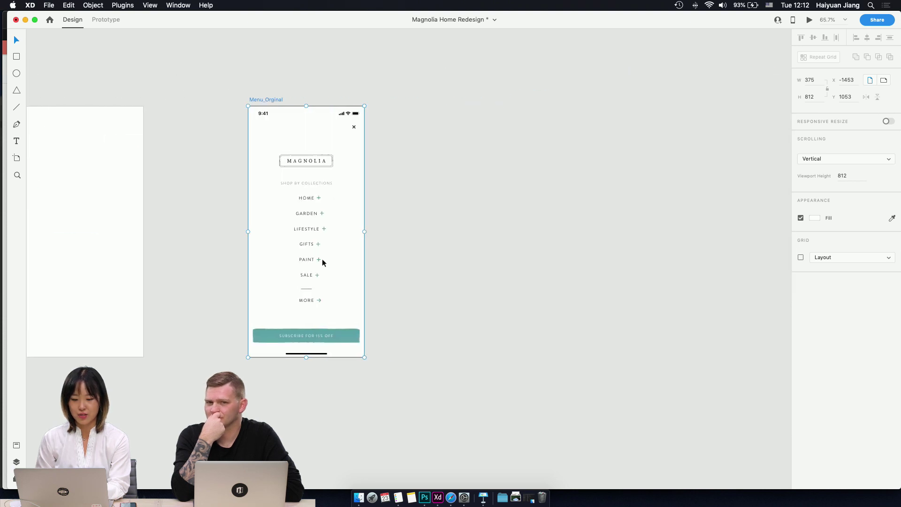
scroll(322, 259, up, 5)
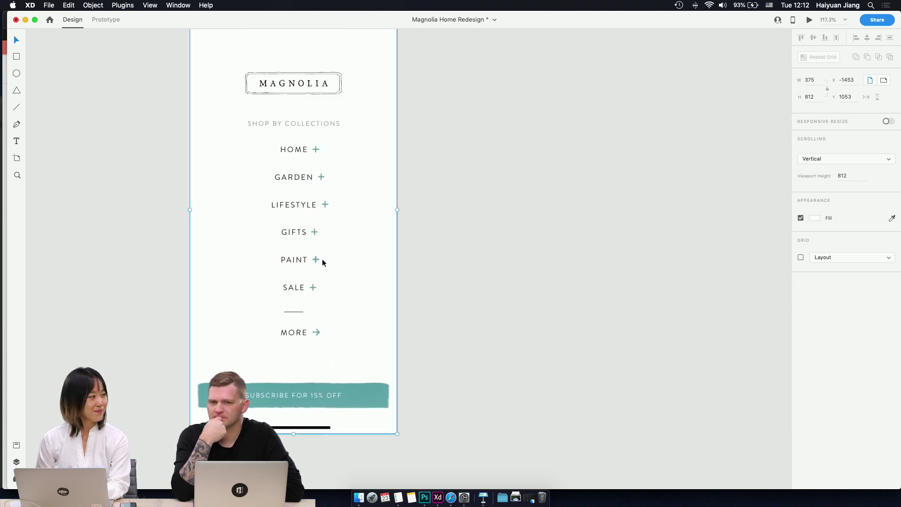
scroll(322, 258, up, 2)
scroll(322, 259, down, 3)
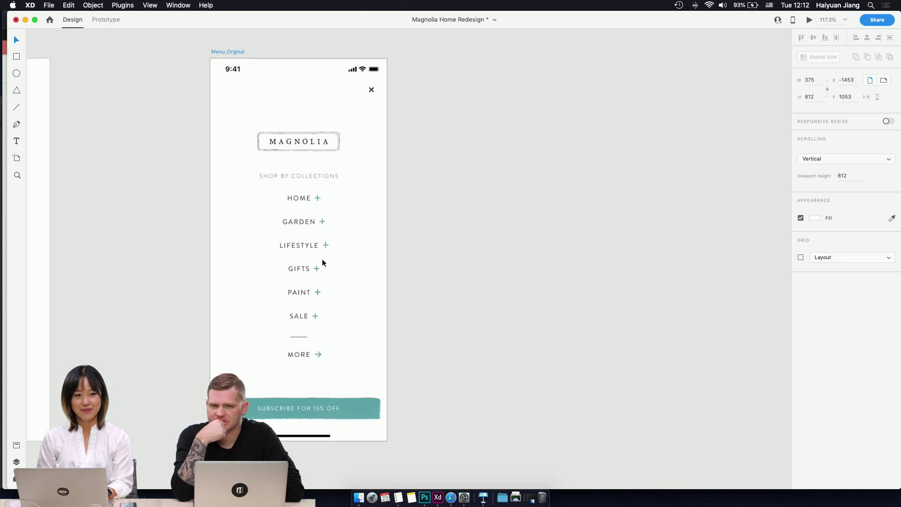
- Duplicate the Menu_Orginal artboard
scroll(322, 260, up, 10)
scroll(322, 260, left, 8)
scroll(308, 181, down, 4)
scroll(308, 184, down, 5)
scroll(308, 184, right, 3)
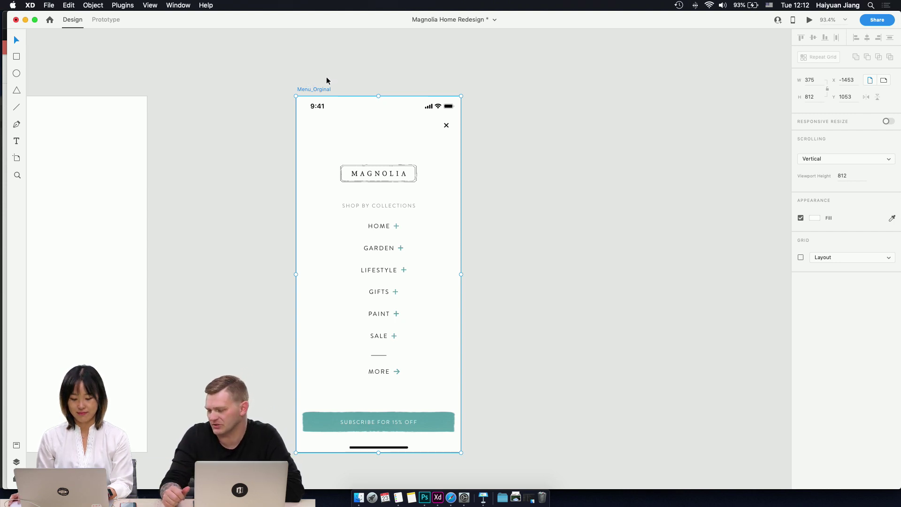
key(super+d)
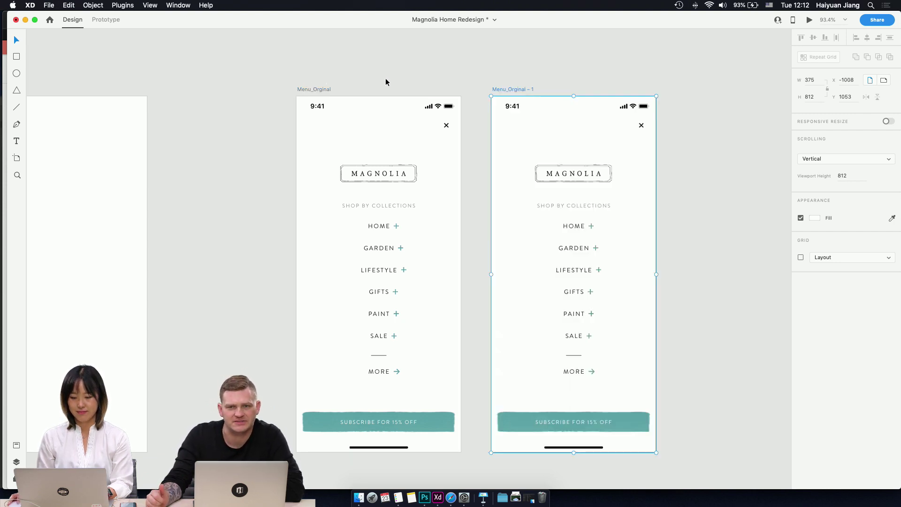
- Rename the duplicated Menu_Orginal artboard as Menu
scroll(404, 79, right, 3)
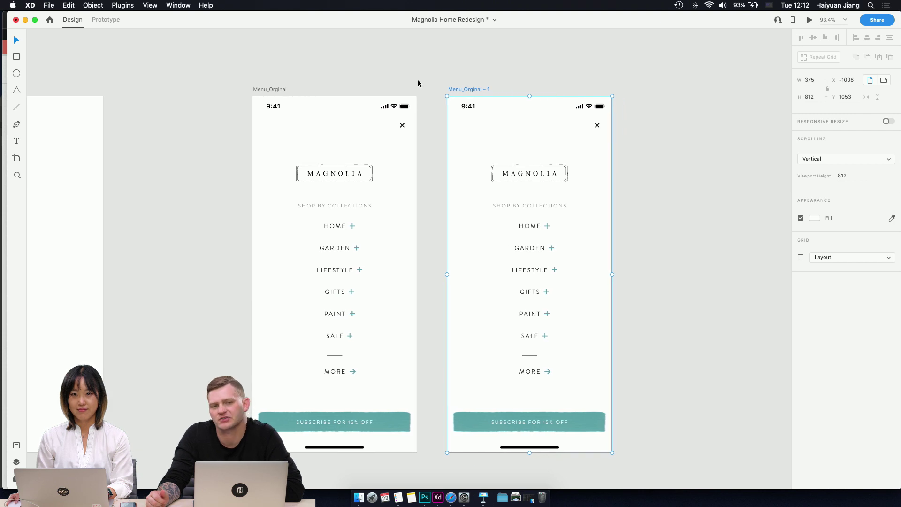
double_click(475, 89)
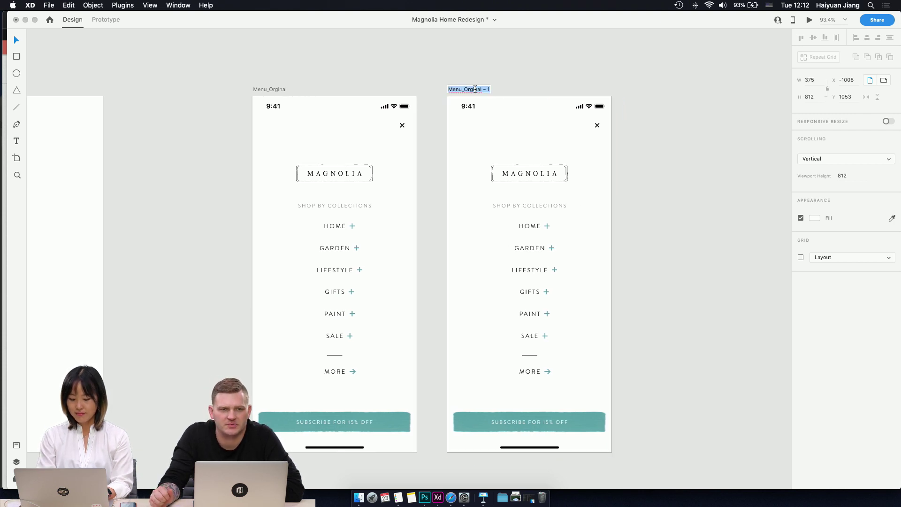
text(Manu)
key(BackSpace)
key(BackSpace)
key(BackSpace)
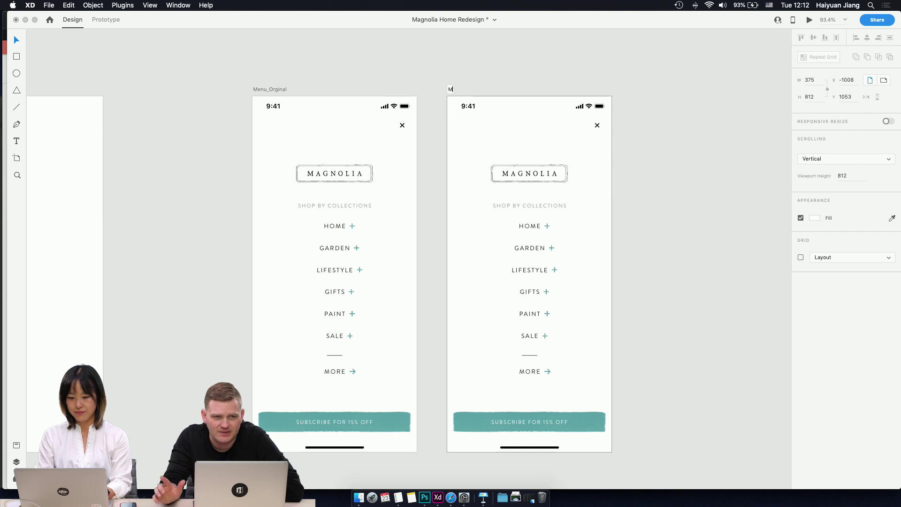
text(enu)
key(Return)
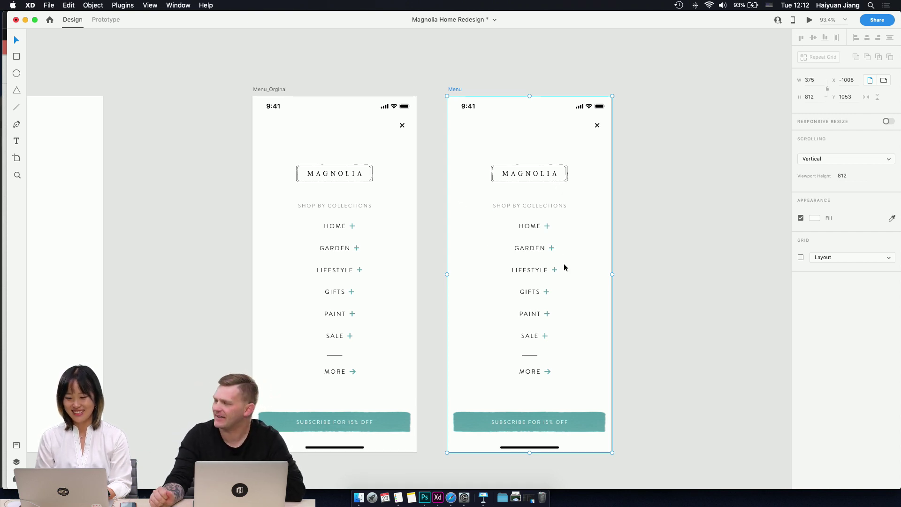
scroll(565, 266, up, 5)
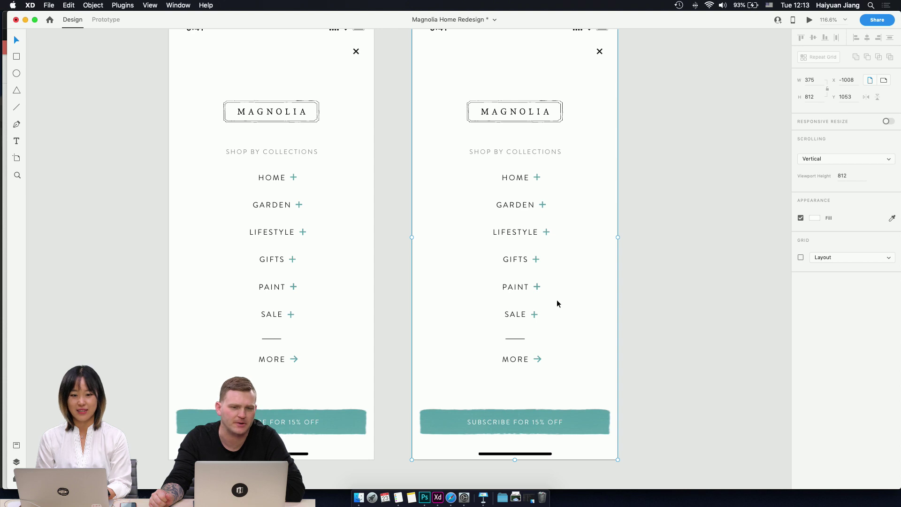
click(457, 77)
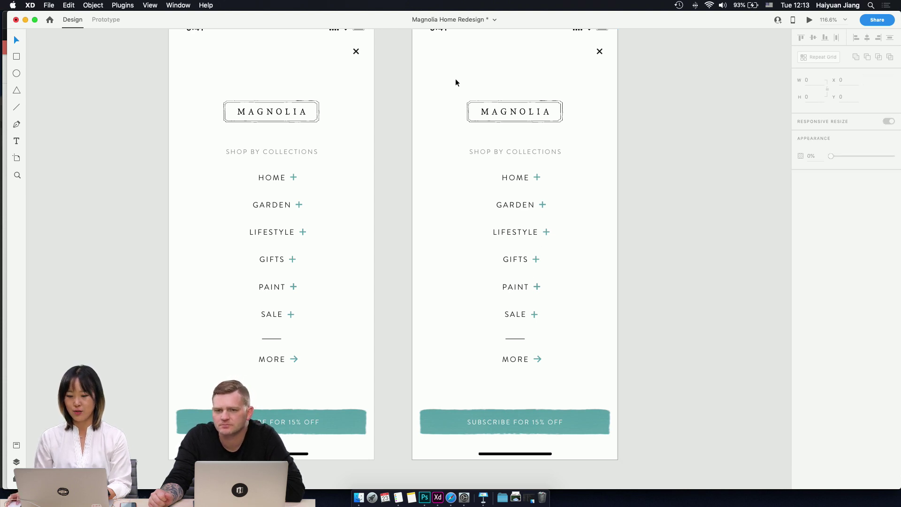
drag(454, 80, 573, 269)
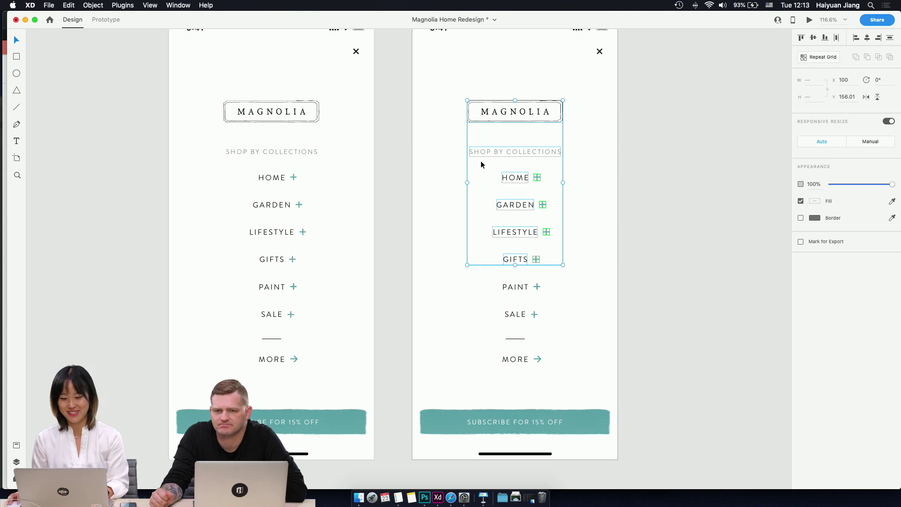
click(457, 83)
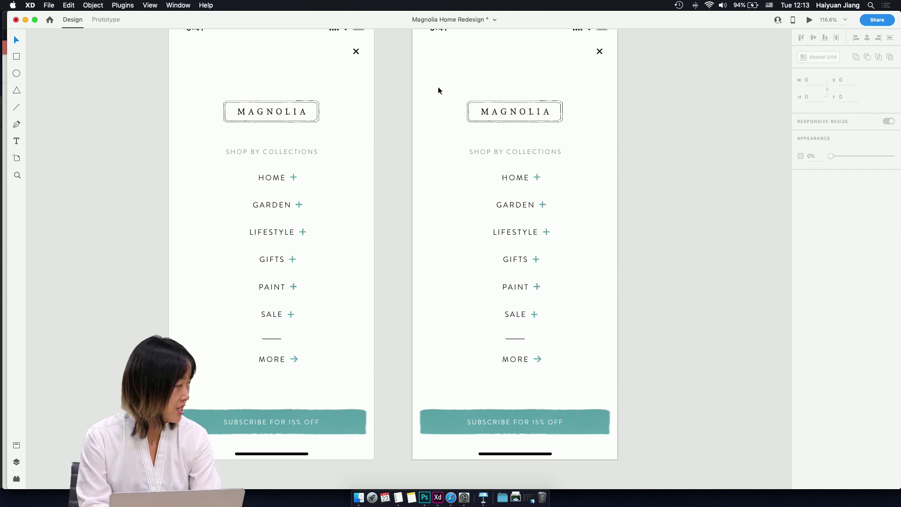
- Review the Magnolia Journal section of the To Do notes alongside the design system and the two menu artboards
scroll(438, 86, down, 5)
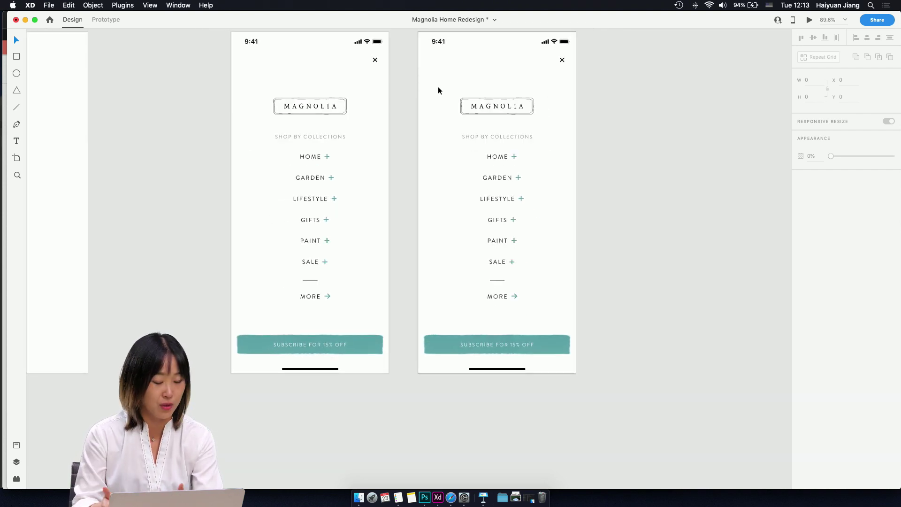
scroll(438, 87, left, 2)
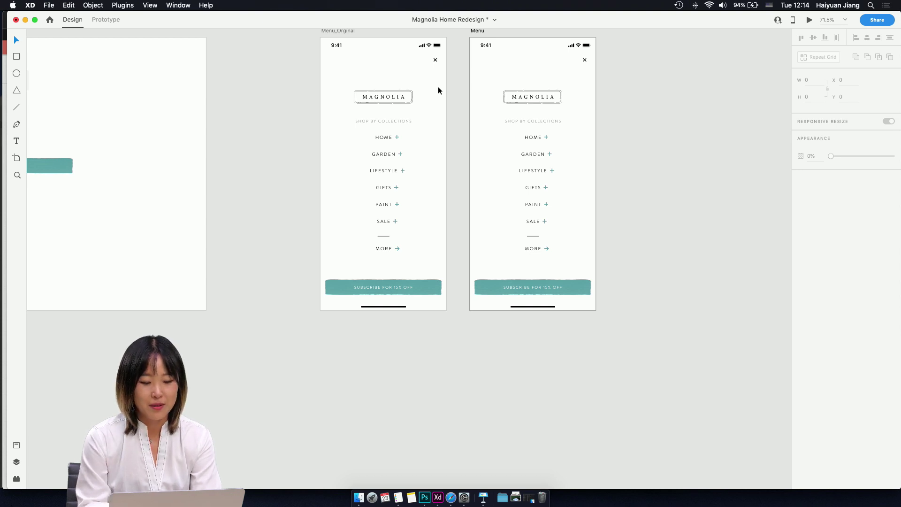
scroll(438, 86, down, 3)
scroll(87, 115, left, 6)
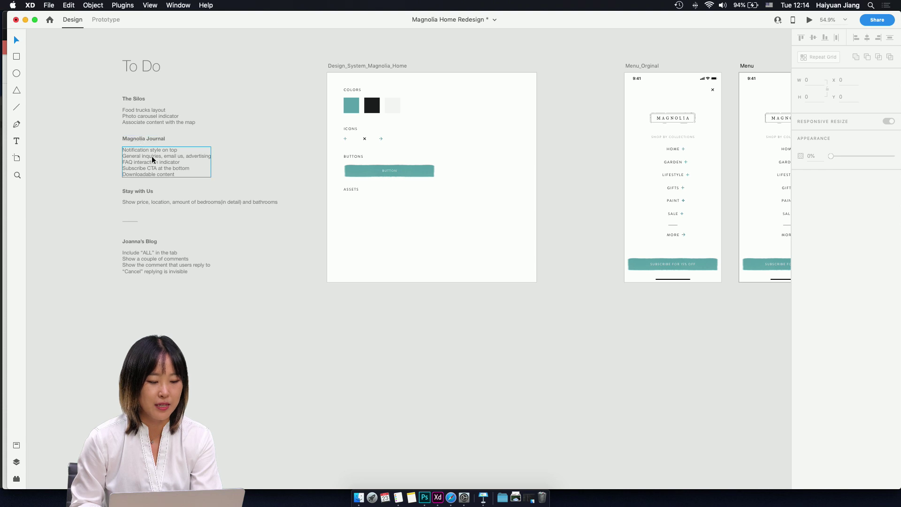
click(149, 141)
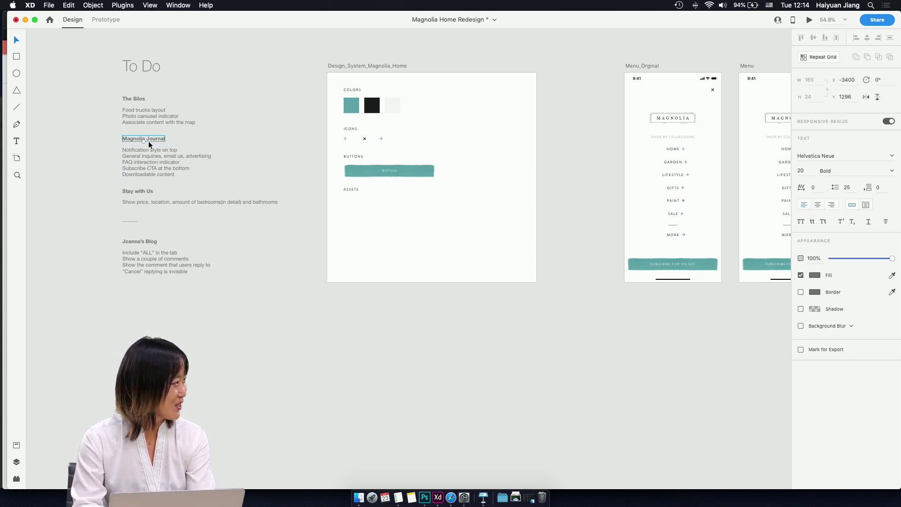
scroll(458, 172, right, 8)
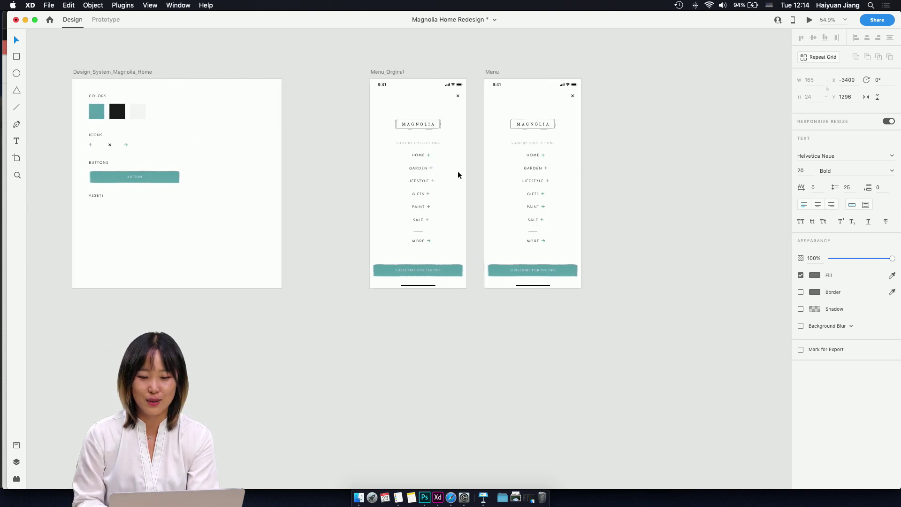
scroll(494, 205, up, 3)
scroll(494, 205, down, 3)
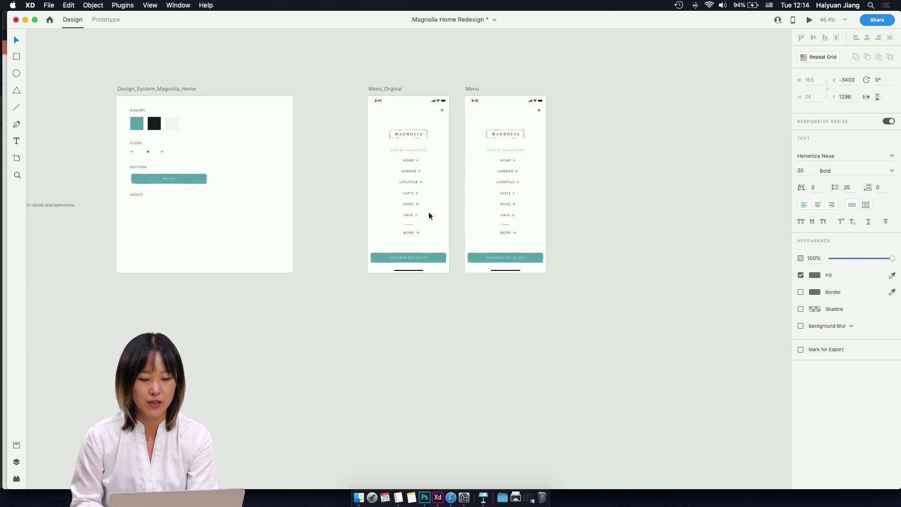
scroll(145, 192, left, 6)
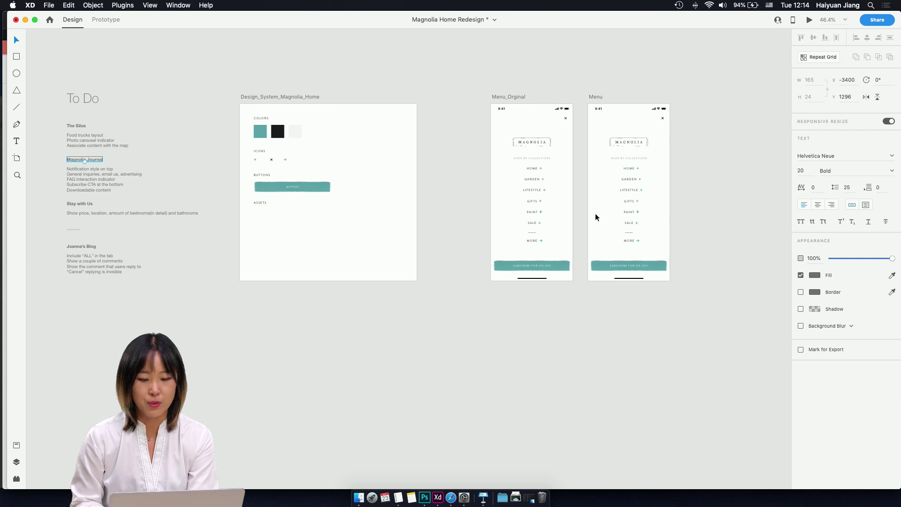
- Move the Menu artboard's logo, SHOP BY COLLECTIONS heading, collection links and divider up together to Y 112.01
scroll(596, 213, right, 6)
scroll(523, 188, up, 4)
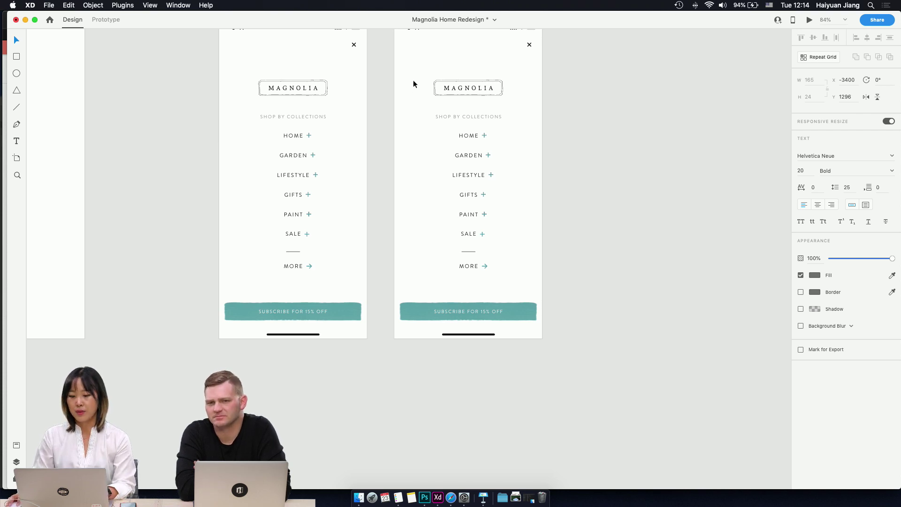
drag(420, 77, 516, 254)
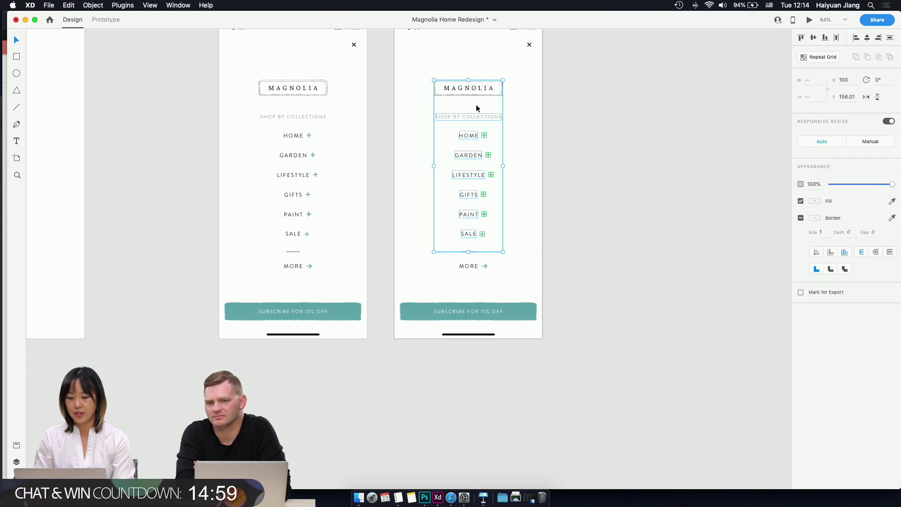
drag(475, 115, 475, 101)
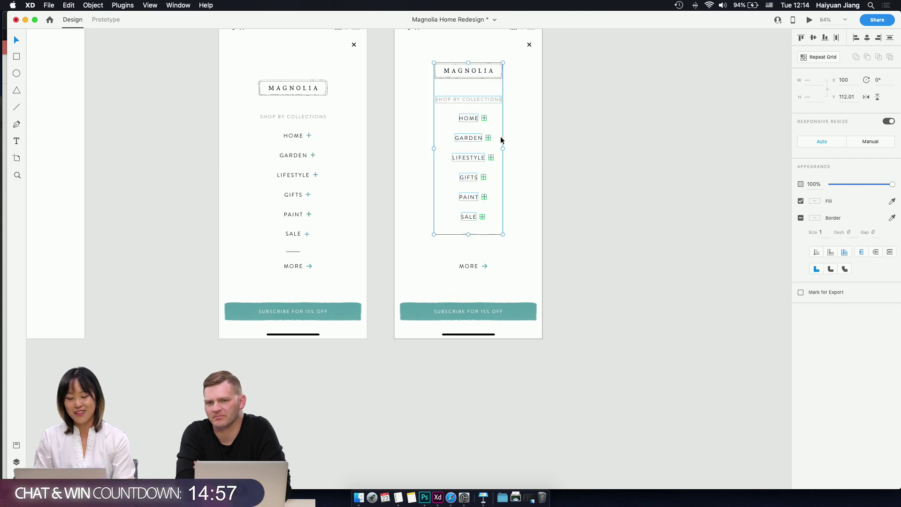
click(501, 136)
click(470, 120)
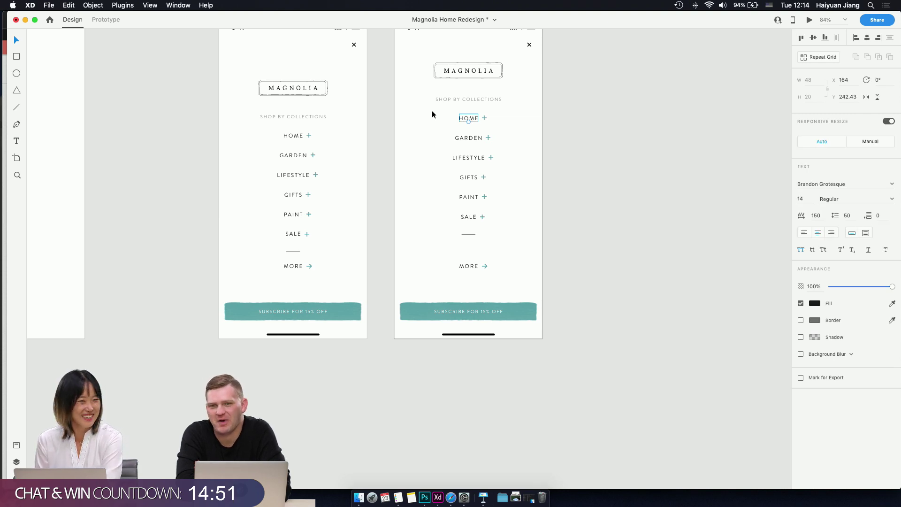
click(520, 182)
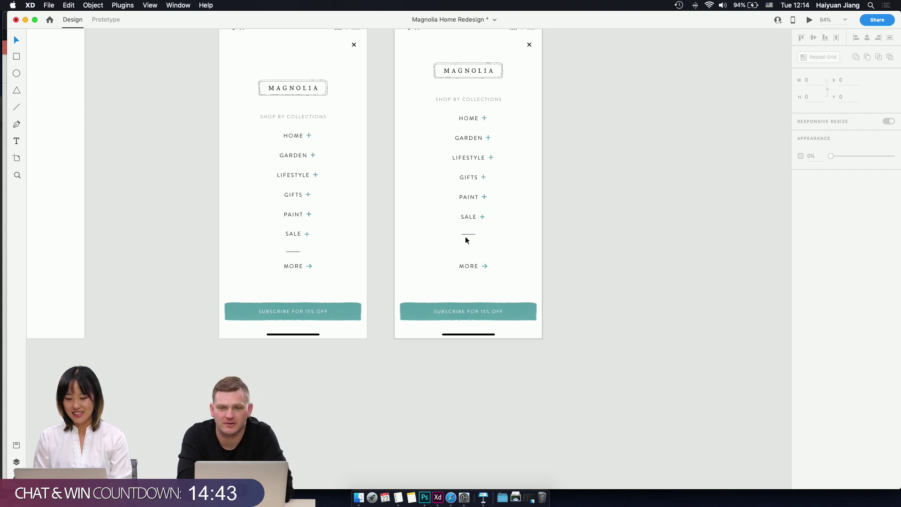
- Duplicate the SALE row with its plus icon, placing the copy between the divider and MORE on the Menu artboard
click(483, 219)
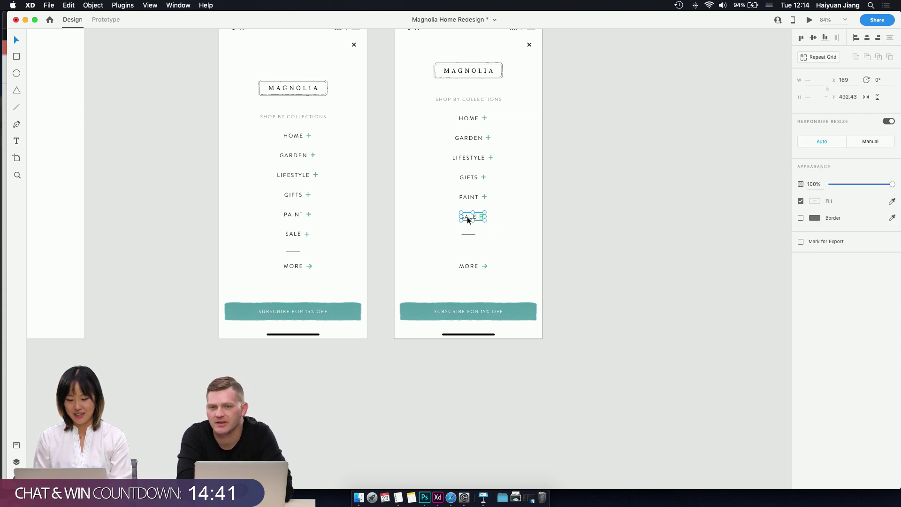
drag(470, 216, 468, 250)
double_click(468, 216)
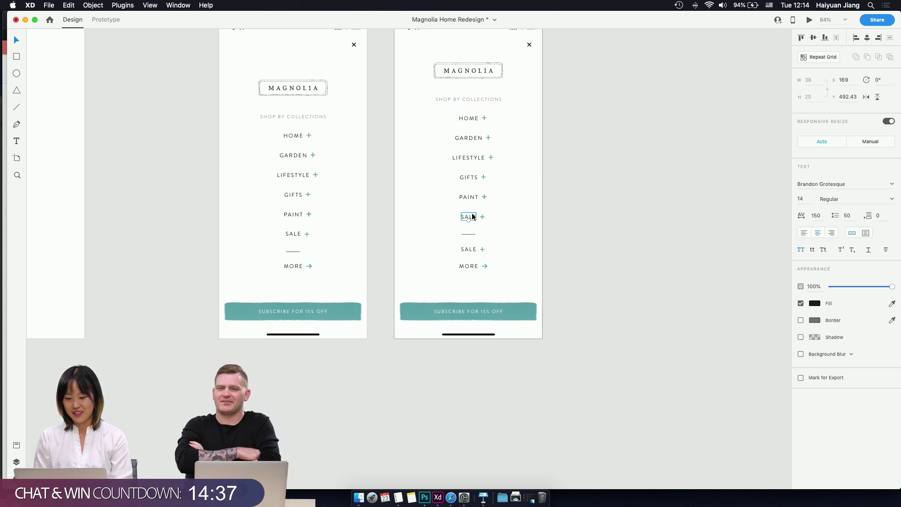
- Move the logo, heading, original collection links and divider further up, leaving the copied SALE row in place
click(468, 235)
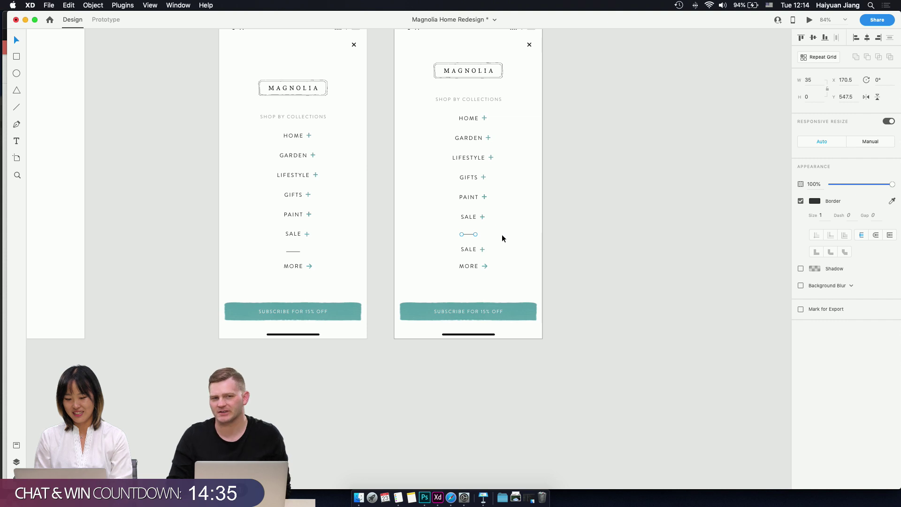
drag(423, 61, 503, 243)
drag(466, 162, 469, 138)
- Move the copied SALE row up closer to the divider and shift its plus icon right, away from the text
click(485, 246)
click(476, 248)
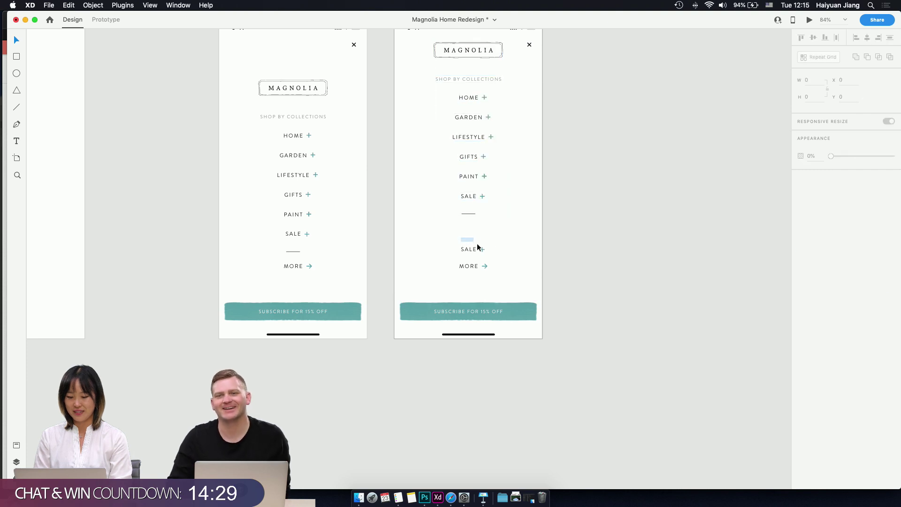
drag(467, 249, 496, 228)
click(496, 221)
- Change the text of the copied SALE row below the divider to INSIDE MAGNOLIA
click(469, 230)
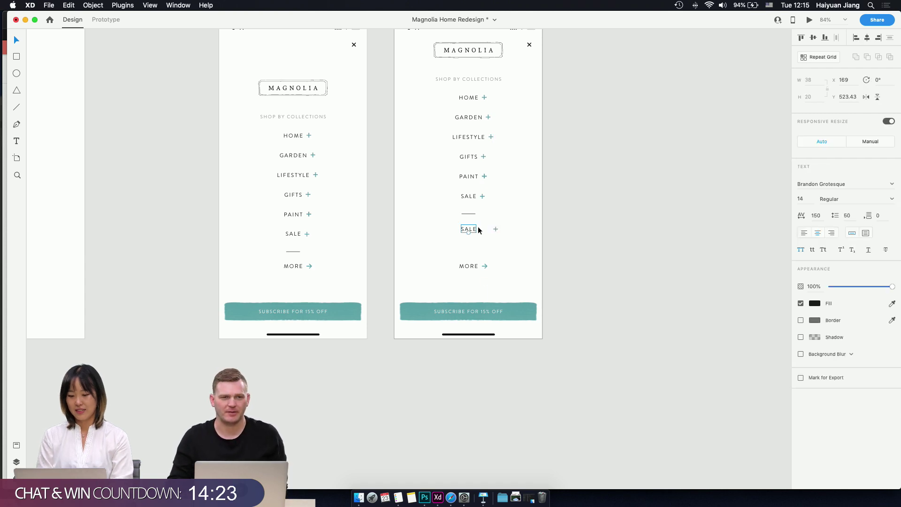
double_click(477, 227)
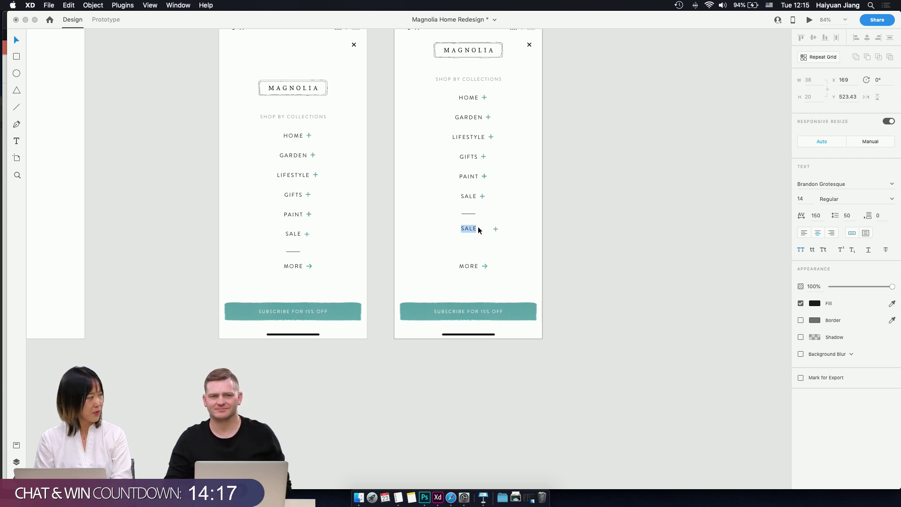
text(INSIDE)
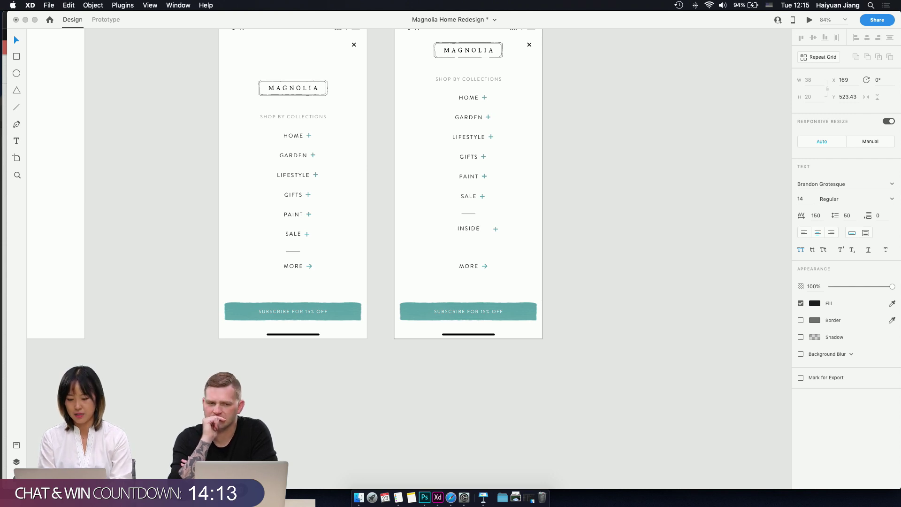
text( MAG)
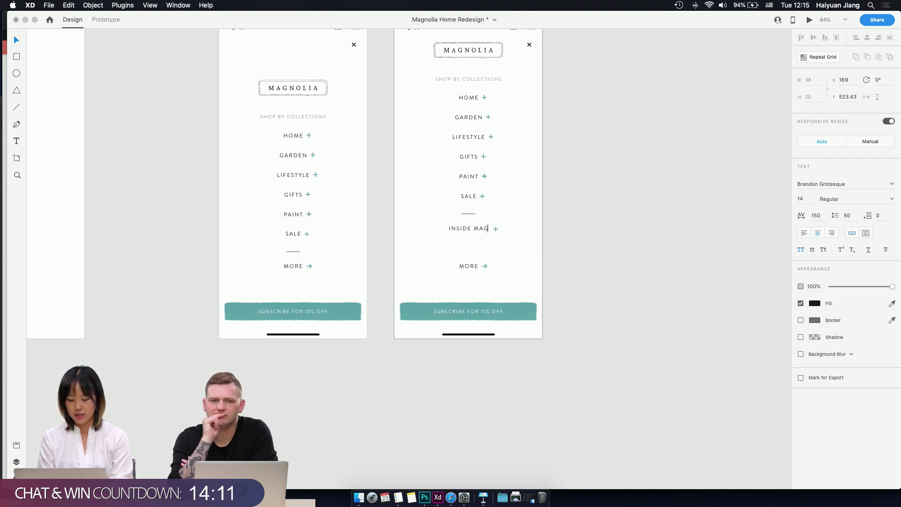
text(NOLIA)
key(Escape)
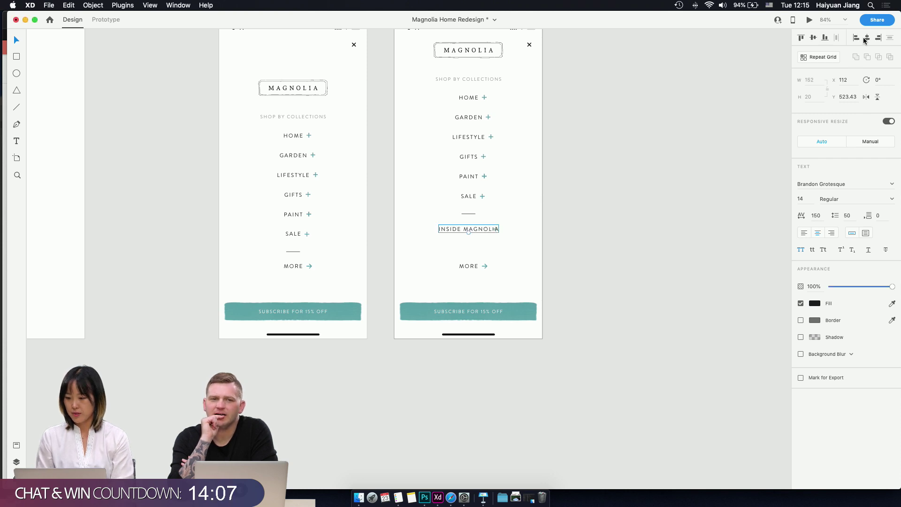
- Nudge the plus icon overlapping INSIDE MAGNOLIA right until it sits just after the text
click(489, 225)
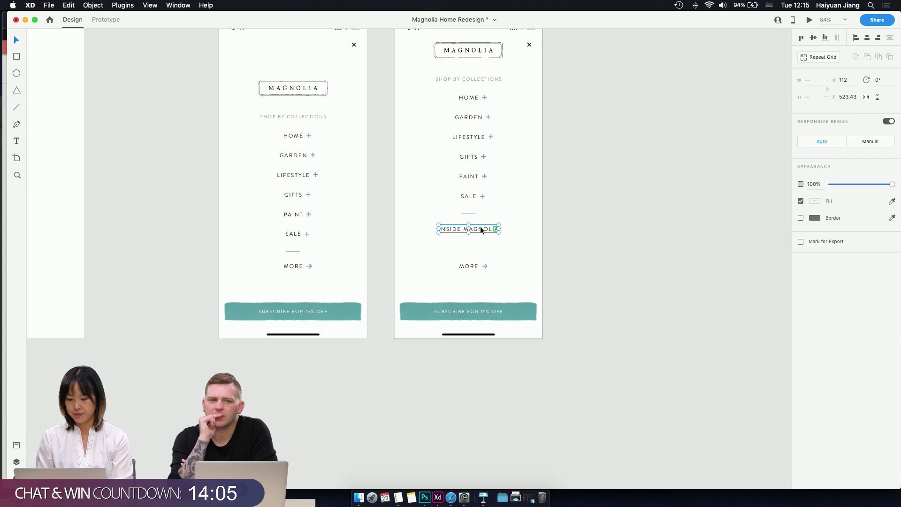
double_click(495, 229)
key(shift+Right)
key(shift+Right)
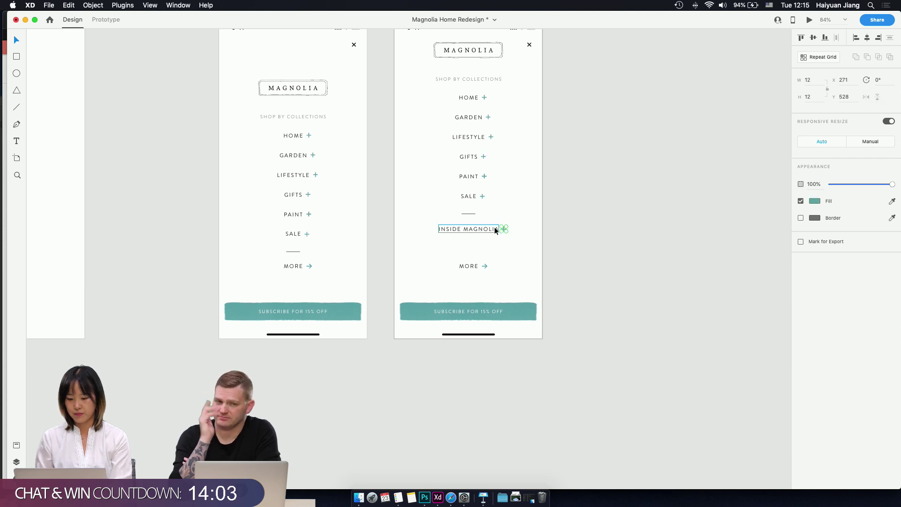
key(Right)
key(Right)
key(Right)
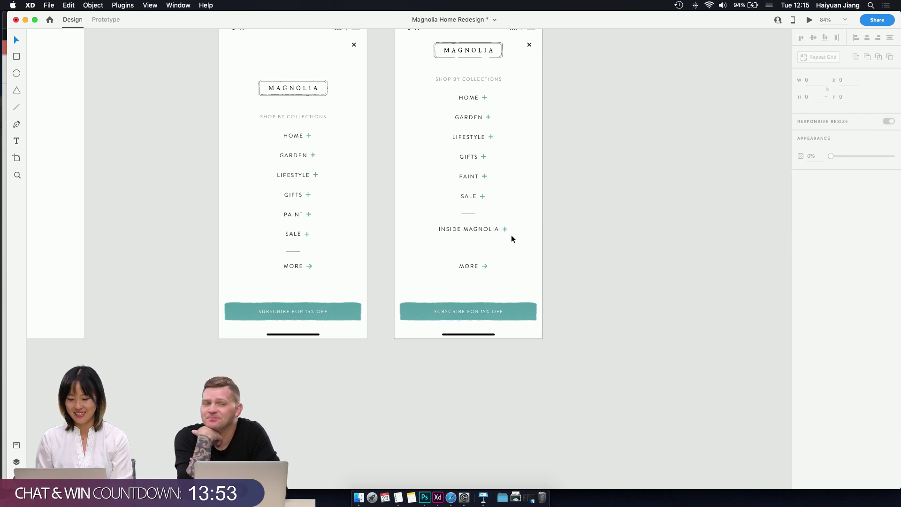
- Duplicate the divider line below the INSIDE MAGNOLIA row at Y 571.5 and measure the gap between them
click(481, 230)
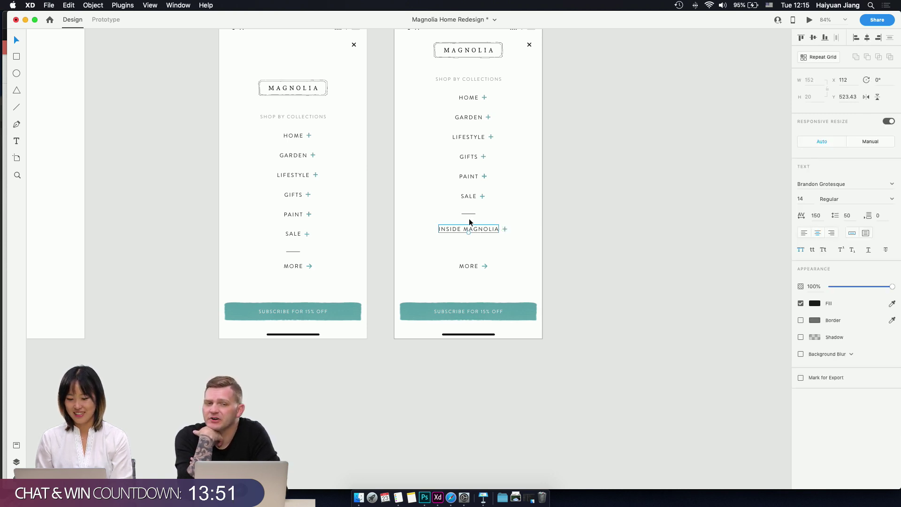
click(470, 213)
drag(471, 213, 472, 247)
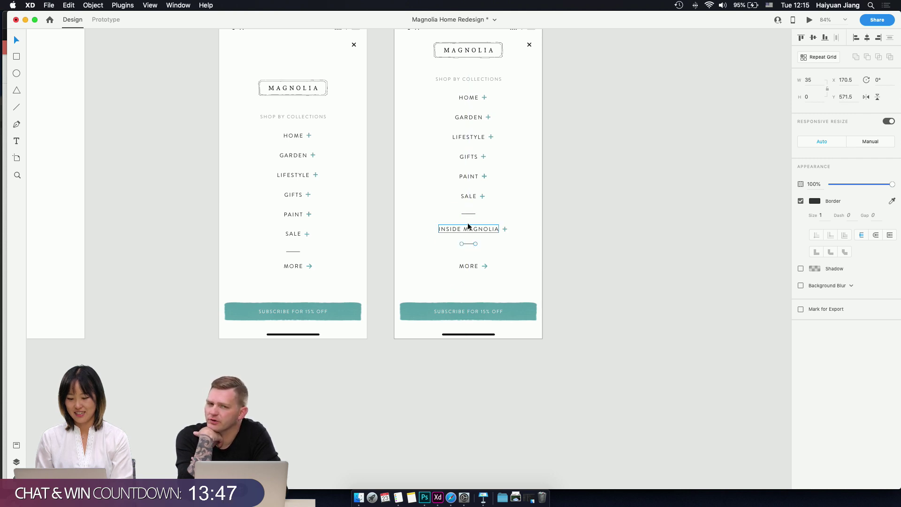
click(468, 229)
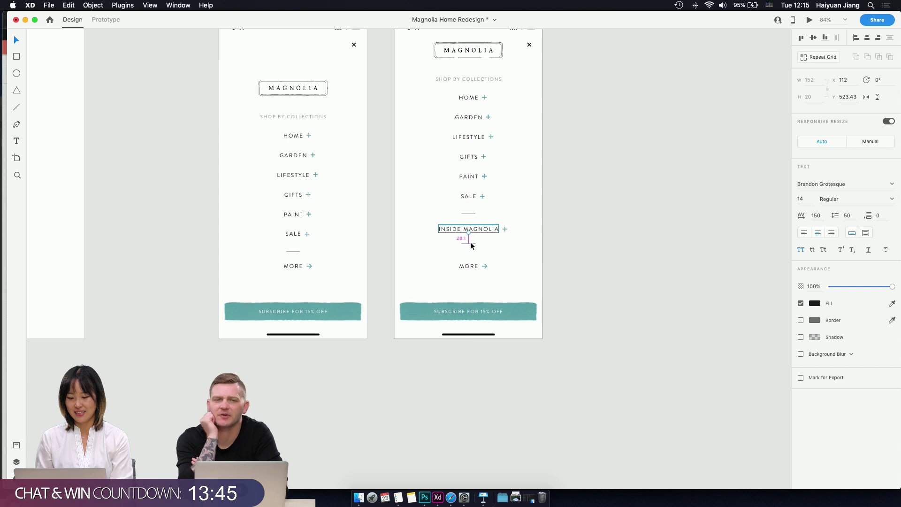
- Nudge the INSIDE MAGNOLIA text and its plus icon down 3 px to Y 526.43, between the two dividers
drag(427, 220, 517, 235)
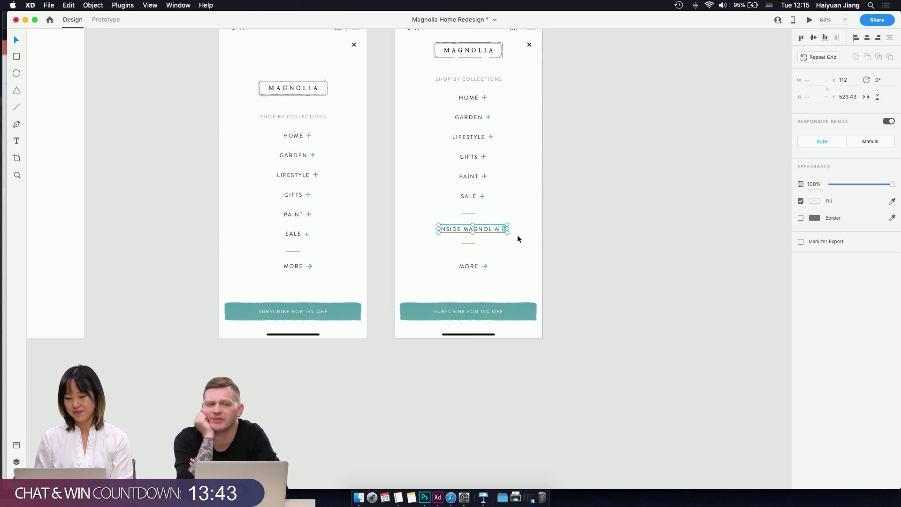
key(Down)
key(Down)
key(Down)
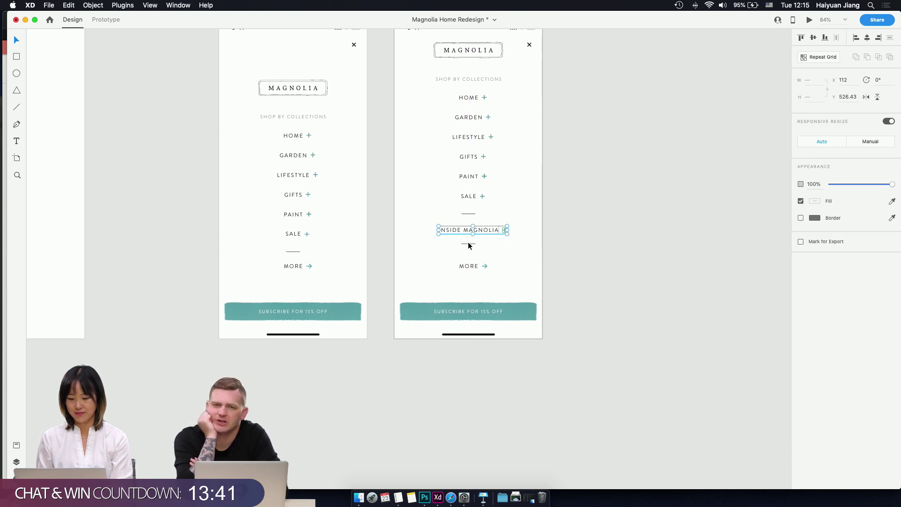
- Move the MORE row with its arrow up a little, closer to the divider below INSIDE MAGNOLIA
drag(469, 244, 422, 58)
click(487, 252)
click(469, 265)
click(511, 273)
- Undo the move that included the artboard background, and shift the logo and all menu rows down to Y 94.01
drag(471, 99, 470, 108)
key(super+z)
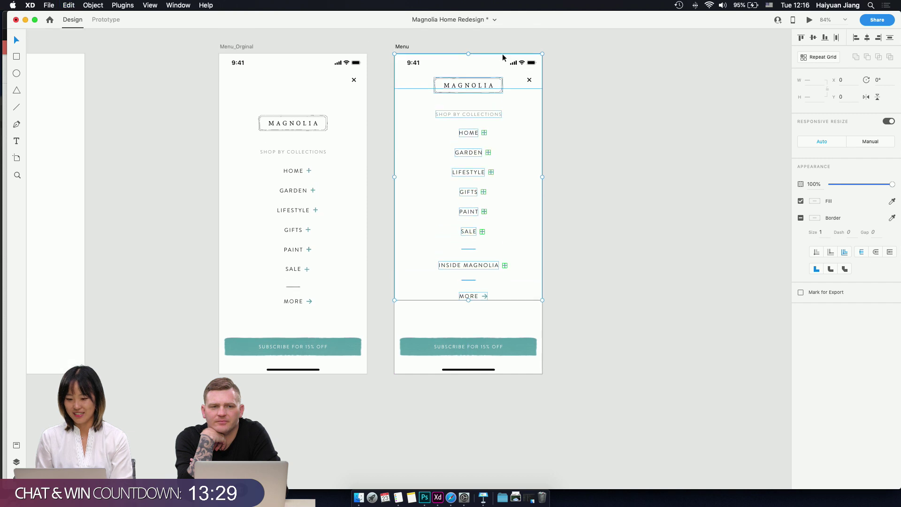
scroll(500, 49, up, 2)
click(487, 94)
drag(474, 112, 473, 129)
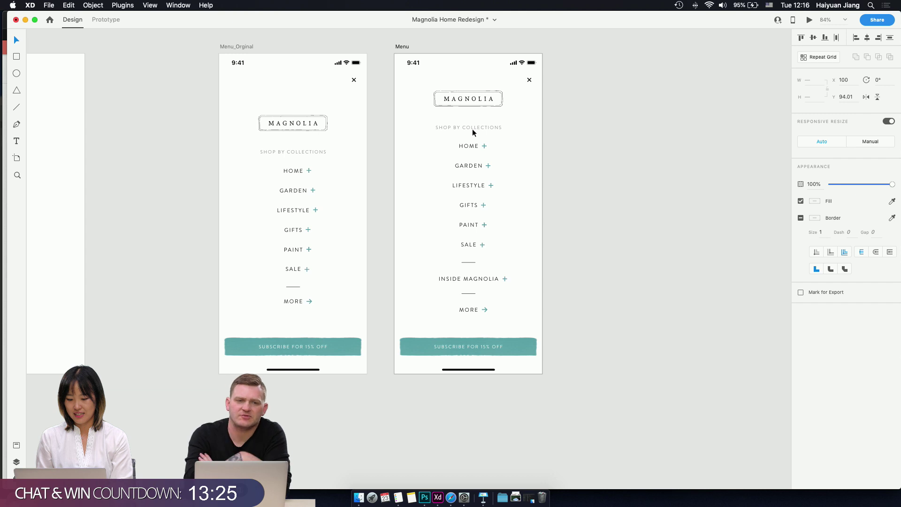
scroll(489, 146, down, 1)
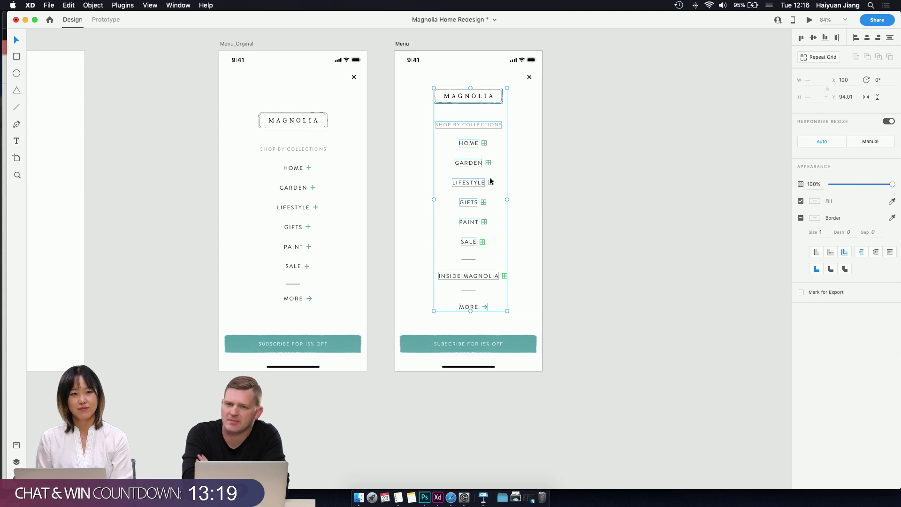
scroll(490, 166, up, 1)
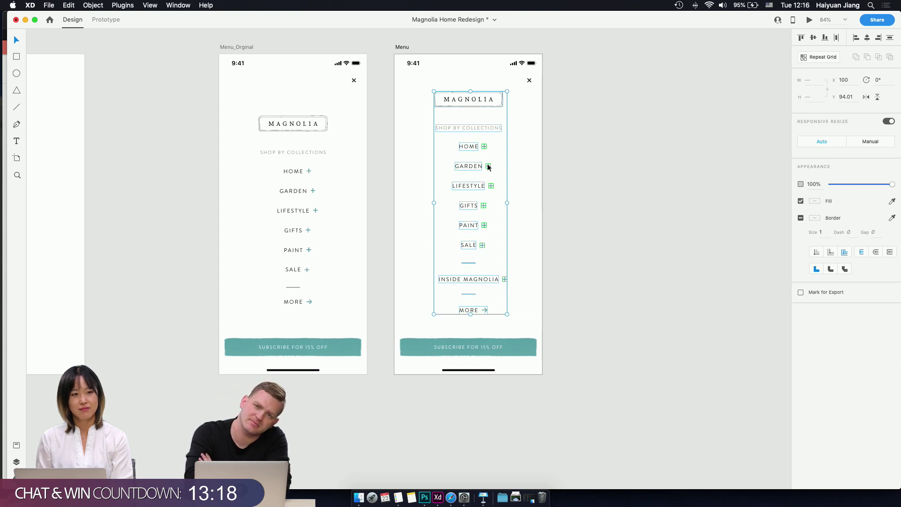
- Move the menu content from the logo to MORE down another 20 px to Y 114.01
click(519, 248)
scroll(517, 247, right, 3)
scroll(517, 247, down, 1)
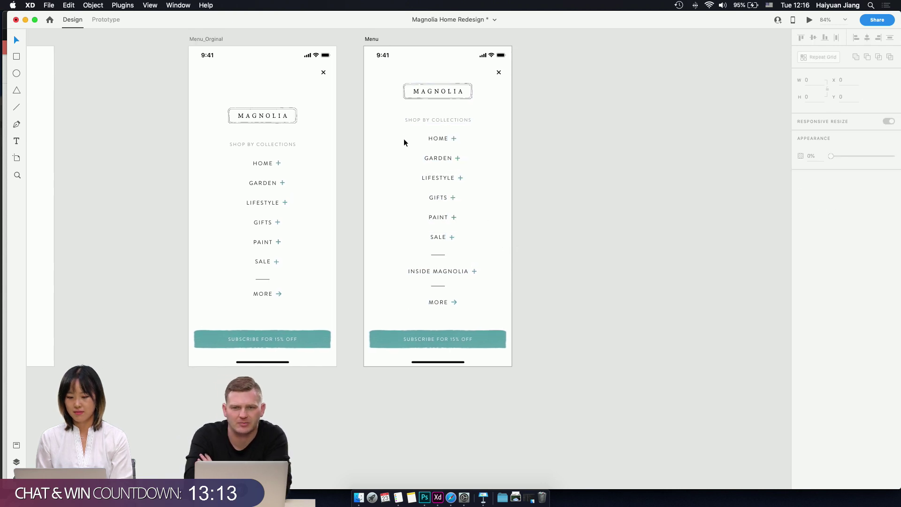
scroll(397, 120, down, 1)
drag(391, 93, 481, 300)
key(shift+Down)
key(shift+Down)
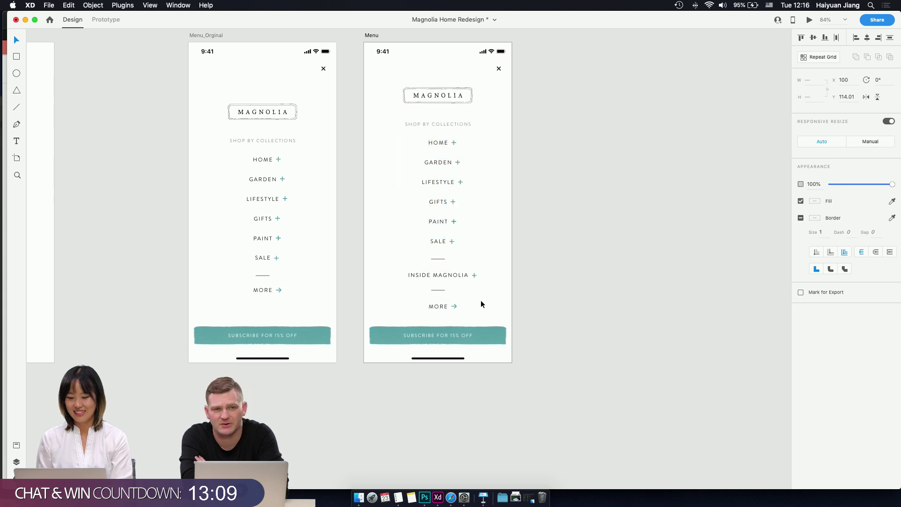
click(488, 249)
- Delete the word INSIDE from the INSIDE MAGNOLIA text, leaving only MAGNOLIA
scroll(488, 250, up, 5)
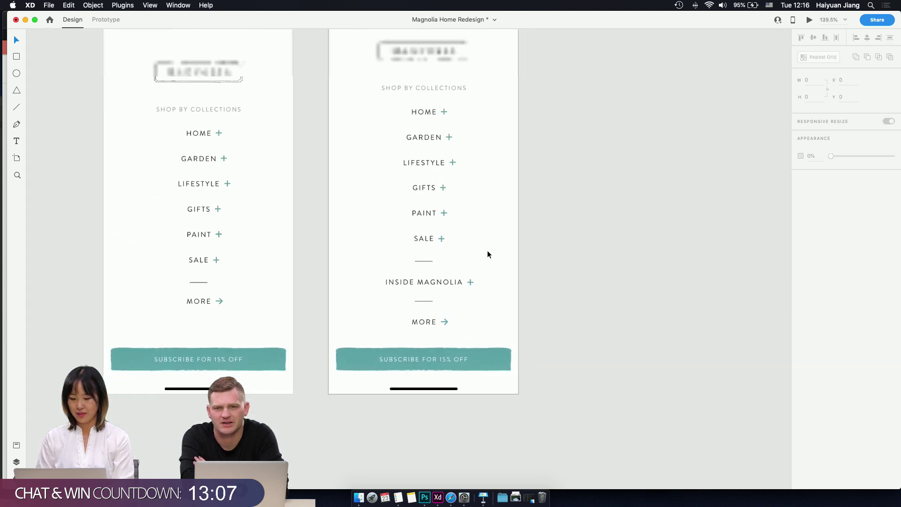
click(430, 284)
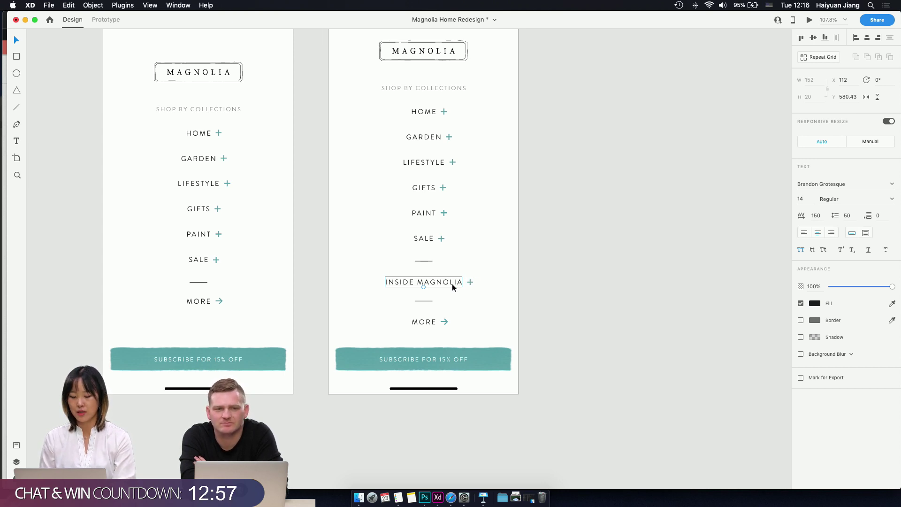
drag(373, 268, 480, 289)
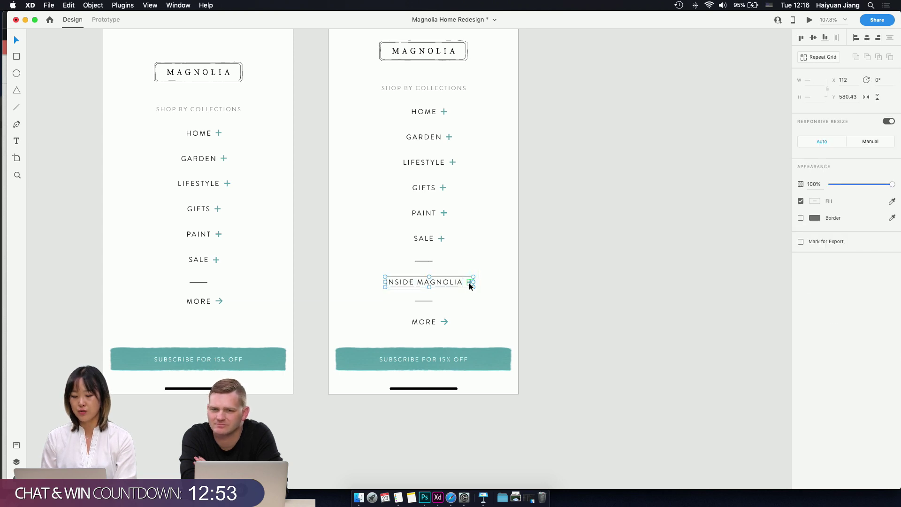
click(479, 298)
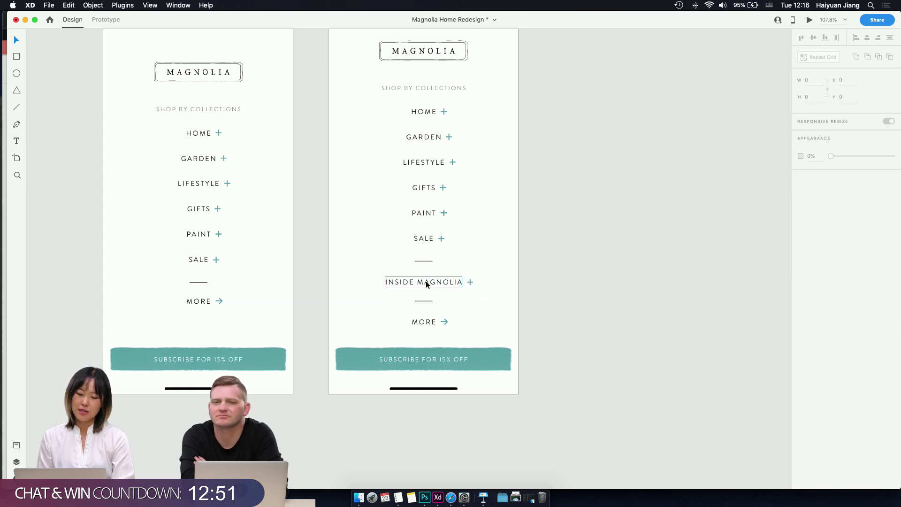
click(426, 281)
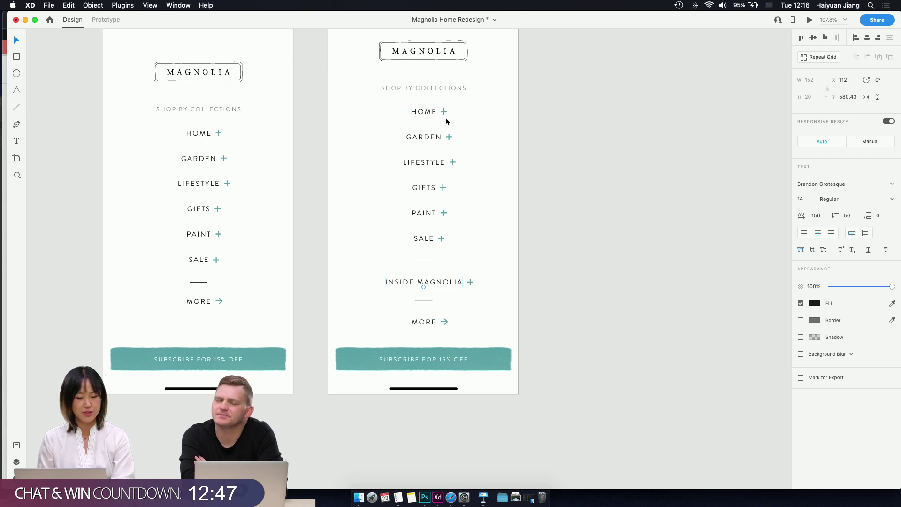
double_click(408, 283)
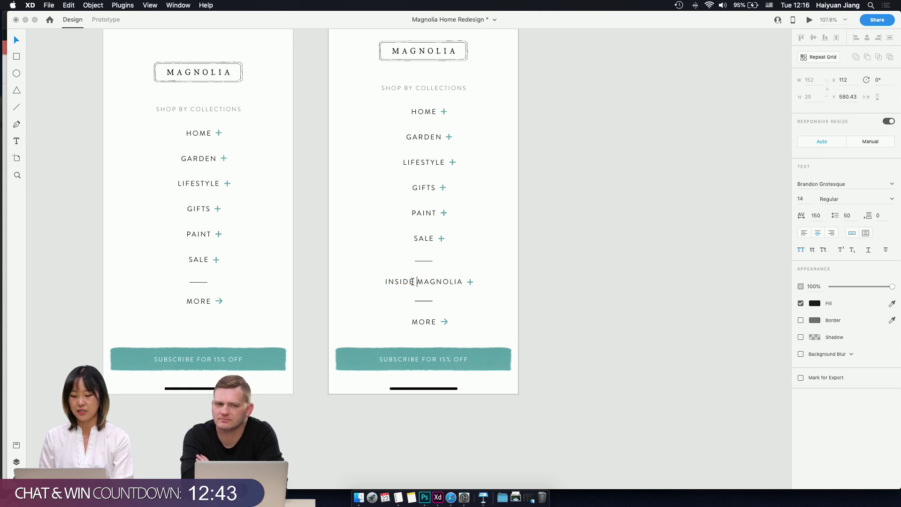
drag(417, 282, 368, 280)
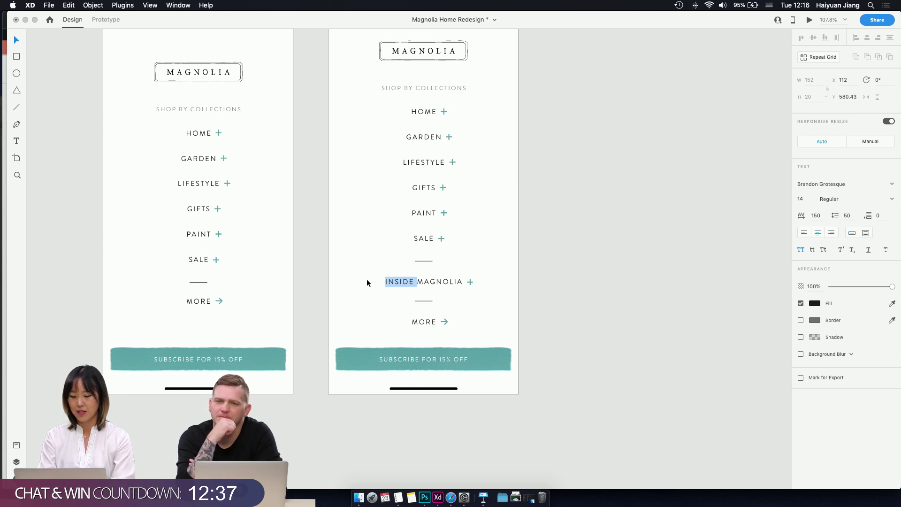
key(BackSpace)
key(Escape)
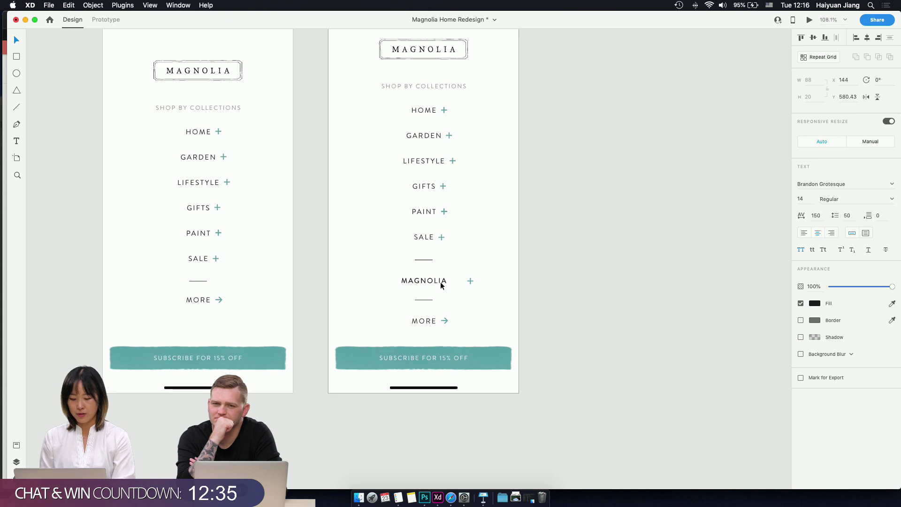
- Duplicate the MAGNOLIA text just above itself at Y 560.43 and check the inside MAGNOLIA lettering on magnolia.com in Safari
drag(430, 280, 430, 270)
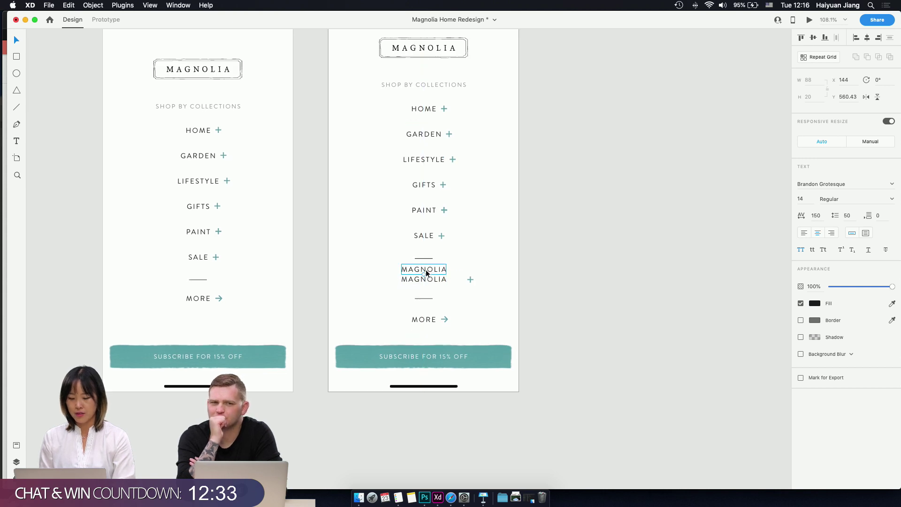
scroll(430, 271, up, 2)
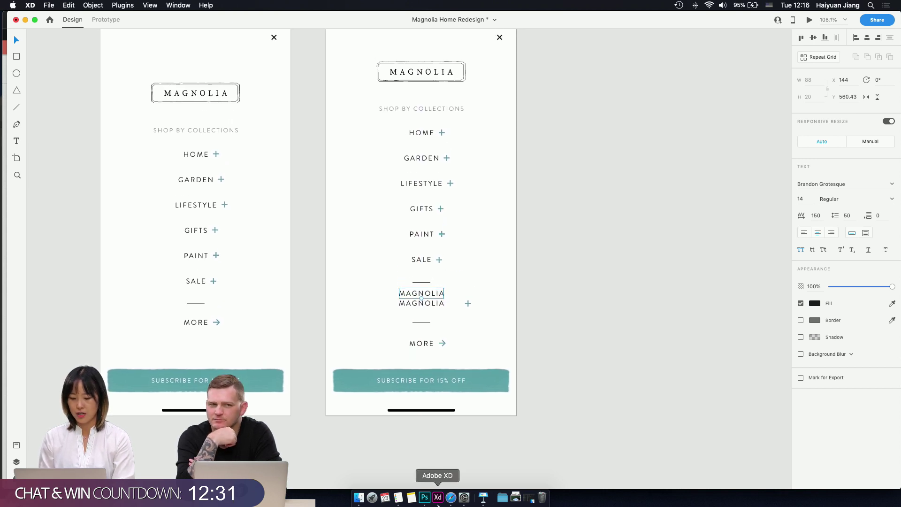
click(451, 497)
mouse_move(396, 71)
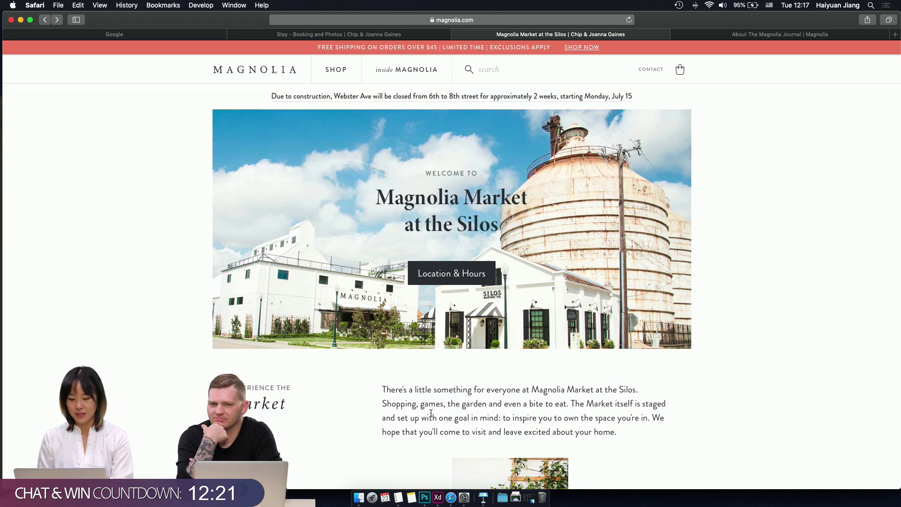
click(437, 497)
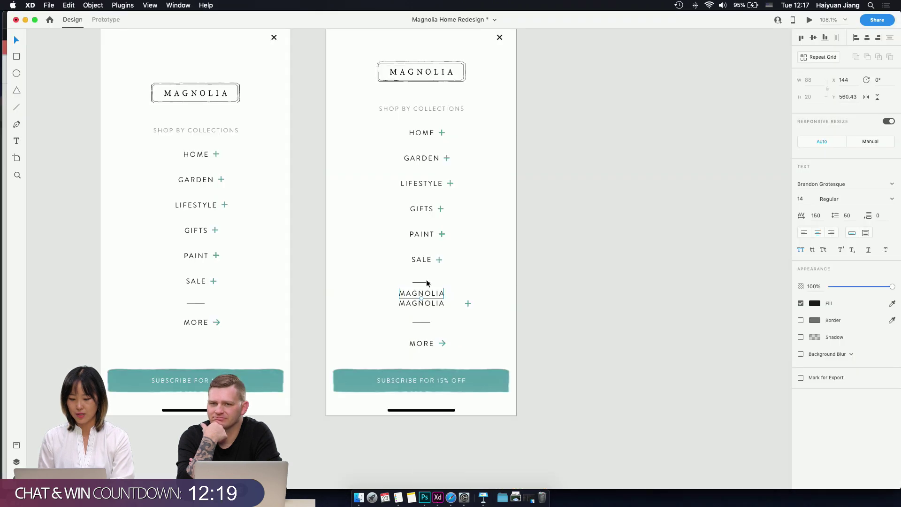
- Style the upper MAGNOLIA text in Adobe Devanagari Italic, all lowercase
click(821, 184)
text(Adobe Devanagari)
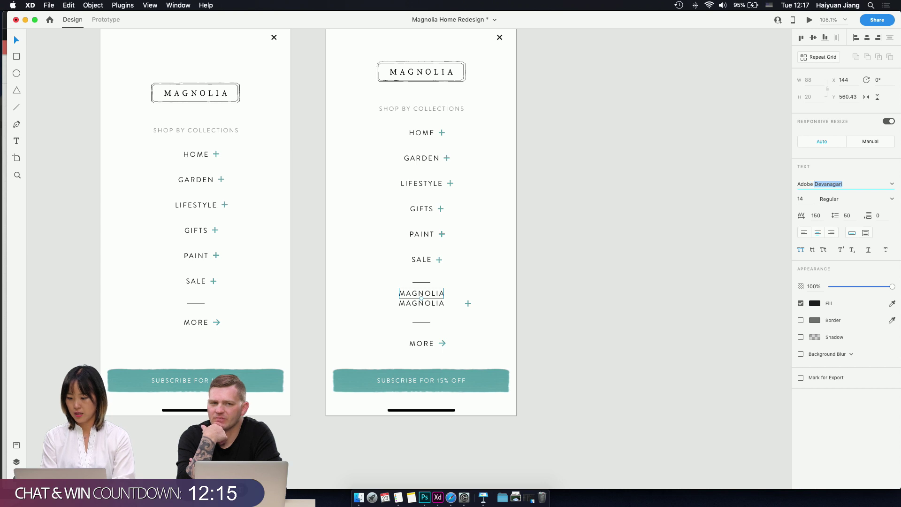
key(Return)
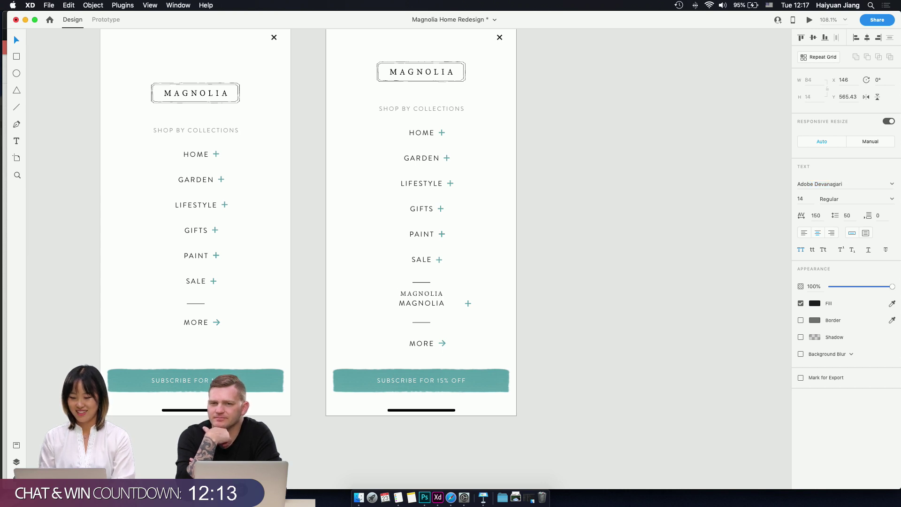
click(813, 249)
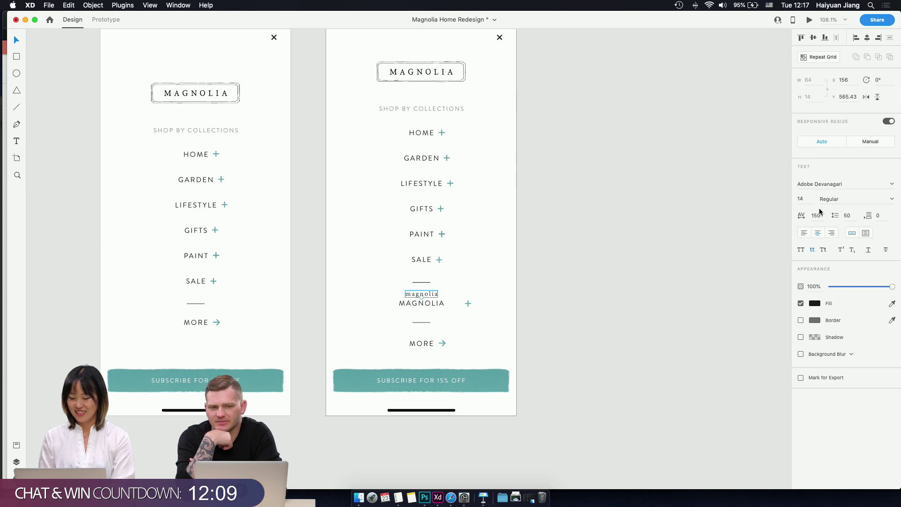
key(super+i)
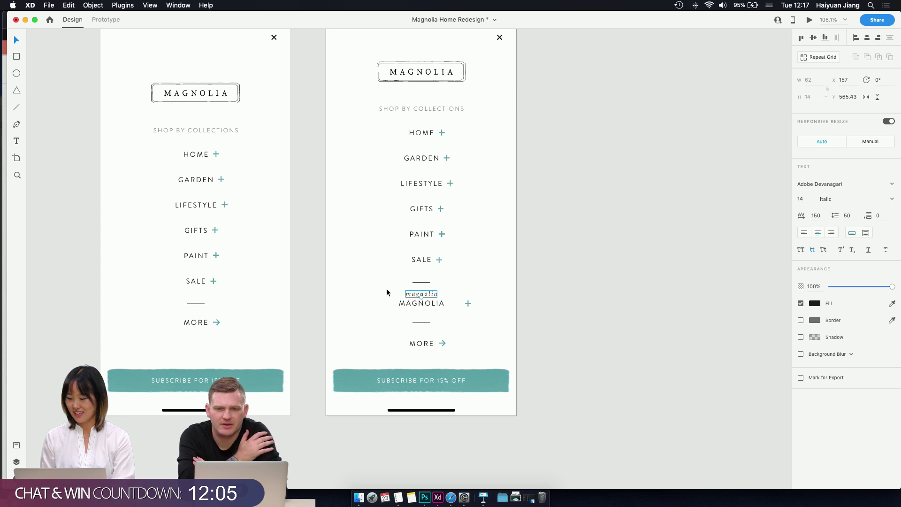
- Move both stacked texts down until the upper one is at Y 571.43, and change the upper text to inside
scroll(387, 288, up, 3)
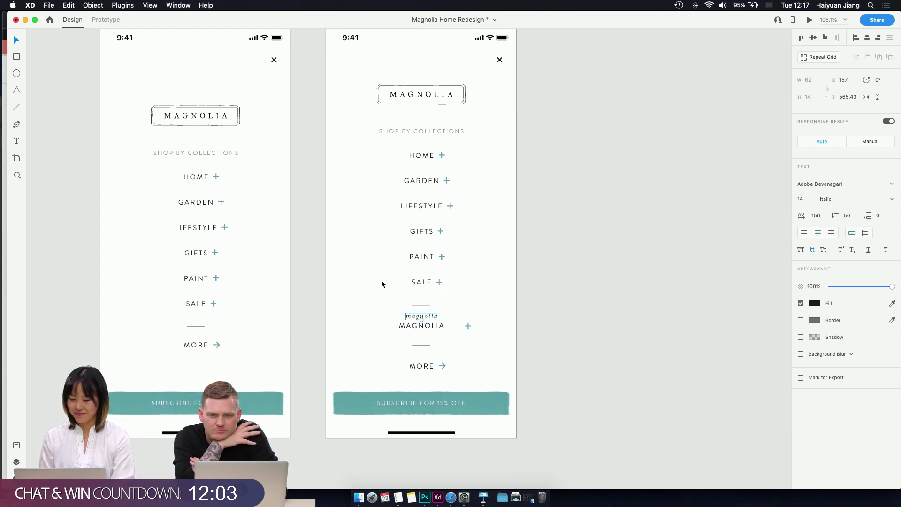
scroll(382, 283, down, 4)
drag(387, 280, 437, 295)
double_click(420, 286)
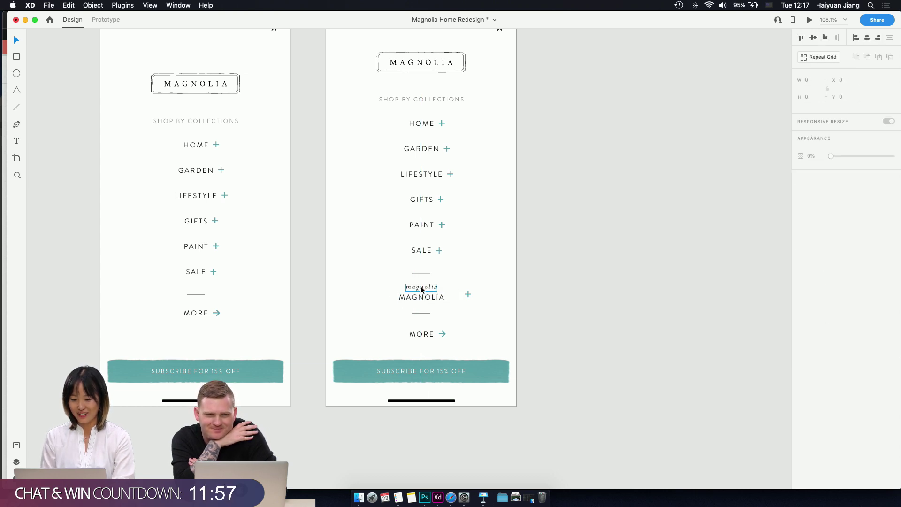
double_click(421, 286)
text(inside)
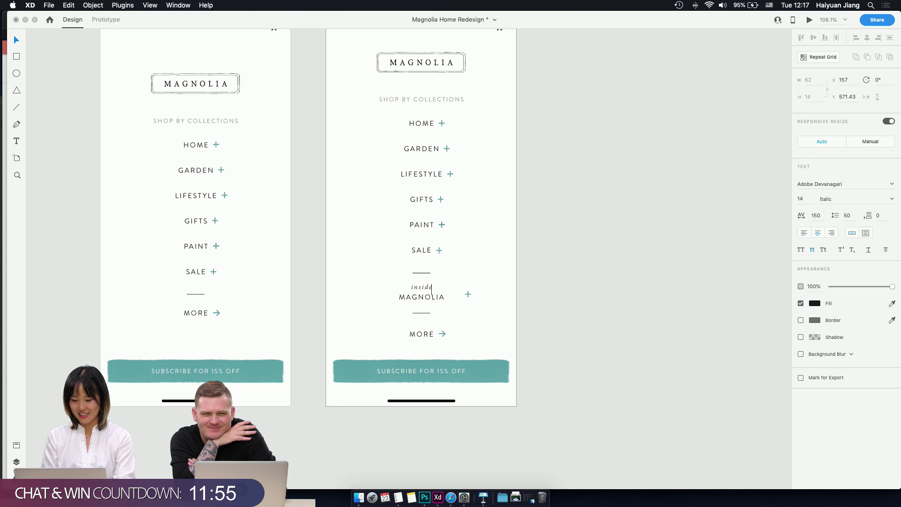
key(Escape)
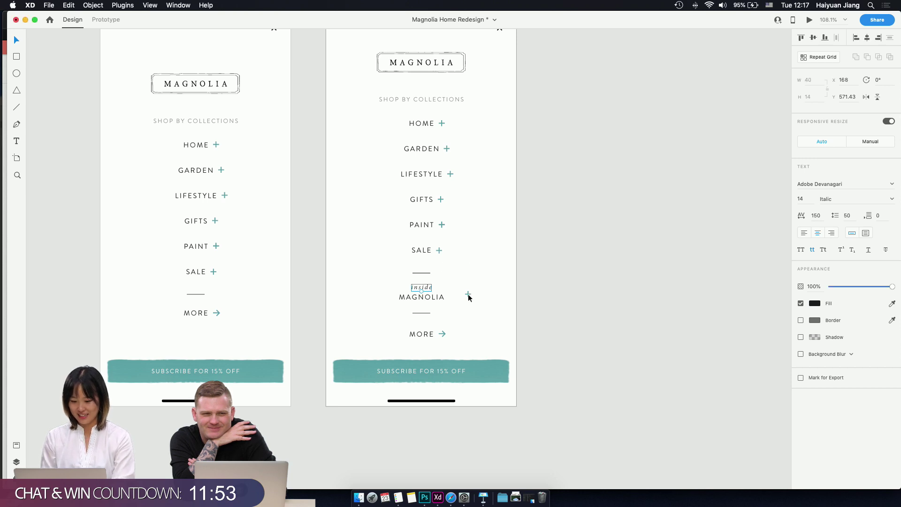
- Place the plus icon at X 242, Y 590 beside MAGNOLIA and nudge the whole inside MAGNOLIA row down to Y 572.43
drag(468, 295, 456, 295)
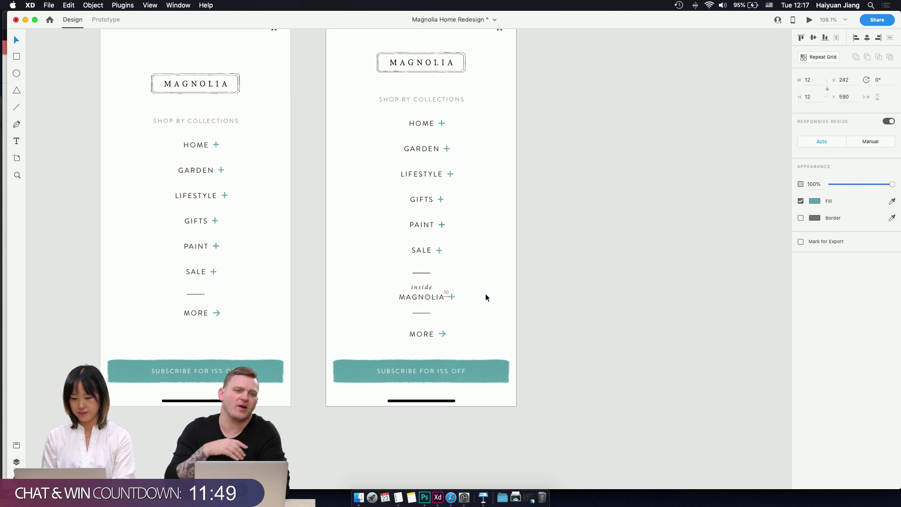
click(480, 303)
drag(389, 283, 457, 301)
key(alt)
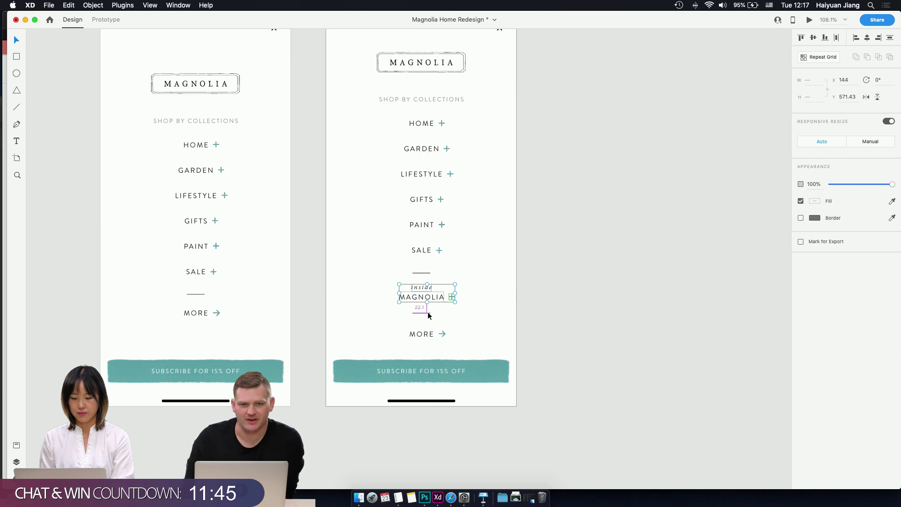
click(492, 311)
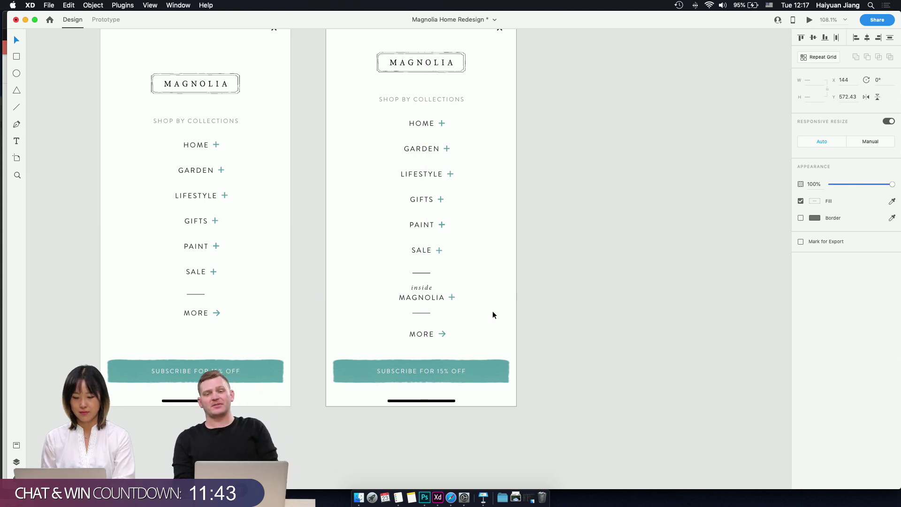
- Duplicate the Menu artboard and rename the copy inside_mag_expanded
scroll(384, 210, up, 3)
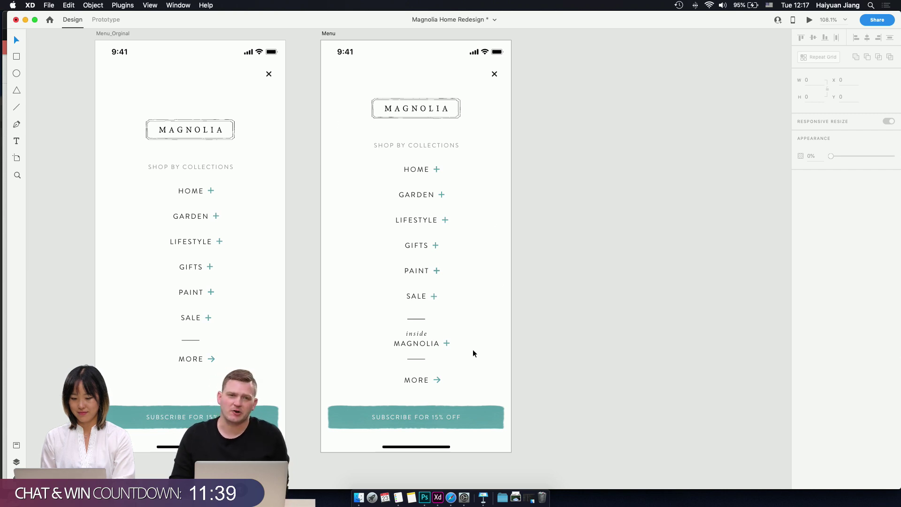
scroll(452, 366, up, 1)
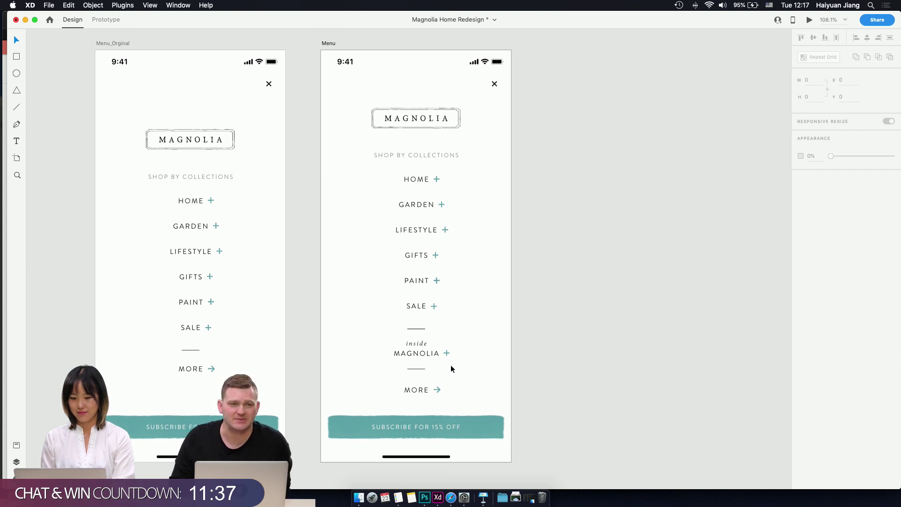
click(329, 42)
key(super+d)
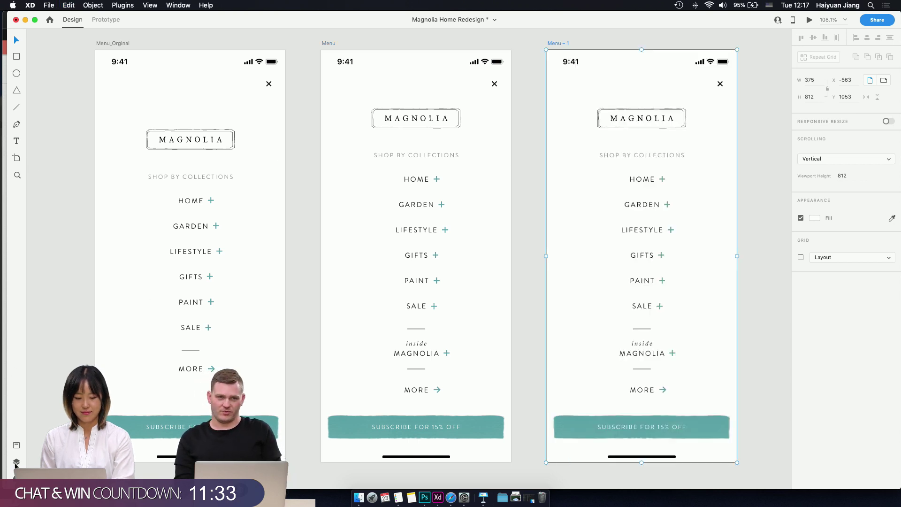
double_click(562, 43)
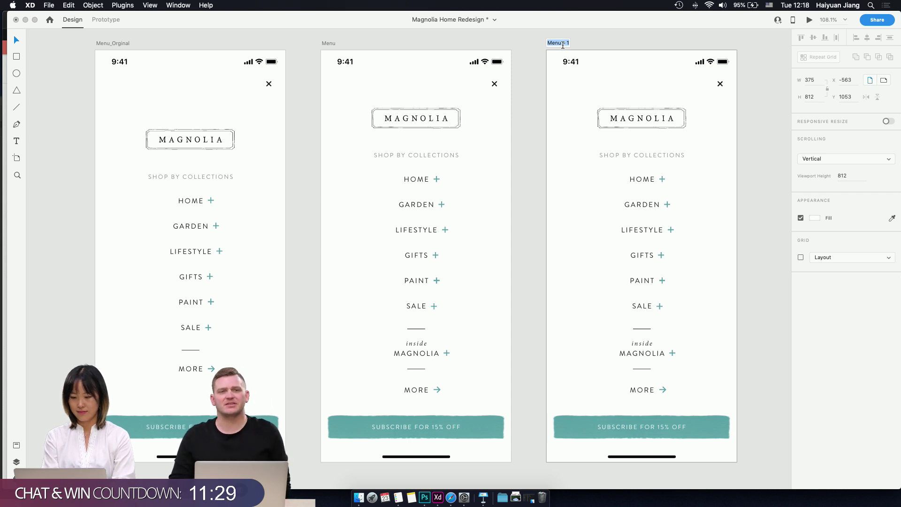
text(in)
key(BackSpace)
key(BackSpace)
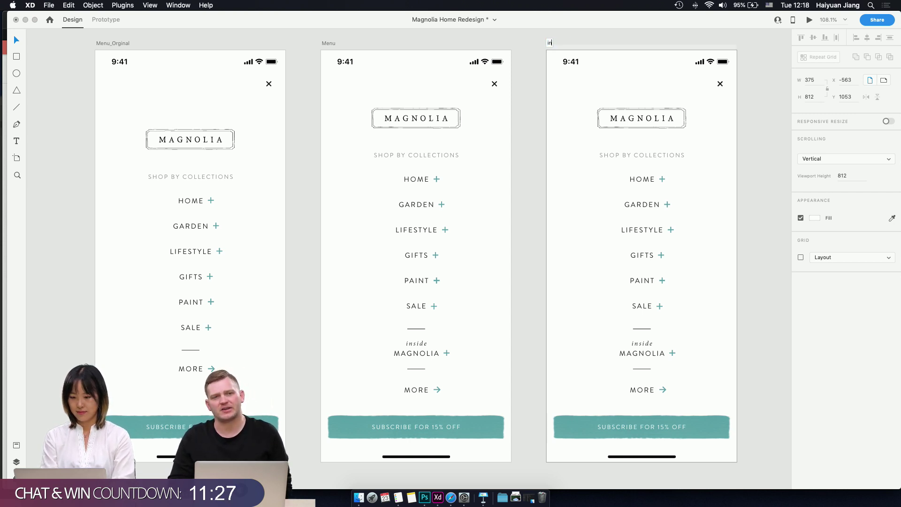
text(side)
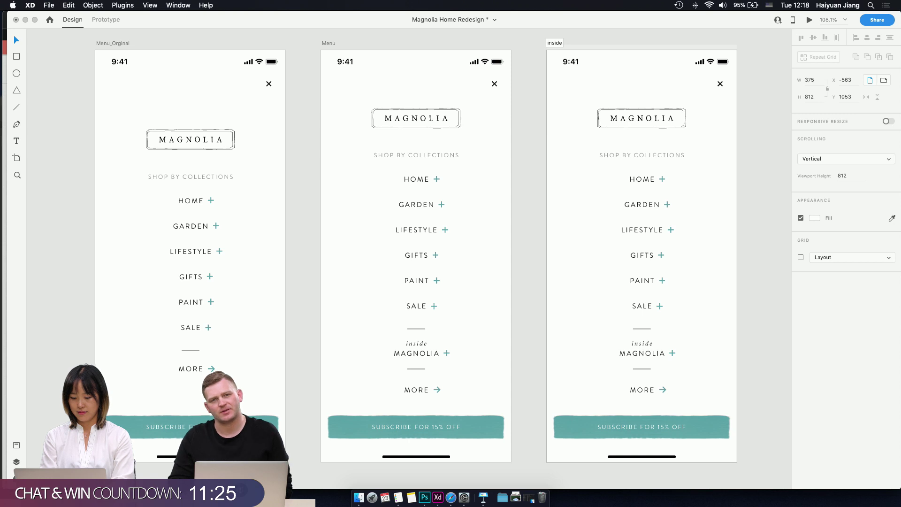
text(_mag_e)
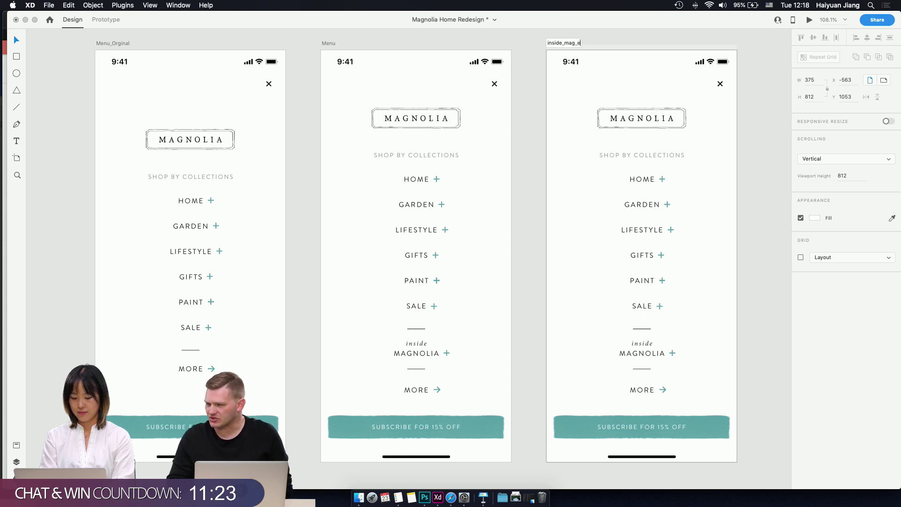
text(xpanded)
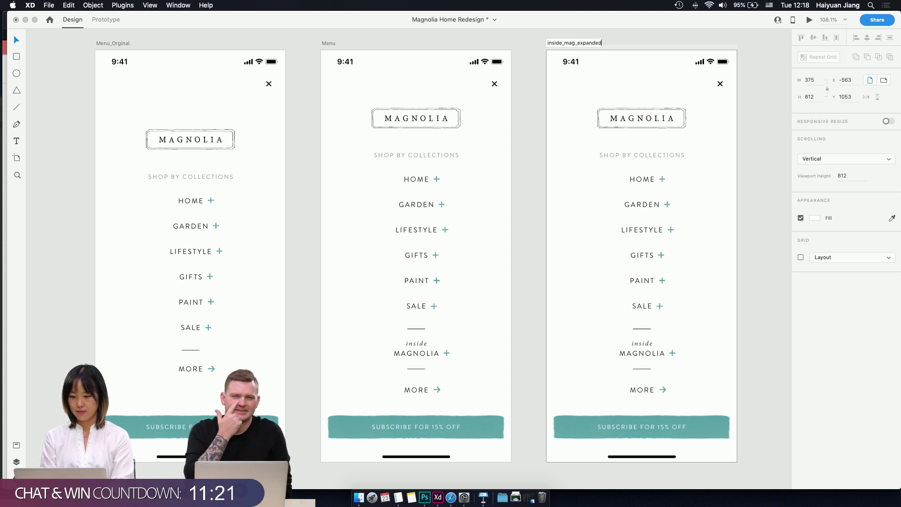
key(Return)
- Group everything from SHOP BY COLLECTIONS through inside MAGNOLIA on the new artboard and move the group up to Y 44.43
scroll(669, 101, down, 3)
scroll(668, 100, right, 3)
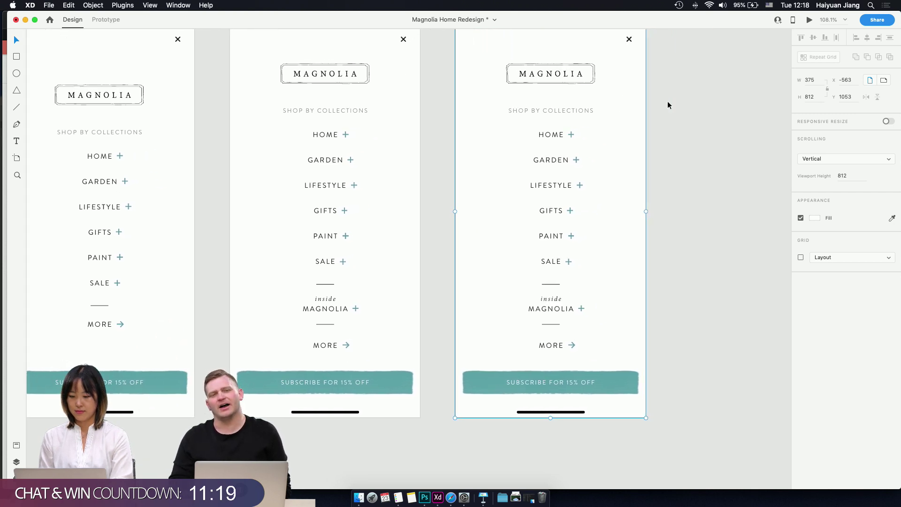
mouse_move(492, 107)
mouse_down()
mouse_move(592, 200)
mouse_move(613, 266)
mouse_move(613, 313)
mouse_up()
key(super+g)
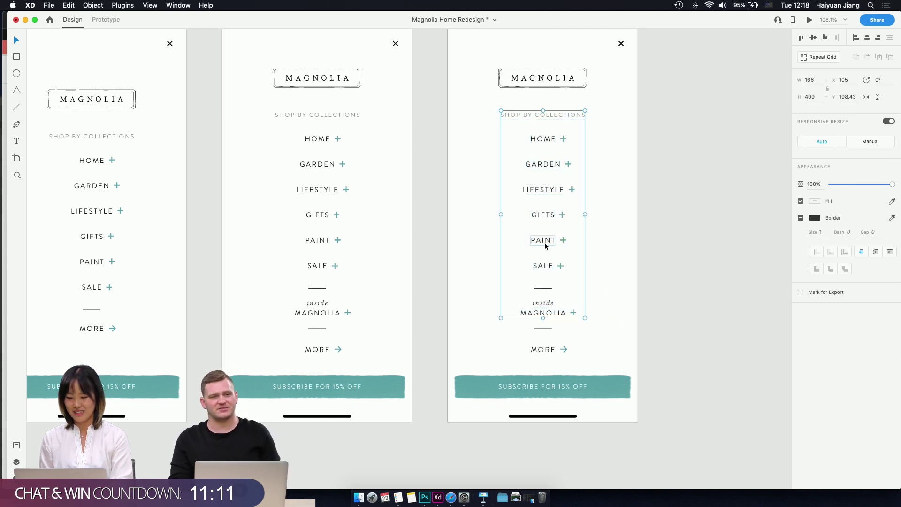
drag(545, 242, 545, 165)
- Draw a rectangle about 322 by 132 in the gap between the inside MAGNOLIA row and the divider above MORE
key(r)
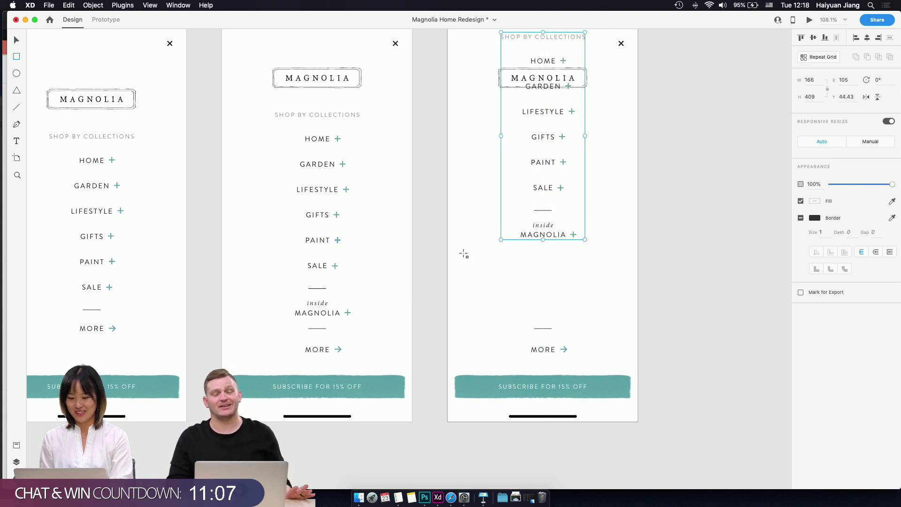
drag(463, 251, 626, 317)
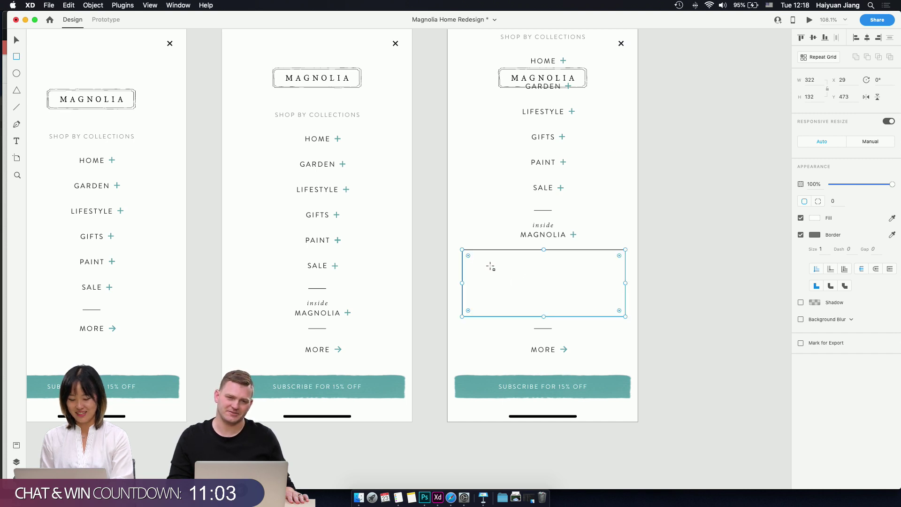
key(Escape)
key(v)
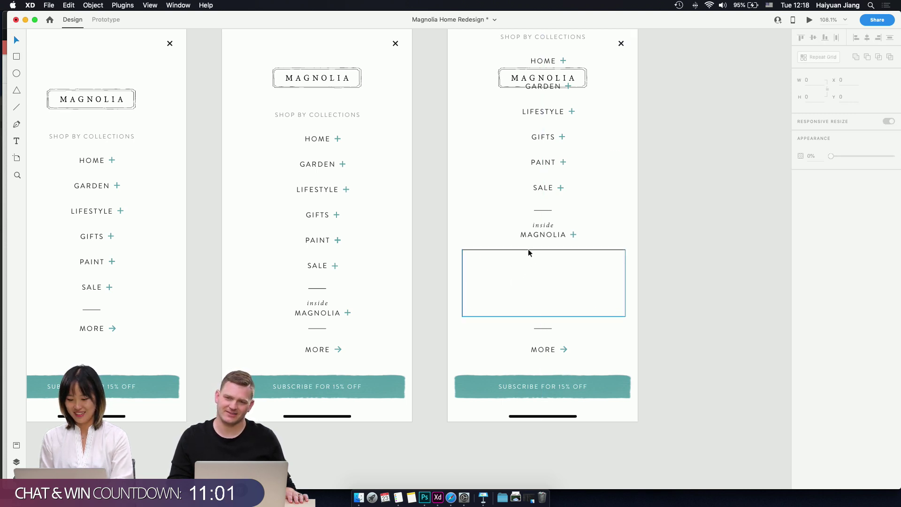
- Fill the rectangle with the saved color #F4F5F5 and remove its border
click(474, 258)
click(17, 446)
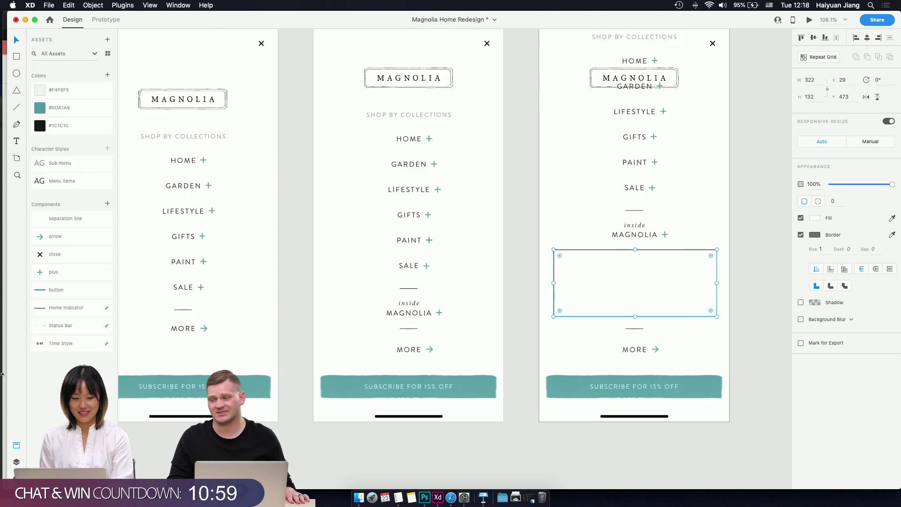
click(66, 91)
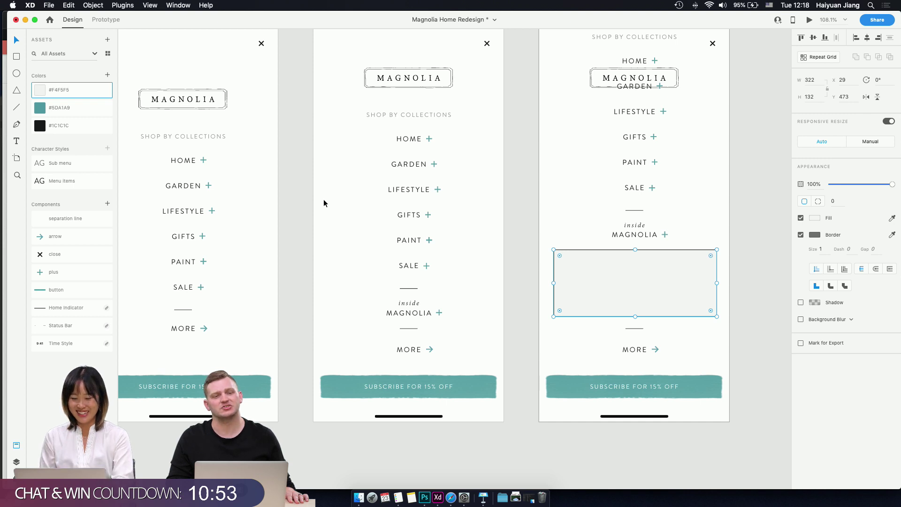
click(801, 234)
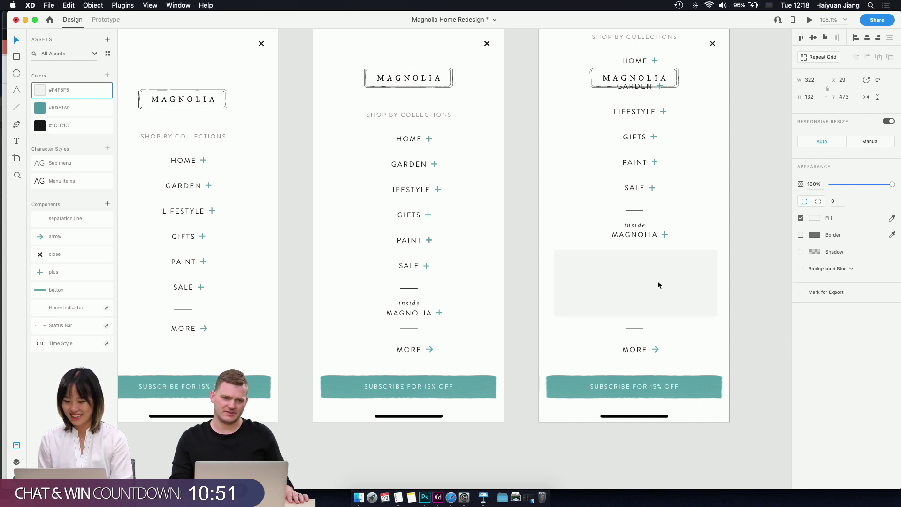
- Set the gray rectangle's width to 345 and move it to X 15, Y 474
click(810, 80)
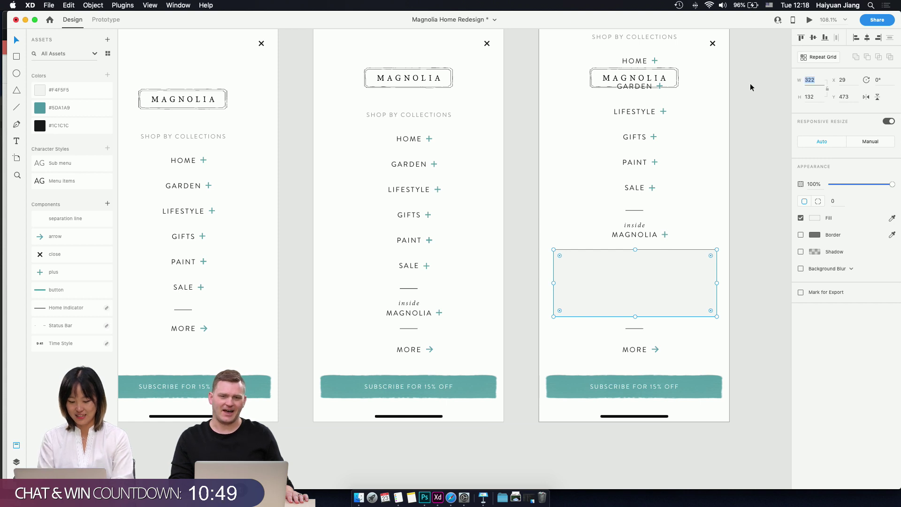
text(345)
key(Return)
click(658, 275)
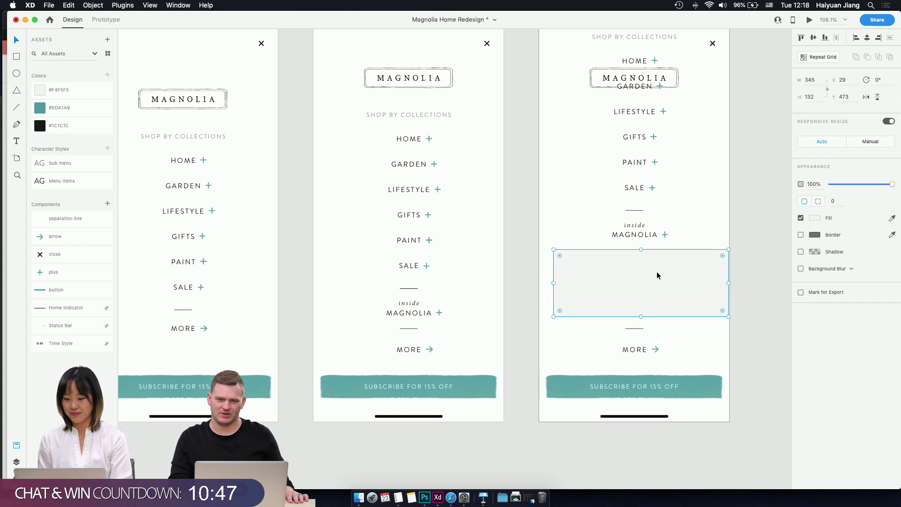
drag(688, 279, 652, 259)
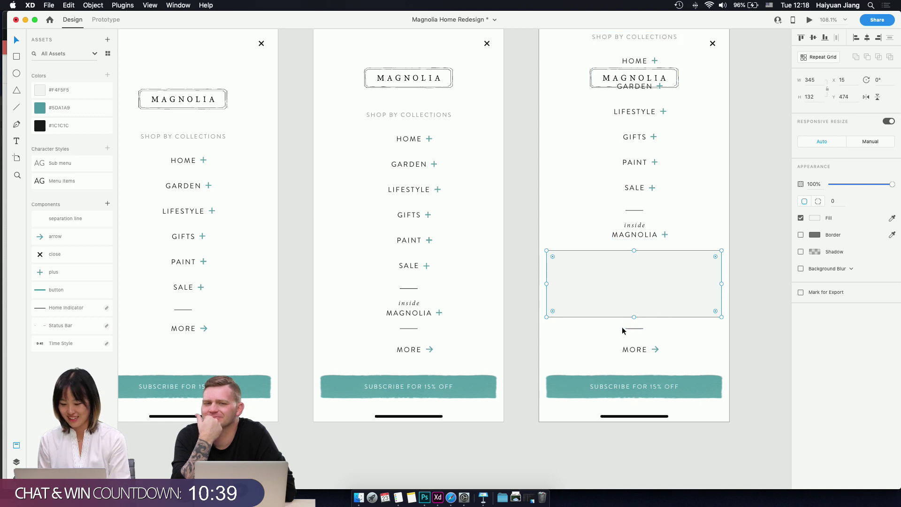
- Nudge the lower divider and the MORE row down together by 8 px
drag(614, 326, 663, 358)
key(Down)
key(Down)
key(Down)
key(Down)
key(Down)
key(Down)
key(Down)
key(Down)
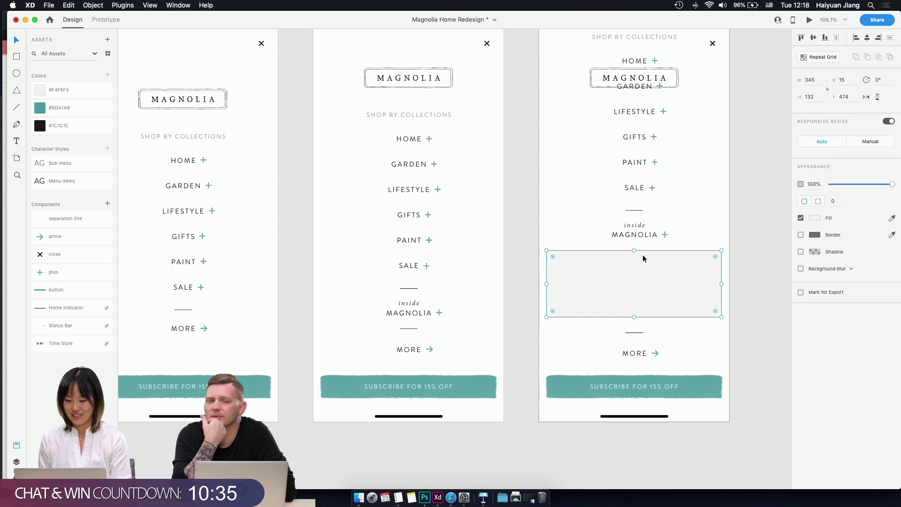
- Add the text The Silos inside the gray rectangle, near its upper edge
key(t)
click(634, 271)
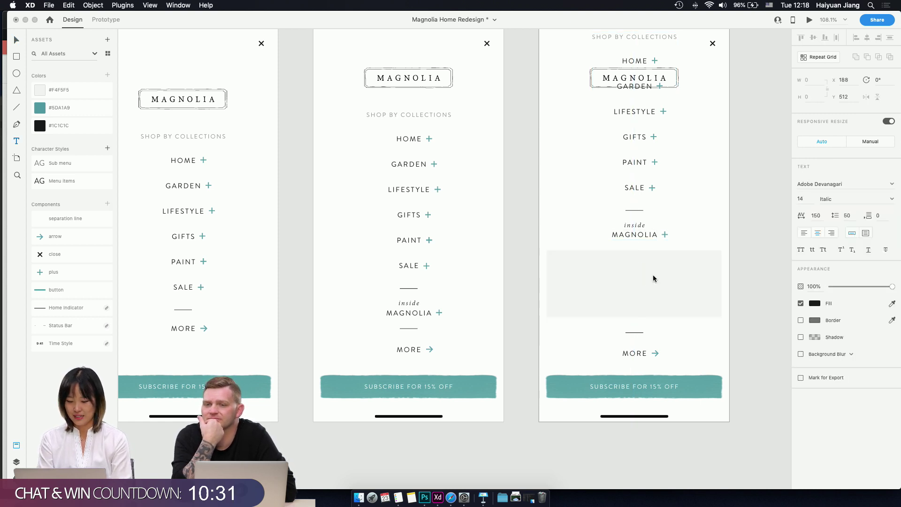
text(The Si)
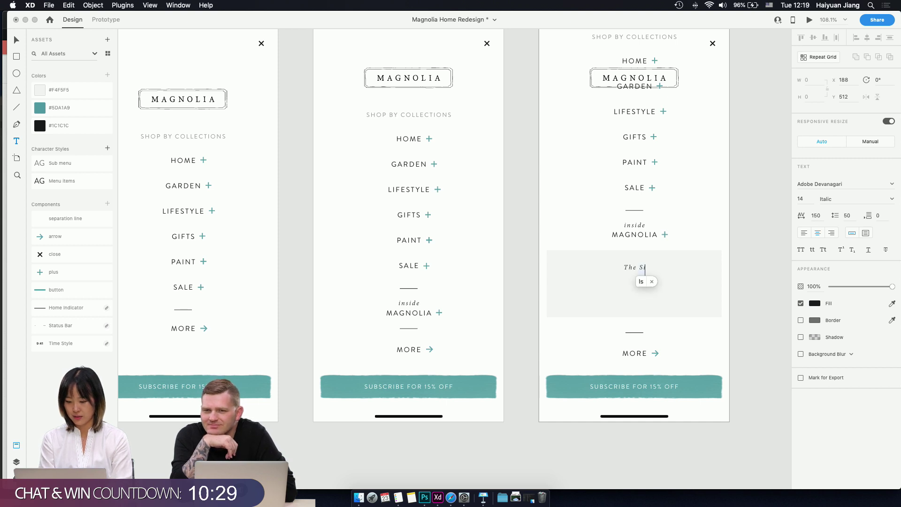
text(los)
key(Escape)
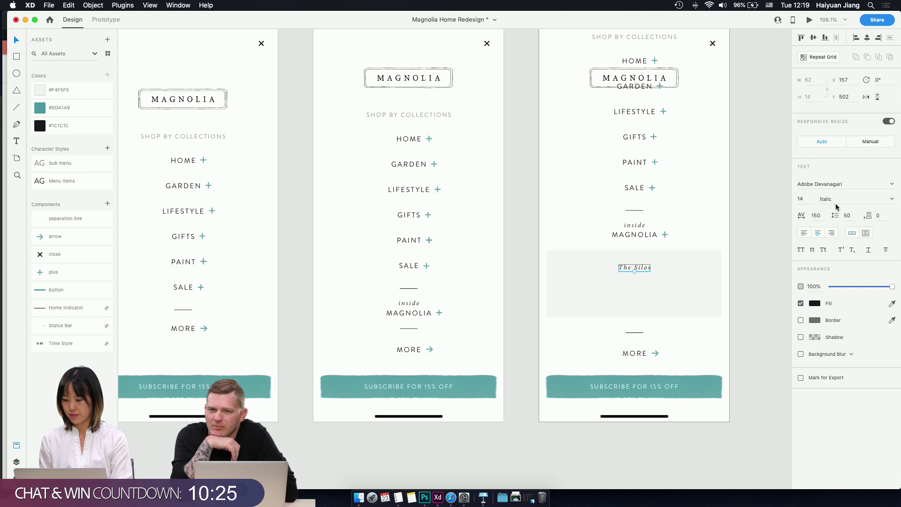
- Style the The Silos text in Brandon Grotesque Regular, all uppercase
click(837, 183)
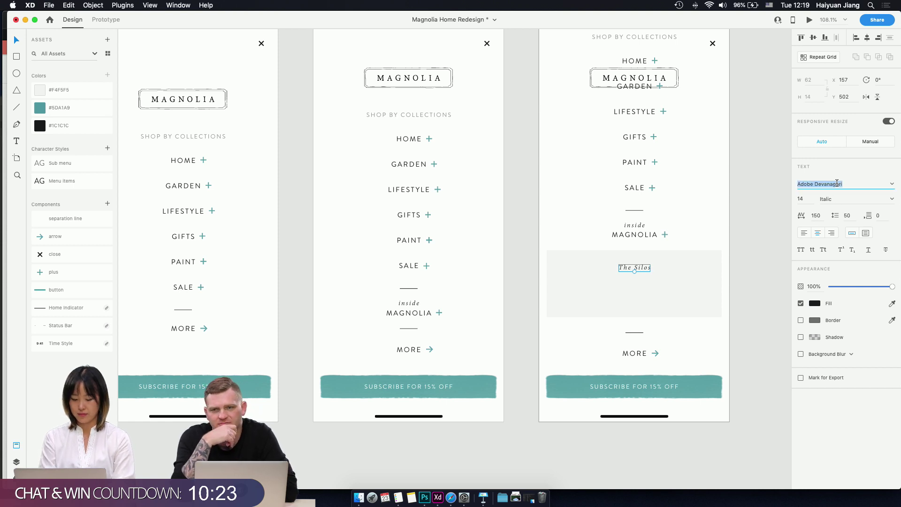
text(Brandon Grotesque)
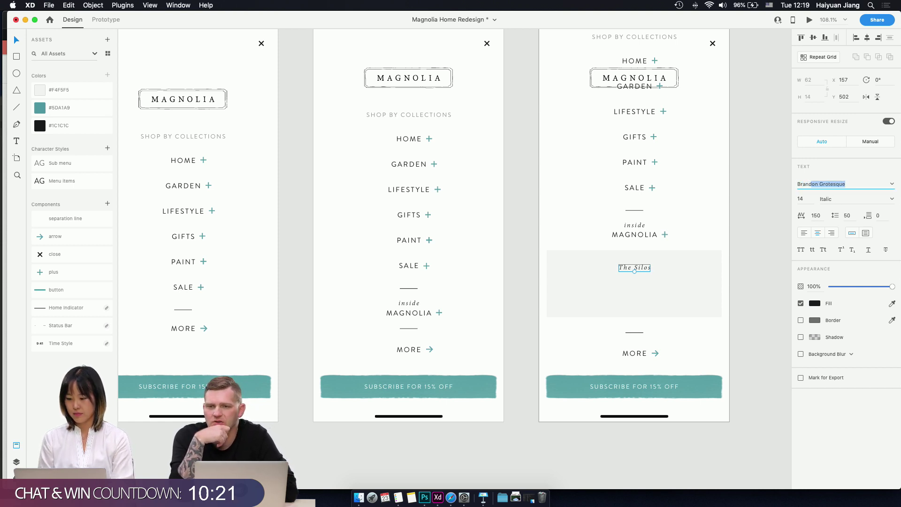
key(Return)
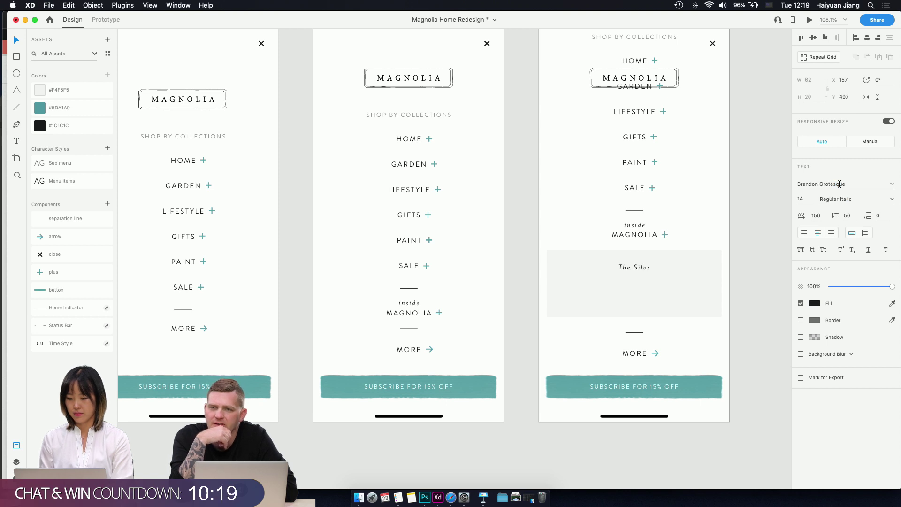
click(893, 200)
click(840, 205)
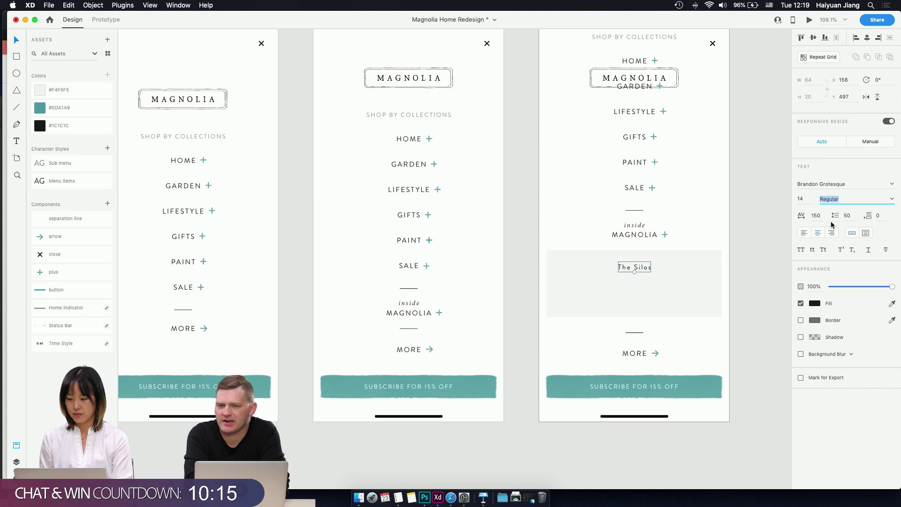
click(801, 250)
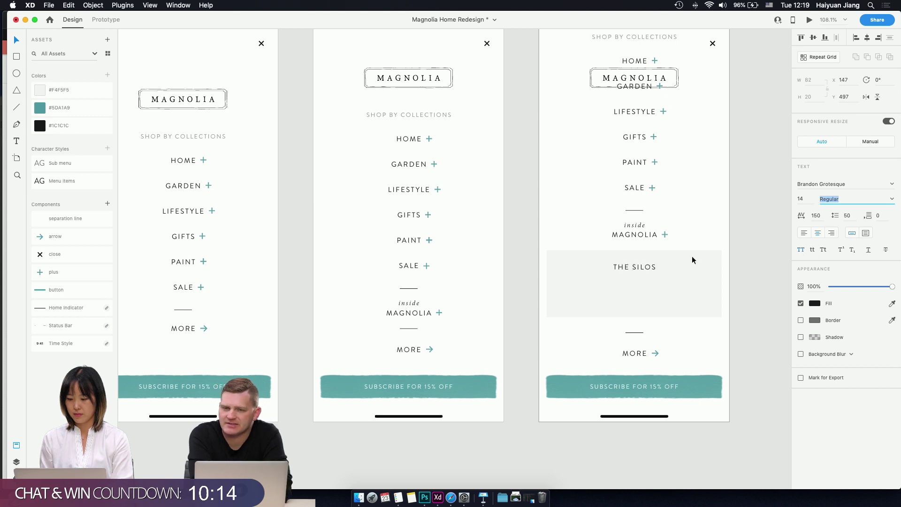
- Check the MORE label's text style for comparison, and set THE SILOS to font size 13
double_click(626, 237)
click(632, 353)
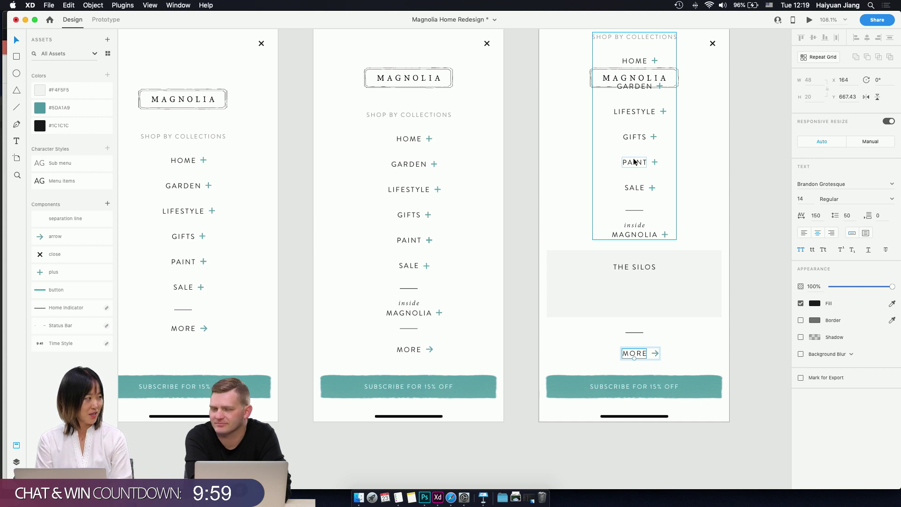
click(639, 267)
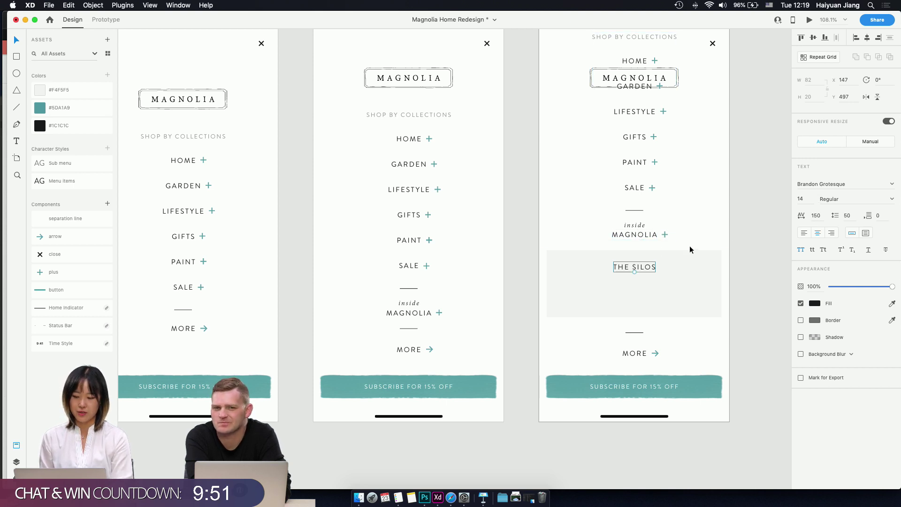
scroll(640, 273, up, 1)
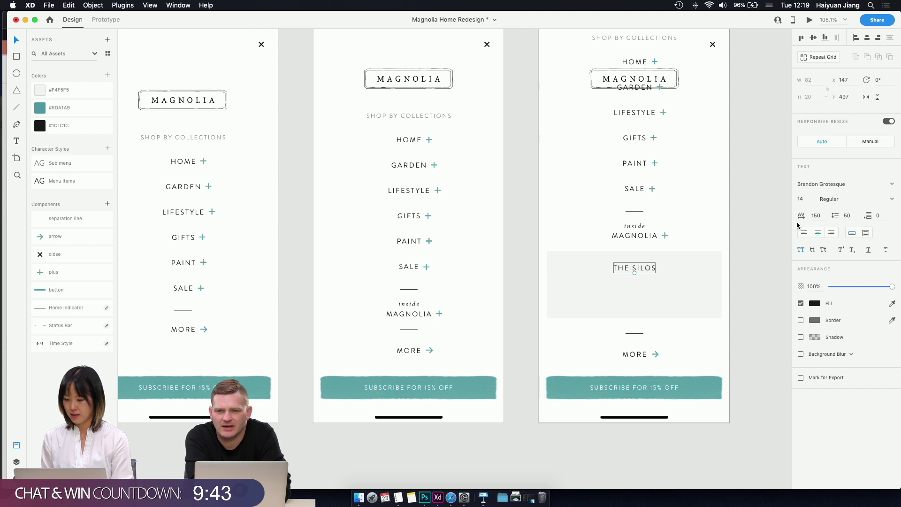
click(807, 200)
key(Down)
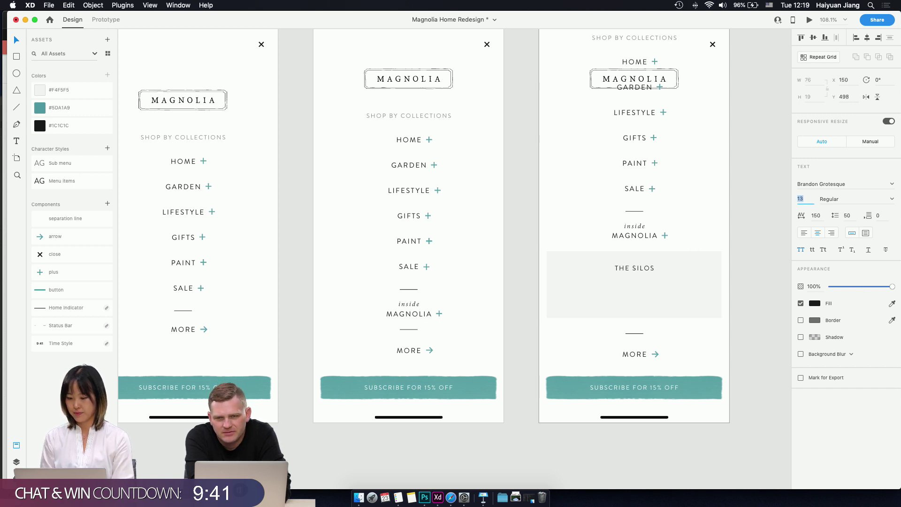
- Nudge THE SILOS text vertically within the gray rectangle to Y 499
click(650, 268)
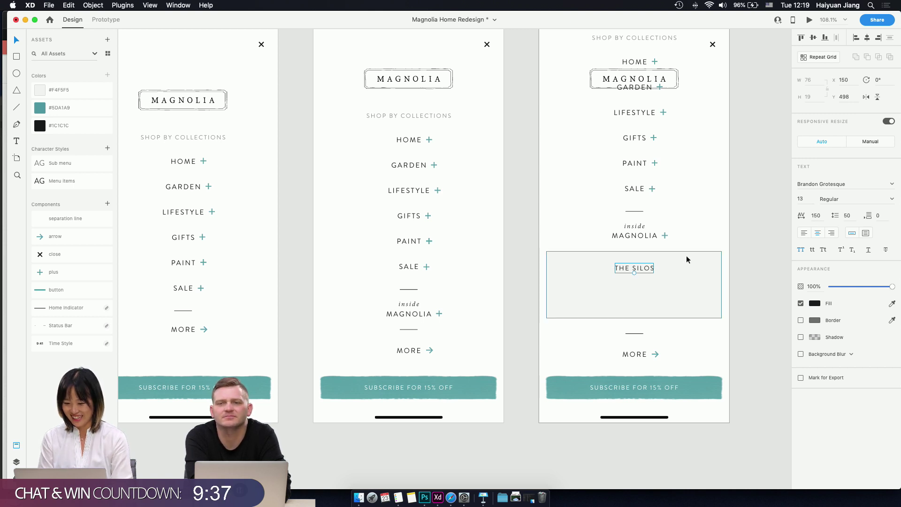
key(Up)
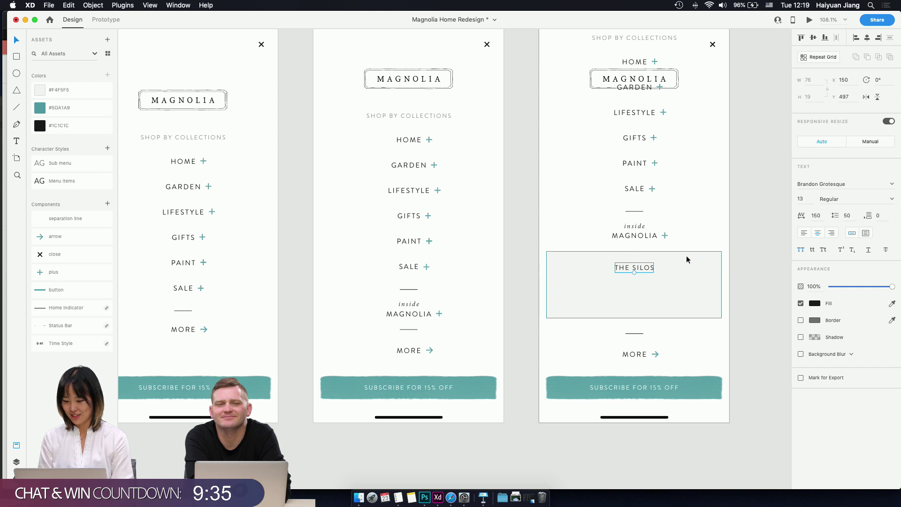
key(Down)
key(Down)
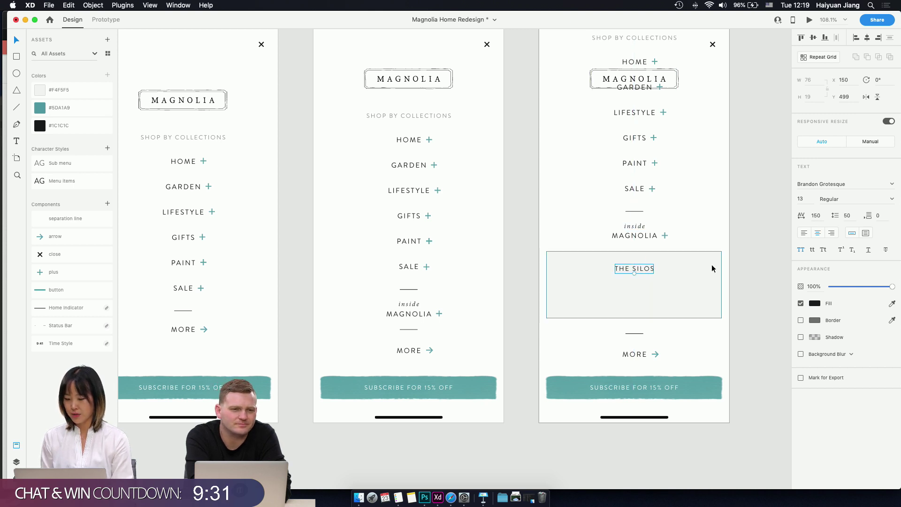
- Turn the plus icon beside inside MAGNOLIA on the inside_mag_expanded artboard into a minus by deleting its vertical bar
key(Escape)
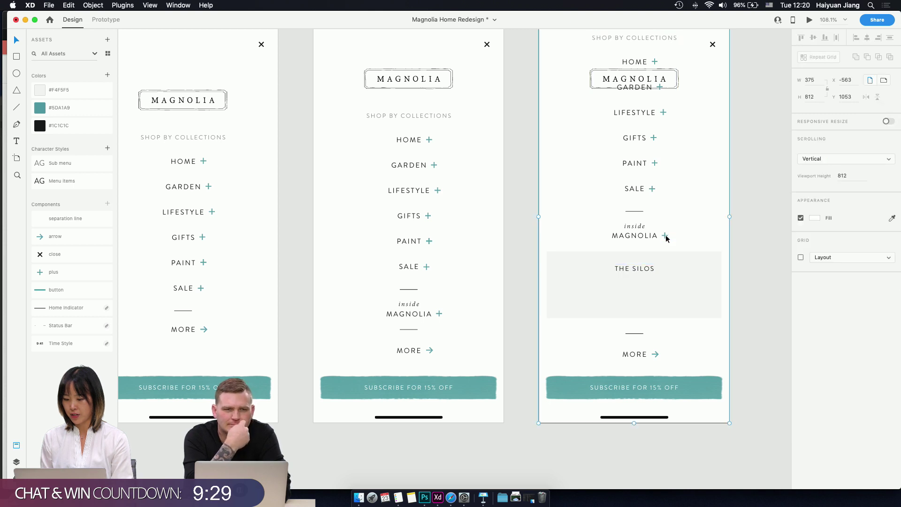
double_click(664, 236)
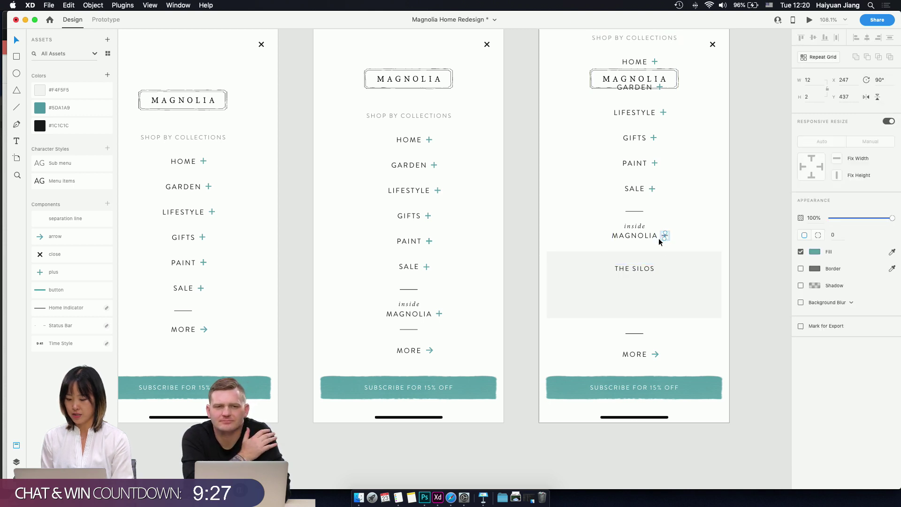
key(Delete)
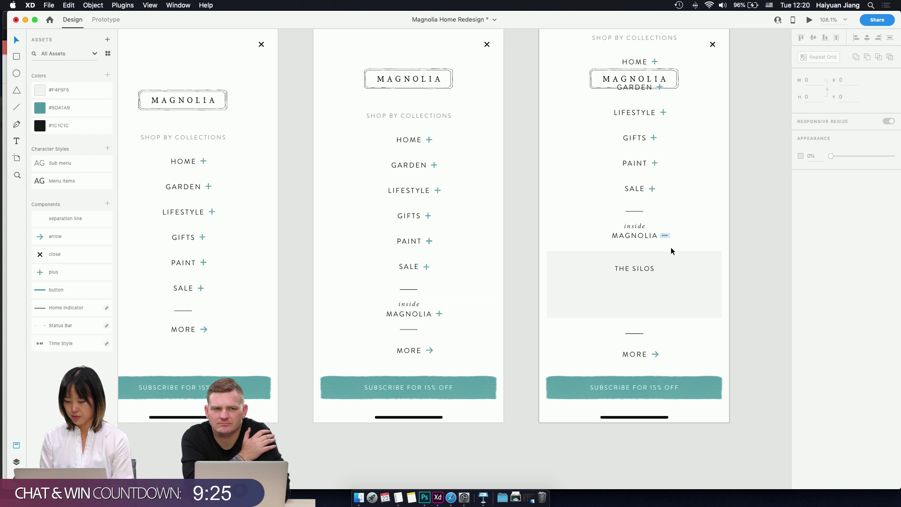
- Lower the opacity of the THE SILOS text to 60%
double_click(637, 268)
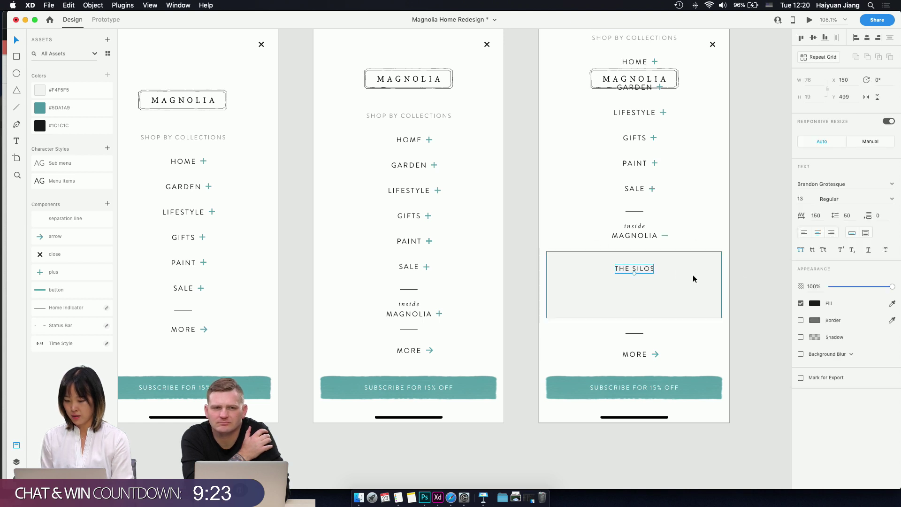
click(633, 234)
click(644, 269)
click(640, 235)
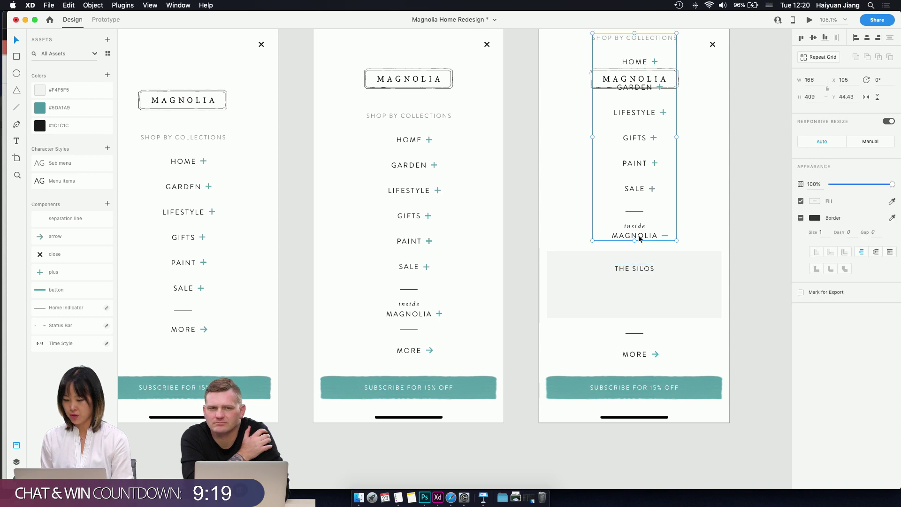
click(638, 269)
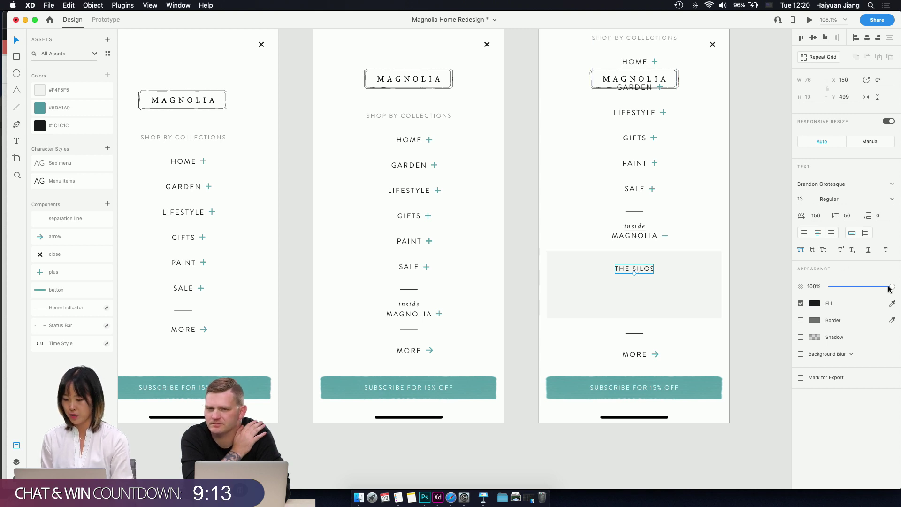
drag(891, 289, 866, 290)
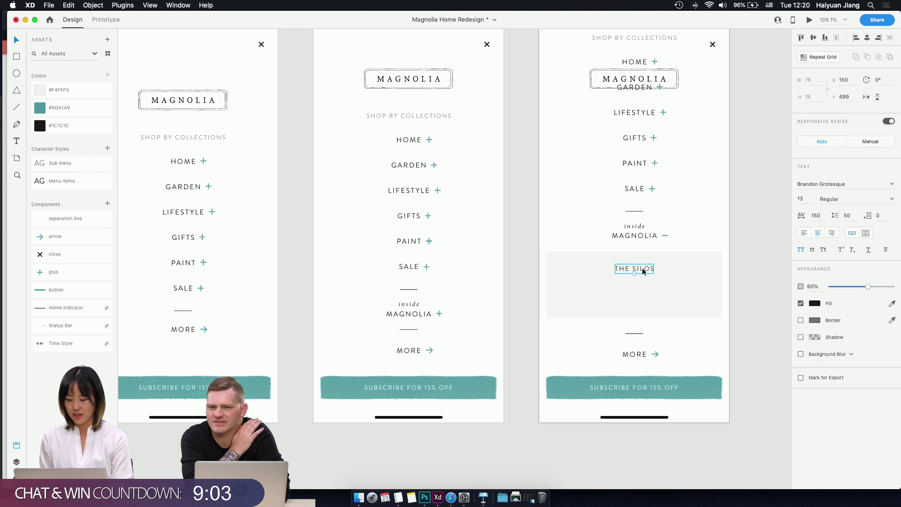
- Duplicate THE SILOS directly below itself at Y 528 and change the copy's text to MAGNOLIA JOURNAL
drag(642, 267, 640, 284)
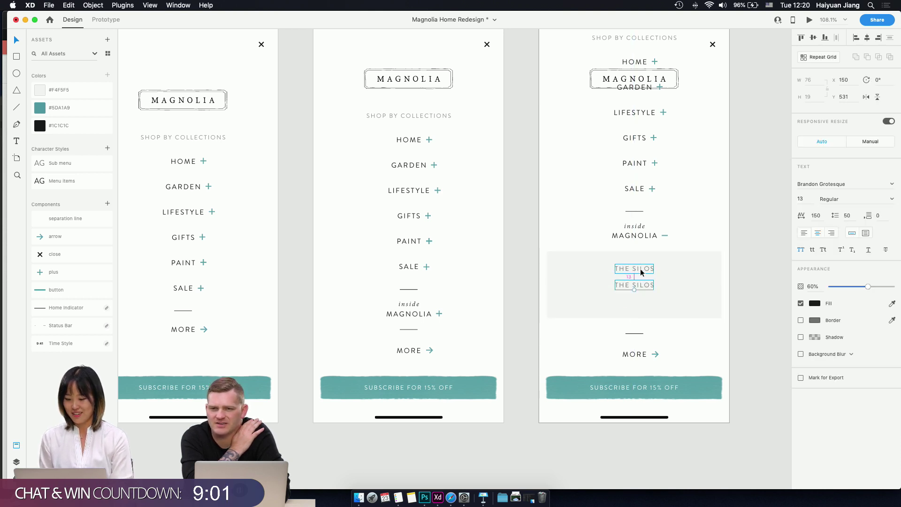
key(Up)
key(Up)
key(Up)
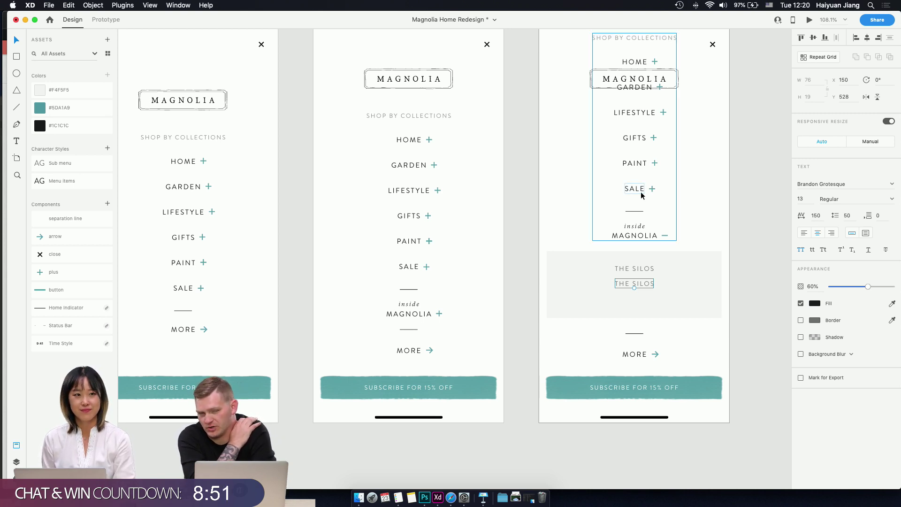
double_click(643, 284)
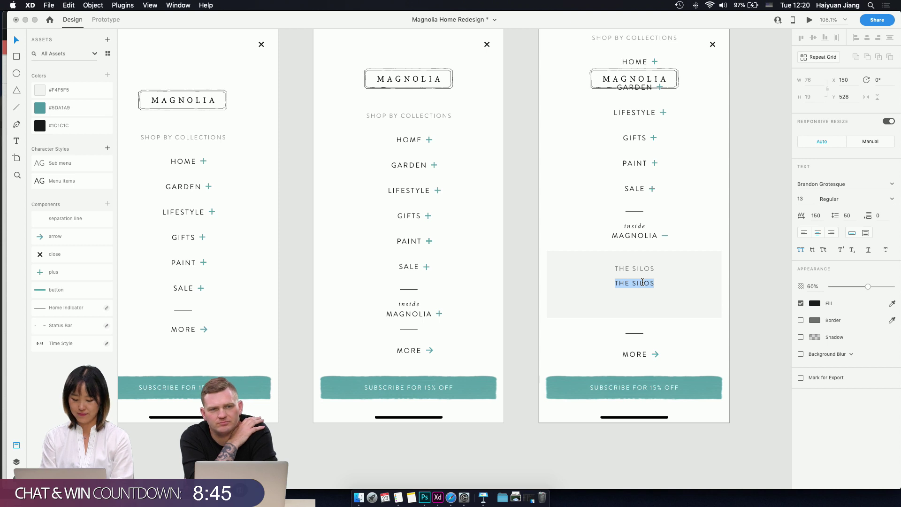
text(MAGNOLI)
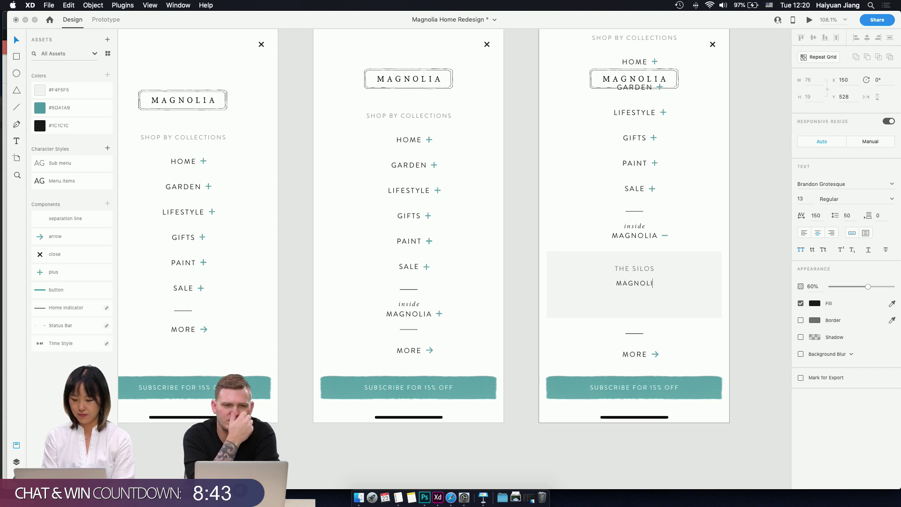
text(A JOURNAL)
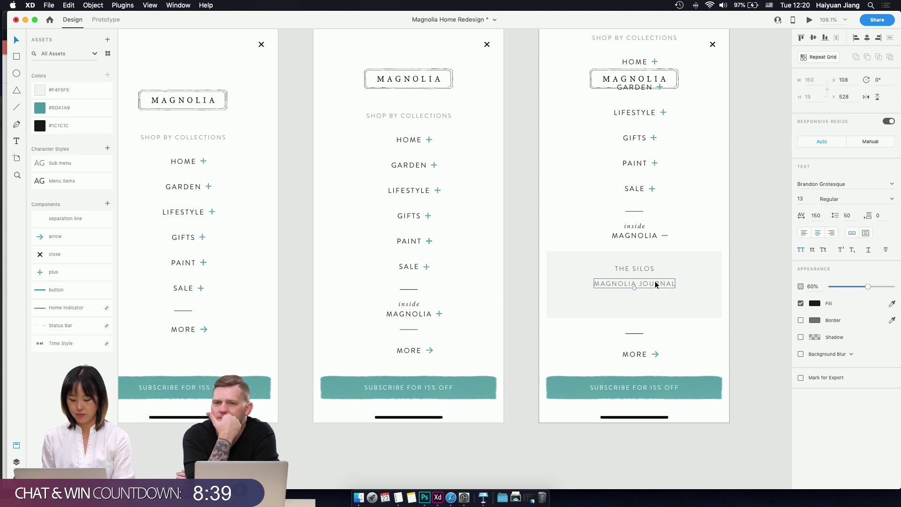
- Duplicate MAGNOLIA JOURNAL beneath itself and shift both lines down together, placing them at Y 533 and Y 567
drag(656, 285, 654, 301)
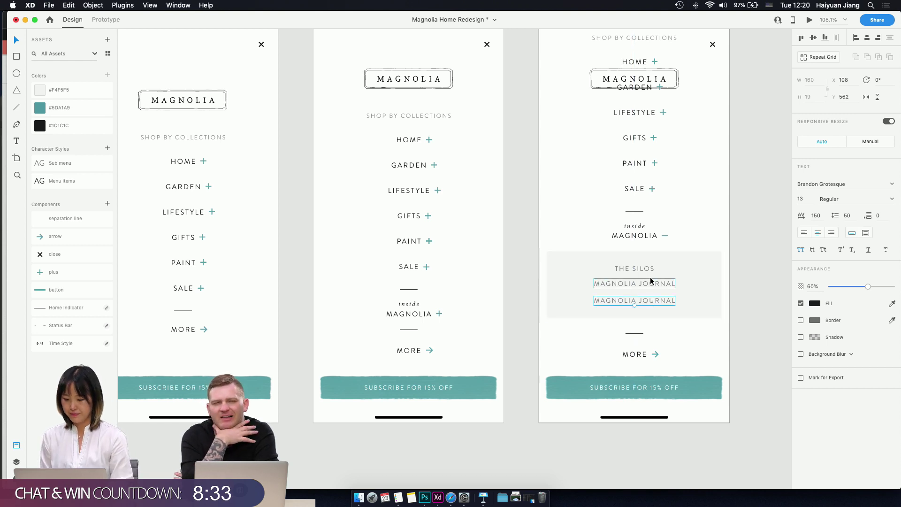
click(653, 283)
shift+click(644, 300)
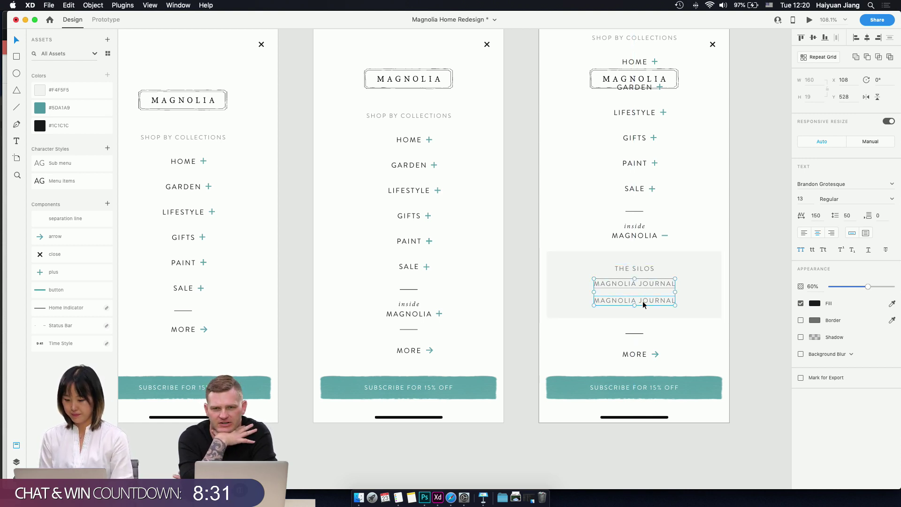
drag(643, 302, 644, 305)
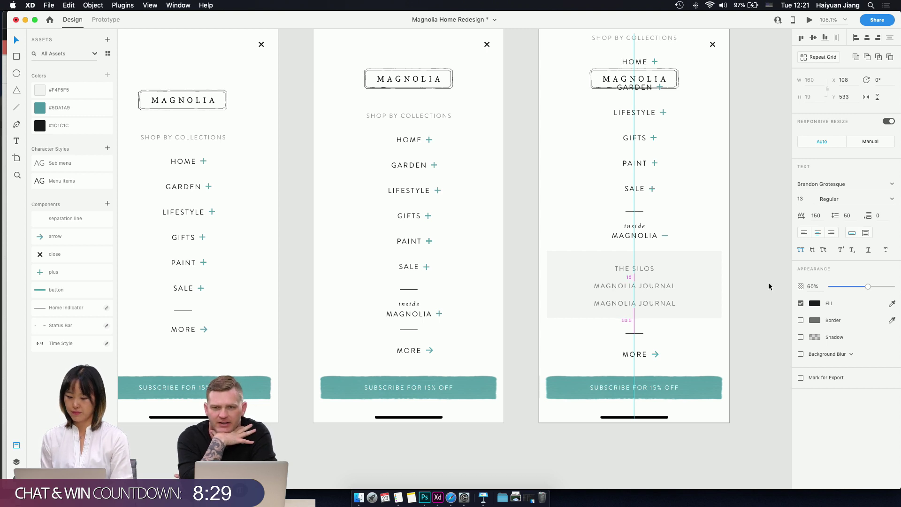
- Change the text of the lower MAGNOLIA JOURNAL copy to STAY WITH US
click(652, 303)
double_click(653, 303)
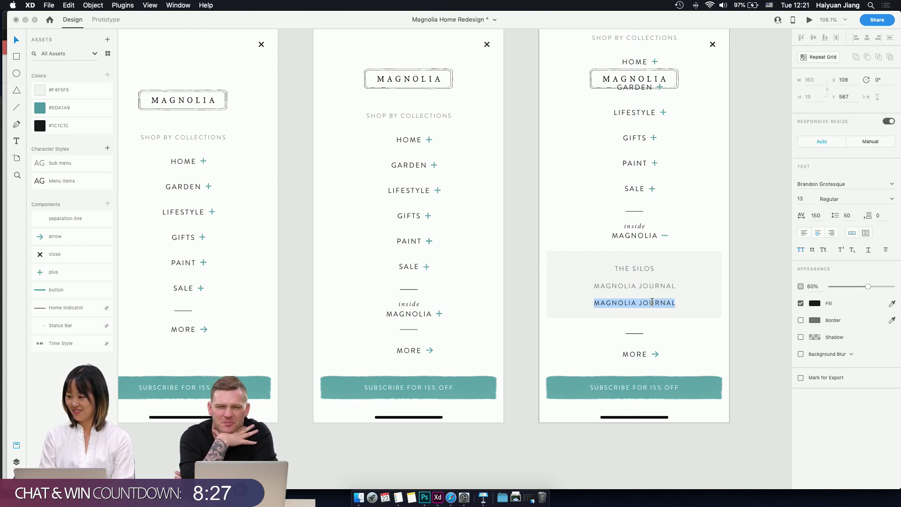
text(STAY W)
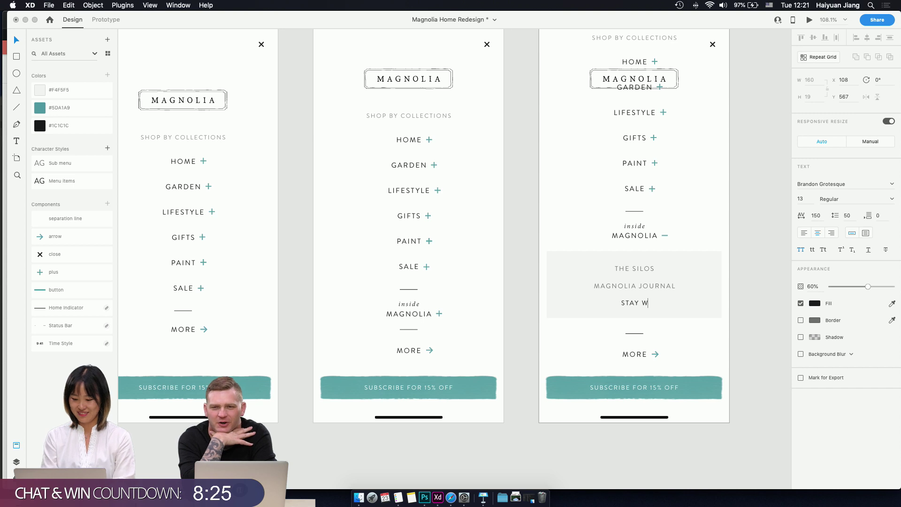
text(ITH US)
key(Escape)
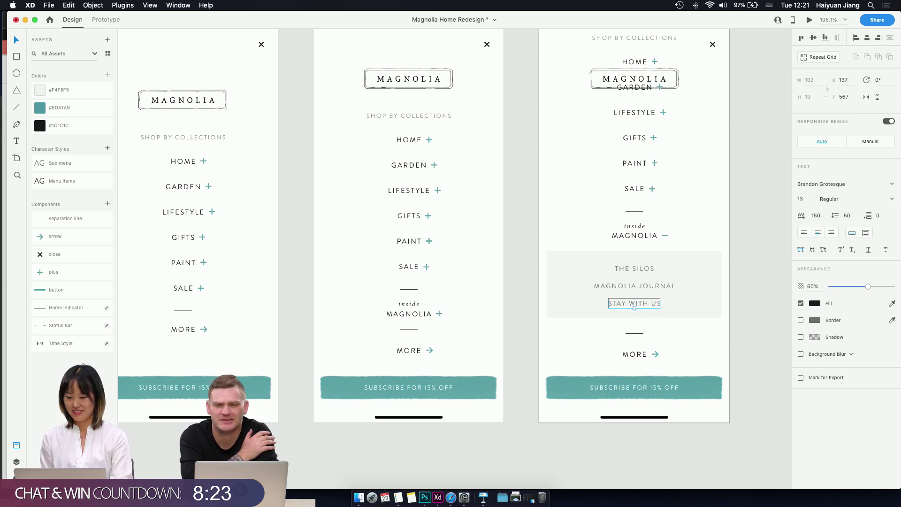
click(709, 237)
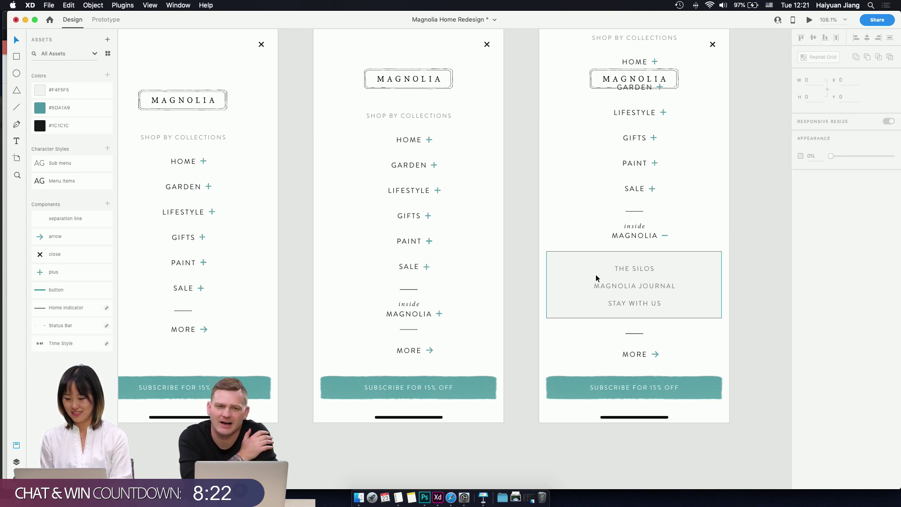
- Increase the height of the gray rectangle slightly to add space beneath the STAY WITH US line
click(618, 268)
shift+click(630, 288)
shift+click(635, 304)
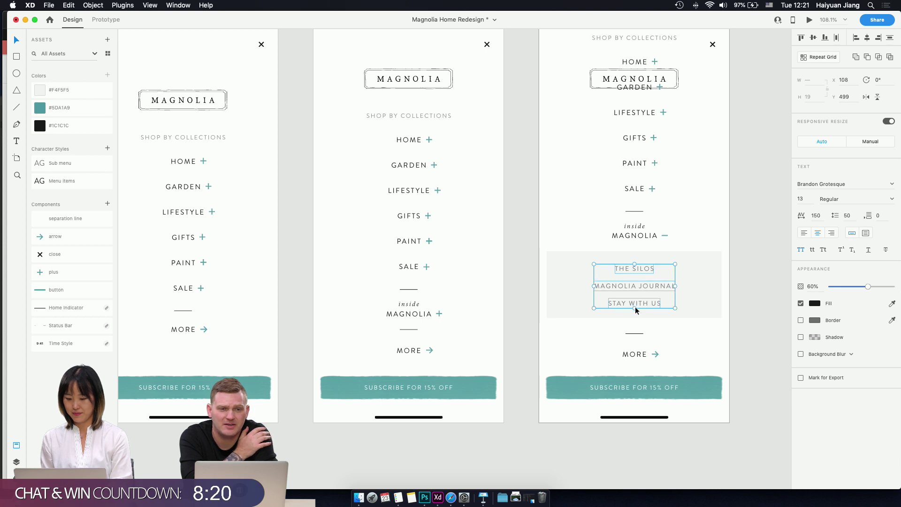
click(701, 296)
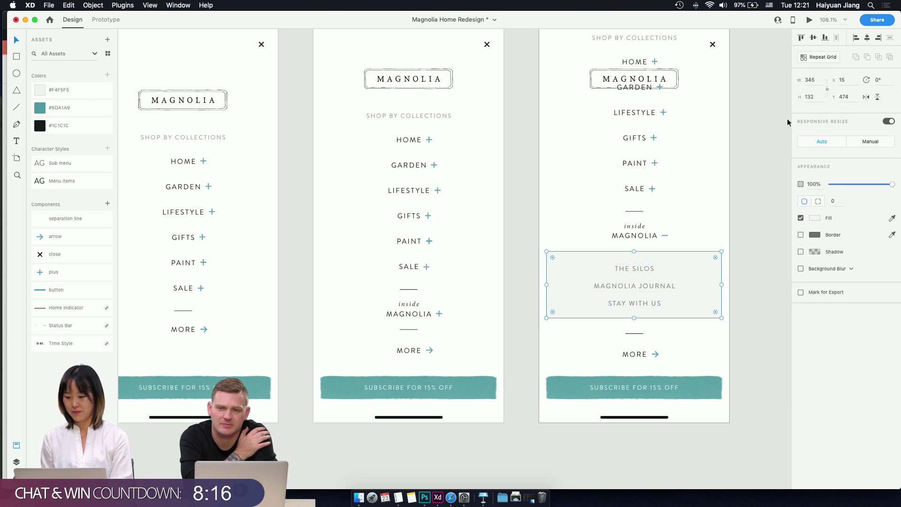
click(817, 97)
text(+)
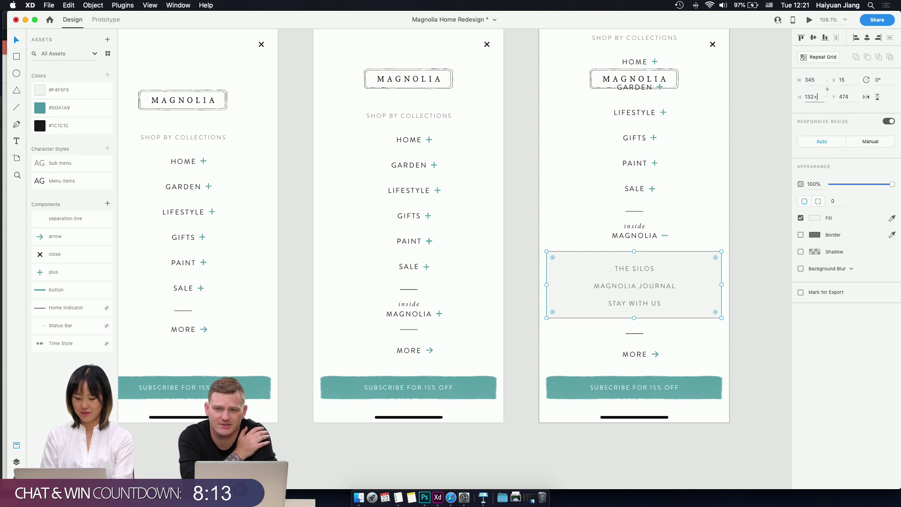
key(Return)
click(735, 366)
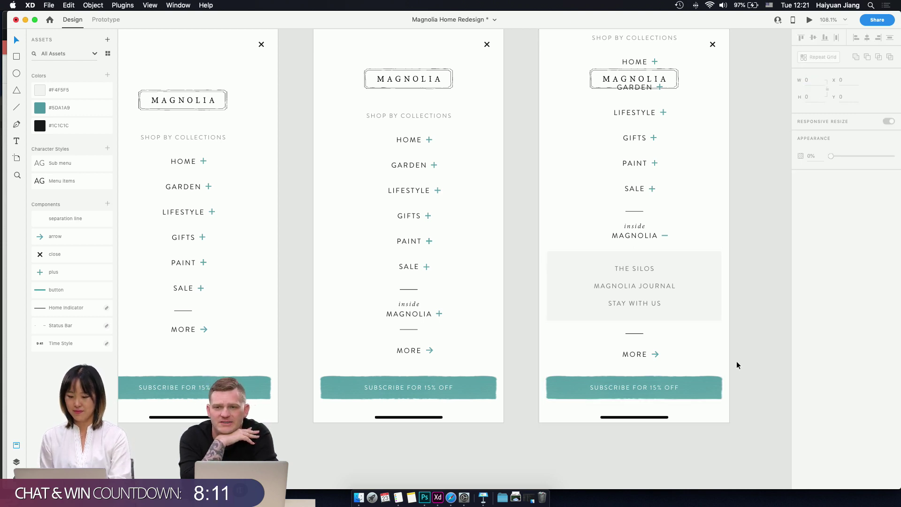
- Bring the MAGNOLIA logo group to the front of the inside_mag_expanded artboard's layer stack
scroll(729, 347, right, 1)
scroll(729, 347, up, 3)
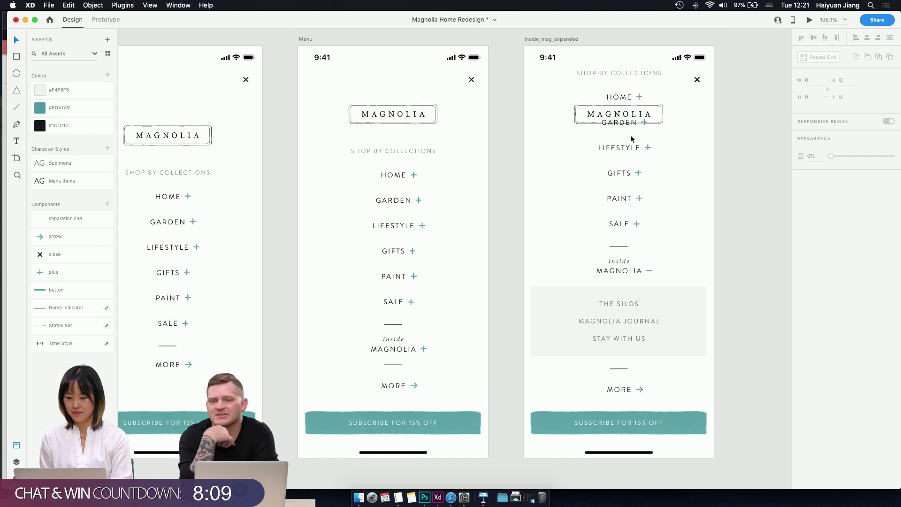
click(624, 149)
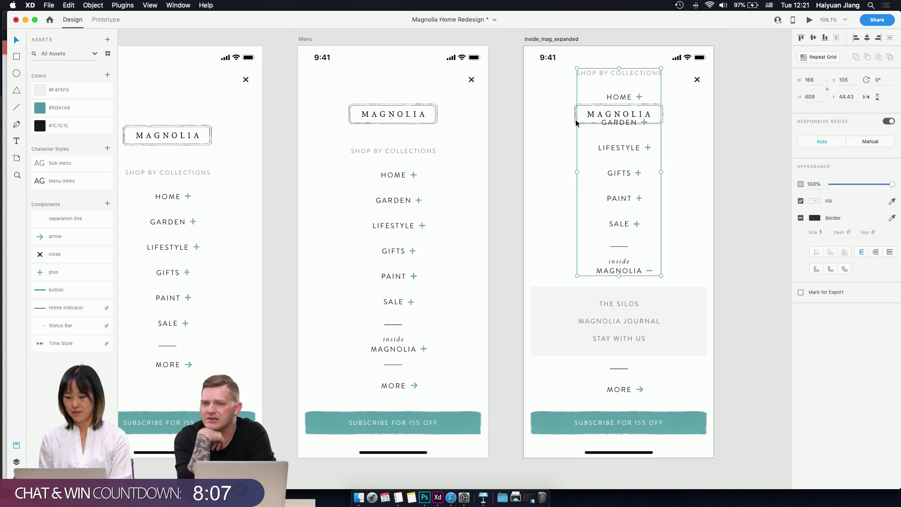
click(15, 462)
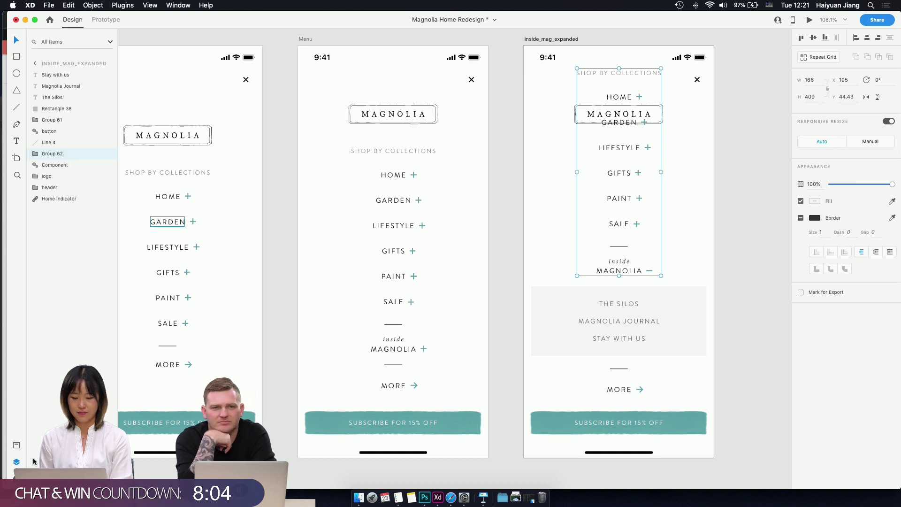
double_click(576, 114)
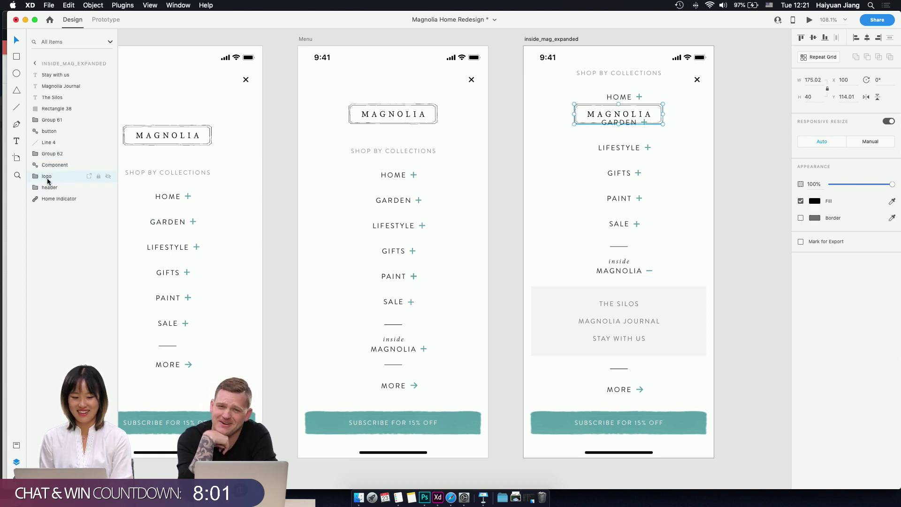
drag(47, 181, 48, 70)
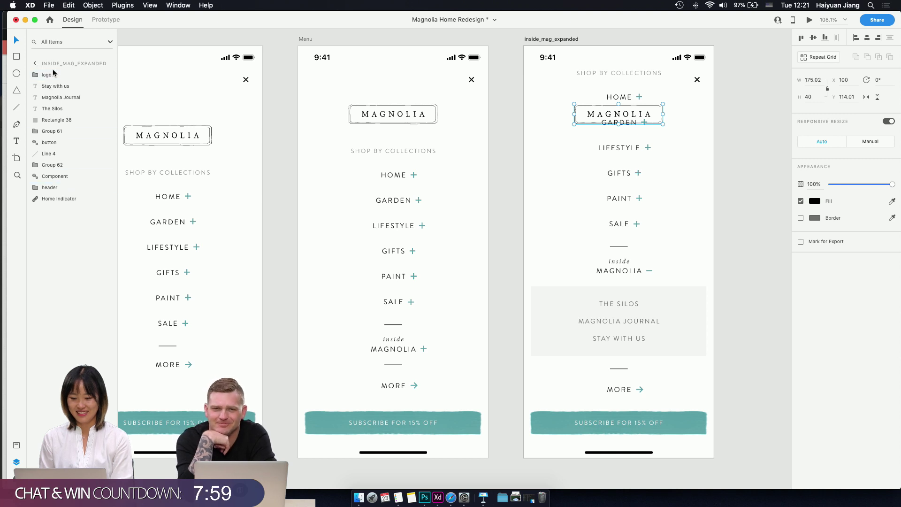
- Draw a white rectangle over the overlapping menu items, order it just behind the logo, and trim it to about 341 by 84 at Y 88
click(63, 88)
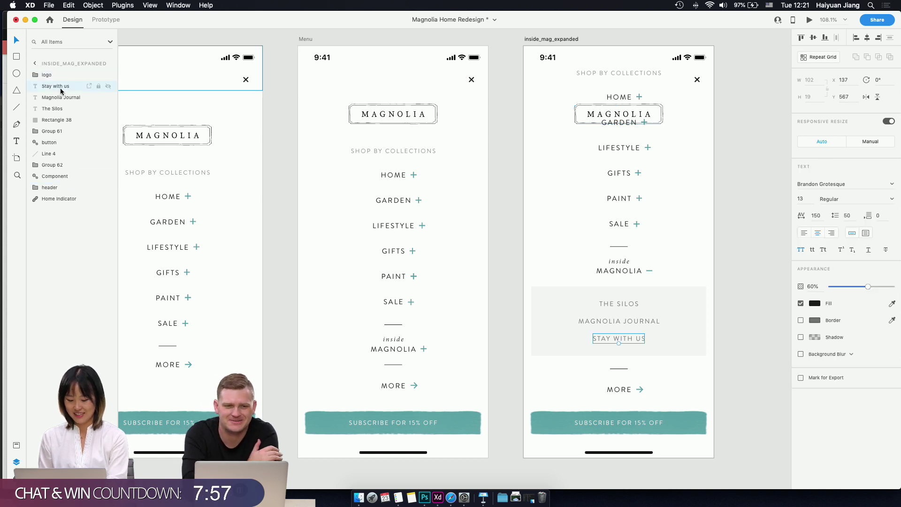
key(r)
drag(529, 68, 701, 133)
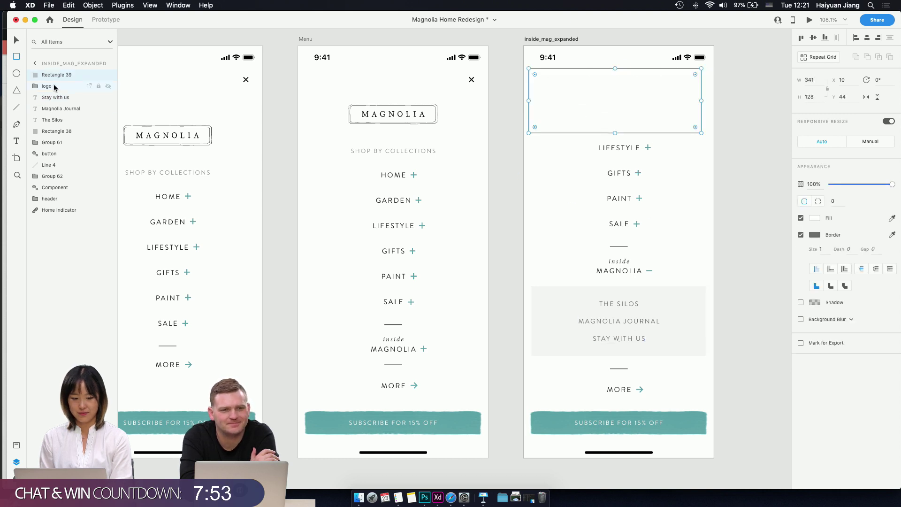
drag(54, 77, 55, 96)
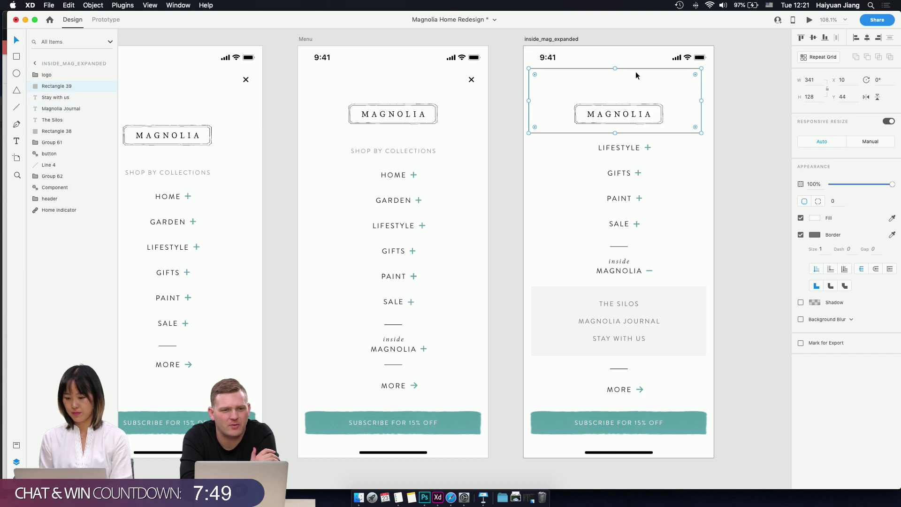
drag(614, 69, 614, 91)
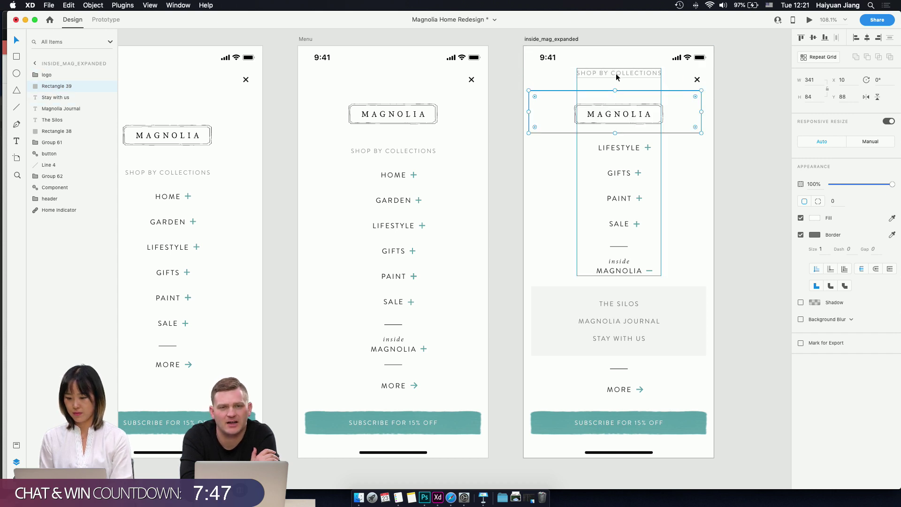
- Delete the SHOP BY COLLECTIONS heading above the logo on the inside_mag_expanded artboard
double_click(617, 74)
key(Delete)
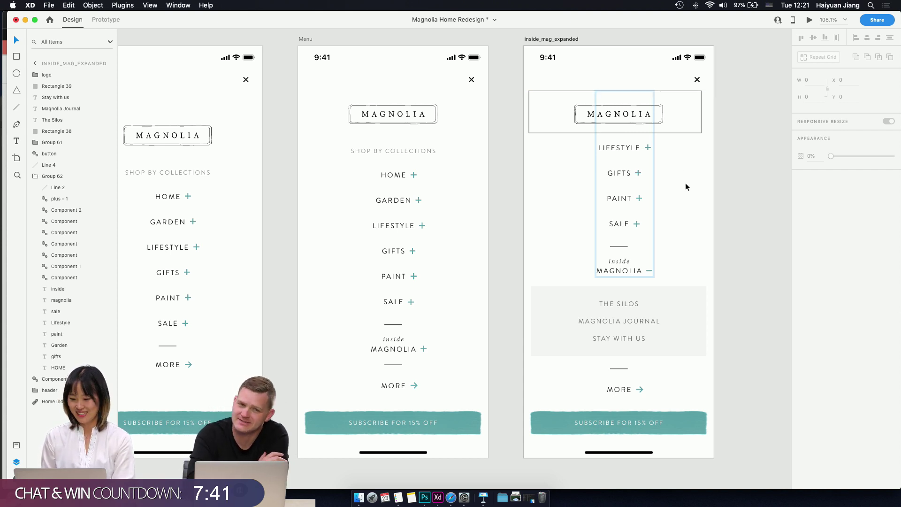
click(725, 155)
- Remove the border from the white rectangle behind the logo
click(691, 129)
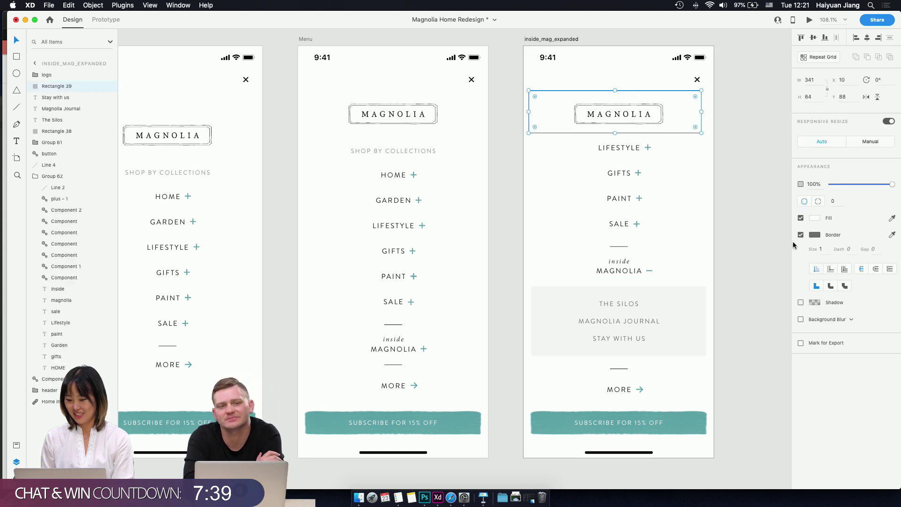
click(801, 235)
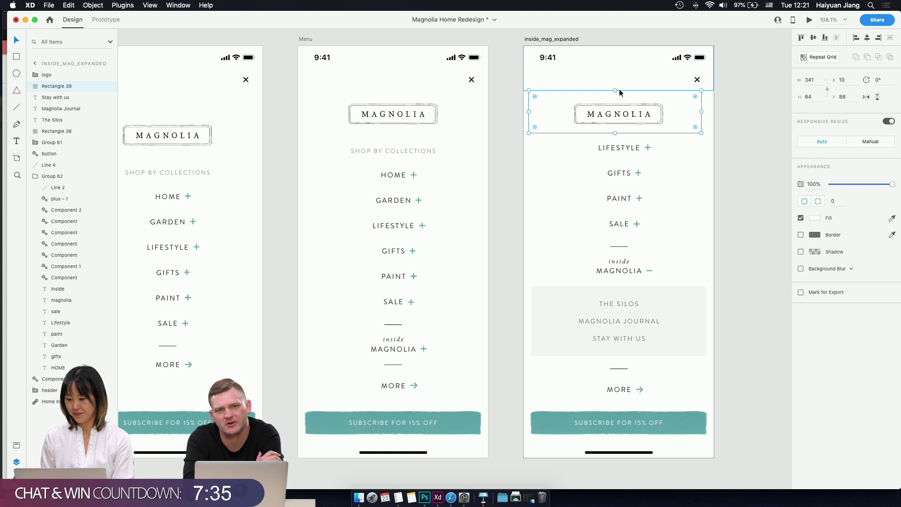
- Trim the white rectangle behind the logo to 82 high at Y 90 and give it a linear gradient with both stops white
drag(615, 91, 615, 91)
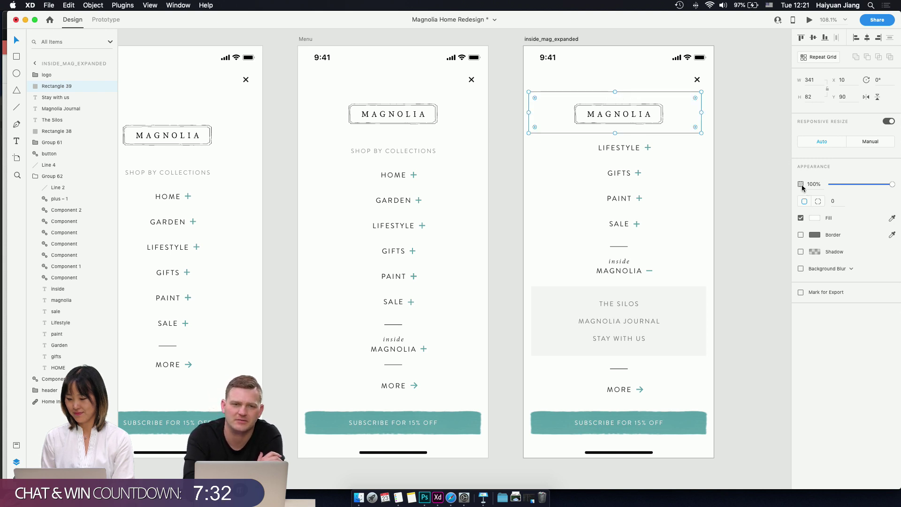
click(816, 218)
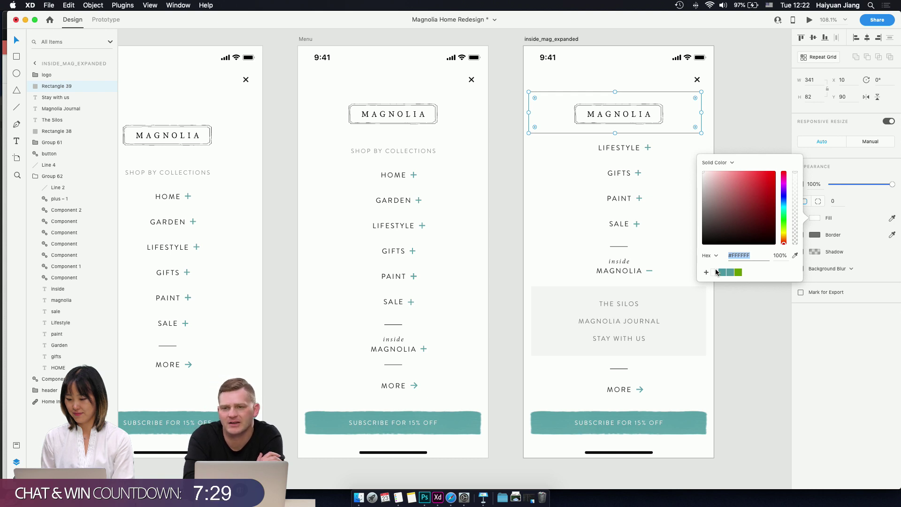
click(721, 169)
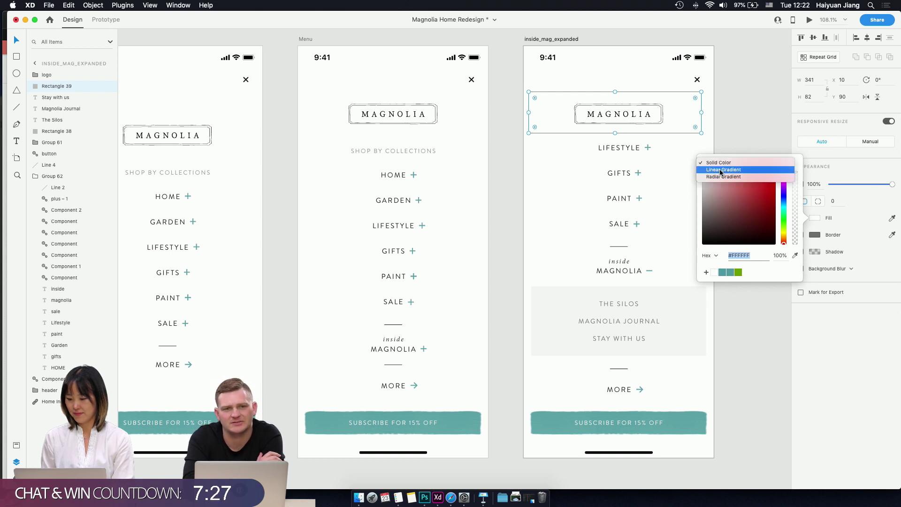
click(722, 175)
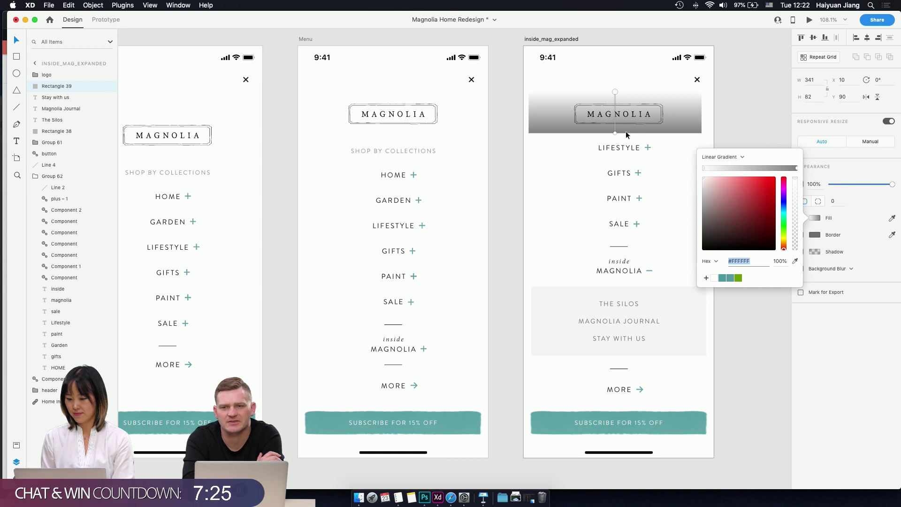
click(797, 169)
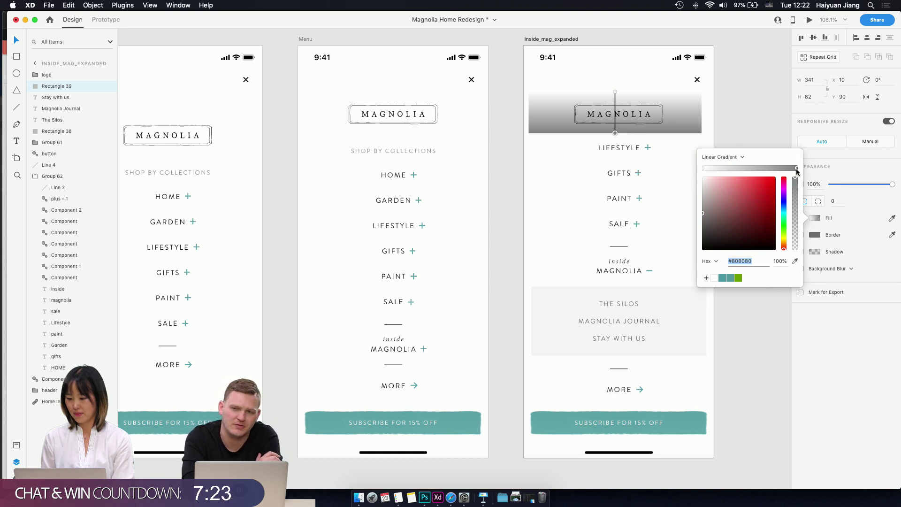
drag(732, 199, 527, 121)
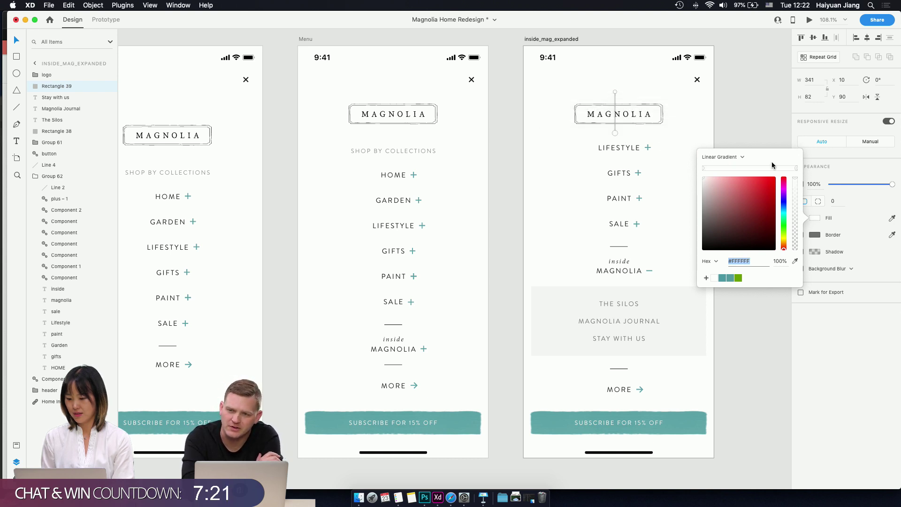
- Make the lower stop of the rectangle's white gradient partly transparent, keeping the upper stop at 100% opacity
click(616, 136)
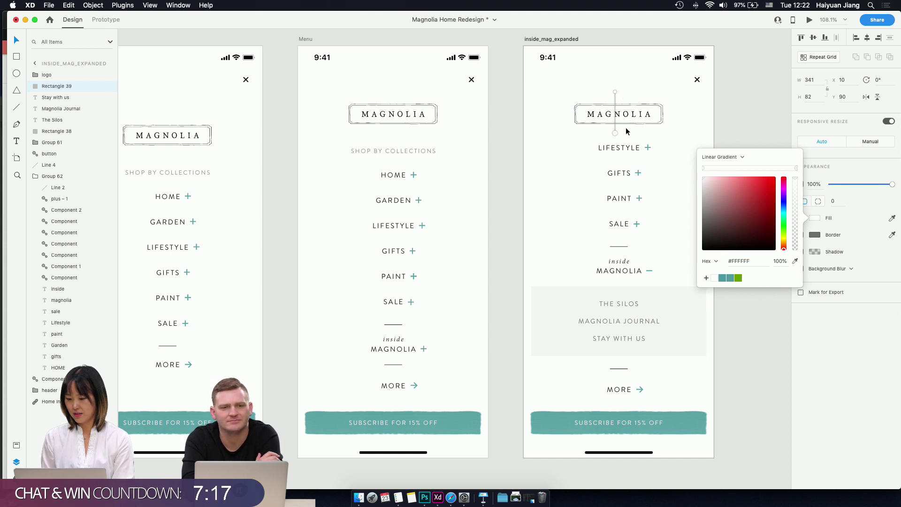
mouse_move(797, 184)
mouse_down()
mouse_move(796, 202)
mouse_move(796, 192)
mouse_up()
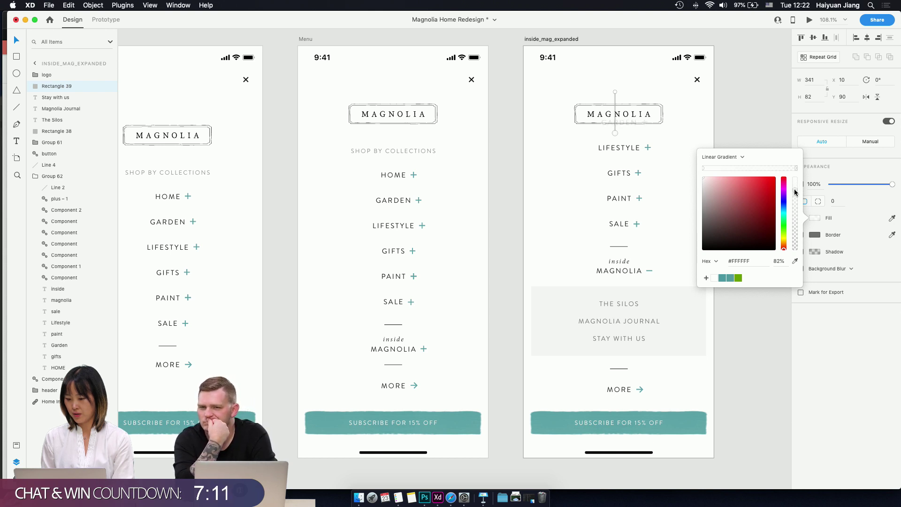
click(615, 93)
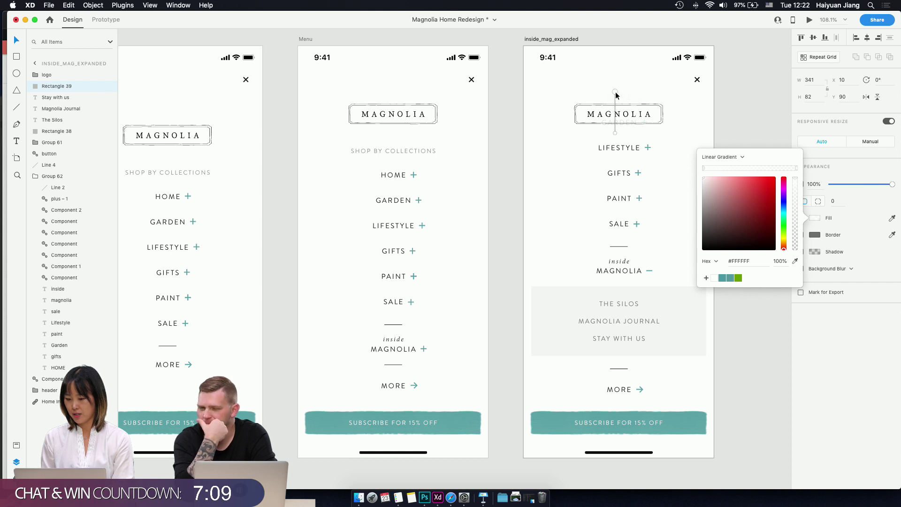
click(634, 155)
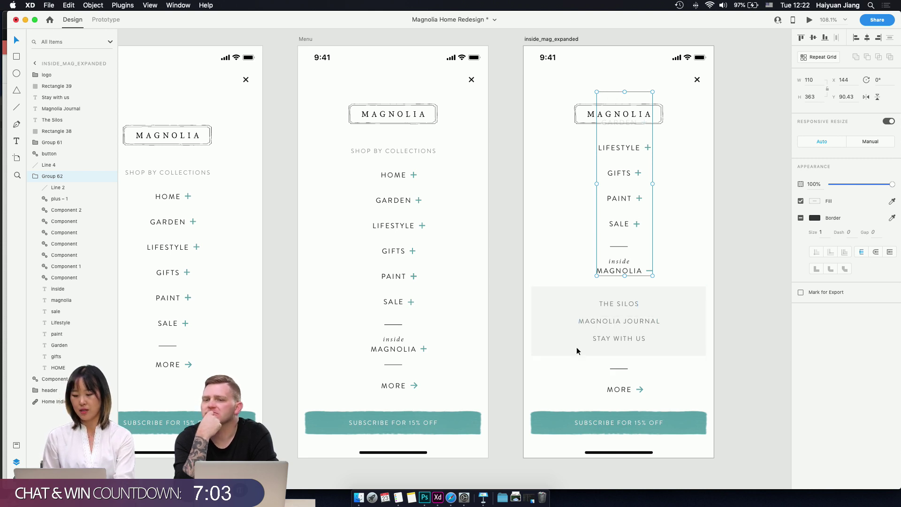
click(624, 308)
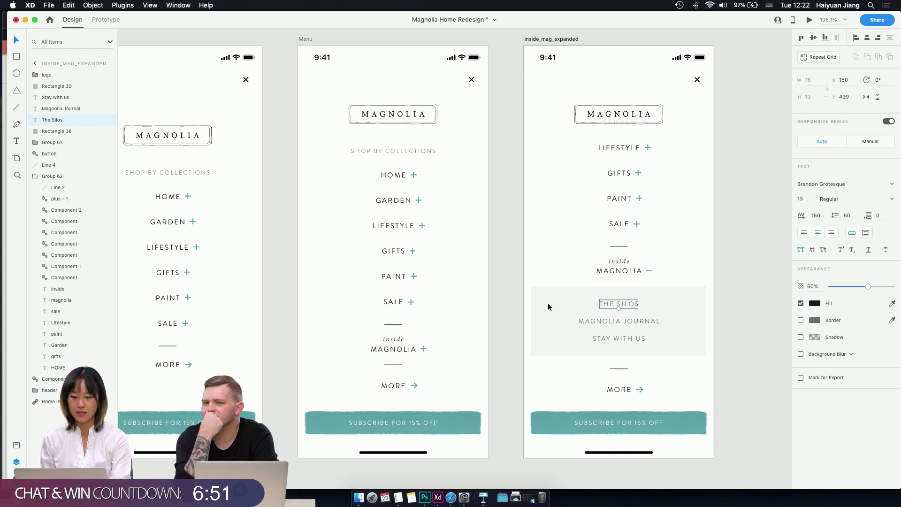
- Shorten the gradient rectangle to 49 high at Y 123 and delete the HOME item with its plus from the inside_mag_expanded artboard
click(615, 119)
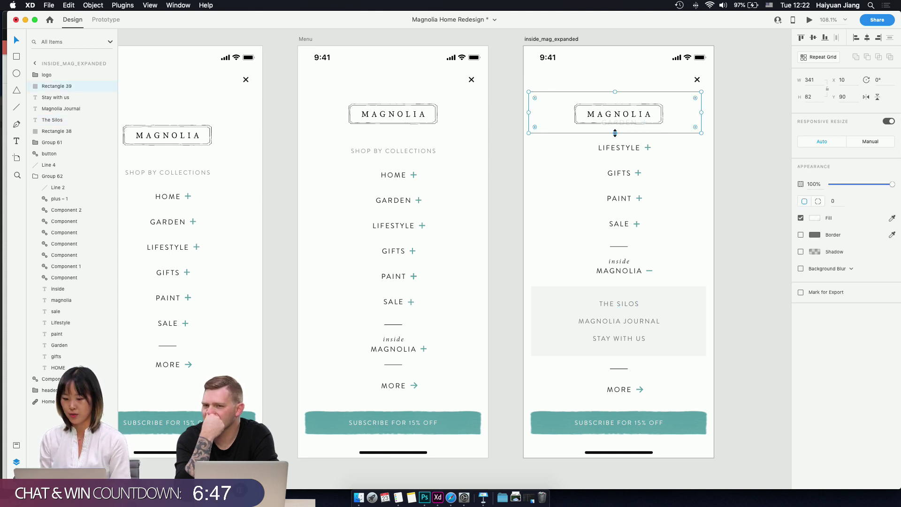
drag(615, 91, 615, 108)
click(624, 97)
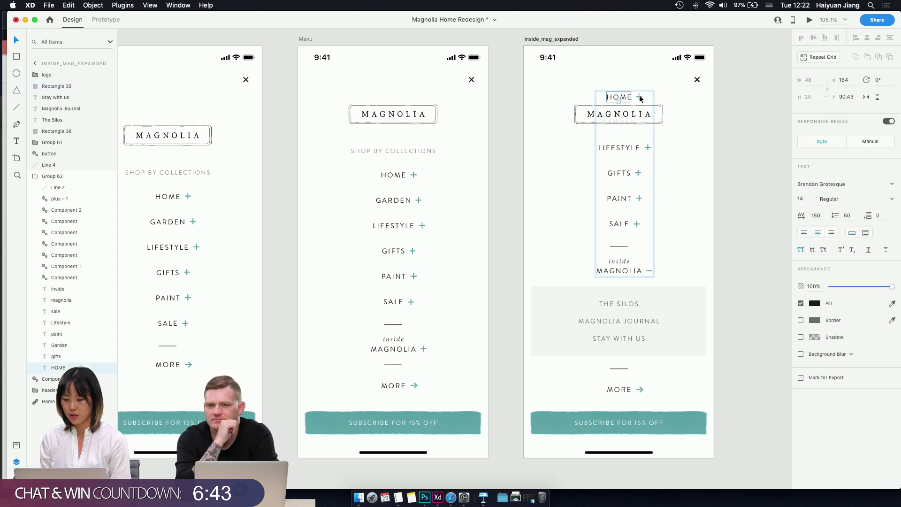
shift+click(639, 97)
key(Delete)
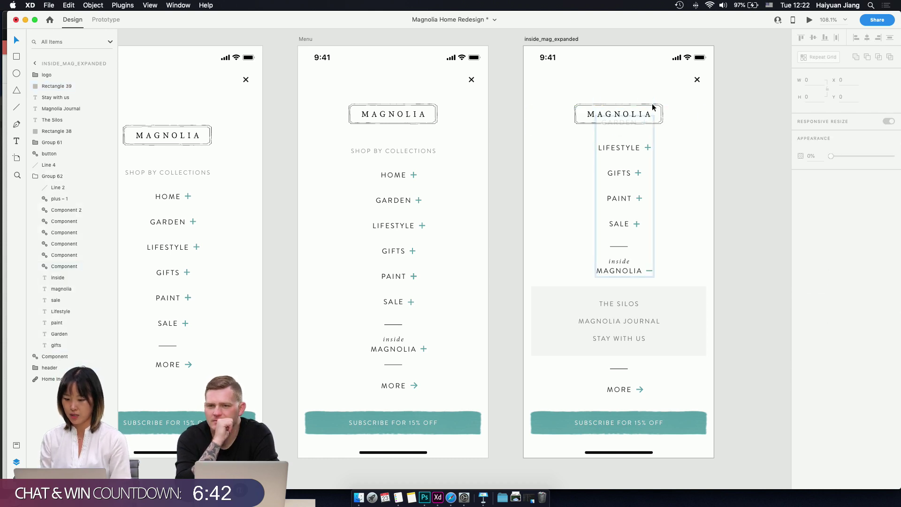
- Shift the upper stop of the rectangle's gradient slightly downward behind the MAGNOLIA logo
click(669, 125)
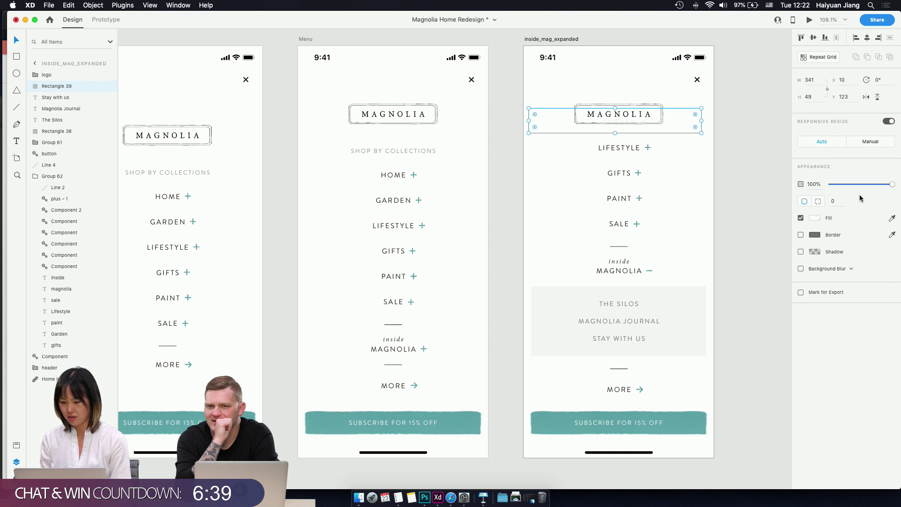
click(821, 218)
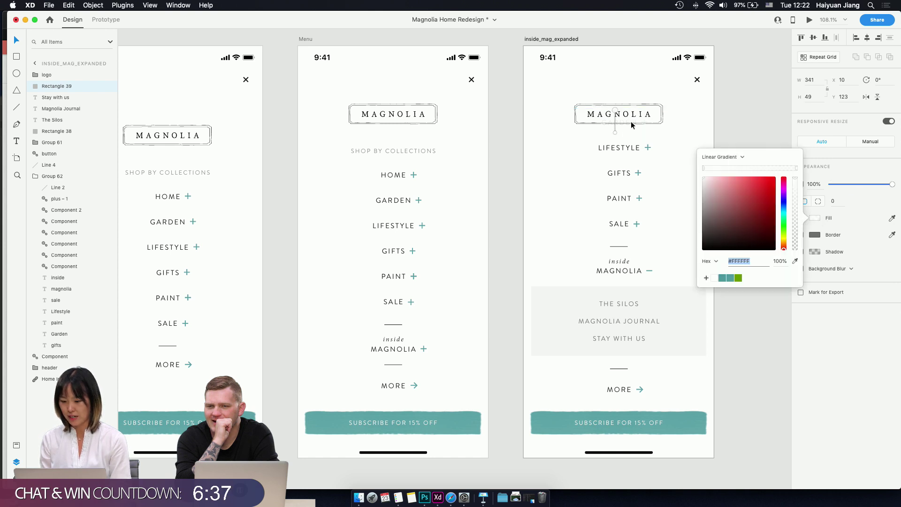
click(616, 111)
drag(616, 112, 615, 114)
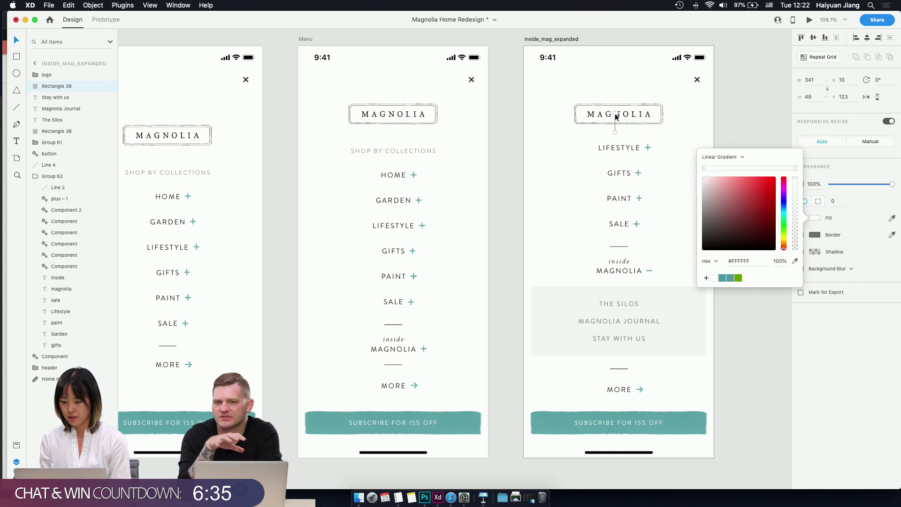
click(735, 101)
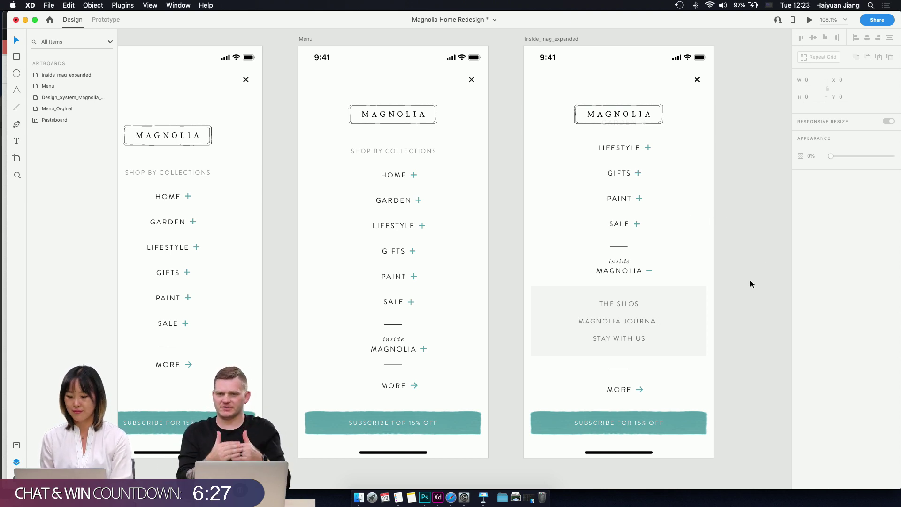
- Apply the Sub menu character style to the THE SILOS text and delete that style from the document assets
scroll(750, 281, down, 5)
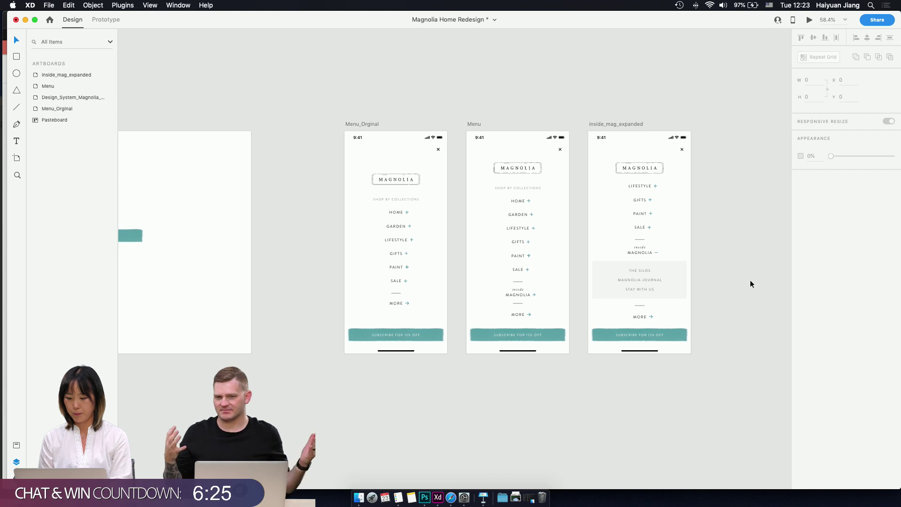
click(641, 272)
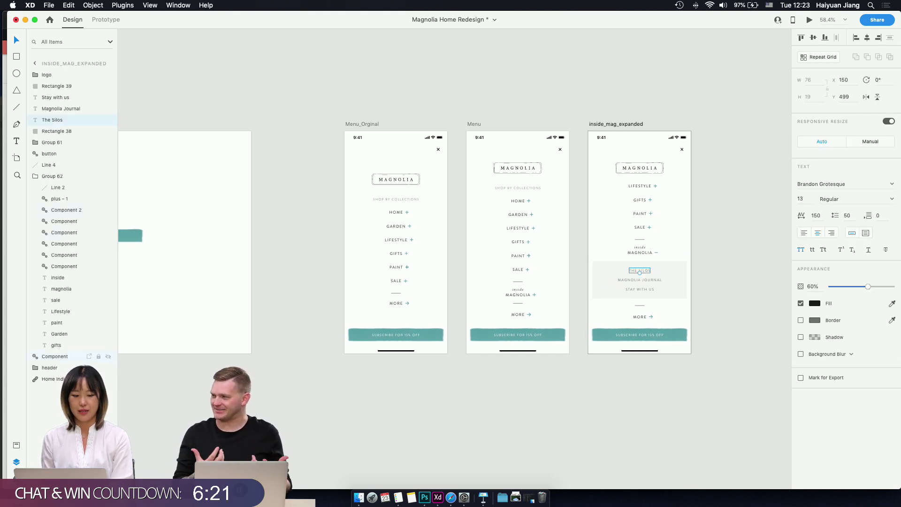
click(16, 447)
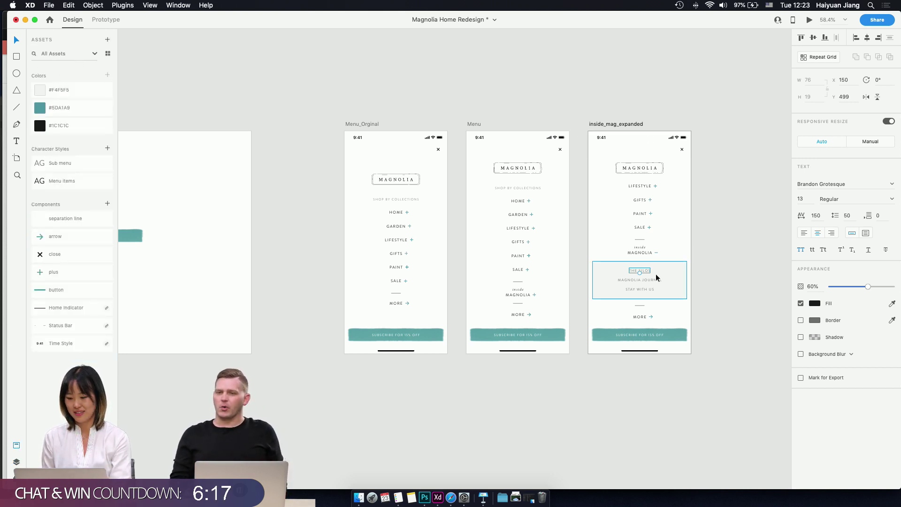
scroll(652, 272, right, 6)
scroll(652, 273, down, 2)
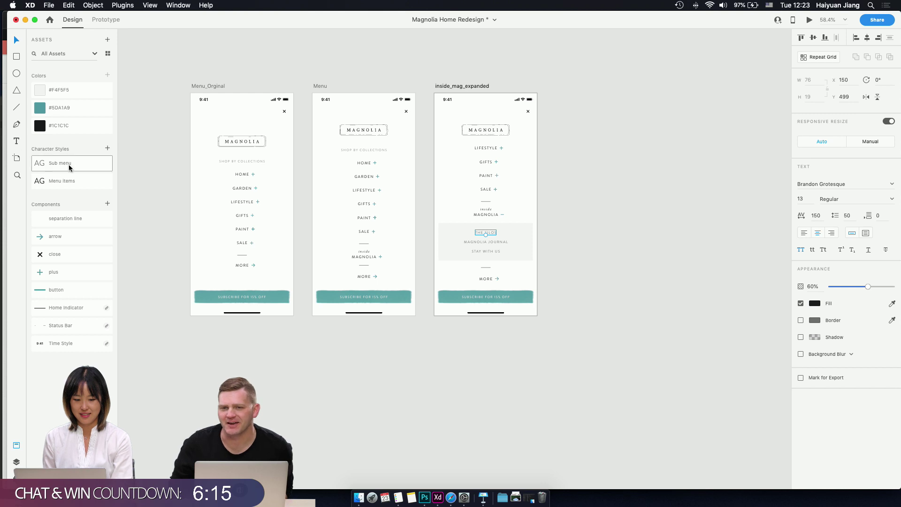
click(63, 165)
scroll(425, 218, up, 5)
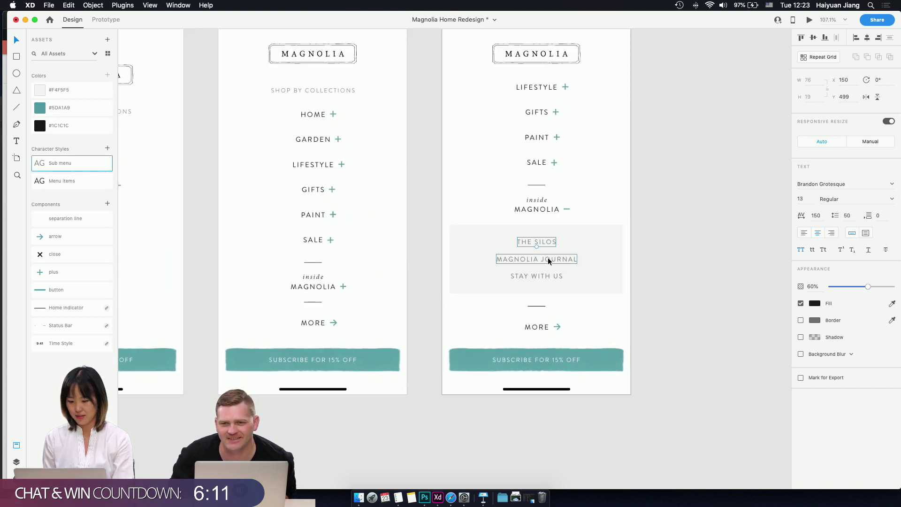
click(548, 259)
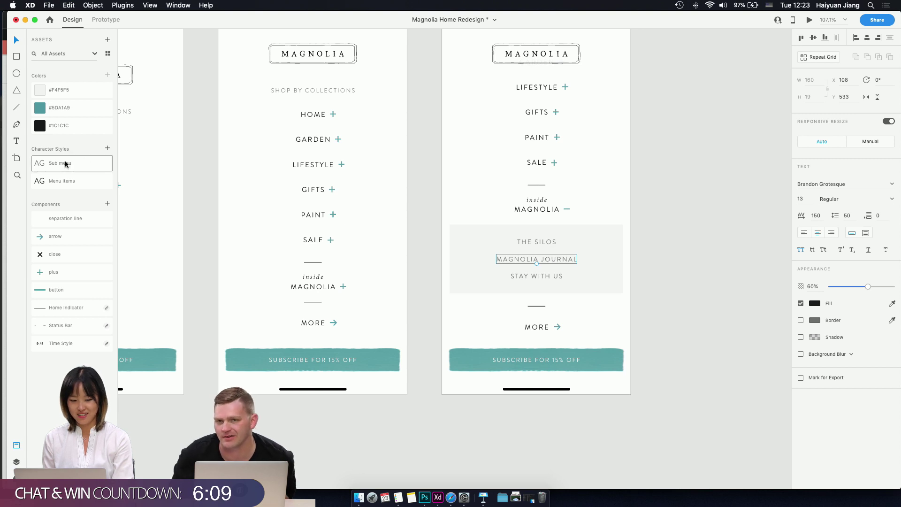
right_click(79, 163)
click(92, 165)
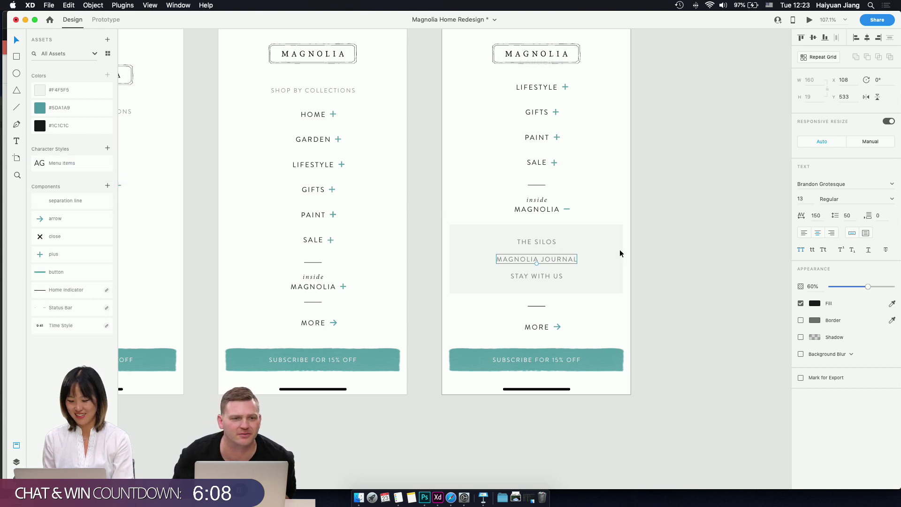
- Add the THE SILOS text's formatting to the document assets as a character style named submenu
click(538, 242)
right_click(537, 242)
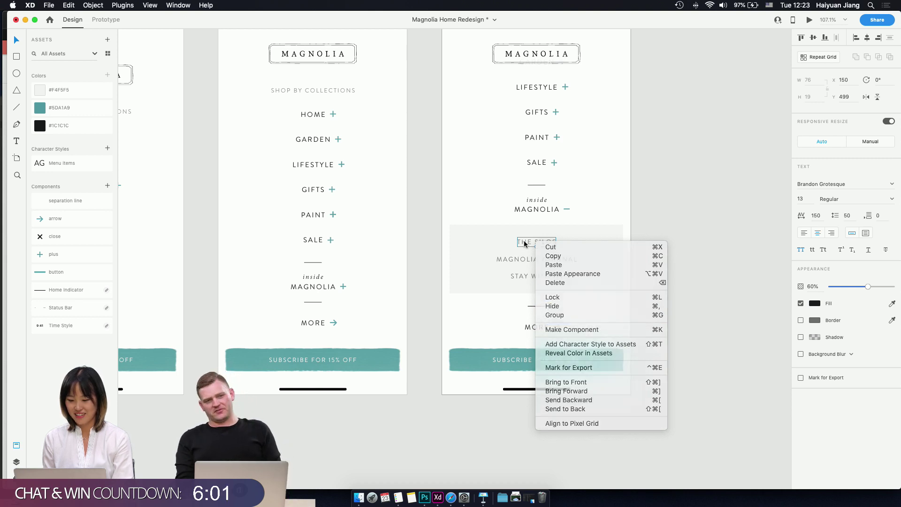
click(84, 155)
click(107, 148)
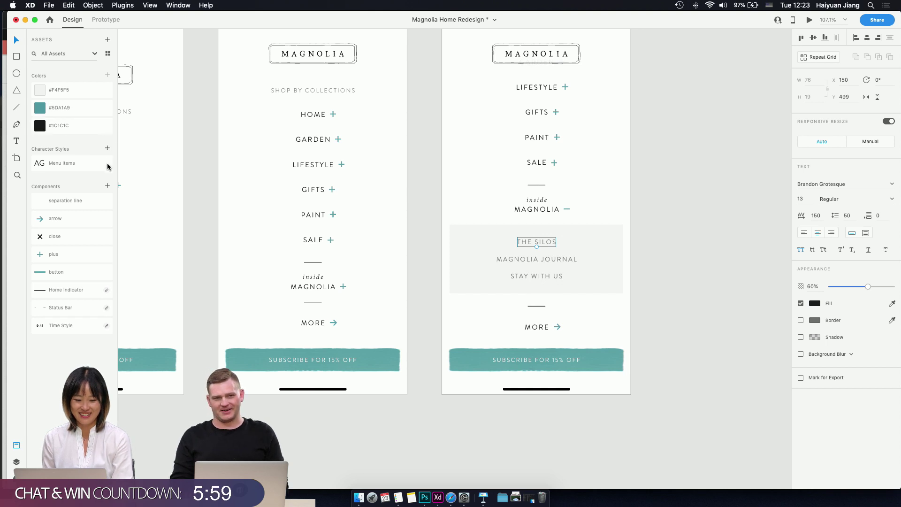
double_click(73, 182)
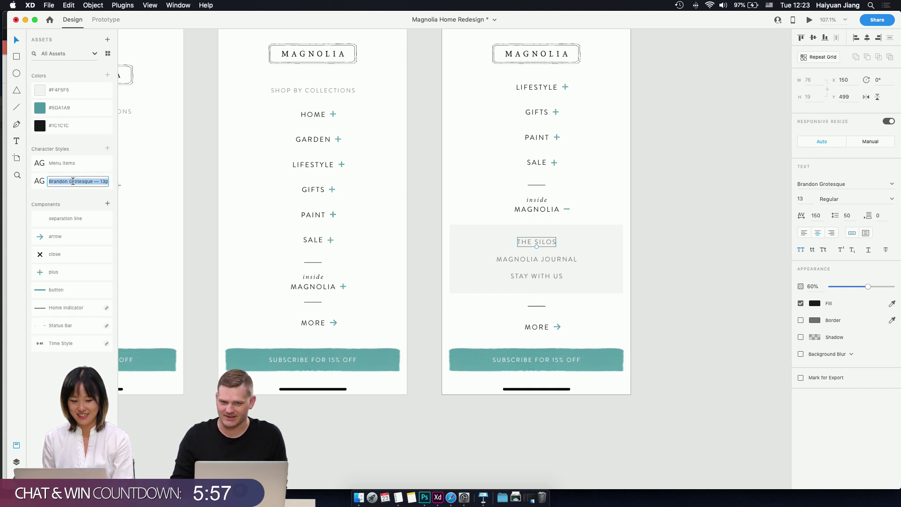
text(subme)
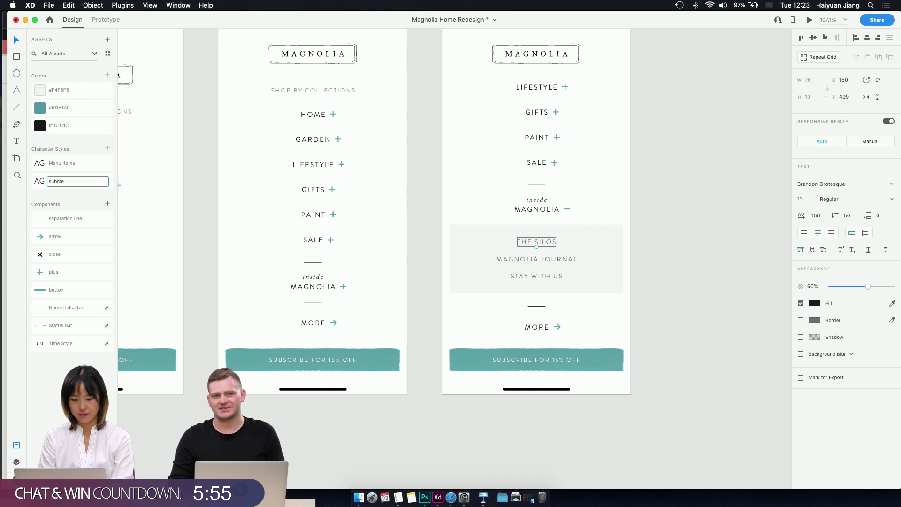
text(nu)
key(Return)
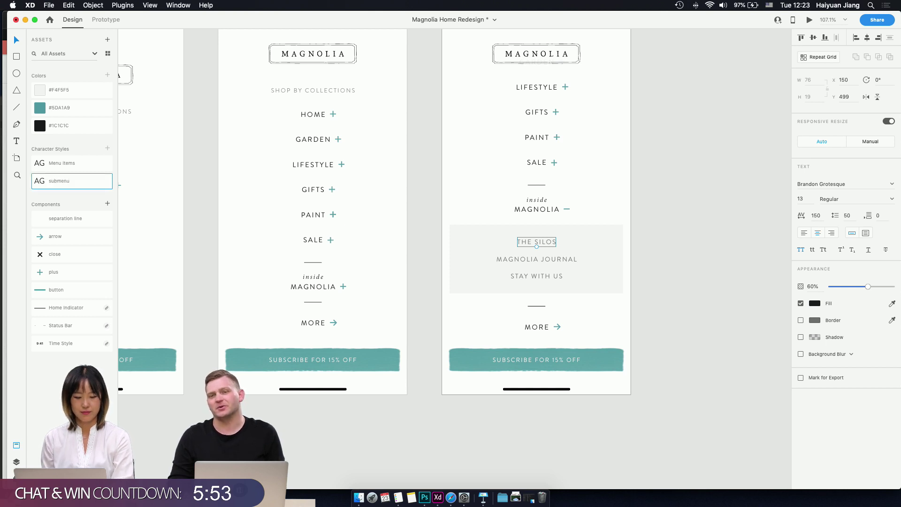
- Deselect the submenu text on the inside_mag_expanded artboard and save the document
click(626, 217)
double_click(550, 260)
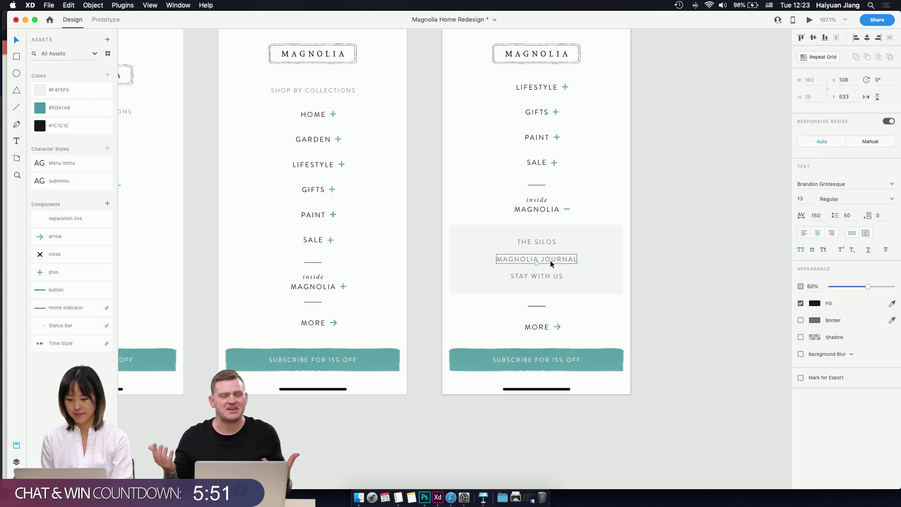
click(714, 262)
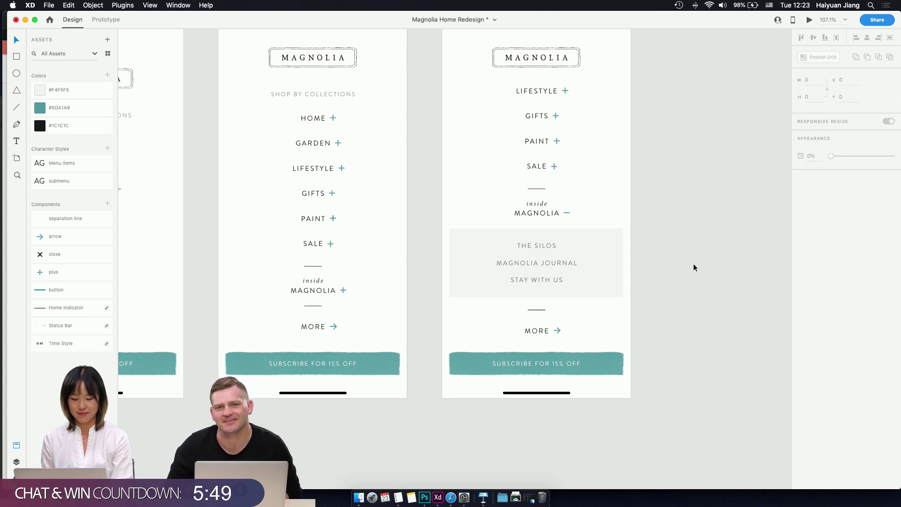
scroll(693, 263, up, 3)
key(super+s)
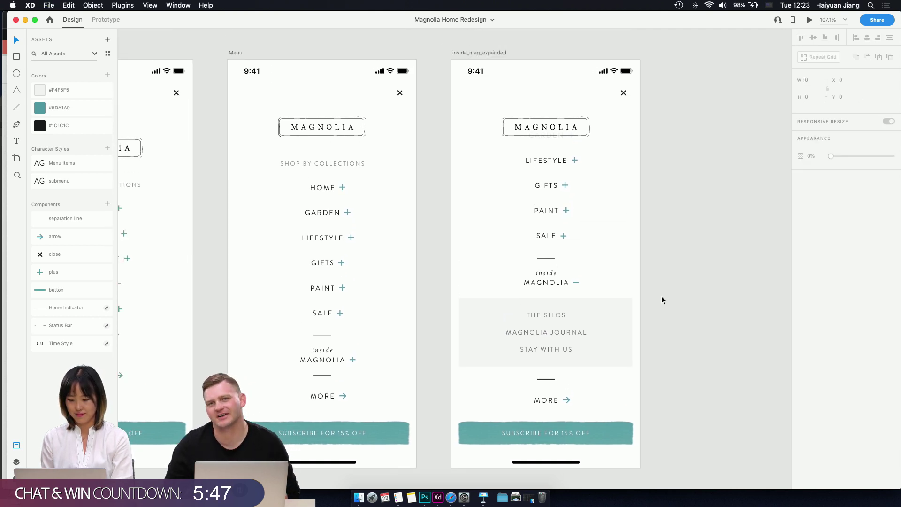
scroll(661, 296, down, 5)
scroll(661, 299, up, 5)
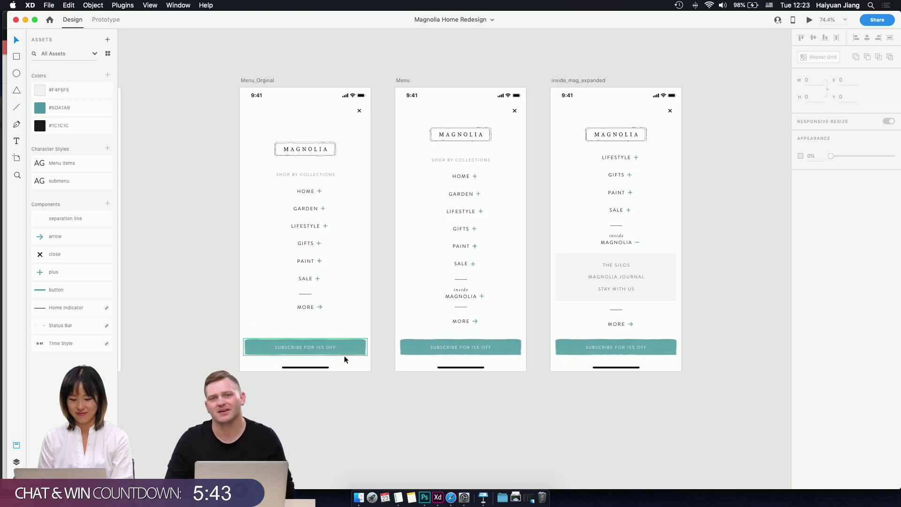
scroll(346, 398, down, 2)
scroll(345, 399, left, 1)
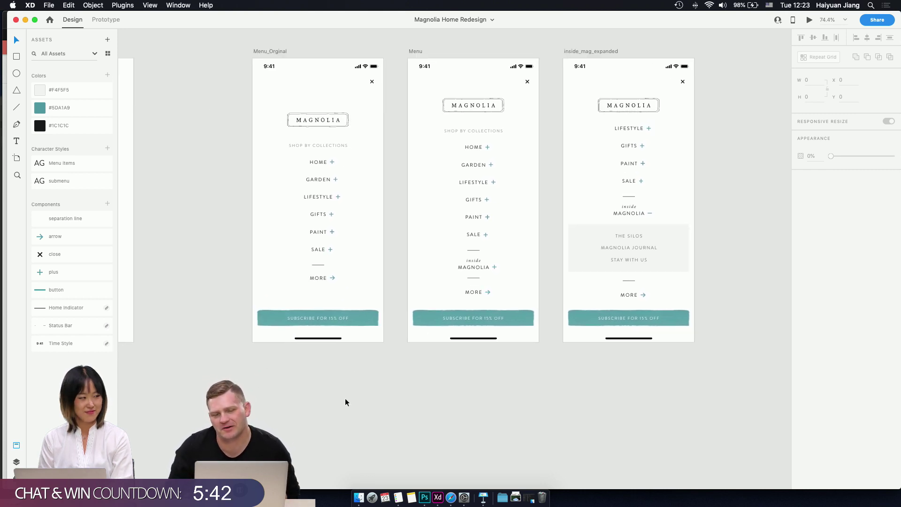
click(363, 310)
scroll(364, 325, down, 2)
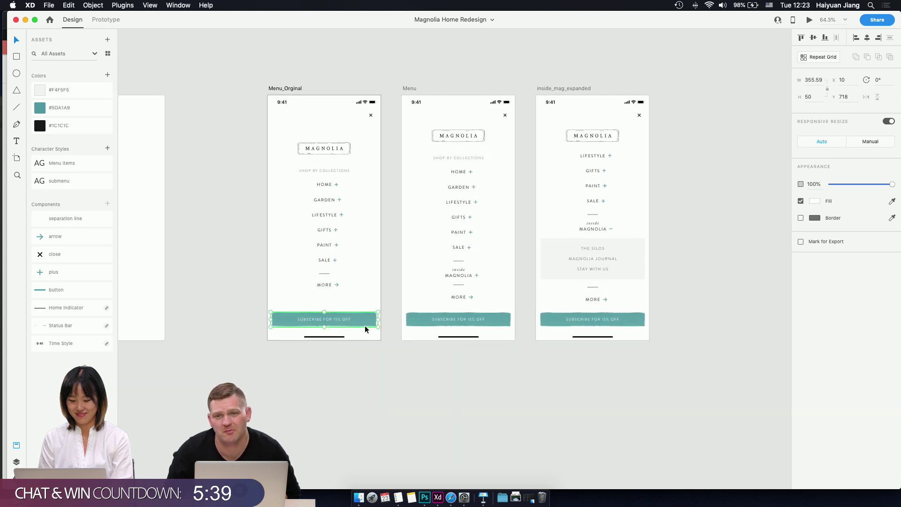
scroll(365, 329, right, 5)
scroll(365, 329, up, 1)
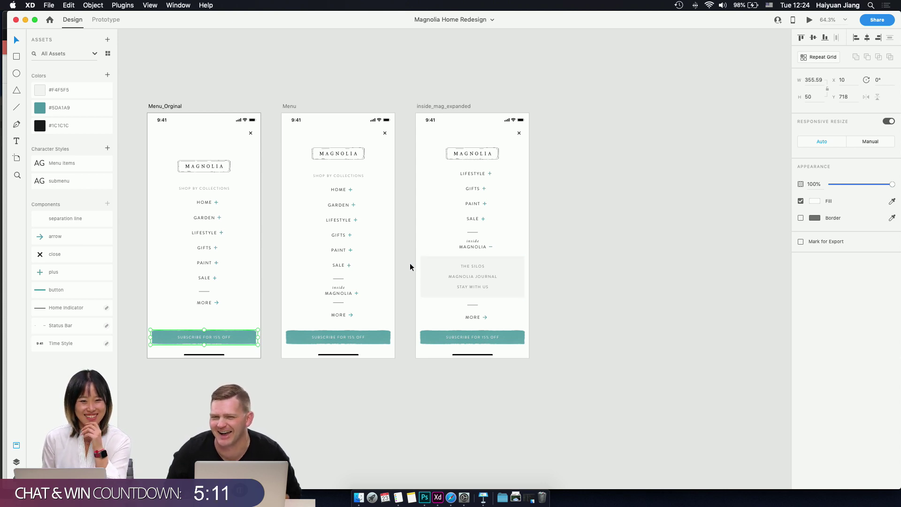
click(475, 176)
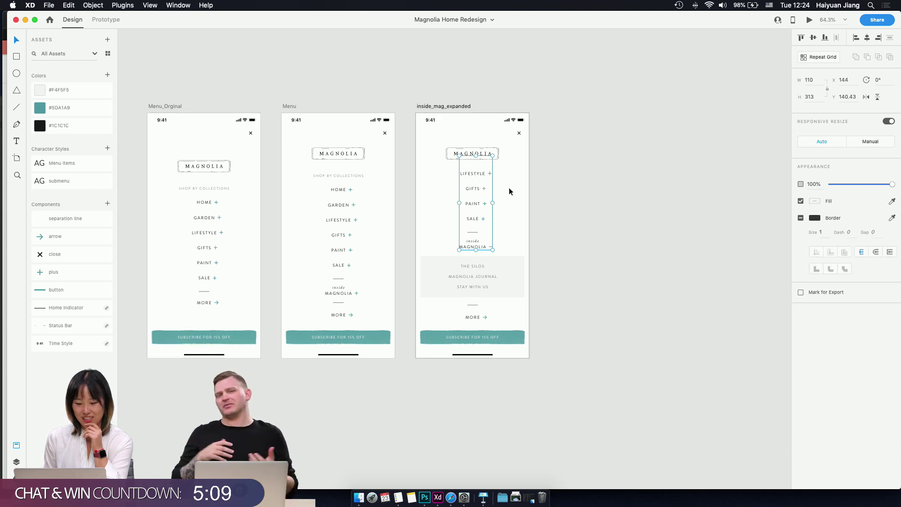
click(574, 210)
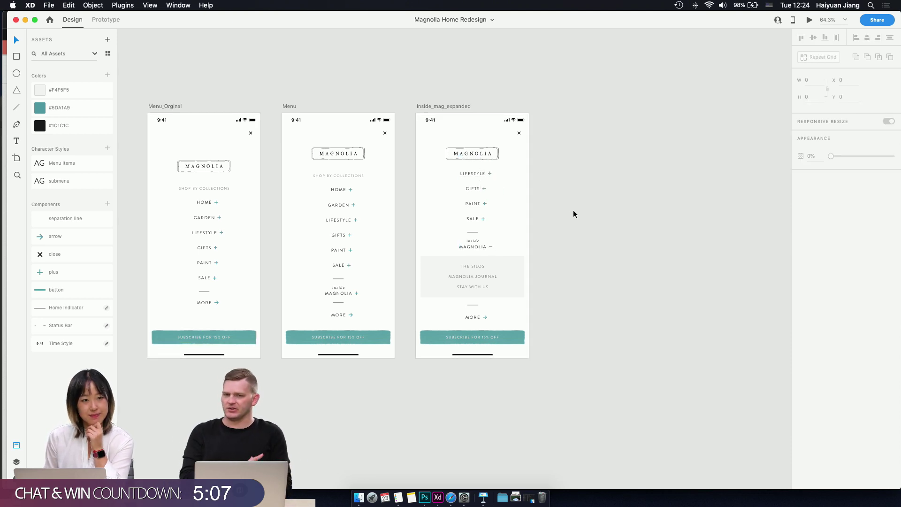
- Duplicate the inside_mag_expanded artboard and rename the copy The Silos
click(437, 107)
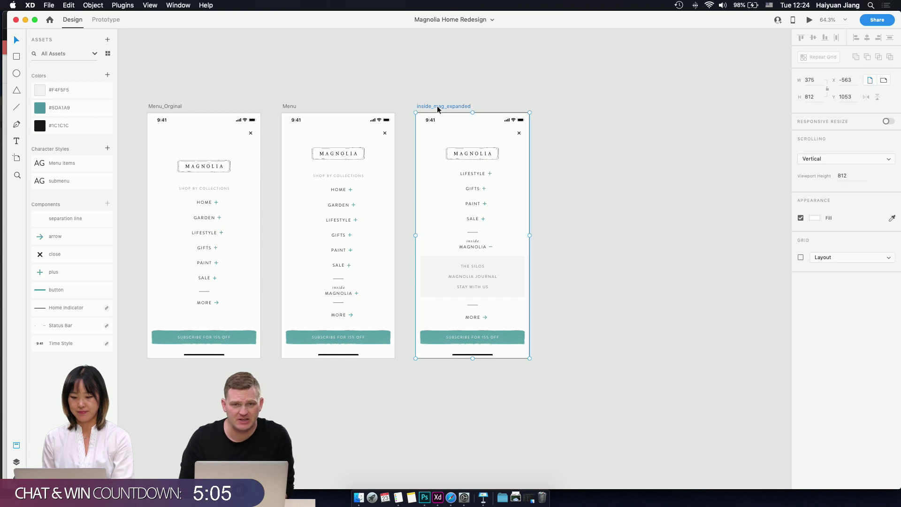
key(super+3)
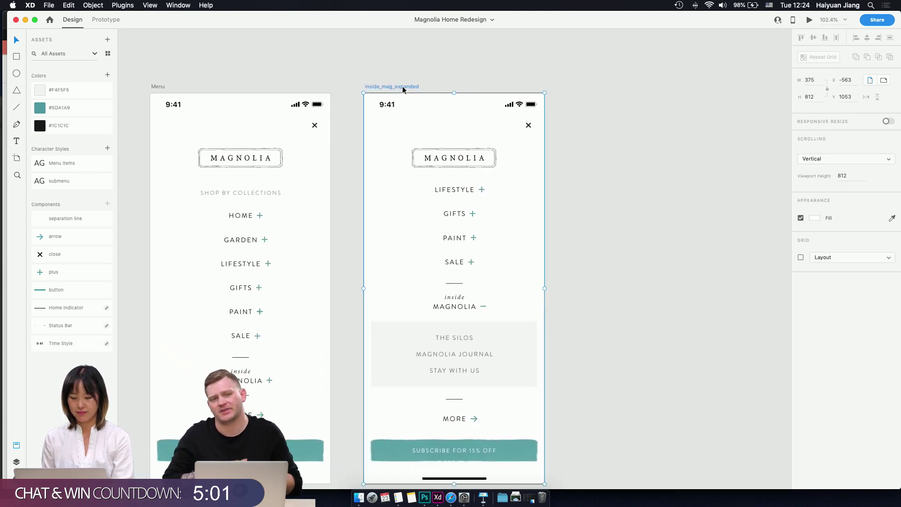
key(super+d)
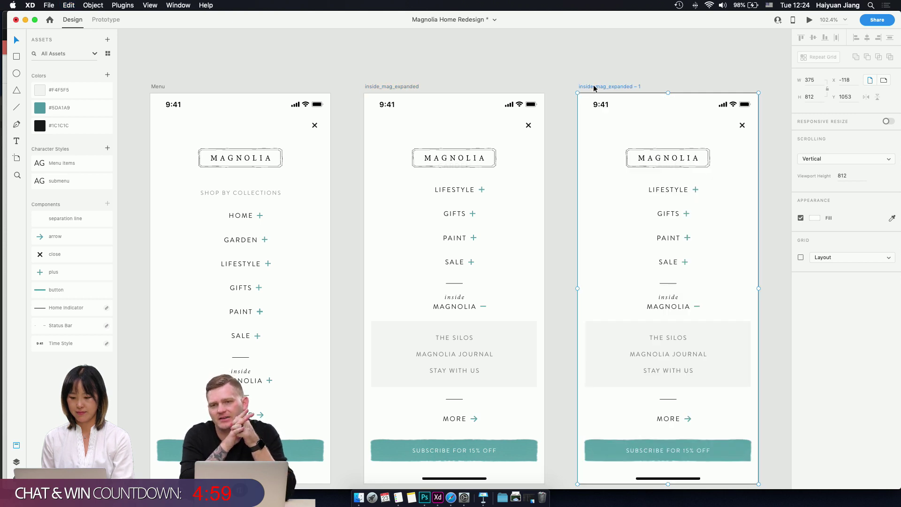
double_click(594, 87)
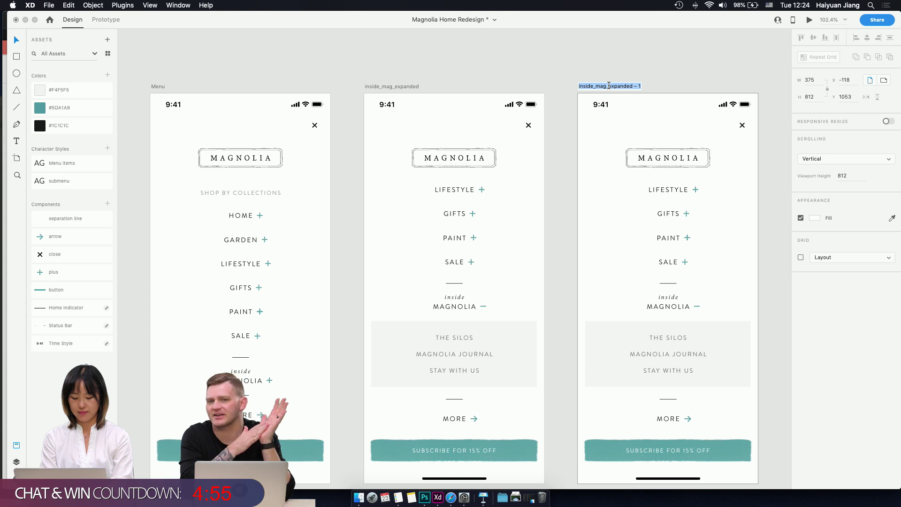
text(The S)
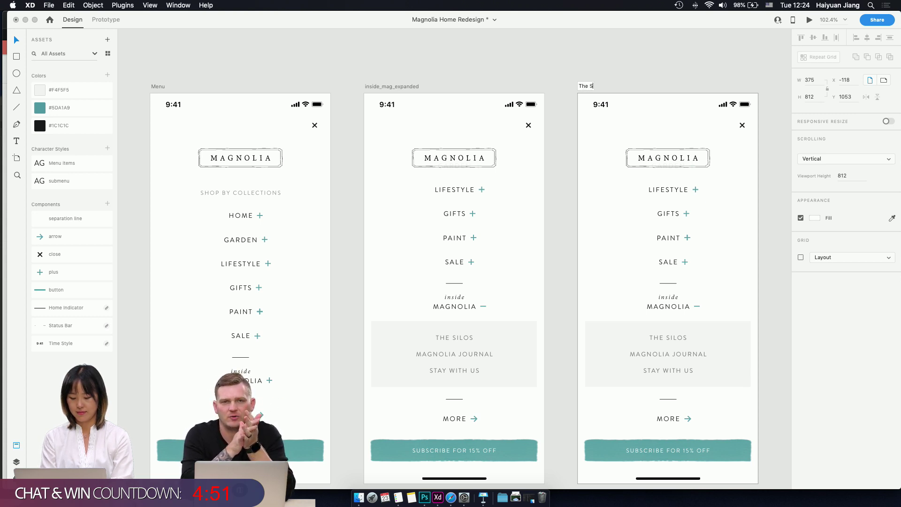
text(ilos)
key(Return)
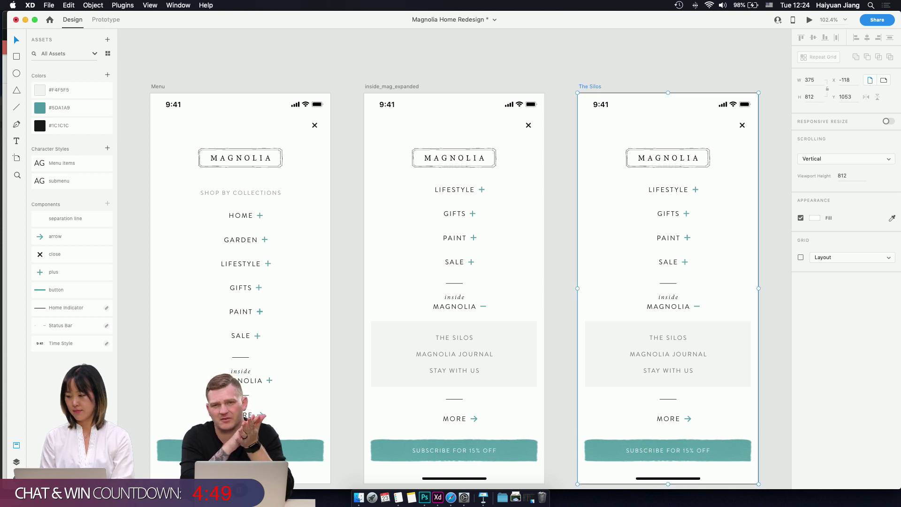
- Delete the logo, menu items, submenu box, subscribe button and close icon from The Silos artboard, keeping the status bar and home indicator
scroll(634, 75, right, 6)
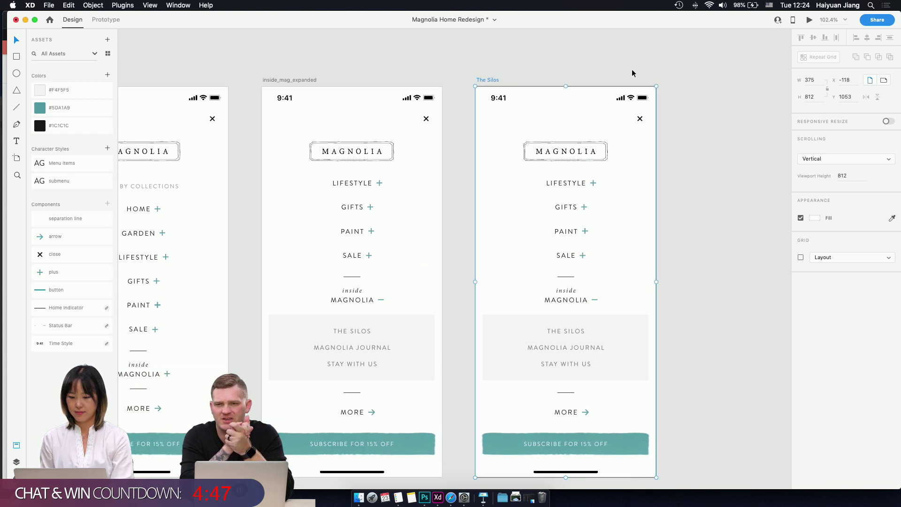
click(505, 127)
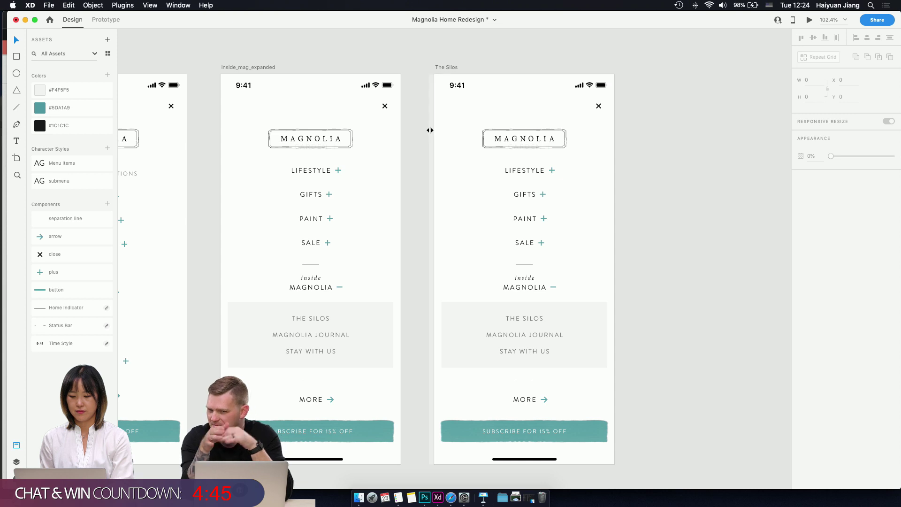
drag(429, 130, 664, 372)
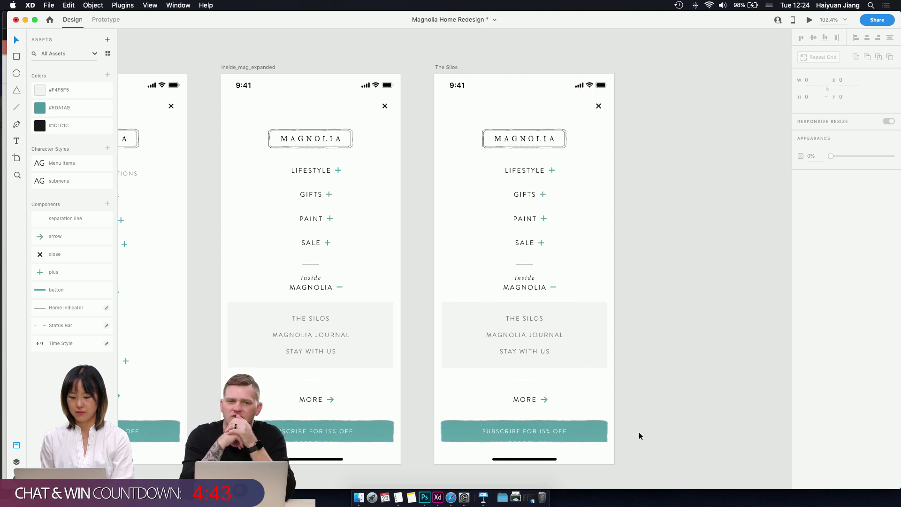
drag(640, 436, 453, 136)
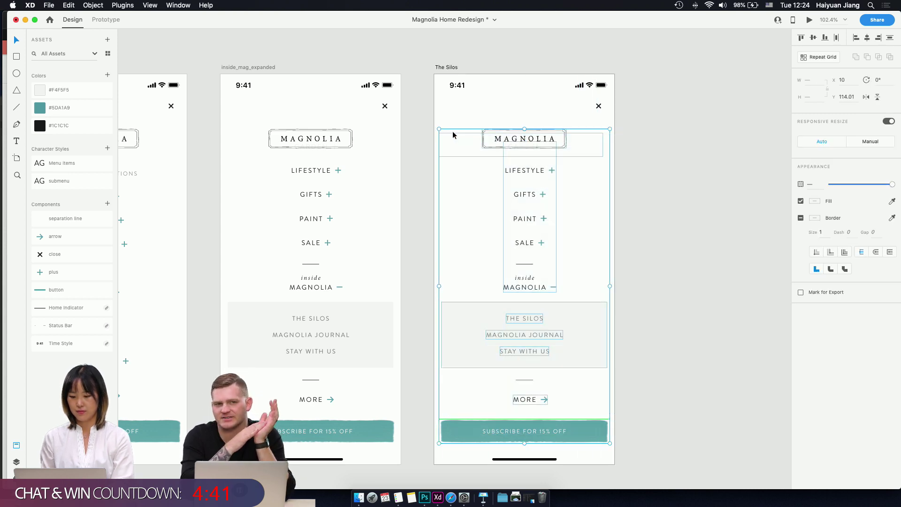
key(Delete)
click(599, 107)
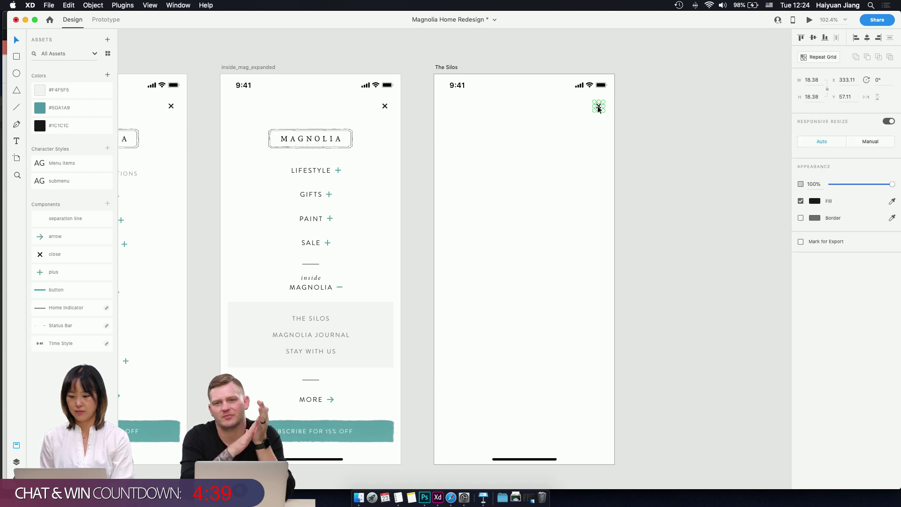
key(Delete)
click(598, 112)
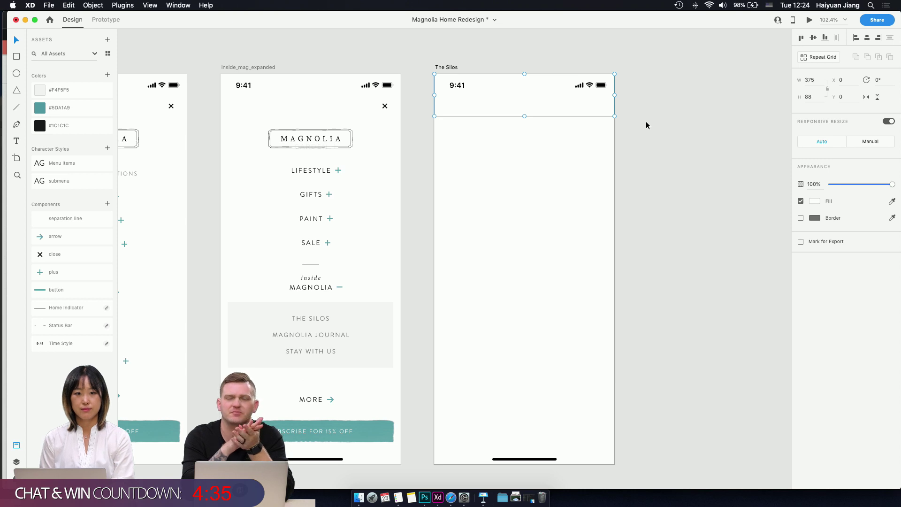
- Look over the design system, the header variants above it and the menu artboards beside The Silos
scroll(647, 123, down, 3)
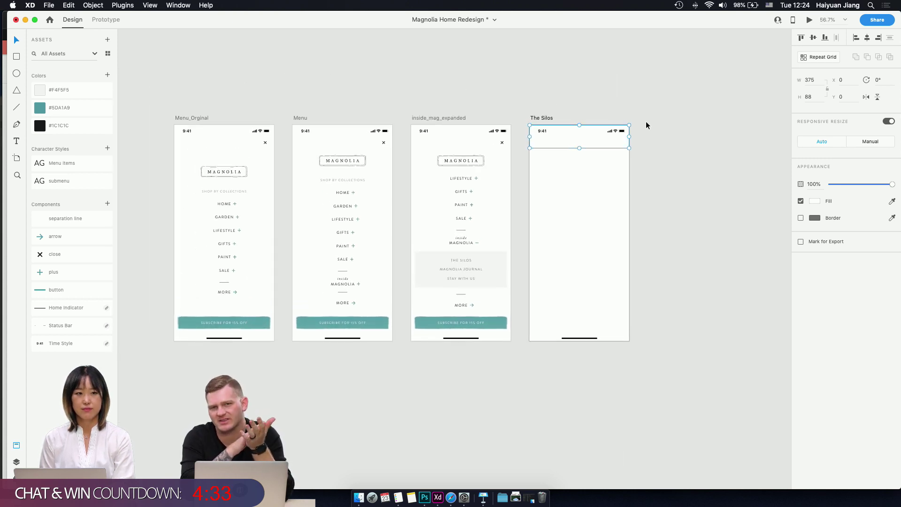
scroll(646, 122, down, 3)
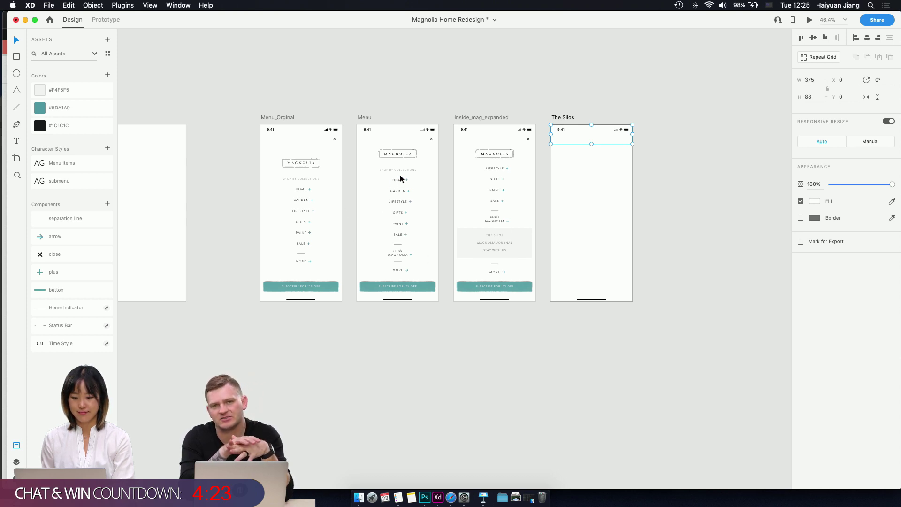
scroll(406, 187, down, 3)
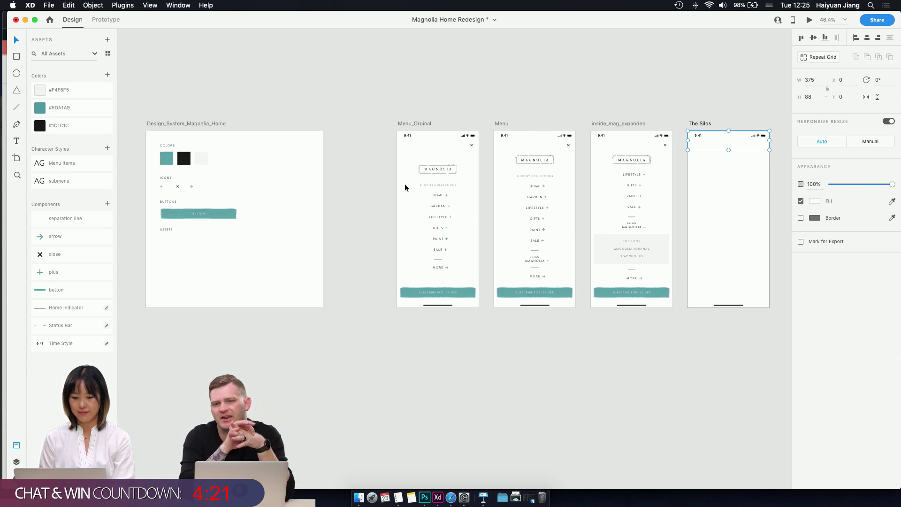
scroll(404, 187, right, 2)
scroll(404, 186, up, 1)
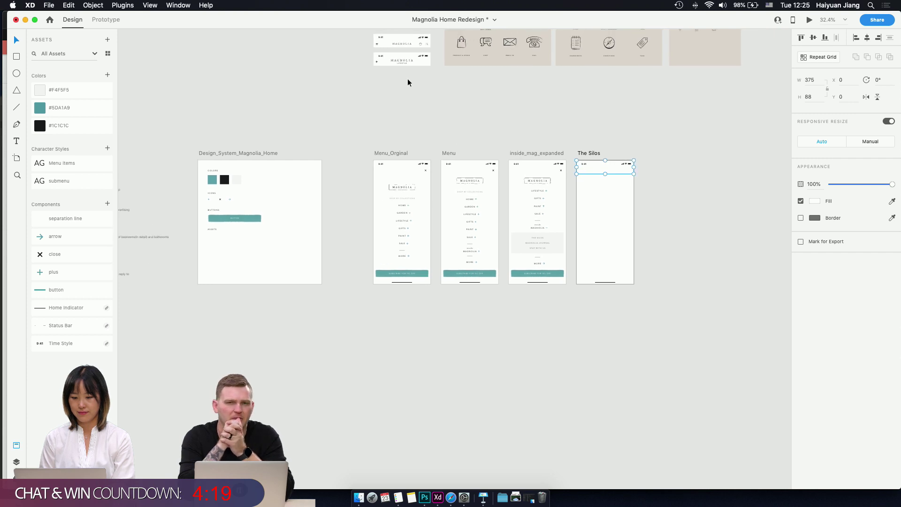
click(395, 62)
scroll(449, 81, right, 3)
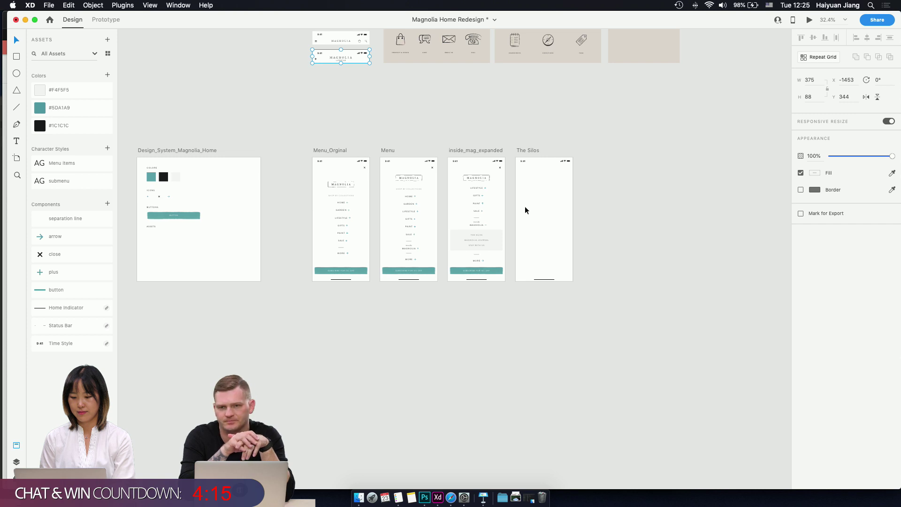
click(528, 152)
scroll(414, 217, up, 5)
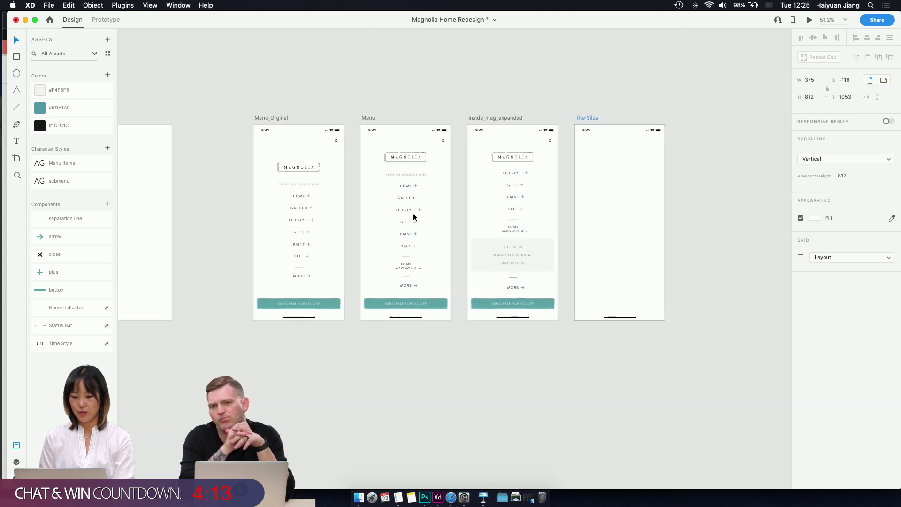
scroll(414, 217, left, 2)
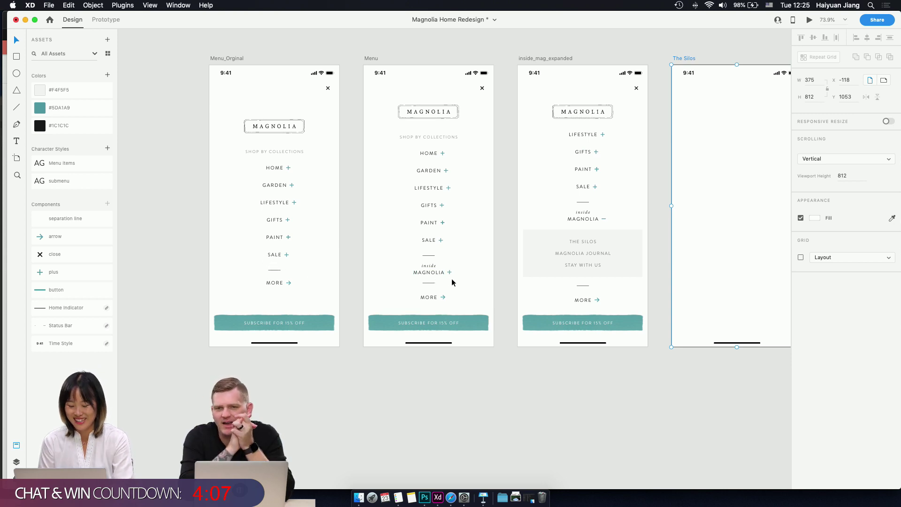
scroll(453, 280, up, 2)
scroll(452, 282, up, 1)
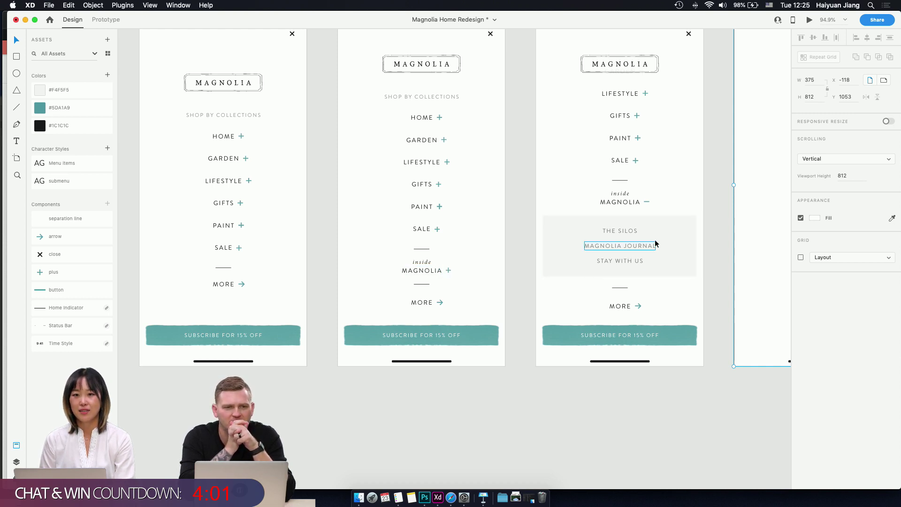
- Inspect the fill colour of the grey submenu box on the inside_mag_expanded artboard
click(671, 239)
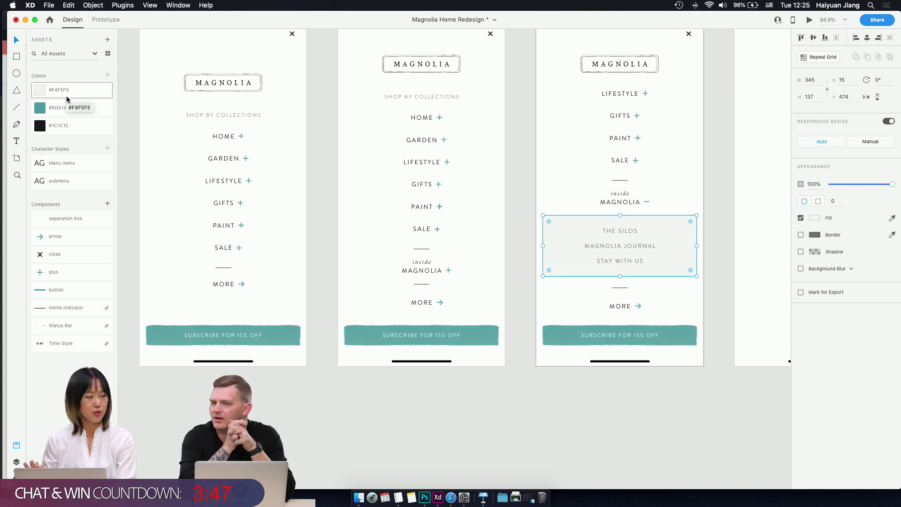
click(816, 219)
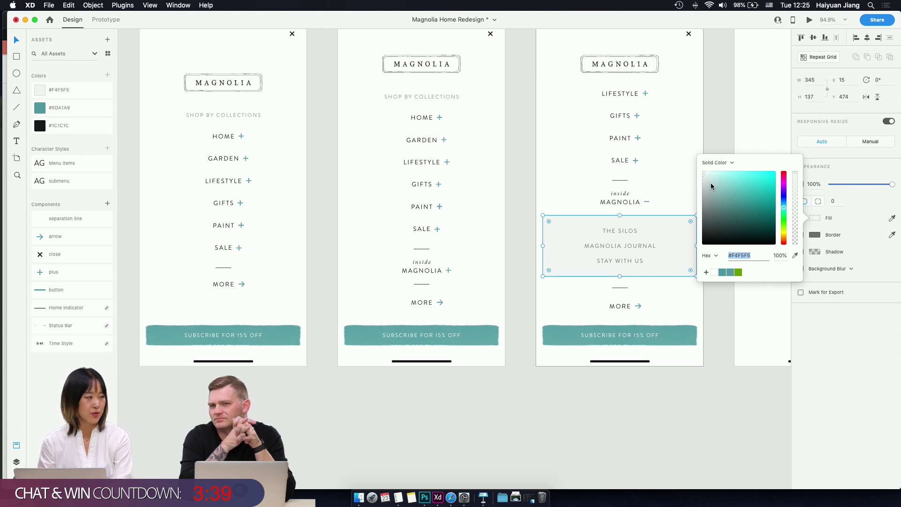
click(819, 219)
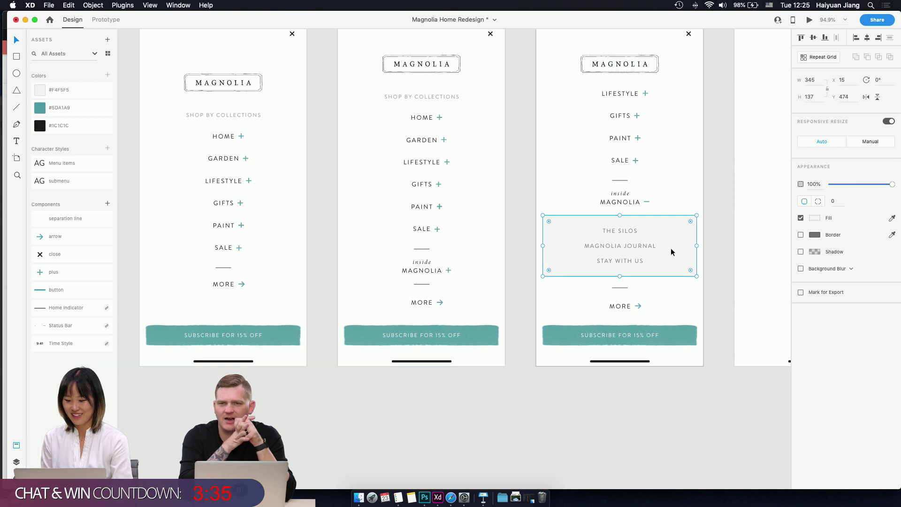
click(708, 210)
scroll(682, 242, right, 5)
scroll(682, 242, up, 2)
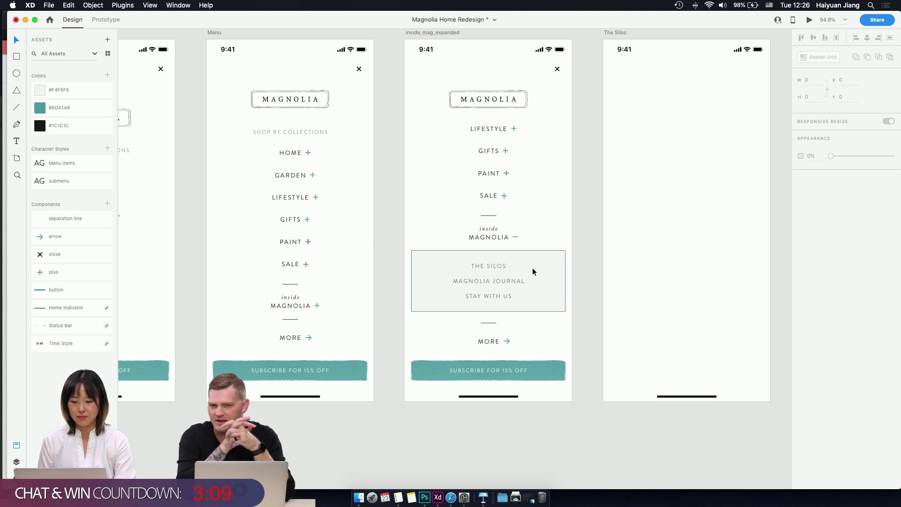
click(542, 275)
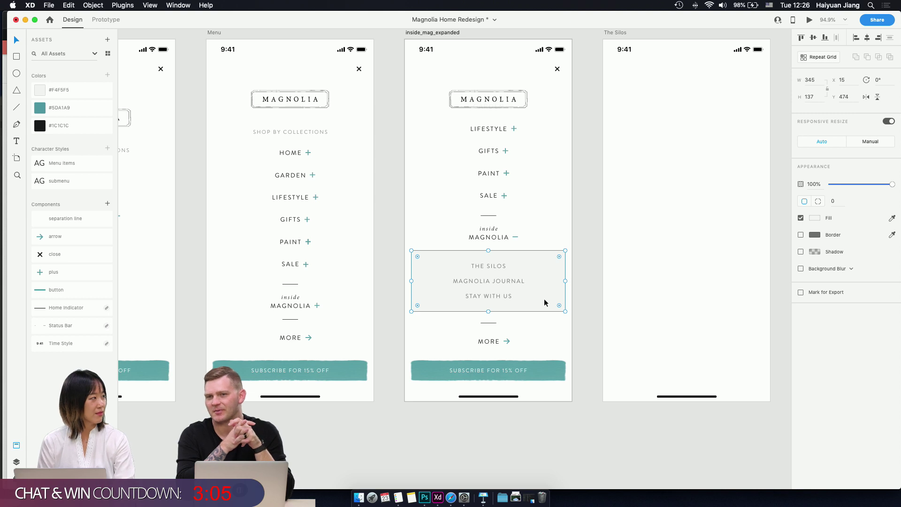
scroll(545, 298, down, 5)
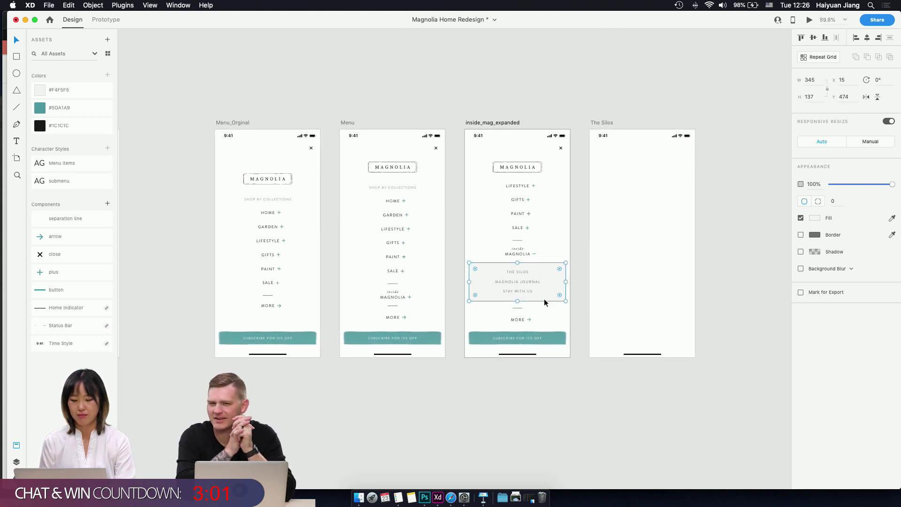
right_click(550, 275)
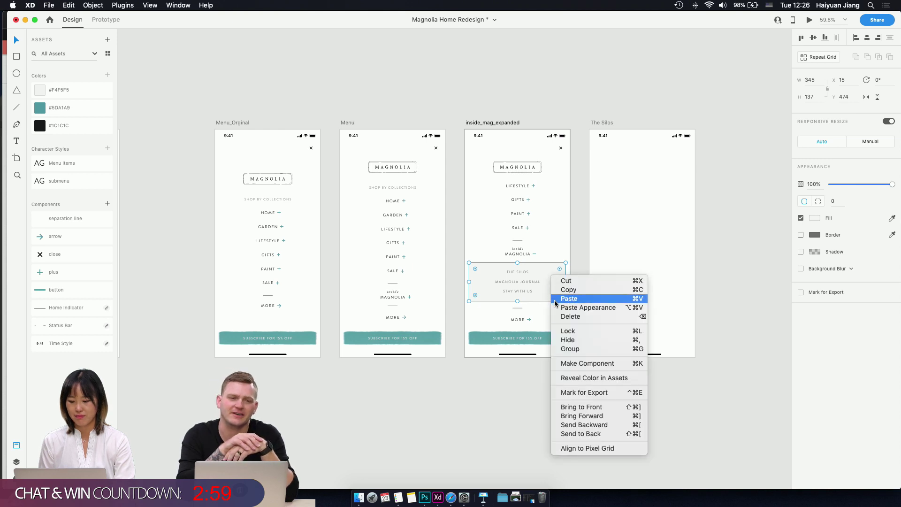
key(Escape)
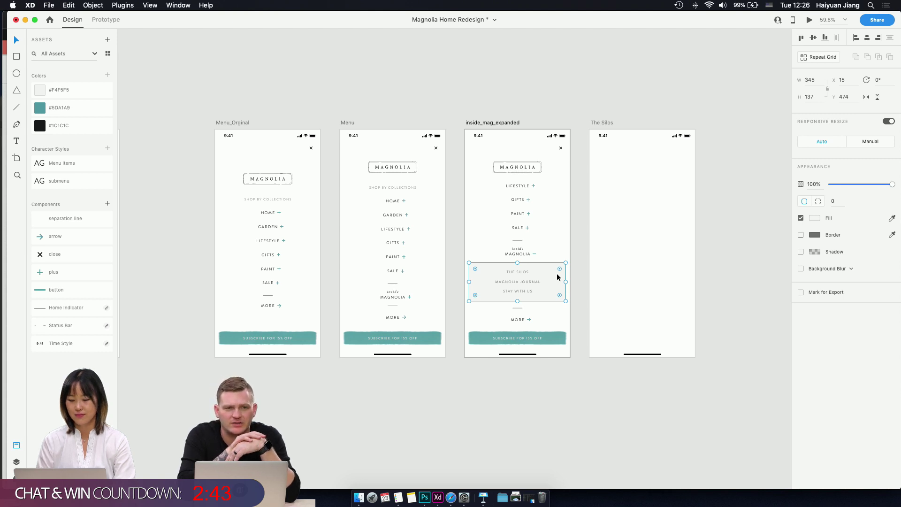
- Examine the text formatting of the THE SILOS submenu item on the inside_mag_expanded artboard
scroll(557, 277, up, 6)
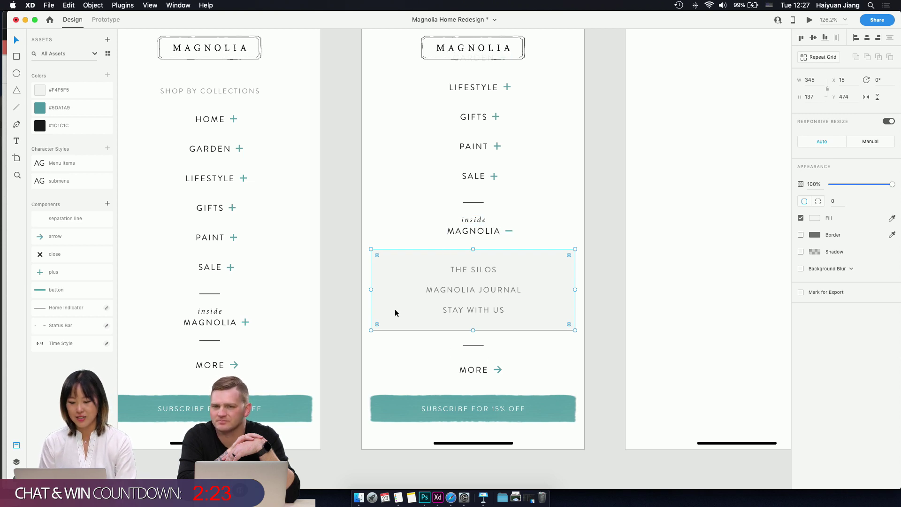
double_click(477, 270)
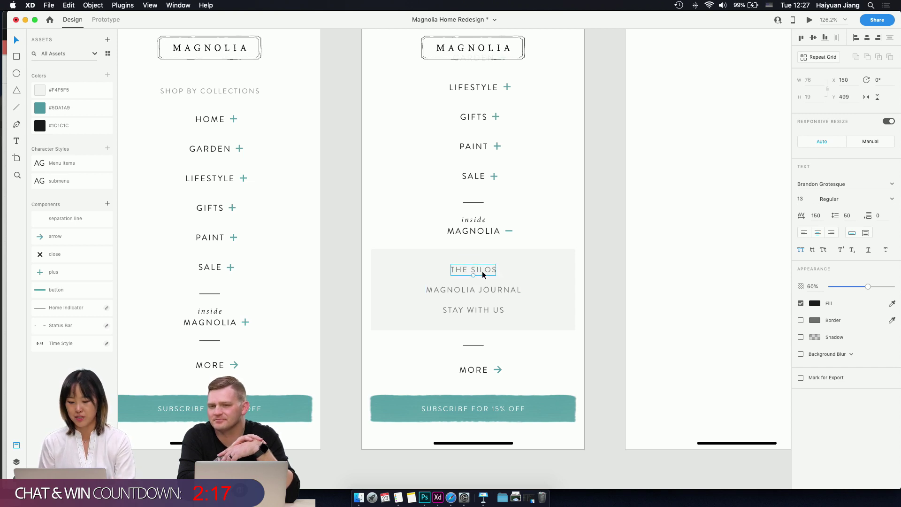
drag(482, 271, 482, 271)
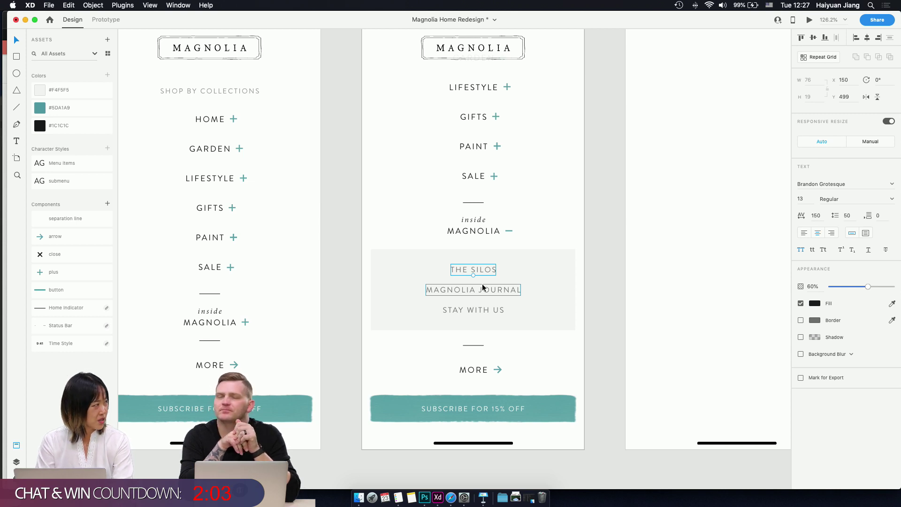
- Inspect the grey submenu box and check the spacing around the PAINT and SALE items on the inside_mag_expanded artboard
click(508, 253)
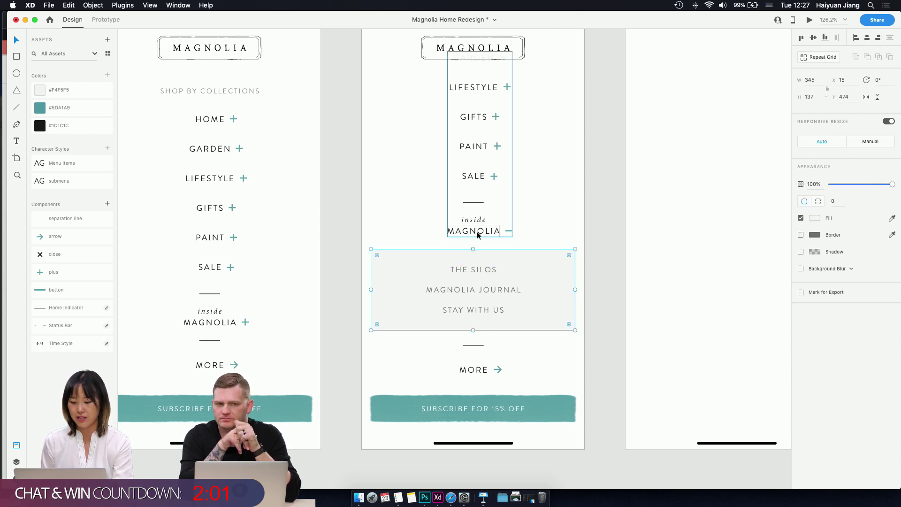
click(476, 177)
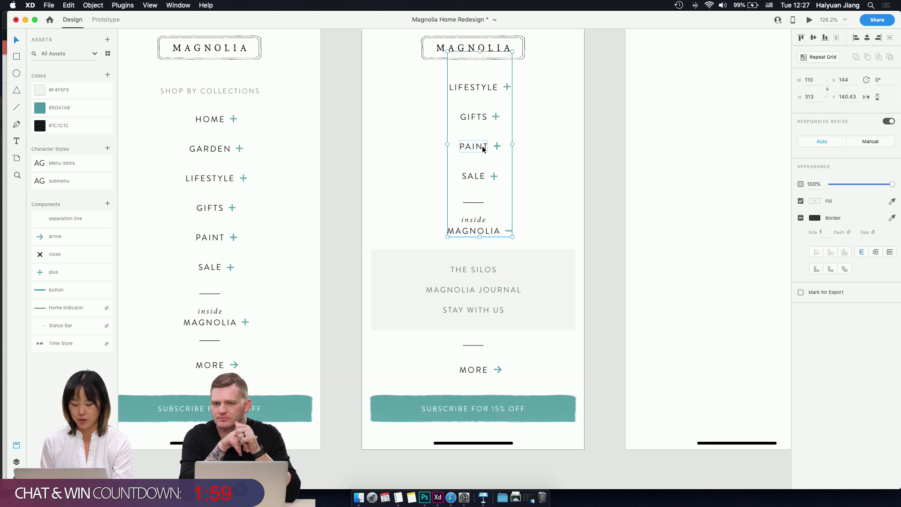
click(477, 176)
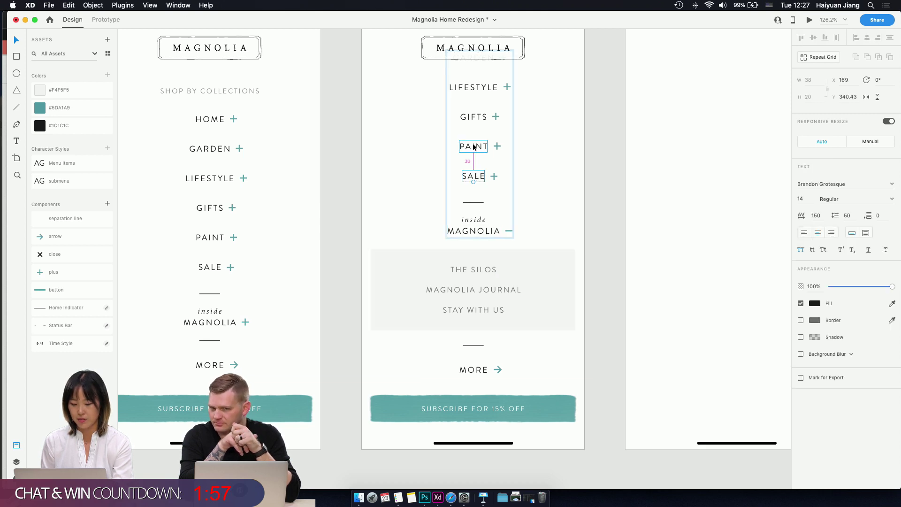
click(498, 147)
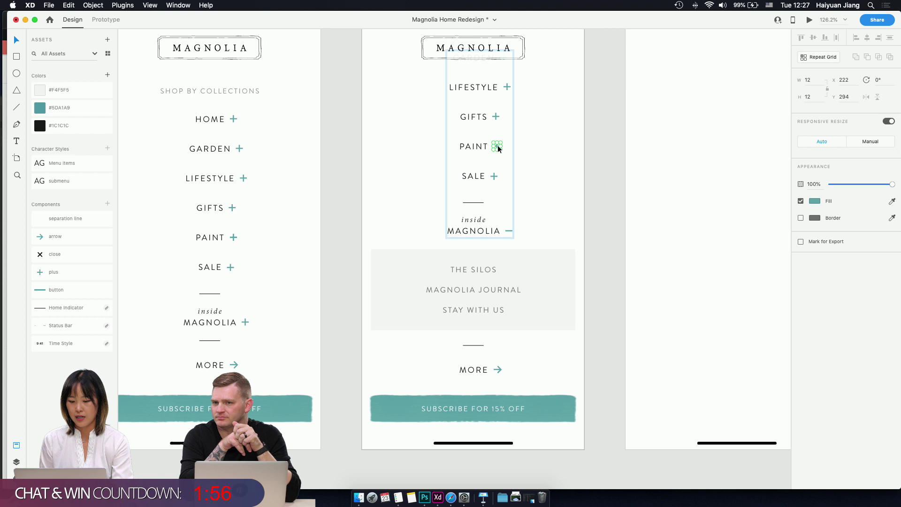
click(475, 146)
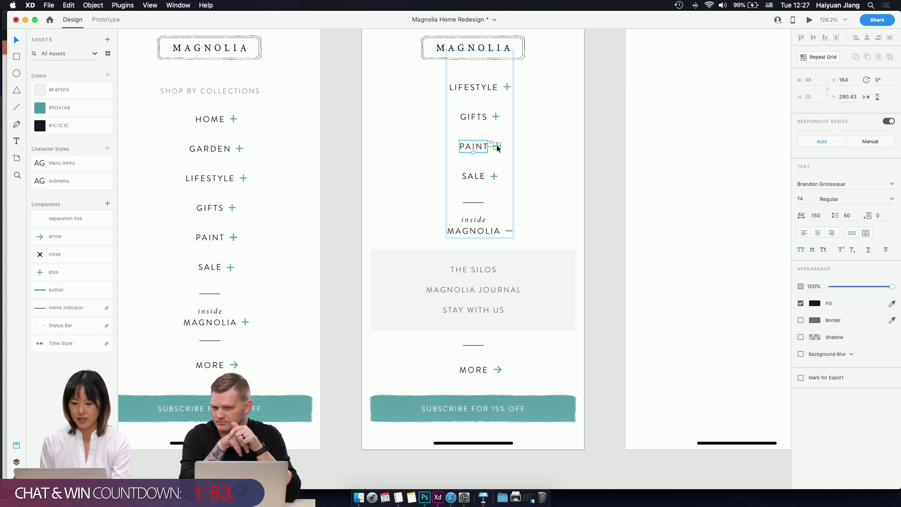
click(373, 109)
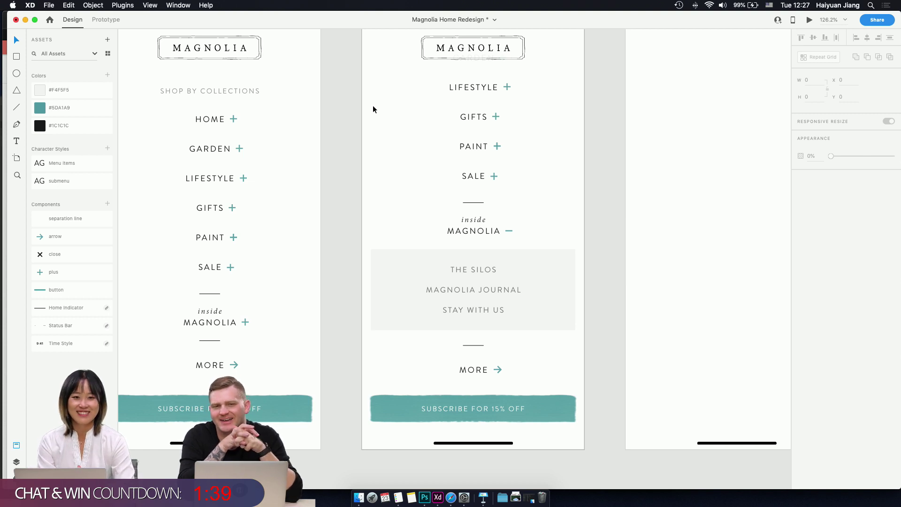
- Turn the grey submenu box on the inside_mag_expanded artboard into a component
scroll(514, 229, down, 5)
click(513, 239)
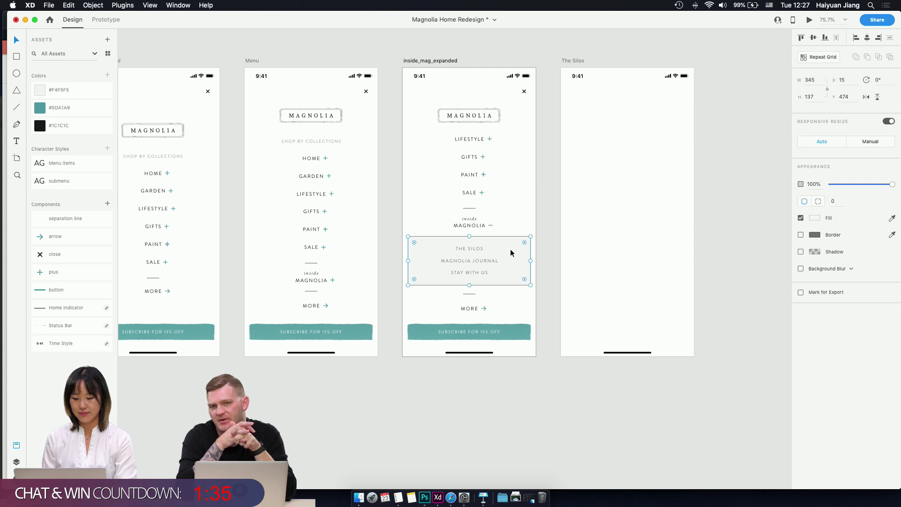
right_click(511, 249)
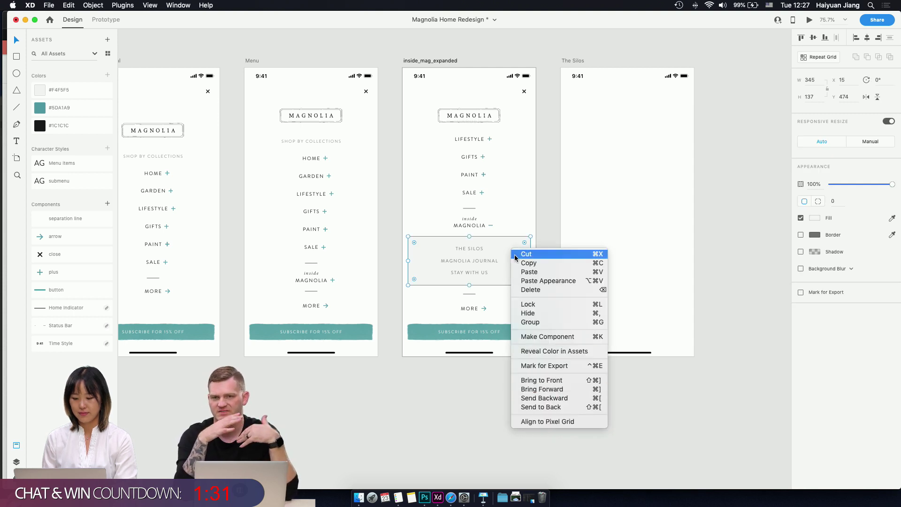
click(545, 337)
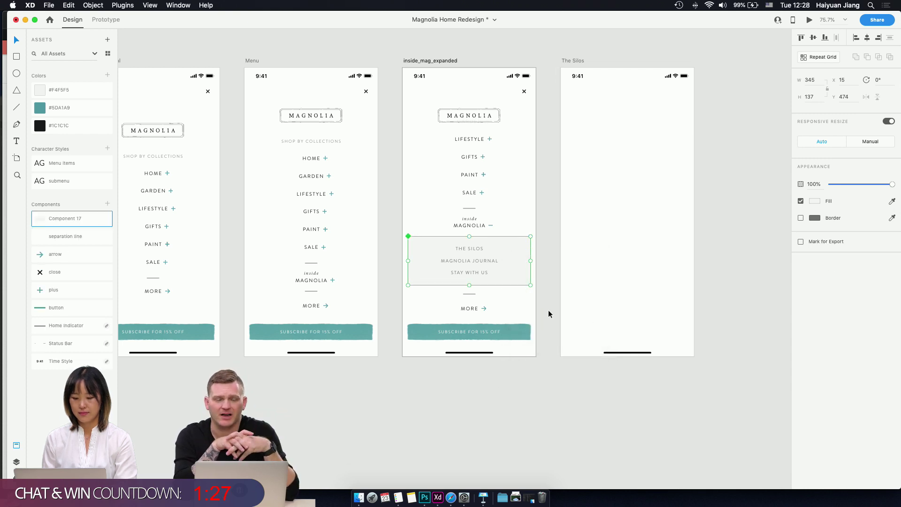
- Rename the new submenu box component as "grey bg"
right_click(66, 219)
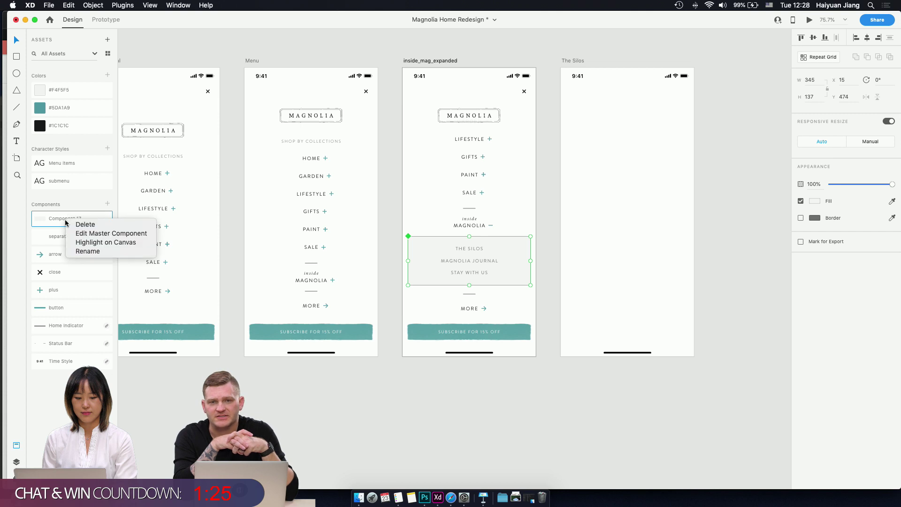
click(86, 251)
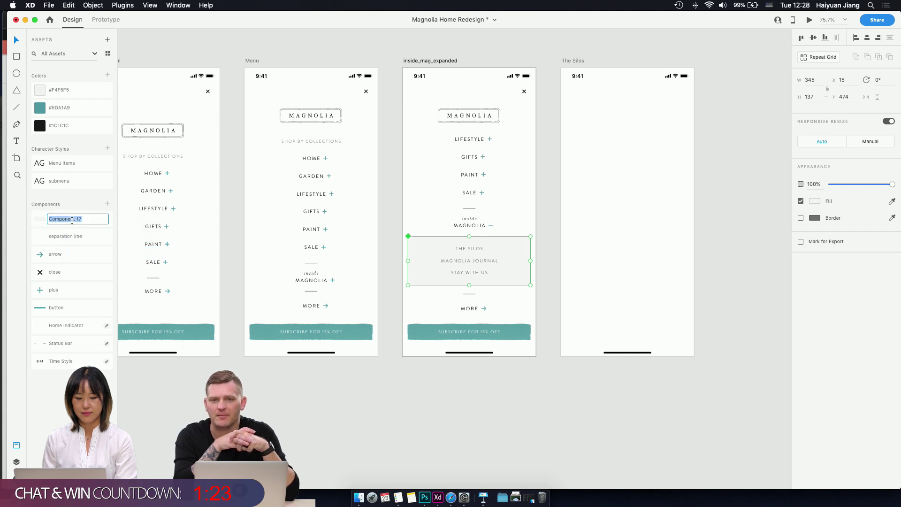
text(grey)
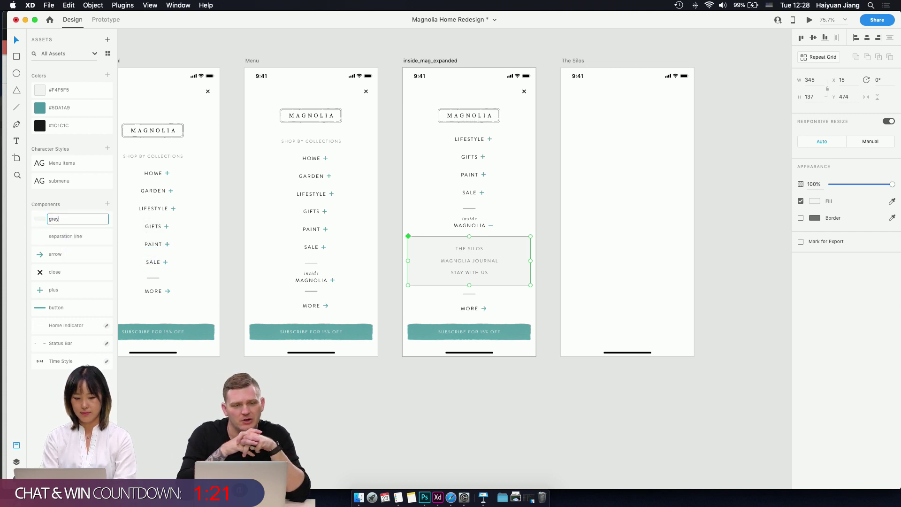
text( bg)
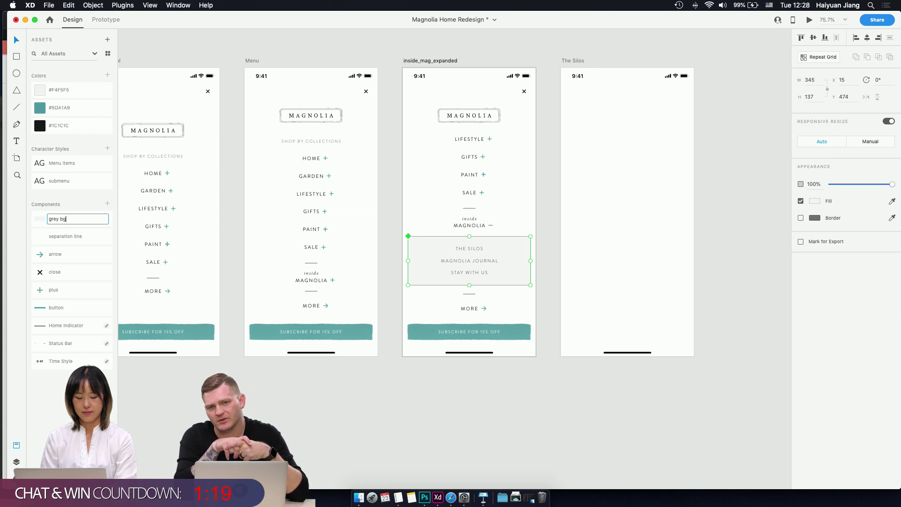
key(Return)
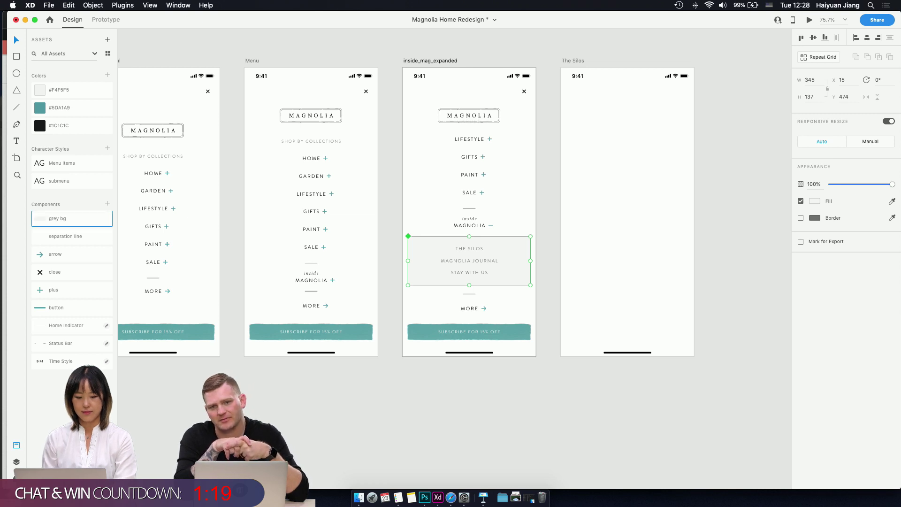
- Examine the grey box and the text formatting of the THE SILOS and MAGNOLIA JOURNAL submenu items
click(540, 231)
click(522, 245)
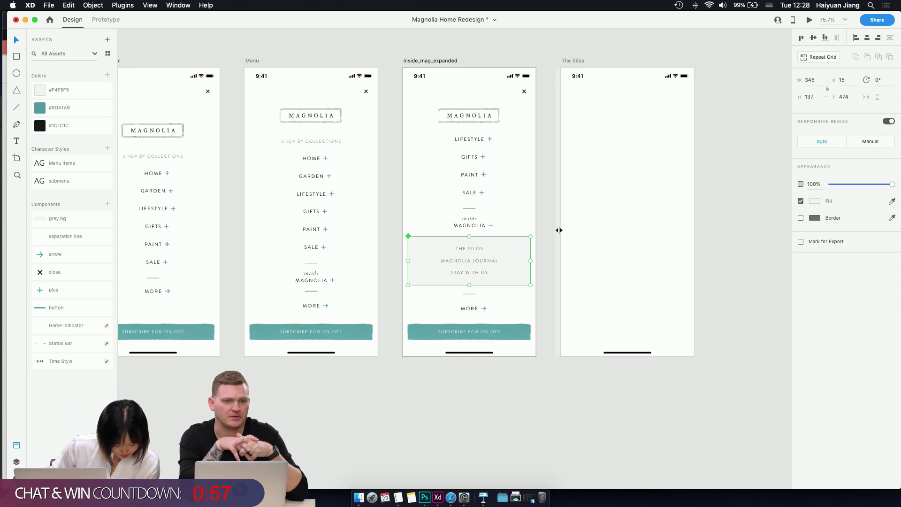
double_click(475, 250)
click(487, 262)
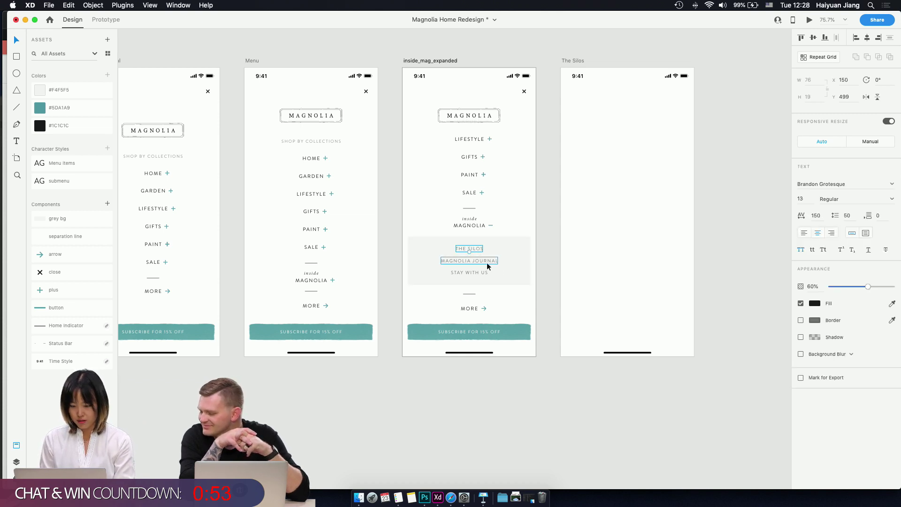
scroll(486, 264, up, 3)
scroll(486, 263, up, 5)
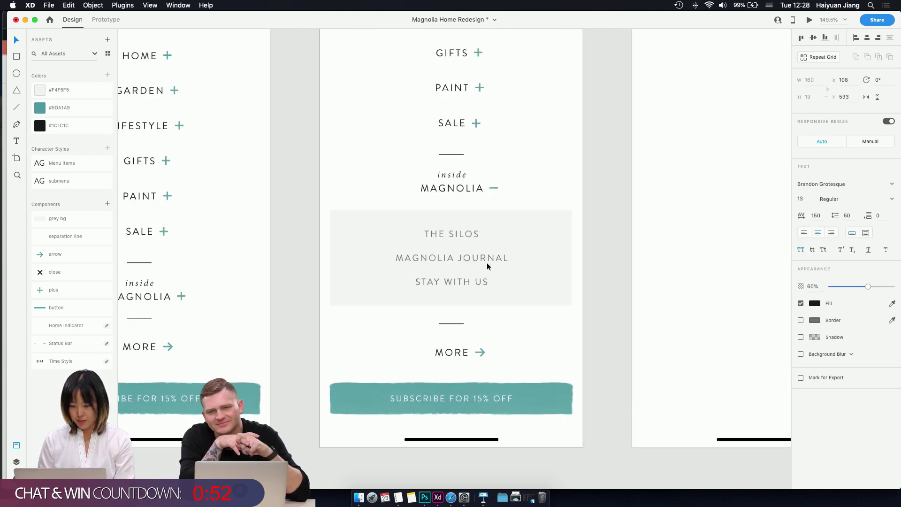
- Edit the submenu character style, setting its text colour opacity to 82%
click(439, 235)
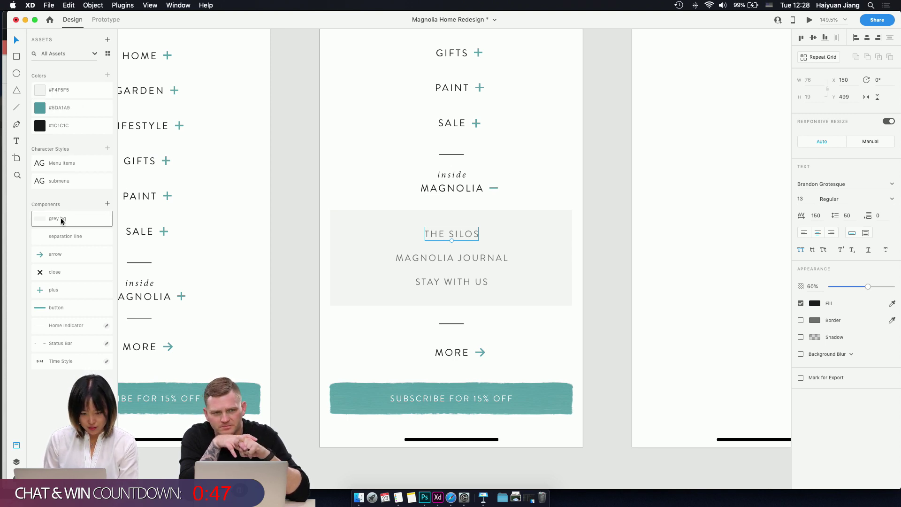
right_click(60, 184)
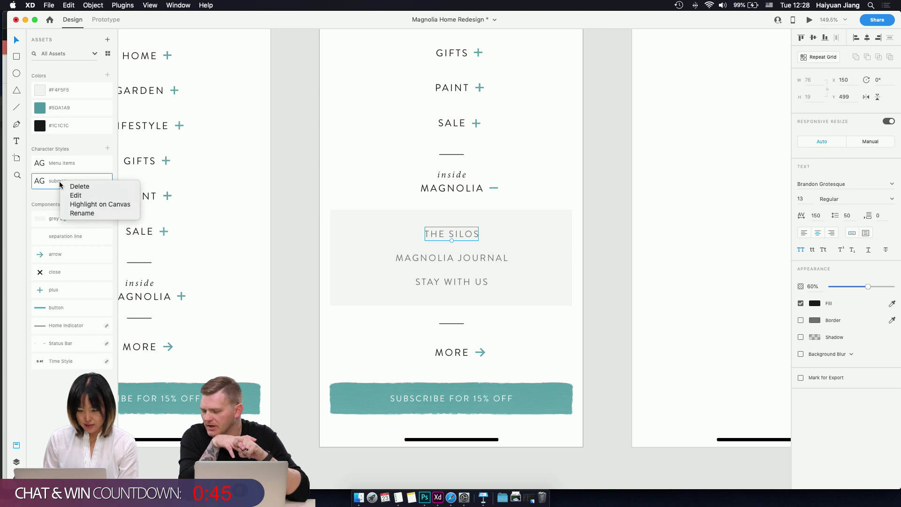
click(81, 197)
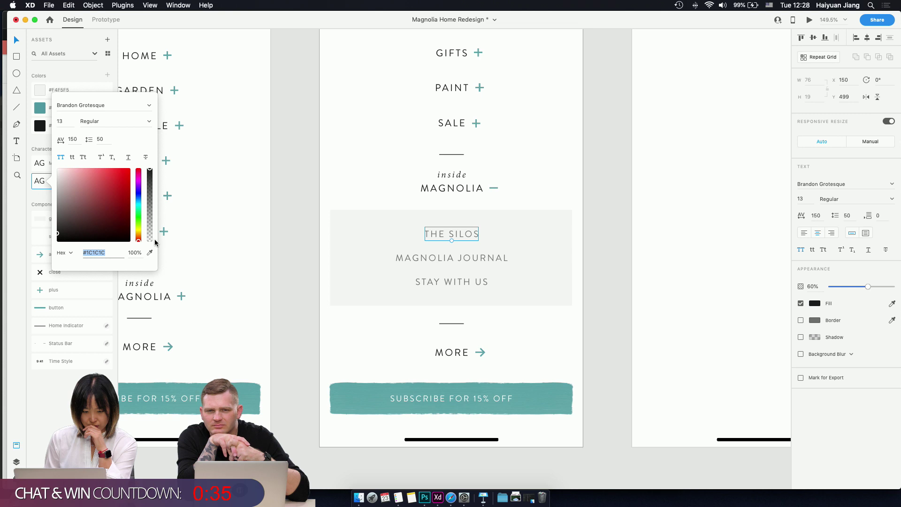
drag(151, 177, 151, 183)
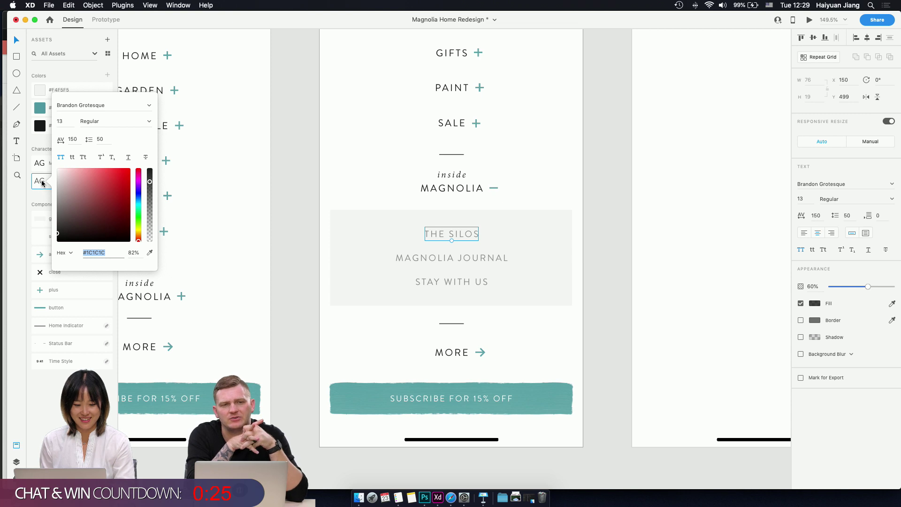
click(261, 187)
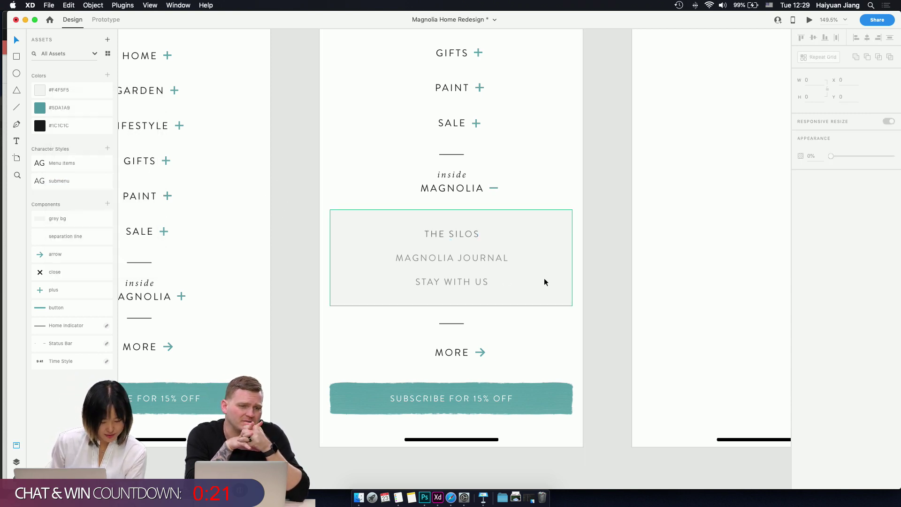
- Apply the submenu character style to the THE SILOS, MAGNOLIA JOURNAL and STAY WITH US items on the inside_mag_expanded artboard
click(469, 257)
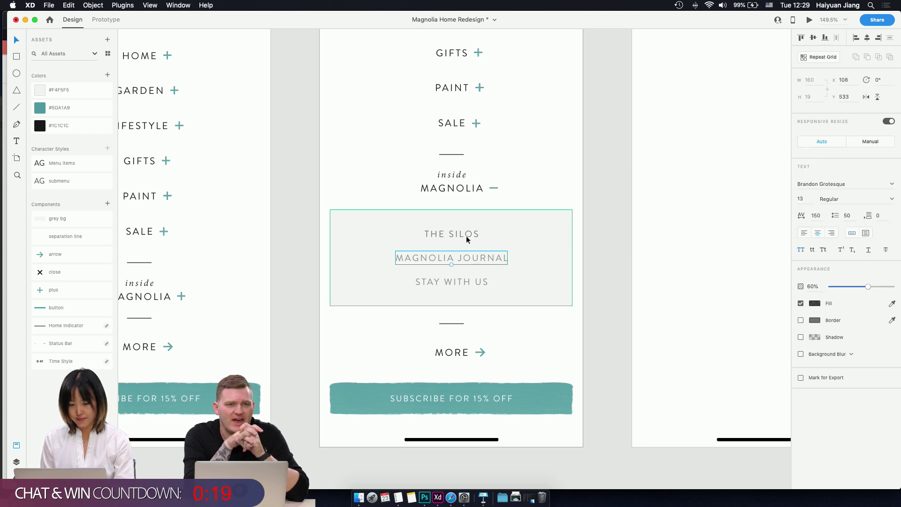
shift+click(464, 236)
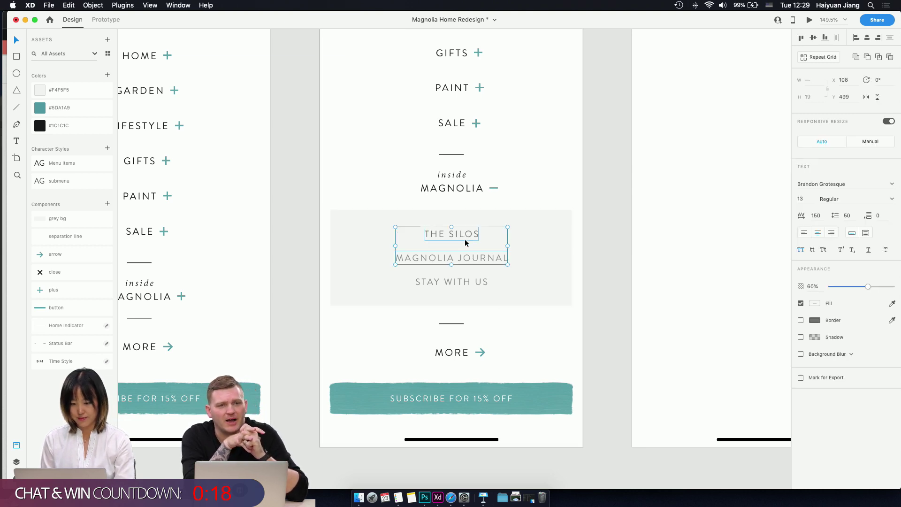
shift+click(463, 281)
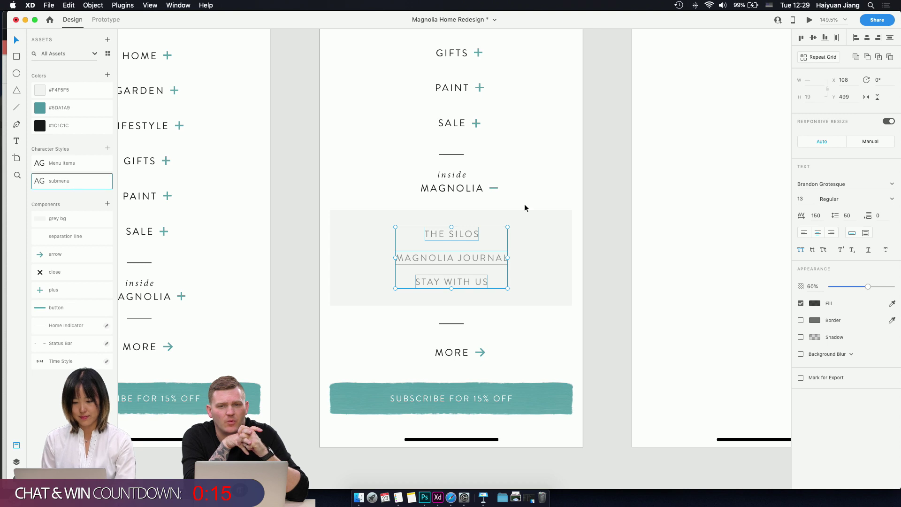
click(595, 266)
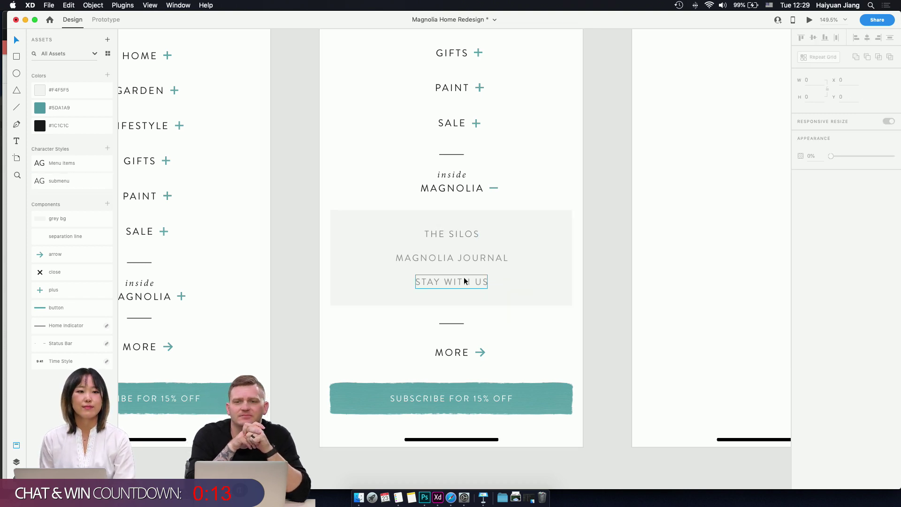
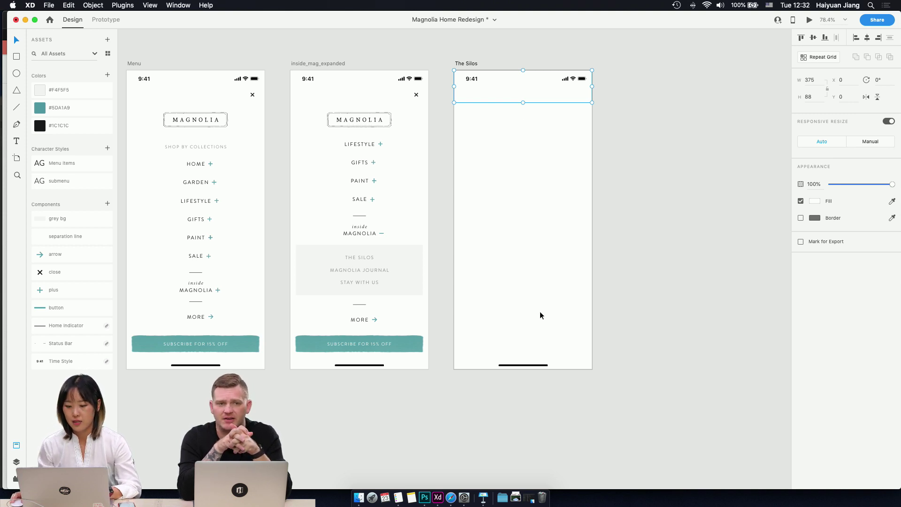
- Set the height of The Silos artboard to 2812
click(466, 65)
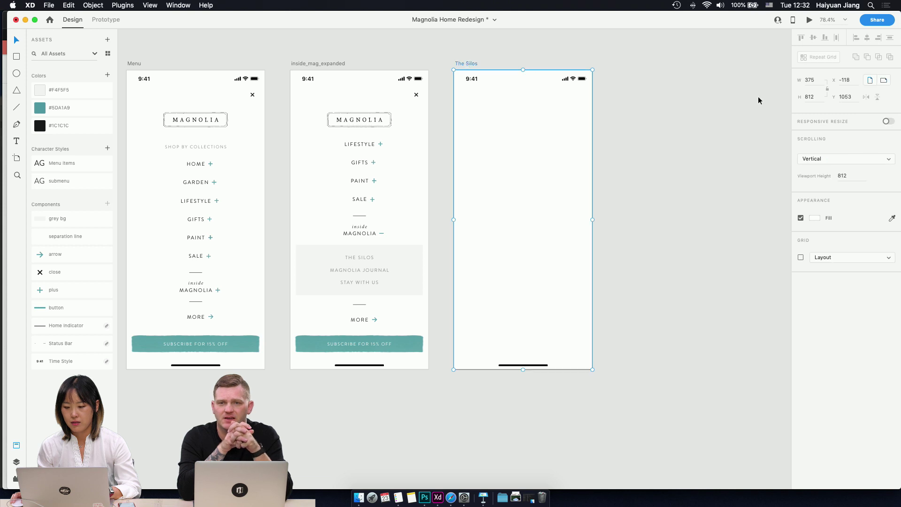
click(840, 96)
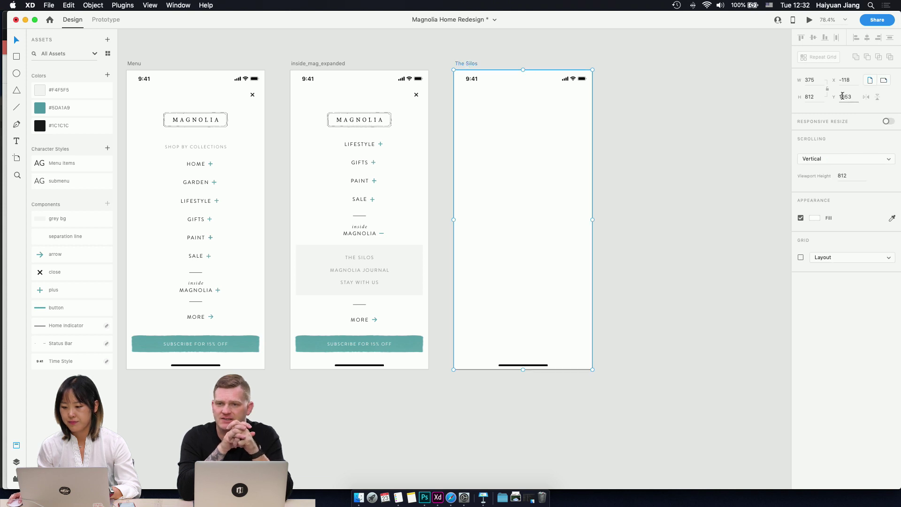
click(806, 97)
text(2)
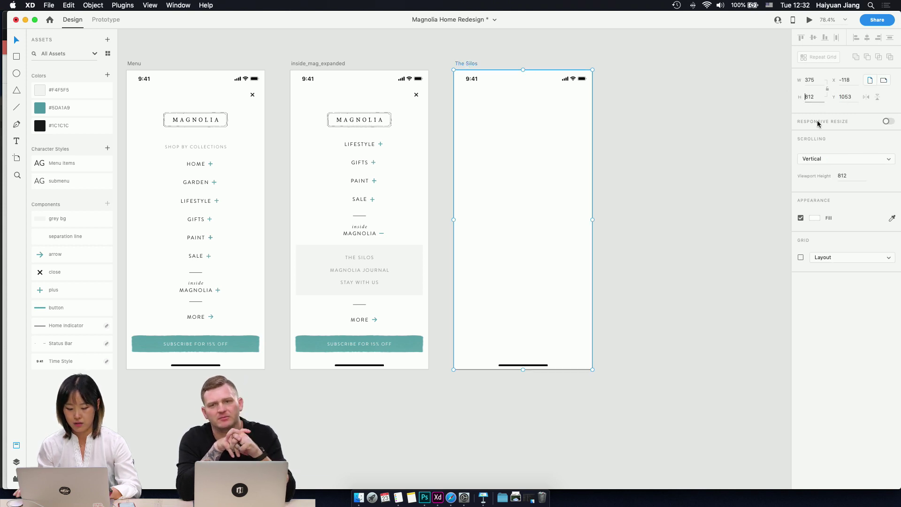
key(Return)
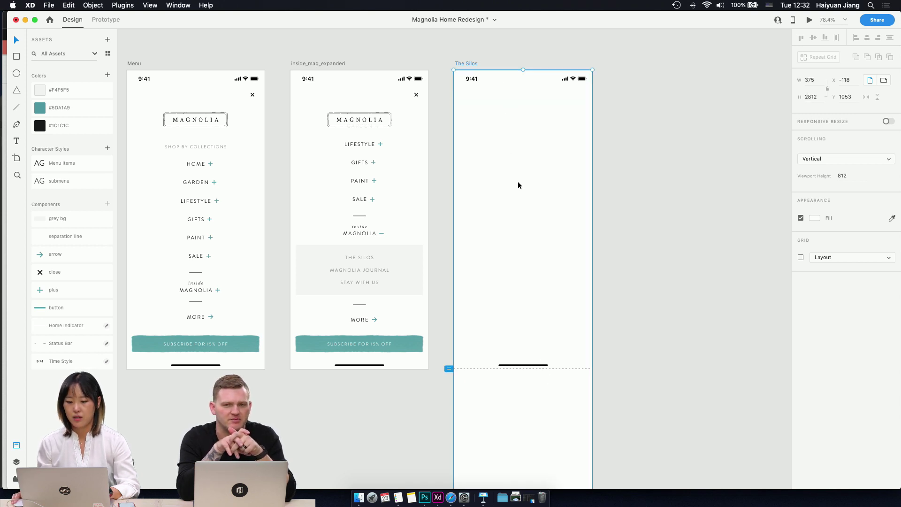
- Delete the home indicator from The Silos artboard
click(533, 366)
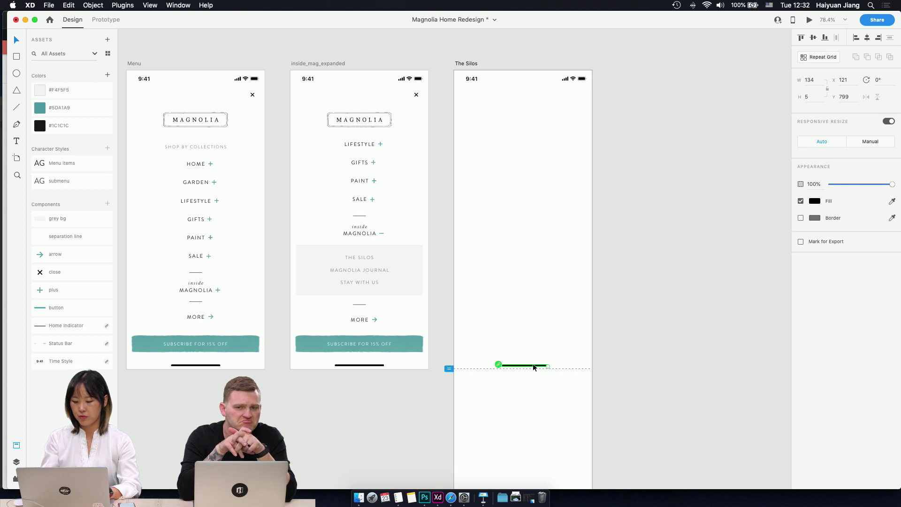
key(Delete)
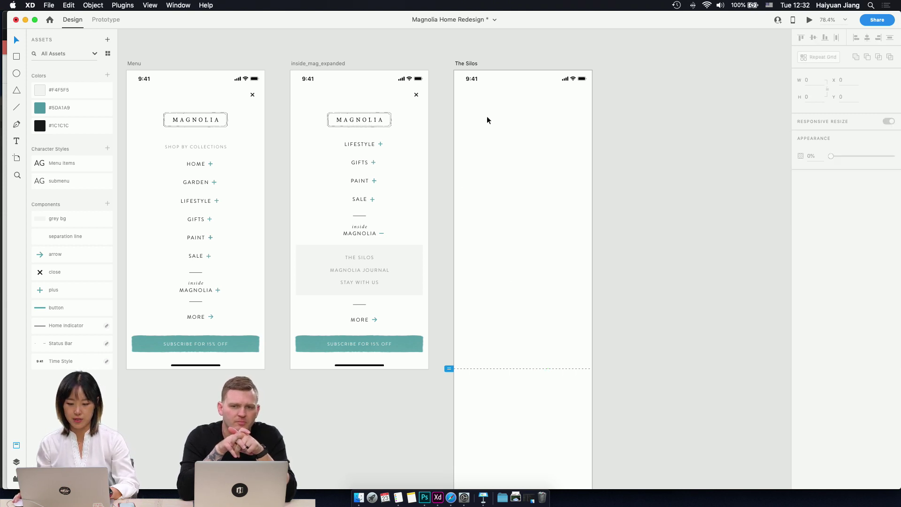
- Copy the back-arrow header bar with the MAGNOLIA LIFESTYLE title from the style guide area above the artboards
scroll(538, 243, down, 5)
scroll(538, 247, up, 6)
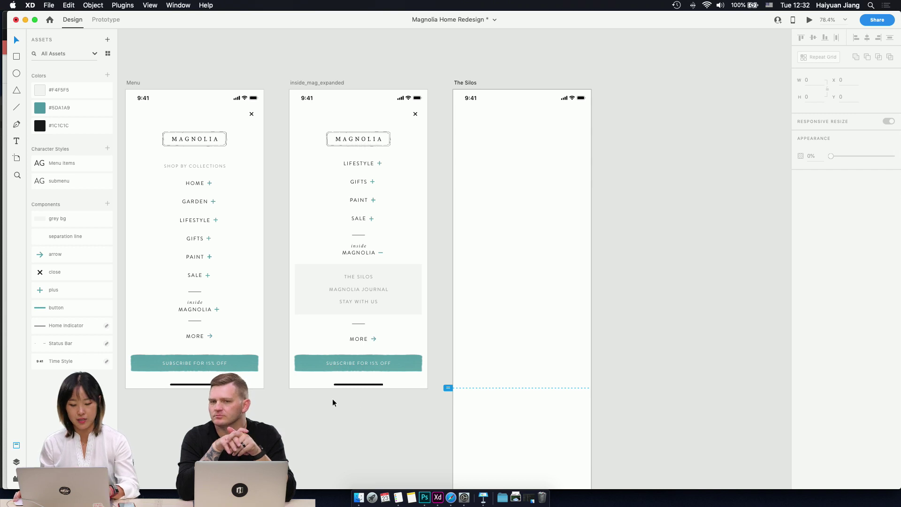
click(357, 385)
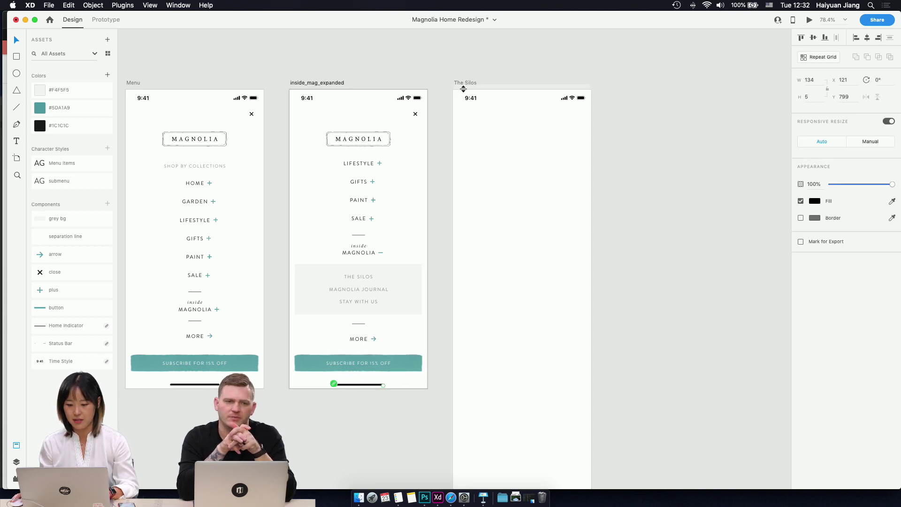
click(473, 109)
scroll(472, 109, down, 5)
scroll(472, 109, up, 8)
scroll(472, 109, left, 3)
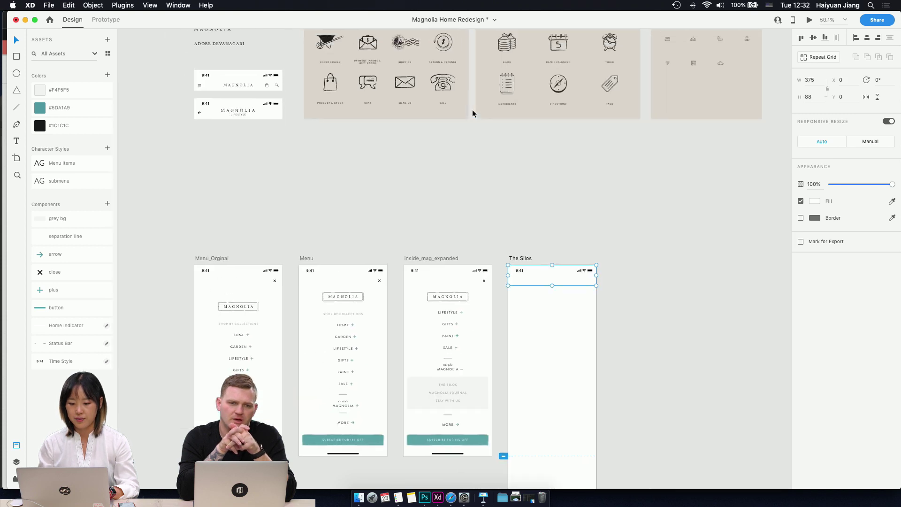
click(261, 126)
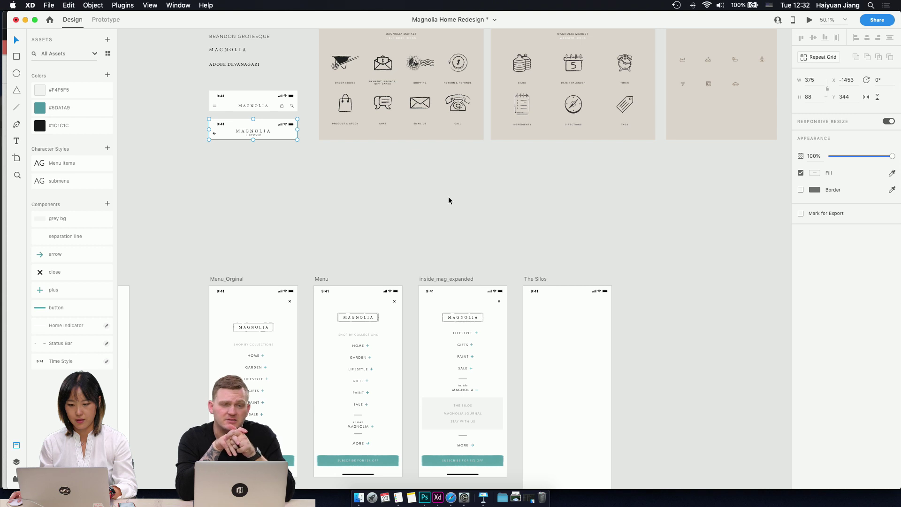
- Switch to the Magnolia App document and examine the product and Collection artboards, including the LIFESTYLE subtitle in the Collection header
key(super+grave)
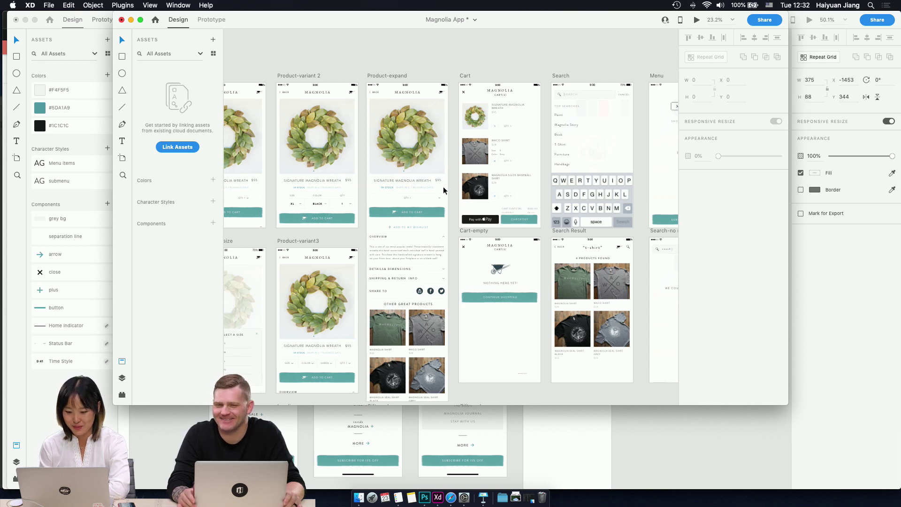
scroll(427, 219, up, 5)
scroll(426, 219, down, 4)
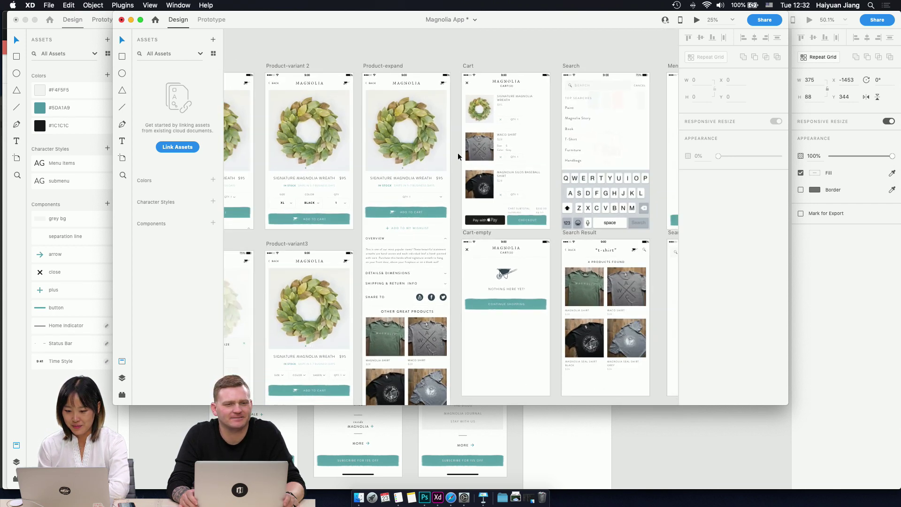
scroll(422, 94, left, 5)
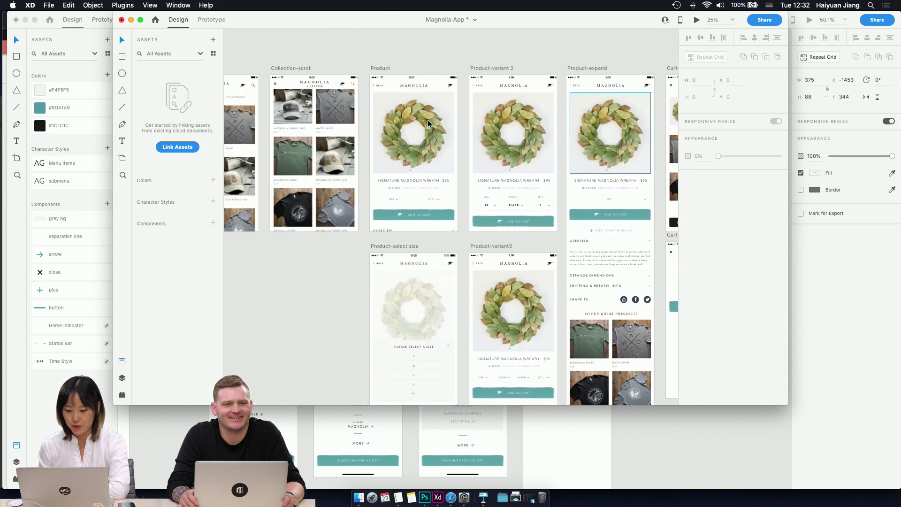
scroll(428, 123, right, 5)
scroll(428, 124, down, 3)
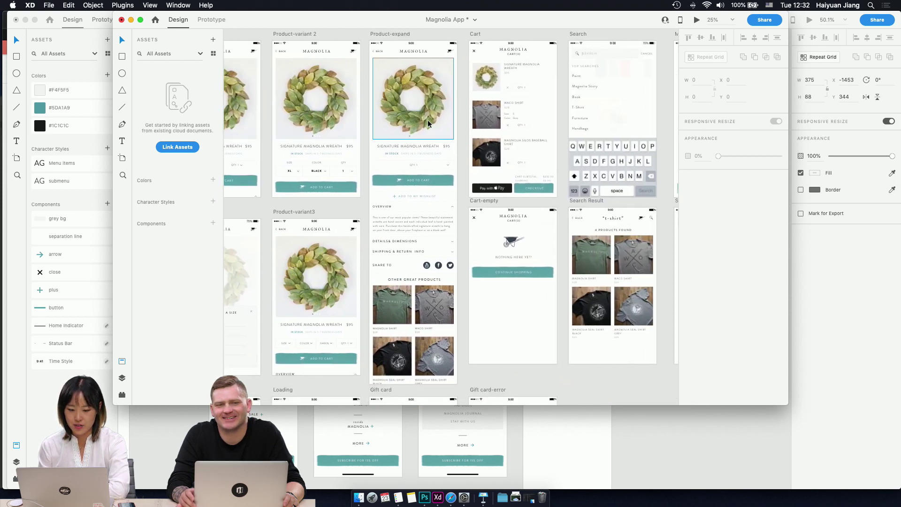
scroll(429, 124, up, 3)
scroll(428, 123, left, 4)
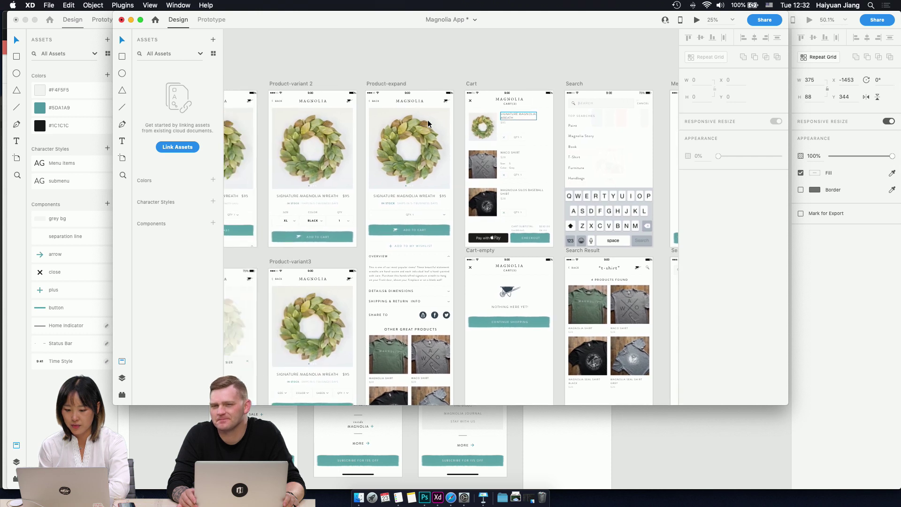
scroll(428, 124, left, 4)
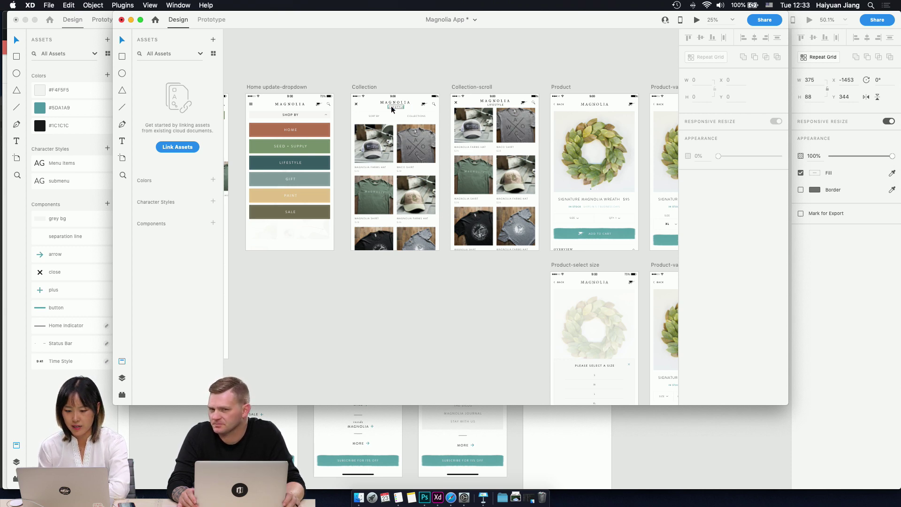
scroll(410, 107, up, 5)
click(404, 111)
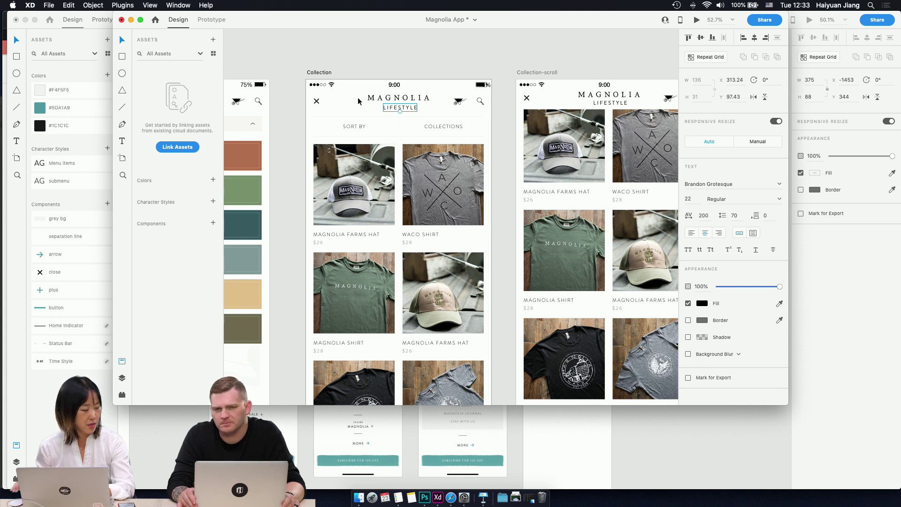
click(675, 436)
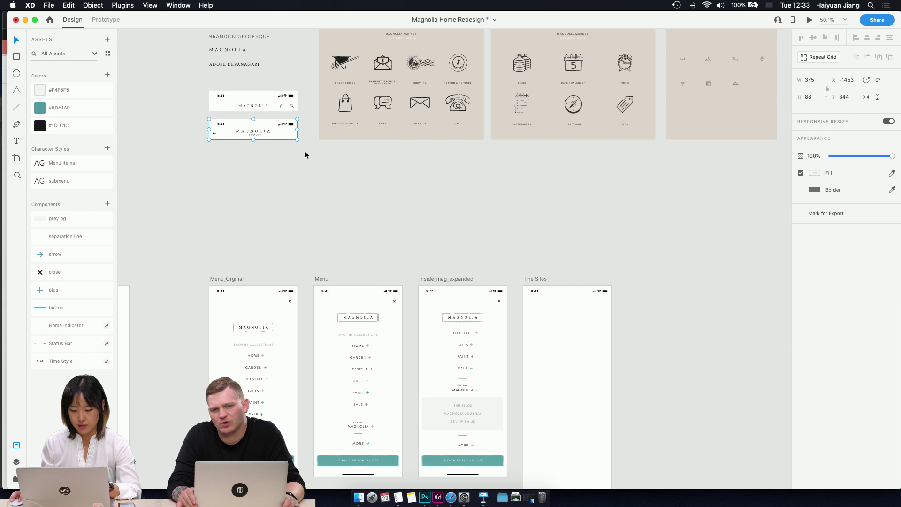
- Replace the status bar on The Silos artboard with the copied header and align it to the artboard's top edge
click(535, 291)
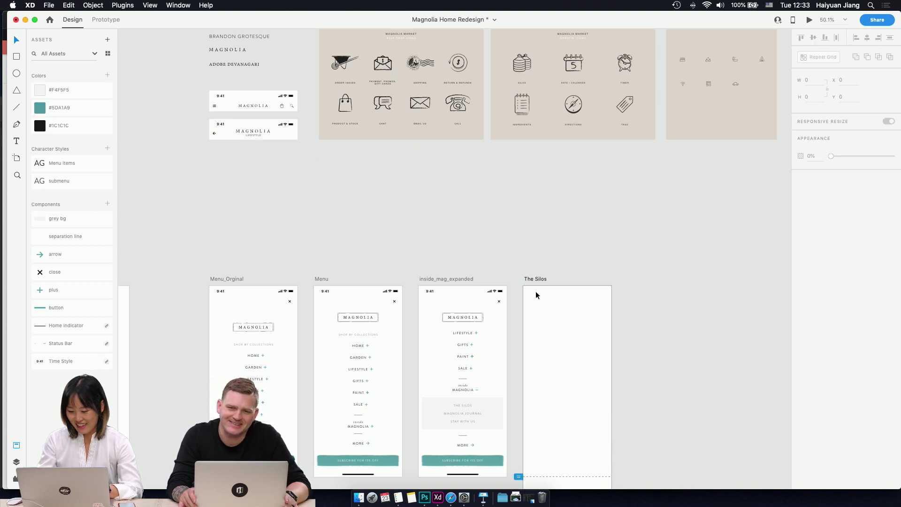
key(super+v)
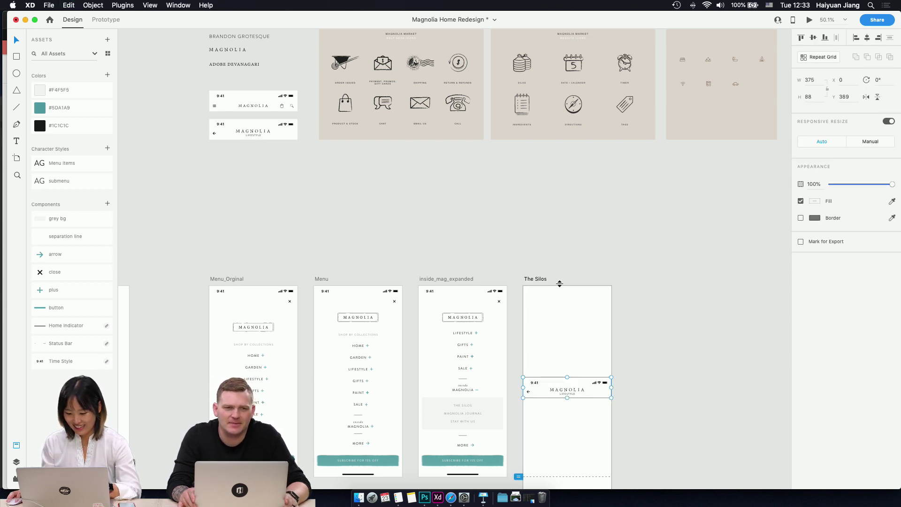
click(804, 39)
click(590, 308)
- Change the subtitle under the MAGNOLIA logo in The Silos header to THE SILOS
scroll(590, 308, up, 5)
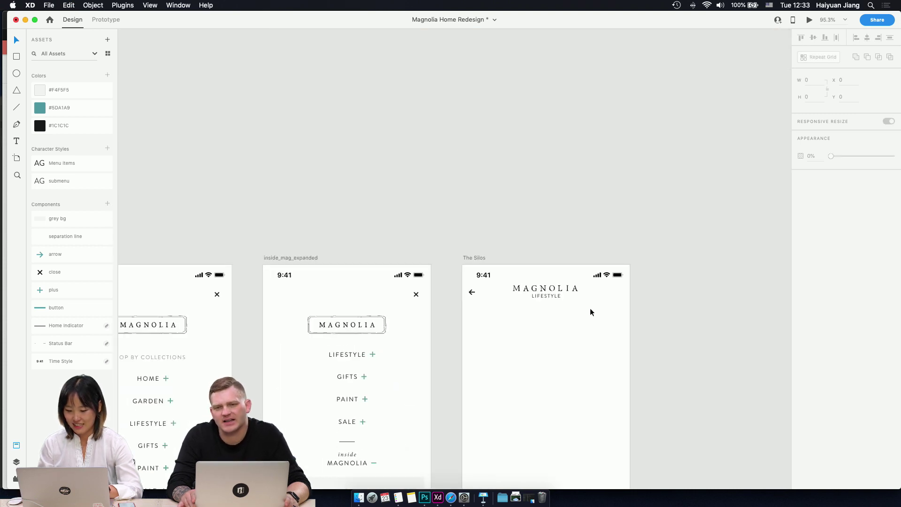
scroll(591, 308, down, 4)
scroll(590, 308, right, 2)
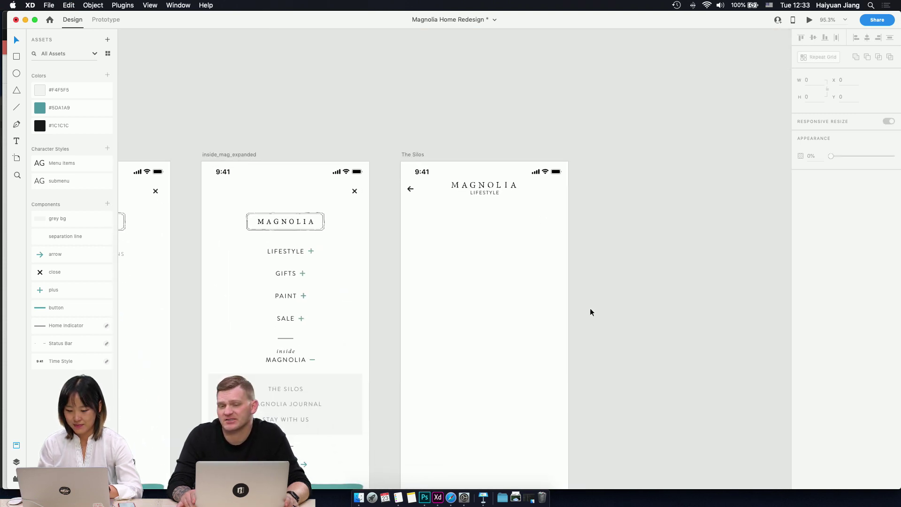
double_click(489, 191)
double_click(489, 191)
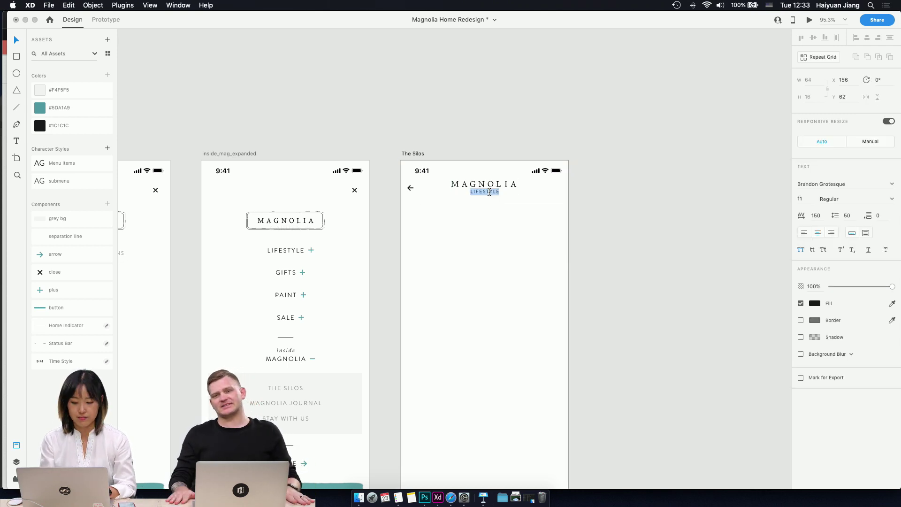
key(BackSpace)
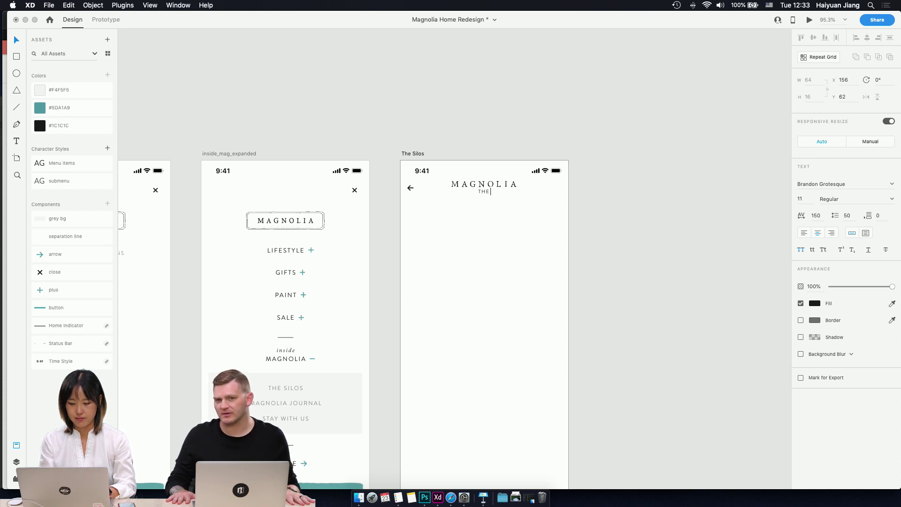
text(THE SILOS)
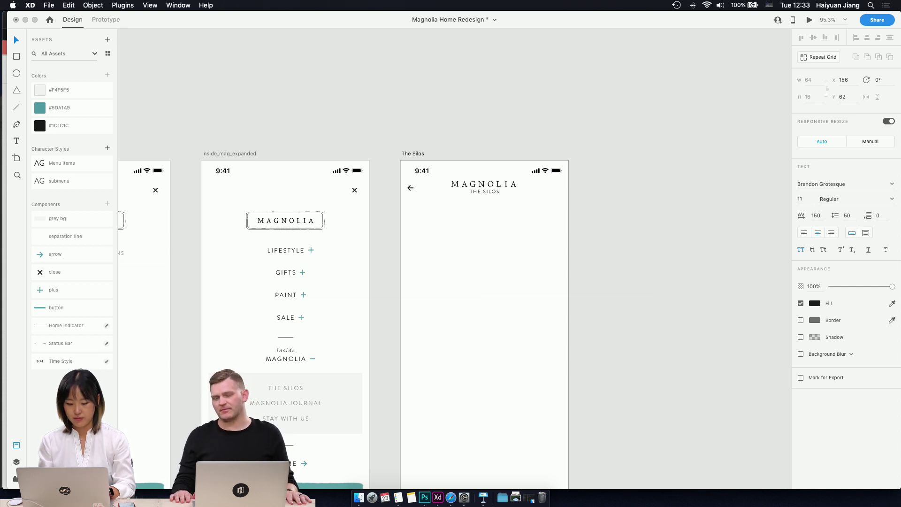
key(Escape)
click(514, 235)
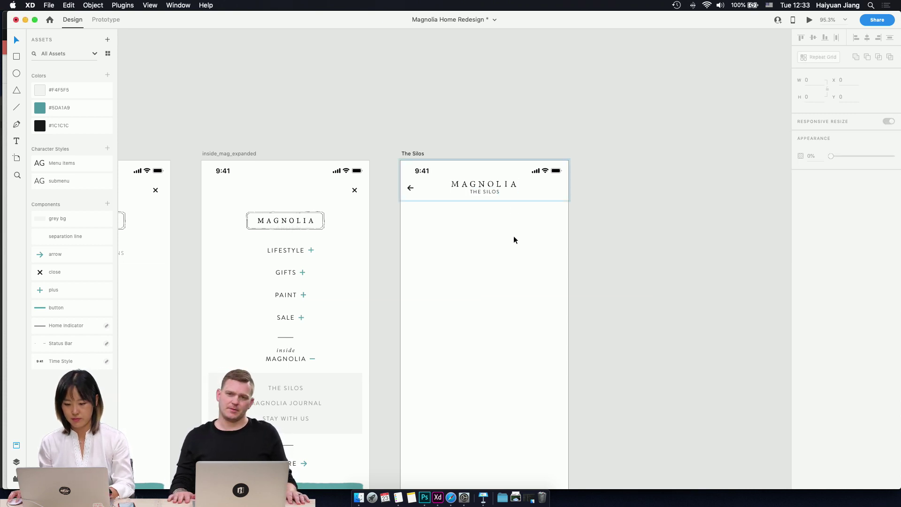
double_click(486, 191)
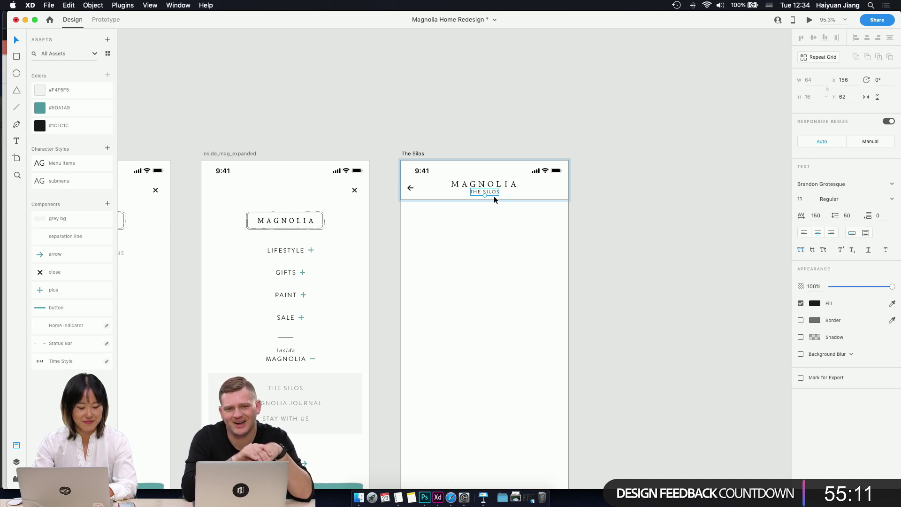
click(498, 228)
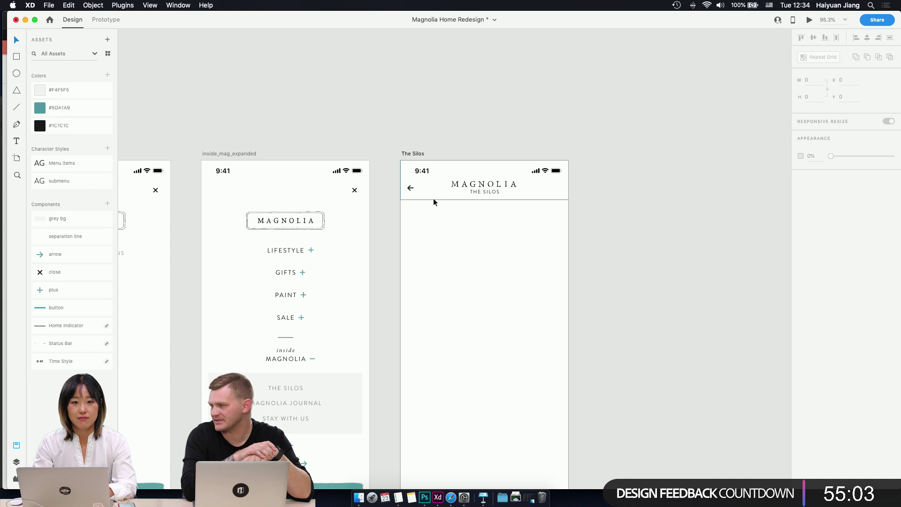
scroll(457, 240, down, 3)
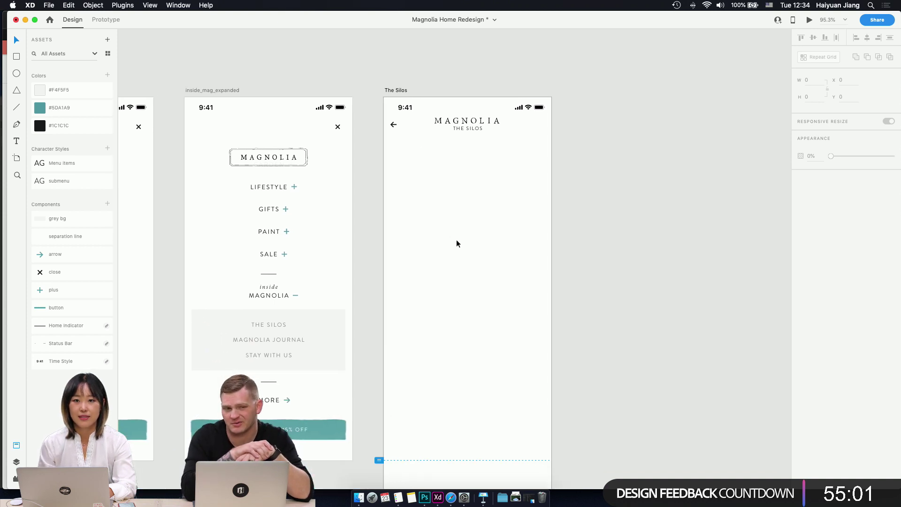
scroll(457, 244, down, 2)
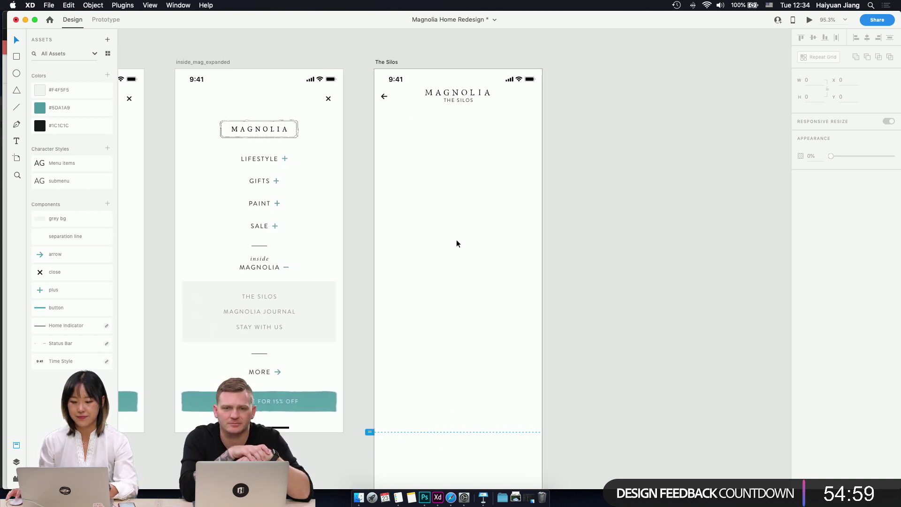
click(486, 105)
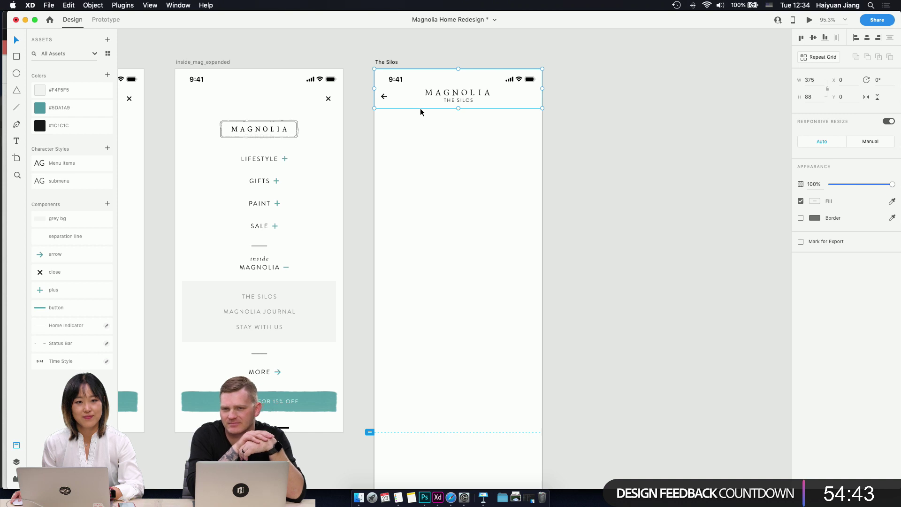
- Switch to Safari and review the header and hero section of the Magnolia Market at the Silos page
click(451, 497)
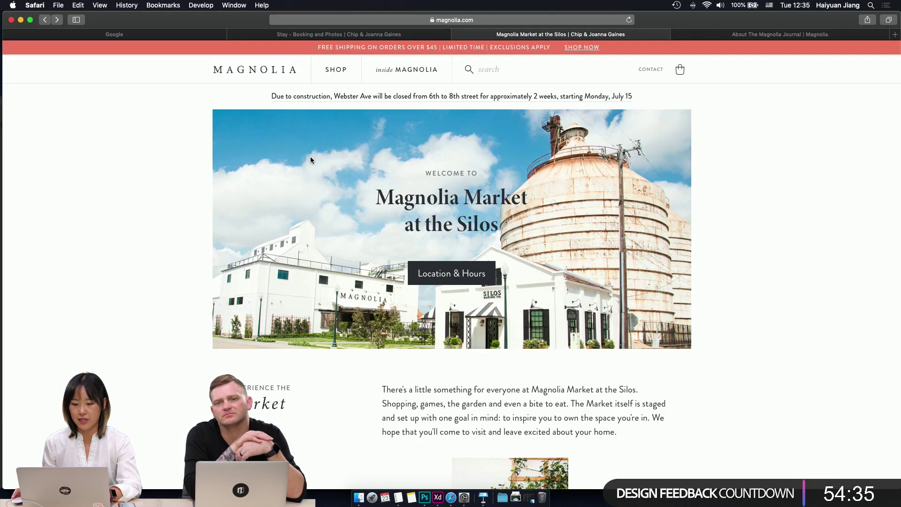
mouse_move(899, 172)
mouse_down()
mouse_move(325, 174)
mouse_move(408, 162)
mouse_move(350, 162)
mouse_move(899, 155)
mouse_up()
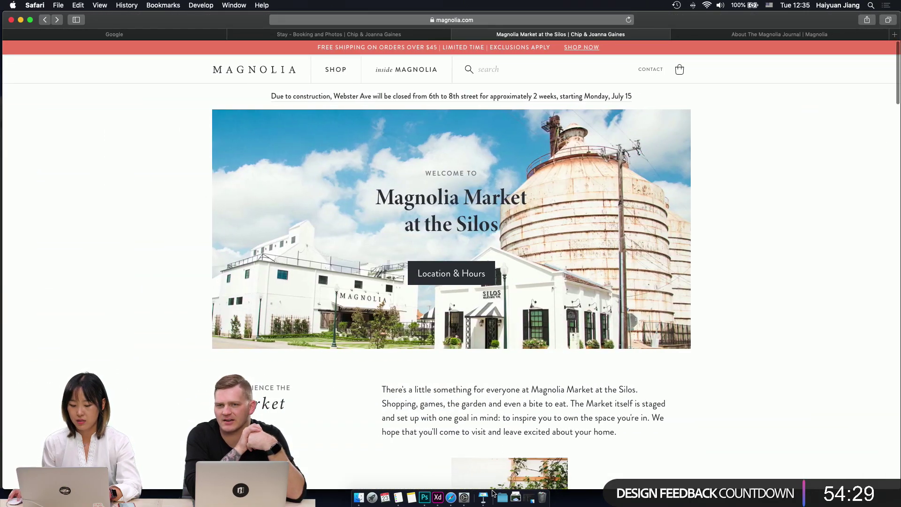
click(438, 497)
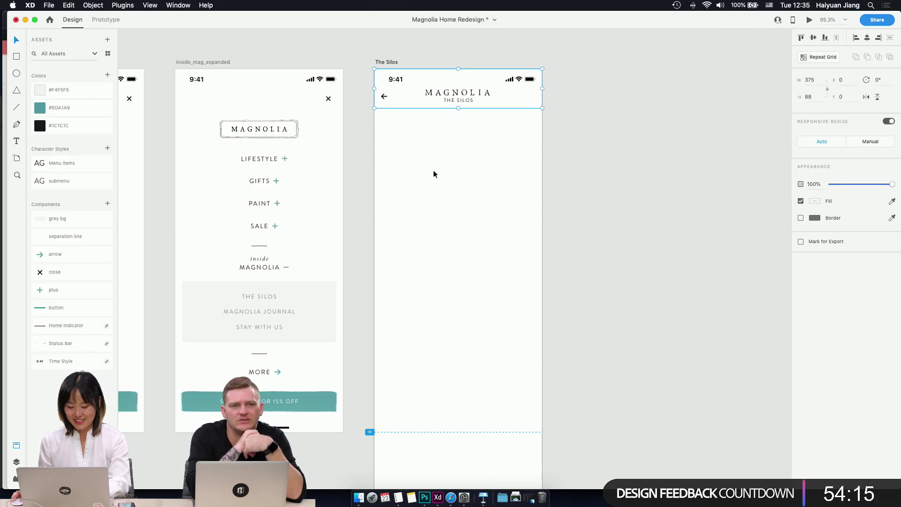
- Draw a horizontal divider line about 332 wide along the lower edge of The Silos header
key(l)
drag(384, 108, 533, 113)
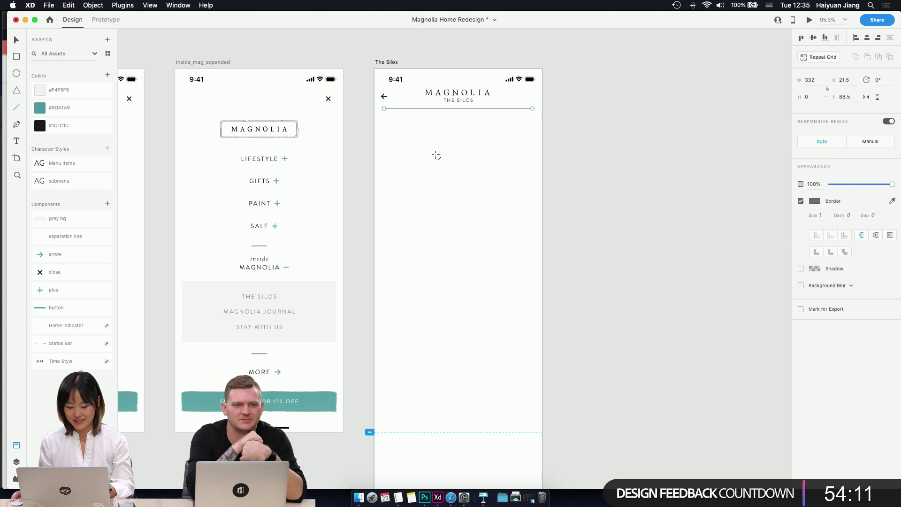
click(716, 174)
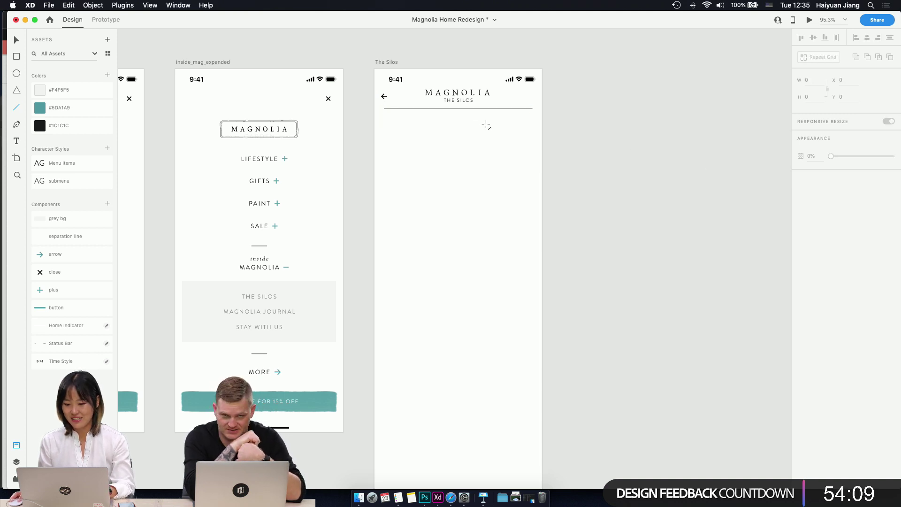
- Set the header divider line's width to 345 and centre it horizontally on The Silos artboard
click(479, 109)
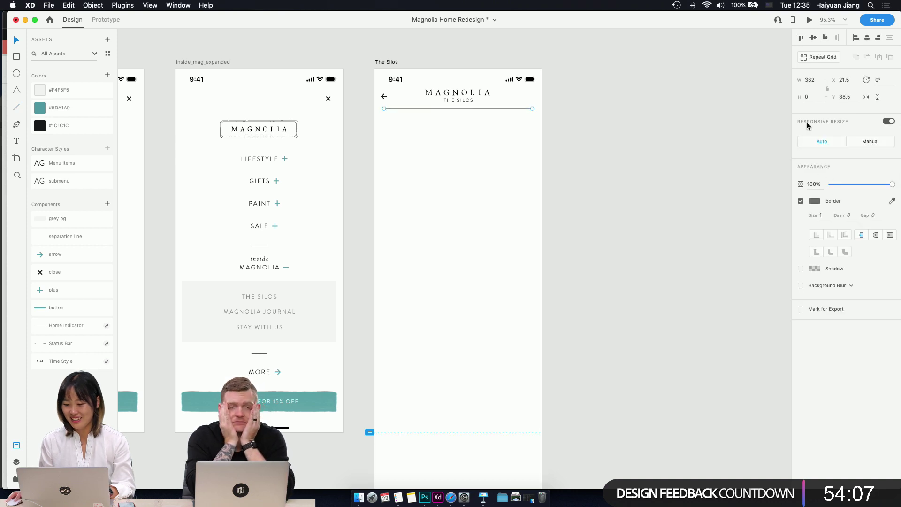
click(812, 79)
text(345)
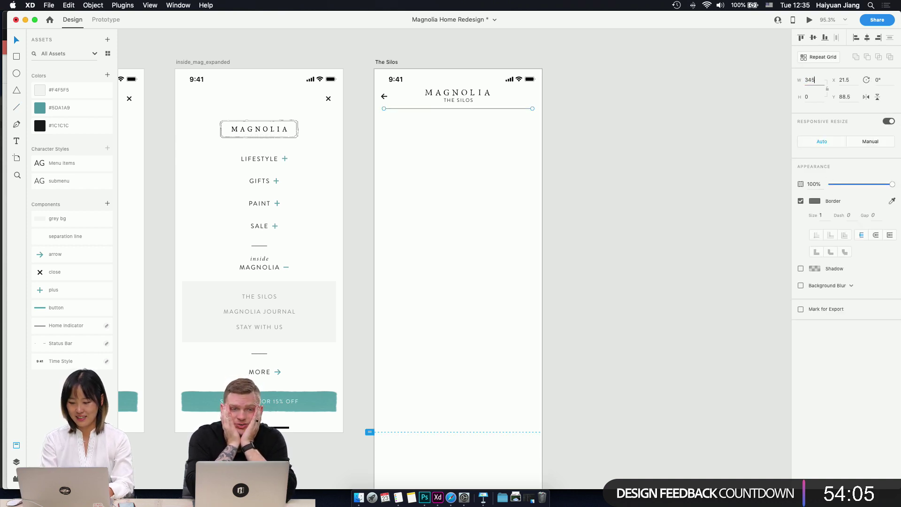
drag(477, 106, 474, 106)
key(super+z)
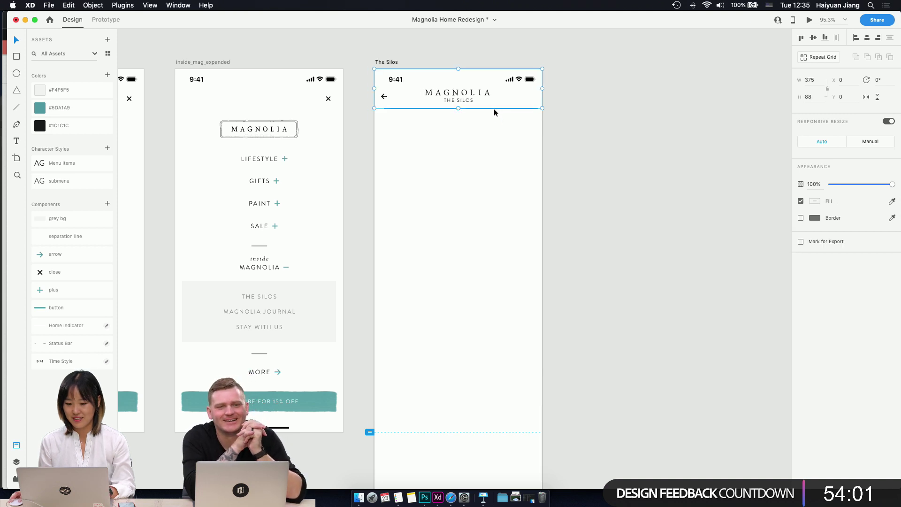
click(494, 109)
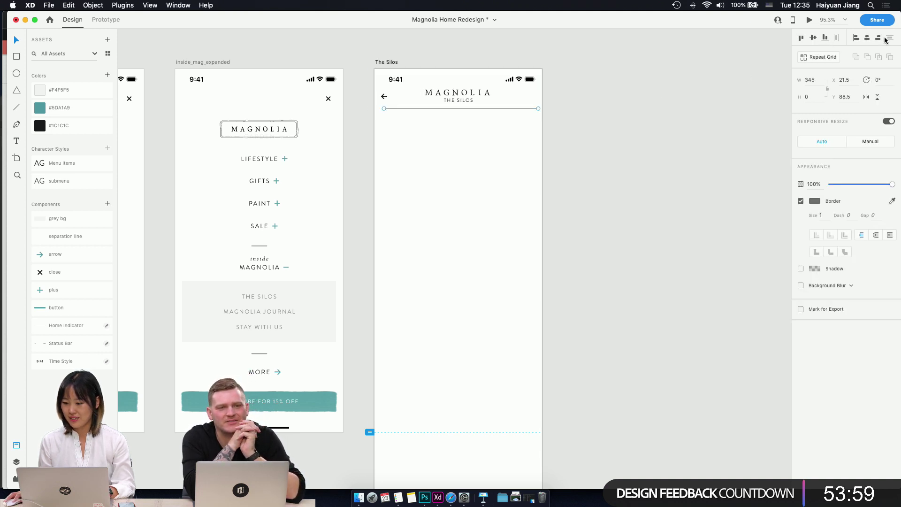
click(867, 37)
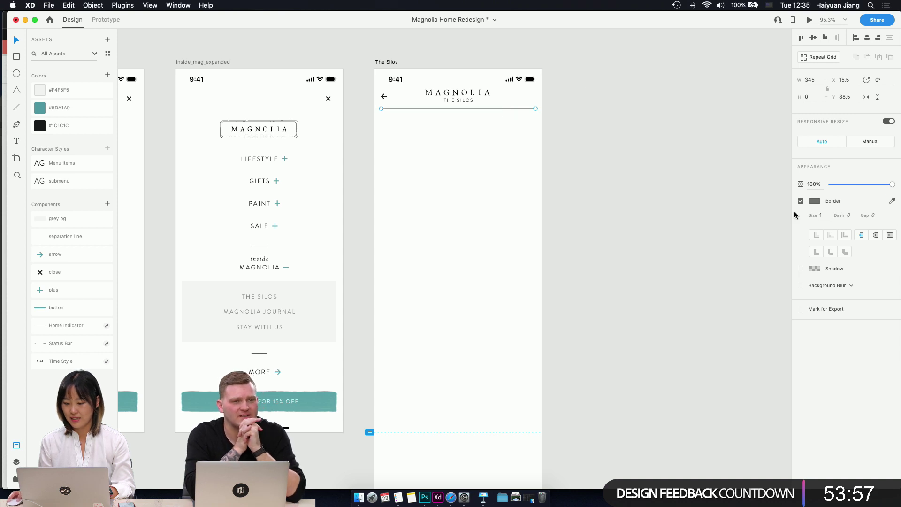
- Set the border colour of the divider line under The Silos header to #E8E8E8
click(814, 201)
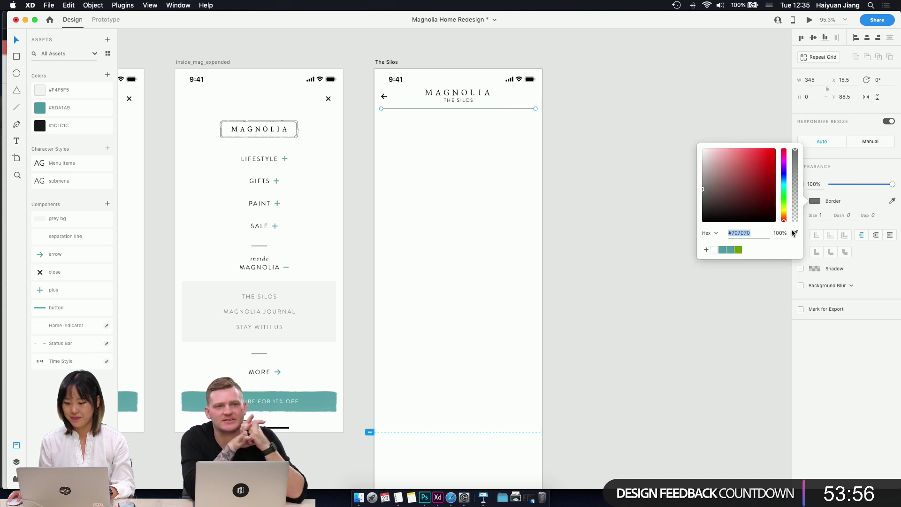
click(768, 237)
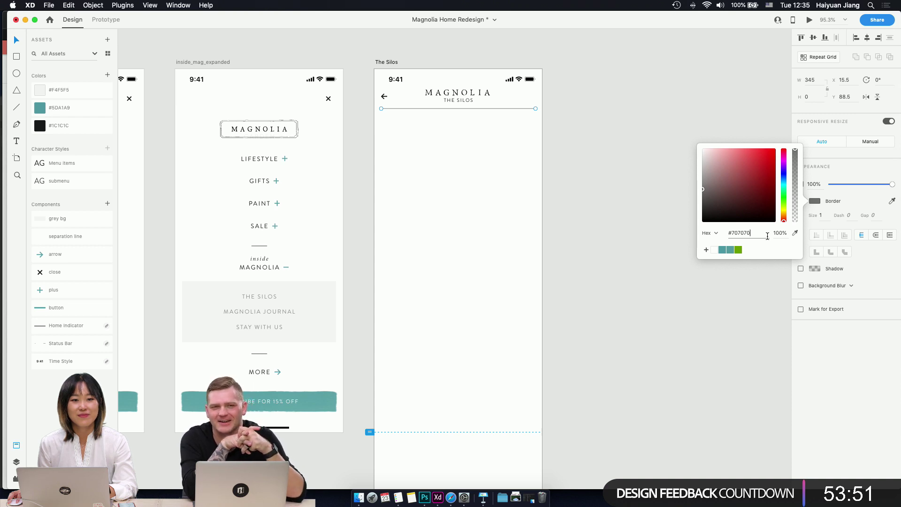
key(shift+Left)
key(shift+Left)
key(shift+Left)
key(shift+Left)
key(shift+Left)
key(shift+Left)
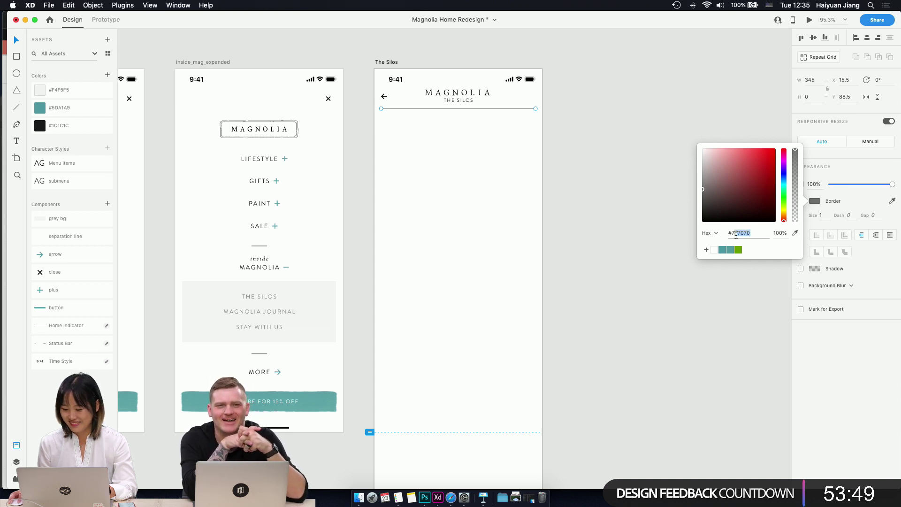
key(shift+Right)
drag(757, 235, 734, 234)
key(BackSpace)
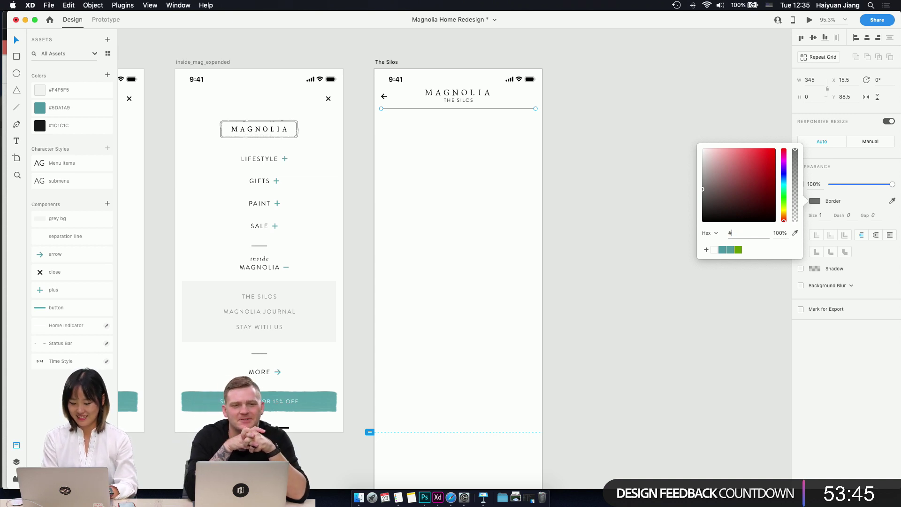
text(e8e8e8)
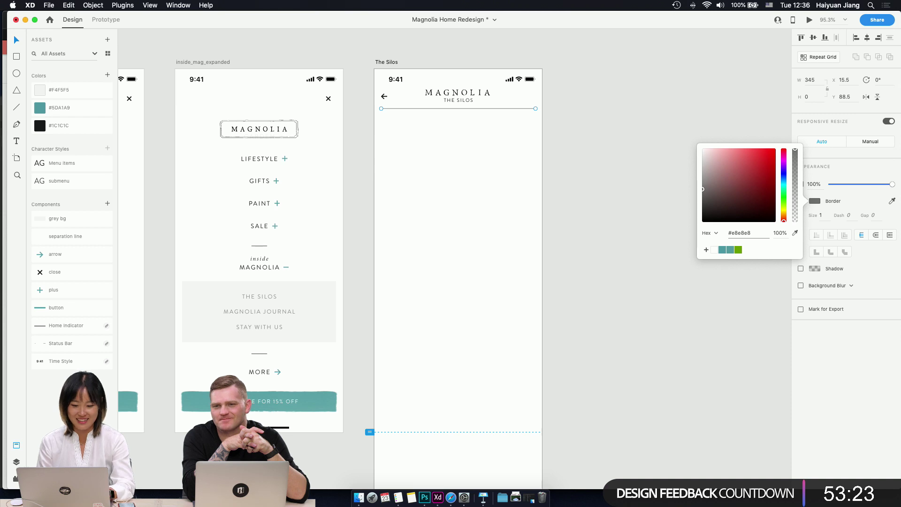
key(Return)
click(580, 193)
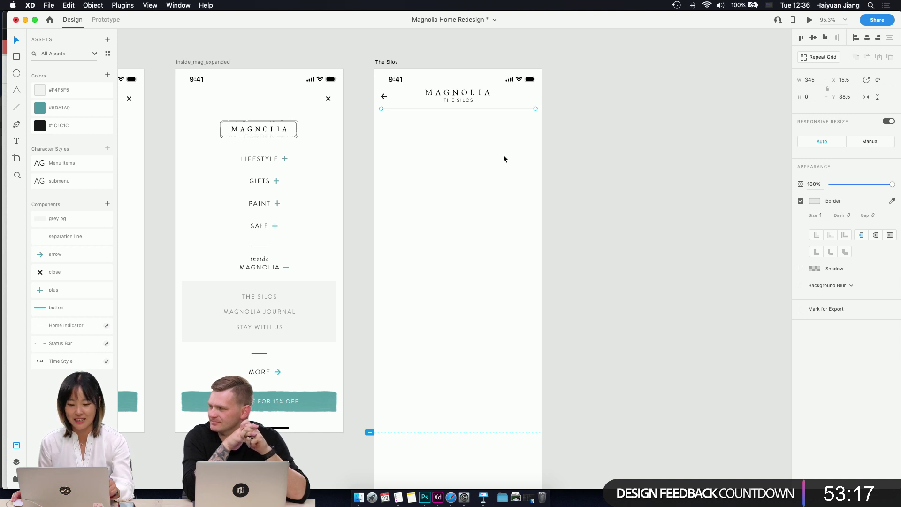
click(491, 154)
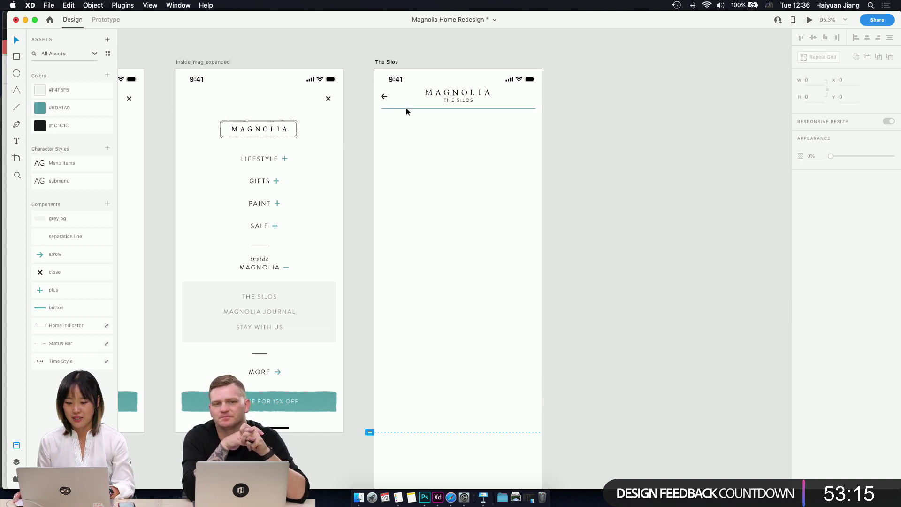
- Turn the header divider line into a component and rename it separation line
click(406, 107)
right_click(407, 108)
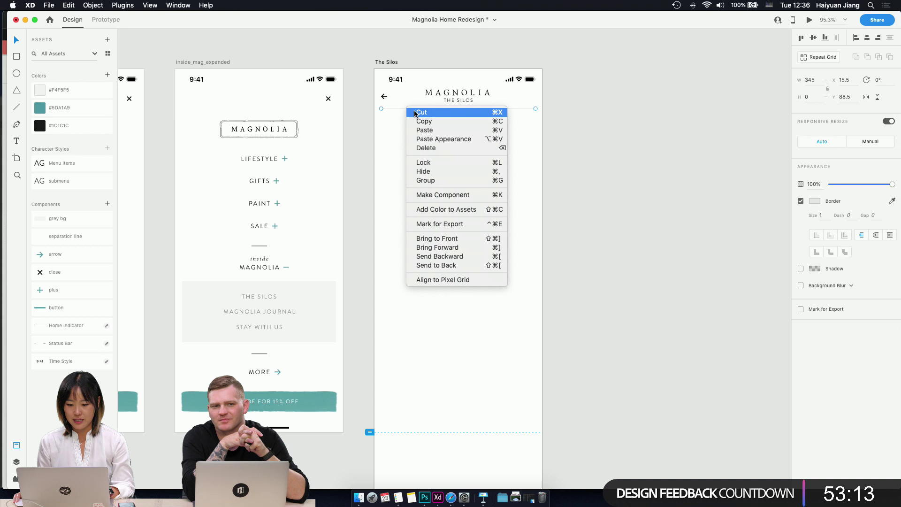
click(456, 196)
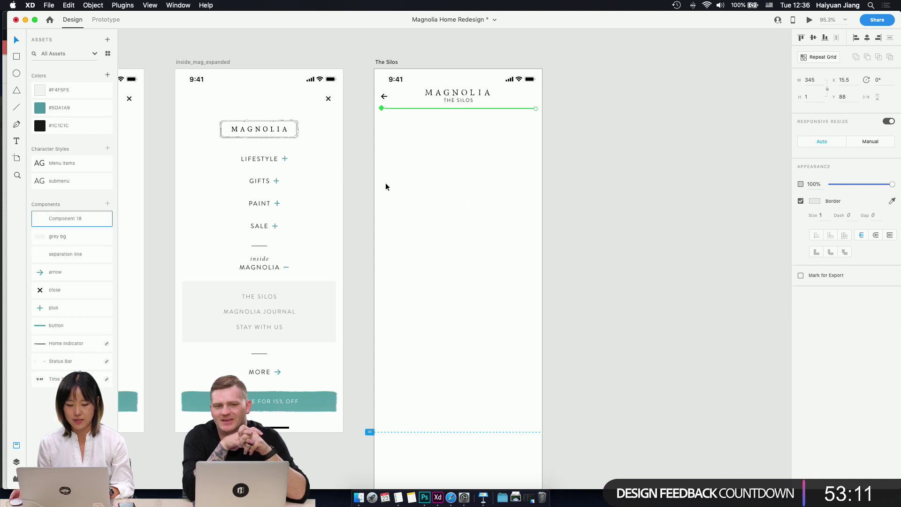
right_click(66, 217)
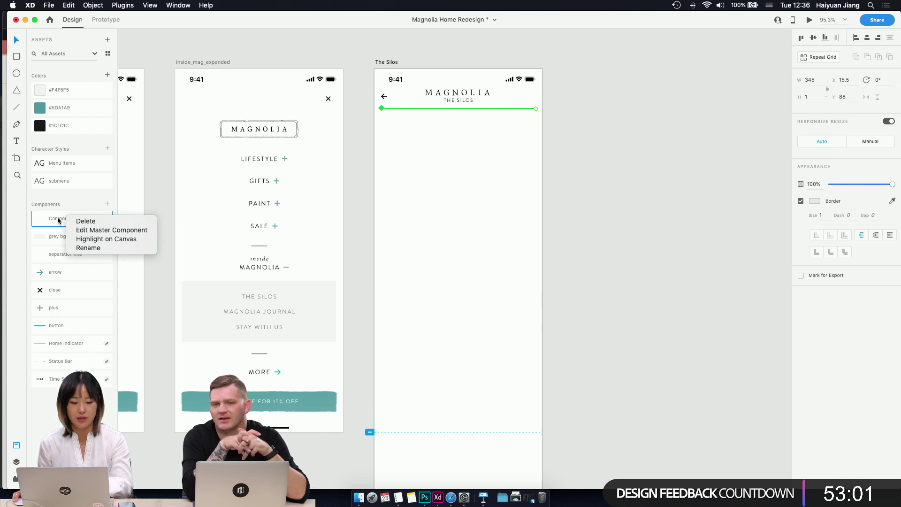
click(80, 247)
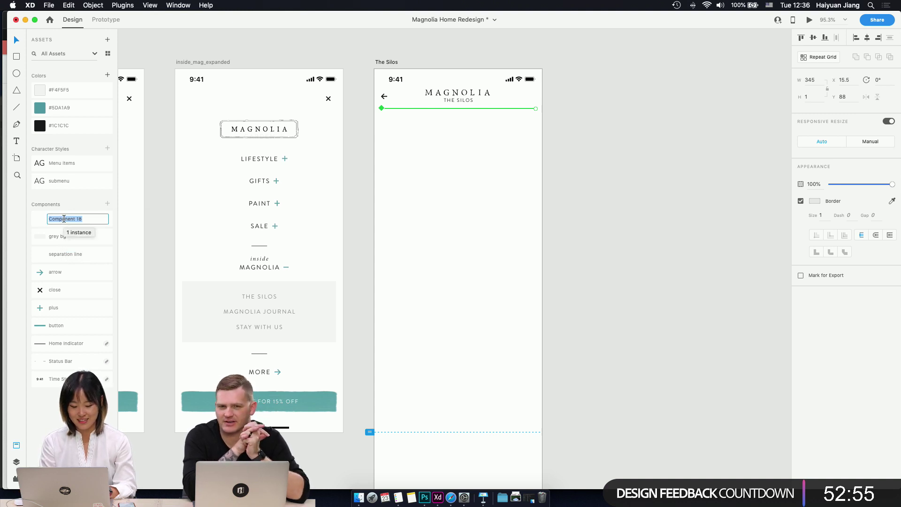
text(separat)
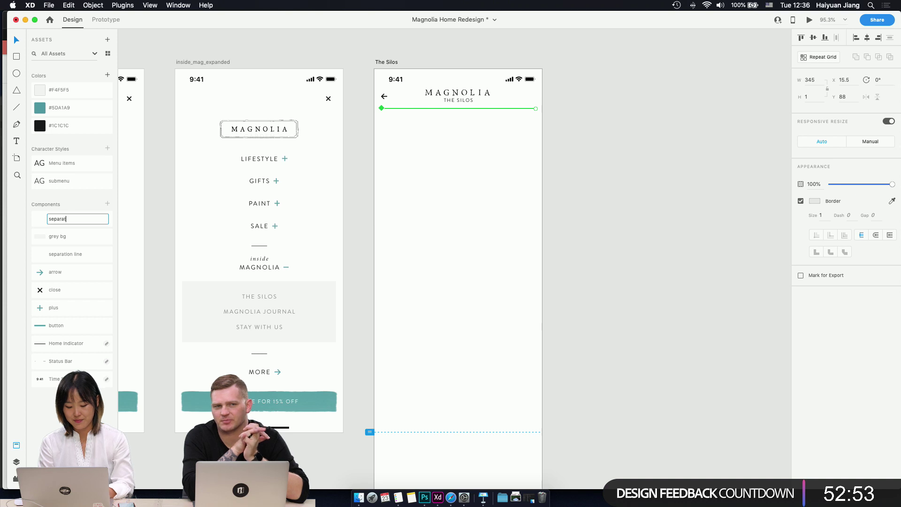
text(ion line)
key(Return)
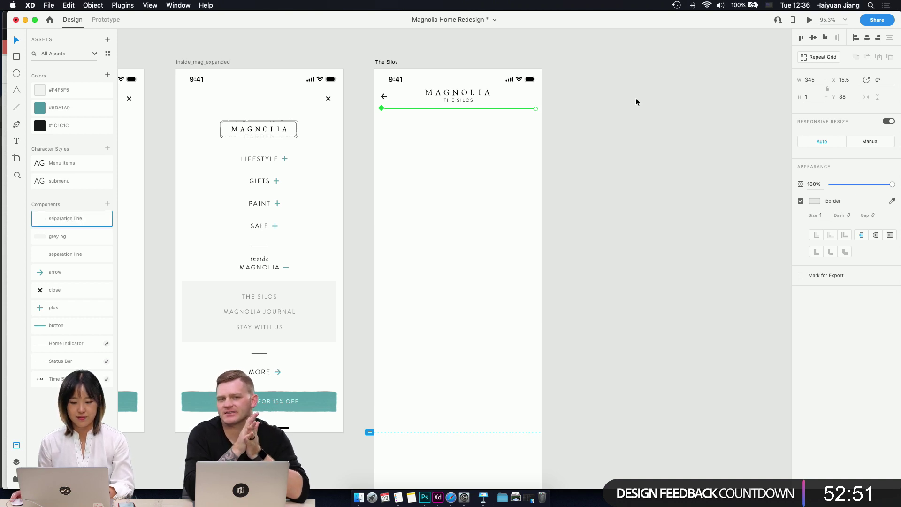
click(565, 165)
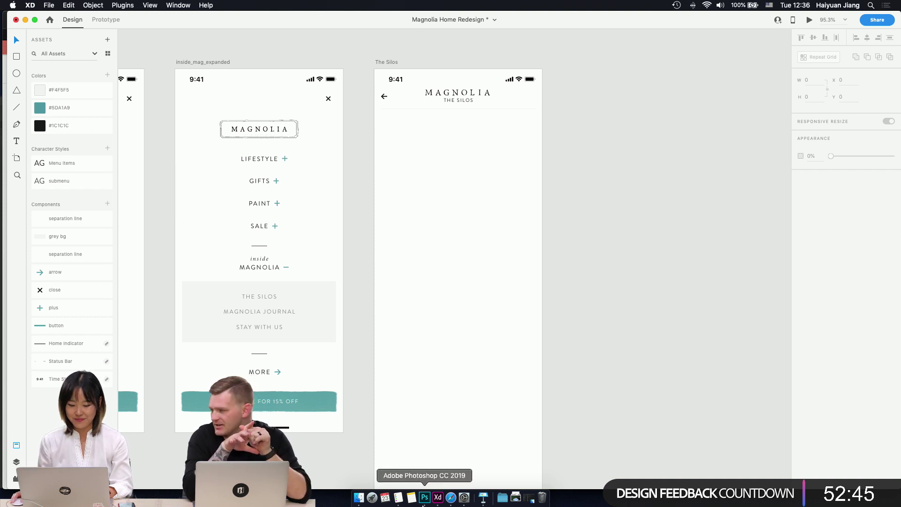
- Switch to Safari and copy the Webster Ave construction notice above the Magnolia Market hero image
click(451, 498)
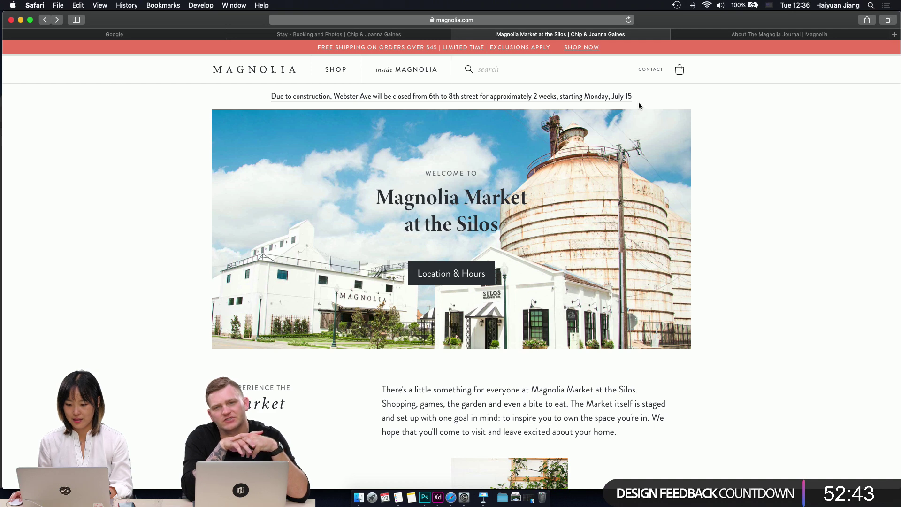
drag(638, 96, 263, 98)
key(super+c)
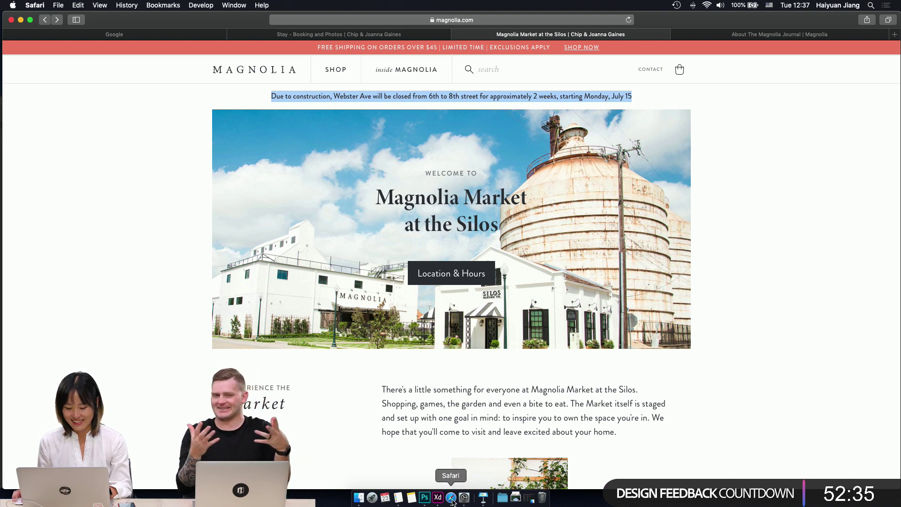
- Switch back to Adobe XD and paste the construction notice just below The Silos header divider, at about X 16, Y 101
click(439, 497)
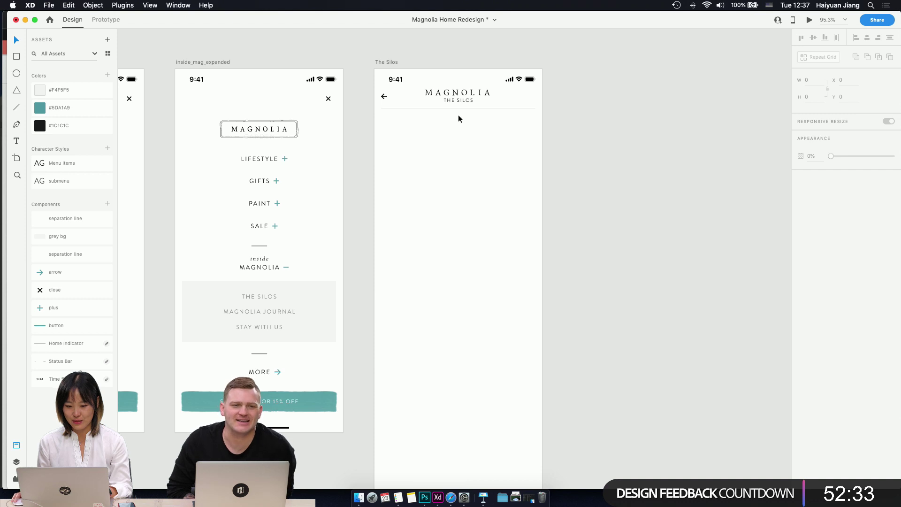
click(430, 108)
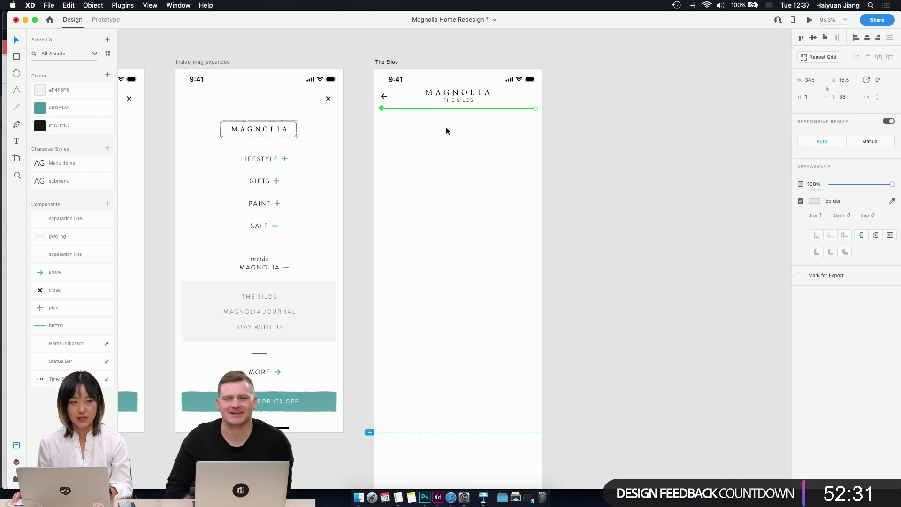
key(super+v)
drag(431, 229, 422, 131)
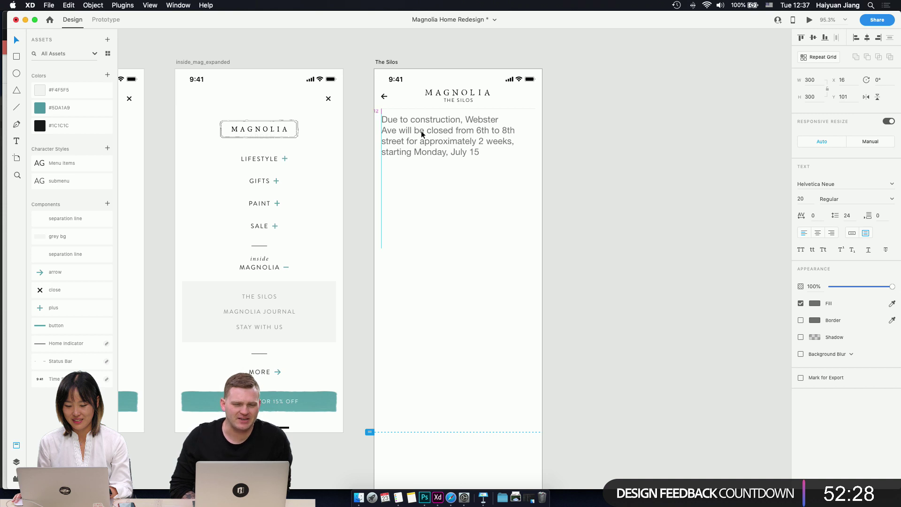
- Resize the construction notice's text box to 345 wide and about 95 high, and set its font to Brandon Grotesque
click(810, 80)
text(345)
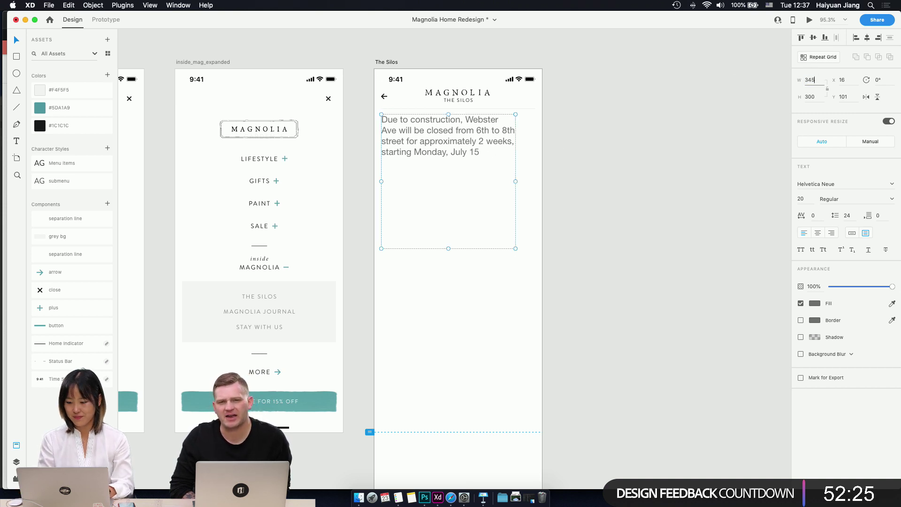
key(Return)
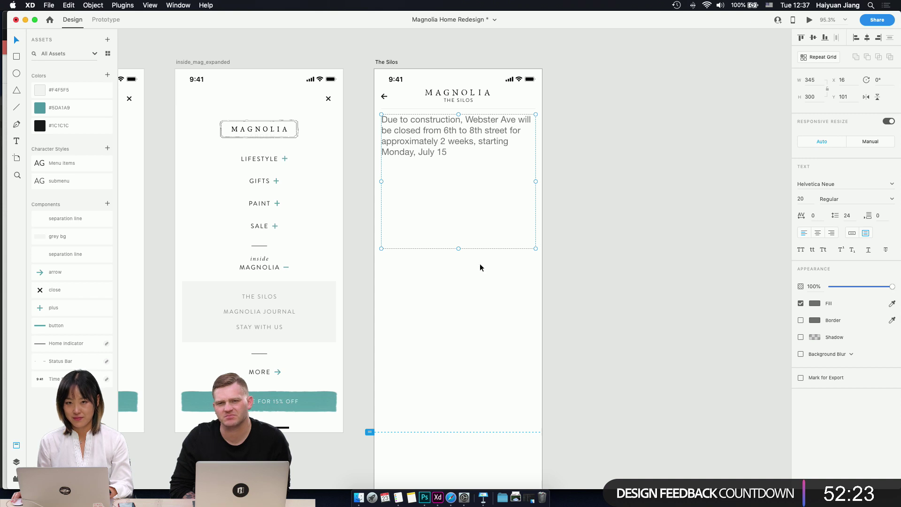
drag(459, 248, 459, 156)
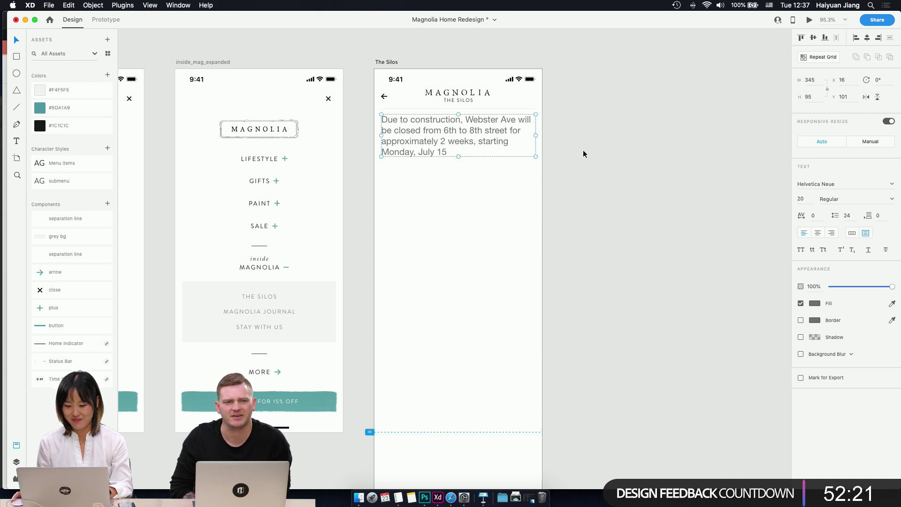
text(Brandon Grotesque)
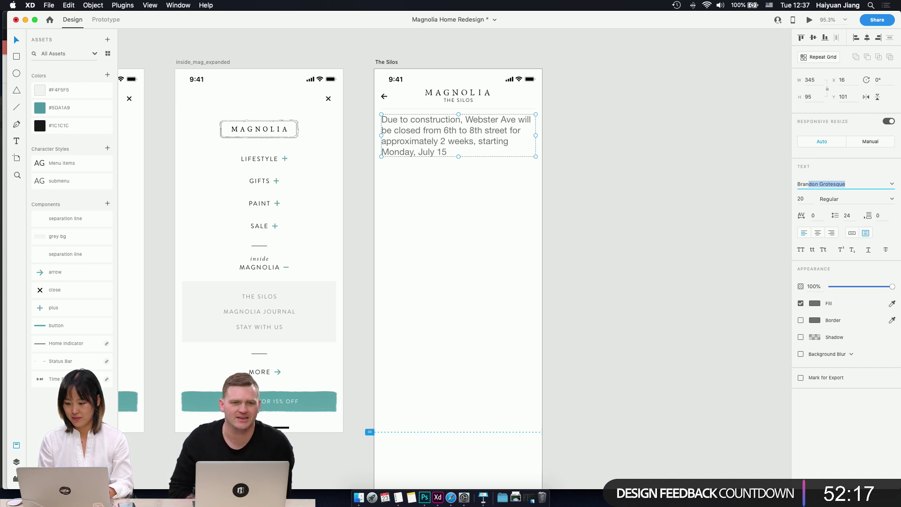
key(Return)
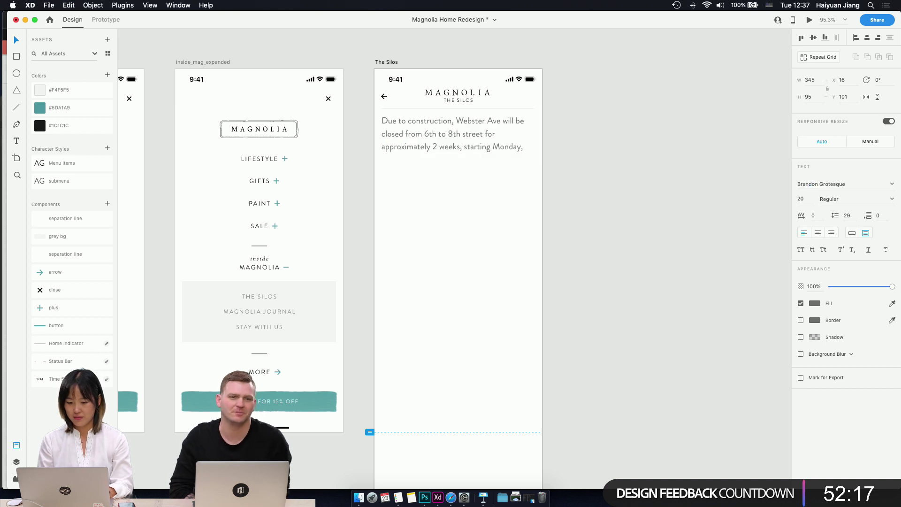
- Check the construction notice's wording and styling on the Magnolia page in Safari, and return to Adobe XD
click(452, 497)
click(256, 94)
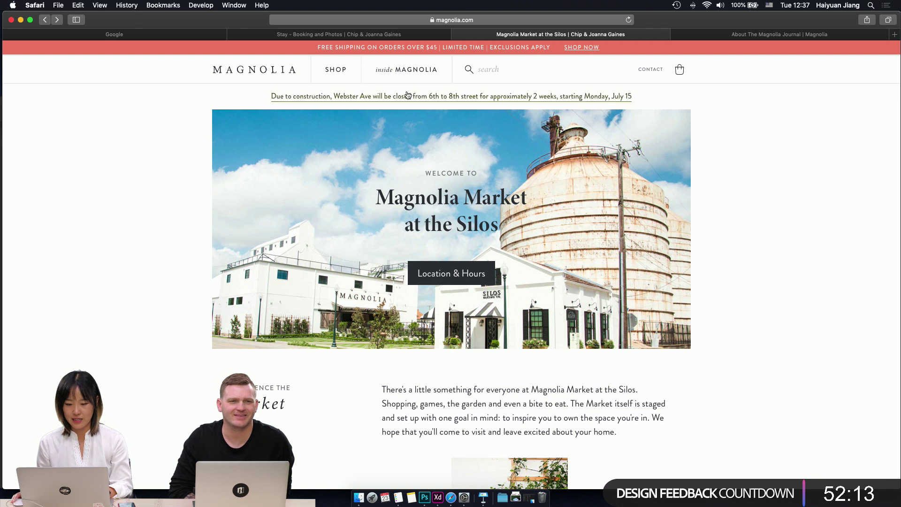
drag(651, 92, 268, 94)
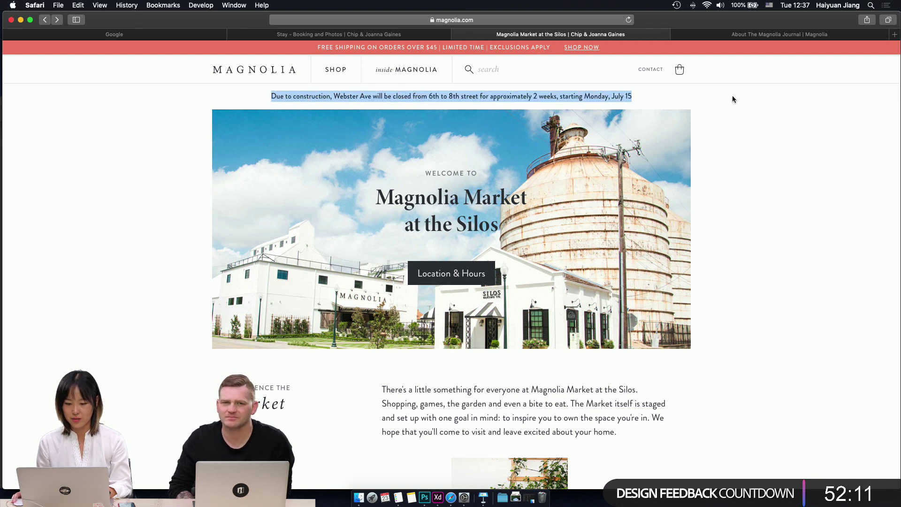
click(747, 108)
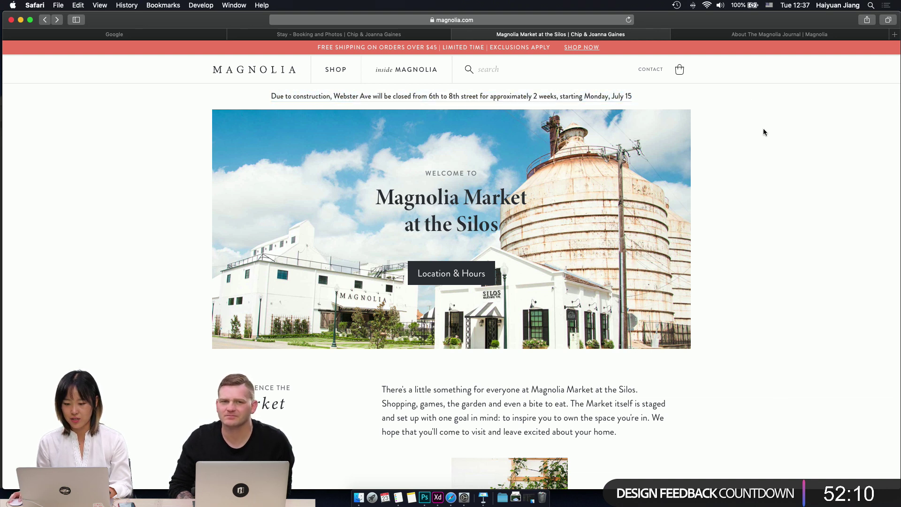
click(439, 497)
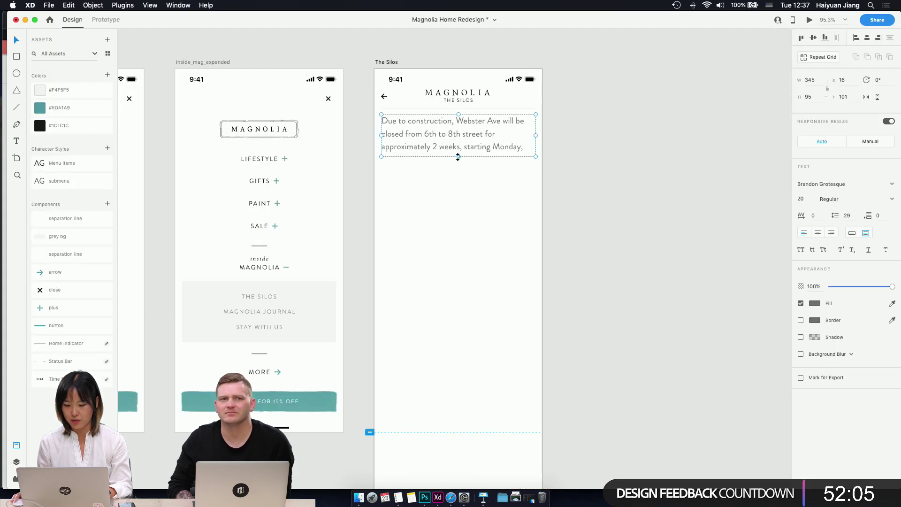
- Extend the construction notice's text box to about 119 high and set its font size to 14 and line spacing to 18
mouse_move(458, 157)
mouse_down()
mouse_move(459, 183)
mouse_move(459, 168)
mouse_up()
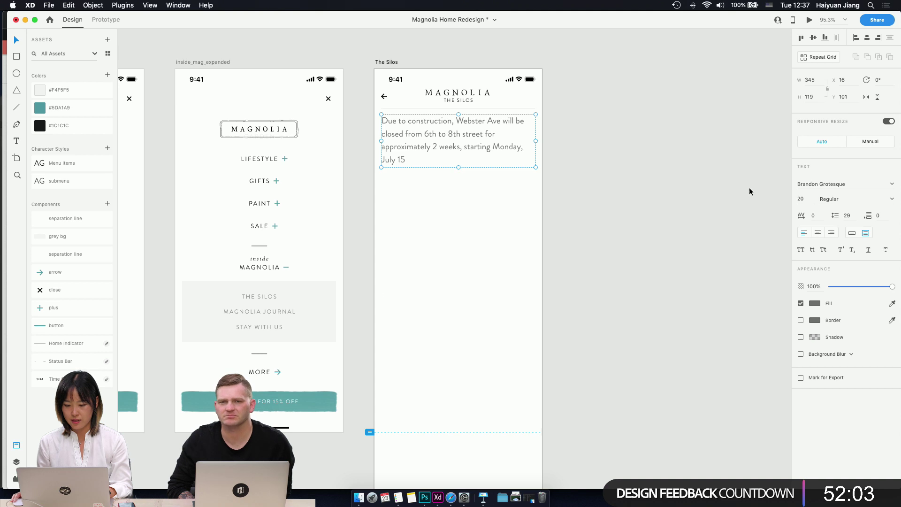
click(804, 199)
text(14)
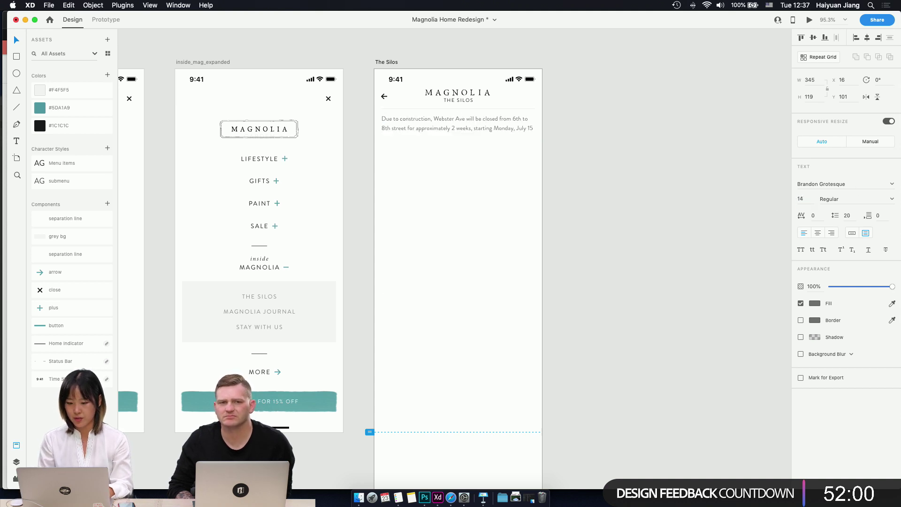
key(Return)
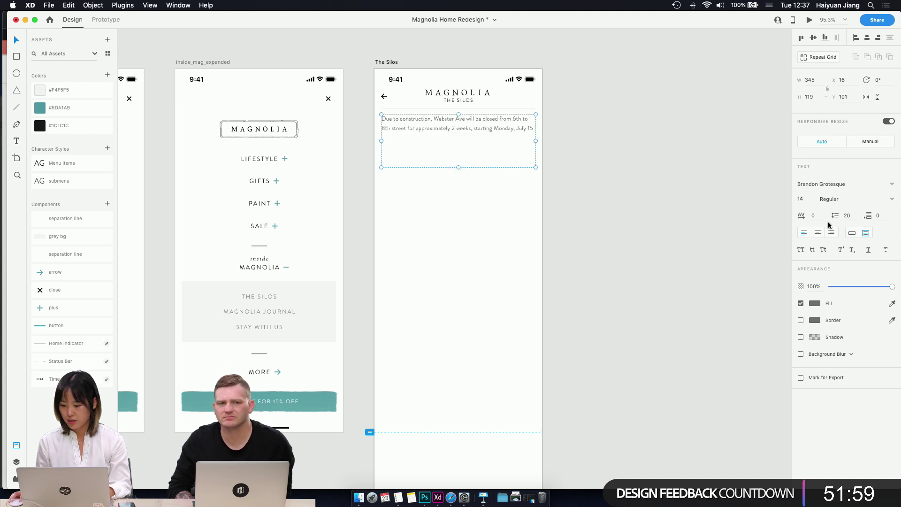
click(848, 216)
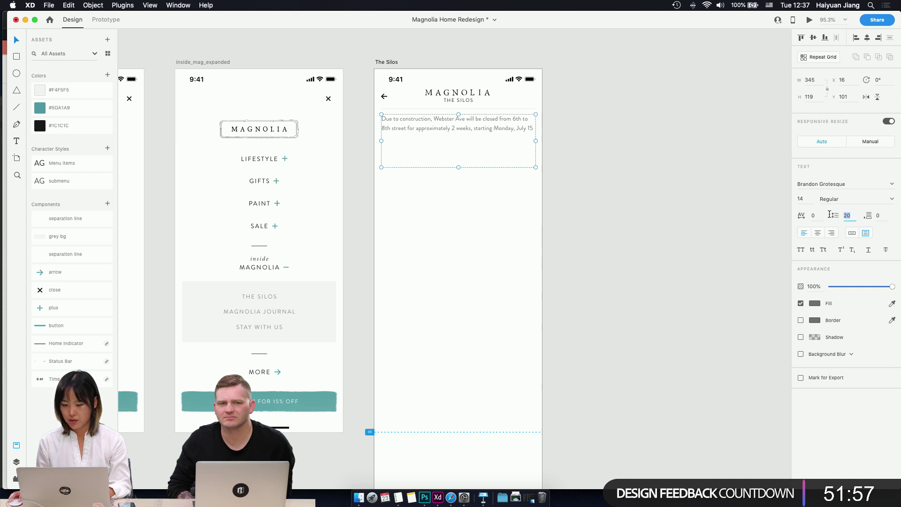
text(18)
key(Return)
key(Escape)
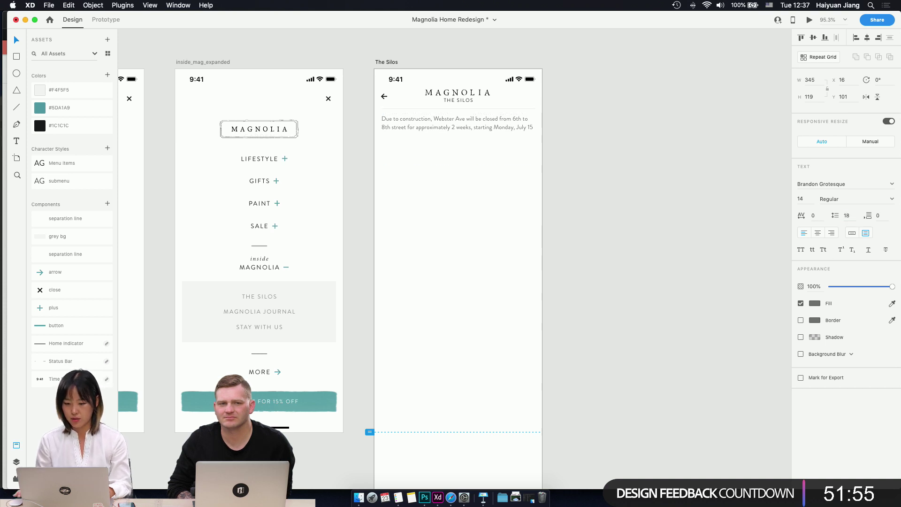
click(475, 140)
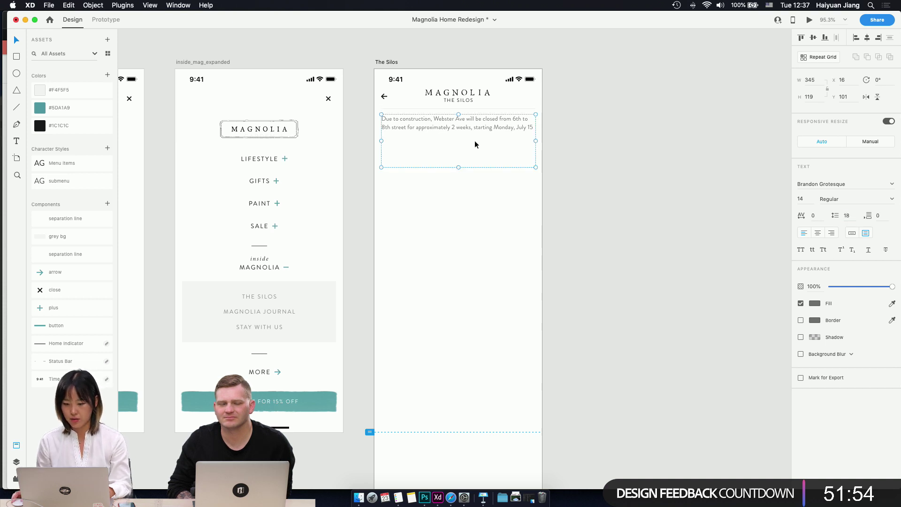
- Centre-align the construction notice's text and shrink its text box to about 41 high
click(817, 232)
drag(459, 167, 459, 134)
click(80, 108)
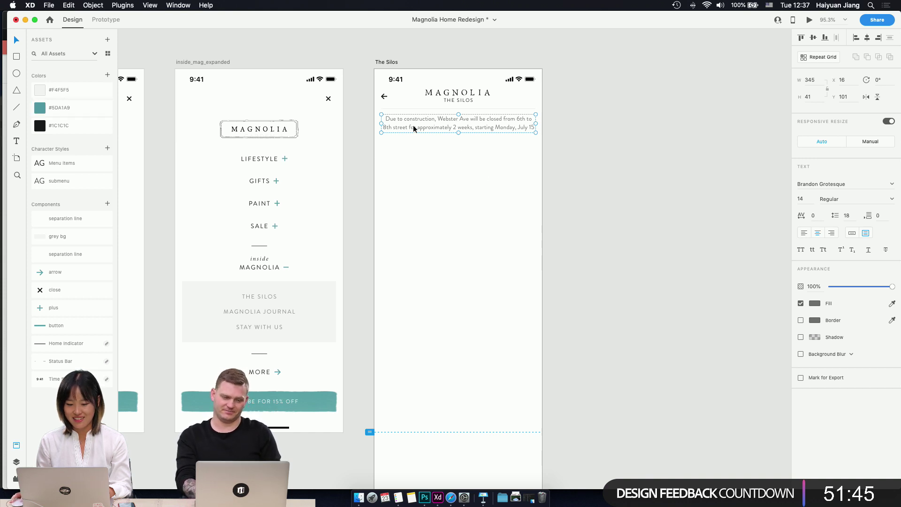
- Recolour the construction notice text with the saved teal #5DA1A9
click(62, 104)
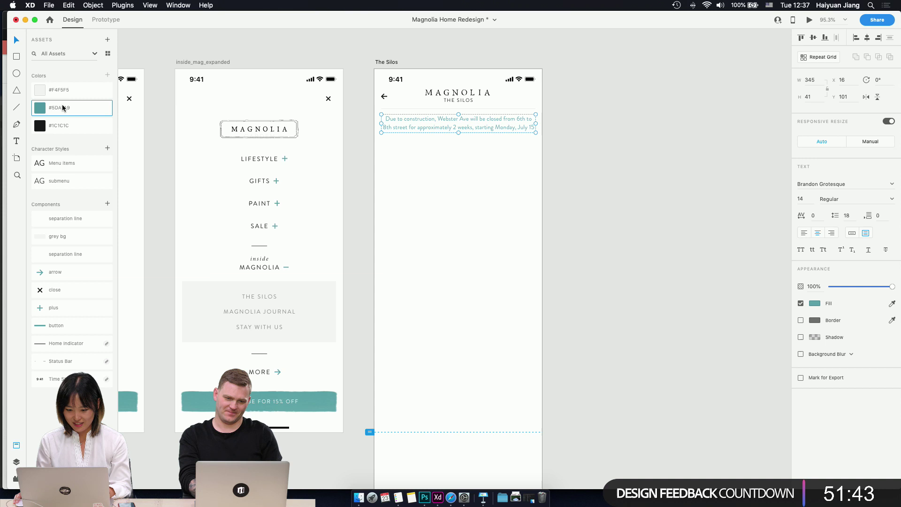
click(522, 163)
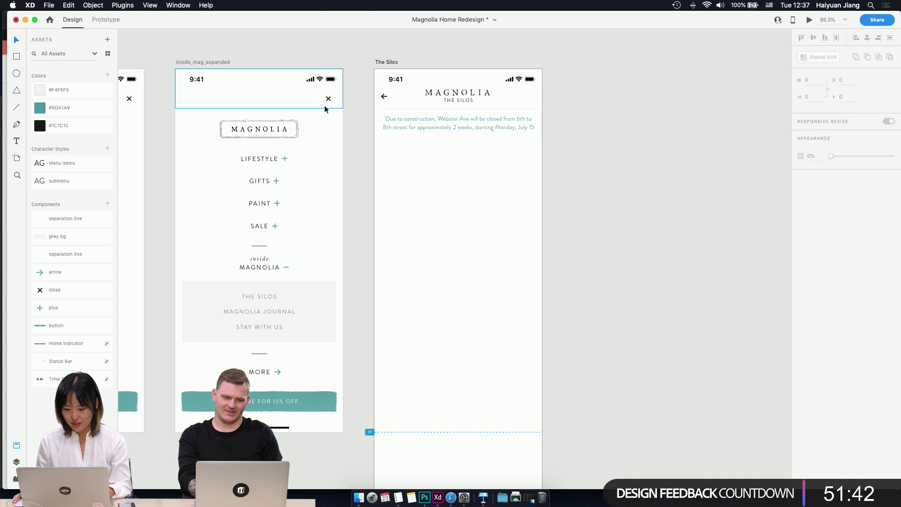
click(519, 123)
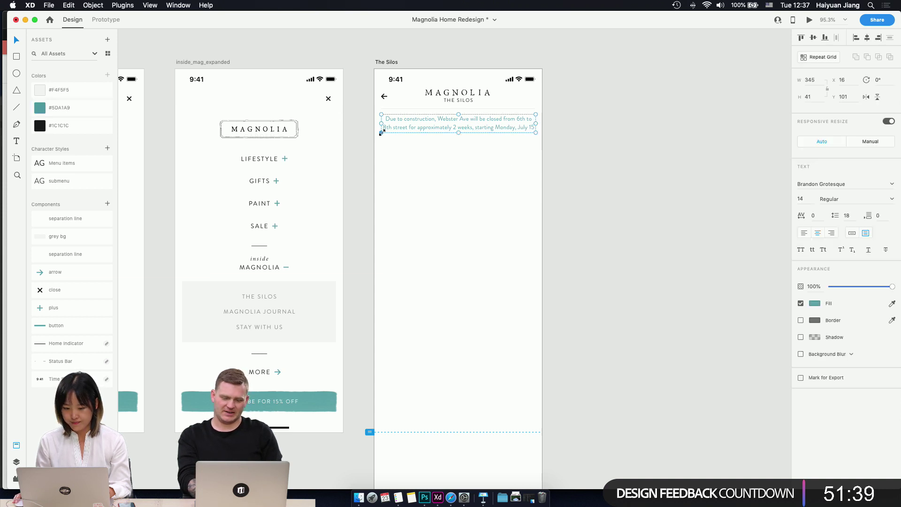
click(455, 187)
click(434, 123)
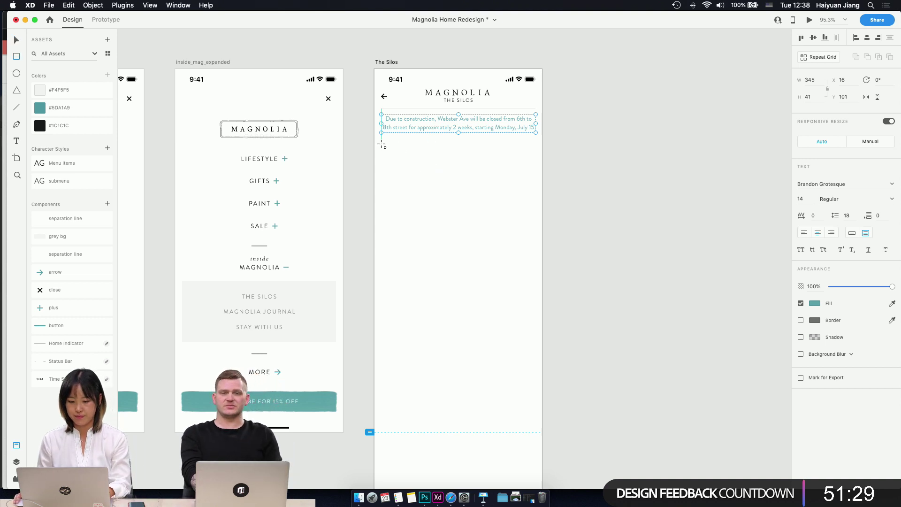
- Draw a 345 by 345 square below the construction notice, remove its border and fill it with the saved grey #F4F5F5
mouse_move(382, 146)
mouse_down()
mouse_move(531, 276)
mouse_move(536, 300)
mouse_up()
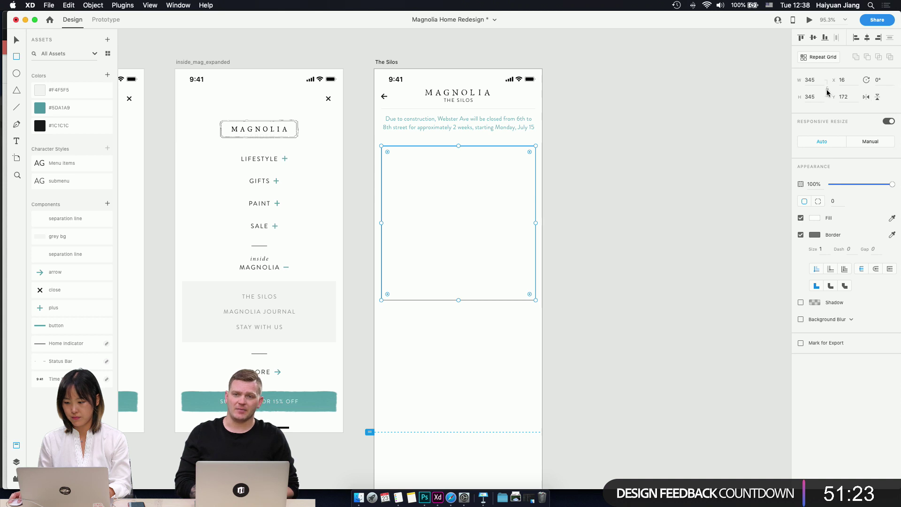
click(801, 235)
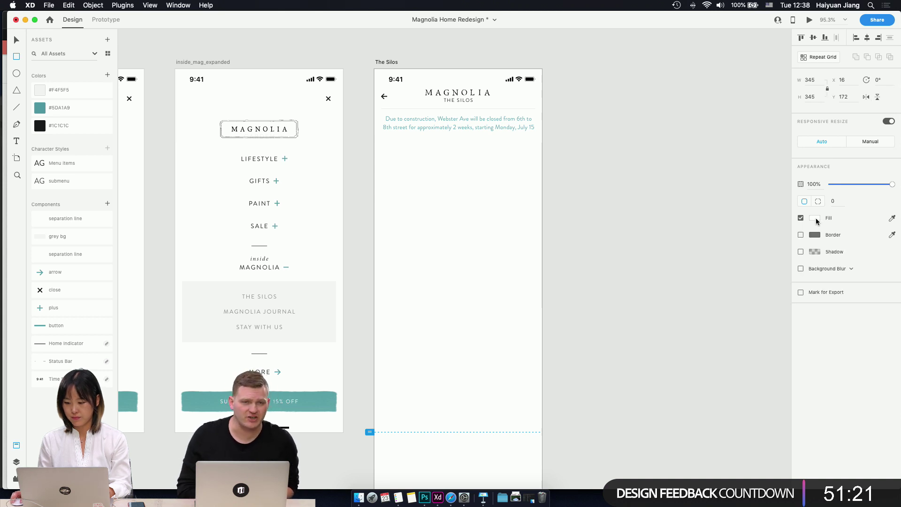
click(815, 218)
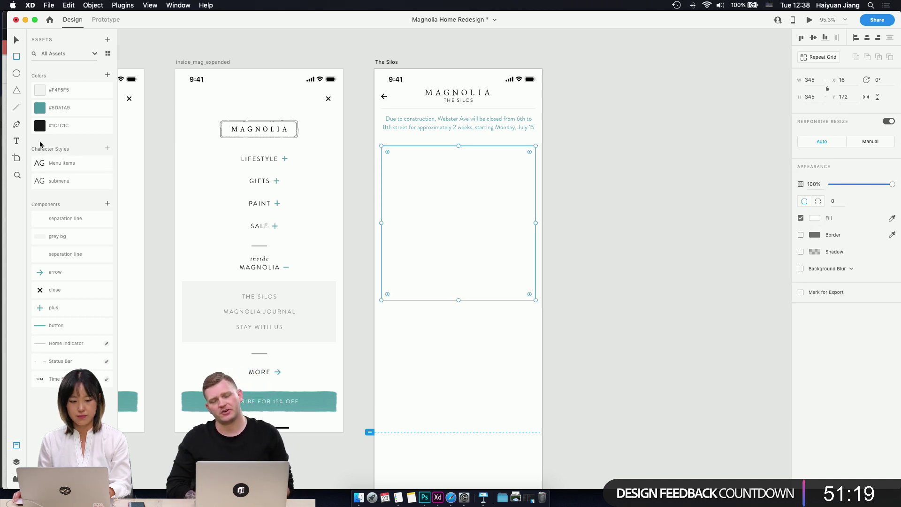
click(56, 90)
key(v)
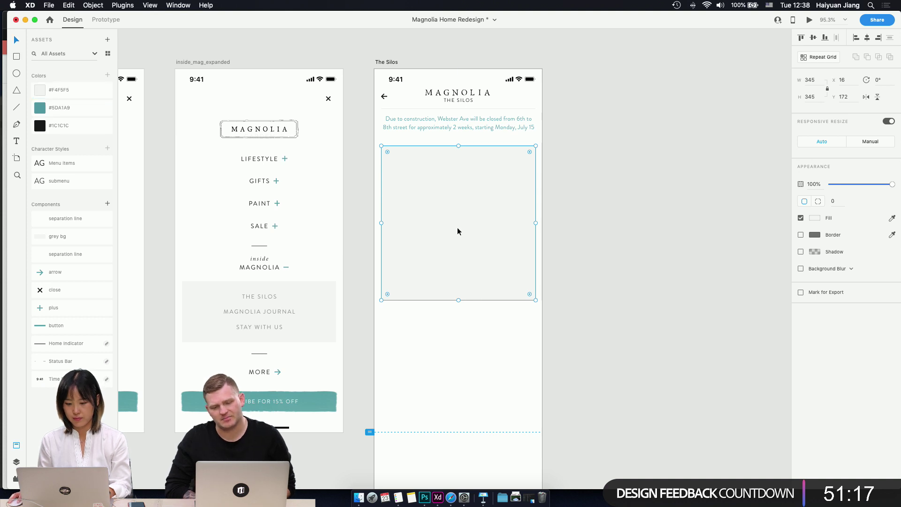
- Even out the spacing around the construction notice, with the grey square at Y 160, and save the document
drag(458, 228, 457, 222)
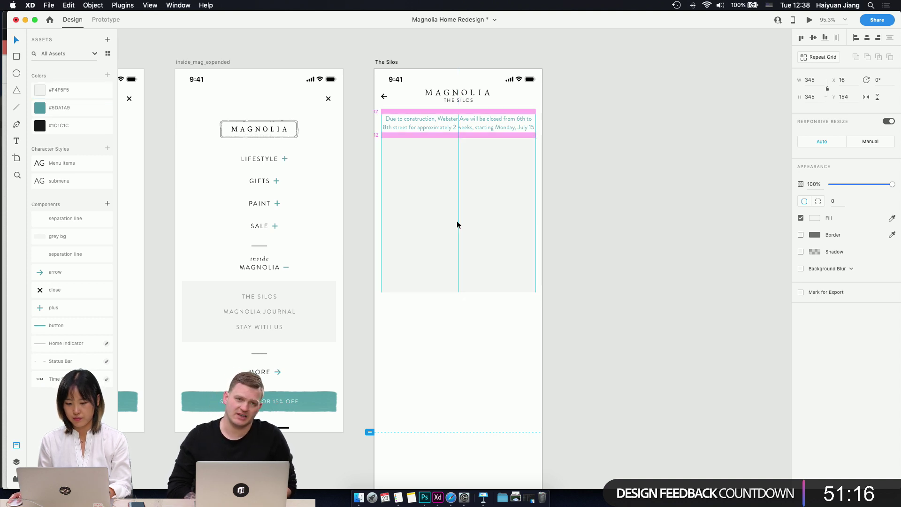
shift+click(444, 127)
key(alt)
drag(461, 110, 461, 128)
click(461, 129)
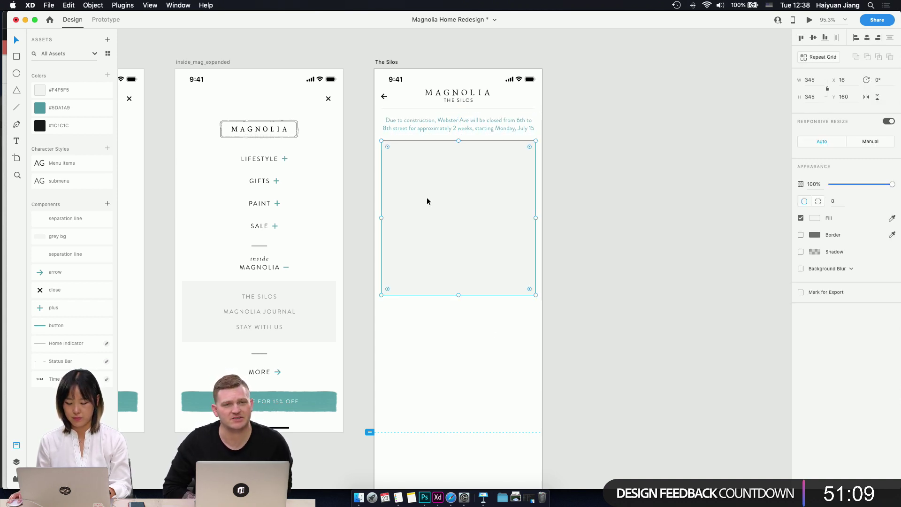
key(super+s)
click(476, 340)
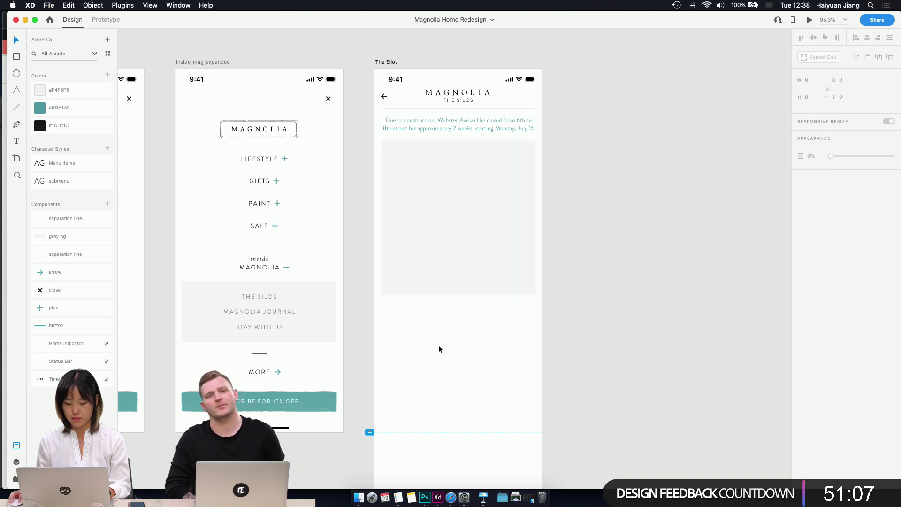
- Open the images folder inside Adobe Live on the Desktop in Finder and show its pictures as thumbnails
click(358, 498)
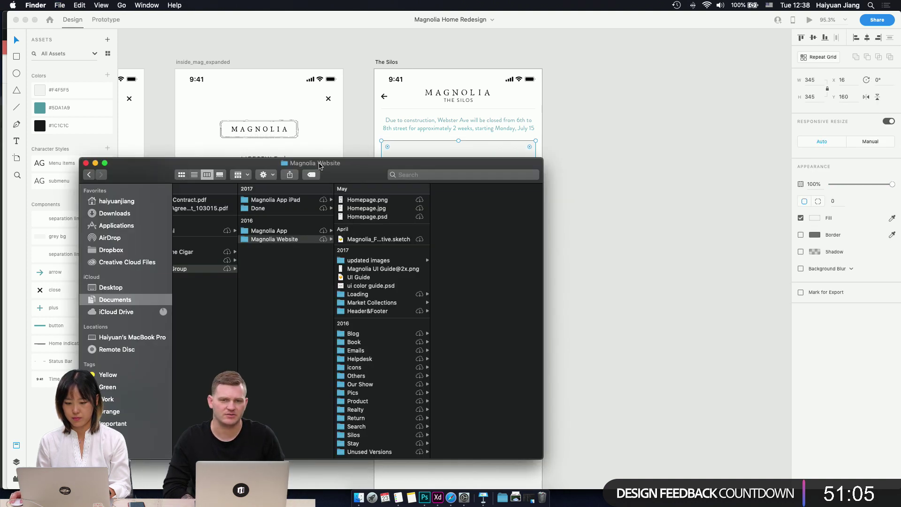
drag(348, 176, 350, 178)
drag(518, 185, 531, 186)
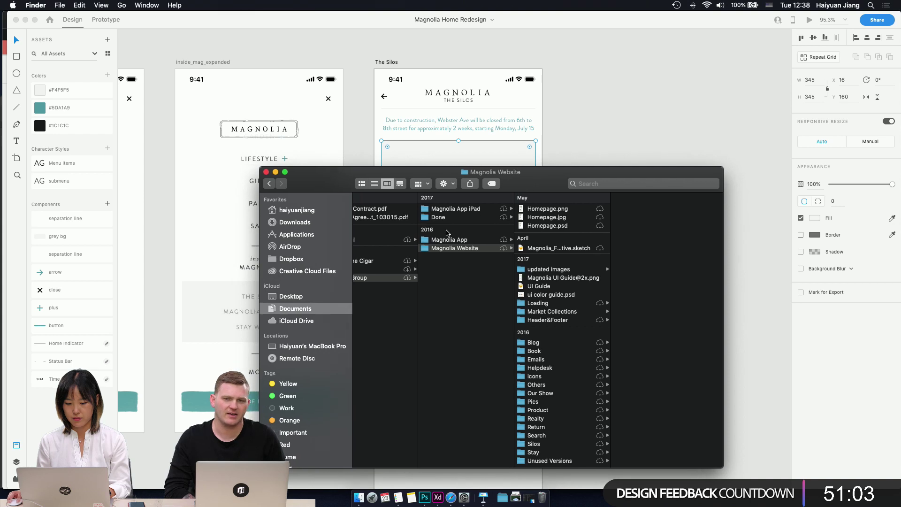
click(298, 297)
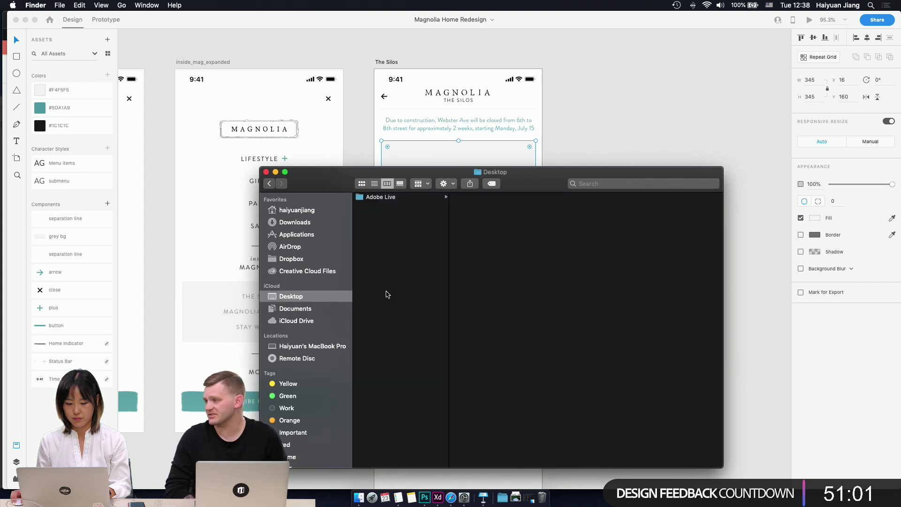
click(414, 200)
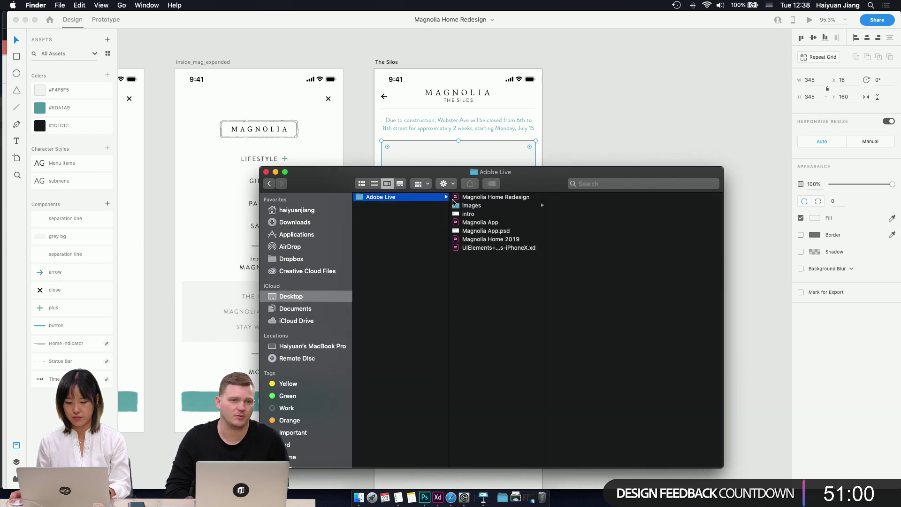
click(493, 206)
drag(544, 190, 324, 189)
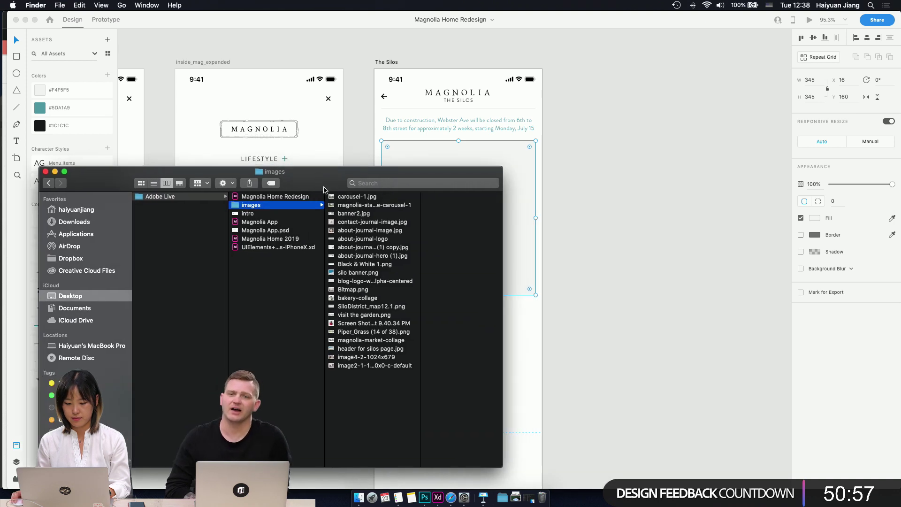
click(141, 183)
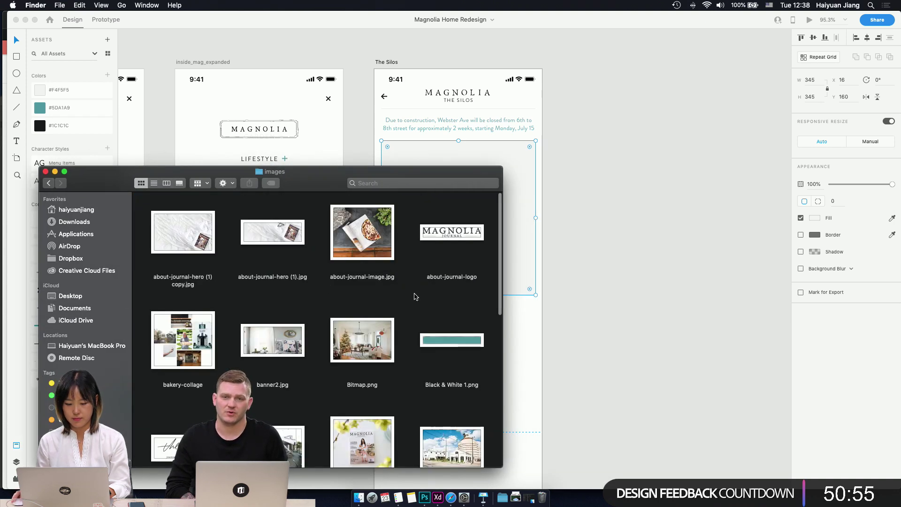
scroll(413, 296, down, 5)
scroll(414, 296, down, 7)
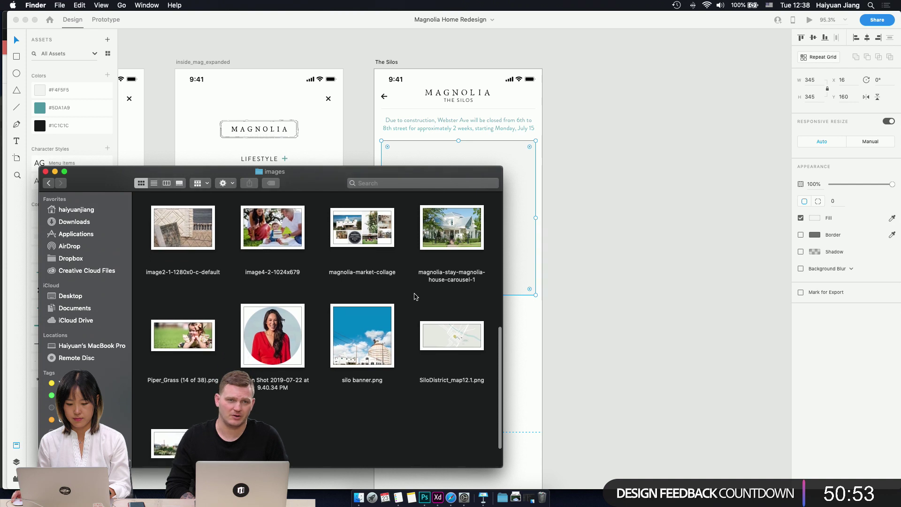
- Fill the grey square on The Silos screen with silo banner.png and return to Adobe XD
drag(399, 176, 476, 242)
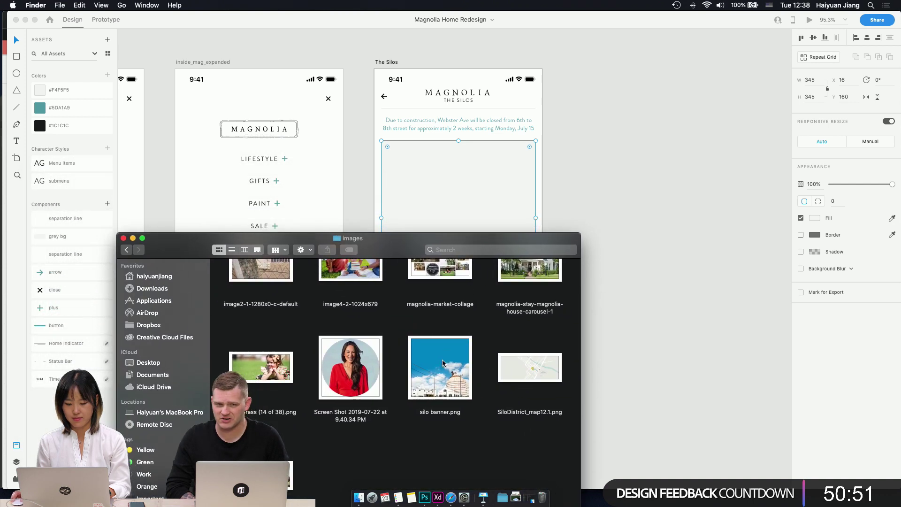
click(477, 381)
drag(431, 362, 430, 178)
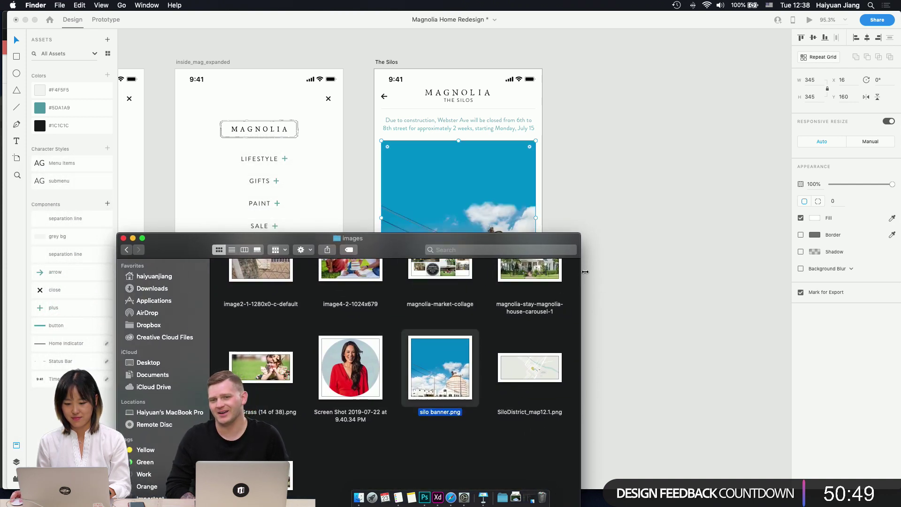
drag(456, 239, 620, 153)
click(612, 110)
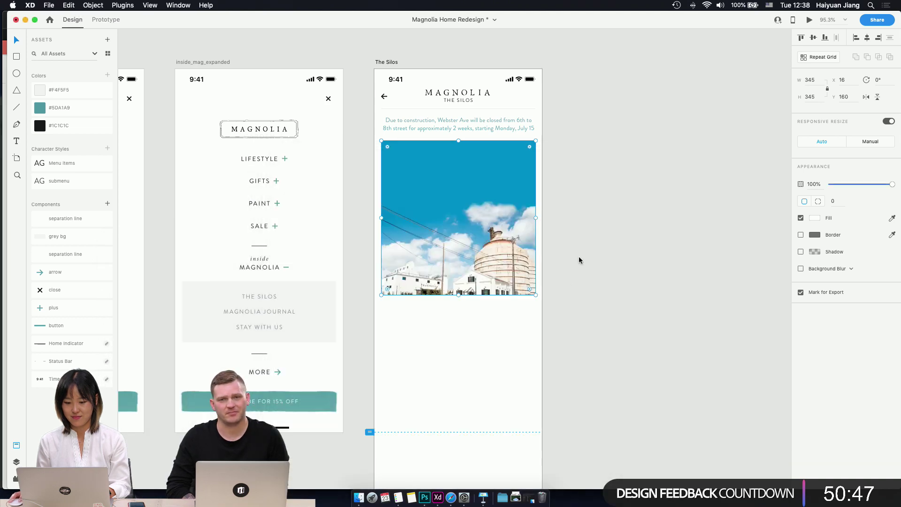
click(577, 308)
click(442, 190)
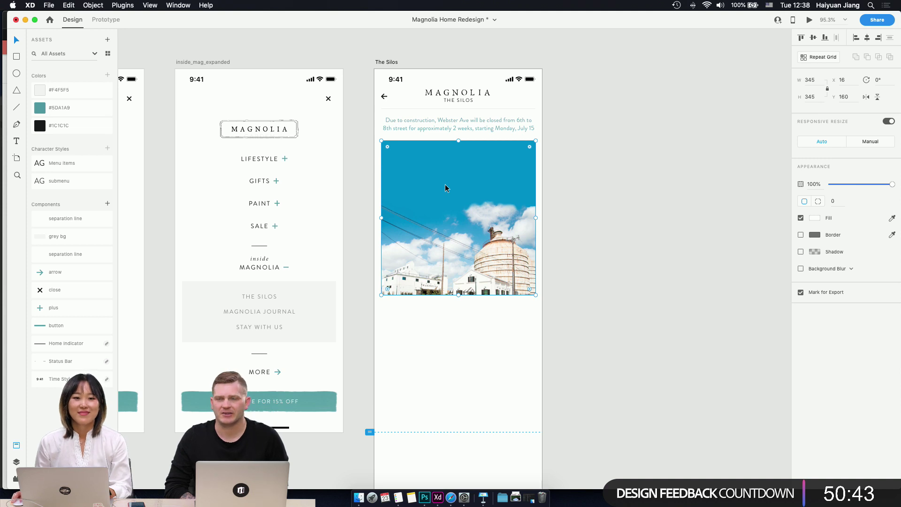
scroll(451, 190, up, 1)
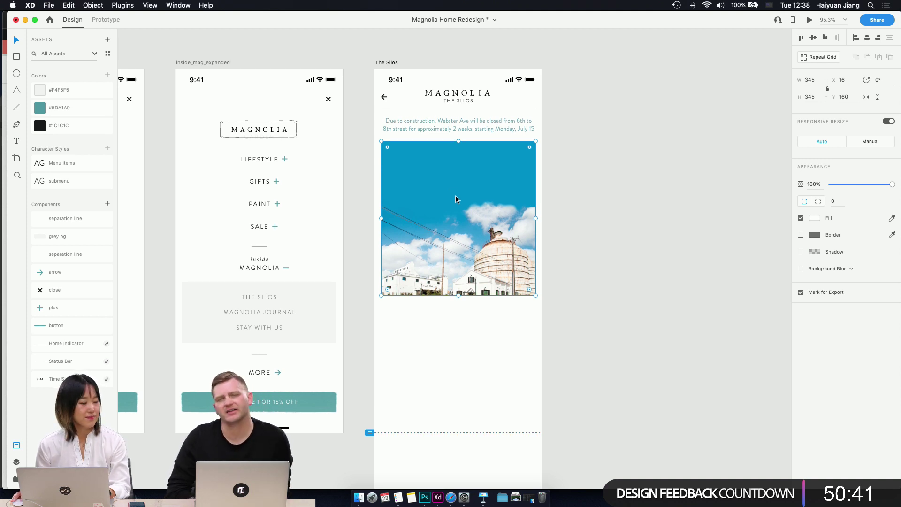
- Copy the heading "Magnolia Market at the Silos" from the Magnolia page in Safari and paste it as text on the banner image
click(450, 499)
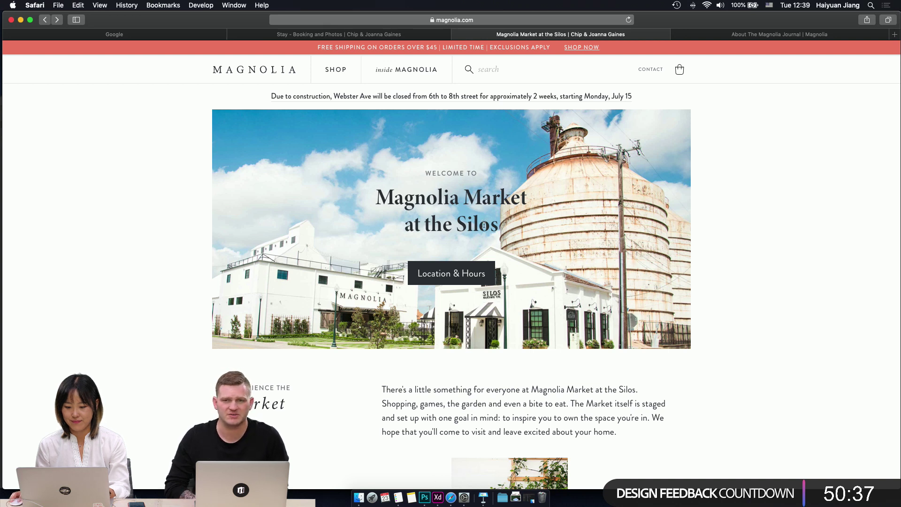
drag(500, 225, 367, 188)
key(super+c)
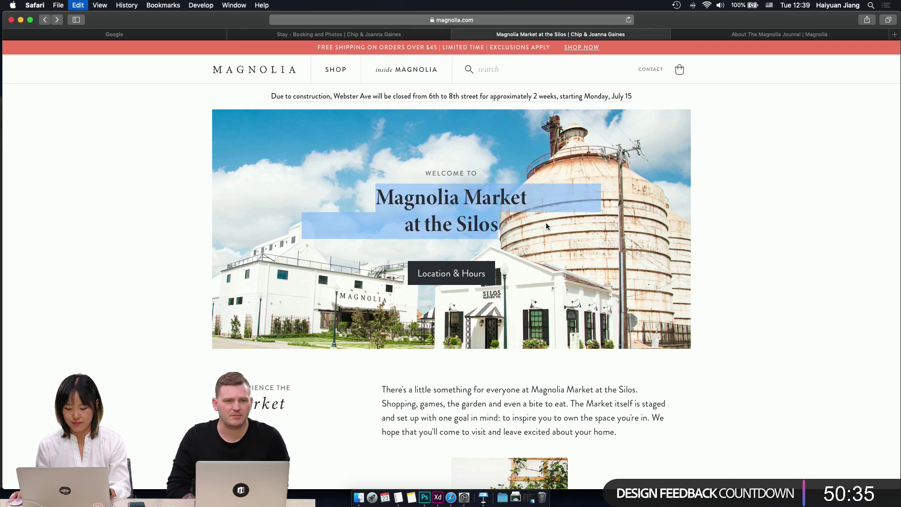
click(438, 498)
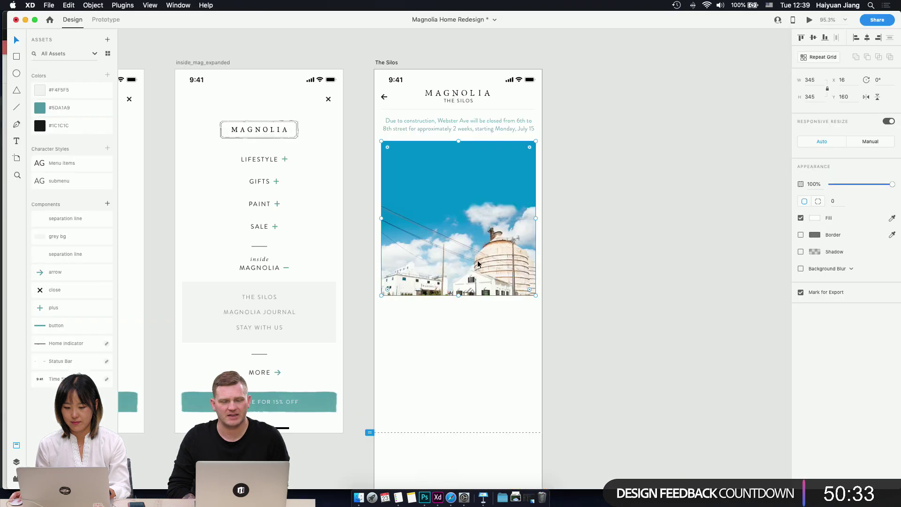
click(448, 188)
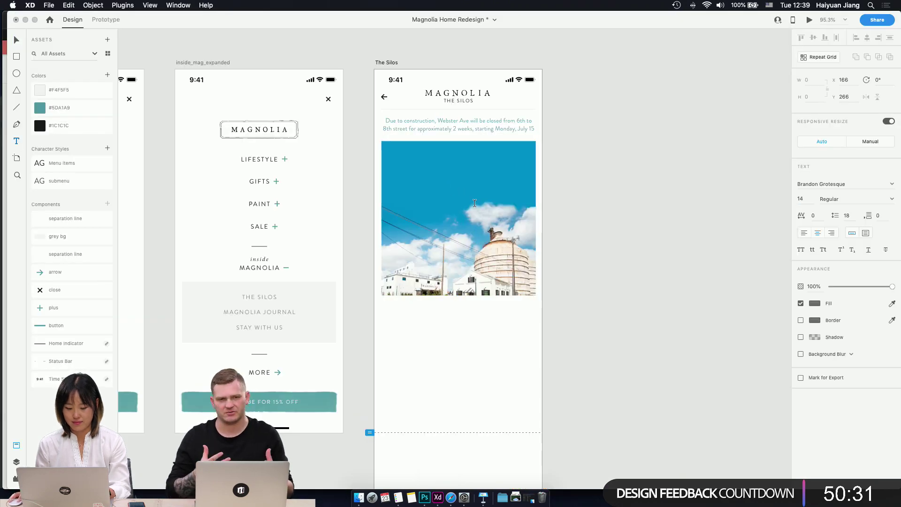
key(super+v)
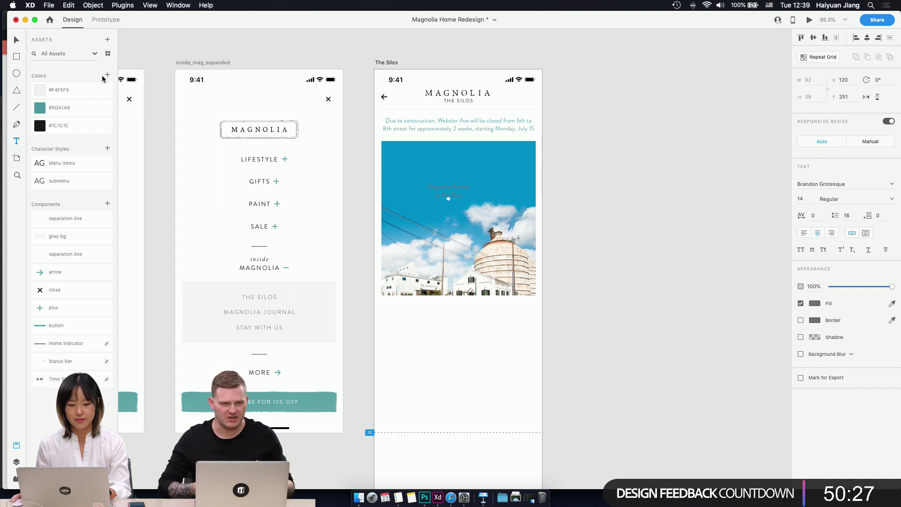
- Set the banner heading's fill to white #FFFFFF and save that colour to the document's assets
click(815, 304)
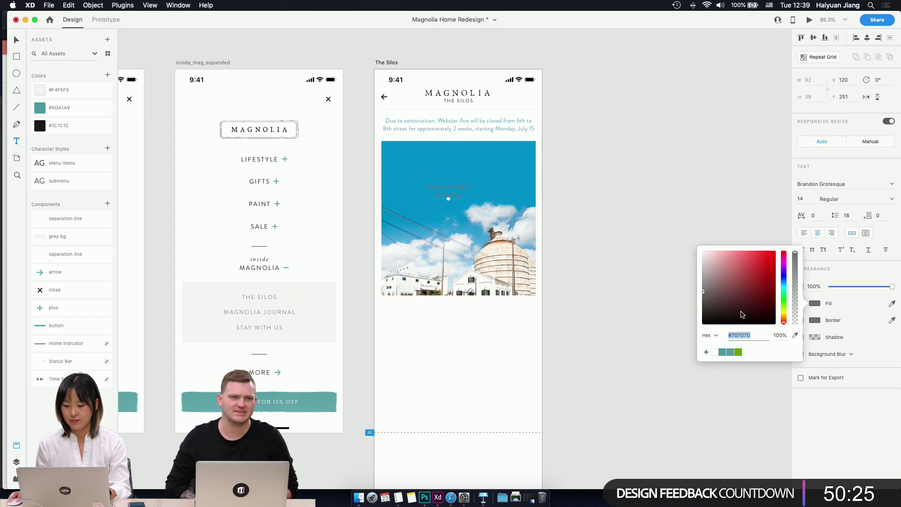
drag(742, 314, 645, 215)
click(108, 76)
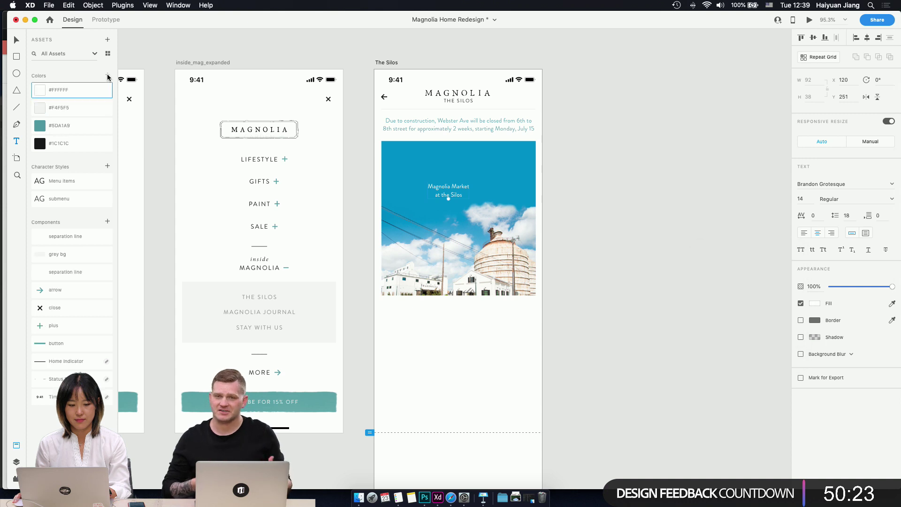
- Centre the heading horizontally over the sky area of the banner image
click(451, 188)
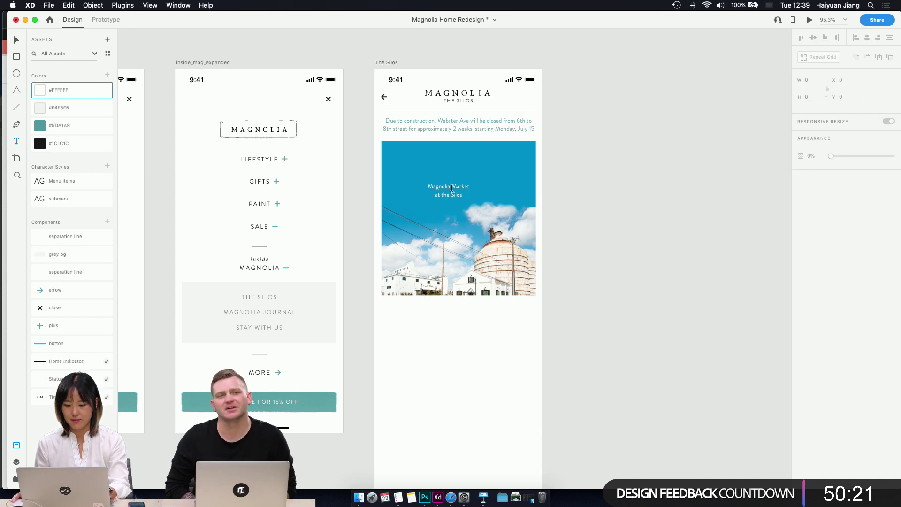
key(Escape)
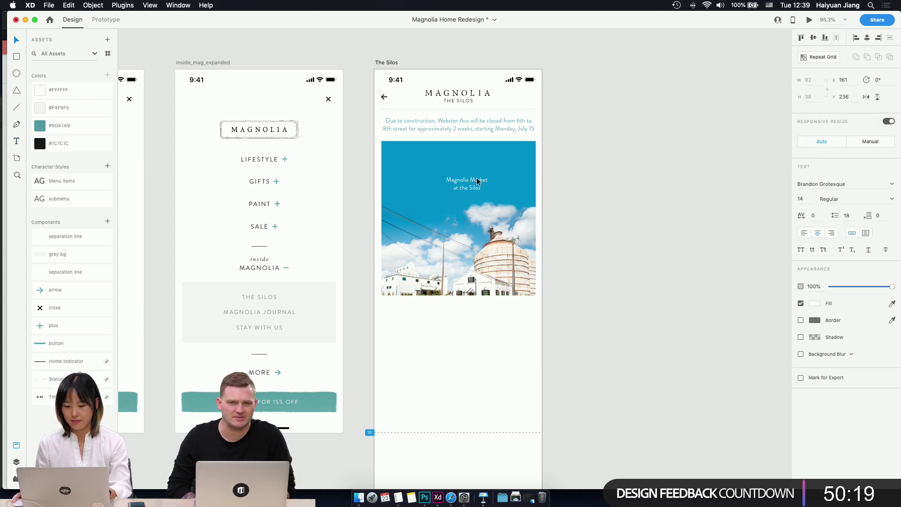
drag(456, 190, 466, 185)
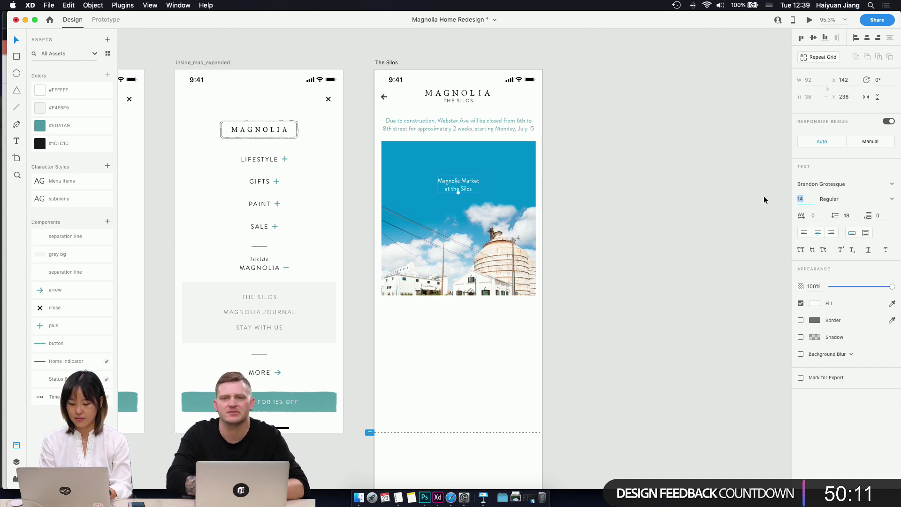
- Set the banner heading's font size to 18 and make it all uppercase
text(18)
key(Return)
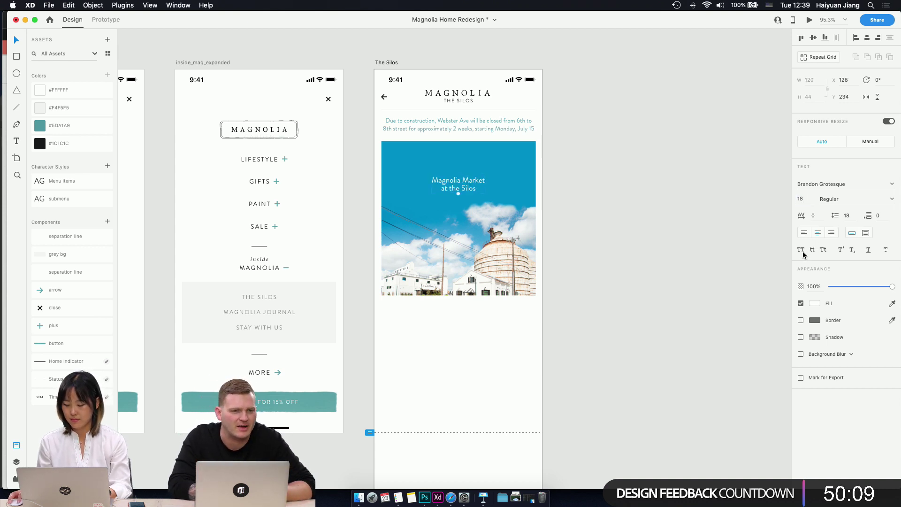
click(802, 250)
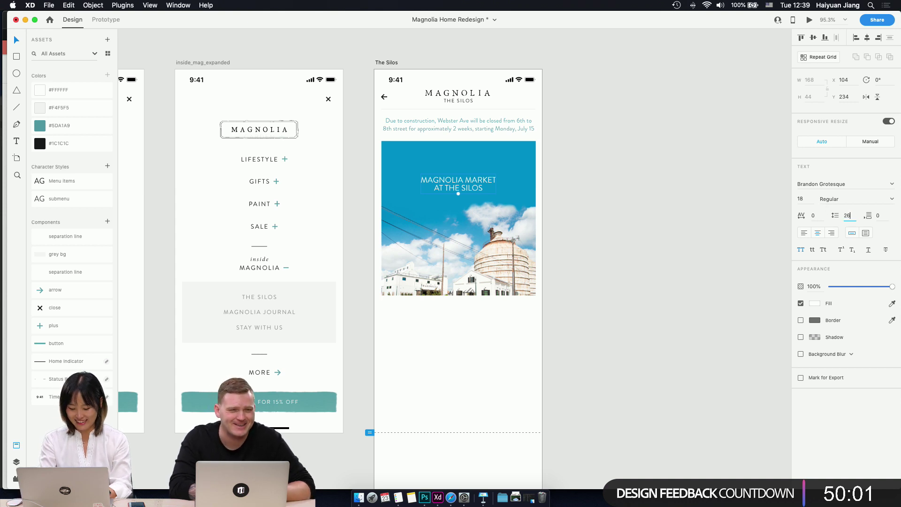
- Set the banner heading's line spacing to 26, font size to 20 and character spacing to 150
key(Return)
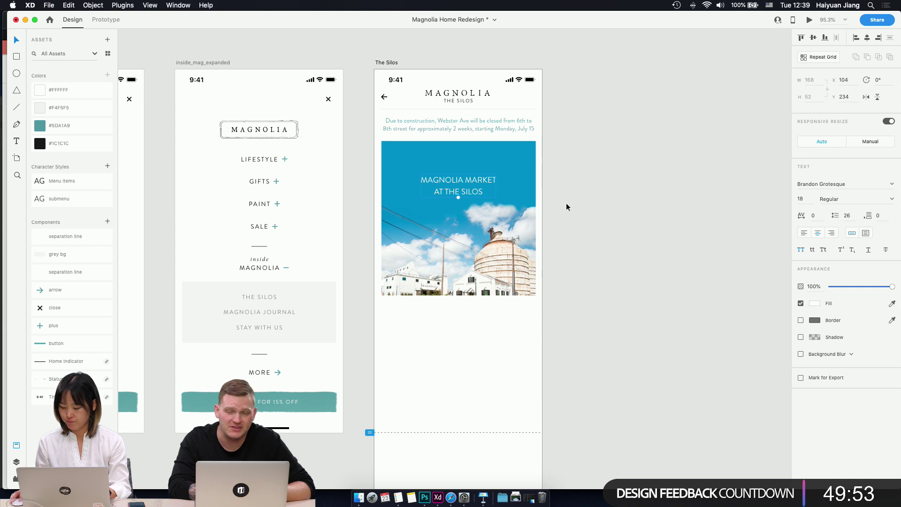
click(801, 200)
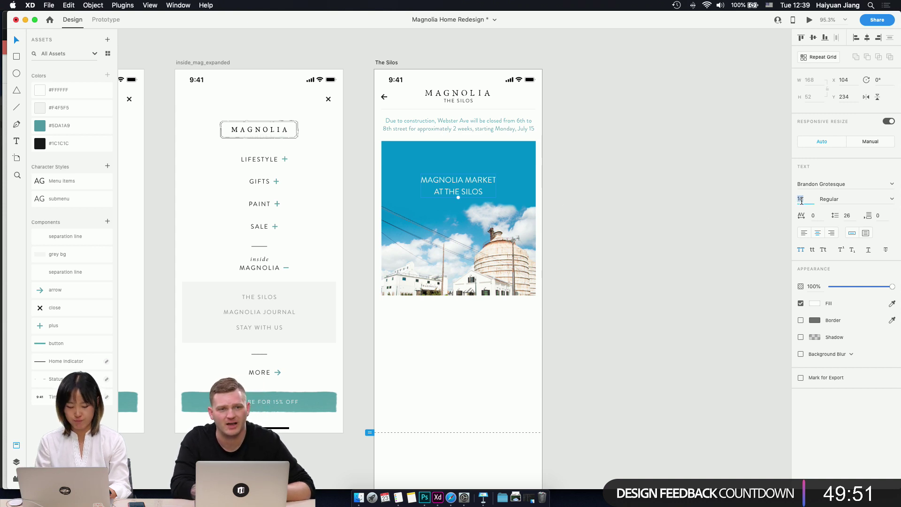
key(Up)
key(Up)
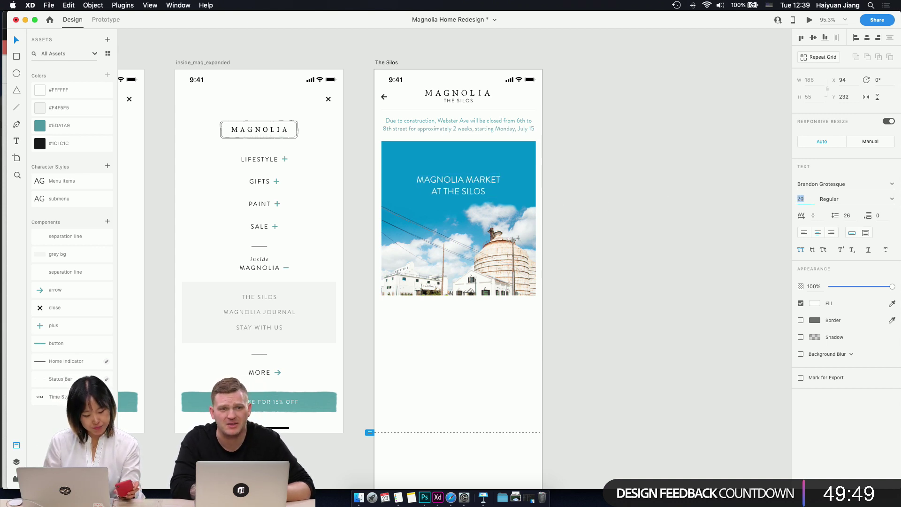
click(821, 215)
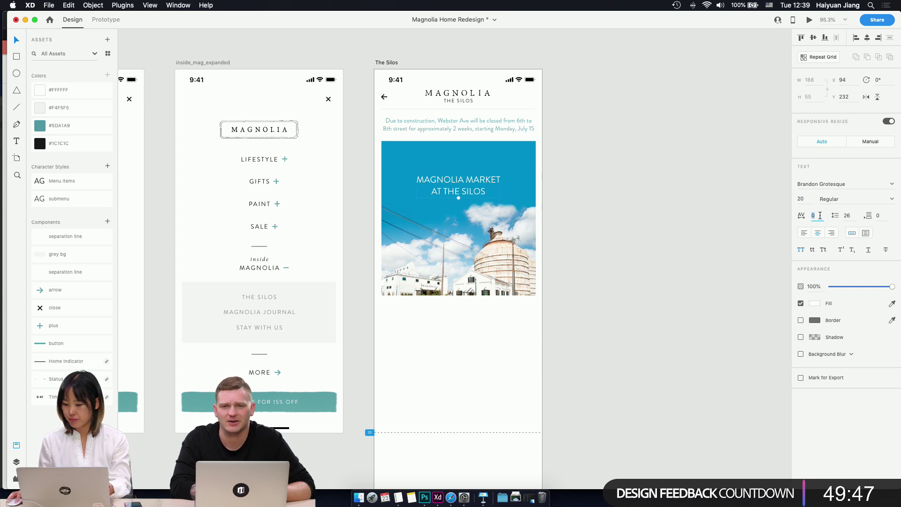
text(150)
key(Return)
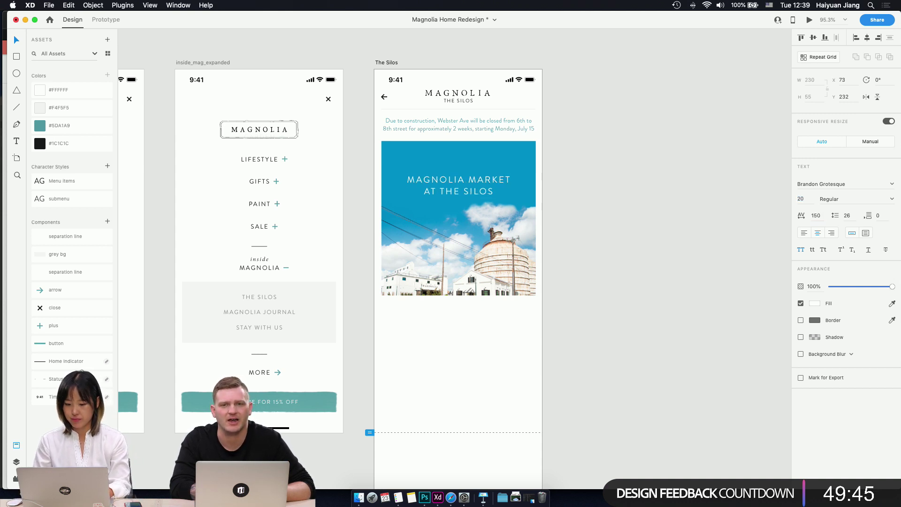
- Duplicate the banner heading just above itself and change the copy's text to "VISIT US AT"
drag(484, 183, 475, 166)
double_click(475, 165)
text(VISI)
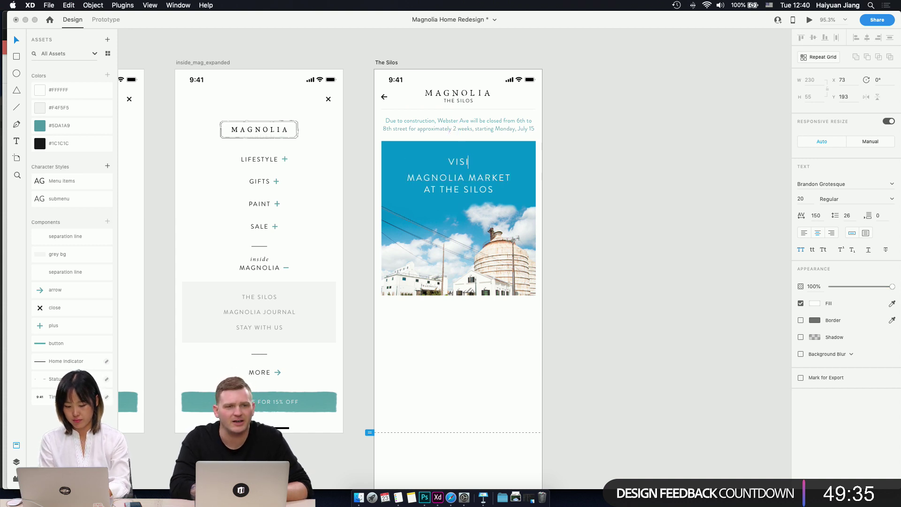
text(T US AT)
key(Escape)
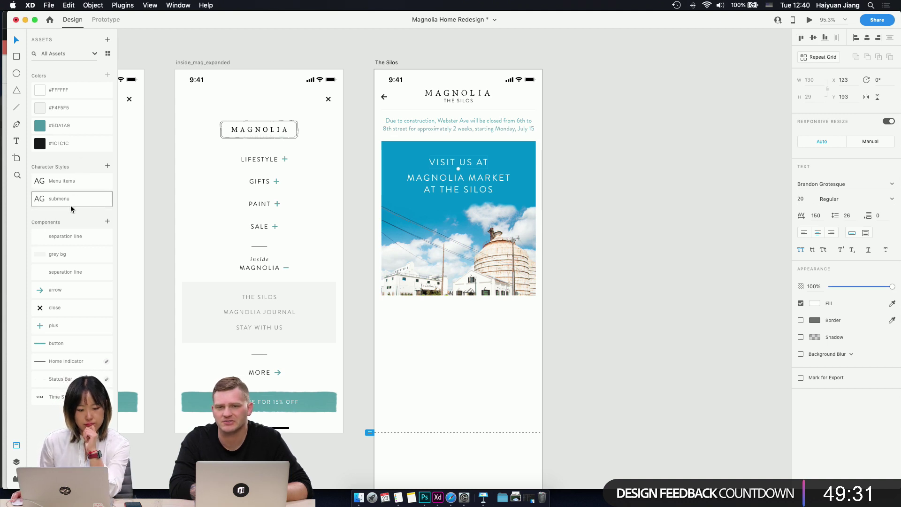
- Save the italic "inside" text on the inside_mag_expanded artboard as a character style named "decor"
scroll(268, 305, left, 2)
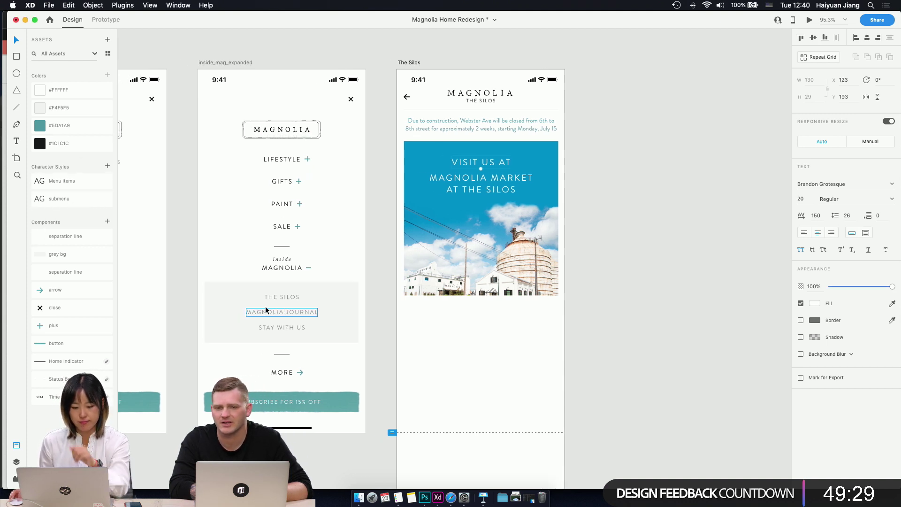
double_click(288, 259)
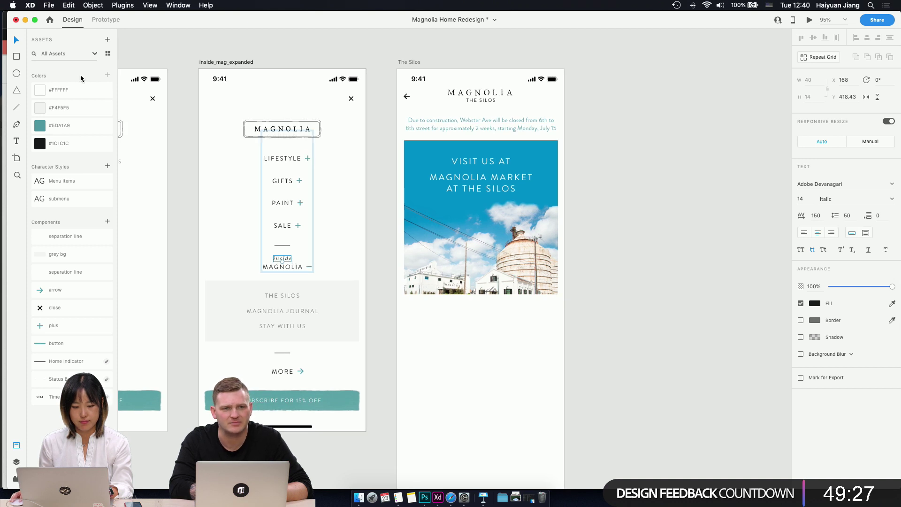
click(108, 166)
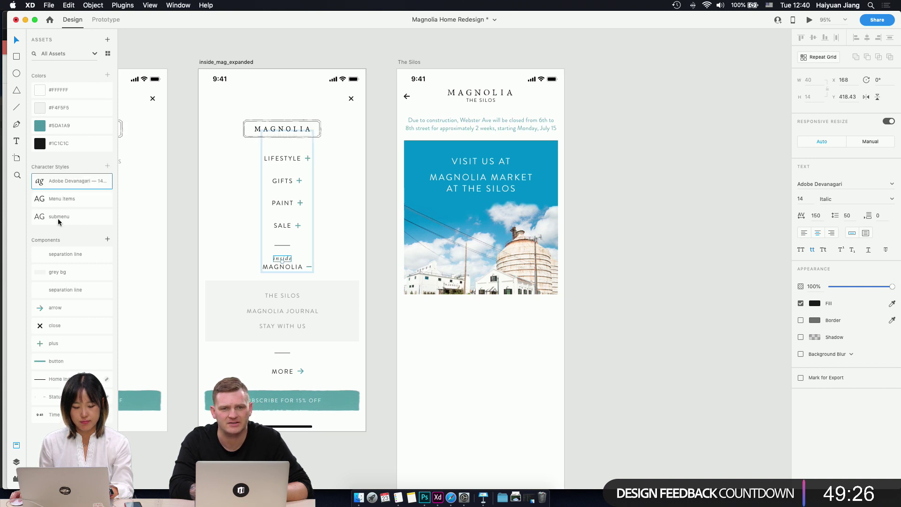
double_click(70, 182)
text(dec)
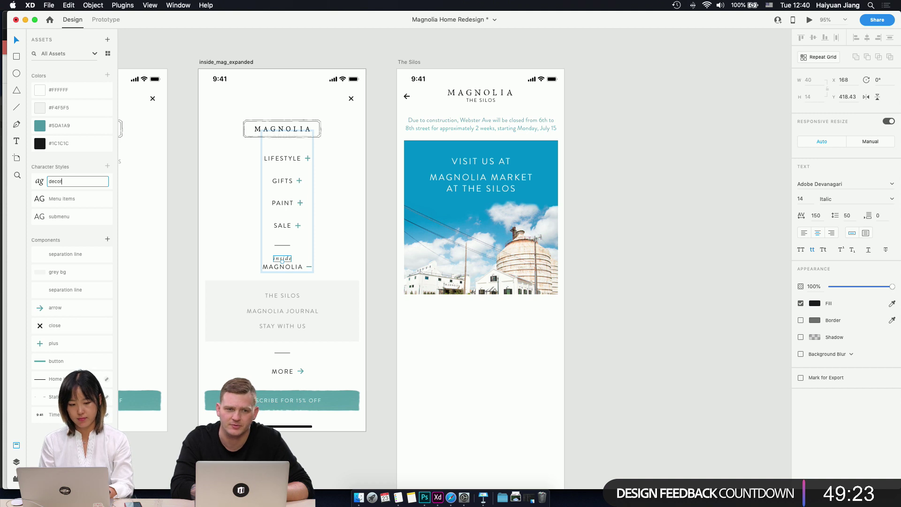
text(or)
key(Return)
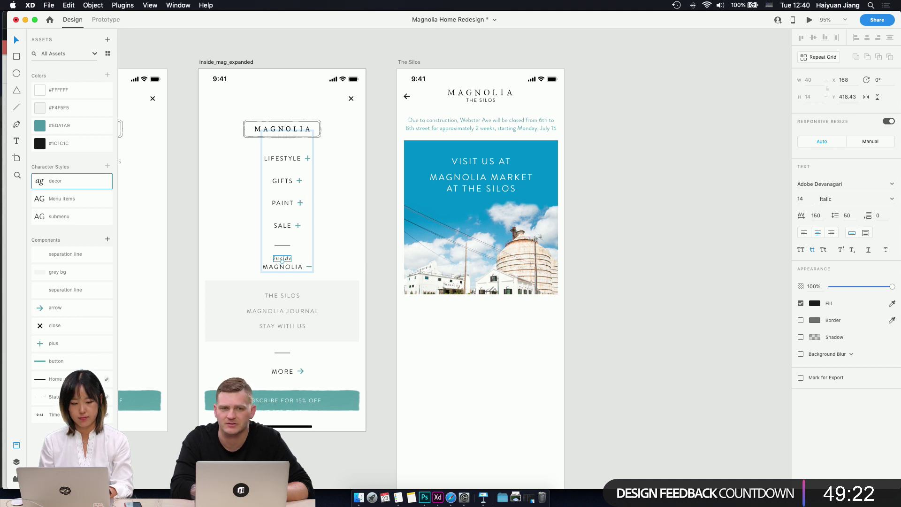
- Apply the decor character style to "Visit us at" on The Silos artboard and set its fill to white, #FFFFFF
click(481, 164)
click(89, 182)
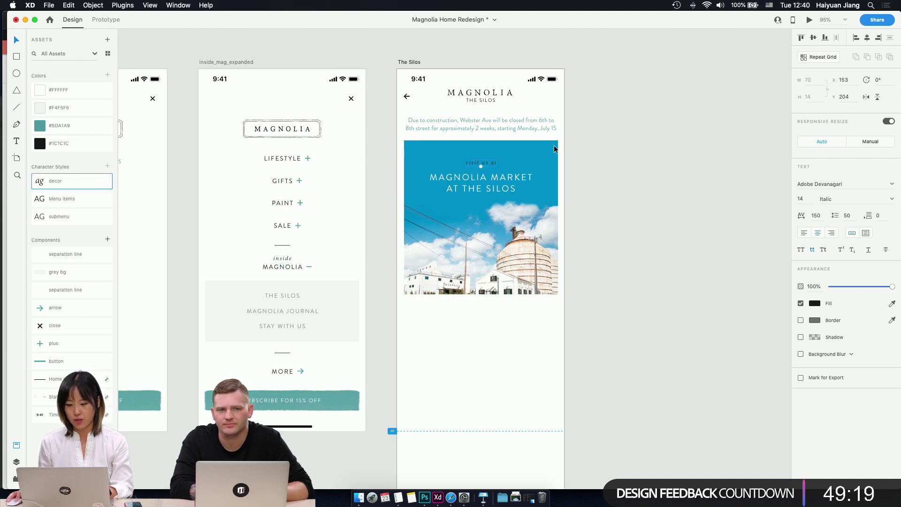
click(817, 303)
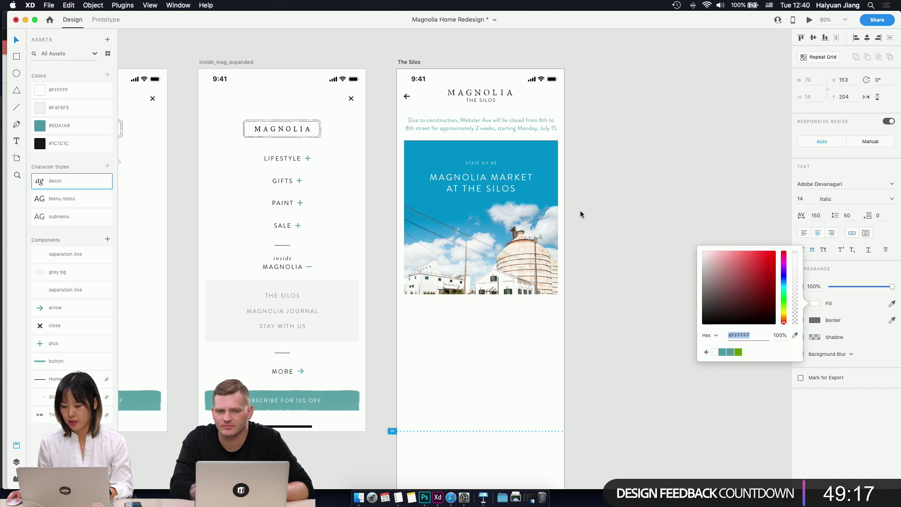
click(817, 305)
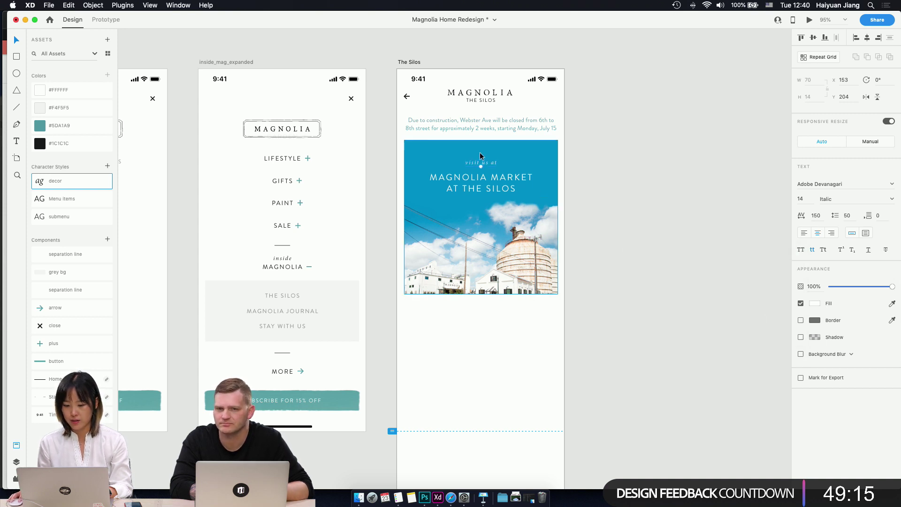
- Switch to Safari to check the hero section of the Magnolia Market at the Silos page, and return to Adobe XD
click(451, 499)
click(531, 208)
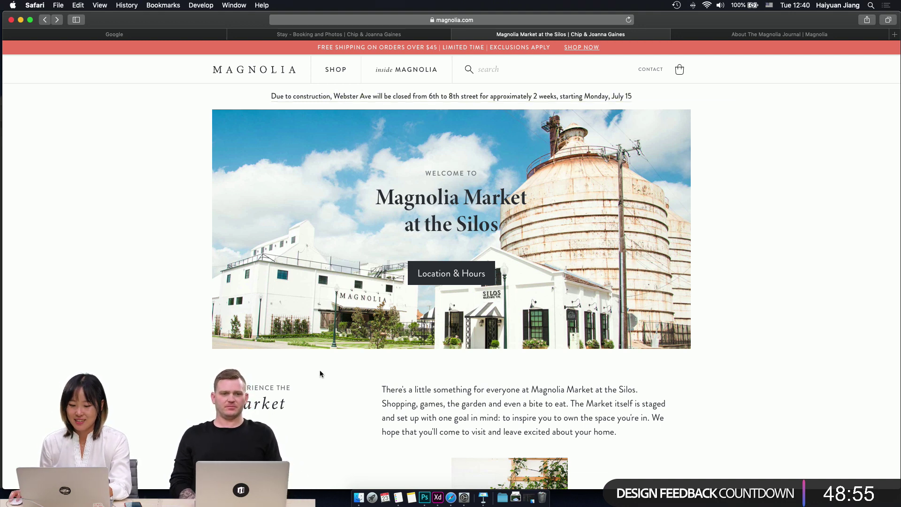
click(439, 502)
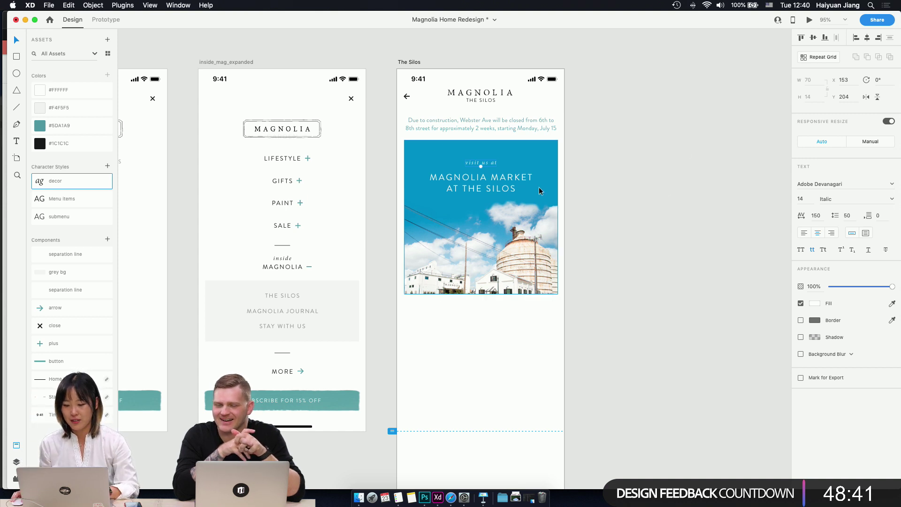
- Group the "visit us at" text with the "Magnolia Market at the Silos" heading on the hero image
click(493, 176)
click(486, 166)
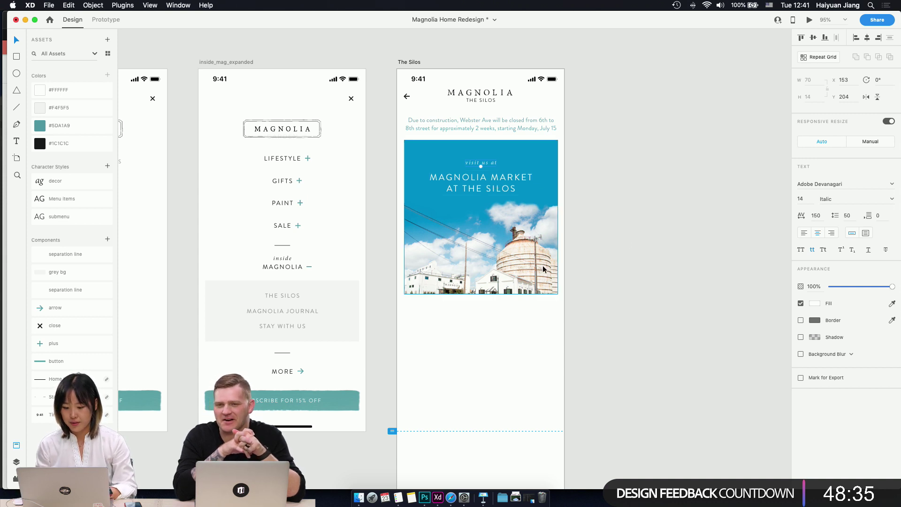
scroll(544, 269, up, 5)
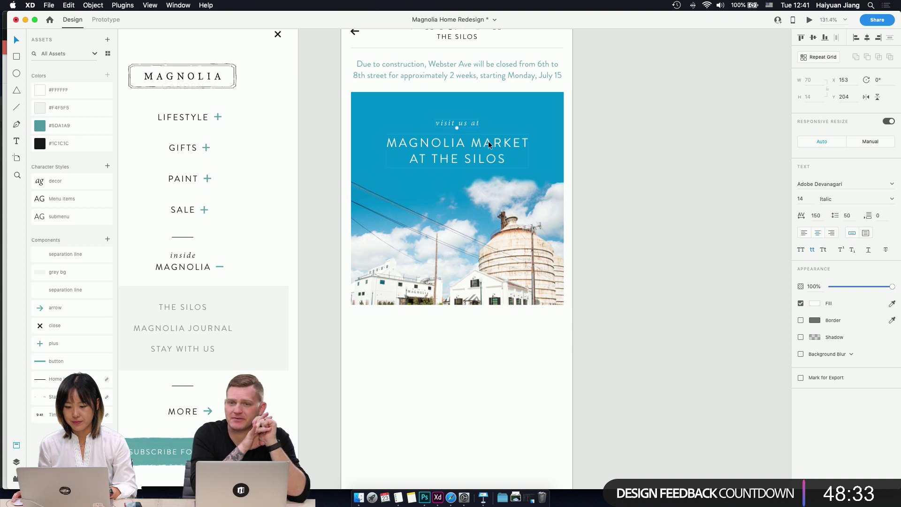
click(489, 144)
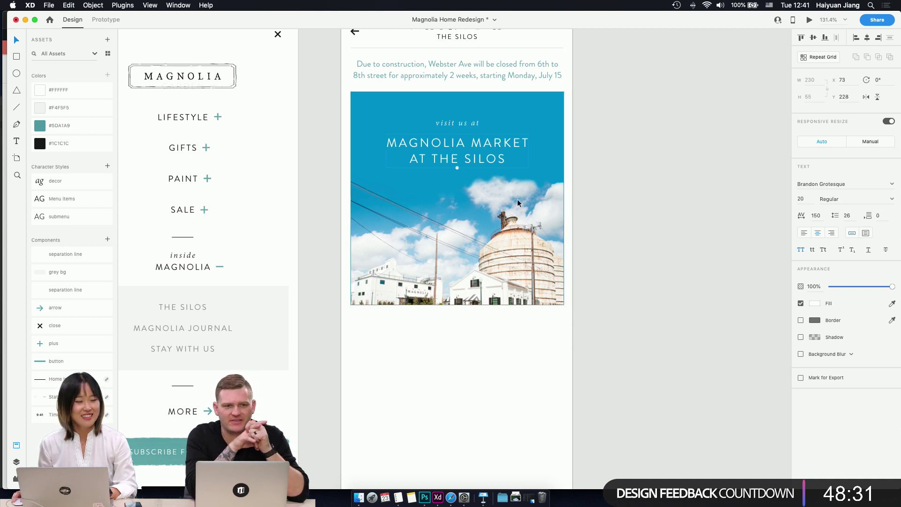
shift+click(473, 124)
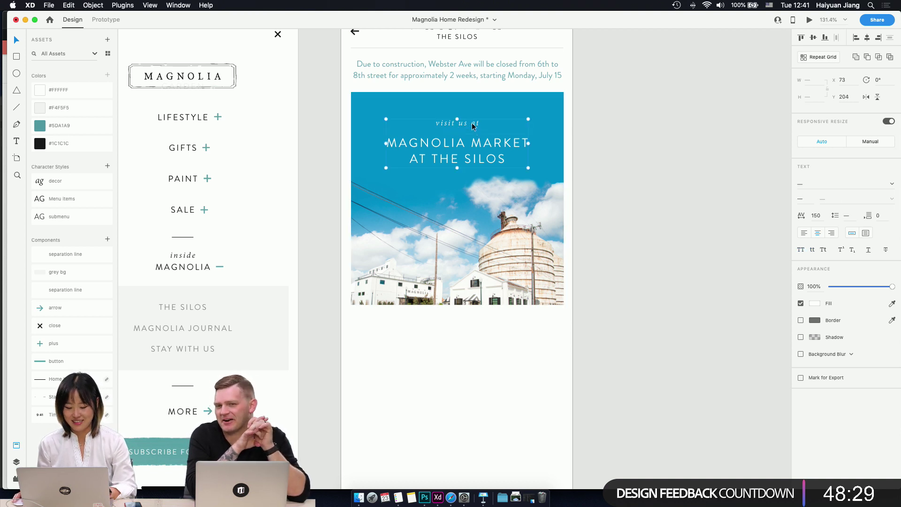
key(super+g)
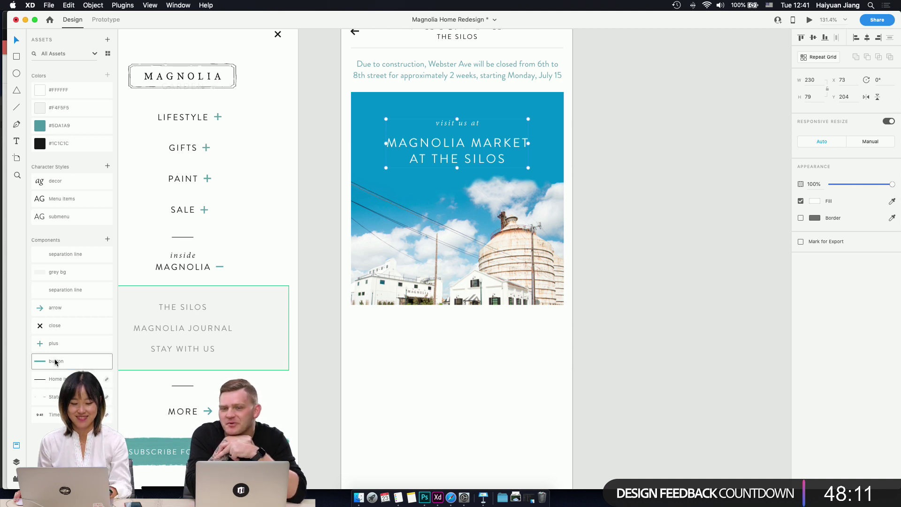
- Place the button component on the hero image below the heading and narrow it to about 237 wide
drag(55, 362, 469, 199)
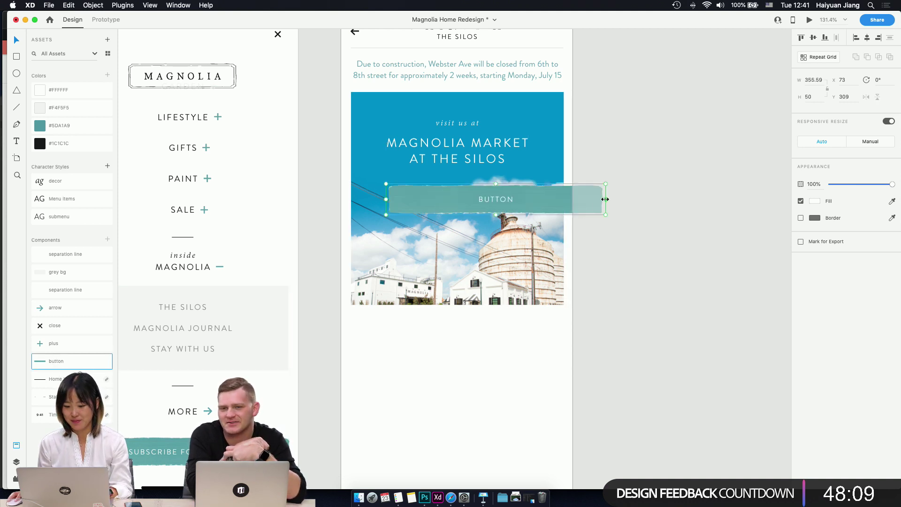
drag(606, 199, 481, 196)
double_click(453, 199)
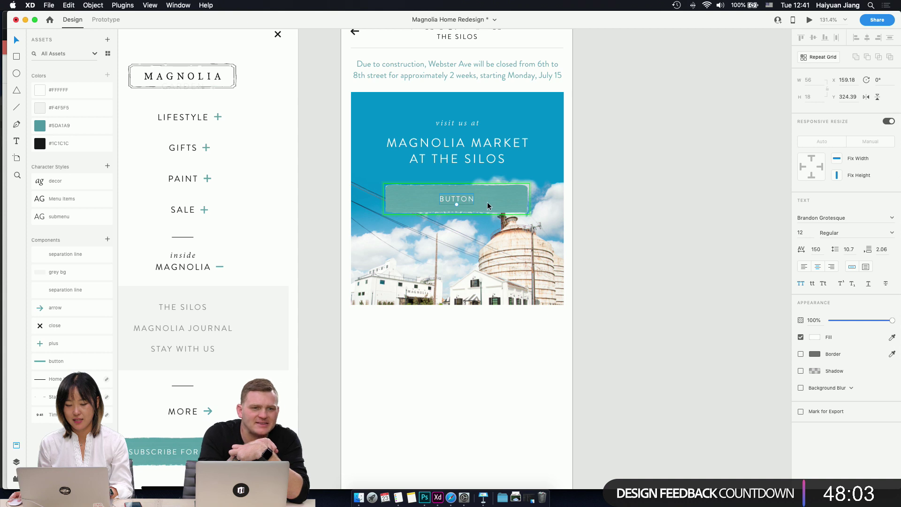
key(Escape)
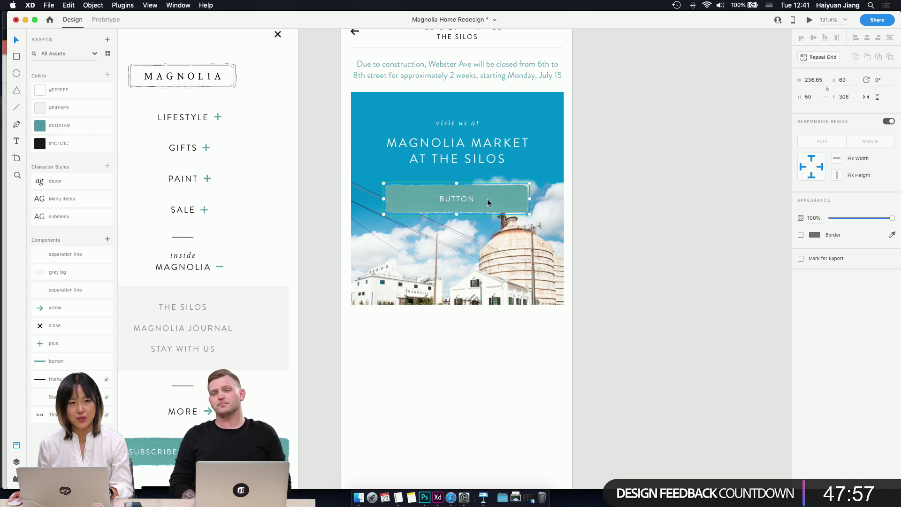
double_click(466, 198)
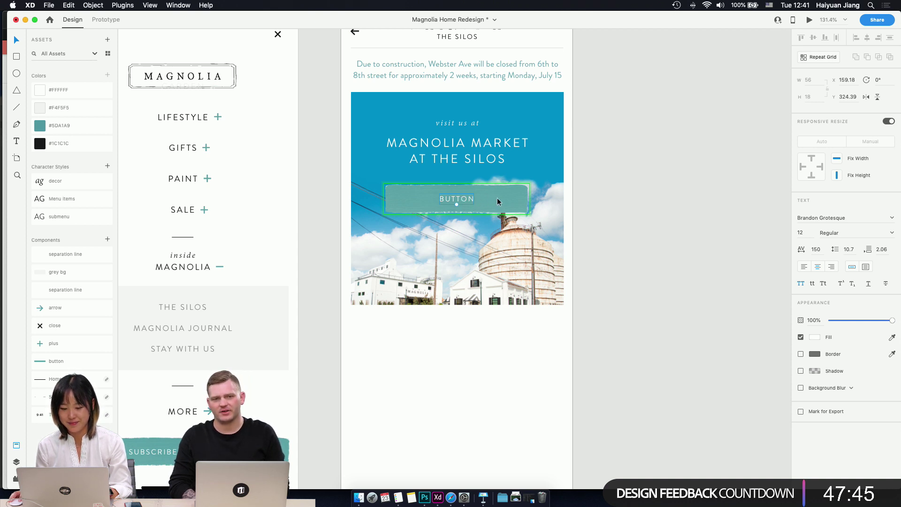
click(483, 322)
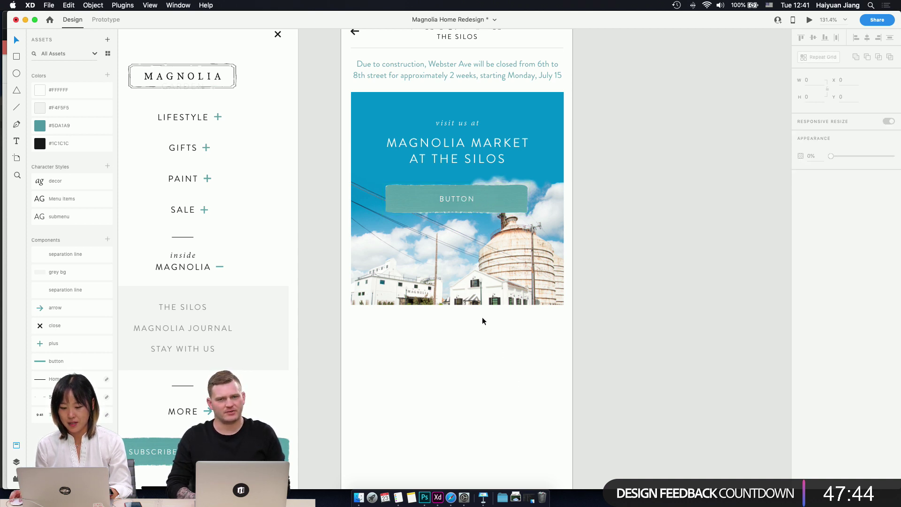
- Compare the hero button with the "Subscribe for 15% off" button and delete the hero one
click(485, 196)
scroll(230, 262, down, 1)
scroll(235, 259, left, 6)
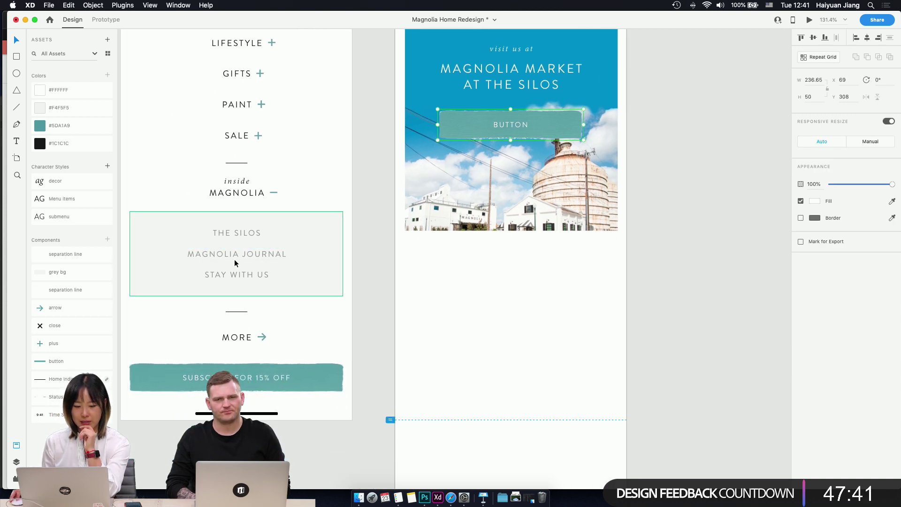
scroll(234, 258, down, 2)
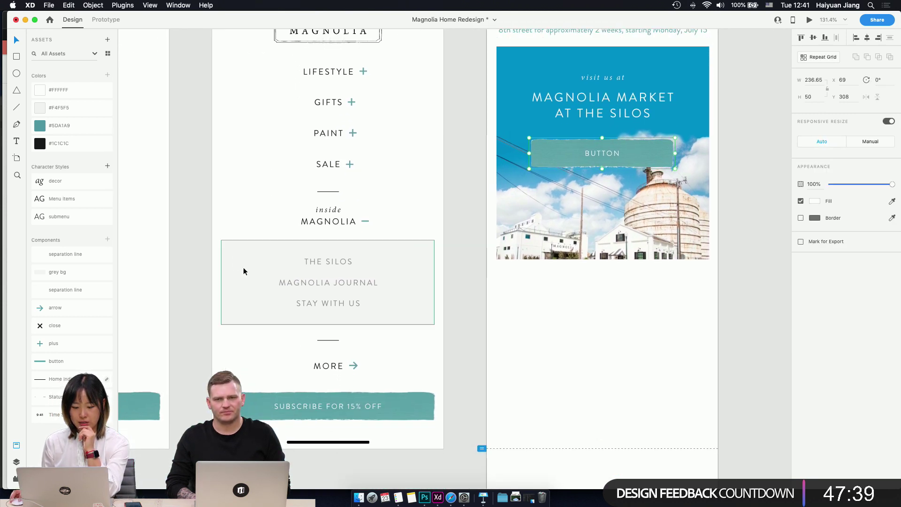
click(406, 407)
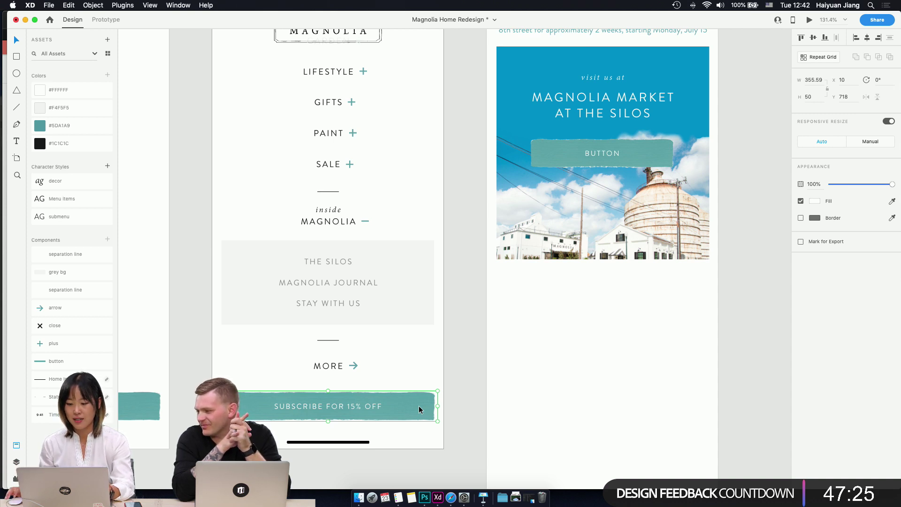
click(636, 156)
scroll(636, 158, up, 4)
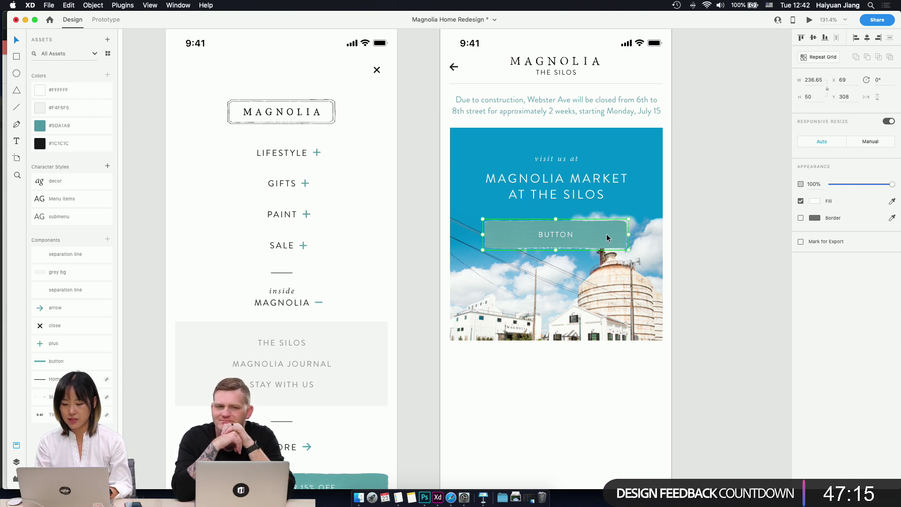
key(Delete)
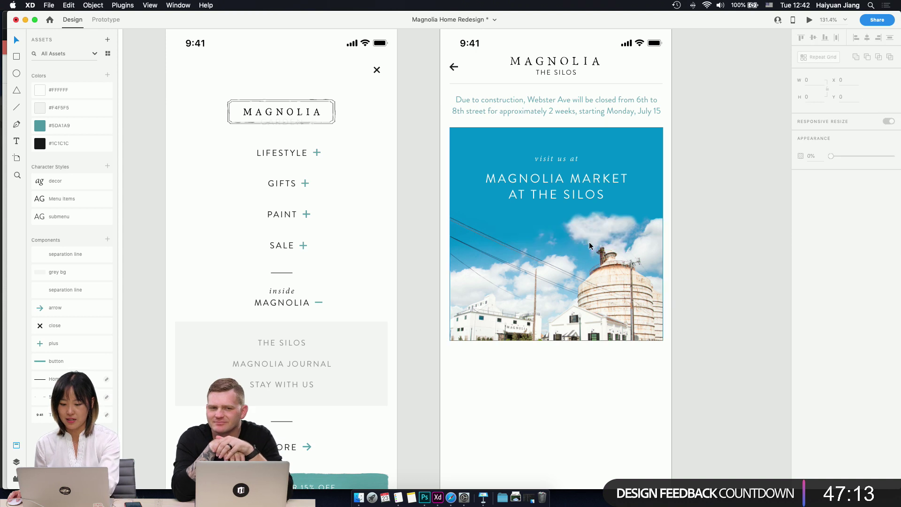
- Draw a white rectangle about 188 by 45 on the hero image below the heading and remove its border
click(548, 230)
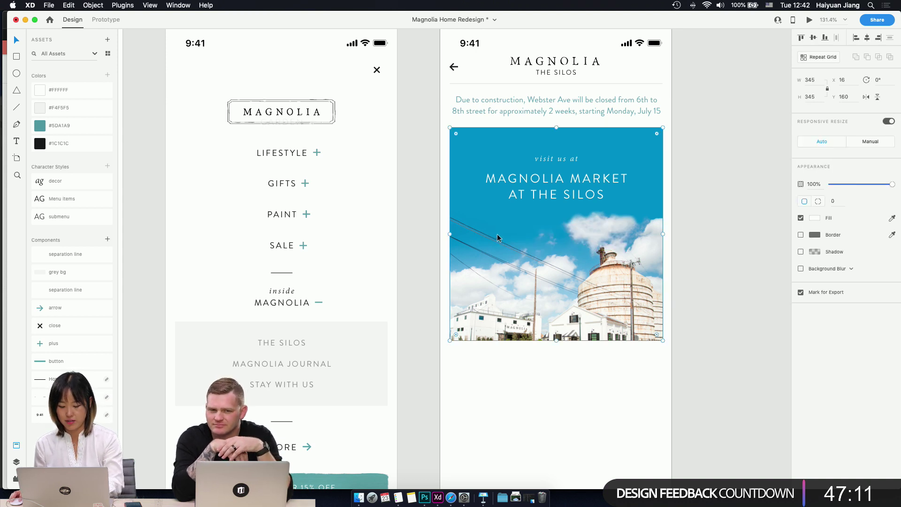
key(r)
mouse_move(498, 217)
mouse_down()
mouse_move(616, 253)
mouse_move(613, 244)
mouse_up()
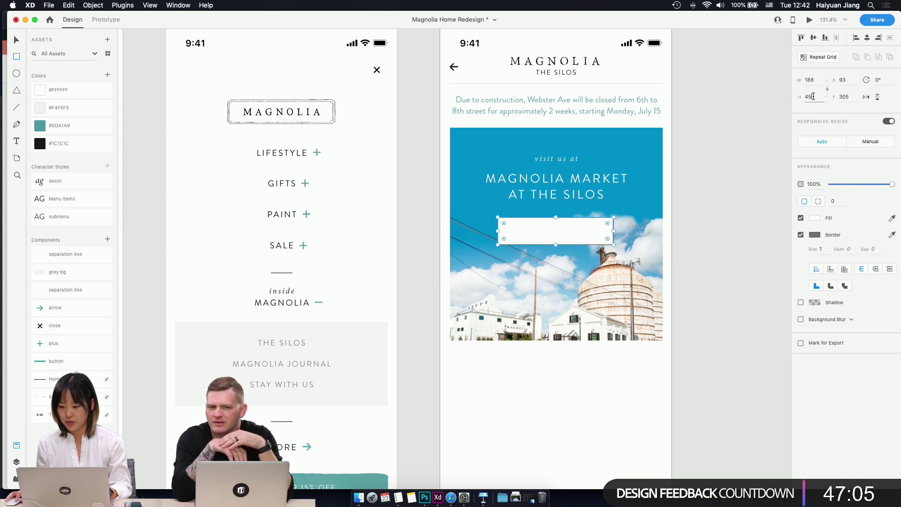
click(813, 96)
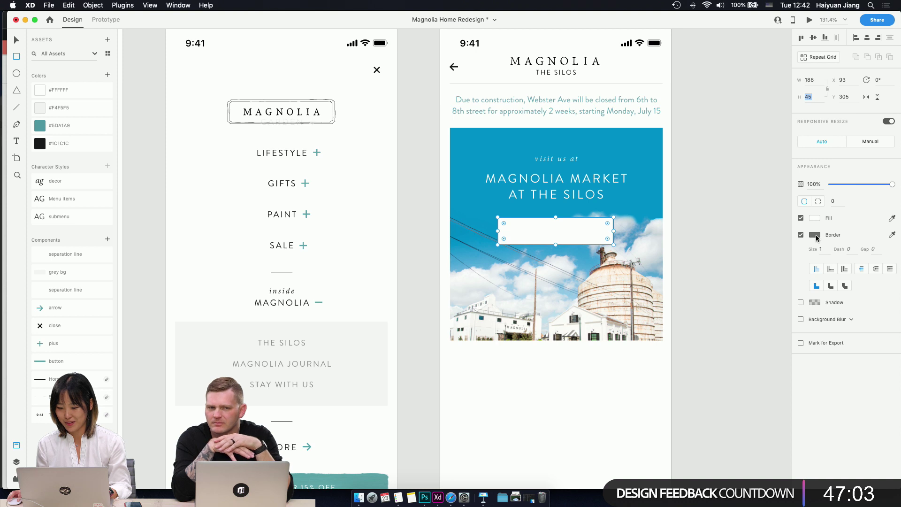
click(801, 234)
text(1)
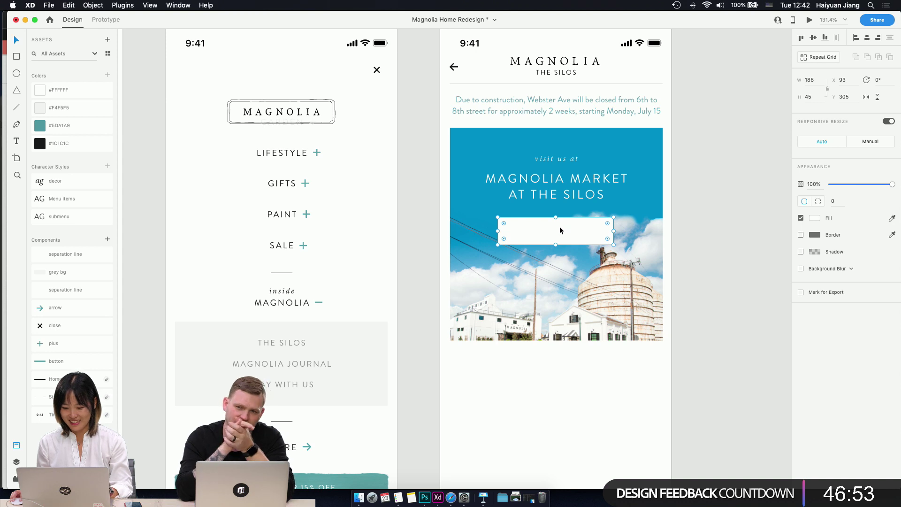
- Shift the white rectangle under the heading to X 100, Y 303
drag(570, 231, 574, 235)
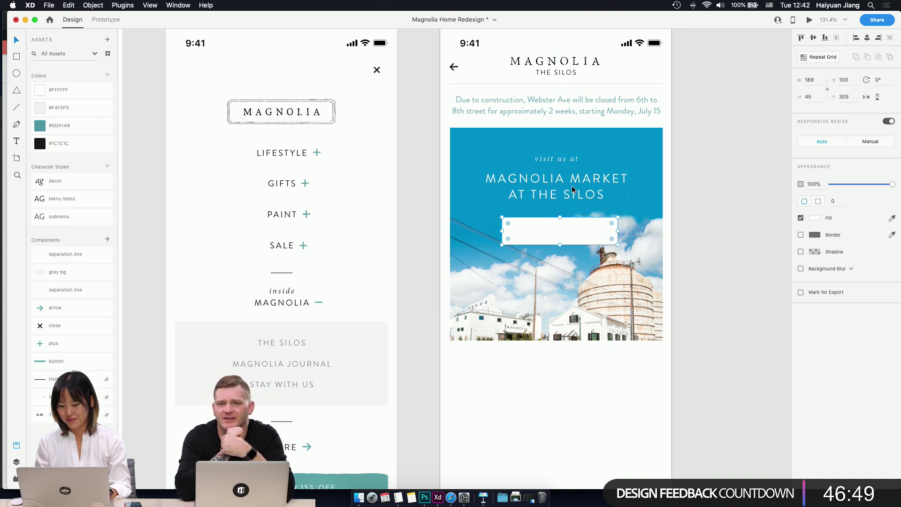
key(Up)
key(Up)
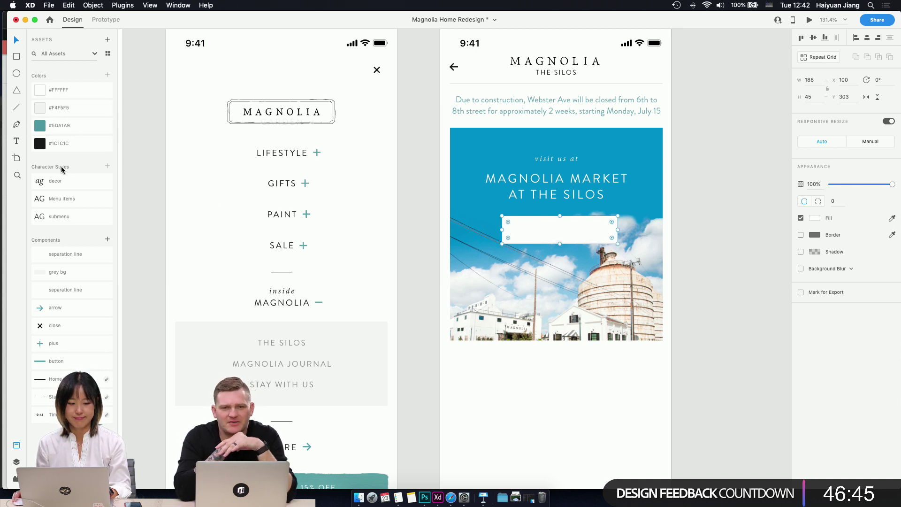
- Add the text "Location and hours" below the white rectangle and apply the Menu items character style to it
key(t)
click(561, 267)
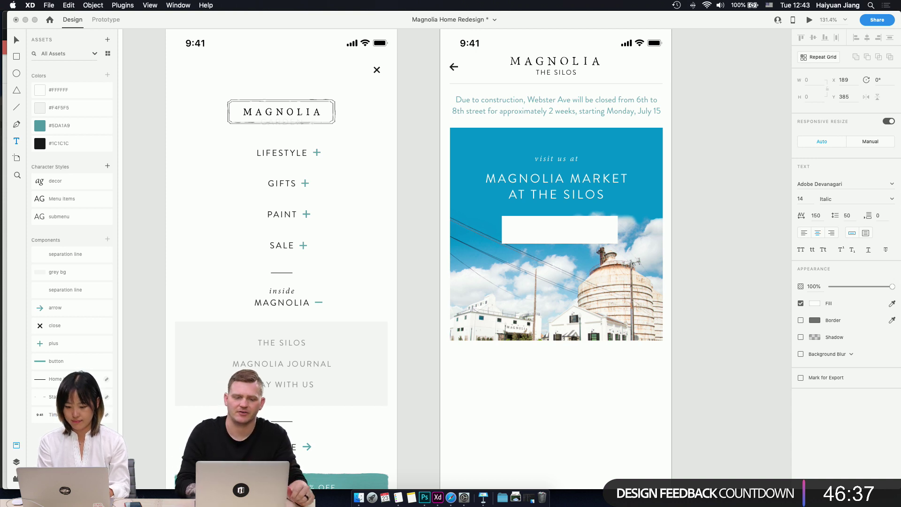
text(and hours)
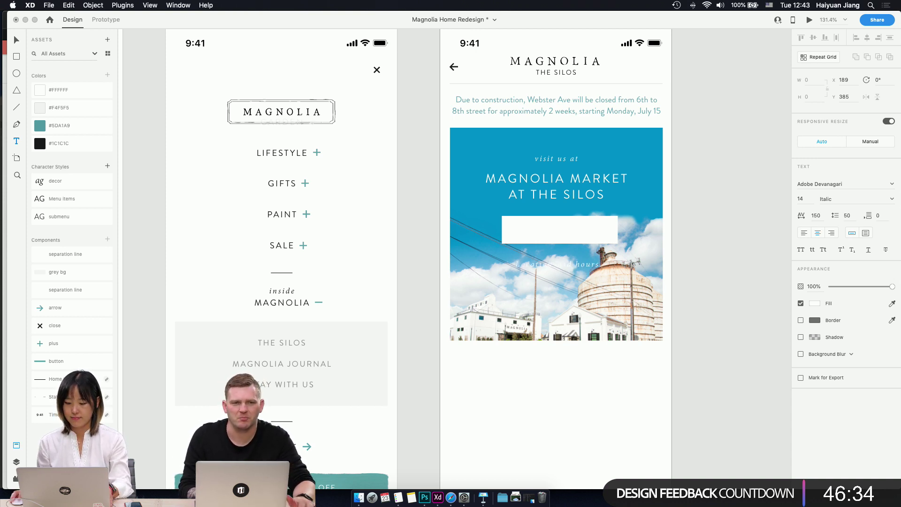
key(Escape)
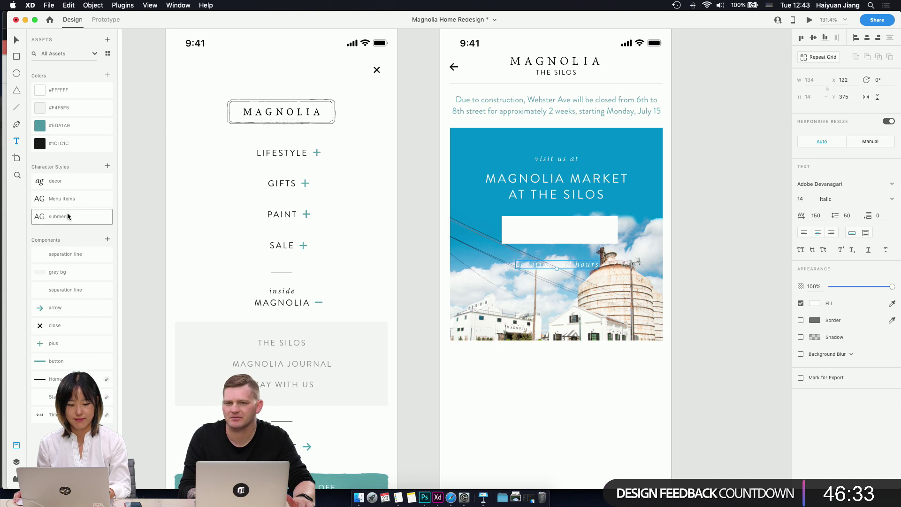
click(70, 199)
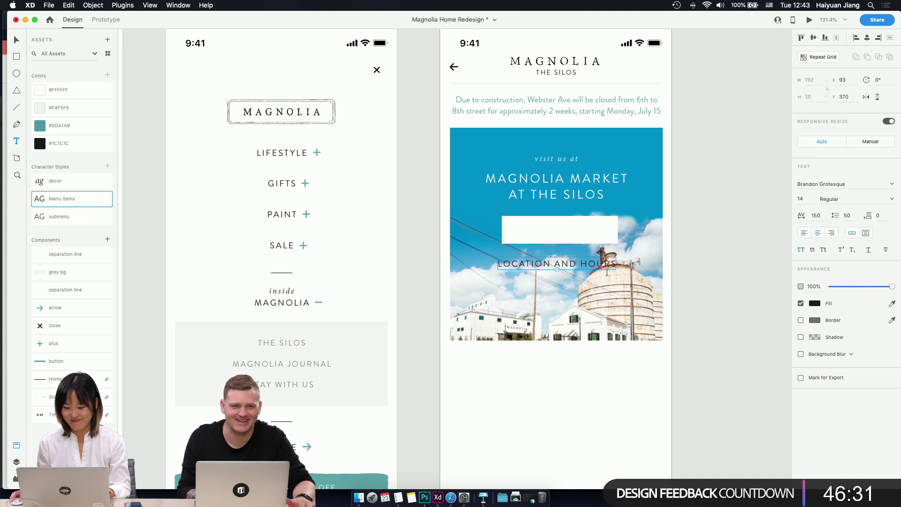
- Move the "Location and hours" label up onto the white rectangle, at X 98, Y 316
key(Escape)
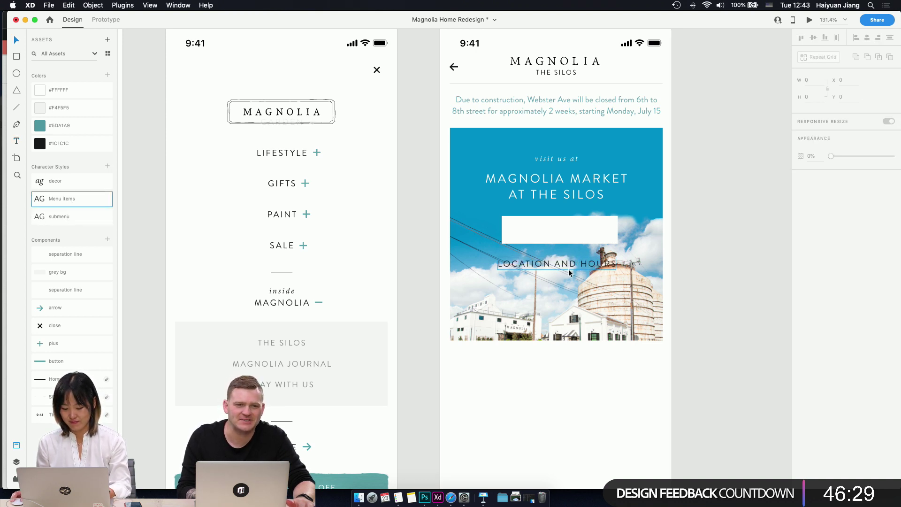
drag(568, 269, 568, 231)
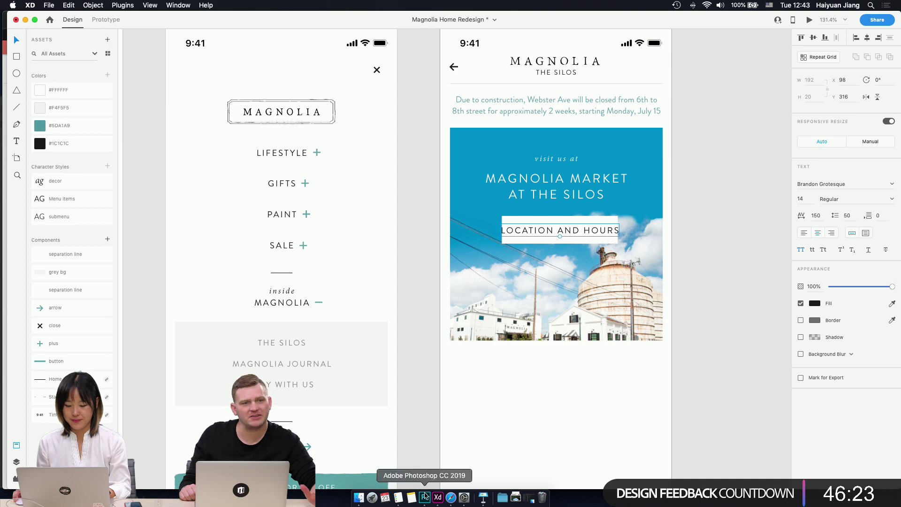
- Switch to the Magnolia App document, inspect the Product screen's wreath image margins and artboard size, and return to the redesign
key(super+grave)
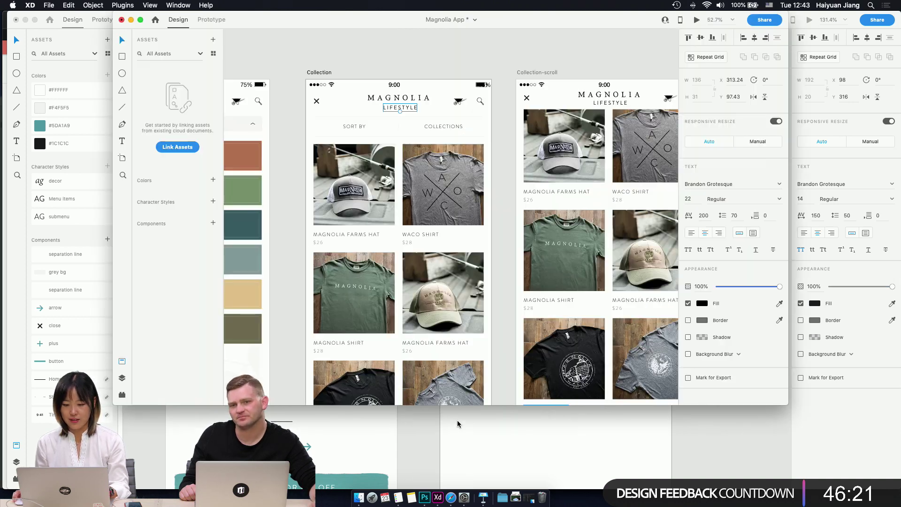
scroll(549, 206, right, 10)
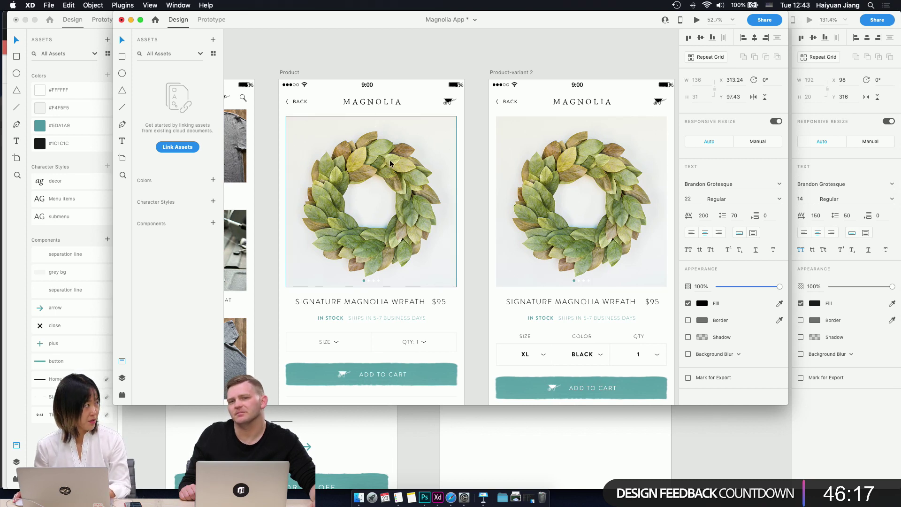
scroll(471, 245, down, 6)
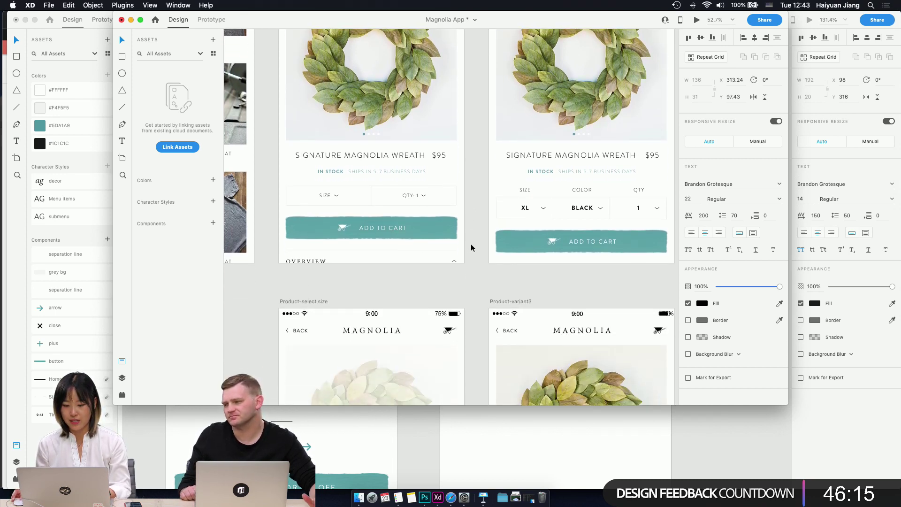
scroll(471, 244, up, 4)
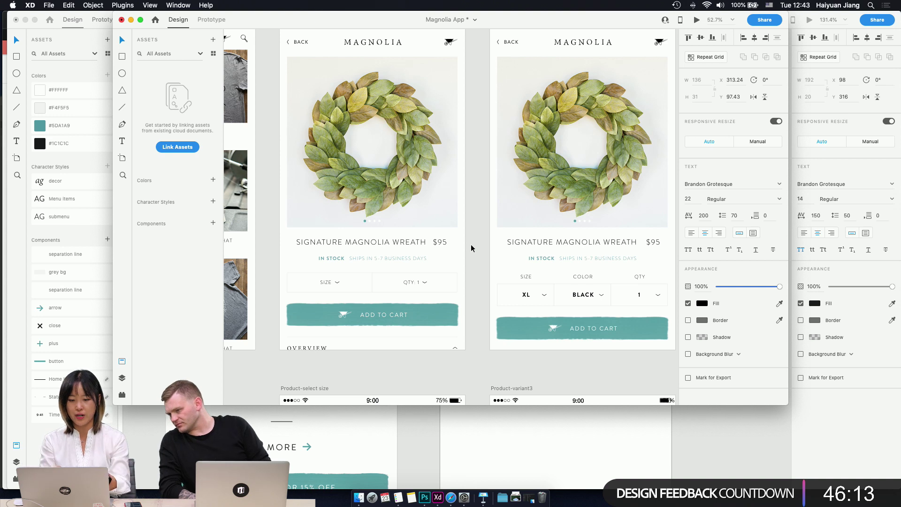
click(391, 162)
scroll(391, 163, up, 2)
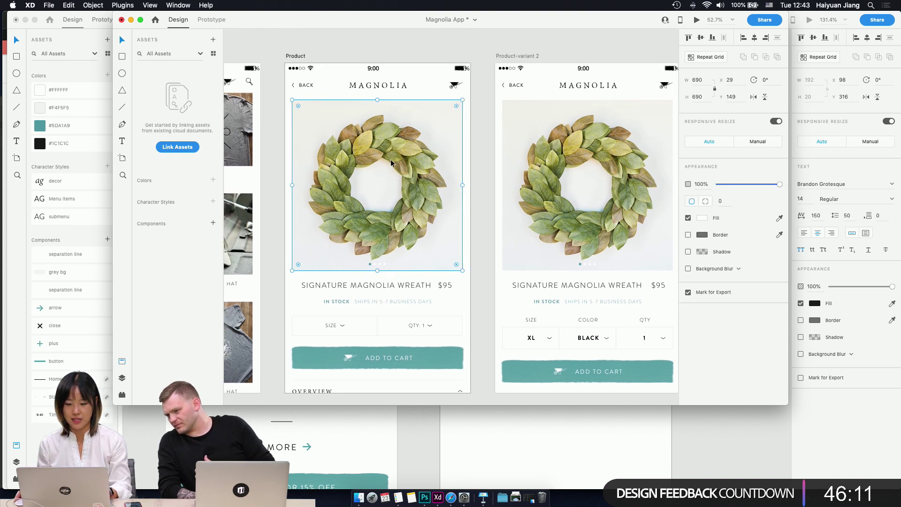
key(alt)
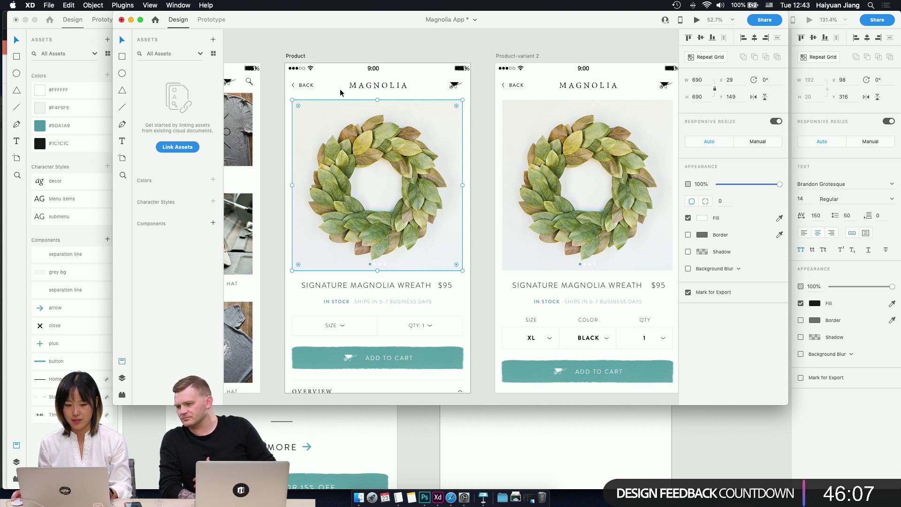
click(296, 56)
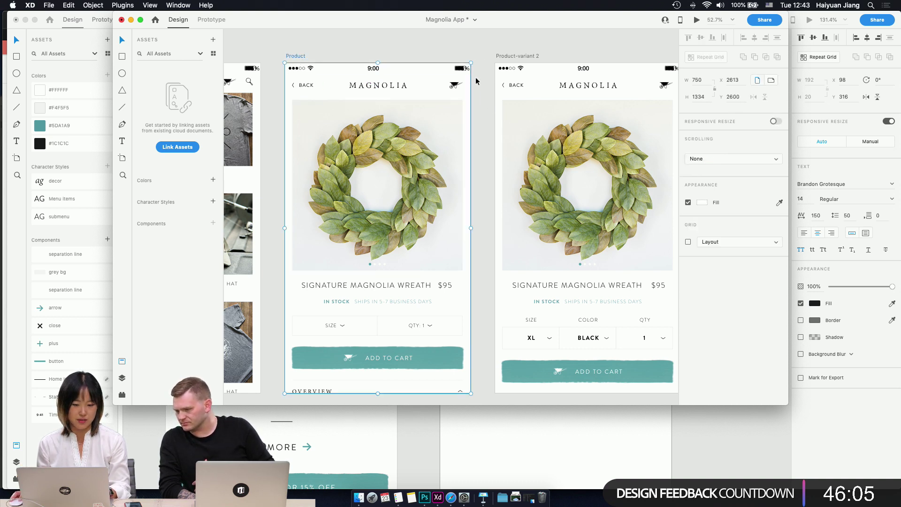
click(424, 437)
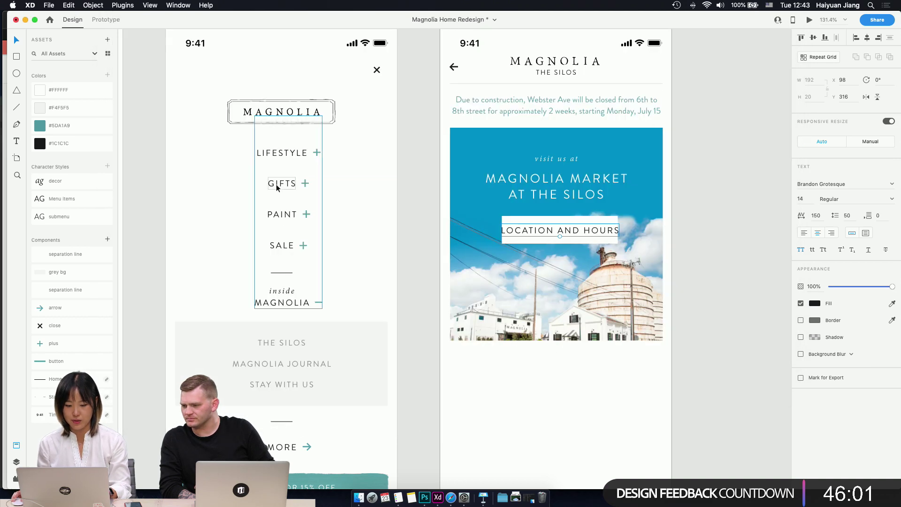
- Nudge the hero image one pixel to the left, to X 15
click(486, 193)
key(Left)
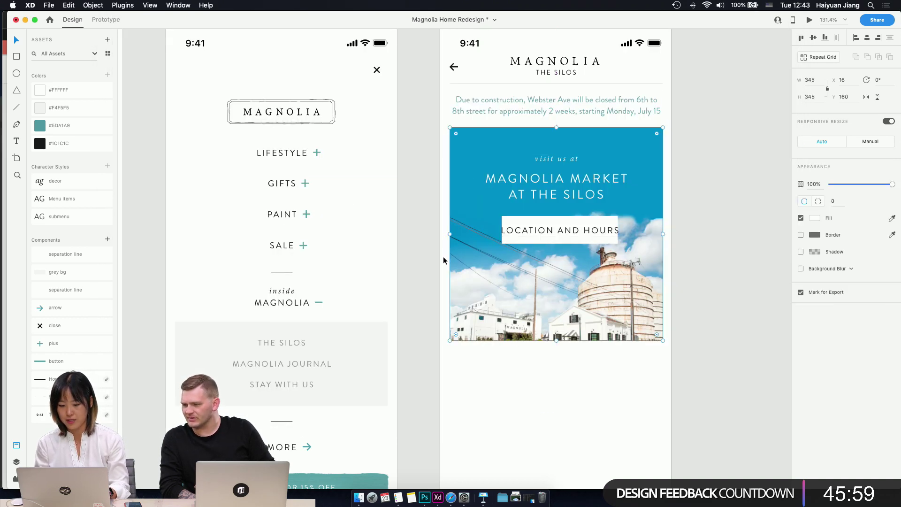
- Colour the "Location and hours" label #5DA1A9 and widen the white rectangle behind it to 228
click(570, 231)
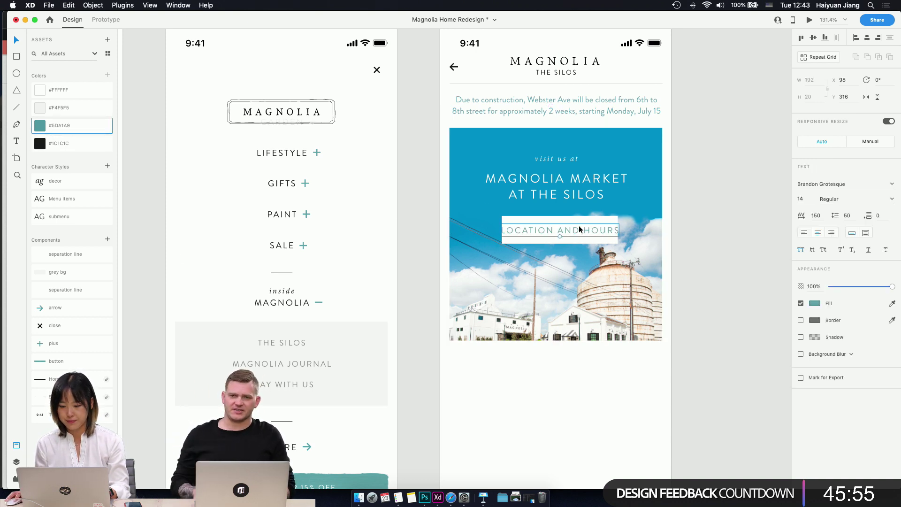
click(579, 225)
drag(618, 231, 630, 231)
click(627, 347)
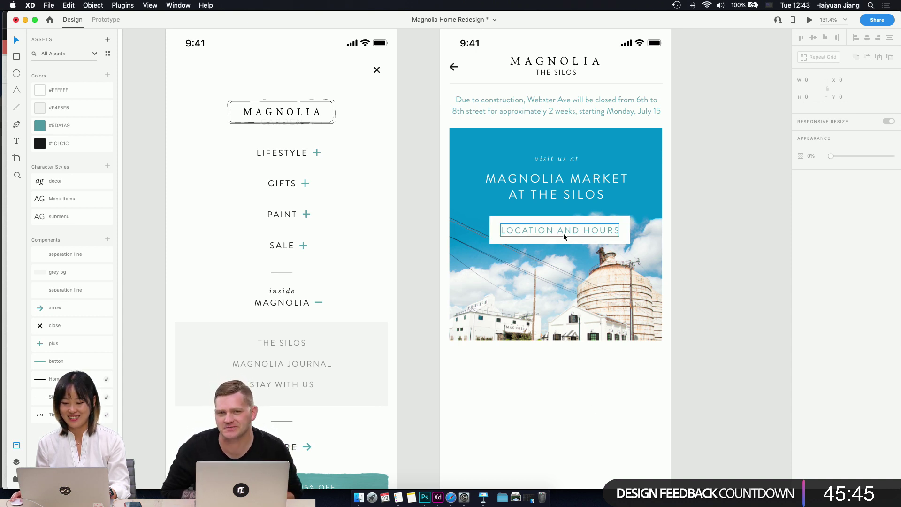
- Turn the white rectangle and its "Location and hours" label into a component named button_white
click(559, 221)
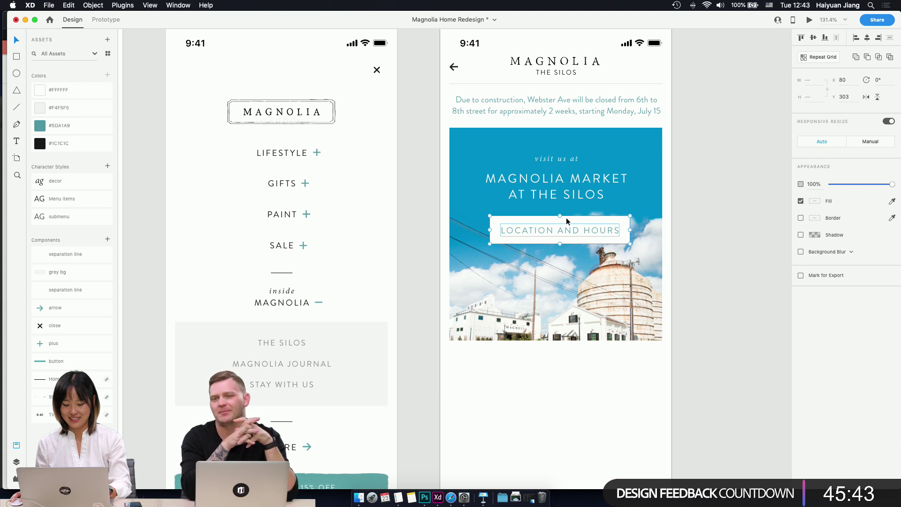
double_click(566, 218)
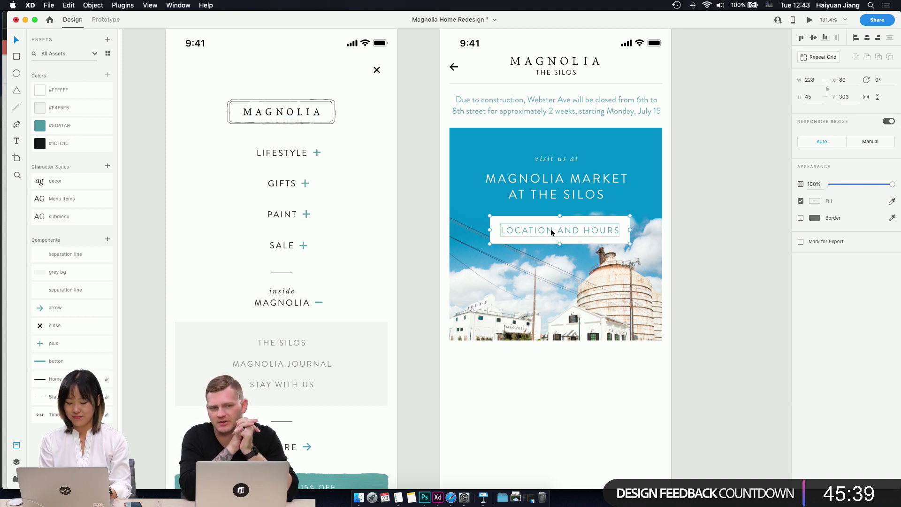
key(super+k)
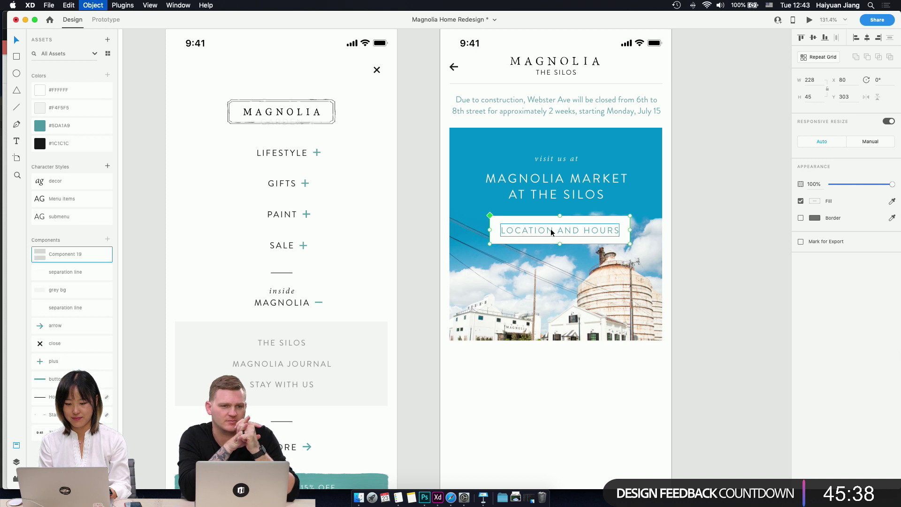
double_click(66, 254)
text(butto)
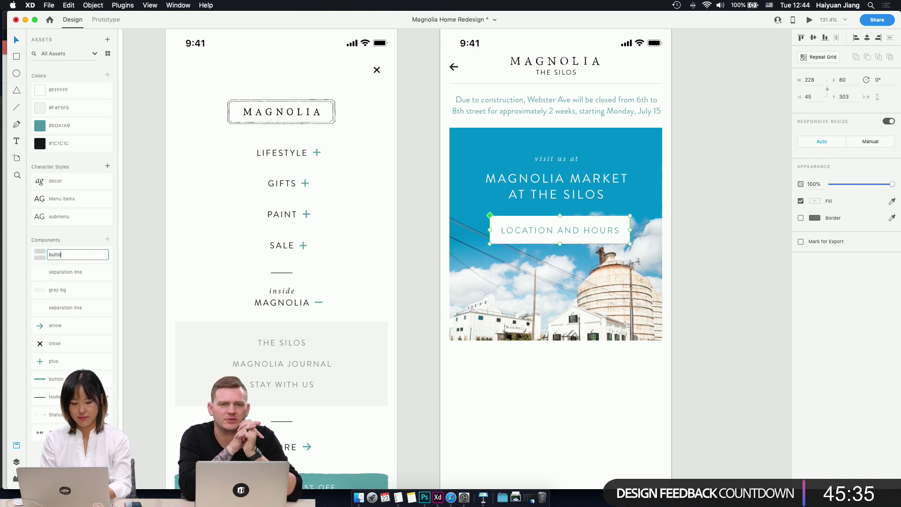
text(n_white)
key(Return)
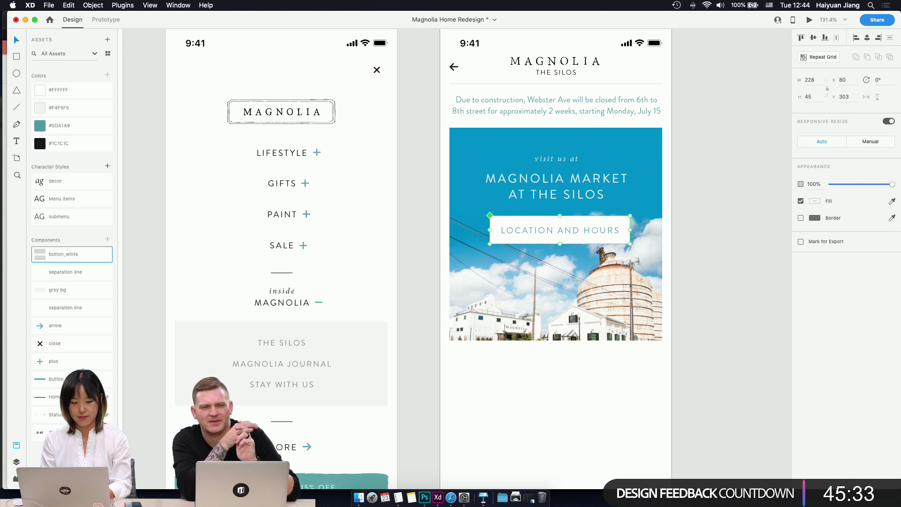
click(705, 283)
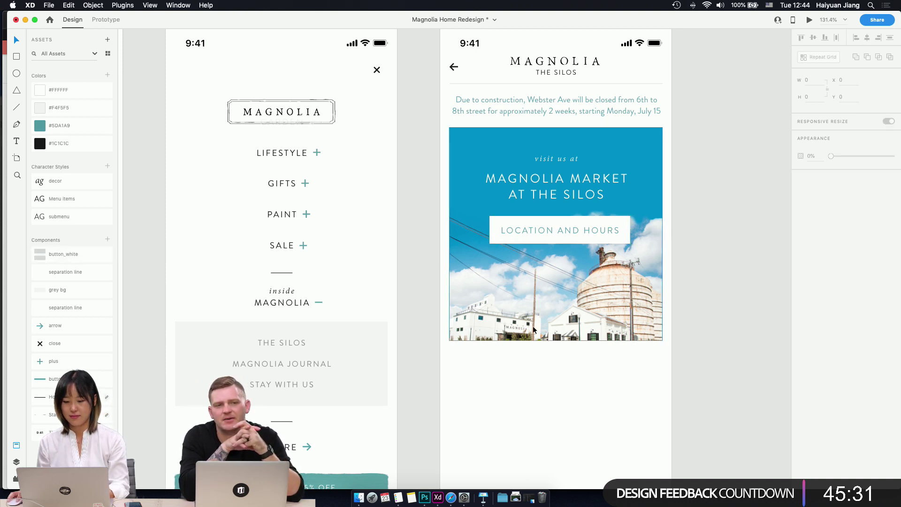
- Centre the "Location and hours" button horizontally on The Silos artboard
scroll(503, 329, down, 3)
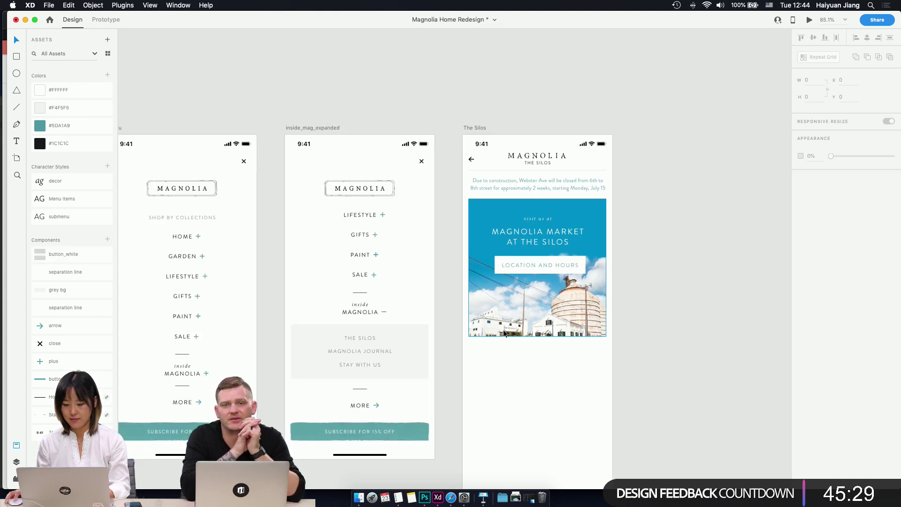
click(539, 262)
click(868, 38)
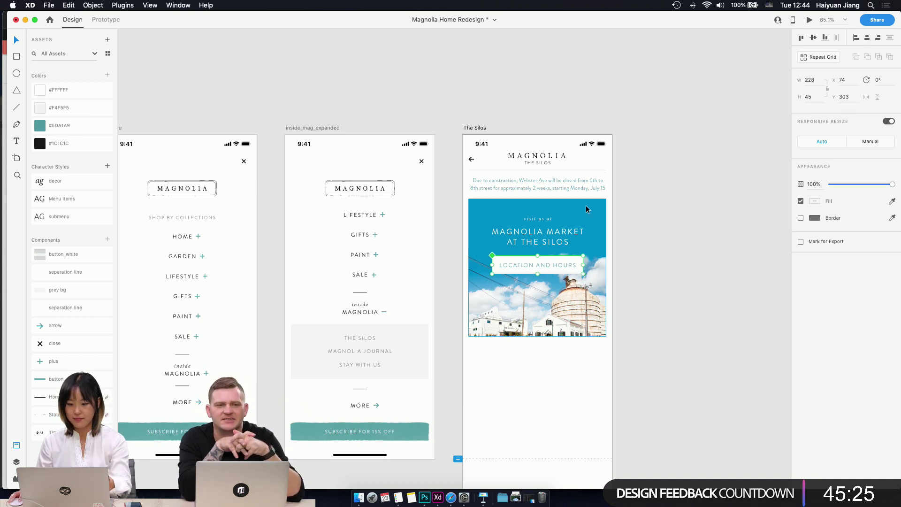
click(643, 191)
- Recolour the construction notice text with the blue #1F9DCF sampled from the hero image's sky
scroll(642, 189, up, 5)
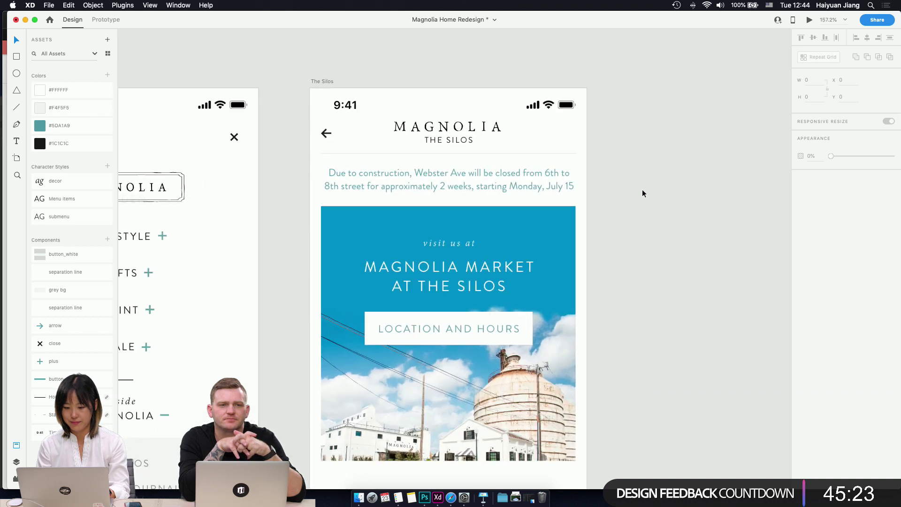
click(441, 181)
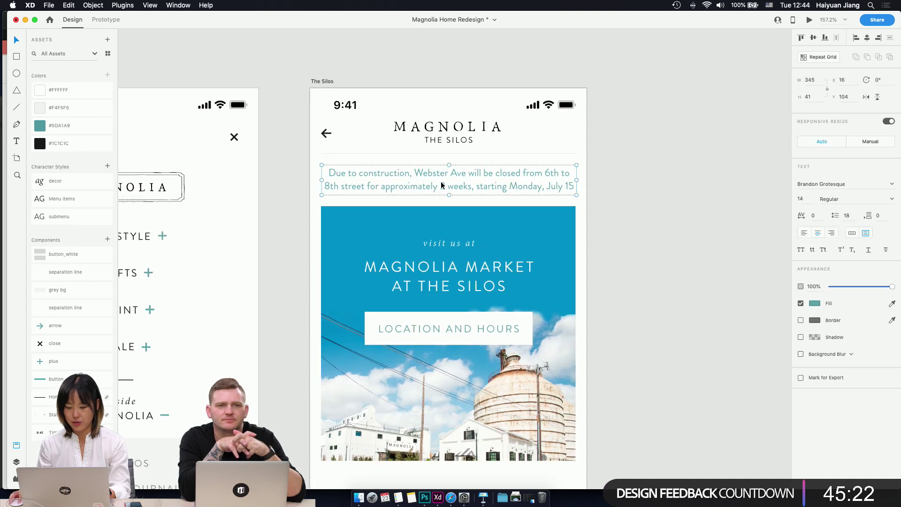
click(816, 304)
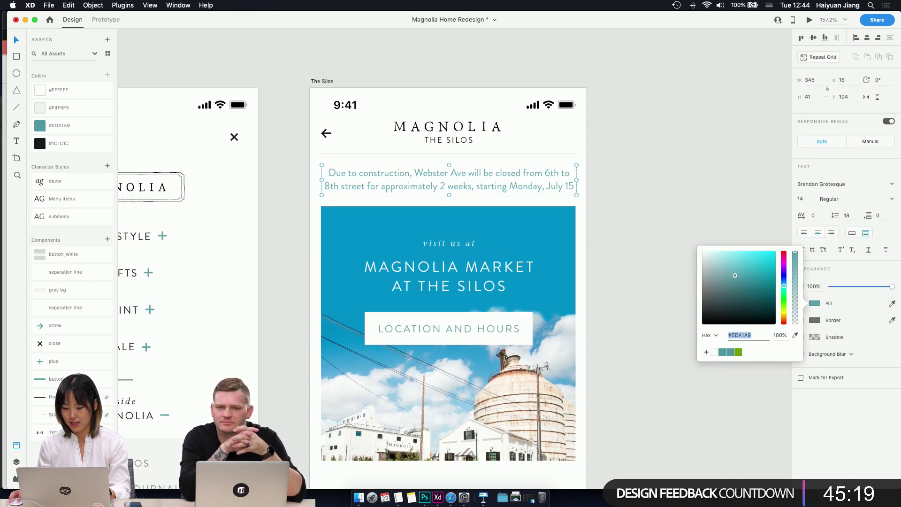
click(521, 210)
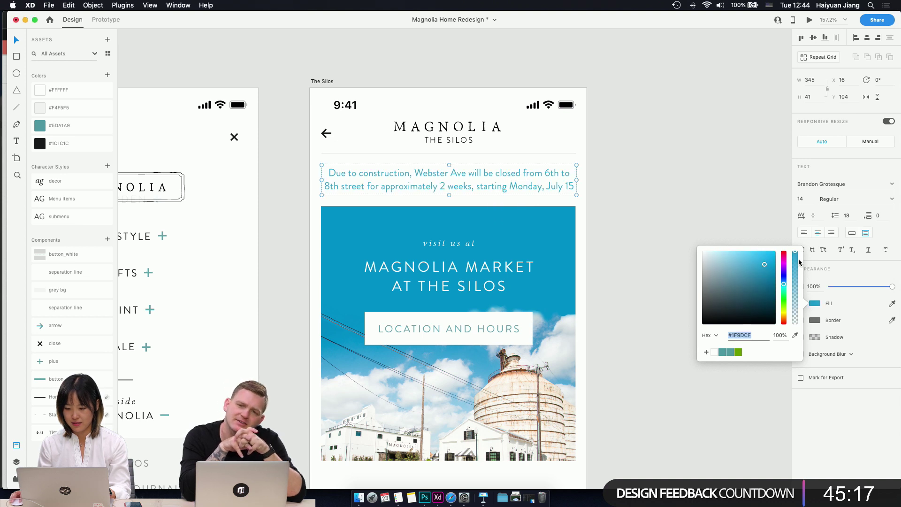
click(649, 213)
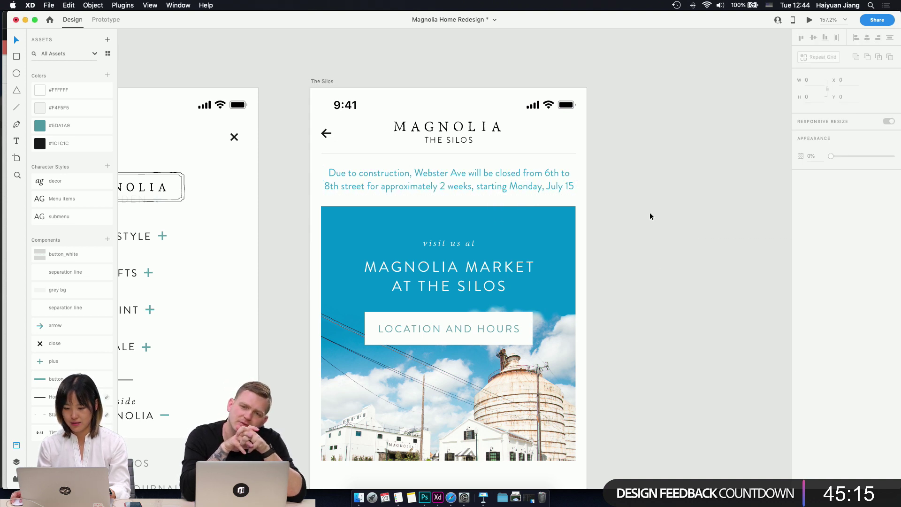
click(492, 179)
click(593, 266)
- Narrow the construction notice's text box to a width of 344
scroll(590, 295, down, 5)
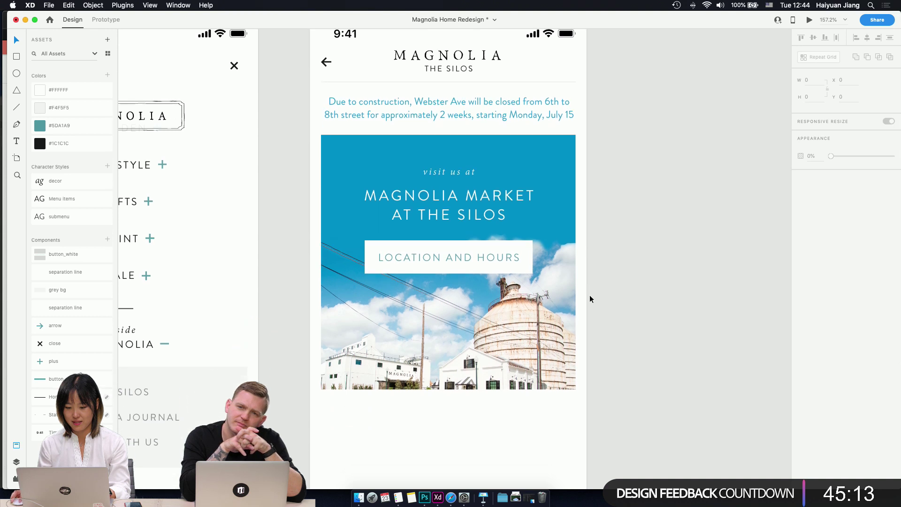
scroll(477, 413, up, 1)
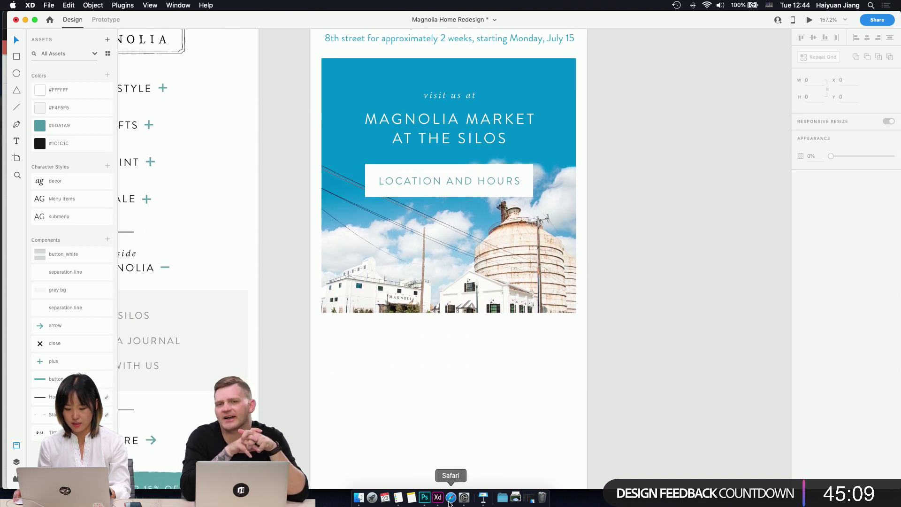
scroll(478, 393, up, 2)
scroll(478, 397, up, 1)
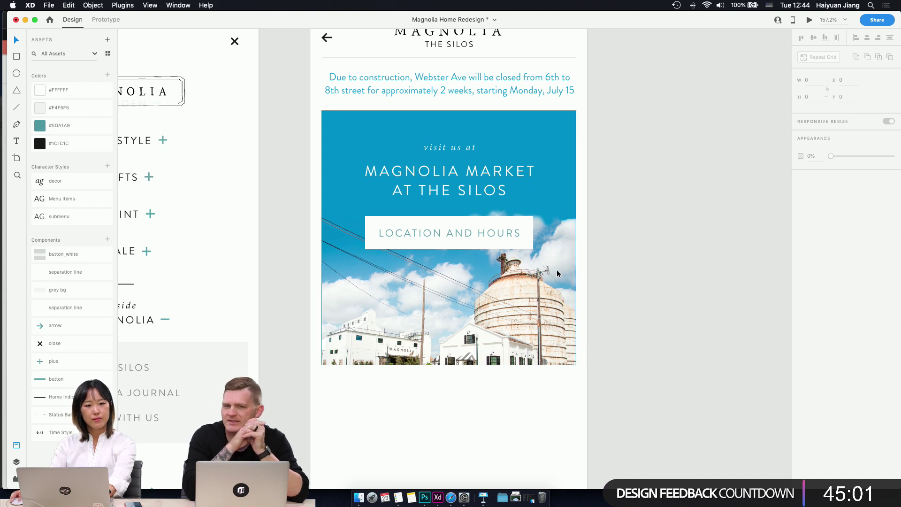
click(474, 86)
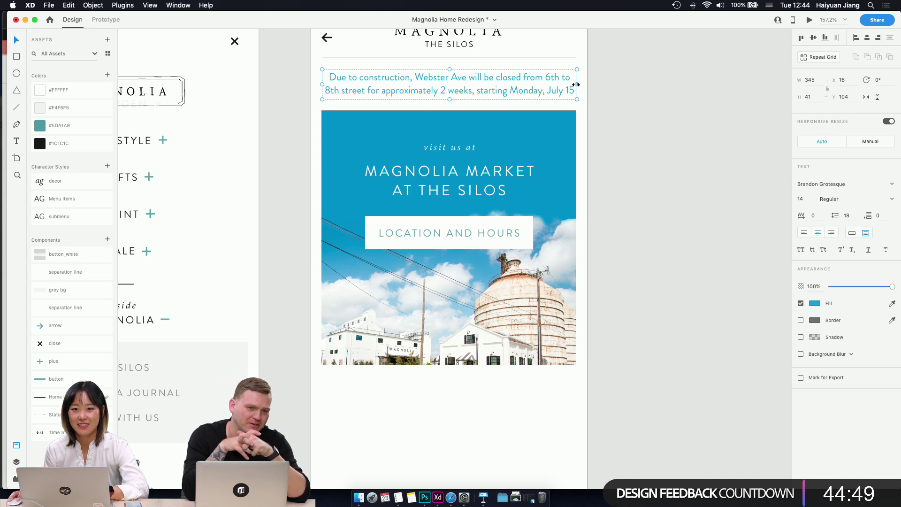
drag(576, 85, 576, 84)
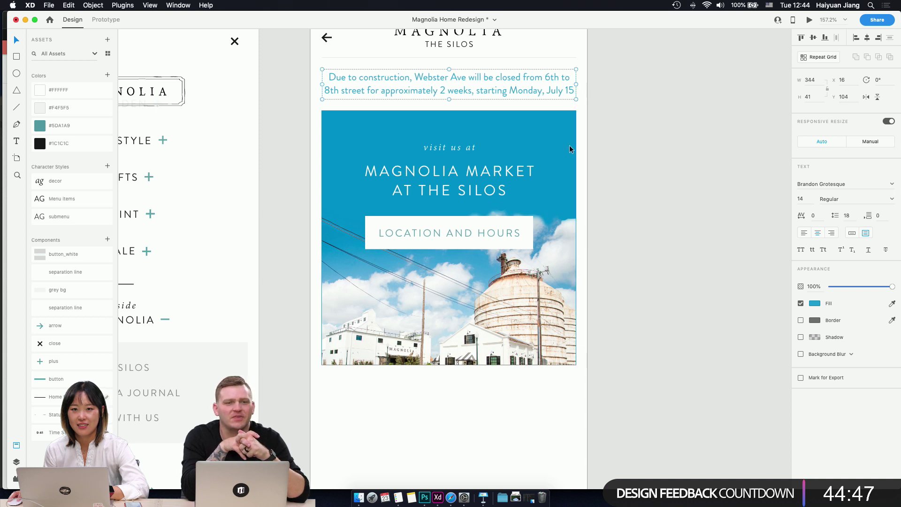
click(489, 402)
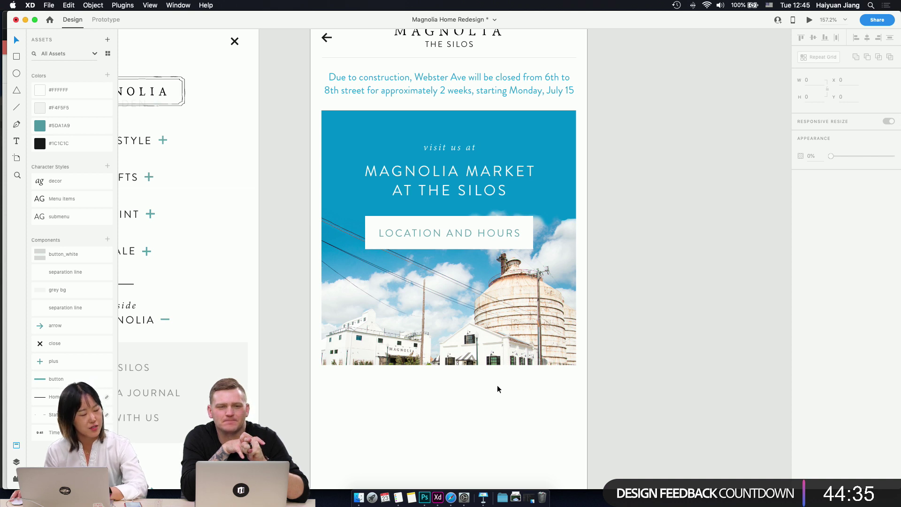
click(491, 359)
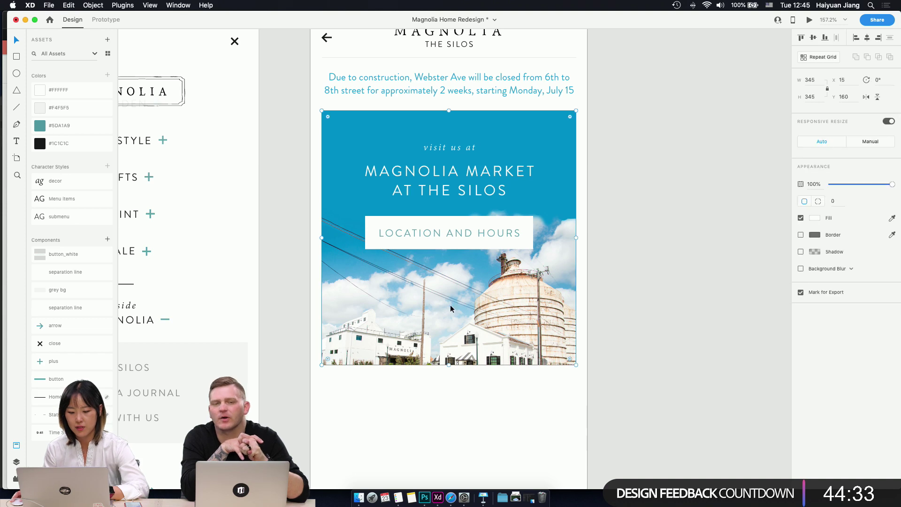
key(super+minus)
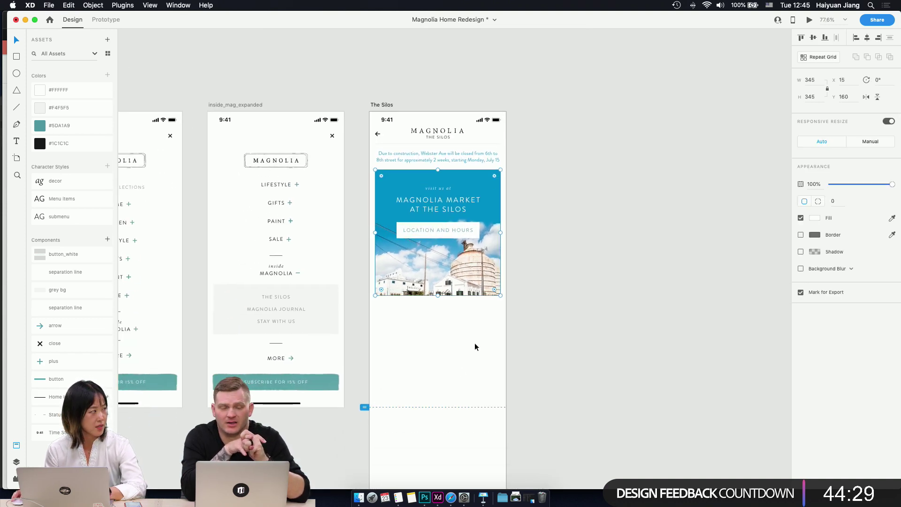
click(450, 348)
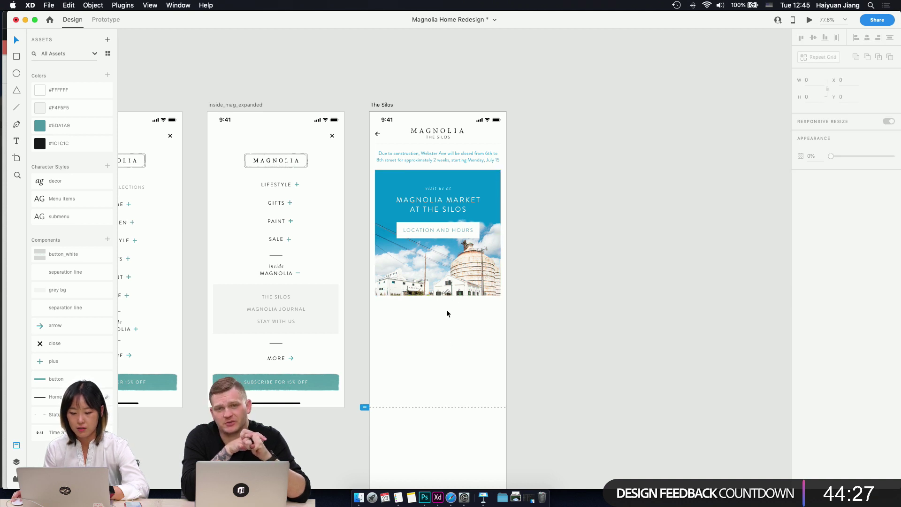
- Switch to Safari and examine the hero and "Experience the market" heading on the Magnolia Market at the Silos page
click(452, 498)
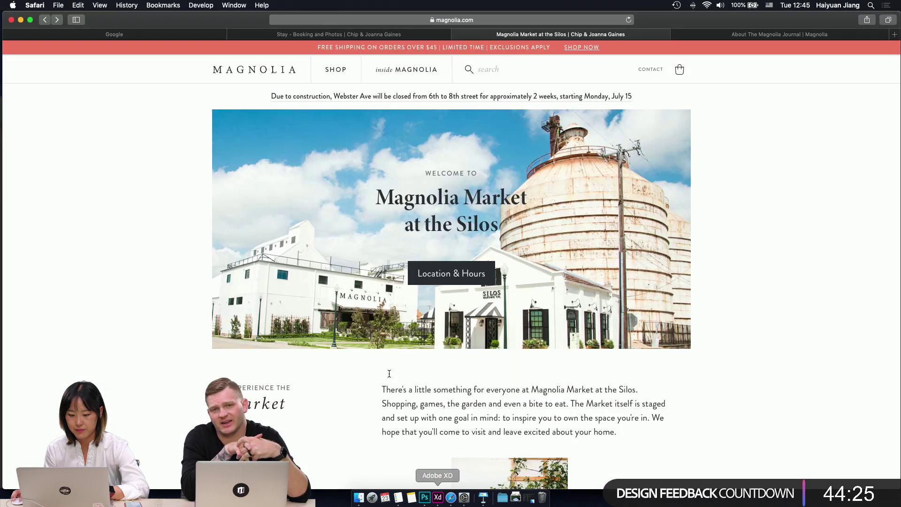
scroll(513, 350, down, 4)
scroll(513, 353, down, 2)
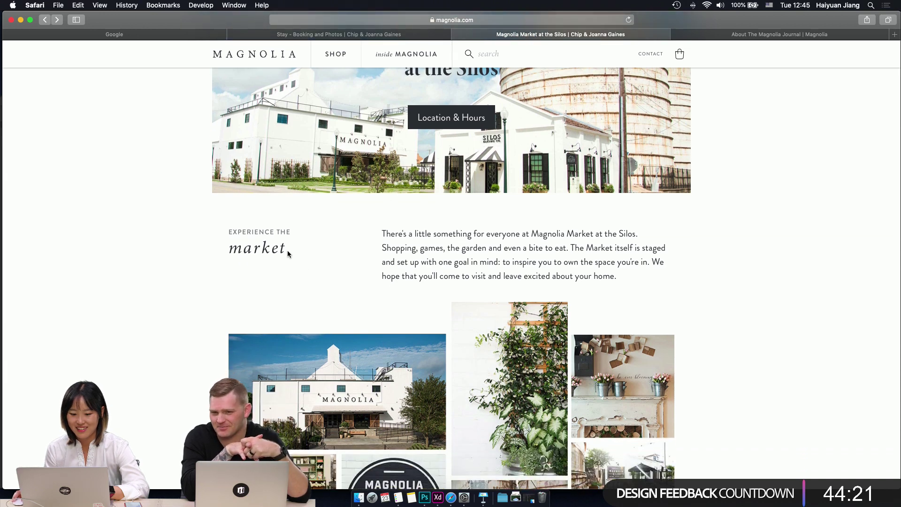
scroll(286, 250, up, 3)
scroll(286, 250, up, 1)
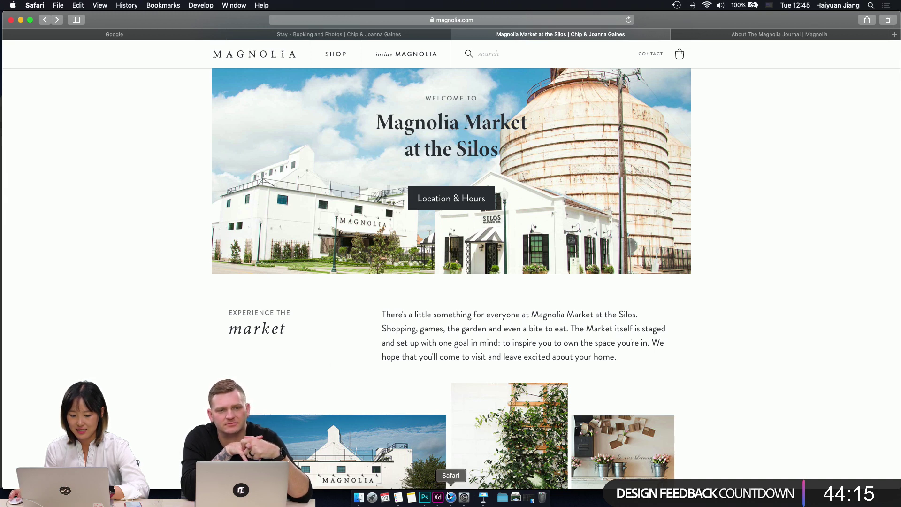
drag(288, 328, 243, 314)
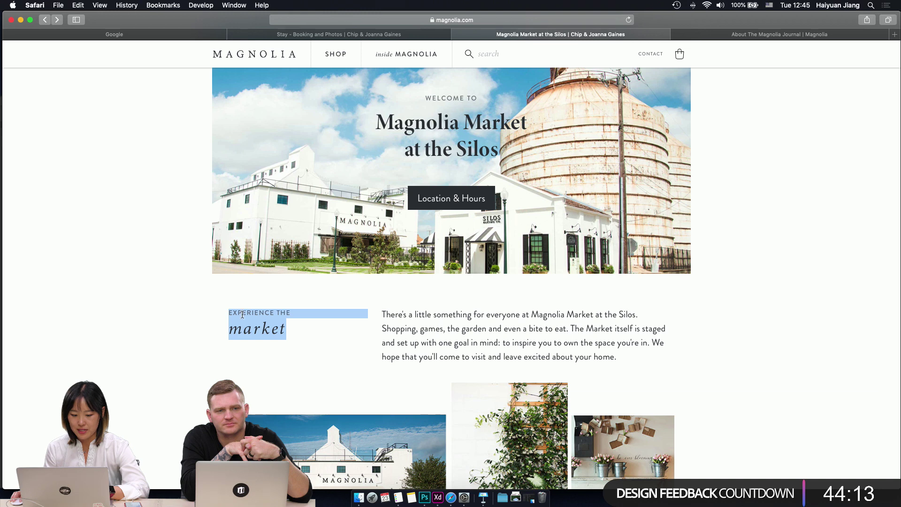
click(292, 331)
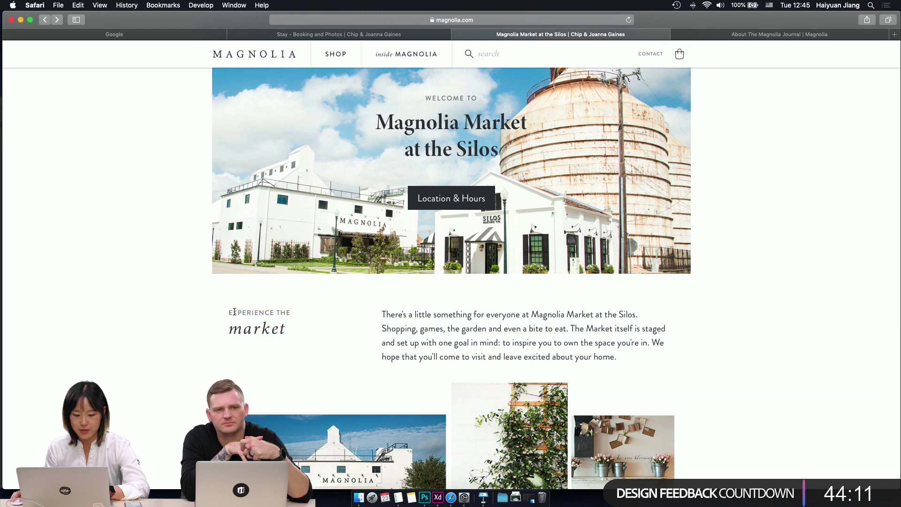
drag(293, 334, 230, 310)
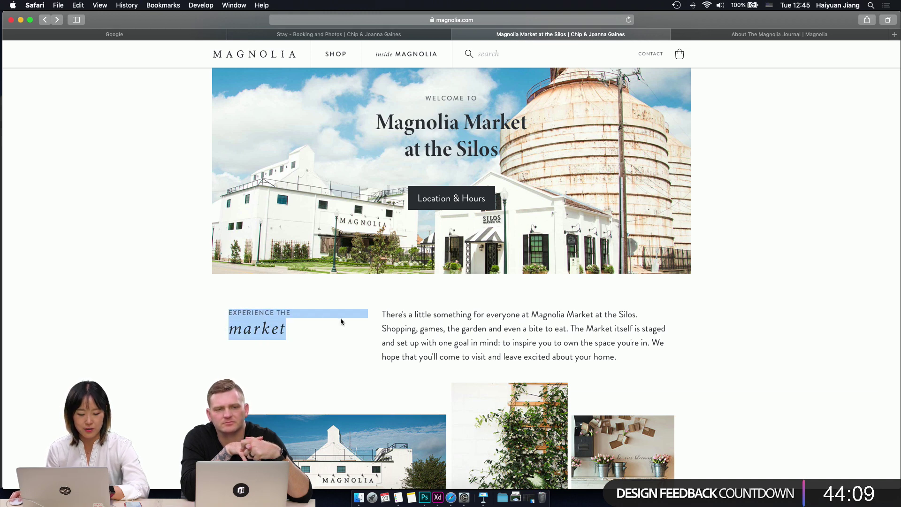
drag(295, 336, 326, 302)
click(435, 311)
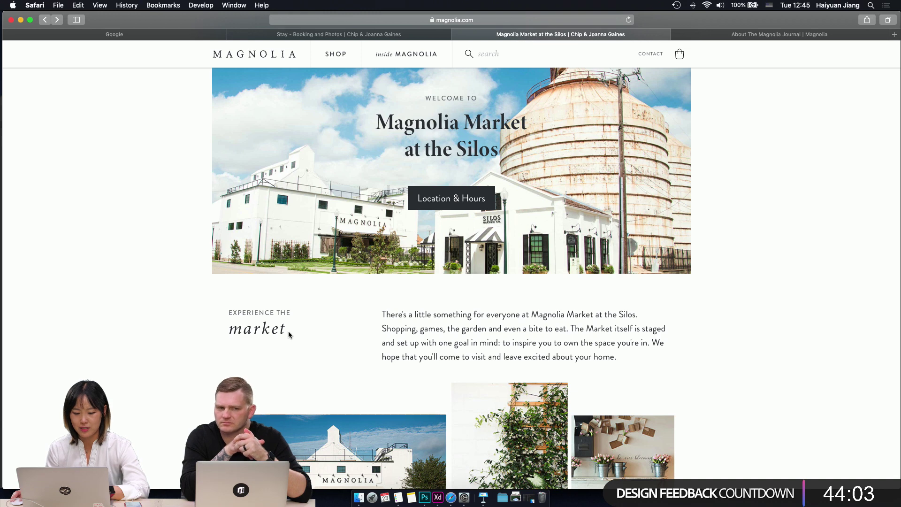
drag(288, 333, 231, 309)
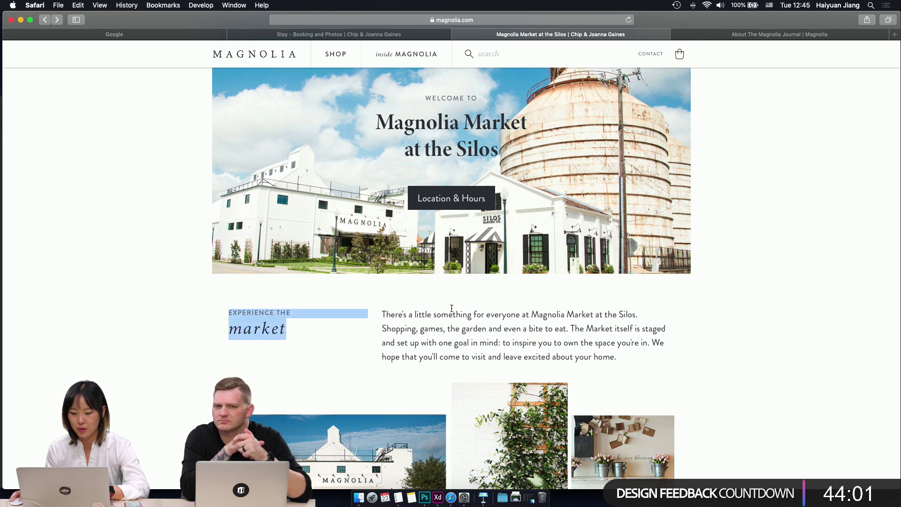
drag(450, 123, 527, 124)
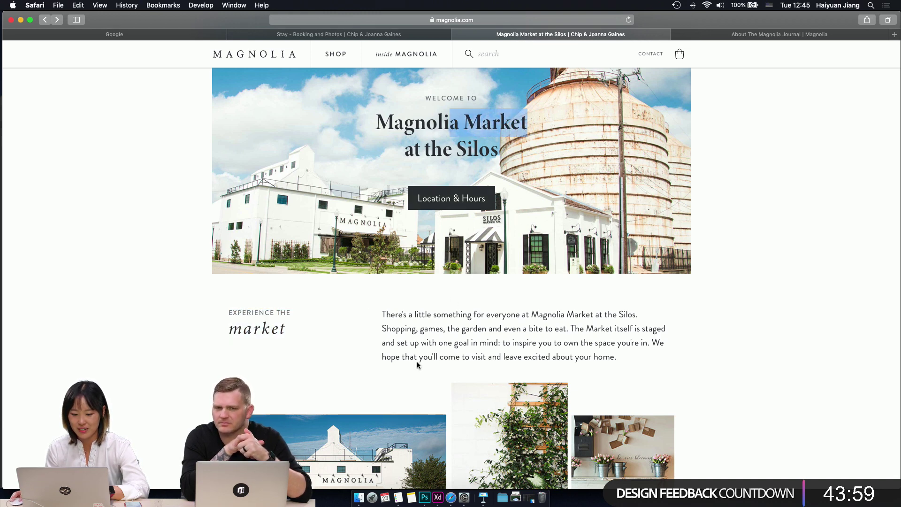
- Switch back to Adobe XD and add the text "The market" below the hero image on The Silos artboard
click(438, 498)
scroll(416, 319, down, 5)
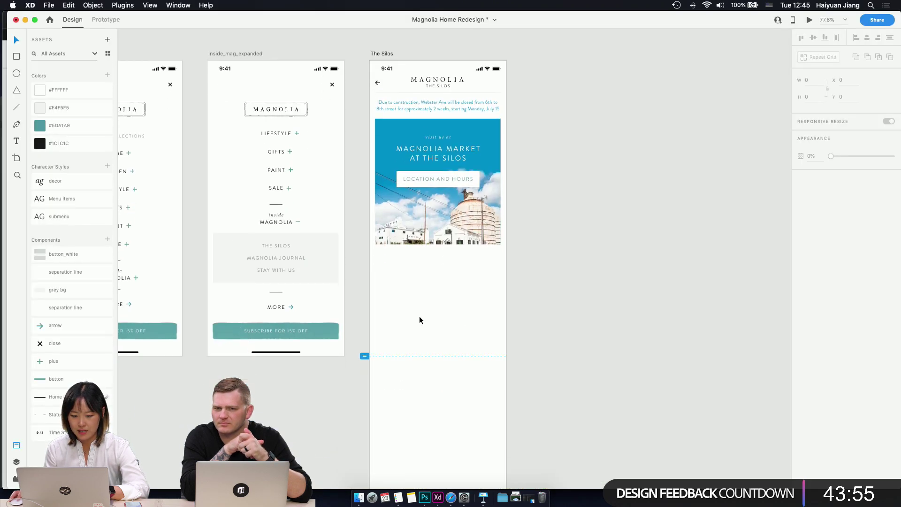
key(t)
click(441, 282)
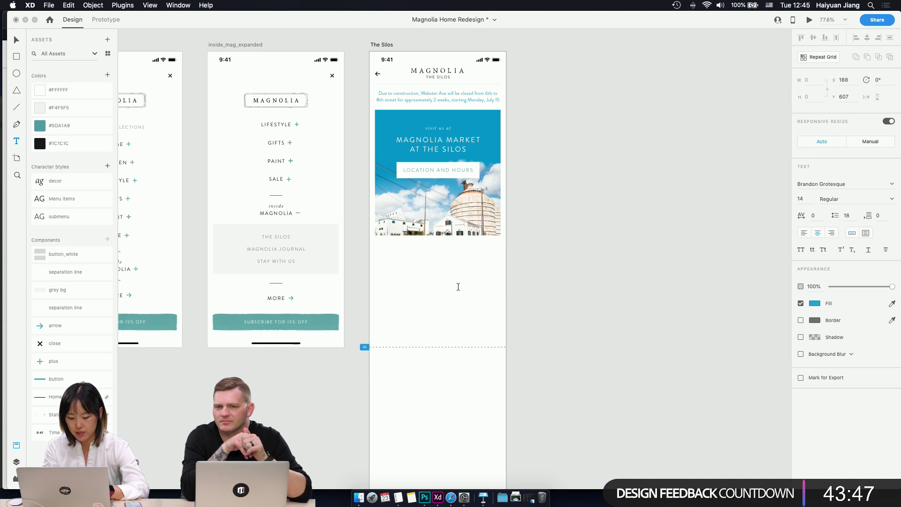
text(The mai)
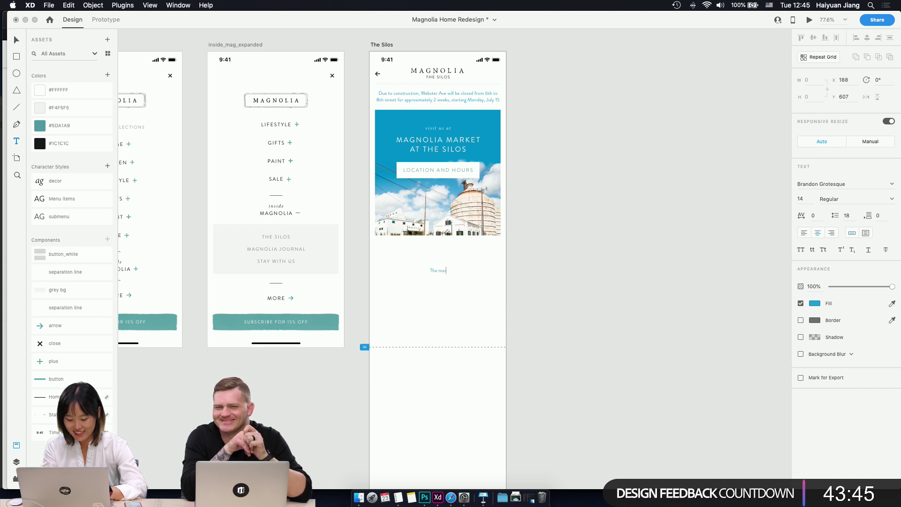
key(BackSpace)
text(rket)
key(Escape)
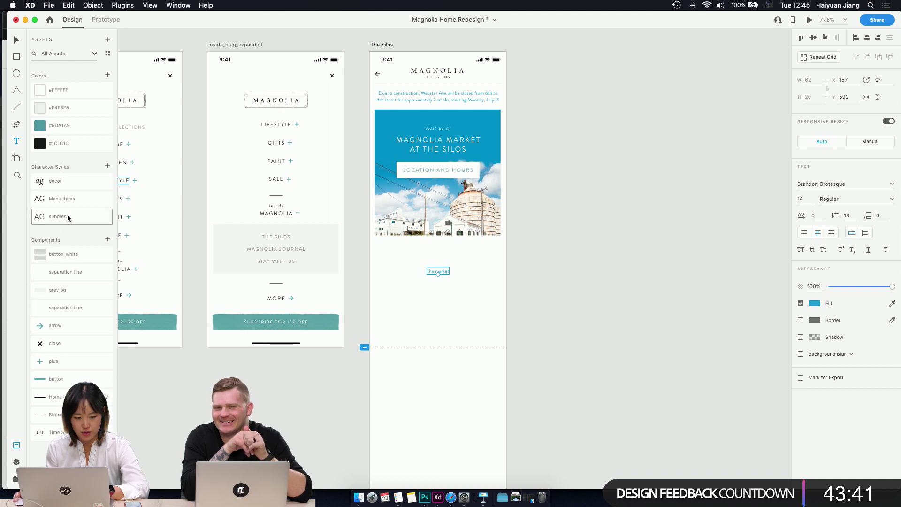
key(Escape)
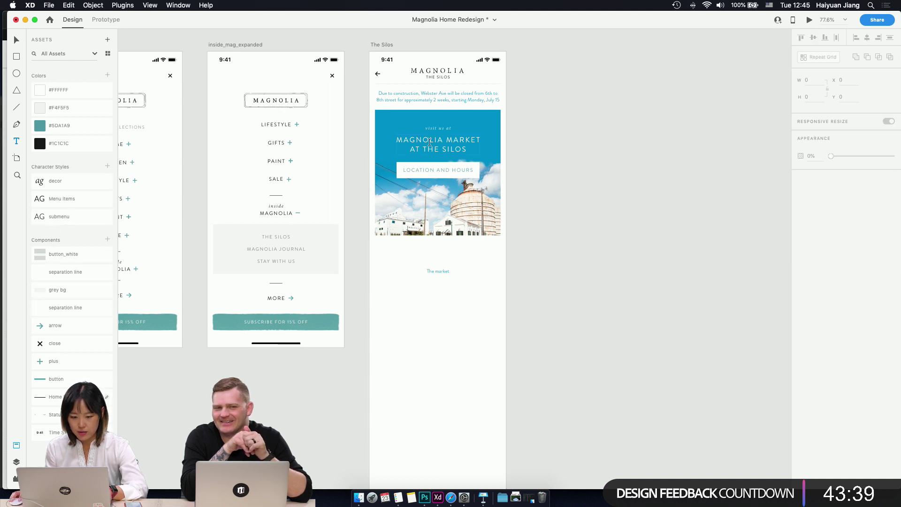
- Save the hero title "Magnolia Market at the Silos" text formatting as a character style named H1_white
click(438, 147)
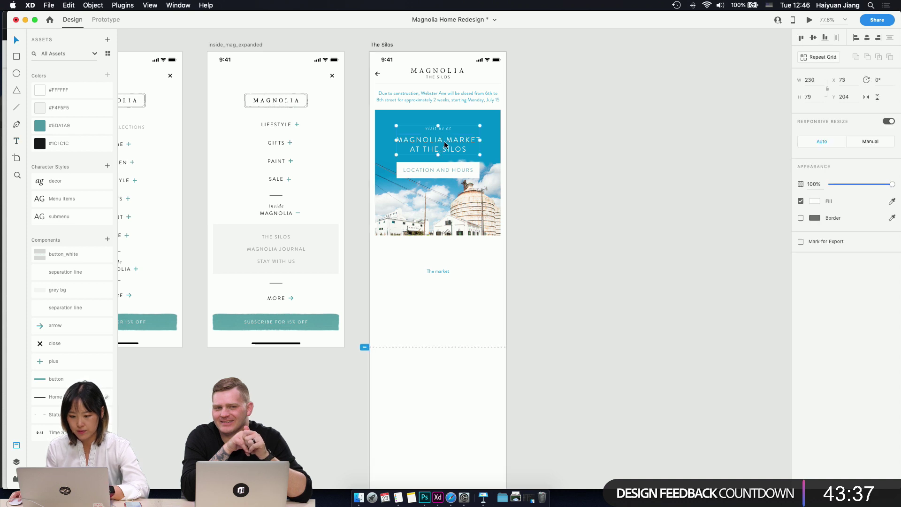
double_click(445, 144)
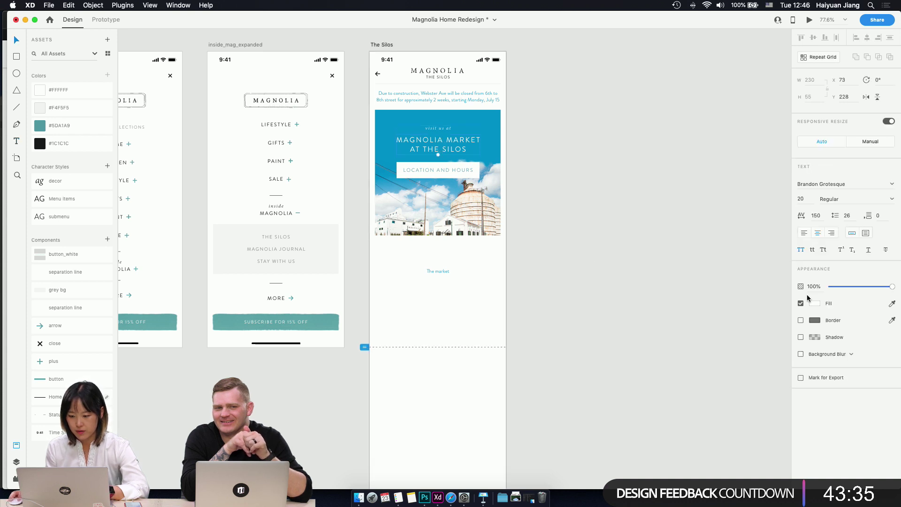
click(107, 167)
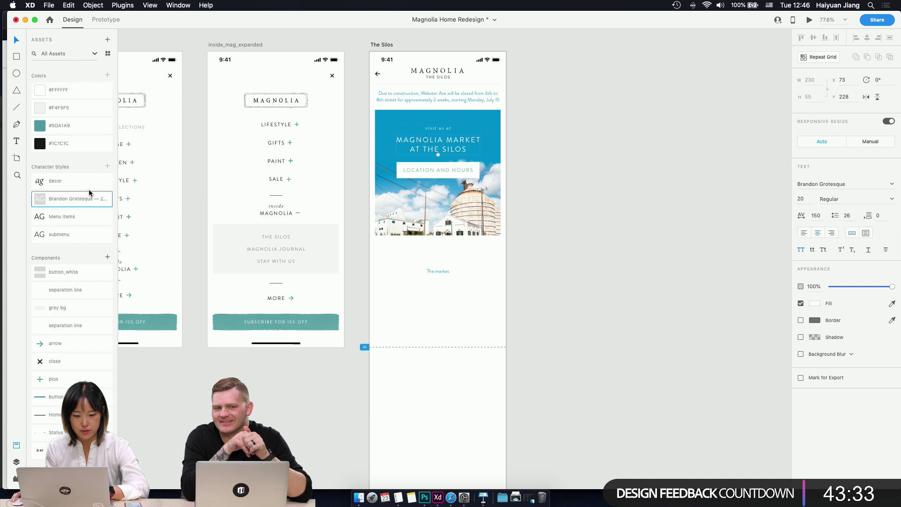
double_click(73, 198)
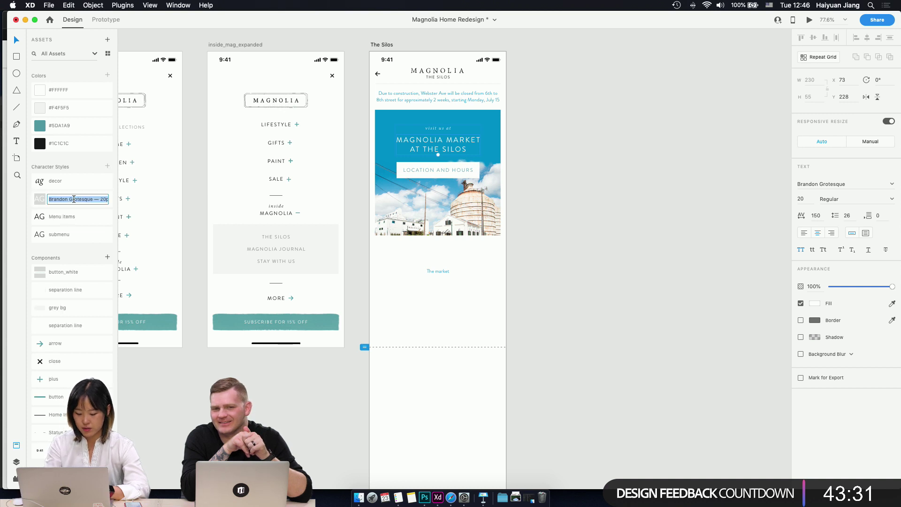
text(H1_)
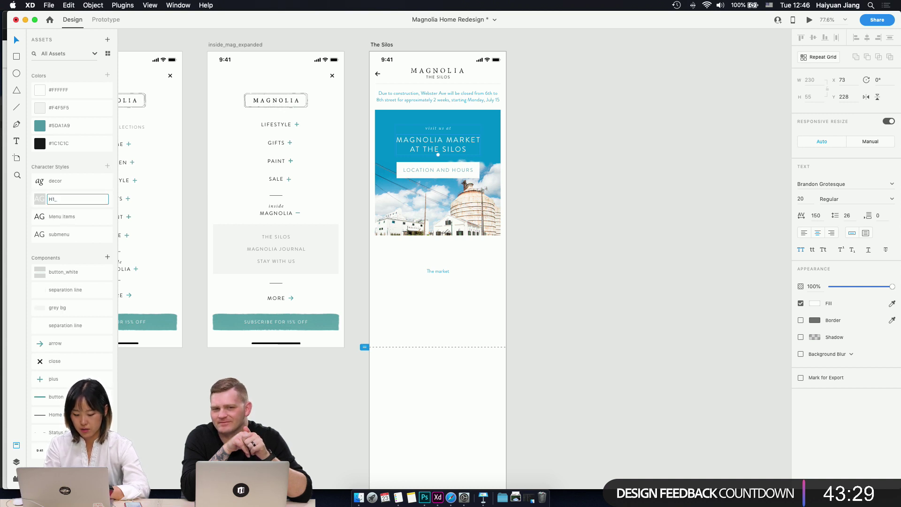
text(white)
key(Return)
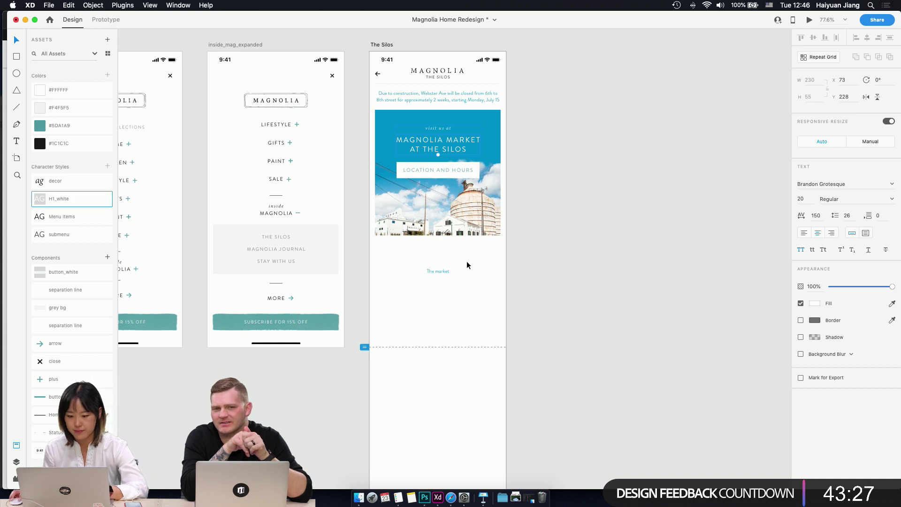
- Recolour the "The market" text with the saved dark colour #1C1C1C
click(436, 272)
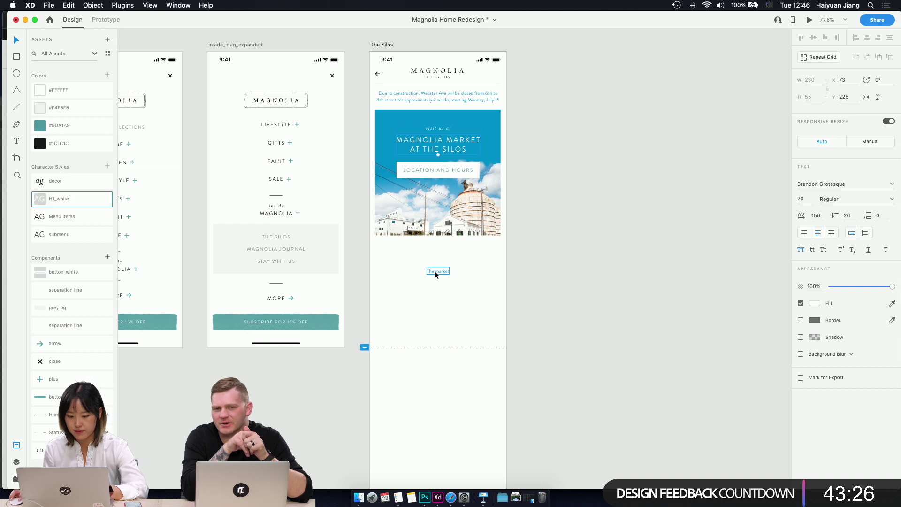
click(815, 304)
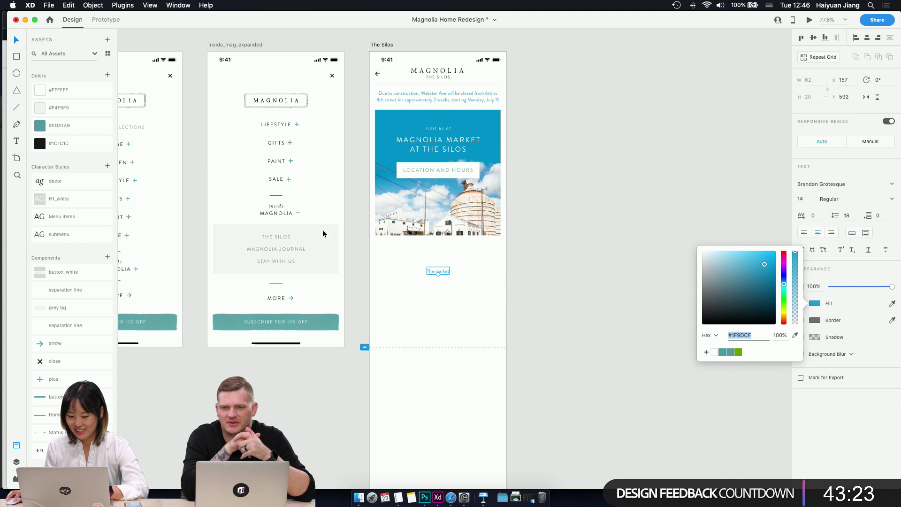
click(82, 143)
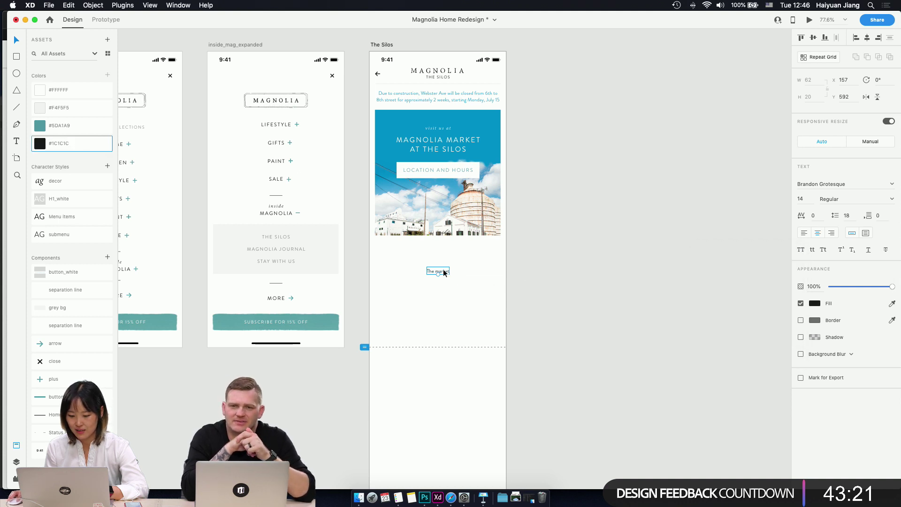
- Apply the H1_white character style to the "The market" text below the hero image
click(55, 199)
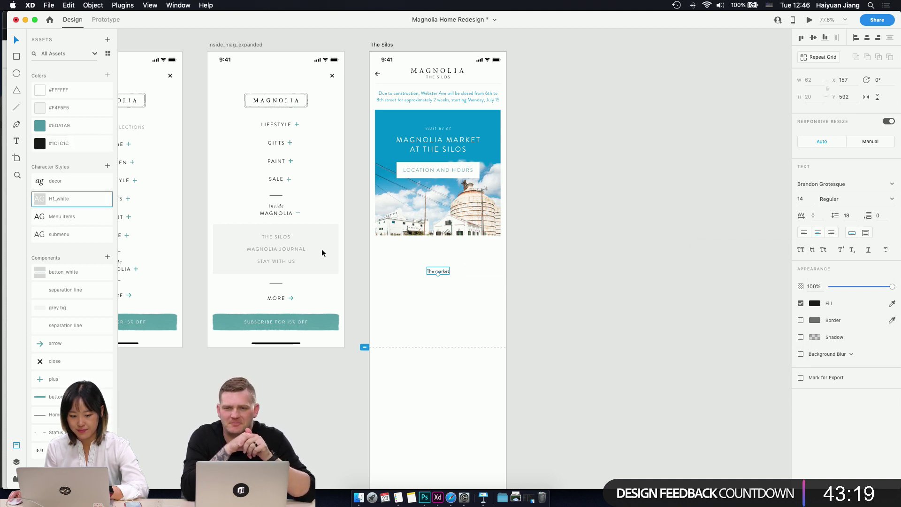
click(447, 277)
click(439, 271)
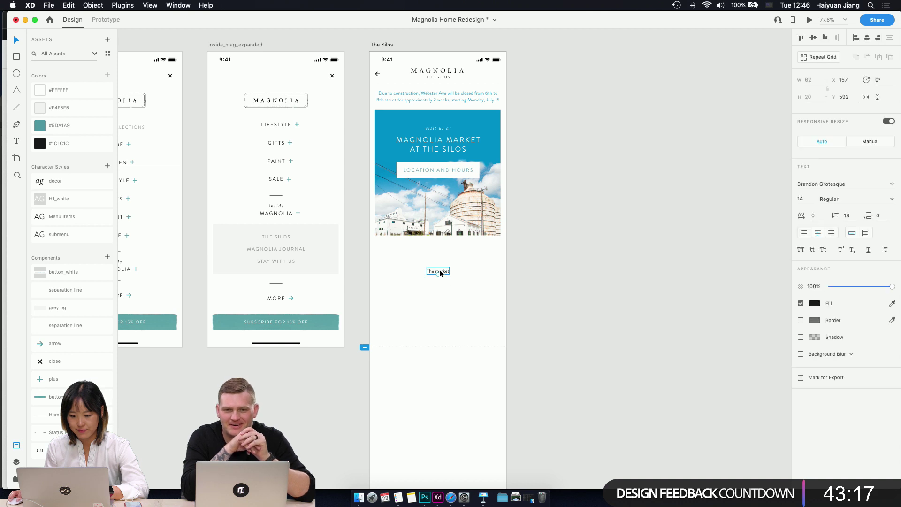
click(64, 201)
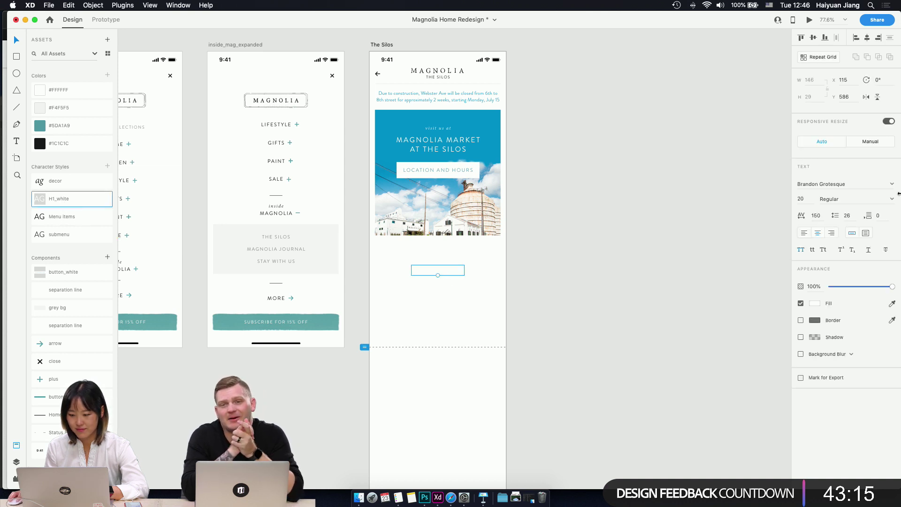
- Change the fill of the restyled "The market" heading to the saved colour #1C1C1C
click(817, 320)
click(815, 303)
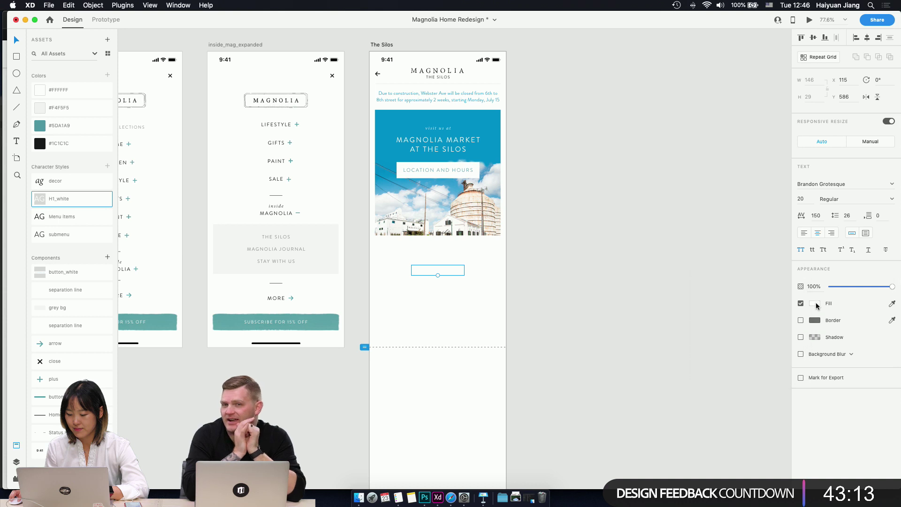
click(815, 303)
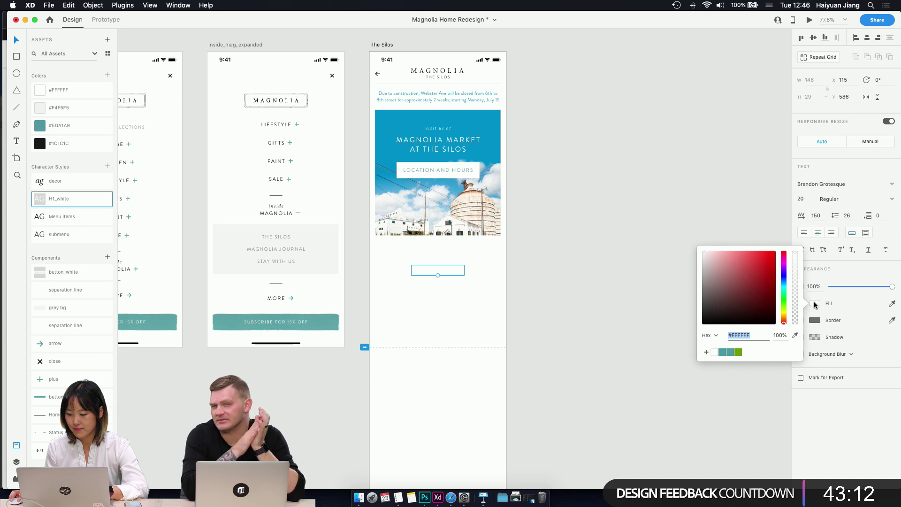
click(70, 143)
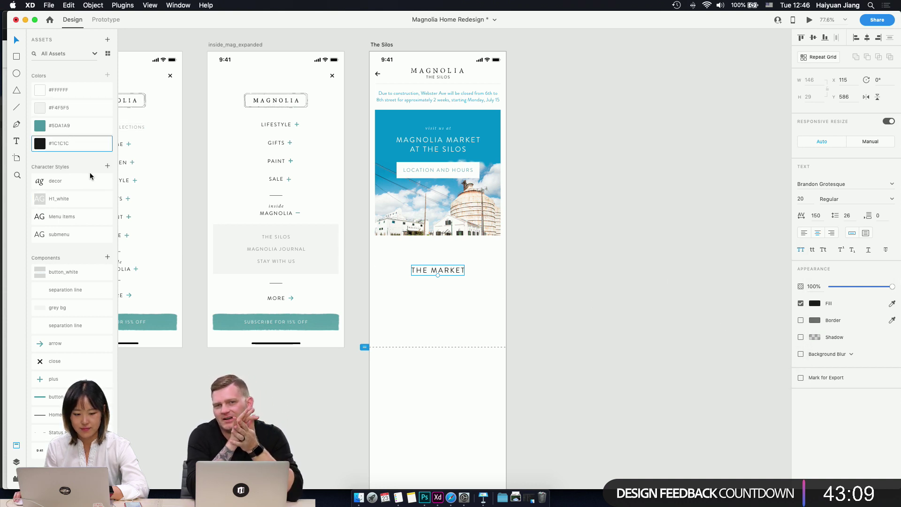
- Save the dark "The market" heading's formatting as a character style named h1_dark
click(108, 166)
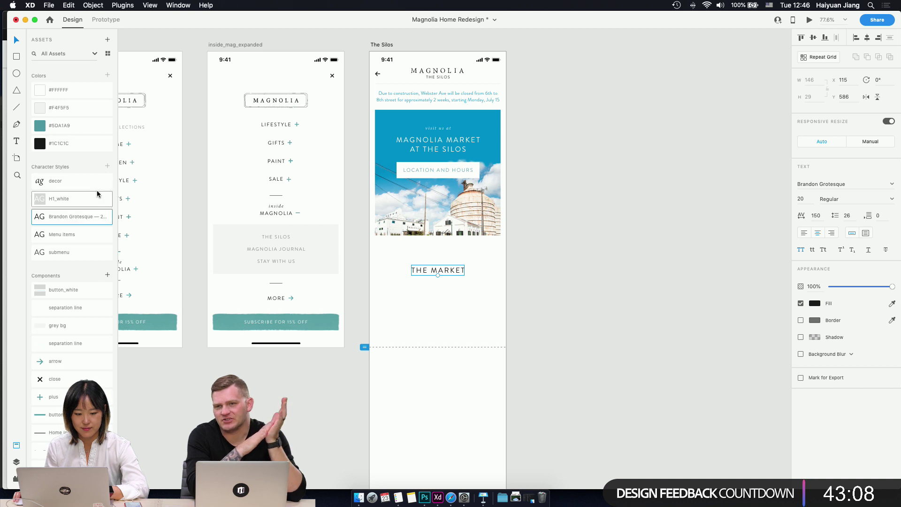
double_click(64, 214)
text(h1_dar)
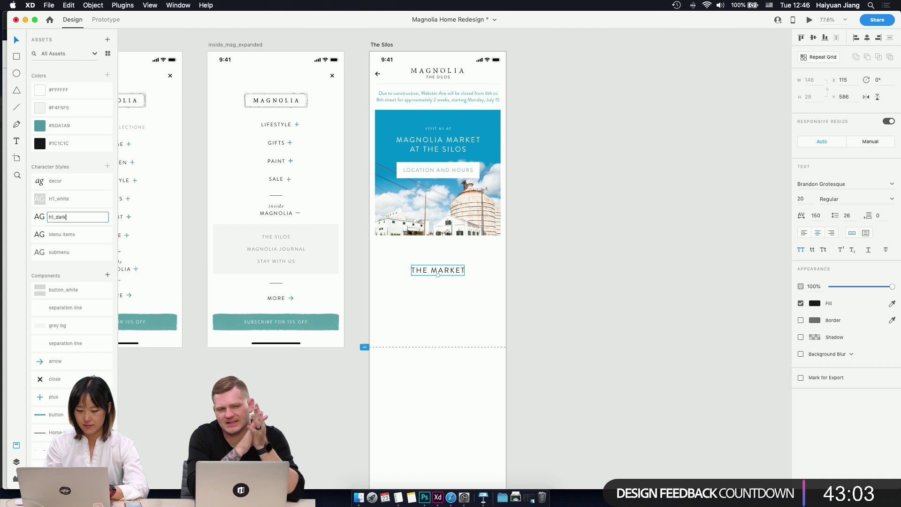
text(k)
key(Return)
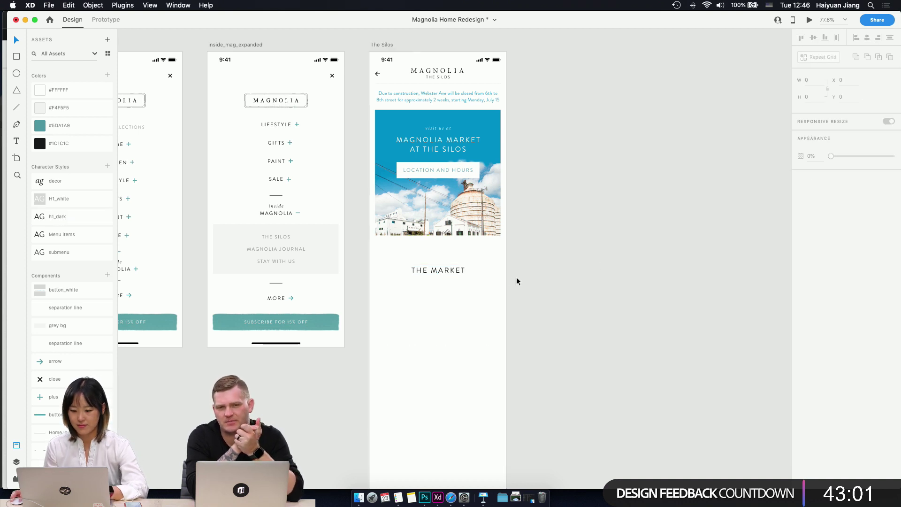
- Duplicate the "The market" heading just above itself, reword the copy to "EXPERIENCE" and give it the decor character style
drag(452, 270, 450, 251)
double_click(450, 252)
text(EXPERIENCE)
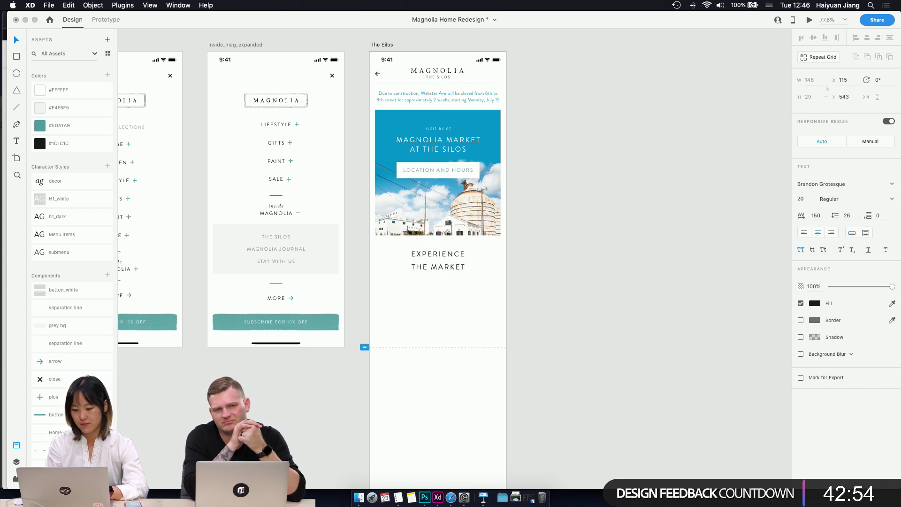
key(Escape)
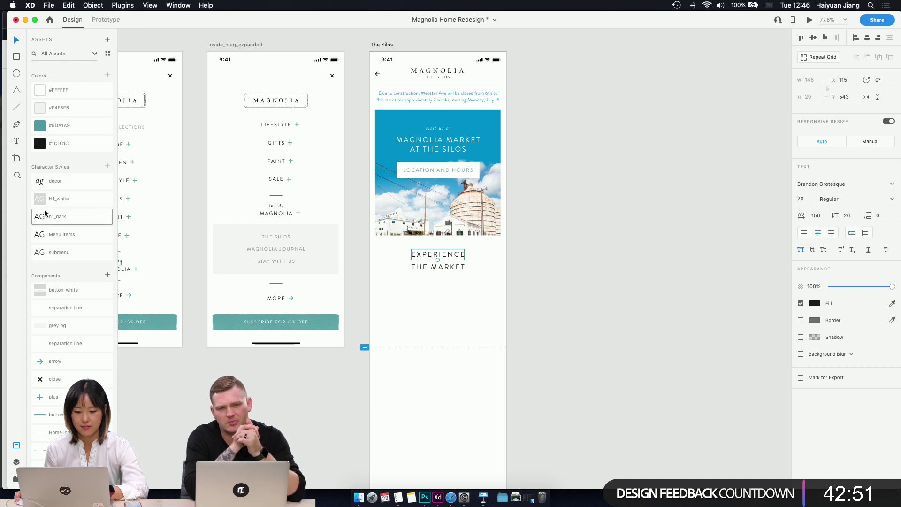
click(60, 181)
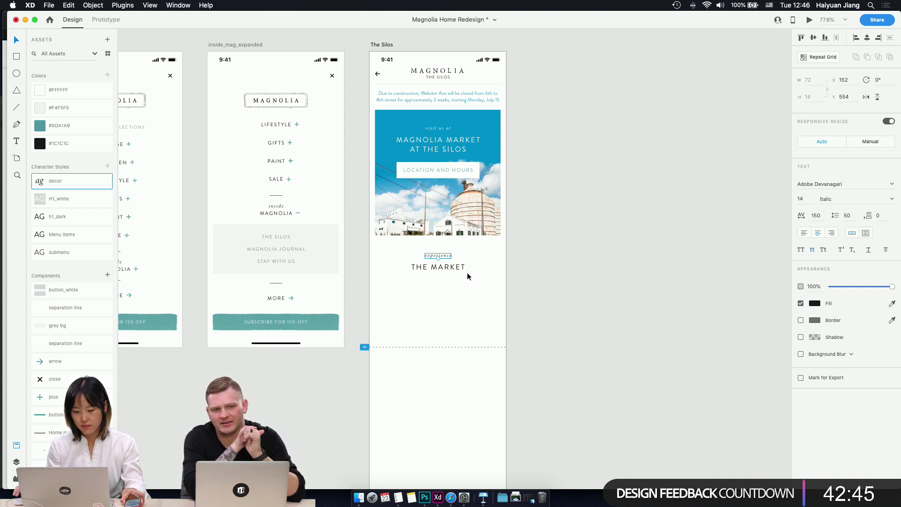
- Move the "experience" and "The market" heading lines together up to Y 545, closer to the hero image
key(alt)
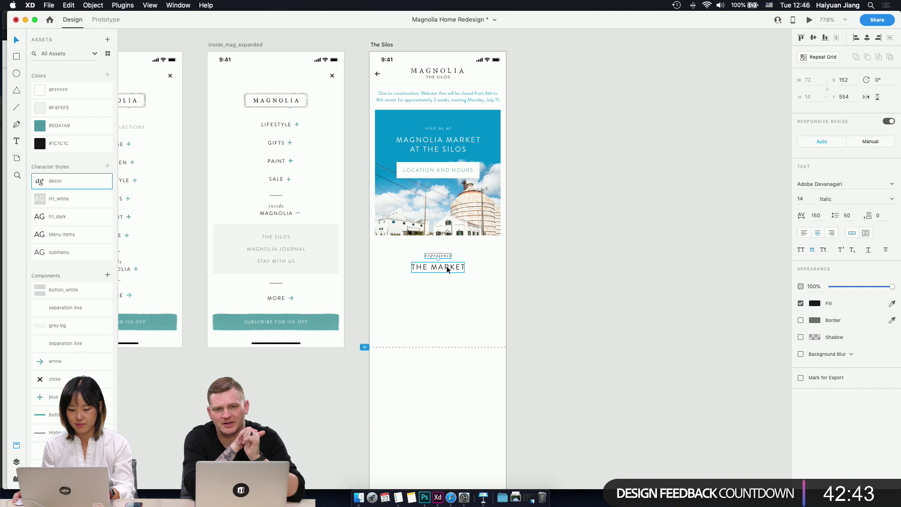
shift+click(447, 266)
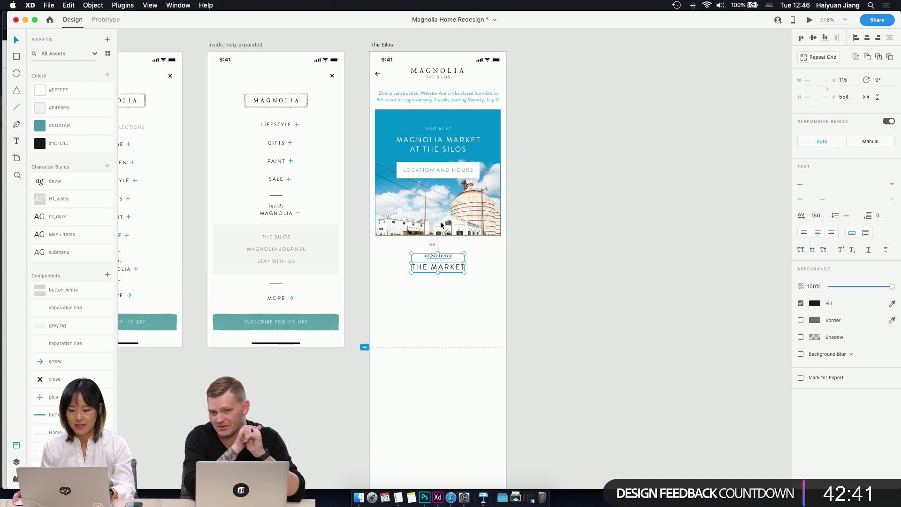
key(Up)
key(Up)
key(Up)
key(Up)
key(Up)
key(Up)
key(Up)
key(Up)
key(Up)
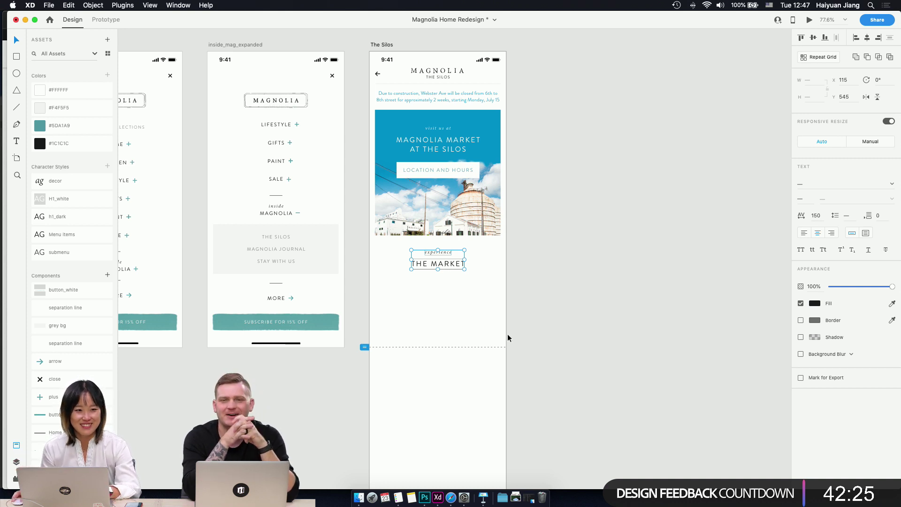
- Nudge only the "The market" line up to Y 565 to tighten the gap below "experience"
click(456, 286)
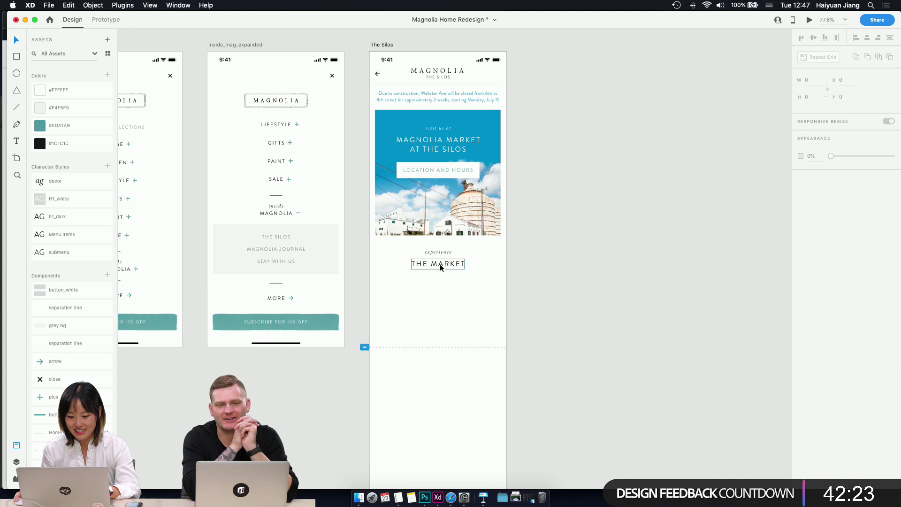
click(440, 264)
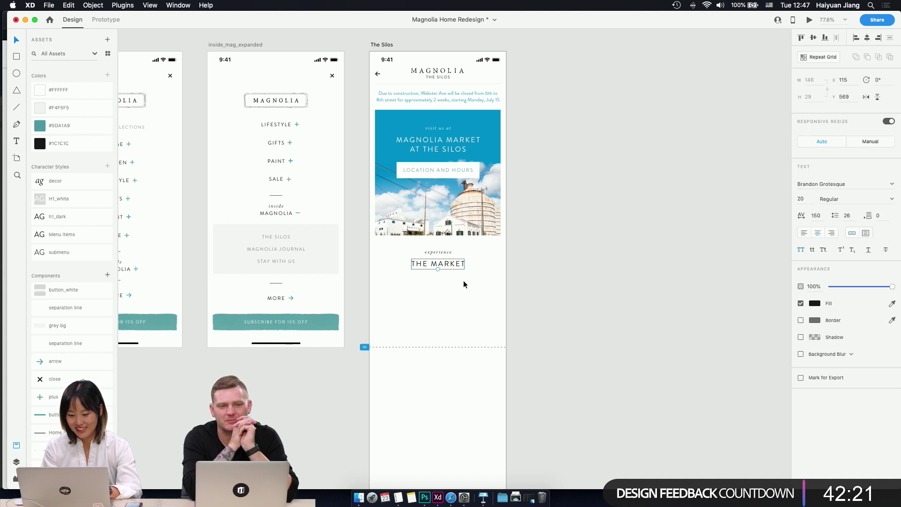
key(Up)
key(Up)
key(Up)
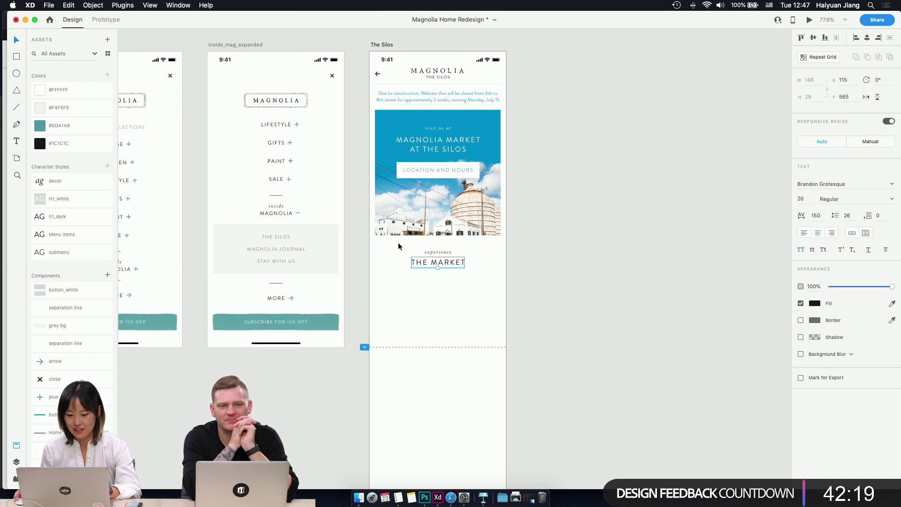
- Group the two heading lines and move the group up to Y 535 below the hero image
drag(403, 245, 473, 291)
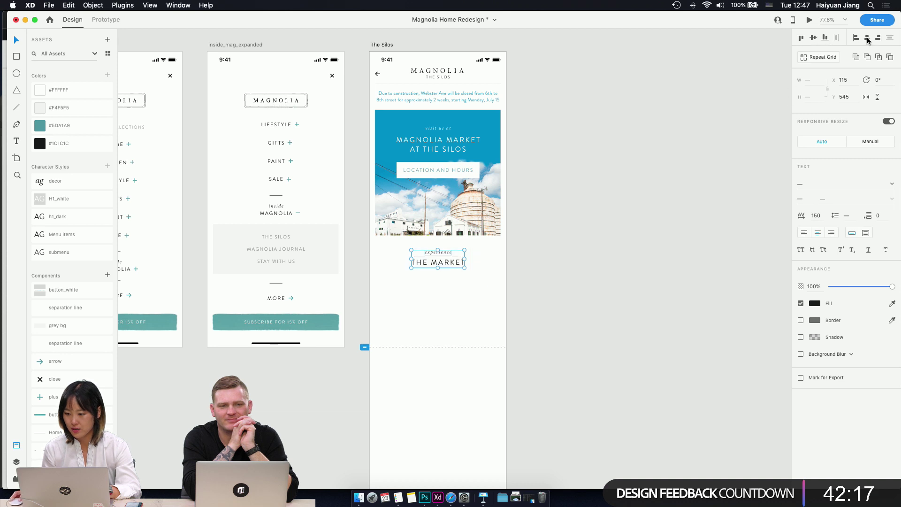
key(super+g)
drag(449, 262, 450, 258)
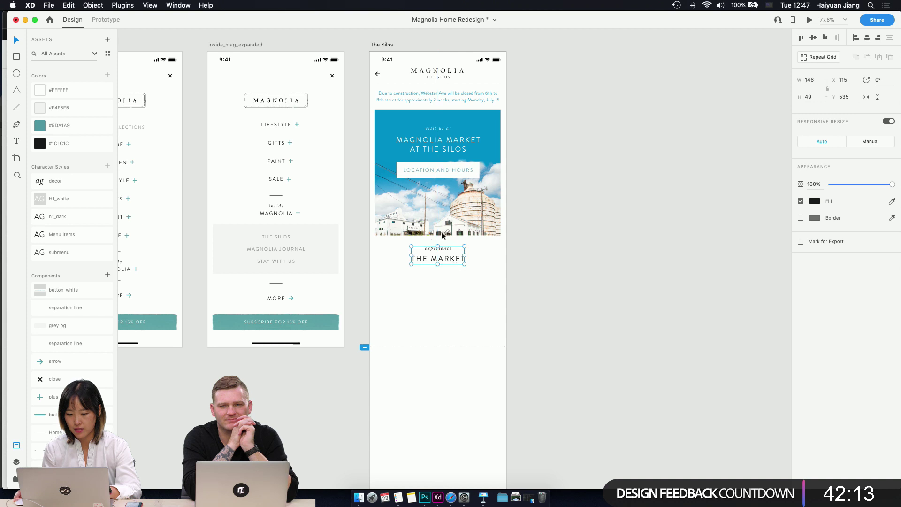
click(457, 295)
- Copy the "There's a little something for everyone" paragraph from the Magnolia Market page in Safari and return to XD
scroll(458, 289, up, 5)
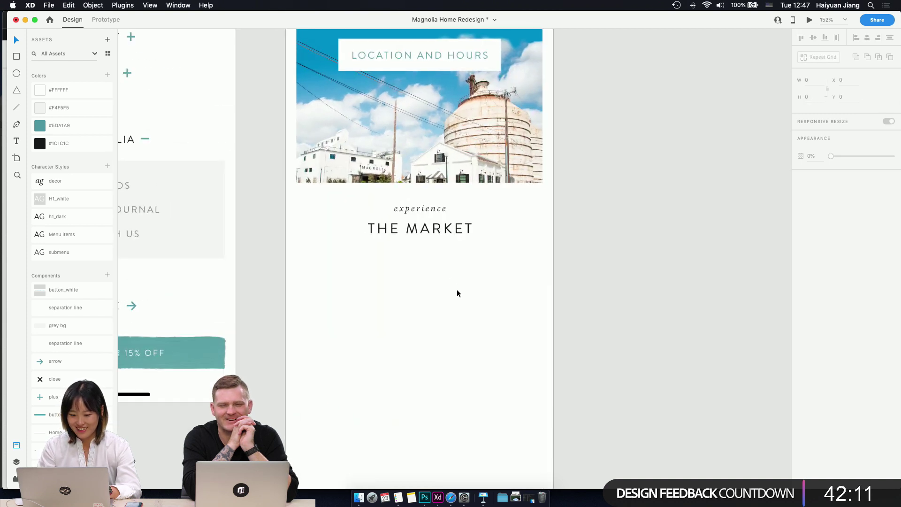
scroll(452, 293, down, 2)
scroll(454, 287, down, 2)
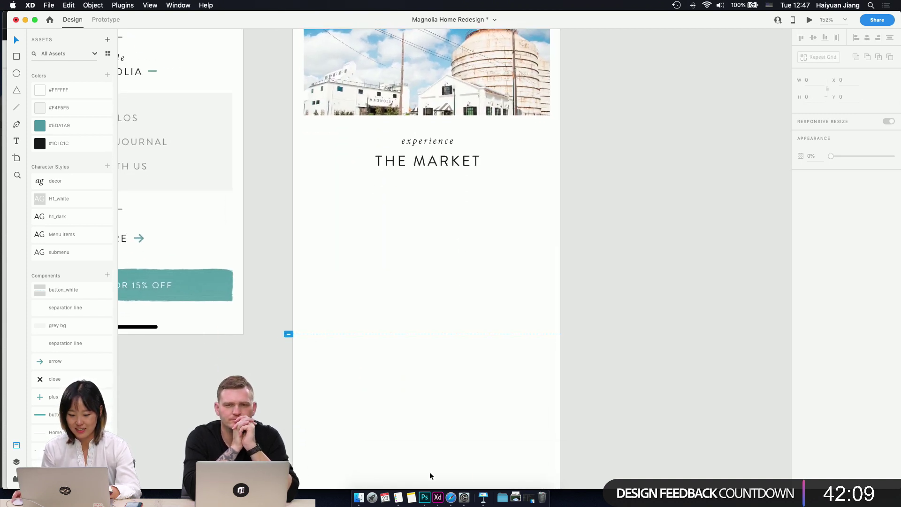
click(451, 499)
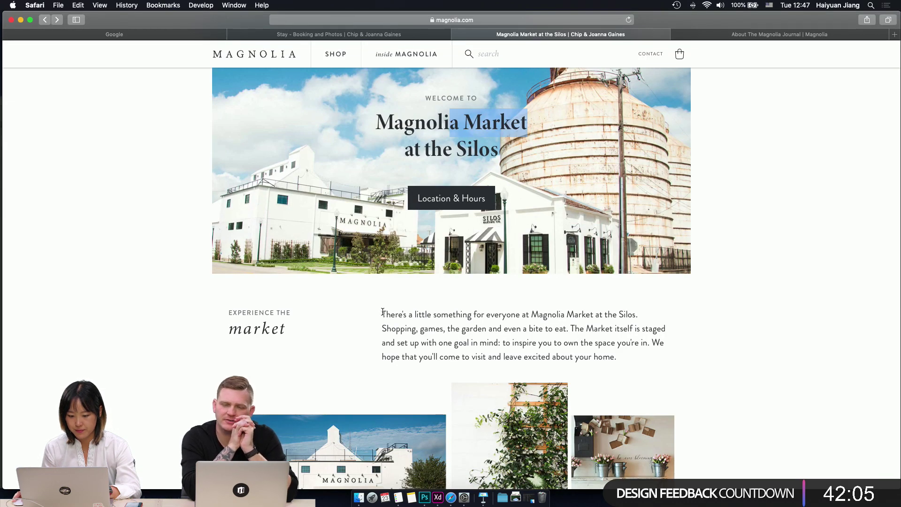
drag(383, 312, 653, 364)
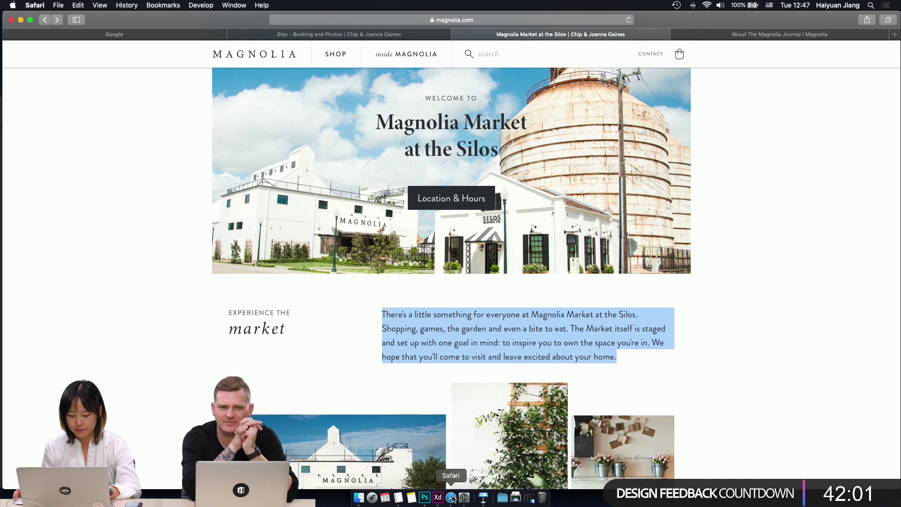
click(438, 497)
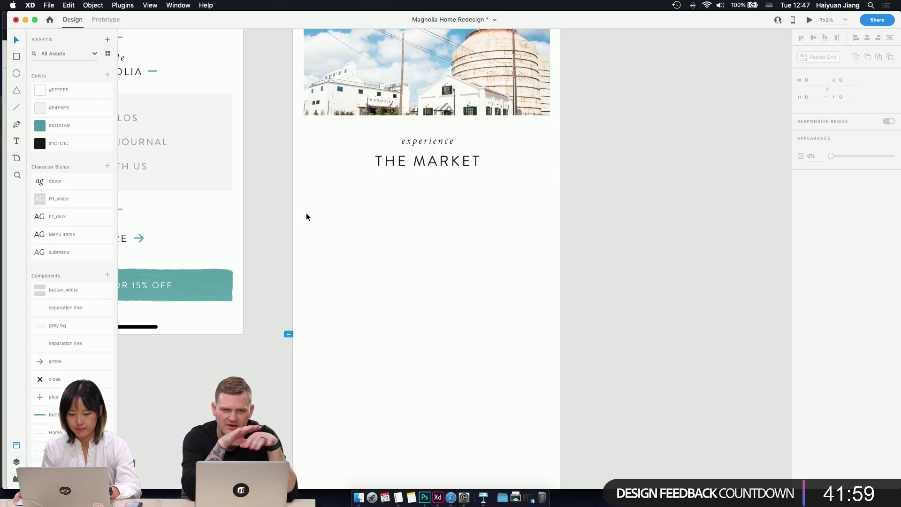
- Paste the copied paragraph below the heading group as a text box 345 wide at X 15, Y 604
scroll(314, 216, up, 1)
key(super+v)
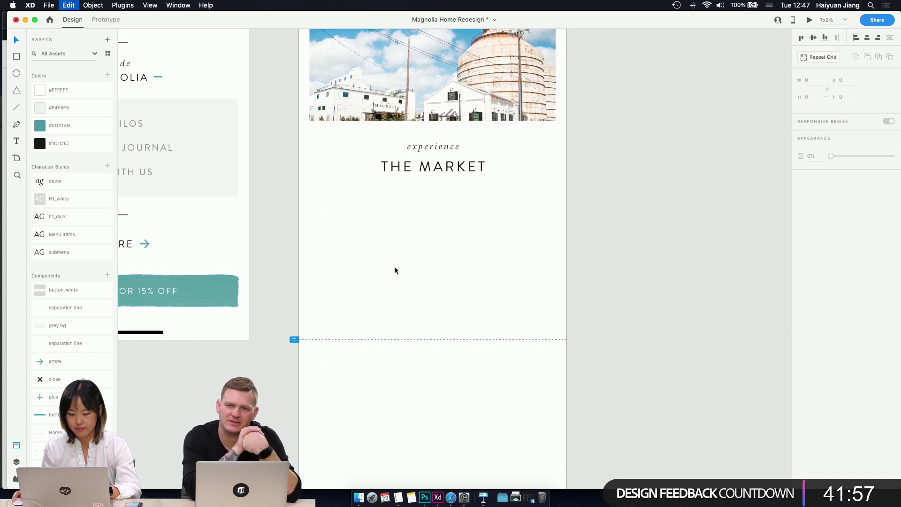
drag(398, 219, 384, 256)
scroll(520, 293, down, 1)
drag(522, 291, 553, 292)
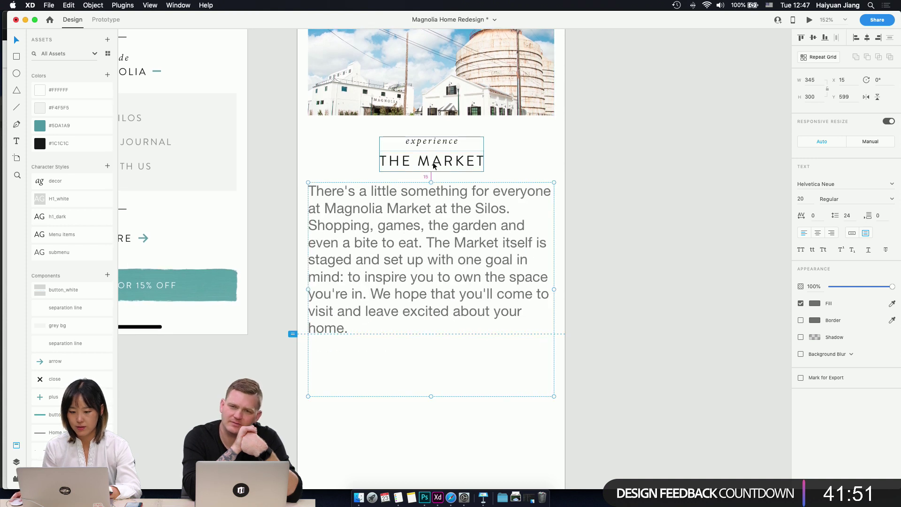
drag(455, 215, 455, 219)
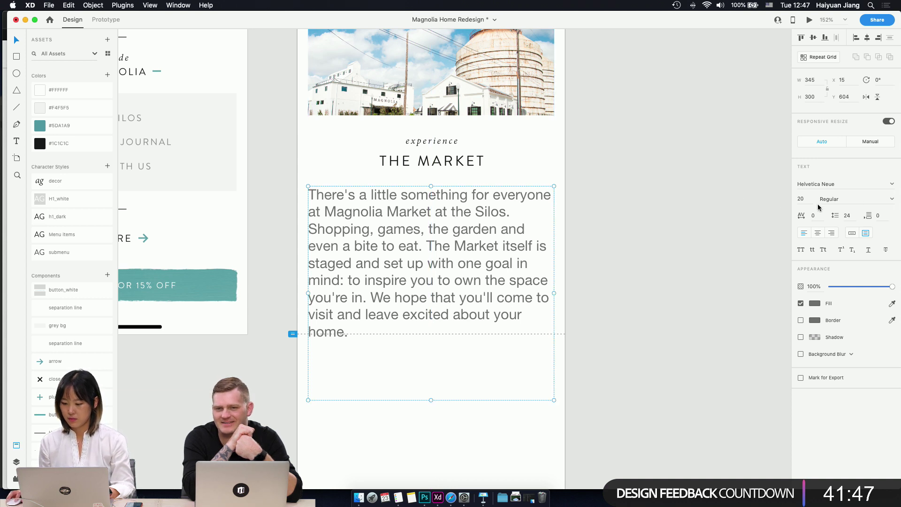
- Set the pasted paragraph's font size to 14 and its typeface to Brandon Grotesque
click(802, 199)
text(14)
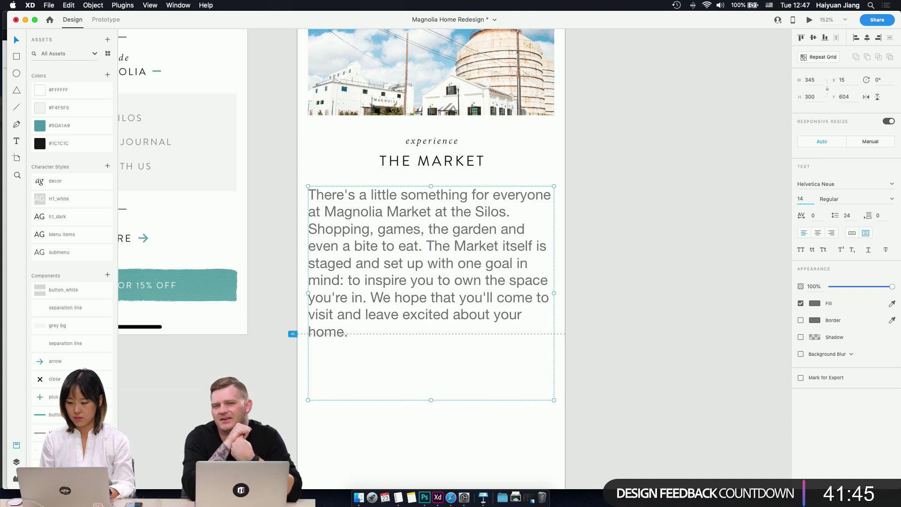
key(Return)
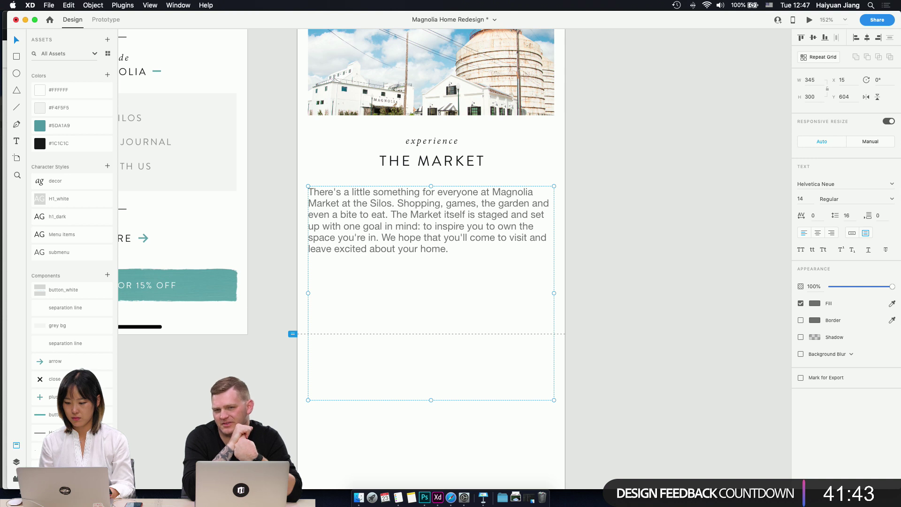
scroll(429, 265, right, 1)
click(821, 183)
text(Brandon Grotesque)
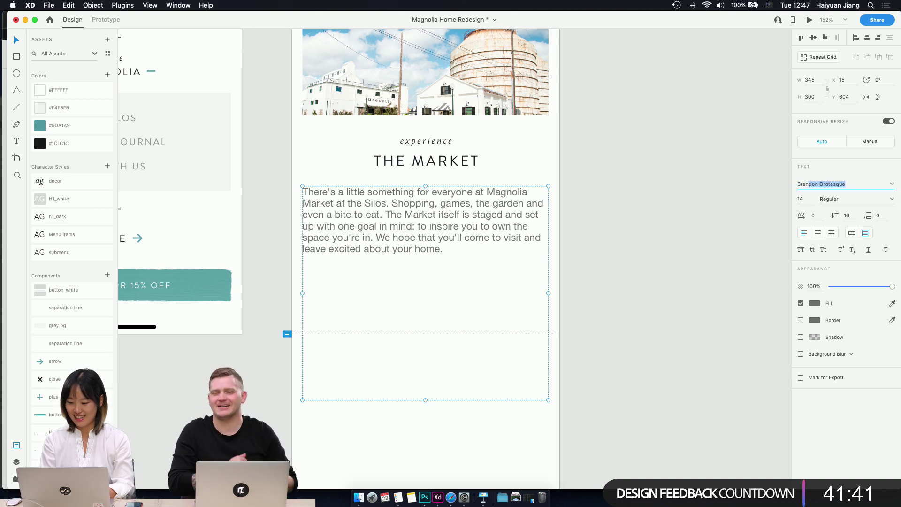
key(Return)
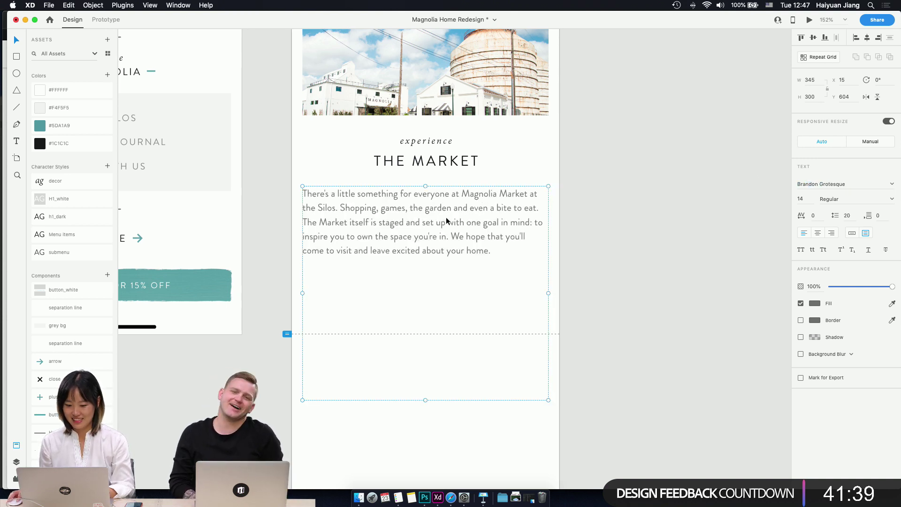
- Shorten the paragraph's text box to a height of 113 and fill the text with the saved colour #1C1C1C
drag(426, 400, 424, 267)
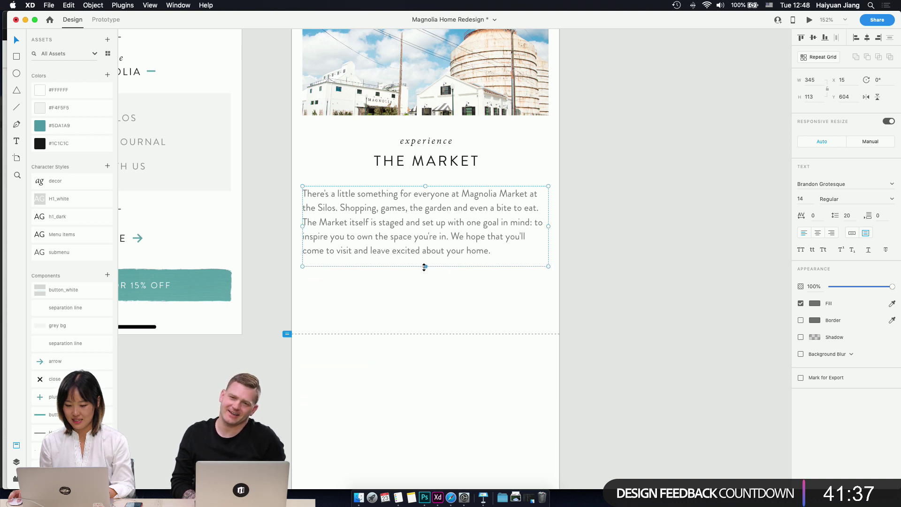
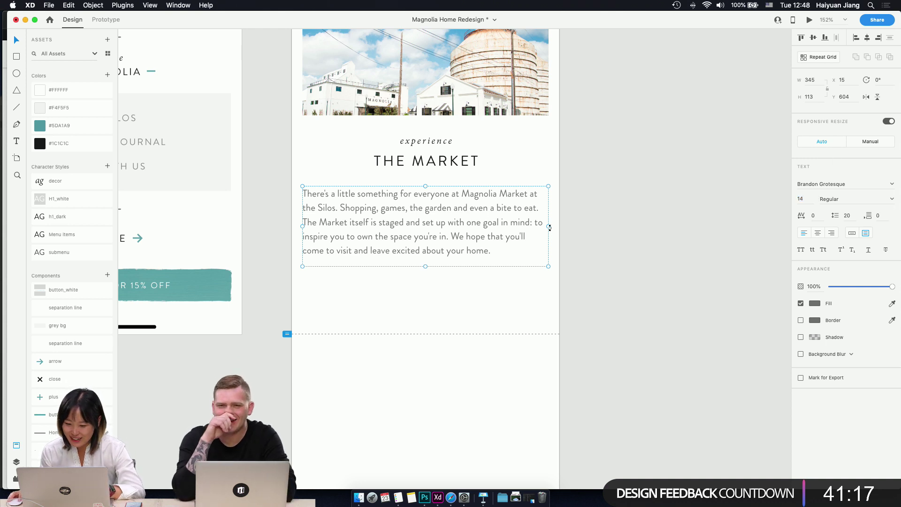
click(71, 143)
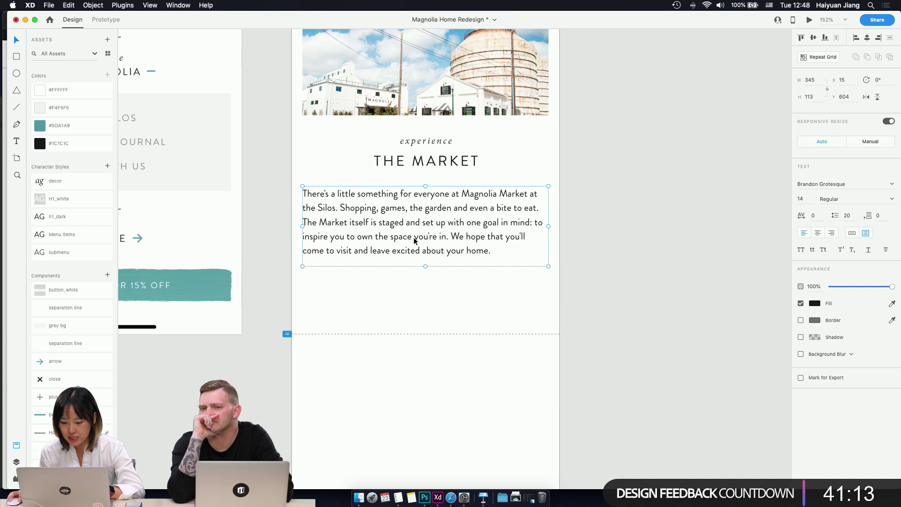
- Increase the paragraph's font size to 16 and extend its text box to a height of 141
drag(805, 199, 799, 198)
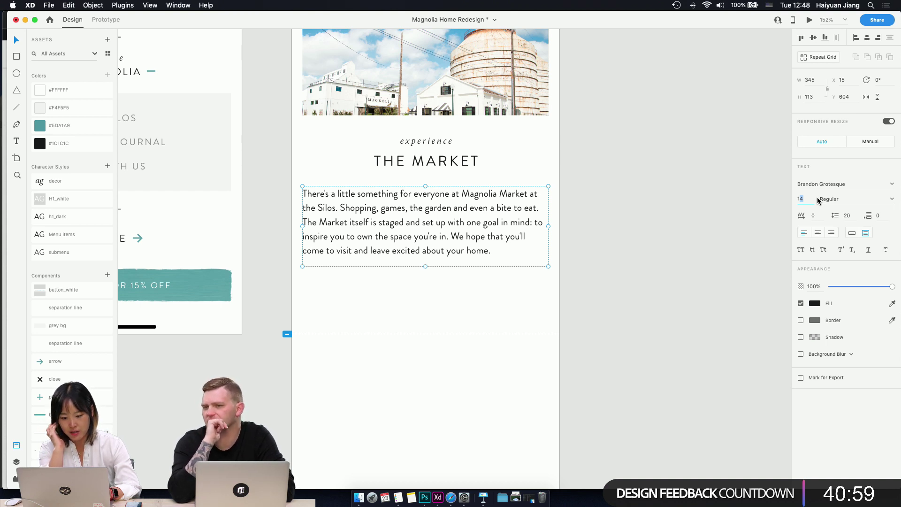
click(460, 161)
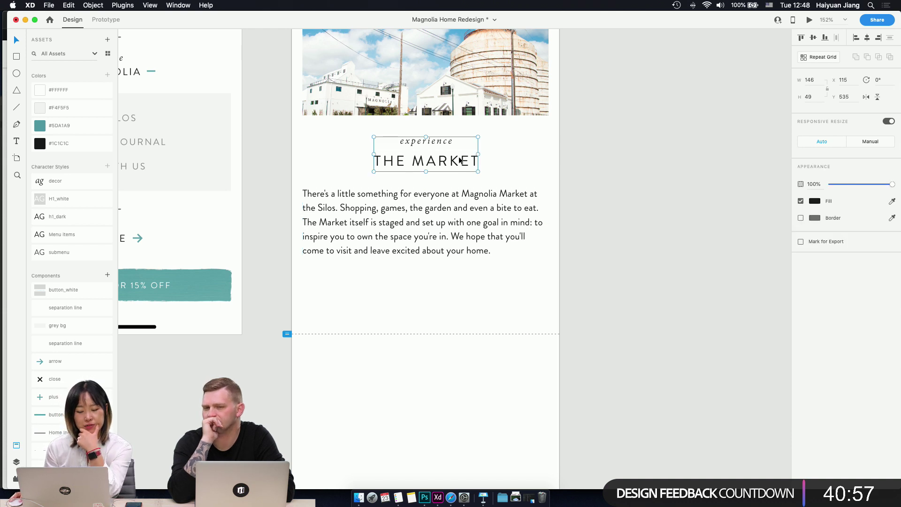
click(458, 224)
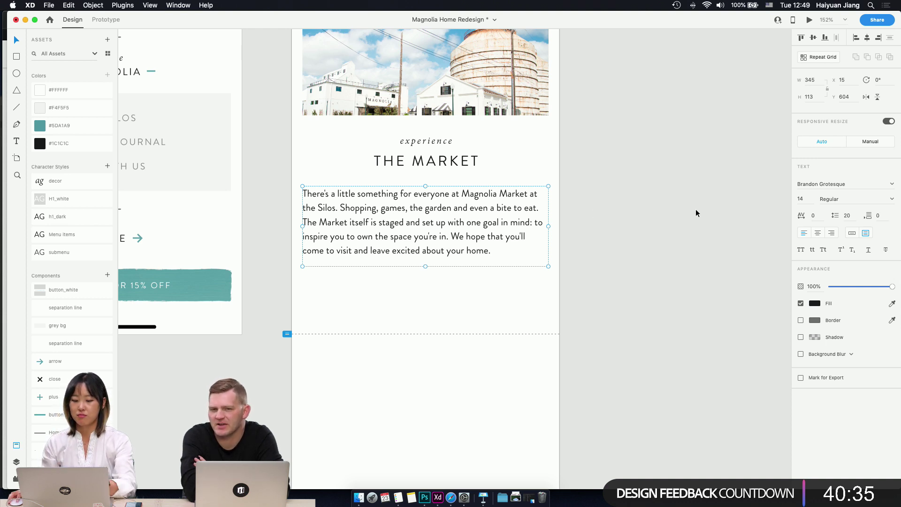
key(Up)
key(Up)
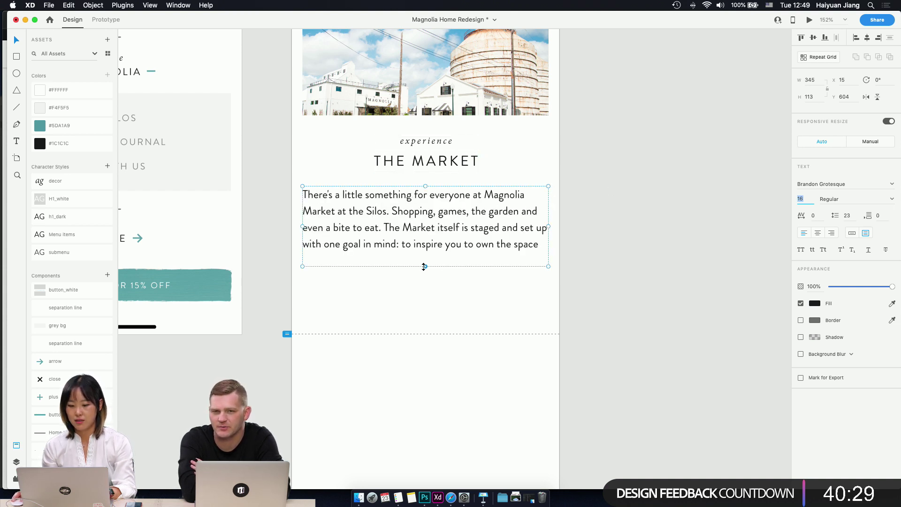
drag(424, 266, 425, 287)
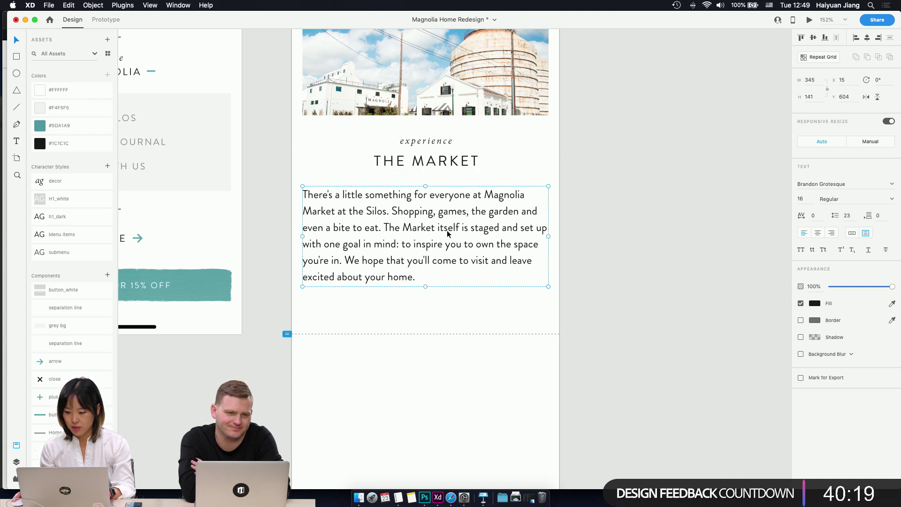
- Set the paragraph's line spacing to 24 and resize its text box to a height of 144
click(849, 216)
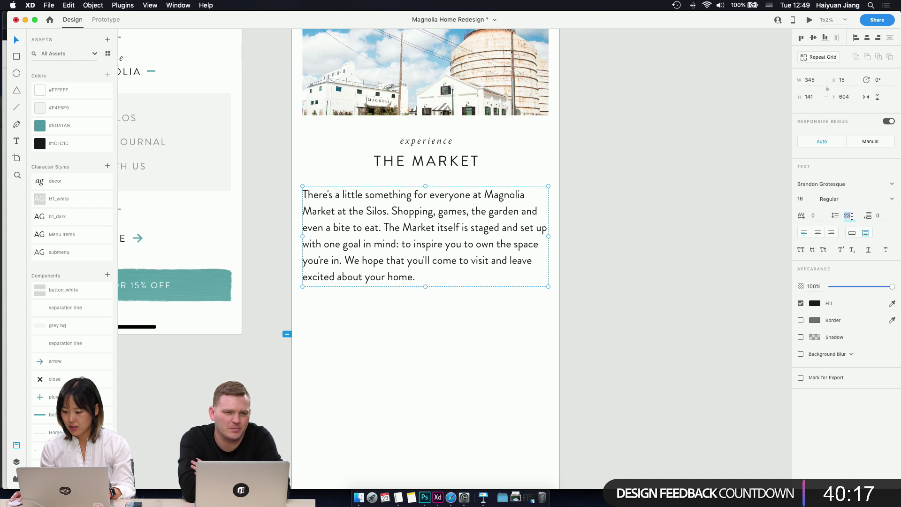
text(24)
key(Return)
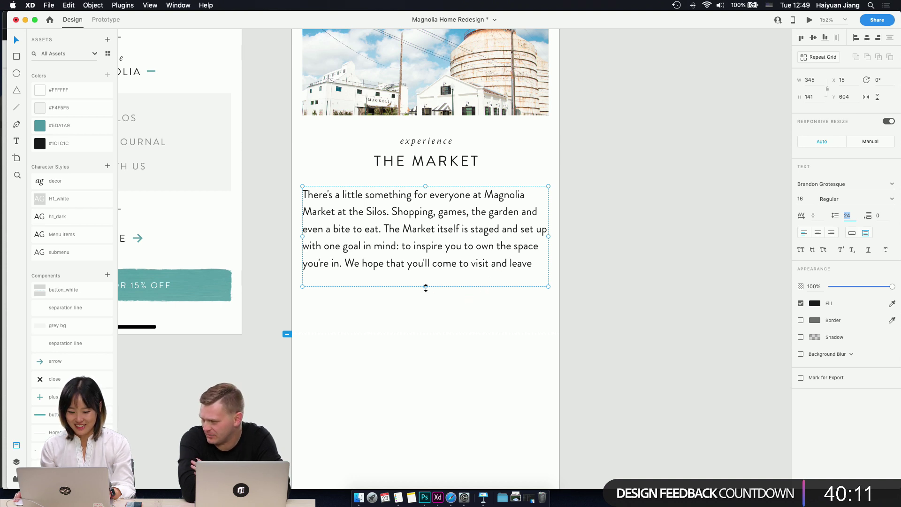
drag(426, 288, 425, 273)
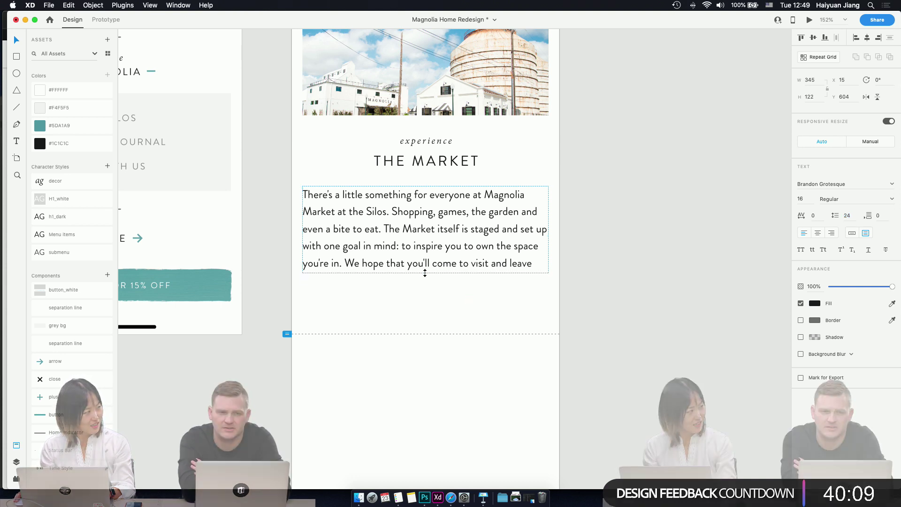
drag(424, 273, 424, 288)
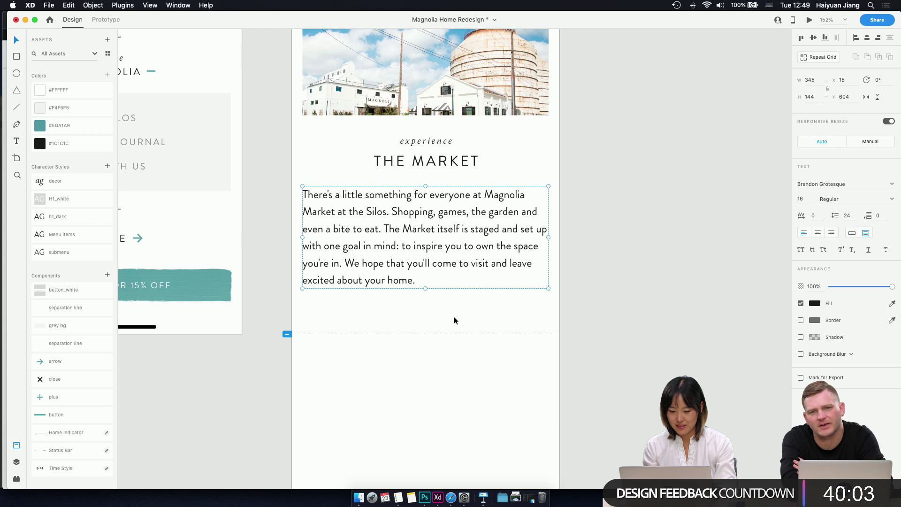
- Place the magnolia-market-collage image from the images folder below the market paragraph, lining up its left edge with the text
click(454, 316)
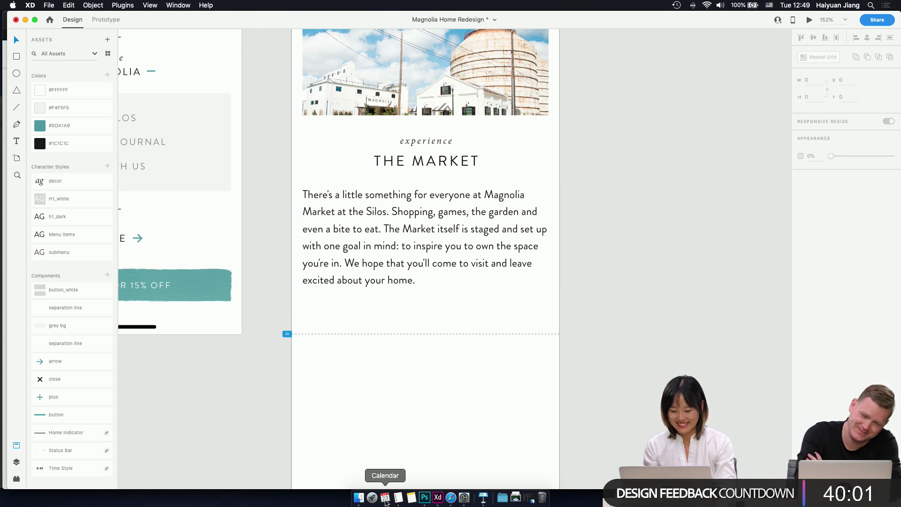
click(359, 499)
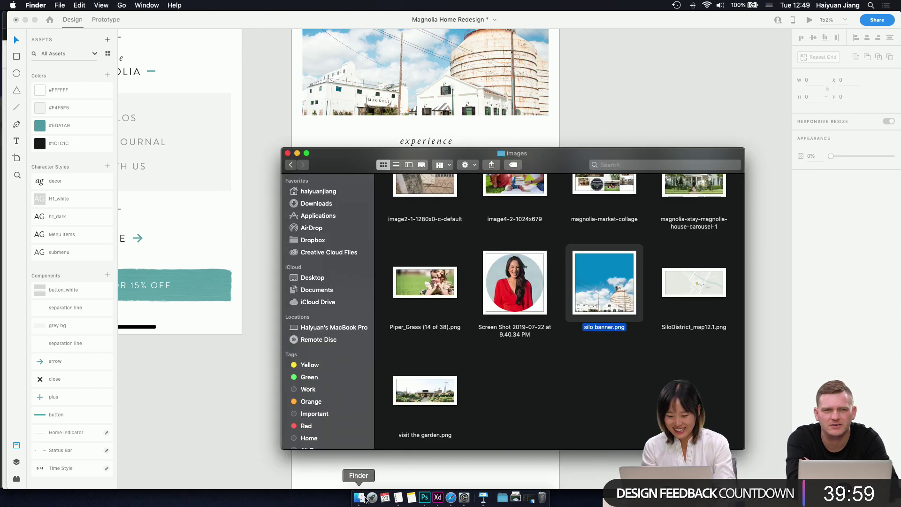
scroll(567, 266, up, 3)
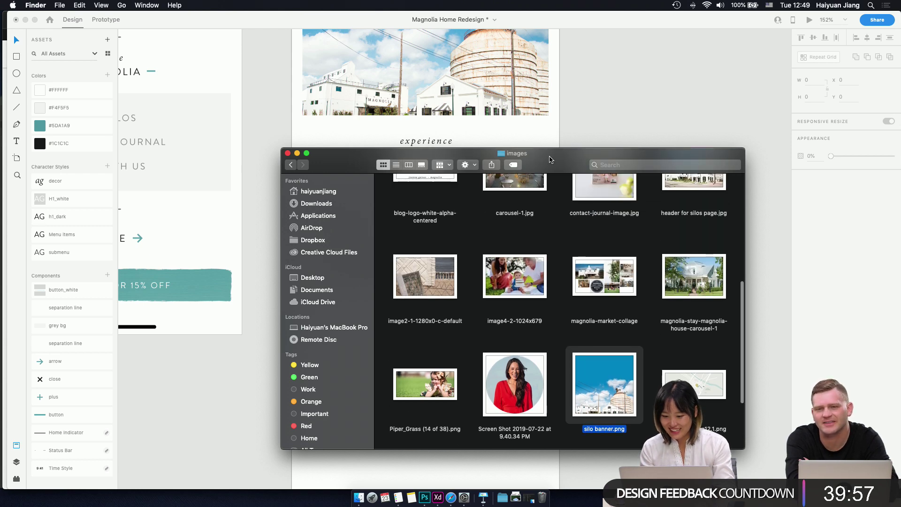
drag(550, 160, 710, 138)
drag(764, 256, 396, 365)
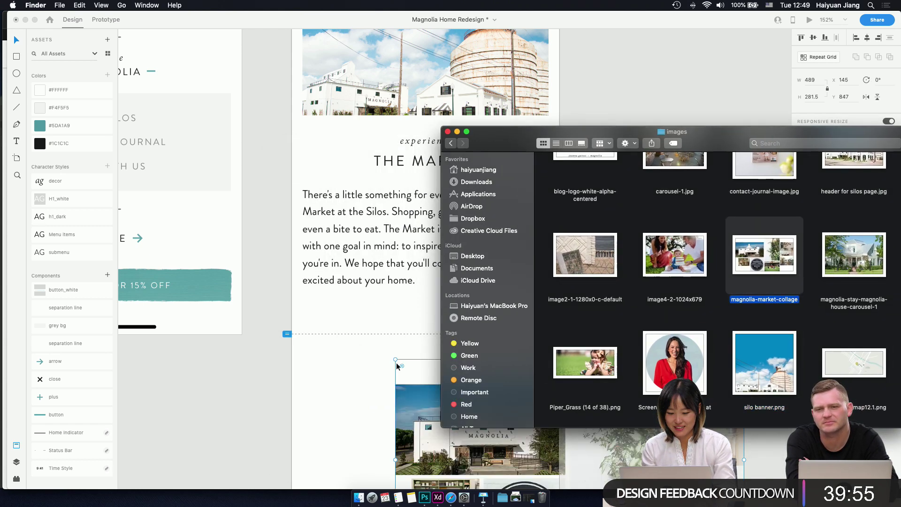
click(397, 366)
drag(448, 409, 306, 331)
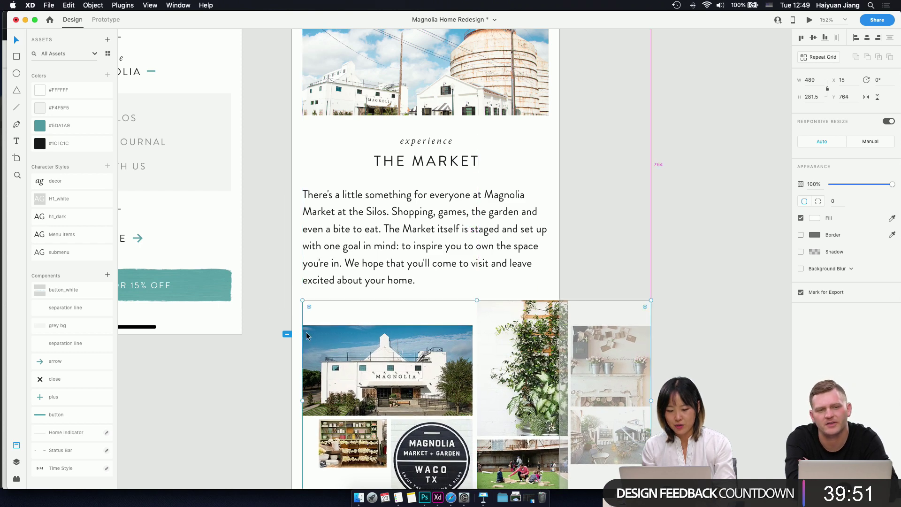
- Move the collage to X 0, Y 758 and scale it proportionally to a width of 345
scroll(303, 340, down, 6)
mouse_move(422, 257)
mouse_down()
mouse_move(427, 271)
mouse_move(410, 255)
mouse_up()
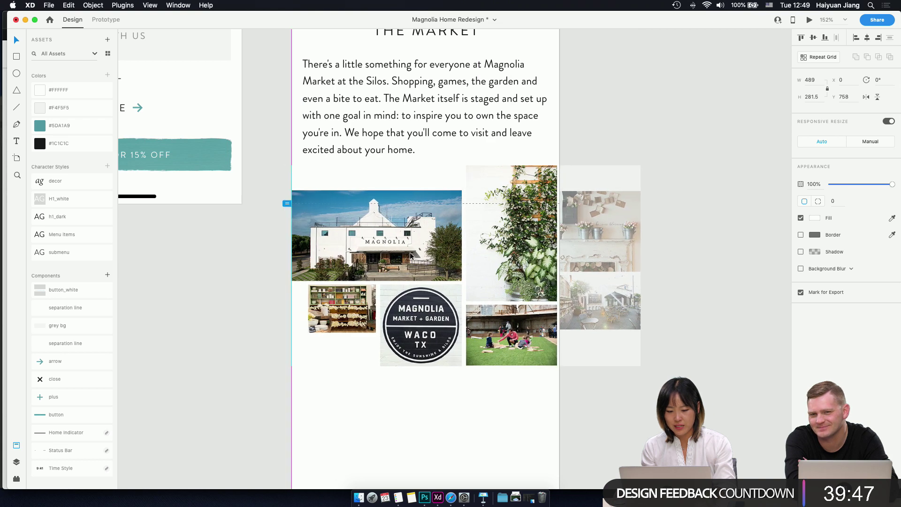
click(810, 80)
text(3)
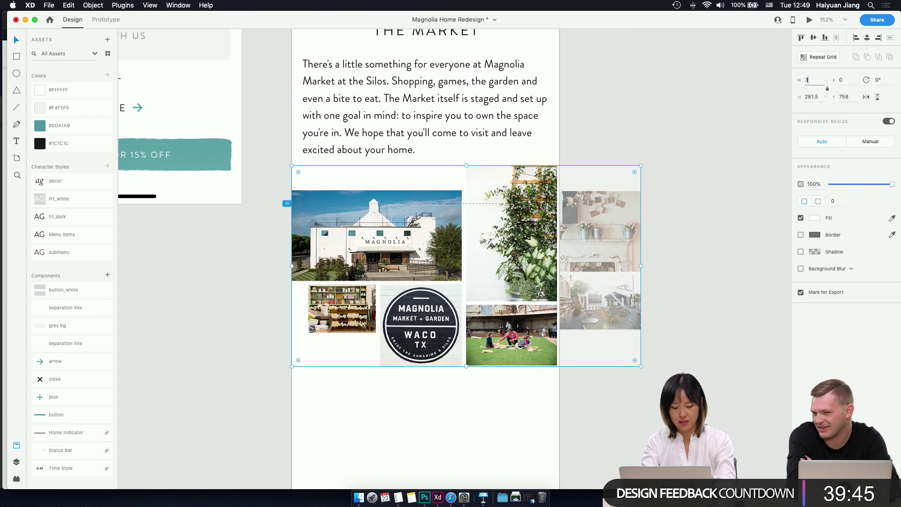
text(45)
key(Return)
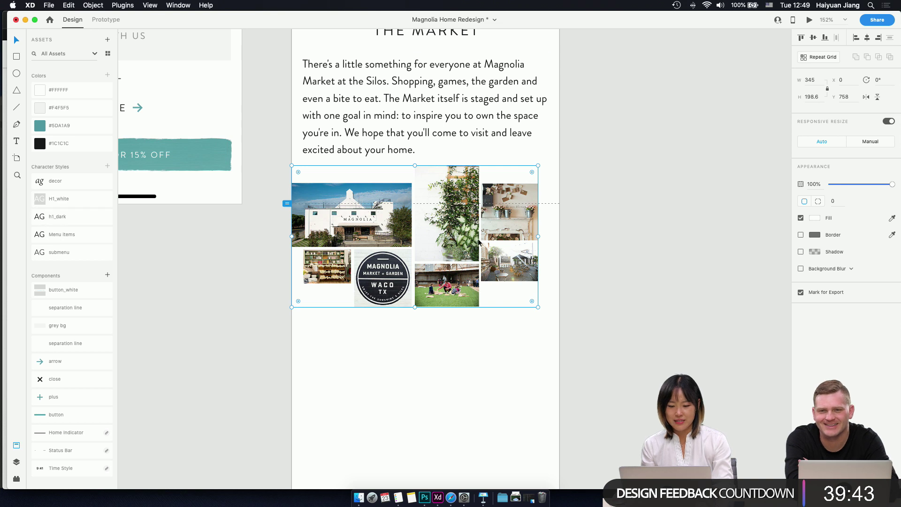
- Nudge the collage to X 15 and Y 768 so it sits within the text margins below the paragraph
key(Right)
key(Right)
key(Right)
key(Right)
key(Right)
key(Right)
key(Right)
key(Right)
key(Right)
key(Right)
key(Right)
key(Right)
key(Right)
key(Right)
key(Right)
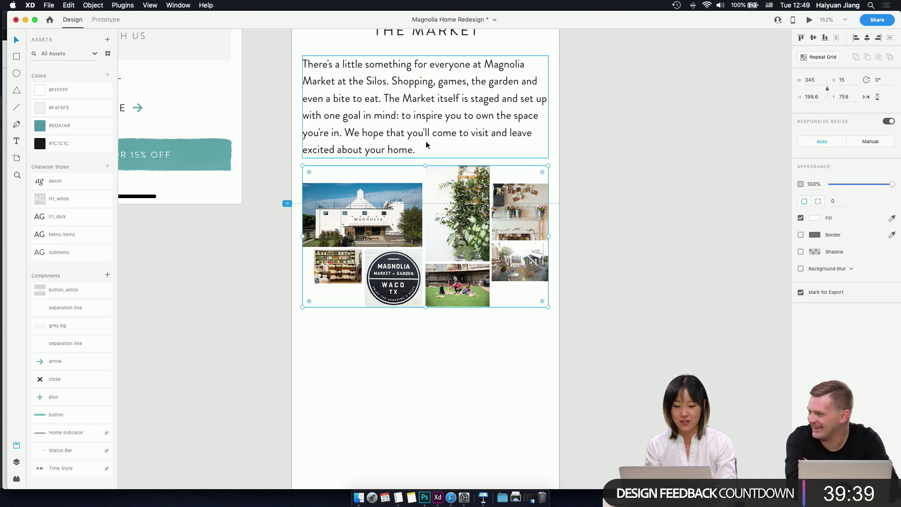
key(shift+Down)
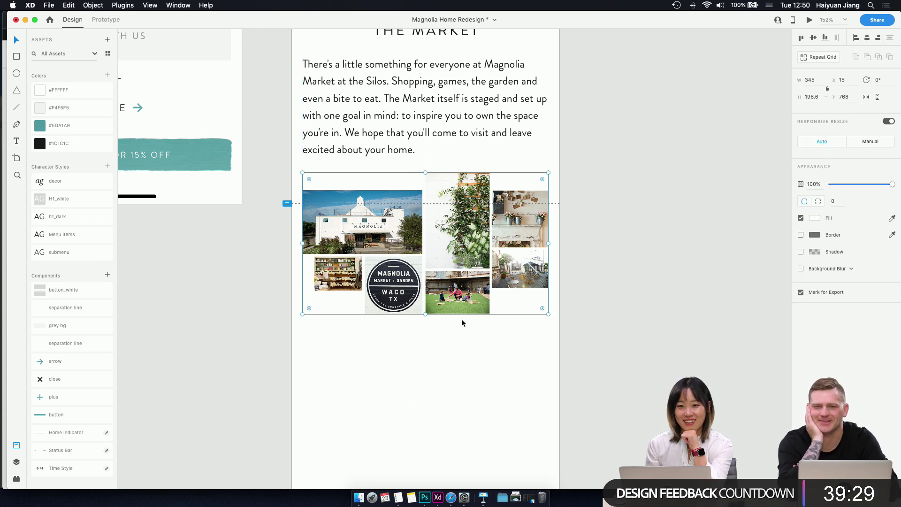
scroll(466, 357, up, 3)
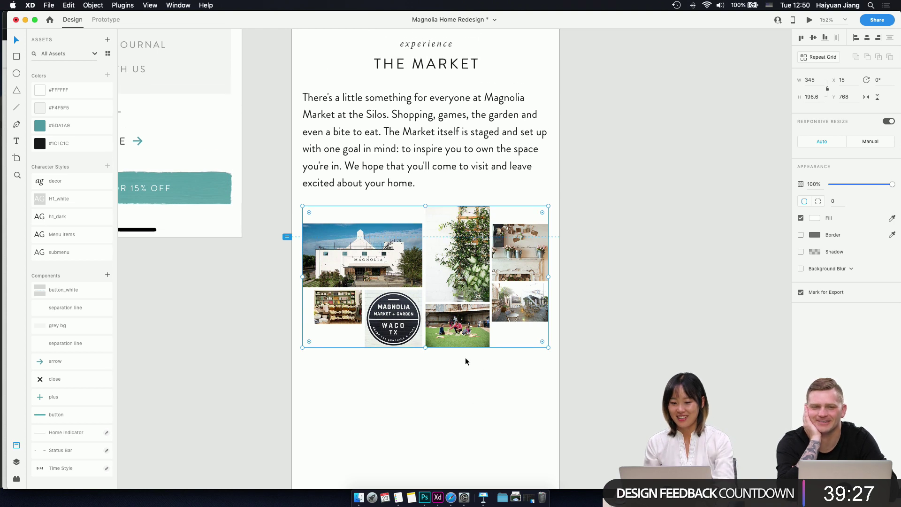
scroll(466, 359, up, 1)
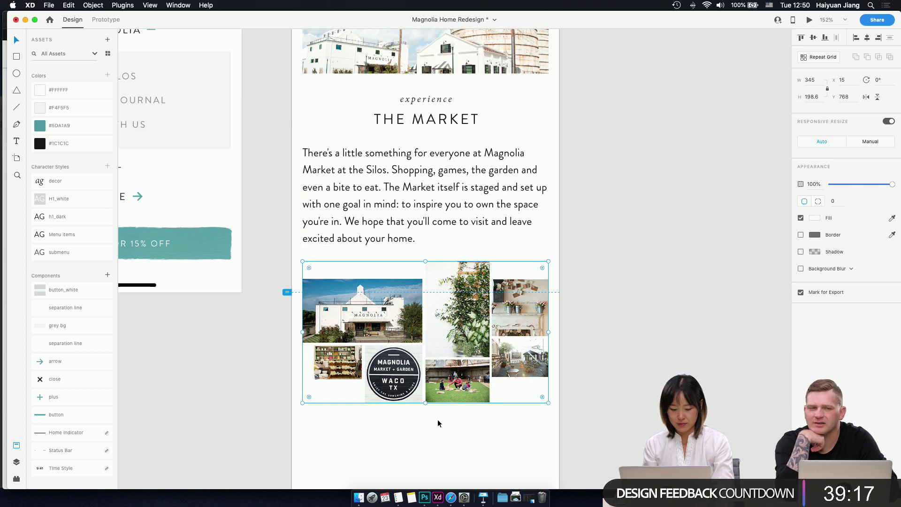
- Switch to Safari and review the Magnolia Market page from the collage down to the lawn and food trucks sections
click(451, 497)
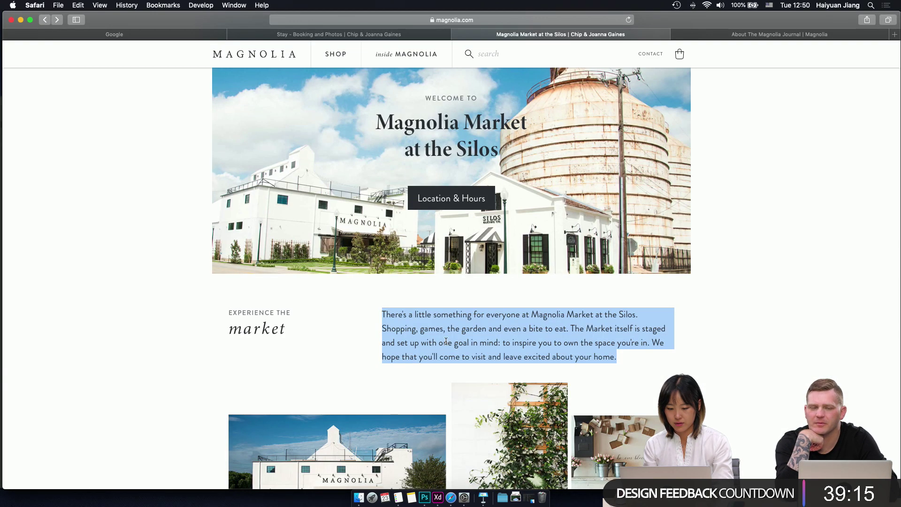
scroll(446, 341, down, 5)
click(683, 307)
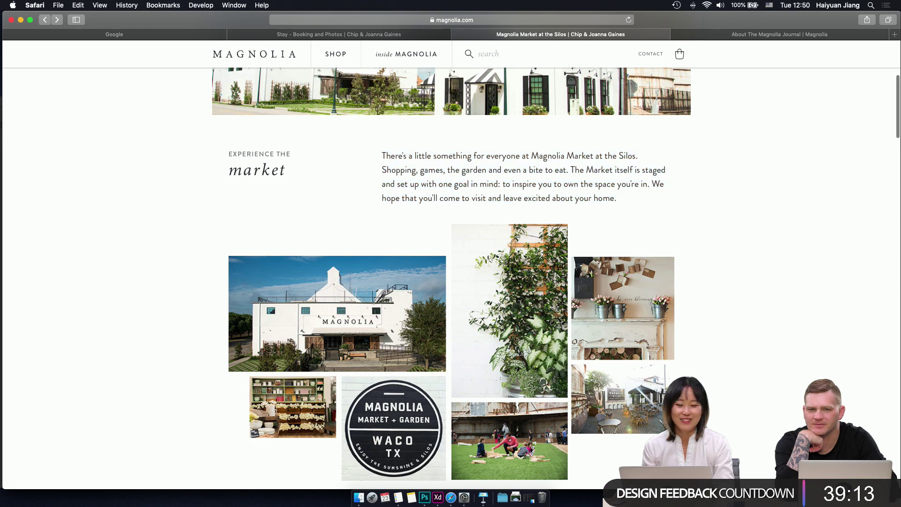
scroll(510, 192, down, 5)
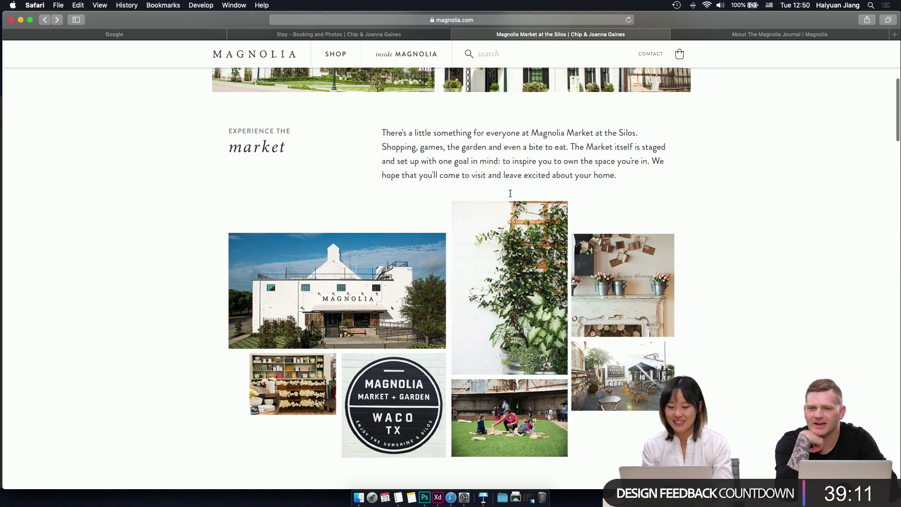
scroll(523, 278, down, 8)
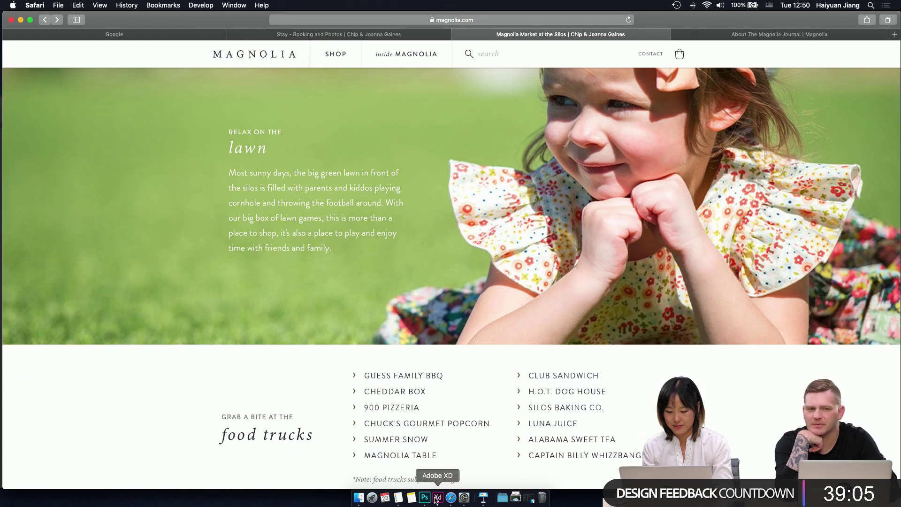
- Switch back to Adobe XD and draw a 345 by 345 square below the collage, aligned with its edges
click(437, 499)
scroll(471, 288, up, 6)
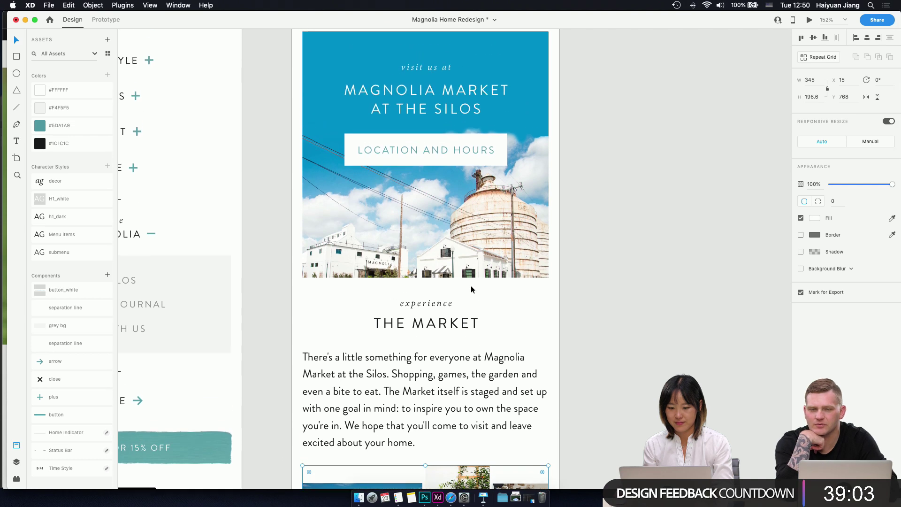
scroll(472, 287, down, 9)
scroll(471, 289, down, 5)
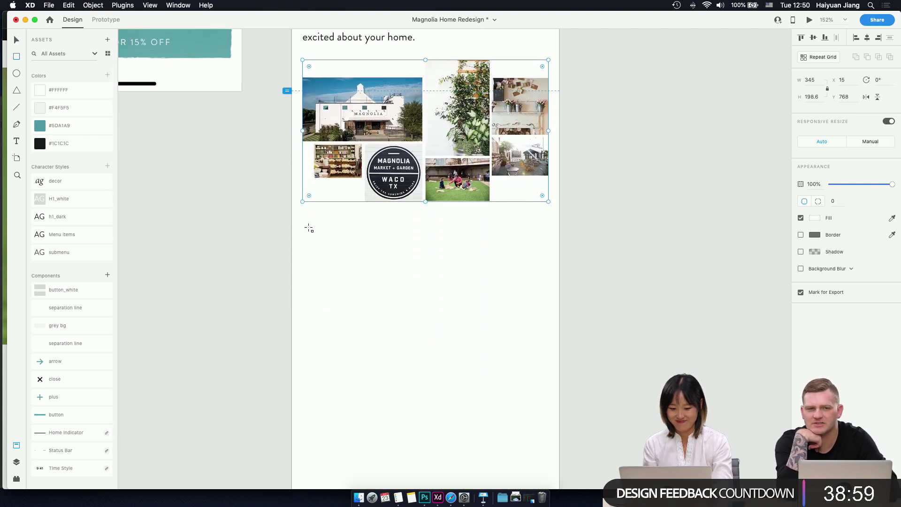
drag(303, 220, 549, 474)
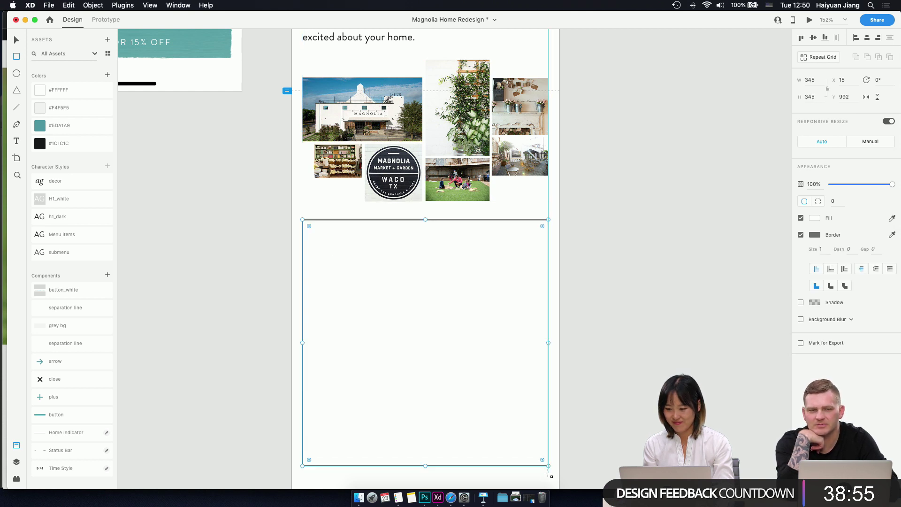
- Remove the new square's border and fill it with the saved colour #F4F5F5
click(828, 88)
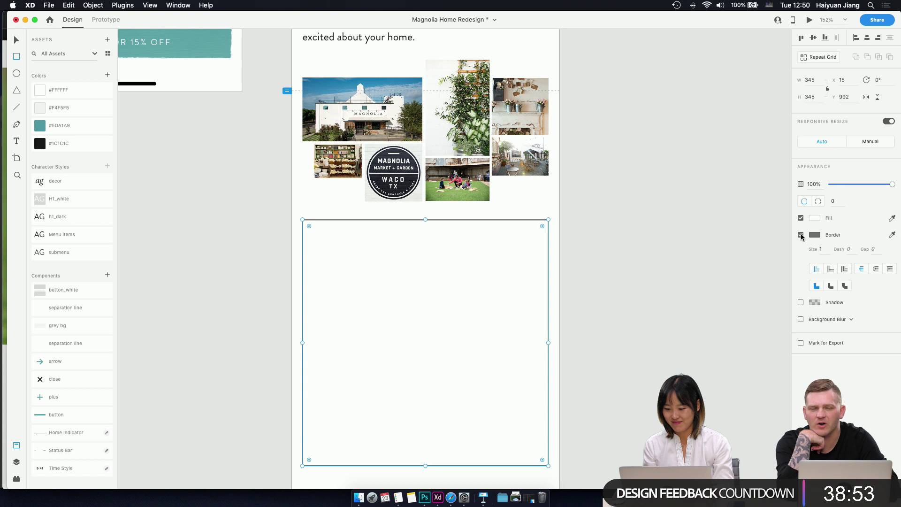
click(801, 235)
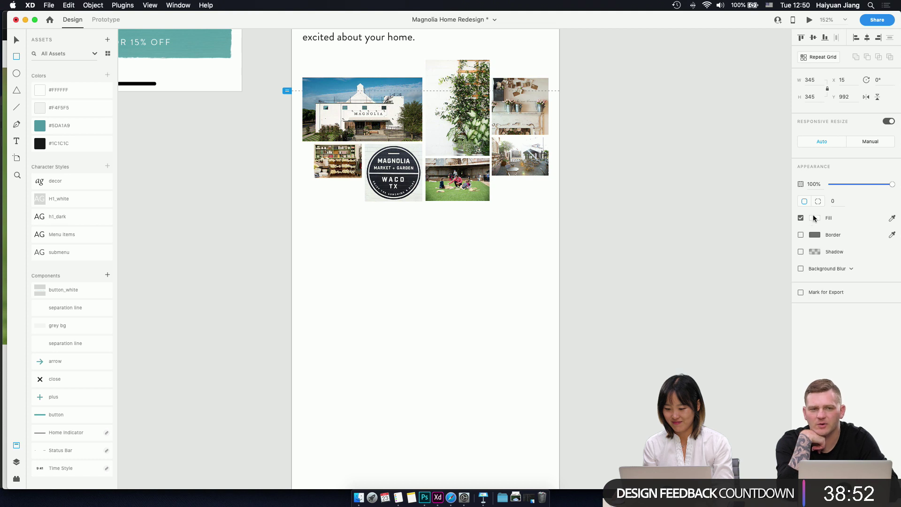
click(69, 110)
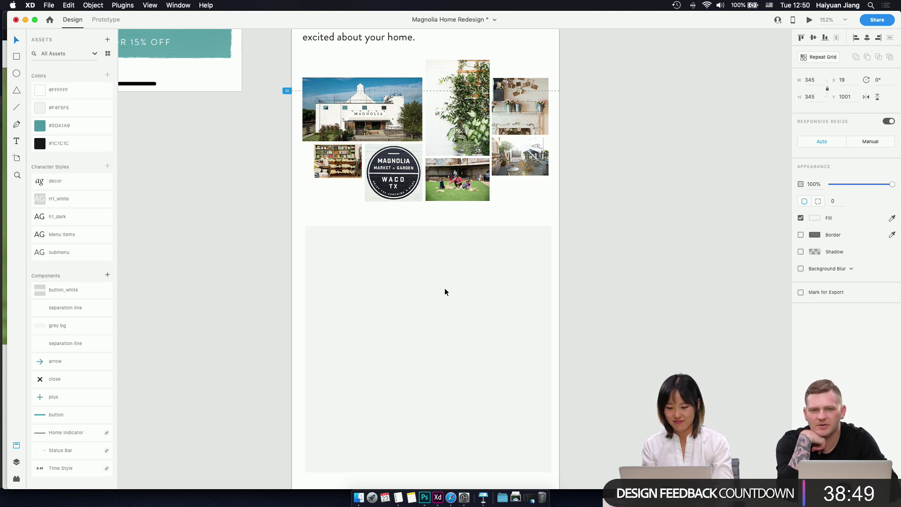
- Position the grey square at X 15, Y 997 and check its spacing against the collage above
key(Down)
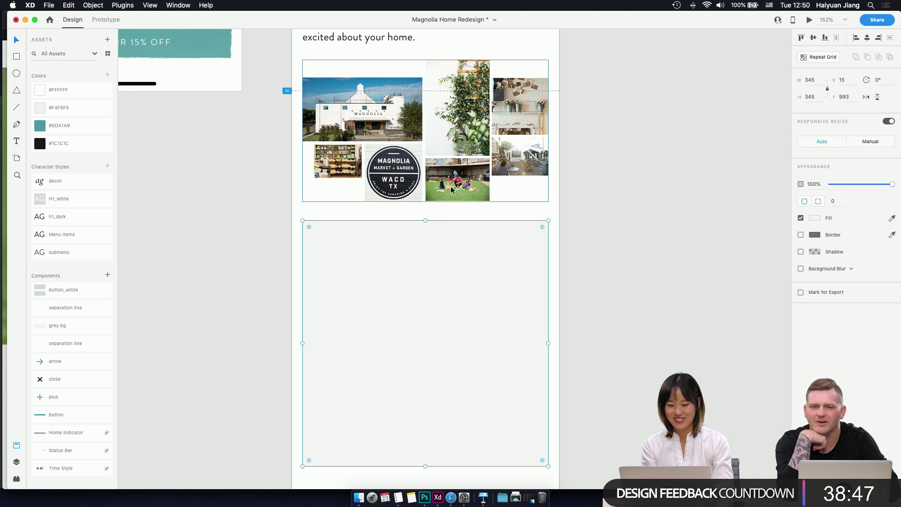
key(Down)
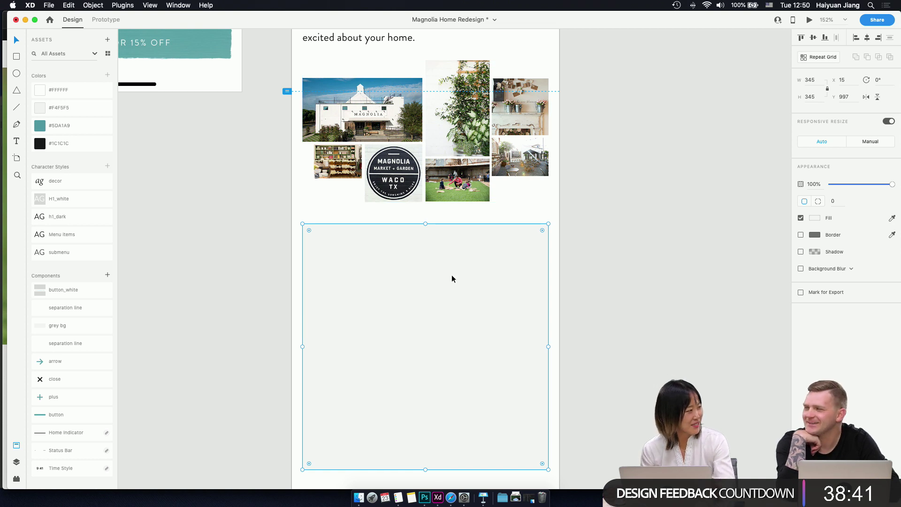
click(439, 170)
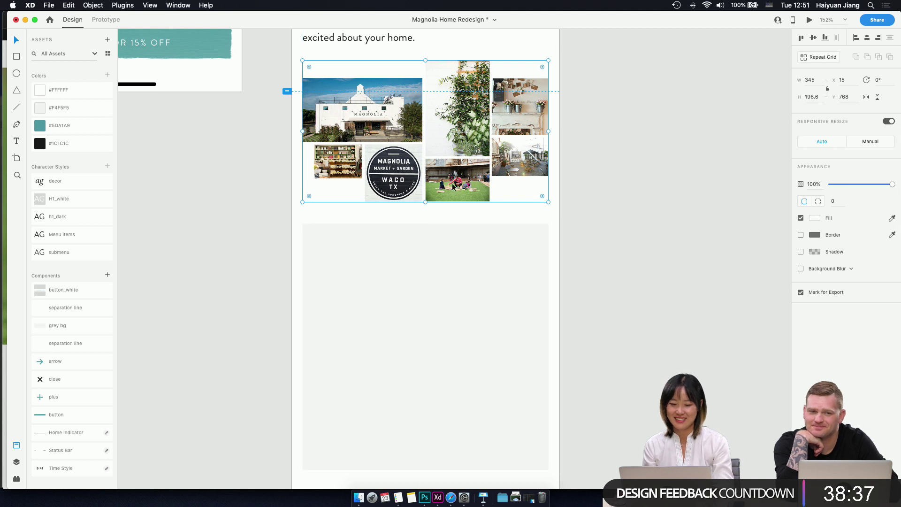
click(477, 267)
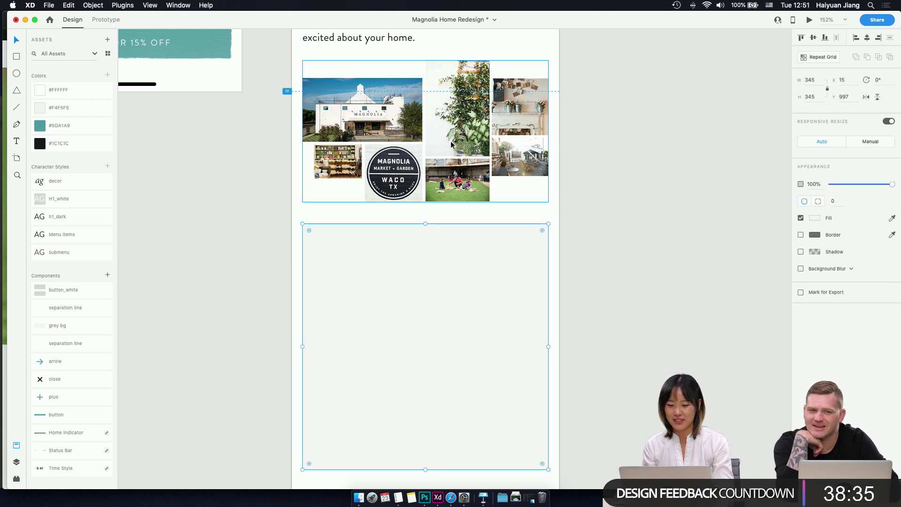
- Fill the grey square below the collage with the Piper_Grass (14 of 38).png photo from the images folder
scroll(455, 266, up, 5)
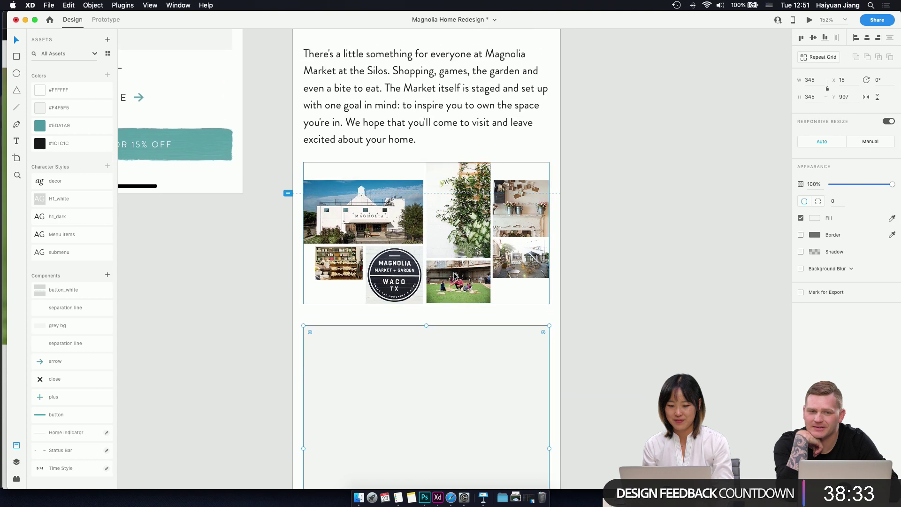
scroll(455, 276, down, 3)
scroll(440, 365, down, 2)
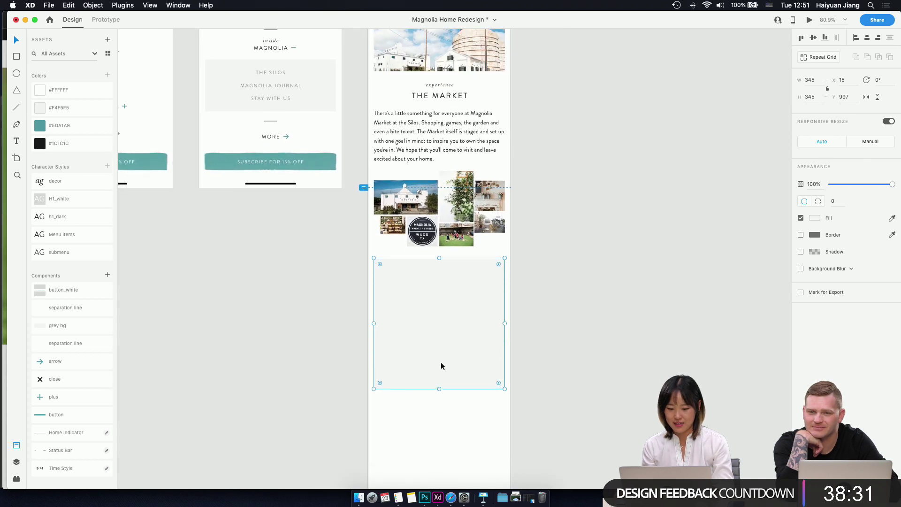
click(359, 498)
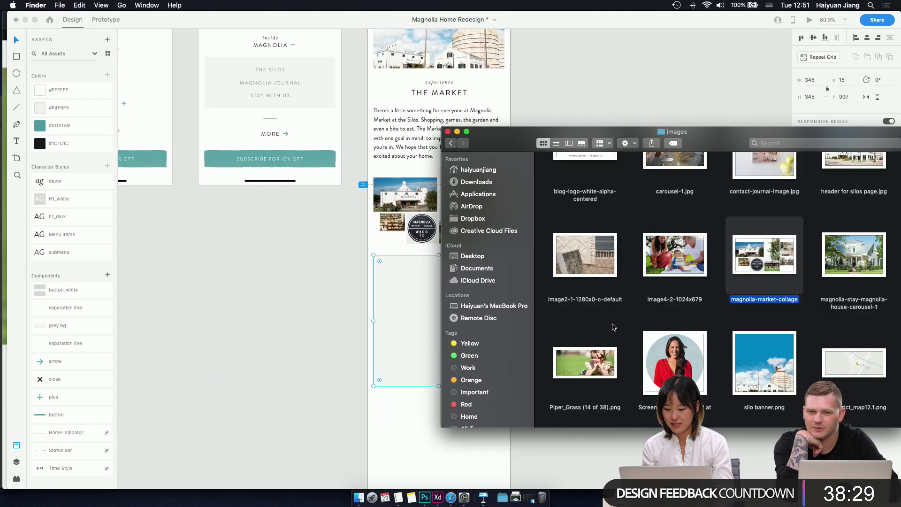
drag(585, 363, 429, 310)
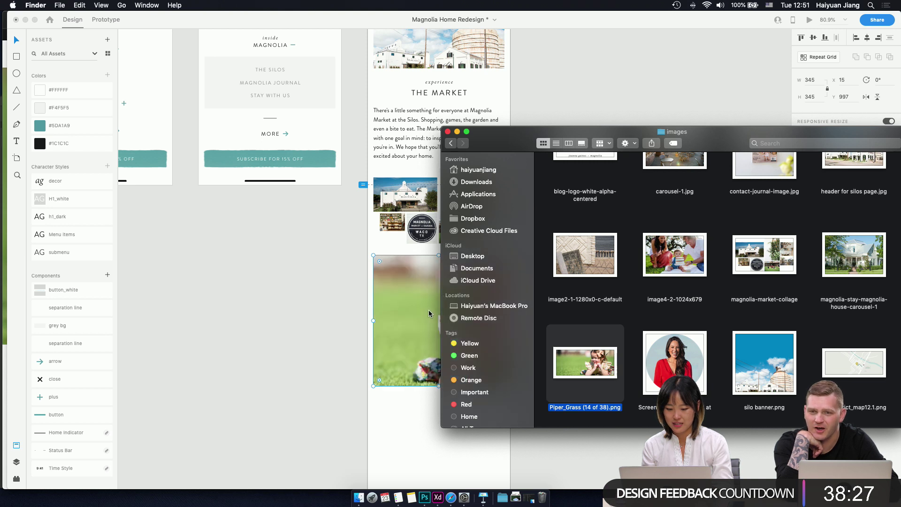
click(430, 311)
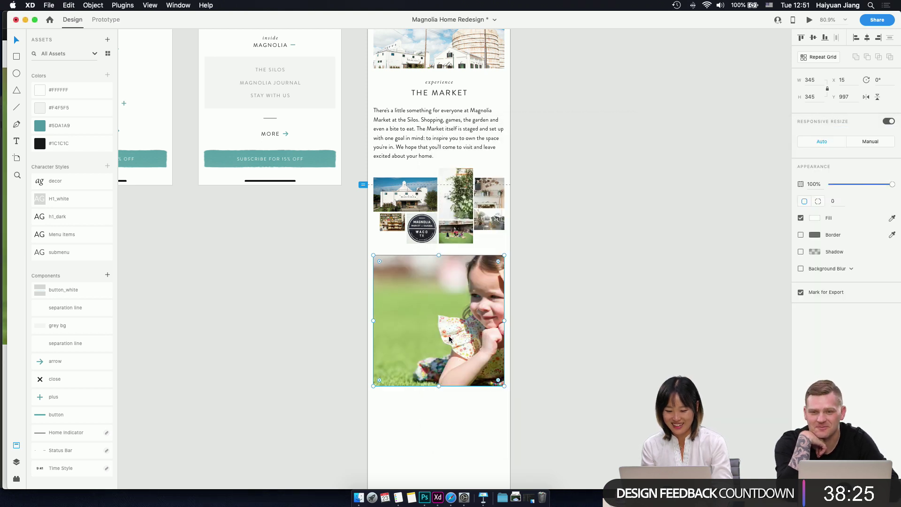
click(555, 293)
click(441, 312)
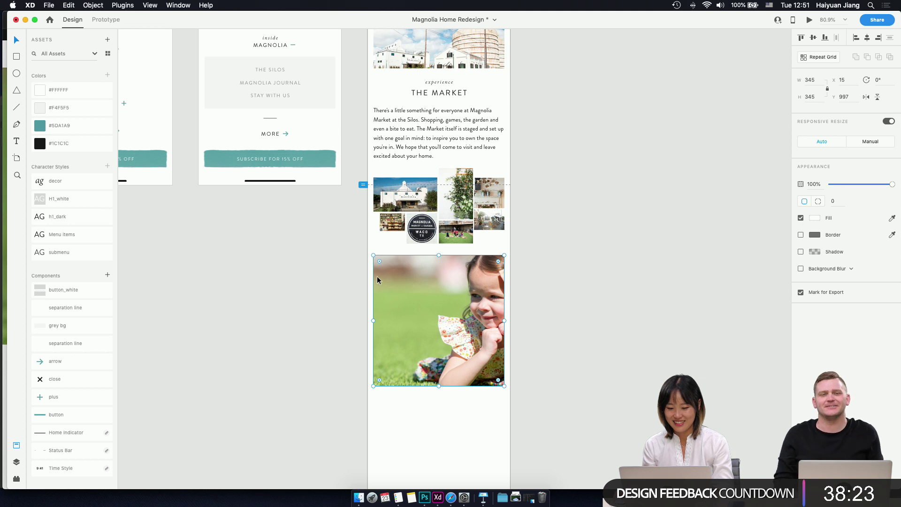
- Turn the lawn photo below the collage into a component and rename it image
scroll(379, 277, up, 5)
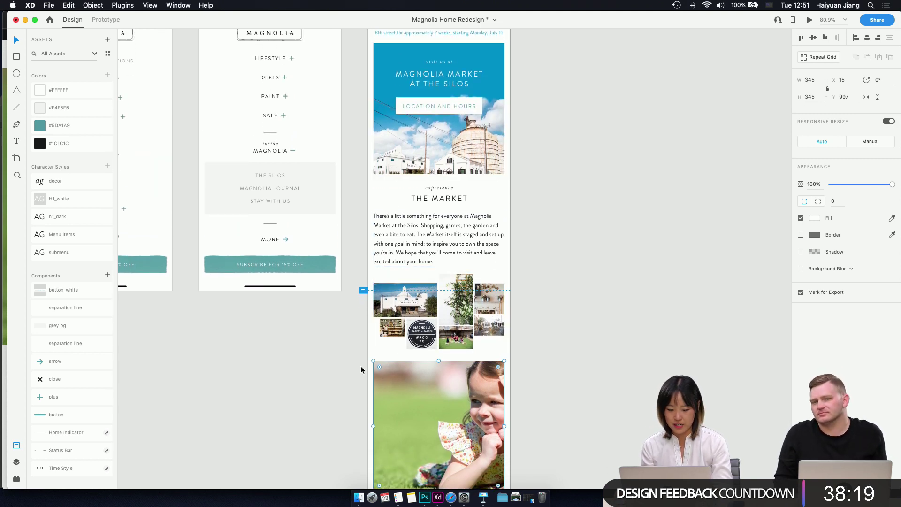
key(super+k)
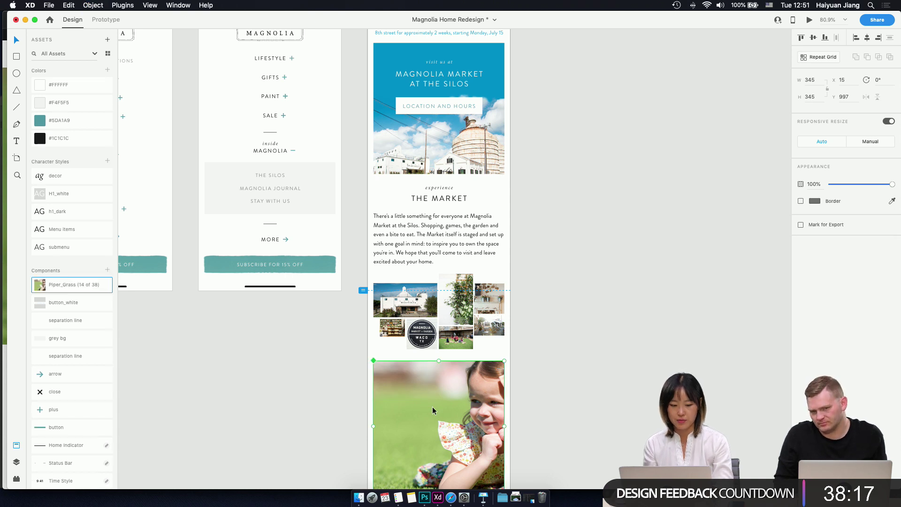
double_click(75, 285)
key(BackSpace)
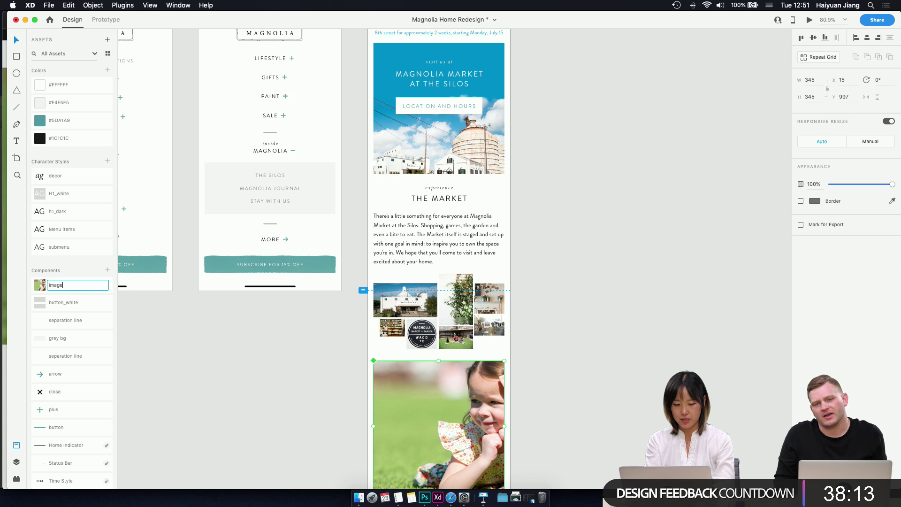
text(image)
key(Return)
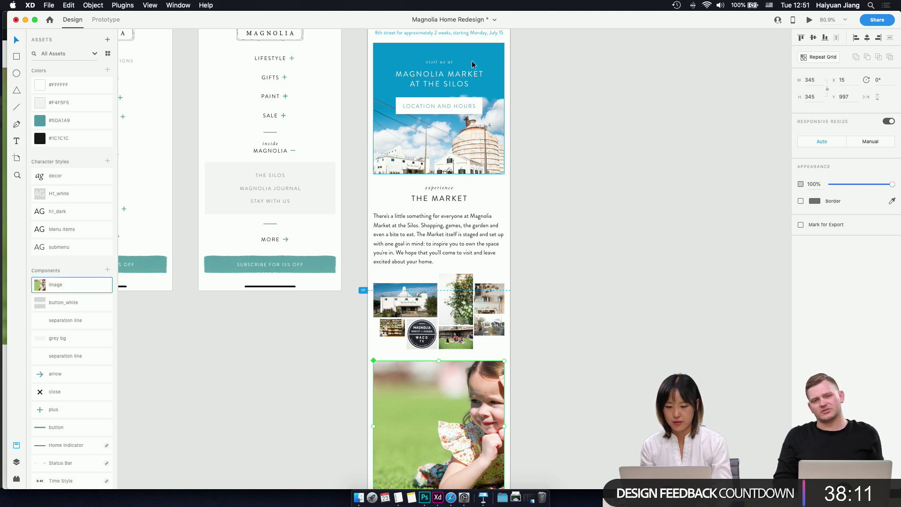
- Copy the top banner's heading group into the lawn photo component and place it over the grass at X 28, Y 1060
click(447, 86)
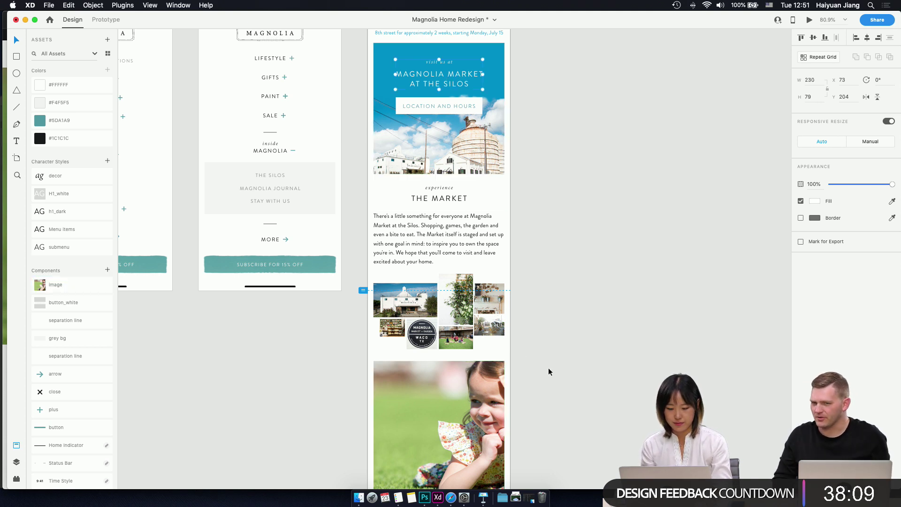
scroll(473, 392, down, 5)
click(433, 284)
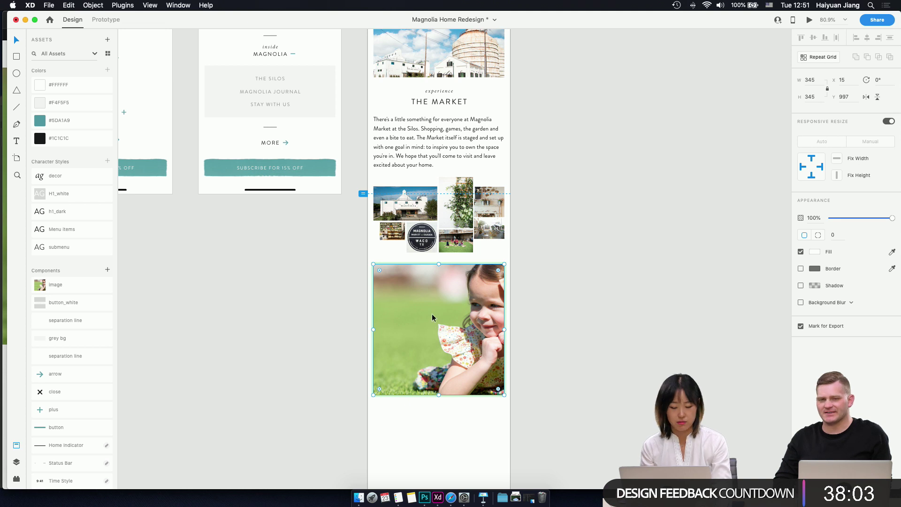
scroll(432, 314, down, 2)
scroll(431, 313, up, 3)
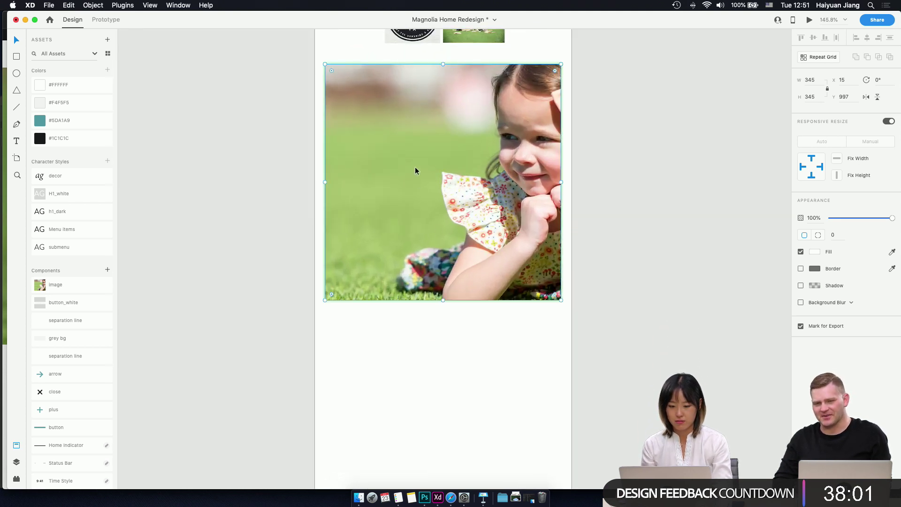
key(super+v)
drag(453, 261, 422, 134)
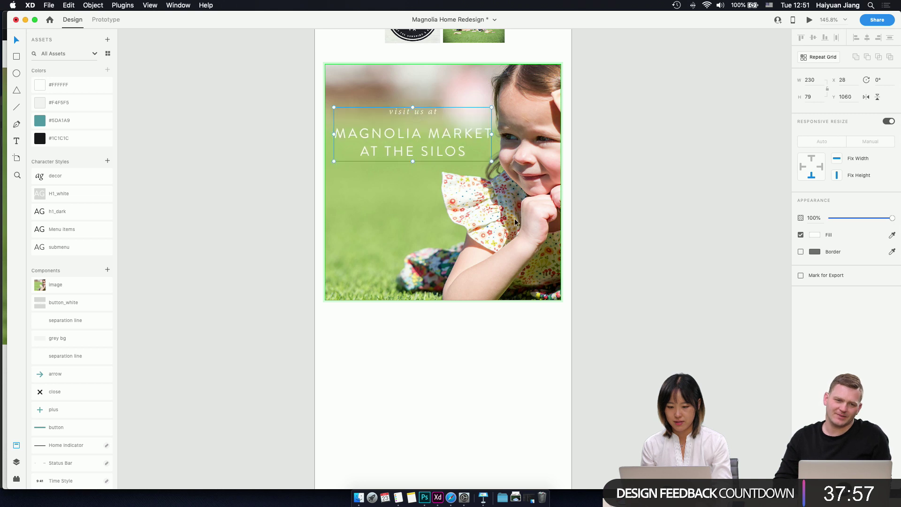
- Replace the small italic line of the copied heading on the lawn photo with "relax"
double_click(415, 111)
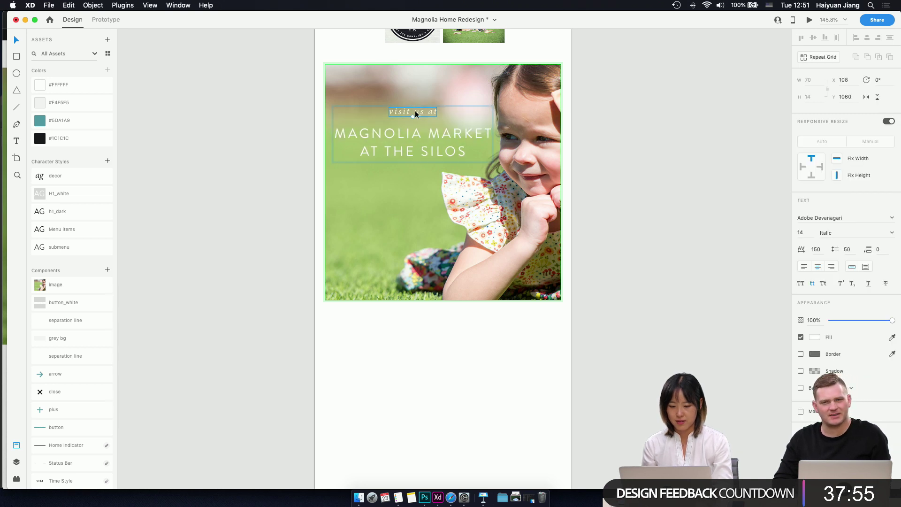
double_click(415, 111)
text(relax)
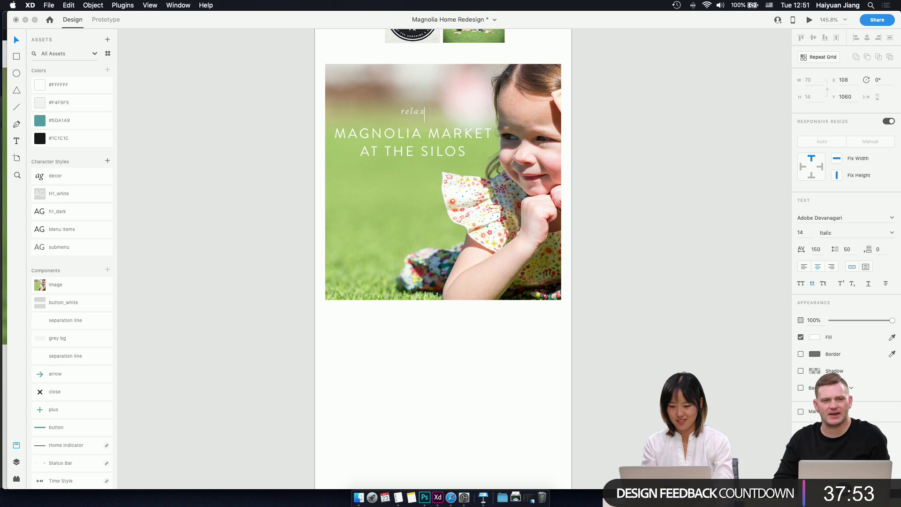
key(Escape)
- Check the lawn section's wording on the Magnolia website in Safari, return to Adobe XD and extend the italic line to "relax on the"
key(super+Tab)
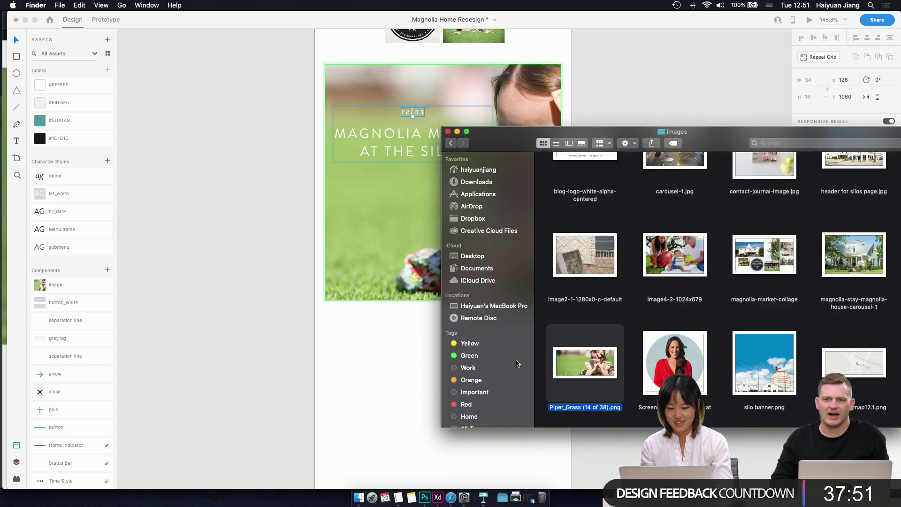
click(431, 321)
click(451, 497)
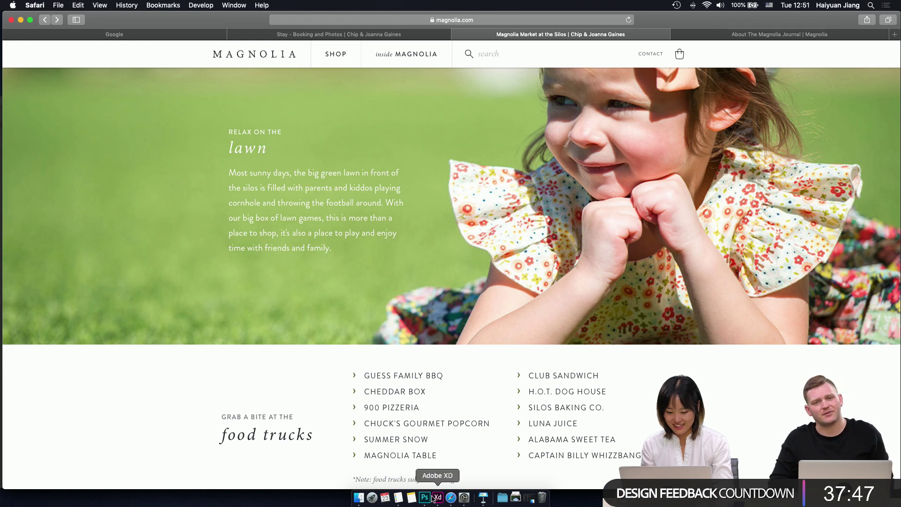
click(438, 498)
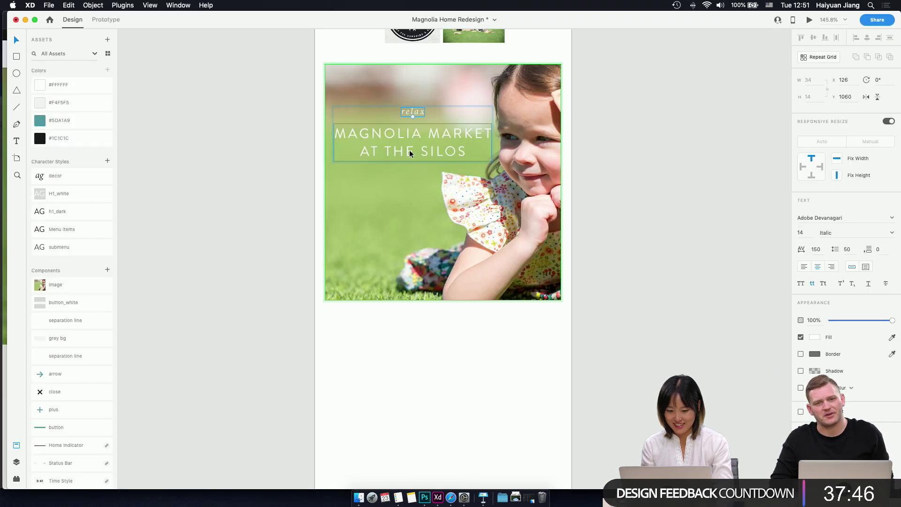
double_click(416, 112)
key(Right)
text(the)
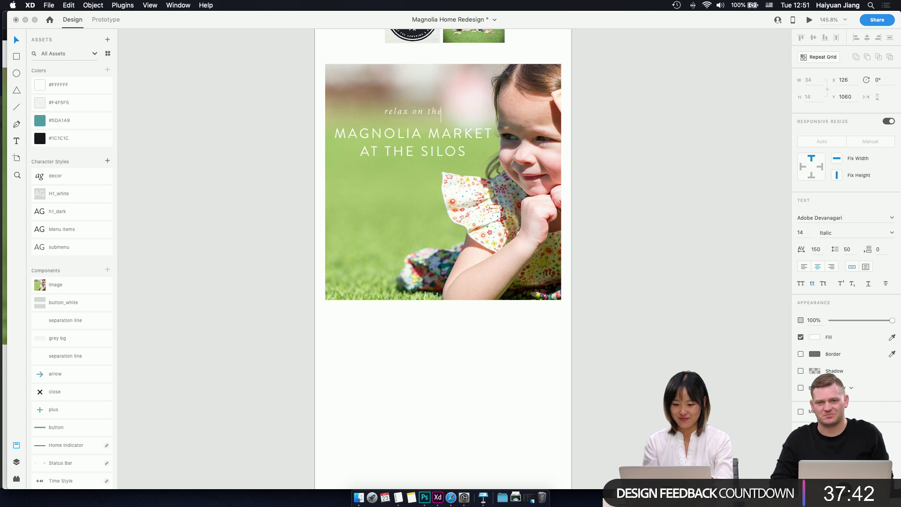
- Replace the large heading text on the lawn photo with "LAWN"
click(421, 137)
double_click(422, 139)
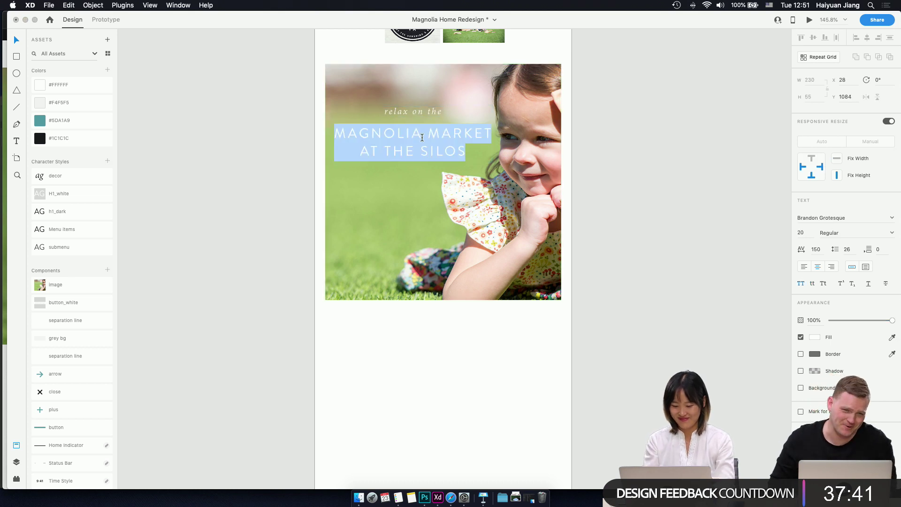
key(BackSpace)
text(LAWN)
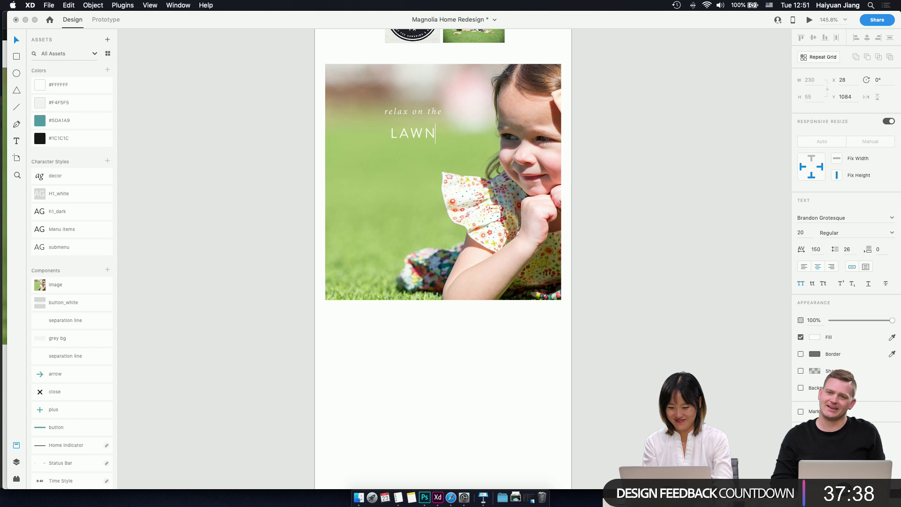
key(Escape)
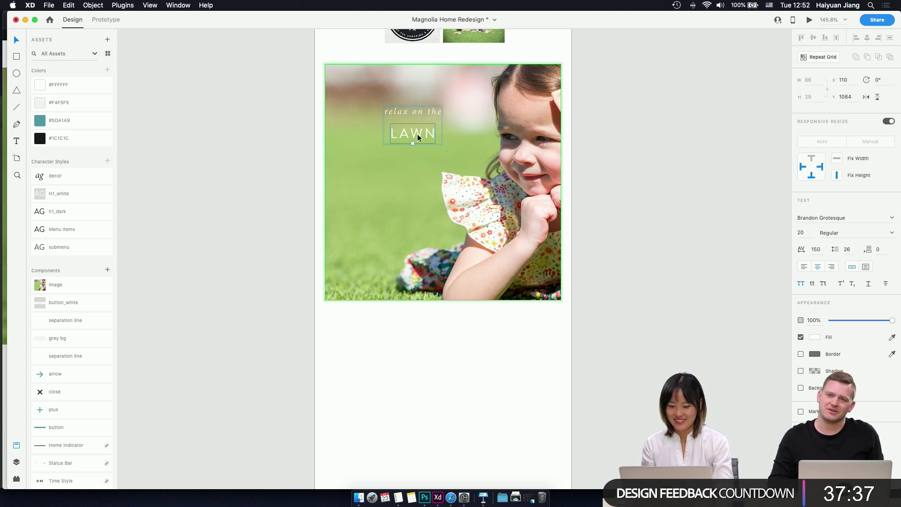
- Move the "relax on the LAWN" heading group lower over the grass and nearer the photo's left edge, keeping both lines together
drag(420, 137, 398, 147)
key(super+z)
shift+click(411, 117)
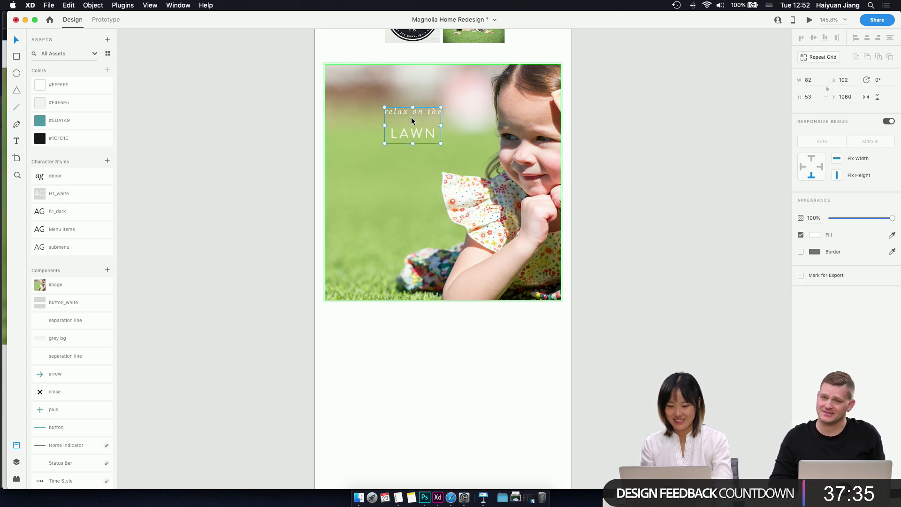
drag(419, 112, 389, 145)
key(Escape)
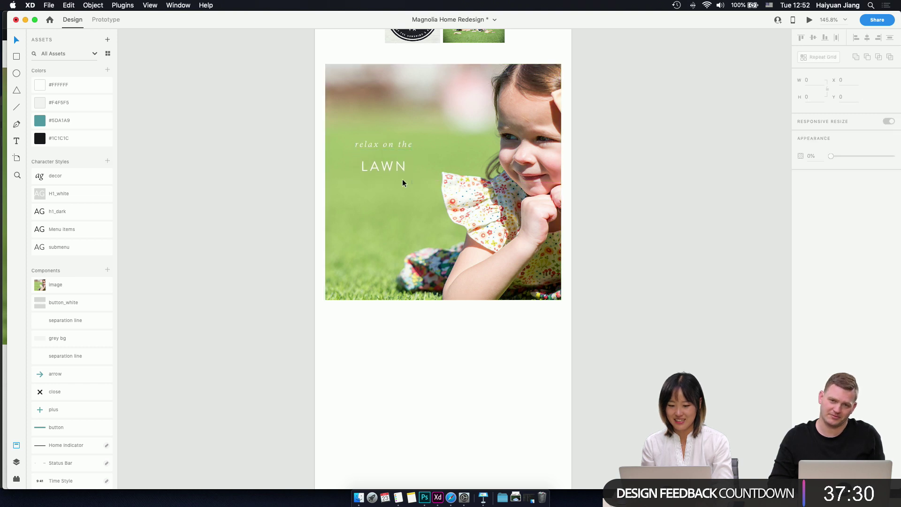
- Review the lawn photo's heading placement together with the market text and collage above it
click(376, 165)
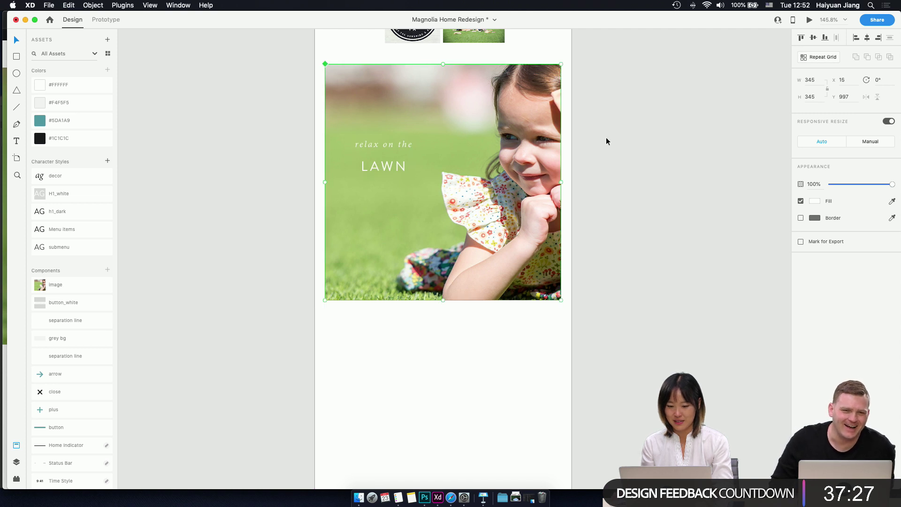
click(607, 138)
click(389, 165)
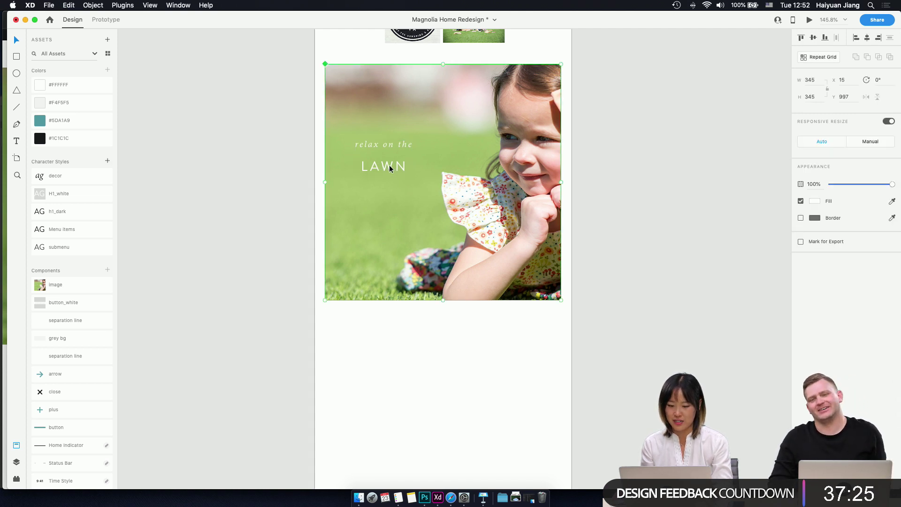
scroll(388, 165, down, 5)
scroll(389, 167, up, 4)
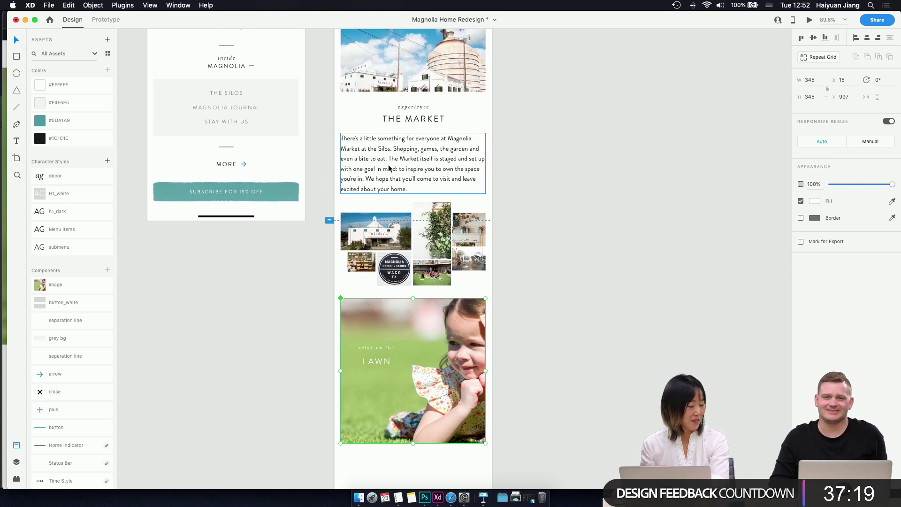
click(407, 277)
scroll(450, 308, down, 3)
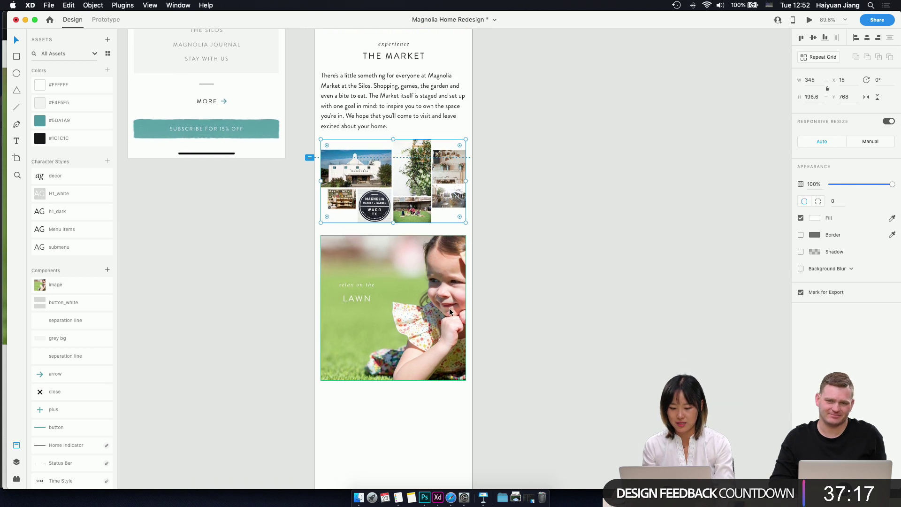
scroll(376, 348, down, 4)
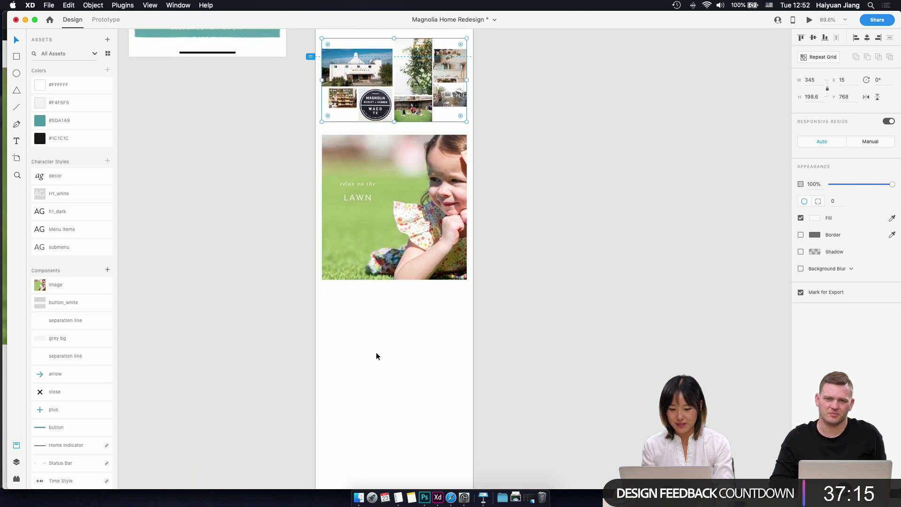
scroll(376, 352, up, 5)
- Save the market paragraph's text formatting as a new character style named body
click(347, 150)
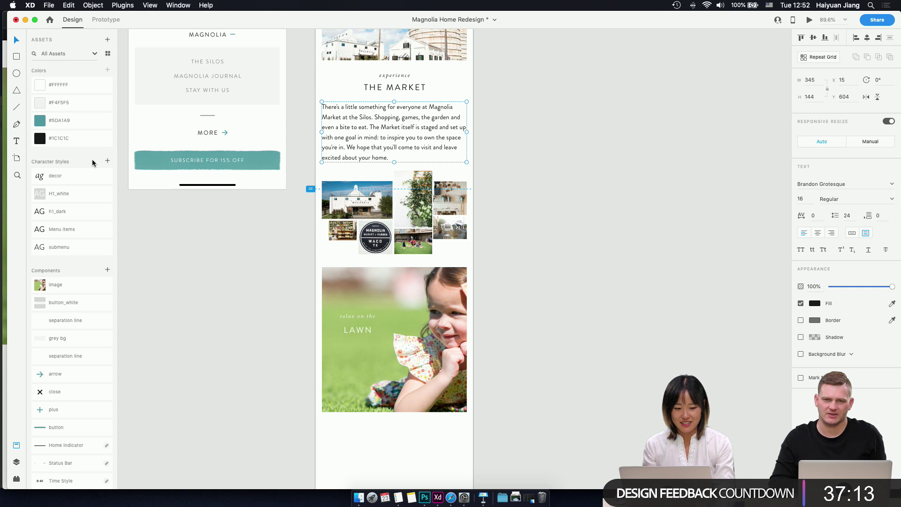
click(107, 161)
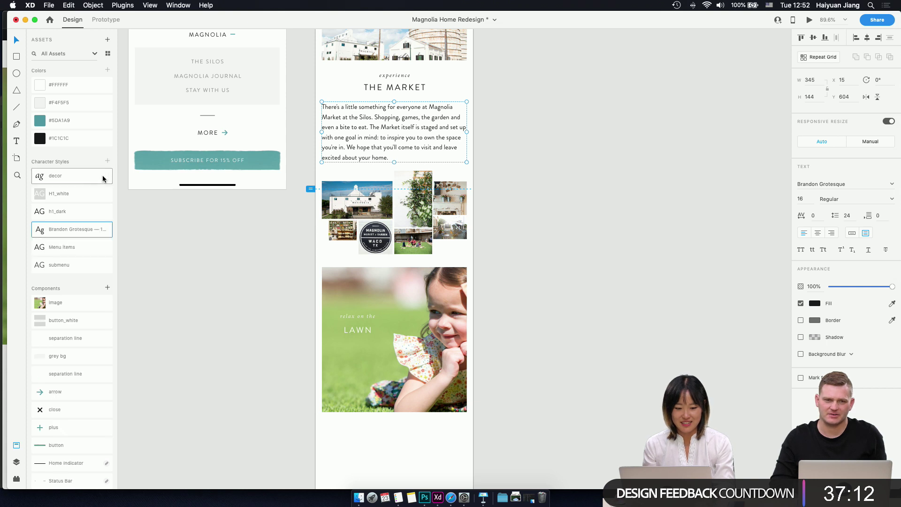
double_click(75, 229)
text(body)
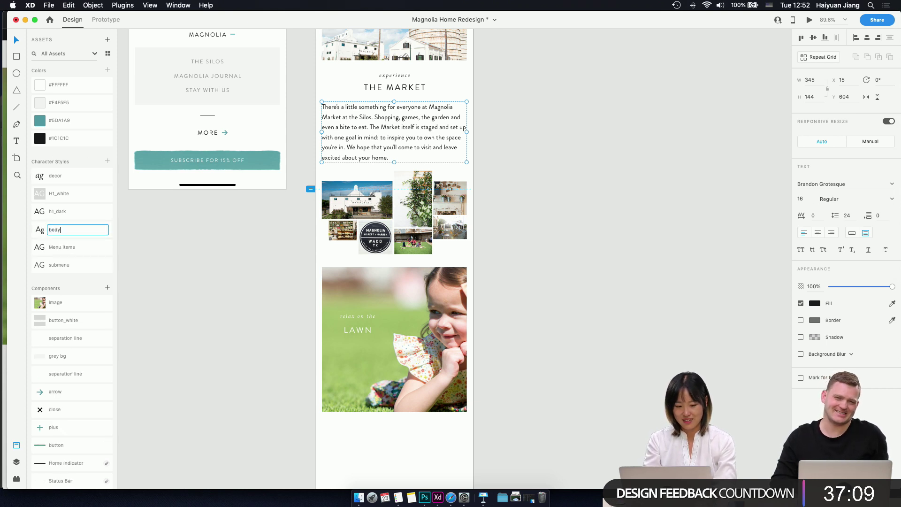
key(Return)
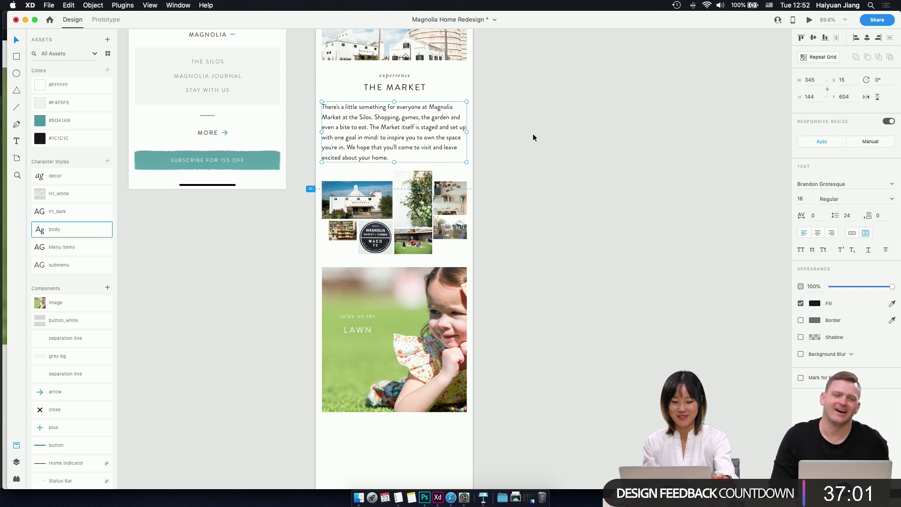
- Shift the collage and the lawn photo down together by 10, placing the collage at Y 778
scroll(436, 165, down, 3)
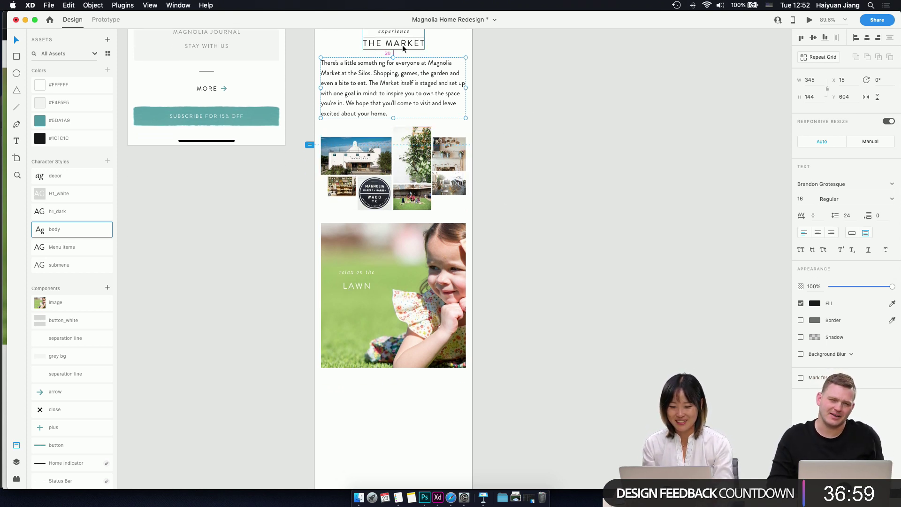
click(401, 133)
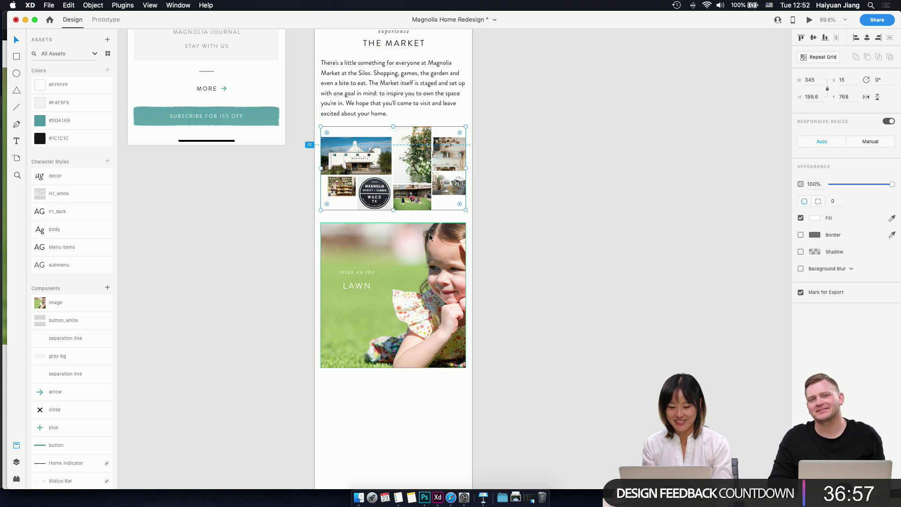
click(425, 393)
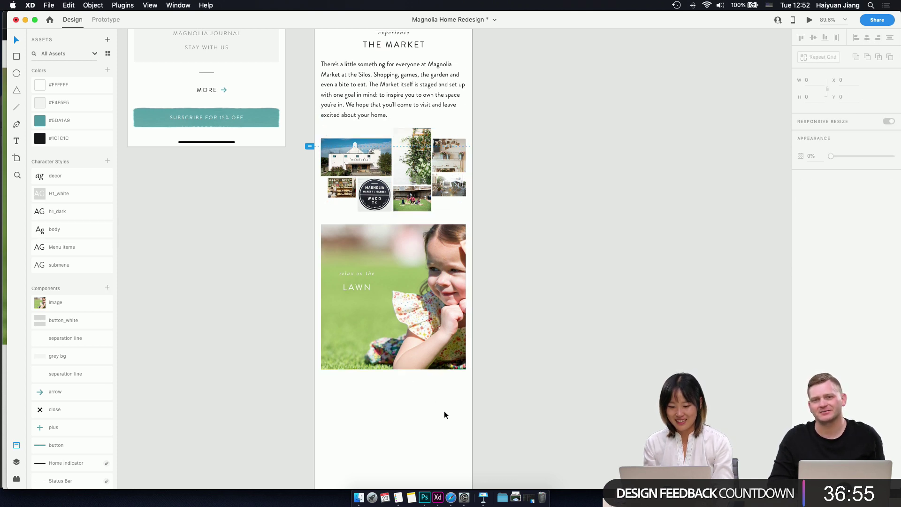
drag(449, 415, 369, 139)
key(shift+Down)
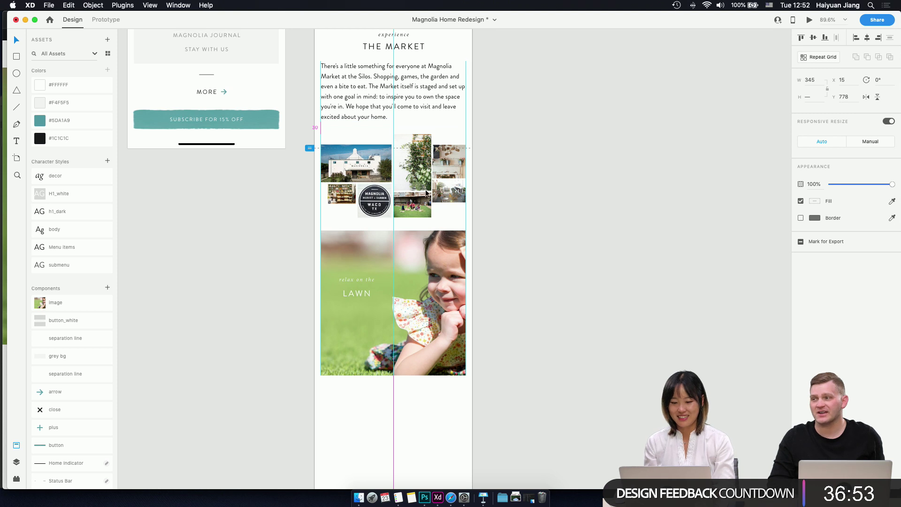
click(423, 411)
- Duplicate the market paragraph below the lawn photo at X 15, Y 1382
click(398, 87)
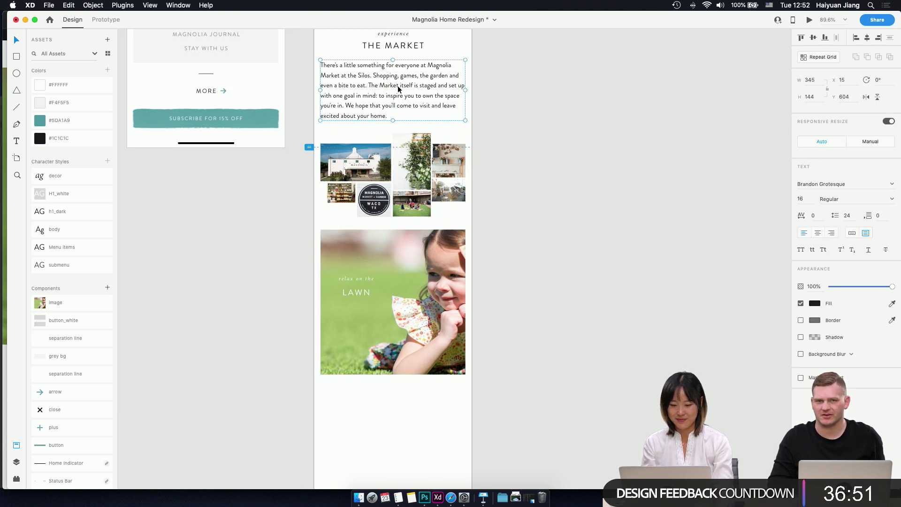
drag(404, 90, 410, 414)
- Replace the duplicated market paragraph below the lawn photo with the lawn description ("Most sunny days...") copied from the Magnolia page in Safari
scroll(422, 416, up, 5)
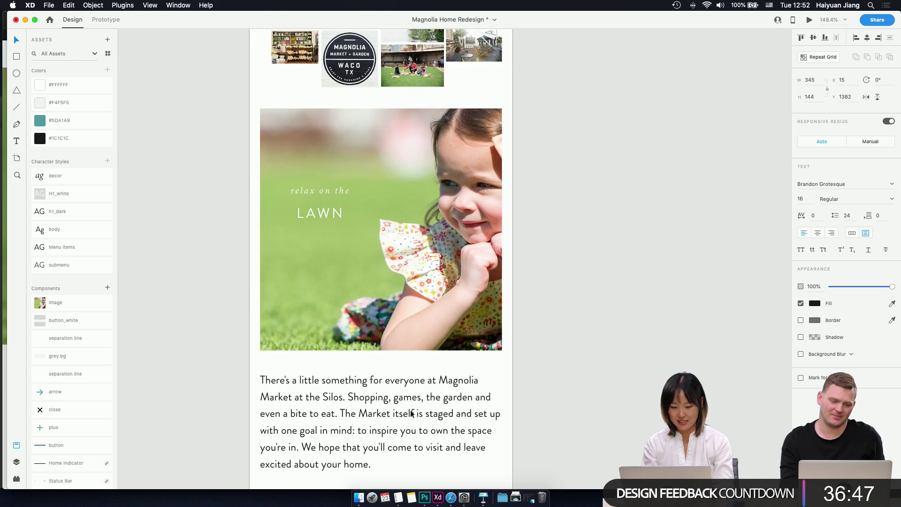
scroll(275, 241, right, 2)
double_click(281, 214)
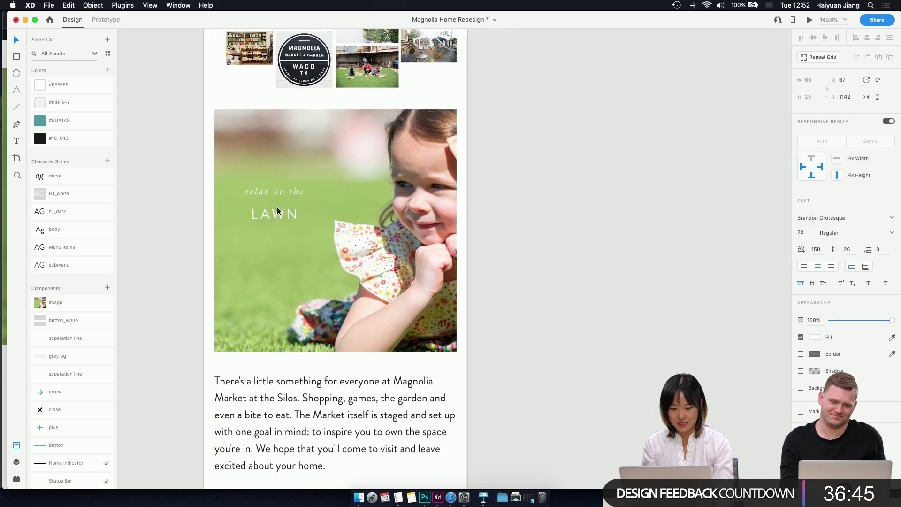
click(342, 391)
scroll(345, 382, down, 3)
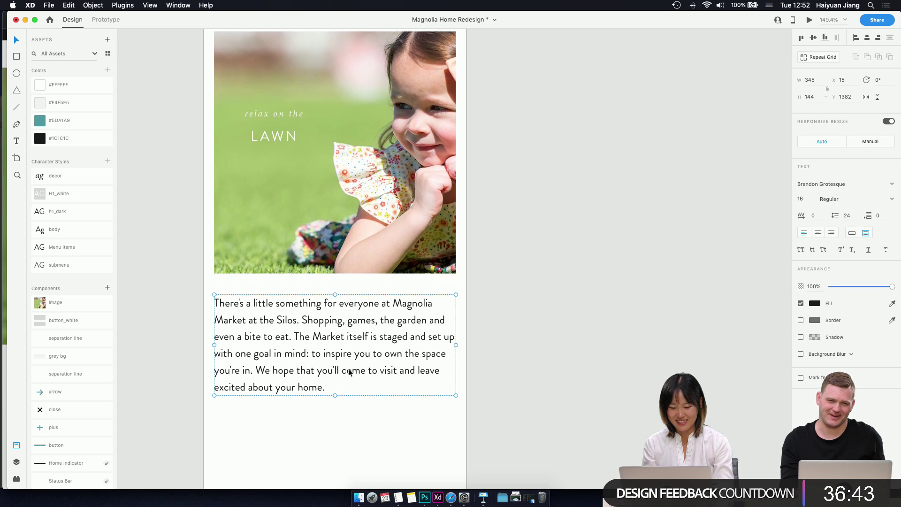
key(super+Tab)
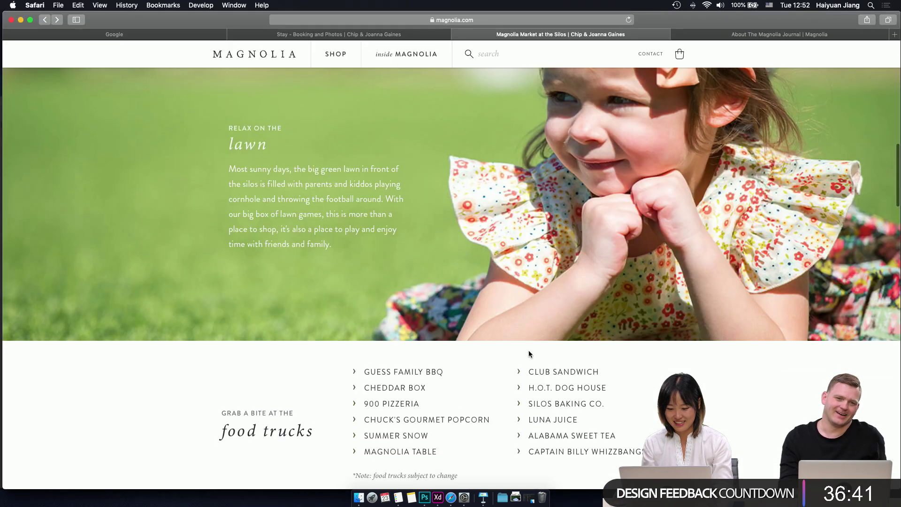
scroll(342, 285, up, 1)
drag(342, 282, 210, 200)
key(super+c)
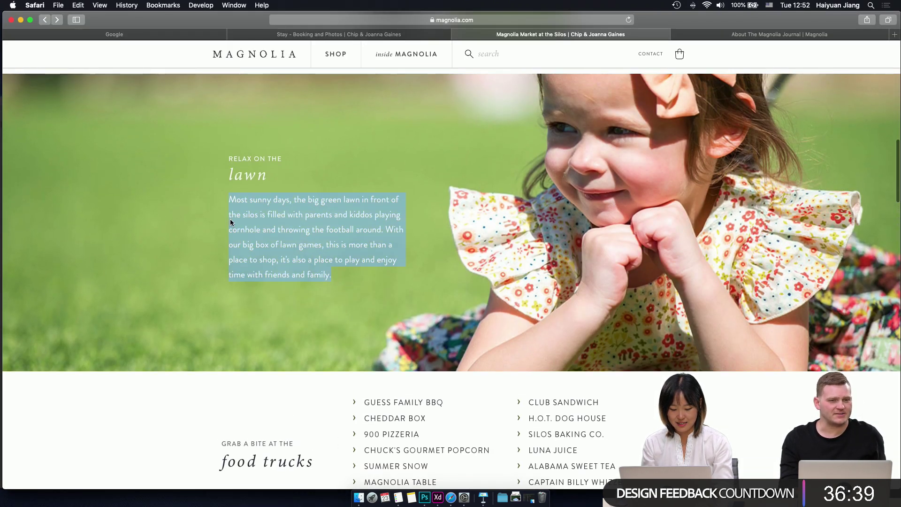
key(super+Tab)
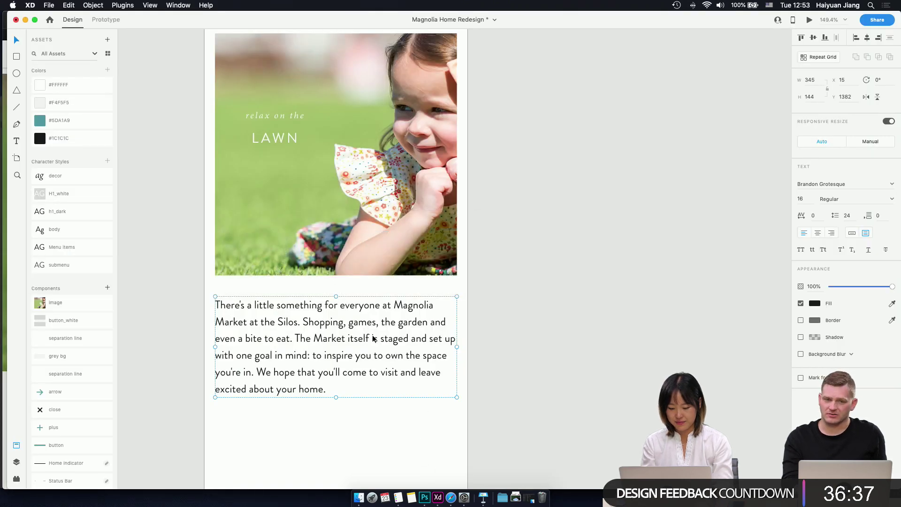
key(super+v)
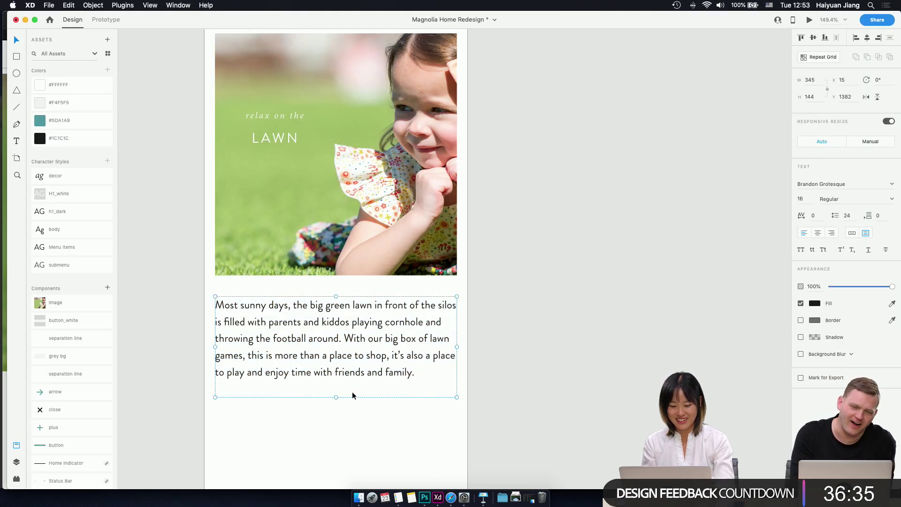
- Shorten the lawn paragraph's text box to a height of 121 to fit its five lines
drag(336, 398, 339, 382)
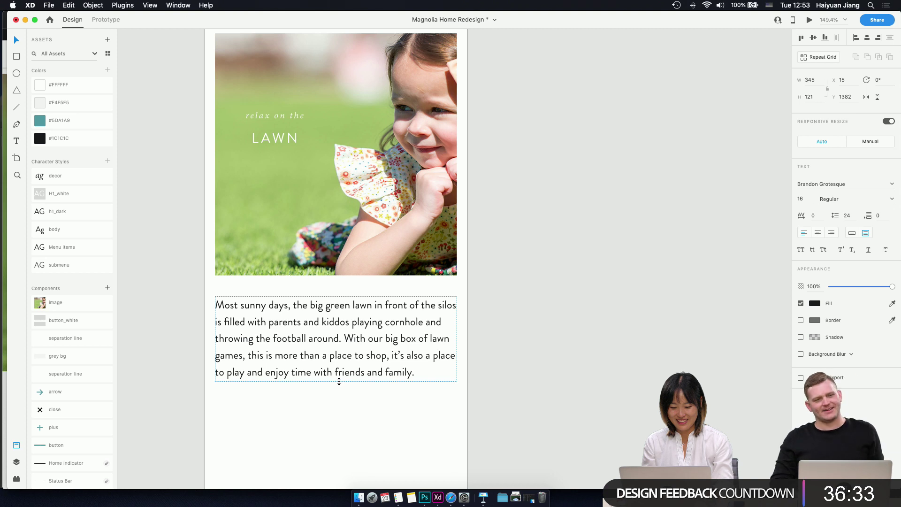
click(348, 409)
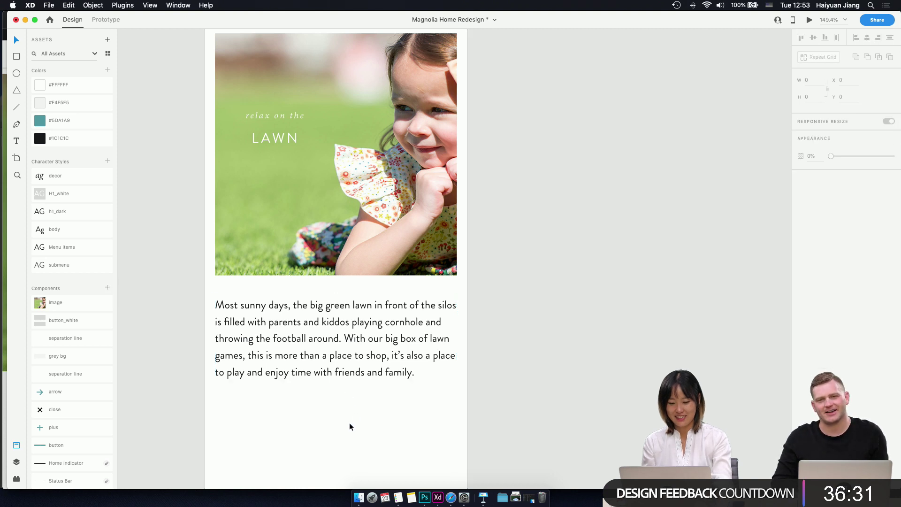
click(326, 328)
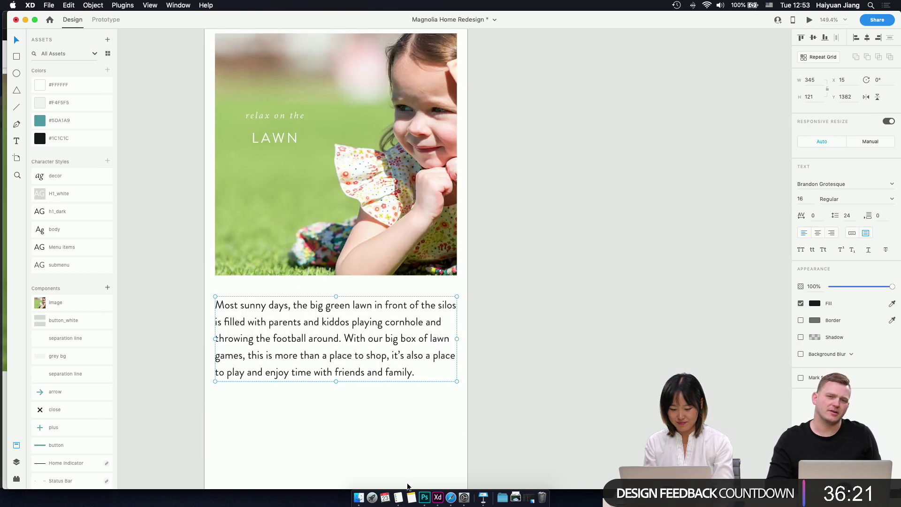
- Check the food trucks section on the Magnolia page in Safari and place a separation line component below the lawn paragraph at X 15, Y 1533
click(451, 499)
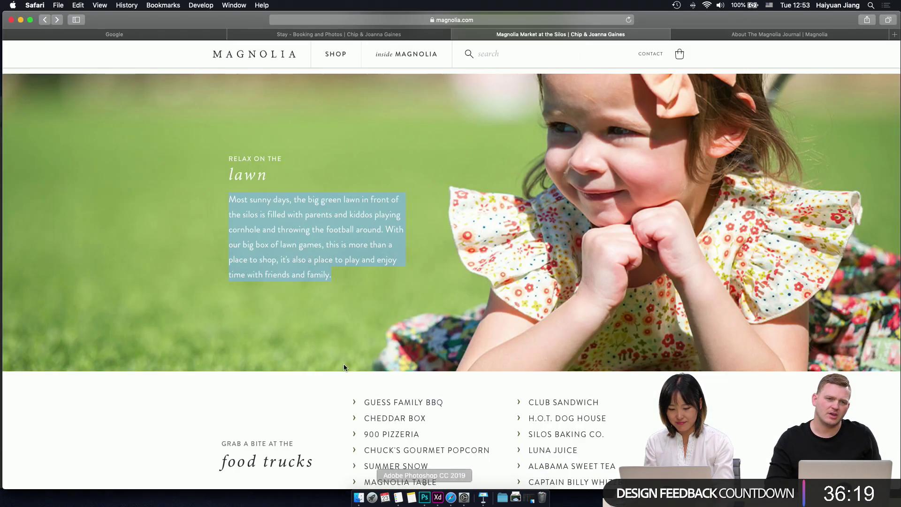
scroll(373, 355, down, 5)
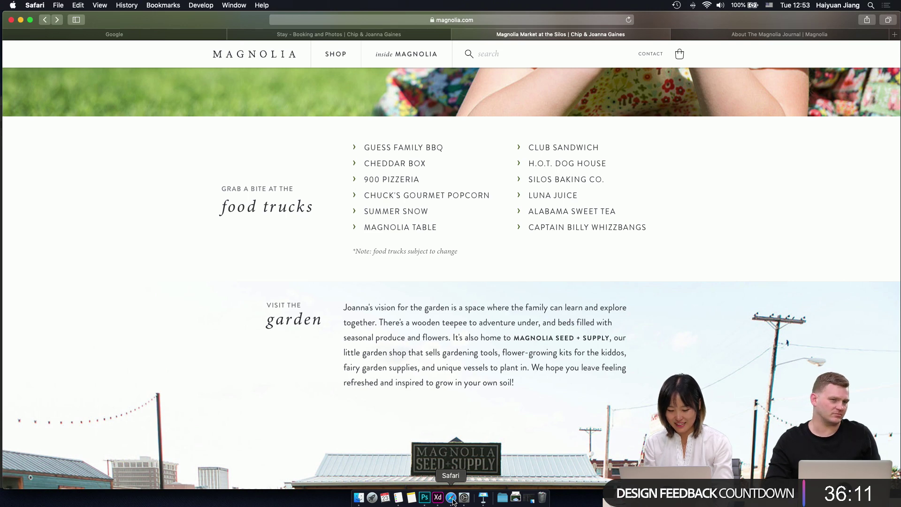
click(438, 498)
scroll(407, 364, left, 2)
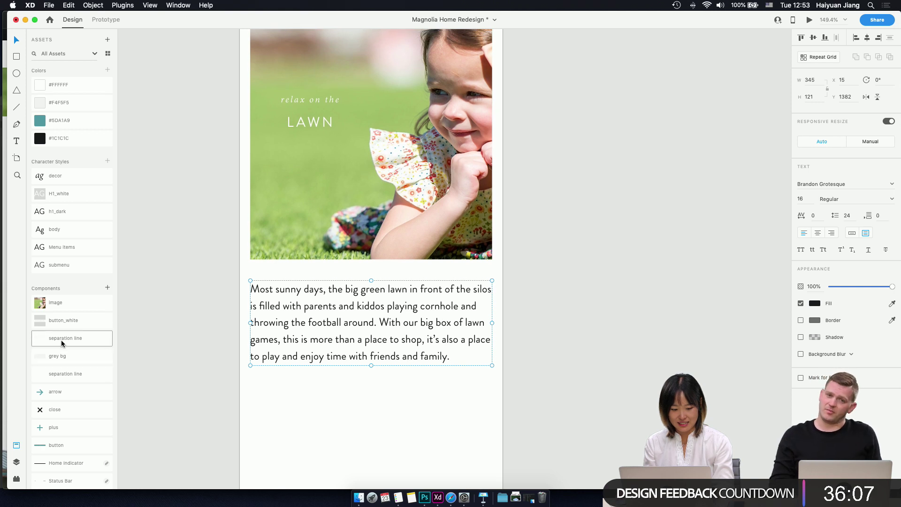
drag(61, 339, 359, 383)
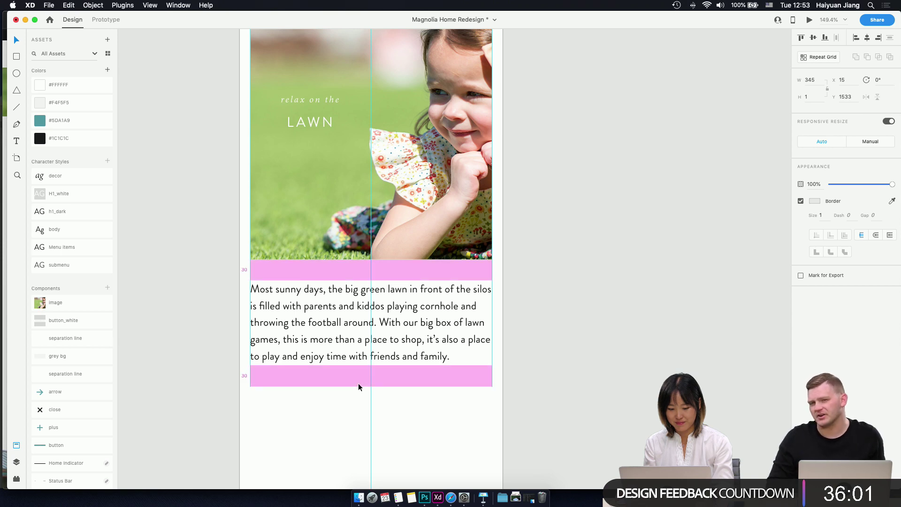
click(373, 402)
- Copy the "experience THE MARKET" heading group and place the copy centred below the new separation line at Y 1564
scroll(375, 405, down, 5)
scroll(375, 405, down, 5)
scroll(380, 423, up, 13)
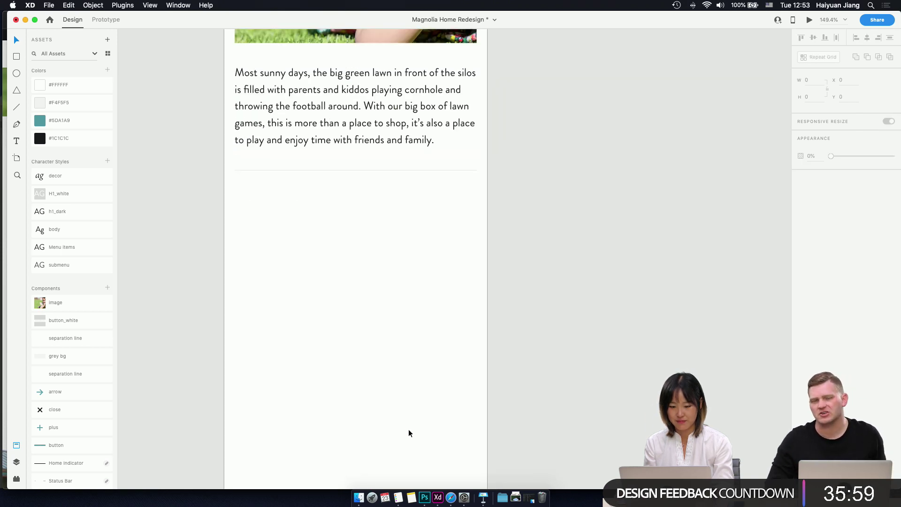
scroll(373, 393, up, 10)
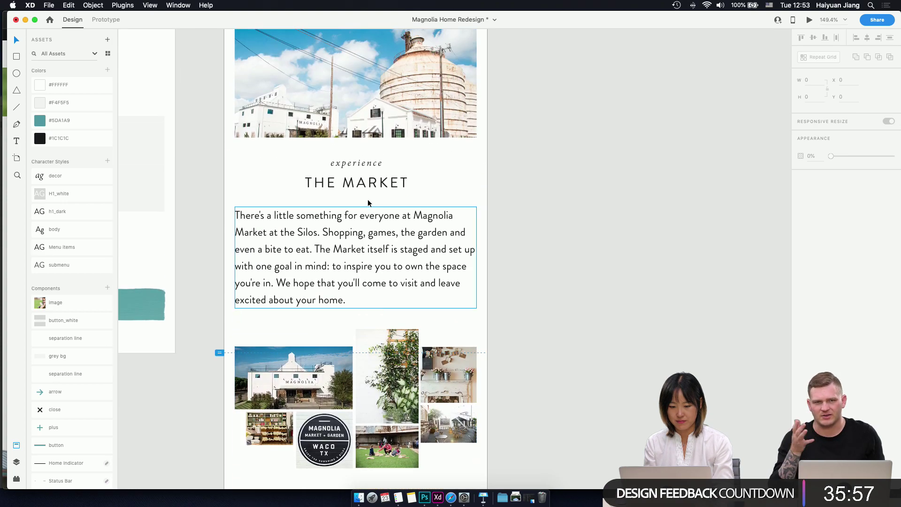
click(367, 188)
key(super+c)
scroll(393, 223, down, 15)
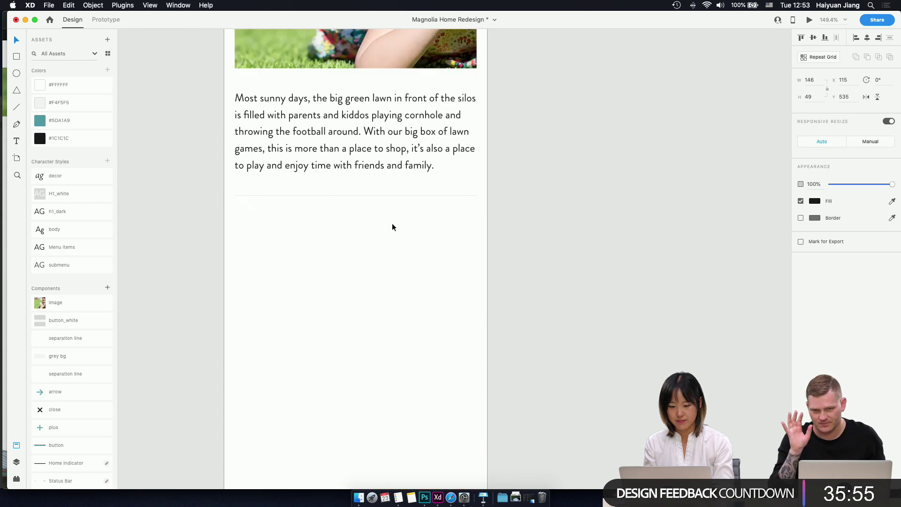
key(super+v)
drag(375, 266, 373, 120)
scroll(381, 171, up, 4)
scroll(381, 171, left, 2)
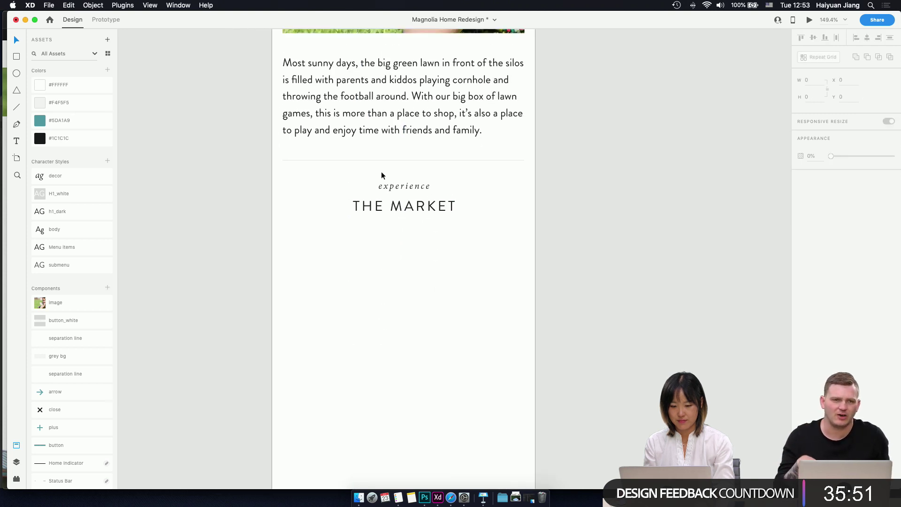
- Replace "experience" in the copied heading with "grab a bite at the" copied from the Magnolia page in Safari
double_click(409, 186)
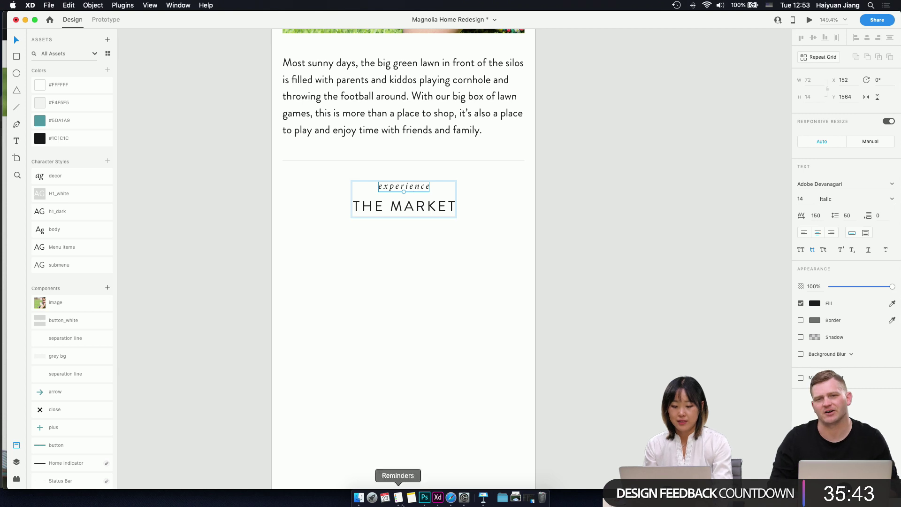
key(super+Tab)
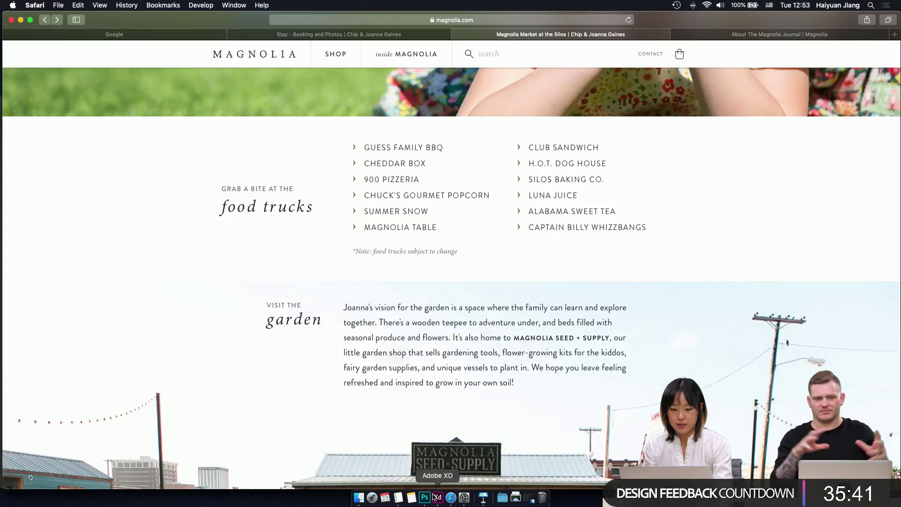
drag(298, 189, 216, 189)
key(super+c)
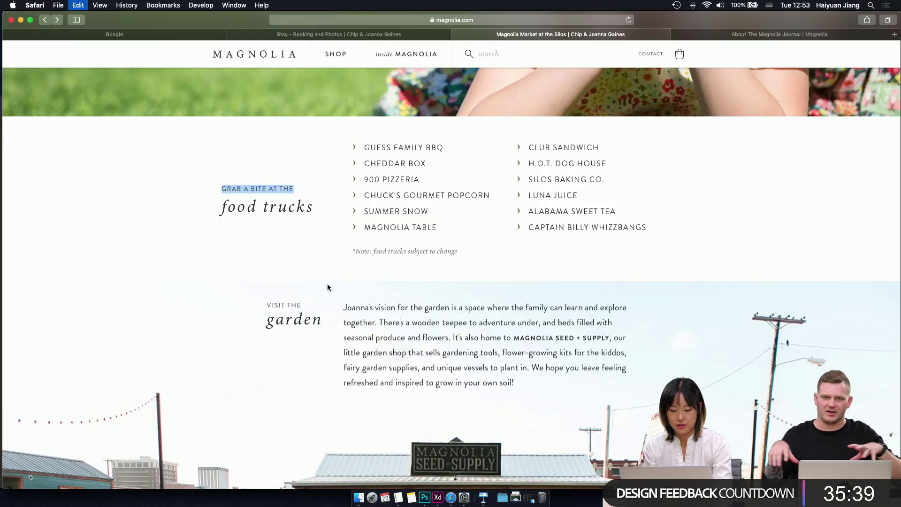
key(super+Tab)
double_click(407, 186)
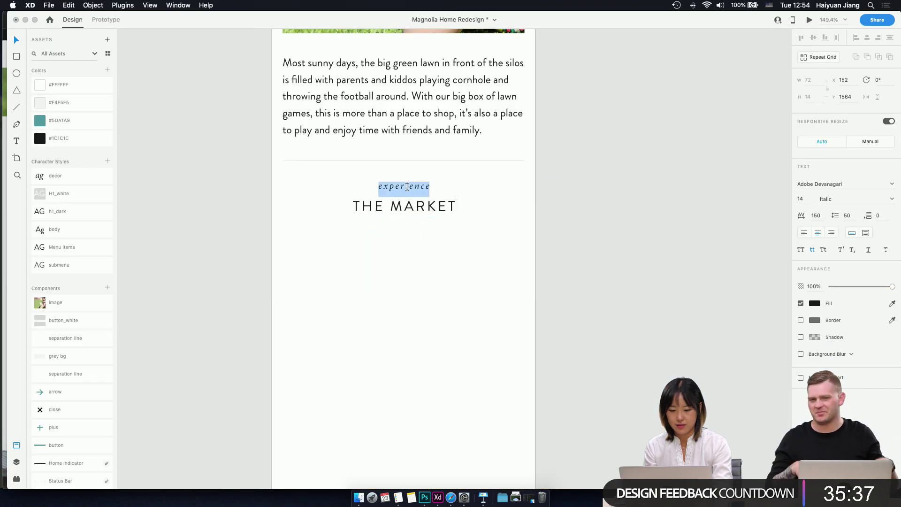
key(super+v)
key(Escape)
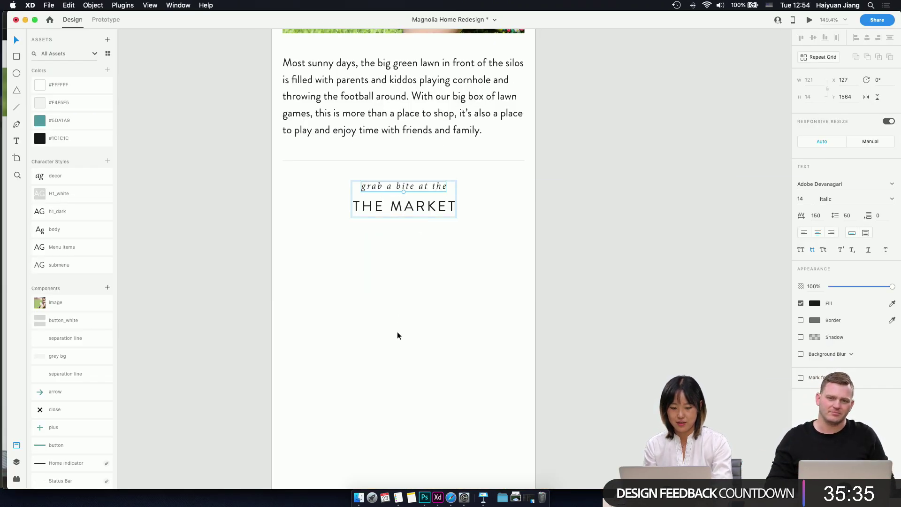
- Replace "THE MARKET" in the copied heading with "food trucks" copied from the Magnolia page in Safari
key(super+Tab)
drag(314, 212, 205, 207)
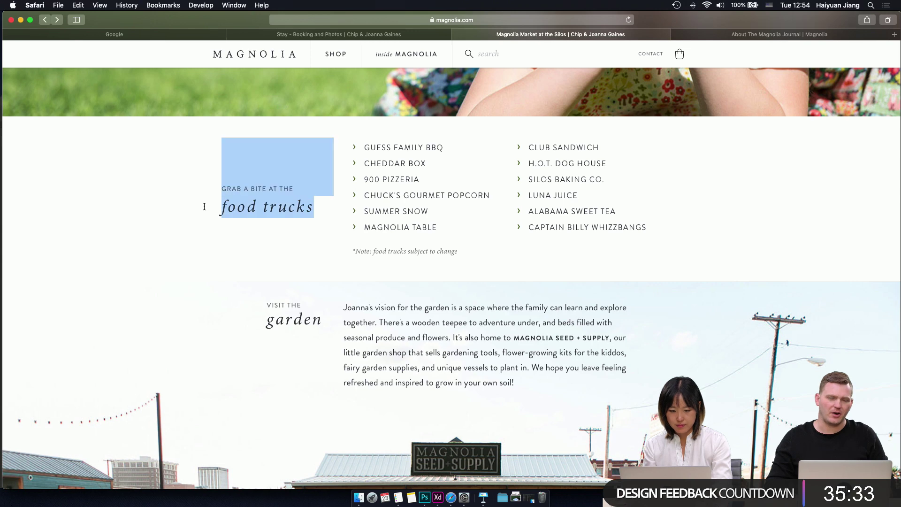
drag(318, 212, 221, 210)
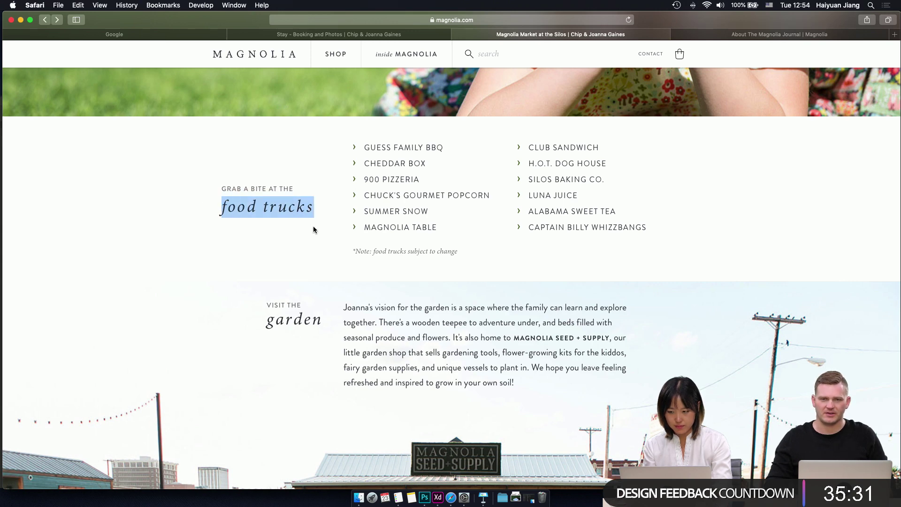
key(super+c)
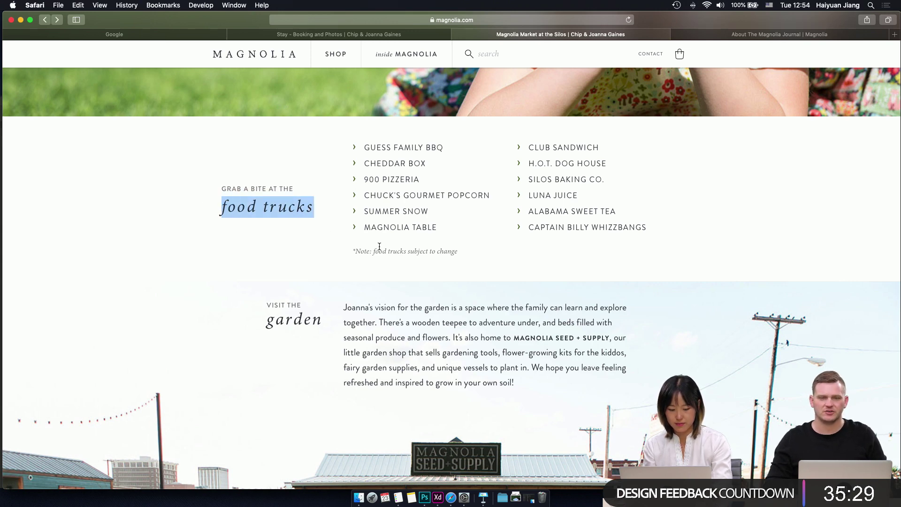
key(super+Tab)
click(402, 207)
double_click(402, 206)
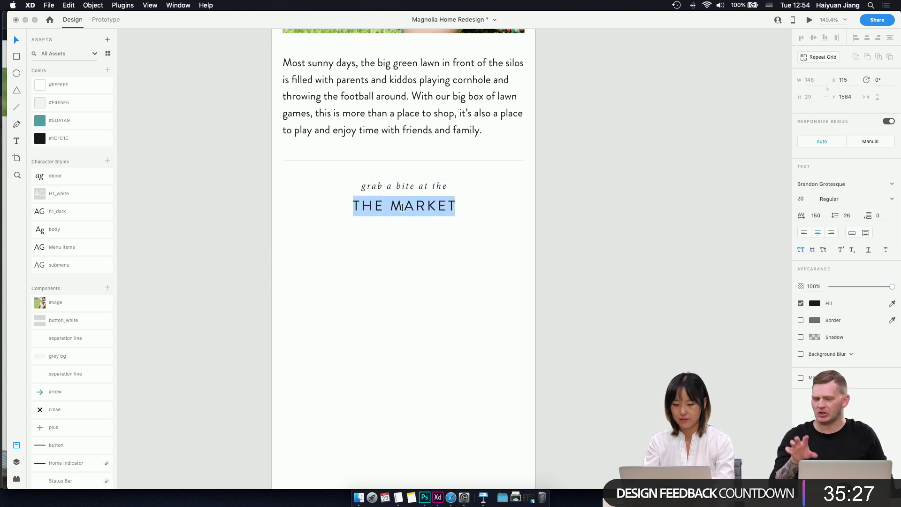
key(super+v)
click(436, 237)
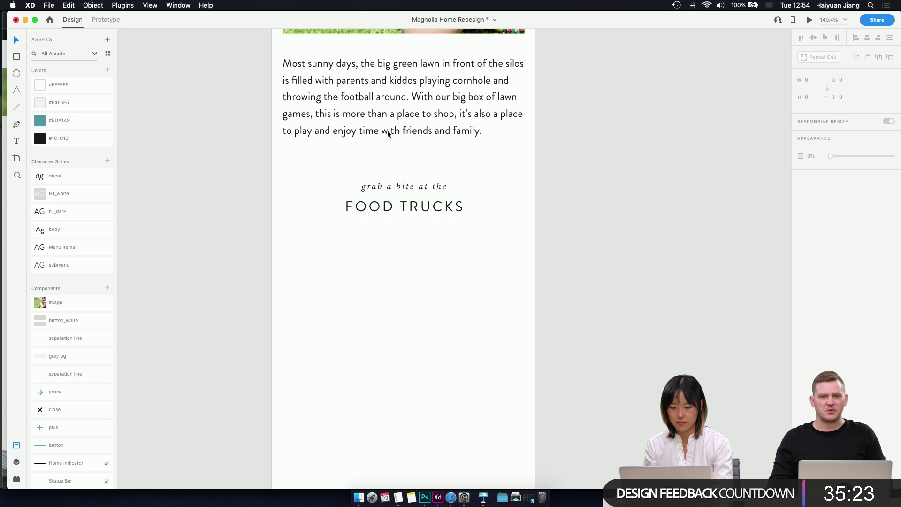
- Duplicate the lawn paragraph below the food trucks heading and nudge the copy up to X 15, Y 1633
click(396, 102)
drag(405, 105, 444, 247)
key(Up)
key(Up)
key(Up)
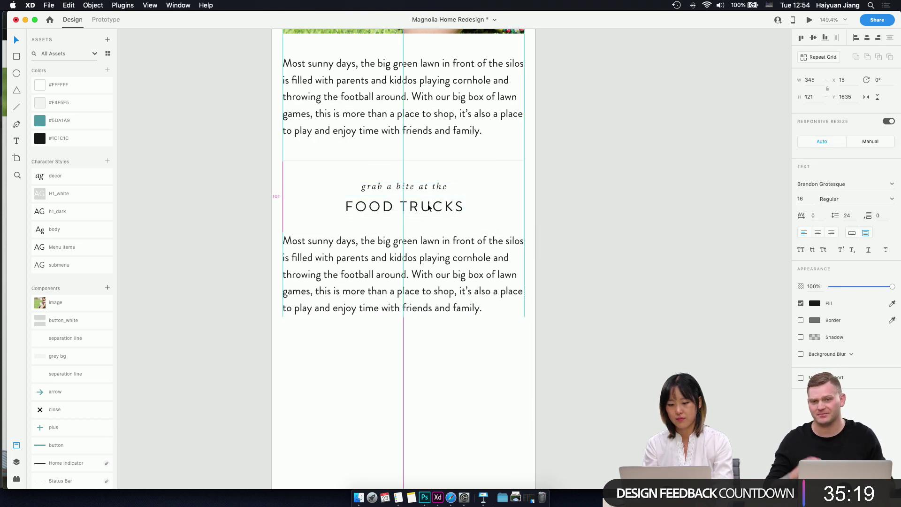
key(Up)
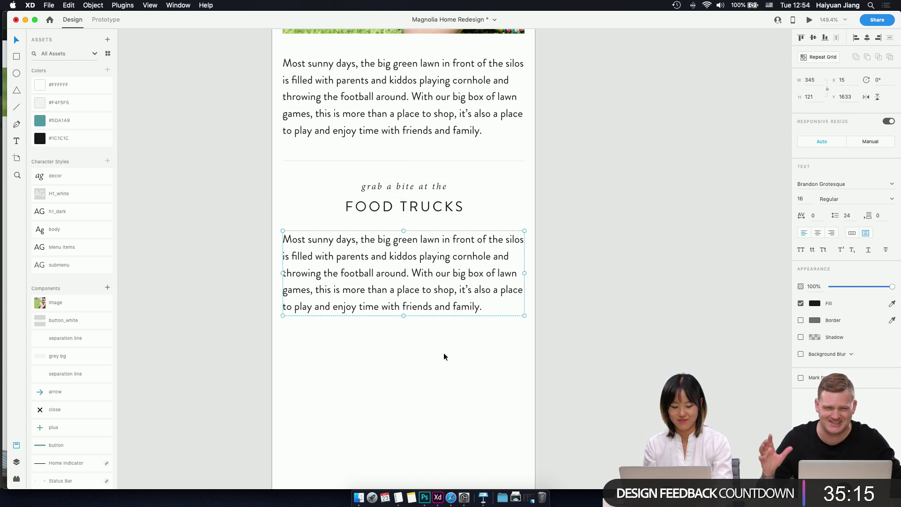
- Replace the duplicated paragraph with the first column of food truck names, Guess Family BBQ to Magnolia Table, copied from the Magnolia page in Safari
key(super+Tab)
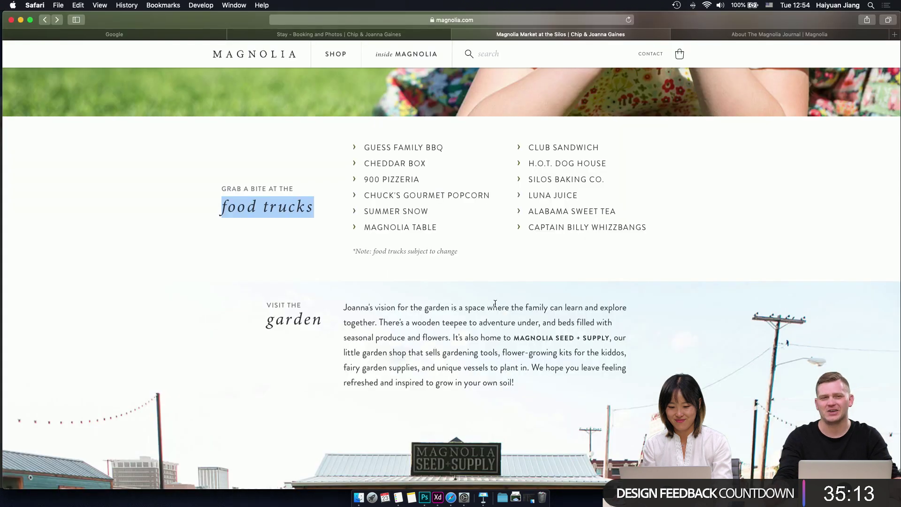
drag(365, 146, 456, 228)
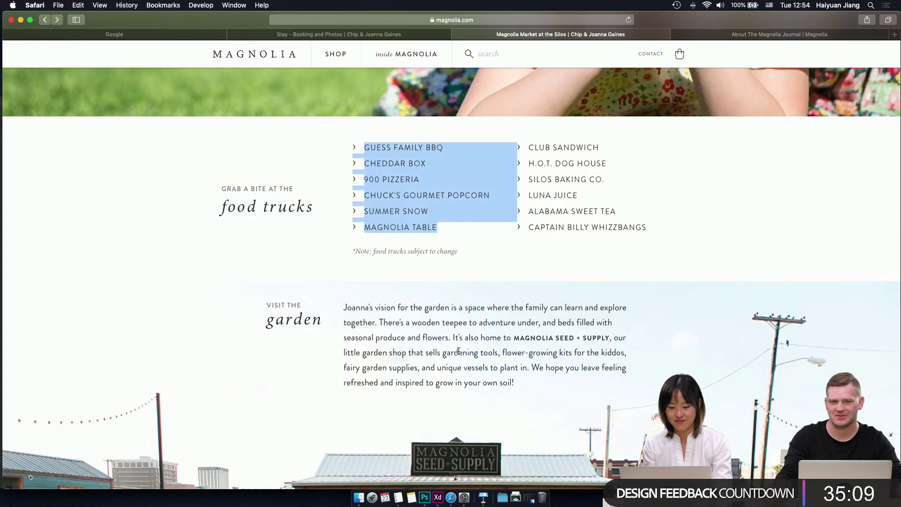
key(super+Tab)
double_click(426, 296)
key(super+a)
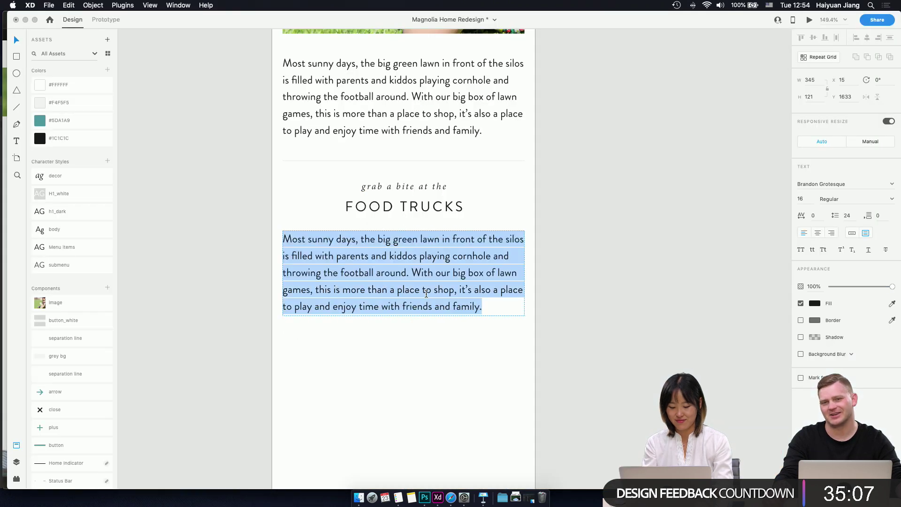
key(super+v)
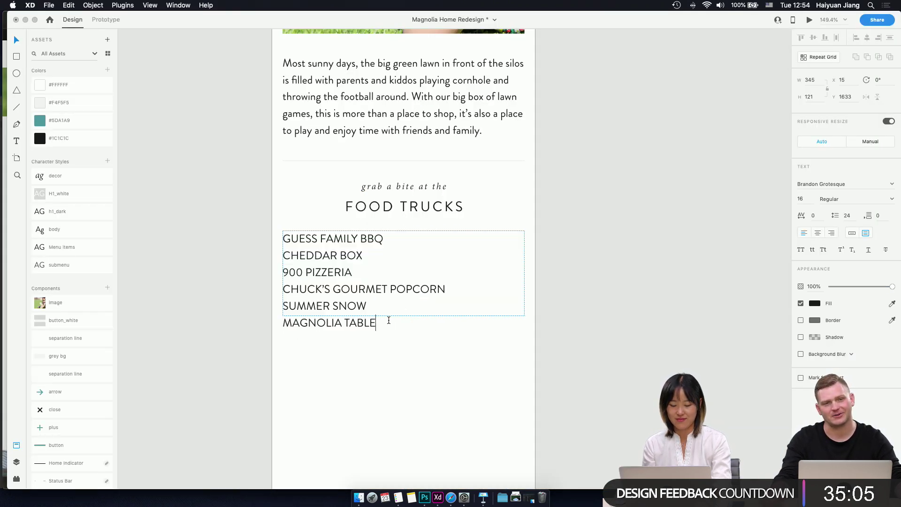
- Append the second column of food truck names, Club Sandwich to Captain Billy Whizzbangs, from the Magnolia page in Safari and extend the text box to about 267 high
key(super+Tab)
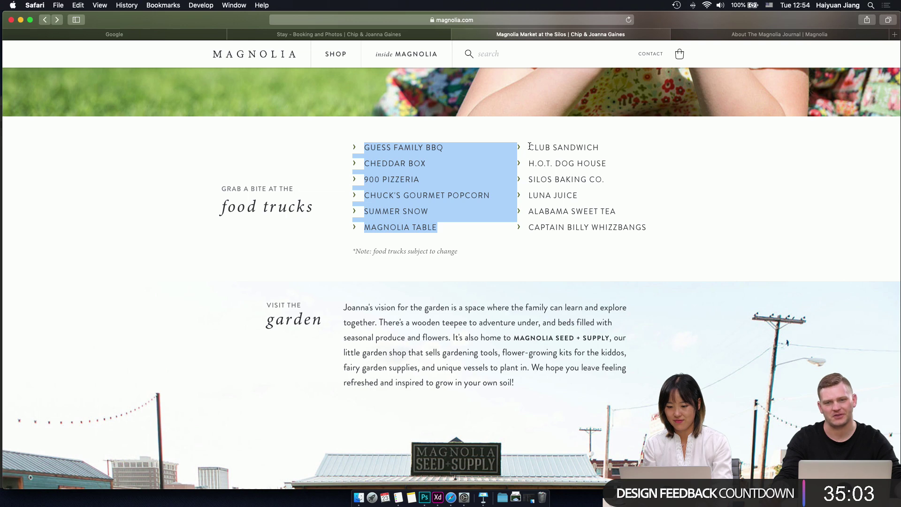
drag(524, 146, 656, 242)
key(super+c)
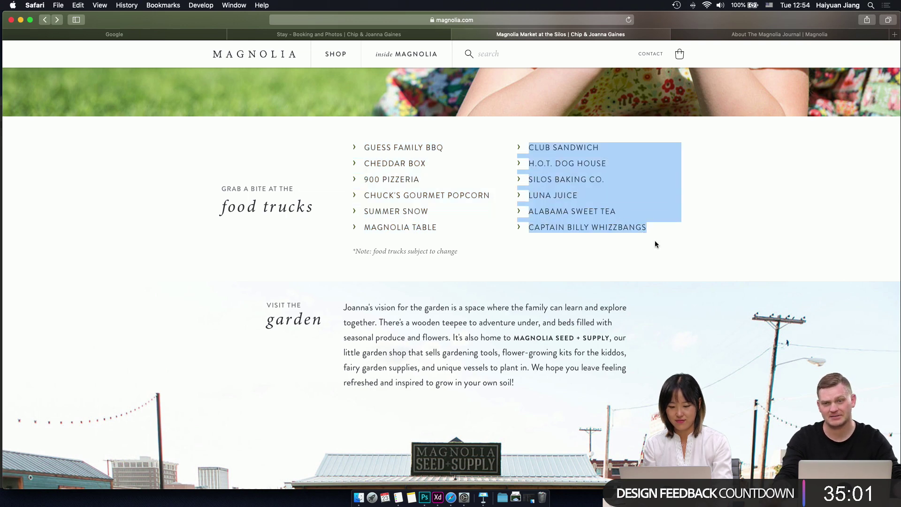
key(super+Tab)
key(super+Tab)
key(super+Tab)
key(super+Tab)
key(super+Tab)
key(super+Tab)
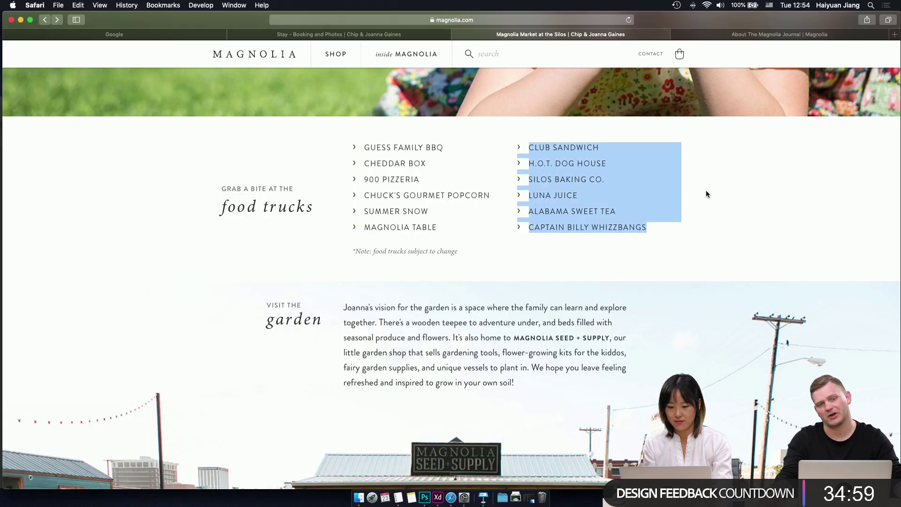
click(440, 498)
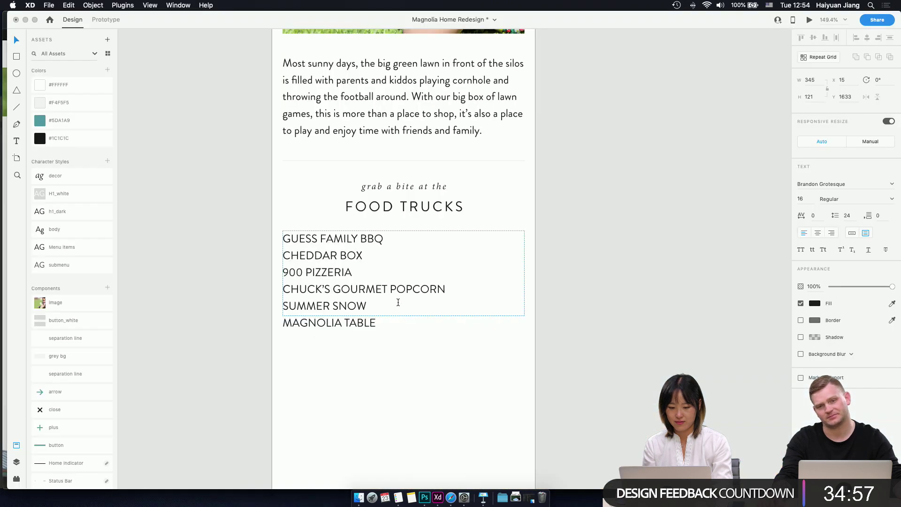
click(396, 325)
key(super+v)
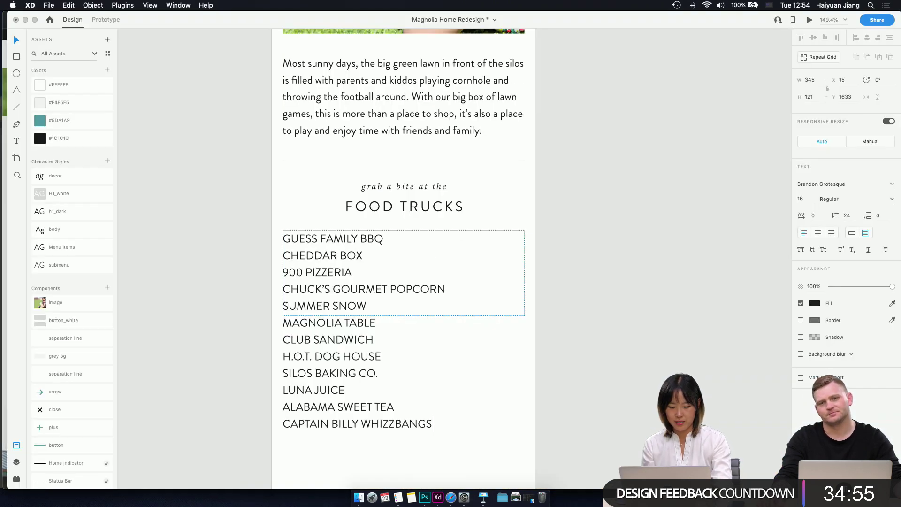
key(super+z)
drag(404, 315, 404, 417)
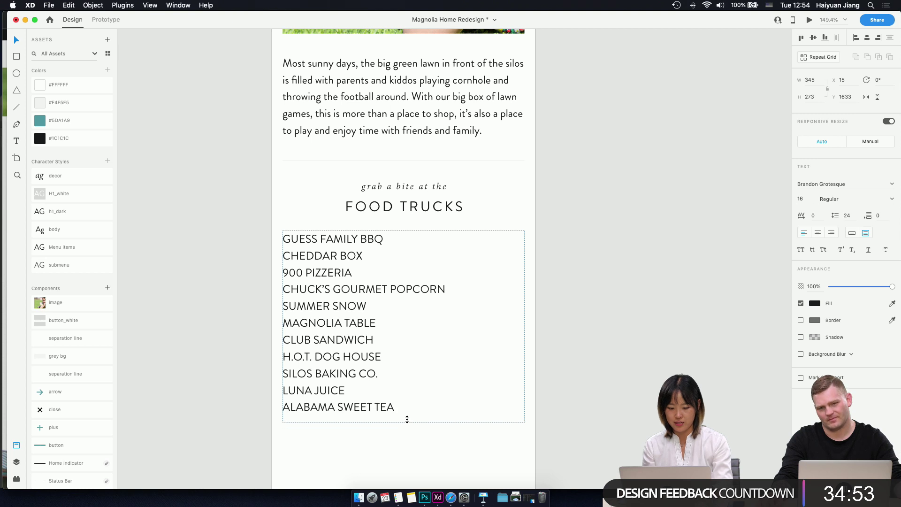
- Check the food truck list on the Magnolia page in Safari, and apply the submenu character style to the list in XD
click(451, 499)
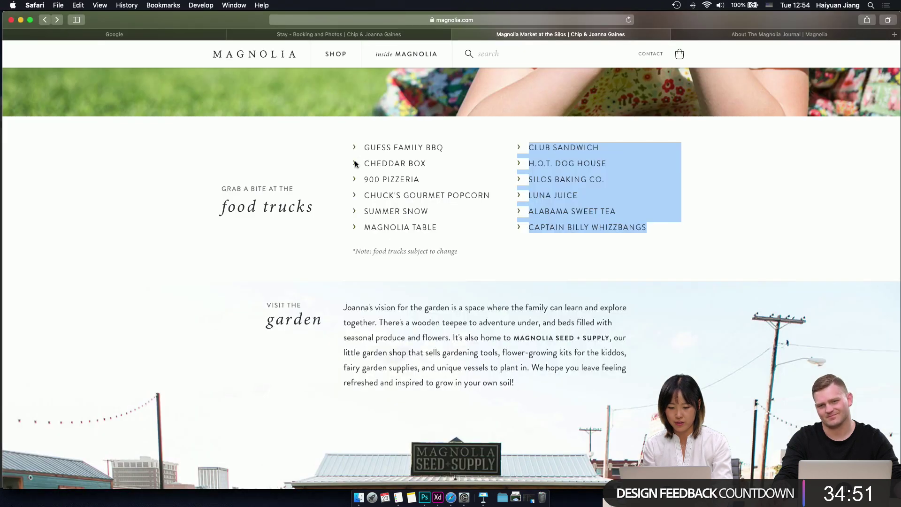
click(342, 145)
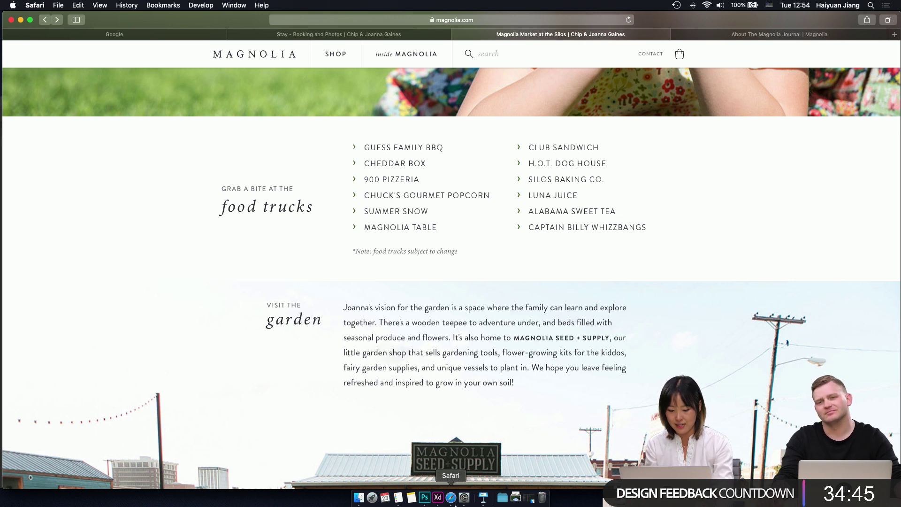
click(438, 497)
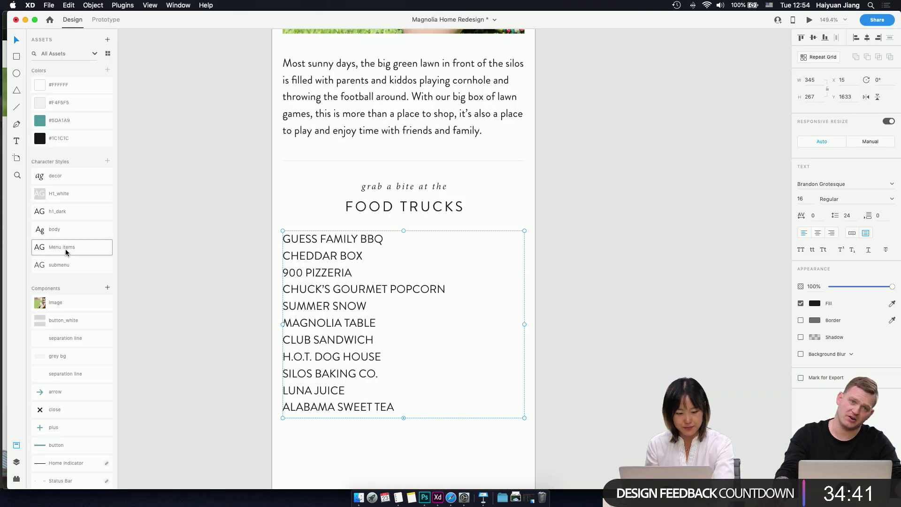
click(81, 266)
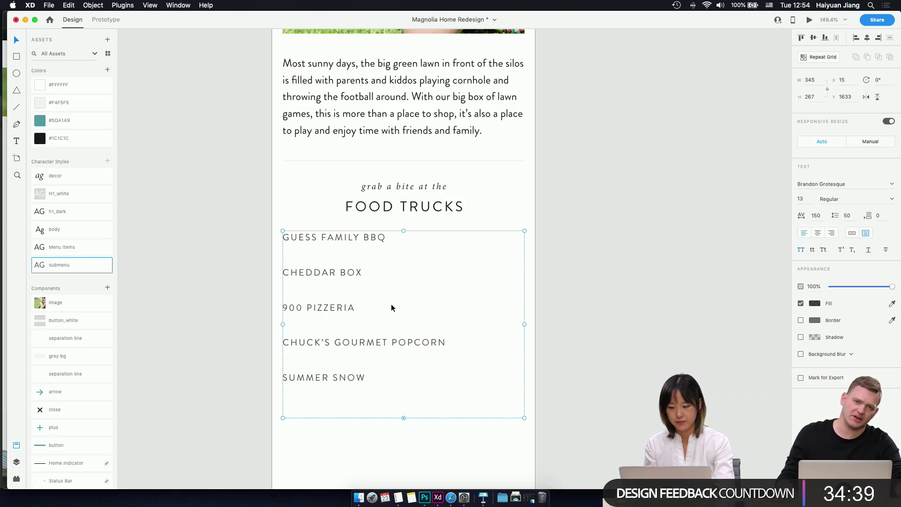
- Try a line spacing of 18 on the food truck list, and set it to 38
click(847, 215)
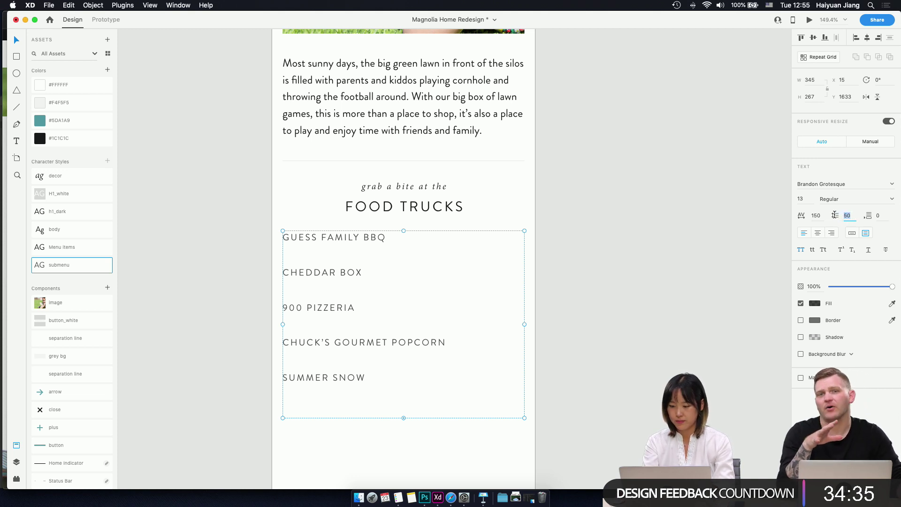
text(18)
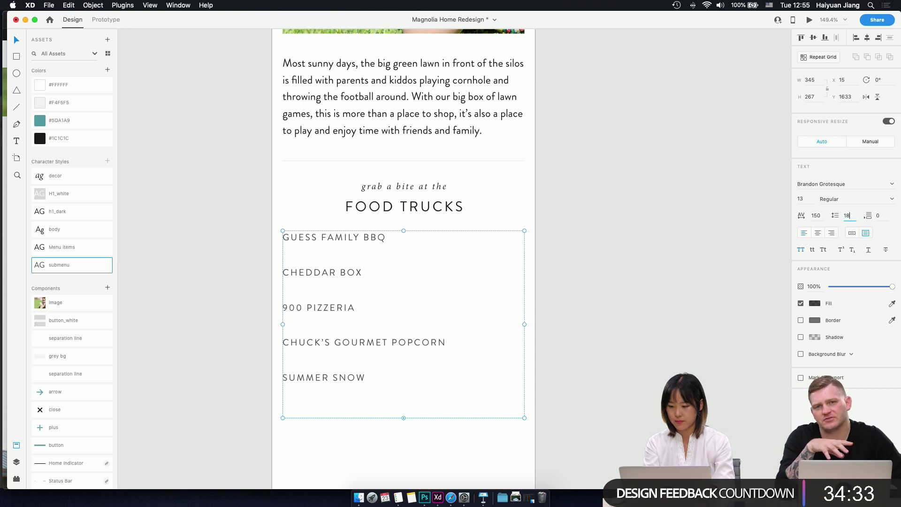
key(Return)
click(849, 216)
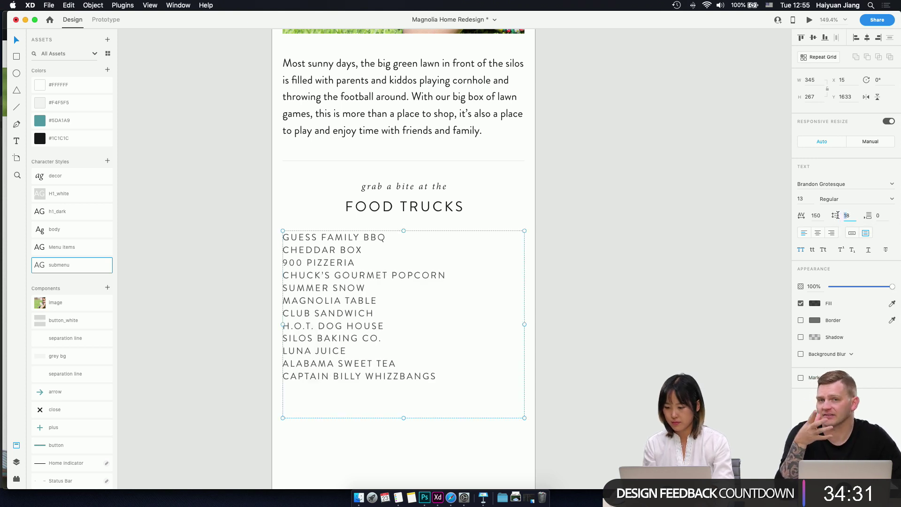
text(38)
key(Return)
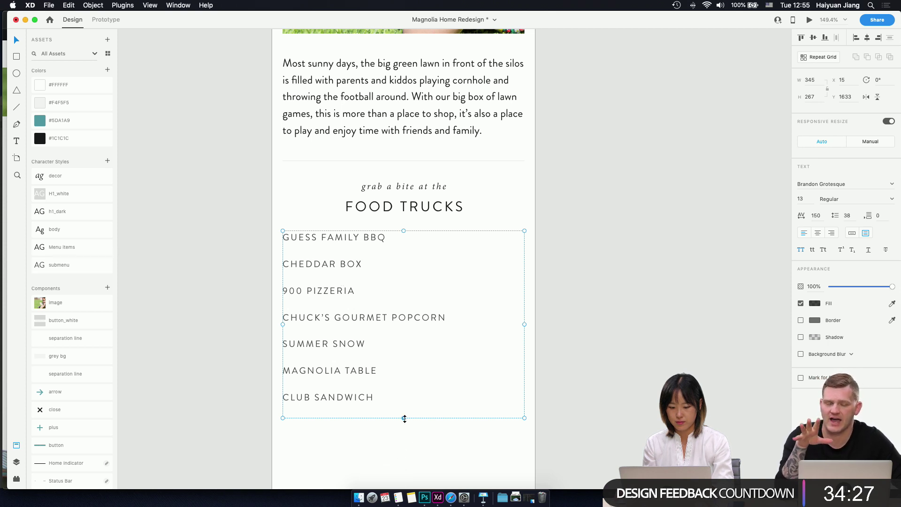
- Resize the food truck list's text box to about 292 wide by 439 high and move it to about X 48, Y 1639
drag(404, 418, 405, 472)
scroll(423, 385, down, 5)
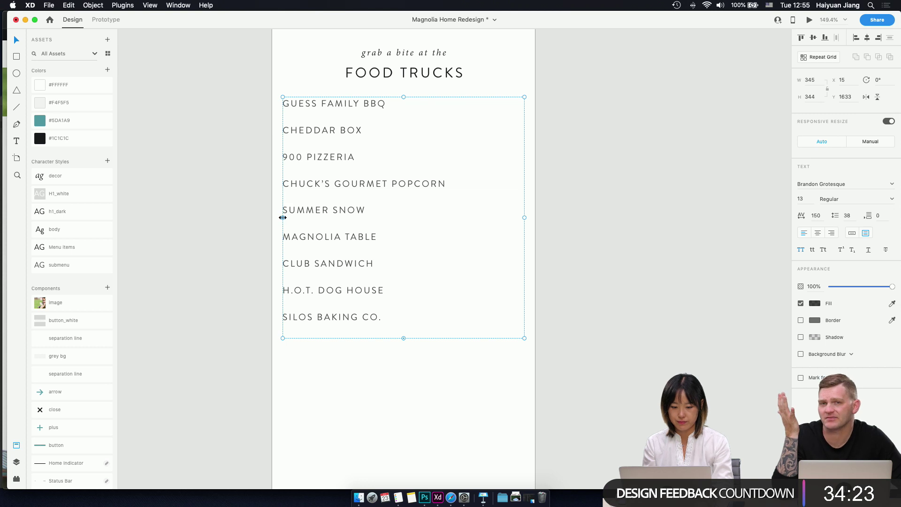
drag(282, 218, 320, 222)
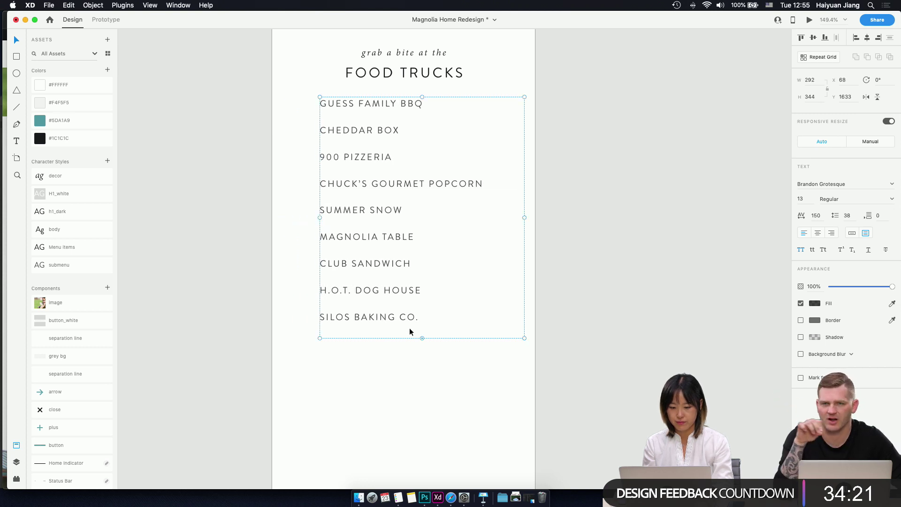
drag(422, 337, 424, 405)
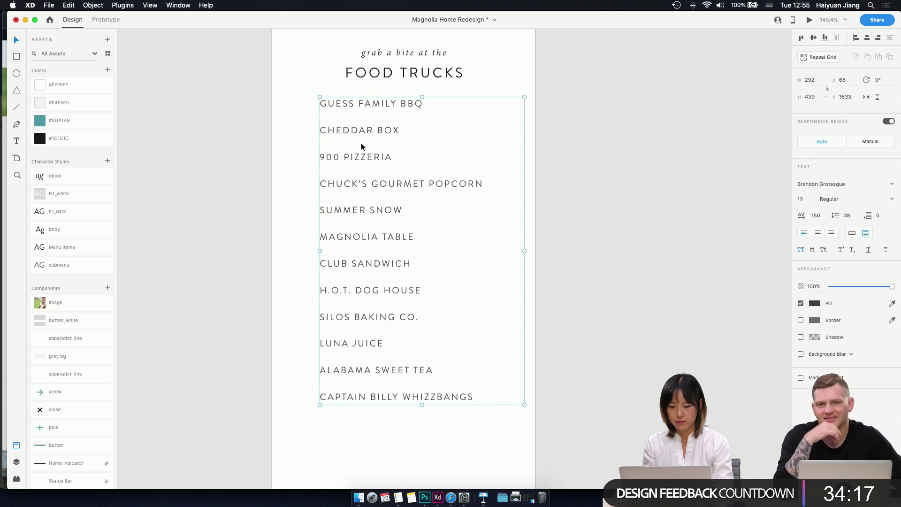
mouse_move(370, 148)
mouse_down()
mouse_move(354, 161)
mouse_move(356, 152)
mouse_up()
- Insert a dash and a space before each food truck name, from Guess Family BBQ to Captain Billy Whizzbangs
double_click(320, 110)
key(Left)
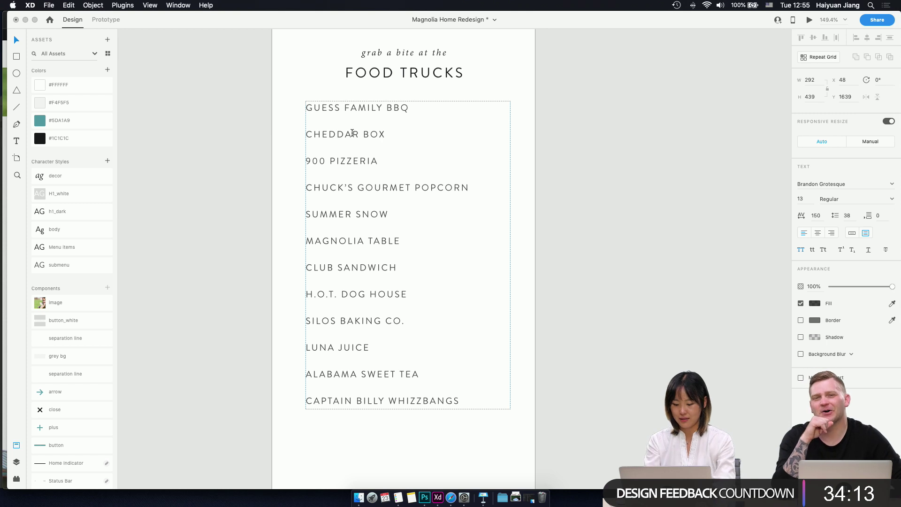
text(- )
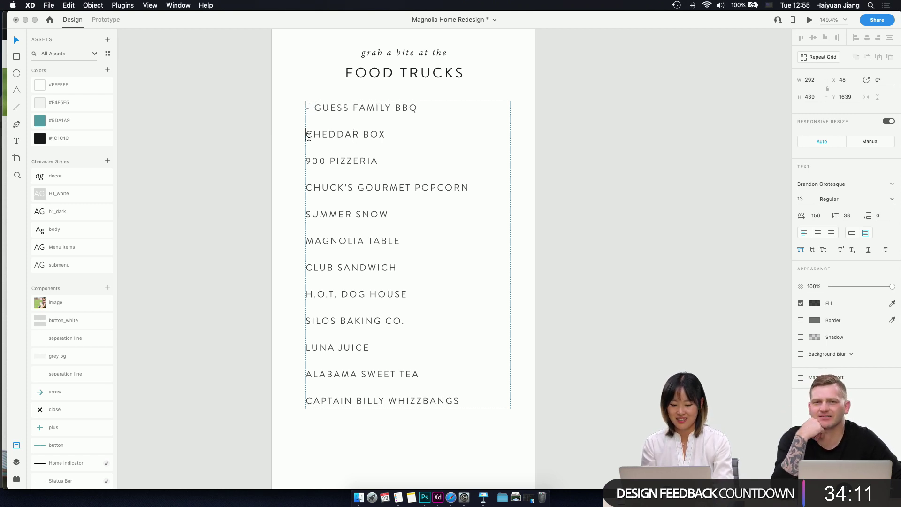
text(-)
click(306, 158)
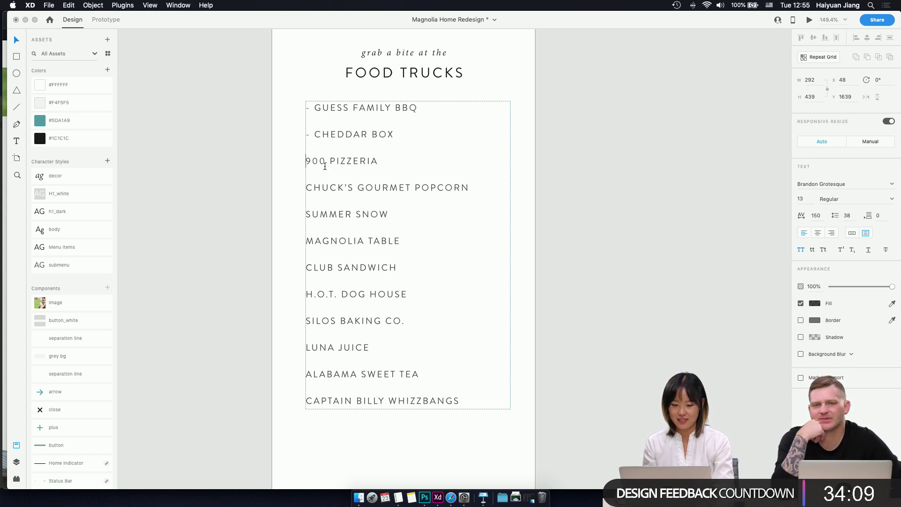
text(- )
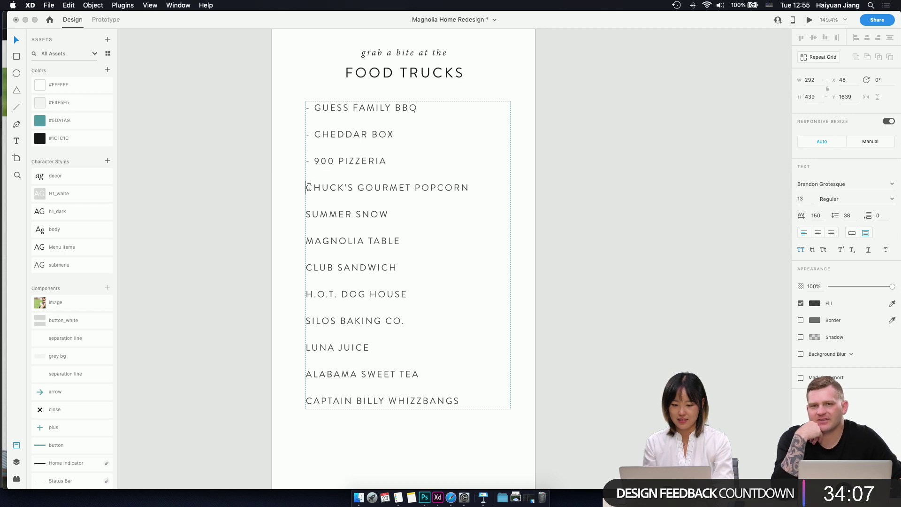
text(-)
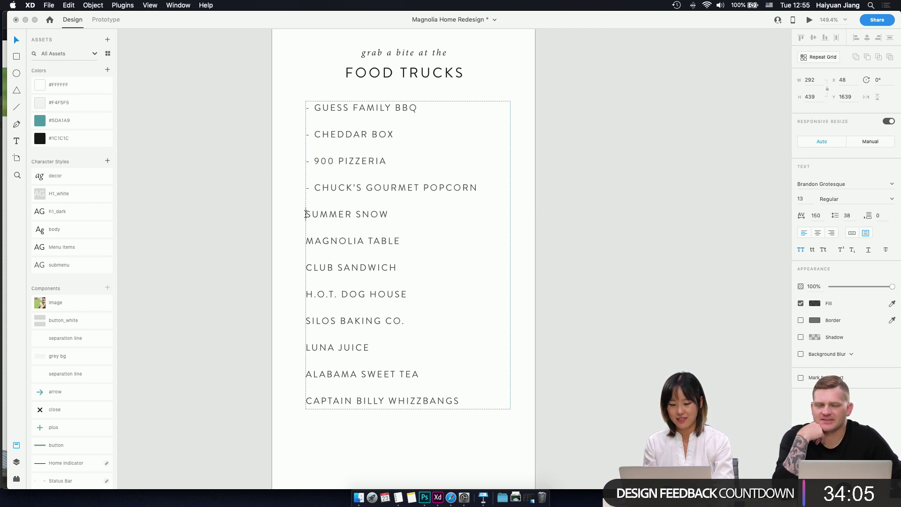
click(307, 214)
text(-)
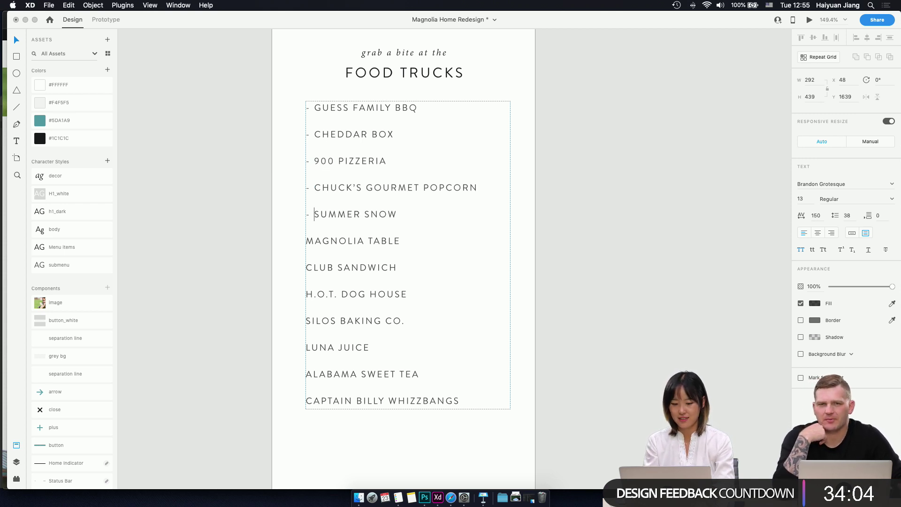
click(307, 240)
text(- )
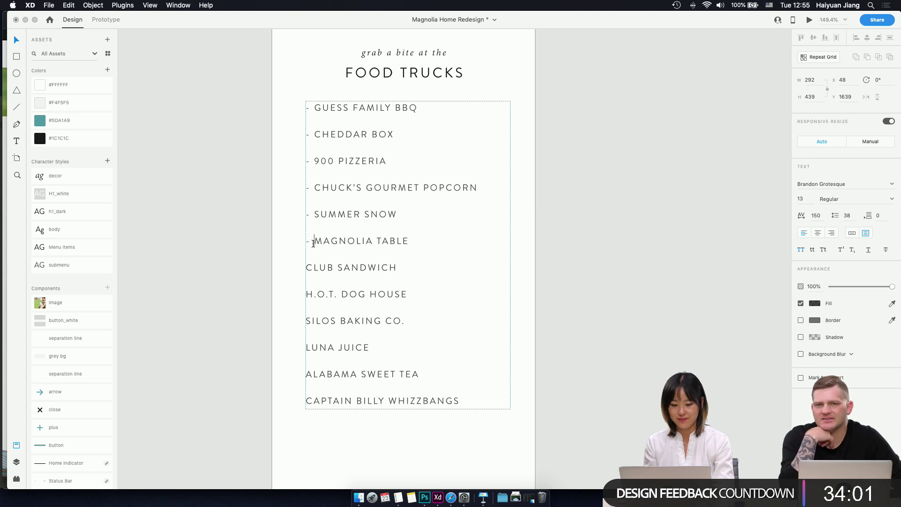
text(- )
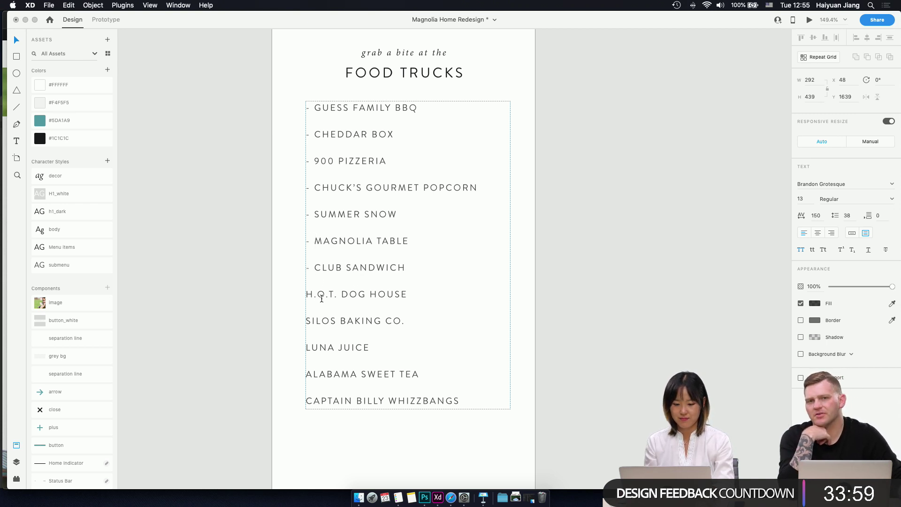
text(- )
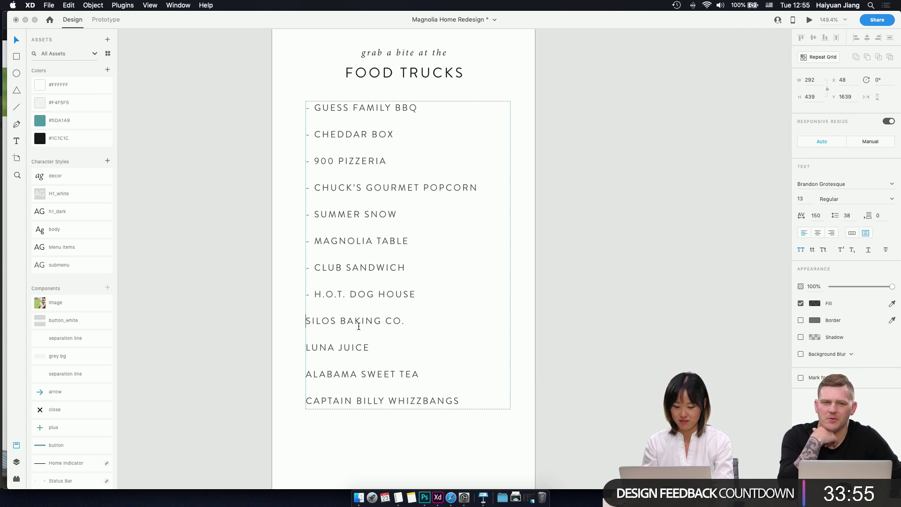
text(-)
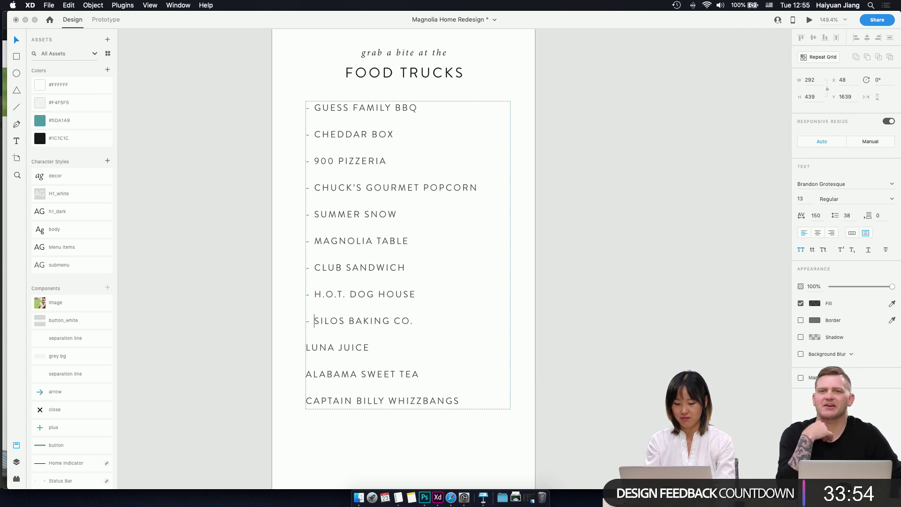
click(306, 348)
text(-)
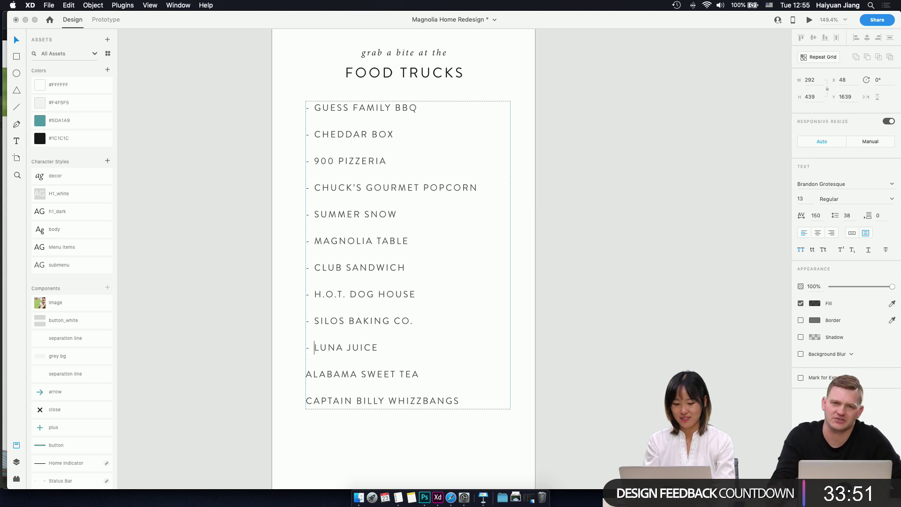
click(306, 375)
text(- )
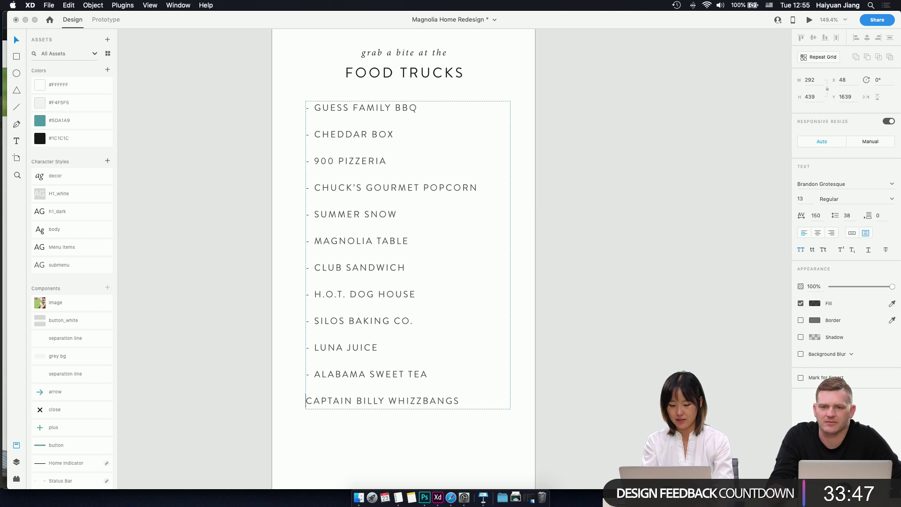
text(-)
key(Escape)
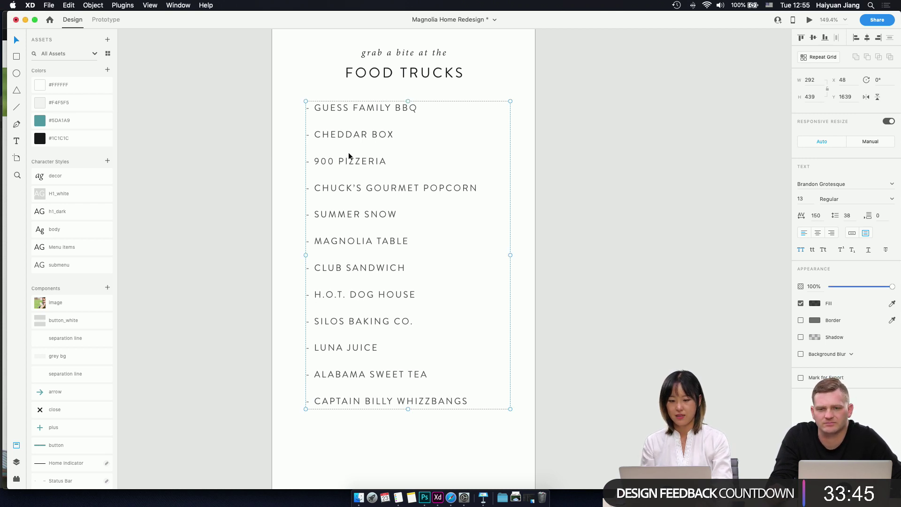
- Nudge the food truck list down to Y 1643, review its spacing below the heading, and deselect it
key(Down)
key(Down)
key(Down)
key(Down)
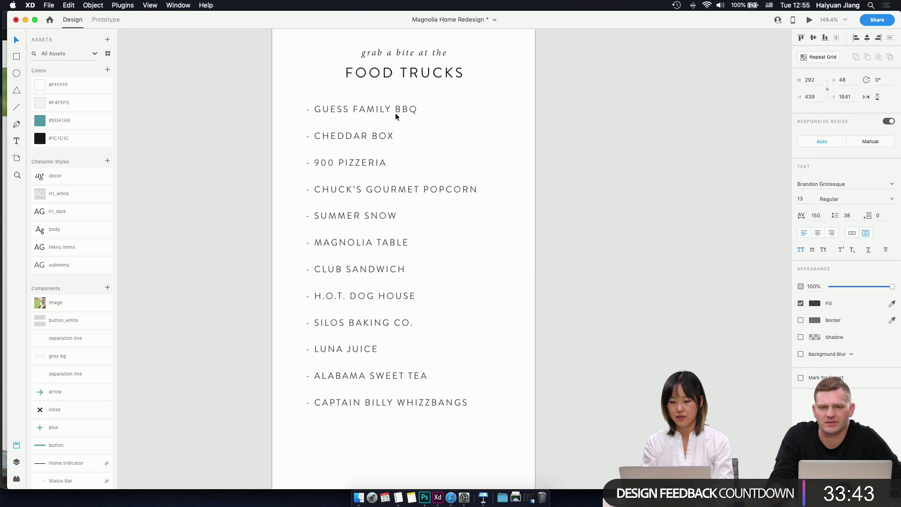
scroll(395, 116, up, 3)
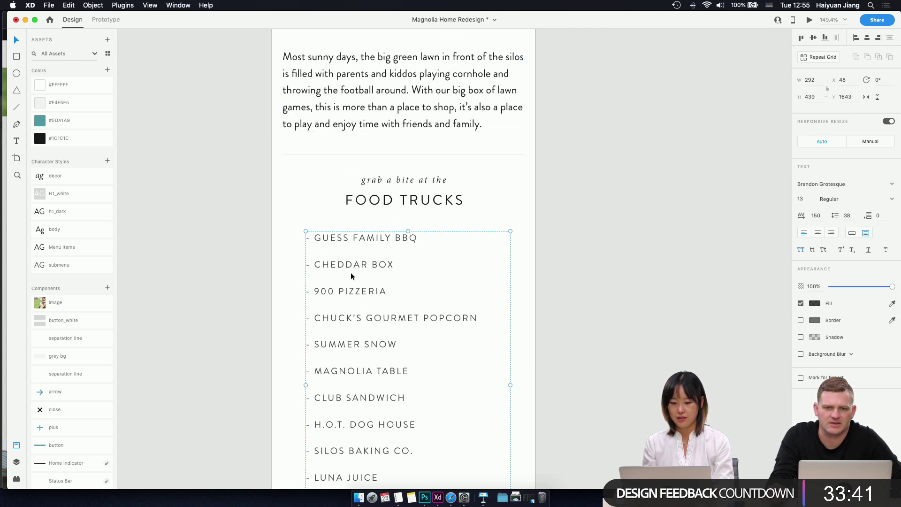
scroll(463, 347, down, 5)
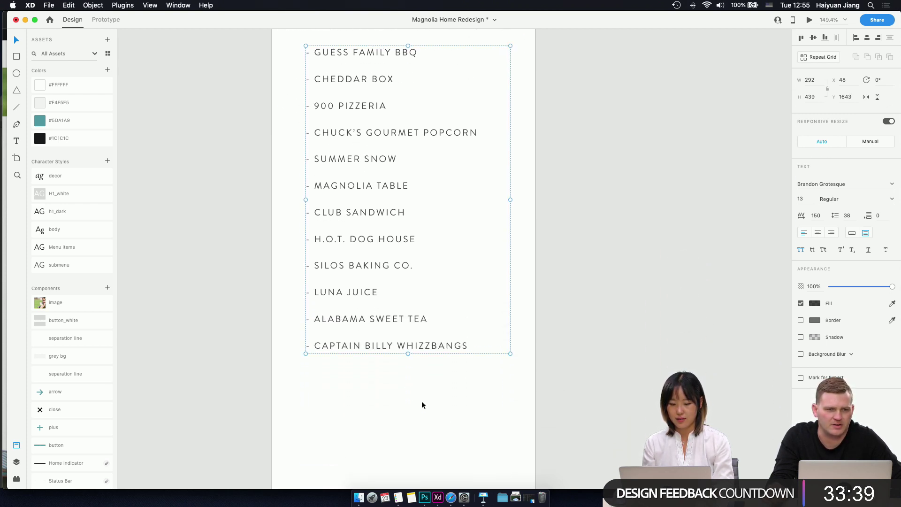
scroll(393, 399, down, 2)
scroll(357, 320, up, 3)
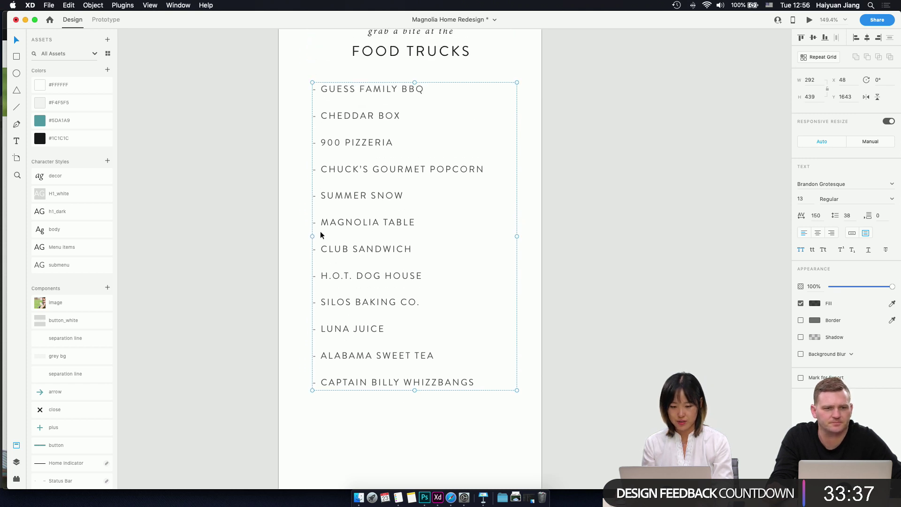
click(303, 160)
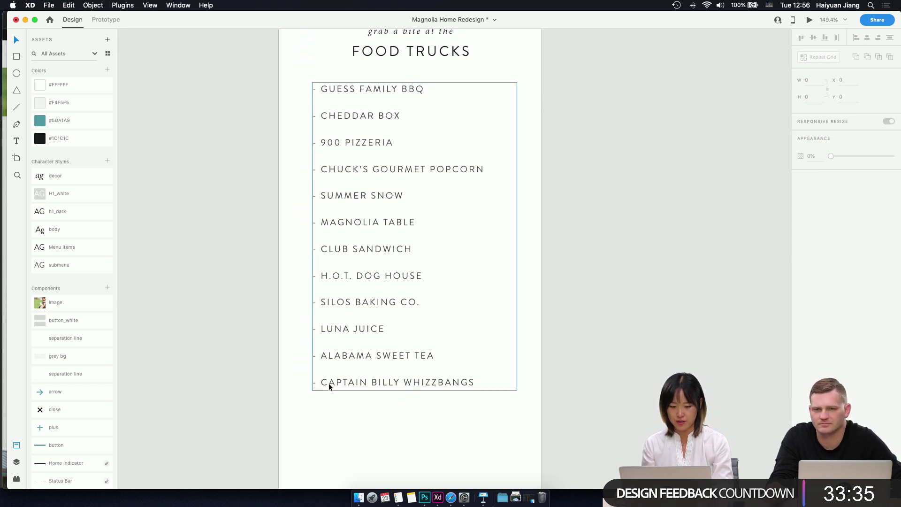
- Switch to Safari and examine how the Magnolia Market page lays out the garden section below the food trucks
click(379, 324)
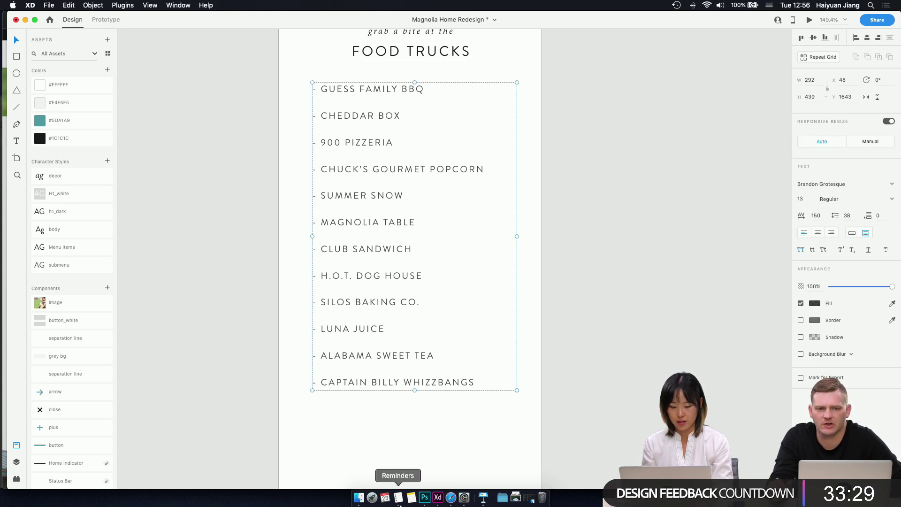
click(451, 499)
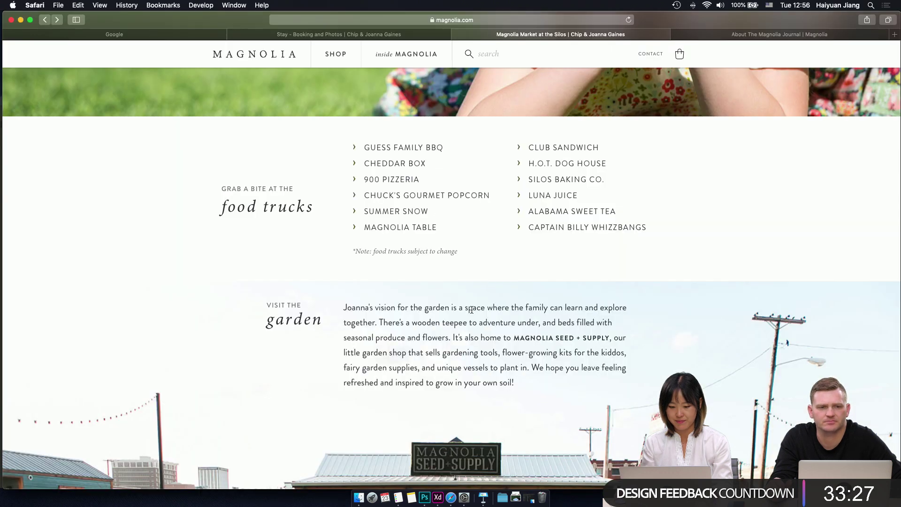
scroll(471, 310, down, 4)
scroll(471, 310, up, 2)
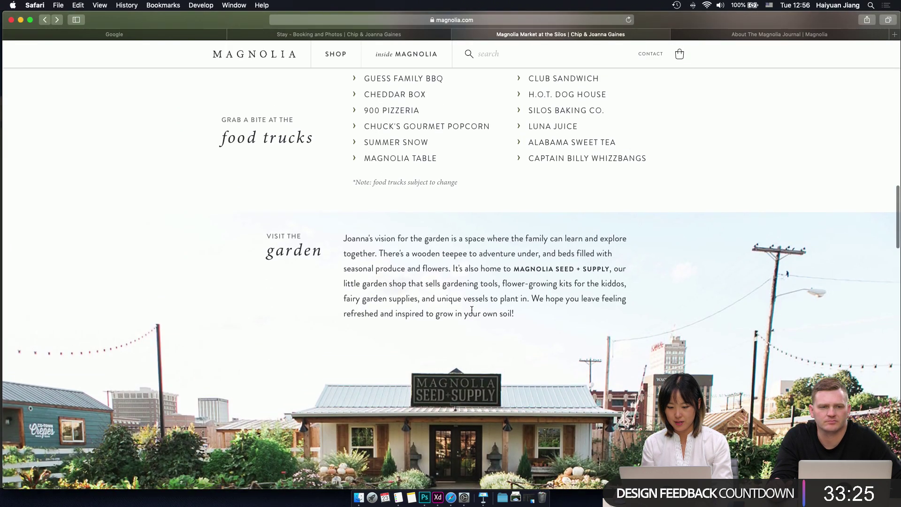
scroll(472, 310, down, 2)
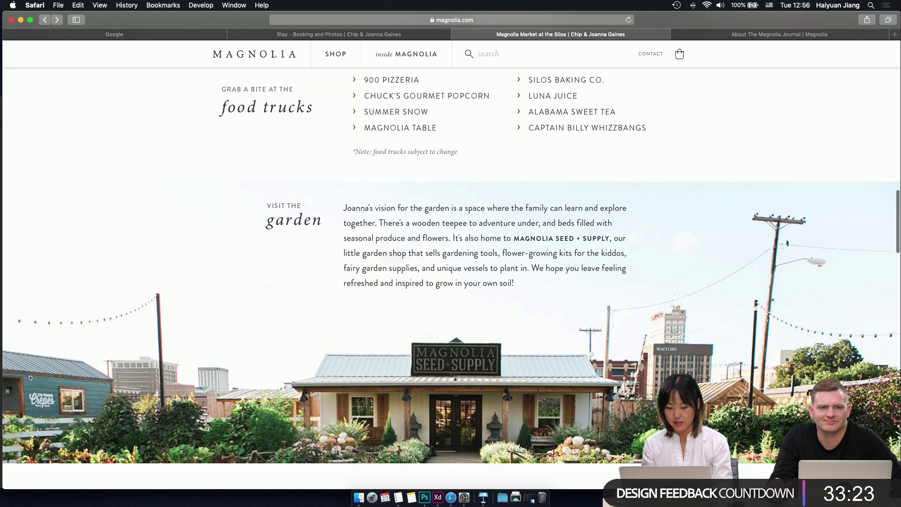
scroll(692, 242, up, 1)
scroll(238, 186, up, 1)
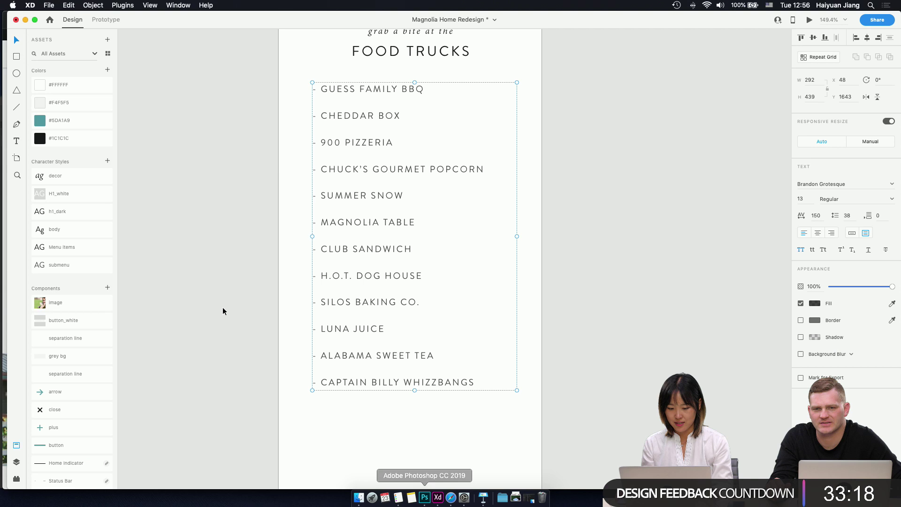
- Switch back to Adobe XD, place the image component below the food truck list at X 15, Y 2112, and delete its "relax on the LAWN" text
click(438, 497)
scroll(307, 263, down, 1)
scroll(308, 263, down, 5)
drag(40, 303, 378, 348)
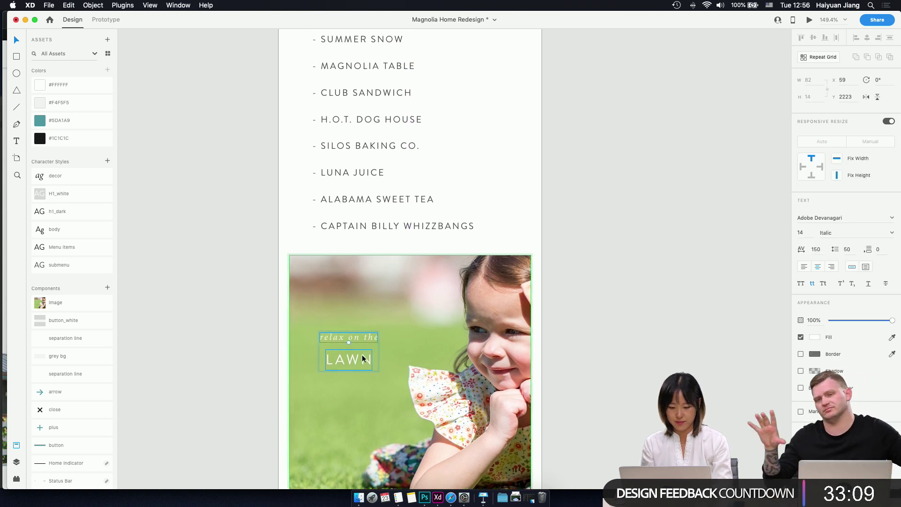
click(362, 354)
key(Delete)
click(362, 355)
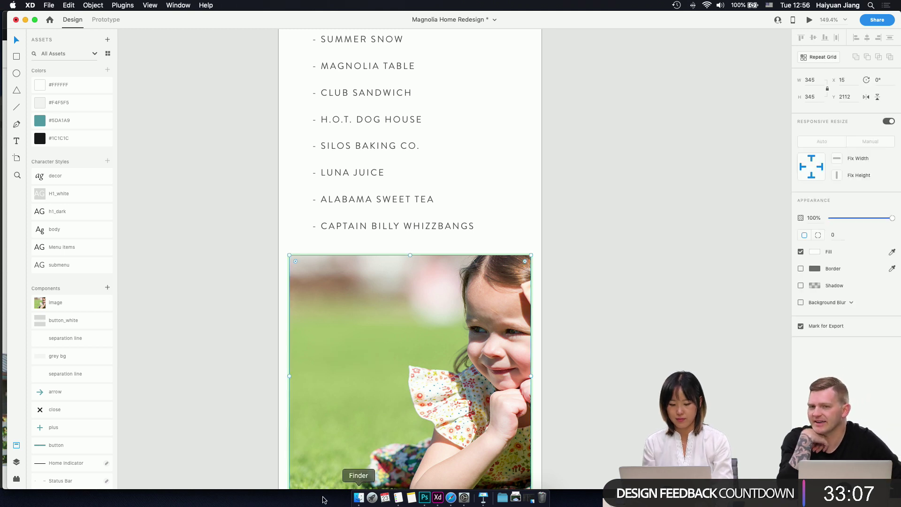
- Replace the girl's photo in the new image component with the Magnolia Seed + Supply garden photo from the images folder in Finder
click(359, 498)
scroll(627, 351, down, 5)
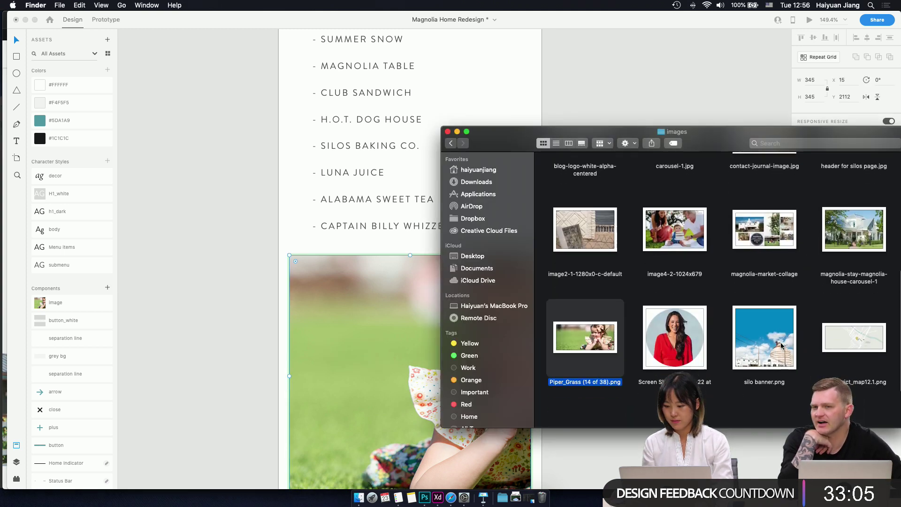
drag(585, 361, 392, 336)
click(392, 336)
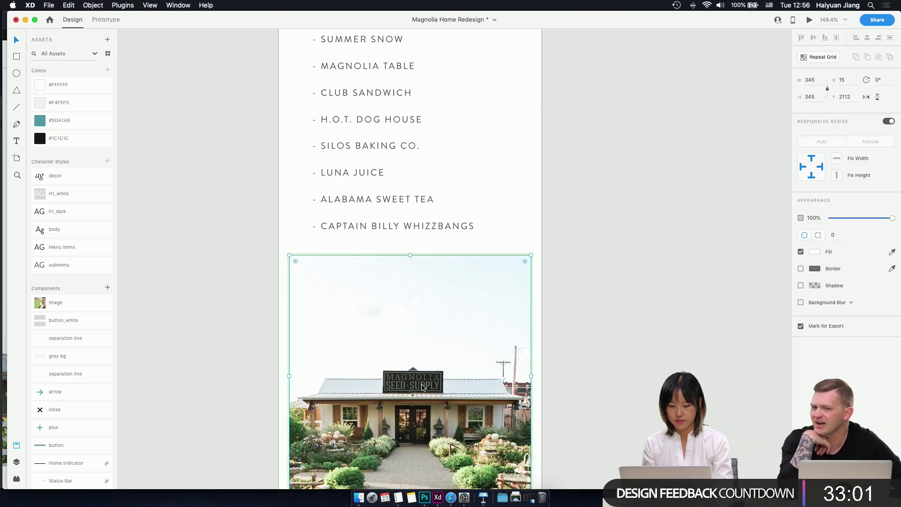
- Shift the garden photo slightly within its frame to centre the storefront, and deselect it
scroll(424, 385, down, 4)
double_click(418, 285)
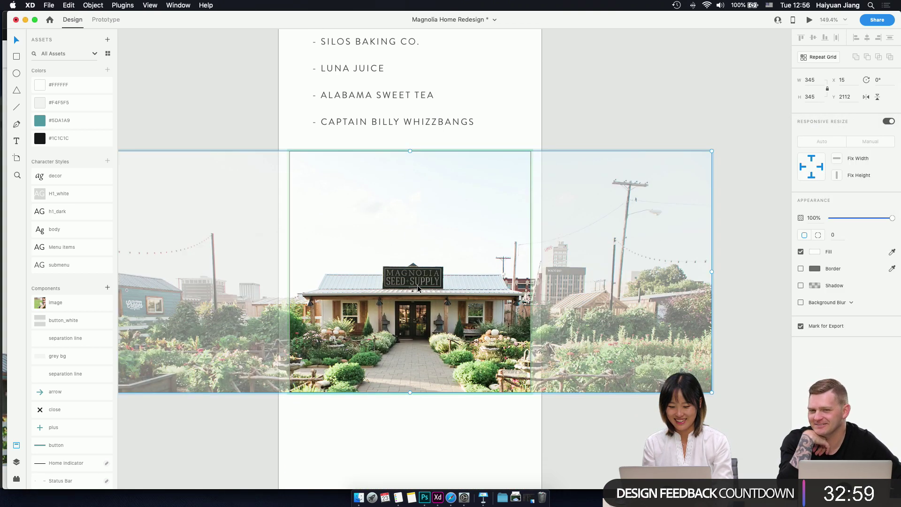
click(420, 286)
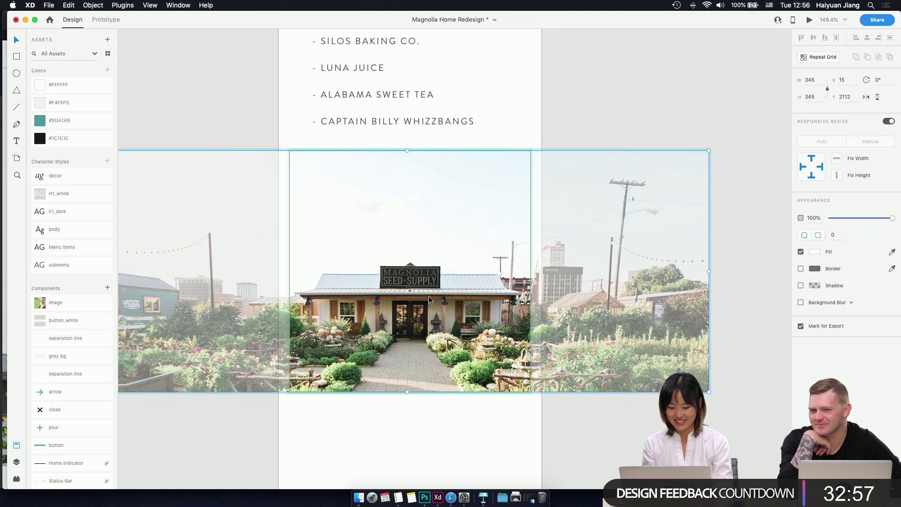
click(478, 447)
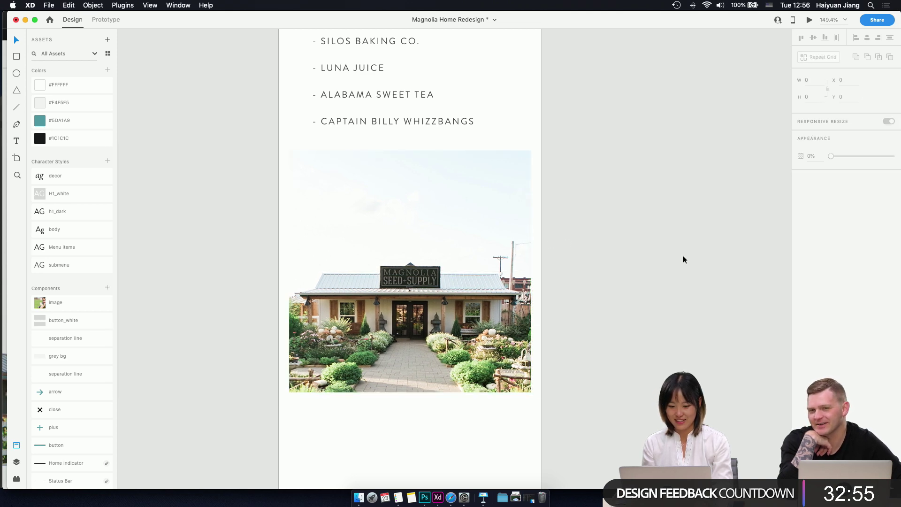
- Copy the food trucks heading onto the sky area of the garden photo, centred at X 104, Y 2151
scroll(421, 227, up, 10)
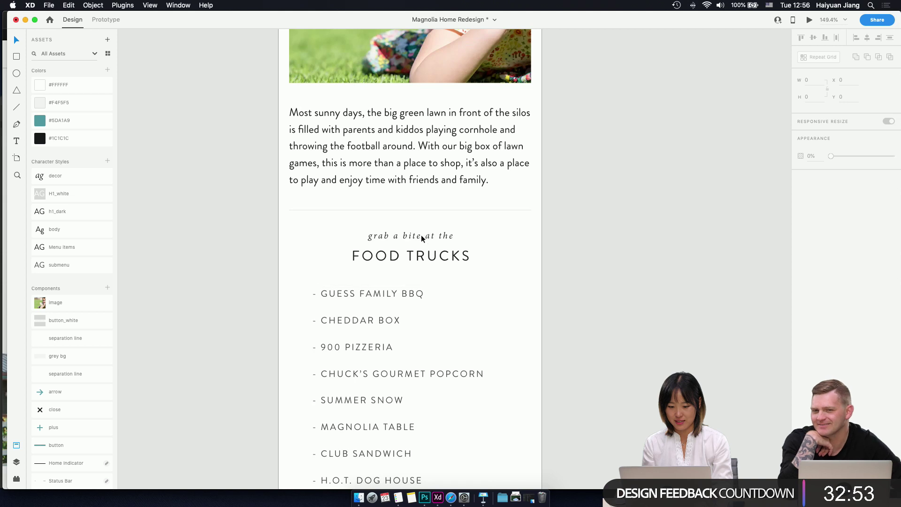
click(421, 238)
scroll(448, 264, down, 11)
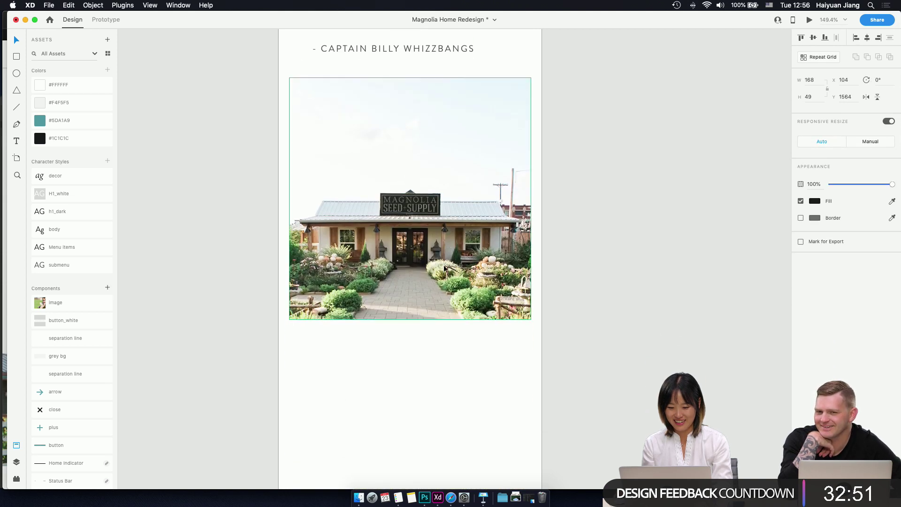
key(super+v)
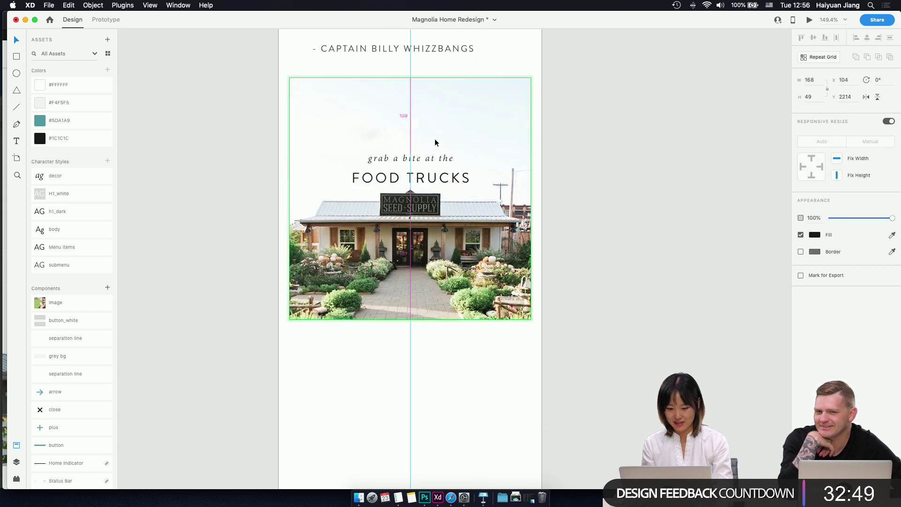
drag(435, 139, 429, 119)
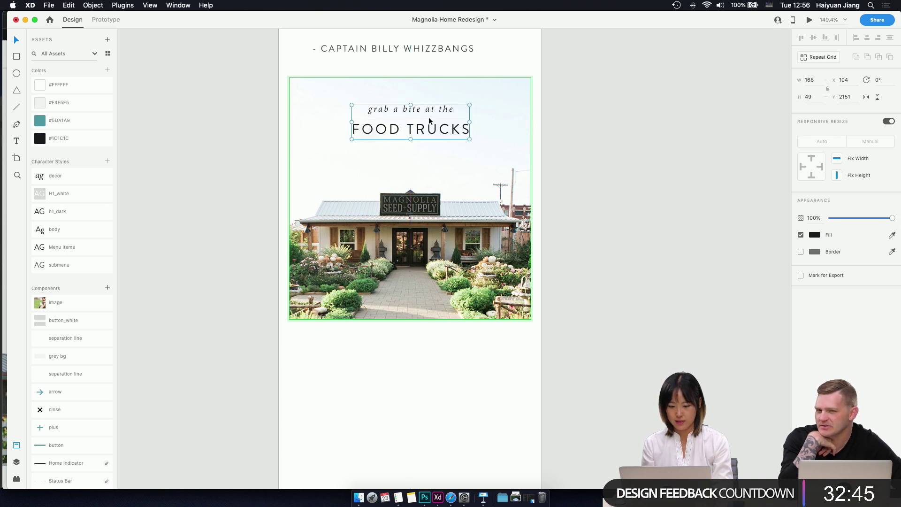
- Change the copied heading's italic line to "visit" and its main line to "THE GARDEN"
double_click(415, 108)
double_click(415, 109)
text(visit)
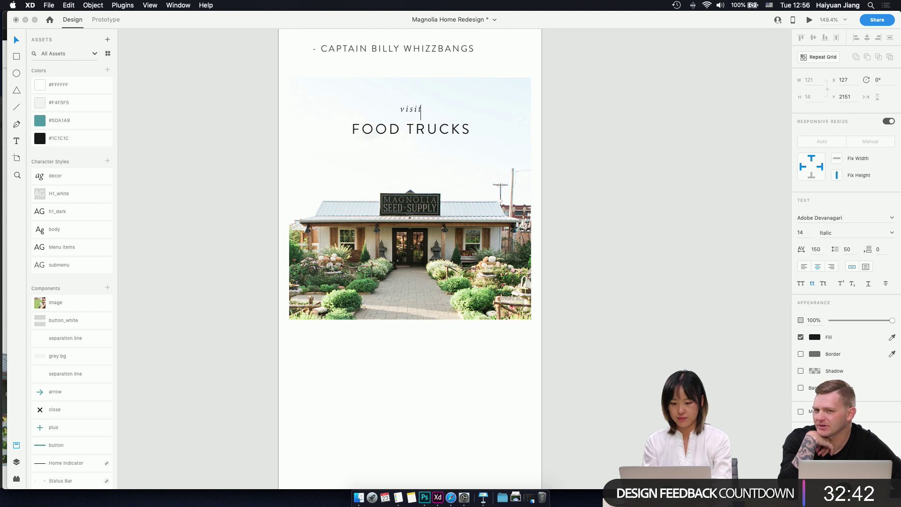
click(415, 130)
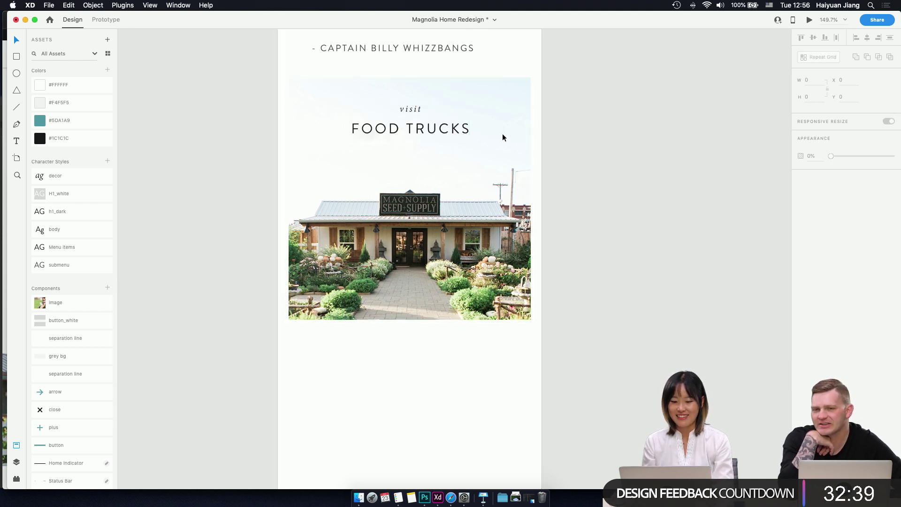
double_click(406, 131)
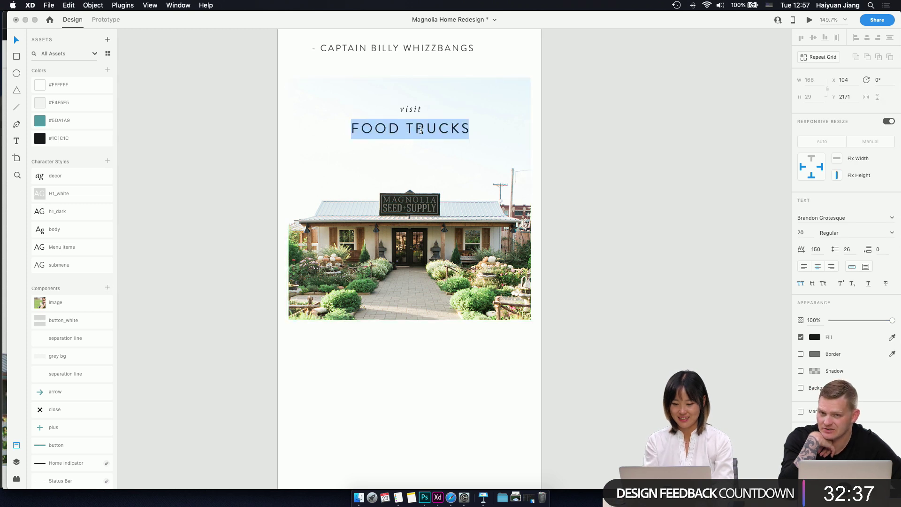
text(THE G)
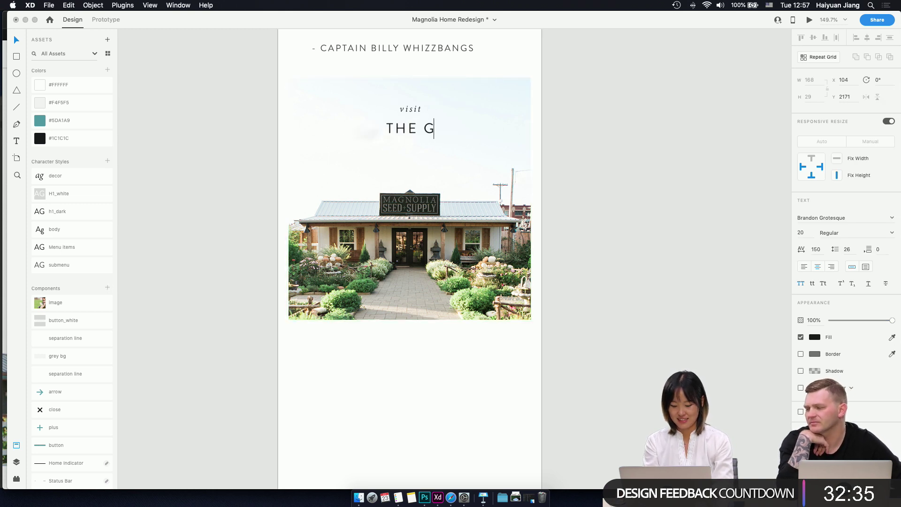
text(ARDEN)
key(Escape)
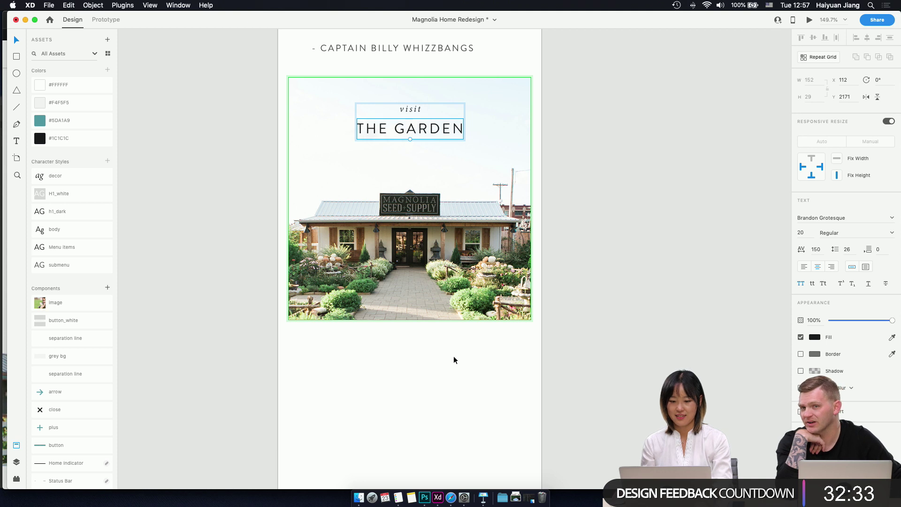
click(454, 373)
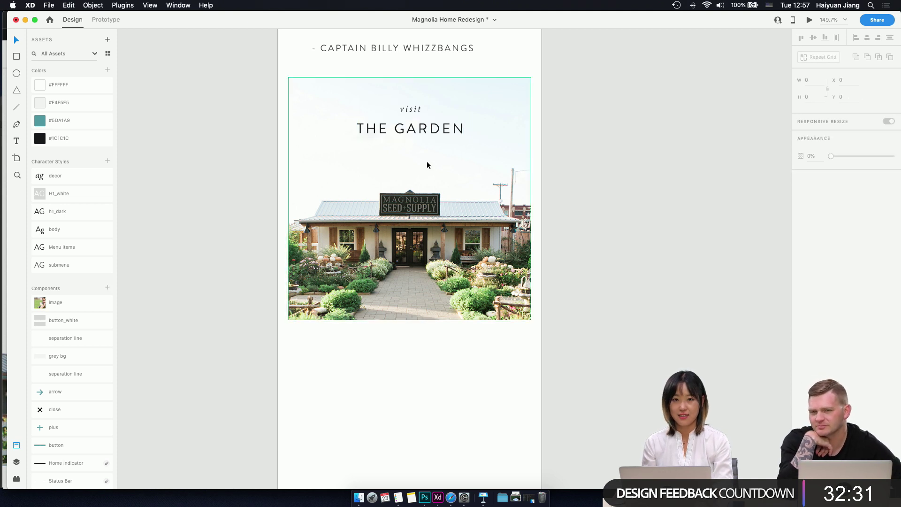
- Move the "visit THE GARDEN" heading down to Y 2161, keeping it centred on the photo
drag(433, 133, 422, 130)
double_click(421, 130)
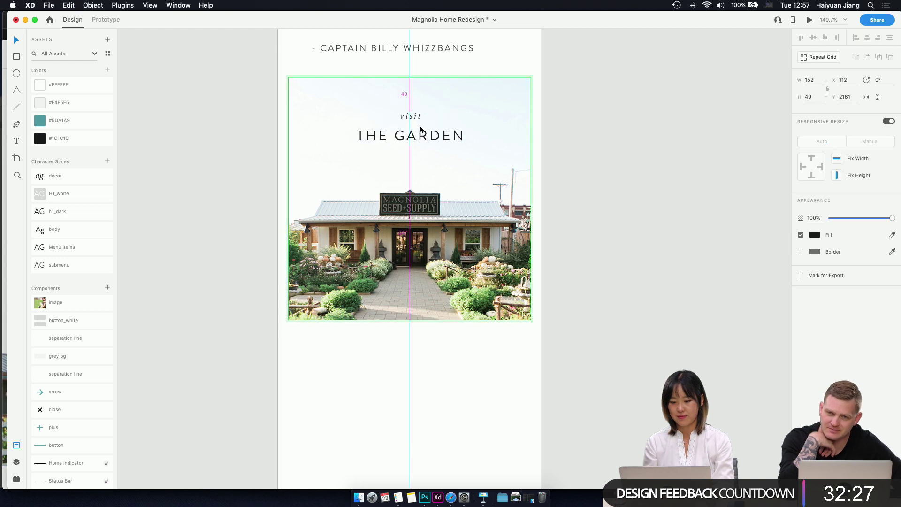
click(414, 404)
- Copy the lawn section's body paragraph and place the duplicate below the garden photo at X 15, Y 2487
scroll(405, 172, up, 5)
scroll(403, 155, up, 15)
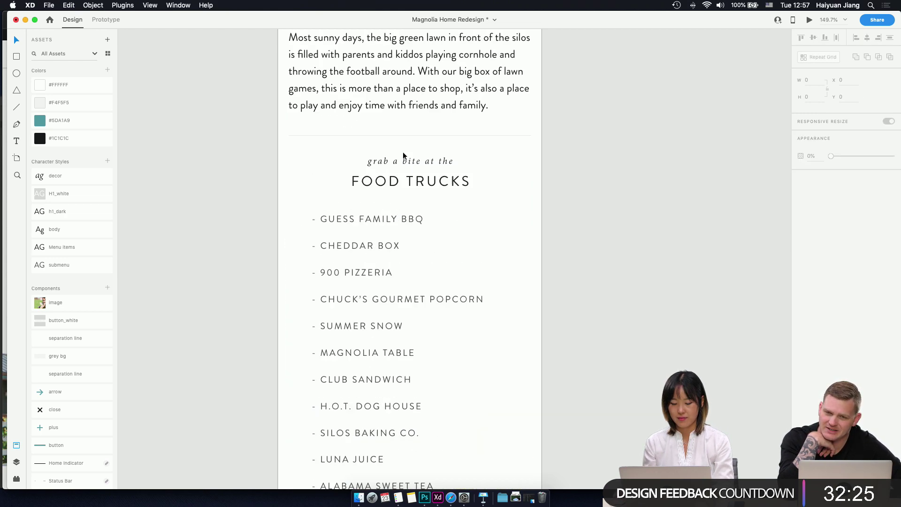
click(404, 178)
key(super+c)
key(super+v)
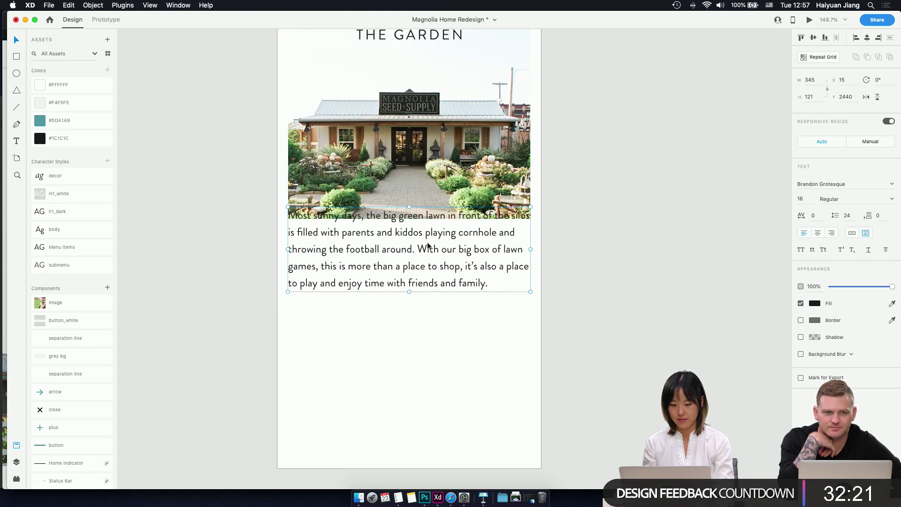
drag(427, 244, 424, 279)
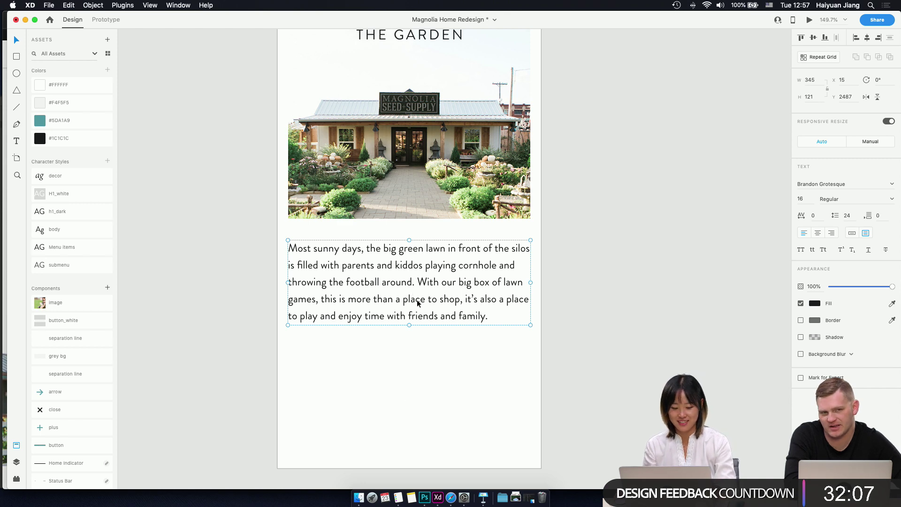
- Switch to Safari and copy the full garden description paragraph from the Magnolia Market page
key(super+grave)
key(super+grave)
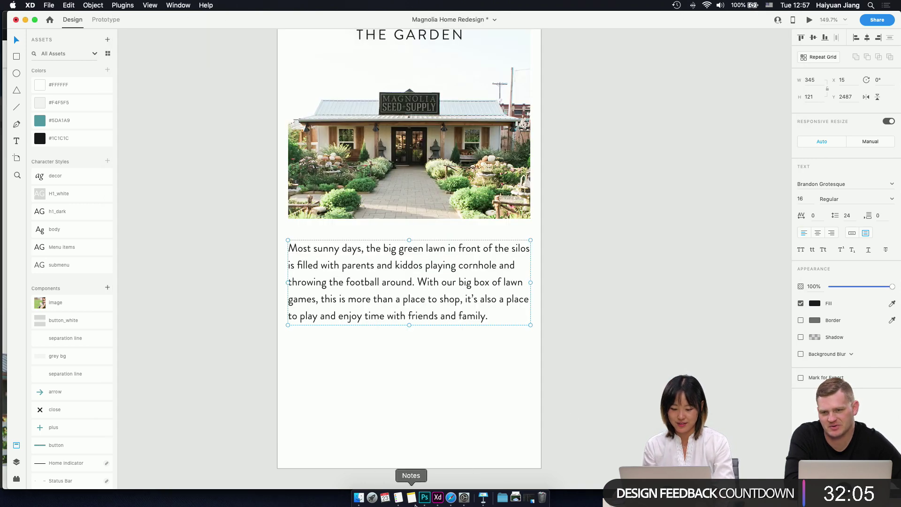
click(451, 497)
scroll(440, 255, down, 3)
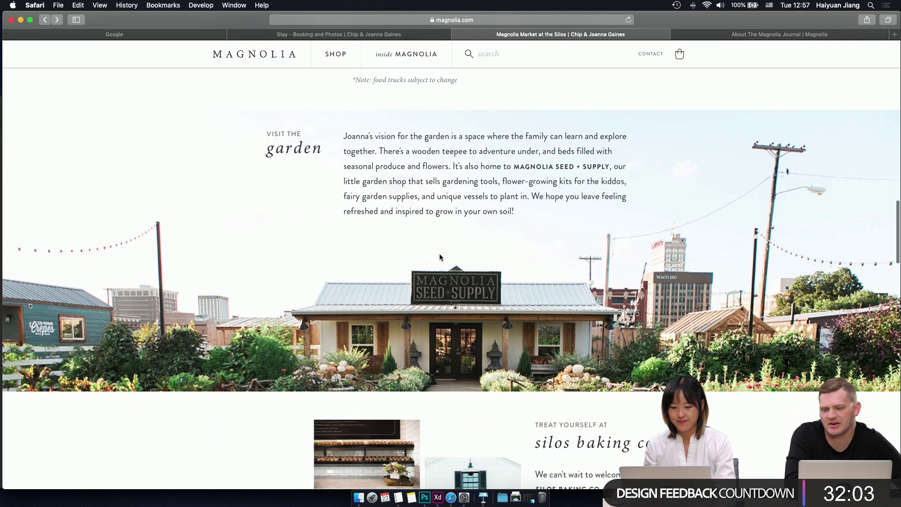
drag(516, 208, 342, 129)
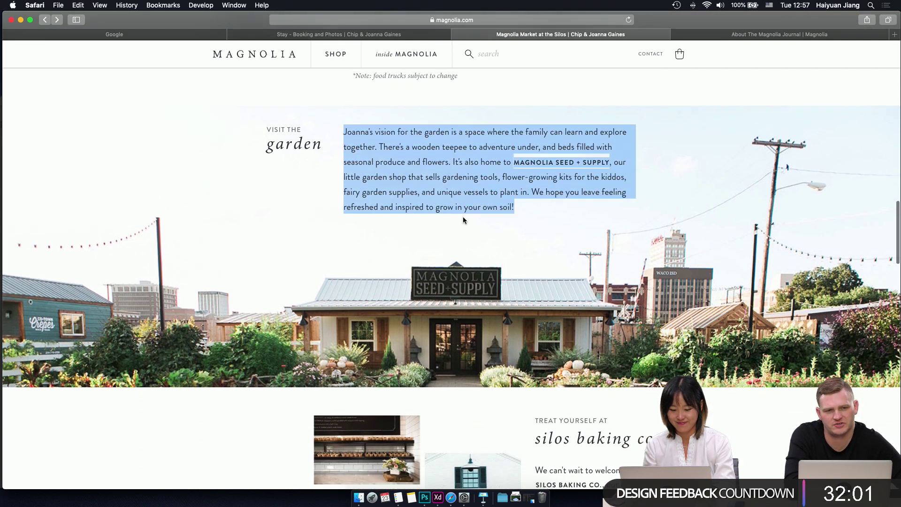
key(super+c)
- Switch back to Adobe XD and replace the duplicated lawn paragraph below the garden photo with the copied garden description
click(438, 497)
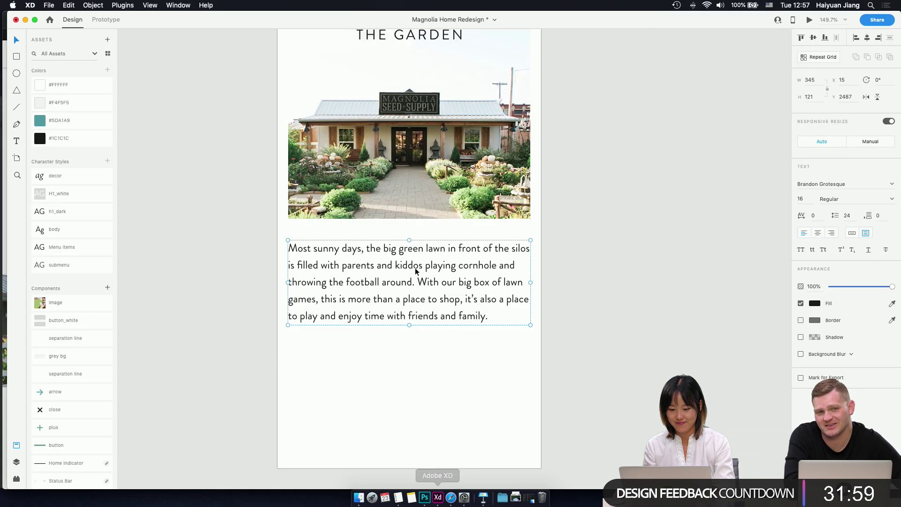
double_click(425, 268)
key(super+a)
key(super+v)
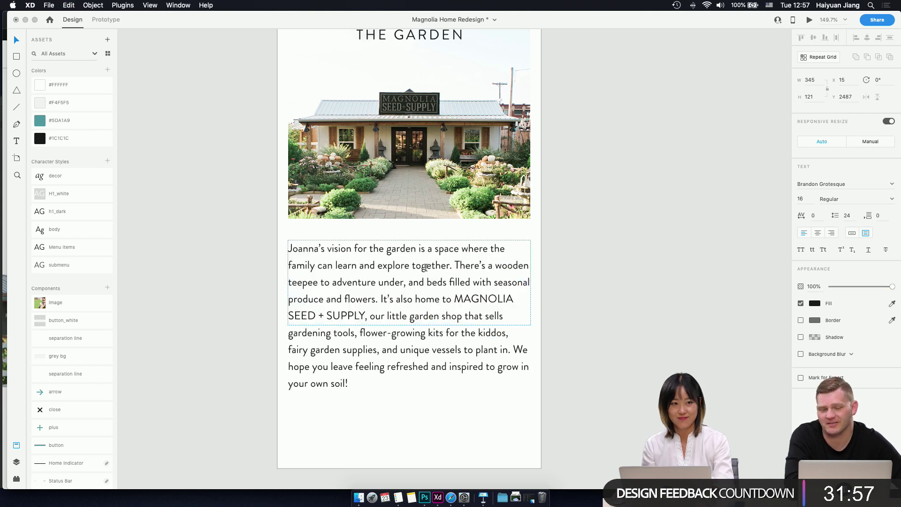
key(Escape)
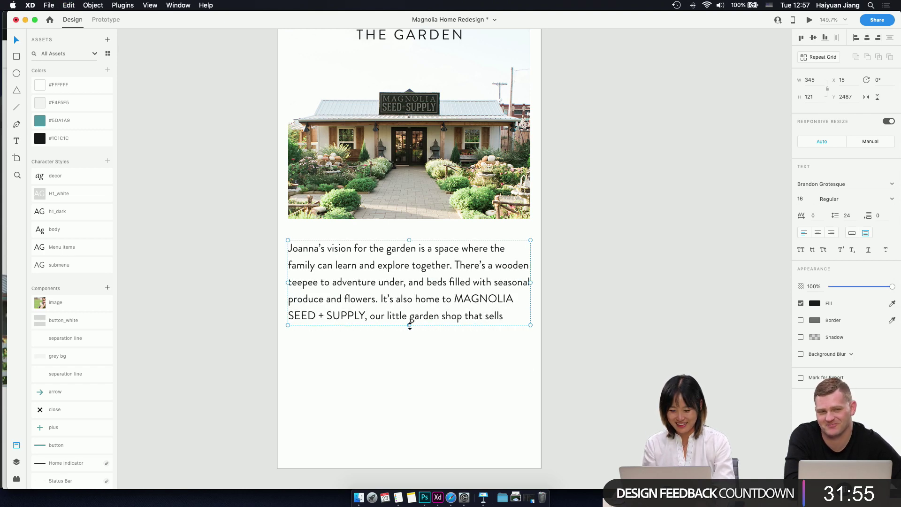
- Extend the garden description's text box to a height of 216 to fit the whole paragraph
drag(409, 325, 405, 391)
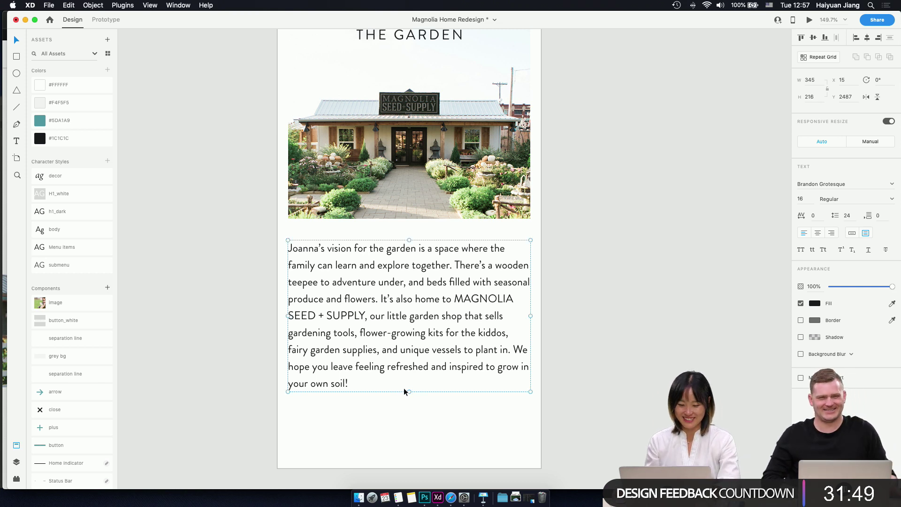
click(478, 406)
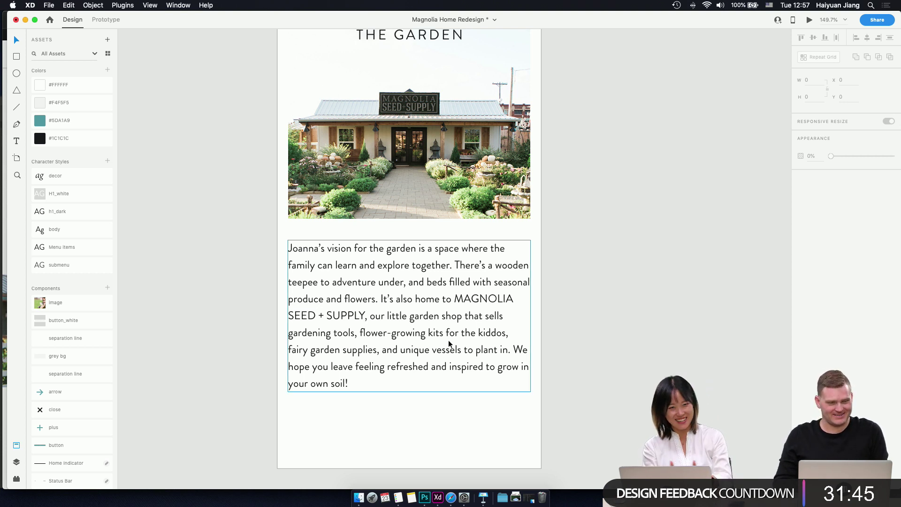
click(435, 348)
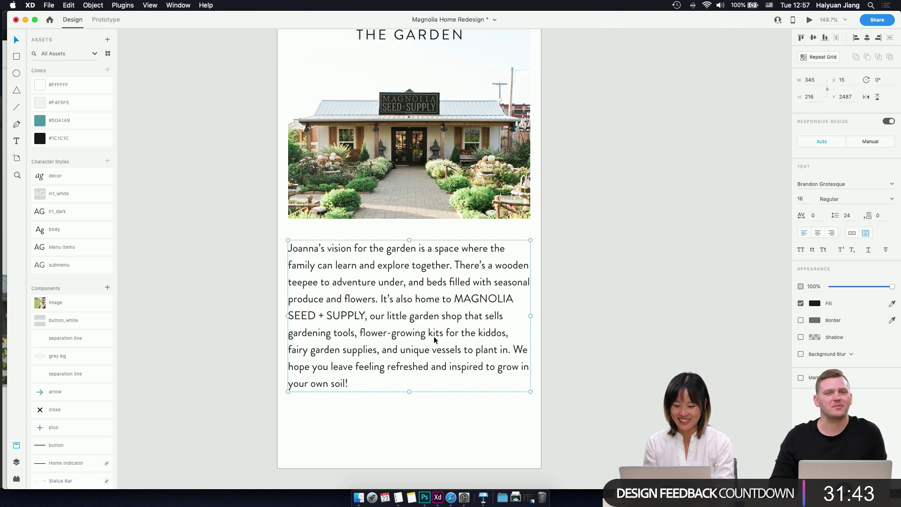
- Set the height of The Silos artboard to 4812 to make room for more content
scroll(441, 288, down, 10)
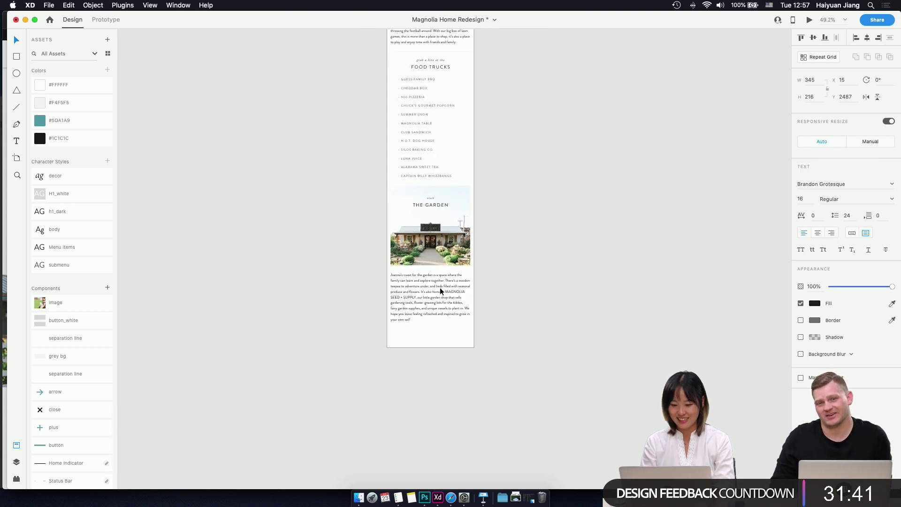
scroll(440, 287, up, 5)
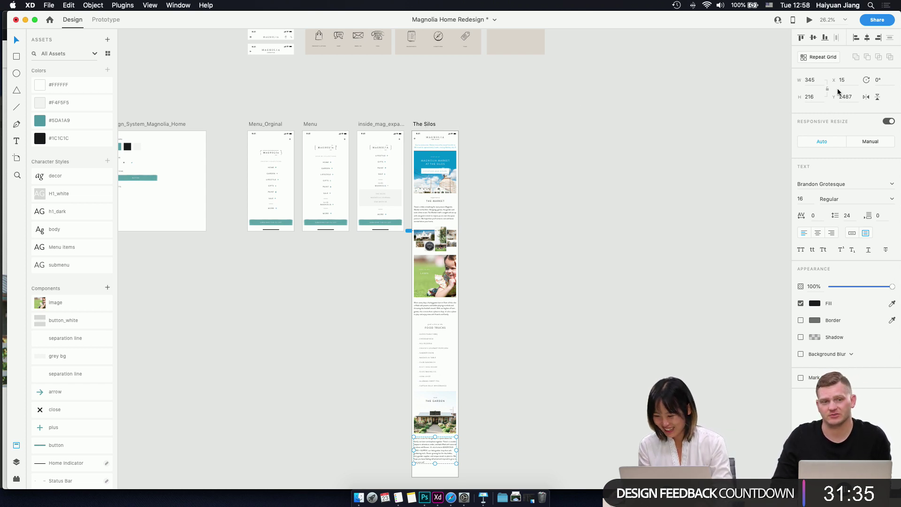
click(419, 125)
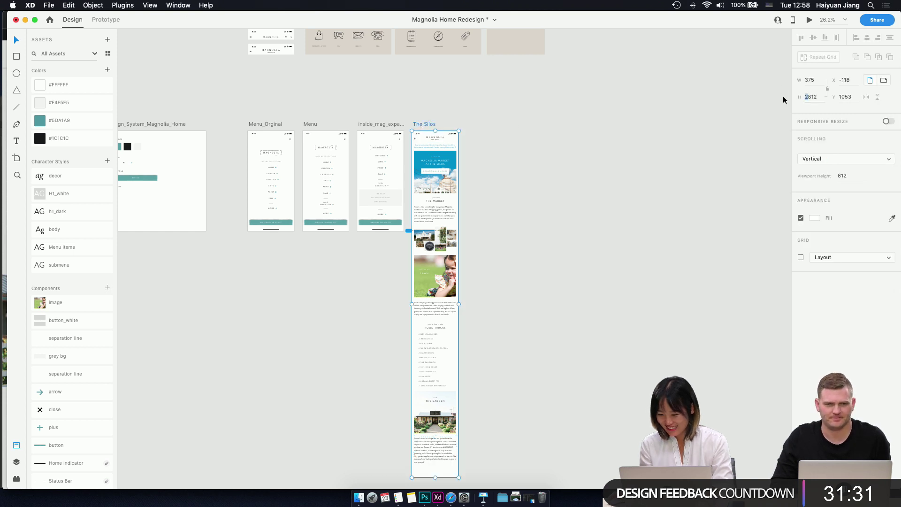
text(4)
key(Return)
scroll(559, 318, down, 5)
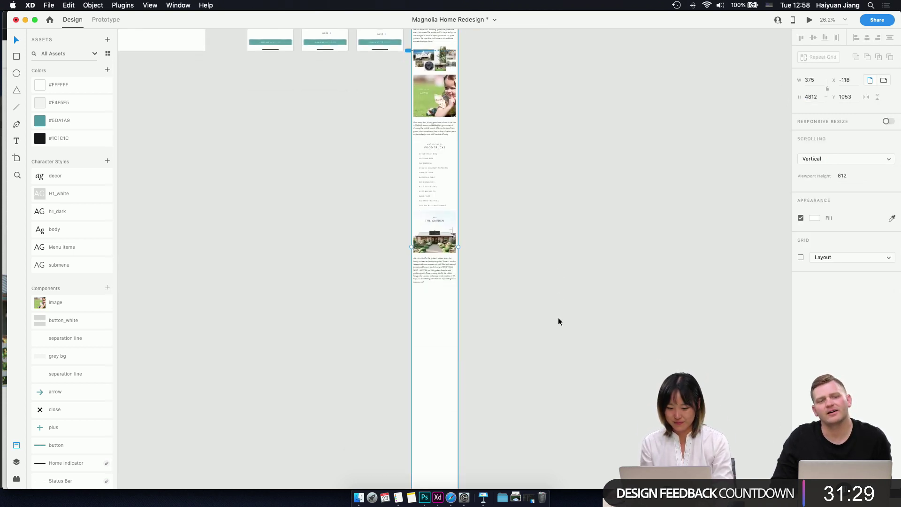
scroll(455, 294, up, 5)
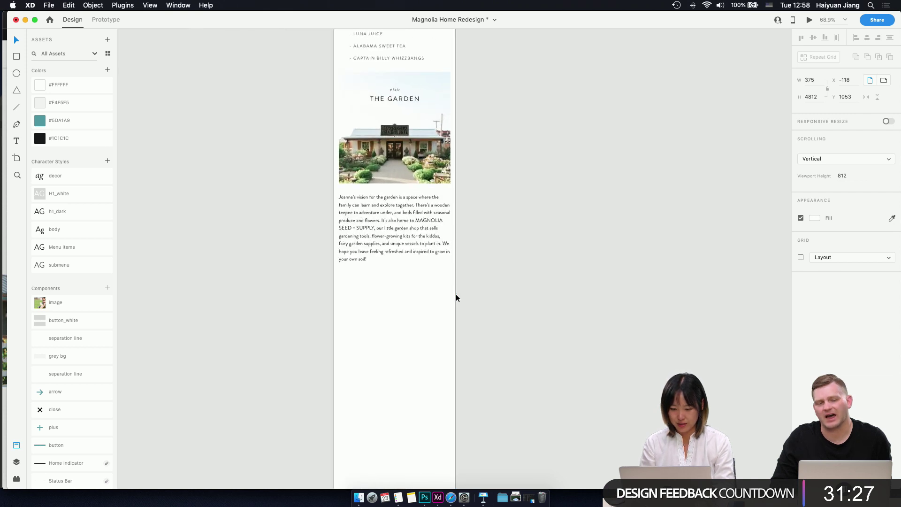
scroll(373, 234, up, 5)
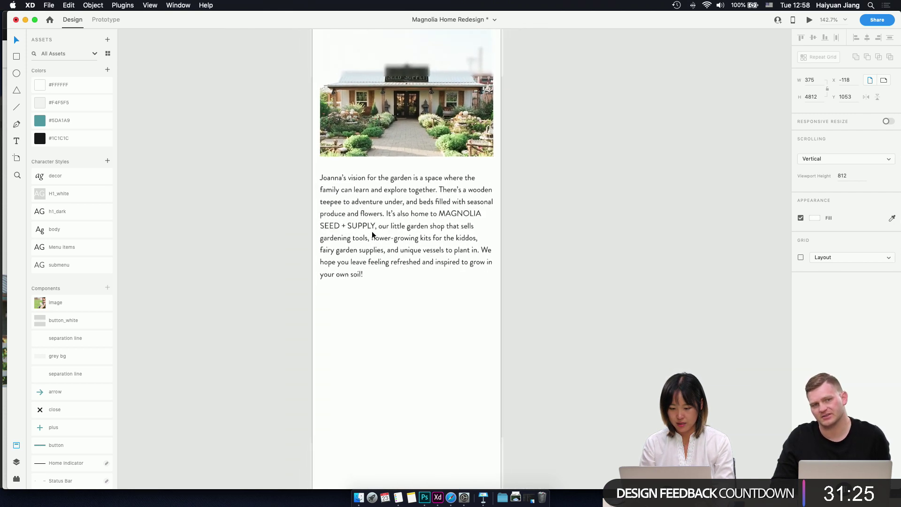
- Switch to Safari and examine the section that follows the garden on the Magnolia Market page
click(401, 228)
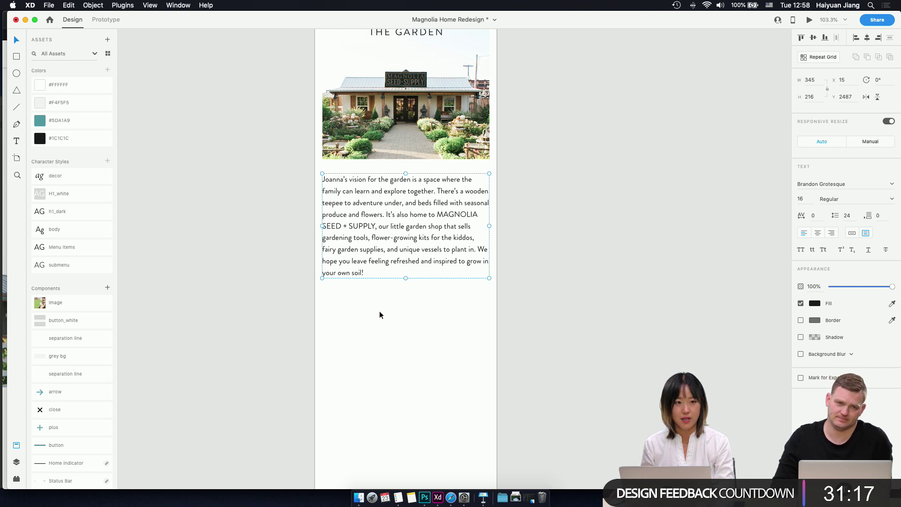
scroll(379, 302, down, 3)
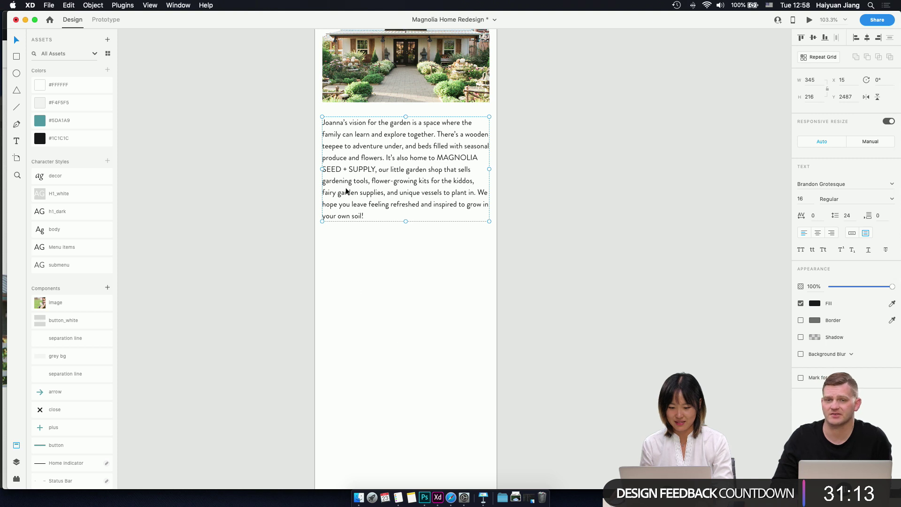
key(super+grave)
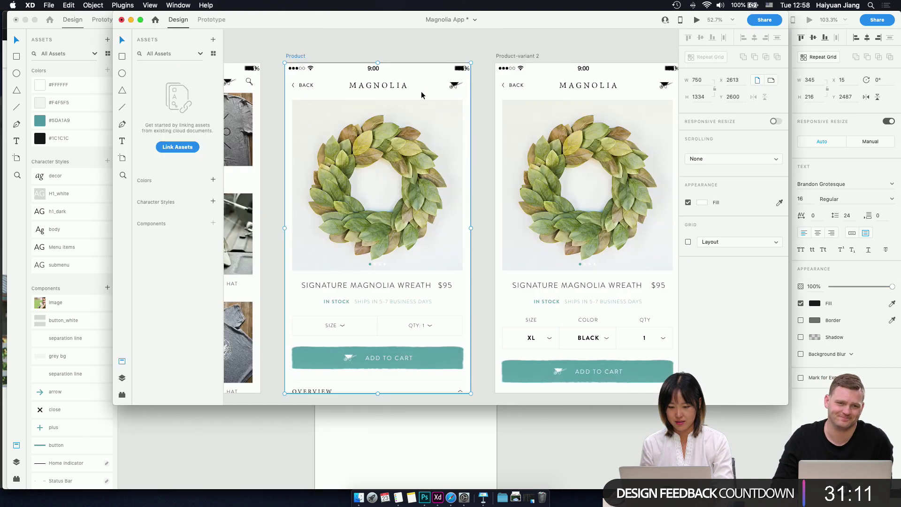
key(super+grave)
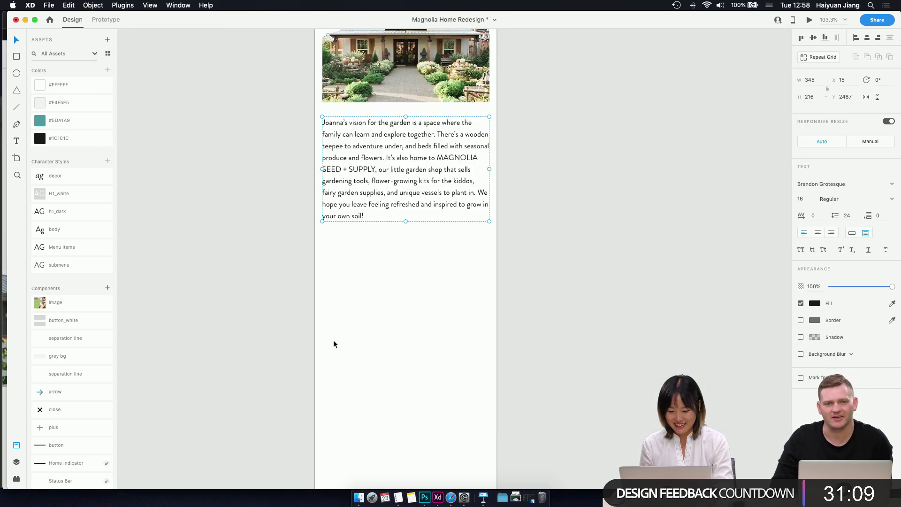
click(451, 499)
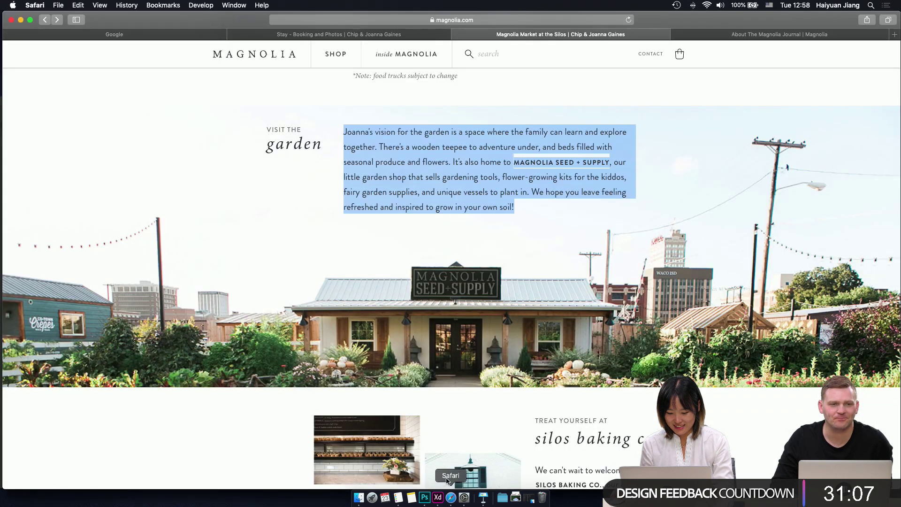
scroll(451, 317, down, 5)
scroll(460, 320, down, 3)
scroll(462, 324, up, 2)
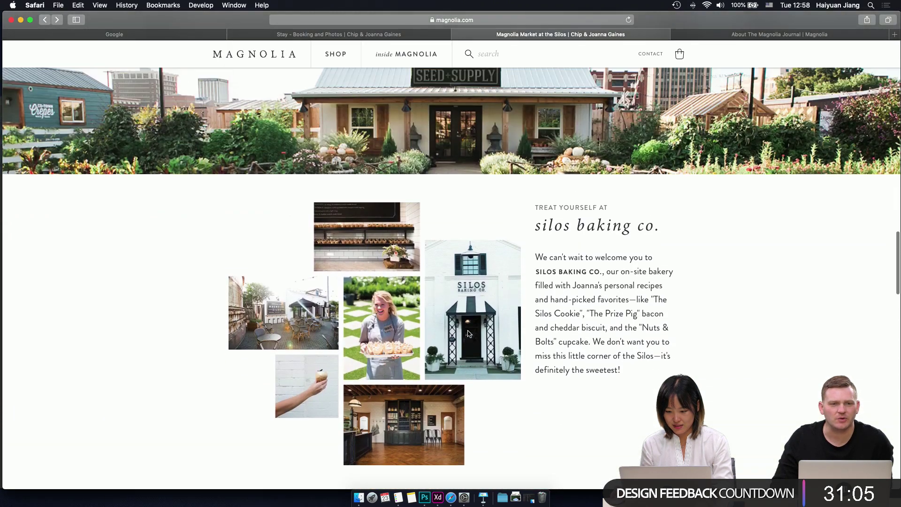
scroll(468, 333, down, 1)
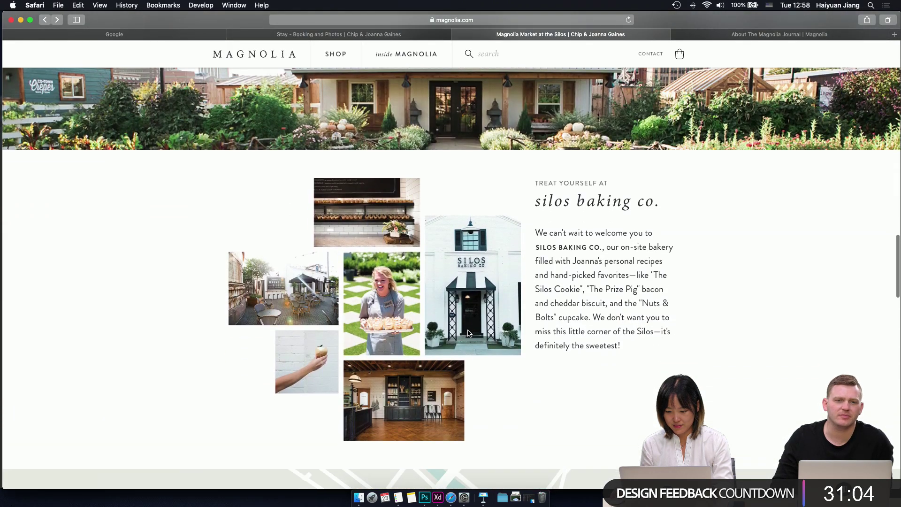
- Switch back to Adobe XD and place a copy of the "experience THE MARKET" heading below the garden description at X 115, Y 2843
click(440, 501)
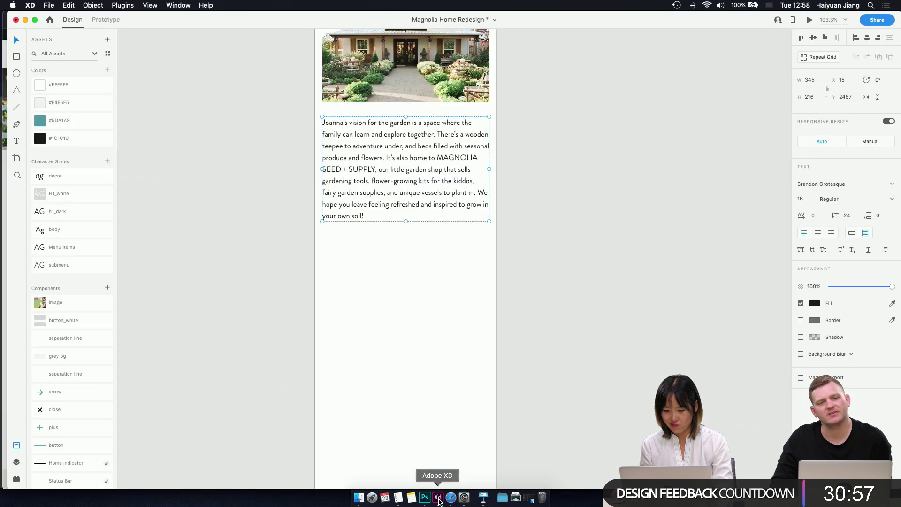
scroll(433, 300, up, 5)
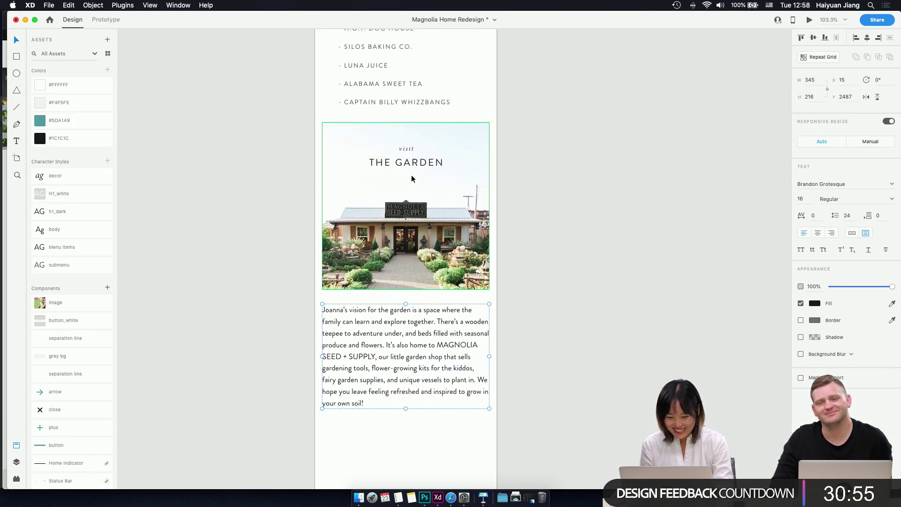
click(411, 162)
scroll(409, 155, up, 6)
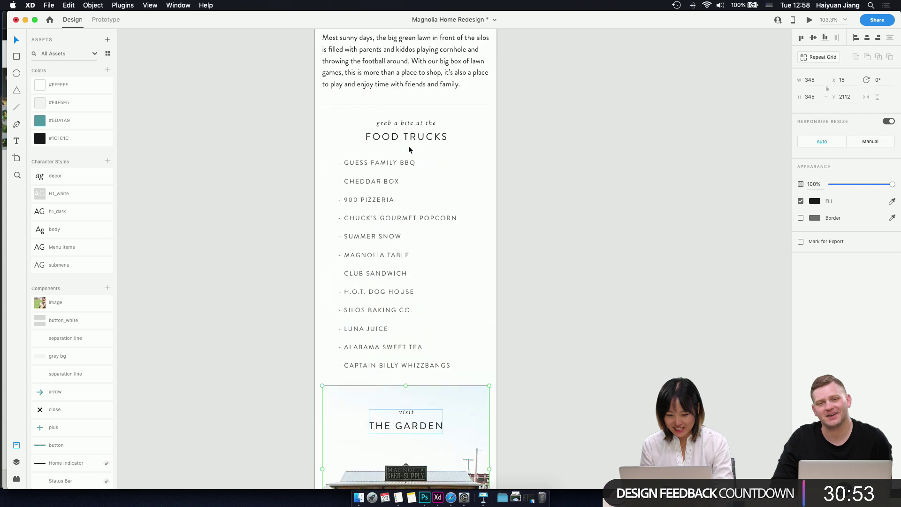
scroll(408, 147, up, 10)
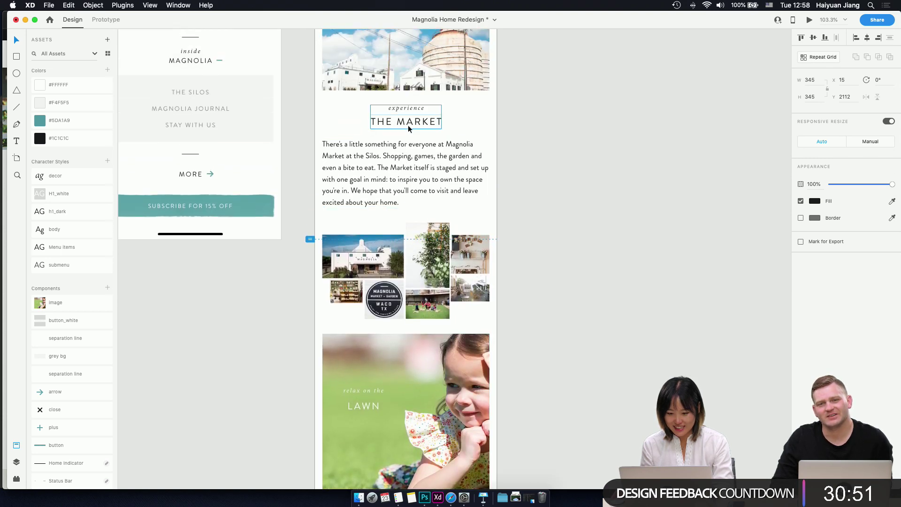
click(408, 122)
scroll(419, 216, down, 15)
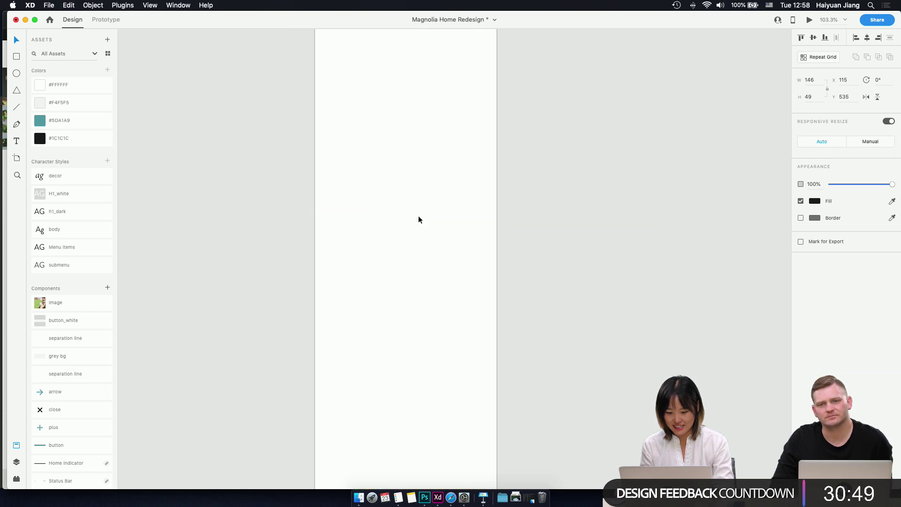
key(super+v)
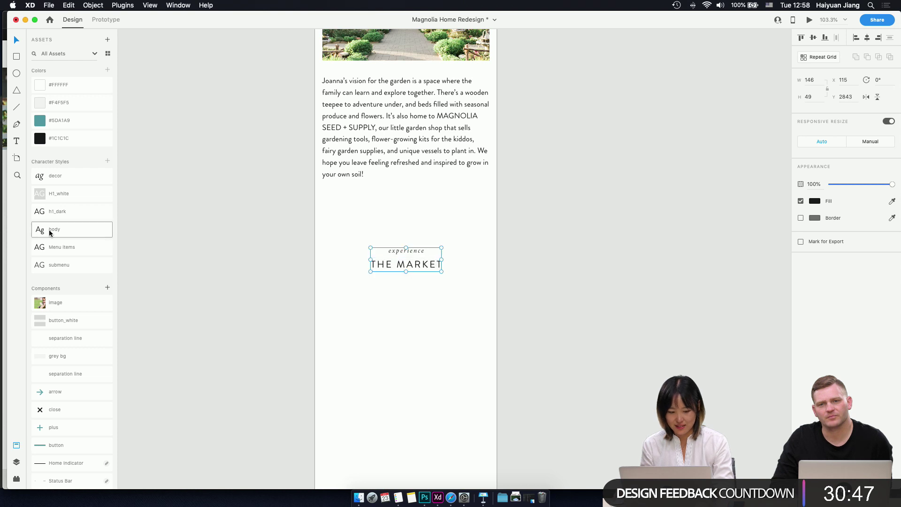
- Add a separation line component below the garden description at Y 2733 and move the copied market heading beneath it to Y 2764
drag(66, 338, 396, 198)
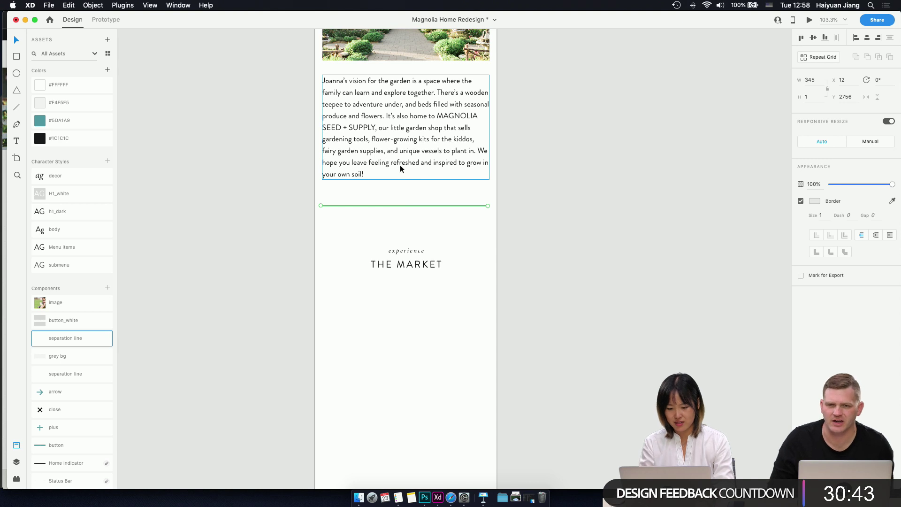
key(shift+Up)
key(shift+Up)
key(Up)
key(Up)
key(Up)
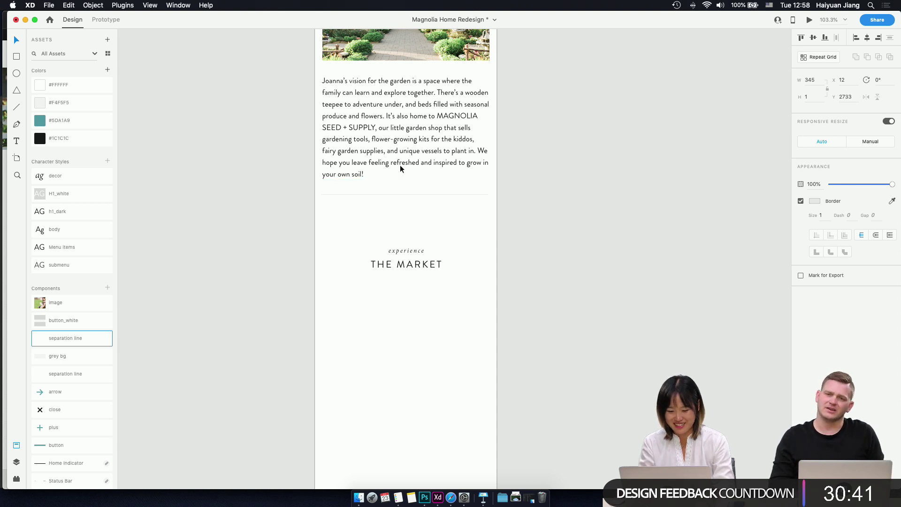
drag(416, 265, 414, 227)
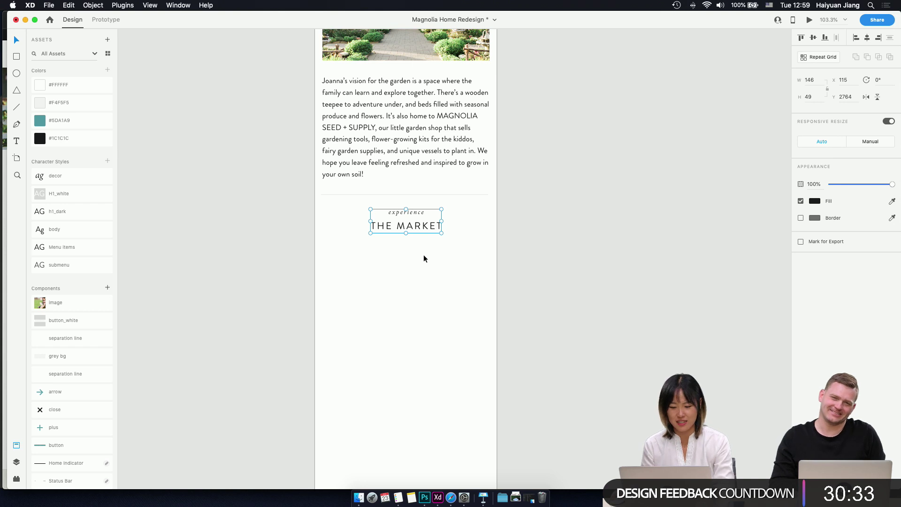
- Copy the "treat yourself at" line from the Magnolia Market page in Safari and replace "experience" in Adobe XD's duplicated heading with it
click(452, 498)
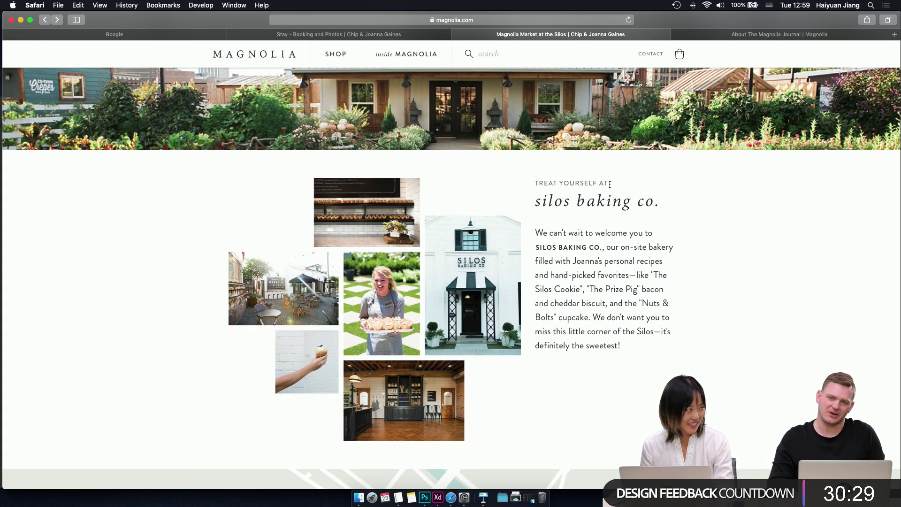
drag(610, 184, 508, 180)
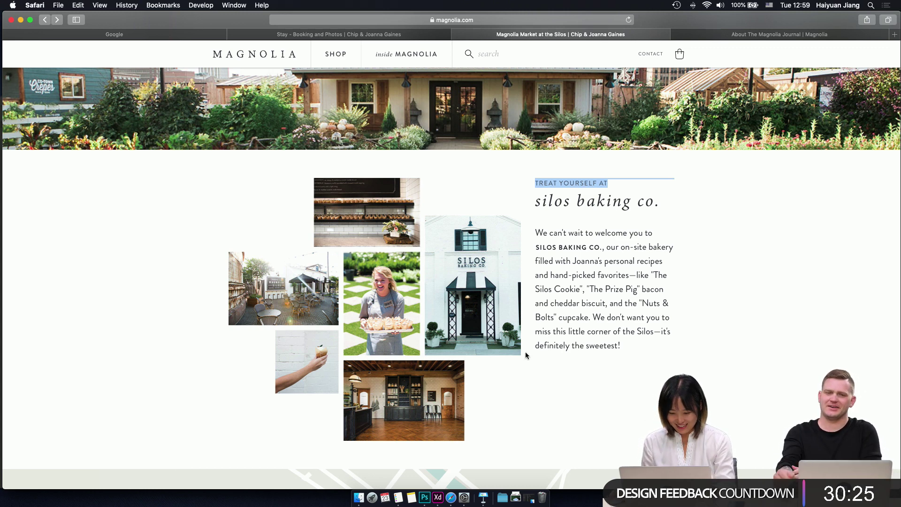
click(439, 498)
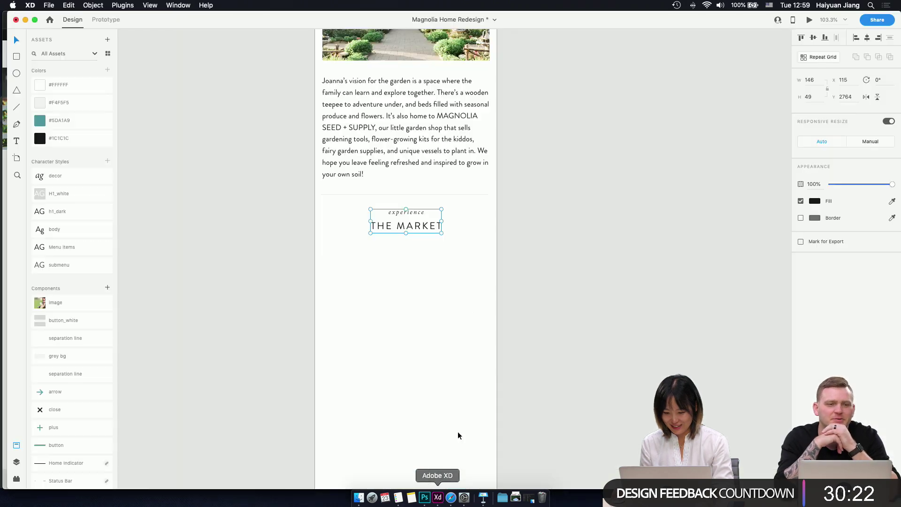
double_click(423, 213)
double_click(420, 212)
text(treat yourself at)
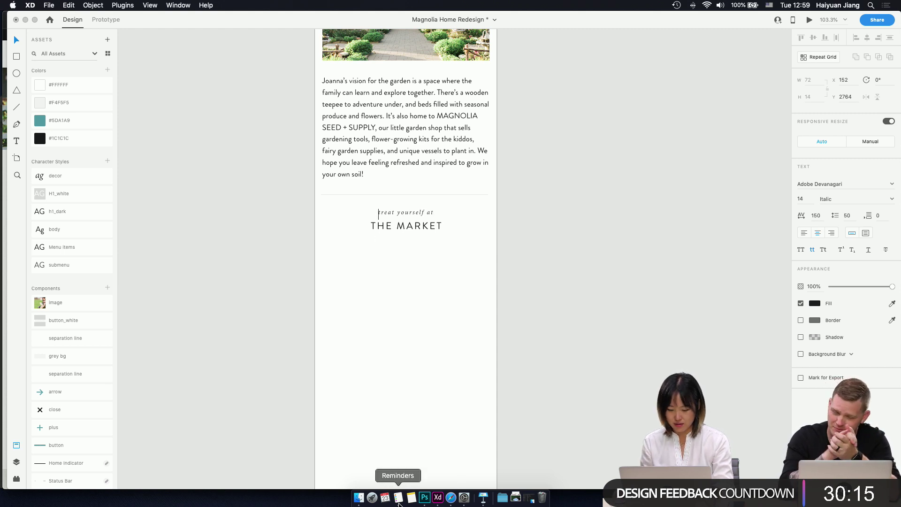
- Switch to Safari and copy the "silos baking co." heading from the Magnolia Market page
click(451, 497)
scroll(438, 384, down, 5)
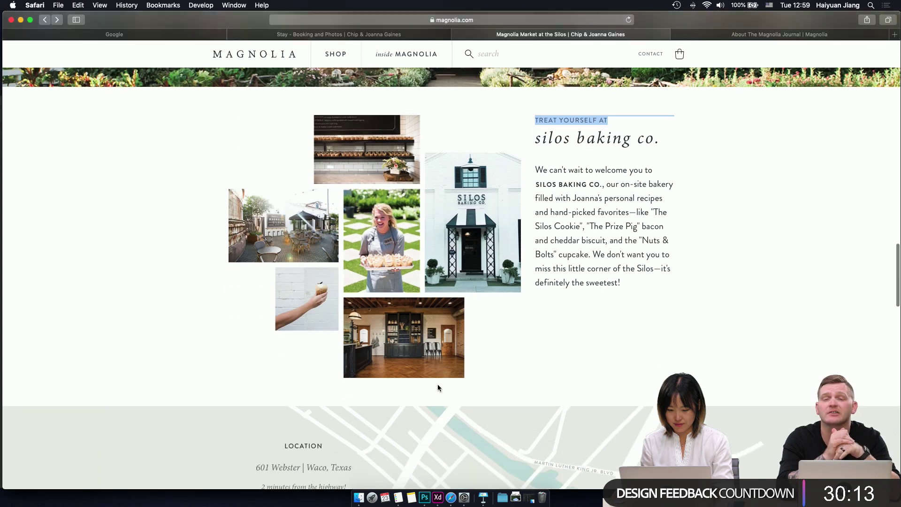
scroll(440, 390, up, 2)
click(603, 121)
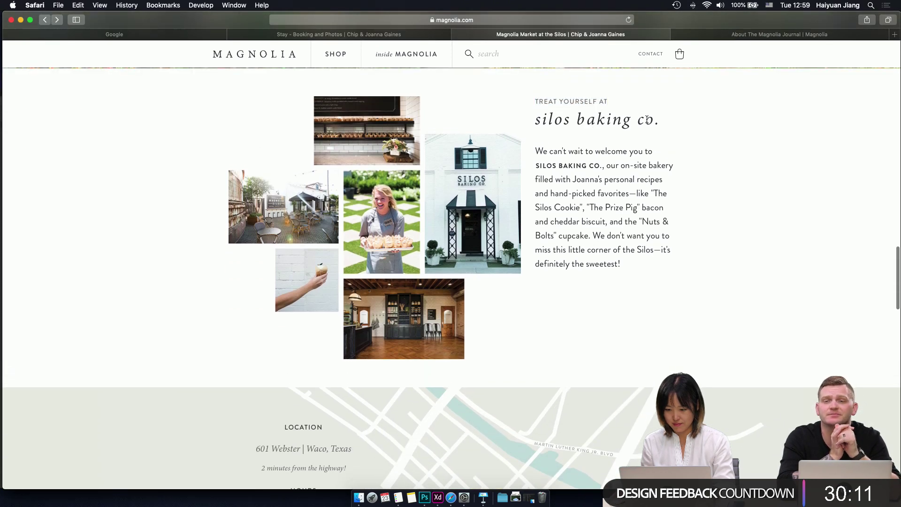
scroll(647, 120, down, 1)
drag(660, 117, 536, 119)
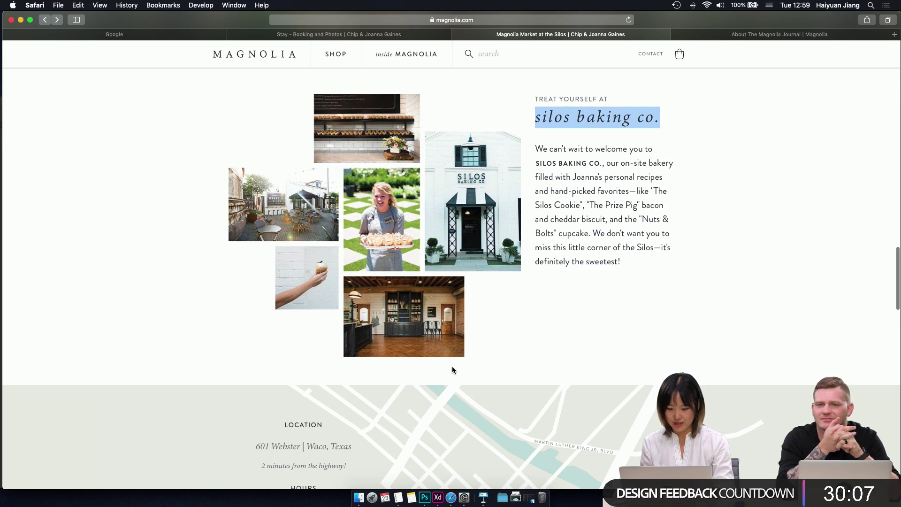
- Switch back to Adobe XD and replace "THE MARKET" in the duplicated heading with "SILOS BAKING CO."
click(438, 498)
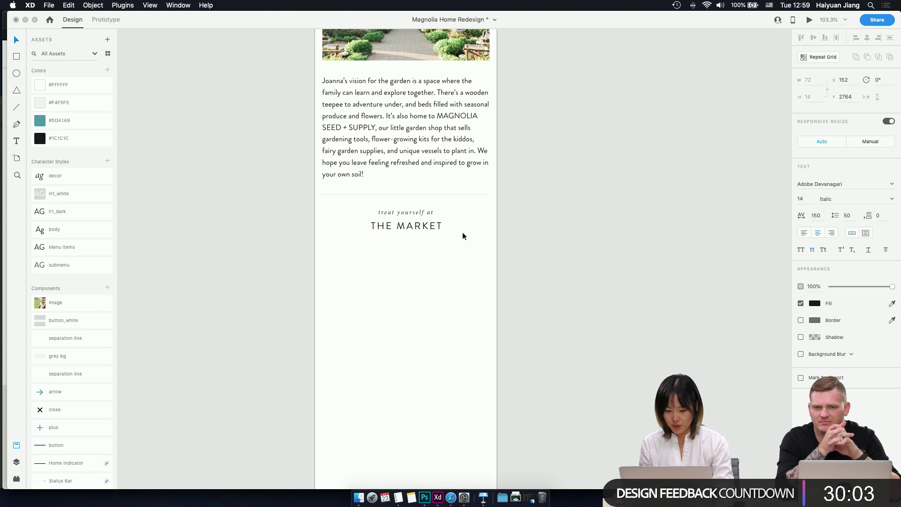
double_click(418, 225)
text(SILOS BAKING CO.)
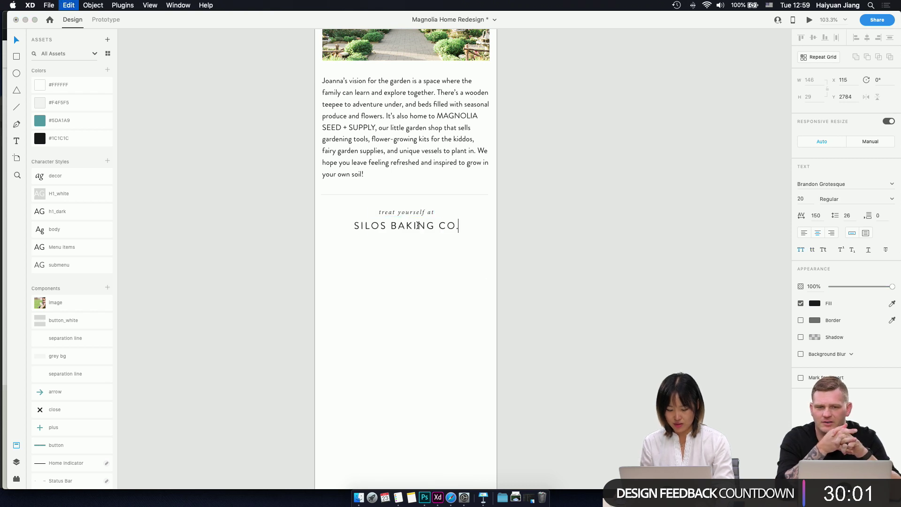
key(Escape)
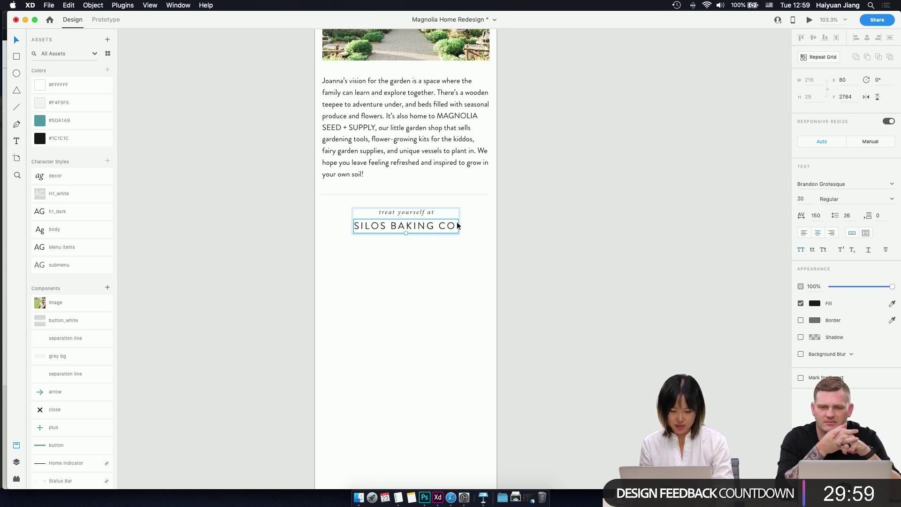
click(425, 212)
click(418, 228)
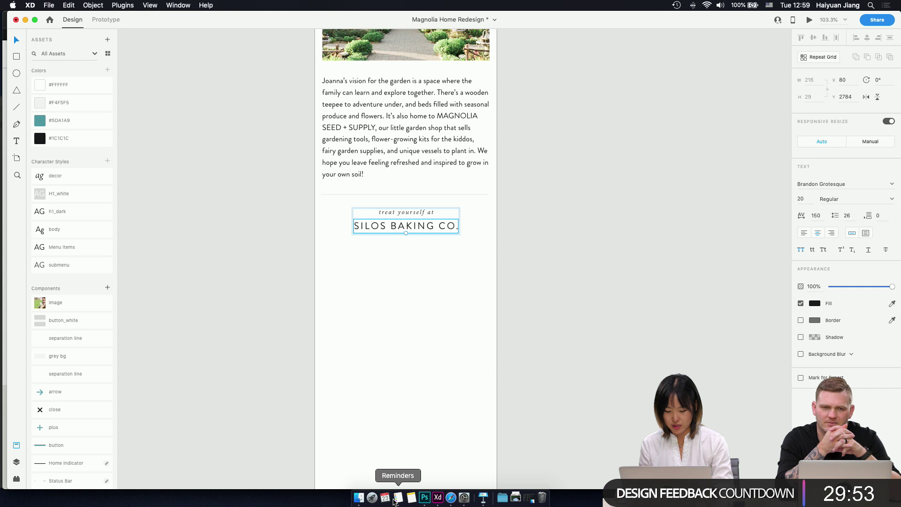
- Copy the full Silos Baking Co. description paragraph from the Magnolia Market page in Safari and return to Adobe XD
click(451, 497)
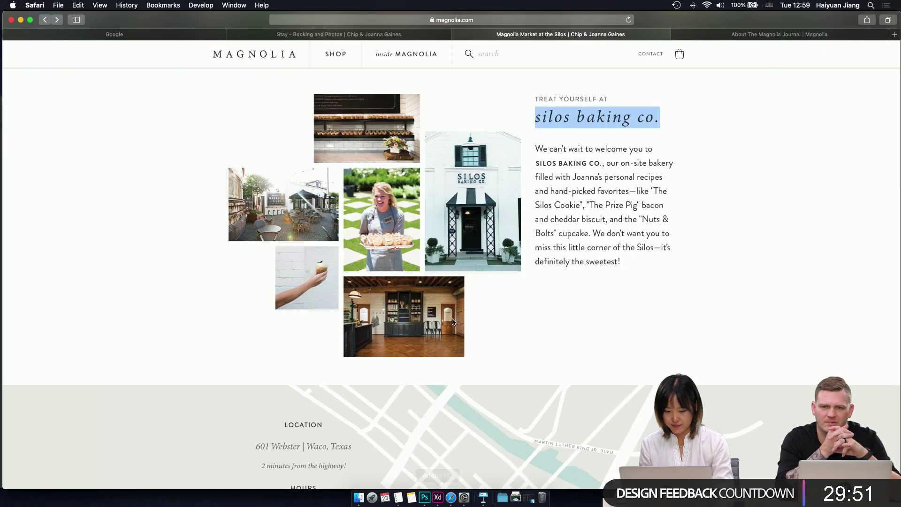
drag(626, 261, 536, 148)
key(super+c)
click(438, 497)
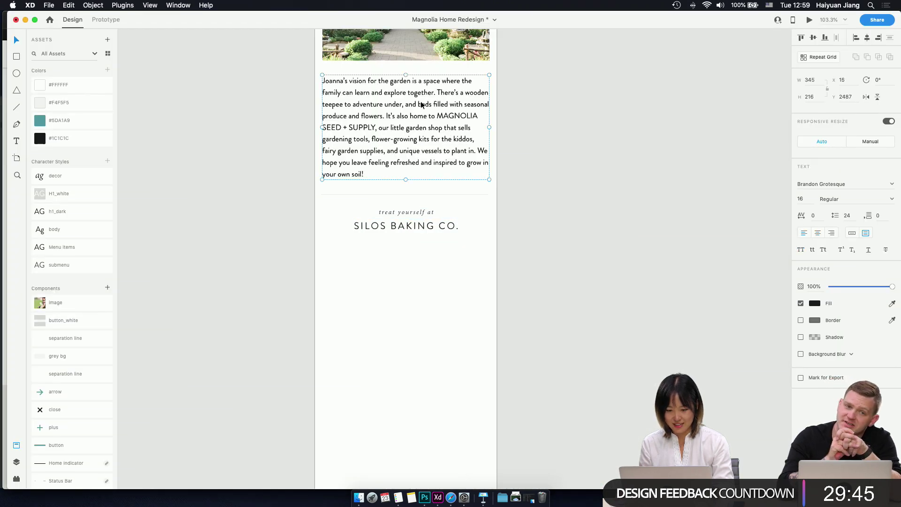
- Duplicate the garden description paragraph below the "SILOS BAKING CO." heading and nudge the copy down to Y 2843
drag(422, 104, 423, 275)
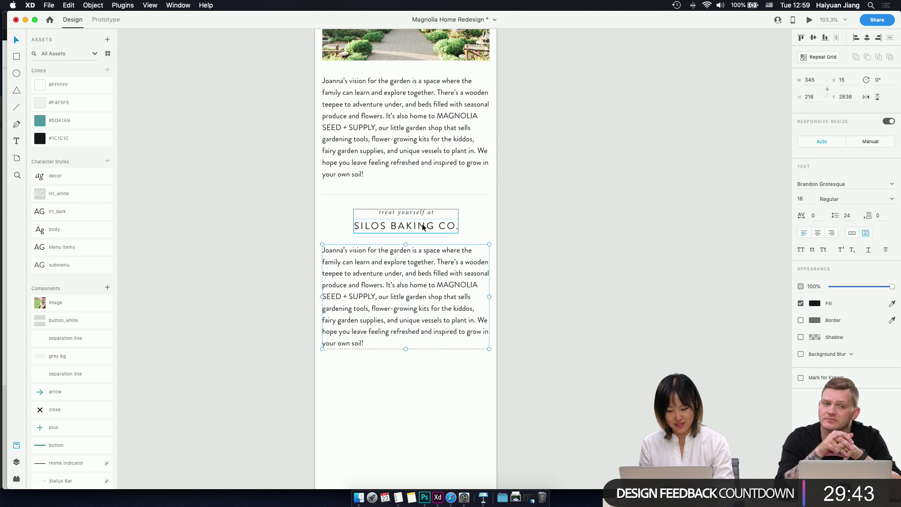
key(Down)
key(Down)
key(Down)
key(Down)
key(Down)
key(Down)
key(Down)
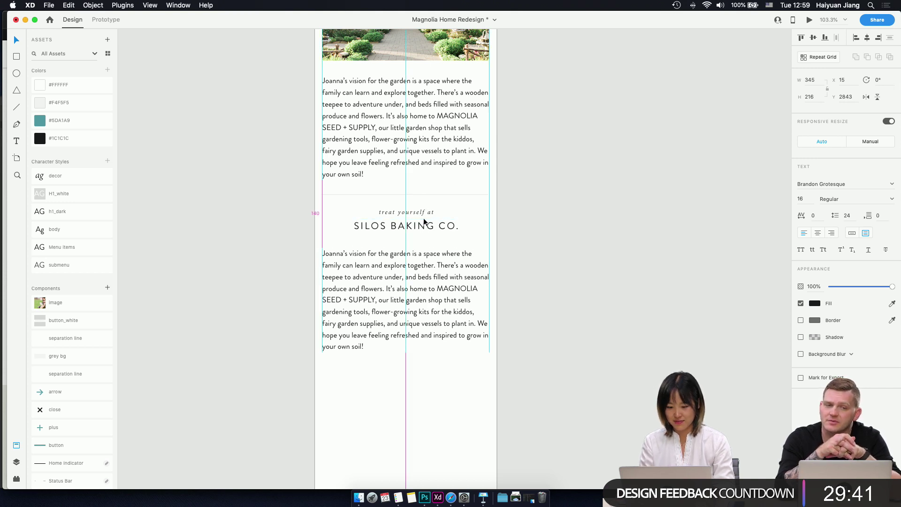
shift+click(413, 228)
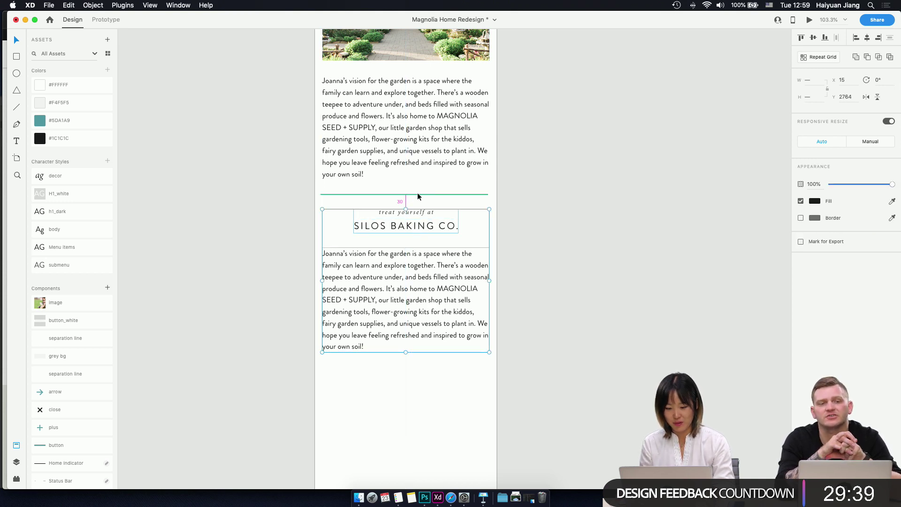
- Replace the duplicated paragraph's text with the copied Silos Baking Co. description and shorten its text box to a height of 146
click(420, 280)
double_click(409, 301)
key(super+a)
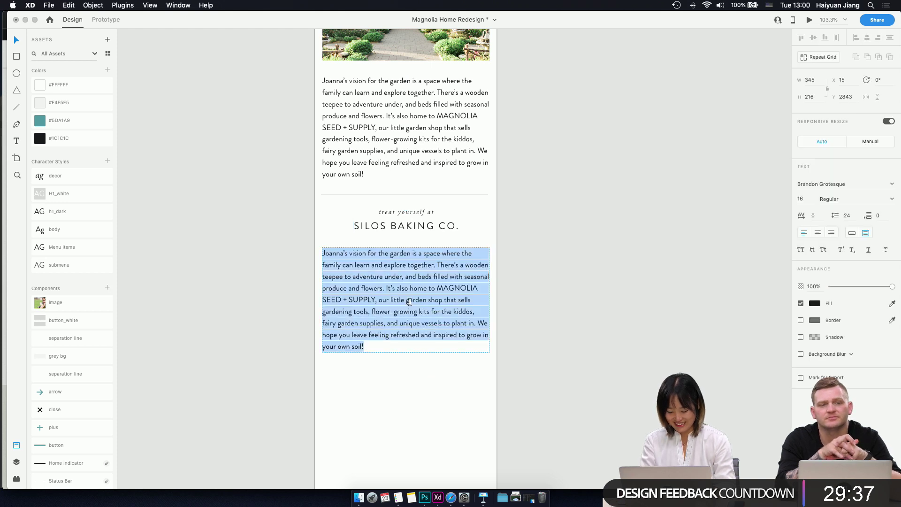
key(super+v)
key(Escape)
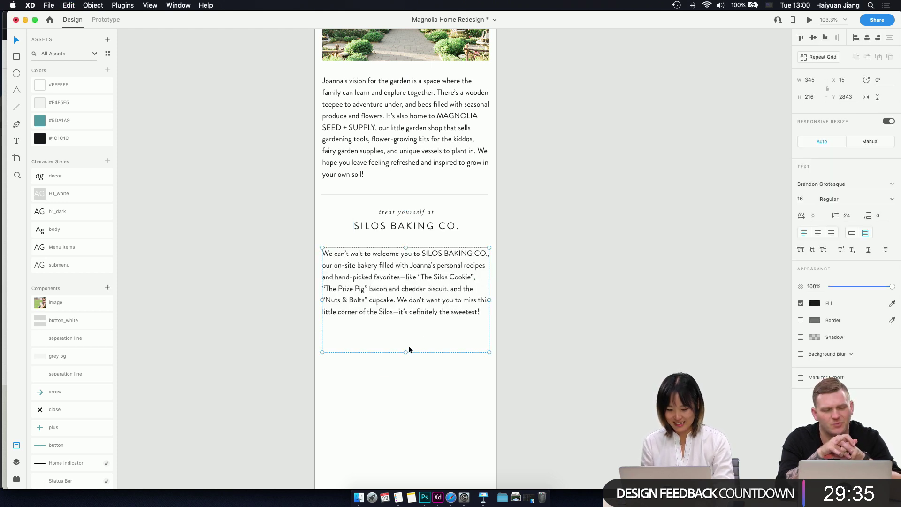
drag(407, 352, 407, 319)
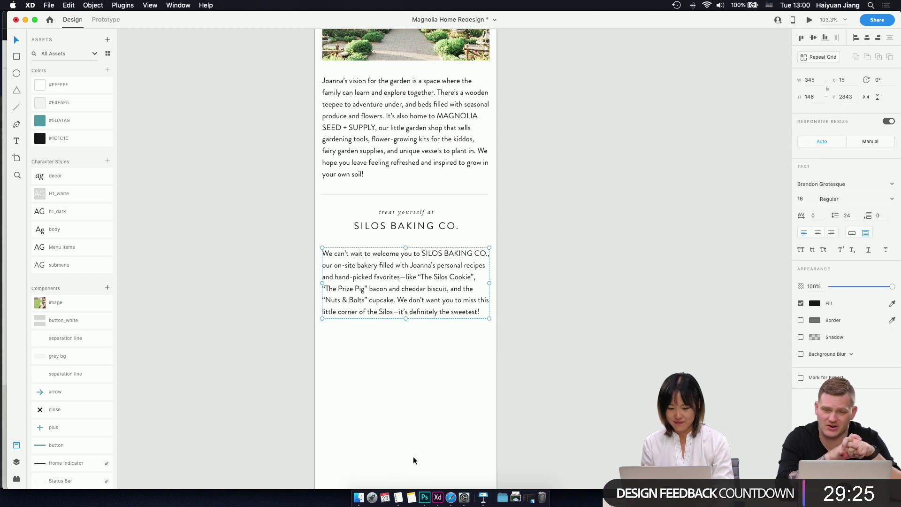
- Switch to Finder, bring the bakery-collage image into the Adobe XD artboard, and place it below the bakery description at X 15, Y 3019
click(358, 498)
scroll(693, 274, up, 10)
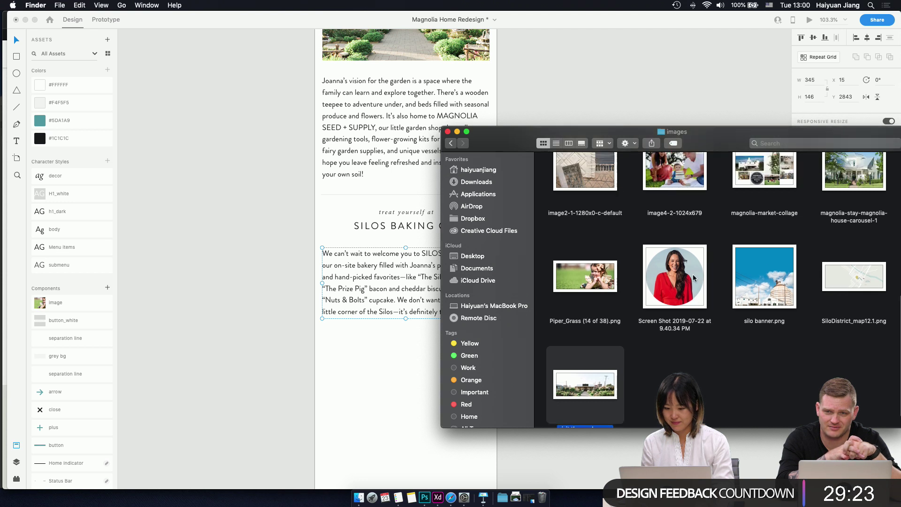
scroll(694, 278, up, 5)
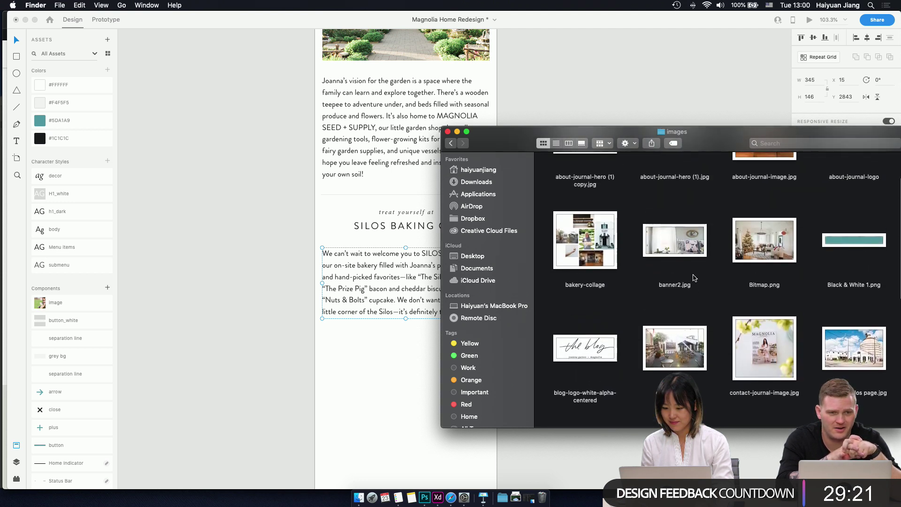
click(594, 305)
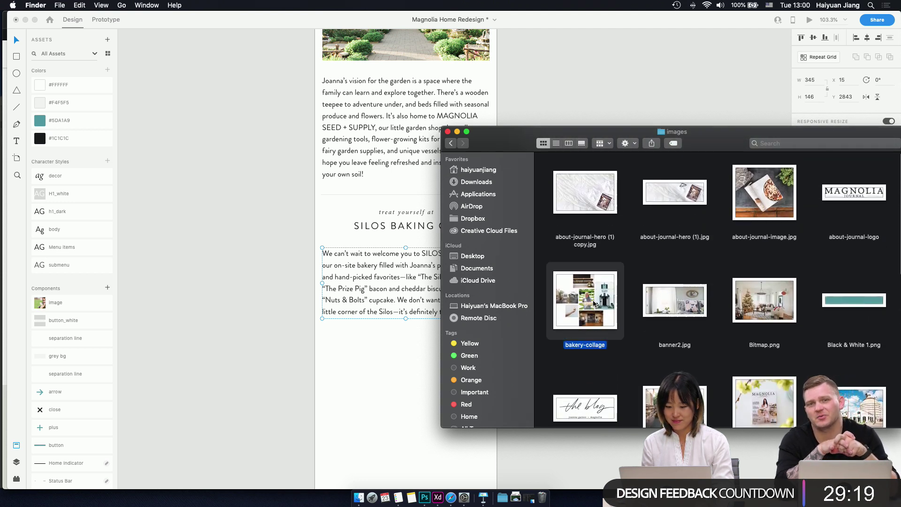
drag(594, 303, 446, 445)
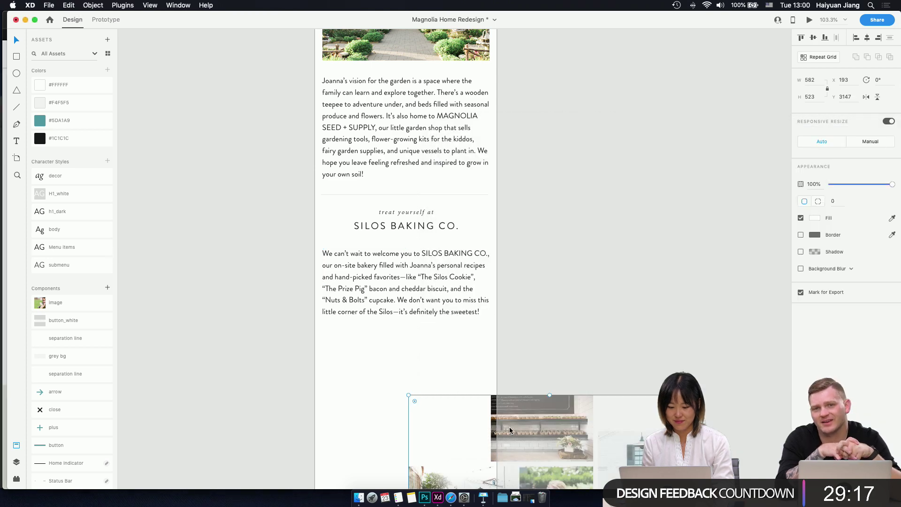
drag(497, 427, 410, 359)
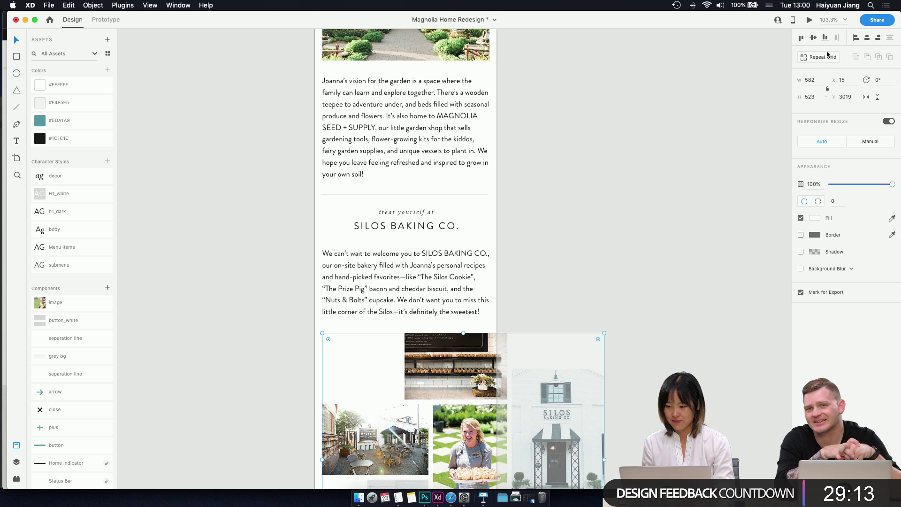
- Set the bakery collage's width to 345 with its proportions locked
click(817, 80)
text(345)
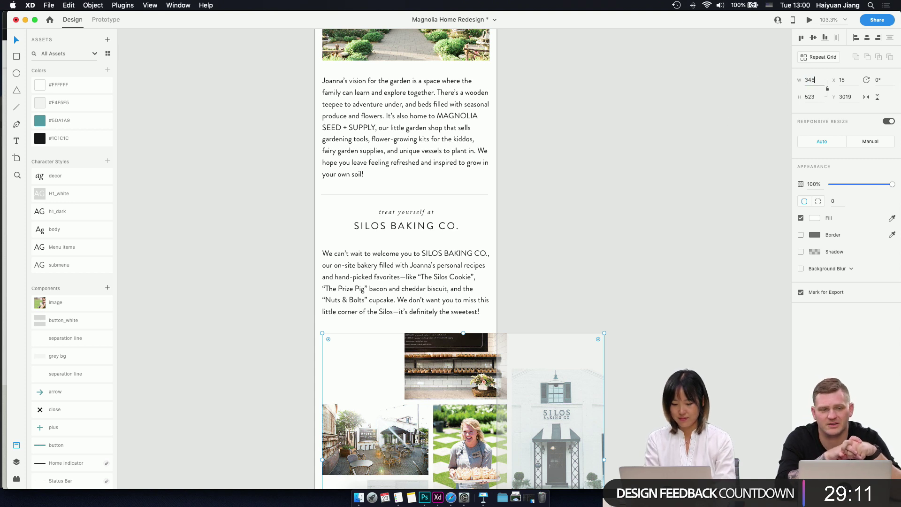
key(Return)
scroll(389, 315, down, 5)
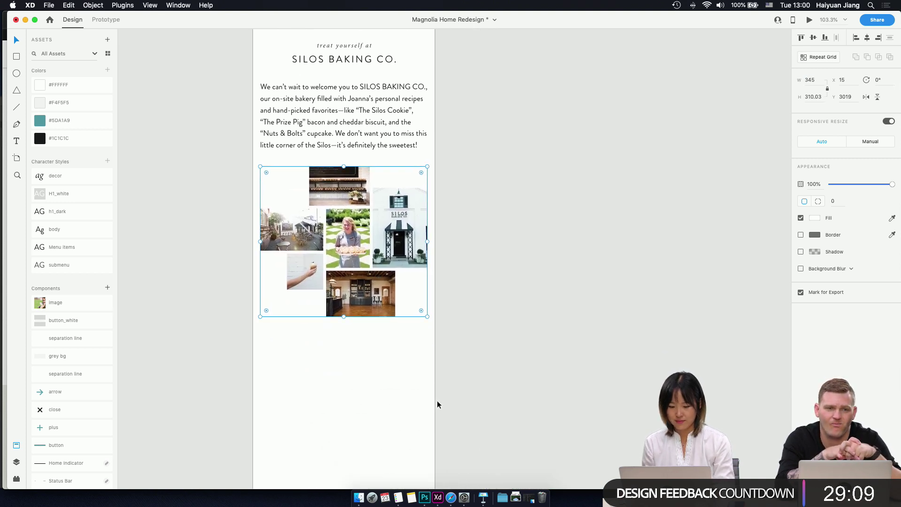
- Duplicate the separation line and the "treat yourself at SILOS BAKING CO." heading below the bakery collage, then select the copied heading
scroll(365, 123, up, 2)
scroll(365, 123, left, 3)
click(501, 147)
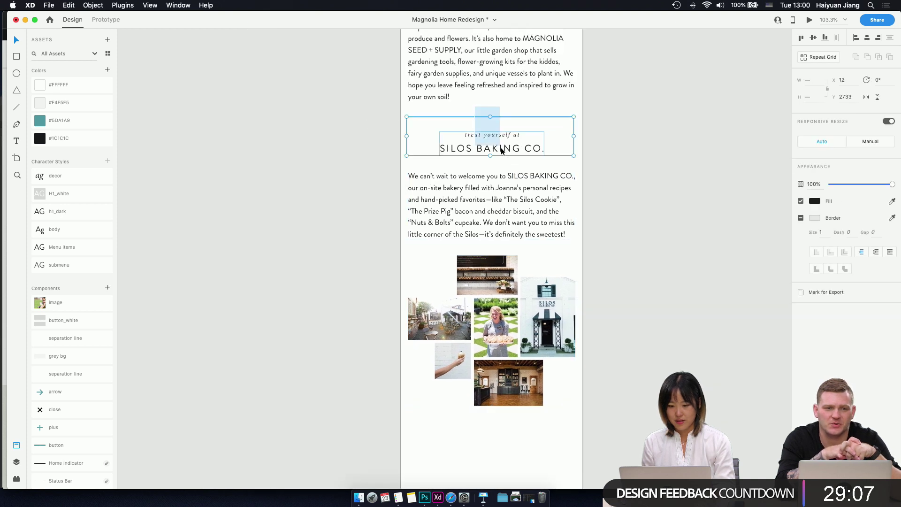
drag(499, 135, 511, 438)
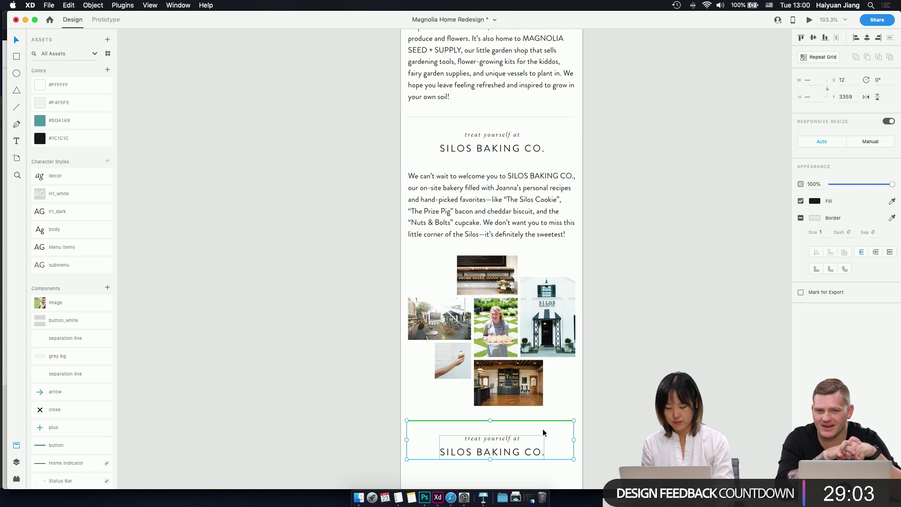
scroll(543, 429, down, 6)
double_click(485, 230)
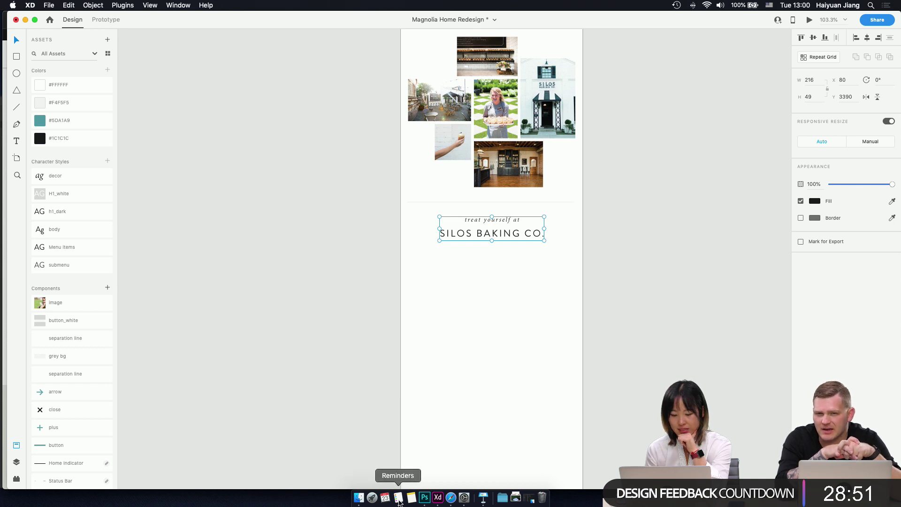
- Switch to Safari, review the location, hours, map and parking content on the Magnolia Market page, and return to Adobe XD
click(451, 499)
scroll(525, 317, down, 10)
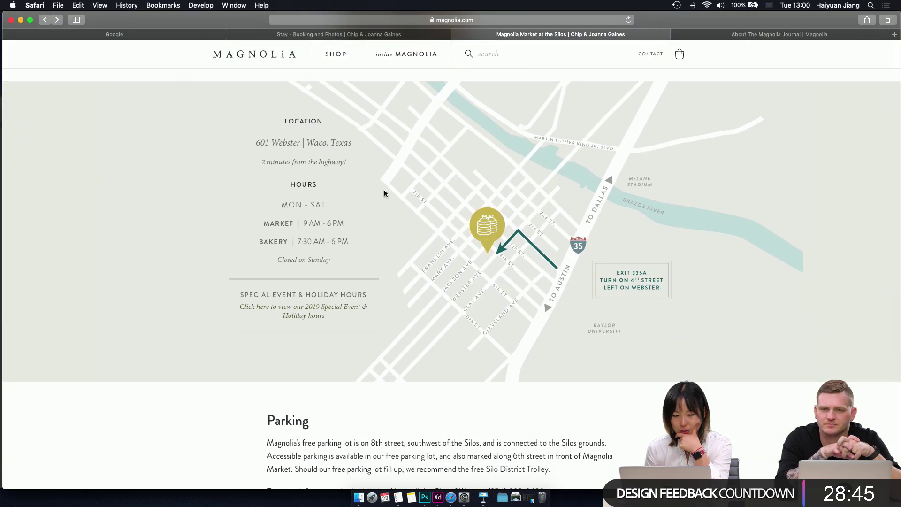
scroll(385, 190, up, 3)
scroll(388, 191, down, 2)
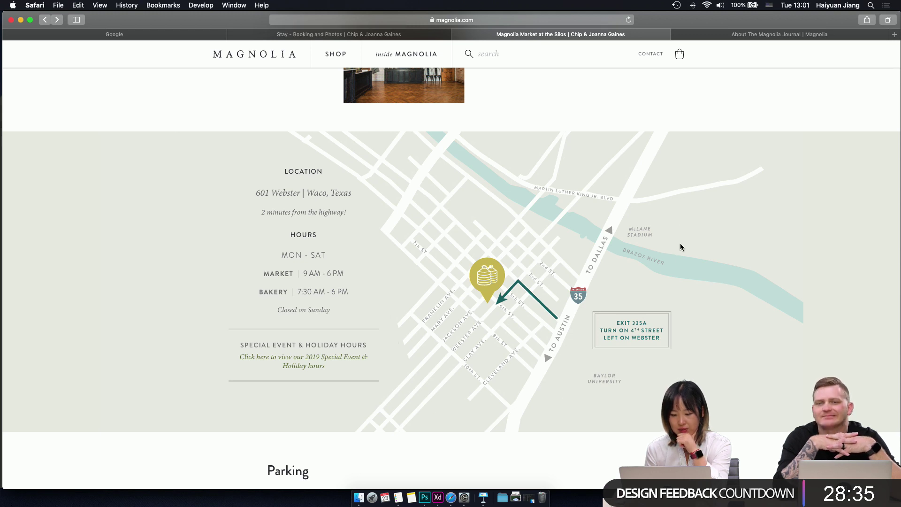
scroll(489, 400, down, 5)
scroll(489, 400, up, 4)
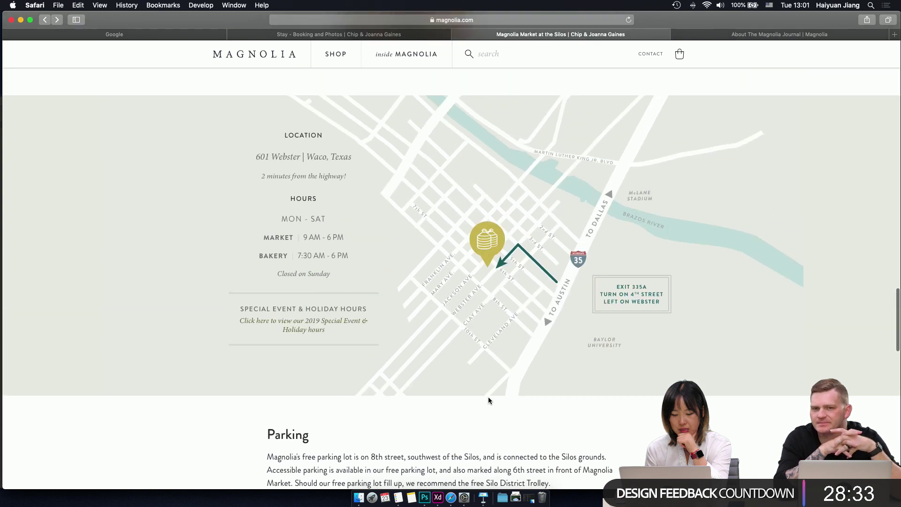
click(438, 497)
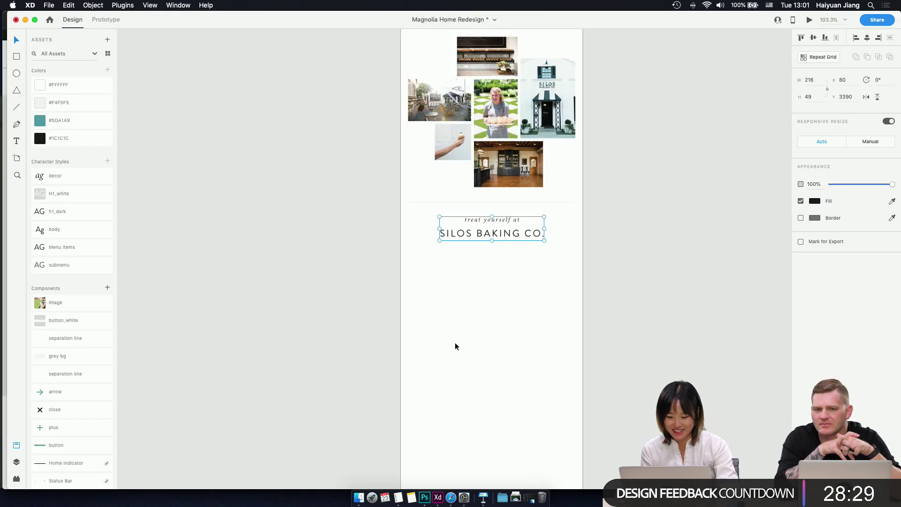
- Place an image component below the duplicated heading at X 15, Y 3469 and delete its "relax on the LAWN" text
scroll(455, 342, right, 3)
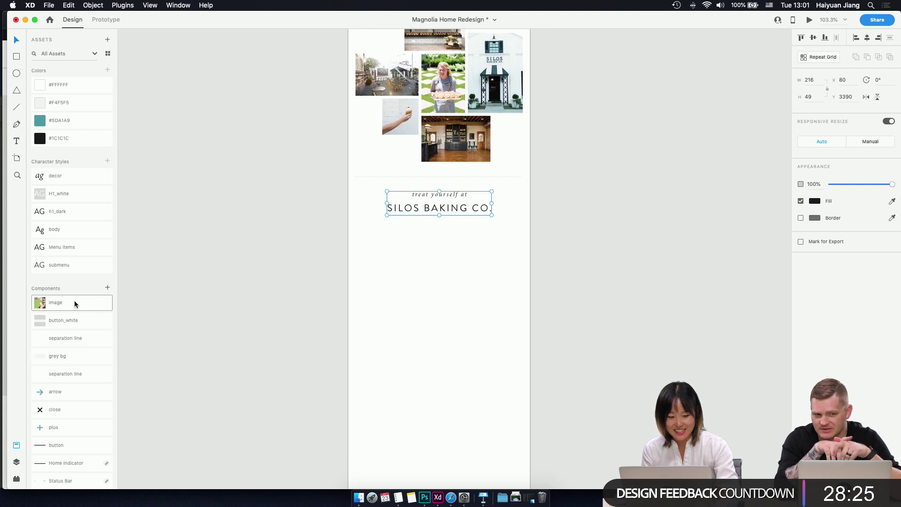
drag(74, 302, 456, 291)
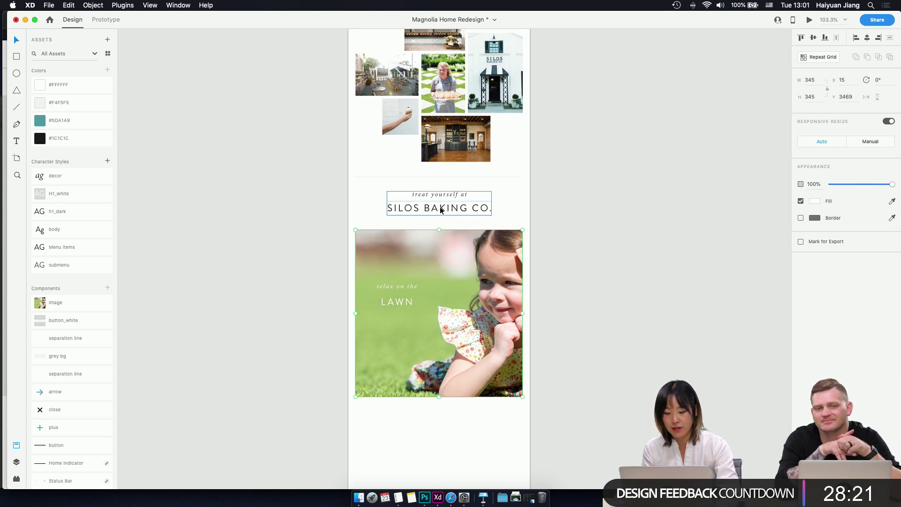
double_click(396, 300)
key(Delete)
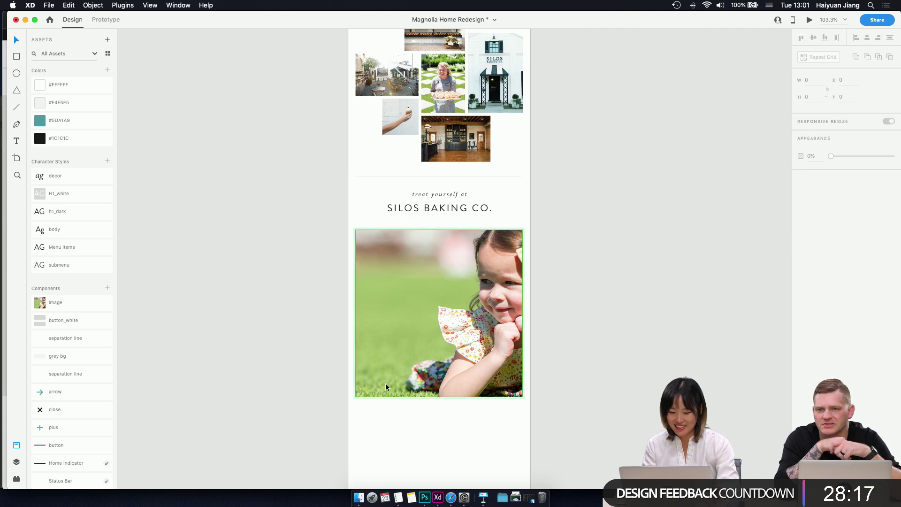
- Switch to Finder and replace the picture in the new Adobe XD image component with SiloDistrict_map12.1.png
click(358, 497)
scroll(770, 238, down, 5)
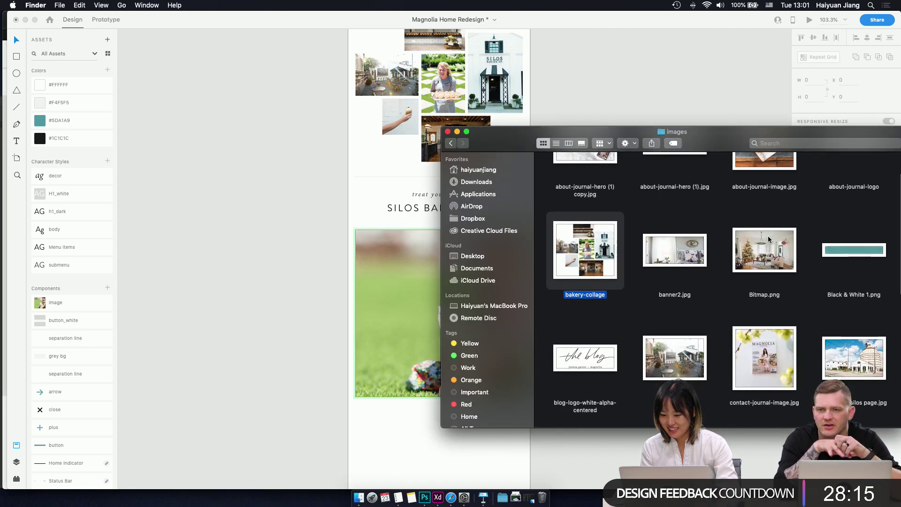
scroll(769, 238, down, 3)
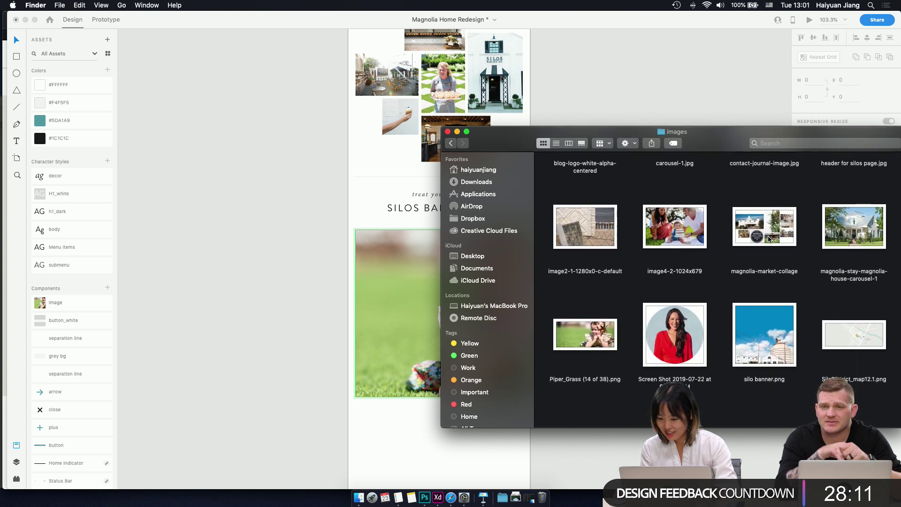
drag(855, 334, 400, 318)
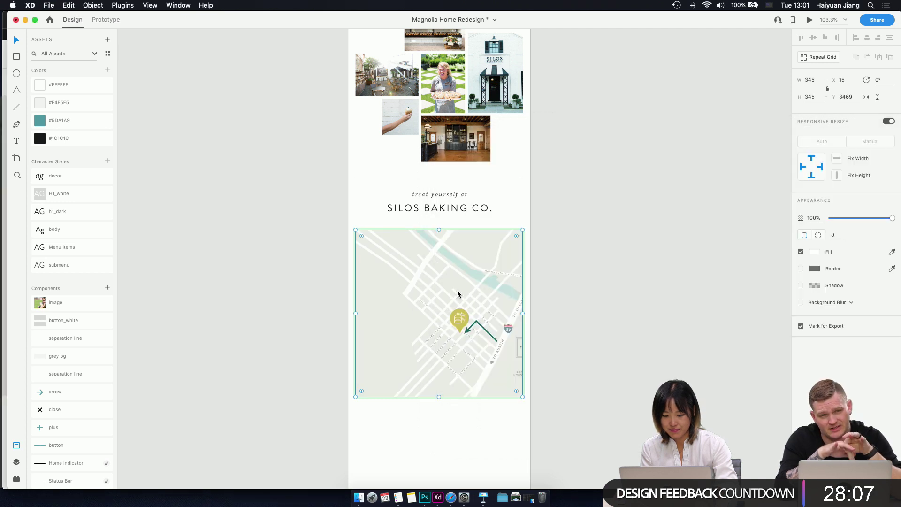
- Enlarge the map inside its image frame and shift it so the silo pin and the exit sign both fall within the frame
double_click(458, 289)
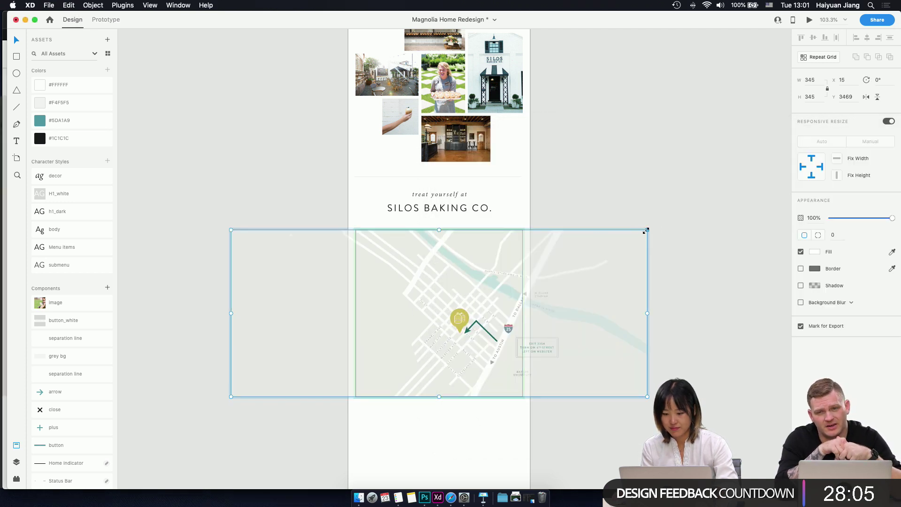
drag(648, 230, 763, 149)
drag(459, 276, 376, 241)
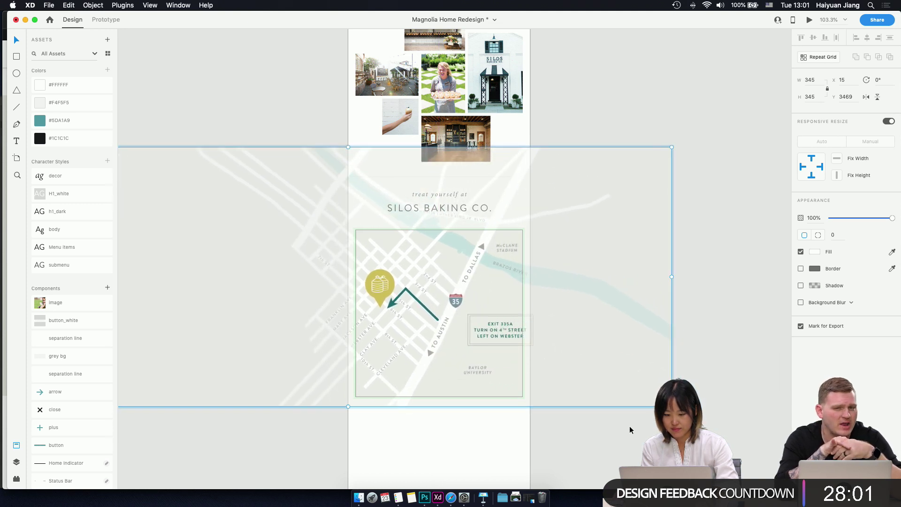
drag(672, 407, 643, 393)
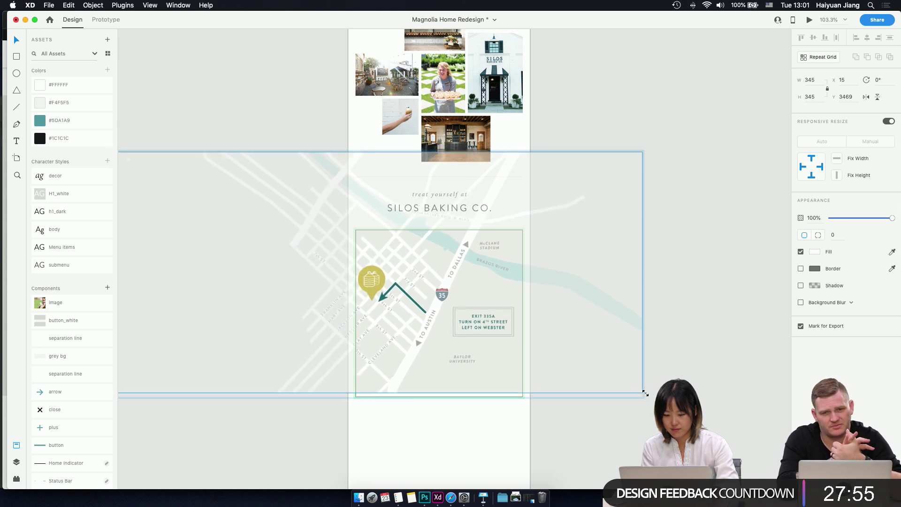
key(shift+Right)
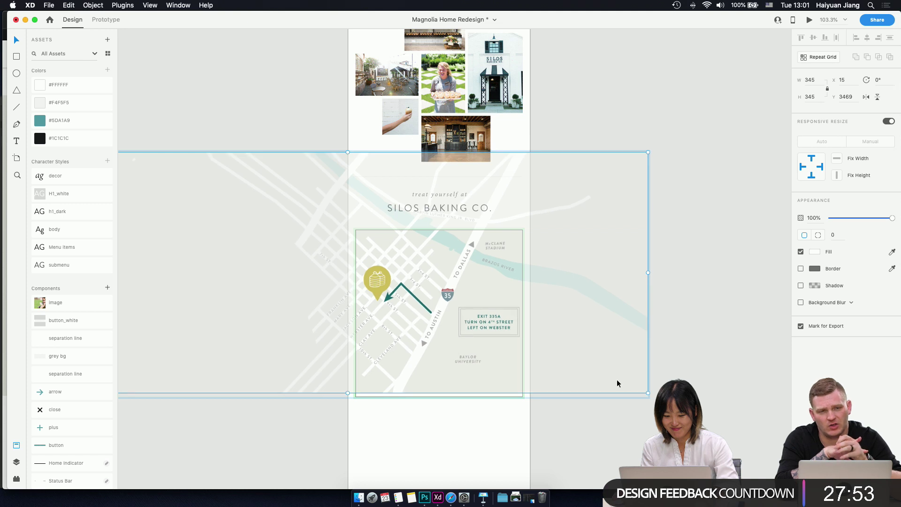
- Scale the map down inside its frame, reposition it to leave margins around the pin and exit sign, and finish editing the fill
drag(648, 392, 571, 363)
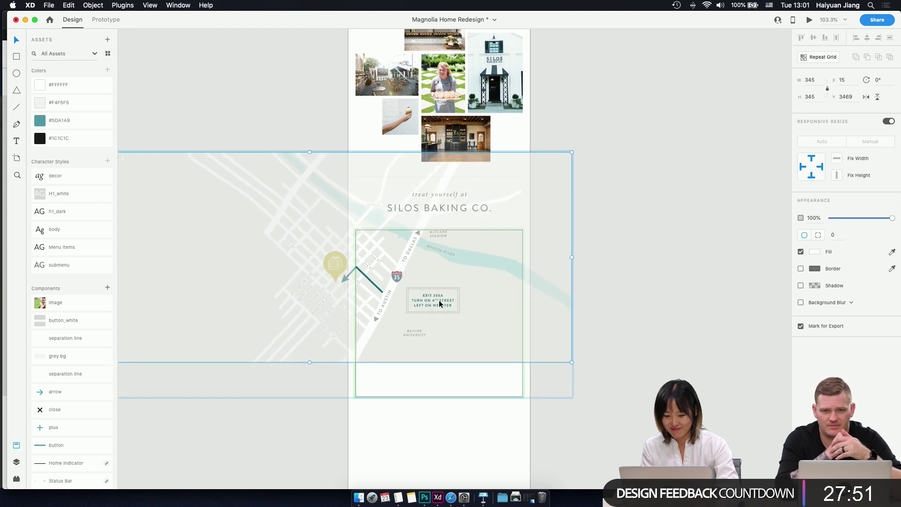
drag(431, 303, 482, 315)
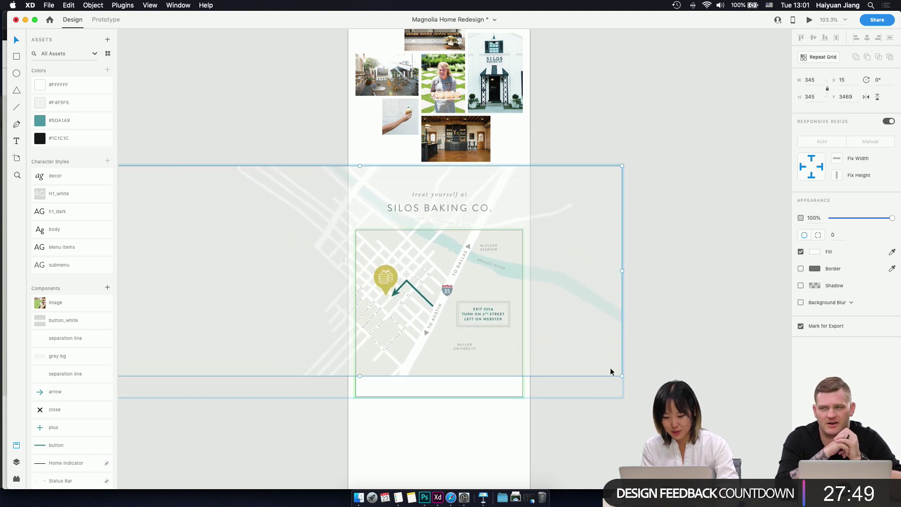
drag(623, 377, 627, 384)
drag(475, 317, 474, 314)
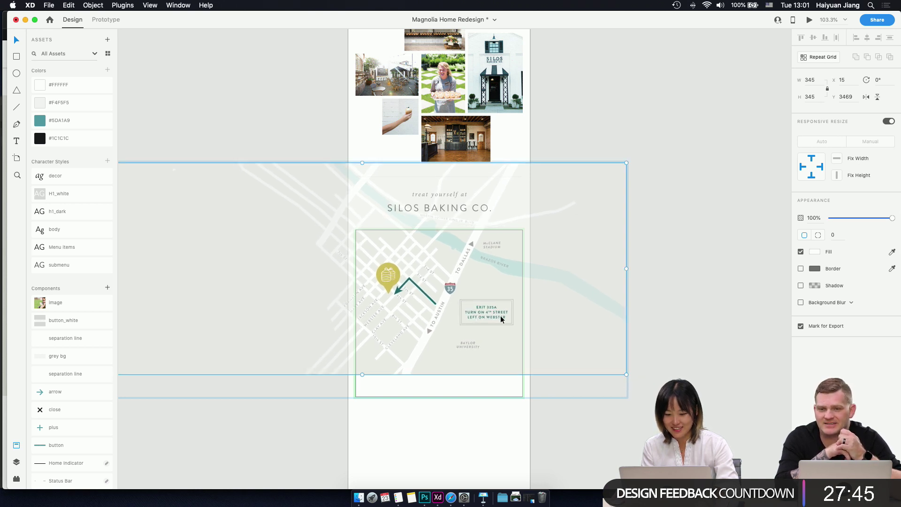
click(706, 275)
click(425, 424)
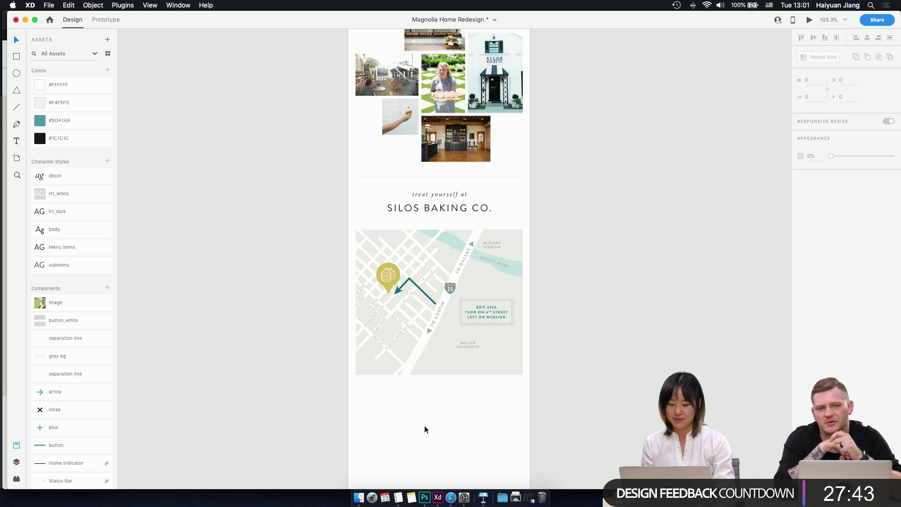
scroll(424, 423, up, 5)
scroll(426, 420, down, 2)
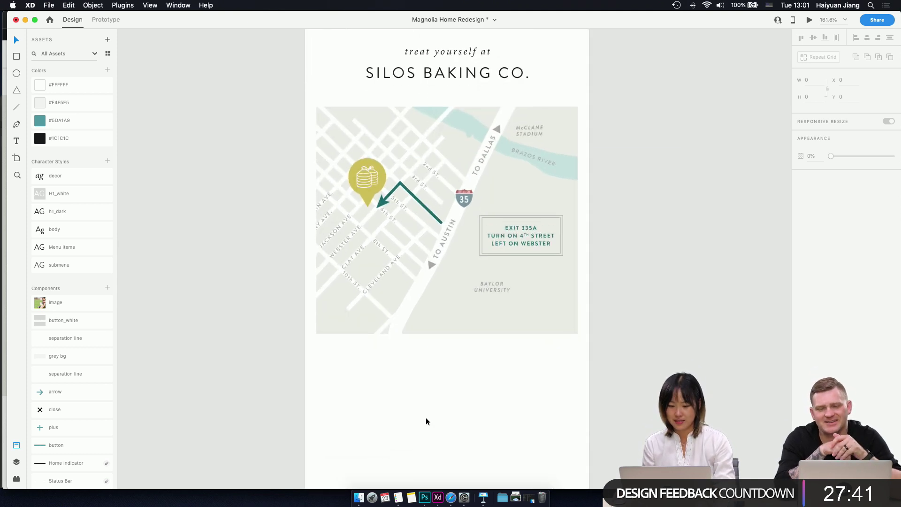
- Place a grey bg component just below the map, aligned with its left edge at X 15, Y 3777
scroll(316, 344, up, 1)
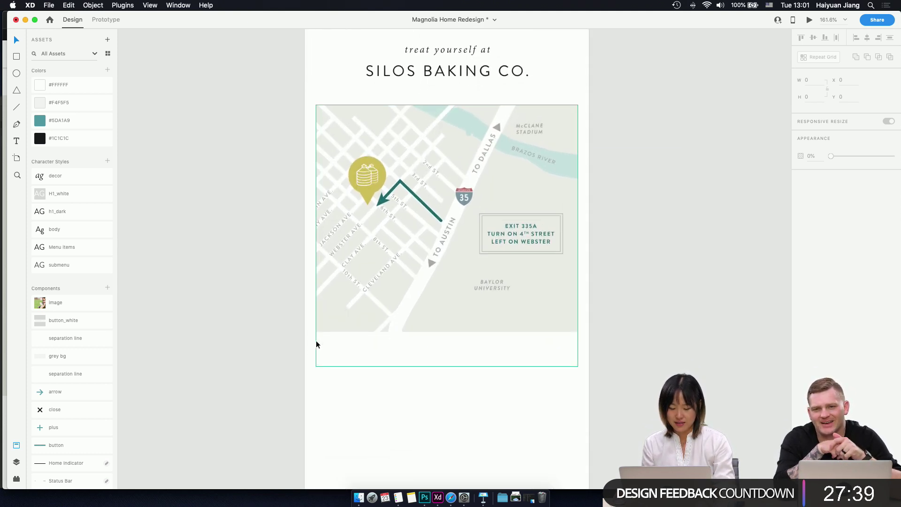
scroll(54, 358, down, 1)
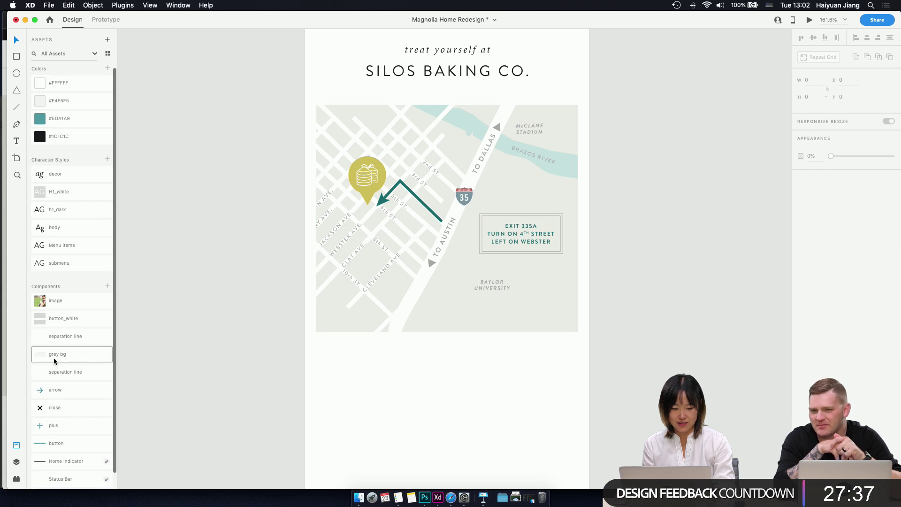
scroll(51, 359, down, 2)
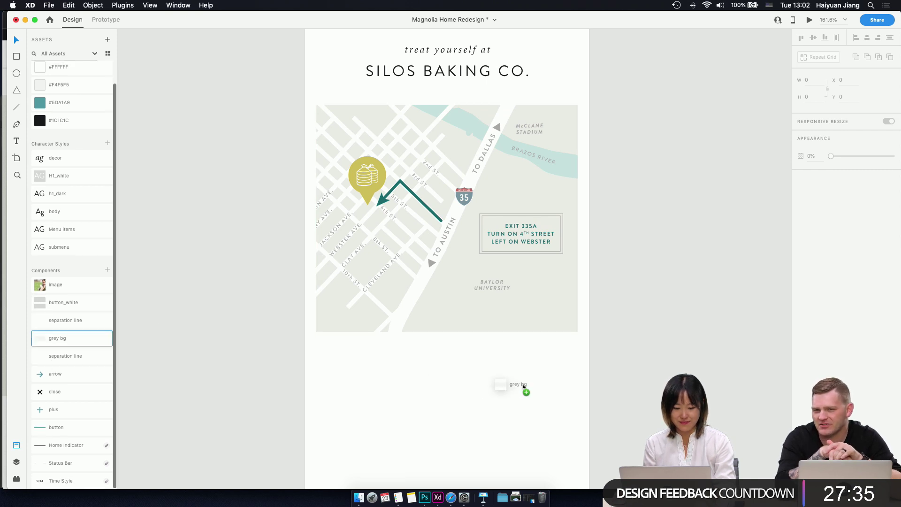
drag(523, 384, 394, 373)
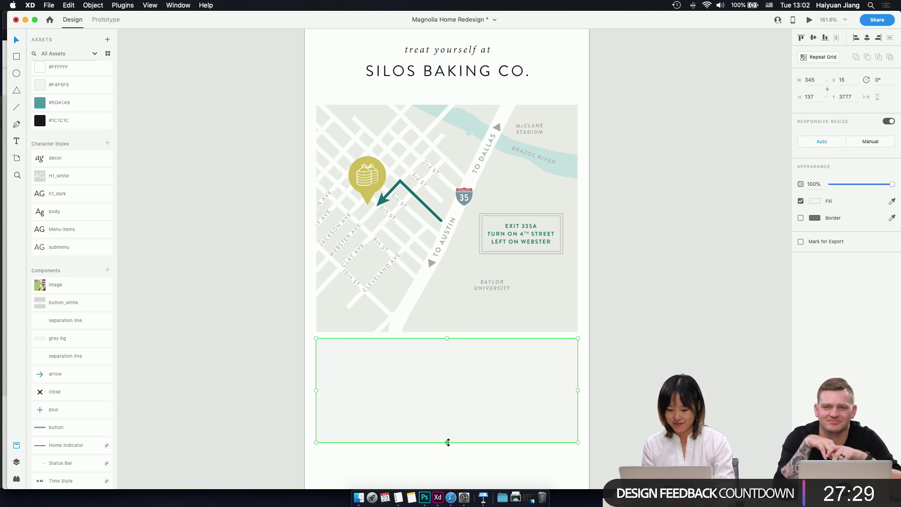
- Resize the grey background below the map to a height of 45 and a width of about 116
drag(449, 442, 441, 366)
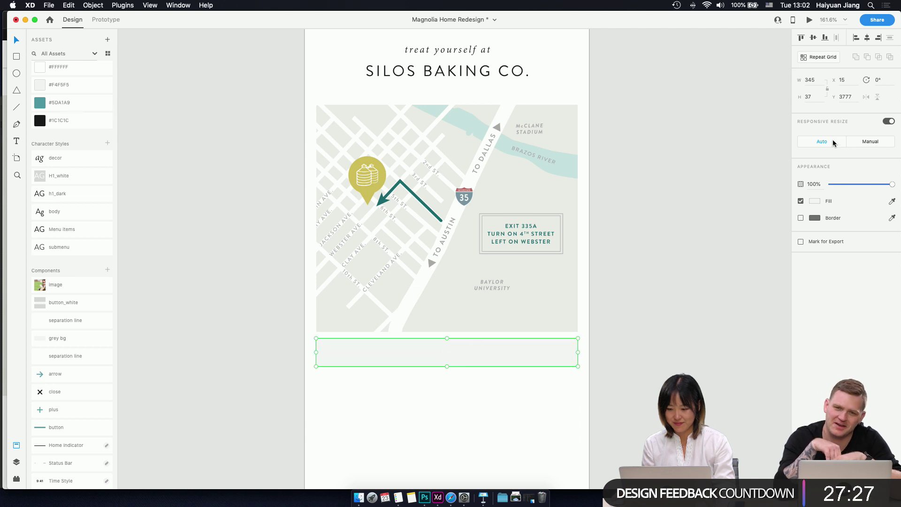
click(808, 96)
text(45)
key(Return)
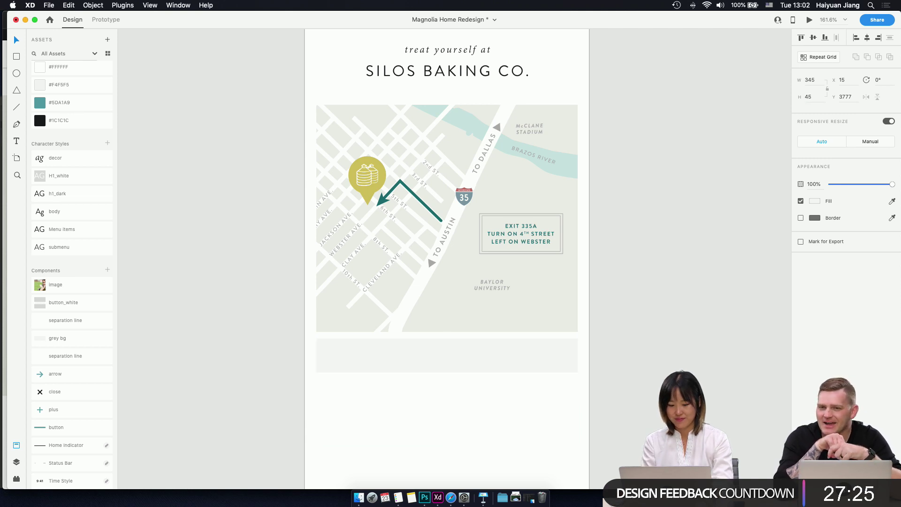
drag(578, 354, 404, 347)
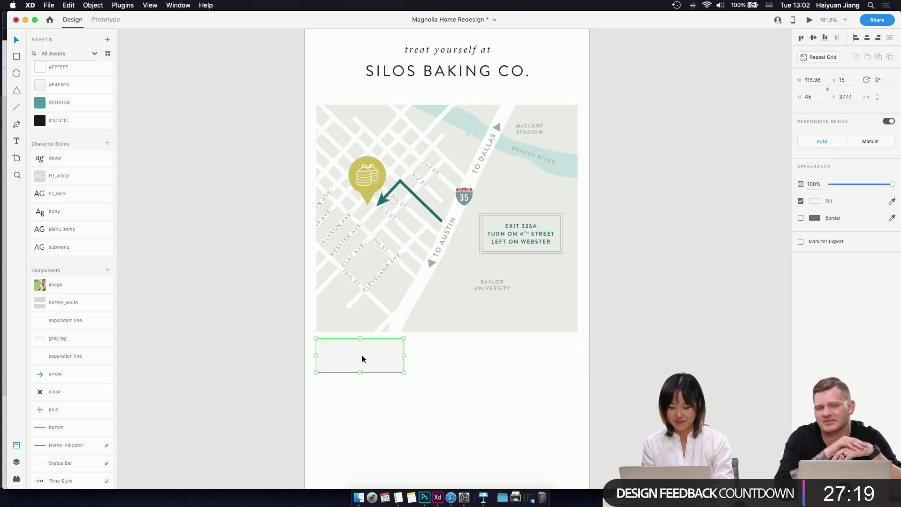
- Add the text label "Location" on the small grey background below the map
key(t)
click(360, 355)
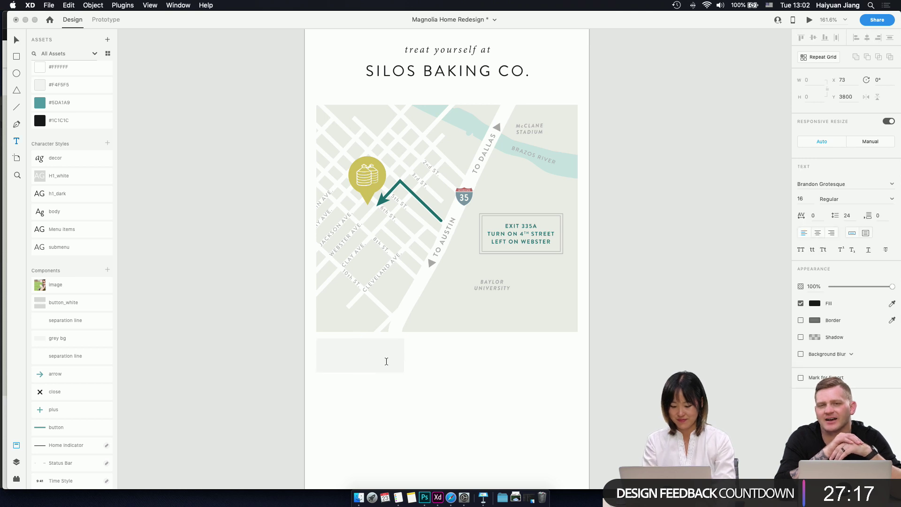
text(Locatio)
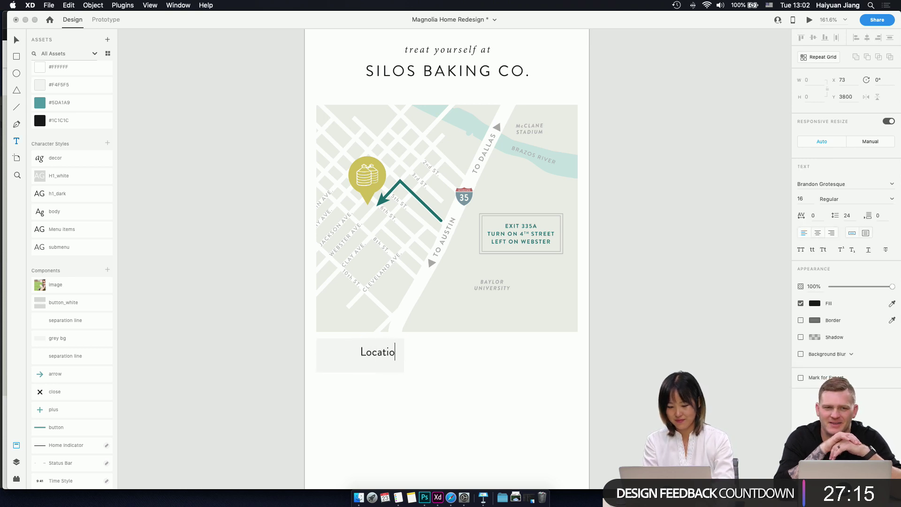
text(n)
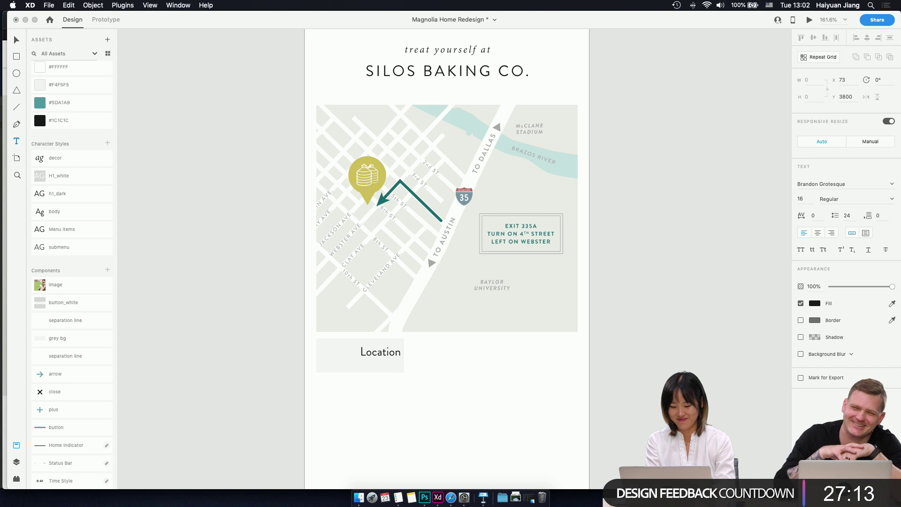
- Add a second line reading "& hours" to the "Location" text below the map
text(&)
key(BackSpace)
key(Return)
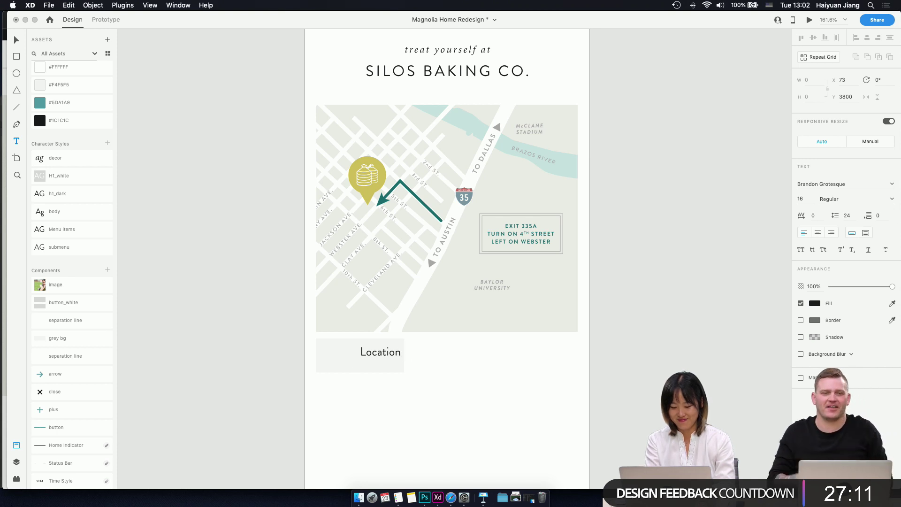
text(& hours)
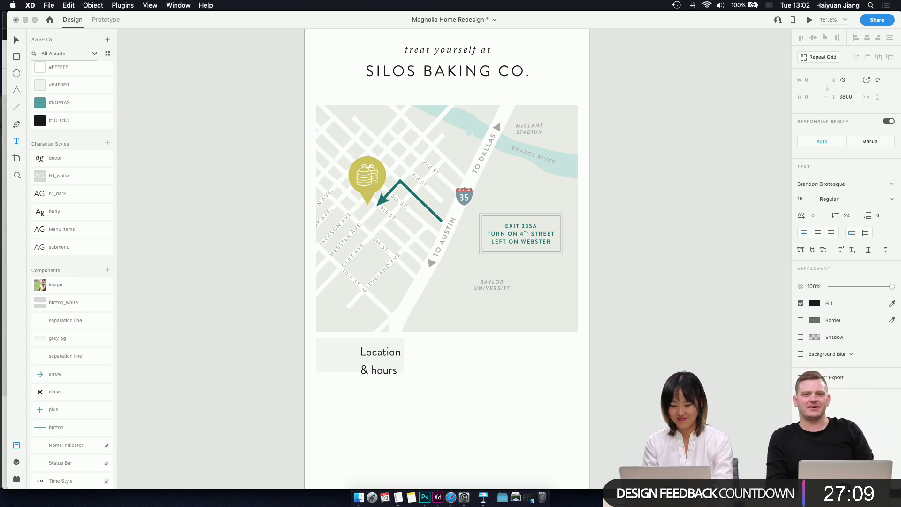
key(Escape)
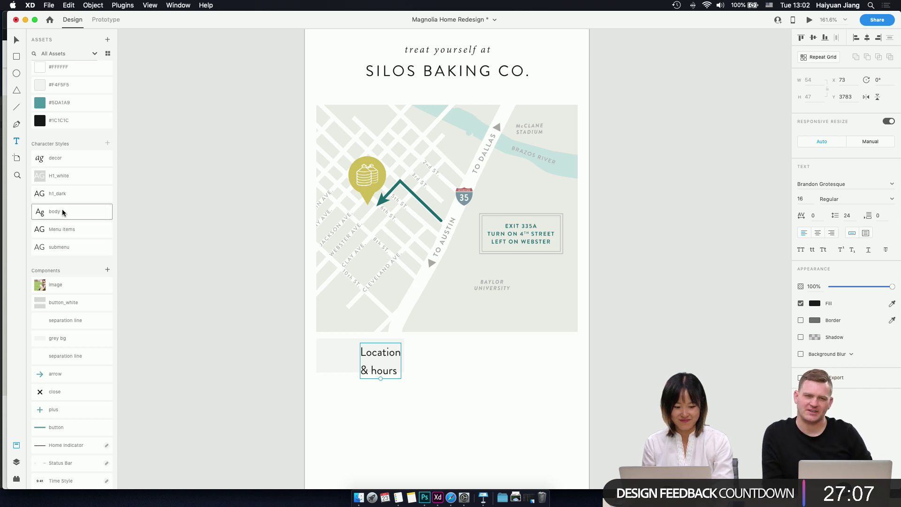
- Apply the submenu character style to the "Location & hours" text and set its line spacing to 18
click(67, 246)
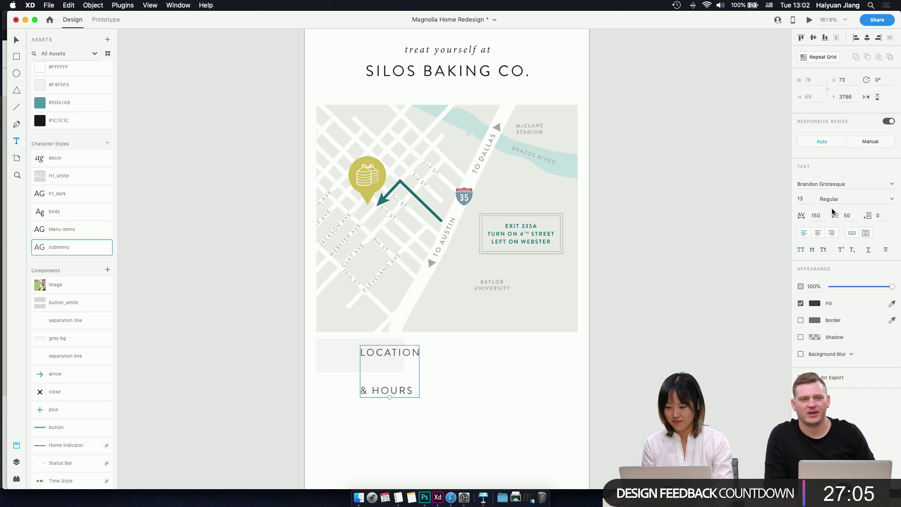
click(847, 216)
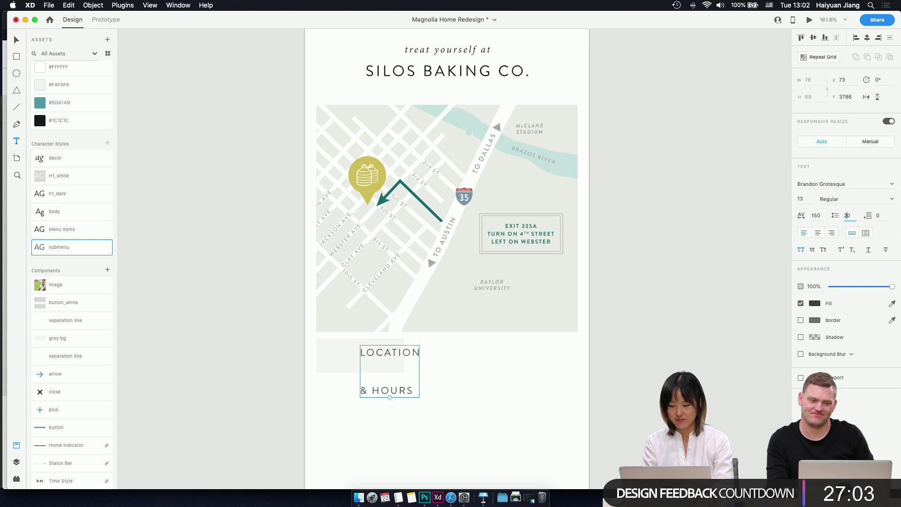
text(20)
key(Return)
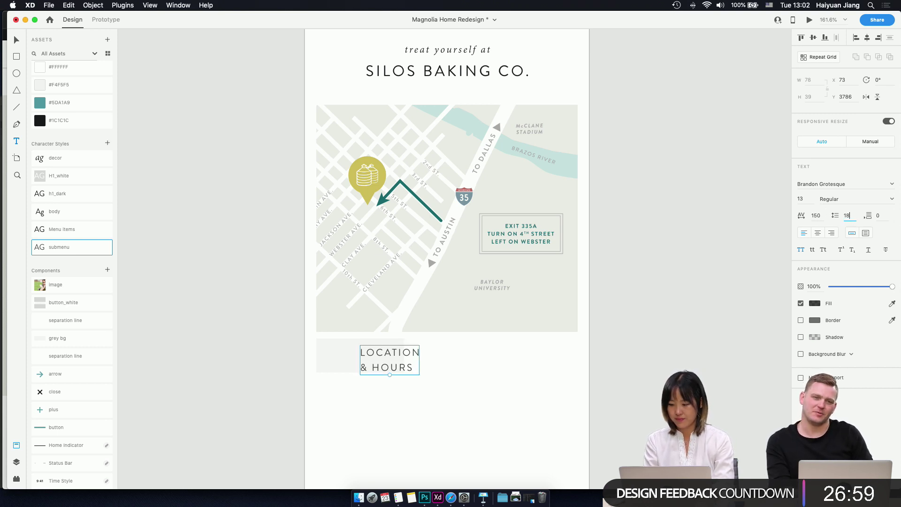
key(Return)
- Center-align the "Location & hours" text and position it in the middle of the grey box
double_click(397, 357)
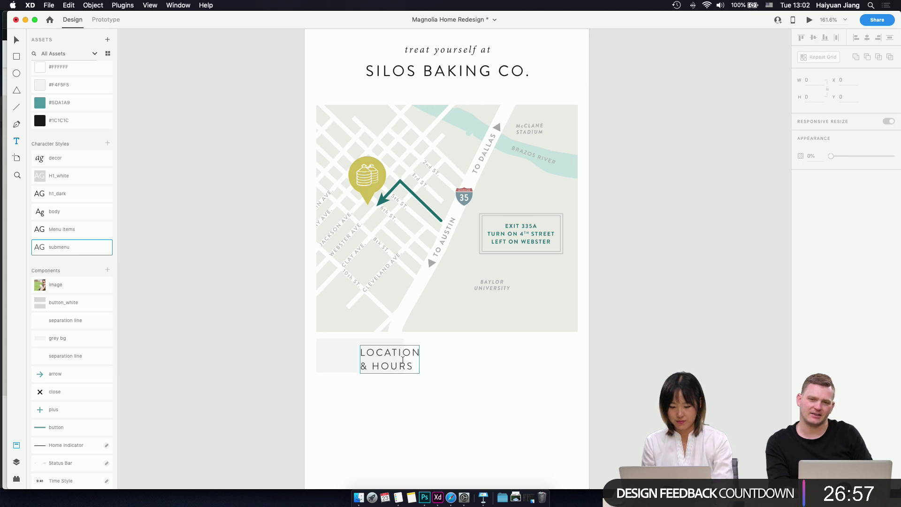
drag(391, 355, 367, 355)
click(818, 233)
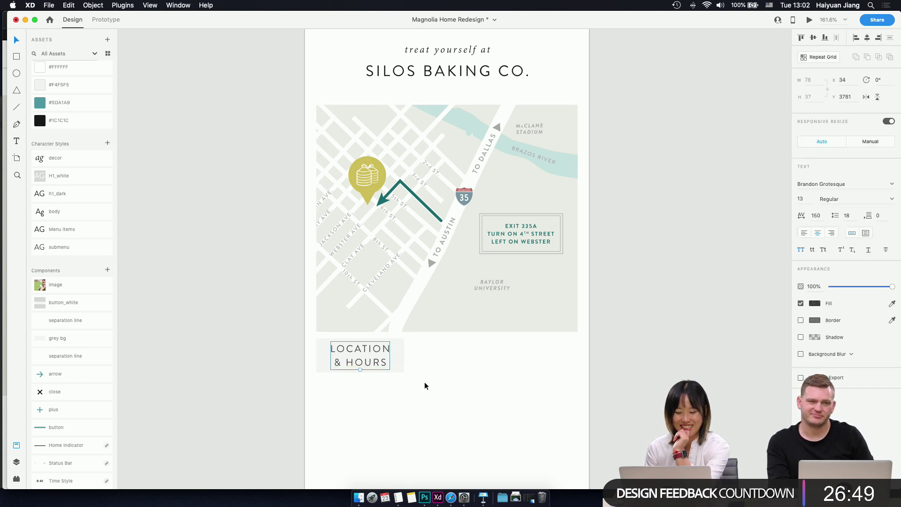
click(401, 414)
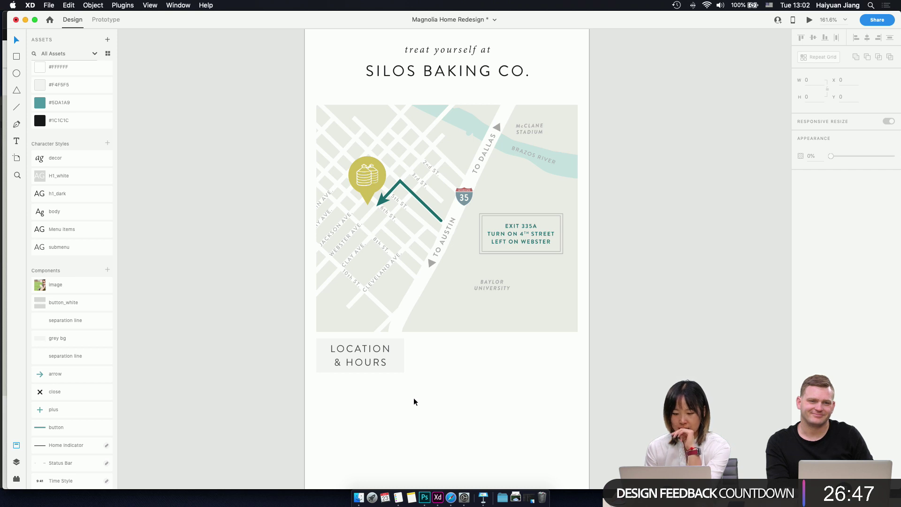
- Switch to Safari to review the Magnolia page's location, hours and parking content, and return to Adobe XD
click(451, 499)
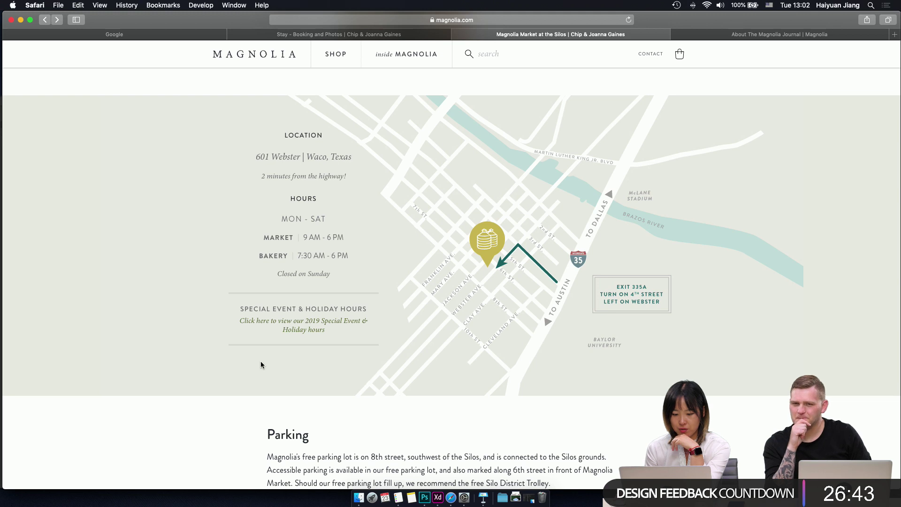
scroll(392, 410, down, 2)
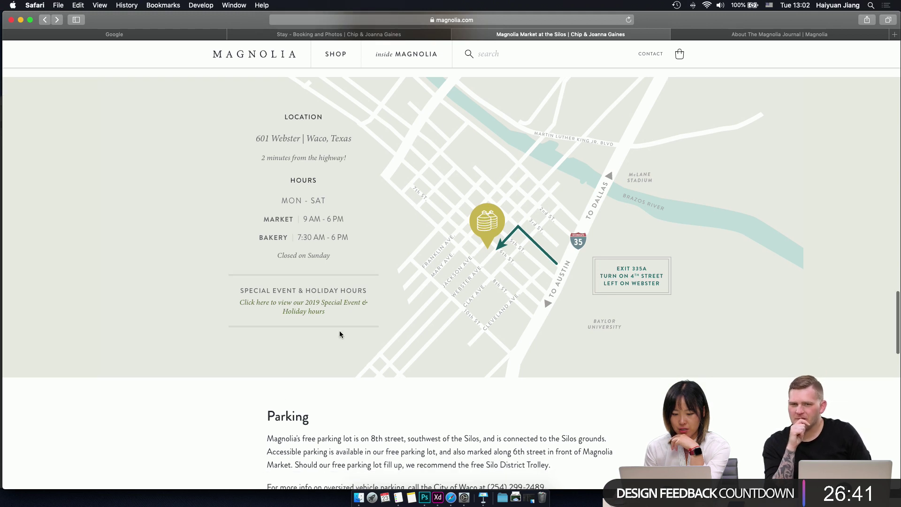
drag(281, 114, 344, 315)
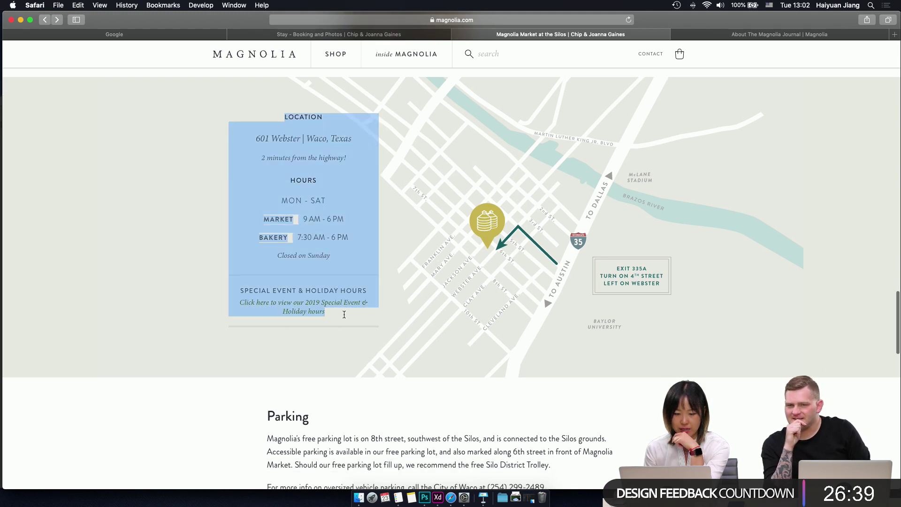
click(331, 176)
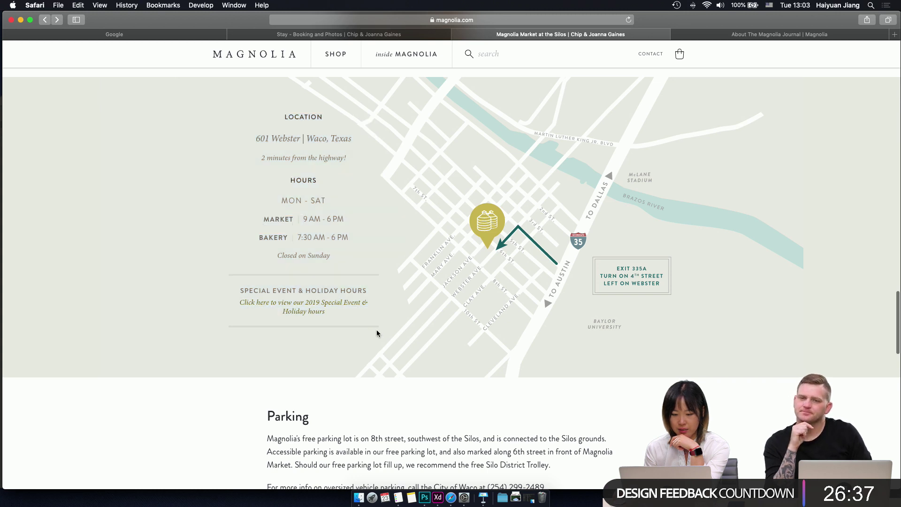
scroll(536, 333, down, 5)
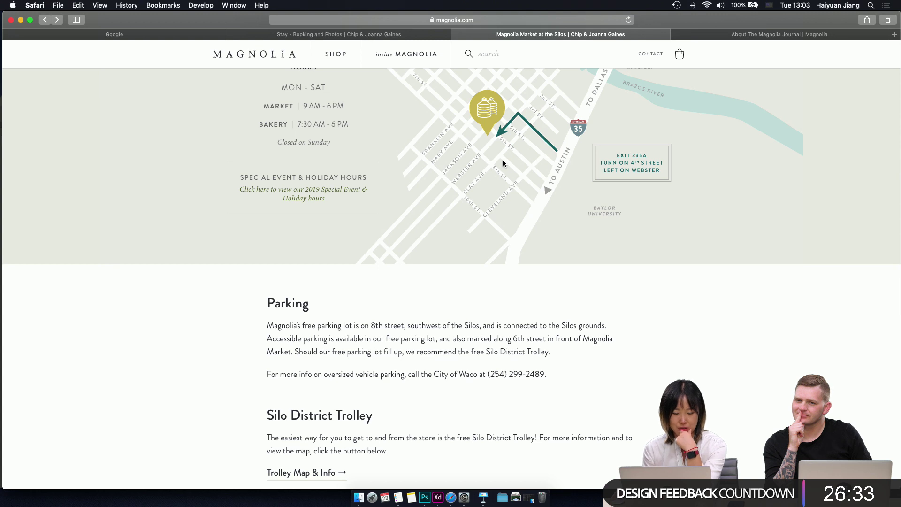
scroll(527, 178, up, 5)
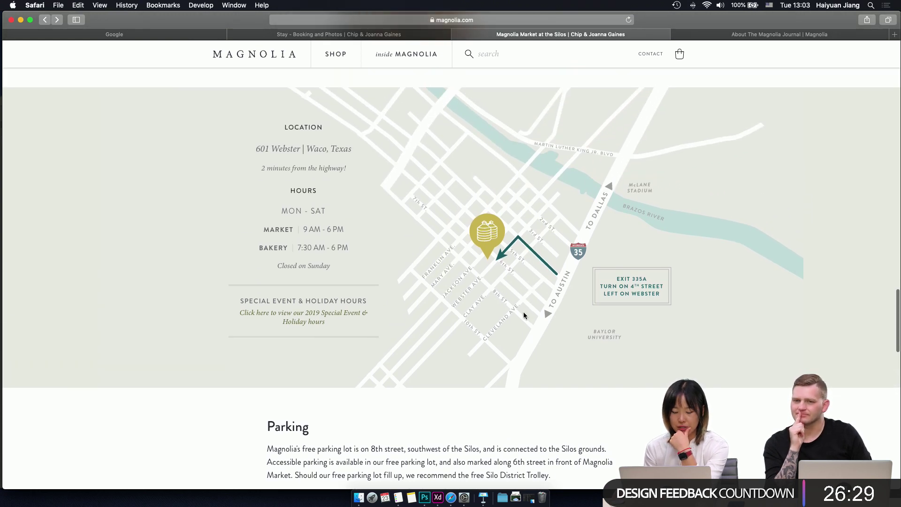
click(438, 498)
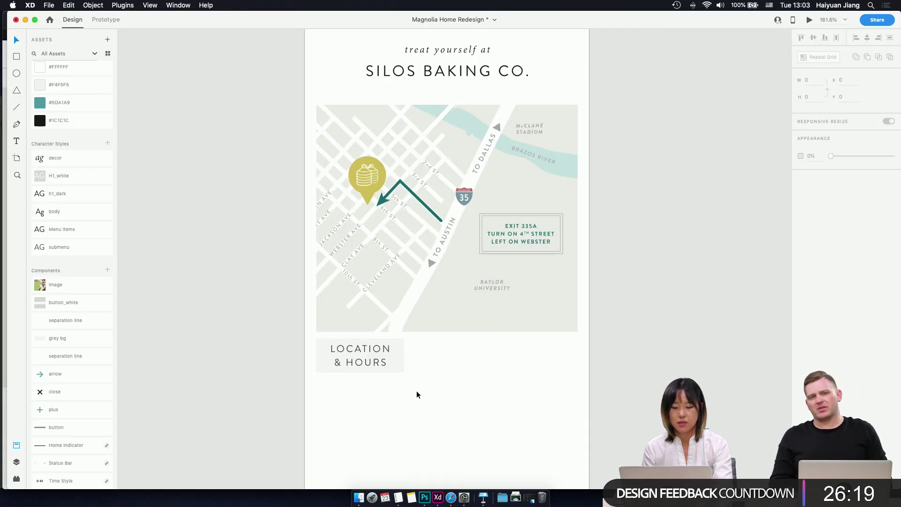
- Turn the "Location & hours" tab into a horizontal repeat grid of three across the map's width, with gaps of about 5 px
click(386, 362)
click(397, 362)
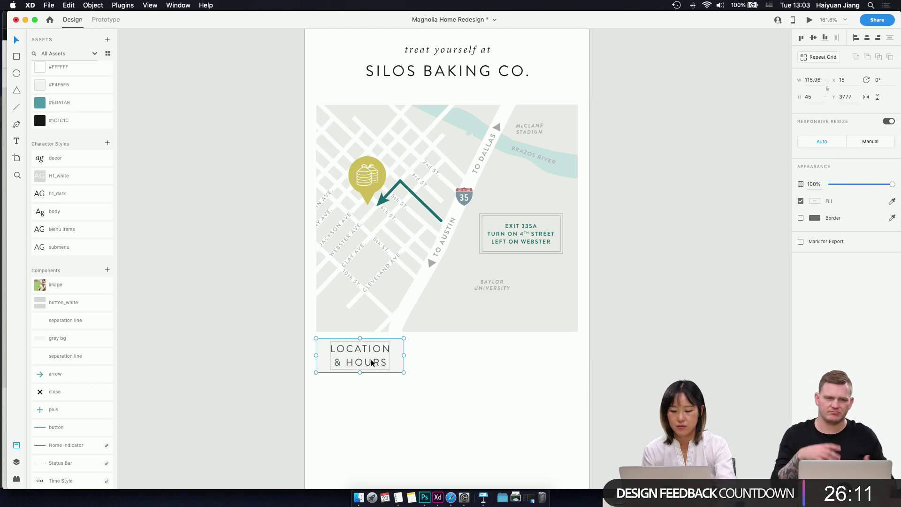
click(817, 58)
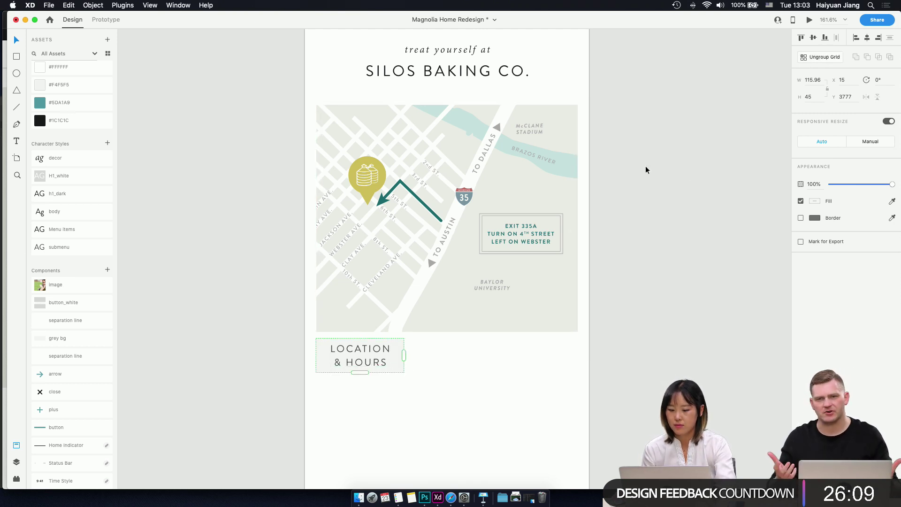
drag(404, 356, 577, 356)
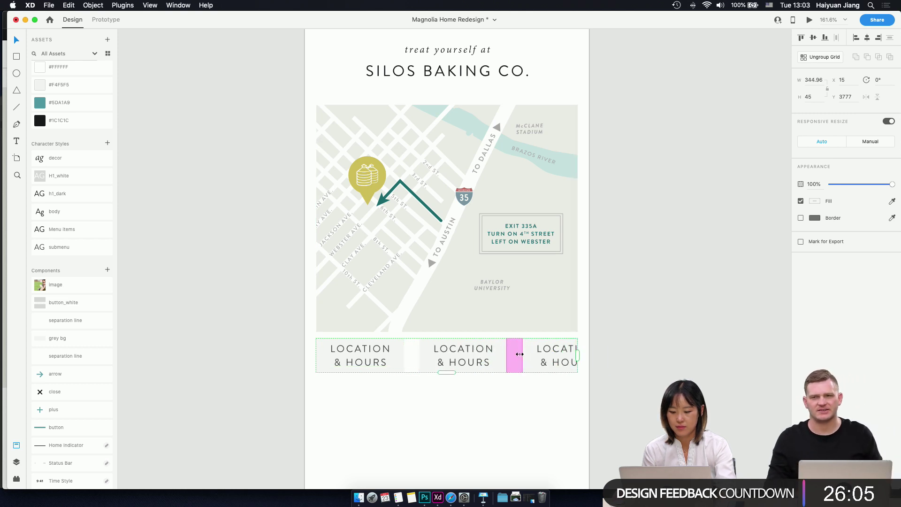
drag(520, 354, 497, 353)
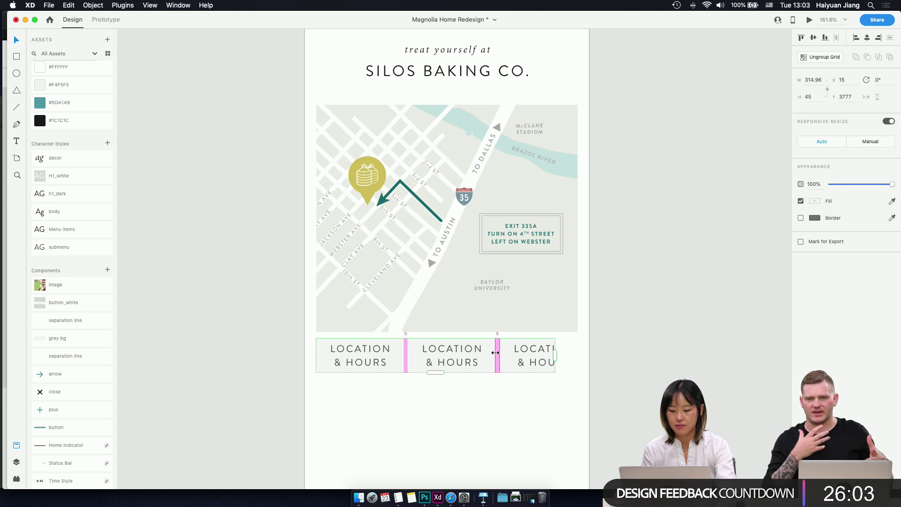
drag(555, 357, 577, 357)
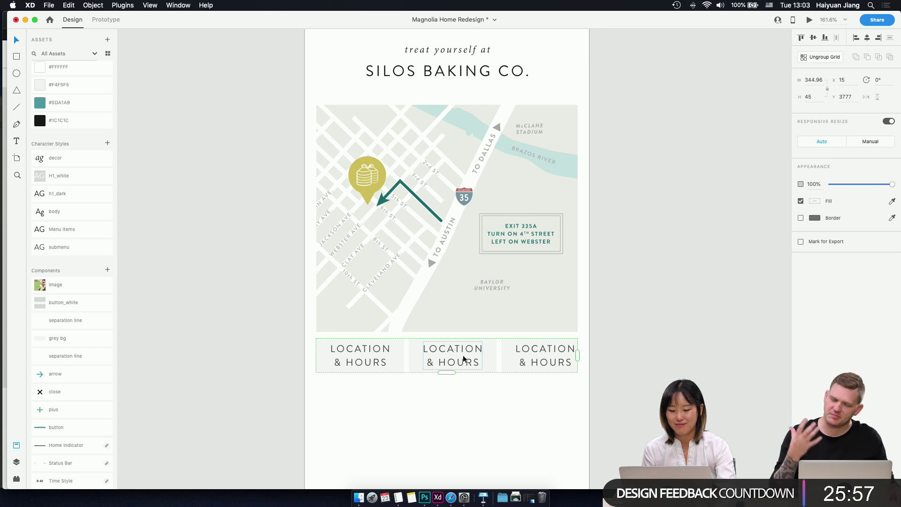
- Slightly narrow the grey background box inside the first cell of the repeat grid from its outer edge beside the gap
double_click(398, 353)
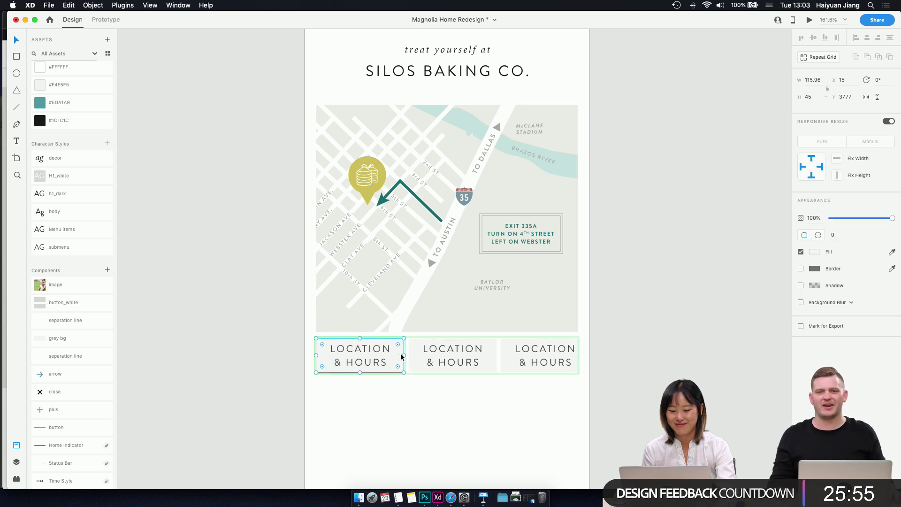
drag(402, 356, 402, 357)
click(439, 387)
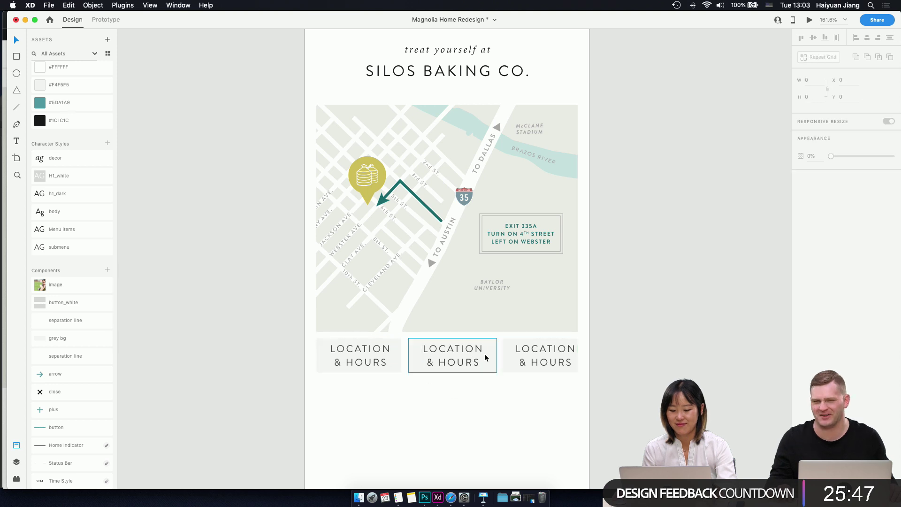
double_click(484, 356)
click(456, 353)
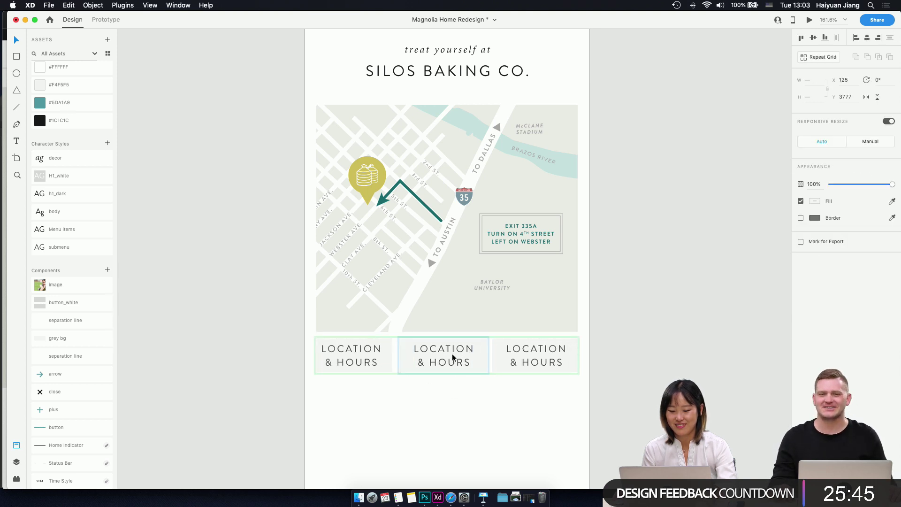
key(super+z)
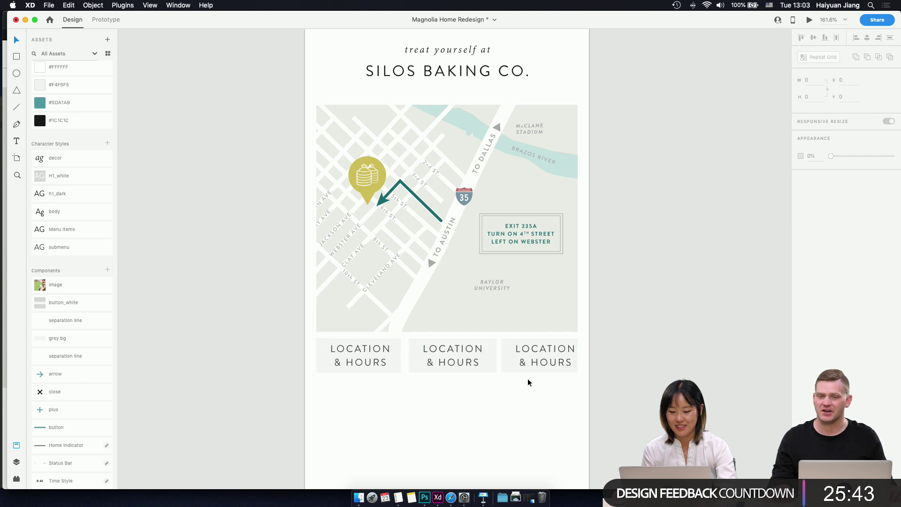
- Tighten the spacing between the repeat grid's tabs slightly and extend the grid back to the map's edge
click(525, 356)
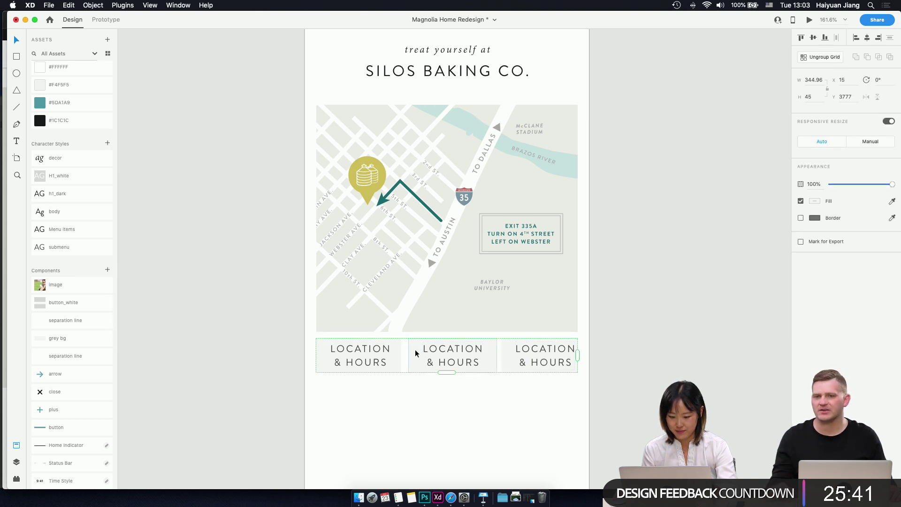
drag(408, 354, 405, 354)
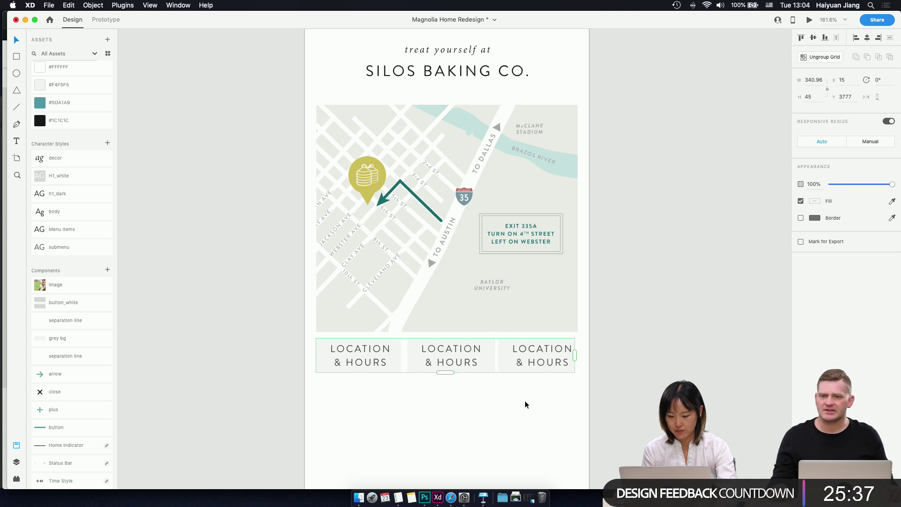
drag(575, 357, 578, 355)
- Ungroup the repeat grid and narrow the third tab to 105 px wide, so it ends flush with the map
click(816, 61)
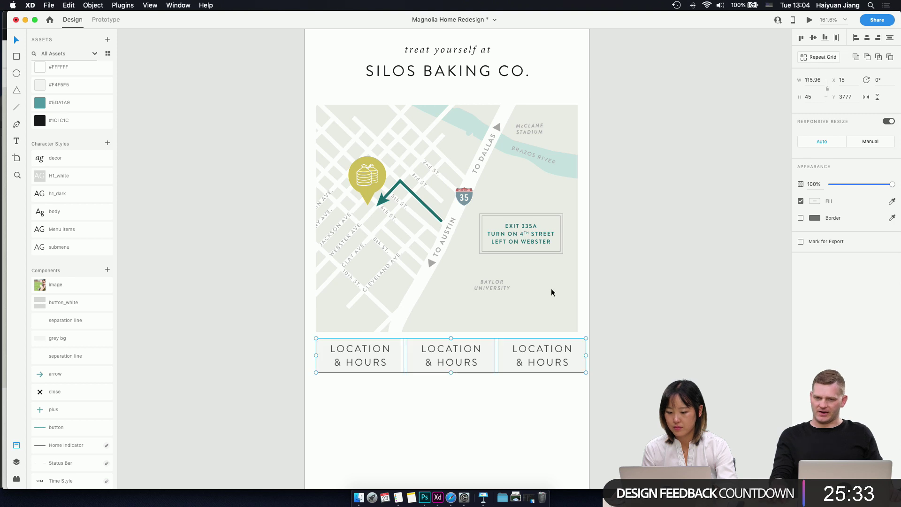
click(512, 414)
click(574, 354)
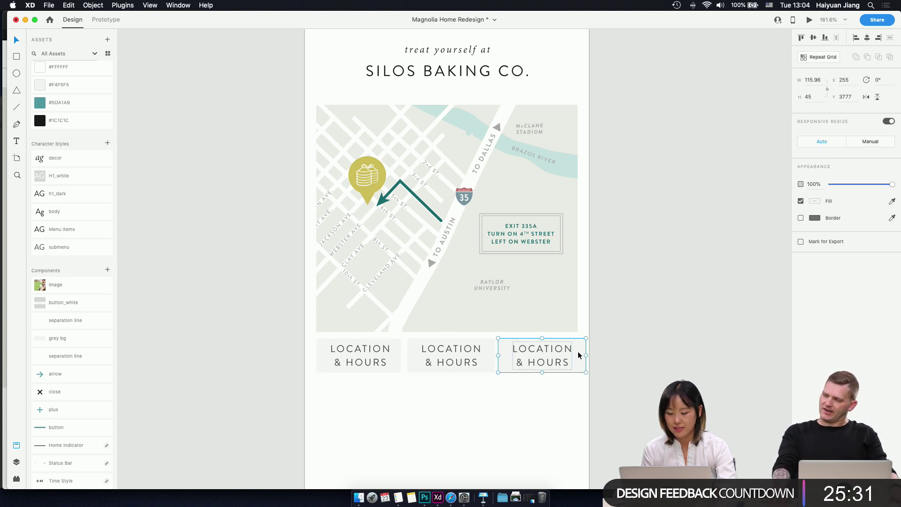
drag(586, 355, 577, 355)
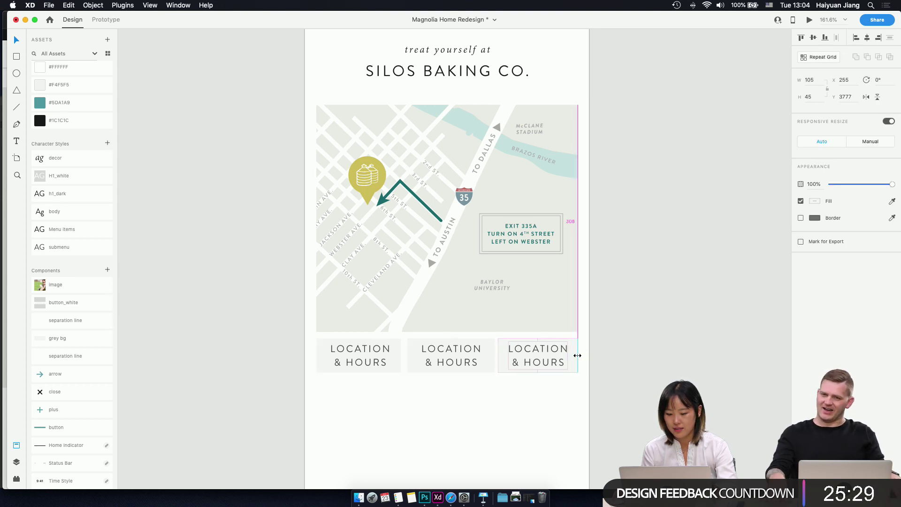
- Narrow the middle tab slightly so its gap to the third tab matches the gap before it
click(479, 362)
drag(494, 355, 491, 356)
click(511, 395)
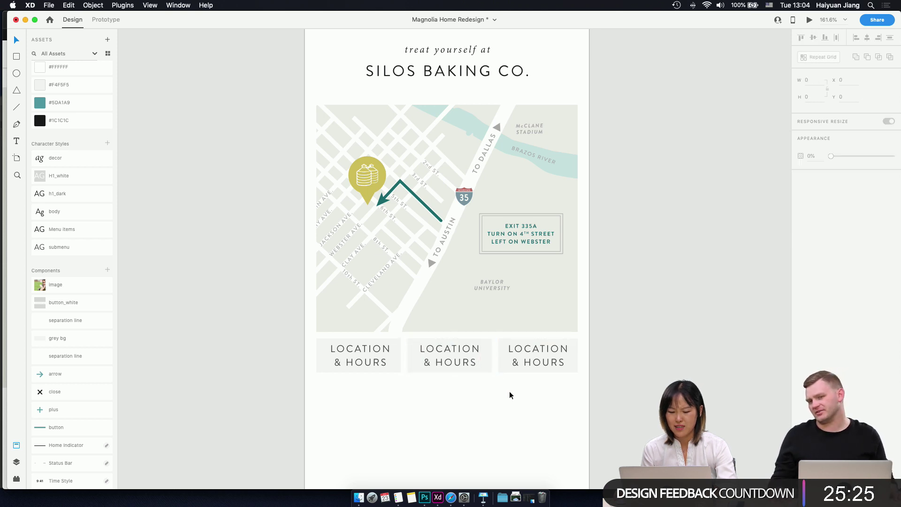
- Switch to Safari to check the Magnolia page's parking and Silo District Trolley sections for tab topics, and return to Adobe XD
click(451, 498)
scroll(363, 425, down, 5)
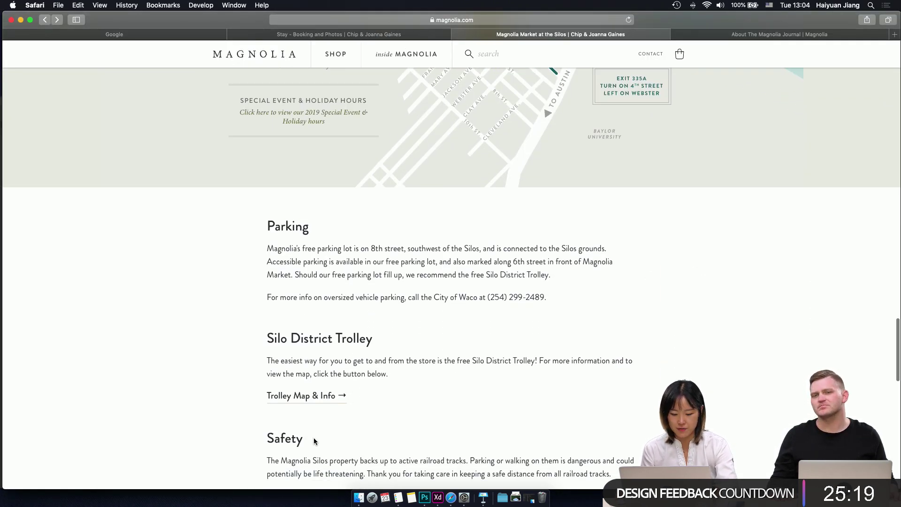
scroll(511, 275, up, 4)
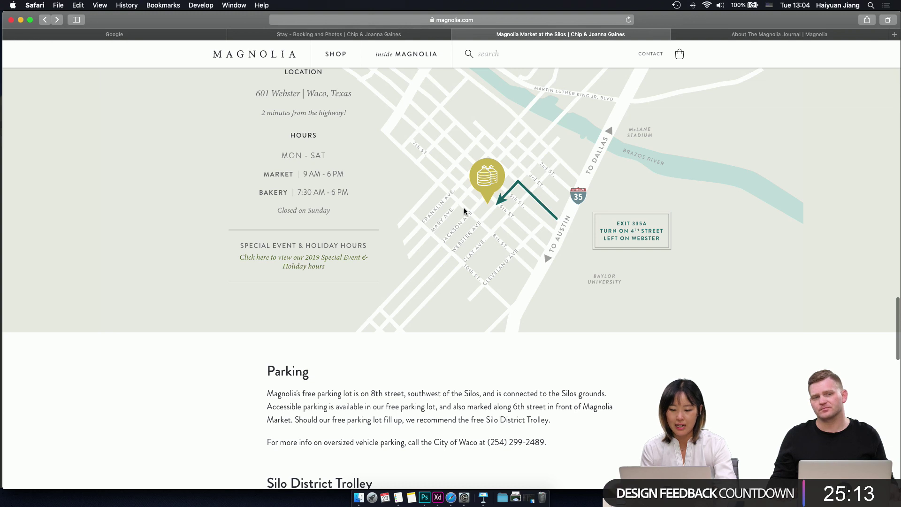
scroll(450, 329, down, 3)
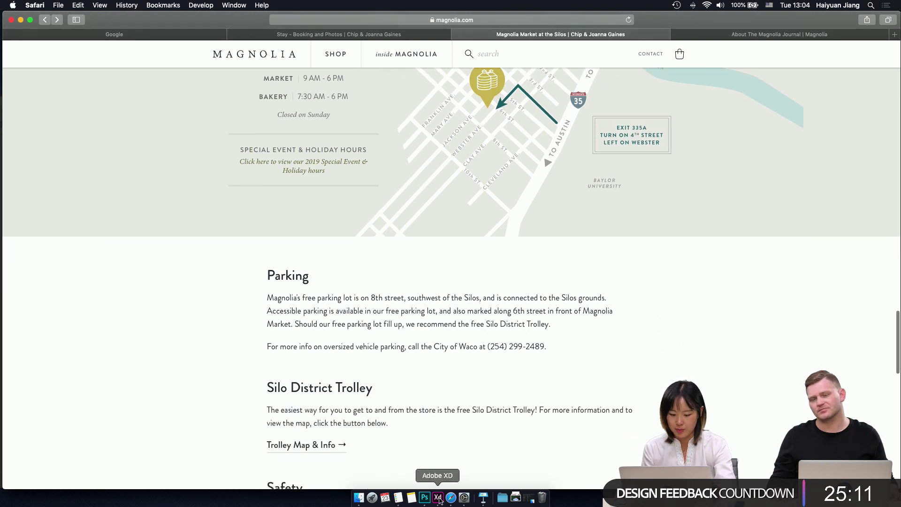
click(438, 498)
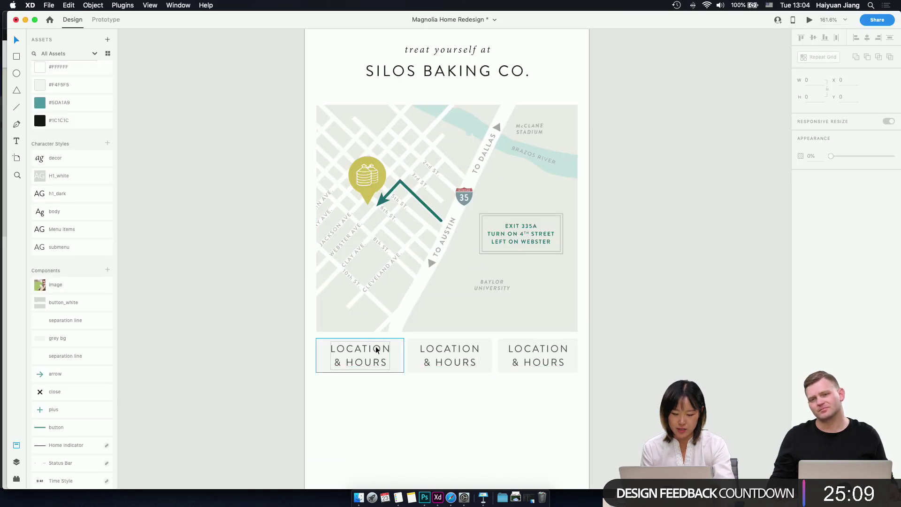
- Switch to Safari to review the Magnolia page's location, hours, Parking and Silo District Trolley content, and return to Adobe XD
click(476, 365)
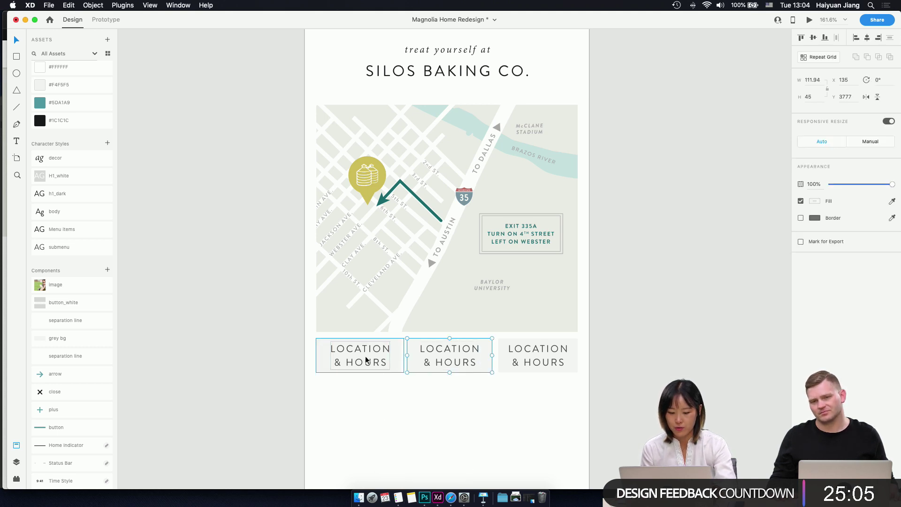
click(452, 498)
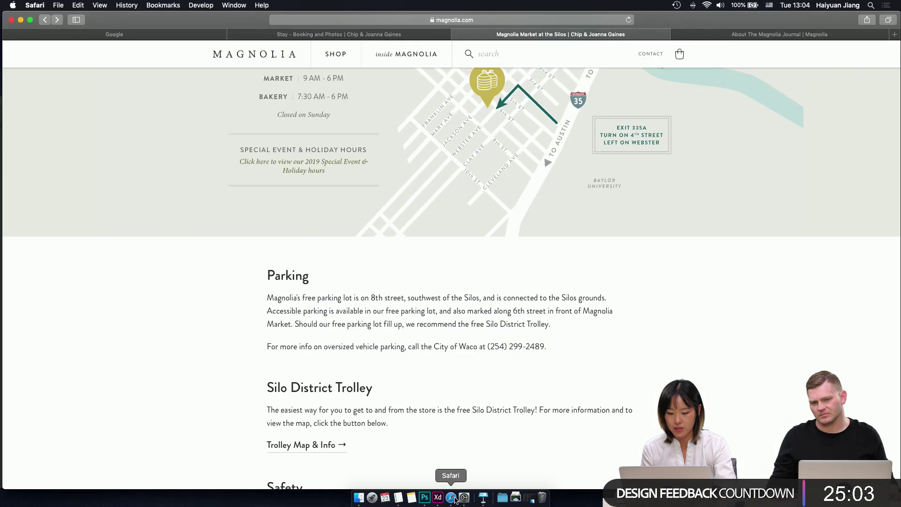
double_click(307, 281)
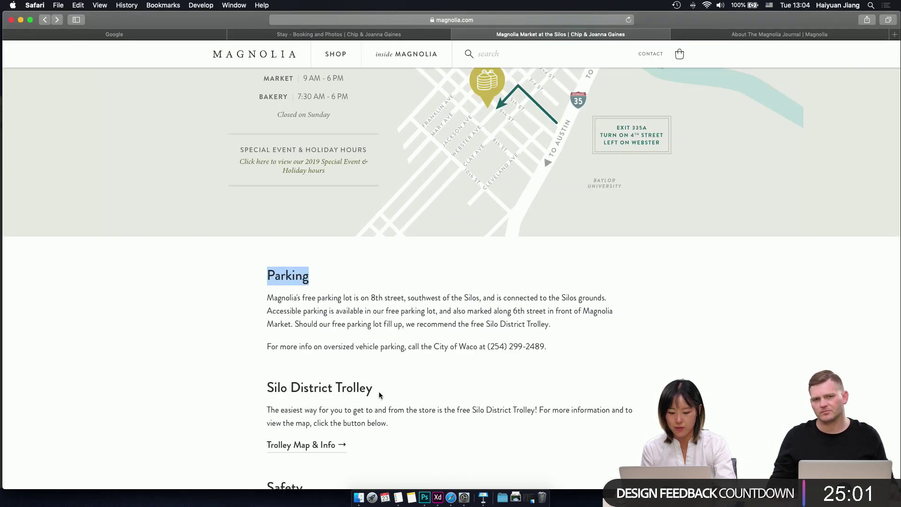
drag(380, 396, 337, 390)
scroll(460, 346, up, 5)
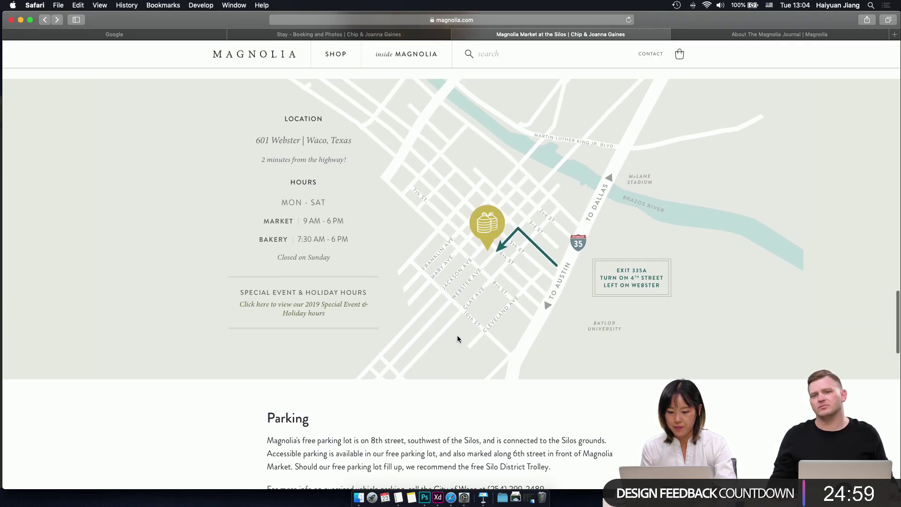
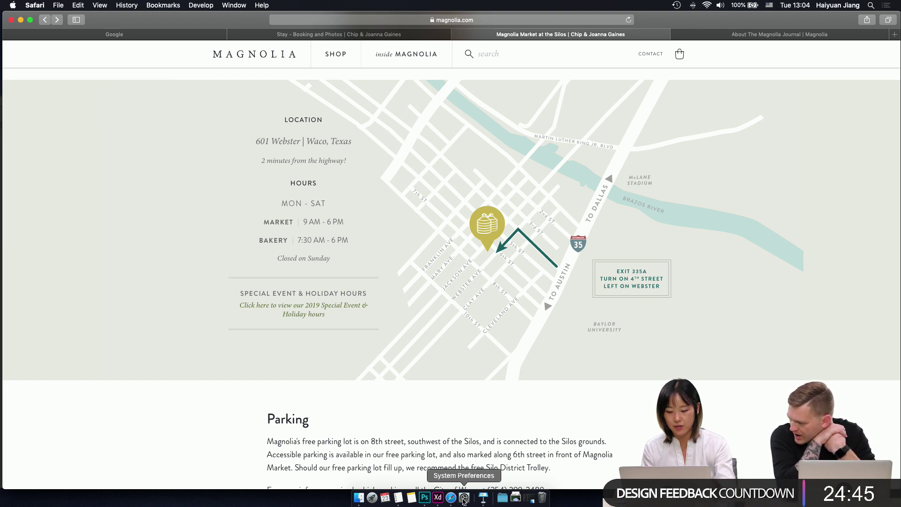
click(436, 498)
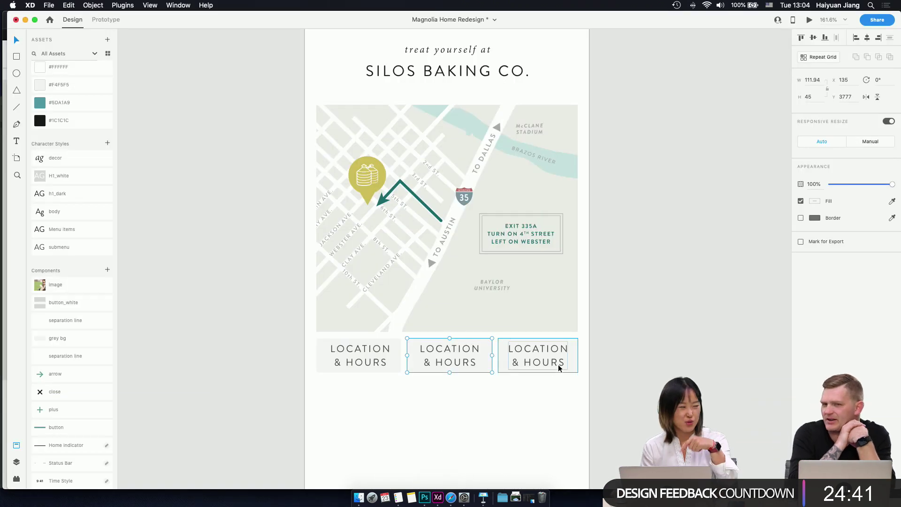
- Change the middle tab's label to PARKING and center it vertically in its tab
double_click(449, 359)
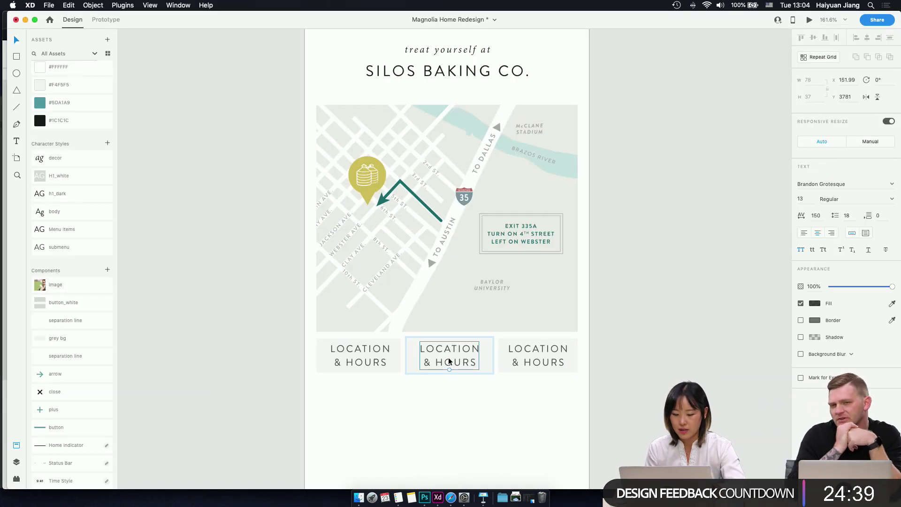
double_click(449, 360)
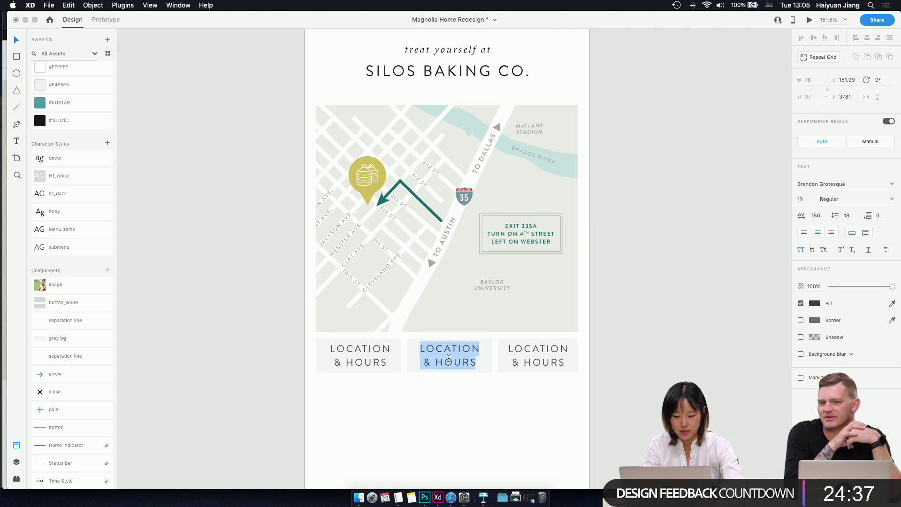
text(PARKING)
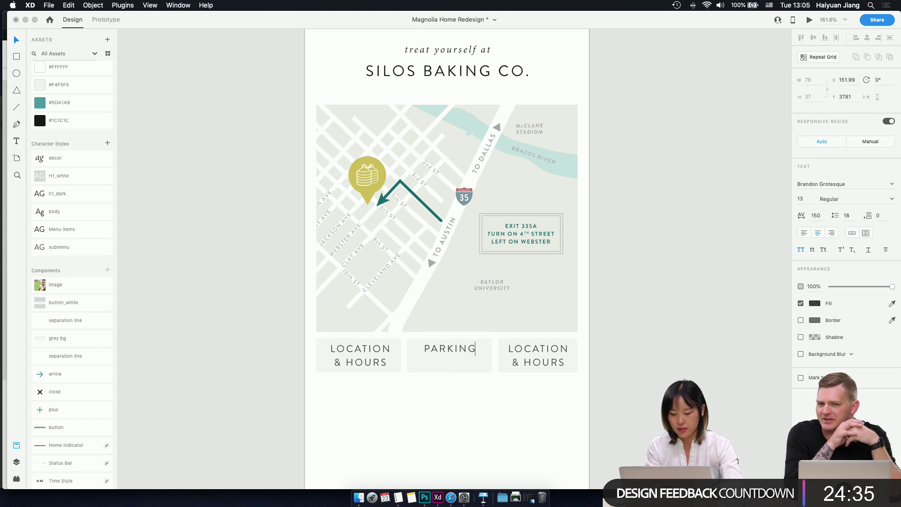
key(Escape)
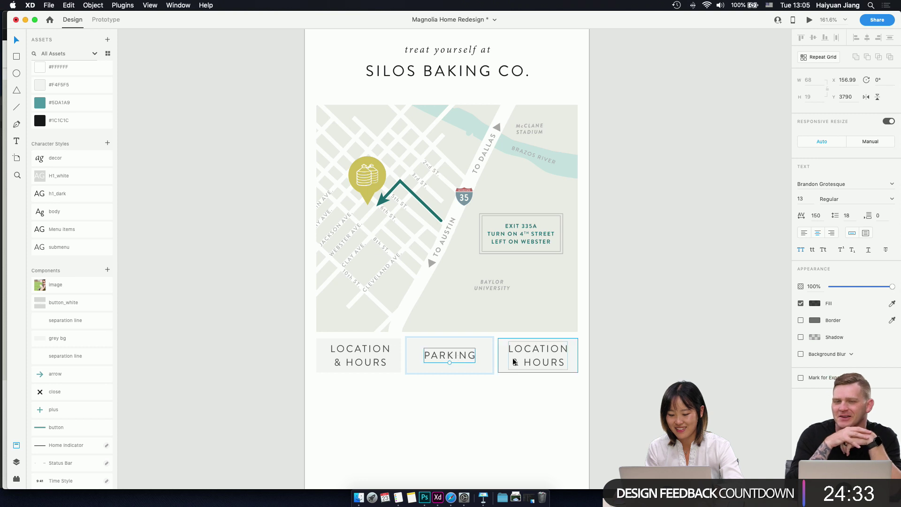
- Change the third tab's label to TROLLEY and center it vertically on the tab's background
click(532, 353)
double_click(532, 353)
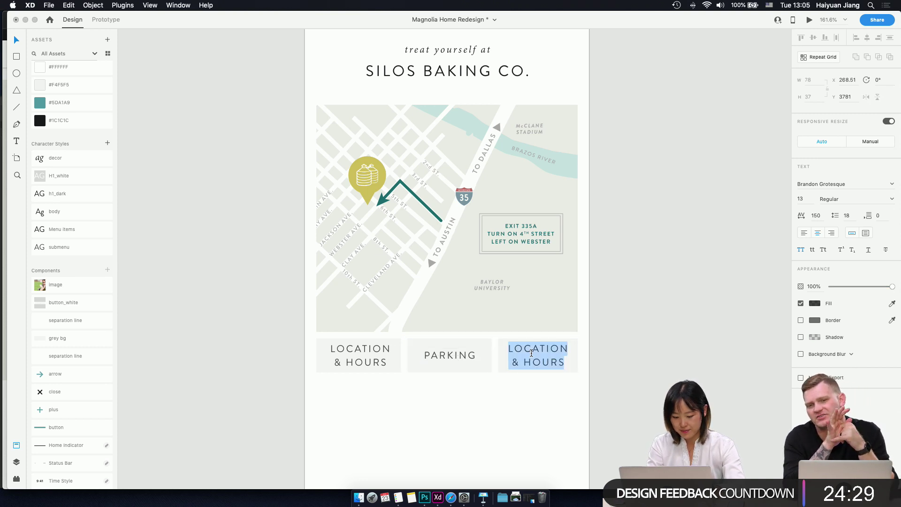
text(TROLLEY)
key(Escape)
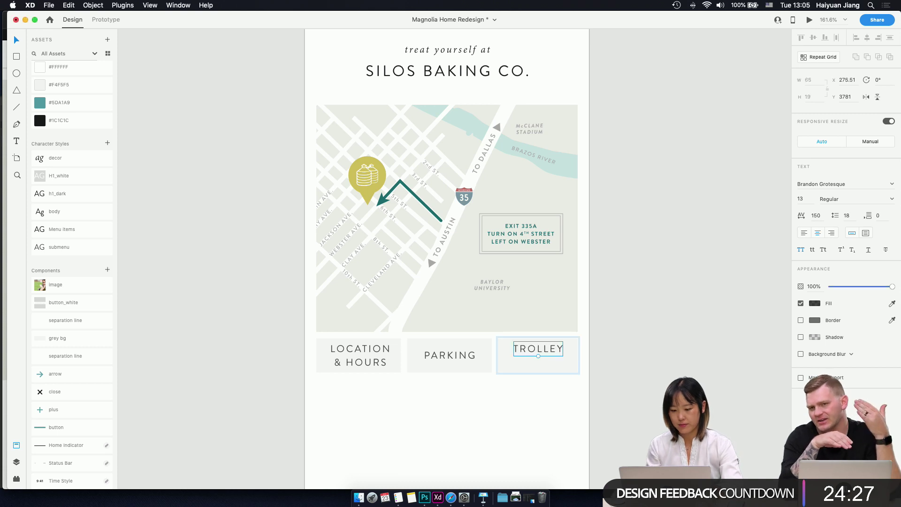
scroll(542, 365, right, 1)
click(542, 365)
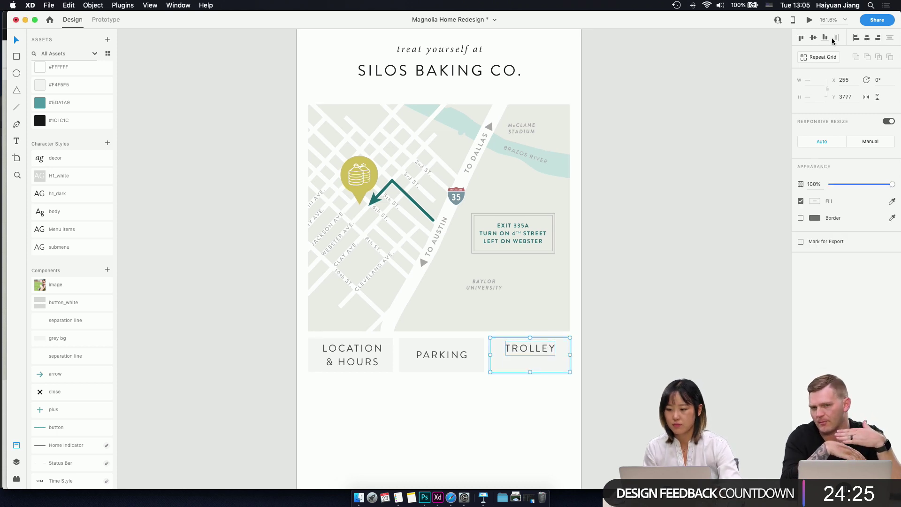
click(814, 38)
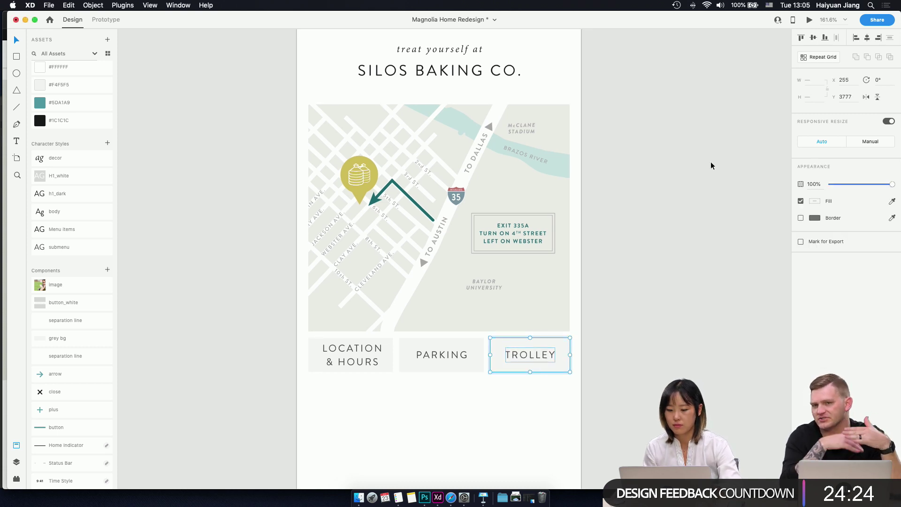
- Nudge the whole row of three tabs up slightly toward the map, to Y 3776
click(364, 354)
scroll(442, 408, down, 5)
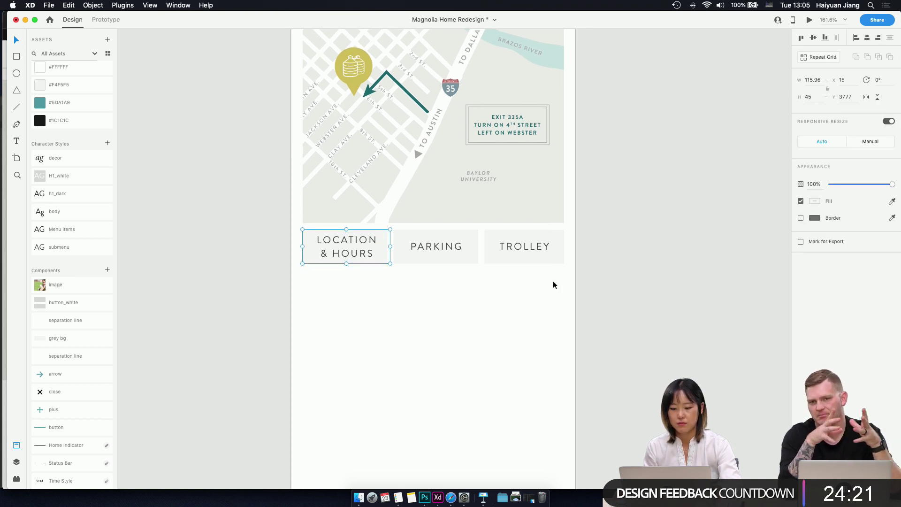
drag(547, 287, 289, 240)
mouse_move(529, 277)
mouse_down()
mouse_move(425, 260)
mouse_move(338, 215)
mouse_up()
click(444, 232)
scroll(451, 223, down, 1)
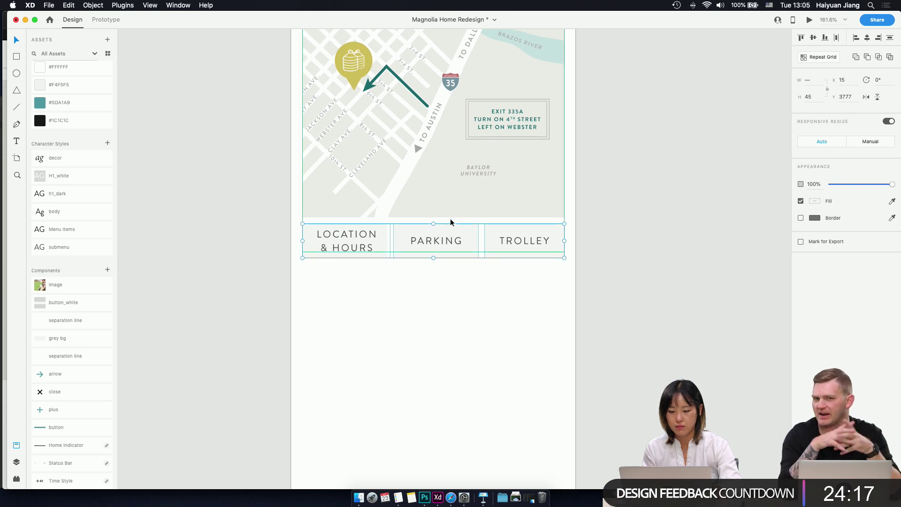
key(Up)
key(Up)
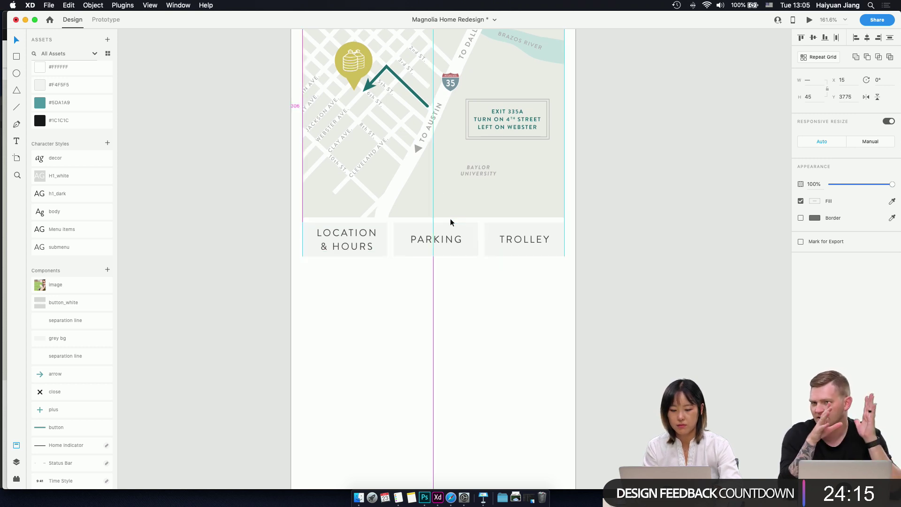
click(486, 369)
scroll(404, 322, up, 5)
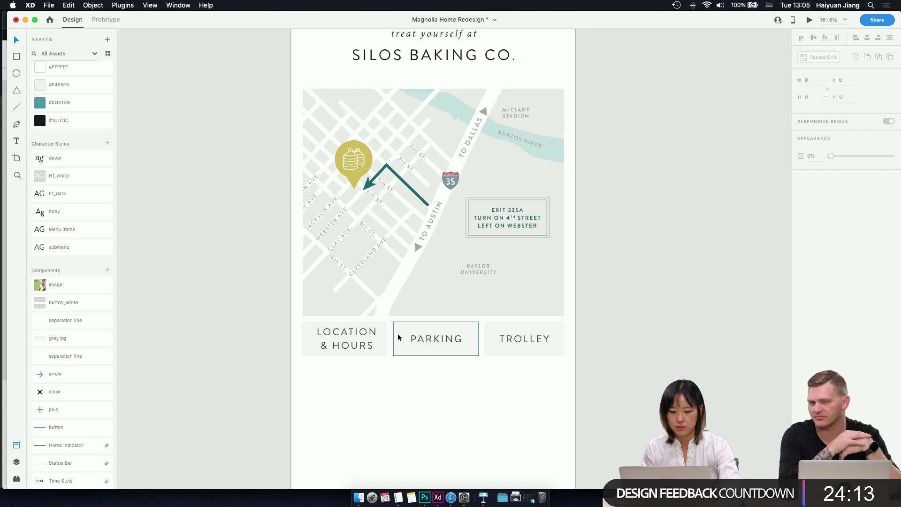
- Recolor the LOCATION & HOURS tab's label to white (#FFFFFF) at 100% color opacity
click(382, 343)
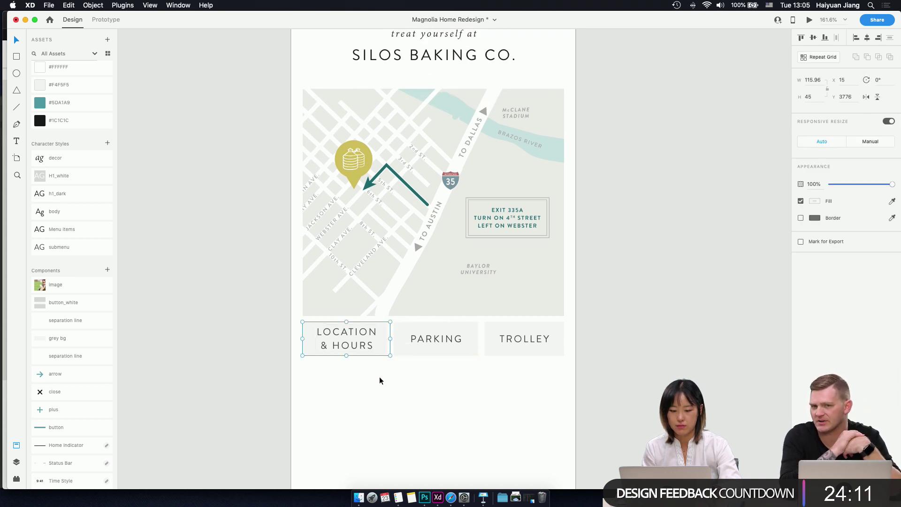
click(400, 383)
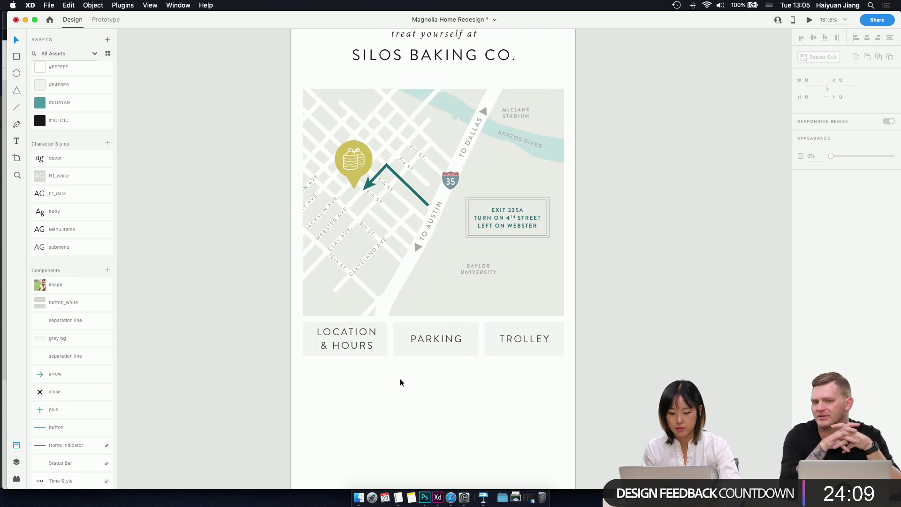
click(362, 346)
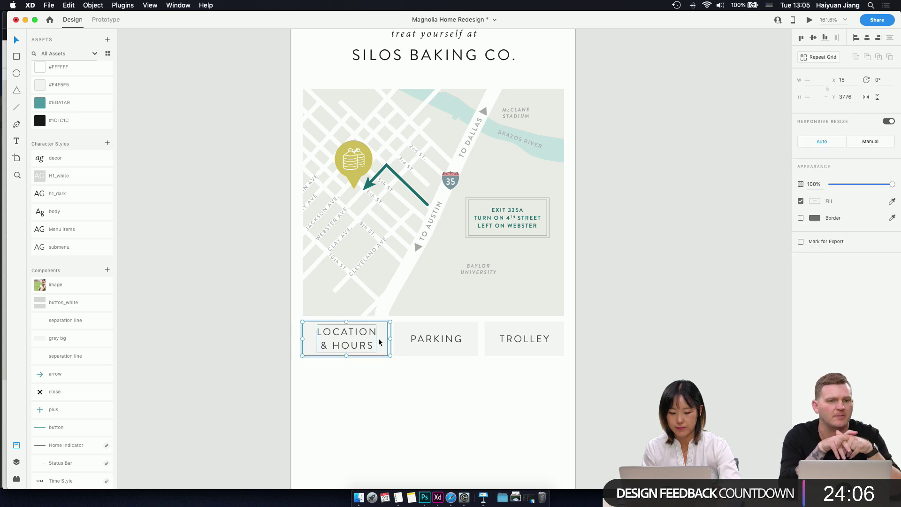
click(414, 397)
double_click(358, 350)
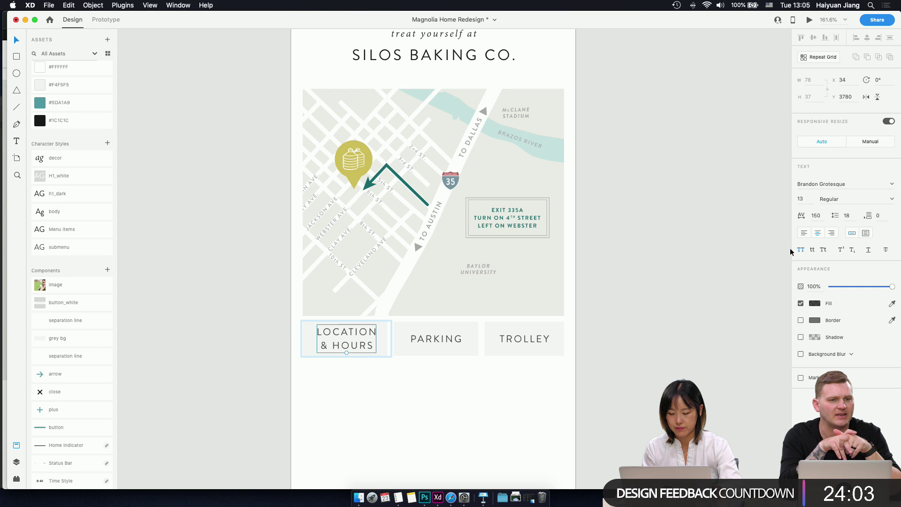
click(817, 304)
drag(744, 292, 684, 252)
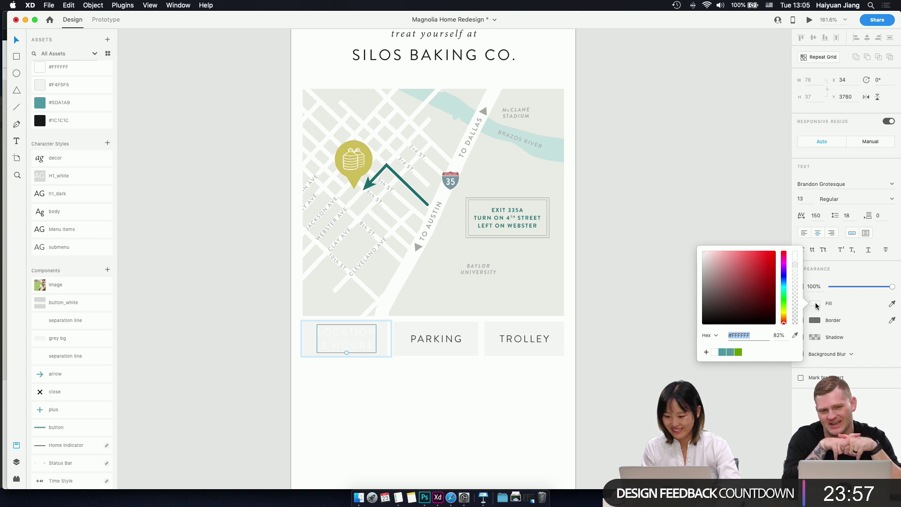
drag(796, 264, 795, 256)
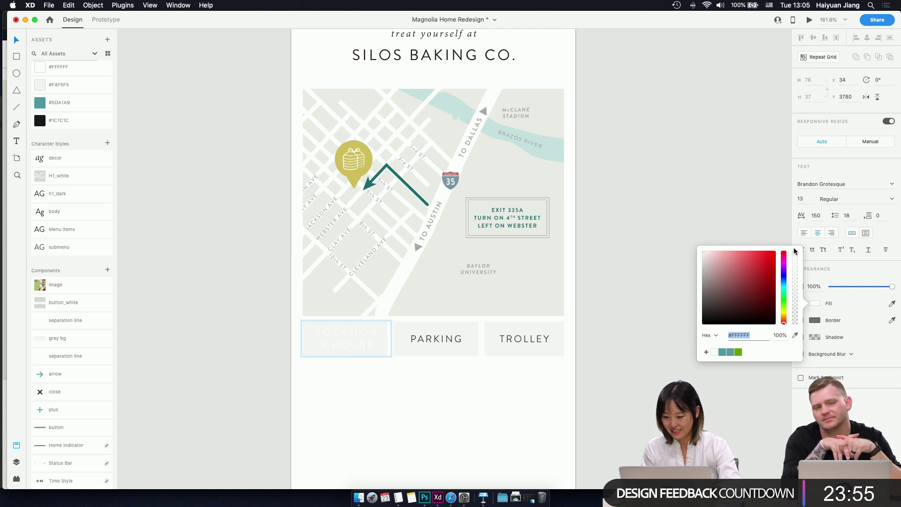
- Fill the LOCATION & HOURS tab's background with the teal #5DA1A9 color asset
click(381, 347)
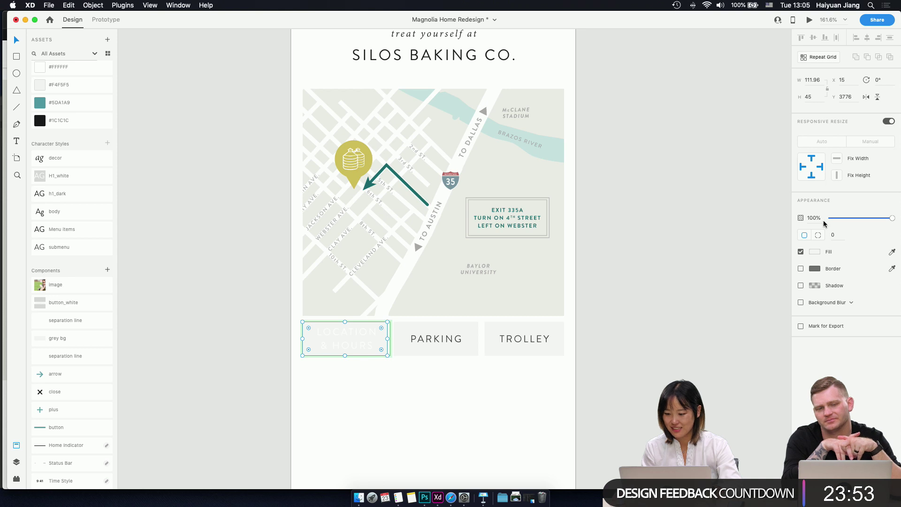
click(69, 108)
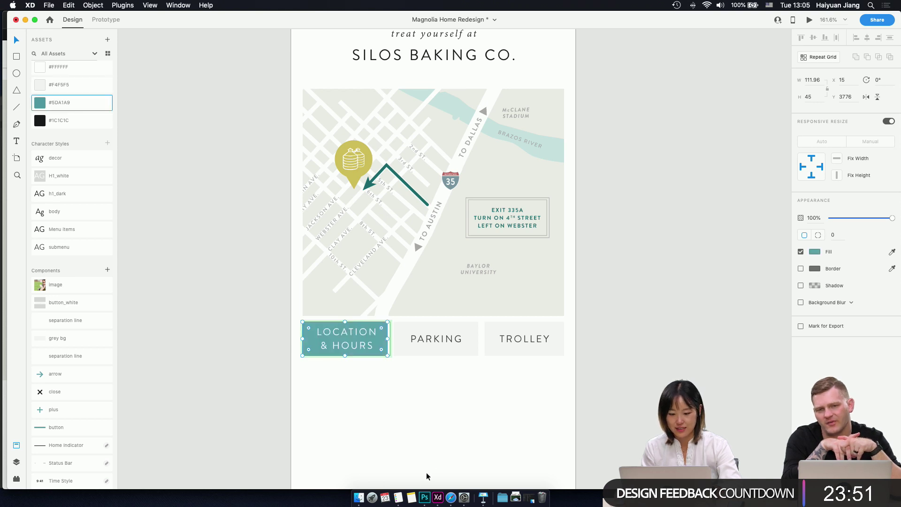
click(431, 415)
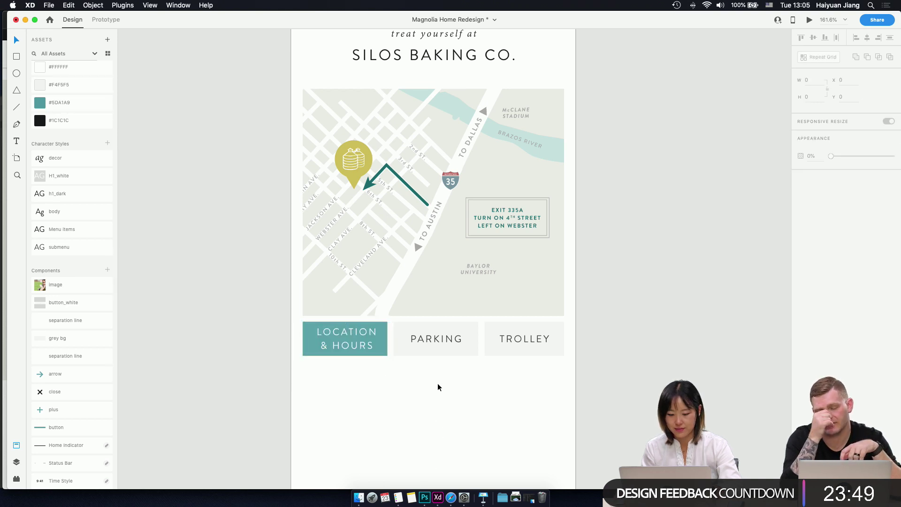
- Add a LOCATION heading below the tabs and give it the Menu Items character style
scroll(438, 383, down, 3)
scroll(438, 382, up, 1)
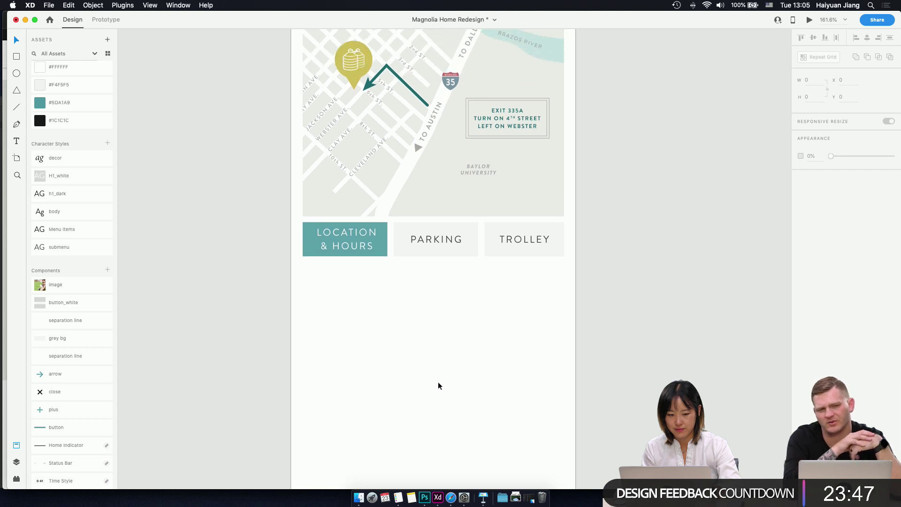
key(t)
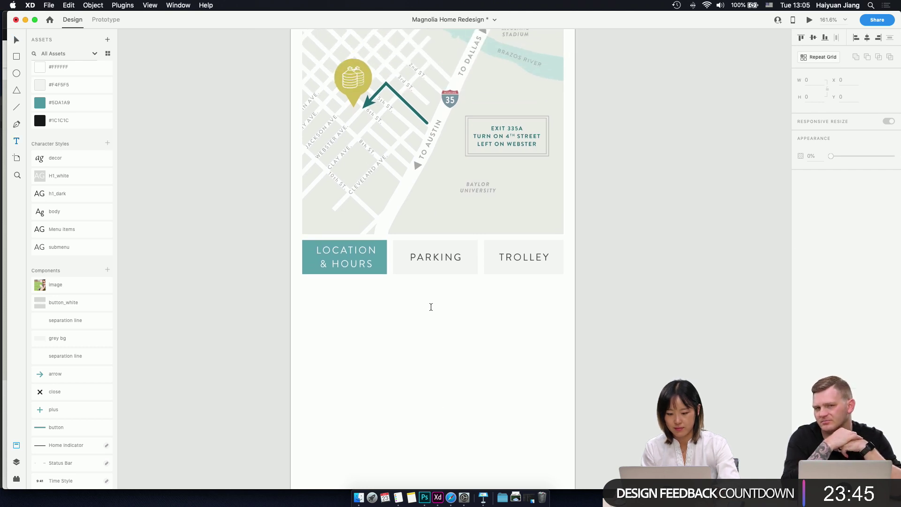
click(431, 306)
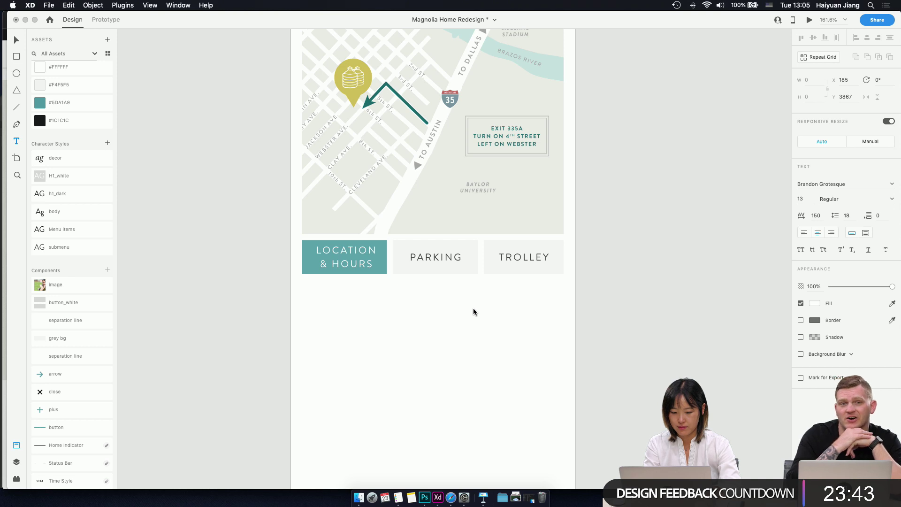
key(Escape)
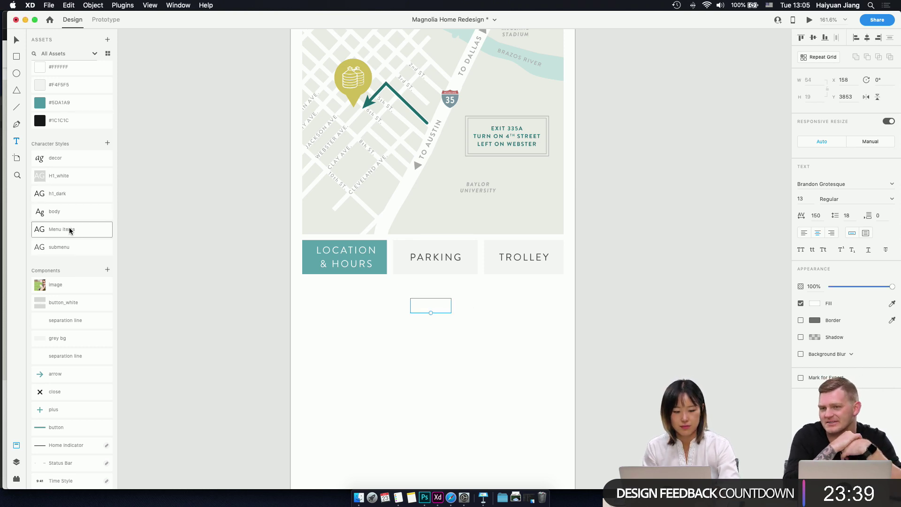
click(75, 200)
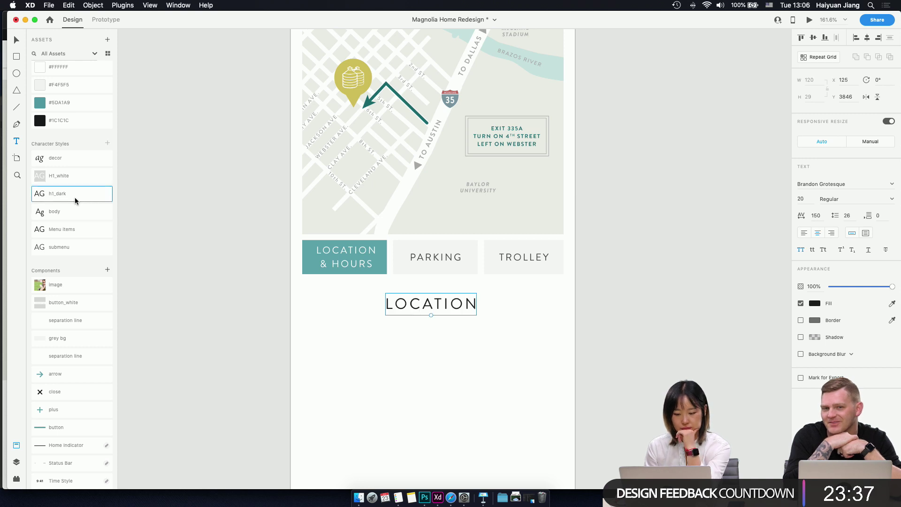
click(70, 229)
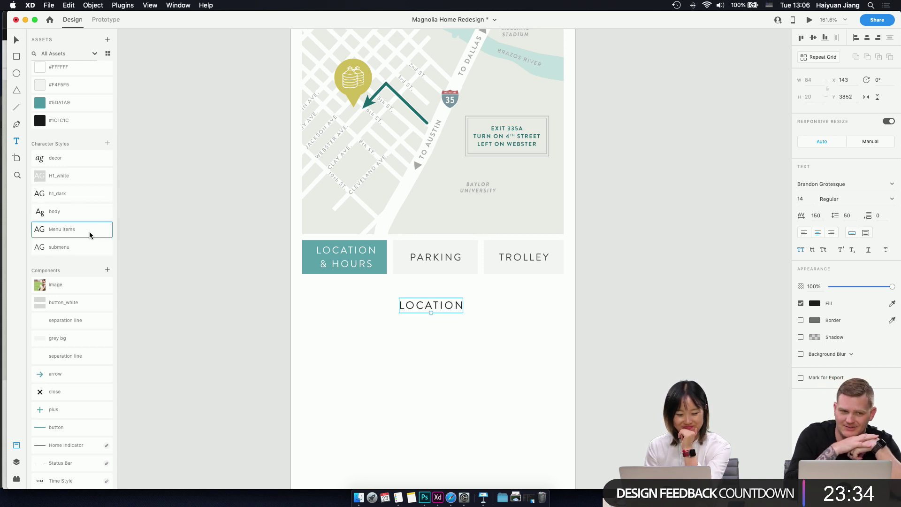
- Move the LOCATION heading slightly left, to X 139
double_click(429, 305)
click(418, 306)
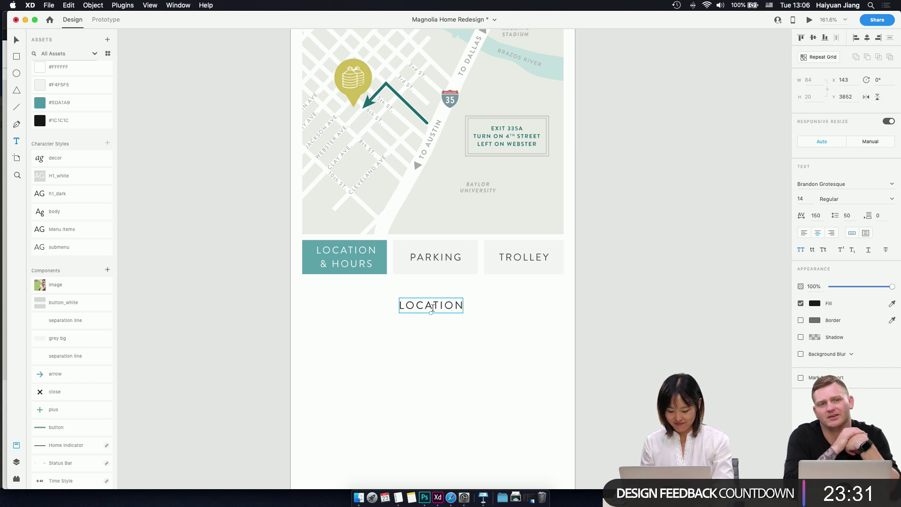
drag(435, 310, 432, 303)
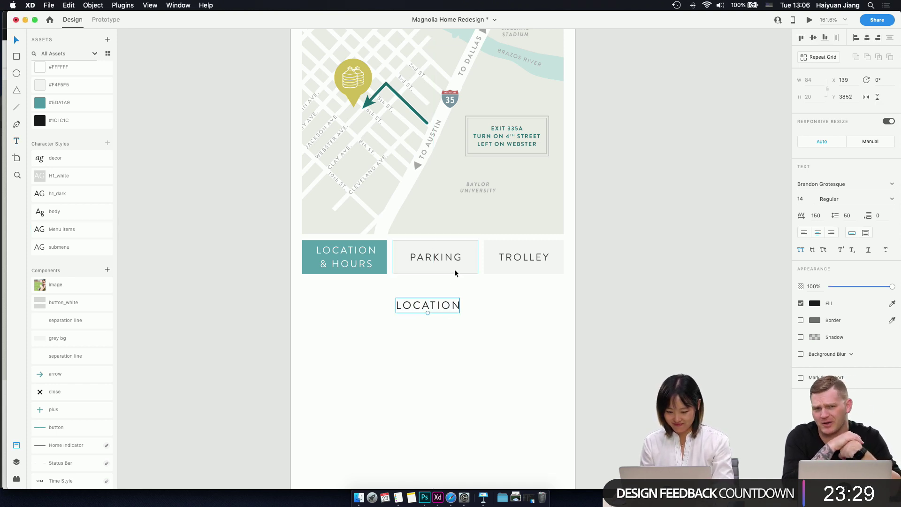
- Nudge the LOCATION heading up to Y 3851 and center it horizontally on the artboard
key(Up)
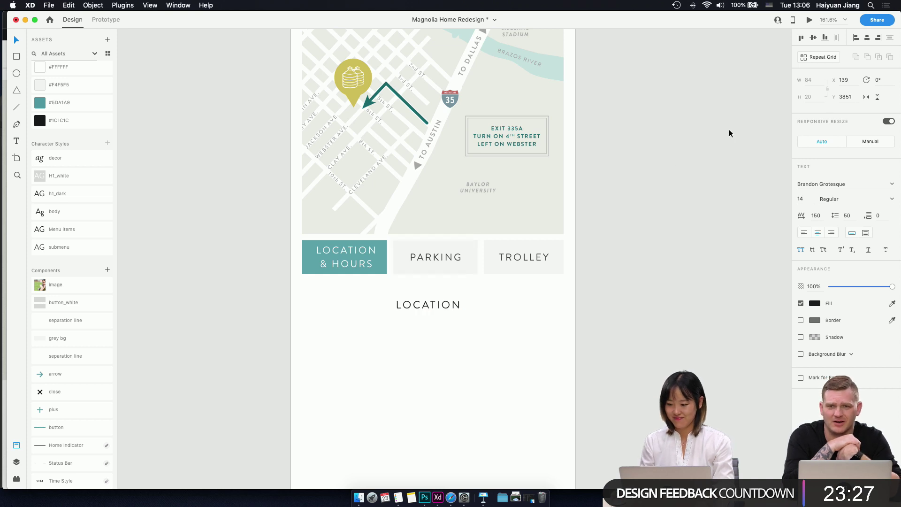
click(868, 39)
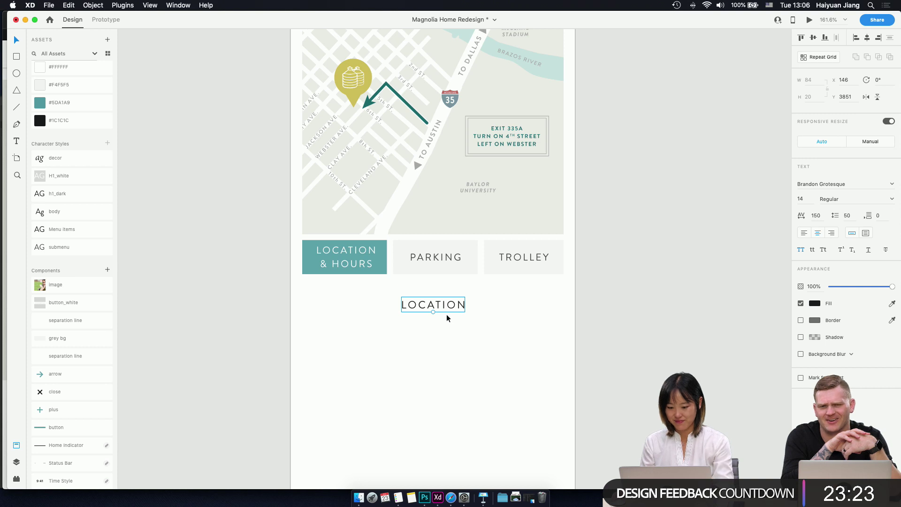
- Copy the street address line under LOCATION on the Magnolia website in Safari and paste it into the XD artboard
click(451, 497)
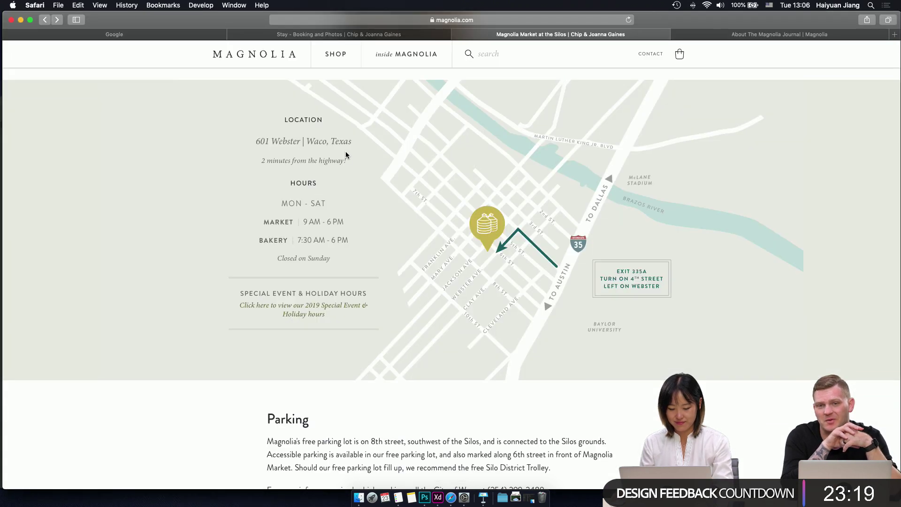
drag(353, 143, 252, 144)
key(super+c)
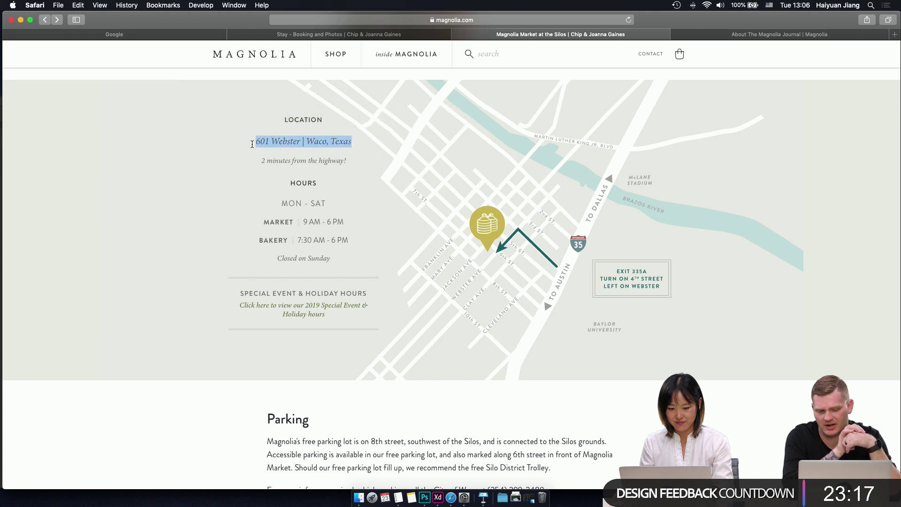
click(438, 497)
key(super+v)
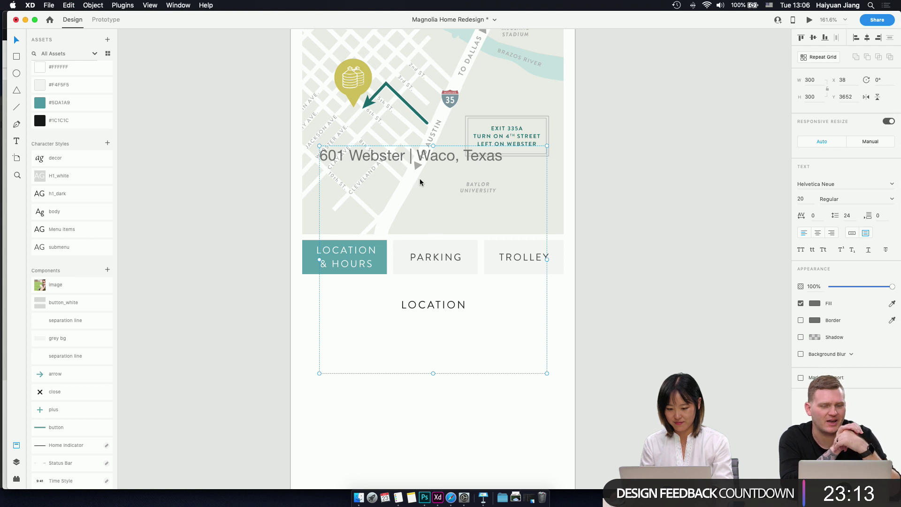
- Make the pasted address auto-width text, place it just below the LOCATION heading and apply the decor character style
click(853, 232)
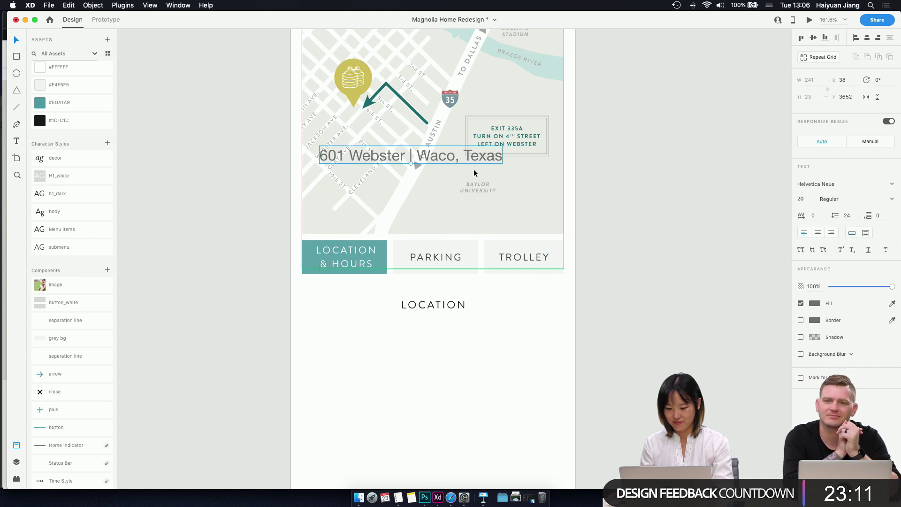
drag(442, 164, 460, 330)
click(65, 162)
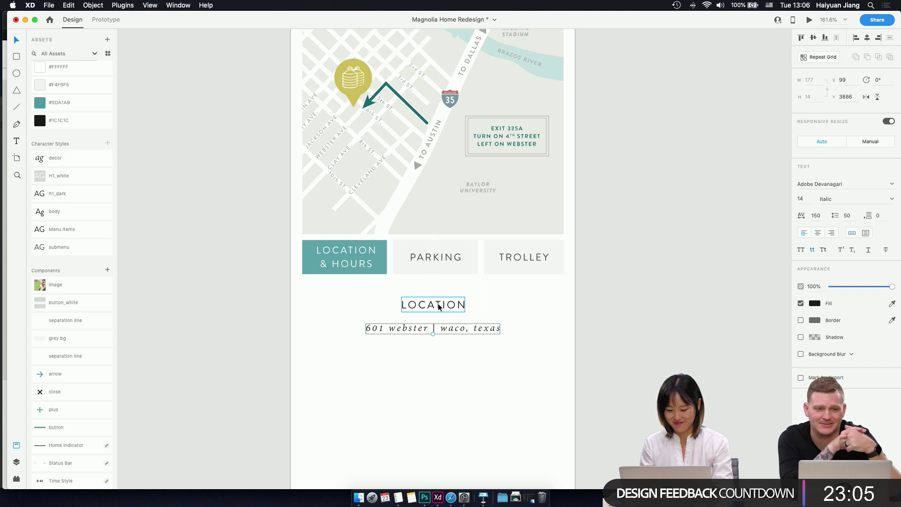
- Nudge the address line down to Y 3891 for more space below the LOCATION heading
key(Down)
key(Down)
key(Down)
key(Down)
key(Down)
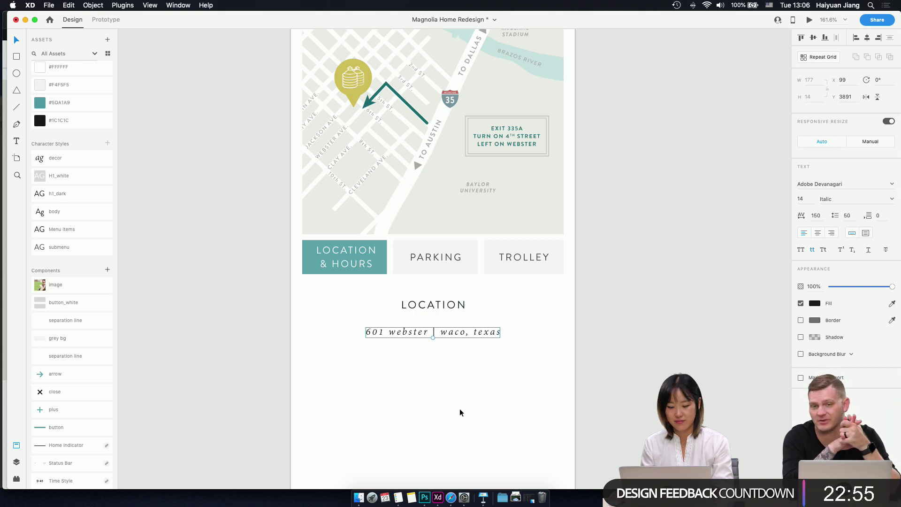
drag(521, 372, 365, 318)
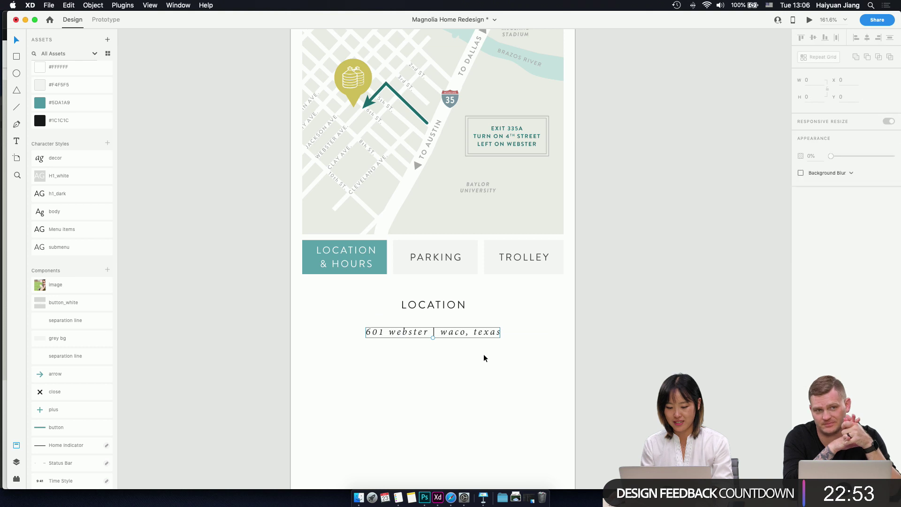
drag(496, 360, 412, 319)
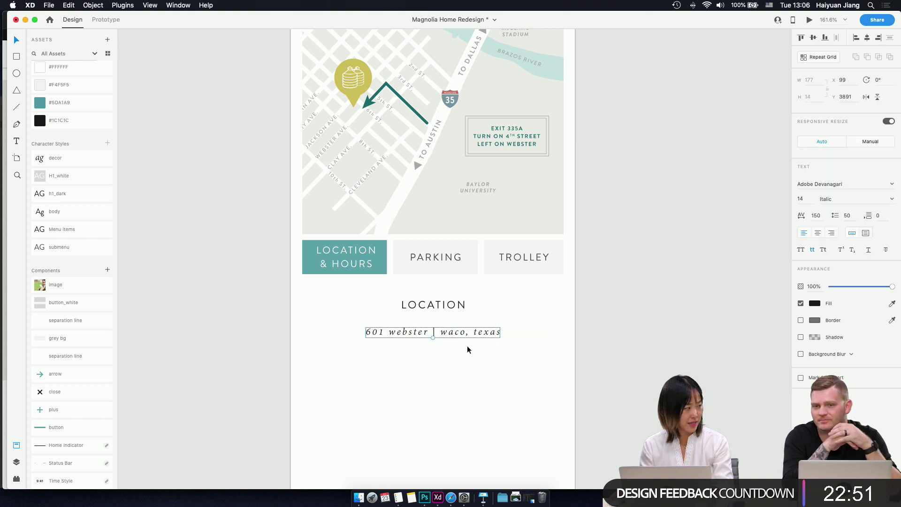
drag(336, 314, 486, 371)
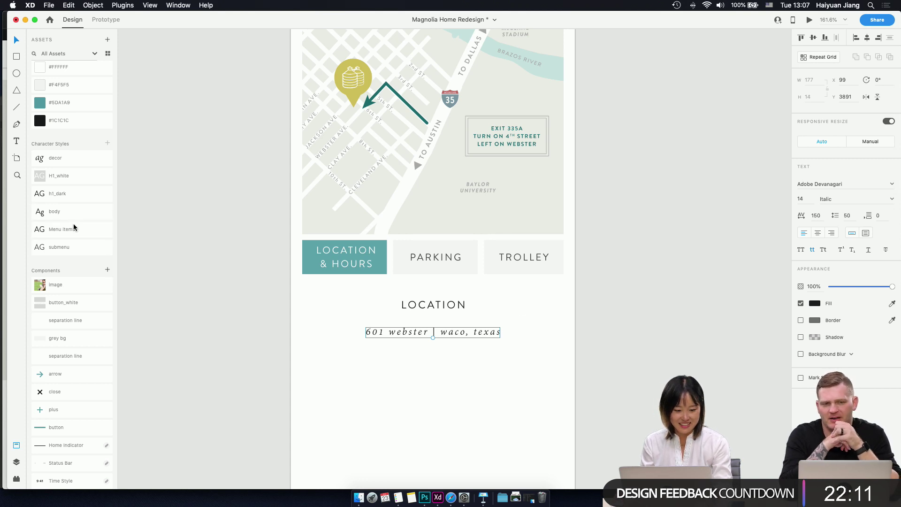
- Apply the submenu character style to the address line and center it horizontally on the artboard
click(74, 245)
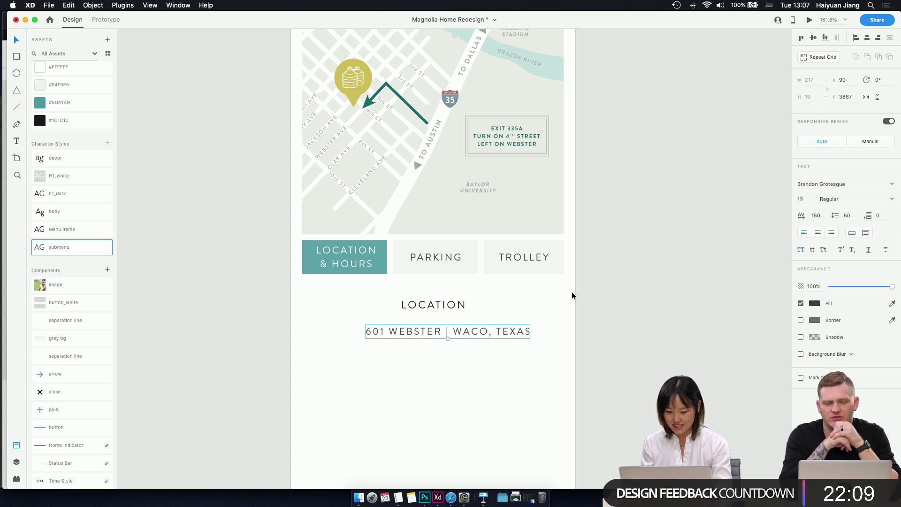
click(818, 233)
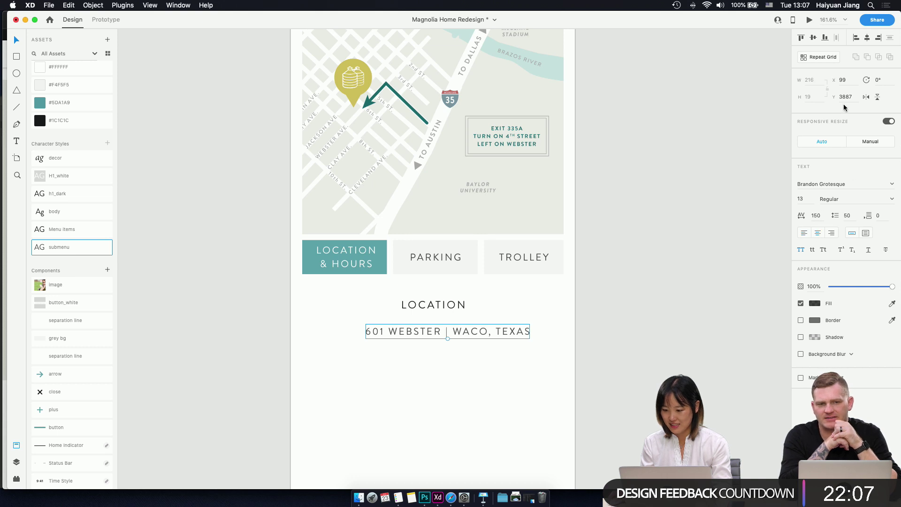
click(817, 39)
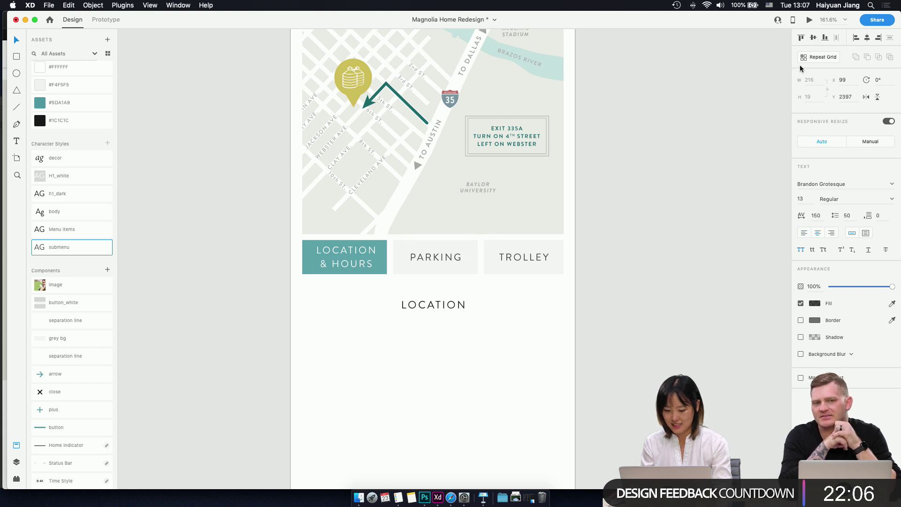
key(super+z)
click(867, 38)
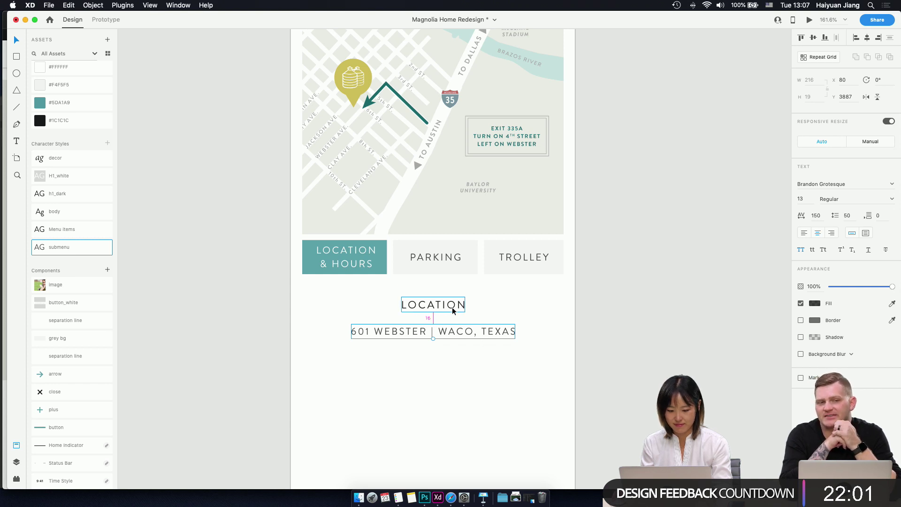
- Lower the address line's opacity to 62% and nudge the line up to Y 3886
click(815, 321)
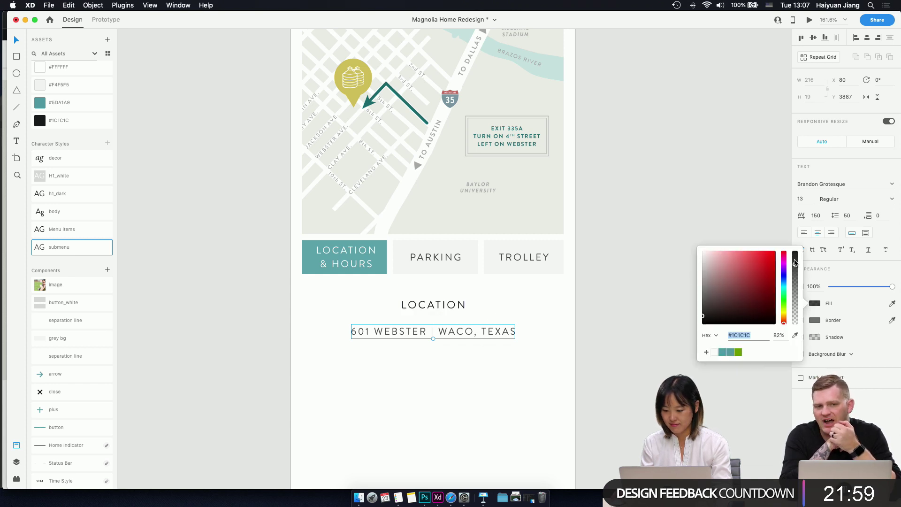
drag(846, 287, 869, 288)
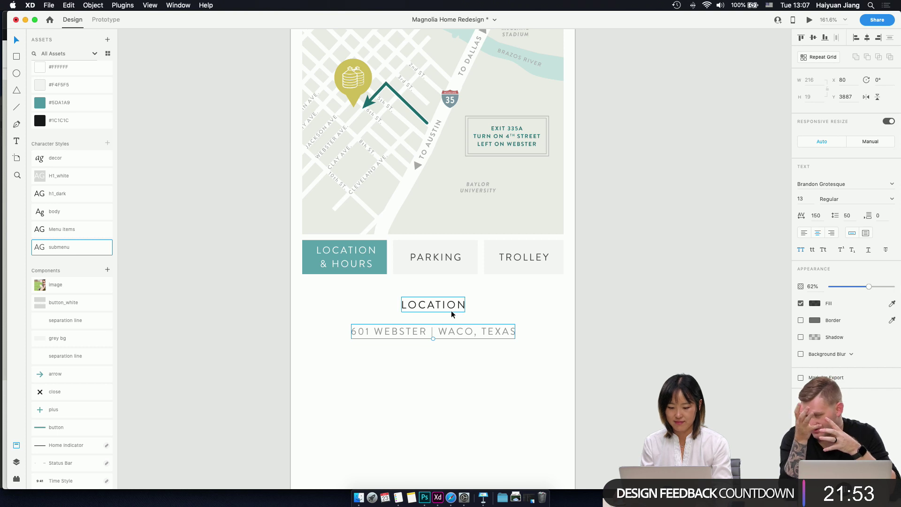
key(Escape)
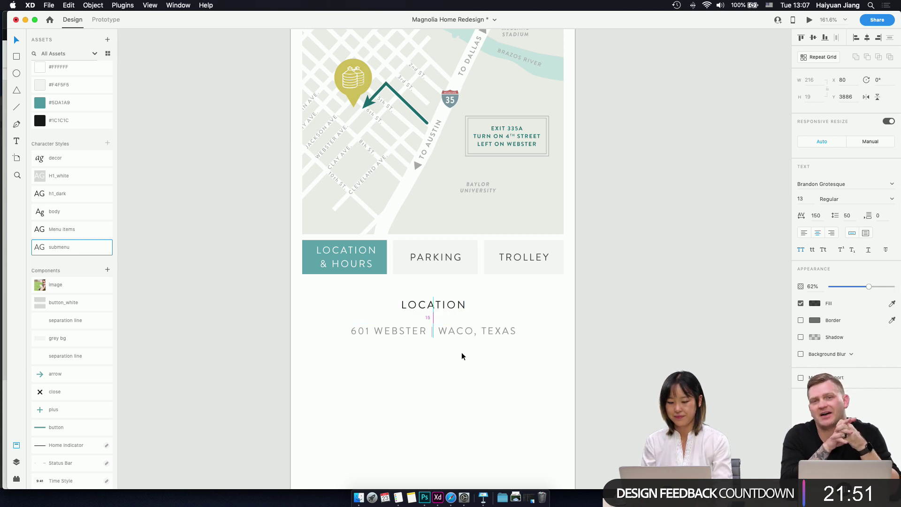
click(431, 328)
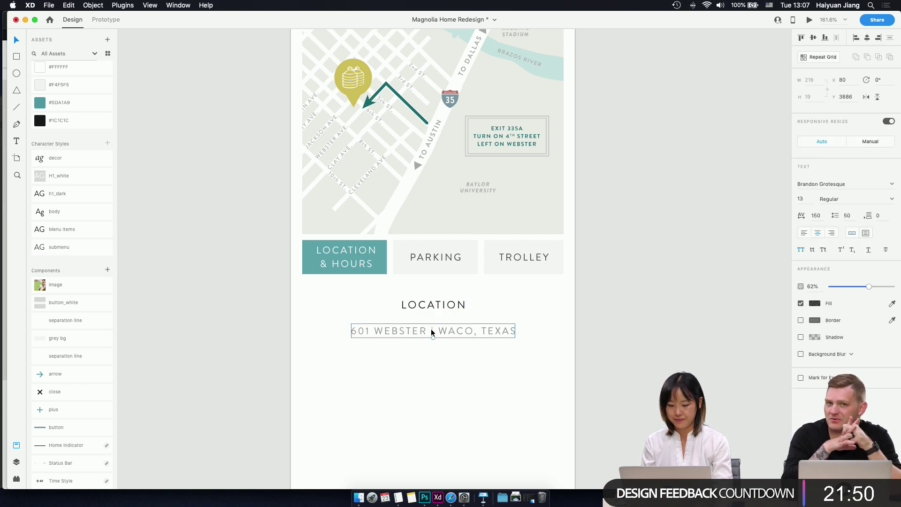
- Duplicate the address line directly below at Y 3912 and set both lines' opacity to 79%
drag(455, 331, 457, 351)
shift+click(468, 331)
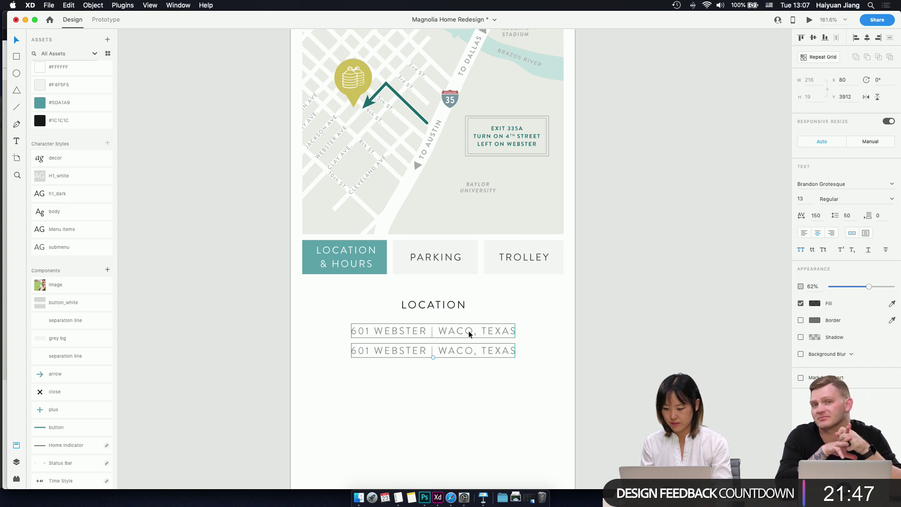
drag(869, 287, 879, 289)
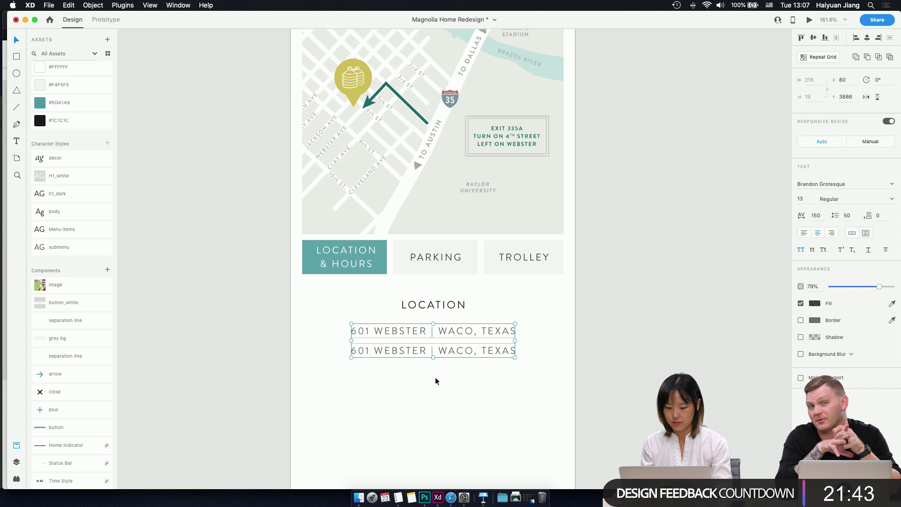
- Replace the duplicated line's text with "2 minutes from the highway!" copied from the Magnolia website in Safari
click(440, 354)
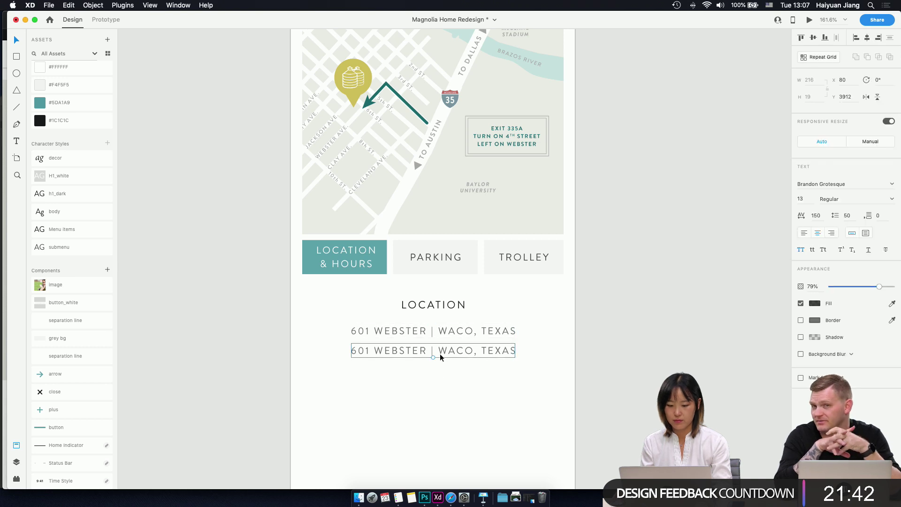
click(451, 498)
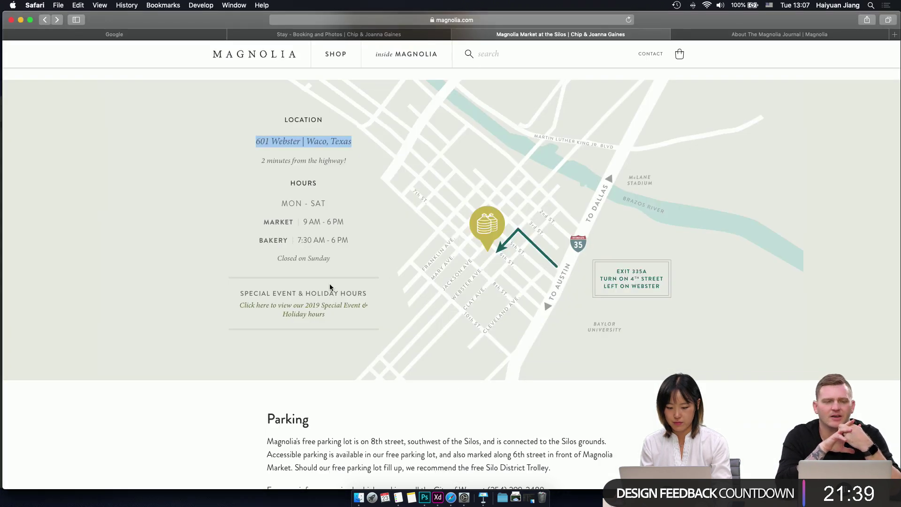
drag(347, 161, 261, 162)
key(super+c)
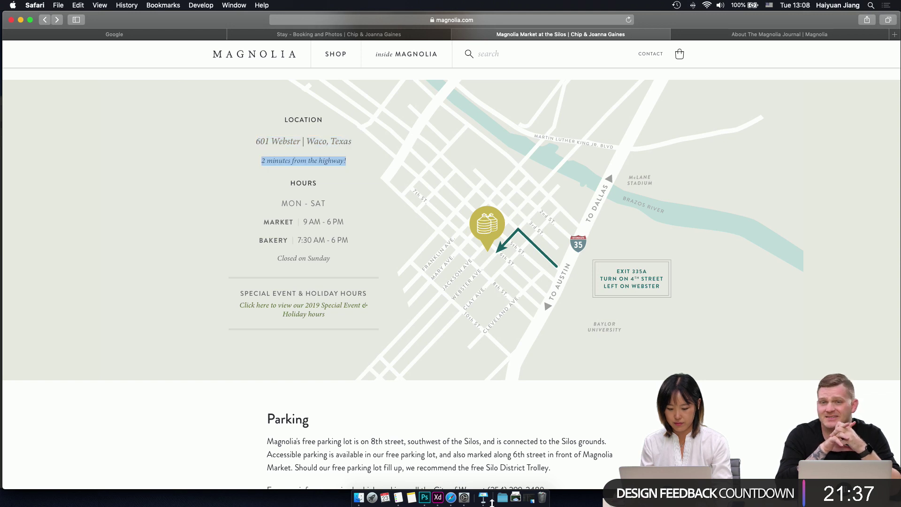
click(438, 498)
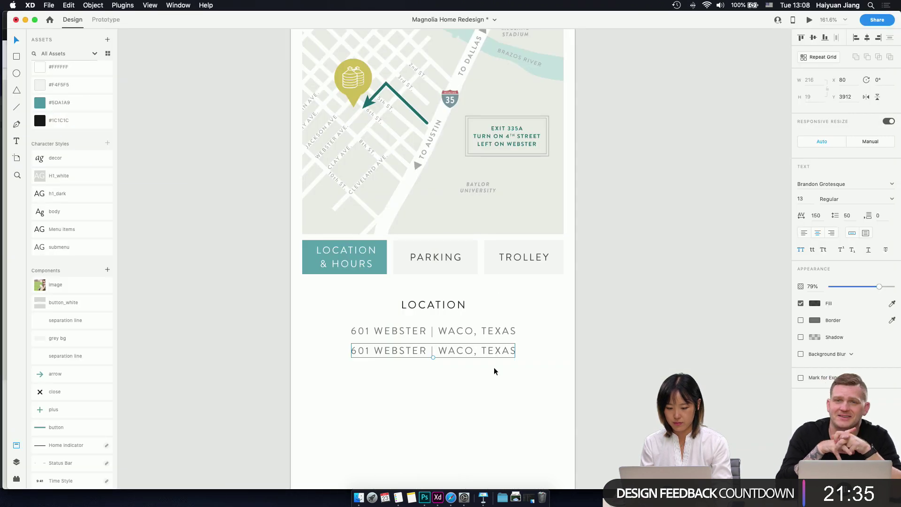
double_click(472, 352)
key(super+a)
key(super+v)
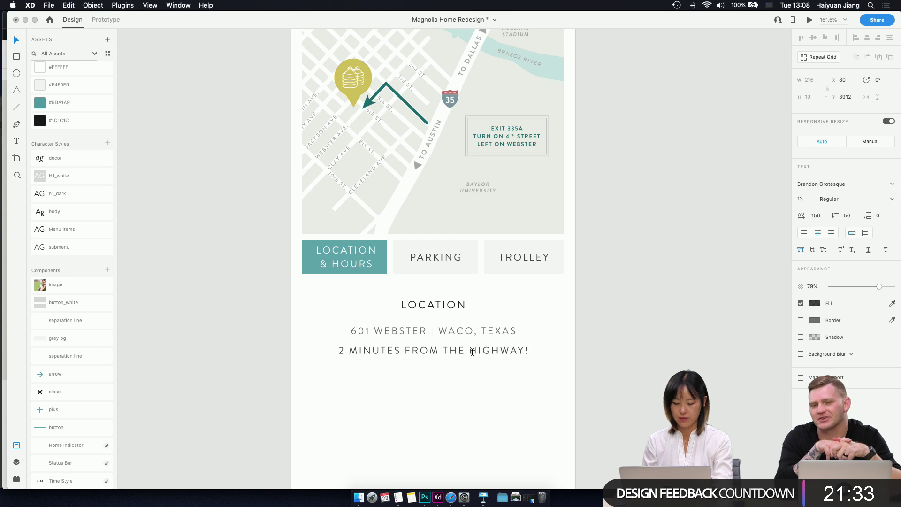
- Apply the decor character style to the highway line and change its italic font style to Regular
drag(530, 350, 284, 349)
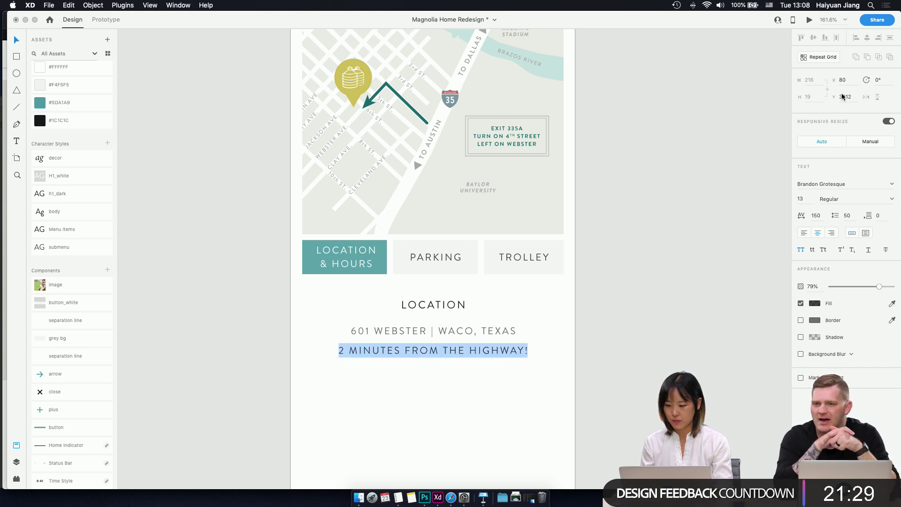
click(57, 164)
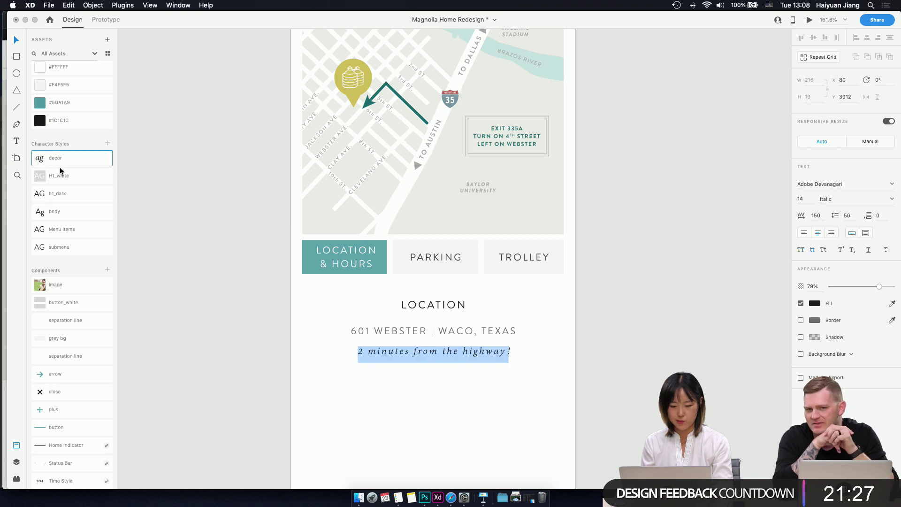
click(511, 353)
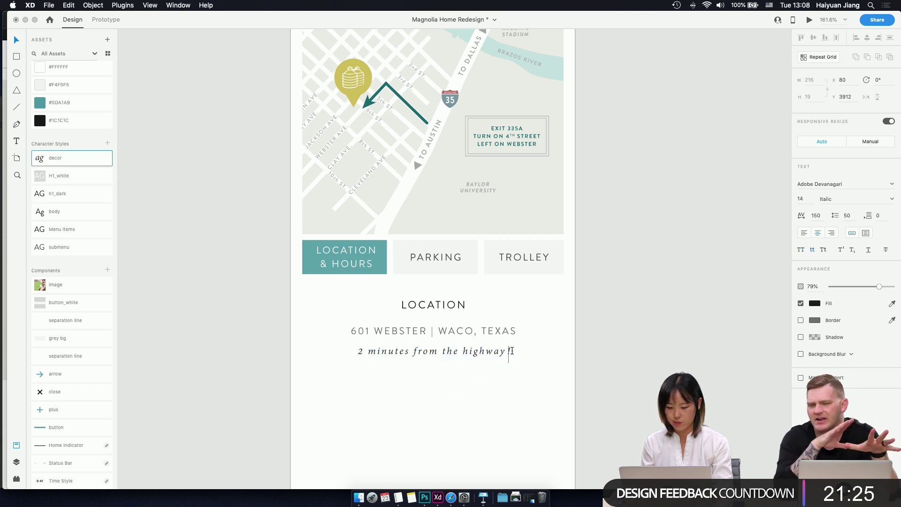
drag(512, 351, 321, 350)
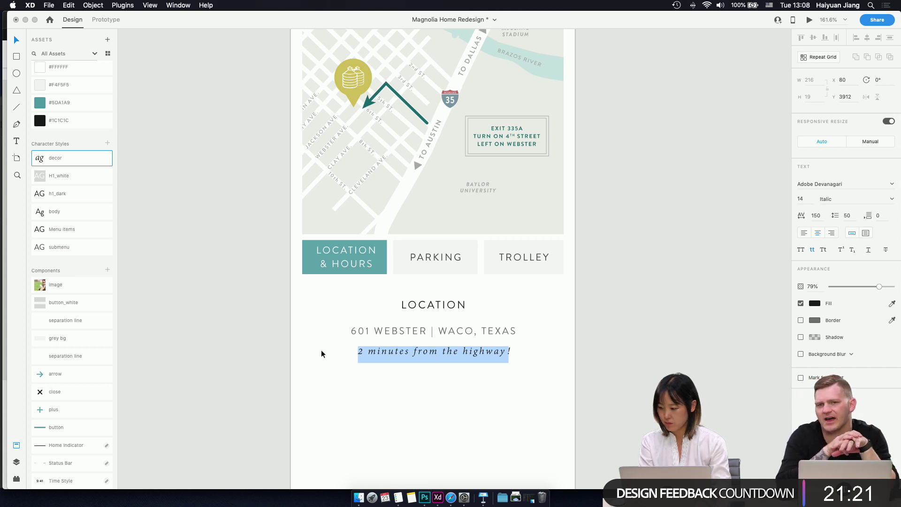
key(super+i)
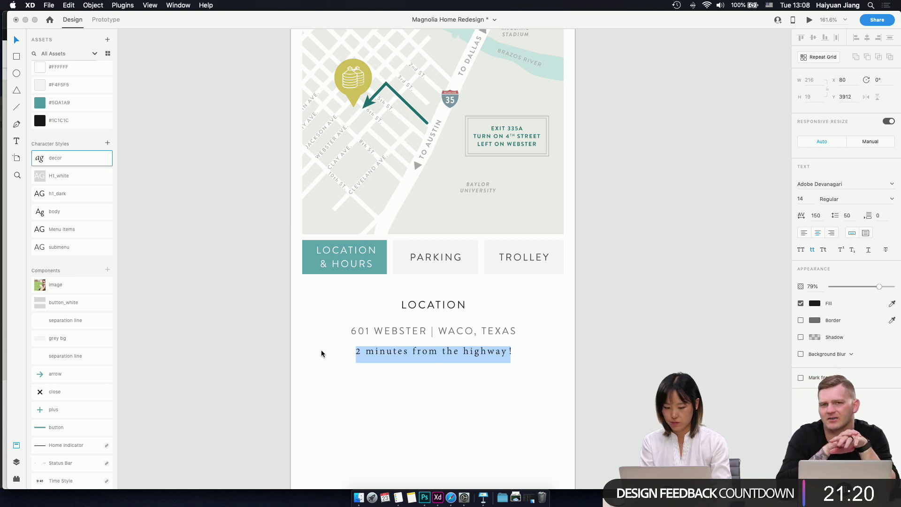
- Set the highway line's character spacing to 100
click(816, 216)
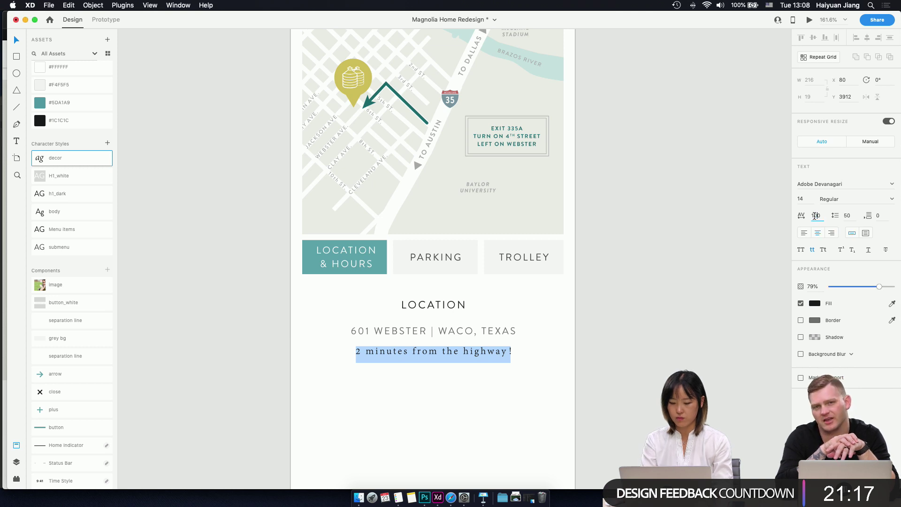
text(100)
key(Return)
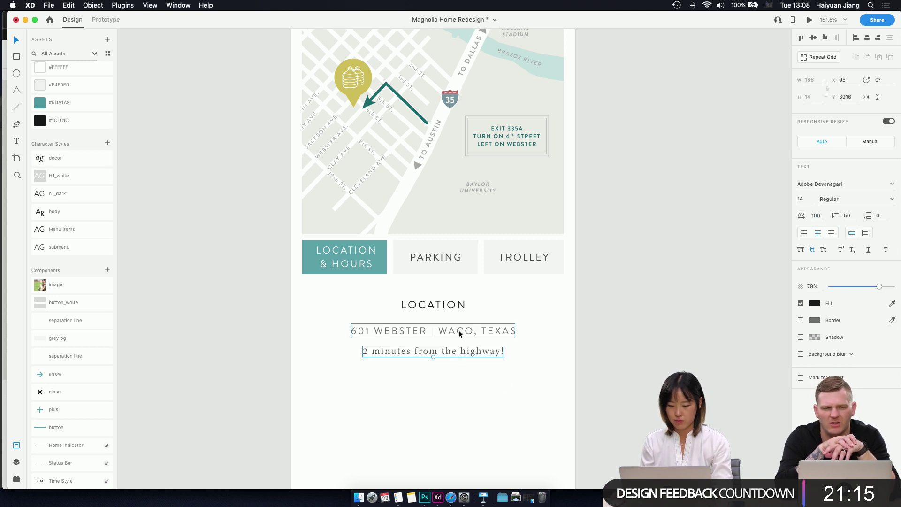
- Nudge the highway line down to Y 3925, below the address line
key(Down)
key(Down)
key(Down)
key(Down)
key(Down)
key(Down)
key(Down)
key(Down)
key(Down)
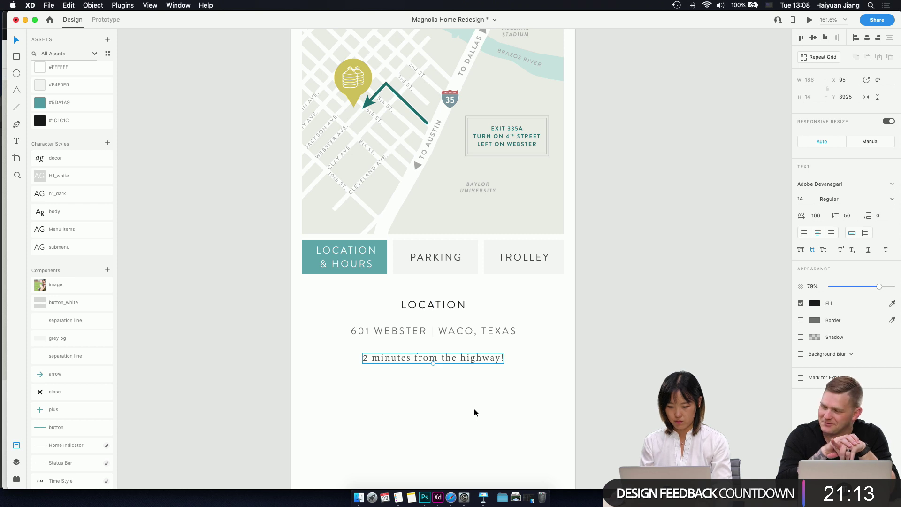
click(475, 404)
click(458, 357)
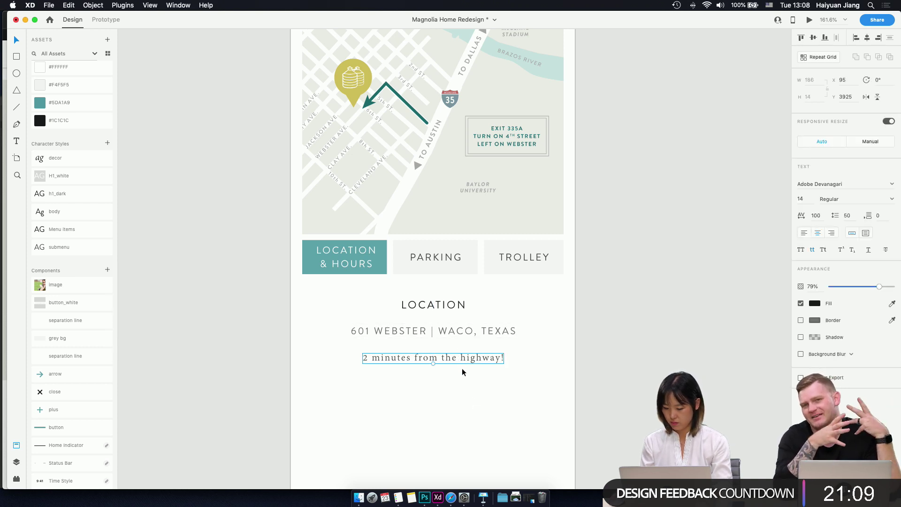
- Duplicate the LOCATION heading and address line below the highway line, and change the duplicated heading's text to "HOURS"
drag(415, 285, 453, 347)
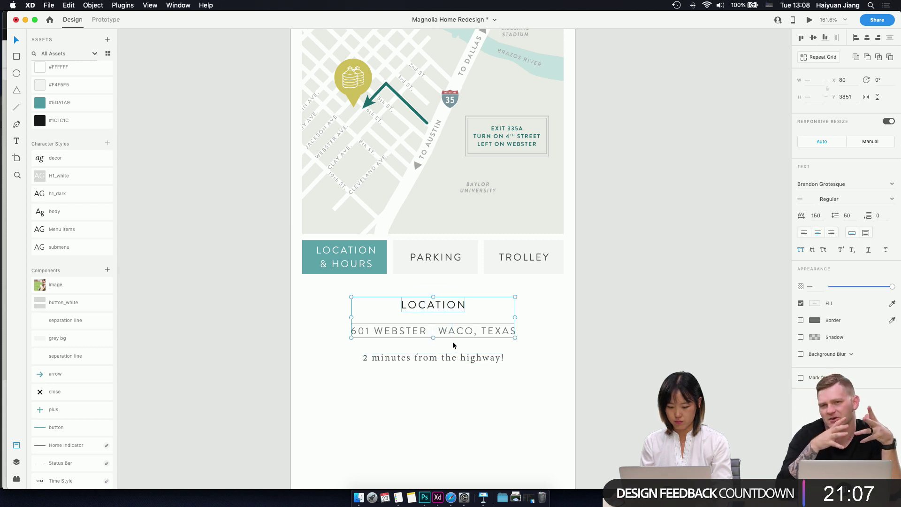
drag(439, 306, 443, 397)
scroll(478, 446, down, 3)
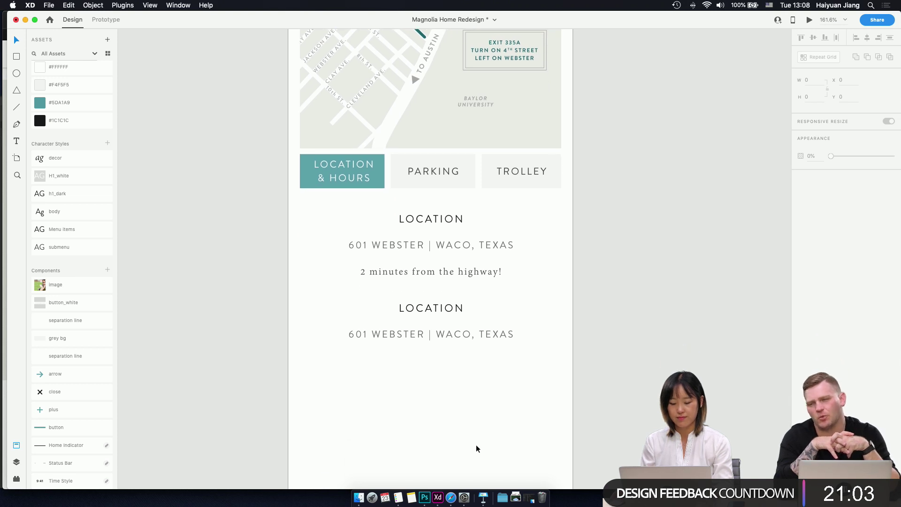
click(440, 305)
double_click(440, 305)
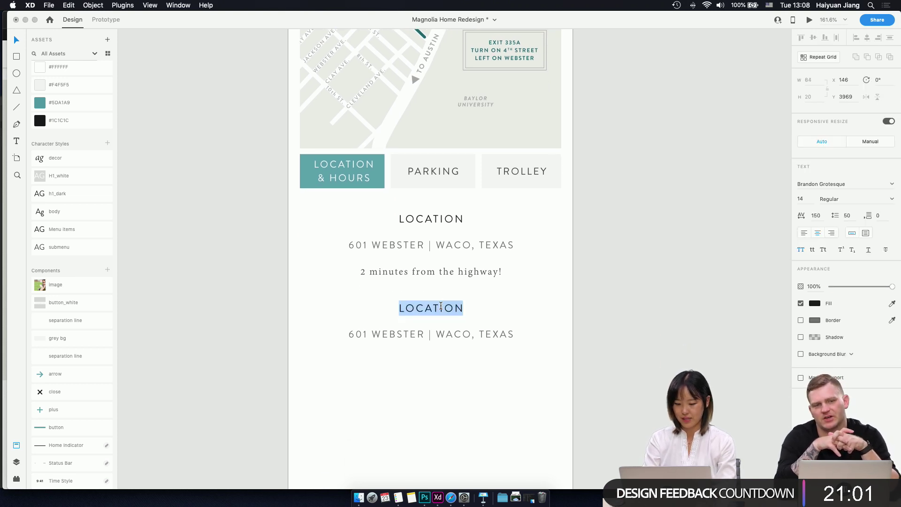
text(HOURS)
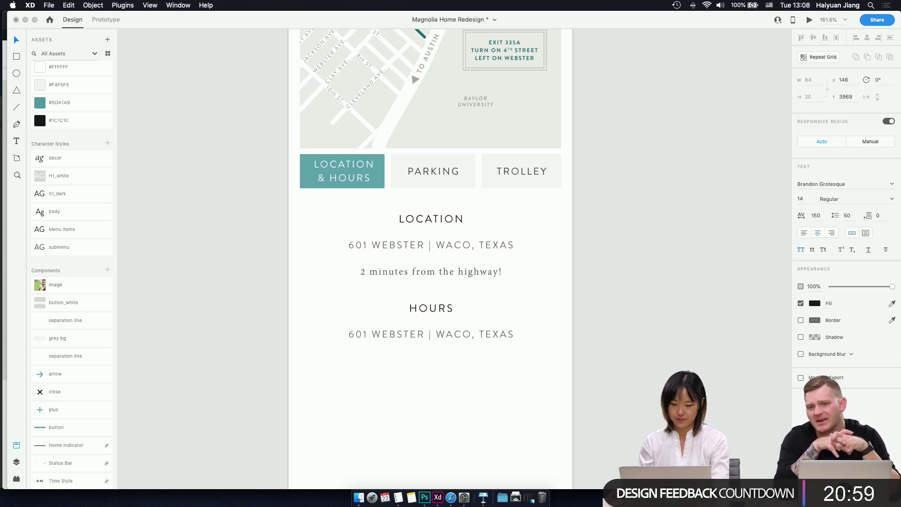
click(453, 350)
- Replace the duplicated address line's text with "MON - SAT" copied from the Magnolia website in Safari, returning to XD to paste it
click(449, 331)
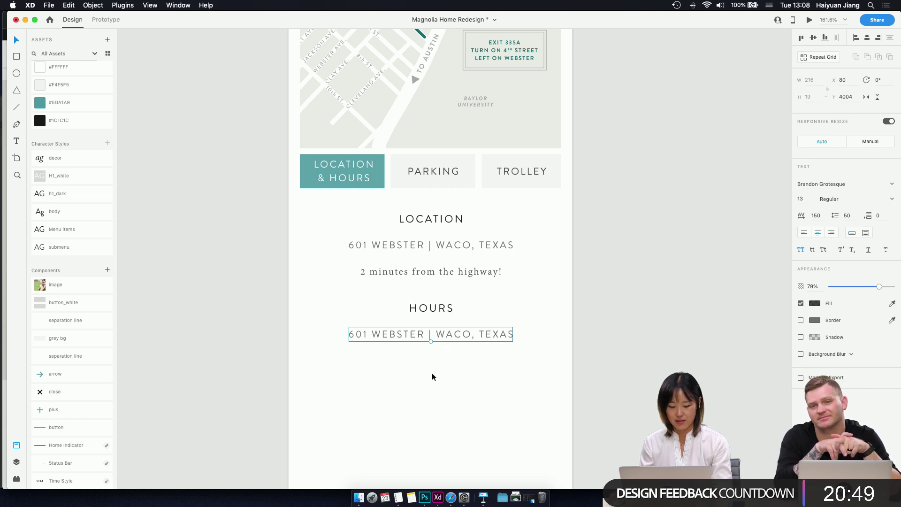
key(super+Tab)
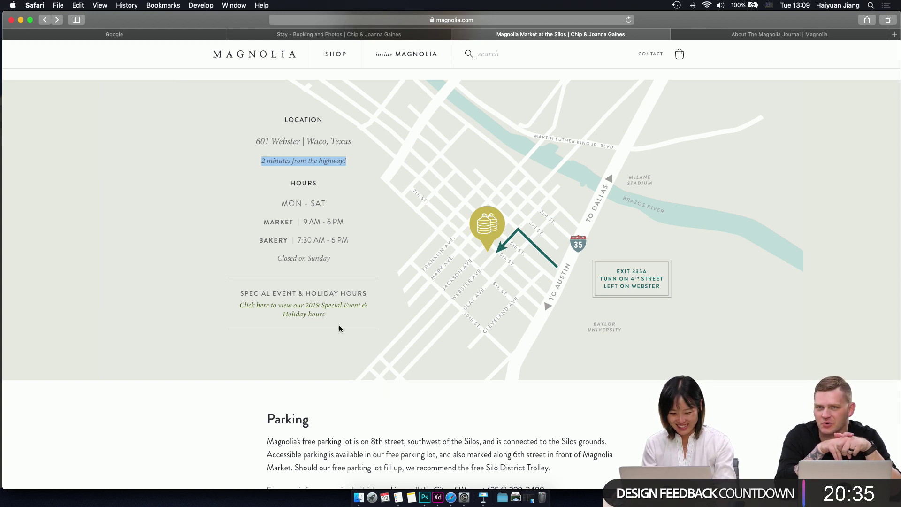
scroll(339, 325, down, 1)
drag(282, 188, 326, 184)
key(super+c)
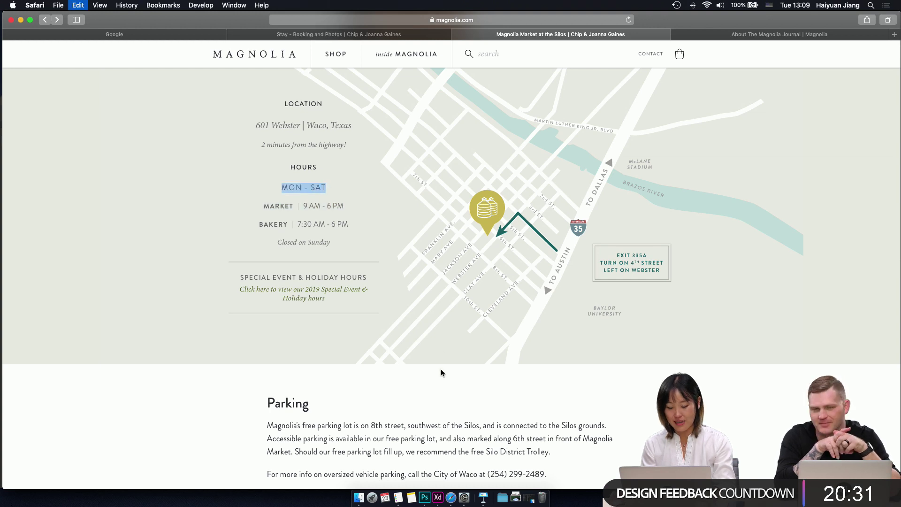
click(438, 497)
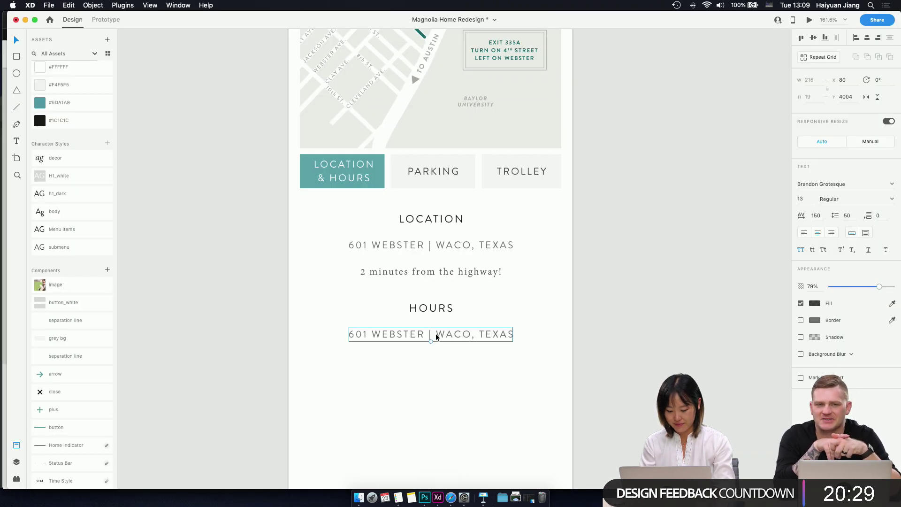
key(super+a)
key(super+v)
key(Escape)
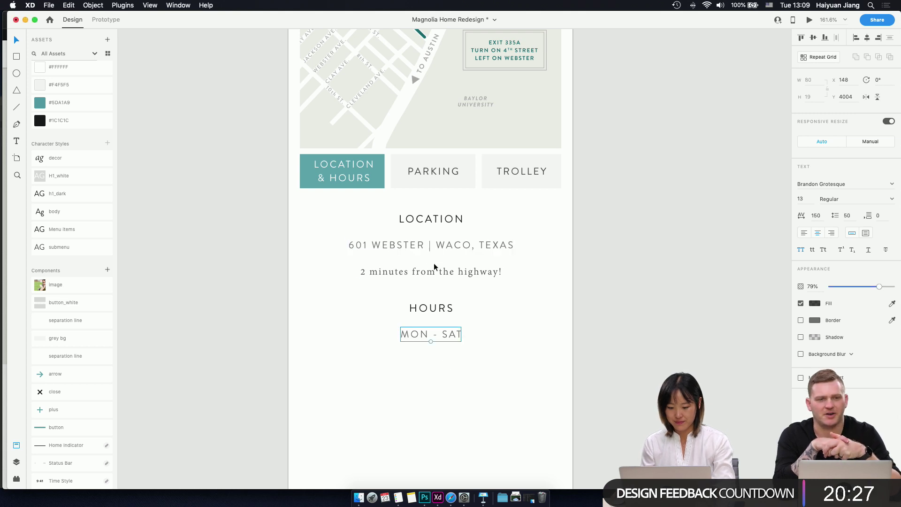
- Duplicate the MON - SAT line directly below itself at Y 4038
click(435, 246)
click(440, 330)
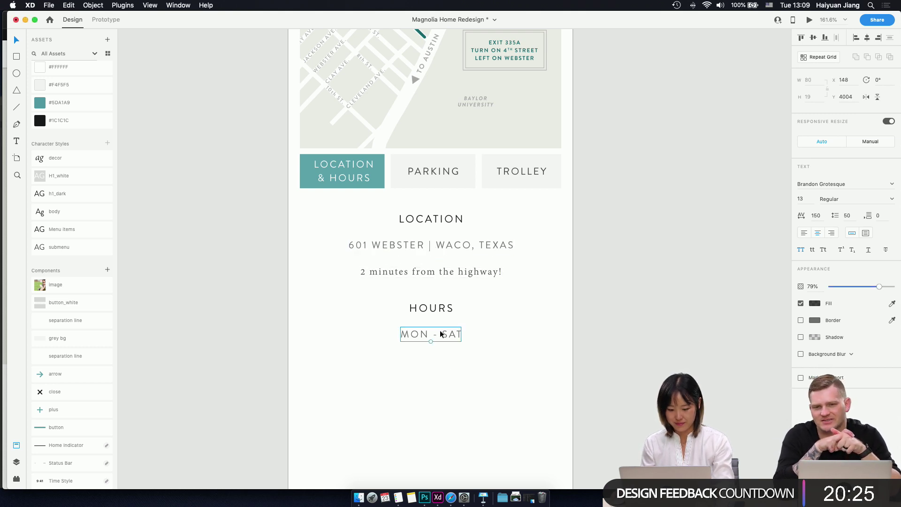
drag(441, 331, 442, 356)
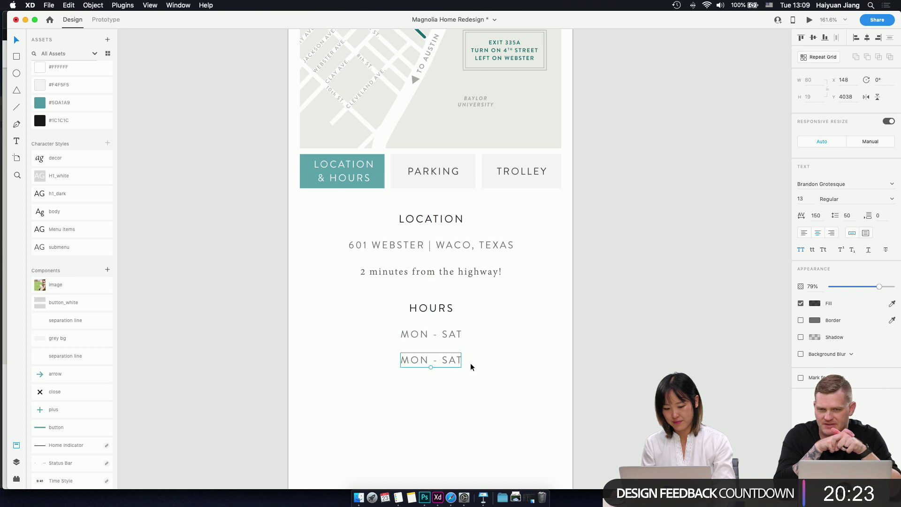
- Replace the lower MON - SAT line in XD with the Market and Bakery hours copied from the Magnolia website in Safari
key(super+Tab)
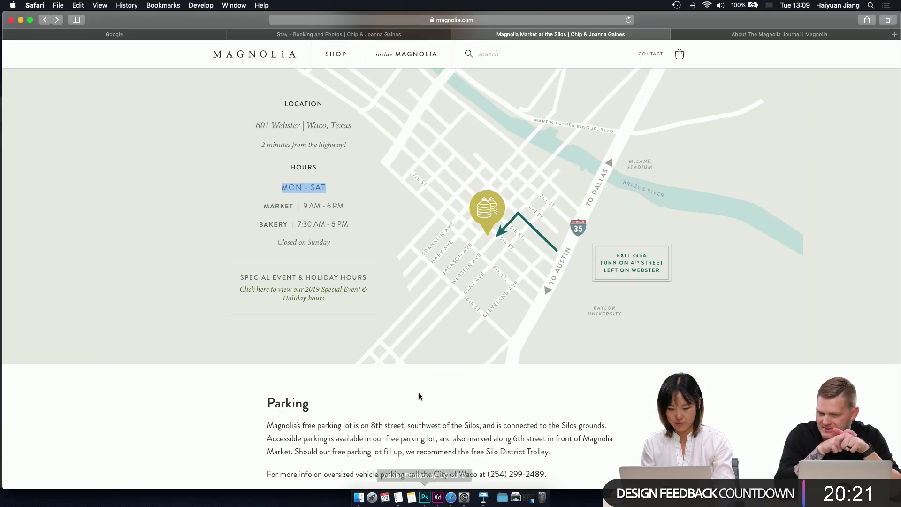
drag(263, 206, 349, 227)
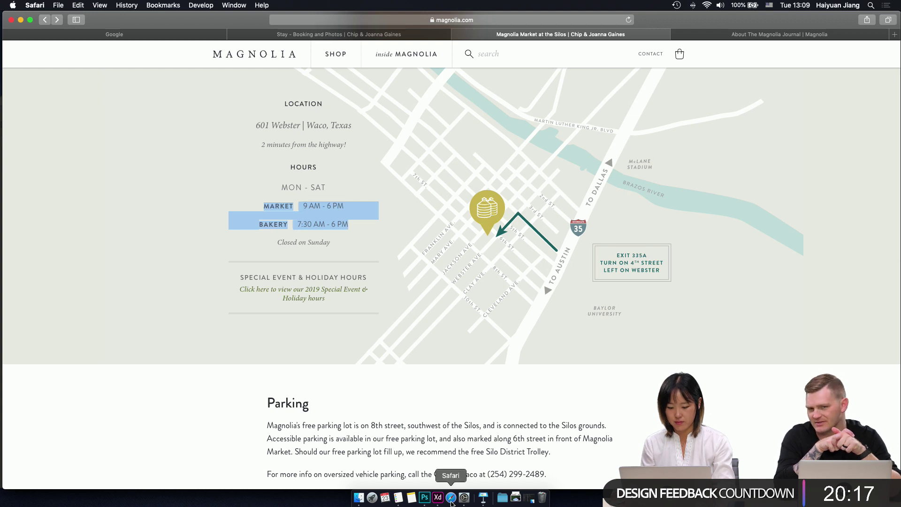
click(437, 497)
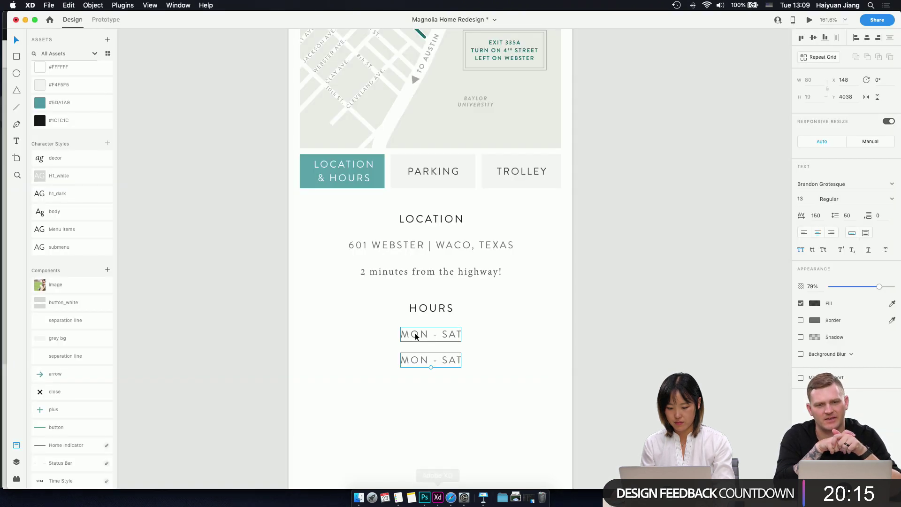
key(super+v)
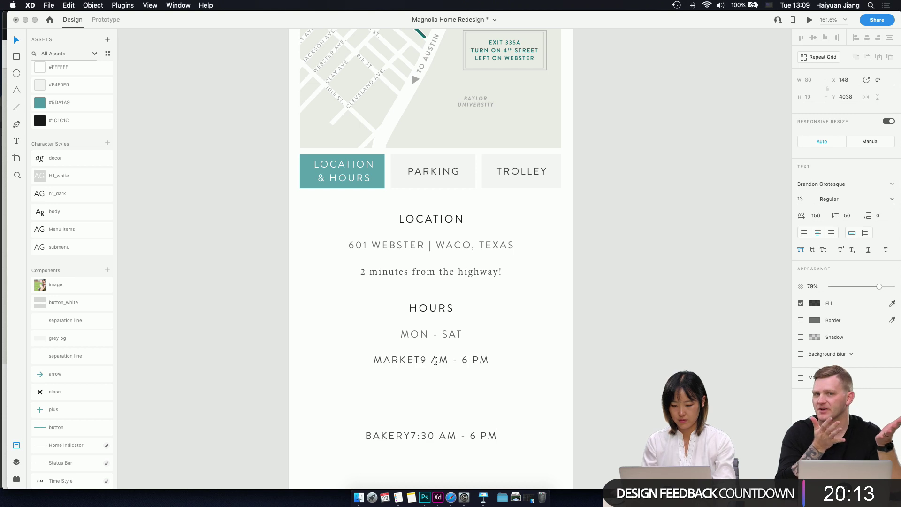
key(BackSpace)
key(super+z)
- Reduce the line spacing of the Market and Bakery hours text to 18
click(848, 216)
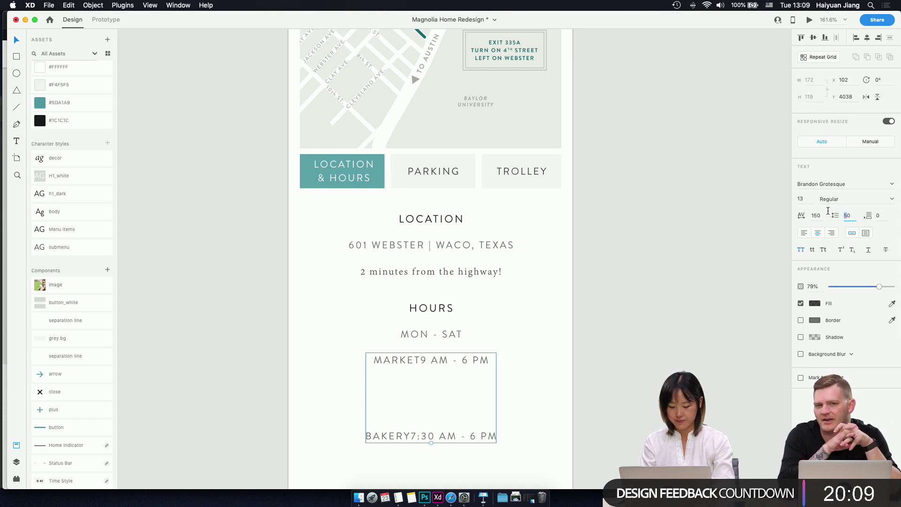
text(20)
key(Return)
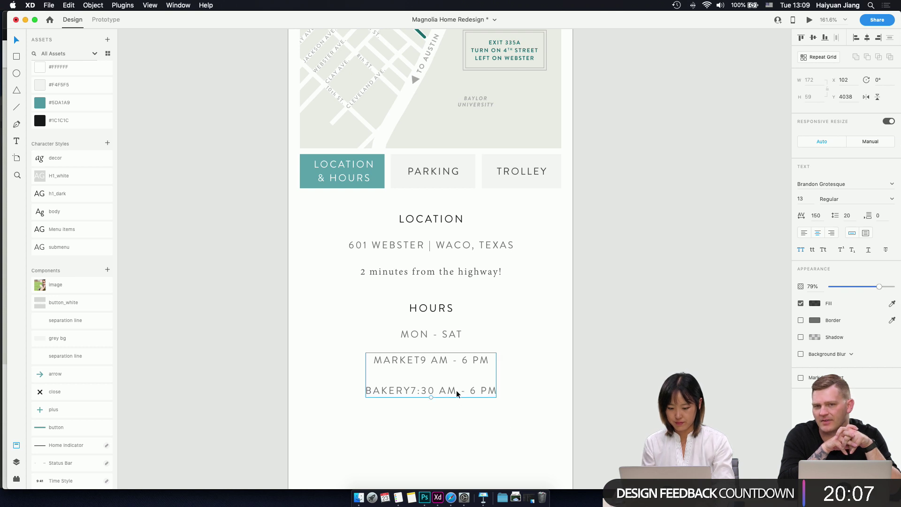
click(849, 215)
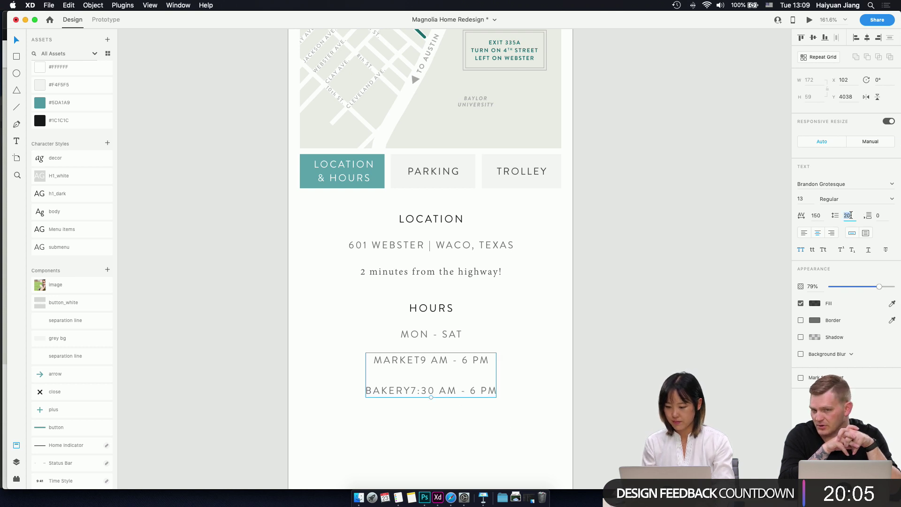
key(Down)
key(Down)
key(Down)
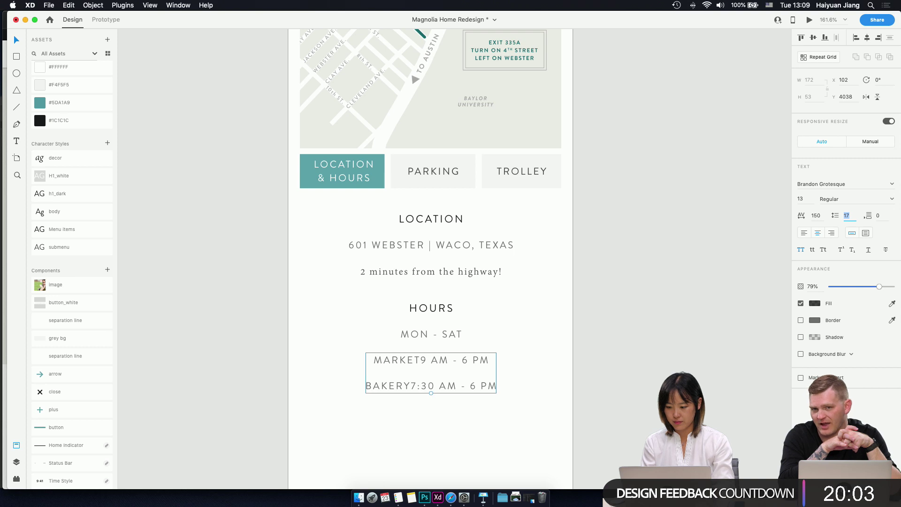
key(Up)
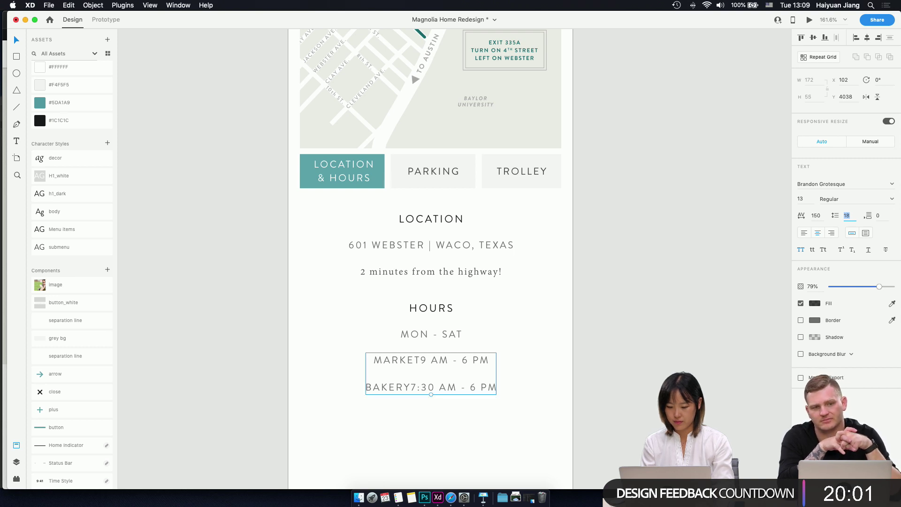
- Insert spaces between MARKET and 9 AM and between BAKERY and 7:30 AM to separate the labels from their times
double_click(423, 362)
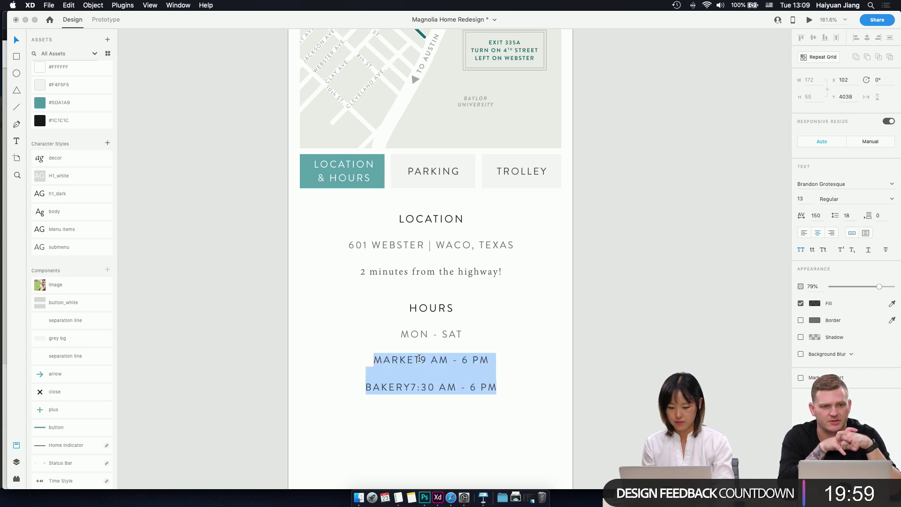
click(422, 363)
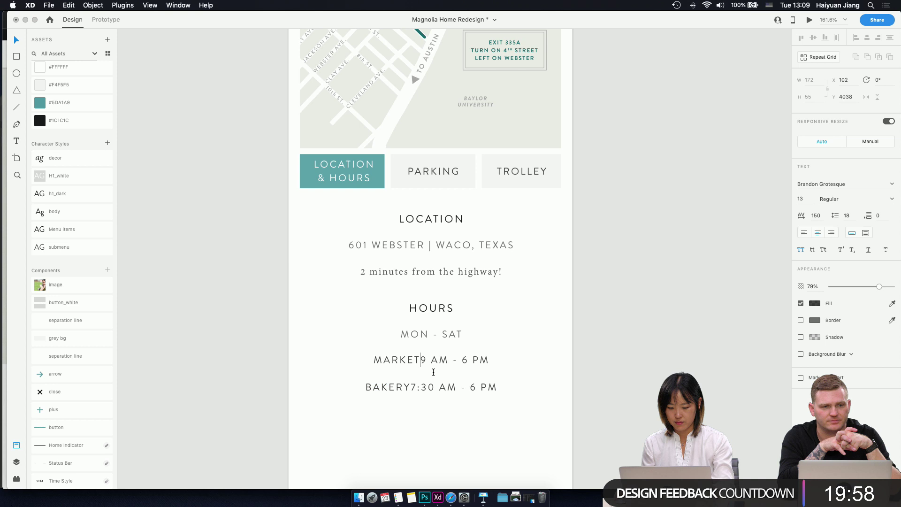
click(416, 389)
key(BackSpace)
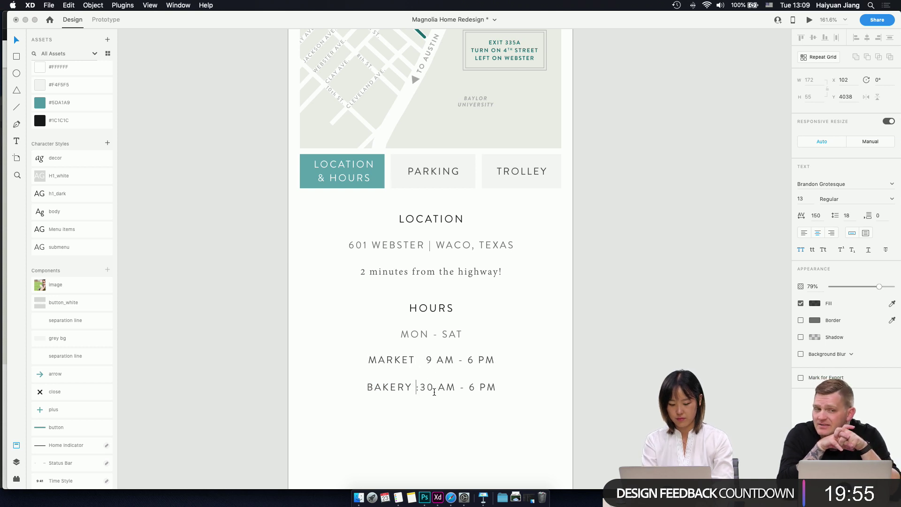
text(7)
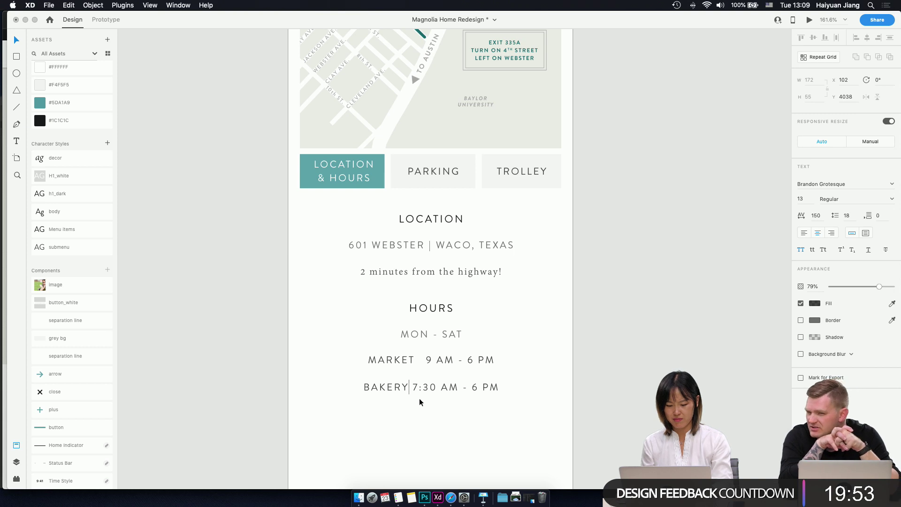
click(438, 366)
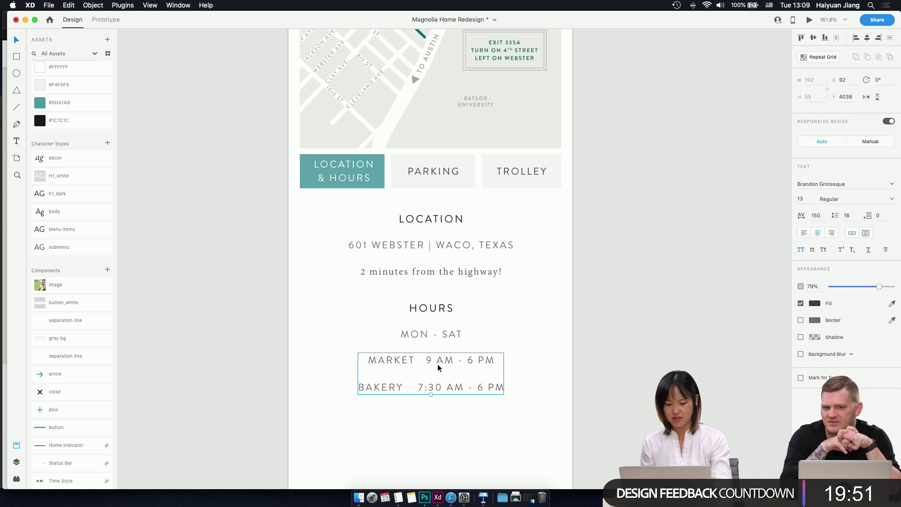
double_click(417, 359)
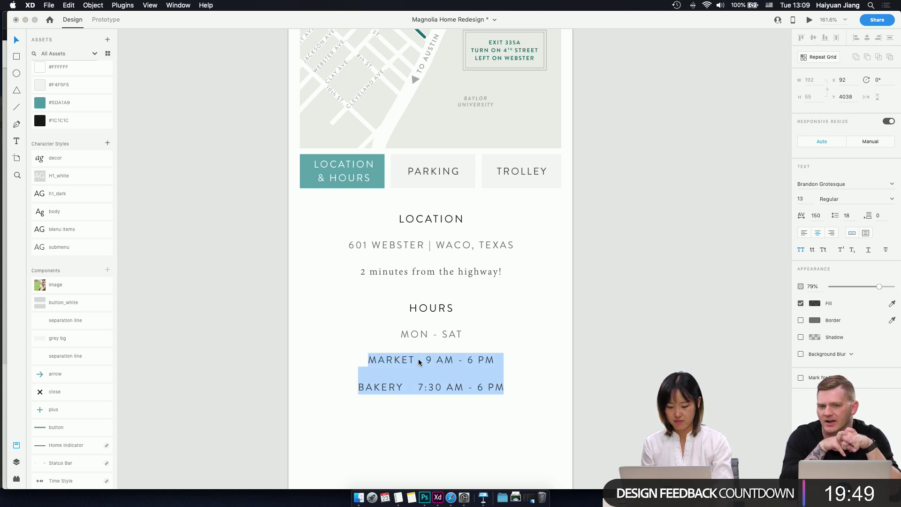
click(418, 359)
click(447, 409)
- Set the words MARKET and BAKERY in the hours text to the Bold font weight
double_click(407, 362)
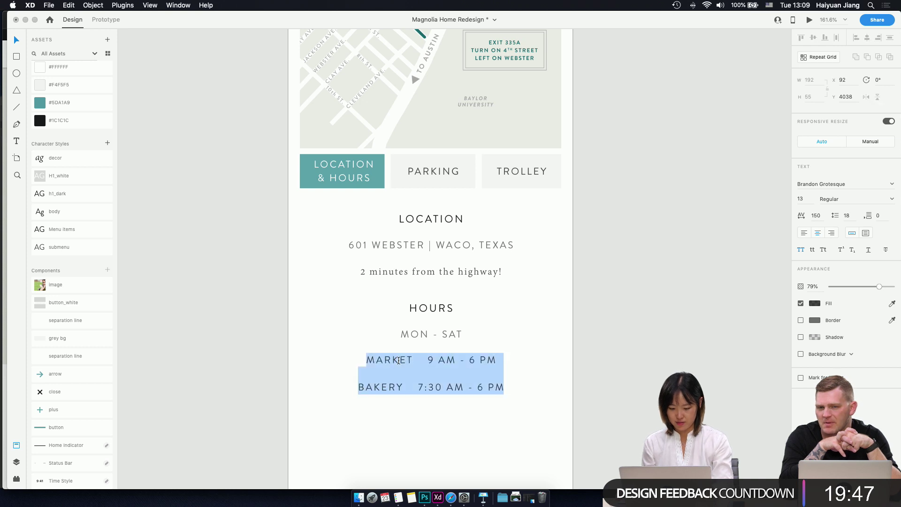
drag(412, 360, 338, 360)
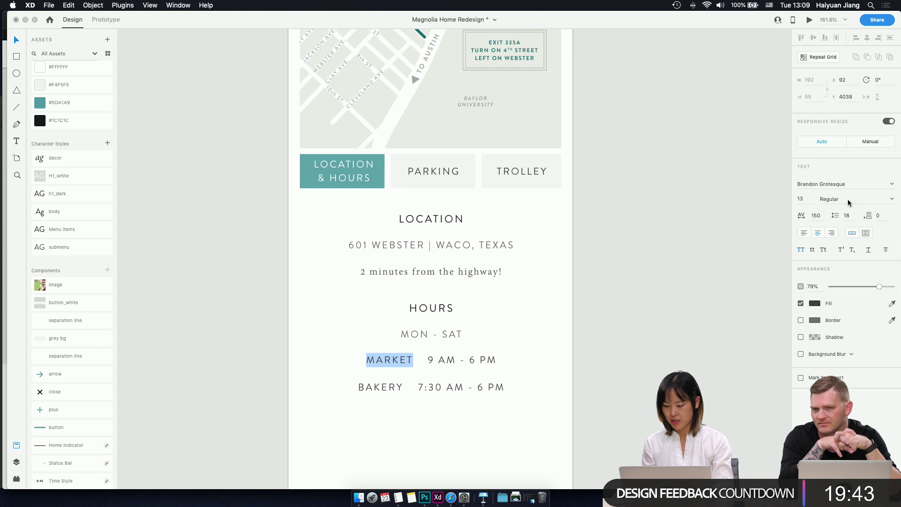
click(892, 200)
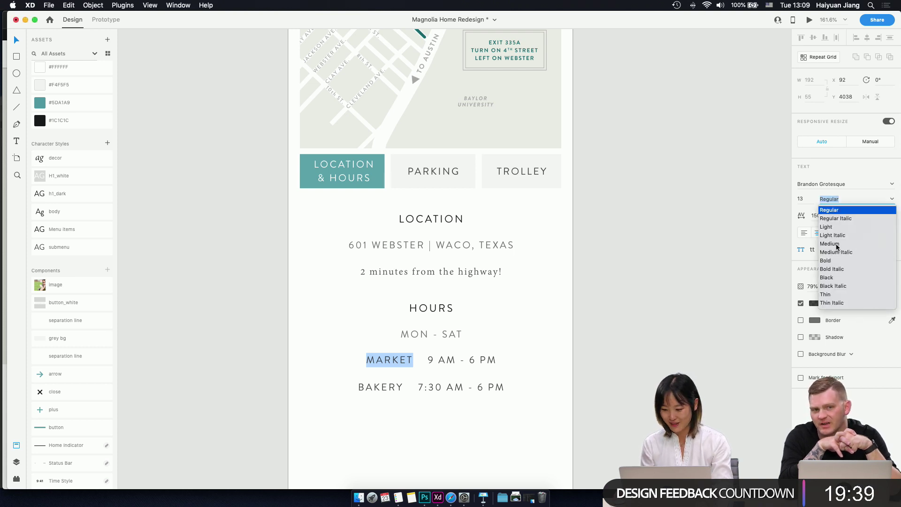
click(833, 261)
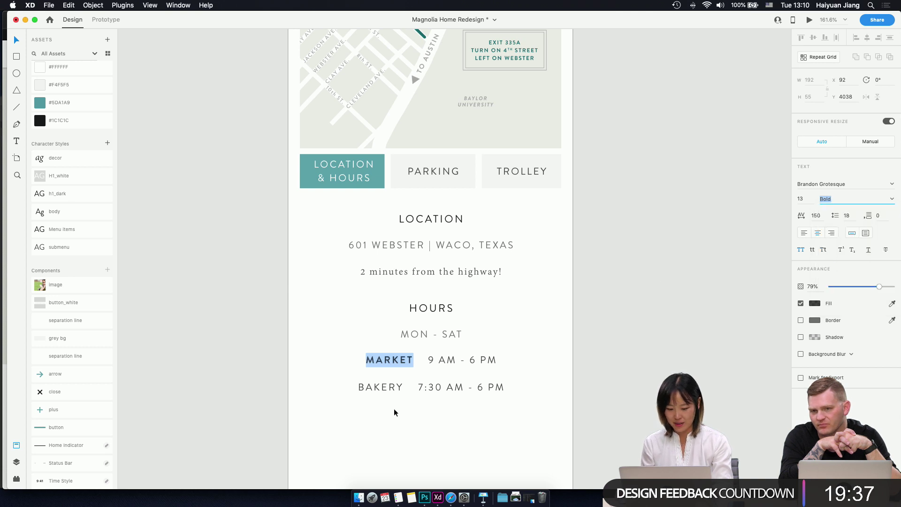
drag(405, 387, 344, 387)
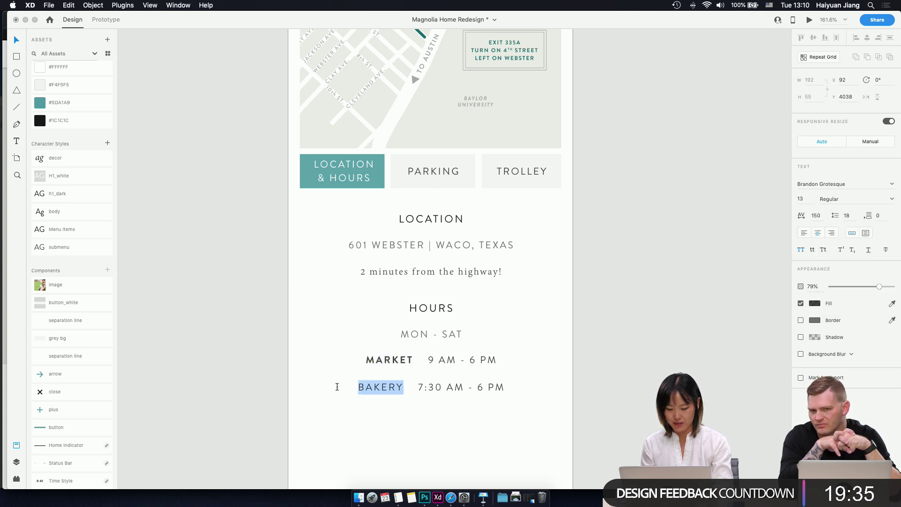
click(891, 199)
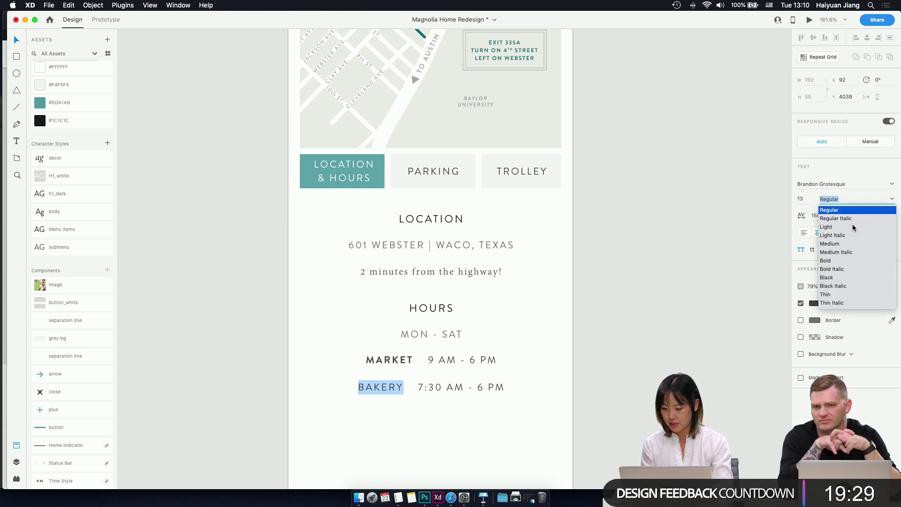
click(837, 261)
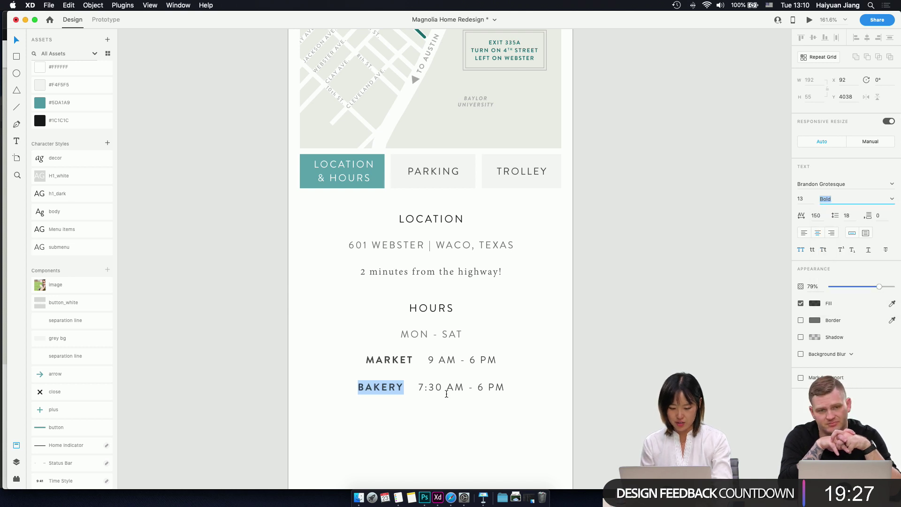
key(Escape)
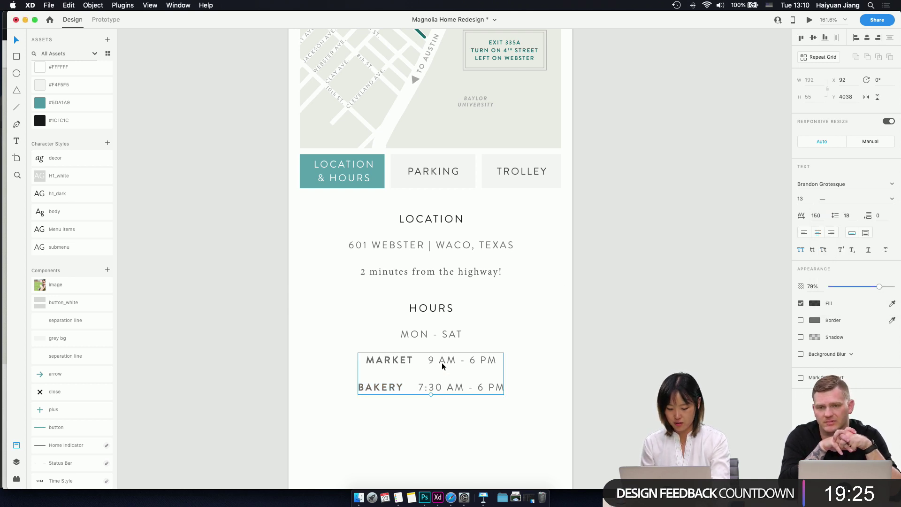
- Draw a vertical divider line about 10 high between MARKET and 9 AM
key(l)
drag(421, 359, 421, 363)
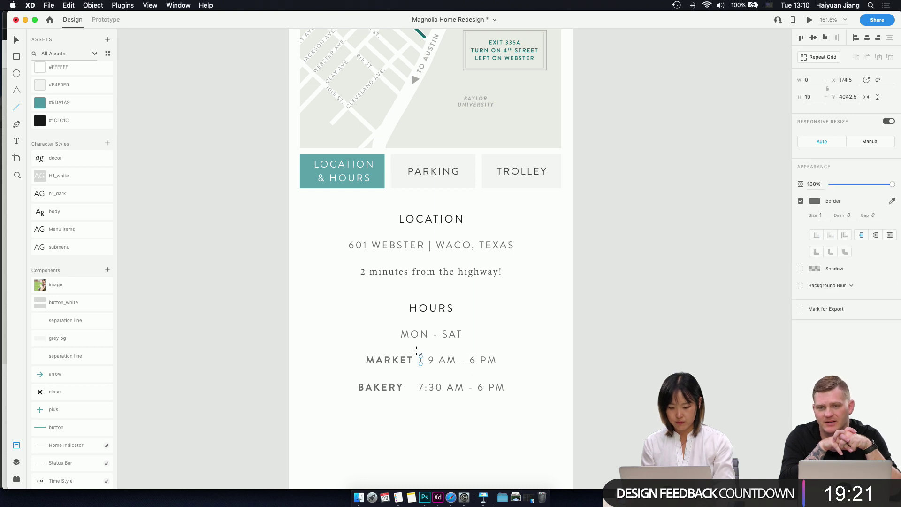
- Set the border color of the vertical divider between MARKET and 9 AM to #E8E8E8
click(66, 326)
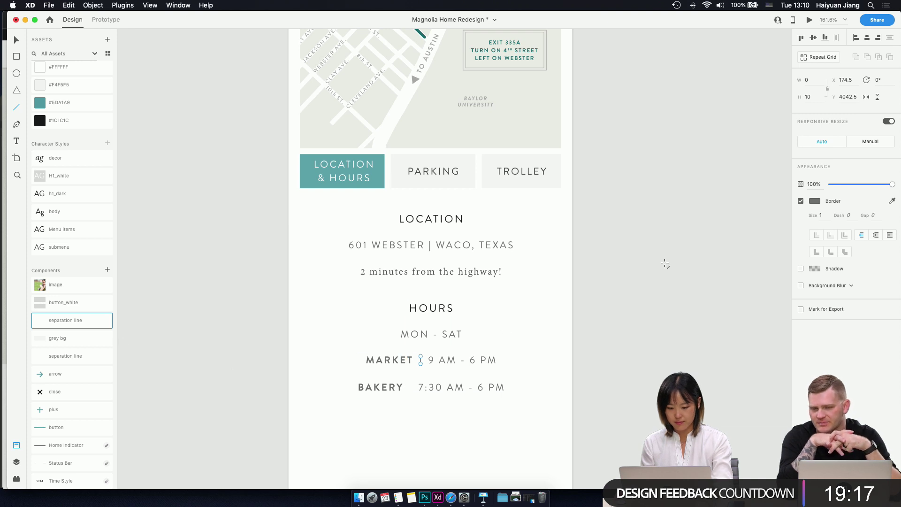
click(818, 205)
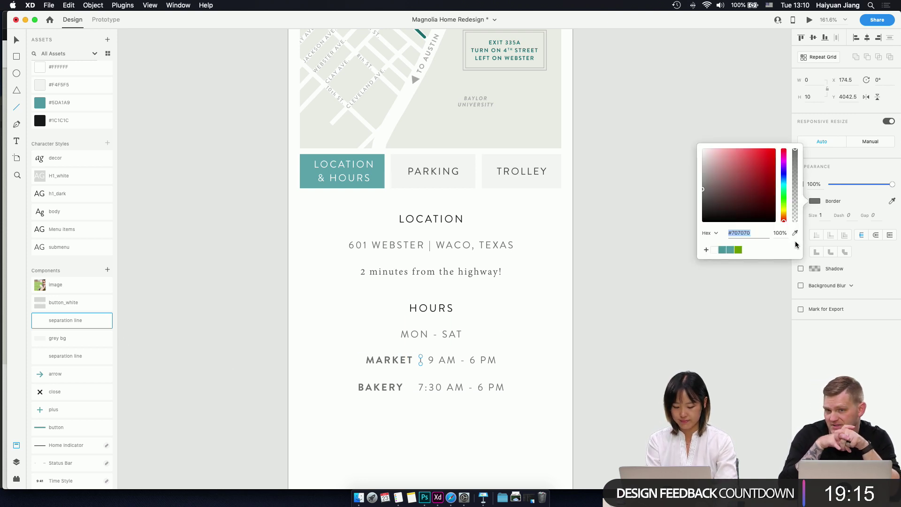
text(e8e8e8)
key(Return)
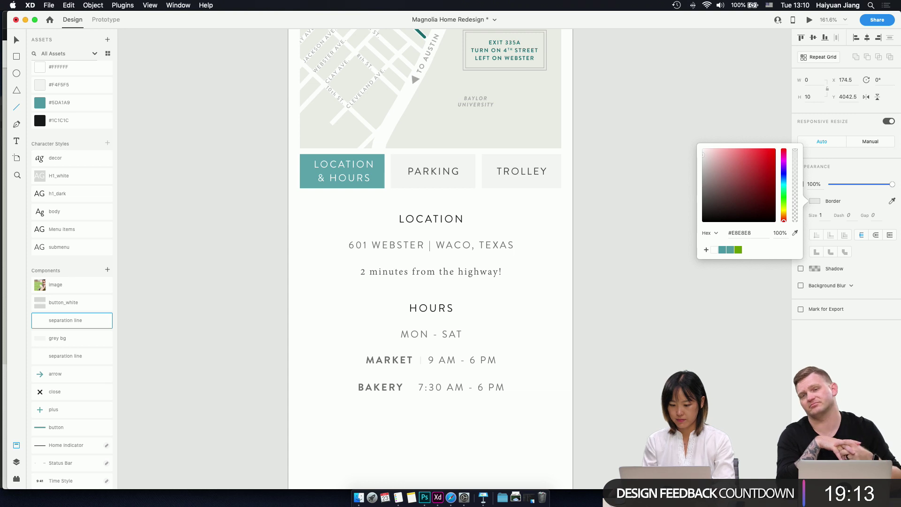
key(Escape)
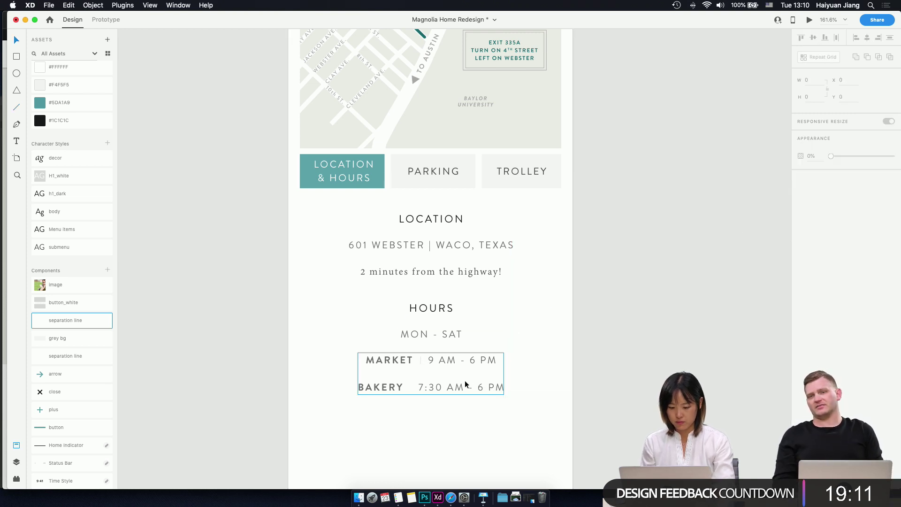
- Duplicate the vertical divider and place the copy between BAKERY and 7:30 AM
click(421, 362)
key(super+c)
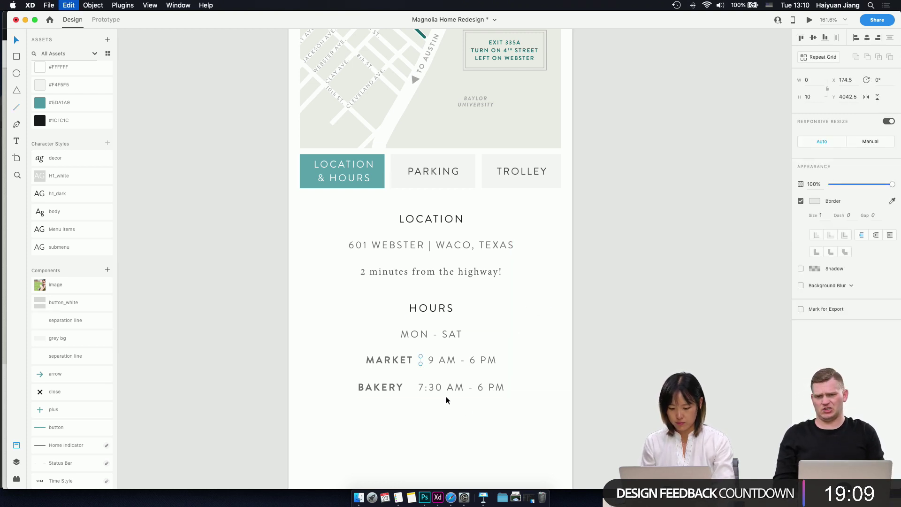
drag(421, 358, 410, 387)
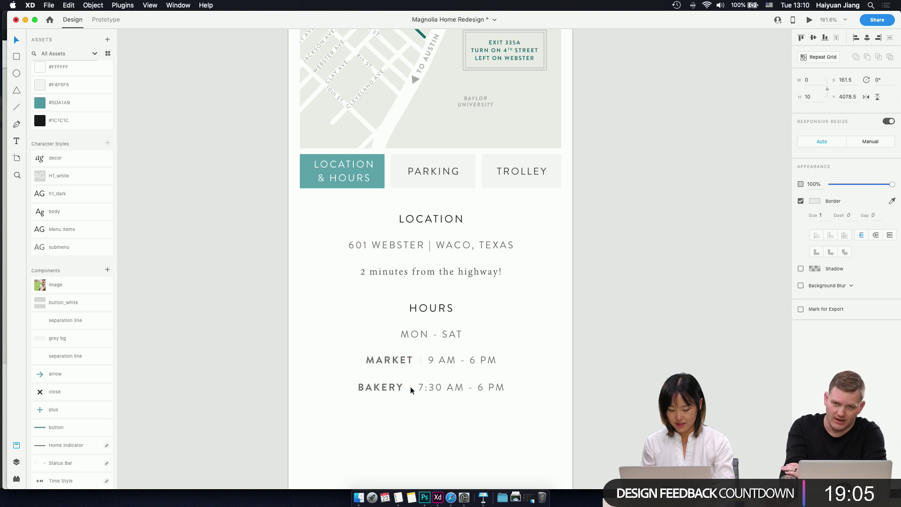
click(479, 409)
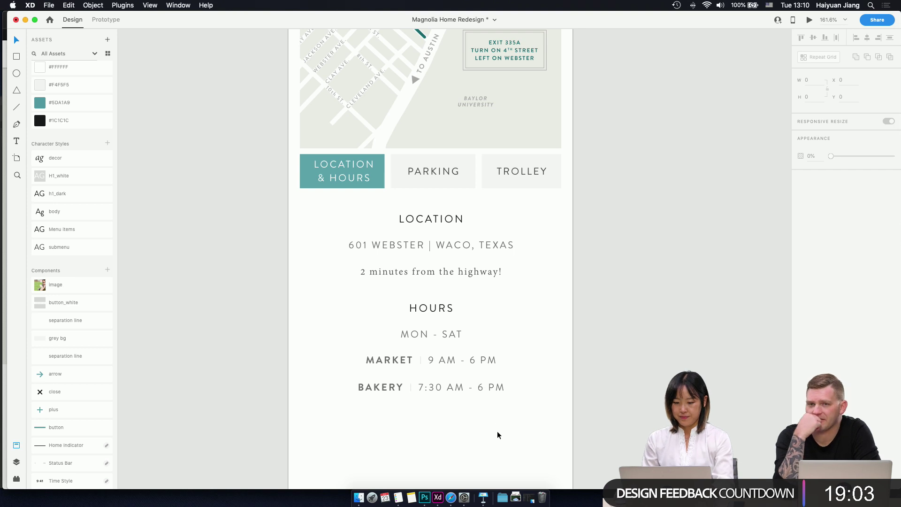
drag(497, 431, 366, 306)
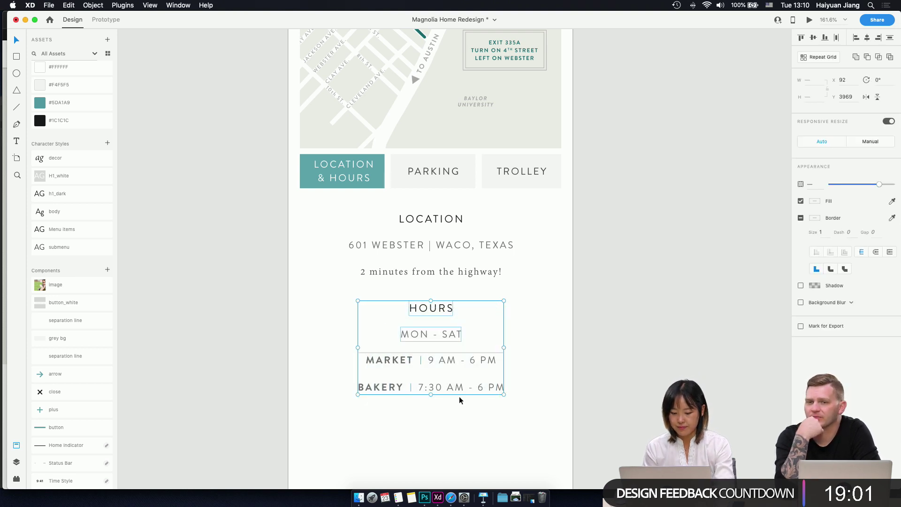
click(526, 418)
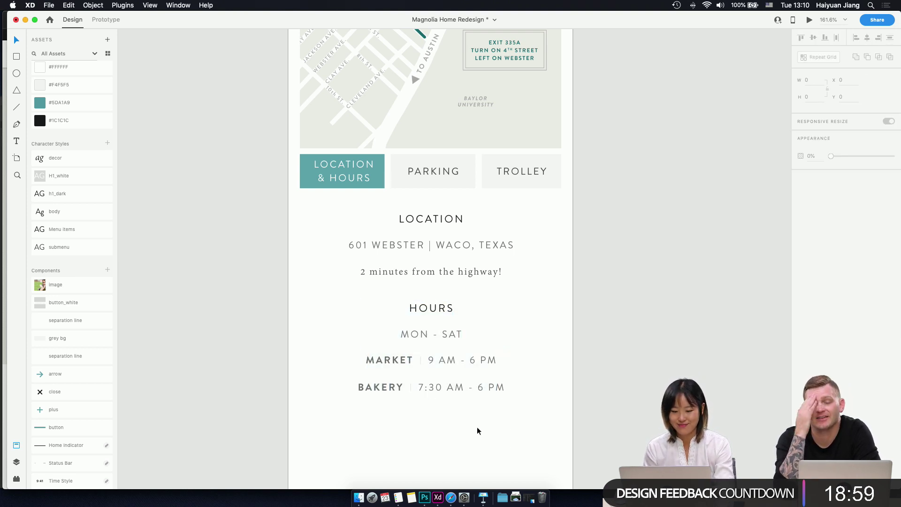
- Move the "2 minutes from the highway!" line up to Y 3920, closer to the address
scroll(477, 427, down, 3)
click(441, 235)
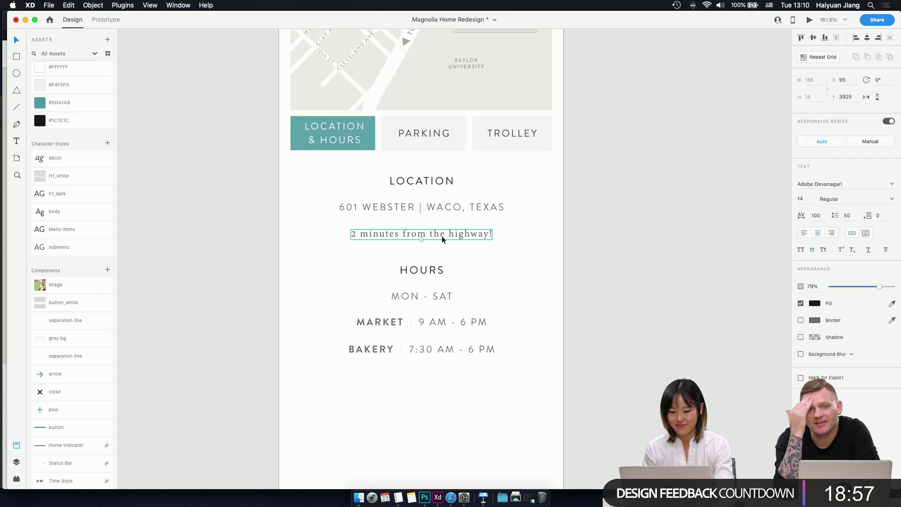
drag(442, 236, 466, 237)
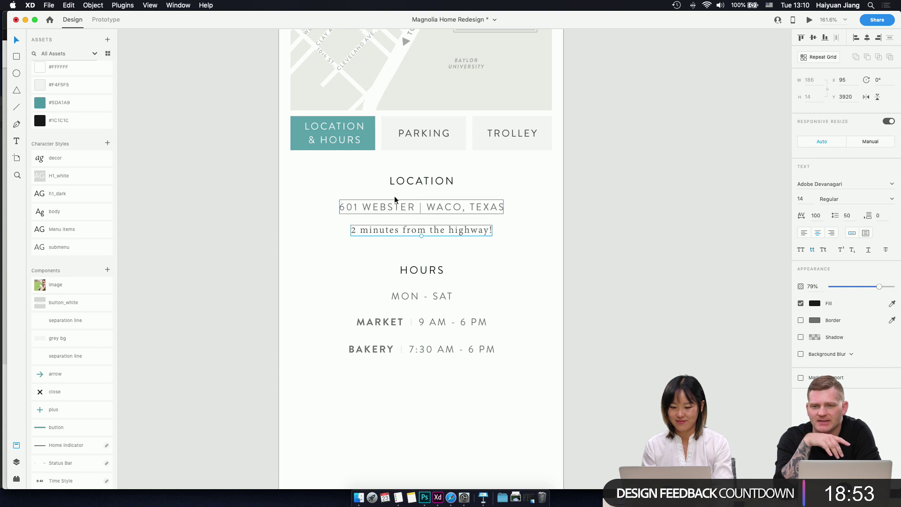
- Shift the address and the highway line together down 5, so the pair starts at Y 3891
shift+click(392, 207)
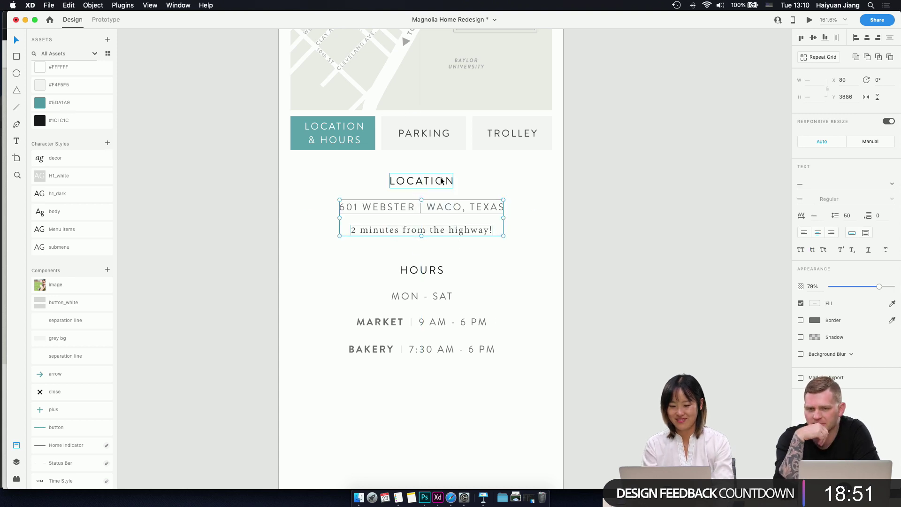
key(Down)
key(Down)
key(Down)
key(Down)
key(Down)
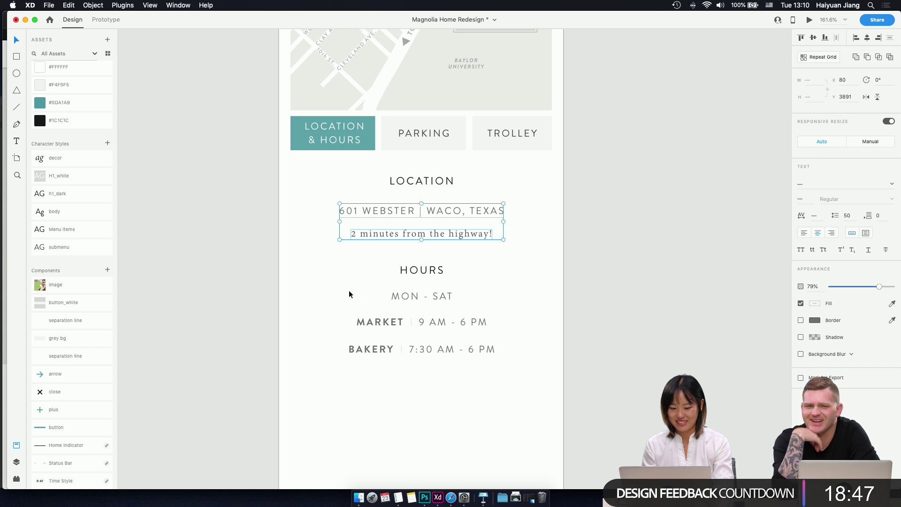
- Move MON - SAT, the Market and Bakery hours and their dividers down to Y 4009, 20 below the HOURS heading
drag(348, 288, 418, 329)
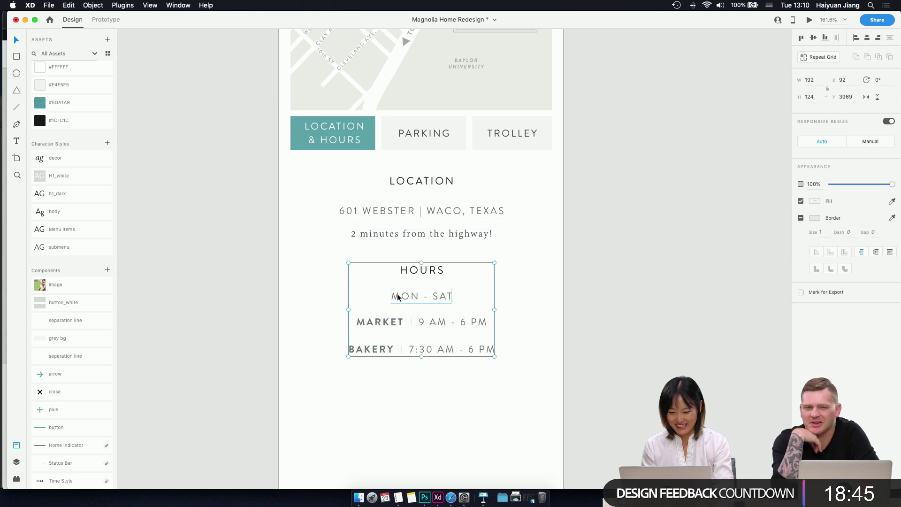
drag(384, 290, 477, 376)
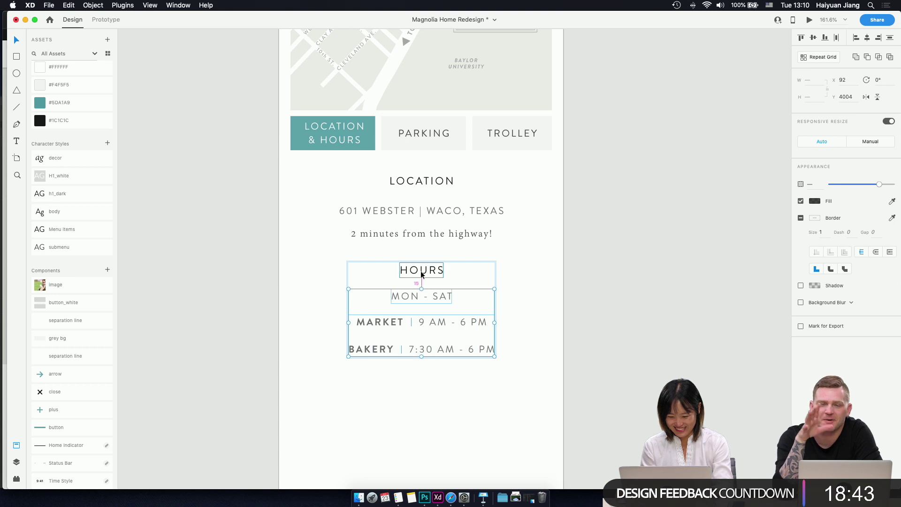
key(shift+Down)
key(Down)
key(Down)
key(Down)
key(Down)
key(Down)
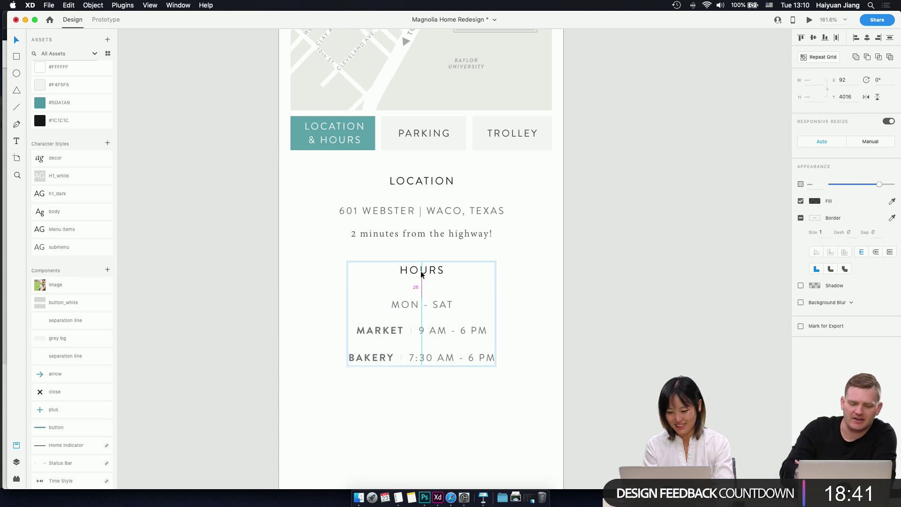
key(shift+Up)
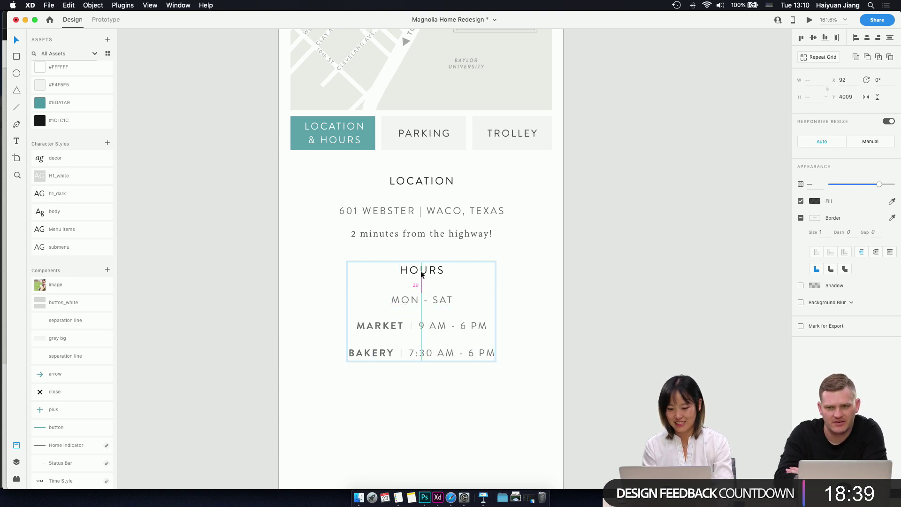
click(537, 336)
click(421, 271)
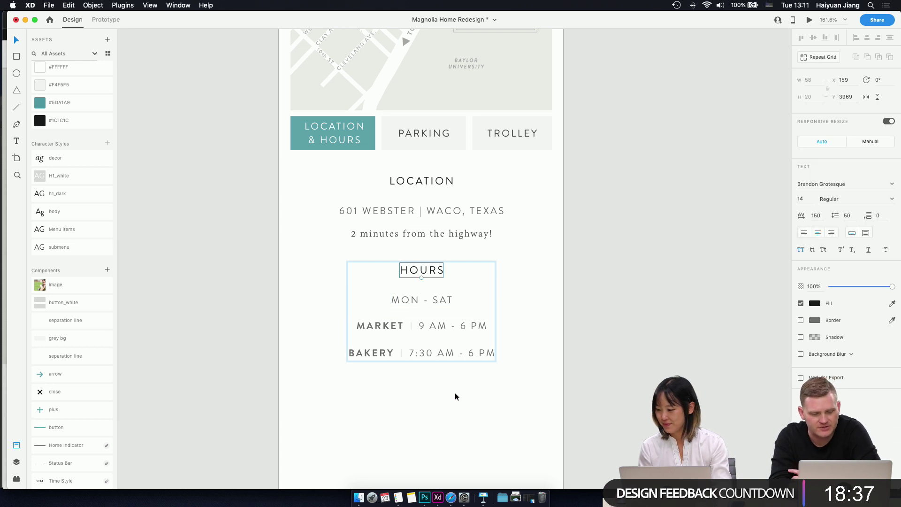
click(421, 387)
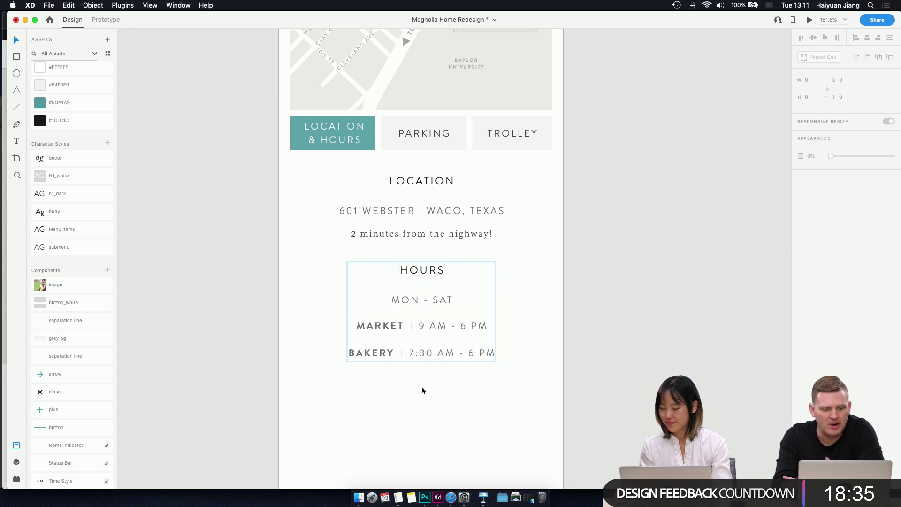
- Duplicate the "2 minutes from the highway!" line below the Bakery hours and change its text to "Closed on Sunday"
click(432, 232)
drag(433, 231, 437, 375)
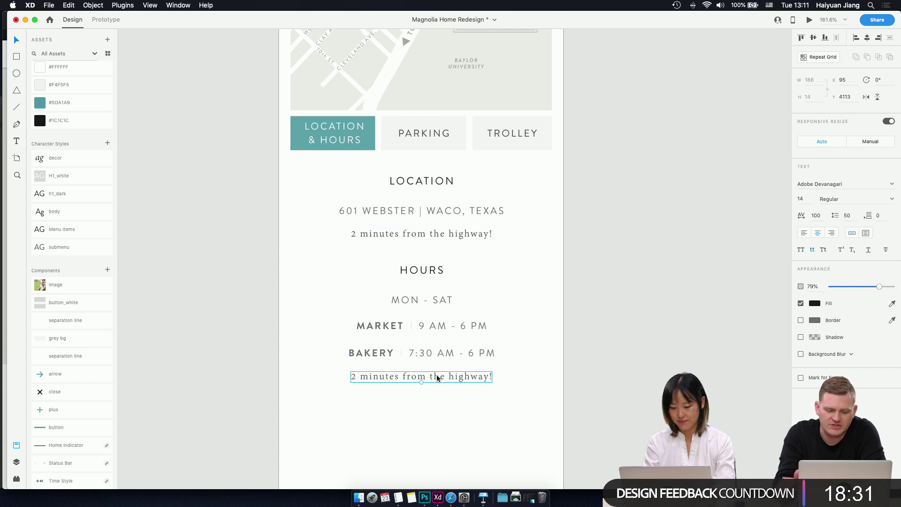
double_click(437, 376)
text(close)
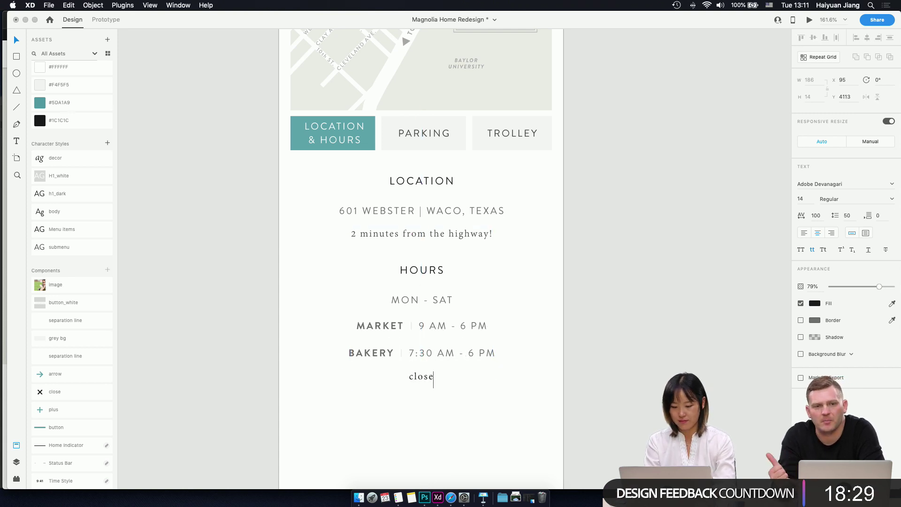
text(d on s)
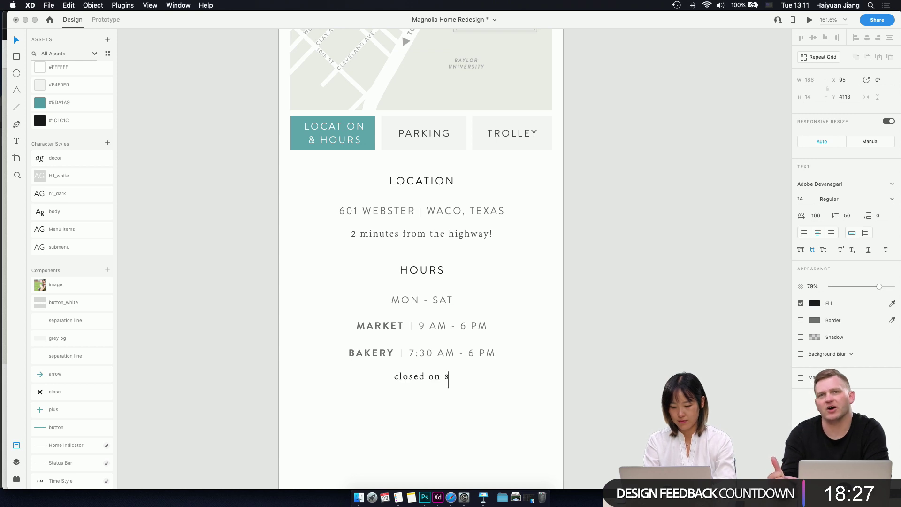
text(unday)
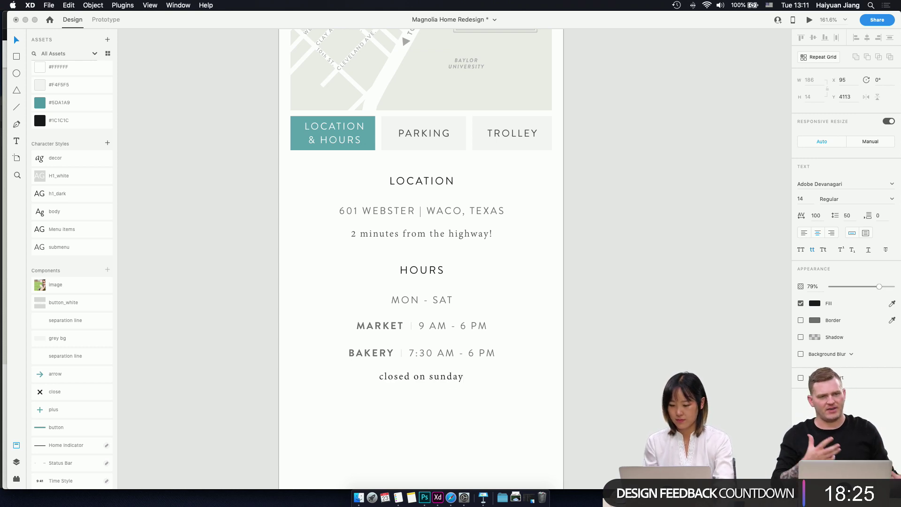
key(Escape)
click(813, 250)
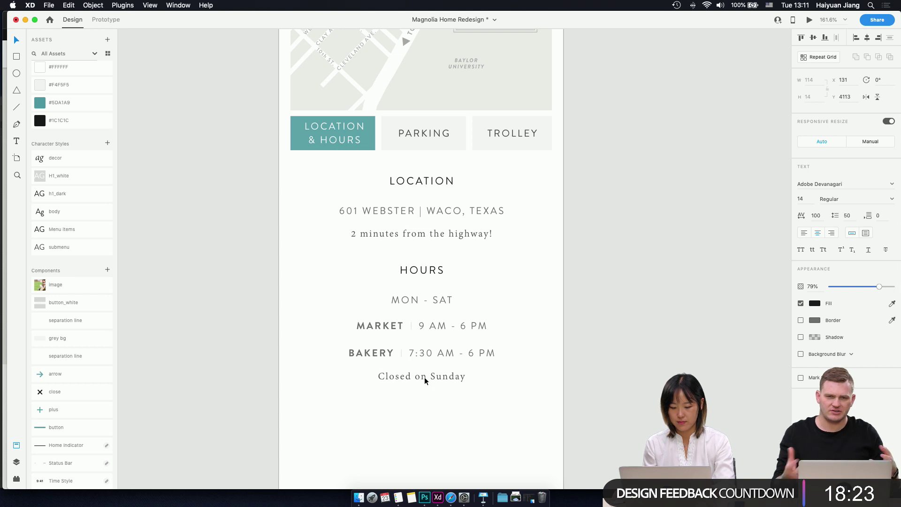
- Move the "Closed on Sunday" line down 5 to Y 4118, away from the Bakery hours
scroll(467, 397, down, 2)
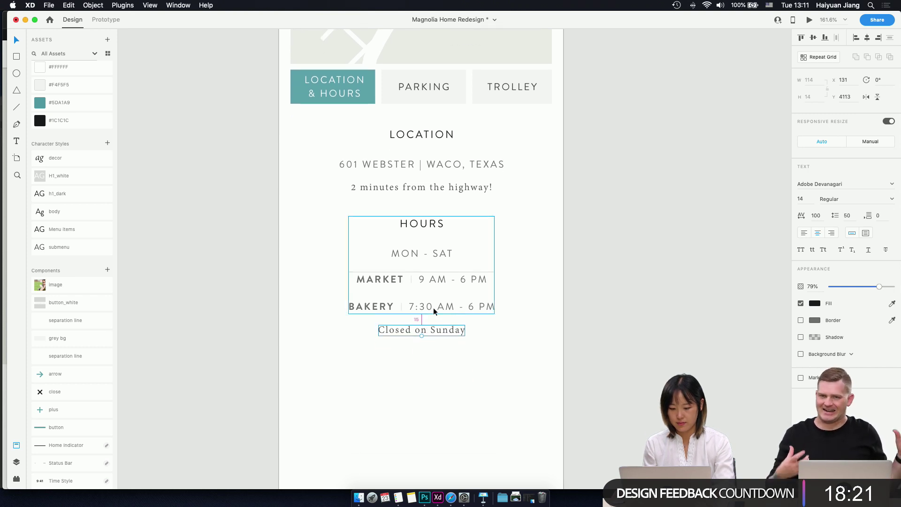
key(Down)
key(Down)
key(Down)
key(Down)
key(Down)
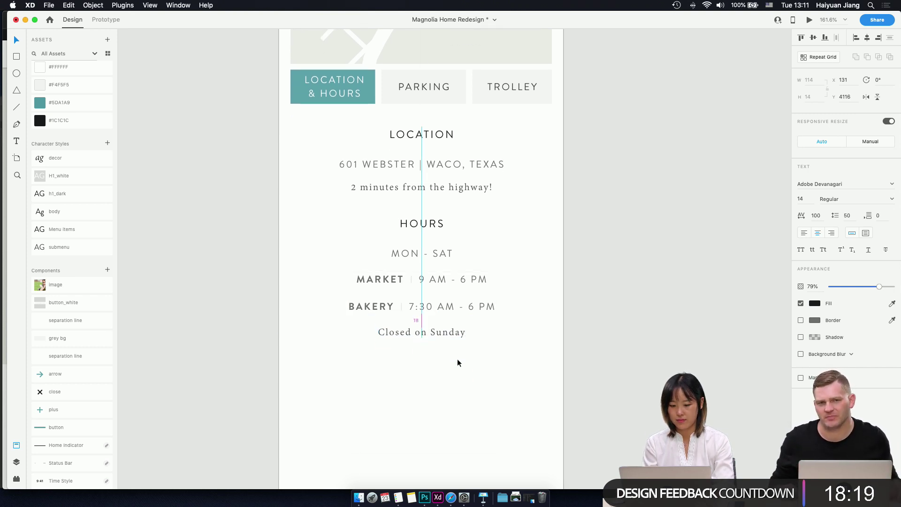
click(459, 359)
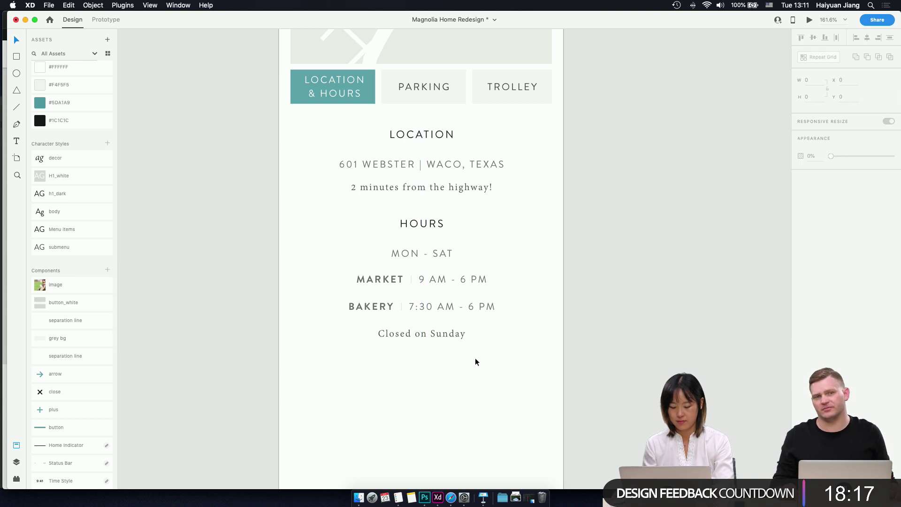
- Check the location and hours section of the Magnolia website in Safari, then return to the XD design
click(459, 335)
triple_click(459, 335)
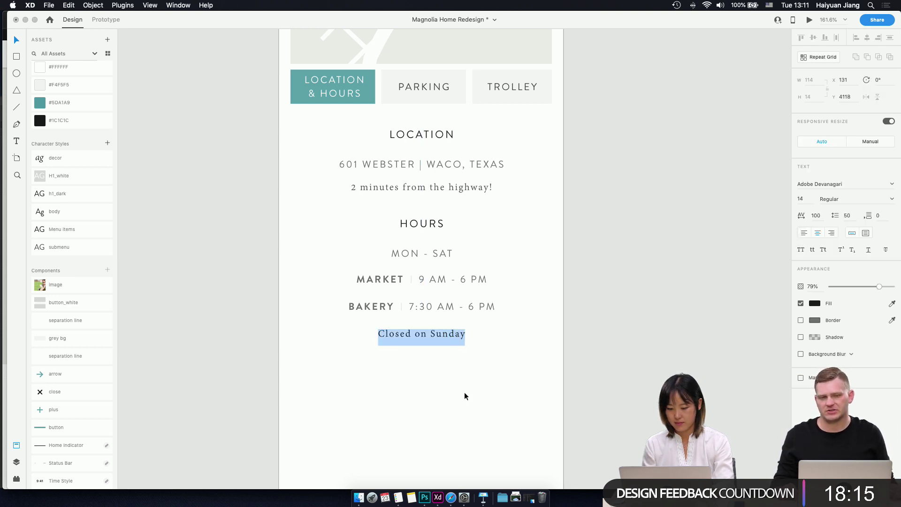
click(451, 497)
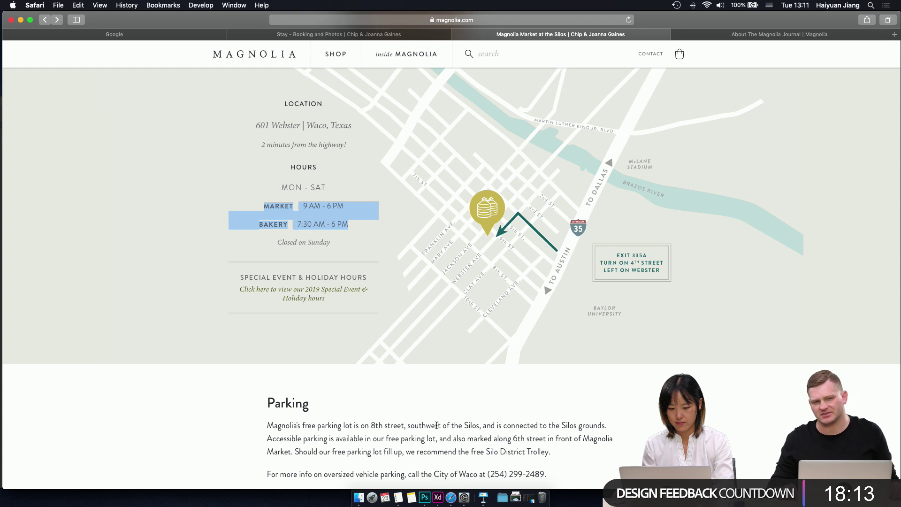
click(438, 497)
click(492, 365)
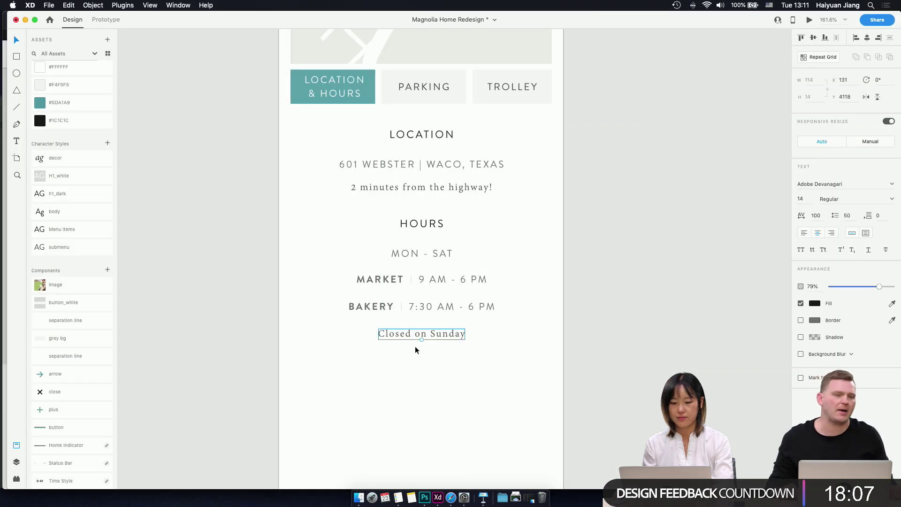
- Add a separation line component below "Closed on Sunday", centered horizontally on the artboard at Y 4162
click(419, 229)
drag(328, 212, 493, 376)
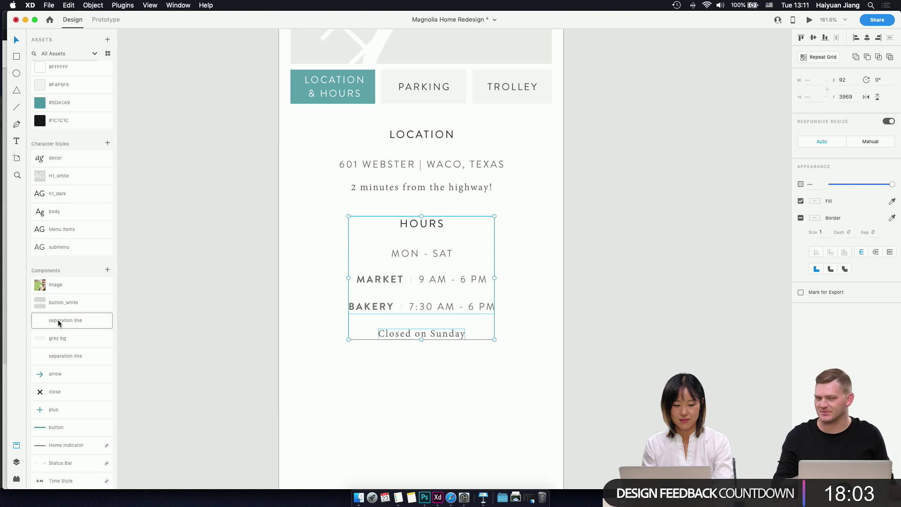
drag(58, 322, 409, 403)
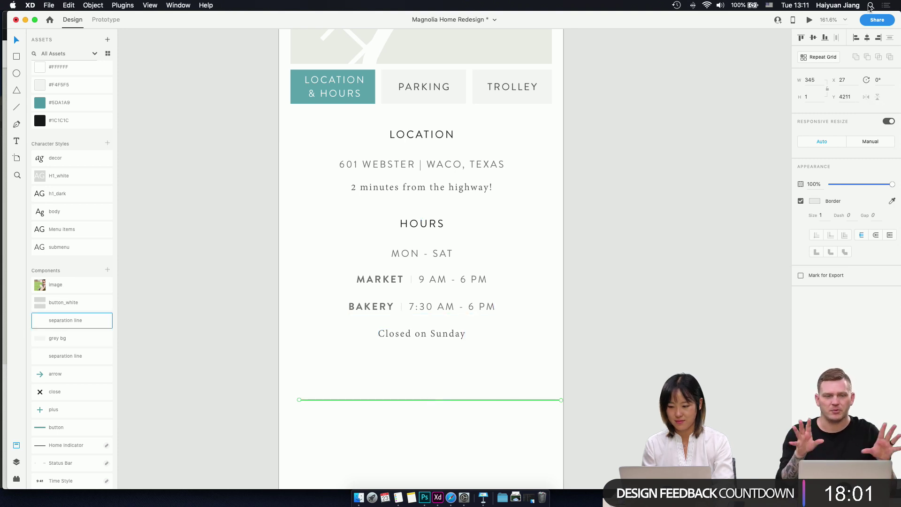
click(867, 38)
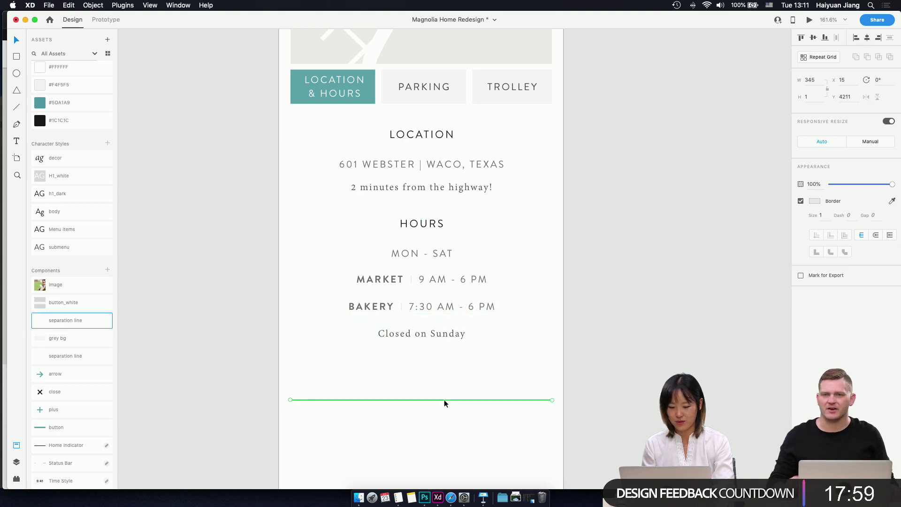
drag(444, 399, 444, 360)
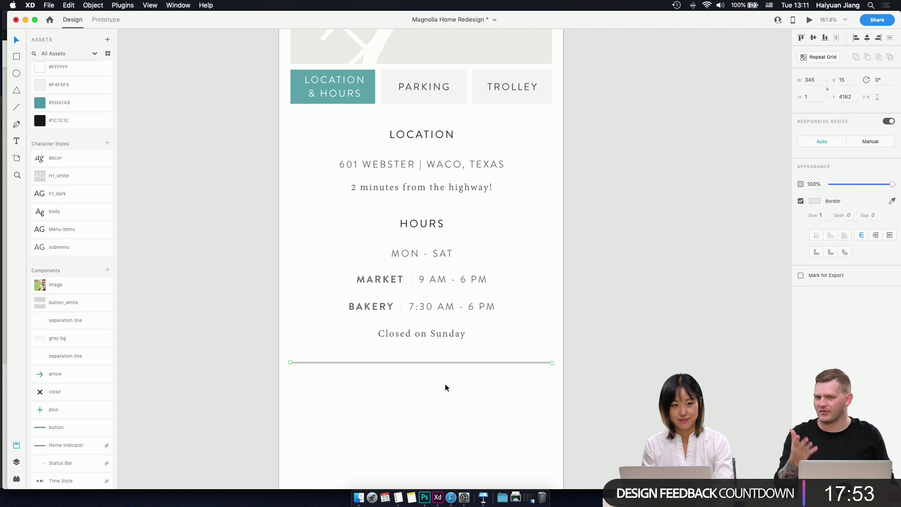
click(446, 381)
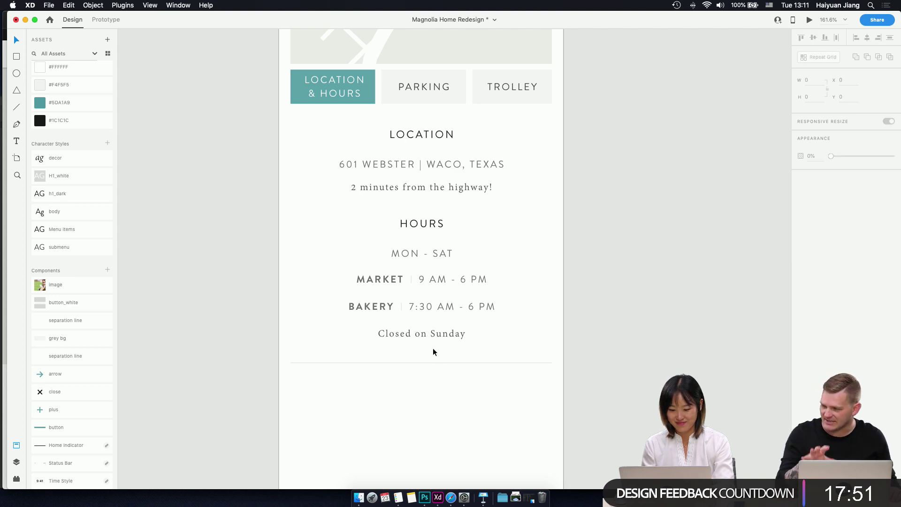
- Duplicate the "LOCATION" heading, address line and "2 minutes from the highway!" line below the separation line, with the heading at Y 4193
click(436, 362)
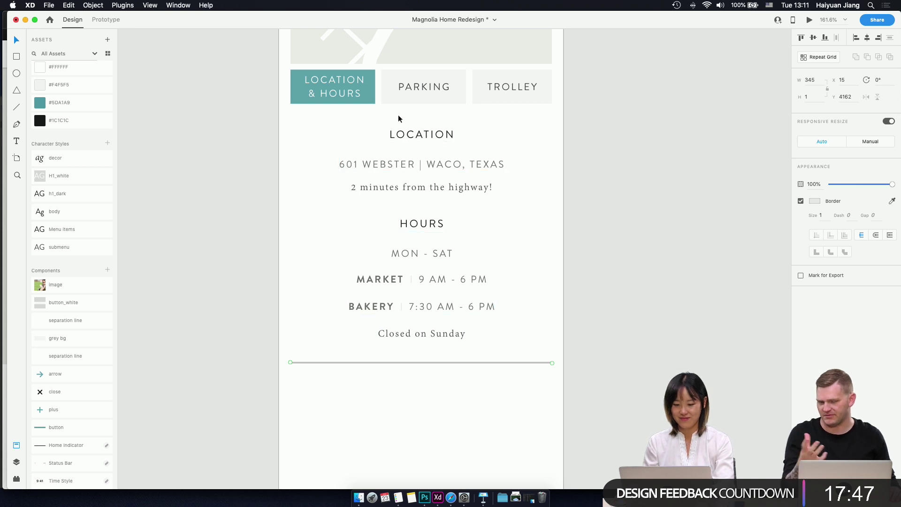
drag(398, 115, 442, 174)
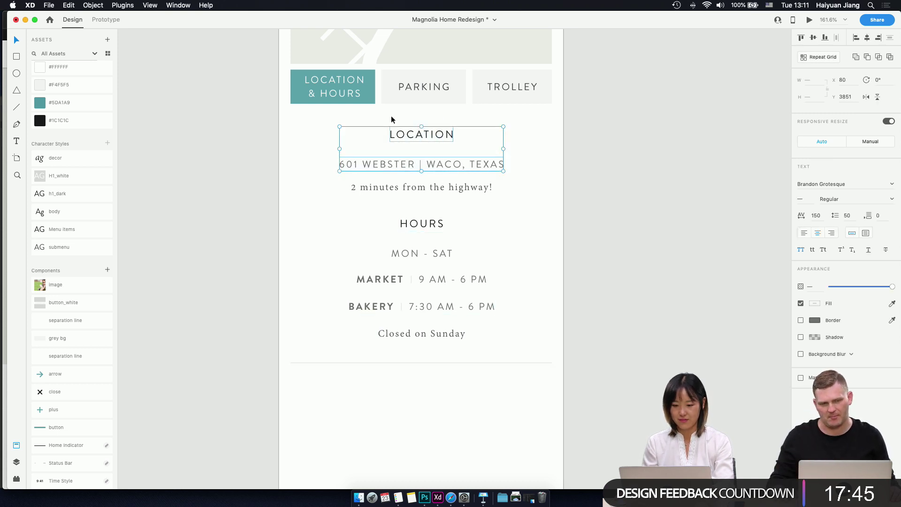
drag(391, 115, 442, 189)
drag(433, 134, 444, 391)
- Replace the duplicated "LOCATION" heading with "SPECIAL EVENT & HOLIDAY HOURS", copied from the Magnolia website in Safari
double_click(430, 393)
double_click(430, 393)
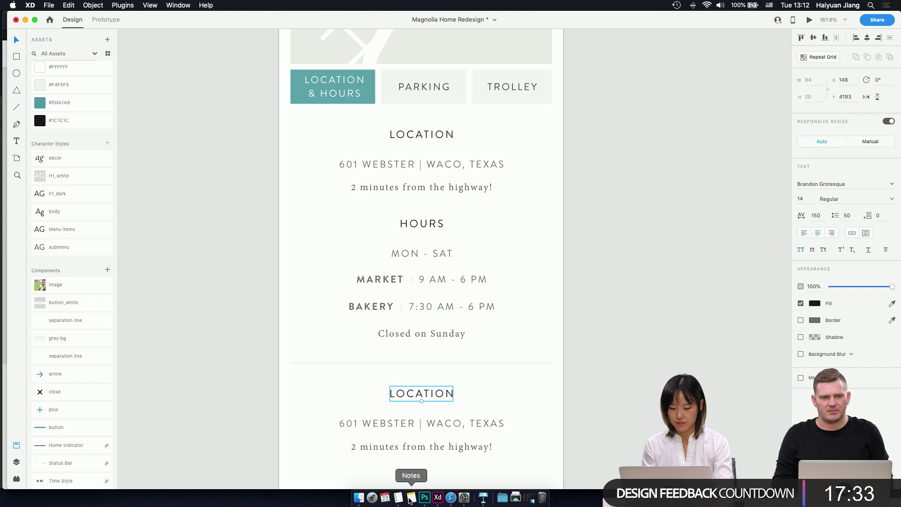
click(451, 498)
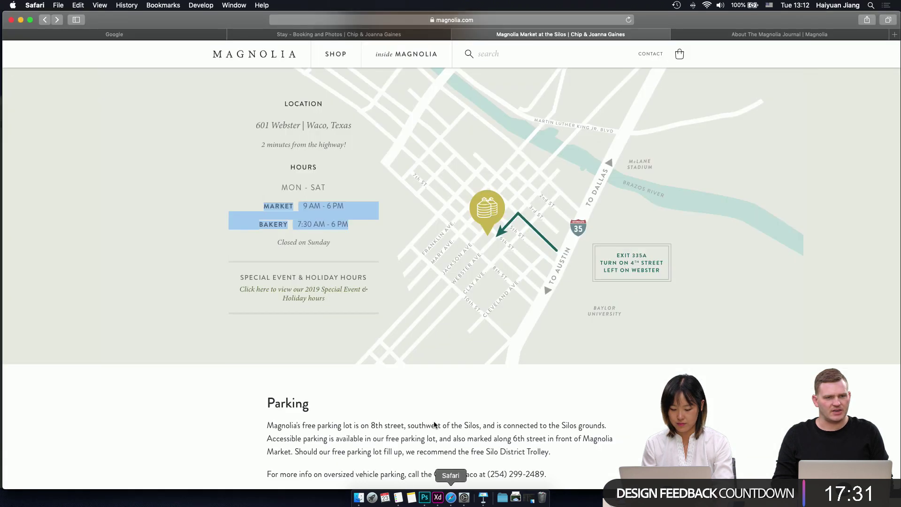
drag(362, 277, 238, 274)
key(super+c)
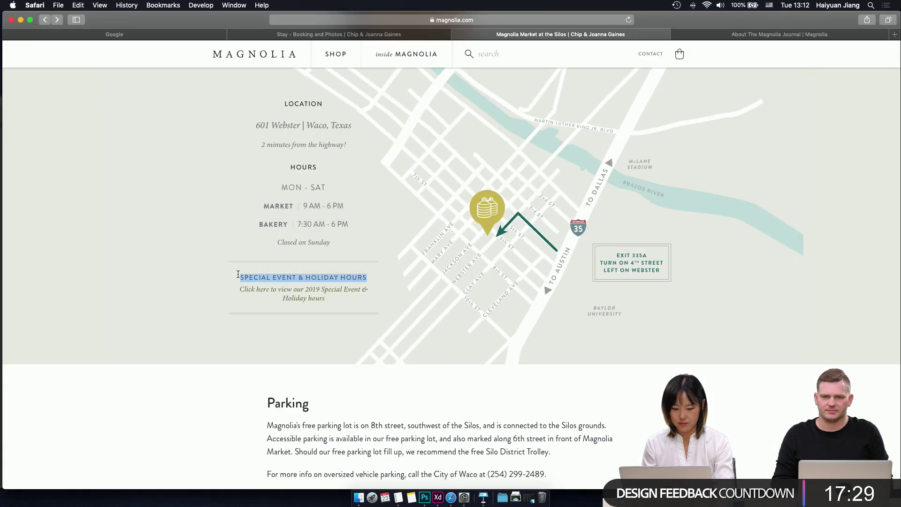
click(438, 497)
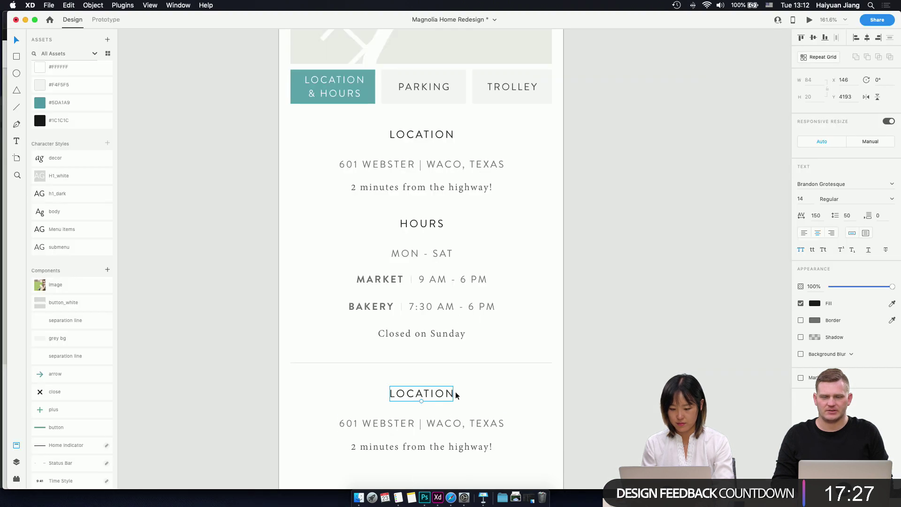
double_click(438, 395)
key(super+v)
key(Escape)
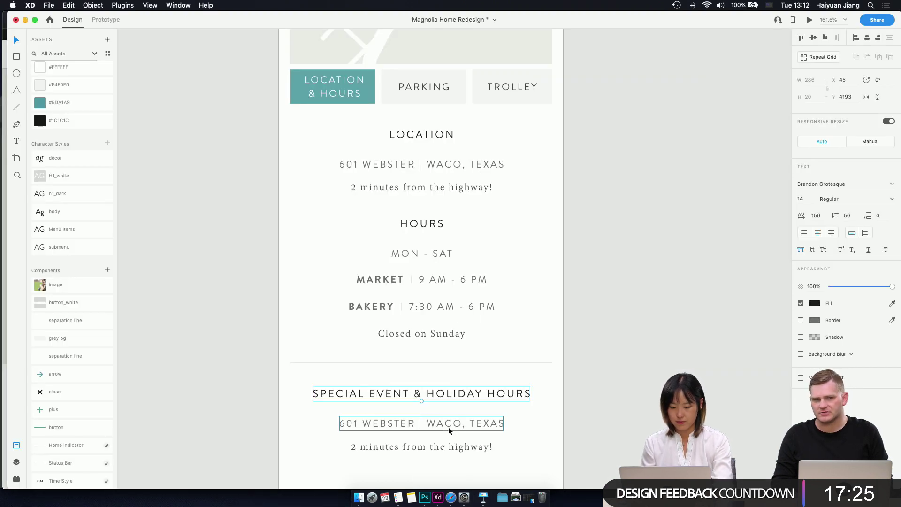
- Delete the address line below the special event heading and move "2 minutes from the highway!" up to Y 4233
click(443, 424)
key(BackSpace)
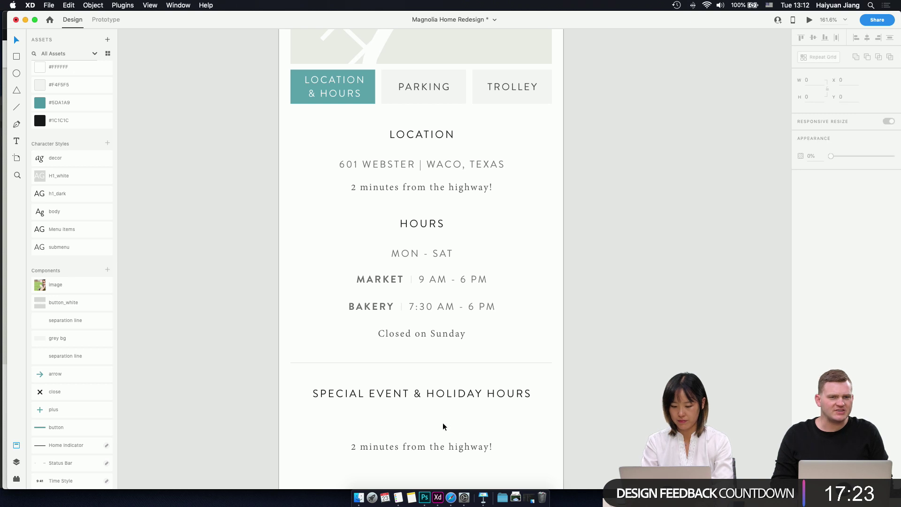
drag(441, 446, 441, 420)
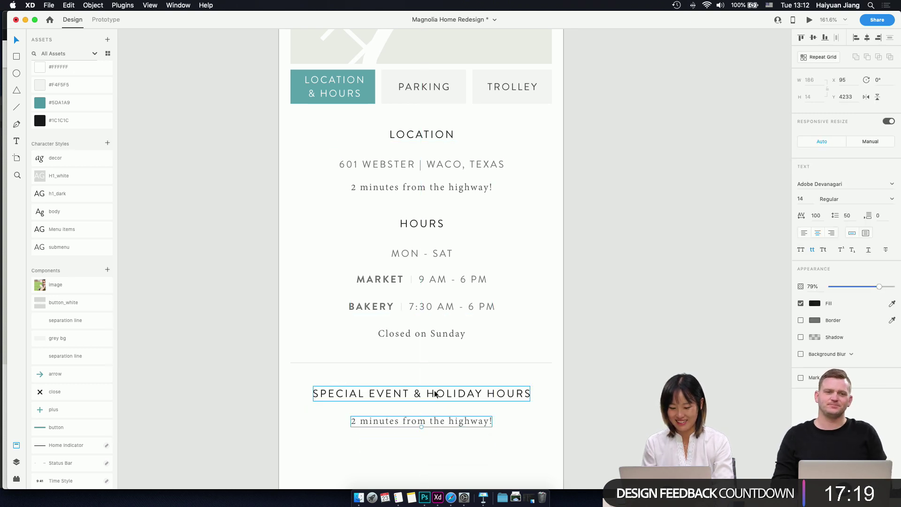
click(432, 396)
click(437, 423)
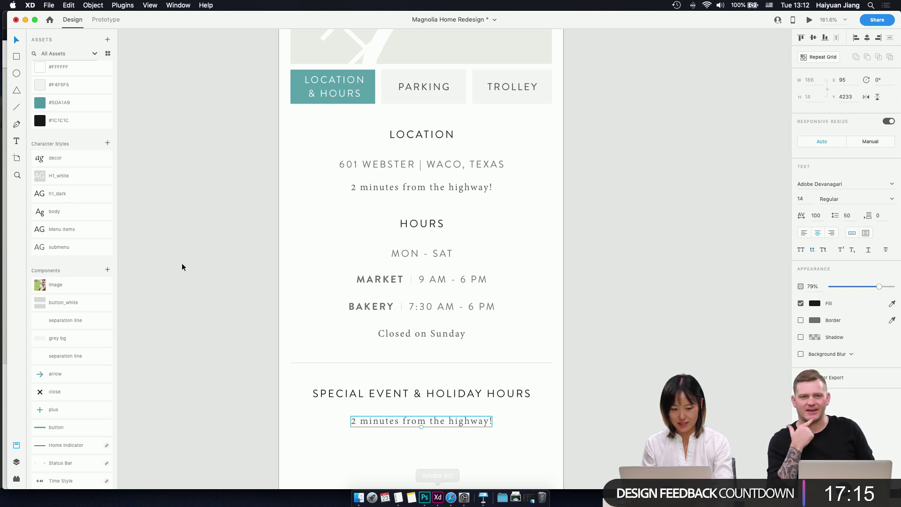
scroll(185, 264, up, 2)
scroll(50, 216, up, 2)
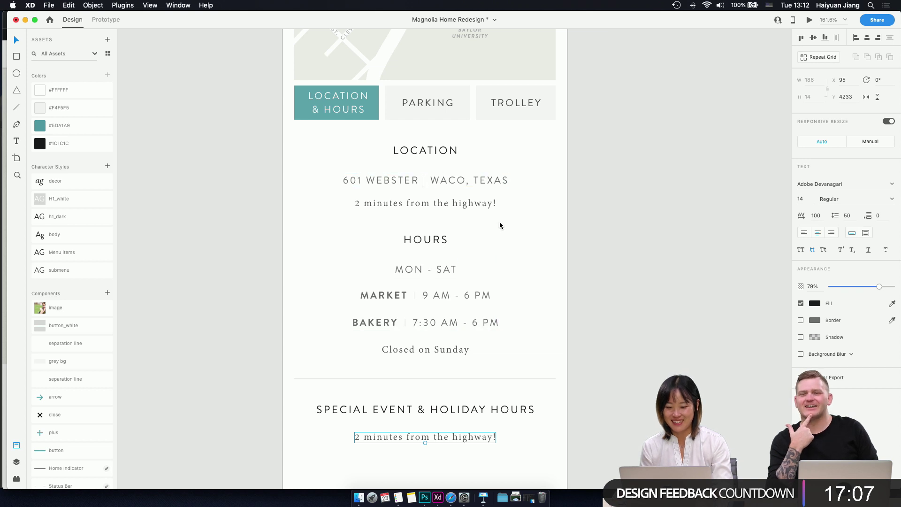
click(493, 376)
click(493, 378)
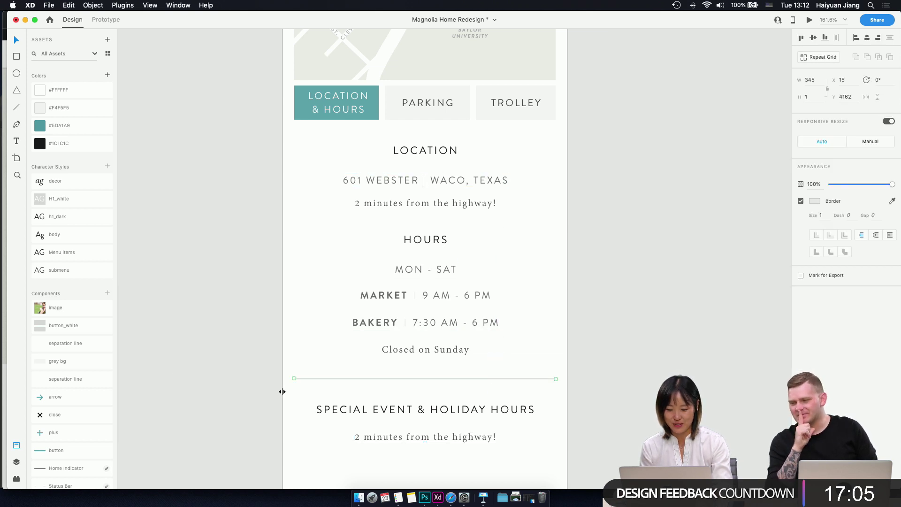
- Replace the line under the special event heading with the website's "Click here to view our 2019 Special Event & Holiday hours", without lowercase formatting
click(446, 438)
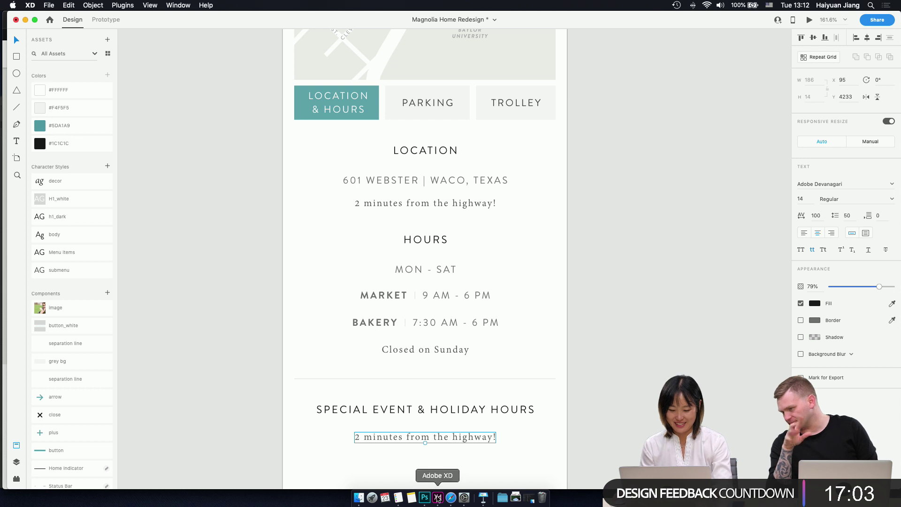
click(451, 499)
scroll(478, 376, down, 5)
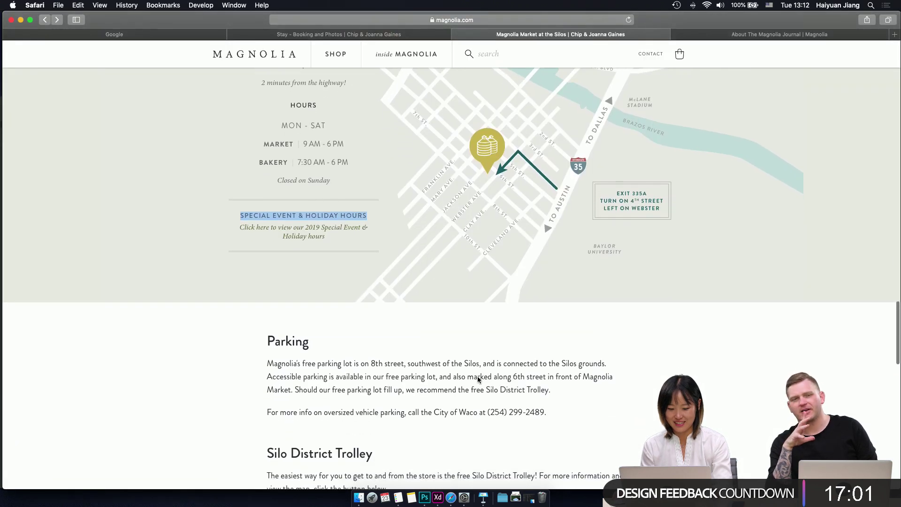
scroll(477, 380, up, 3)
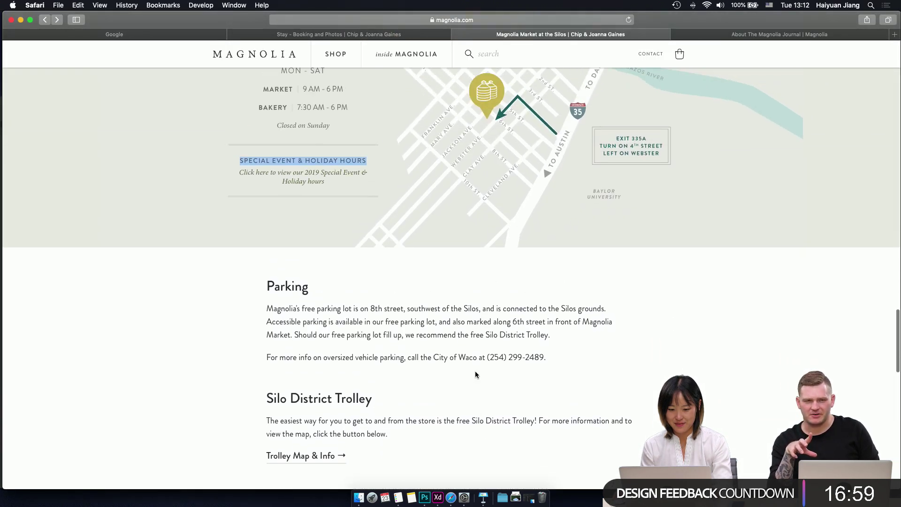
drag(328, 200, 258, 193)
click(438, 498)
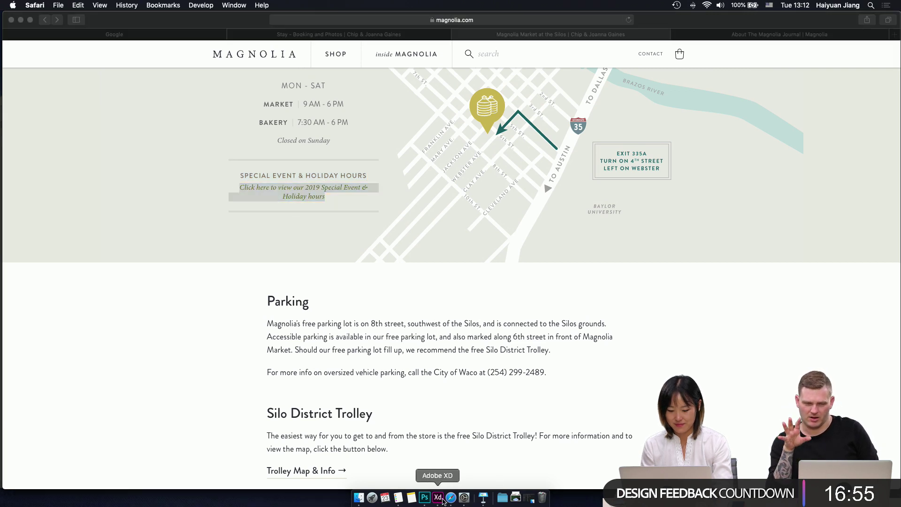
double_click(447, 438)
key(super+a)
text(click here to view our 2019 special event & holiday hours)
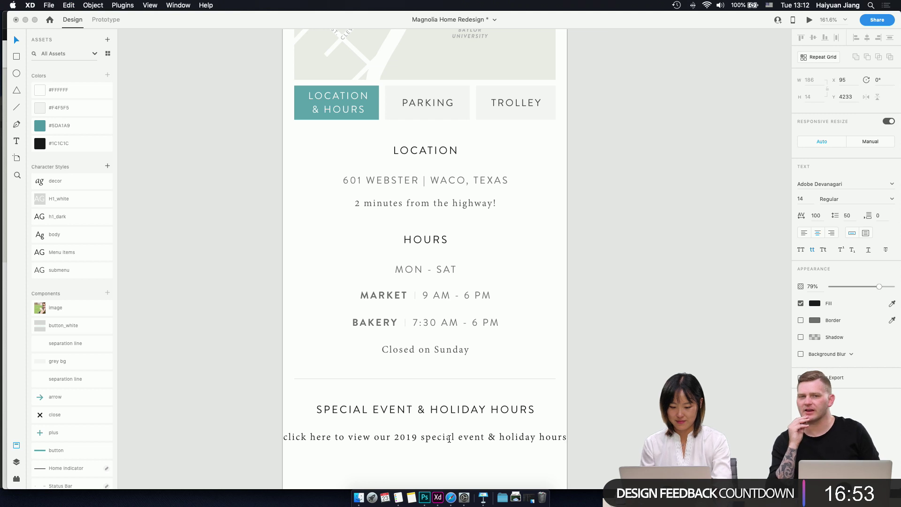
key(Escape)
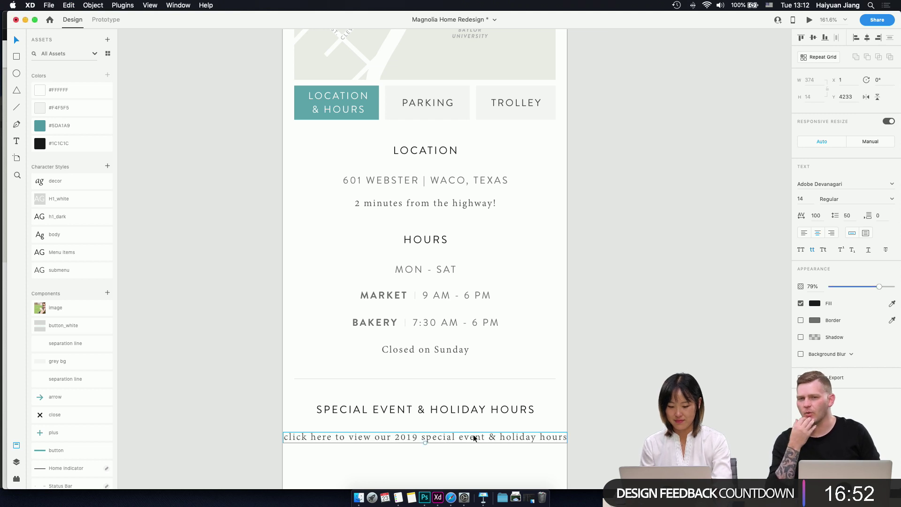
click(813, 252)
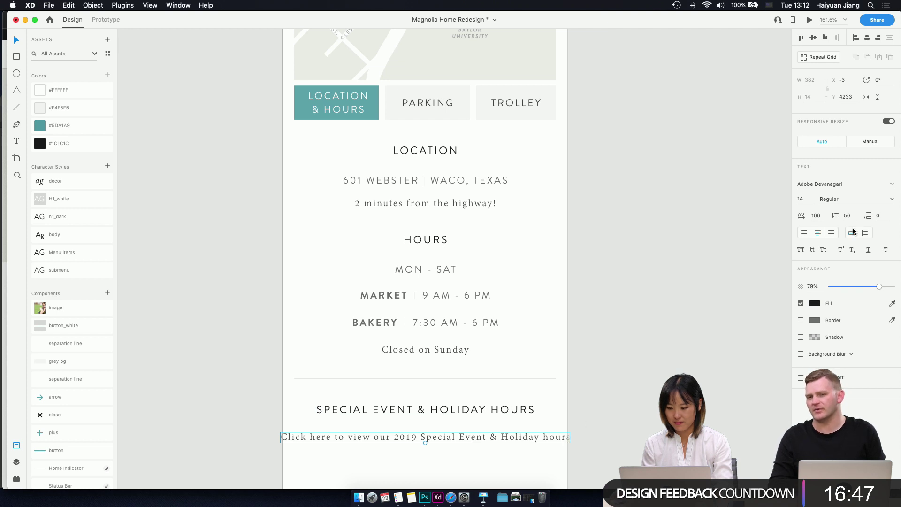
- Convert the "Click here to view" line to area text and resize its box to about 344 wide and 62 high
click(867, 234)
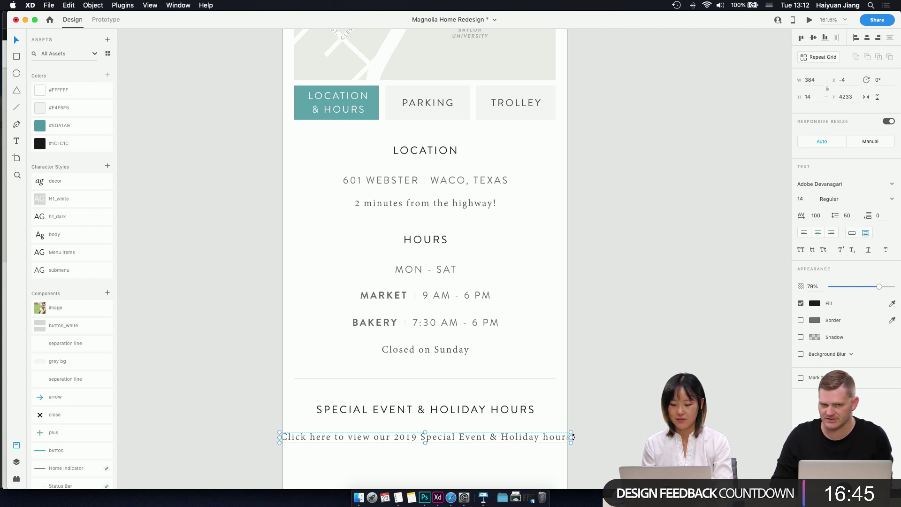
mouse_move(572, 438)
mouse_down()
mouse_move(532, 437)
mouse_move(555, 438)
mouse_up()
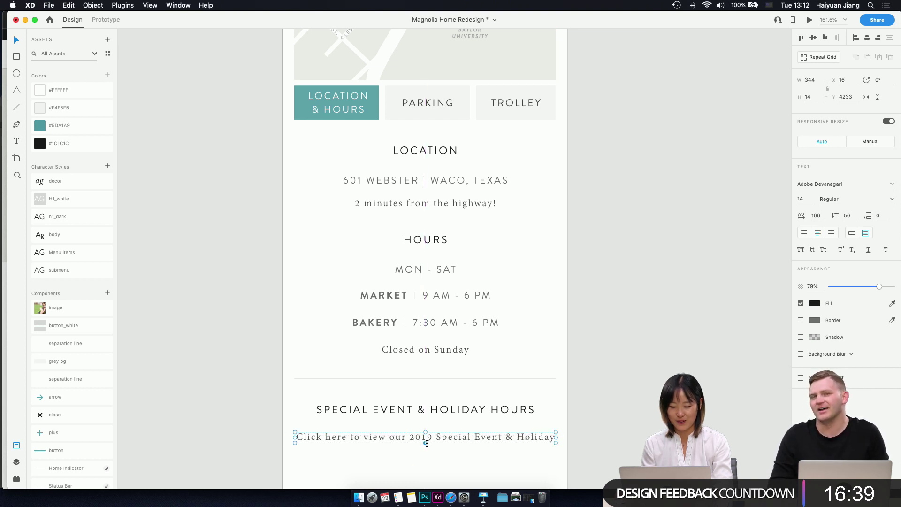
drag(426, 443, 427, 480)
scroll(439, 461, down, 2)
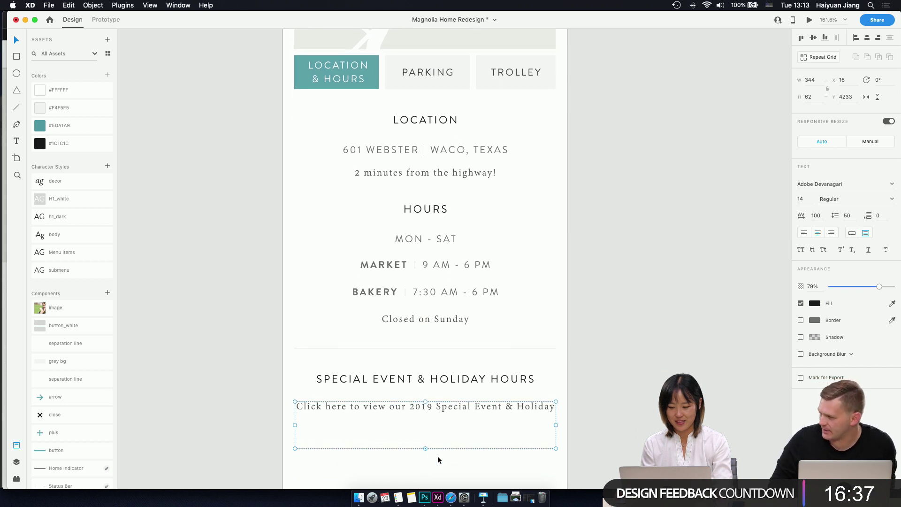
- Set the link text's line spacing to 20 and shorten its box to about 34 high
click(848, 217)
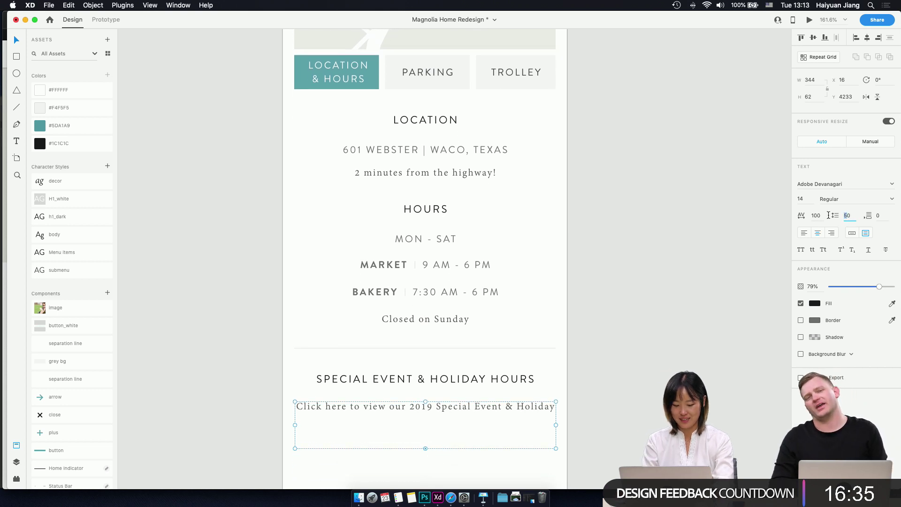
text(20)
key(Return)
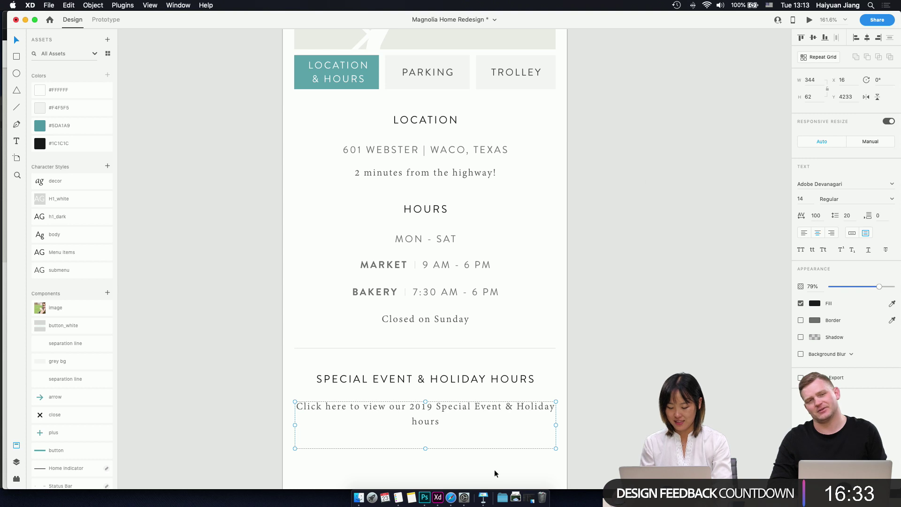
drag(426, 449, 427, 427)
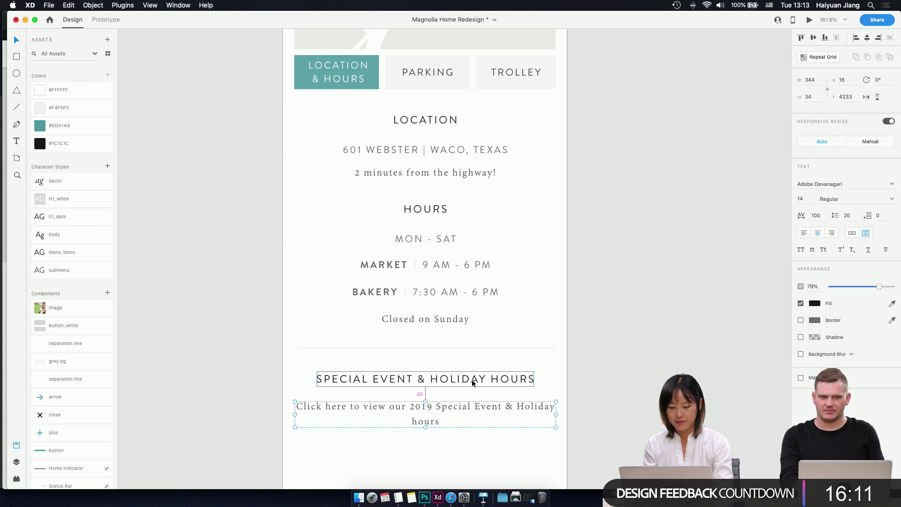
- Fill the "Click here to view" text with the teal #5DA1A9 and raise its opacity to 100%
click(486, 455)
click(455, 412)
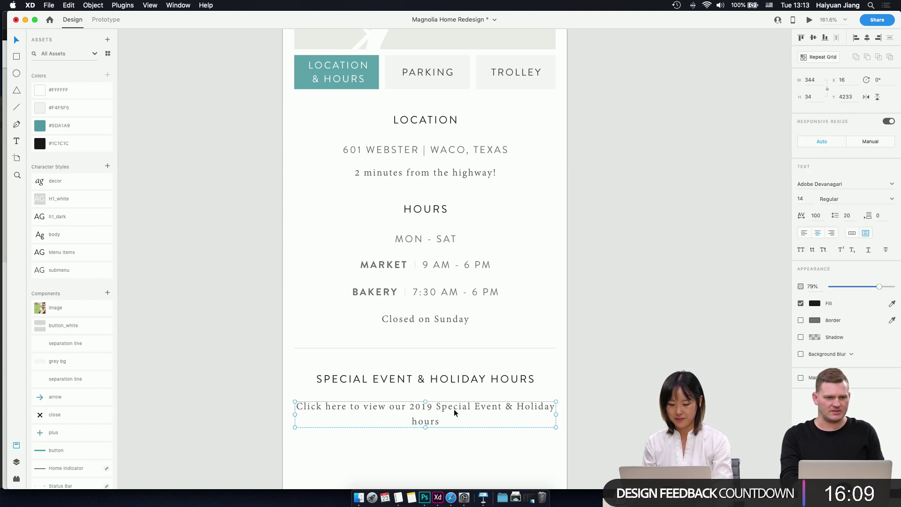
click(59, 126)
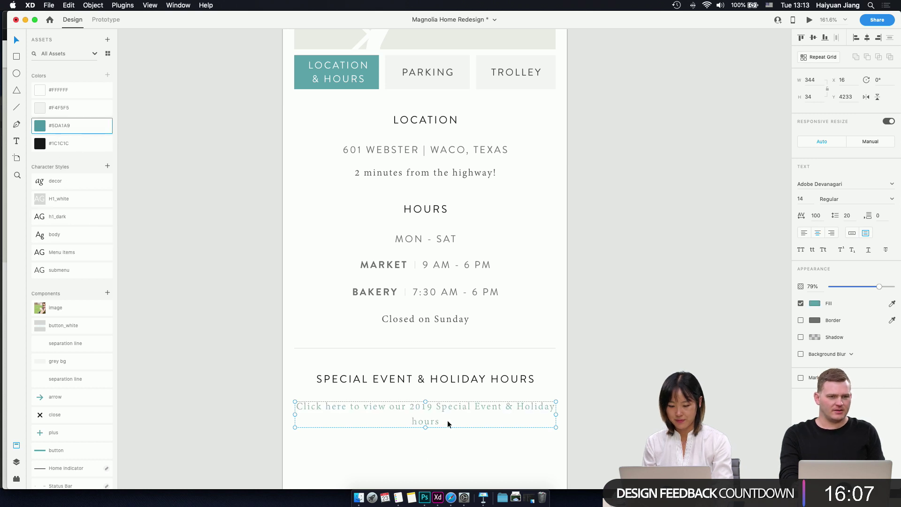
click(459, 439)
click(439, 401)
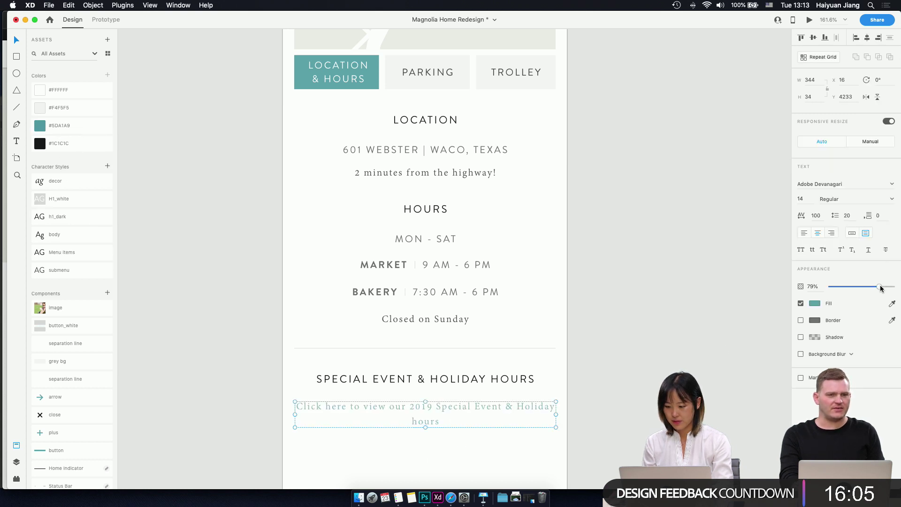
drag(880, 286, 900, 288)
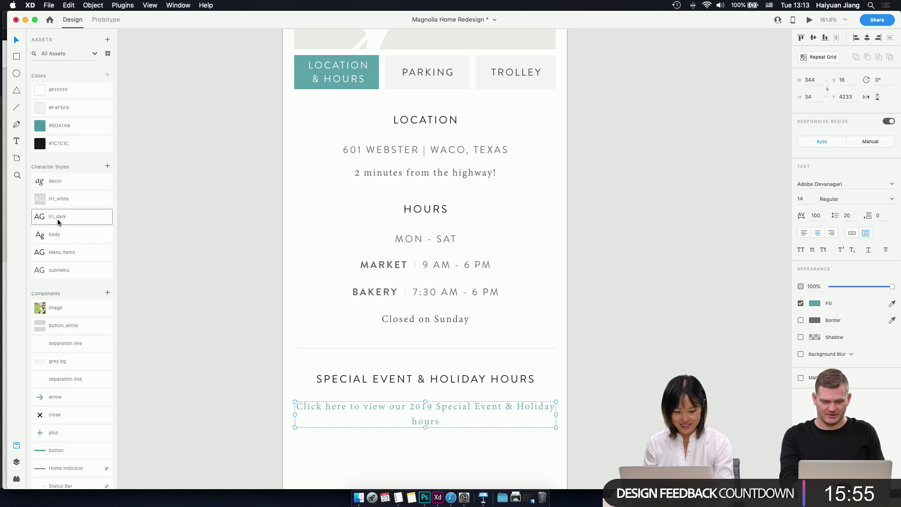
- Check the settings of the decor character style, leaving them as they are
right_click(55, 183)
click(69, 197)
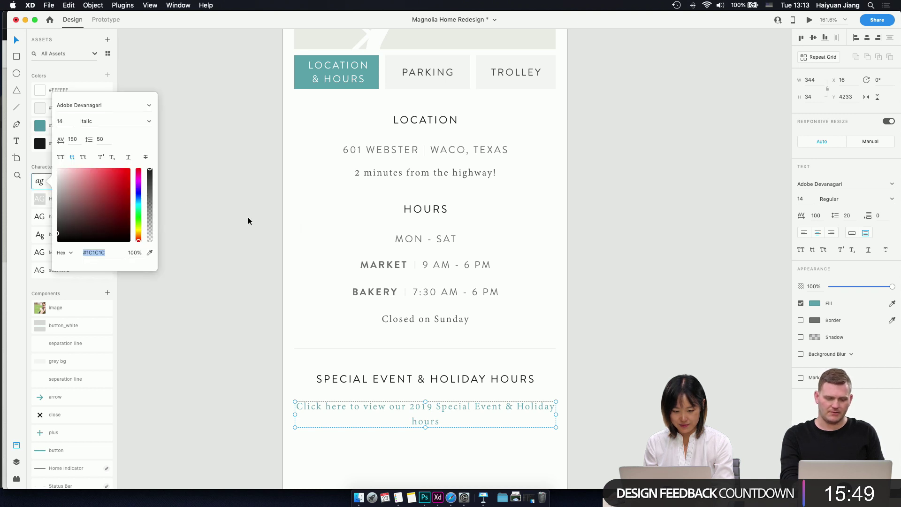
key(Escape)
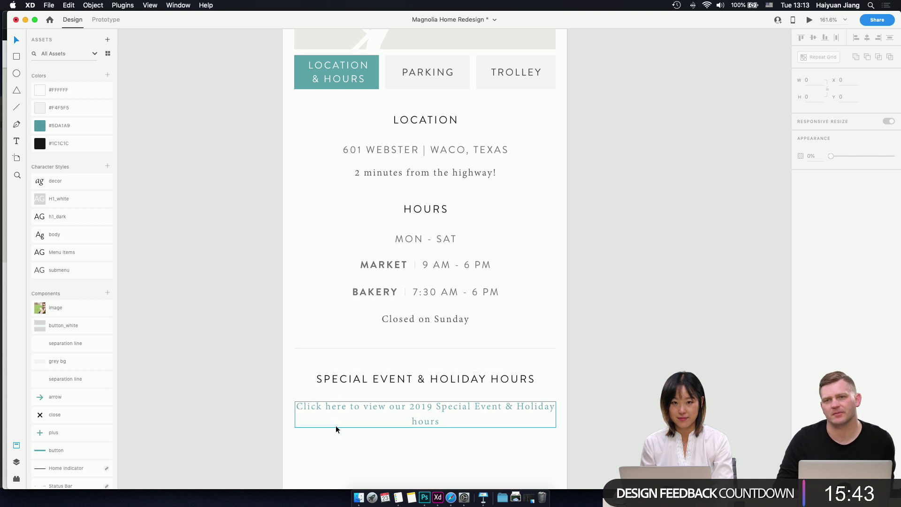
- Duplicate the separation line to below the "Click here to view" text, at Y 4287
click(448, 348)
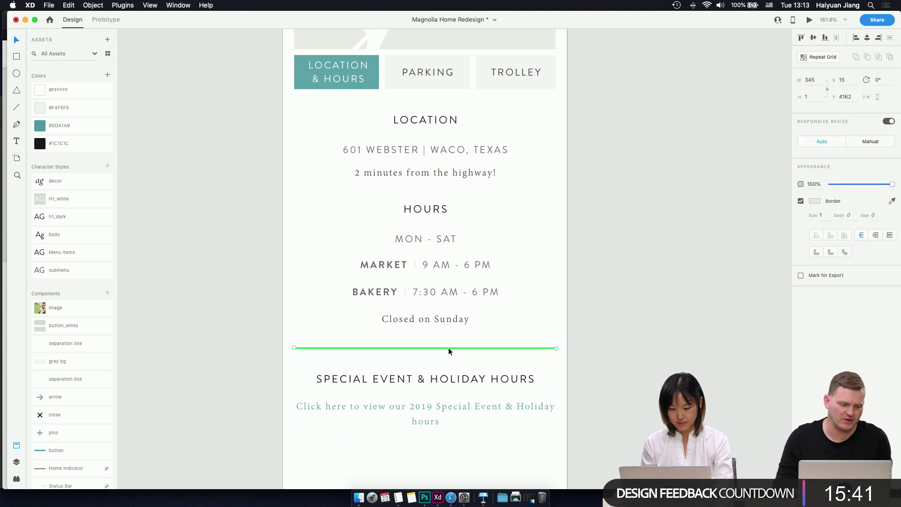
shift+click(449, 425)
click(448, 446)
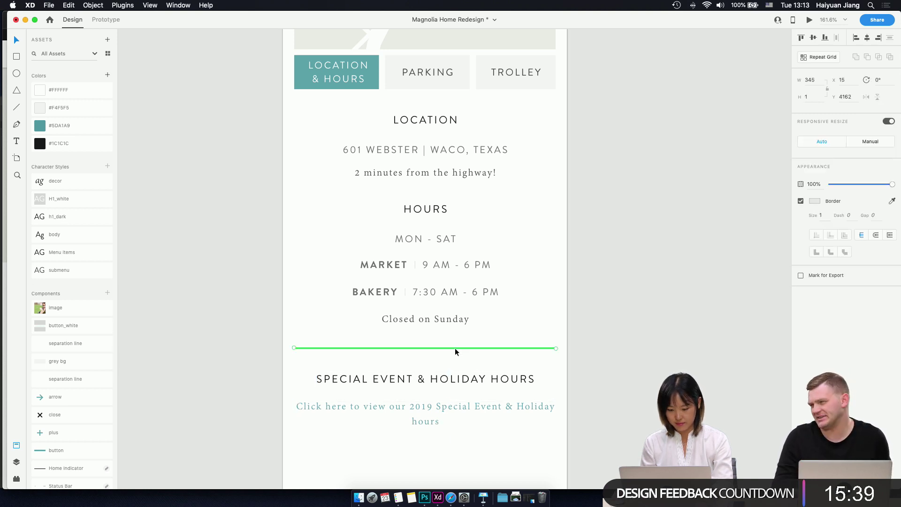
drag(455, 347, 454, 443)
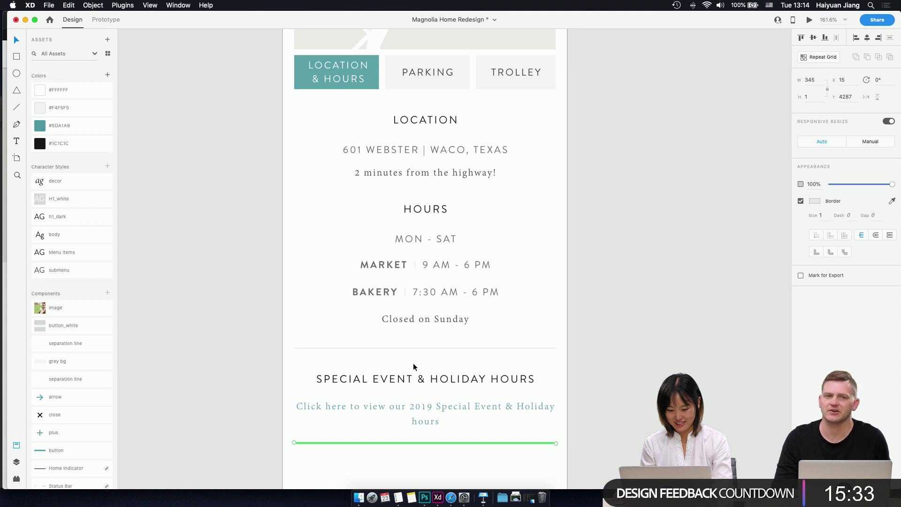
- Move the special event heading, its link text and the separation line above them up, placing that line at Y 4152
drag(414, 362, 452, 424)
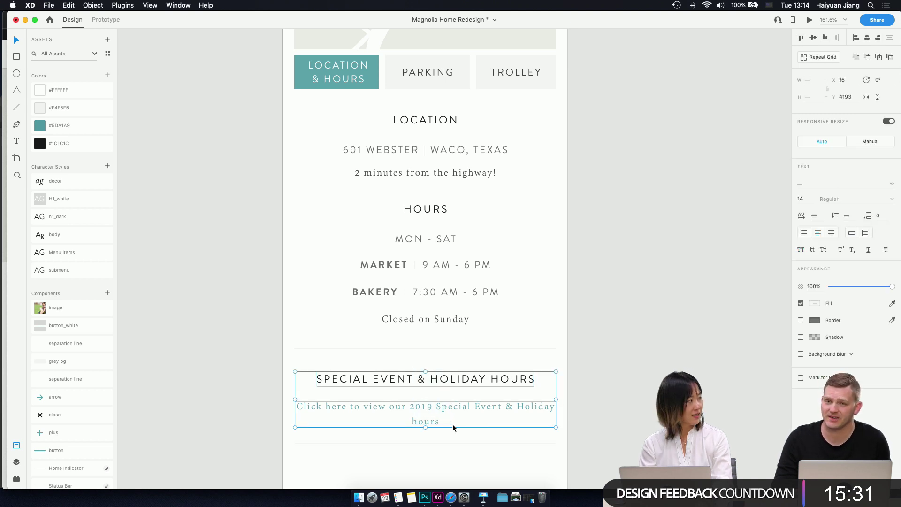
key(shift+Up)
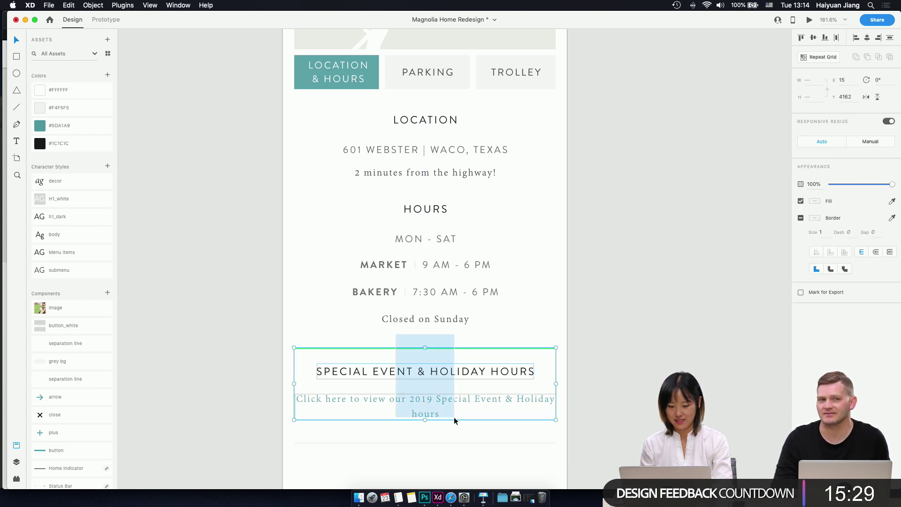
drag(454, 417, 457, 279)
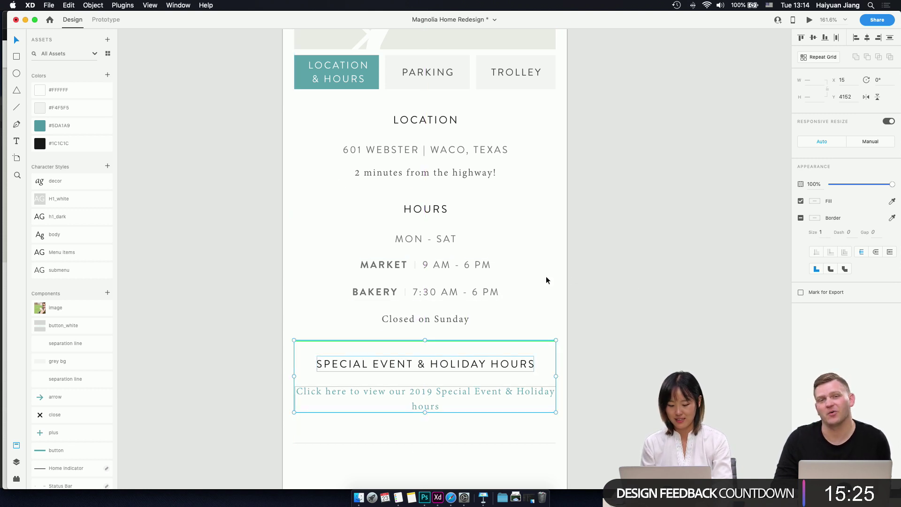
click(360, 200)
- Duplicate the separation line to above the HOURS heading at Y 3959 and shift everything from HOURS downward slightly lower
click(468, 340)
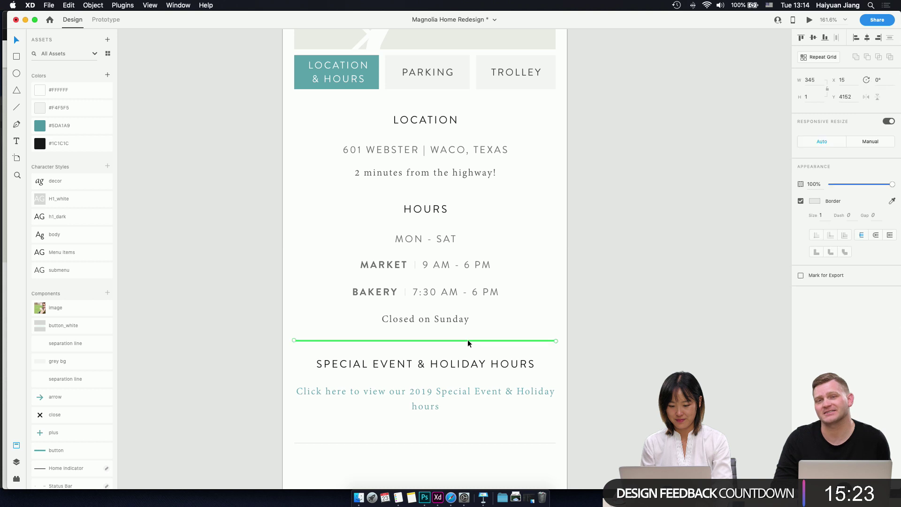
key(super+c)
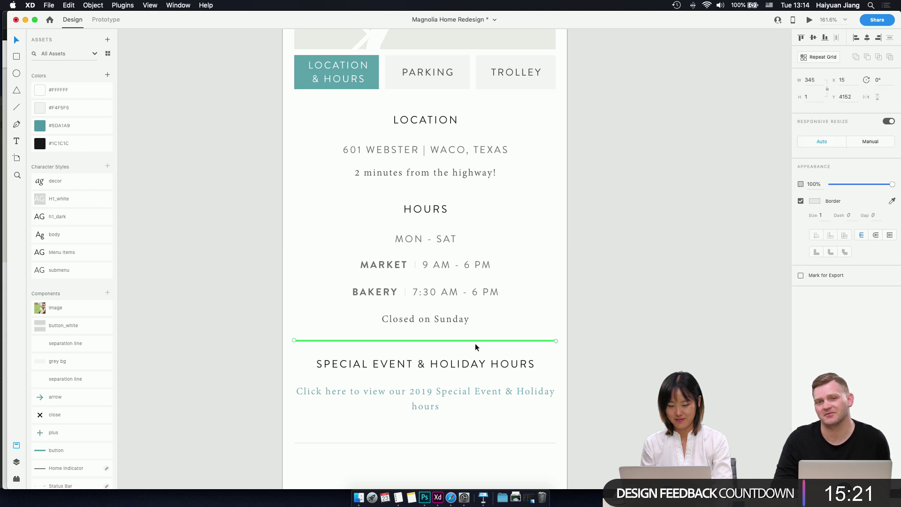
key(super+v)
drag(475, 340, 463, 196)
drag(357, 206, 550, 462)
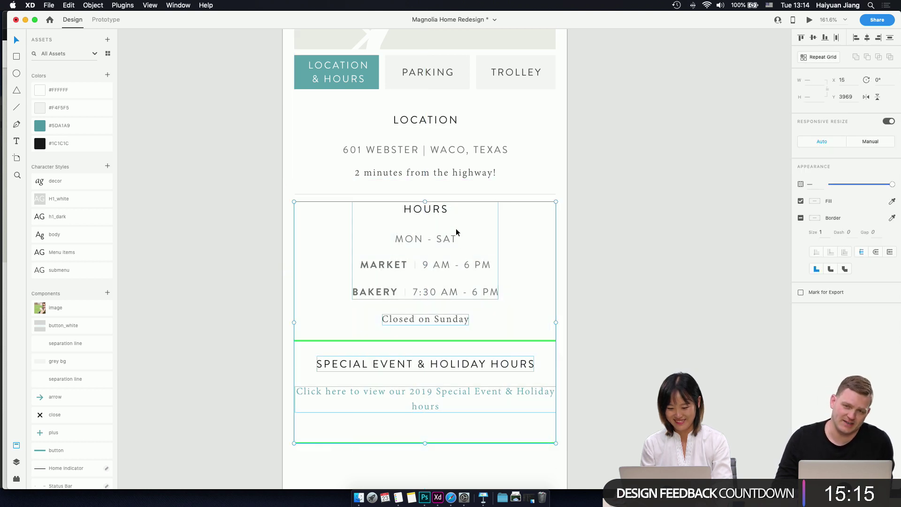
drag(455, 193, 465, 211)
- Shorten the two separation lines above HOURS and SPECIAL EVENT to 50 wide and centre them horizontally
drag(535, 178, 552, 355)
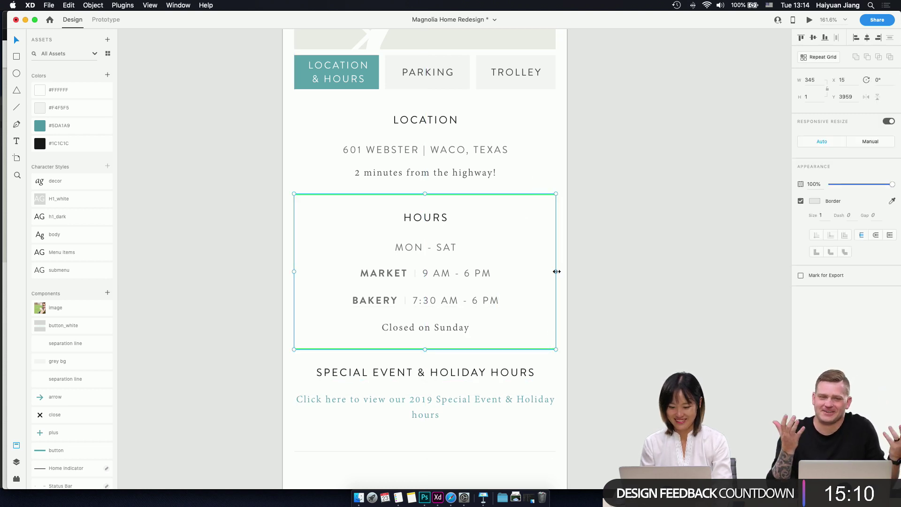
click(816, 97)
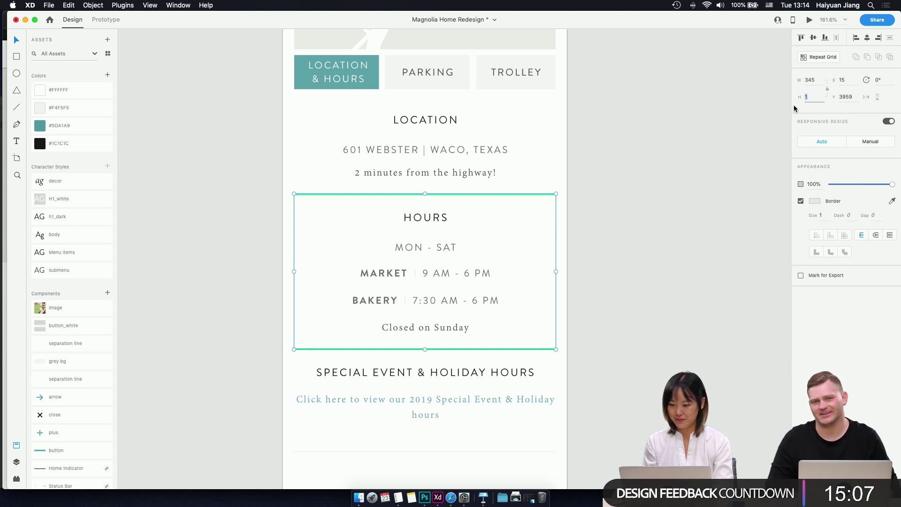
key(shift+Tab)
text(50)
key(Return)
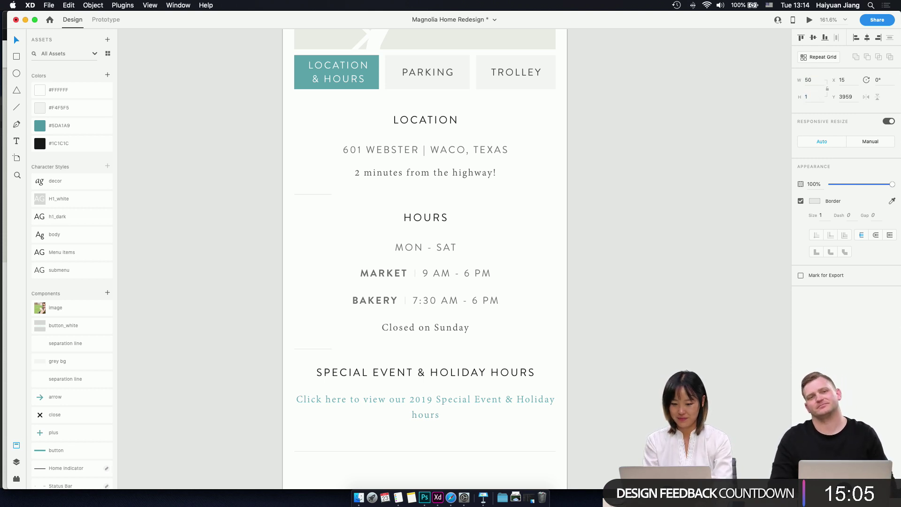
shift+click(516, 85)
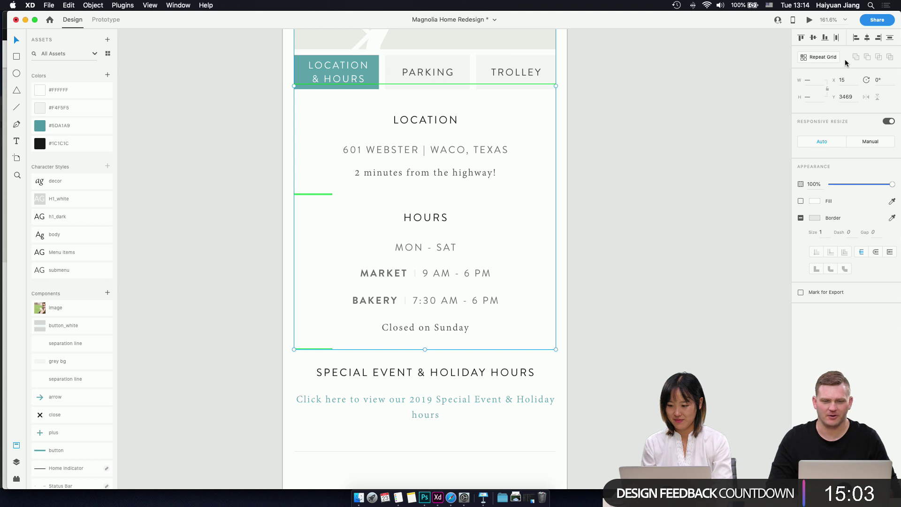
click(867, 37)
- Move the full-width line below the link up to Y 4288 and narrow the link text box so "Holiday" wraps to its second line
click(512, 438)
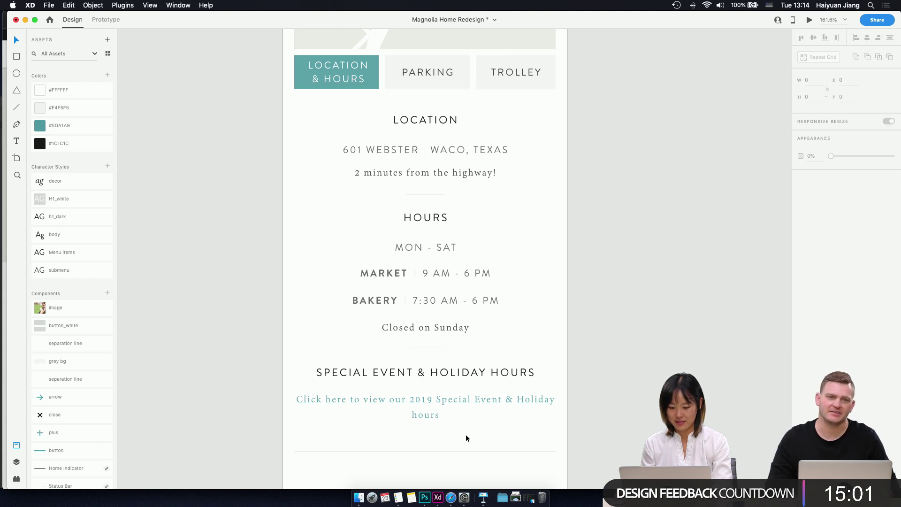
click(464, 450)
click(452, 406)
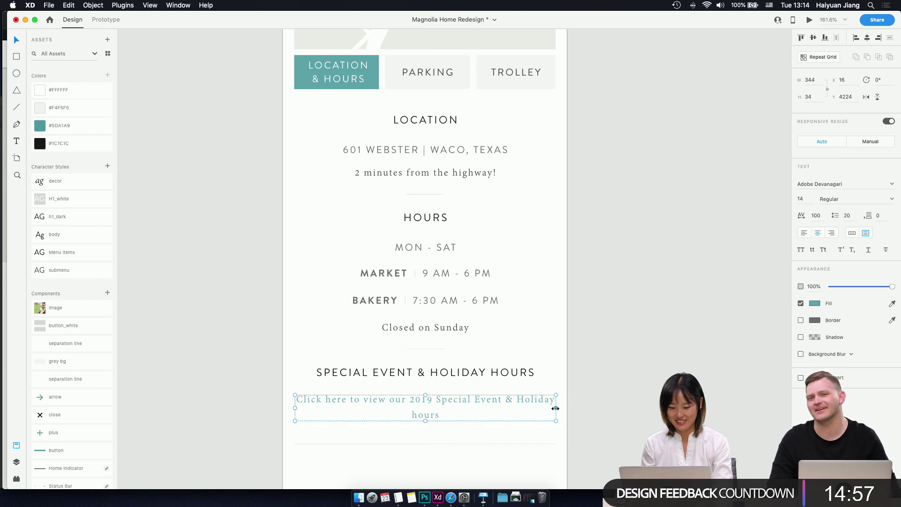
drag(555, 408, 540, 409)
click(552, 428)
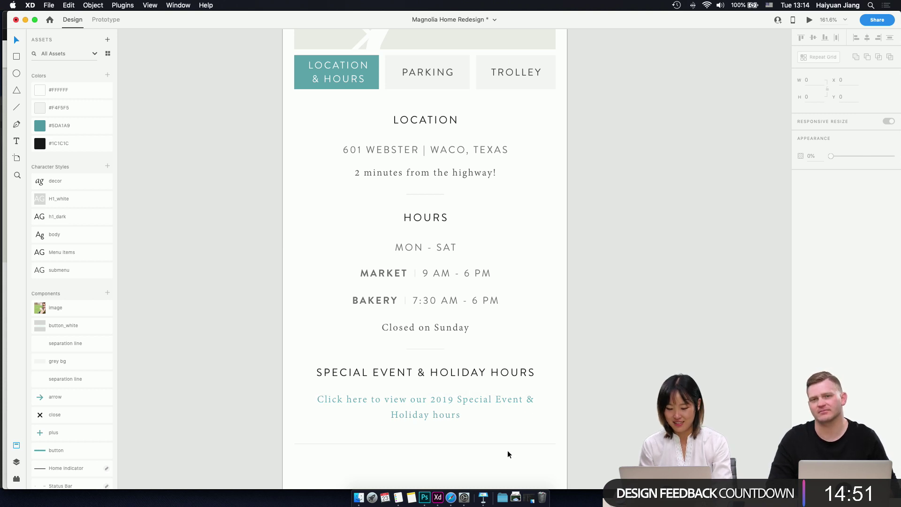
- Examine the layout of the Location & Hours content from the map down to the full-width separation line
scroll(507, 451, down, 1)
scroll(506, 452, down, 4)
scroll(506, 452, left, 2)
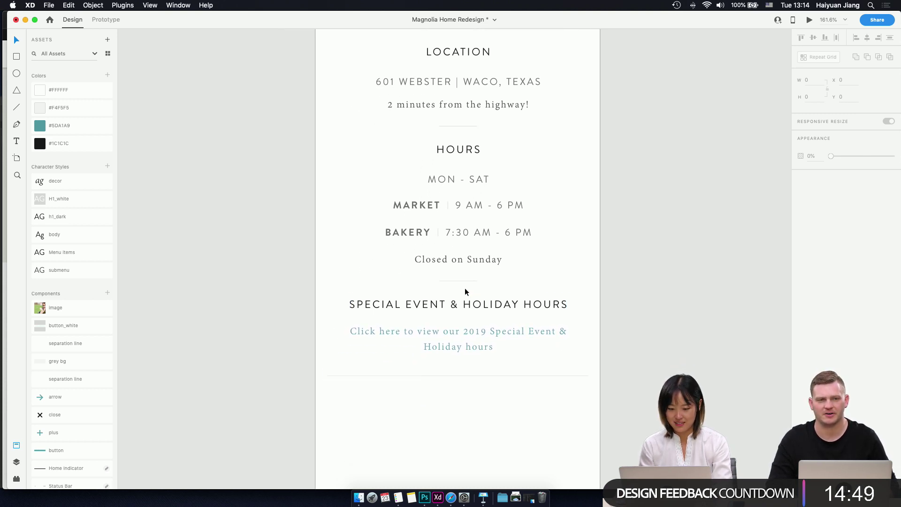
scroll(519, 416, up, 4)
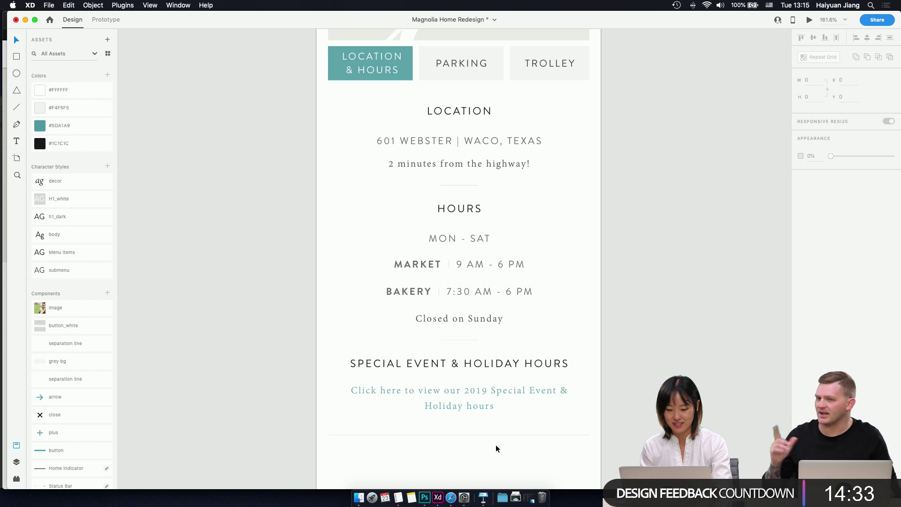
scroll(494, 443, down, 5)
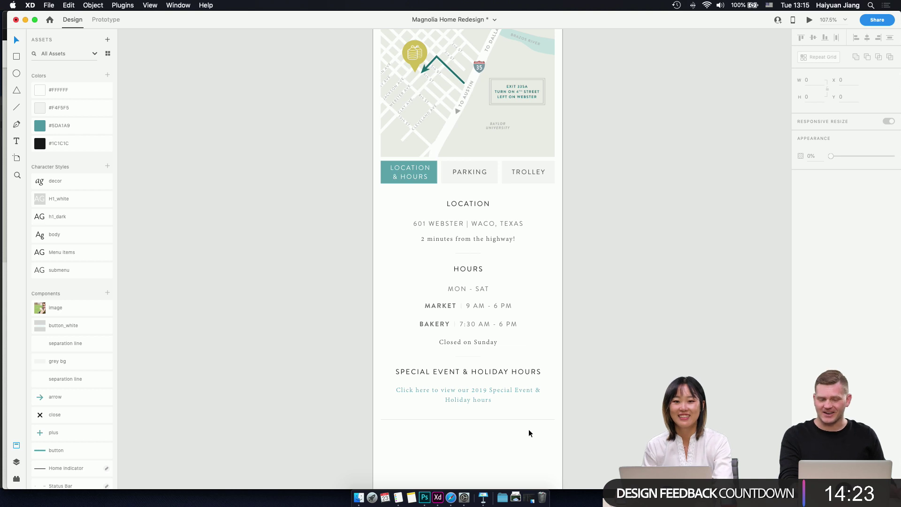
click(511, 419)
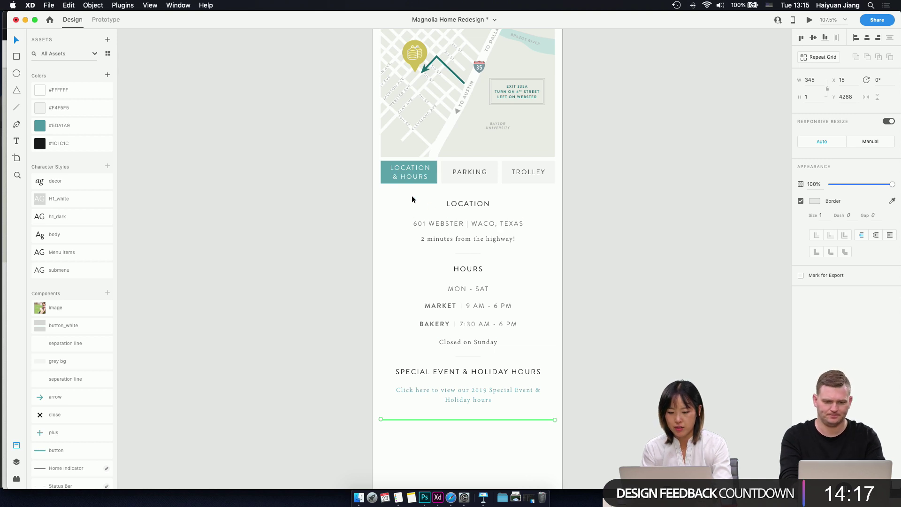
scroll(424, 190, up, 5)
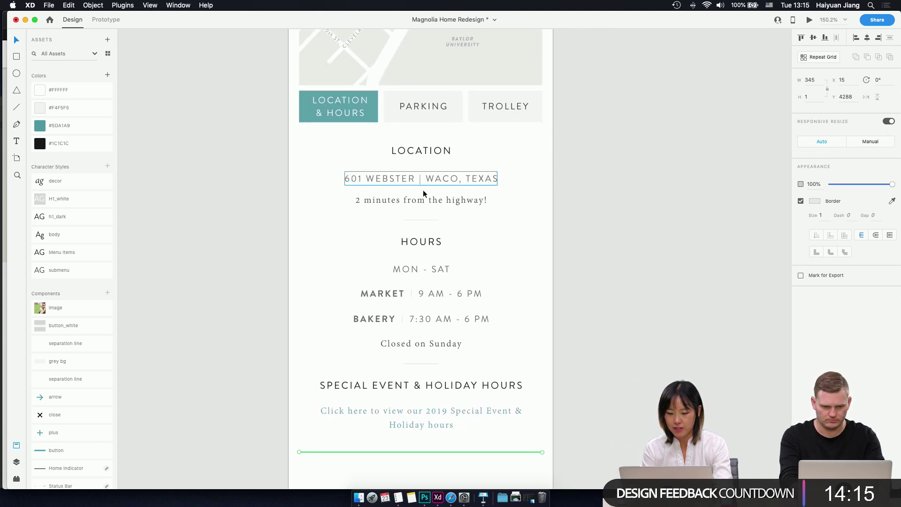
scroll(424, 189, down, 1)
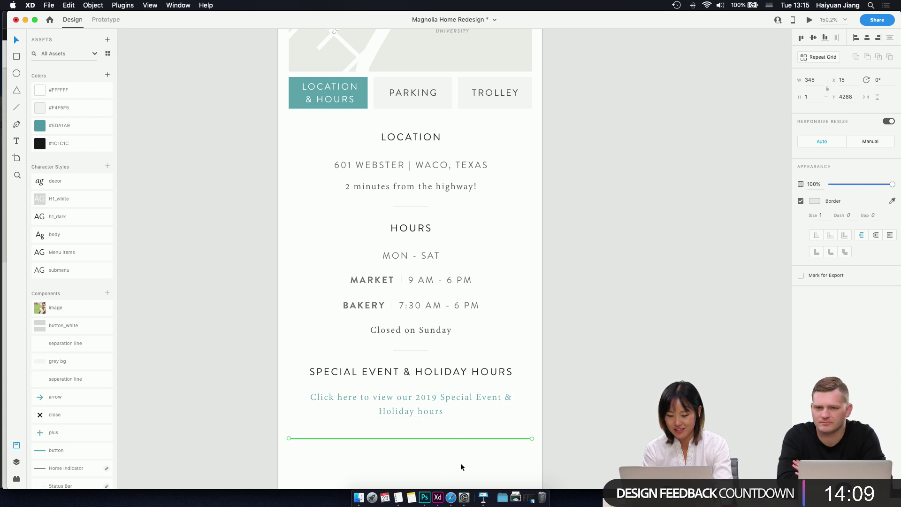
- Check the location and hours block on the Magnolia Market at the Silos page in Safari and return to the XD design
click(451, 497)
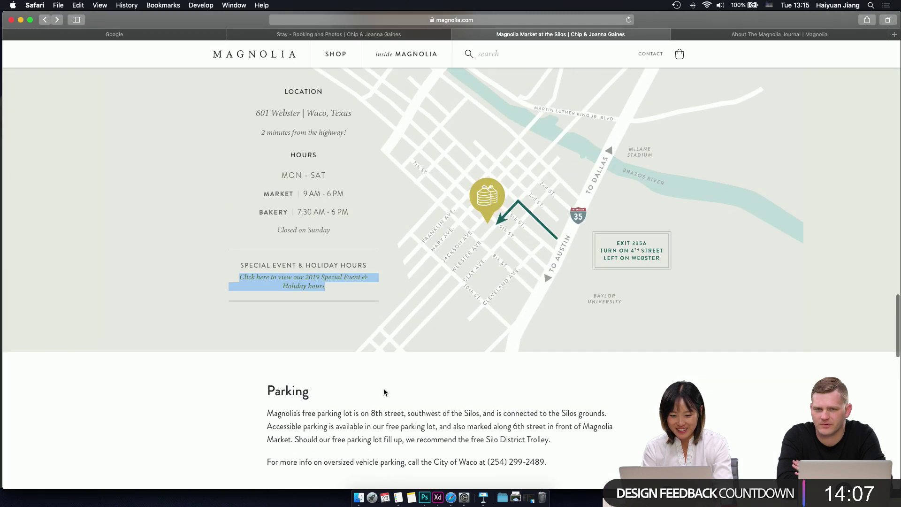
scroll(384, 388, up, 3)
click(258, 297)
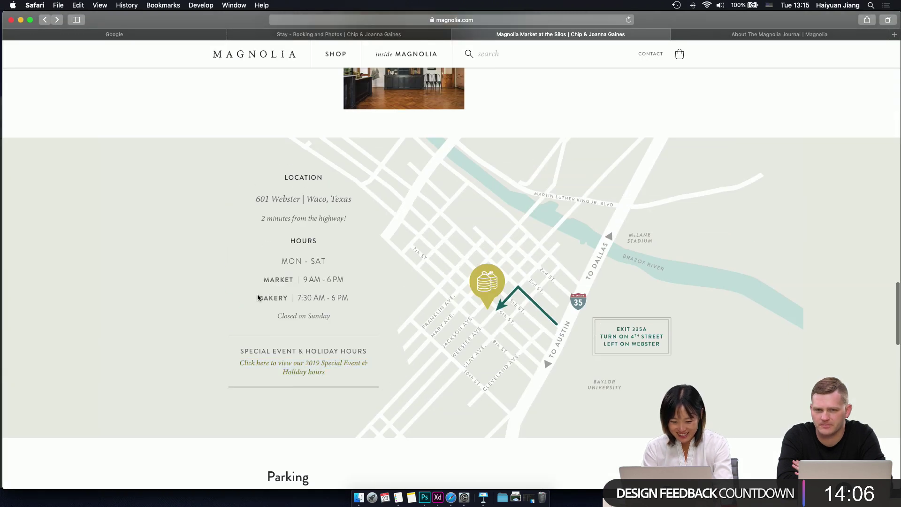
click(438, 497)
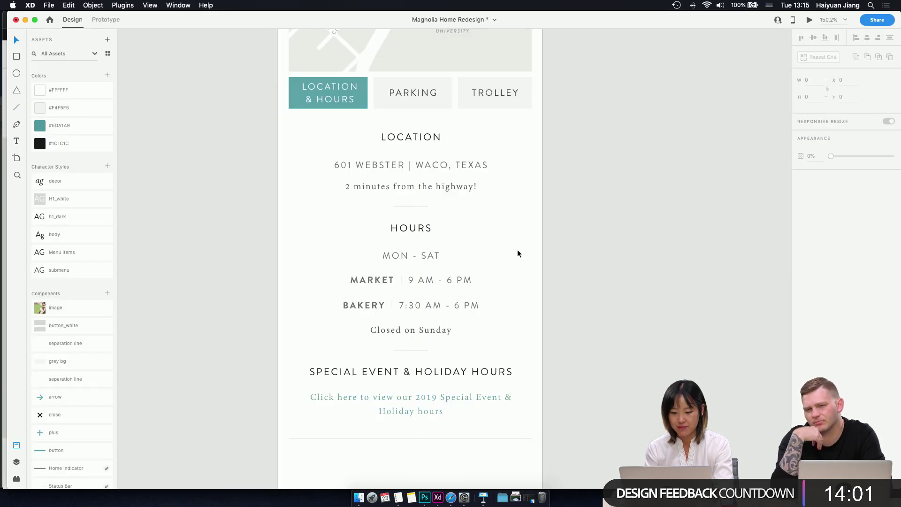
scroll(512, 263, right, 1)
scroll(506, 278, up, 3)
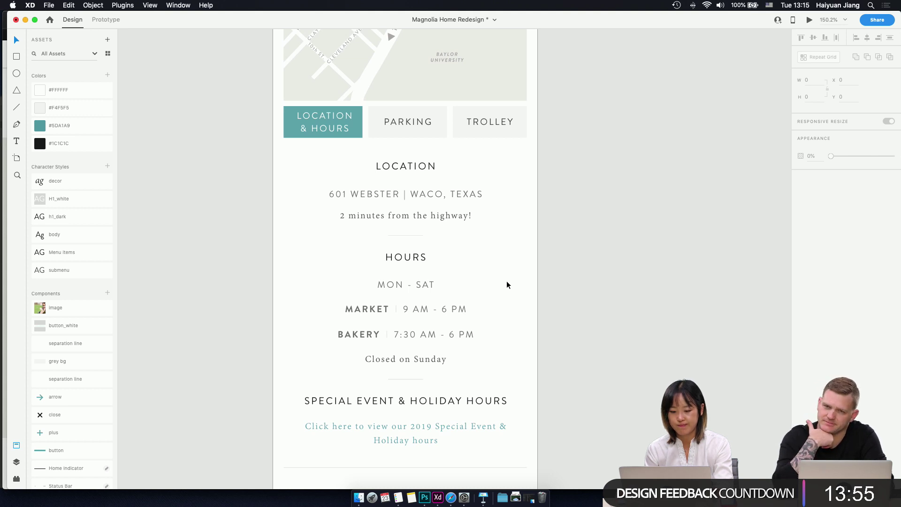
scroll(506, 280, up, 1)
scroll(506, 281, down, 3)
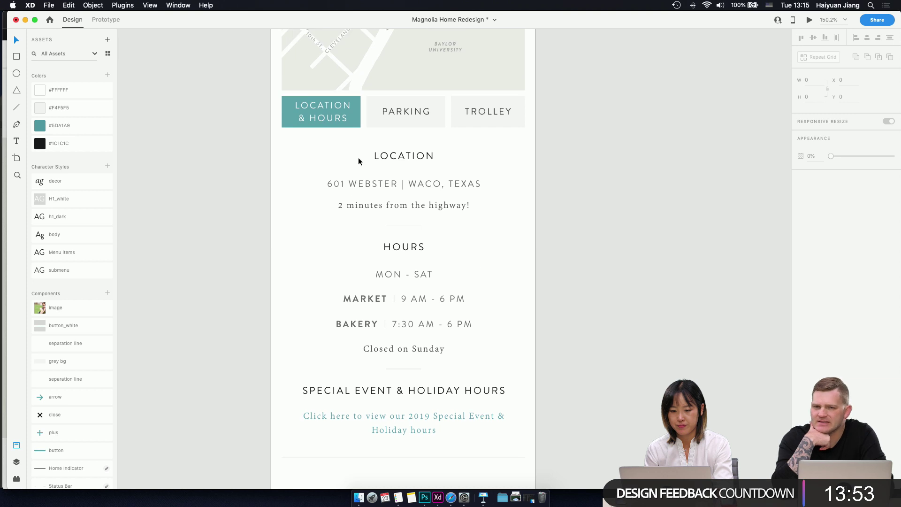
click(355, 123)
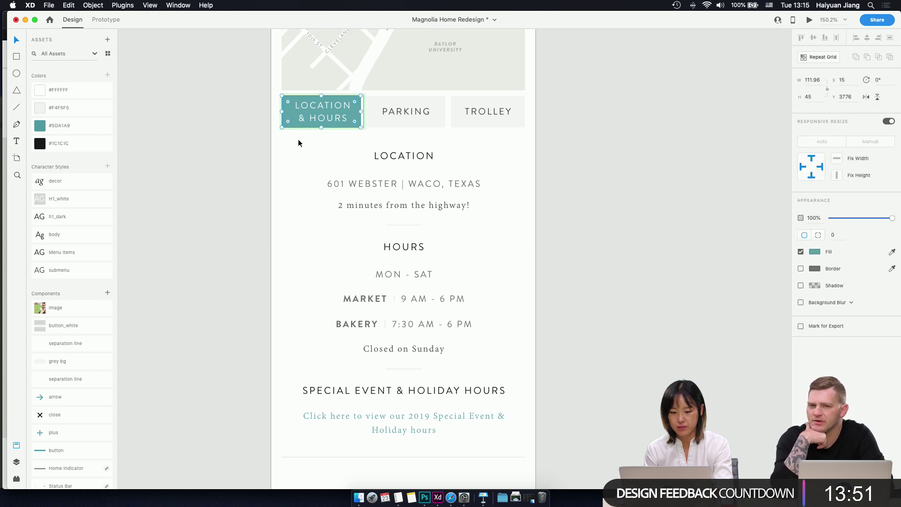
click(305, 152)
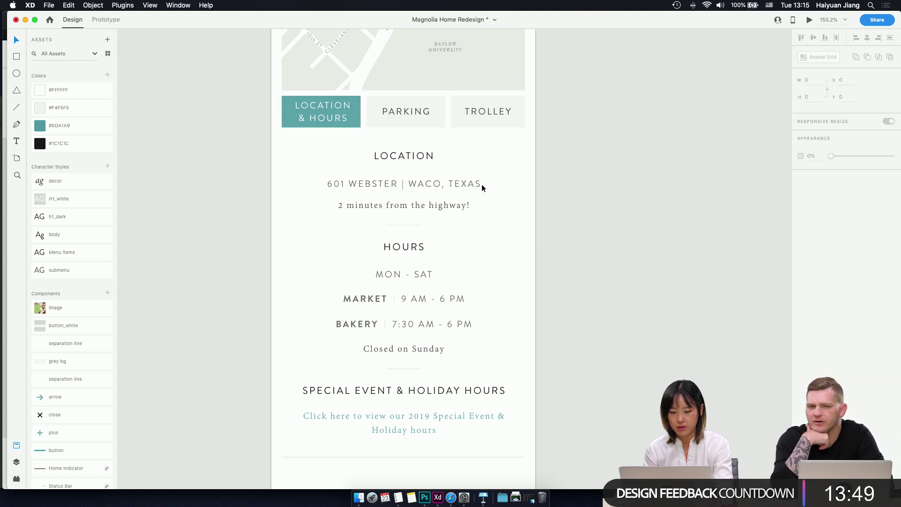
scroll(506, 176, up, 2)
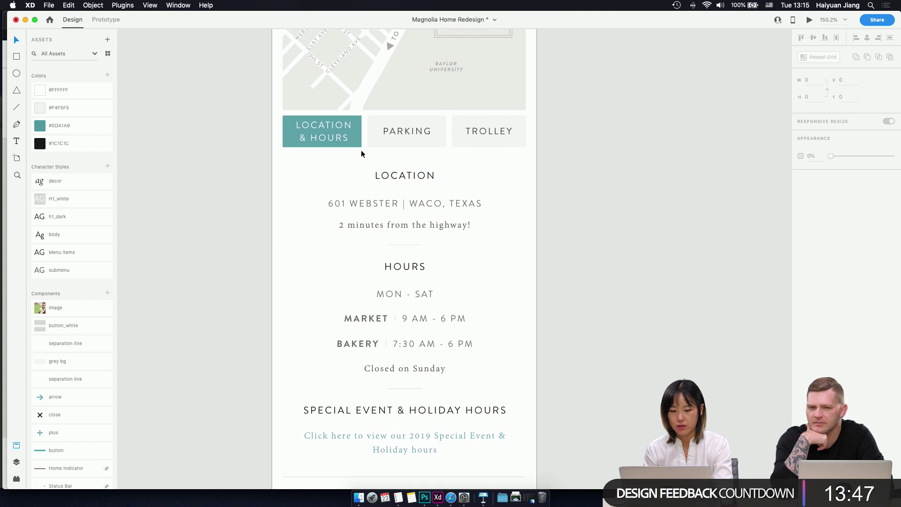
- Draw a triangle 21 wide and 14 high across the lower edge of the Location & Hours tab and flip it vertically
click(359, 134)
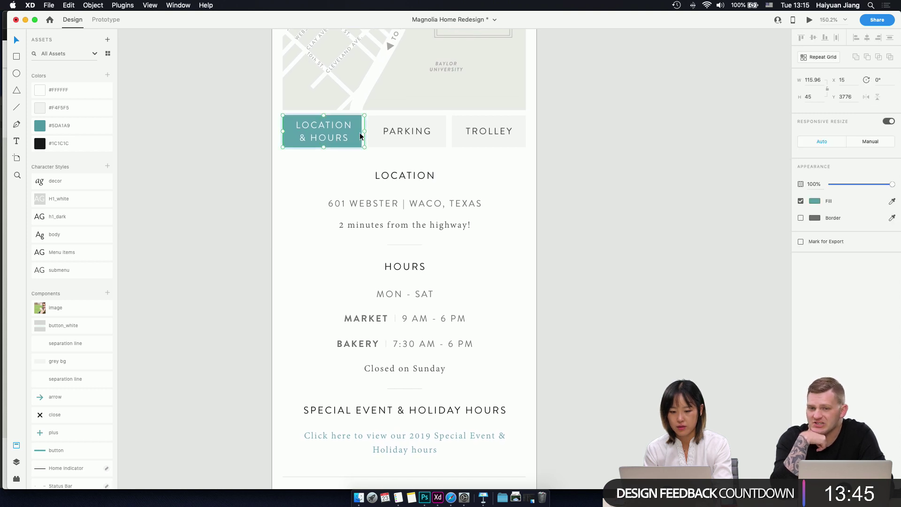
click(329, 153)
double_click(337, 145)
click(354, 140)
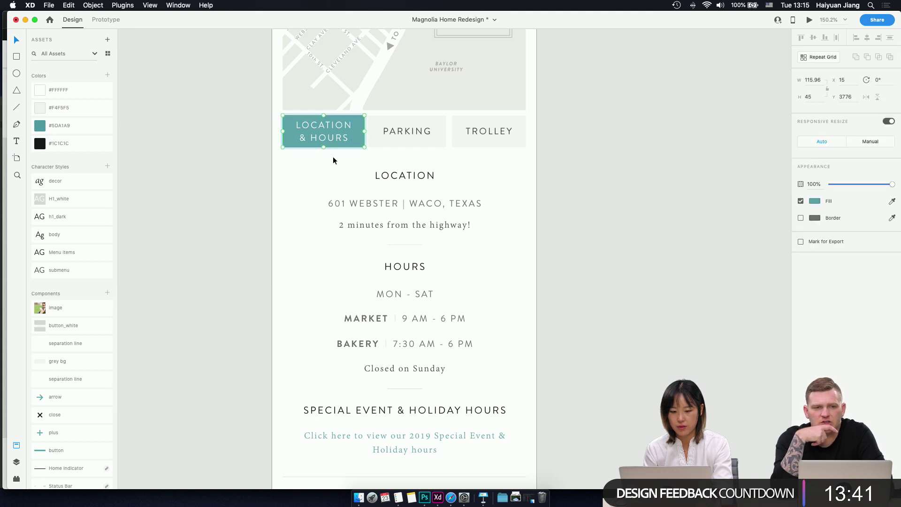
key(y)
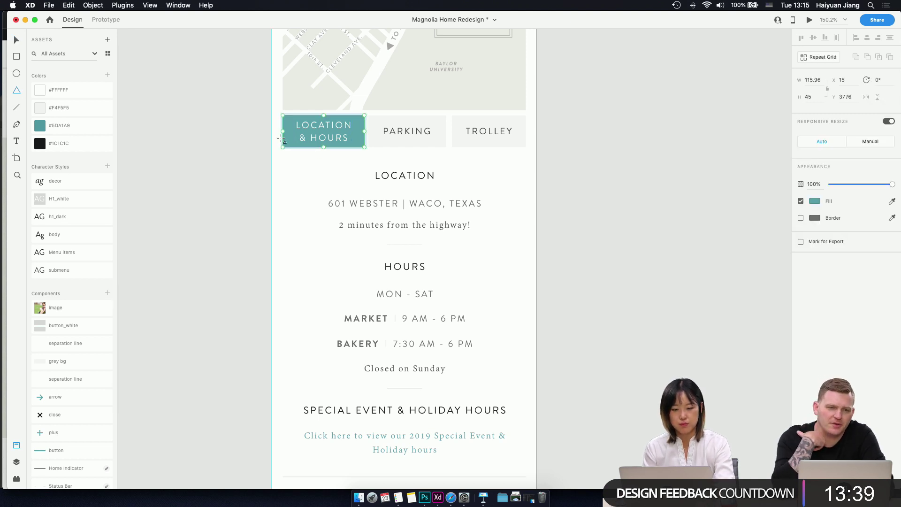
drag(313, 143, 329, 153)
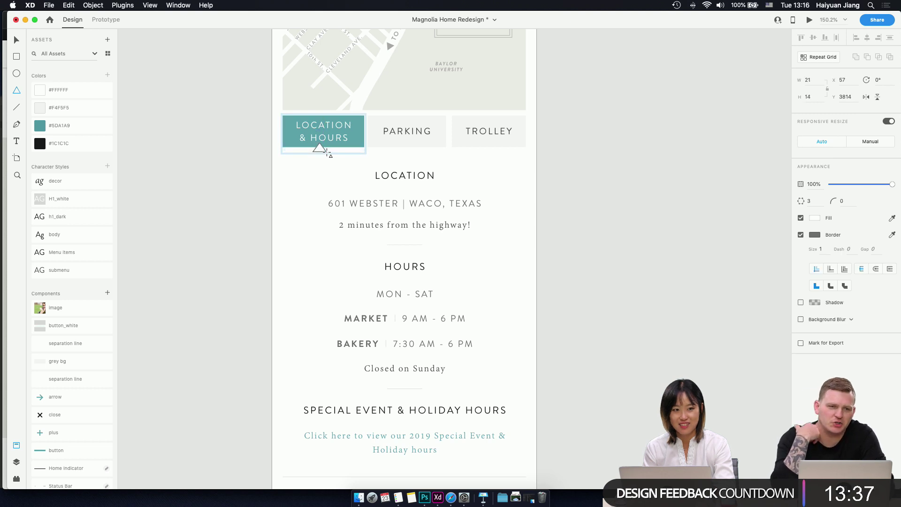
click(877, 98)
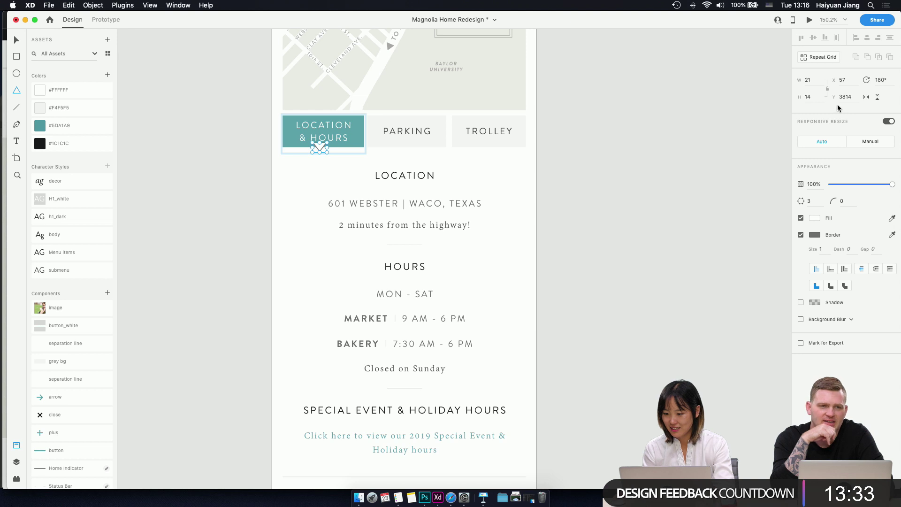
- Remove the triangle's border, fill it with the teal #5DA1A9 and widen it to 32
click(802, 235)
click(815, 218)
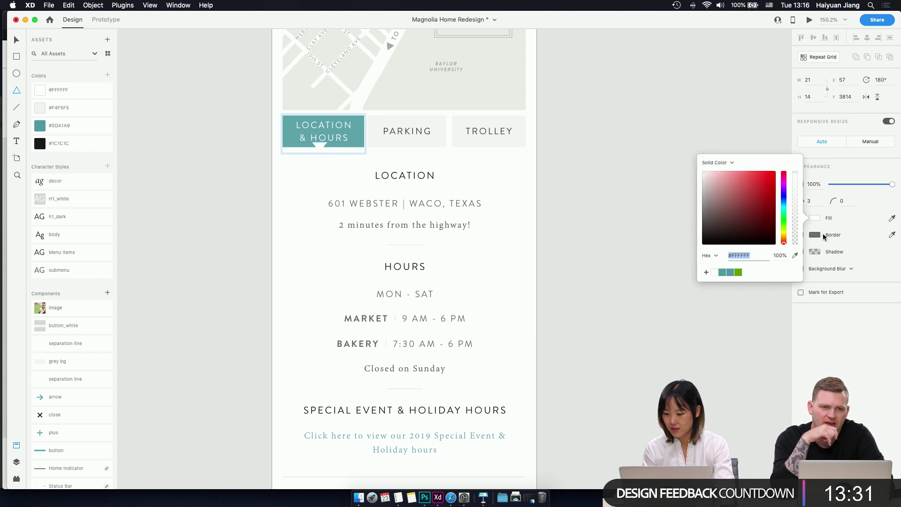
click(59, 125)
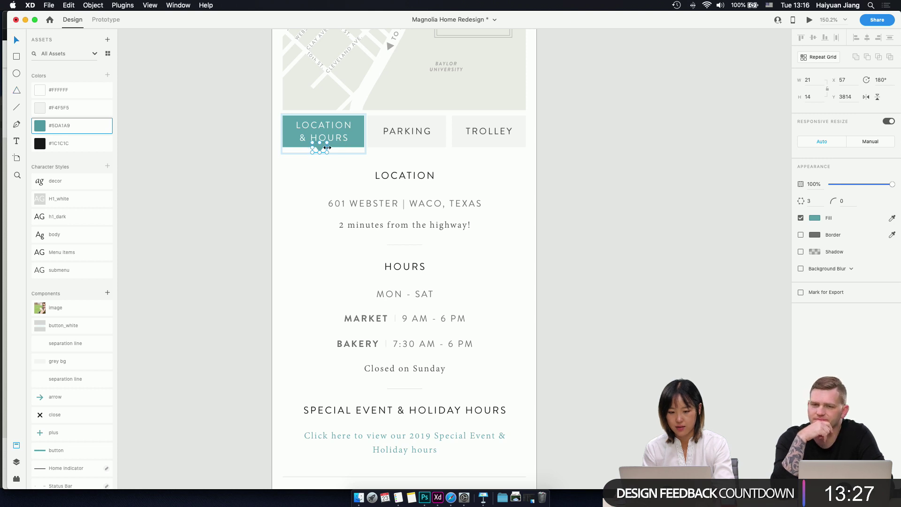
drag(327, 147, 332, 148)
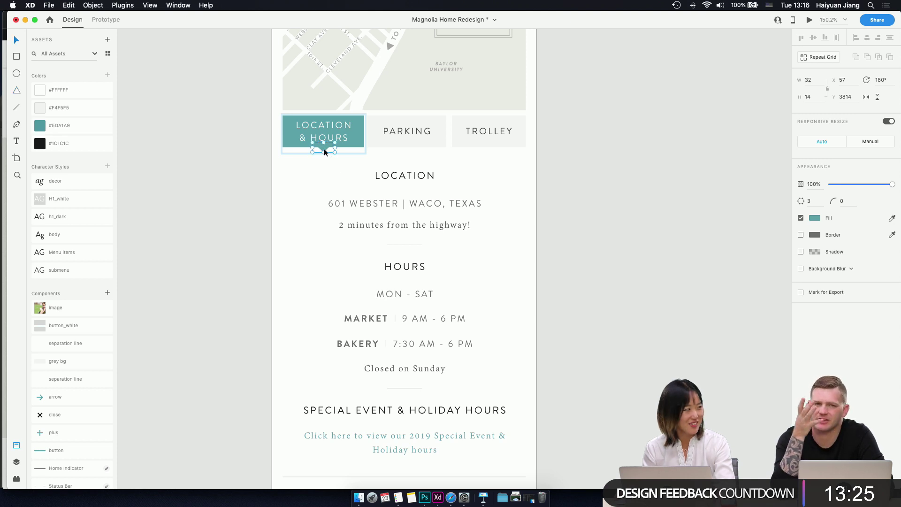
- Align the teal triangle pointer with the centre of the Location & Hours tab and review the section below it
drag(325, 148, 325, 149)
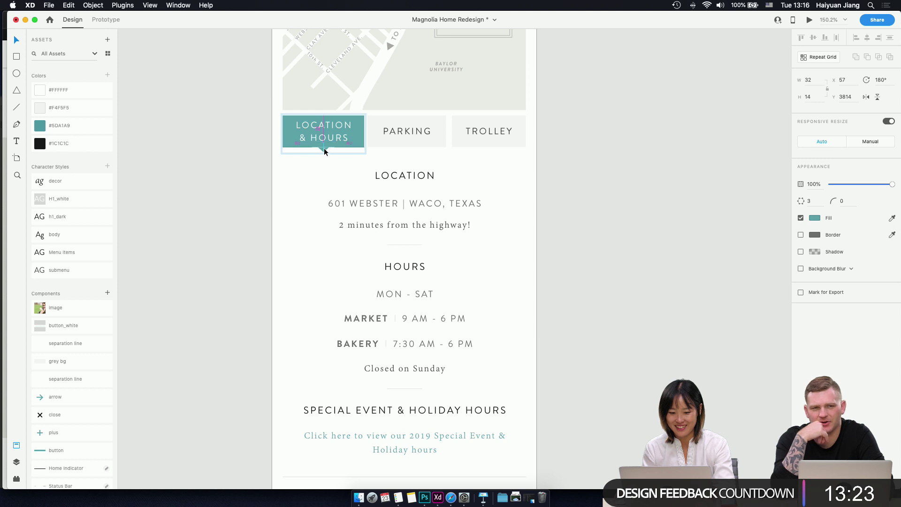
key(Escape)
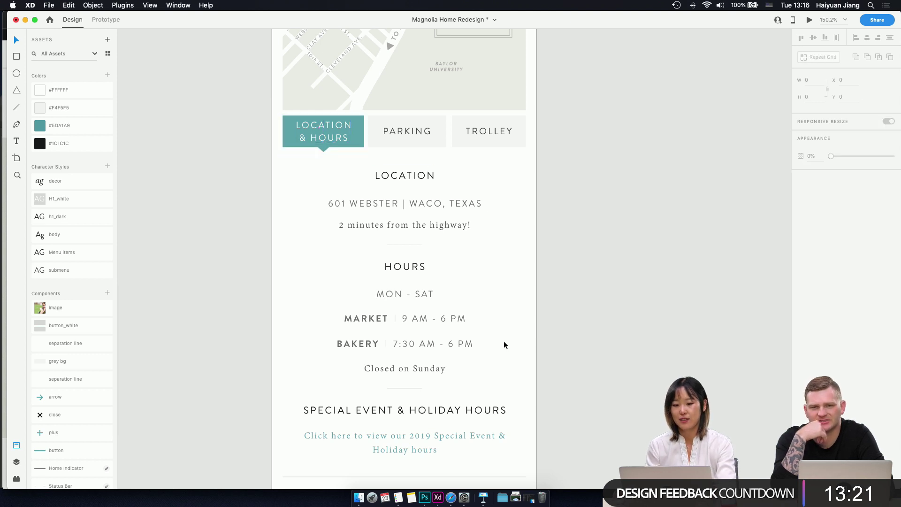
scroll(503, 341, down, 5)
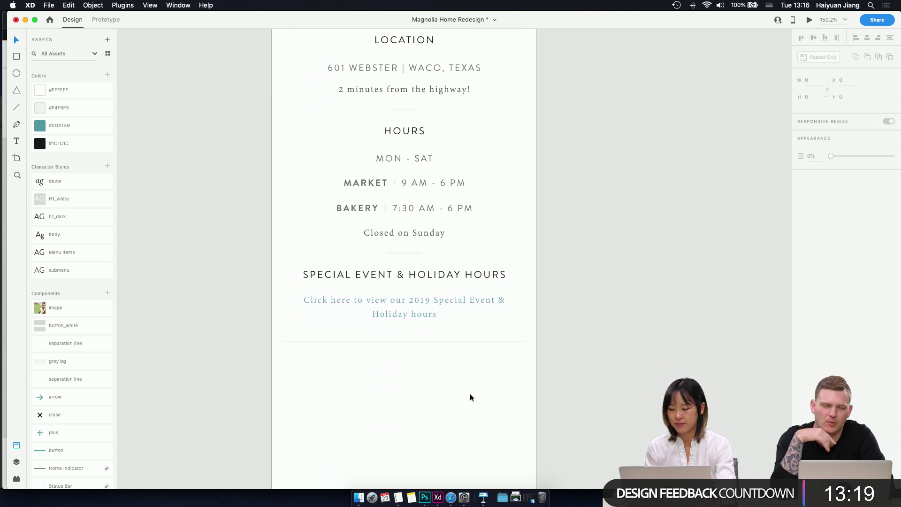
scroll(436, 350, up, 10)
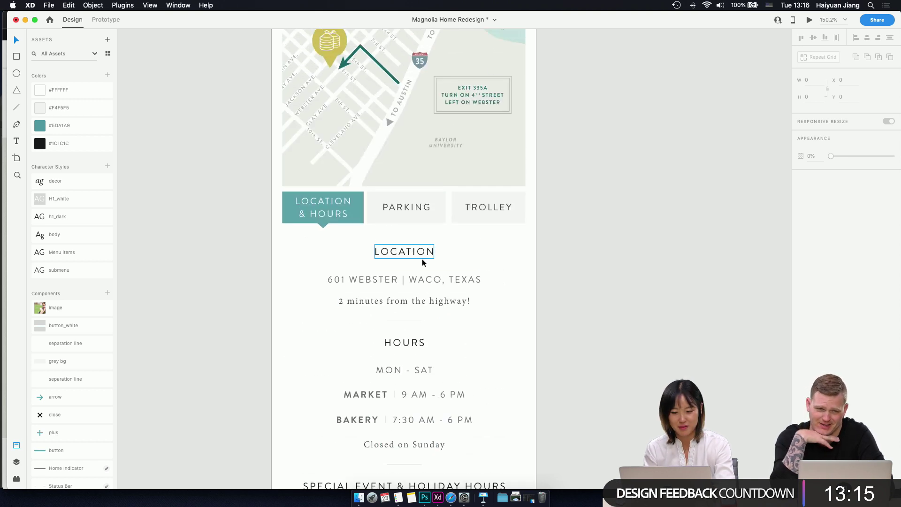
- Duplicate the "treat yourself at SILOS BAKING CO." heading and place the copy below the full-width separation line under the holiday hours
scroll(419, 258, down, 5)
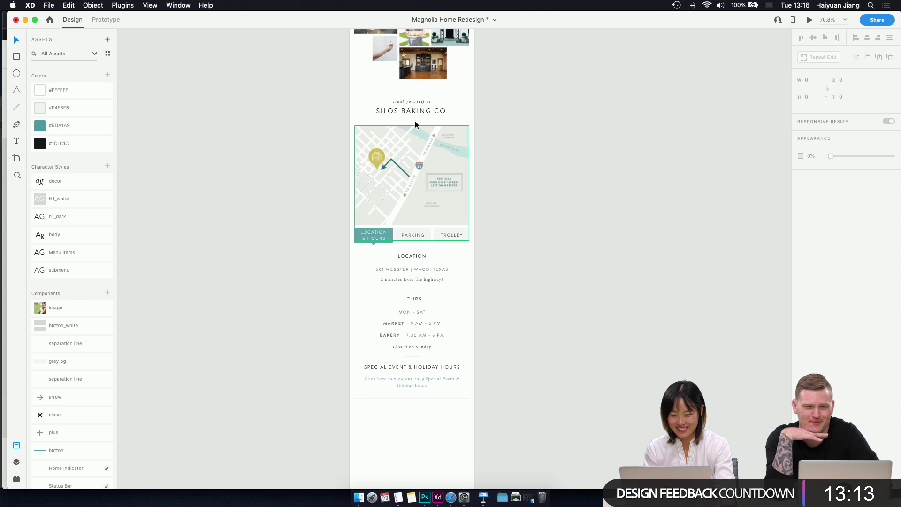
click(417, 108)
drag(423, 111, 419, 419)
scroll(419, 419, up, 5)
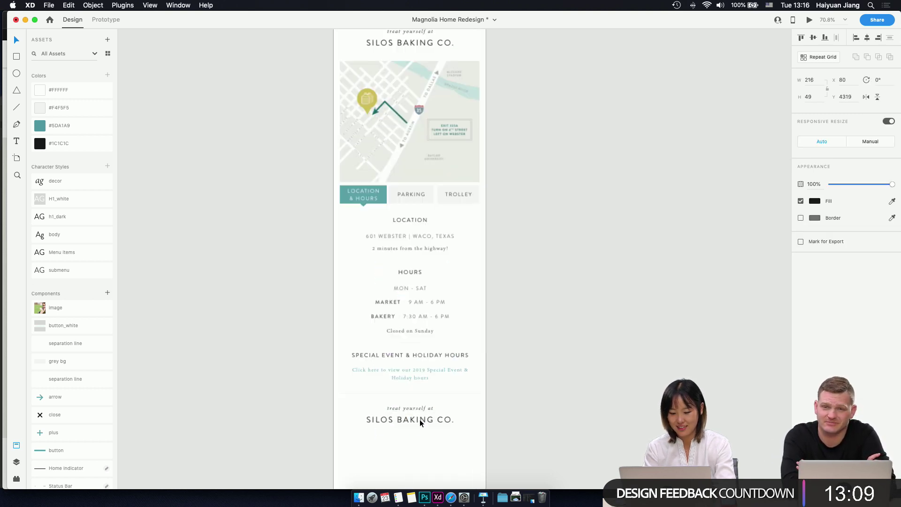
click(426, 261)
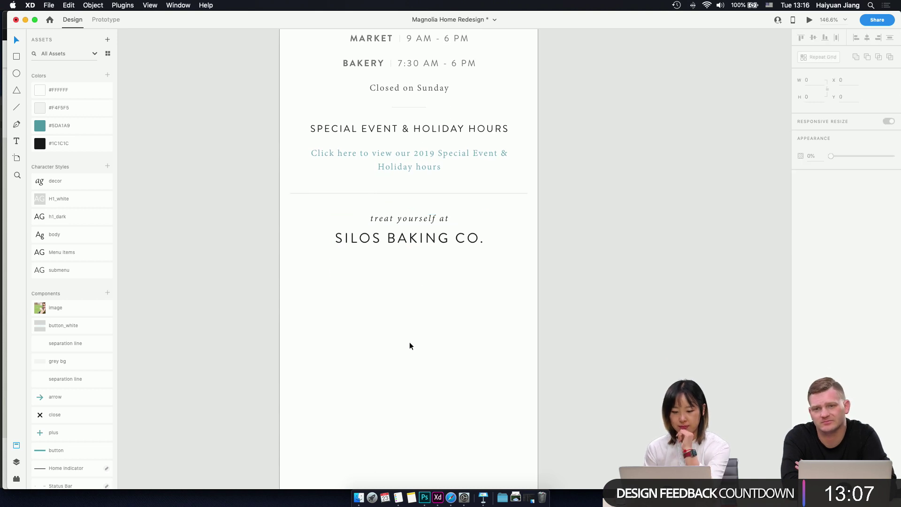
- Switch to Safari and copy "THE SILOS GROUNDS" from the "Tour the Silos Grounds" heading on the Magnolia Market at the Silos page
click(449, 498)
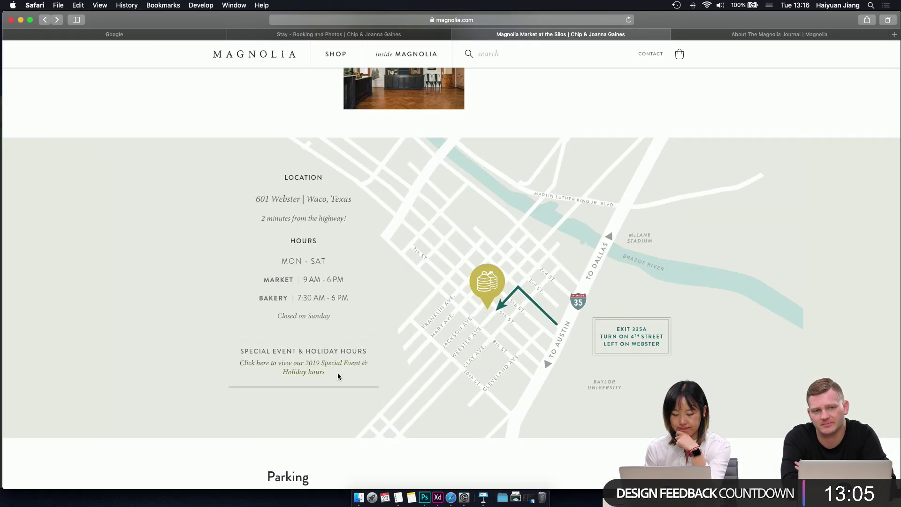
scroll(440, 425, down, 10)
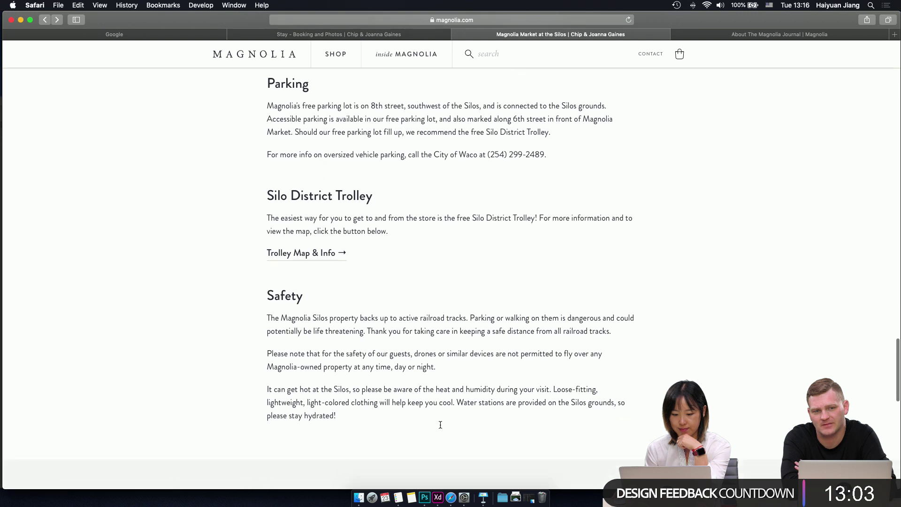
scroll(441, 425, down, 5)
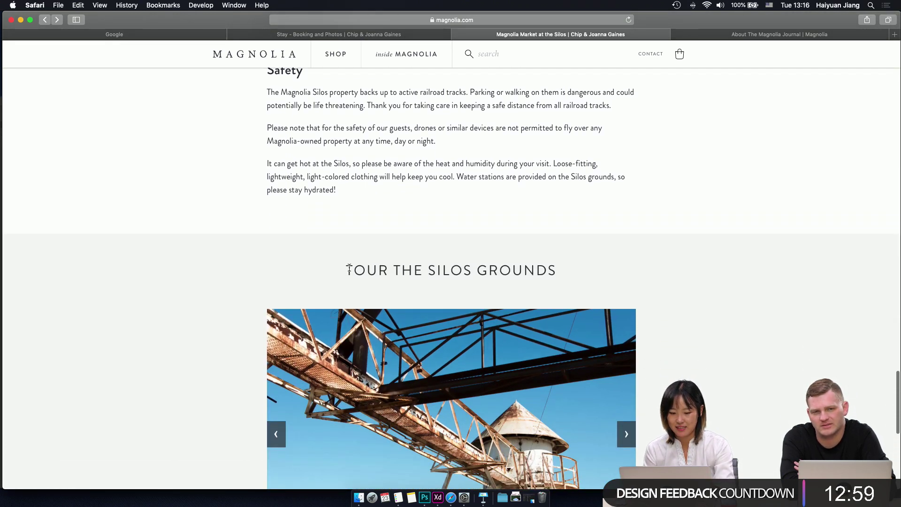
scroll(393, 267, down, 5)
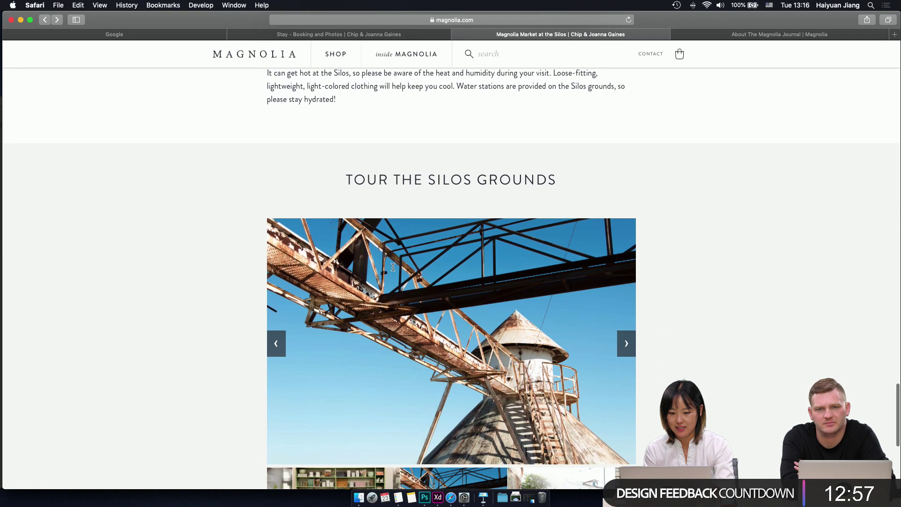
drag(395, 109, 558, 124)
key(cmd+c)
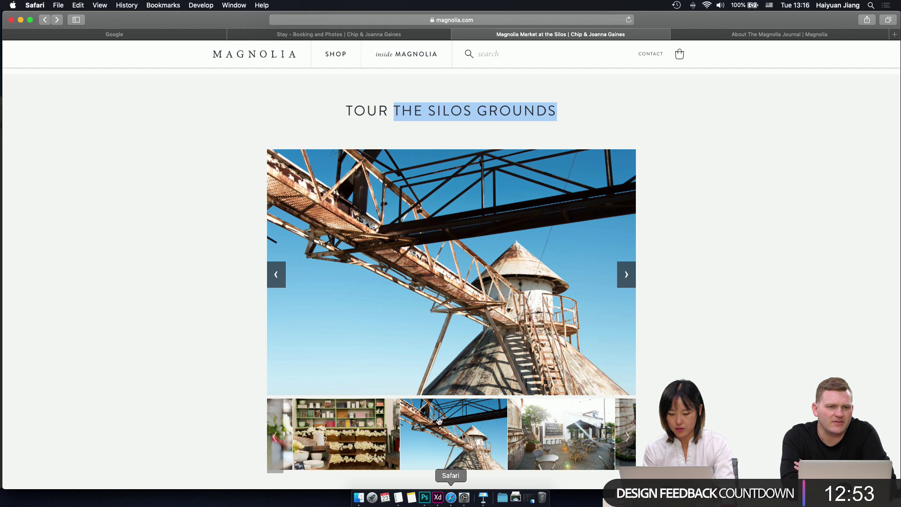
- Return to XD and replace "SILOS BAKING CO." in the duplicated heading with the copied text "THE SILOS GROUNDS"
click(438, 498)
click(409, 237)
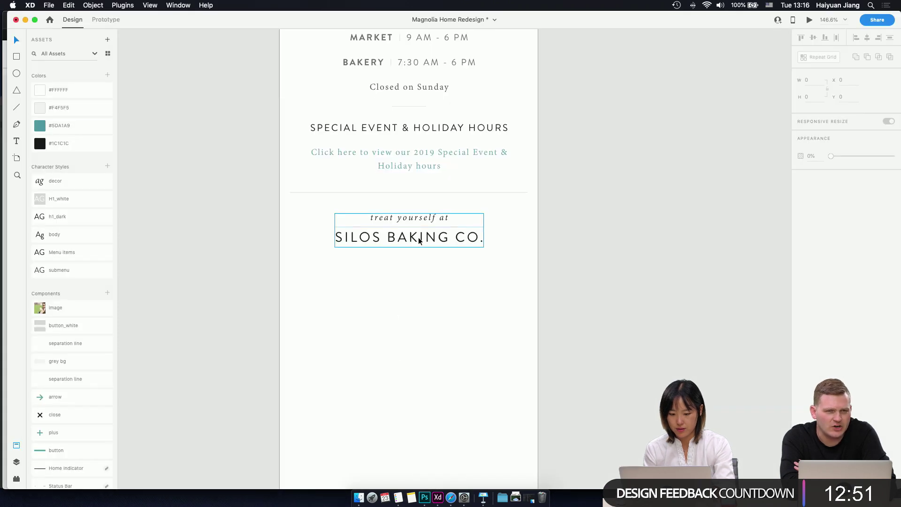
double_click(410, 237)
double_click(409, 237)
key(cmd+v)
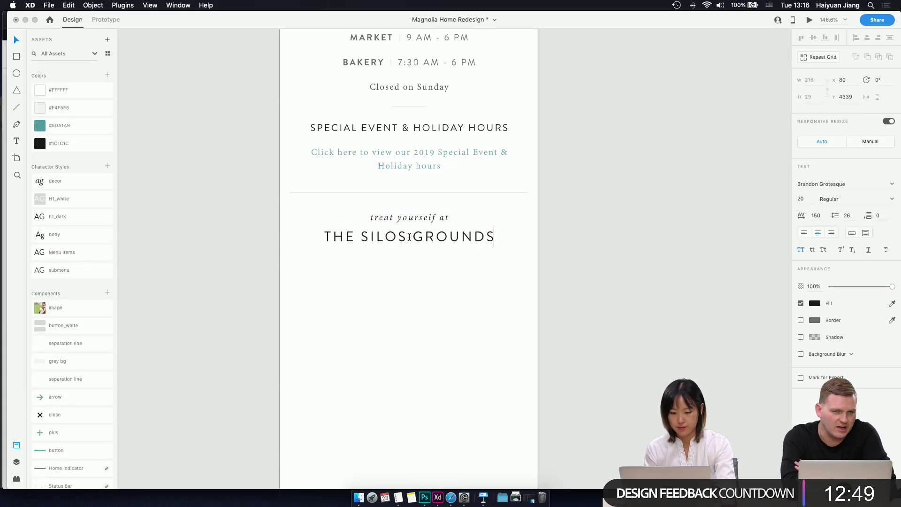
- Change the italic line "treat yourself at" above THE SILOS GROUNDS to "tour"
click(422, 216)
double_click(421, 217)
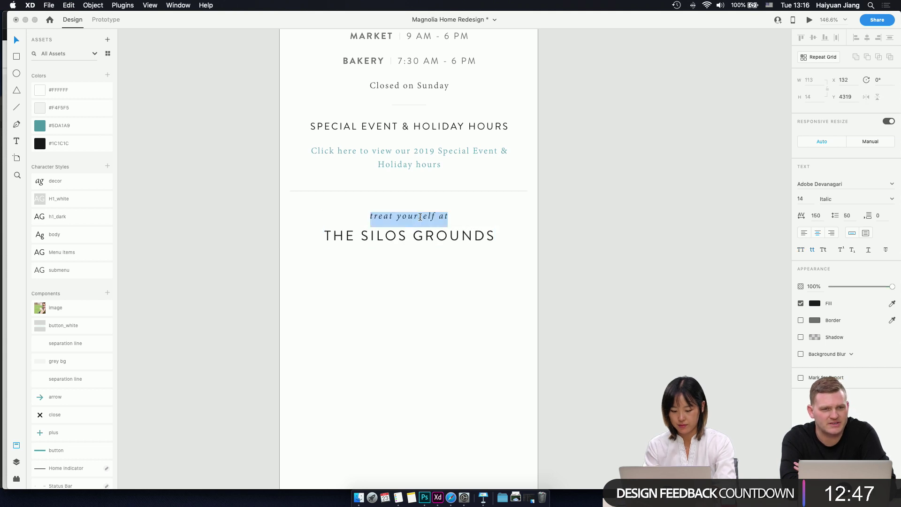
text(tour)
key(Escape)
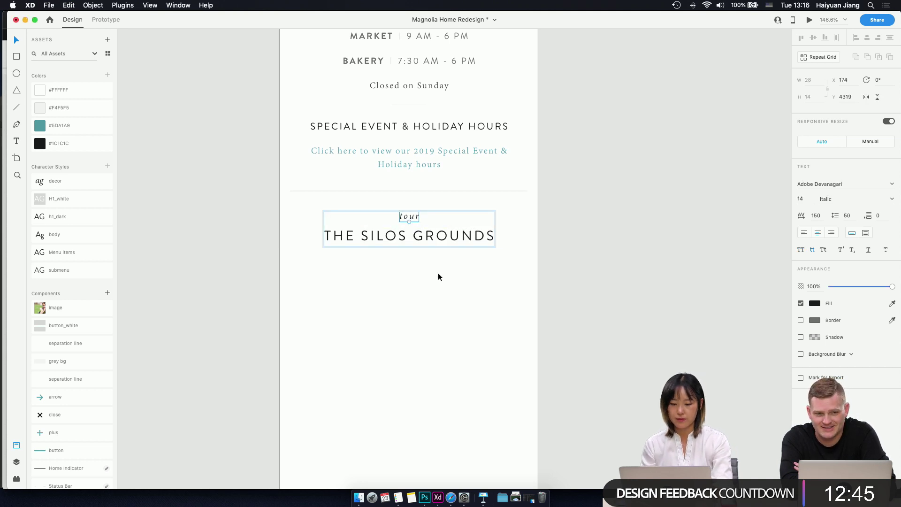
key(Escape)
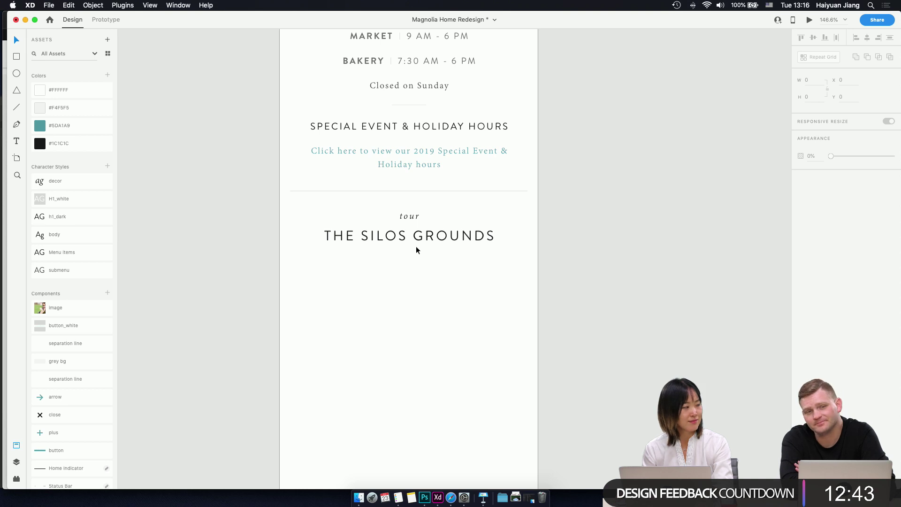
- Place an instance of the image component below the "tour THE SILOS GROUNDS" heading, aligned with the content margins
drag(64, 306, 392, 308)
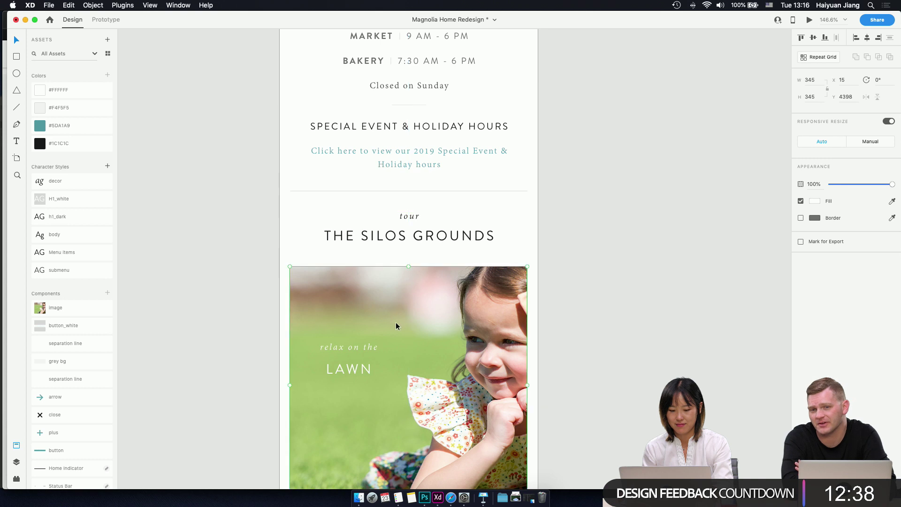
right_click(57, 307)
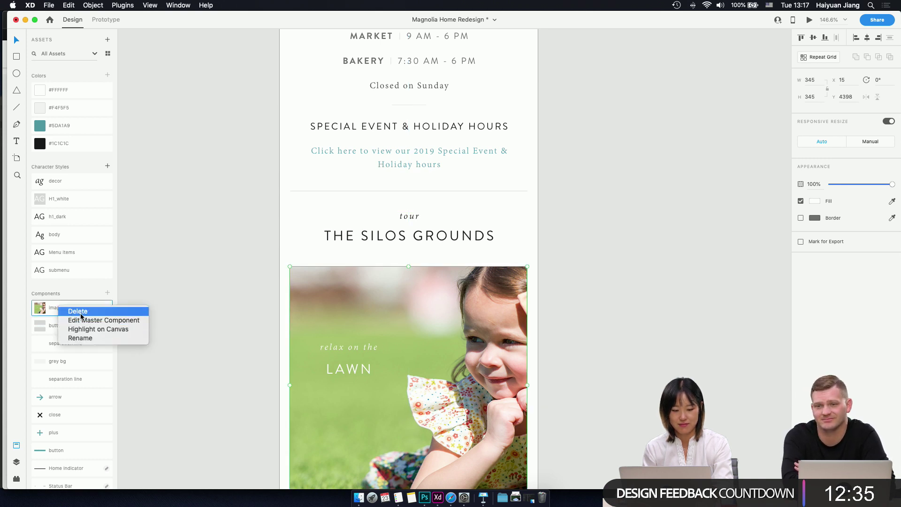
- Delete the "relax on the LAWN" text from the original lawn image farther up the page and undo the deletion there
scroll(205, 199, up, 5)
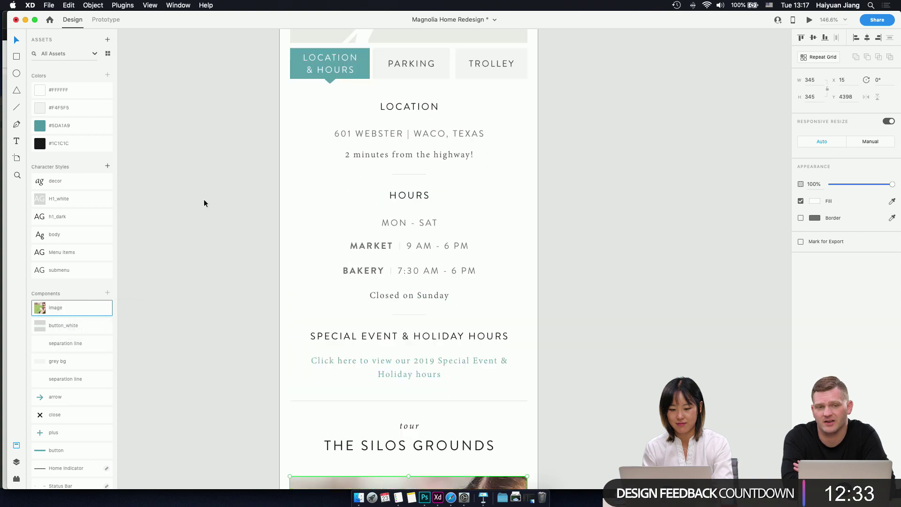
scroll(204, 199, down, 15)
scroll(203, 200, up, 6)
scroll(204, 200, up, 20)
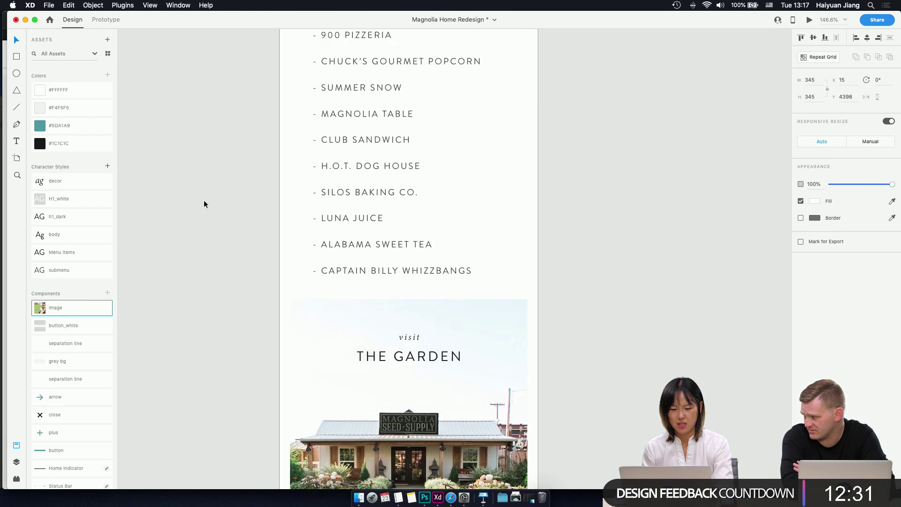
scroll(204, 200, down, 3)
scroll(204, 200, down, 2)
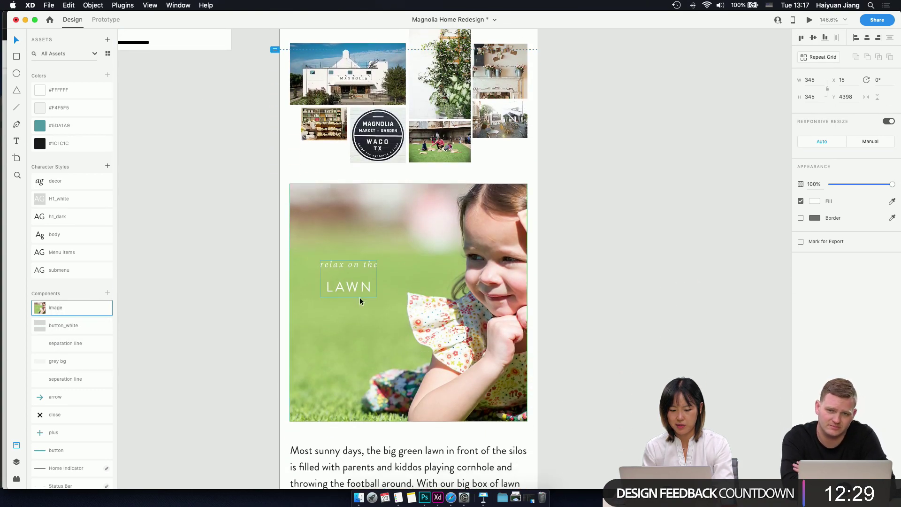
click(353, 290)
click(354, 289)
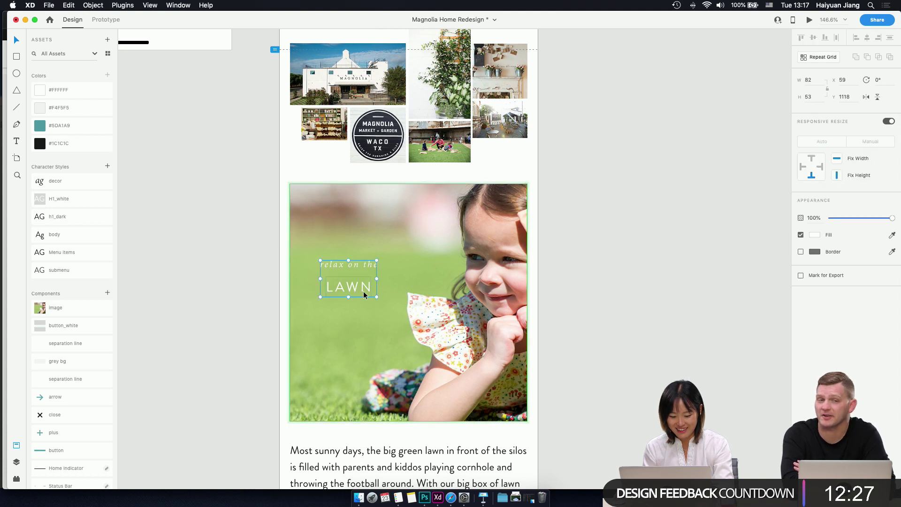
key(Delete)
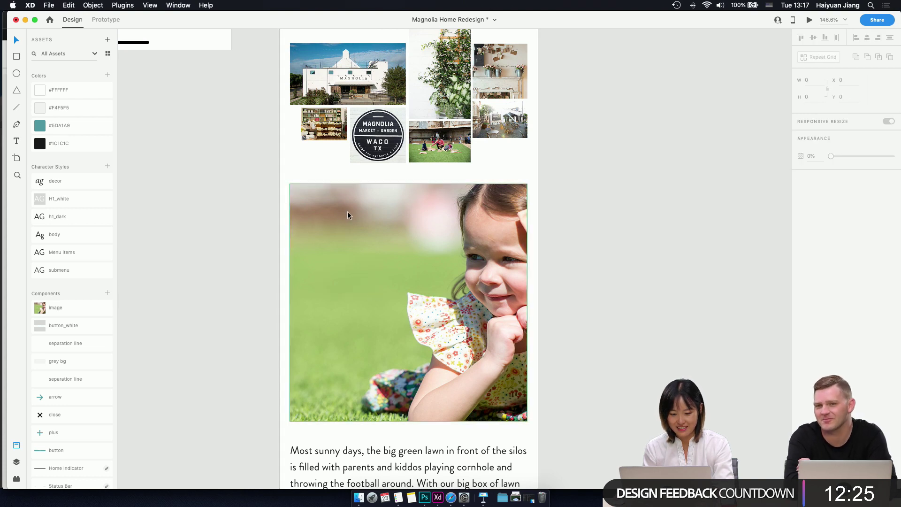
key(super+z)
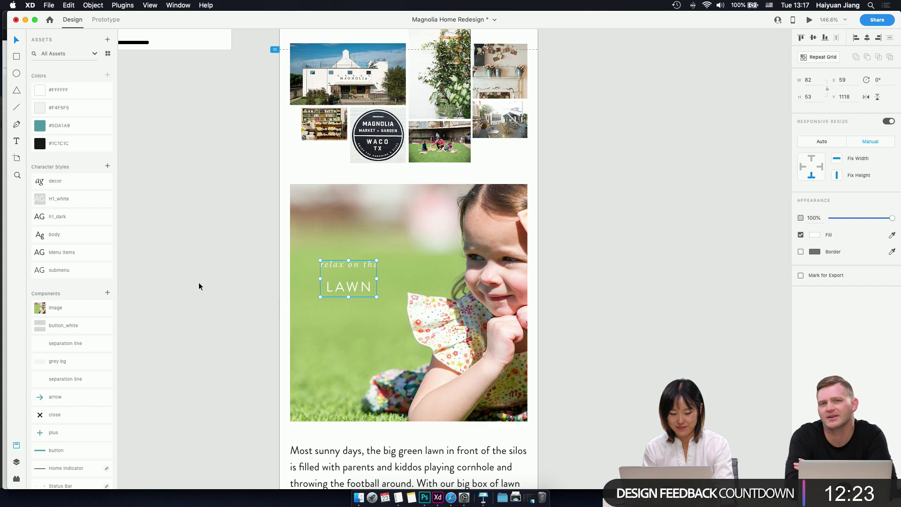
click(204, 344)
- Replace the picture in the image below THE SILOS GROUNDS with carousel-1.jpg from the images folder in Finder
scroll(203, 344, down, 20)
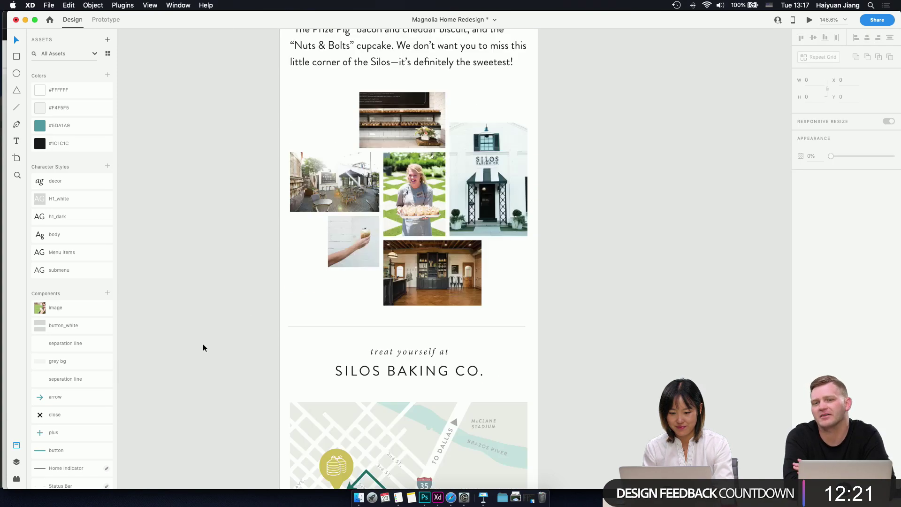
scroll(202, 347, down, 10)
scroll(203, 348, up, 15)
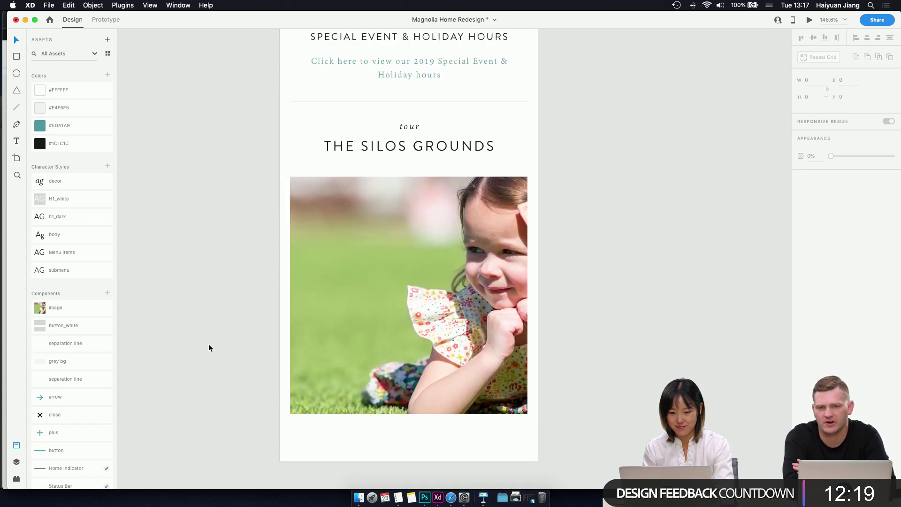
scroll(208, 348, up, 2)
click(482, 284)
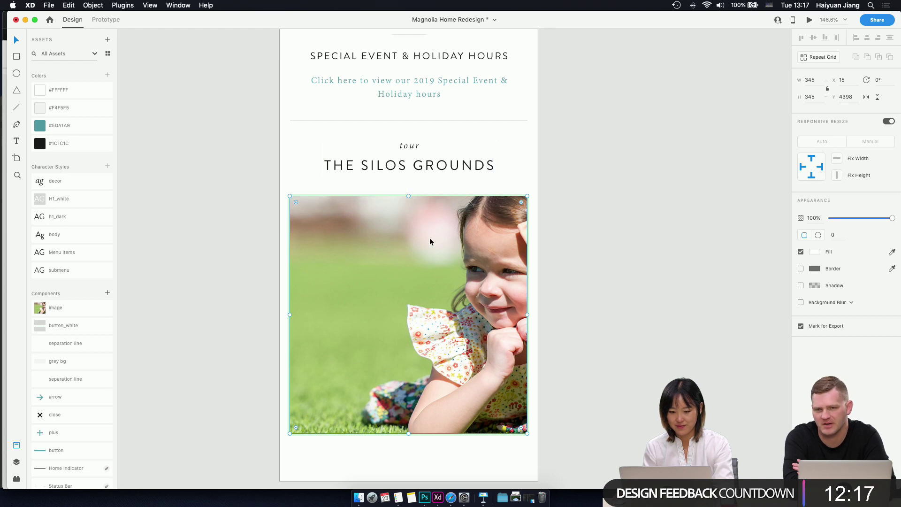
click(359, 497)
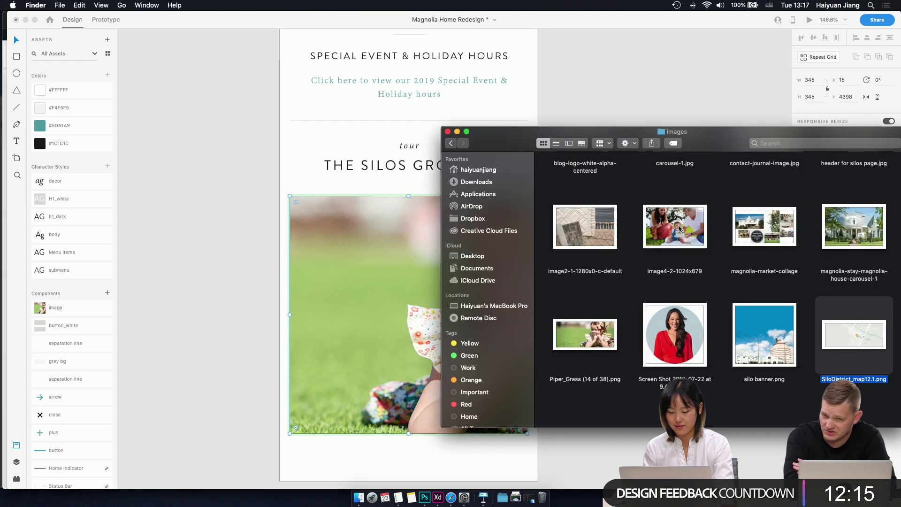
scroll(631, 328, up, 5)
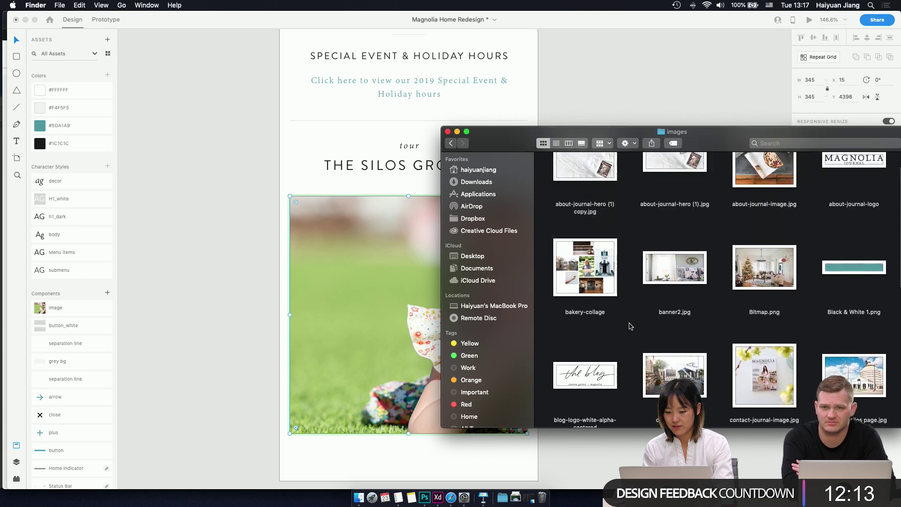
scroll(631, 320, down, 5)
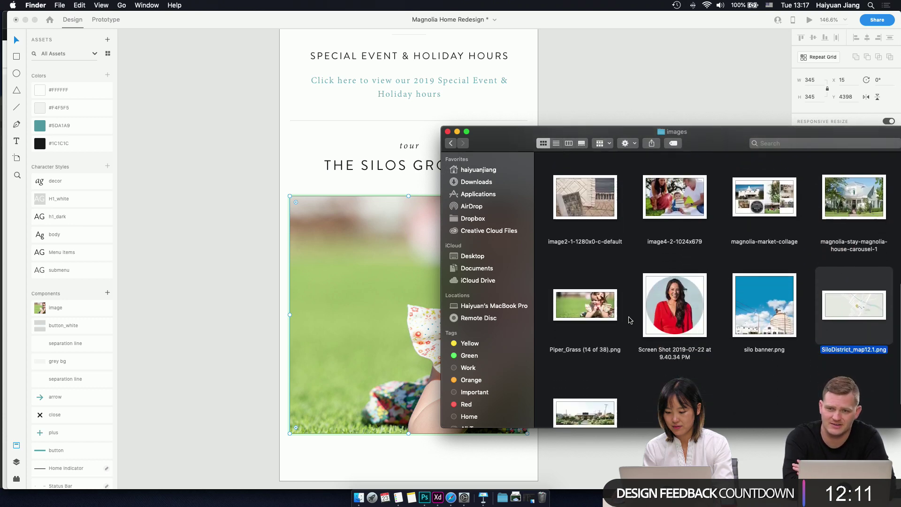
scroll(631, 320, up, 8)
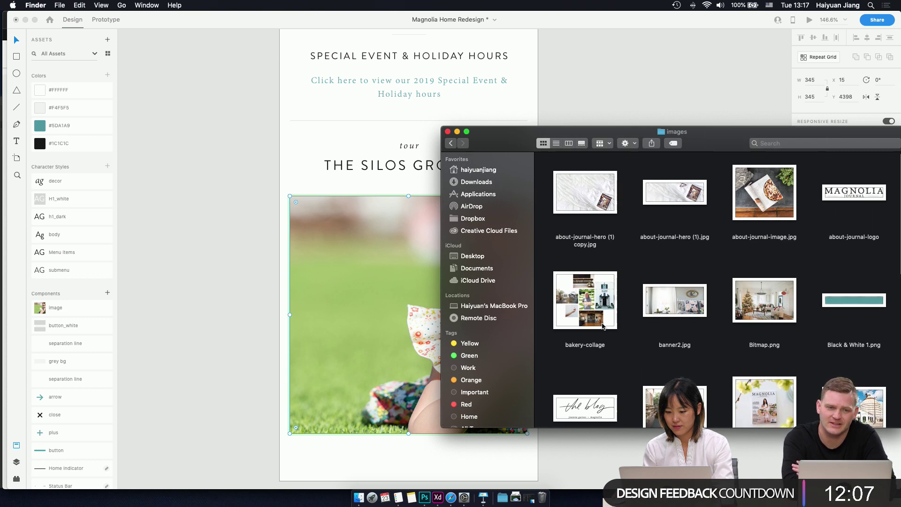
drag(676, 403, 415, 432)
click(416, 432)
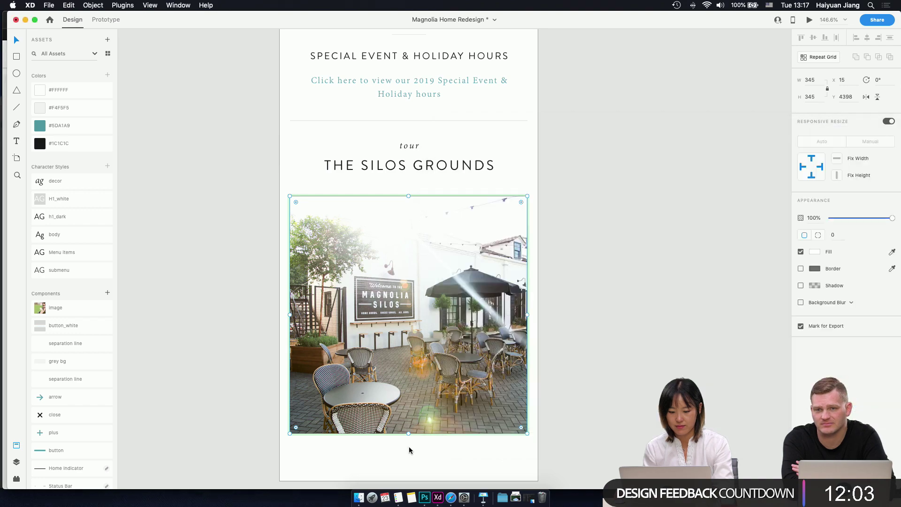
click(601, 235)
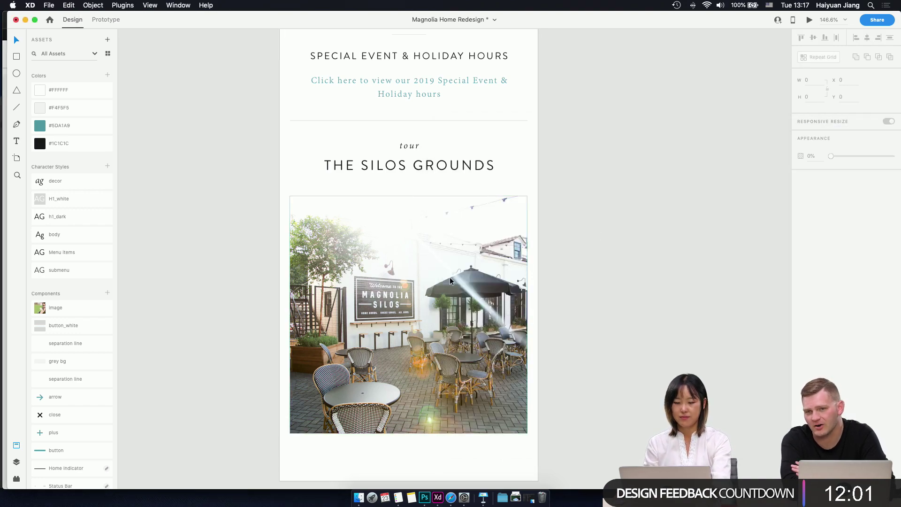
- Set the height of The Silos artboard to 5812
scroll(450, 280, down, 5)
scroll(426, 244, up, 20)
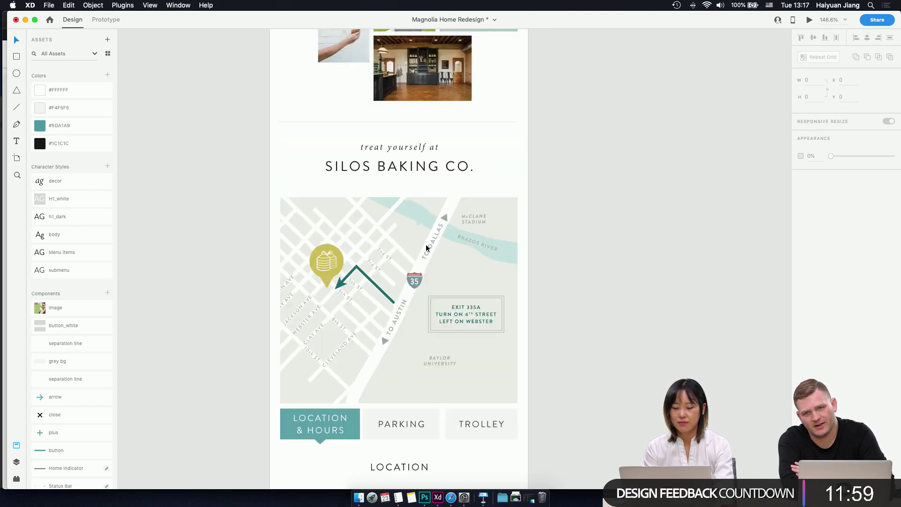
scroll(427, 248, down, 4)
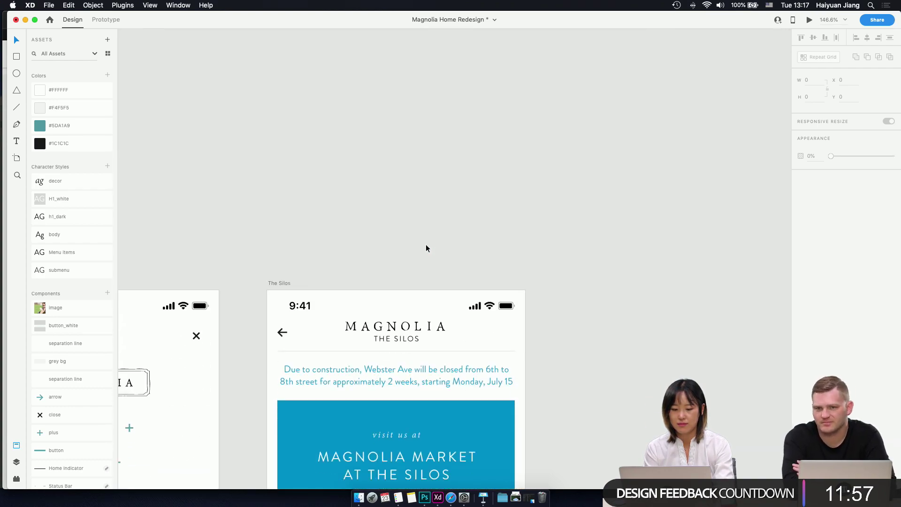
click(281, 283)
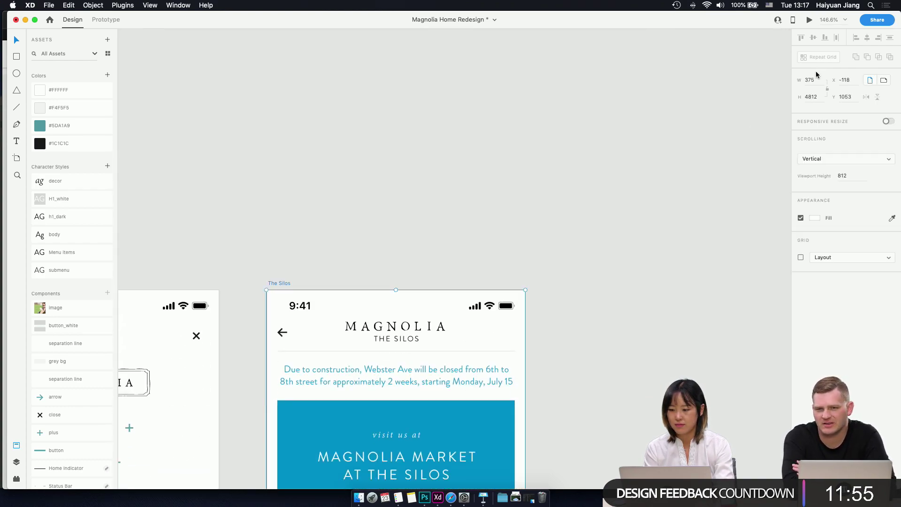
click(810, 97)
key(BackSpace)
text(5)
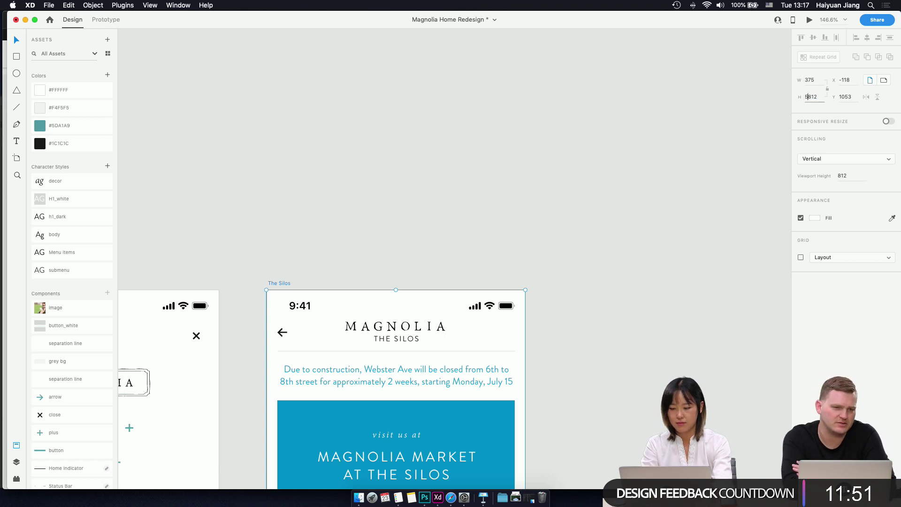
key(Return)
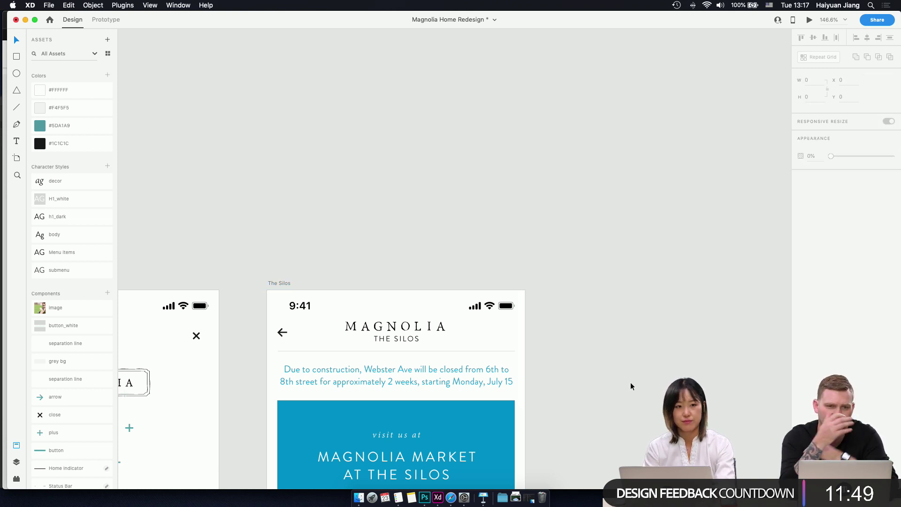
- Review the page down to THE SILOS GROUNDS section and check the spacing around its heading and image
scroll(630, 382, down, 15)
scroll(630, 383, down, 10)
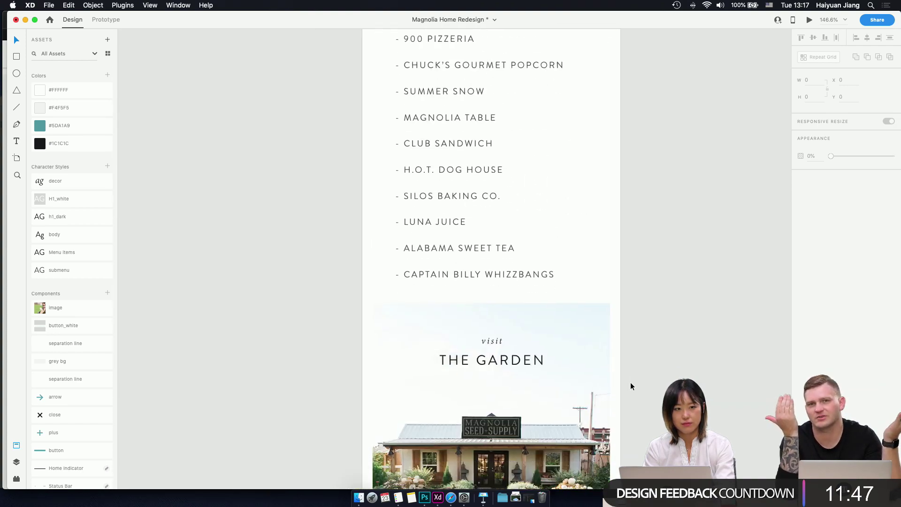
scroll(509, 350, down, 3)
scroll(509, 351, down, 6)
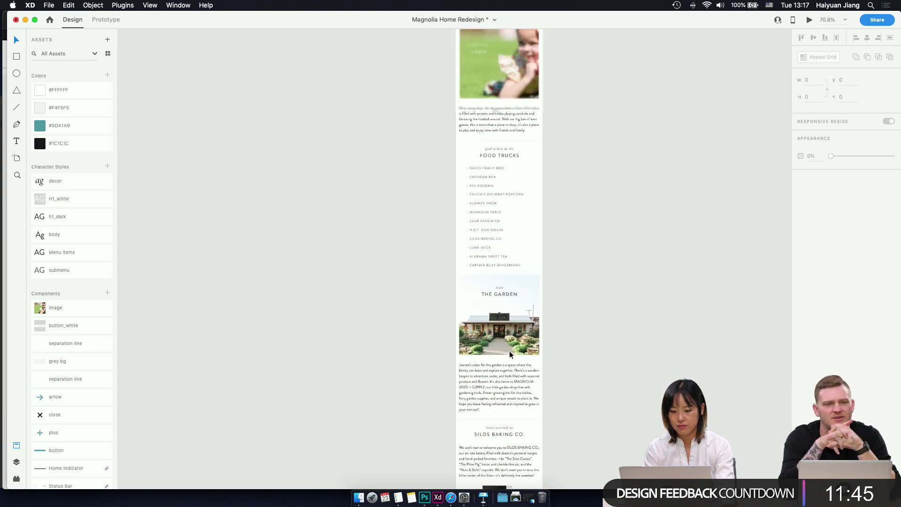
scroll(508, 350, down, 3)
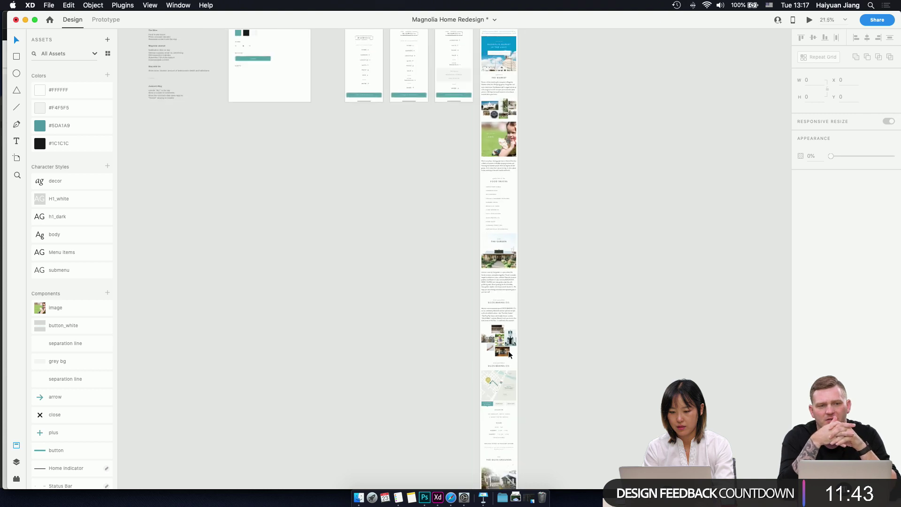
scroll(509, 351, up, 3)
scroll(493, 336, down, 8)
scroll(493, 338, up, 5)
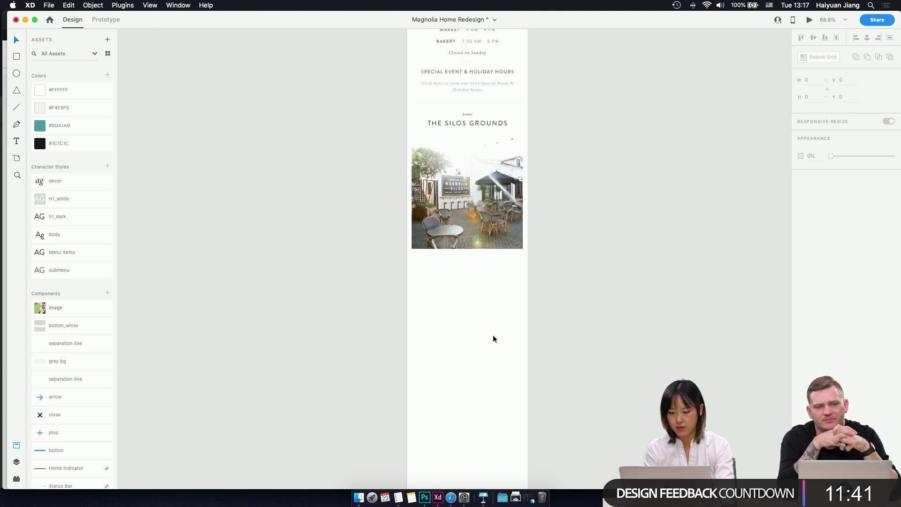
click(474, 182)
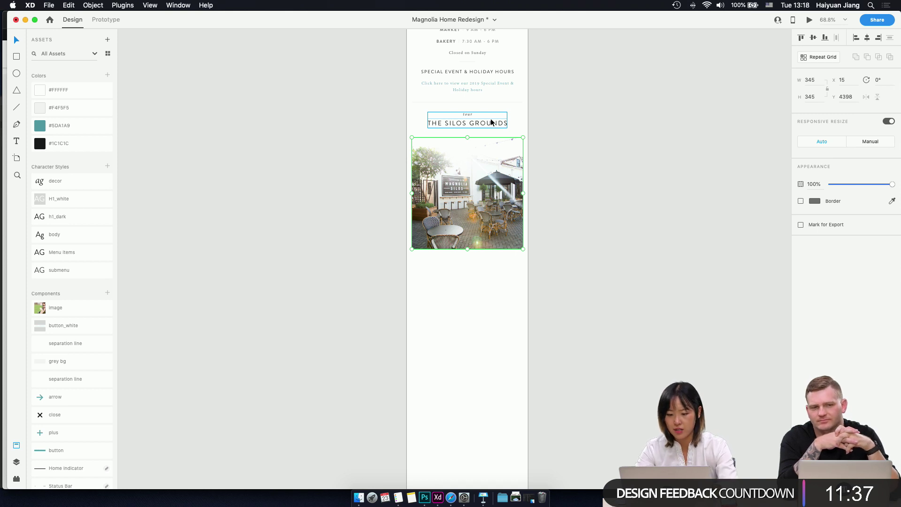
click(466, 126)
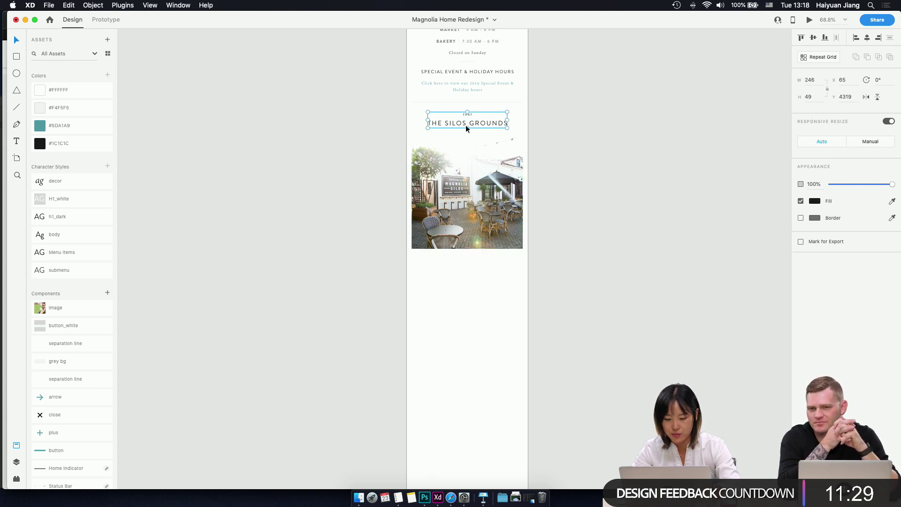
click(466, 181)
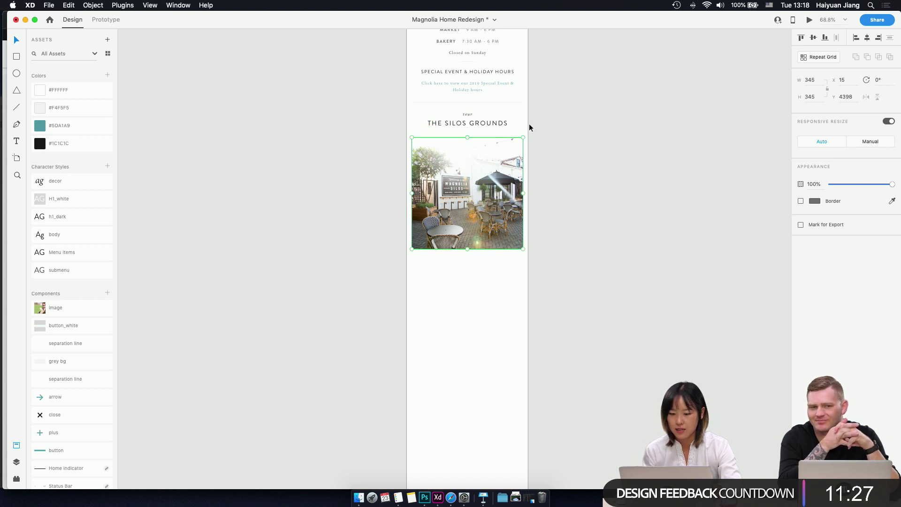
click(489, 120)
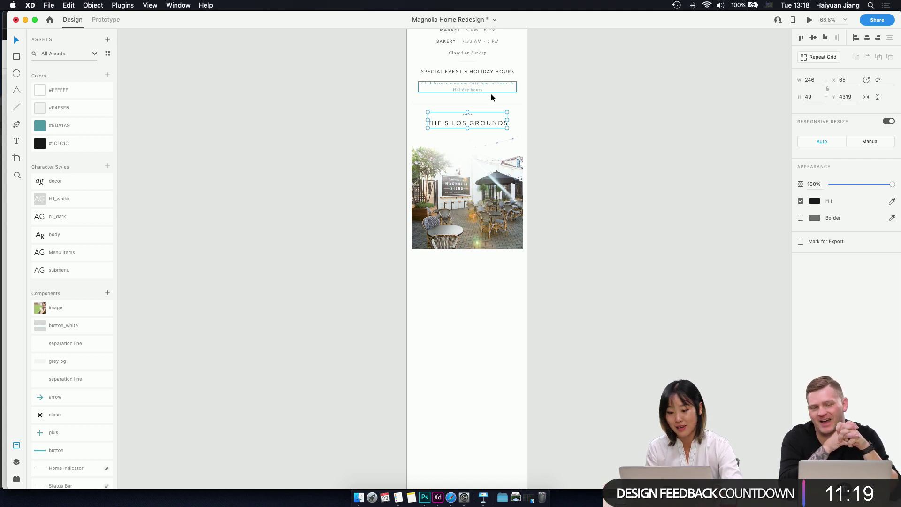
- Draw a 6 × 6 circle just below the Silos Grounds image, without a border and filled with teal #5DA1A9
click(486, 197)
key(super+3)
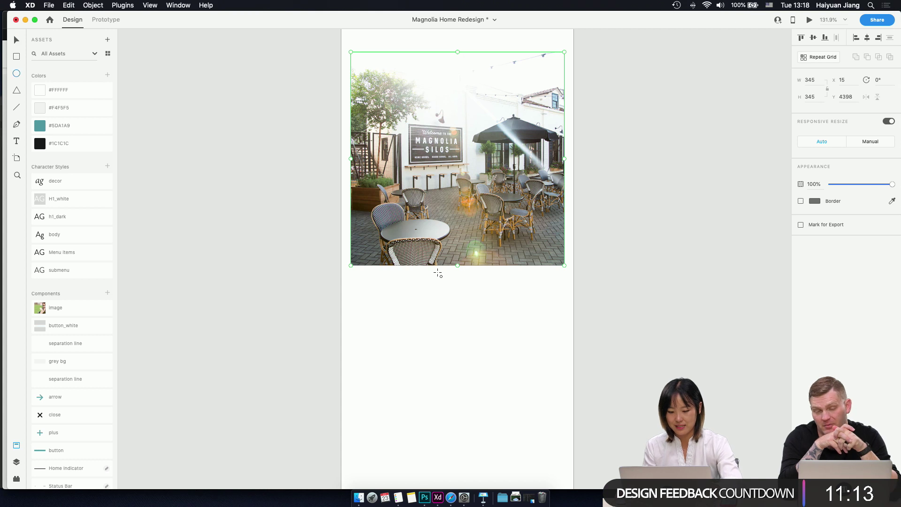
key(e)
drag(440, 278, 441, 280)
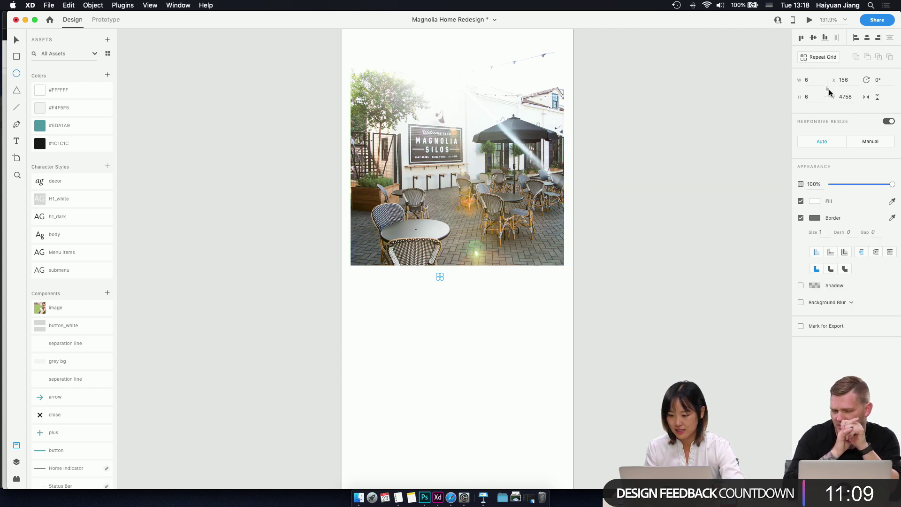
click(801, 218)
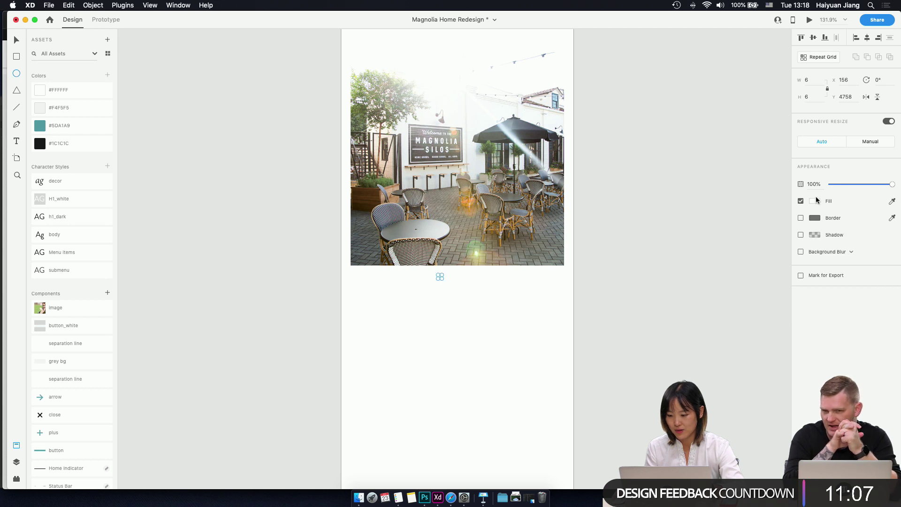
click(74, 130)
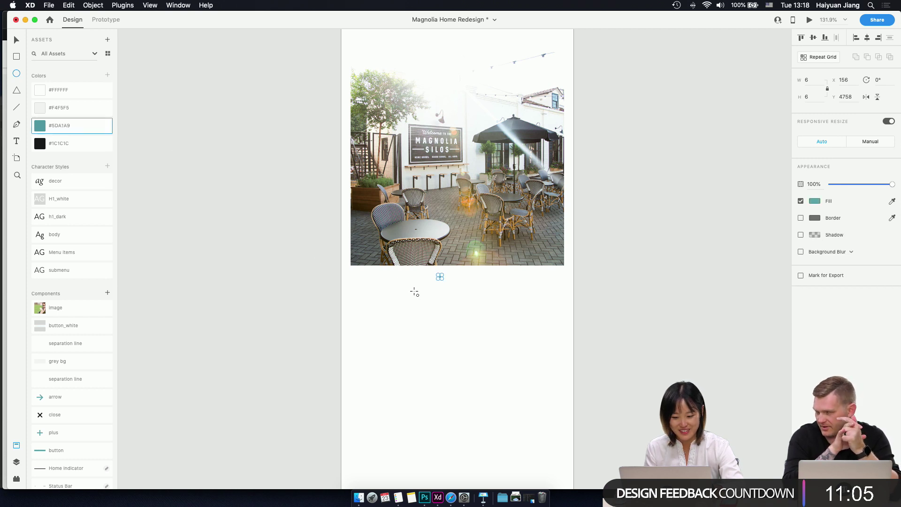
- Duplicate the teal dot into a row of three spaced 4 apart and set the last two dots to 30% opacity
click(440, 277)
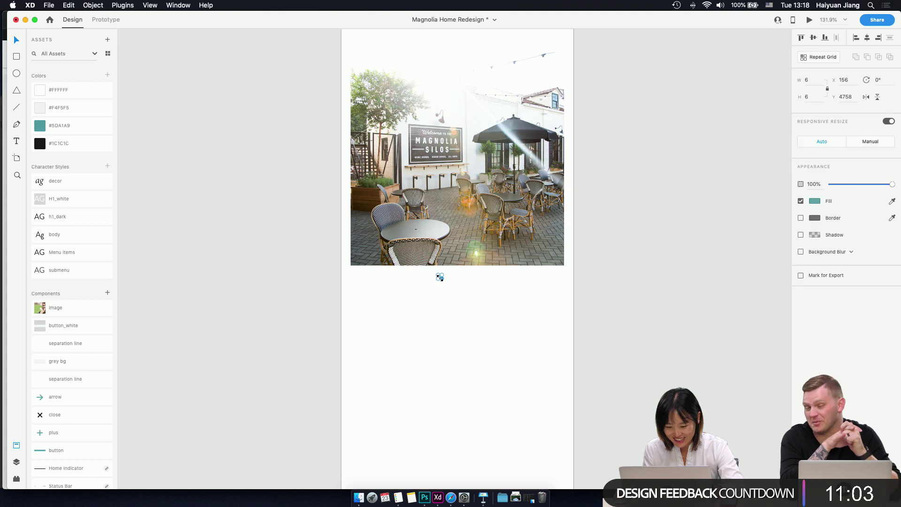
key(Up)
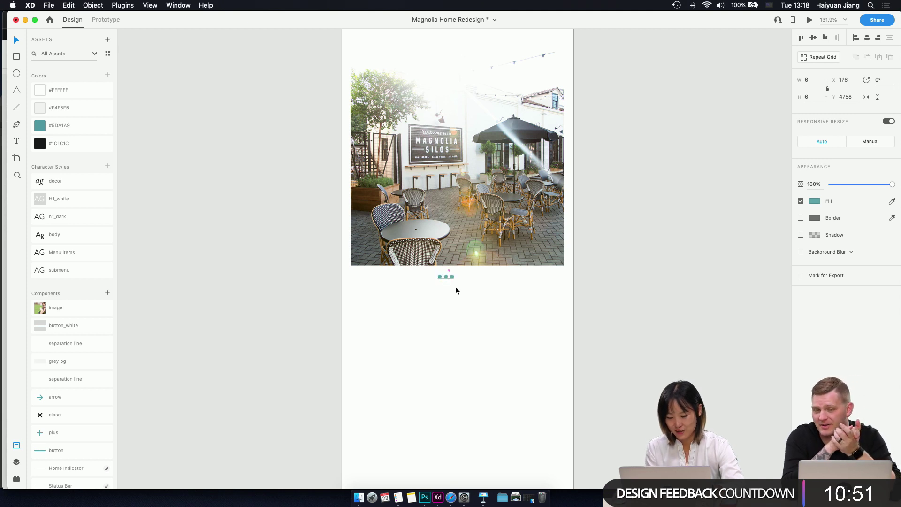
key(shift+Left)
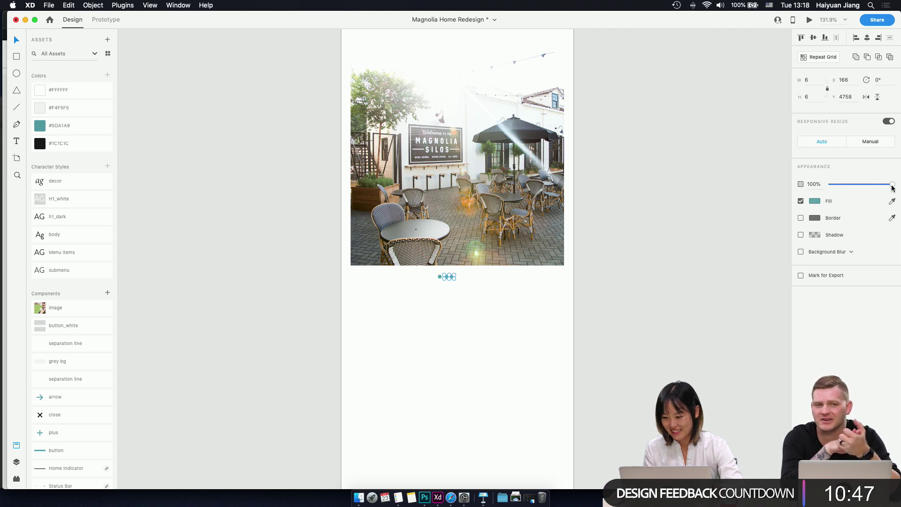
drag(893, 187, 864, 187)
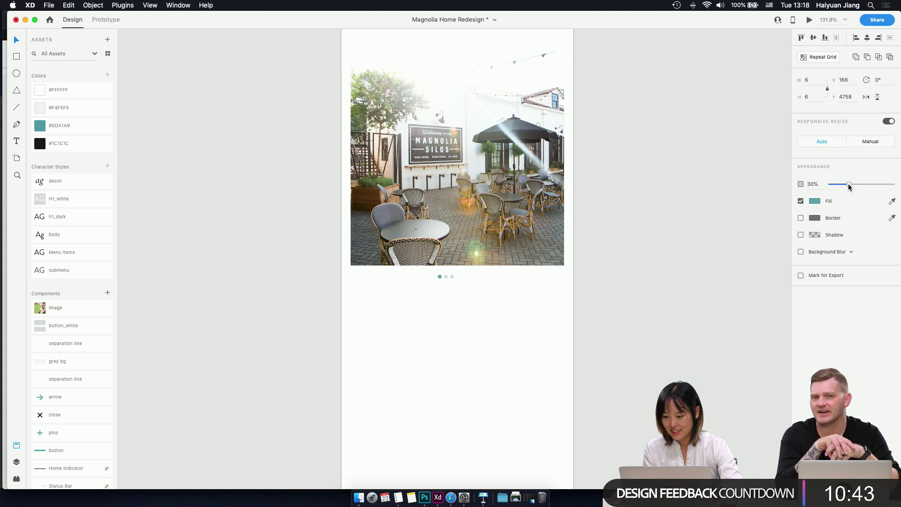
drag(851, 187, 850, 187)
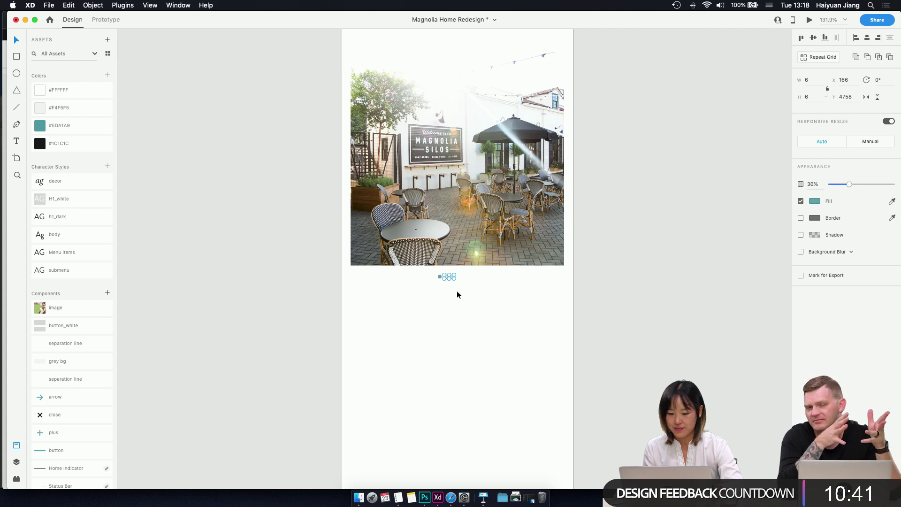
- Duplicate the two faded dots to extend the carousel indicator to a row of five evenly spaced dots
drag(458, 285, 444, 277)
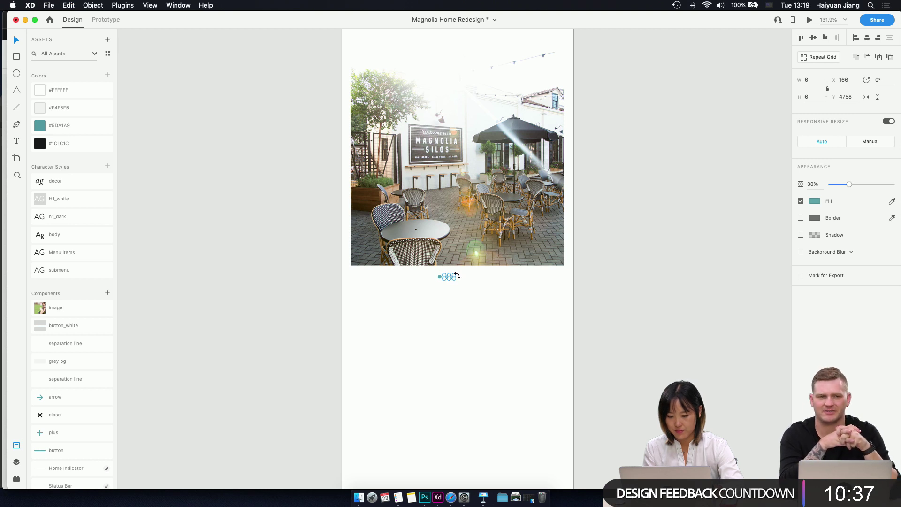
key(shift+Right)
click(477, 287)
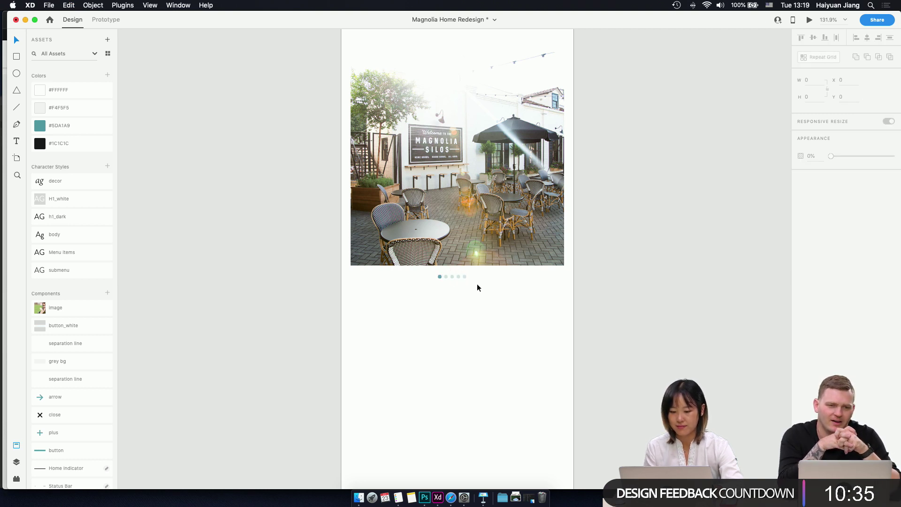
- Group the five indicator dots and centre the group horizontally on the artboard
drag(474, 285, 432, 275)
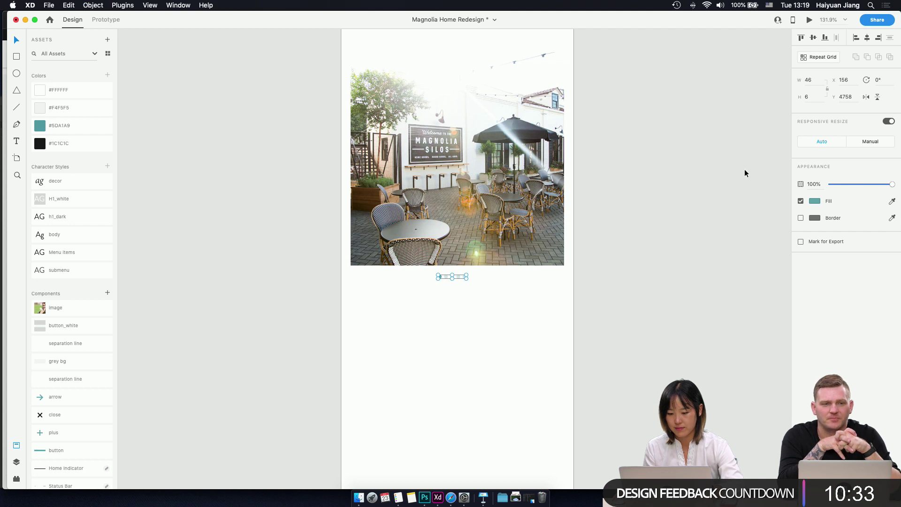
click(867, 38)
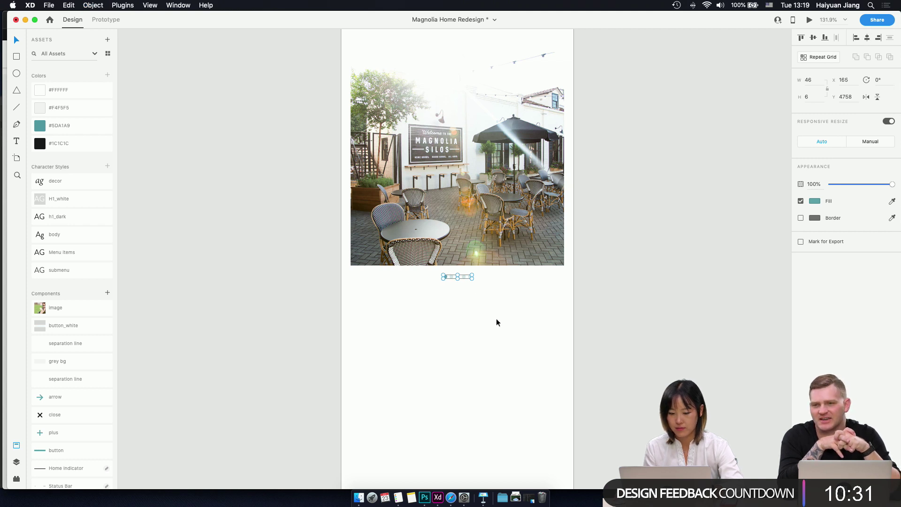
click(475, 296)
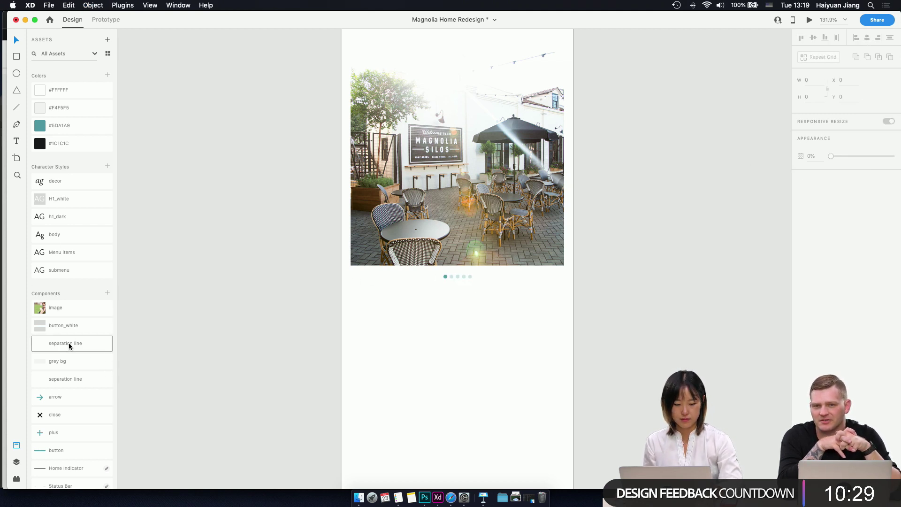
- Place a grey bg component behind the indicator dots, flush with the image's bottom edge and aligned with its sides
click(463, 278)
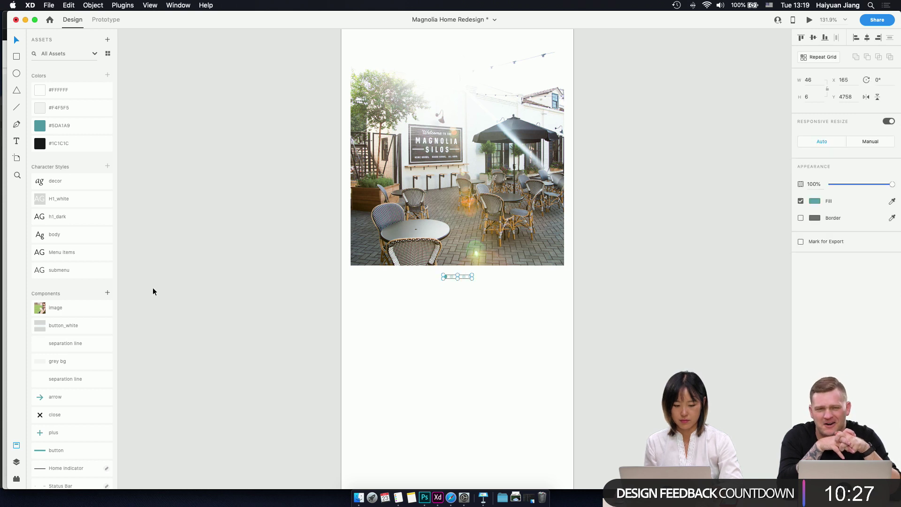
scroll(80, 331, down, 2)
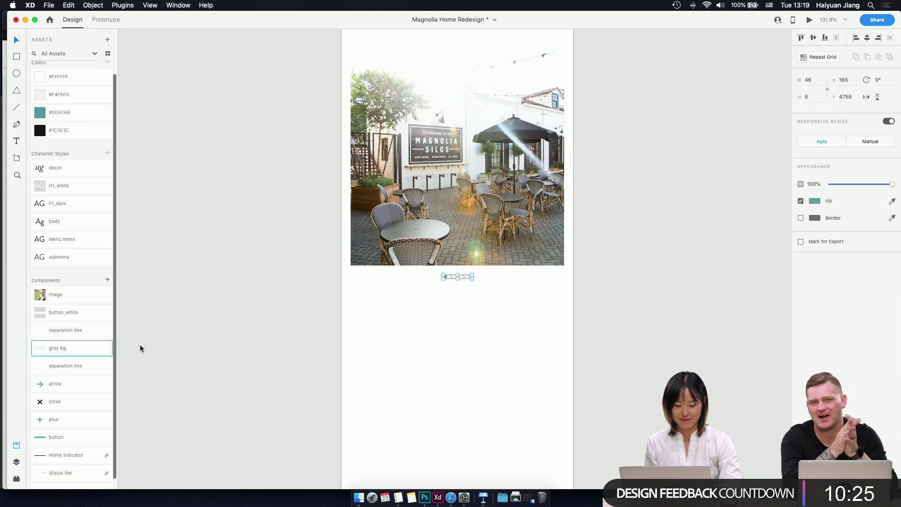
drag(140, 348, 474, 321)
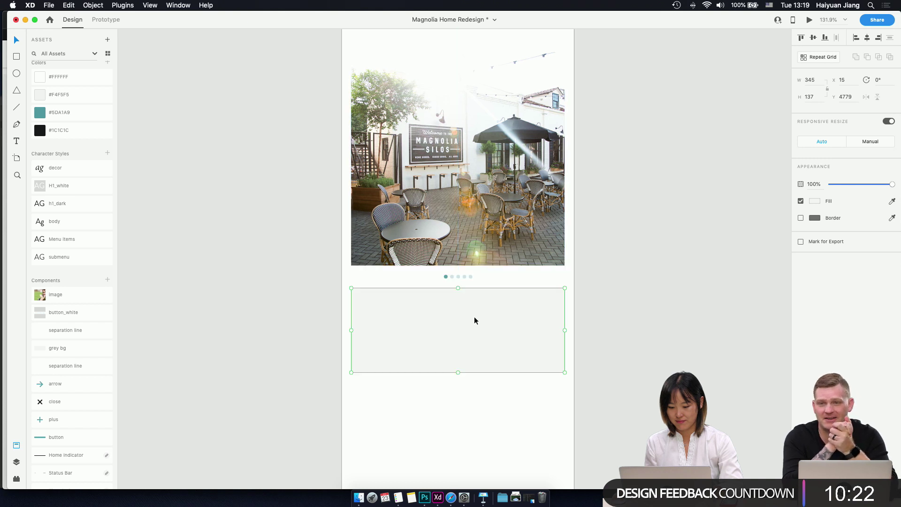
right_click(513, 313)
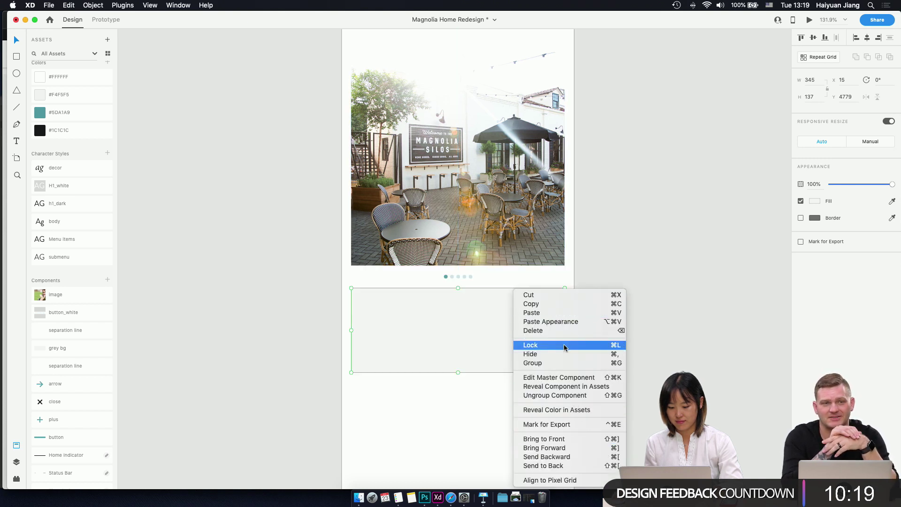
click(499, 334)
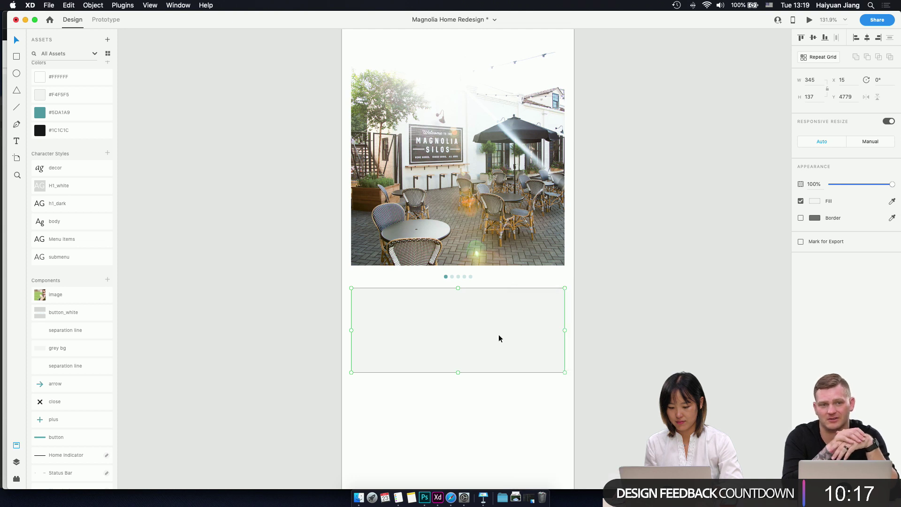
drag(499, 334, 505, 321)
click(510, 381)
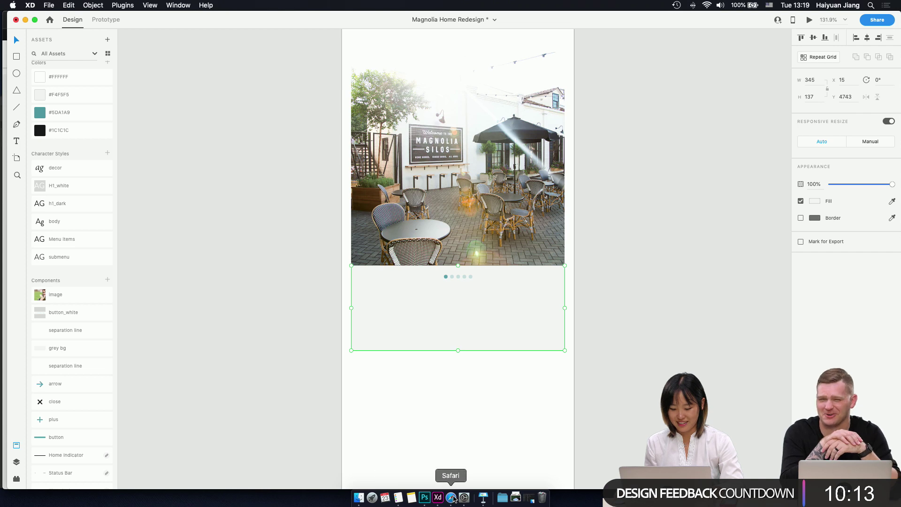
- Switch to Safari and examine the Tour the Silos Grounds carousel on the Magnolia Market at the Silos page
click(451, 498)
scroll(679, 281, down, 5)
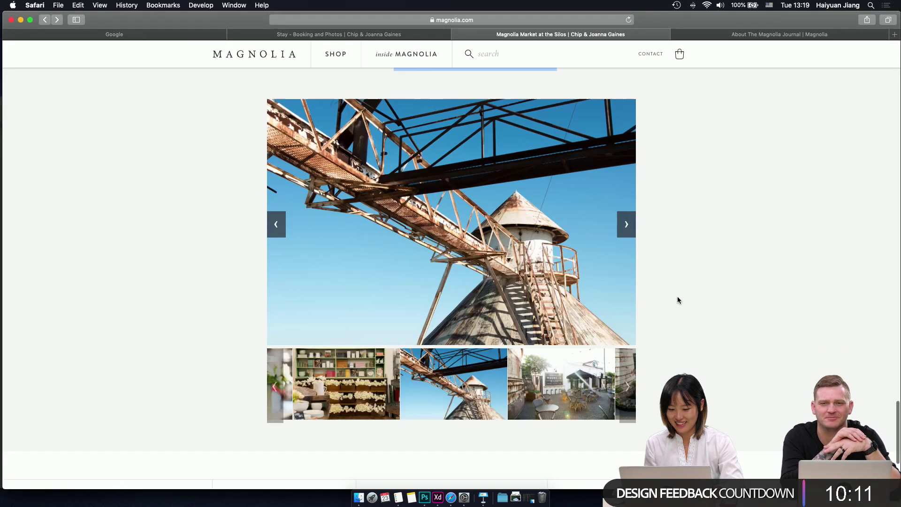
scroll(677, 297, up, 5)
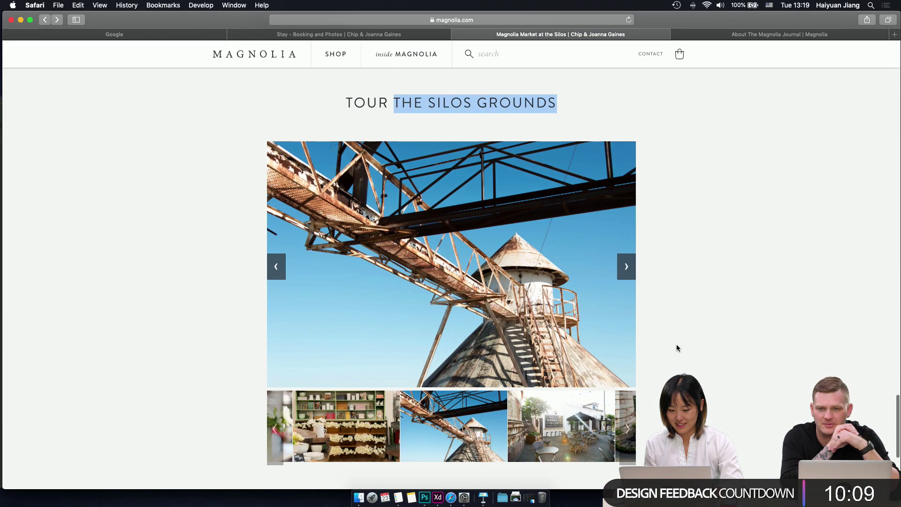
- Switch to Adobe XD and move the group of indicator dots slightly down on its grey background, to about Y 4762
click(699, 329)
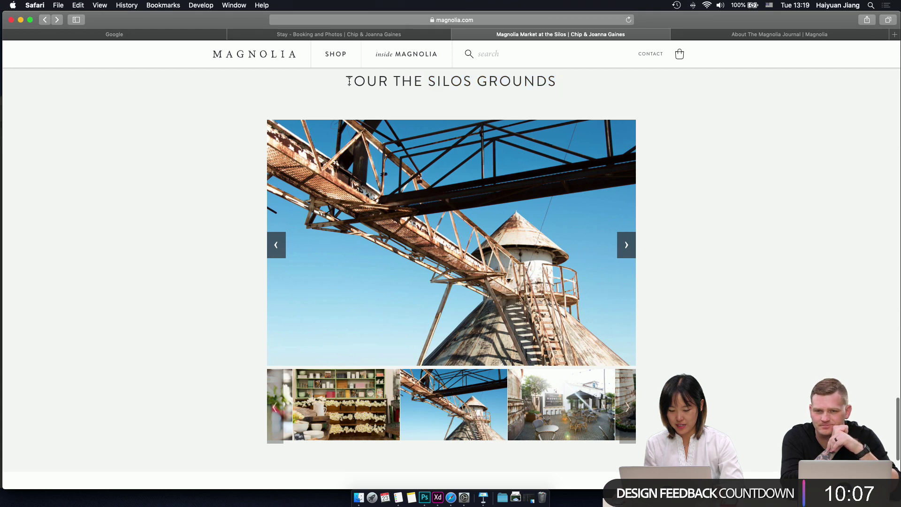
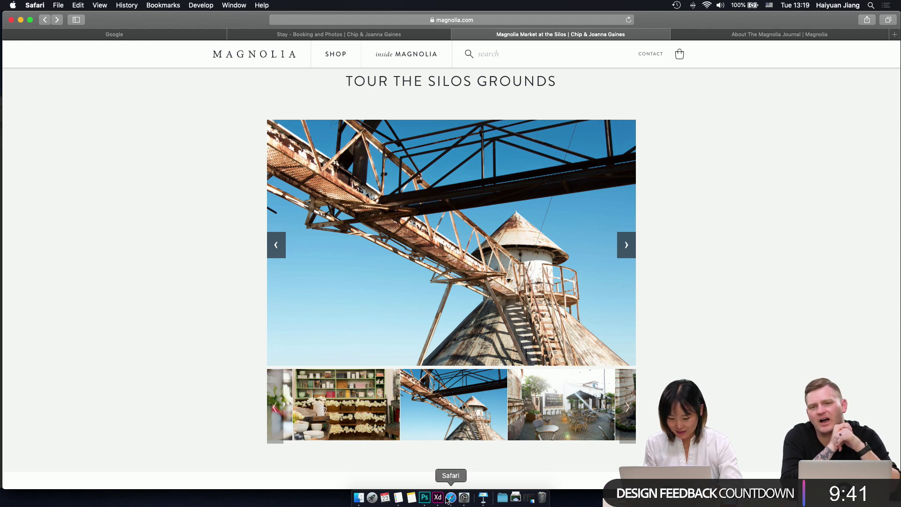
click(439, 498)
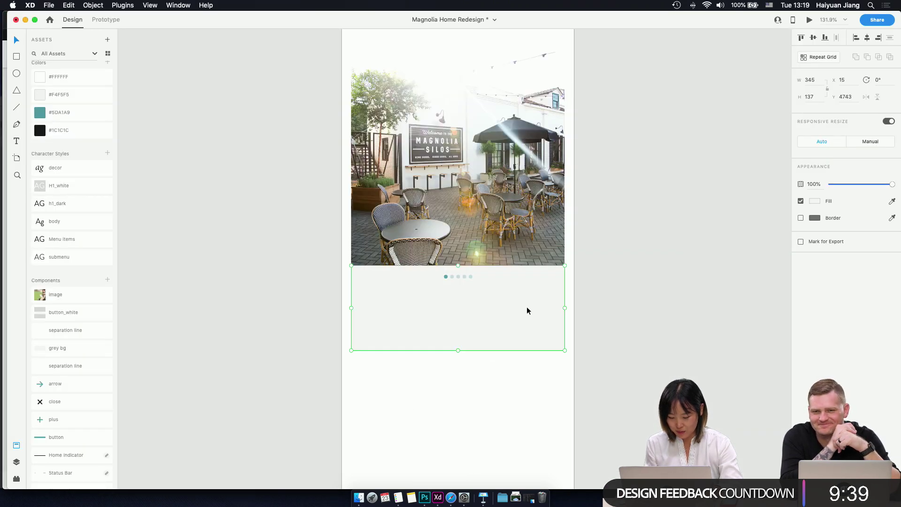
click(486, 308)
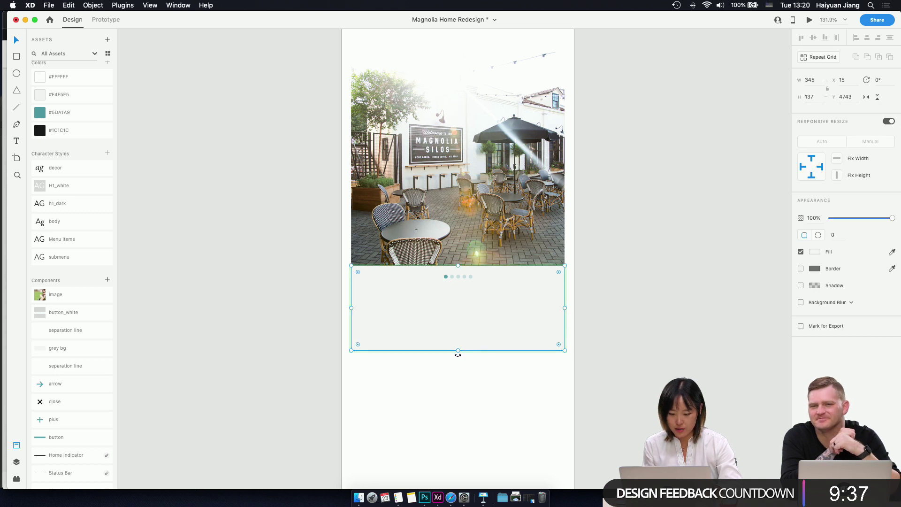
scroll(503, 293, up, 3)
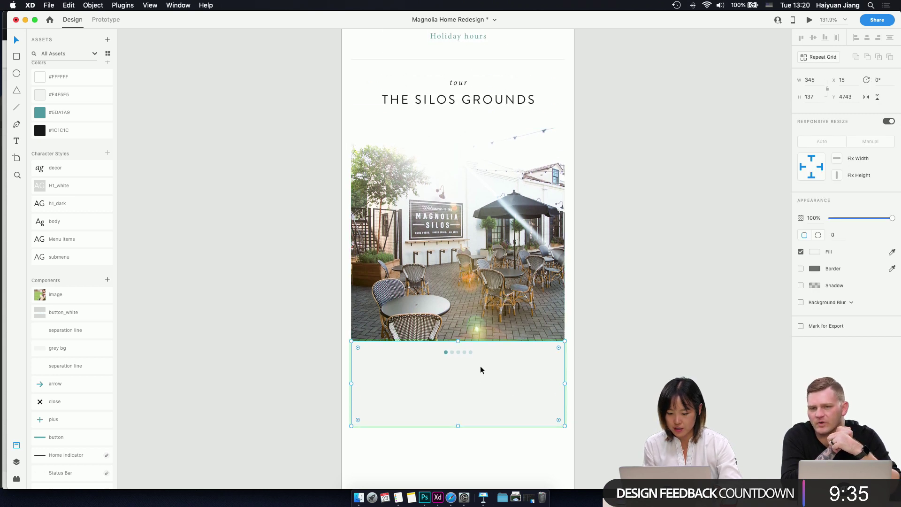
click(452, 352)
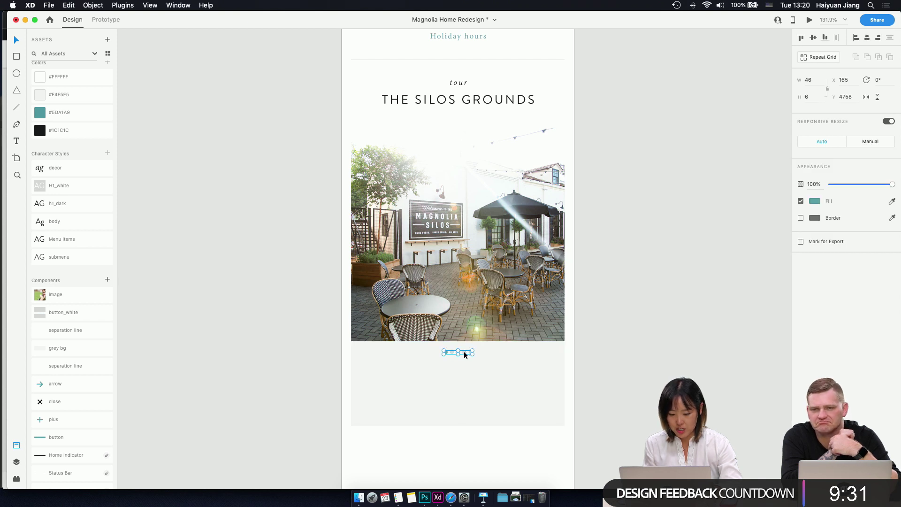
drag(463, 351, 465, 354)
click(490, 455)
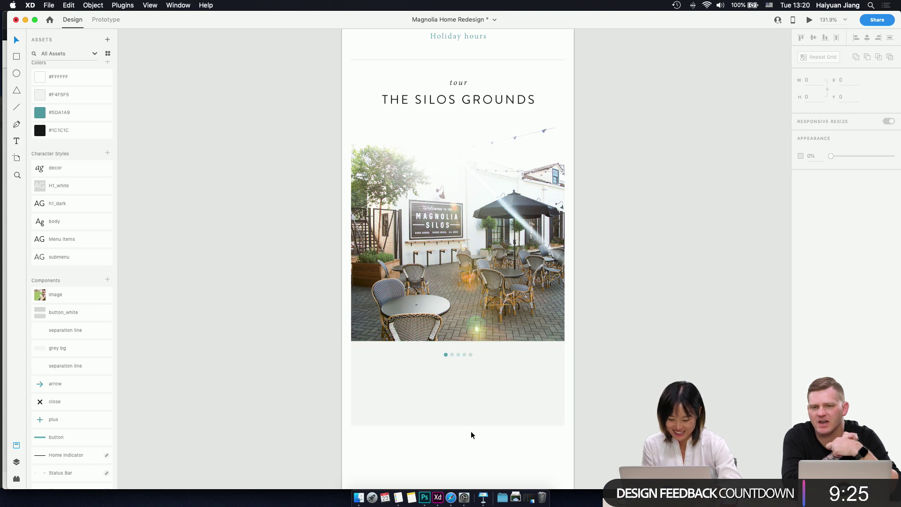
- Set the height of the grey background behind the indicator dots to 45
click(405, 366)
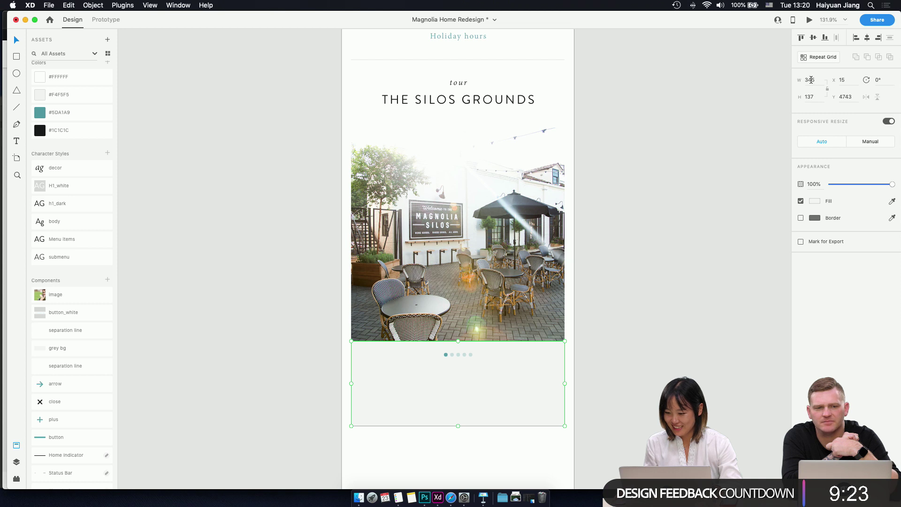
key(Tab)
text(45)
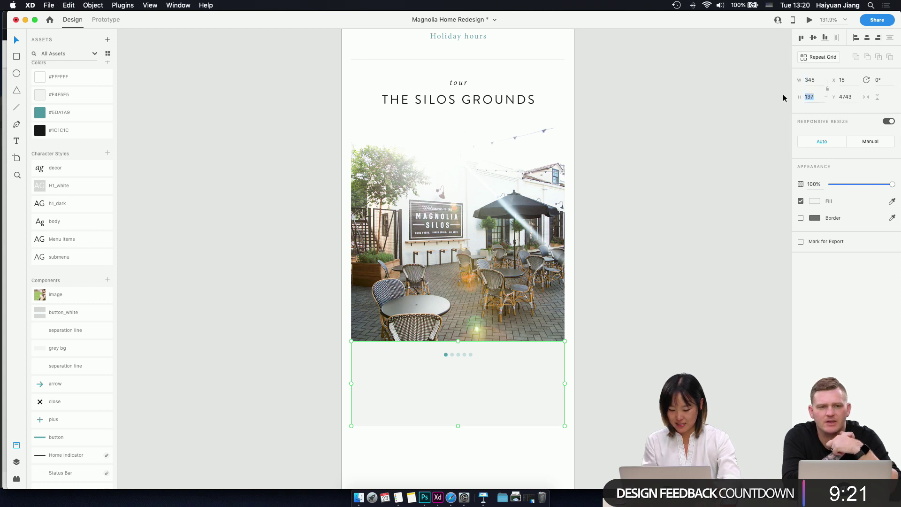
key(Return)
click(368, 354)
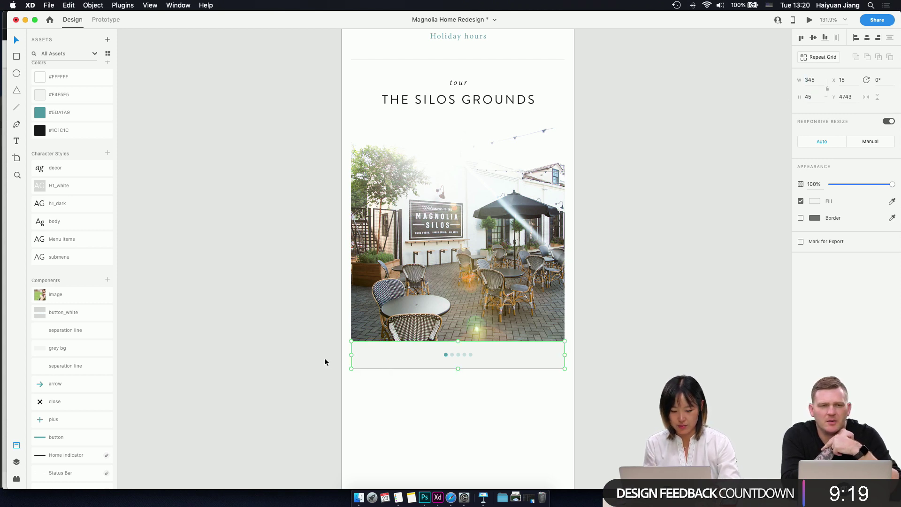
- Place an arrow component near the right end of the grey strip, level with the indicator dots, at about X 326, Y 4759
drag(60, 385, 545, 362)
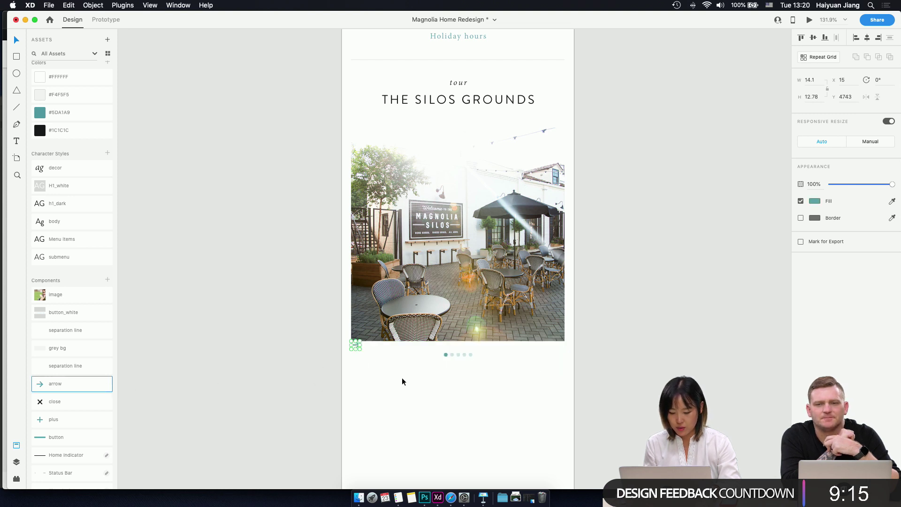
key(super+z)
drag(60, 385, 548, 358)
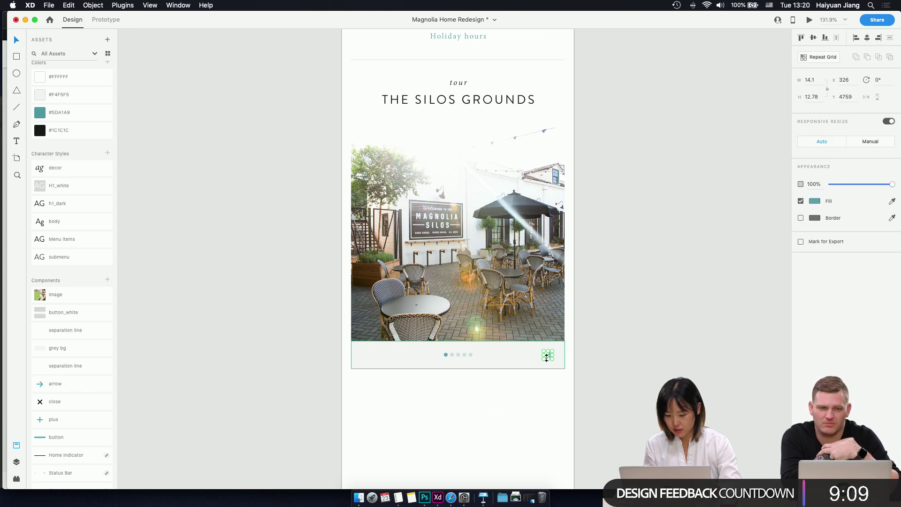
click(543, 393)
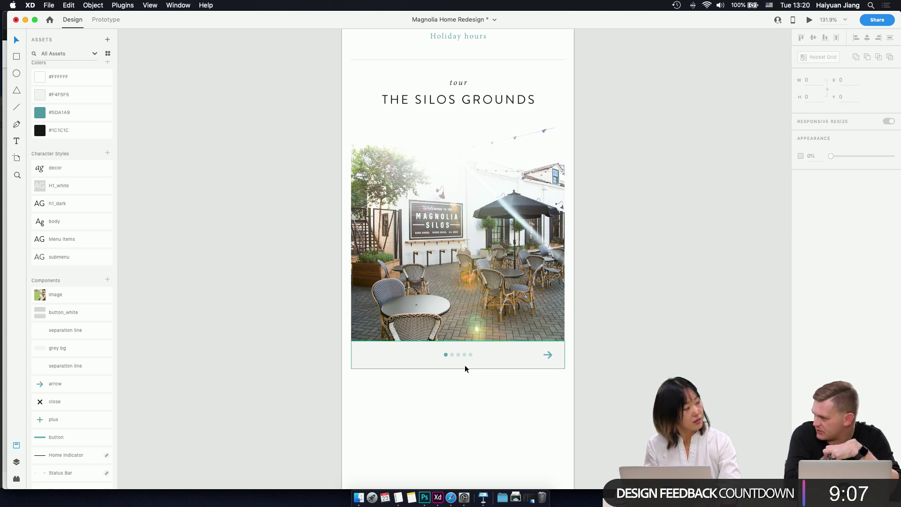
- Draw a circle about 35 px in diameter over the arrow and move it behind the arrow in the layer order
click(532, 359)
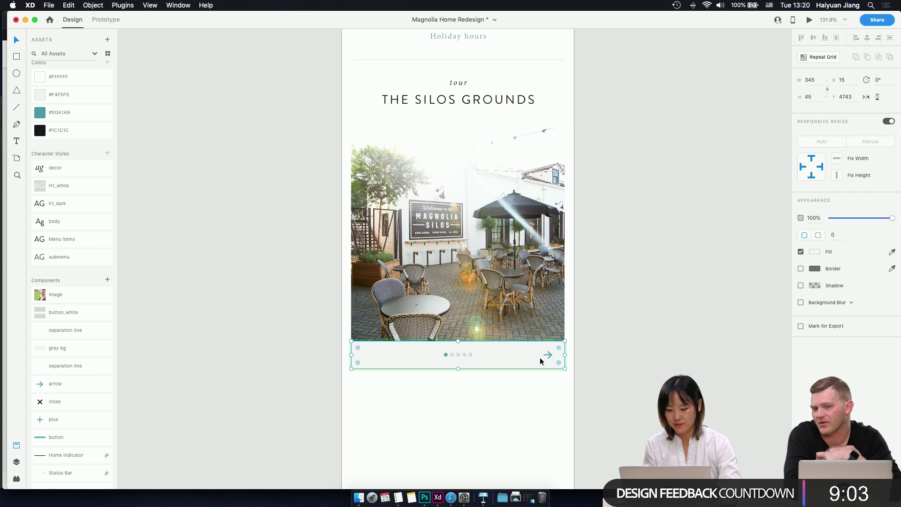
scroll(540, 358, up, 5)
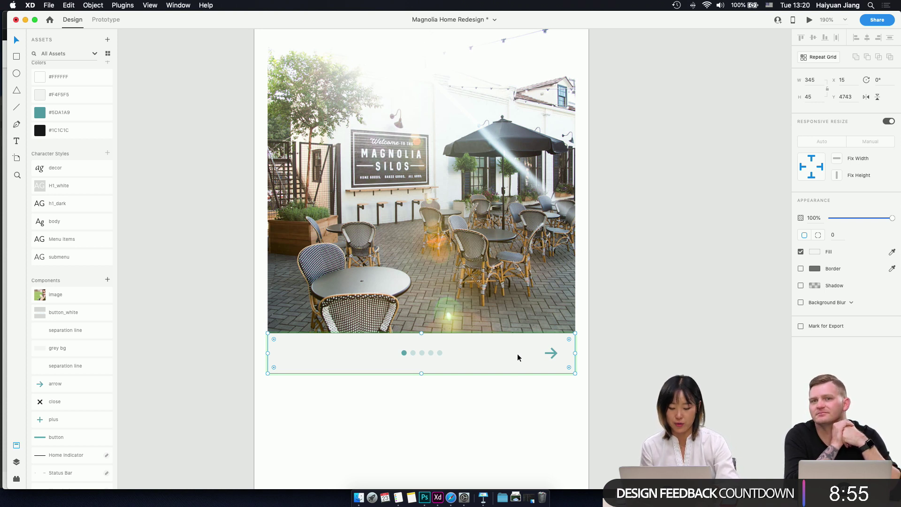
double_click(432, 353)
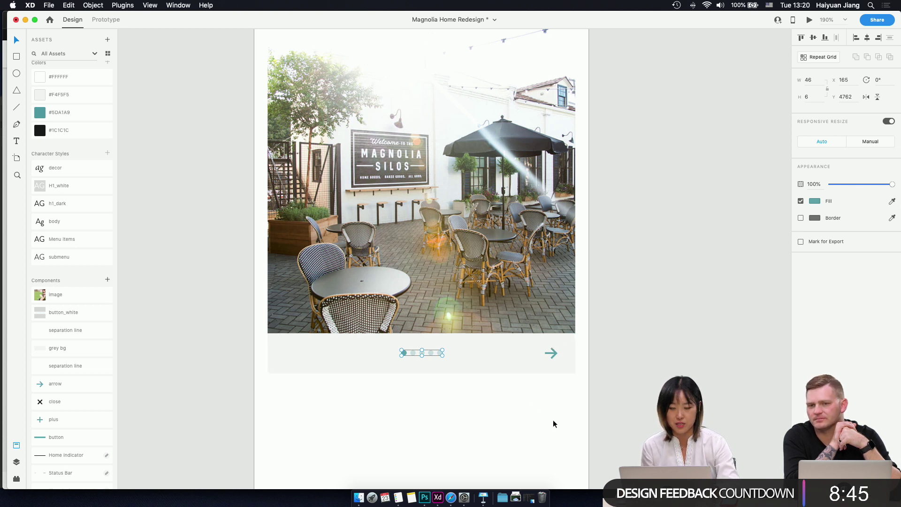
click(540, 366)
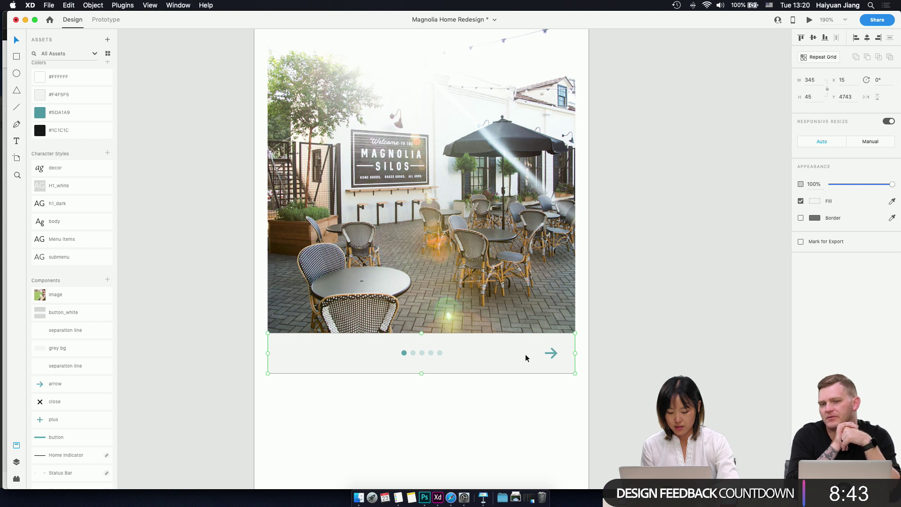
key(e)
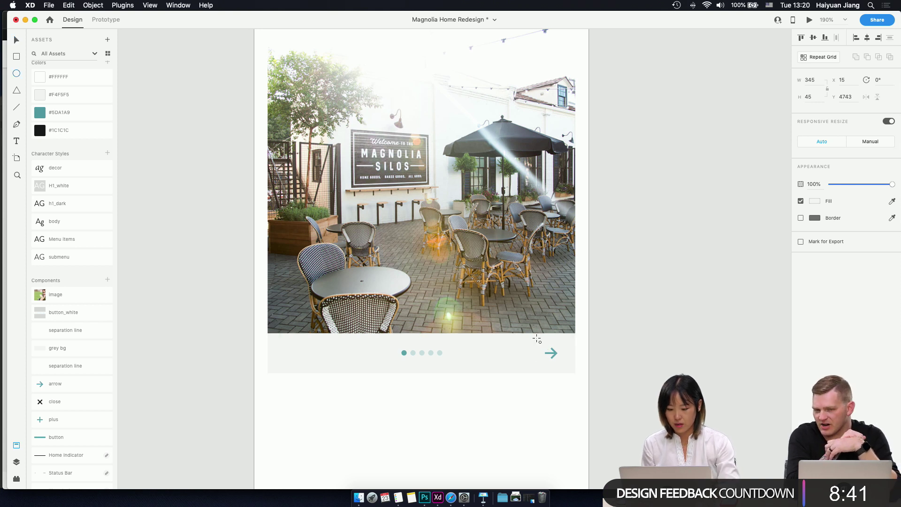
drag(535, 338, 568, 372)
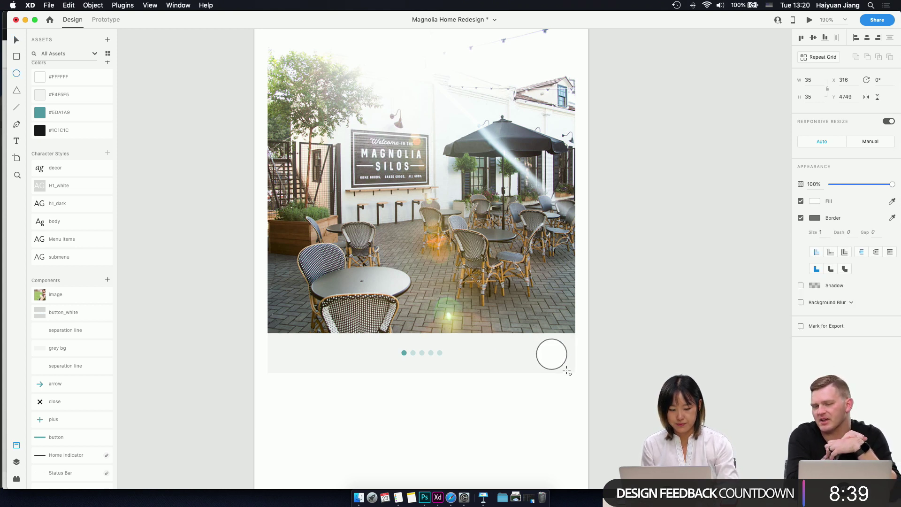
click(16, 462)
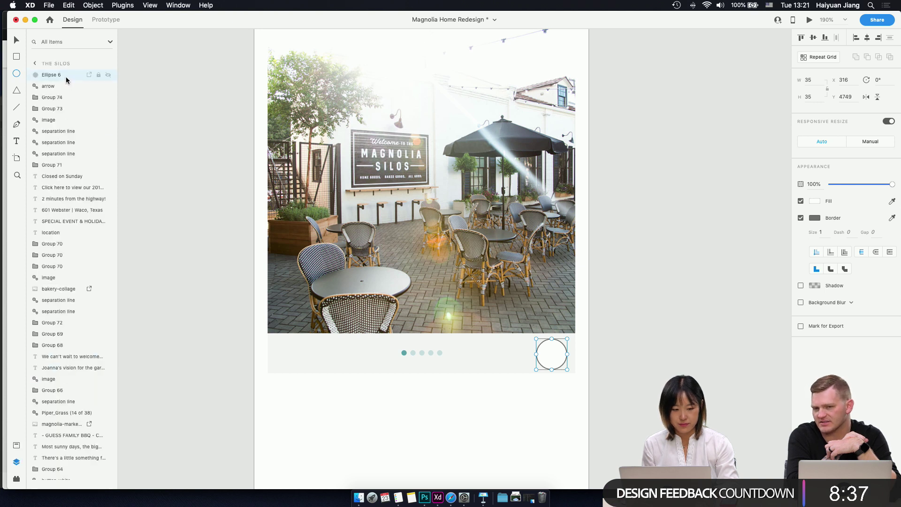
drag(65, 77, 66, 92)
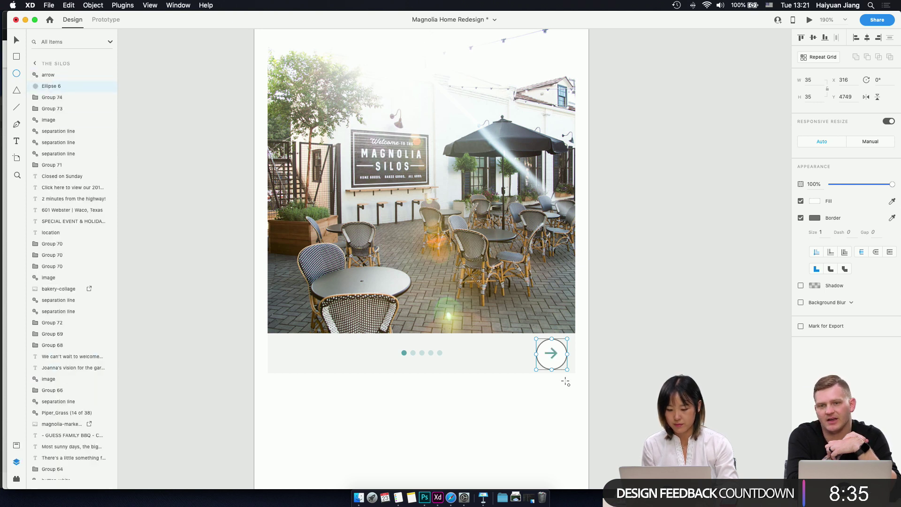
- Resize the circle behind the arrow to 33 by 33 and remove its border
key(v)
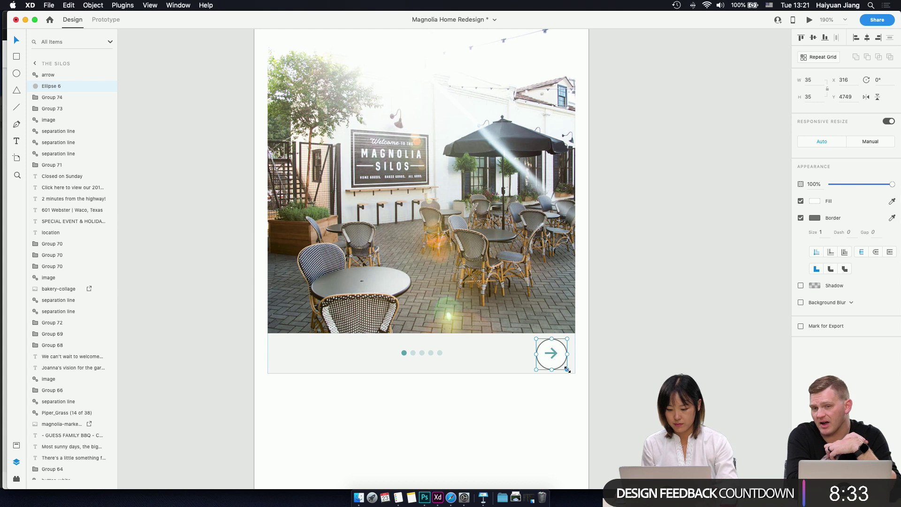
drag(568, 370, 565, 367)
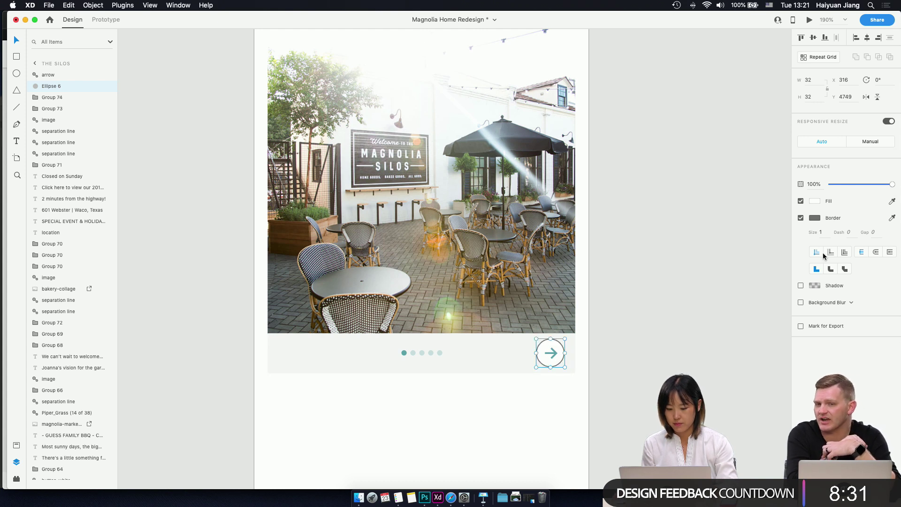
click(801, 218)
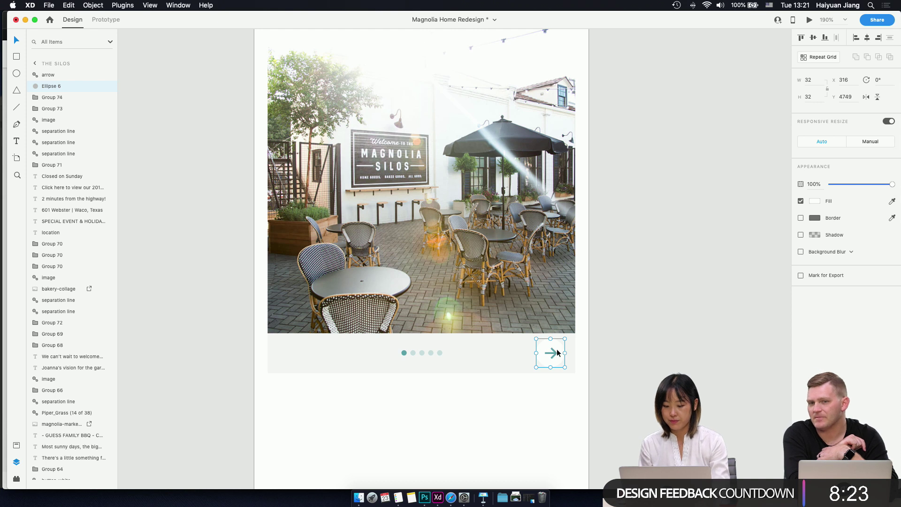
key(alt)
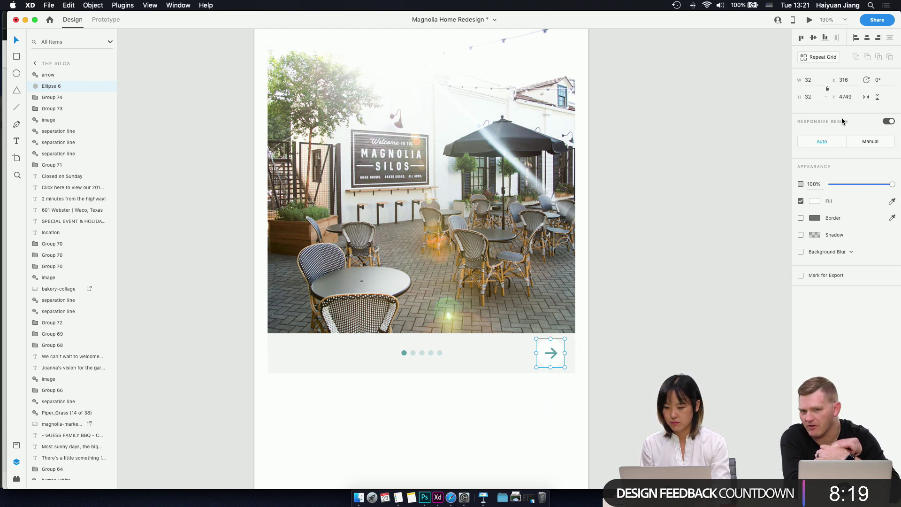
click(815, 80)
key(Up)
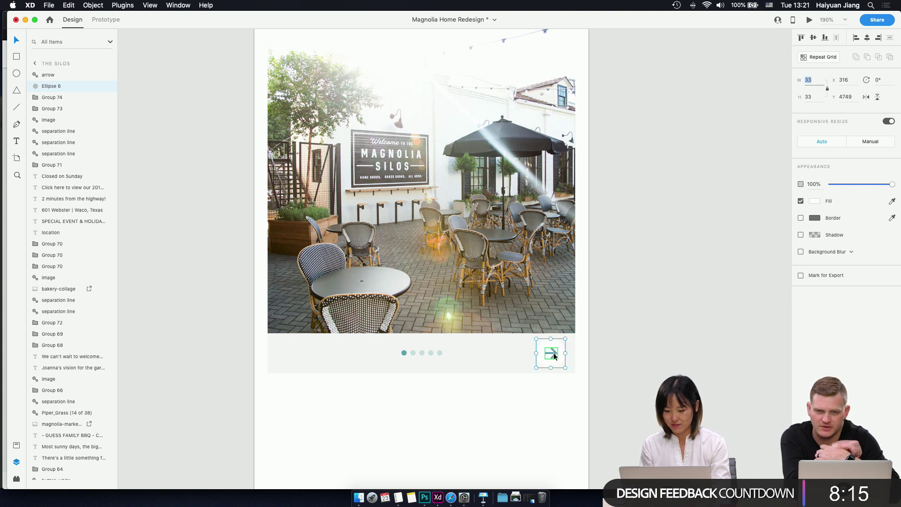
- Group the circle with the arrow and move the group closer to the strip's right edge, to about X 321
shift+click(554, 353)
key(super+g)
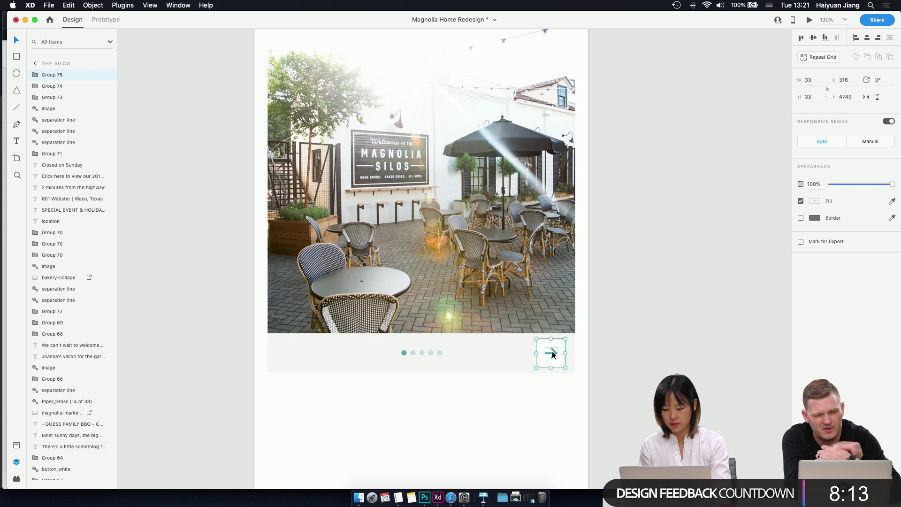
drag(552, 351, 557, 352)
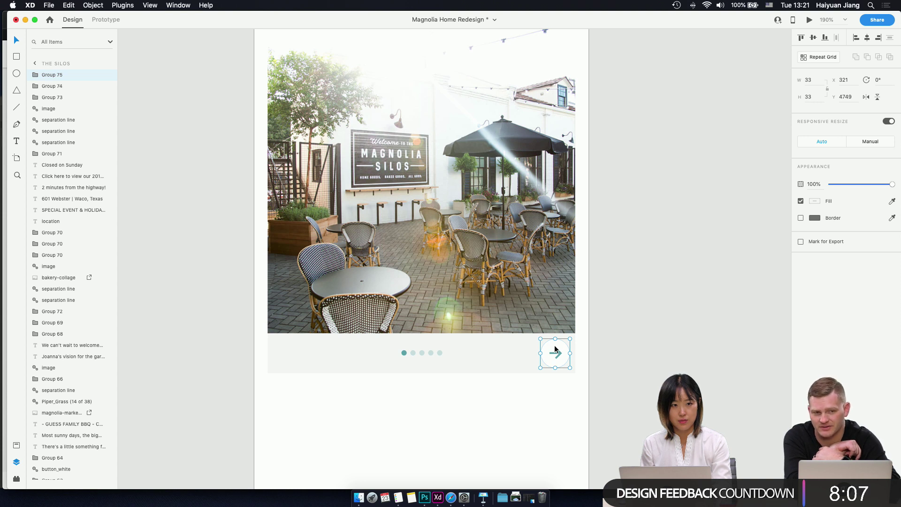
- Duplicate the round arrow button to the left end of the strip at about X 25 and flip the copied group horizontally
key(super+d)
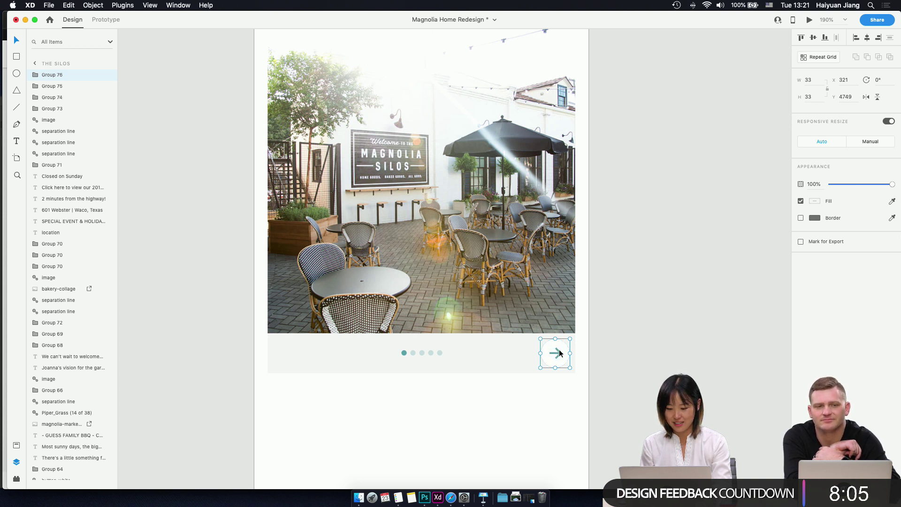
drag(559, 349, 296, 352)
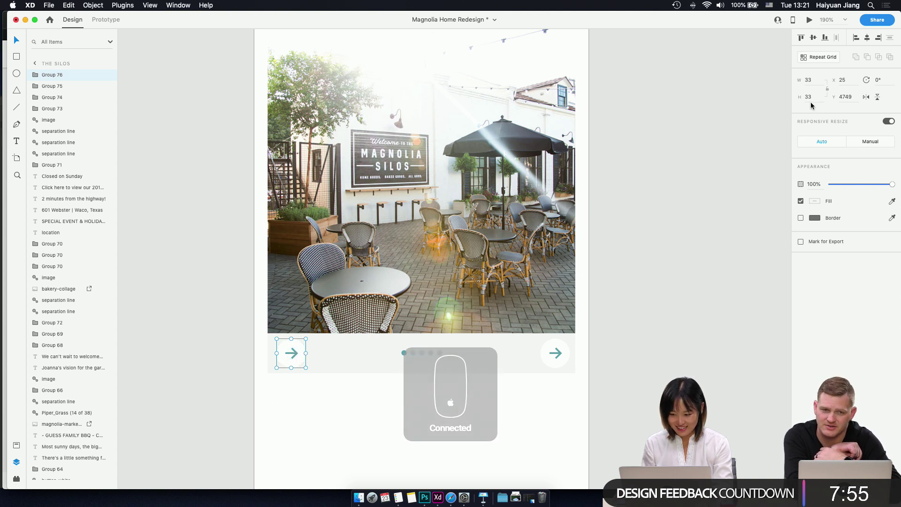
click(872, 97)
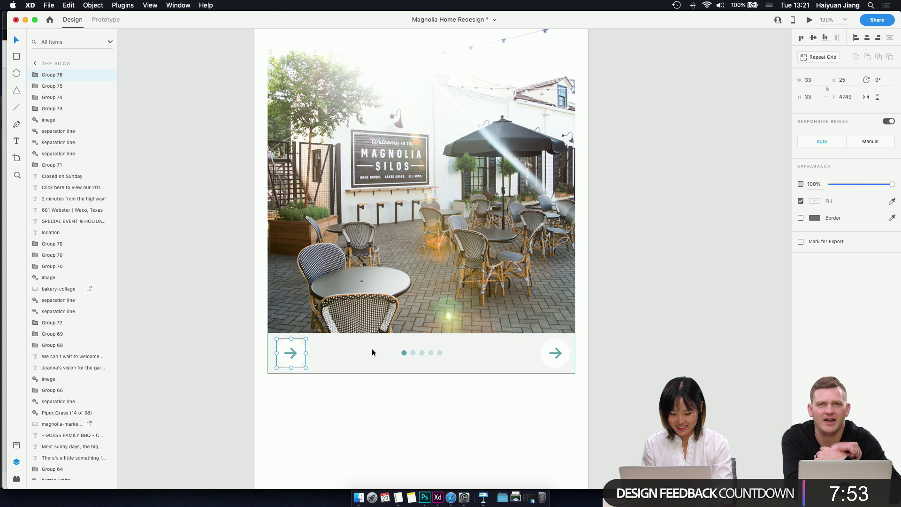
- Flip the union shape inside the left button's arrow component horizontally so the arrow points left
double_click(293, 356)
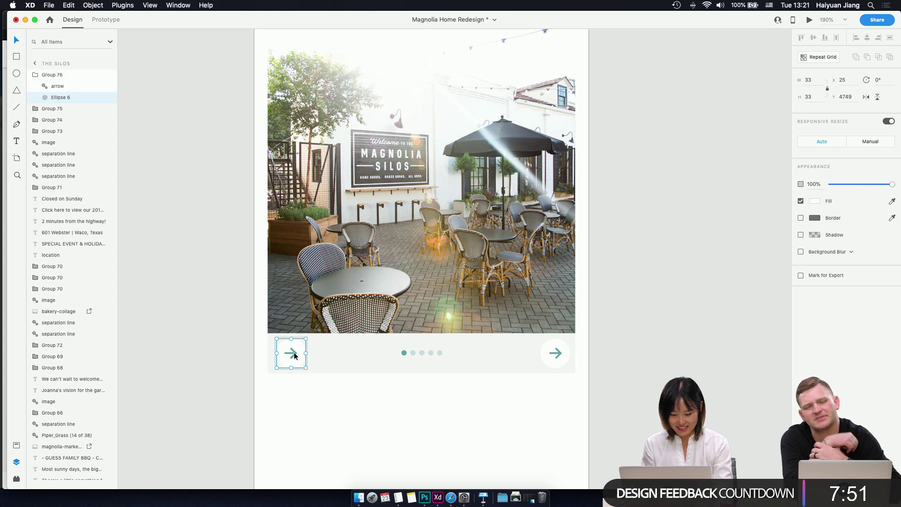
click(66, 88)
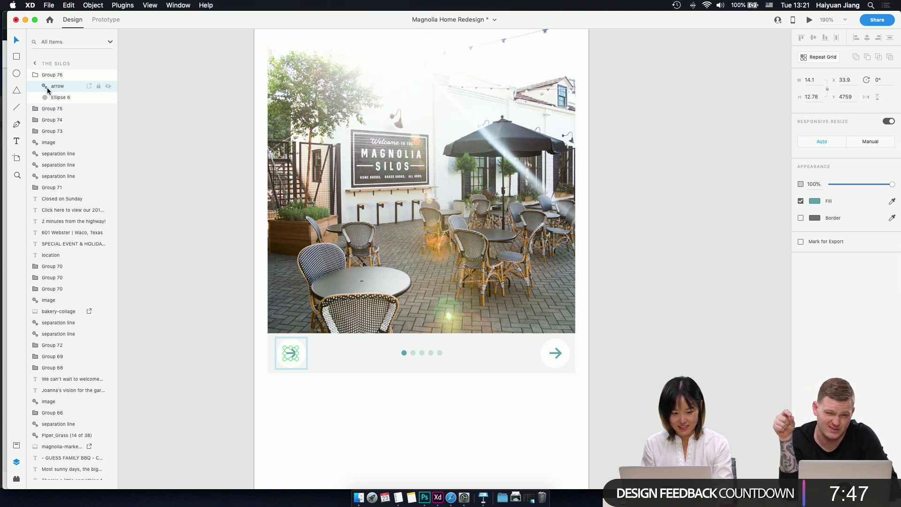
click(45, 87)
click(66, 97)
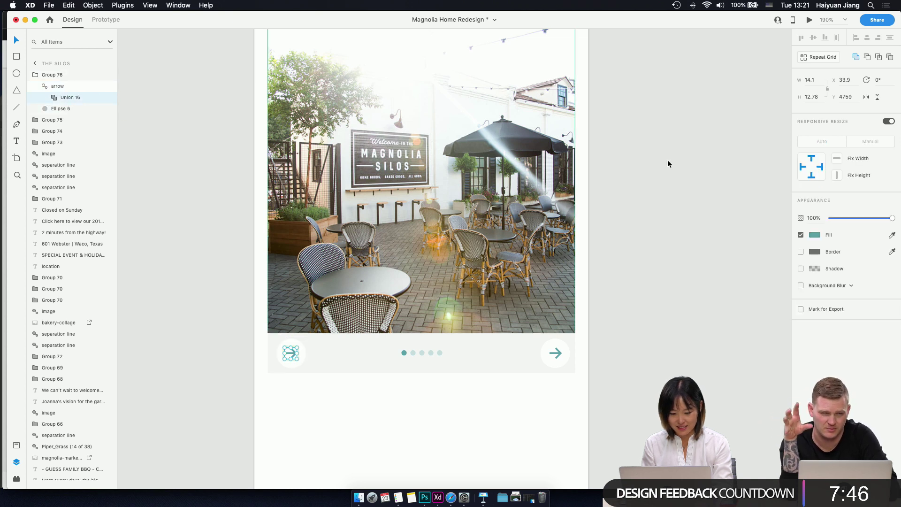
click(866, 98)
click(392, 410)
click(303, 352)
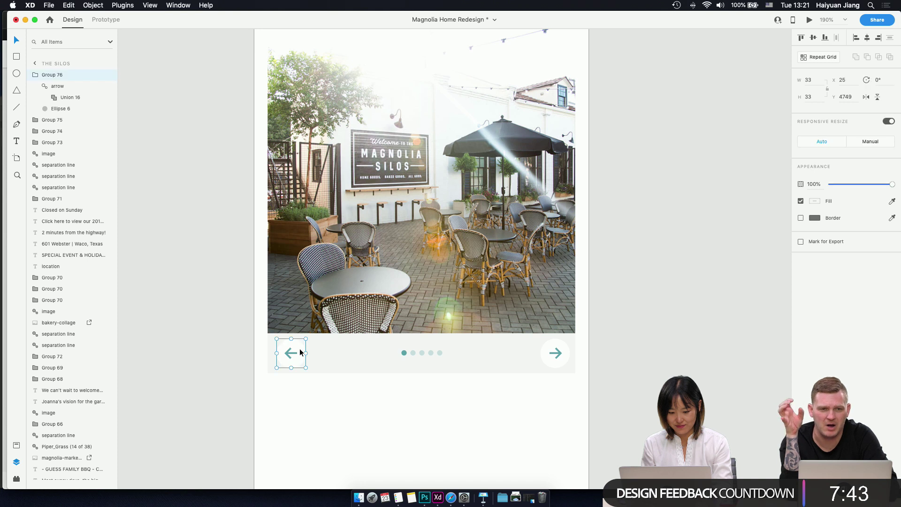
- Turn the right round arrow button into a component and delete the left button group
click(550, 354)
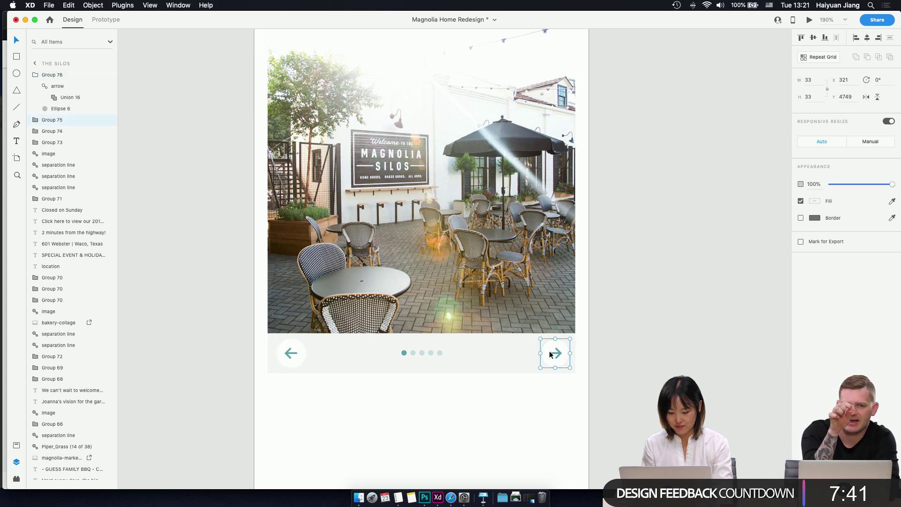
key(super+k)
click(294, 353)
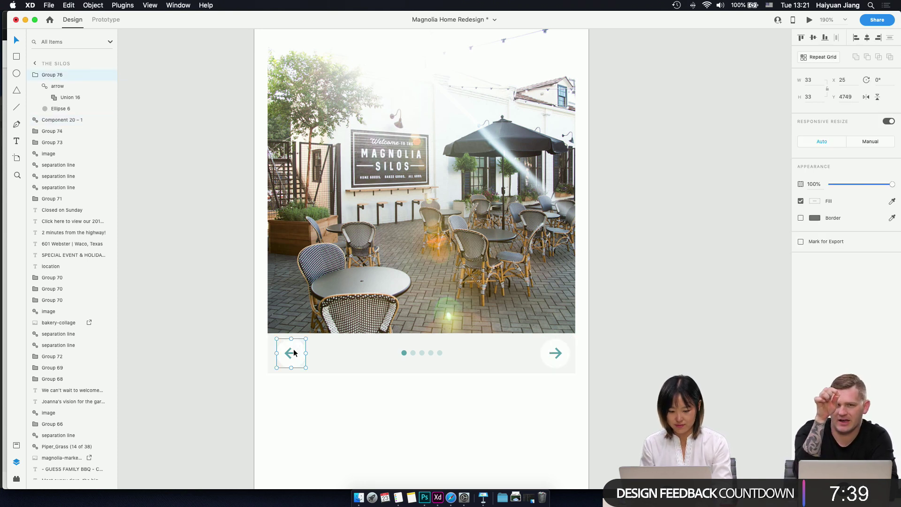
key(Delete)
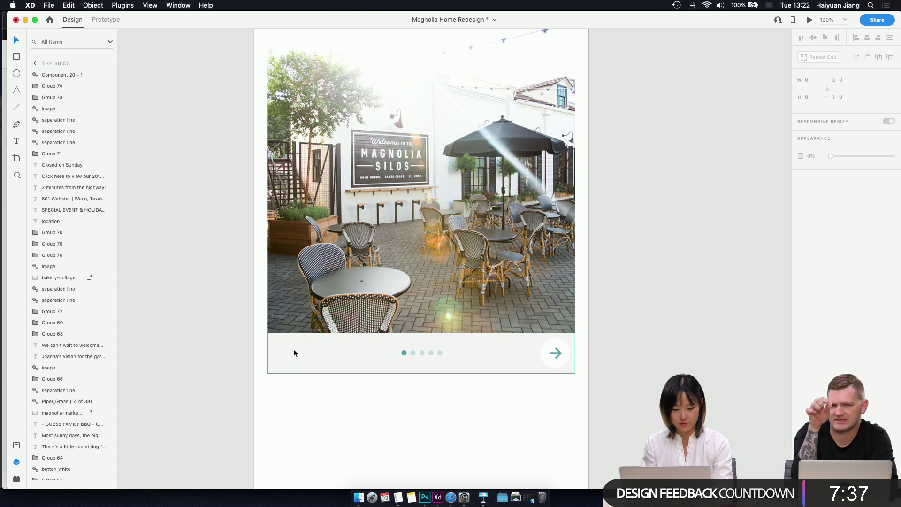
- Rename the new round arrow button component in the assets as "arow_right"
click(16, 445)
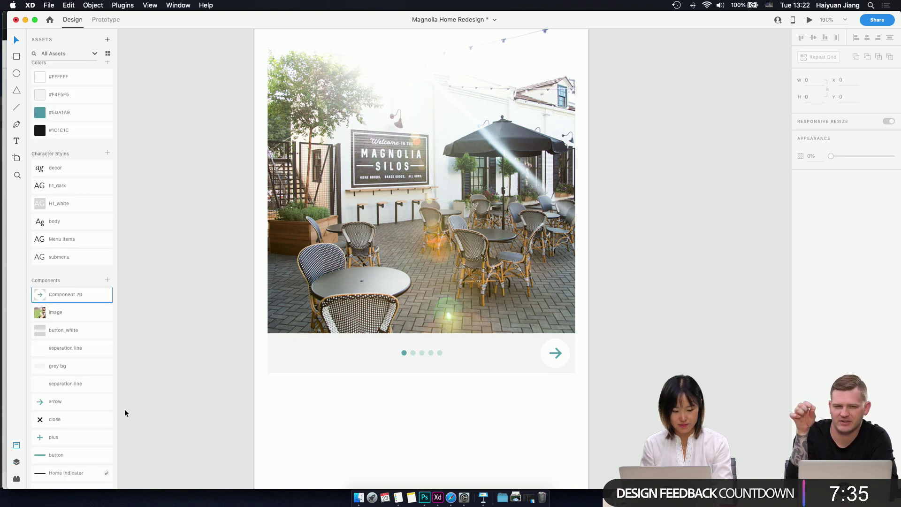
double_click(66, 296)
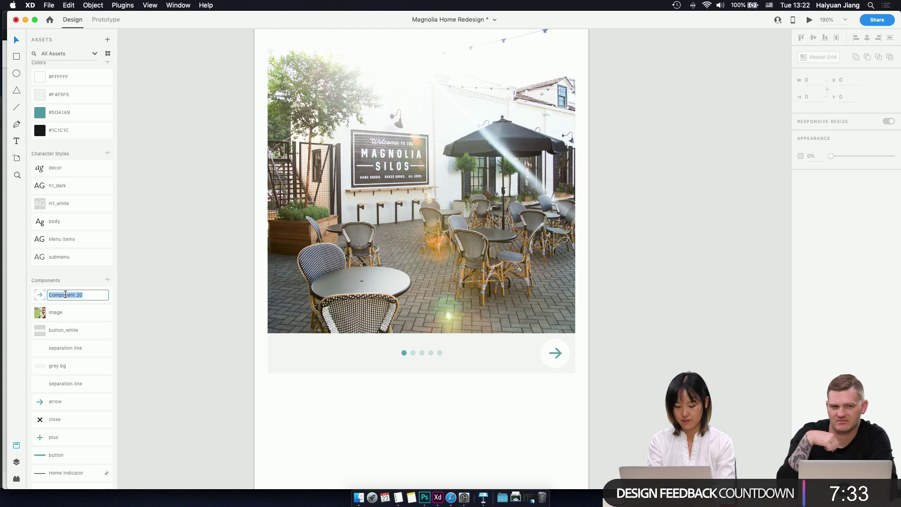
text(arow_)
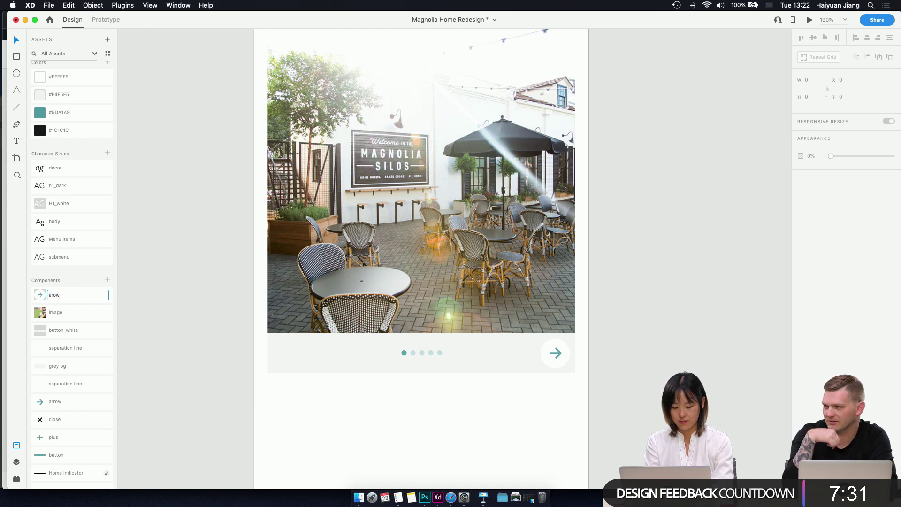
text(right)
key(Return)
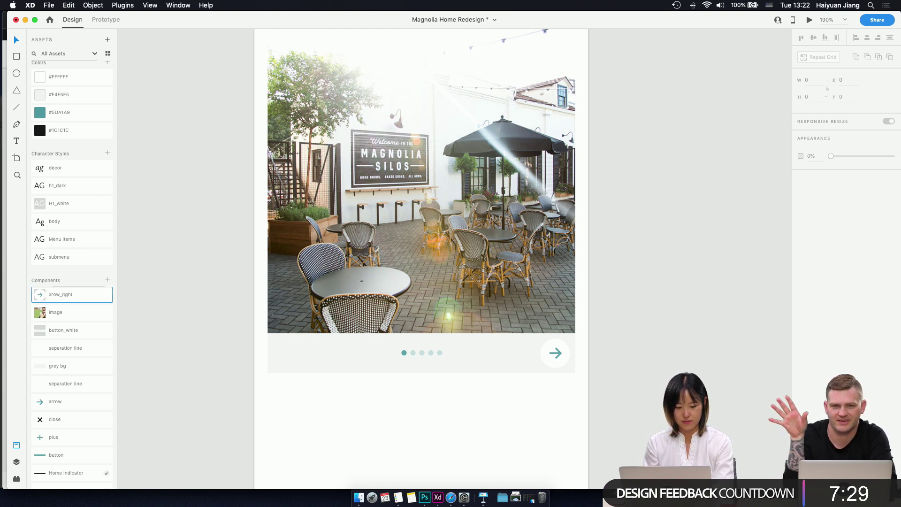
- Place a copy of the right arrow button component at the left end of the strip, at about X 22
click(560, 361)
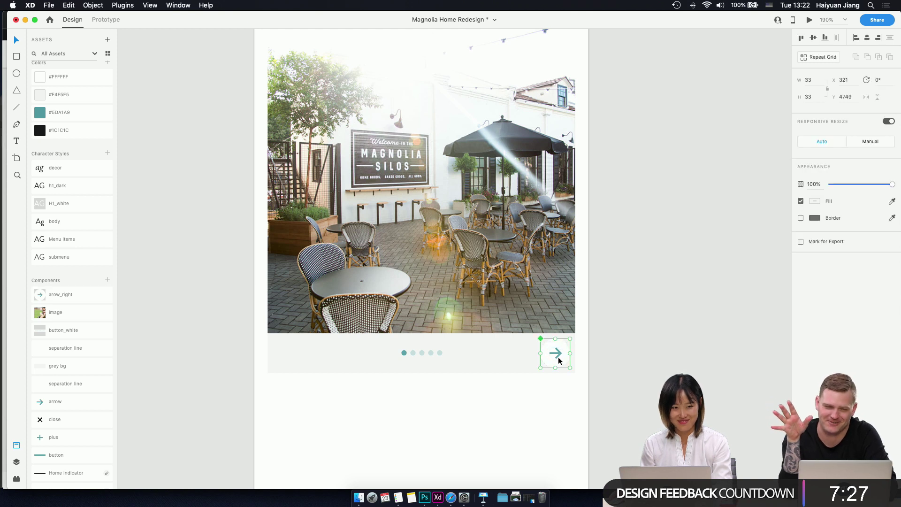
drag(562, 363, 296, 353)
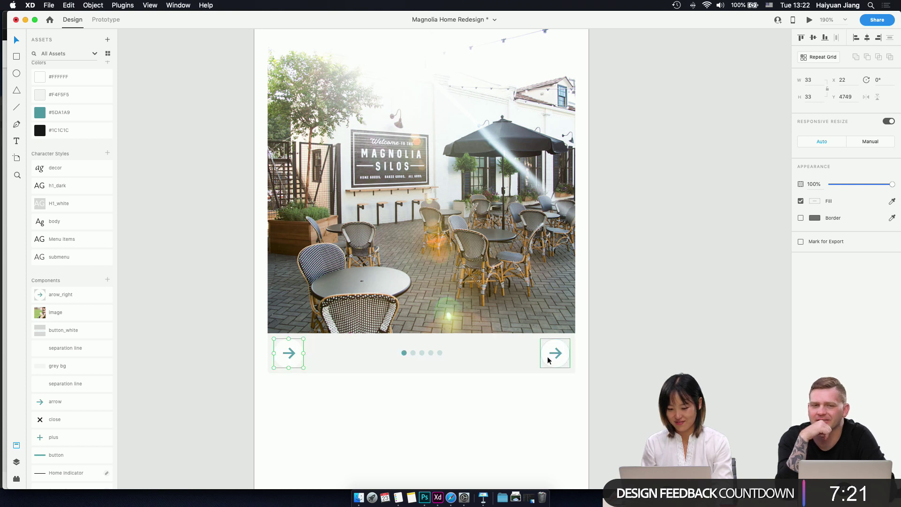
click(422, 352)
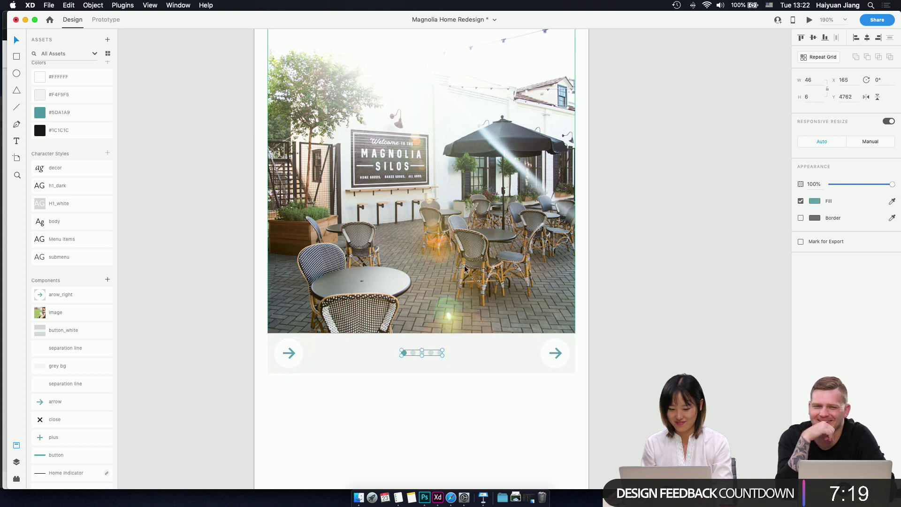
- Flip the union shape nested in the left button's arrow horizontally so the arrow points left
click(297, 353)
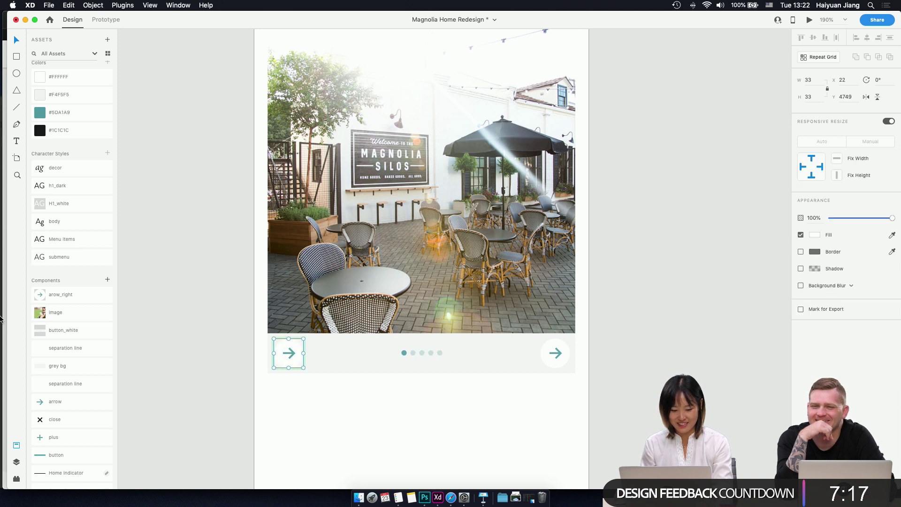
click(16, 463)
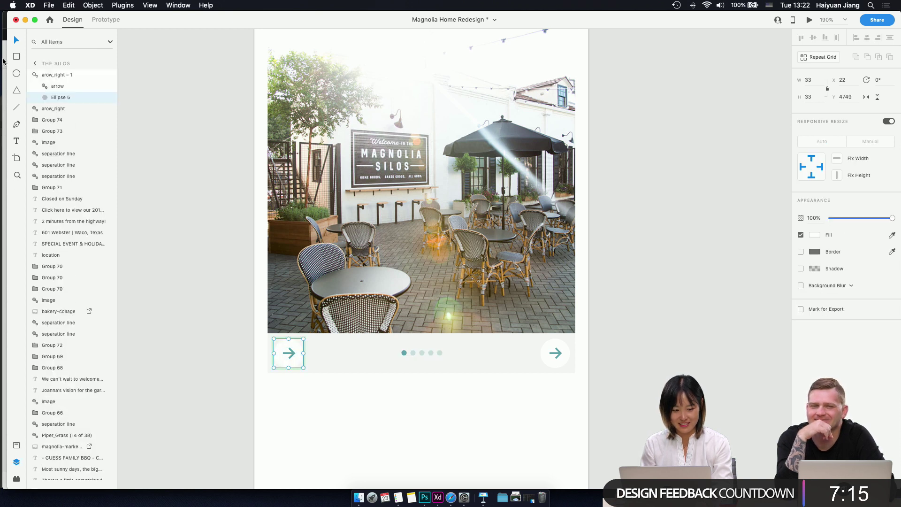
click(58, 87)
click(45, 87)
click(45, 87)
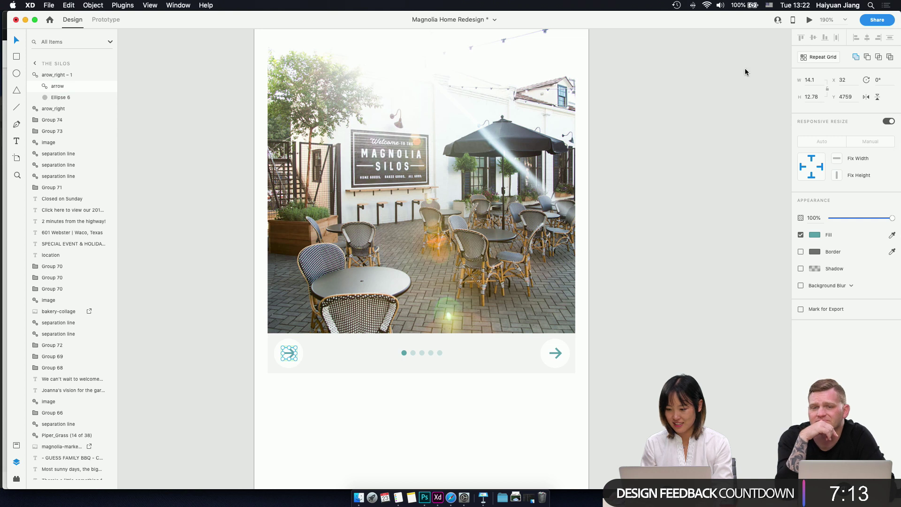
click(45, 87)
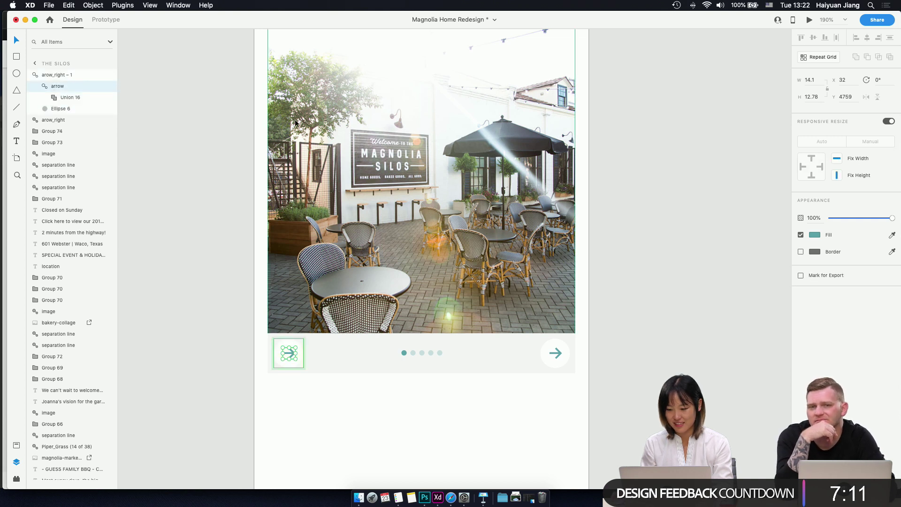
click(70, 98)
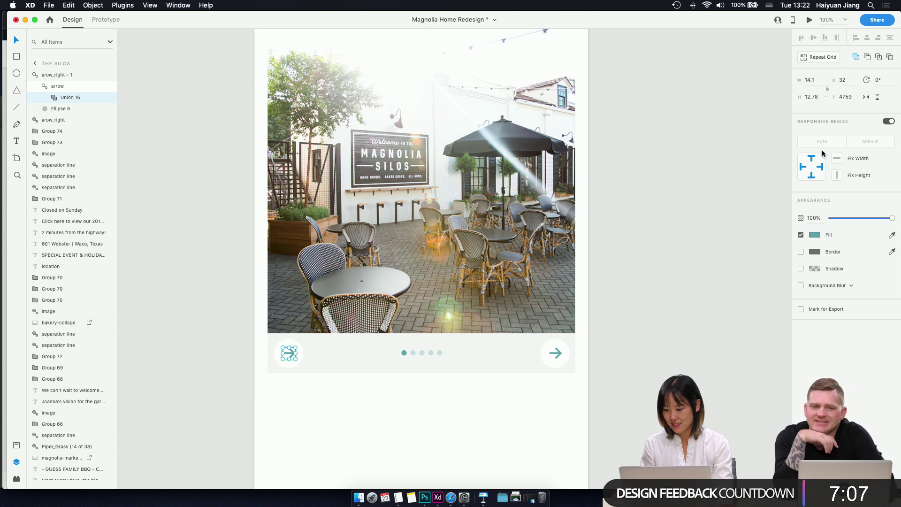
click(867, 97)
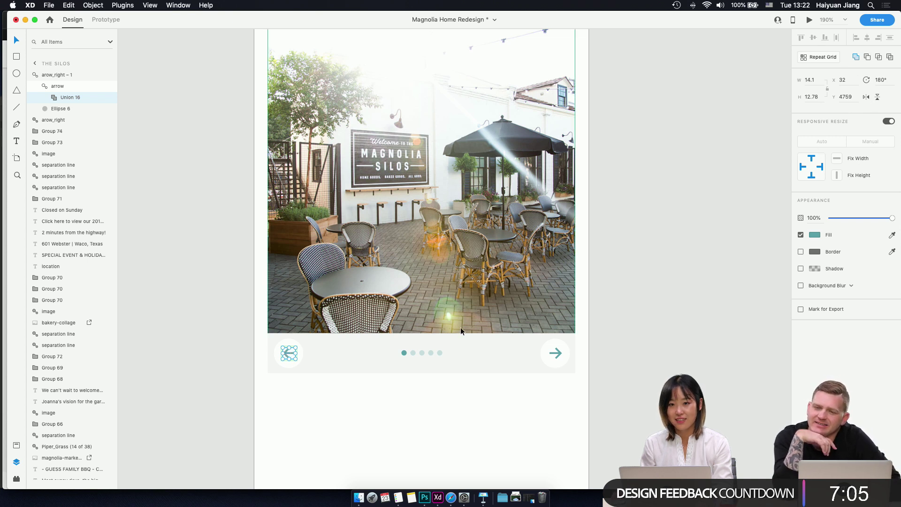
click(491, 382)
- Duplicate the "tour / THE SILOS GROUNDS" heading group below the carousel, at about Y 4876
scroll(501, 417, down, 1)
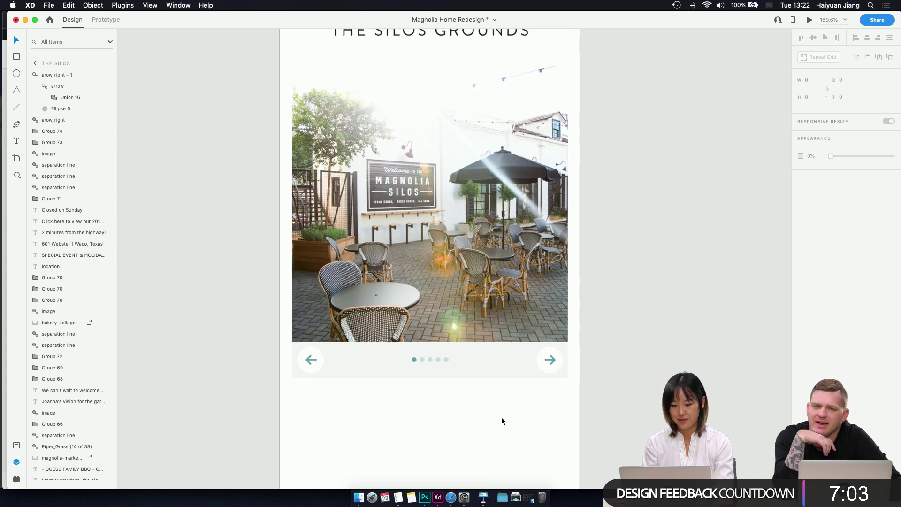
scroll(501, 418, down, 8)
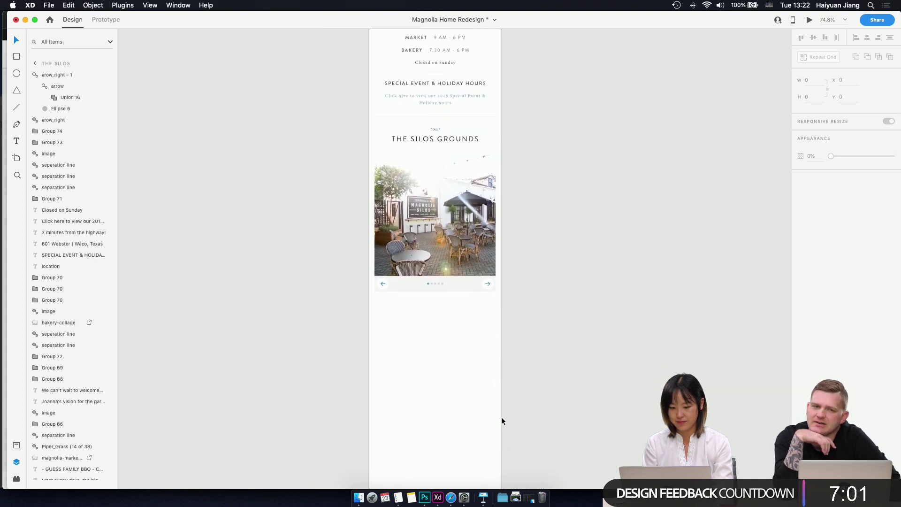
scroll(501, 417, up, 2)
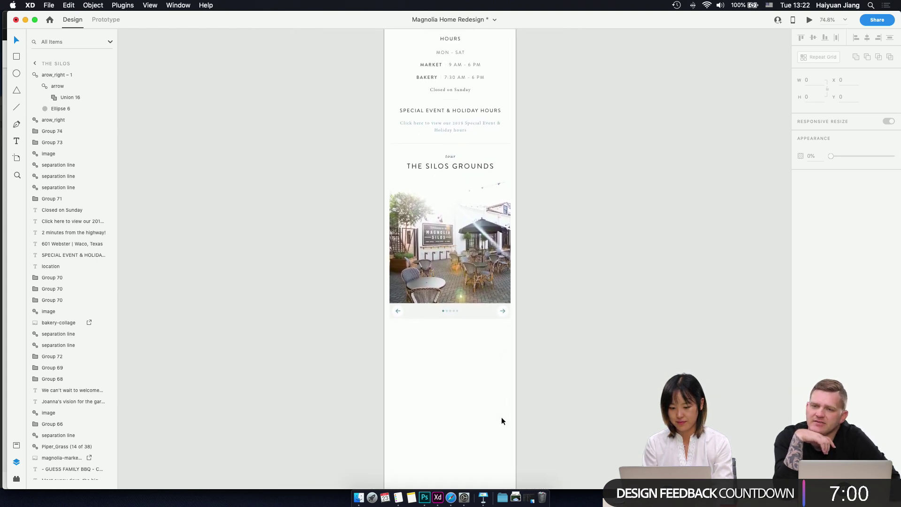
click(465, 168)
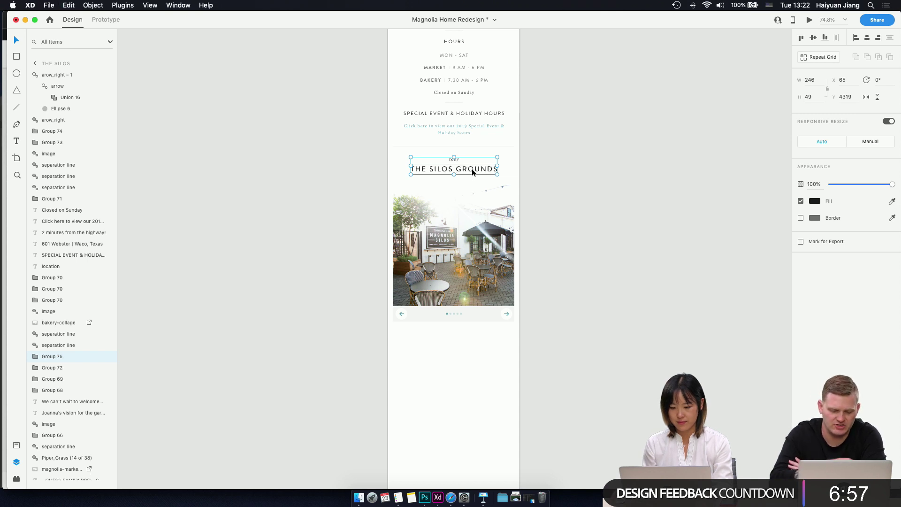
drag(471, 168, 469, 361)
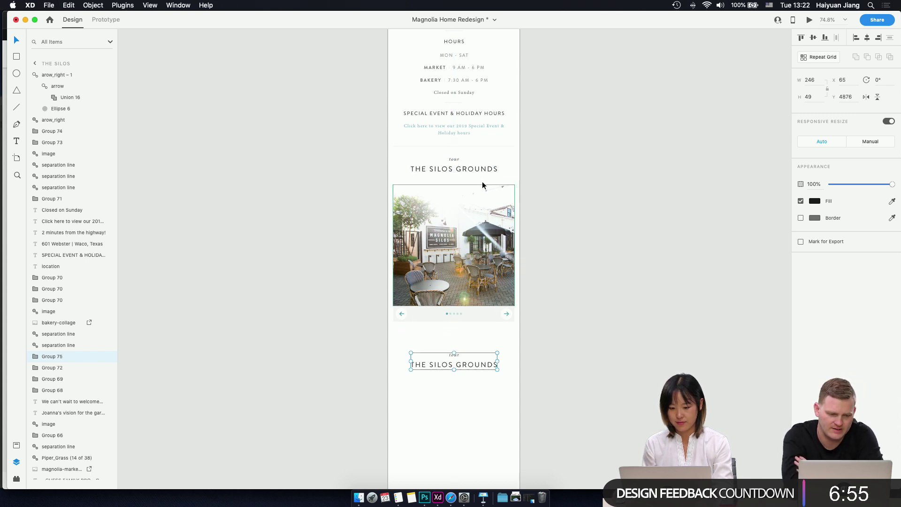
- Duplicate the separation line above the Silos Grounds section and place the copy just below the carousel, at about Y 4818
click(474, 147)
key(cmd+d)
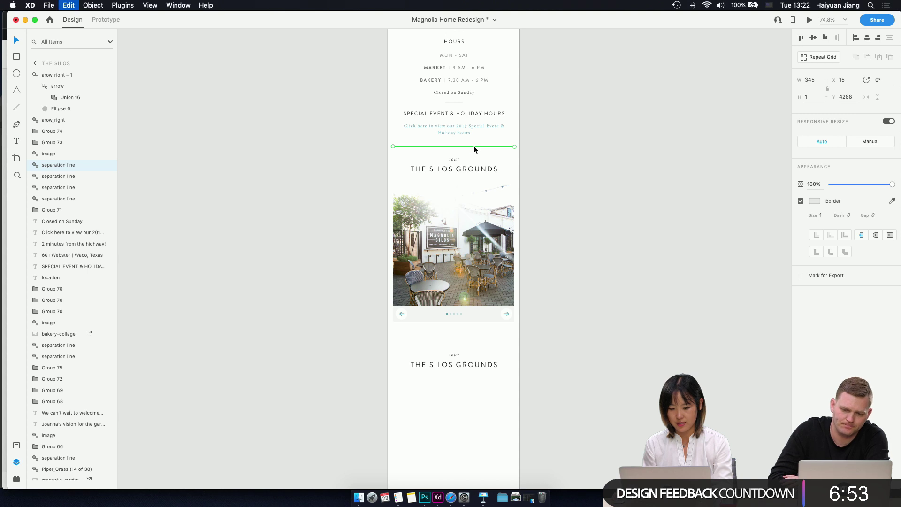
drag(474, 147, 480, 330)
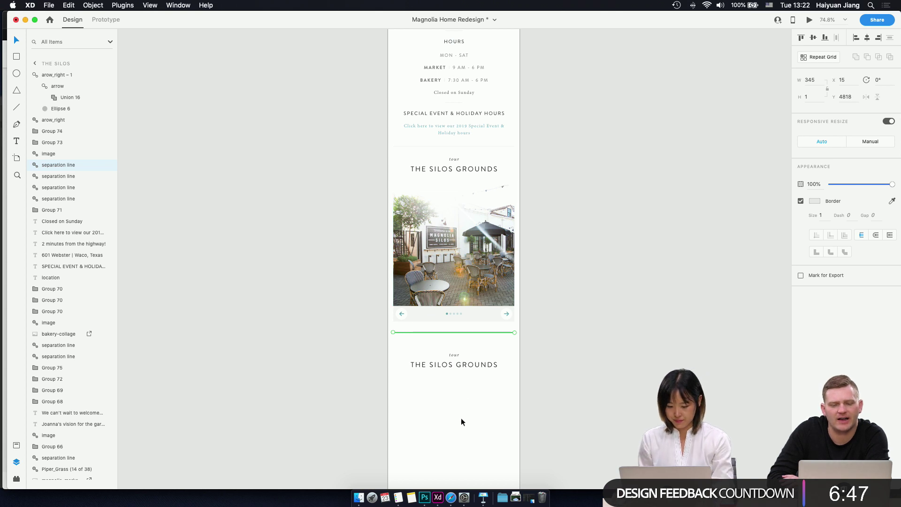
- Nudge the copied heading group up closer to the separation line, to Y 4849
click(465, 363)
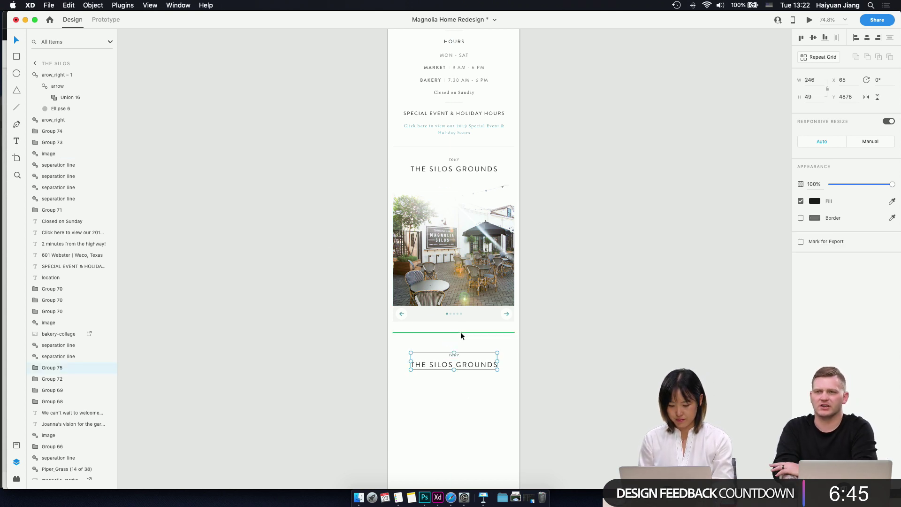
key(Up)
key(Up)
key(Up)
key(Up)
key(Up)
key(Up)
key(Up)
key(Up)
key(Up)
key(Up)
key(Up)
key(Up)
key(Up)
key(Up)
key(Up)
key(Up)
key(Up)
key(Up)
key(Up)
key(Up)
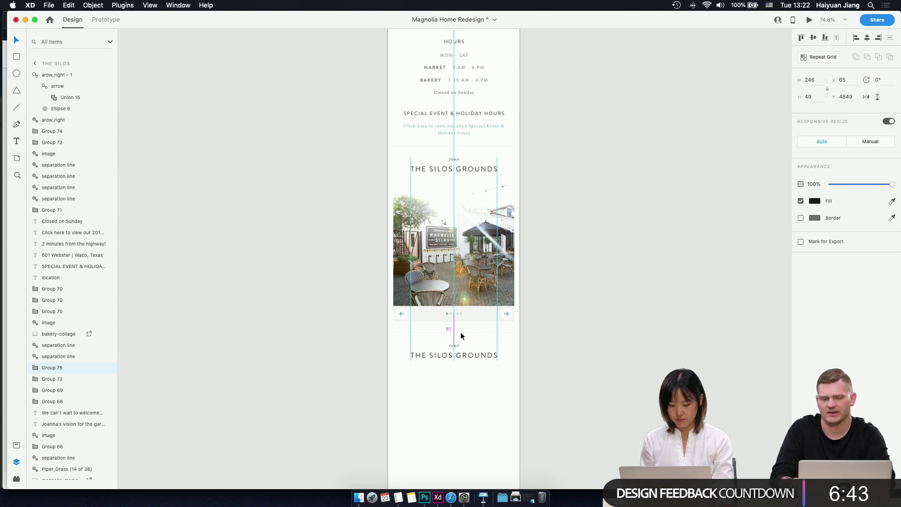
- Change the small italic text of the copied heading to "inside"
scroll(472, 363, up, 3)
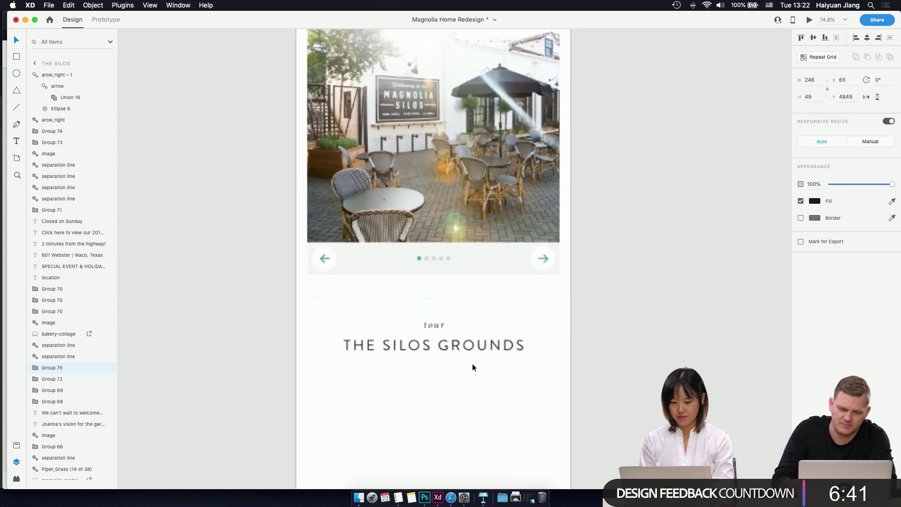
scroll(472, 364, down, 5)
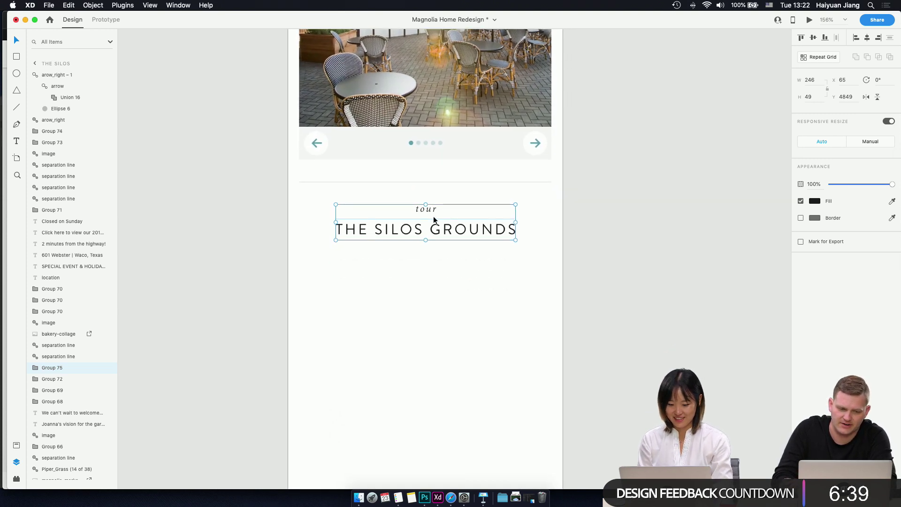
double_click(429, 209)
double_click(429, 209)
text(insi)
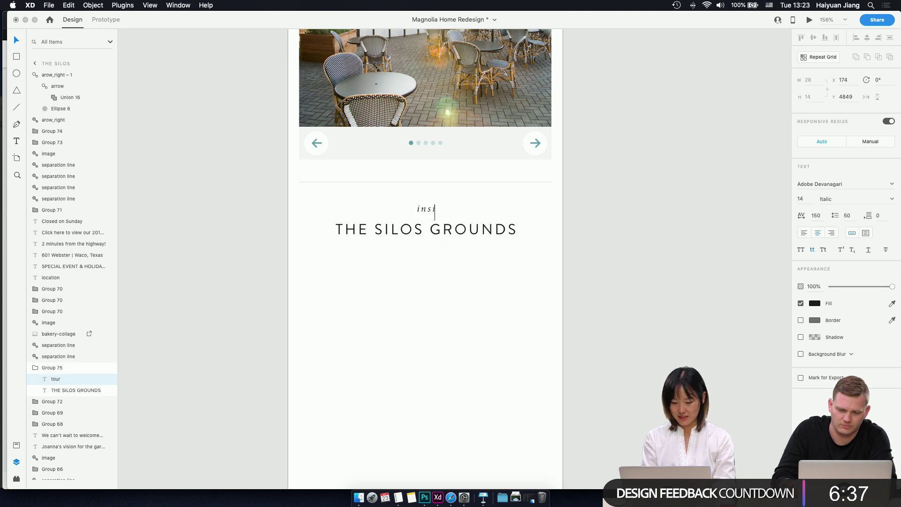
text(de)
key(Escape)
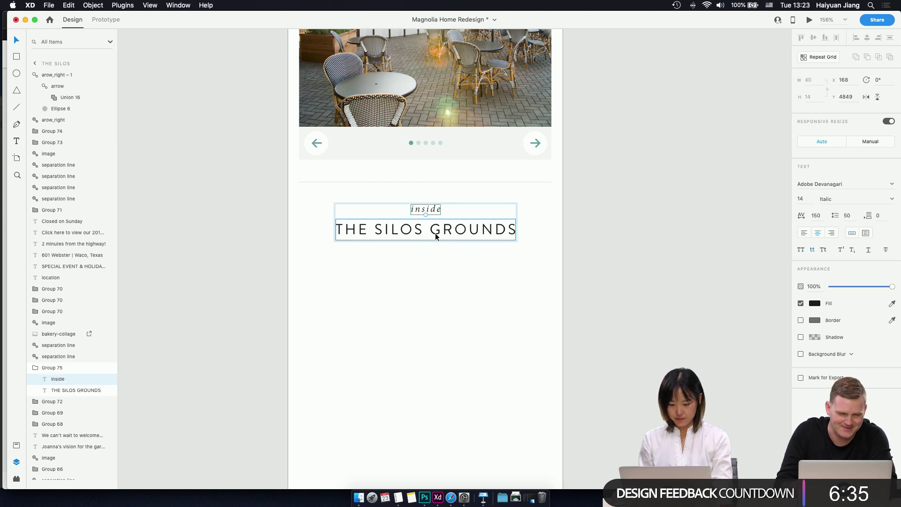
- Replace the copied heading's main title with "MAGNOLIA"
click(435, 233)
double_click(436, 232)
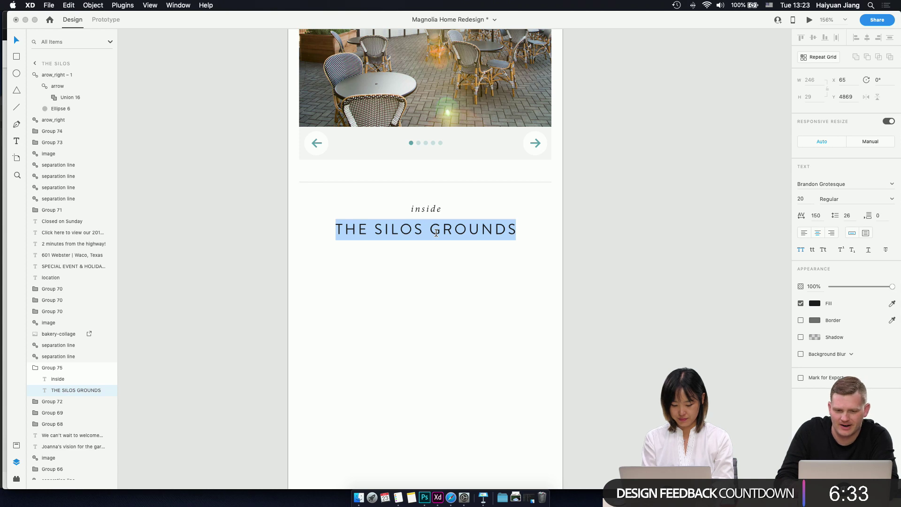
text(MAGO)
key(BackSpace)
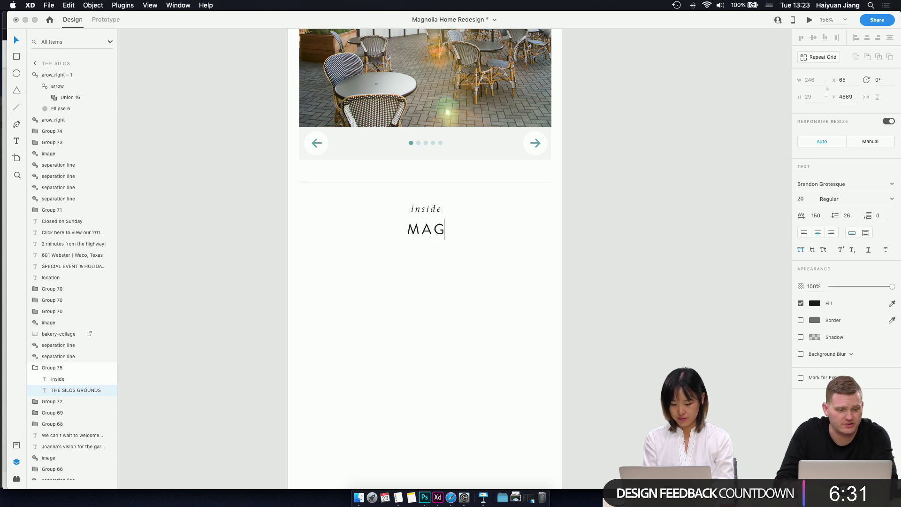
text(NOLIA)
key(Escape)
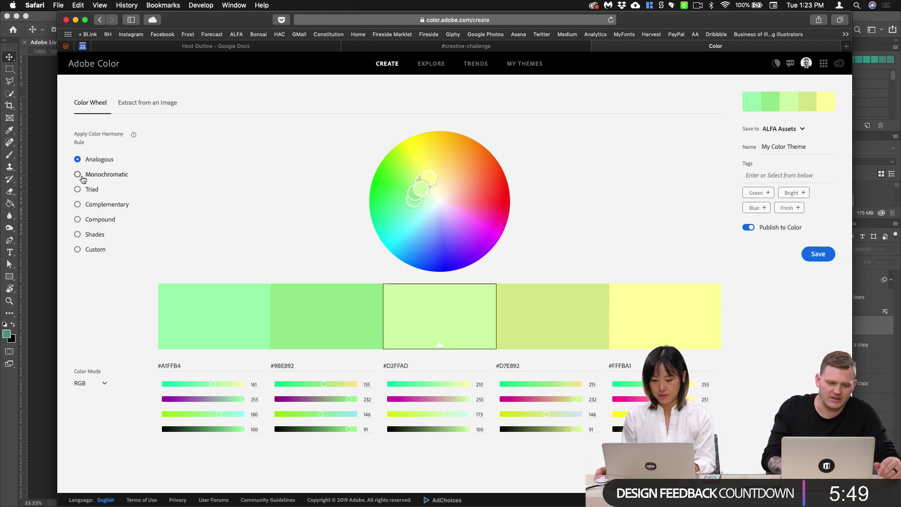
- In Adobe Color, try the Monochromatic and Triad harmony rules, then apply Complementary
click(78, 175)
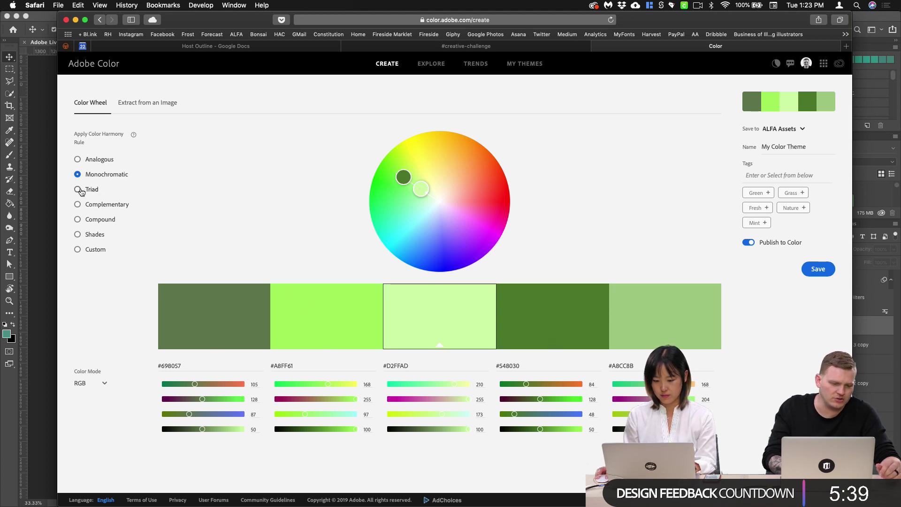
click(80, 190)
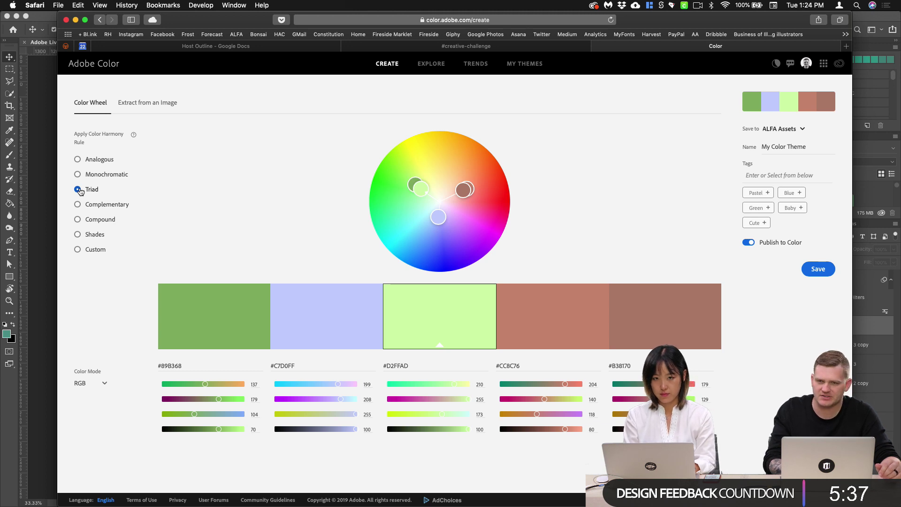
click(78, 207)
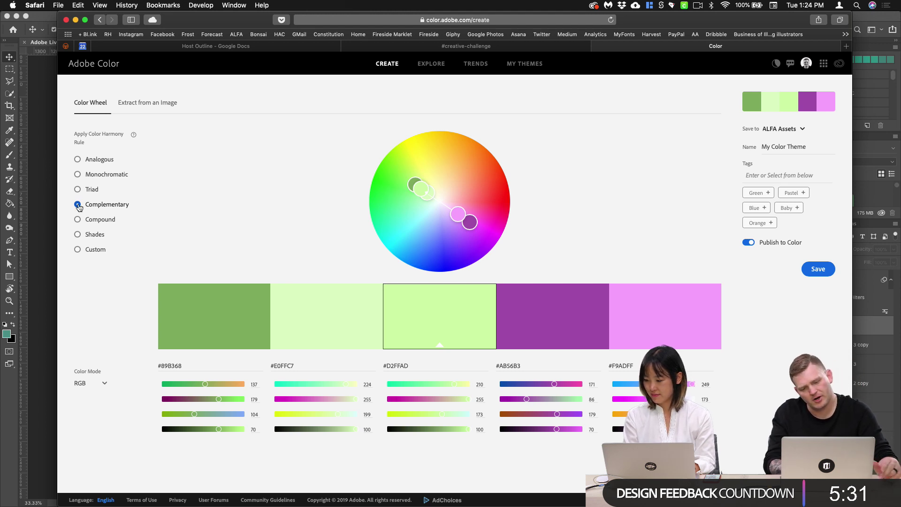
- Move the first colour's handle on the wheel from green into a saturated red, about #C13B10
drag(415, 185, 467, 187)
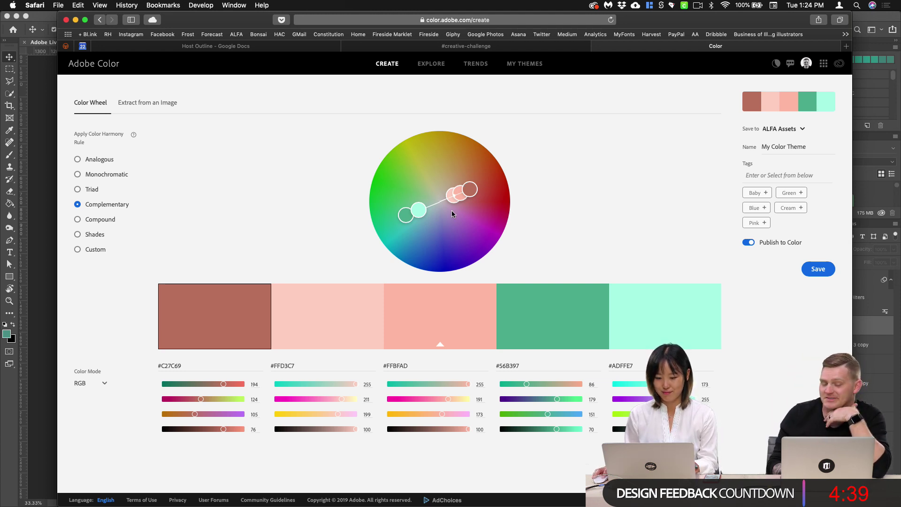
drag(470, 189, 499, 174)
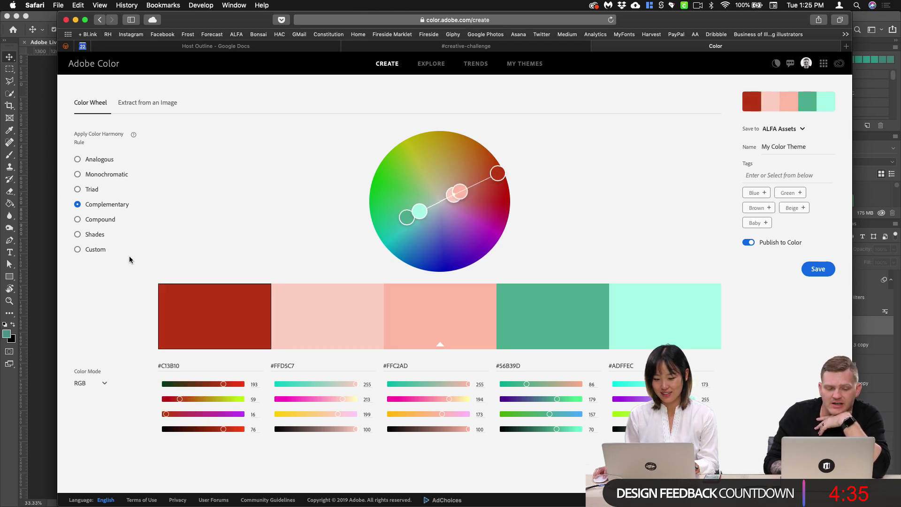
- Apply the Shades harmony rule and shift the base color on the color wheel
click(78, 235)
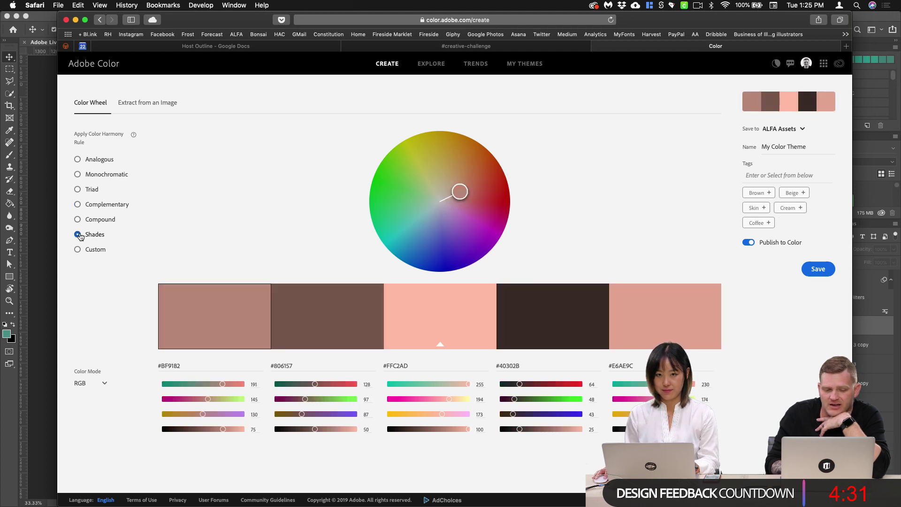
drag(460, 191, 435, 164)
- Open the Explore page, dismiss its introduction and browse the coral-inspired community color themes
click(431, 63)
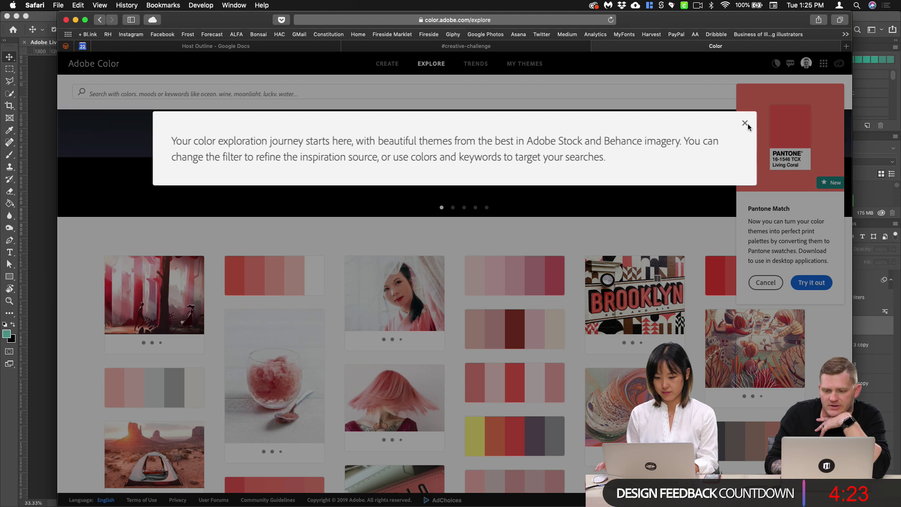
click(745, 124)
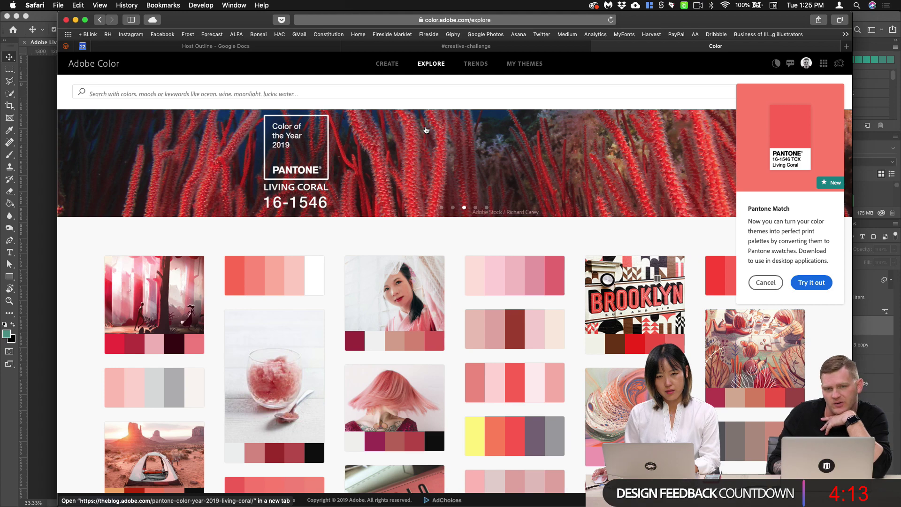
scroll(481, 362, down, 2)
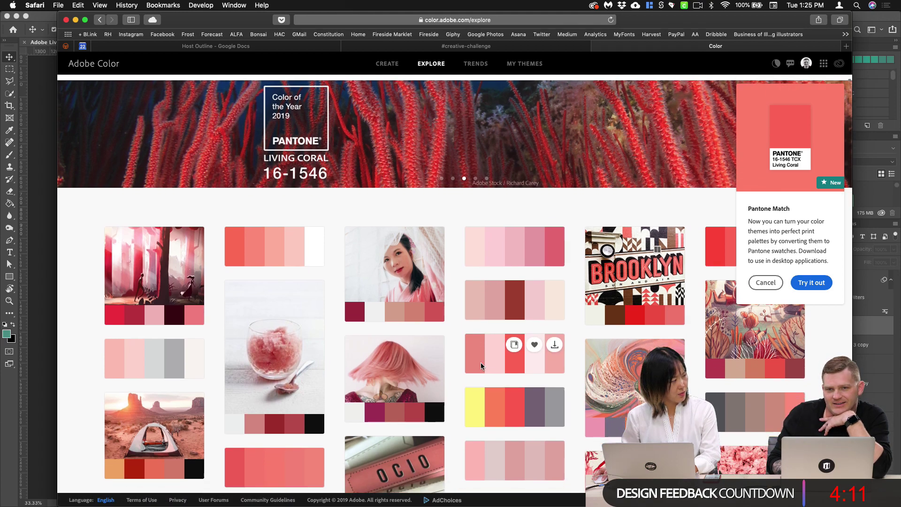
scroll(482, 364, down, 1)
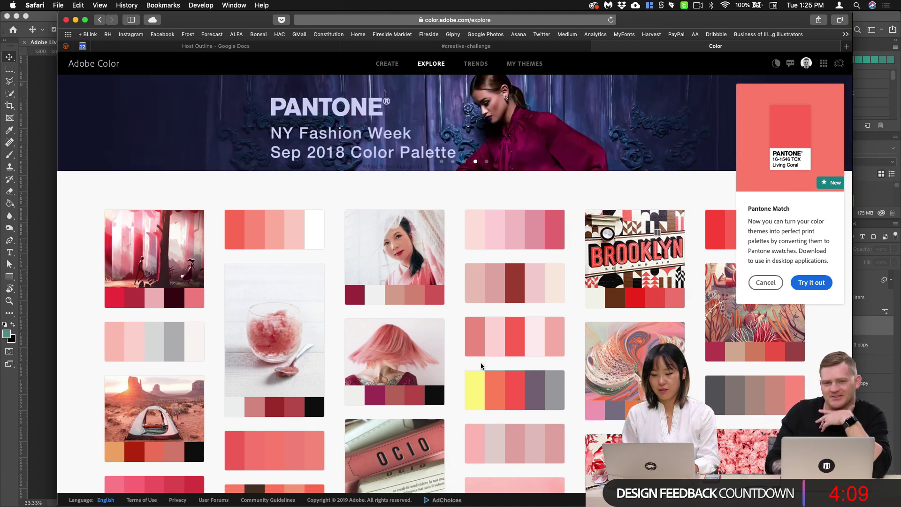
scroll(481, 366, down, 10)
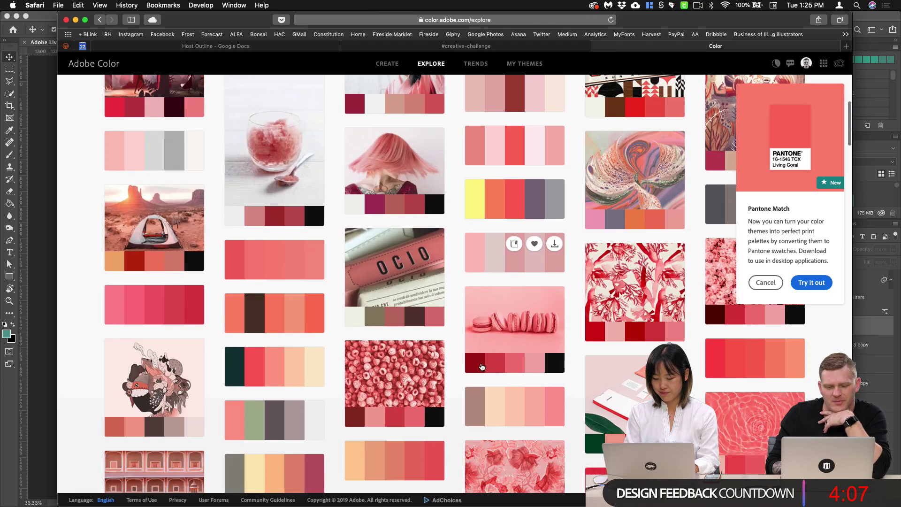
scroll(481, 367, down, 15)
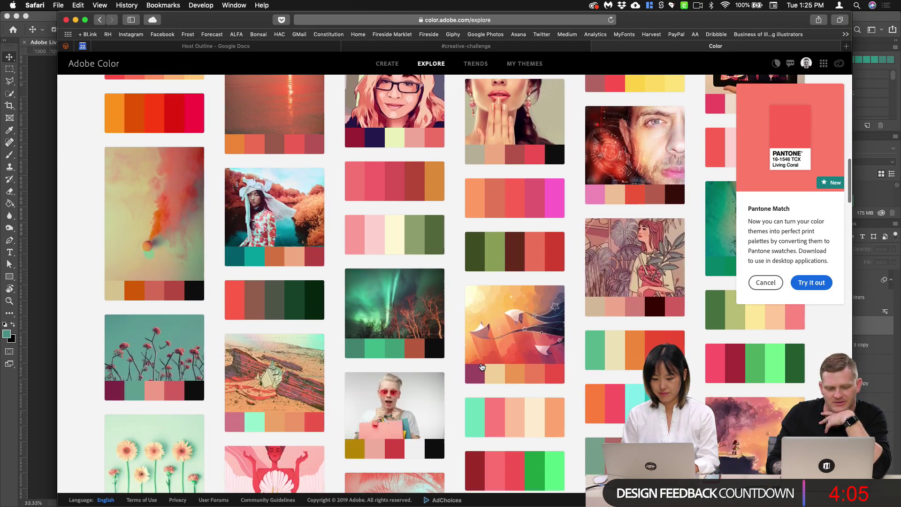
scroll(481, 366, down, 15)
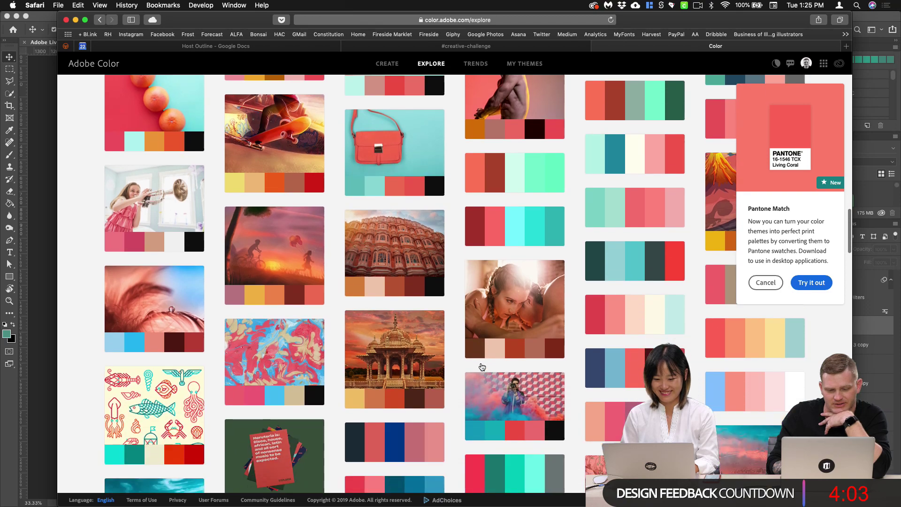
scroll(482, 366, down, 12)
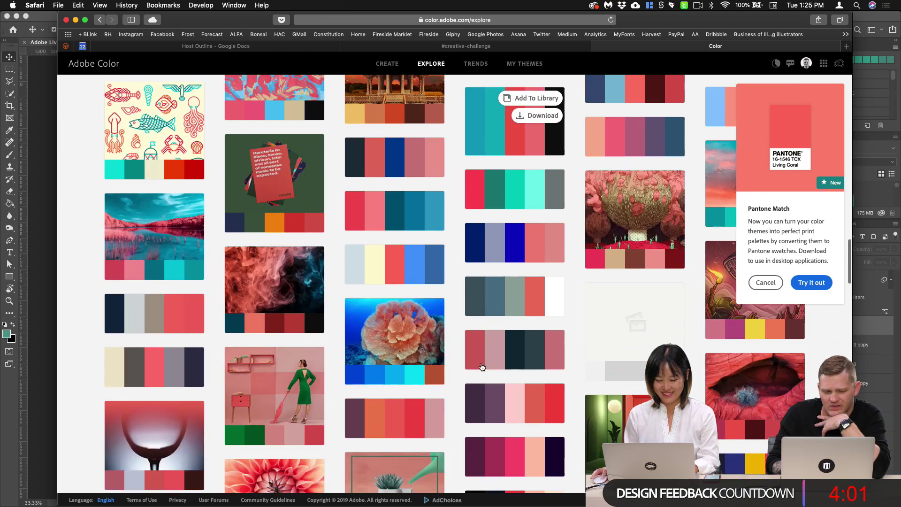
scroll(483, 367, down, 5)
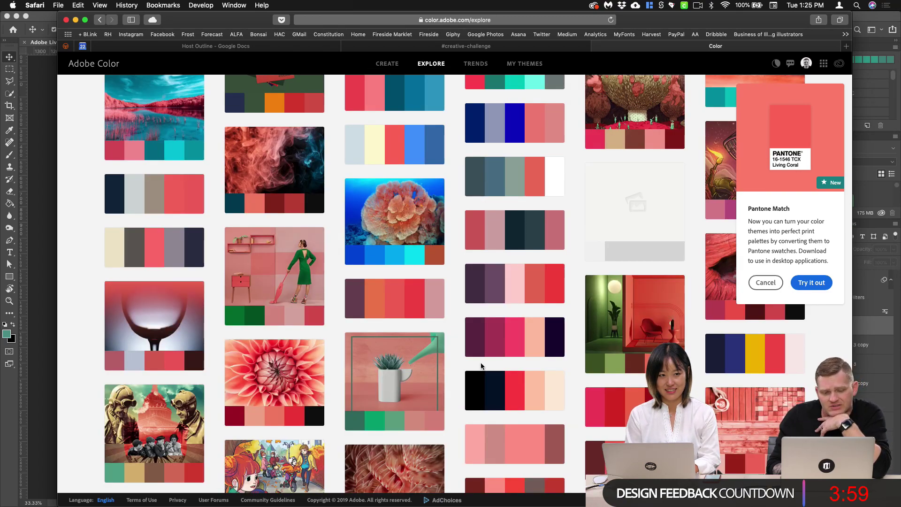
scroll(481, 367, down, 9)
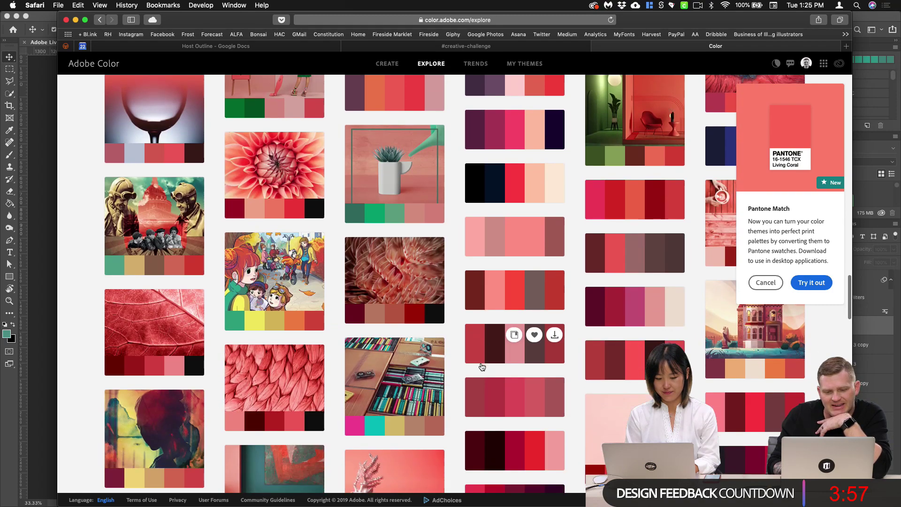
scroll(482, 367, down, 3)
scroll(482, 367, up, 10)
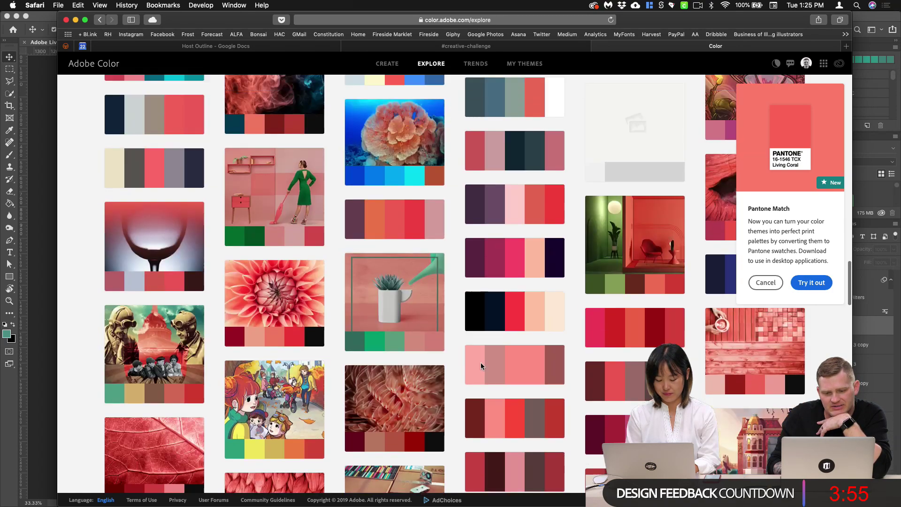
scroll(481, 367, up, 15)
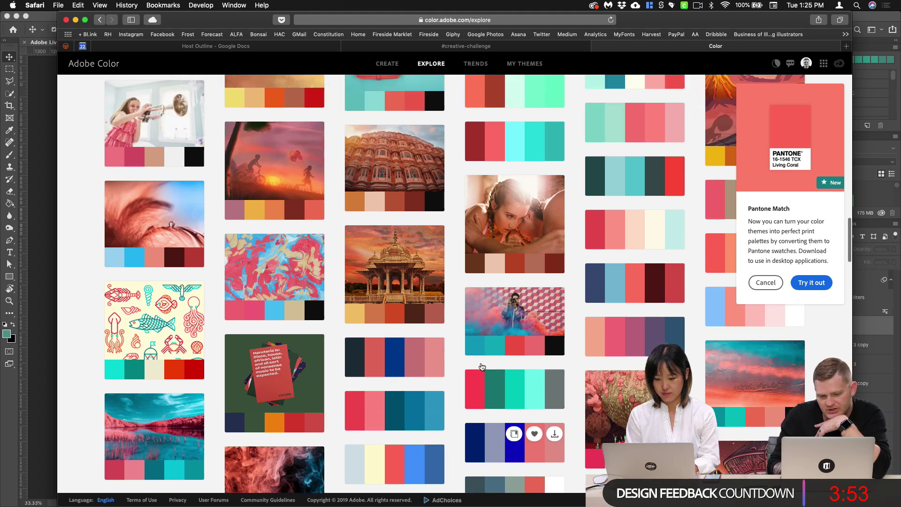
scroll(481, 367, up, 3)
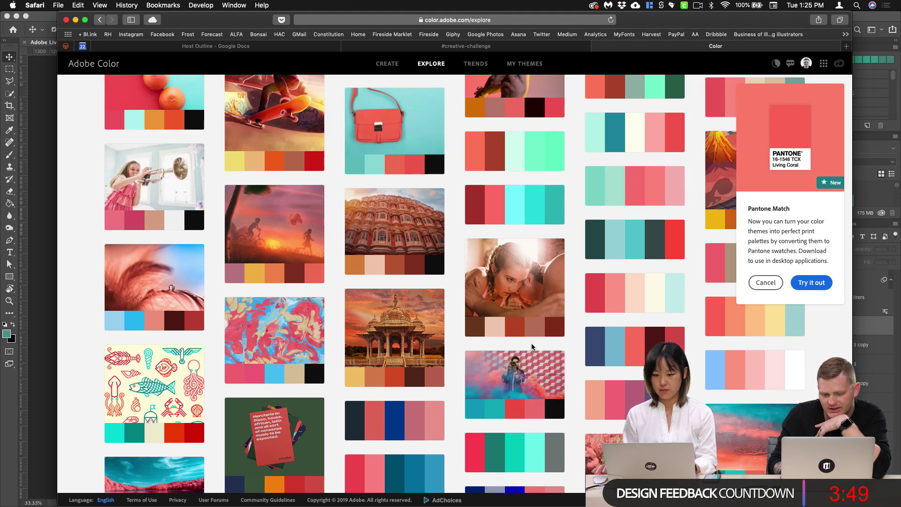
- View the details of the teal, red and black theme extracted from the colored-smoke photo, and close them
mouse_move(544, 376)
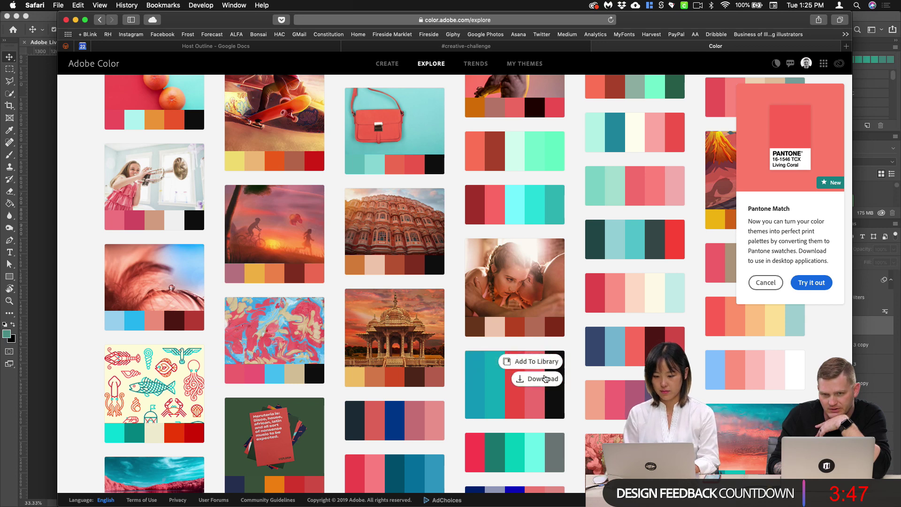
click(478, 374)
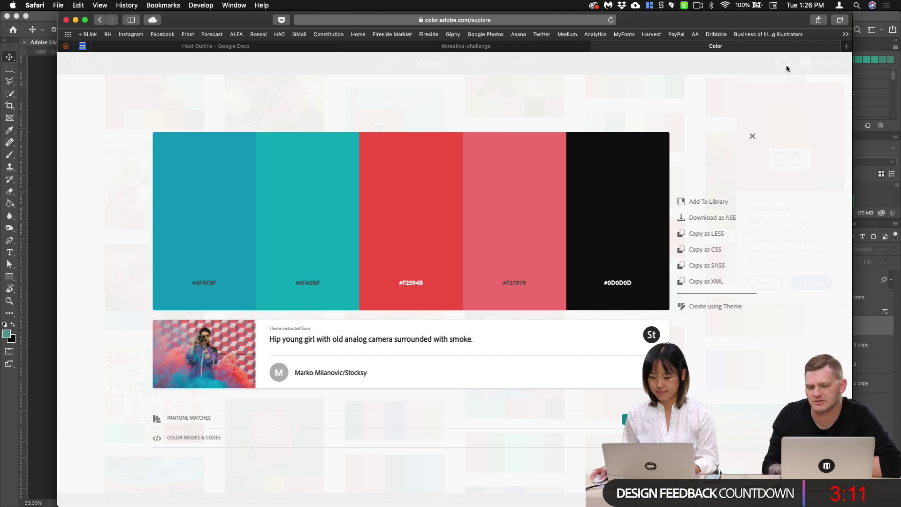
click(753, 137)
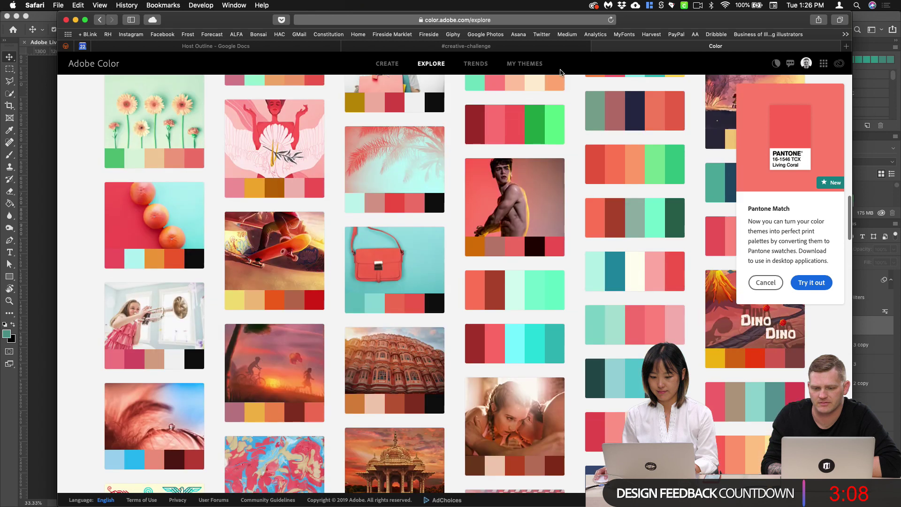
- Check the saved themes, dismissing the Pantone Match promotion, and go to the Trends page
click(520, 65)
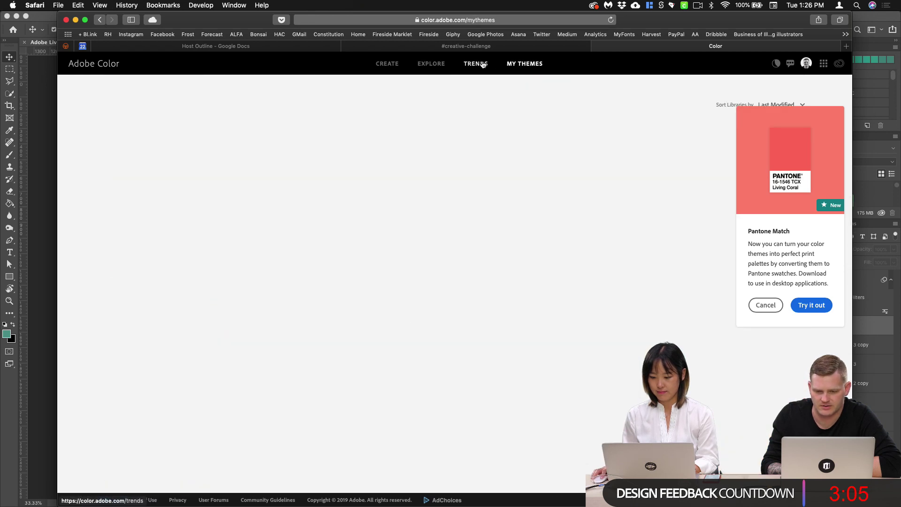
click(759, 306)
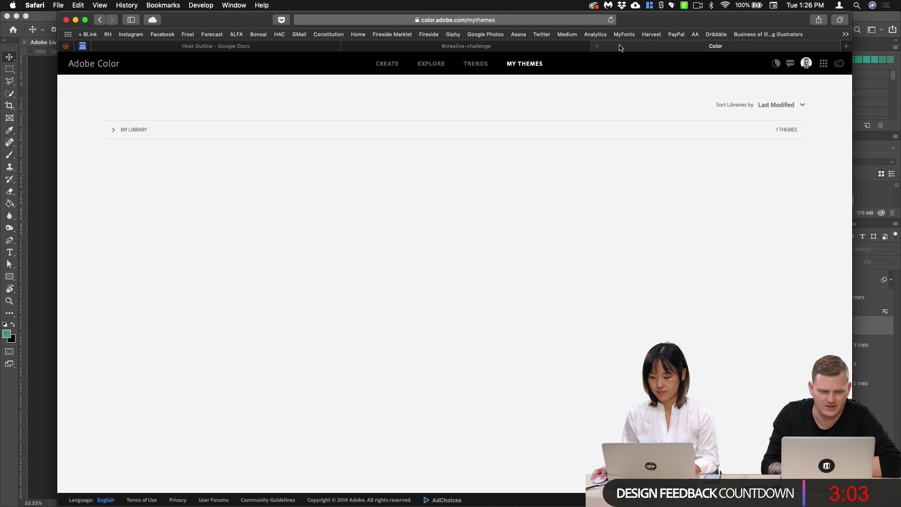
click(475, 63)
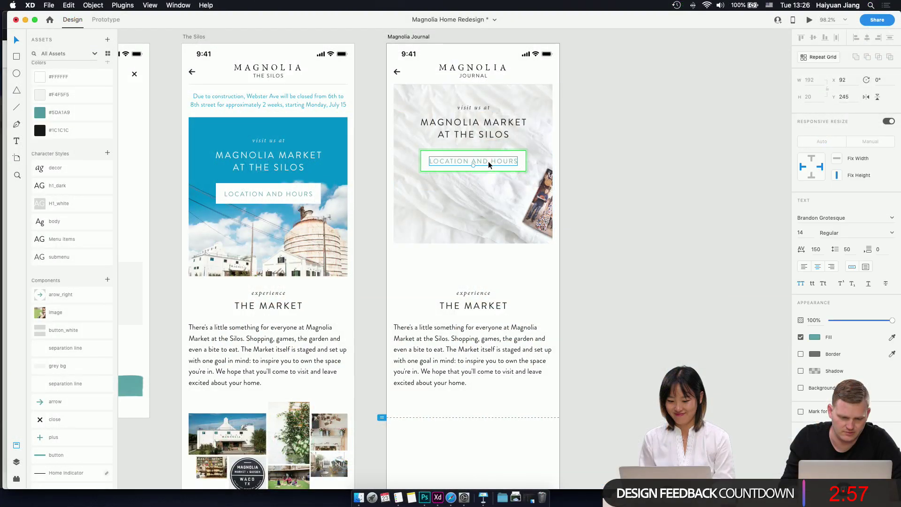
- In Adobe XD, change the LOCATION AND HOURS button text on the Magnolia Journal artboard to SUBSCRIBE
double_click(488, 161)
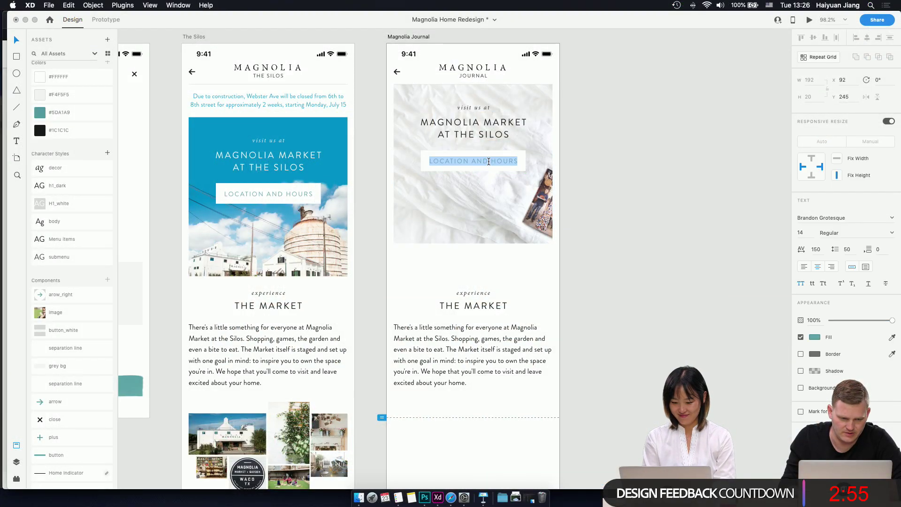
text(SUBSCRI)
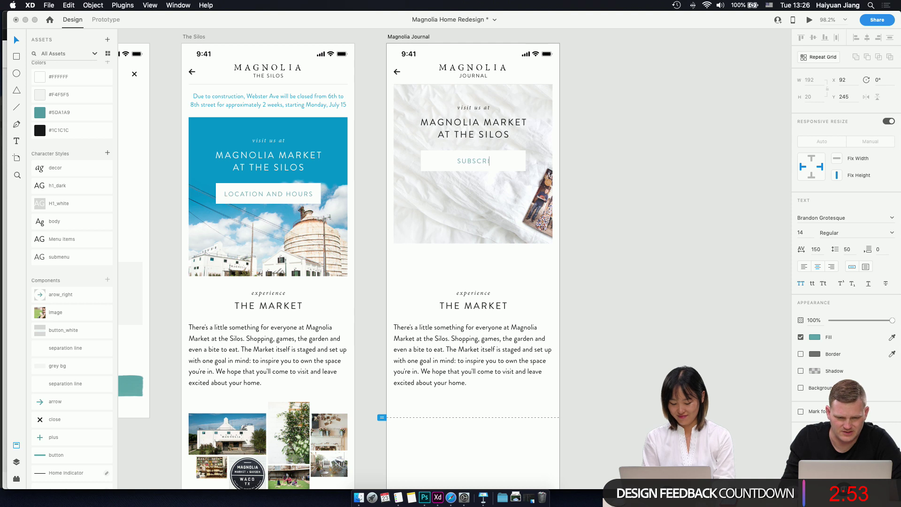
text(BE)
key(Escape)
click(510, 169)
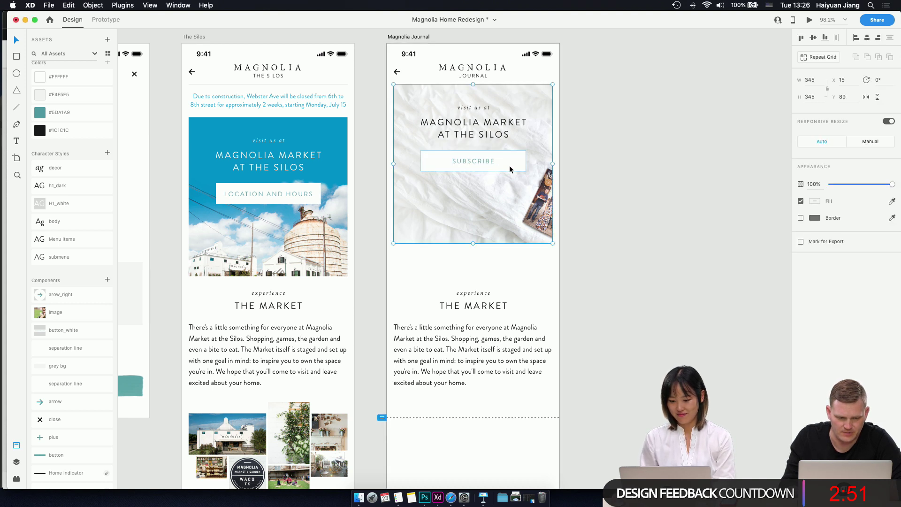
- Duplicate the SUBSCRIBE button directly below itself and label the copy RENEW SUBSCRIPTION
double_click(480, 163)
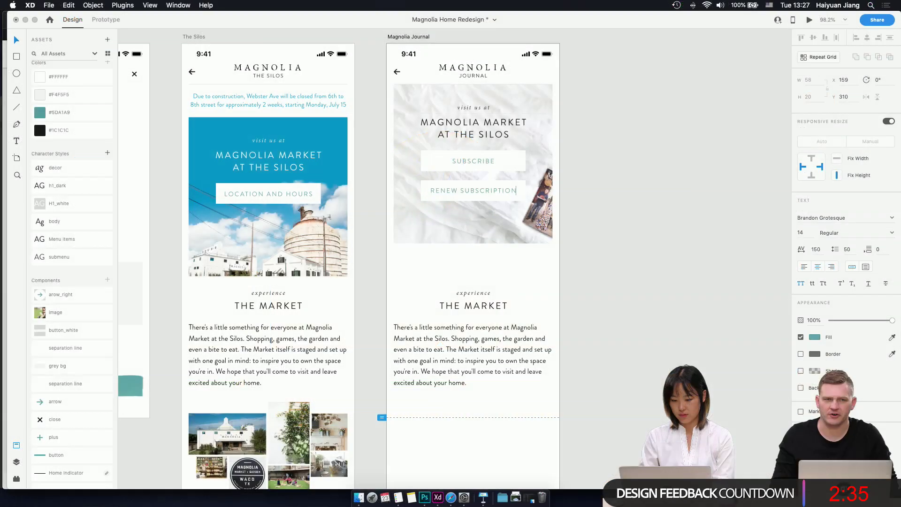
click(473, 191)
click(590, 315)
- Review The Silos artboard's sections, including the food trucks list, map, hours and grounds gallery, beside the Magnolia Journal artboard
scroll(591, 319, down, 5)
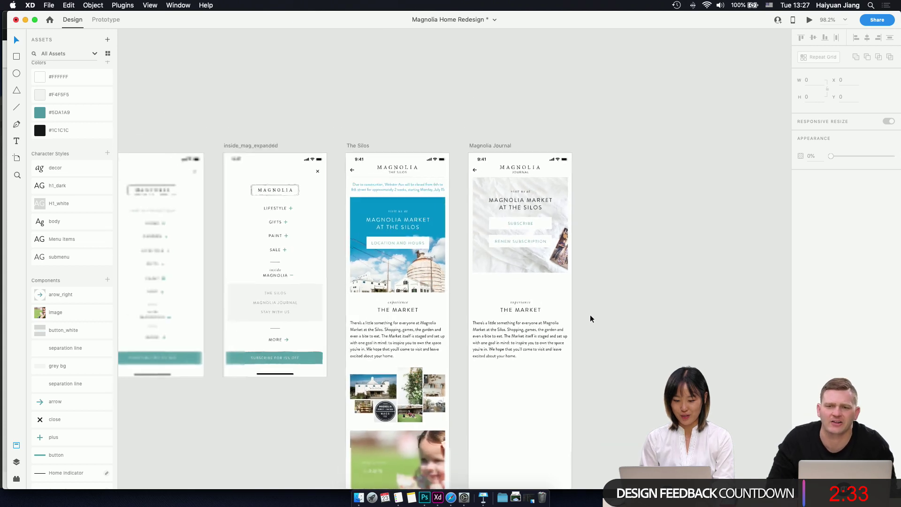
scroll(591, 318, down, 15)
scroll(591, 319, down, 5)
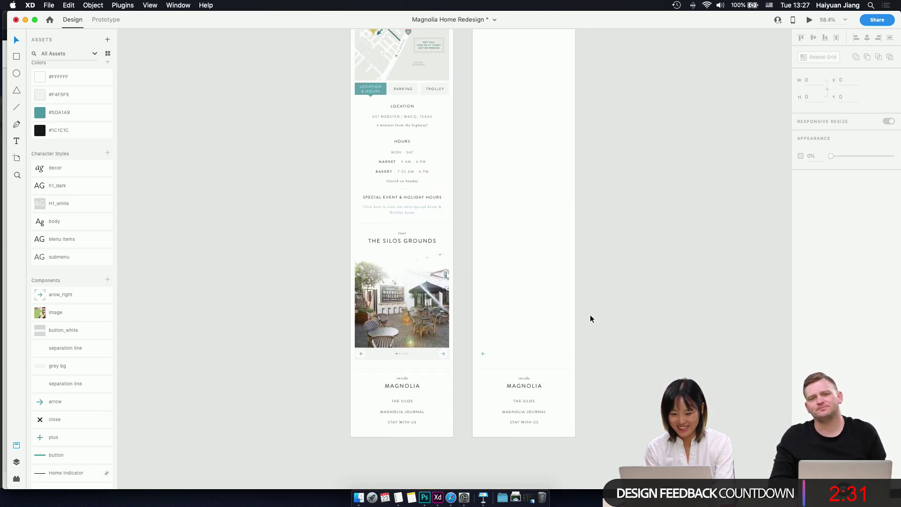
scroll(402, 128, up, 5)
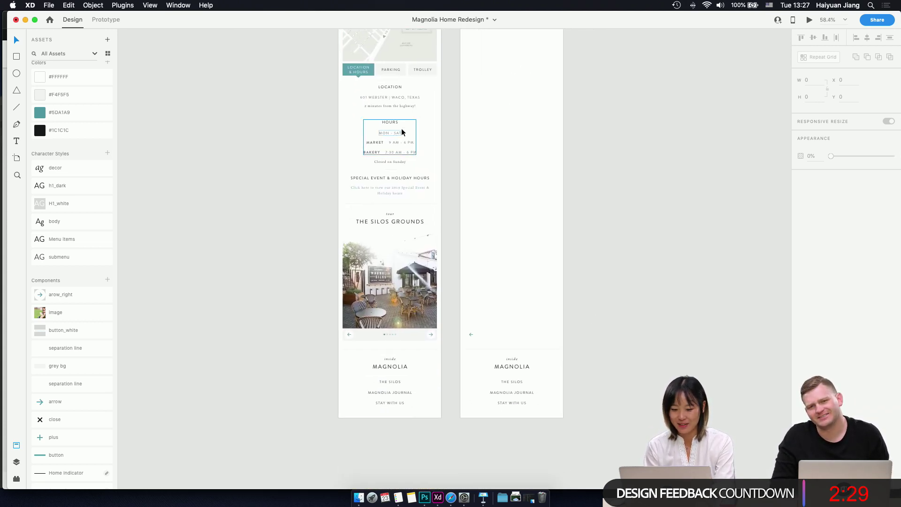
scroll(402, 128, up, 5)
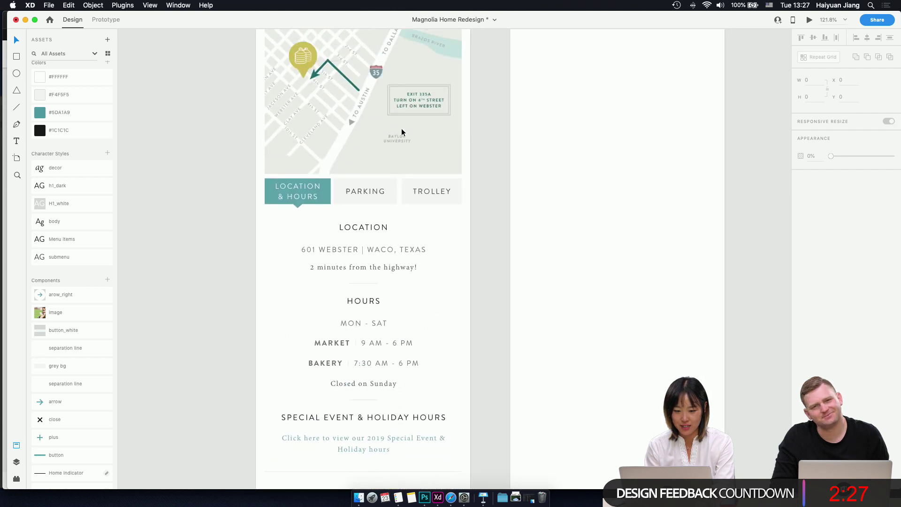
scroll(401, 128, down, 5)
scroll(401, 128, down, 5)
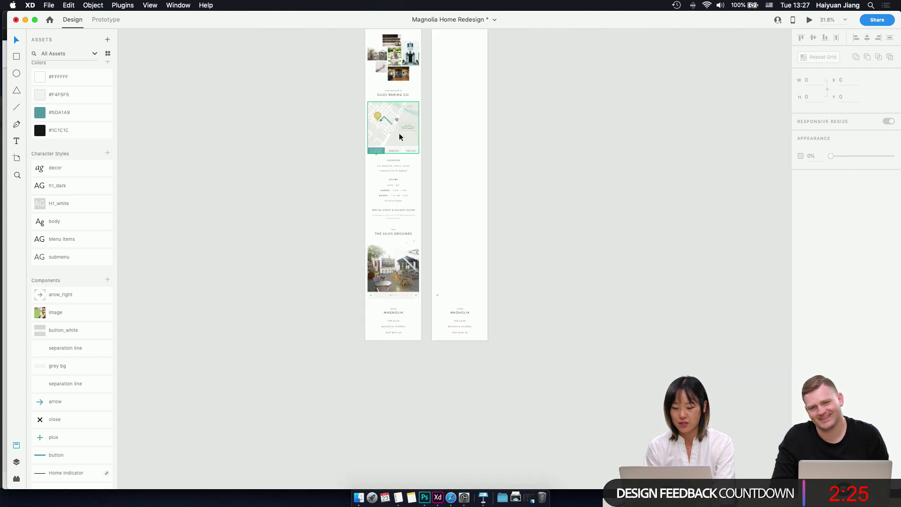
scroll(408, 205, up, 10)
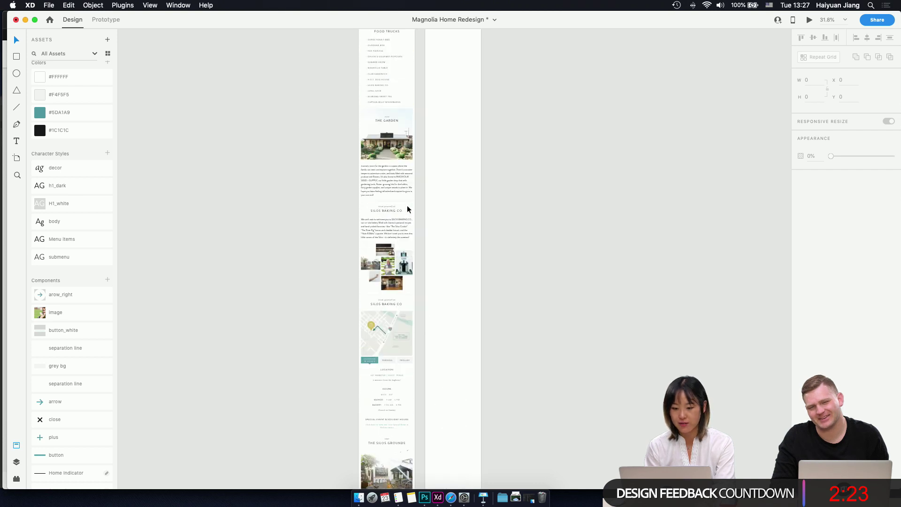
scroll(394, 182, up, 5)
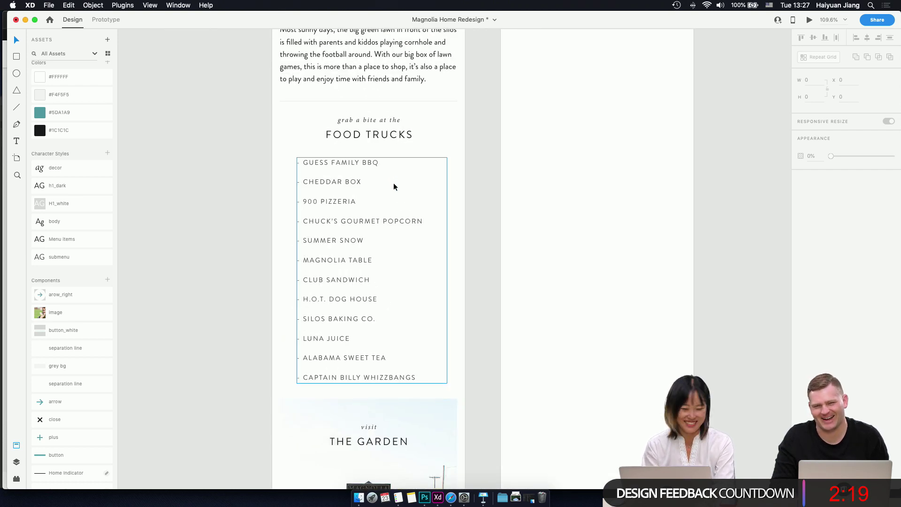
scroll(339, 69, up, 15)
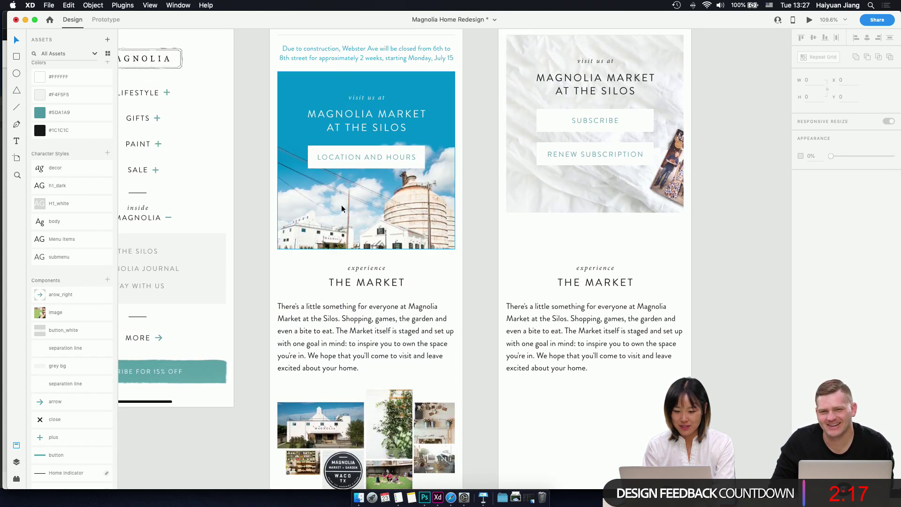
- Select the construction notice on The Silos artboard and examine the document's saved colors, character styles and components
click(343, 56)
scroll(344, 56, up, 1)
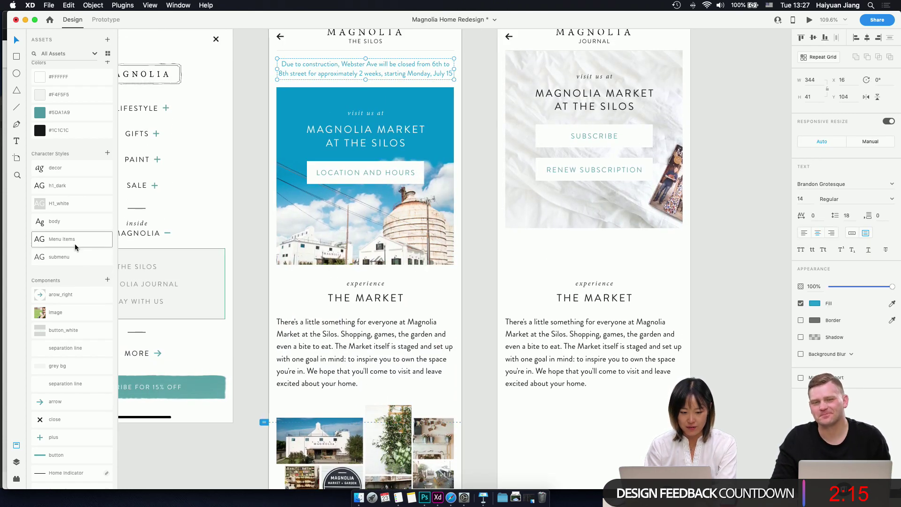
scroll(75, 244, up, 3)
scroll(75, 243, down, 1)
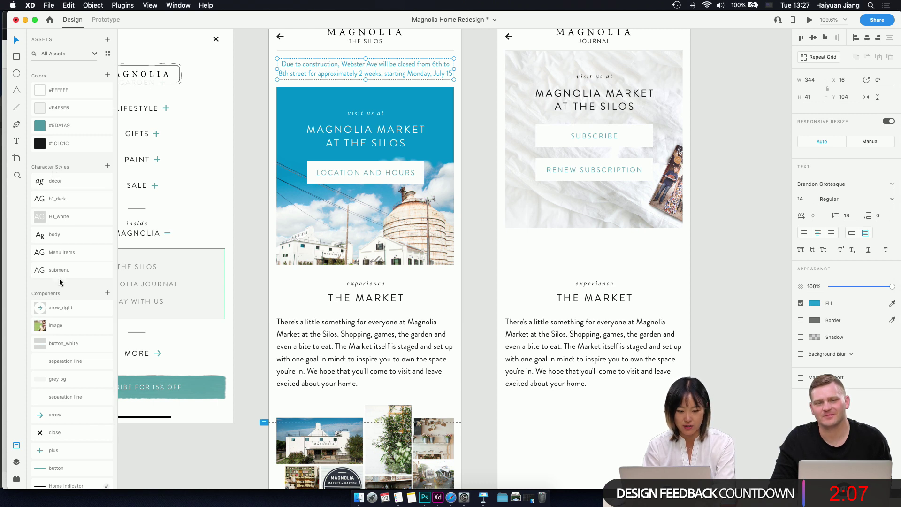
scroll(59, 278, down, 3)
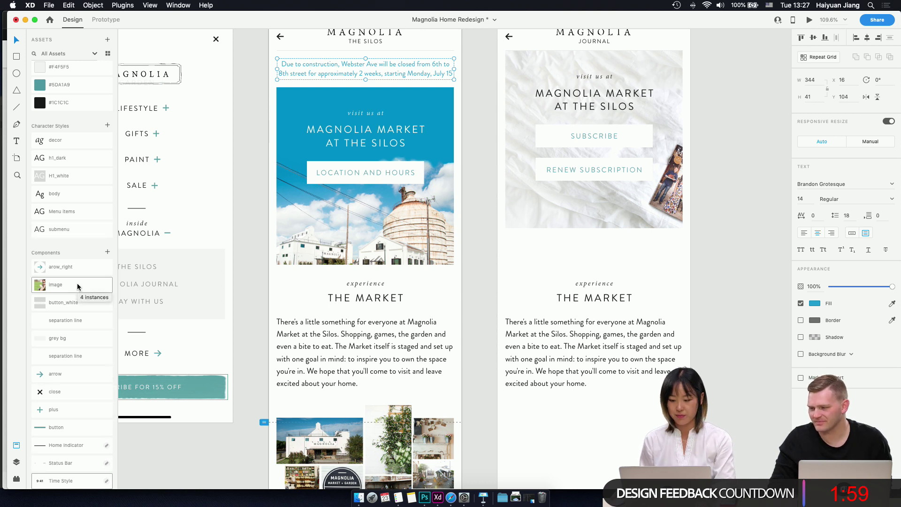
- Select the "visit us at" text above the heading in the Magnolia Journal artboard's hero
click(599, 103)
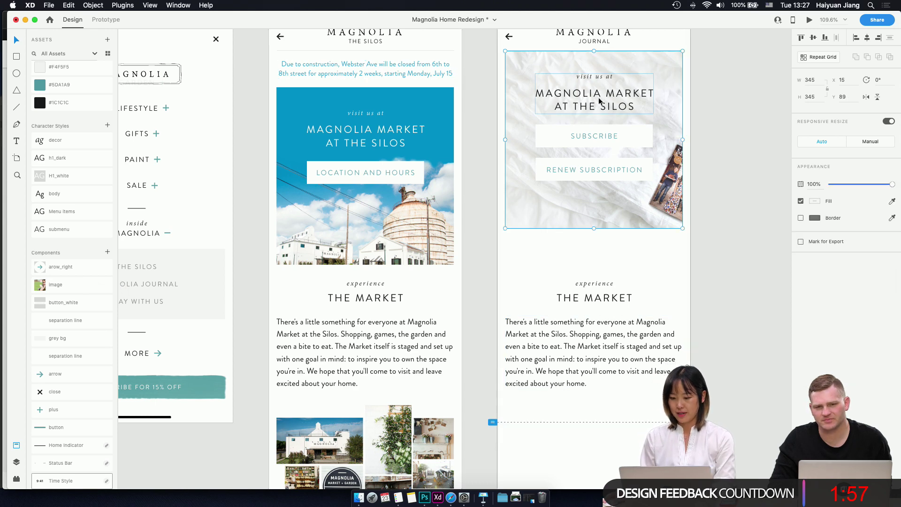
double_click(597, 77)
scroll(188, 185, left, 6)
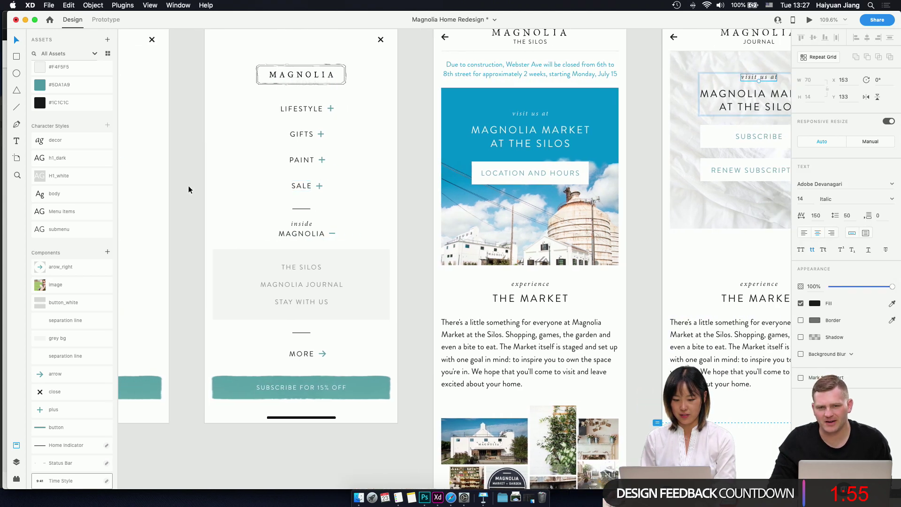
scroll(188, 185, right, 10)
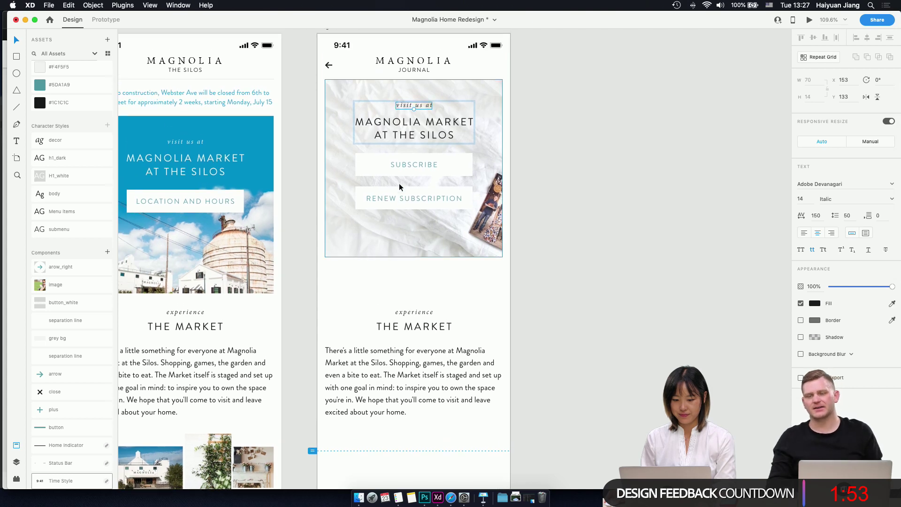
scroll(400, 187, up, 1)
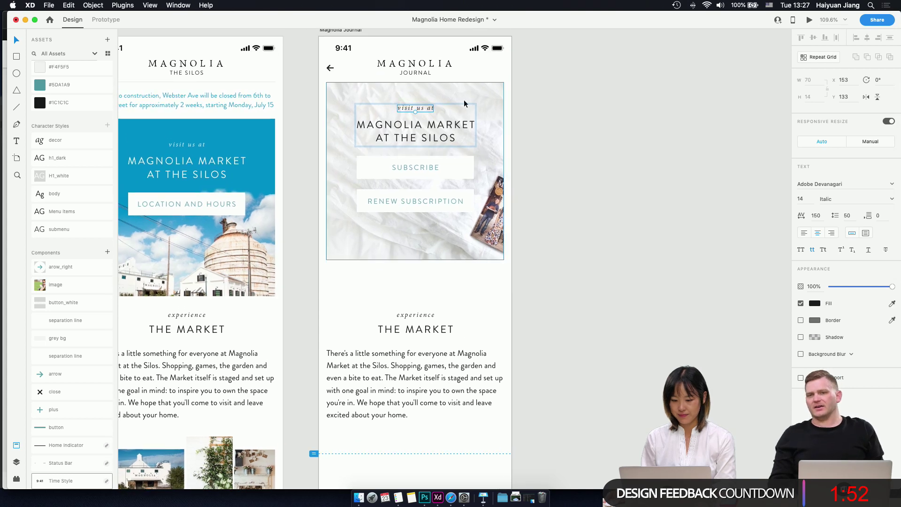
- Switch to Safari and copy the subscription tagline starting "For fresh inspiration" from the About The Magnolia Journal page
click(451, 497)
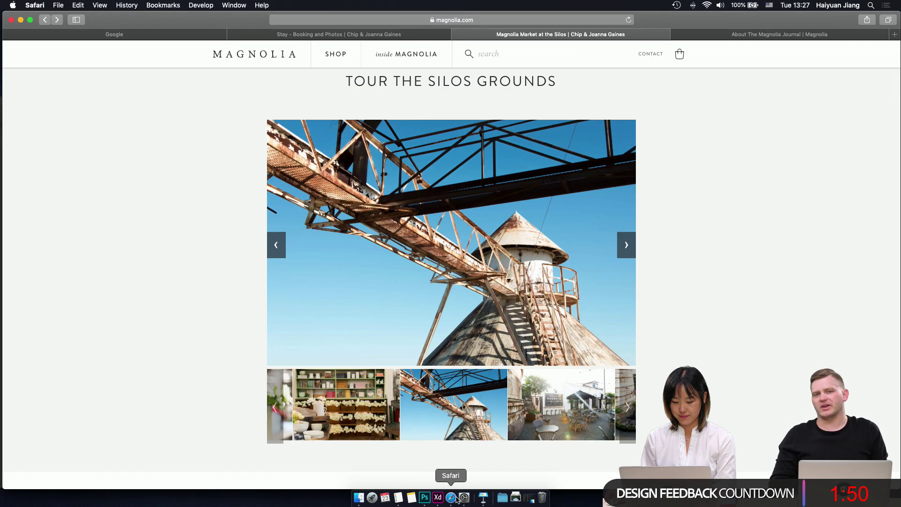
click(744, 36)
scroll(420, 220, down, 1)
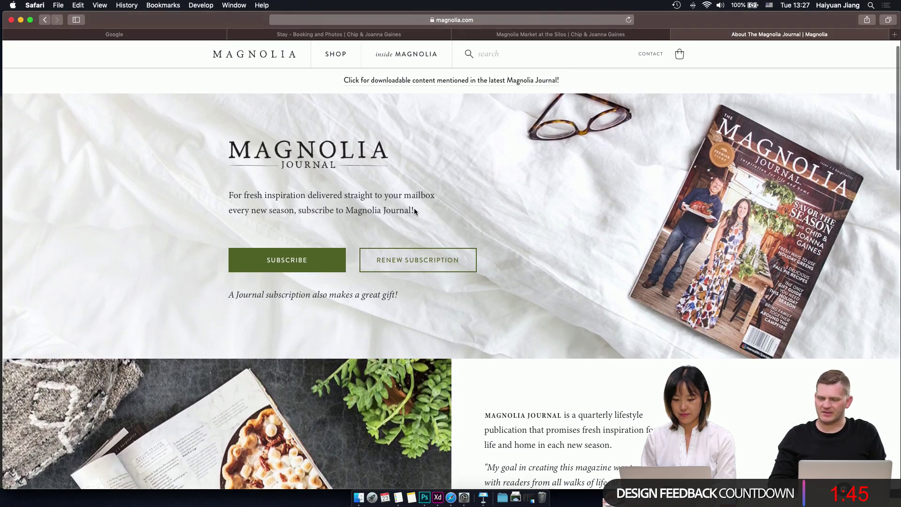
drag(415, 216, 209, 199)
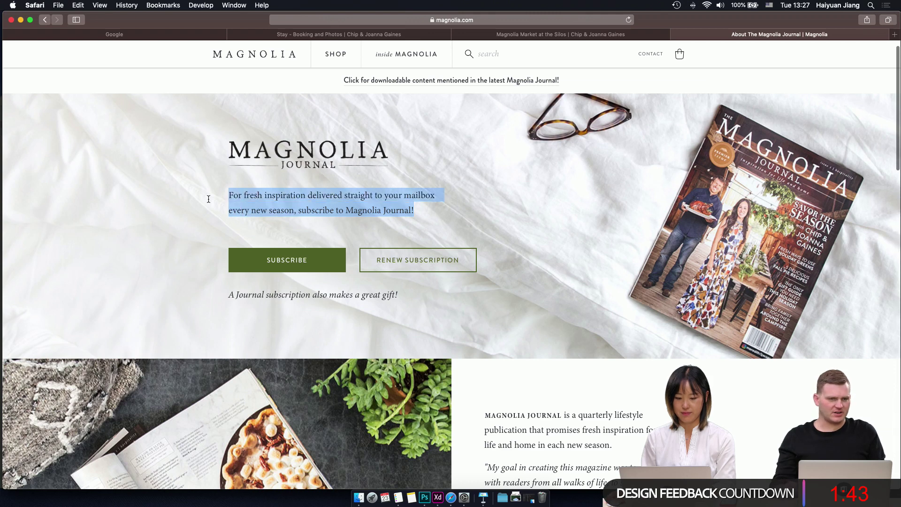
- In Adobe XD, move the hero heading up and place "visit us at" beneath it as a 230-wide area text box
click(438, 497)
click(413, 114)
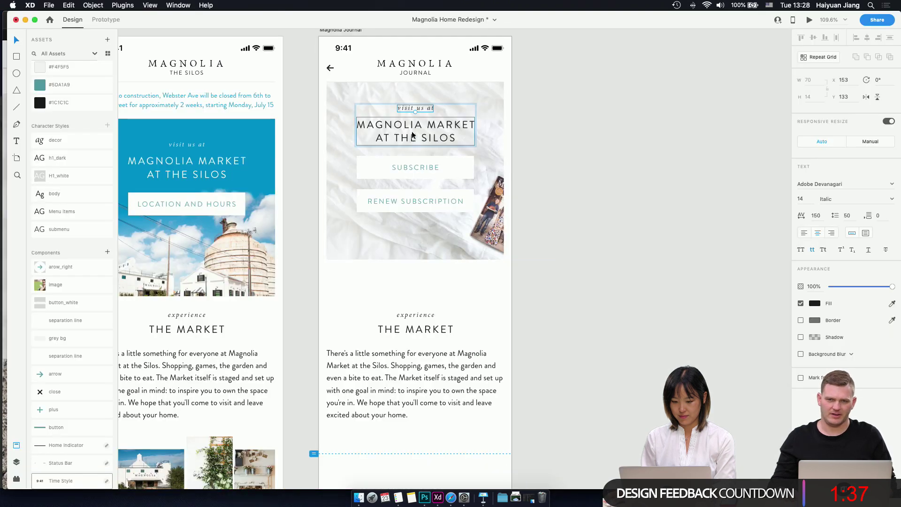
double_click(413, 113)
drag(419, 111, 452, 124)
click(867, 234)
click(452, 136)
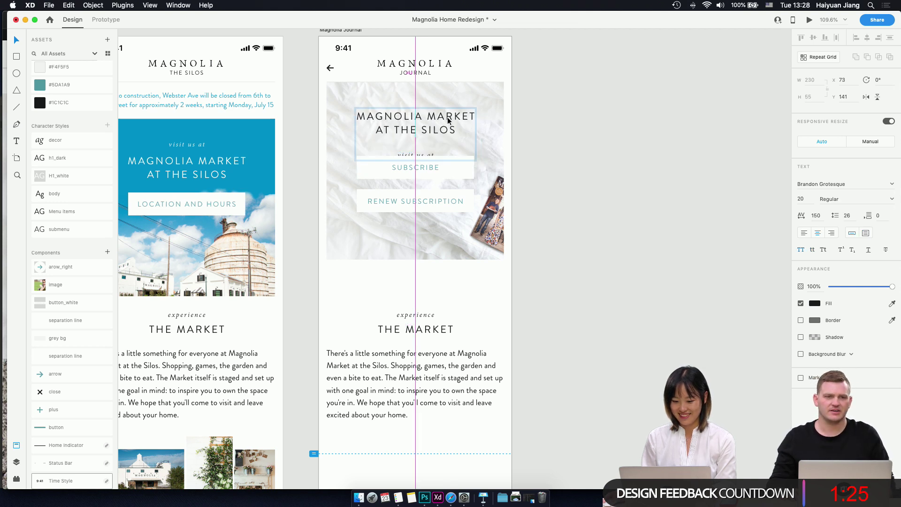
drag(427, 155, 427, 143)
- Replace "visit us at" with "for fresh inspiration delivered straight to your mailbox every new season, subscribe to magnolia journal!"
double_click(427, 143)
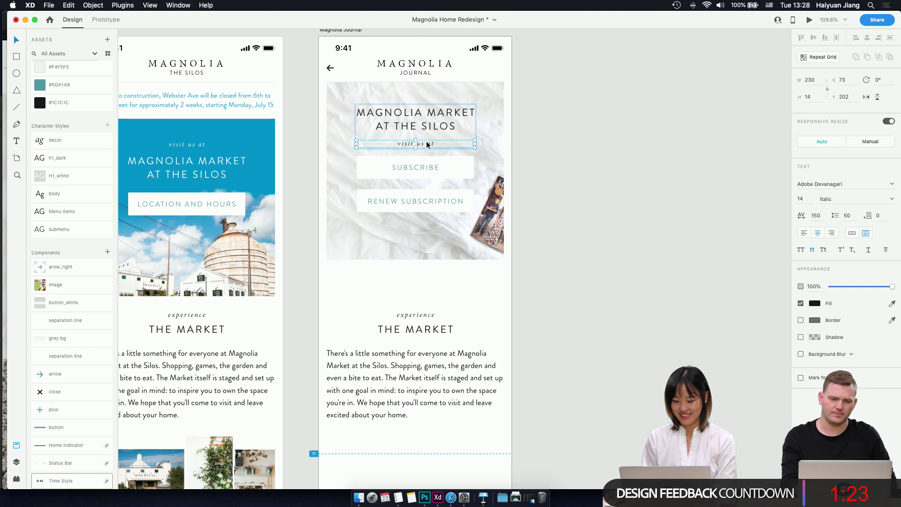
key(super+a)
text(for fresh inspiration delivered straight to your mailbox every new season, subscribe to magnolia journal!)
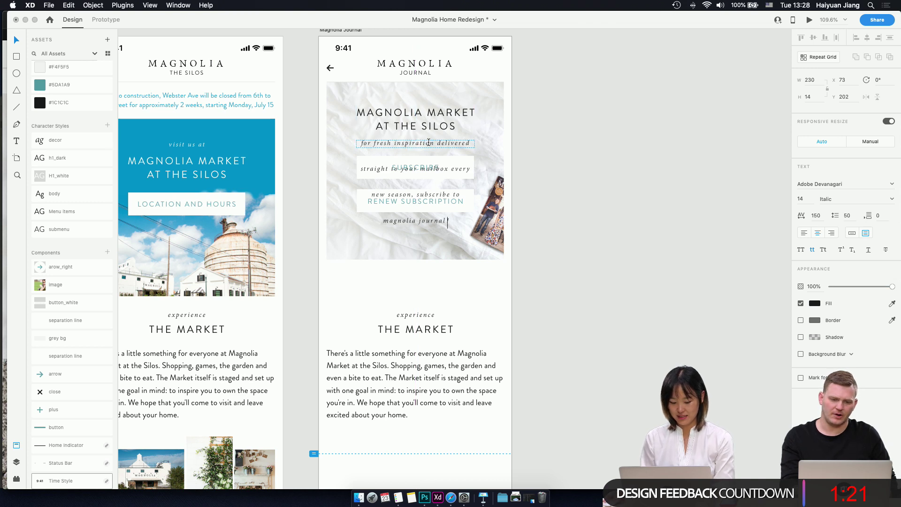
- Set the tagline's line spacing to 20 and extend its text box to a height of 72
key(super+a)
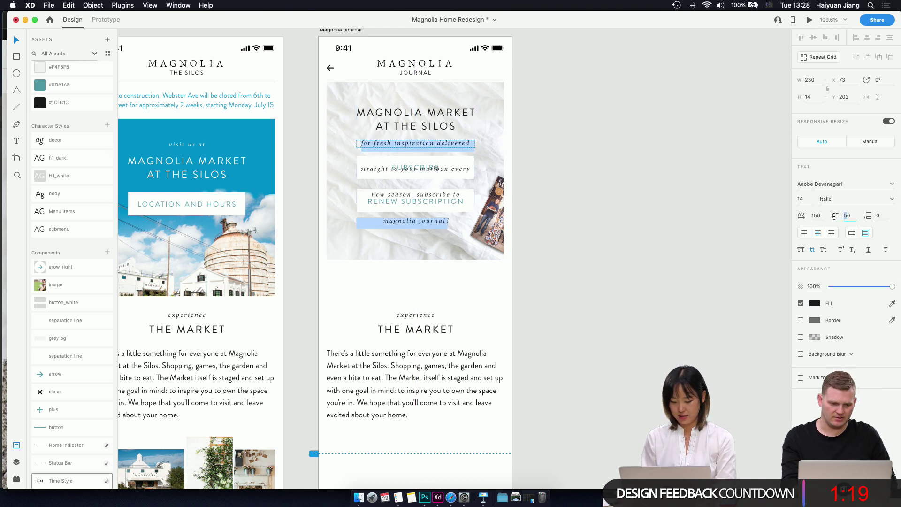
drag(834, 217, 821, 217)
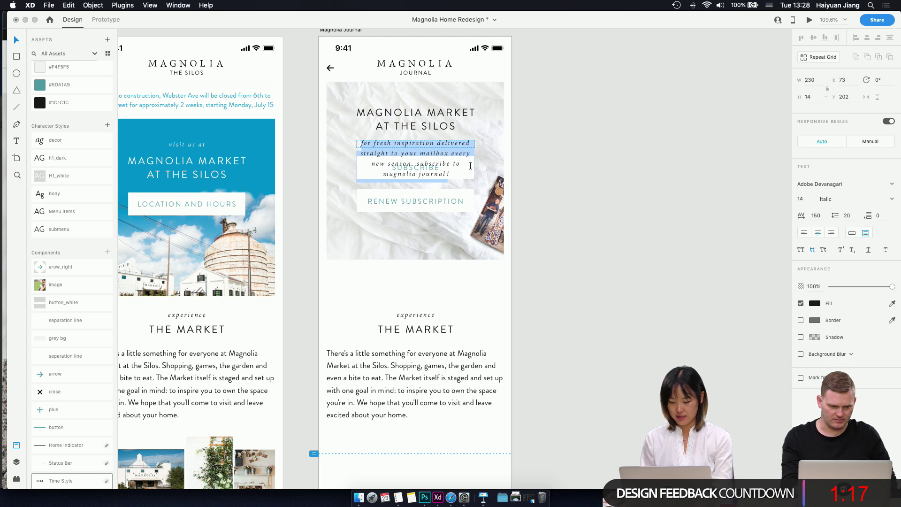
key(Escape)
drag(416, 147, 414, 184)
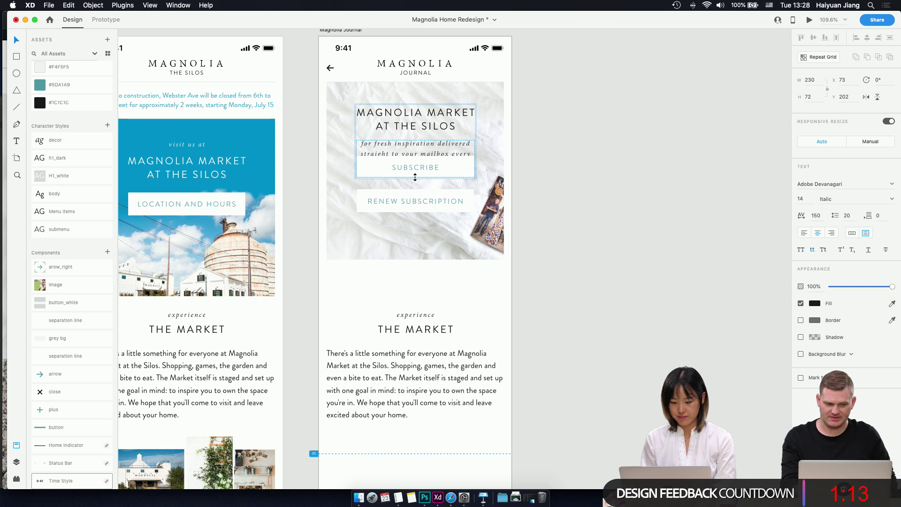
- Move the SUBSCRIBE and RENEW SUBSCRIPTION buttons down together, with their top edge at Y 284, to clear the tagline
click(449, 167)
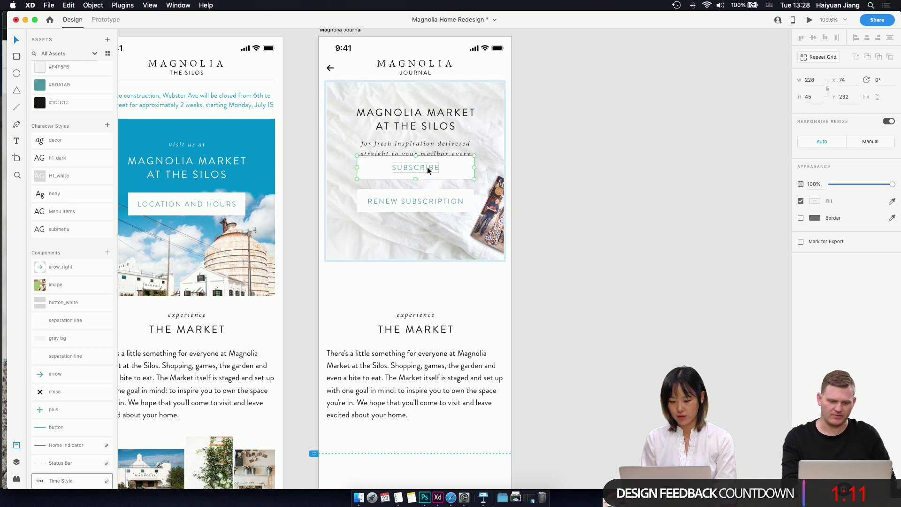
key(Escape)
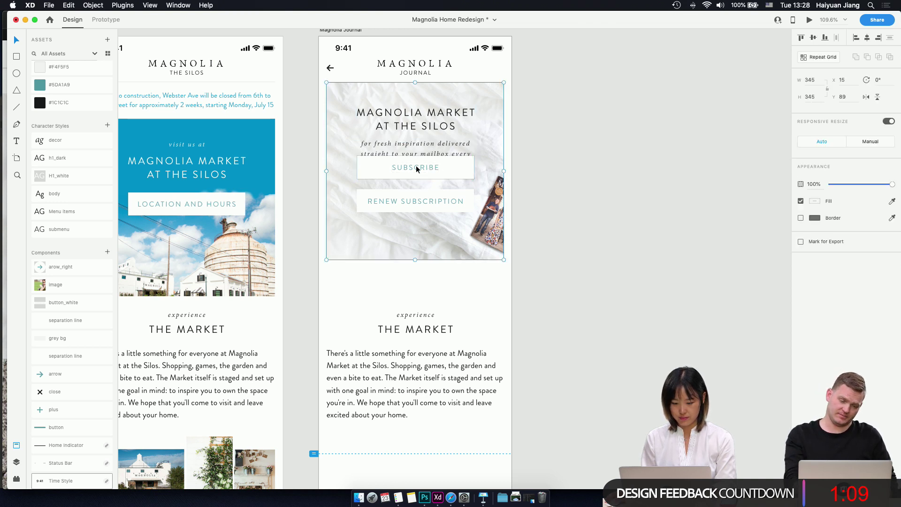
drag(416, 166, 430, 195)
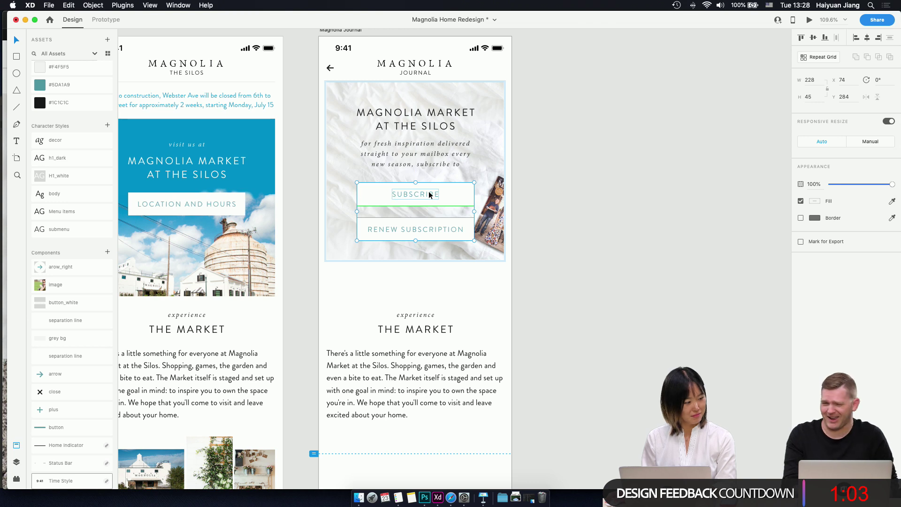
- Resize the tagline's text box to 324 by 55, centered in the hero, and turn off its lowercase formatting
double_click(432, 157)
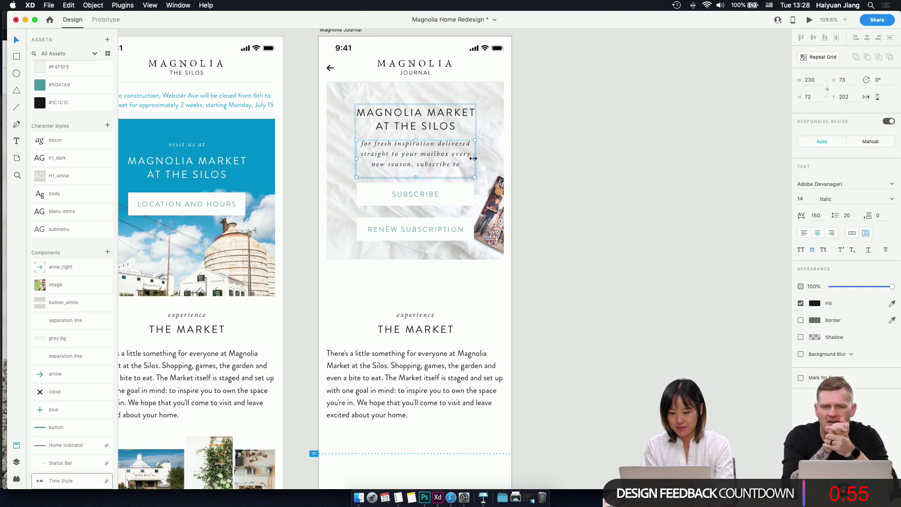
drag(475, 159, 499, 157)
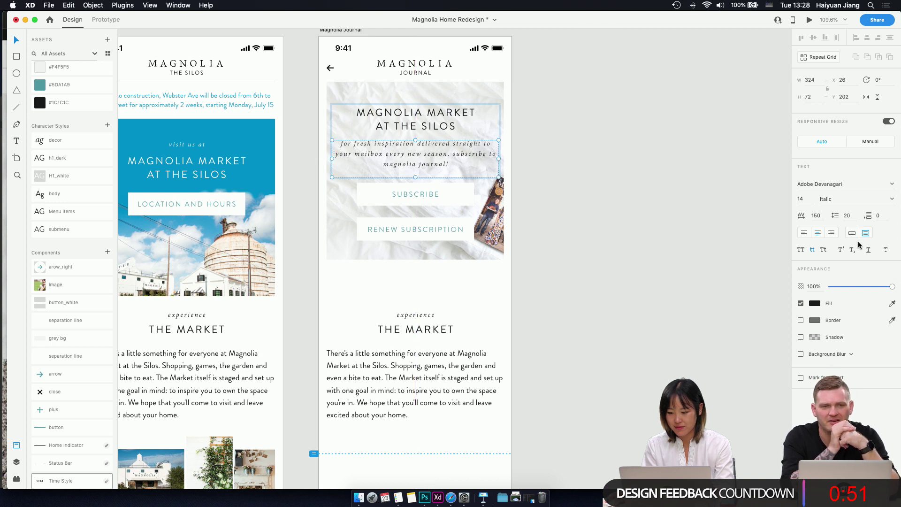
click(813, 249)
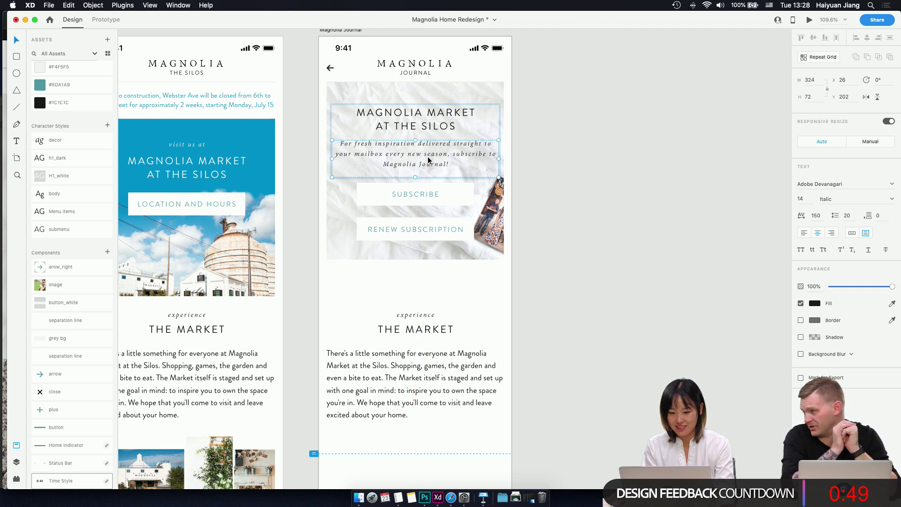
drag(416, 178, 420, 171)
- Set the tagline's line spacing to 18 and position it at Y 204
click(845, 216)
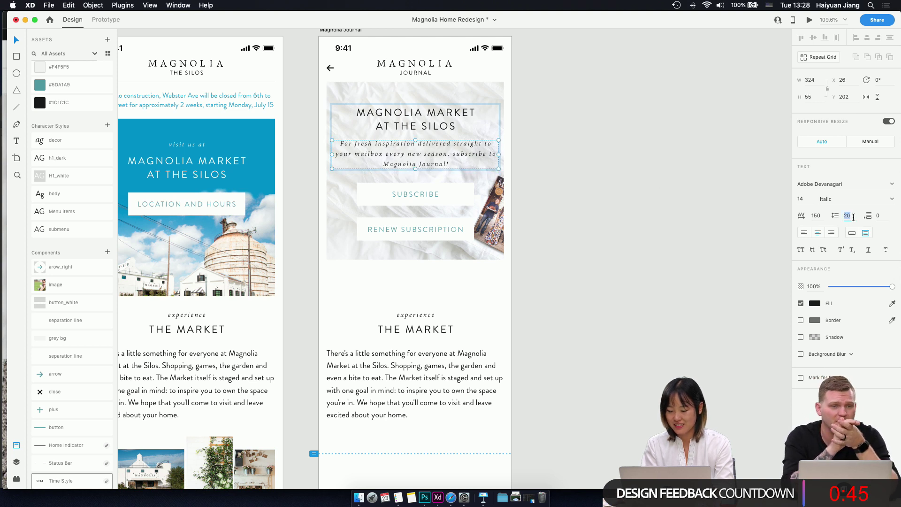
key(Down)
key(Down)
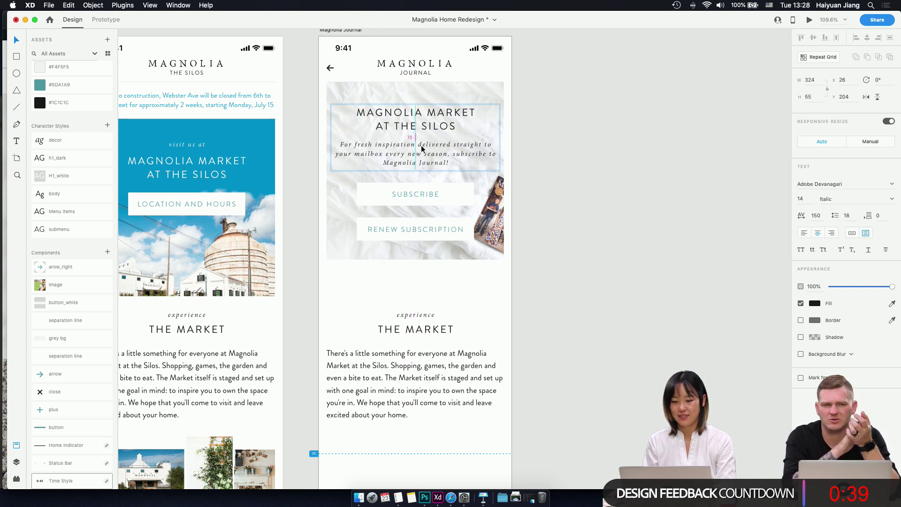
- Delete the MAGNOLIA MARKET AT THE SILOS heading from the Magnolia Journal hero
click(423, 114)
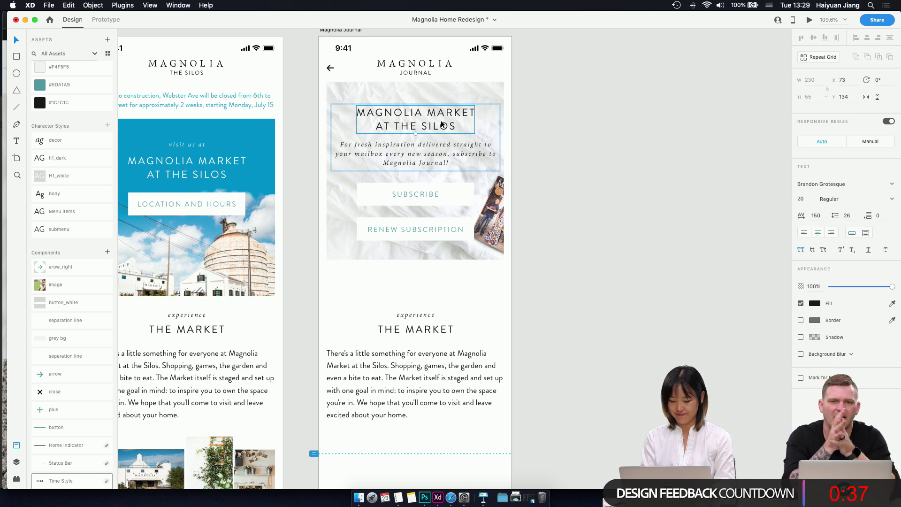
key(Delete)
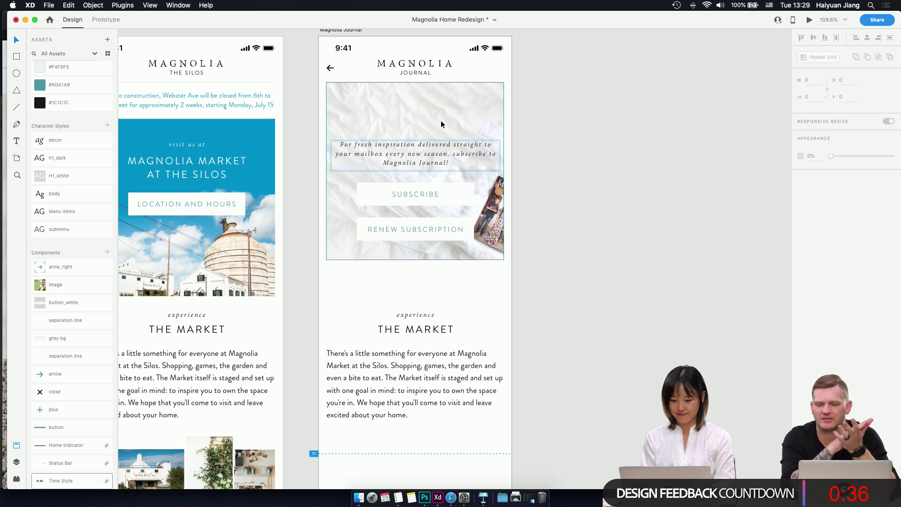
- Try to add the about-journal-logo image from the images folder onto the Magnolia Journal hero
click(358, 498)
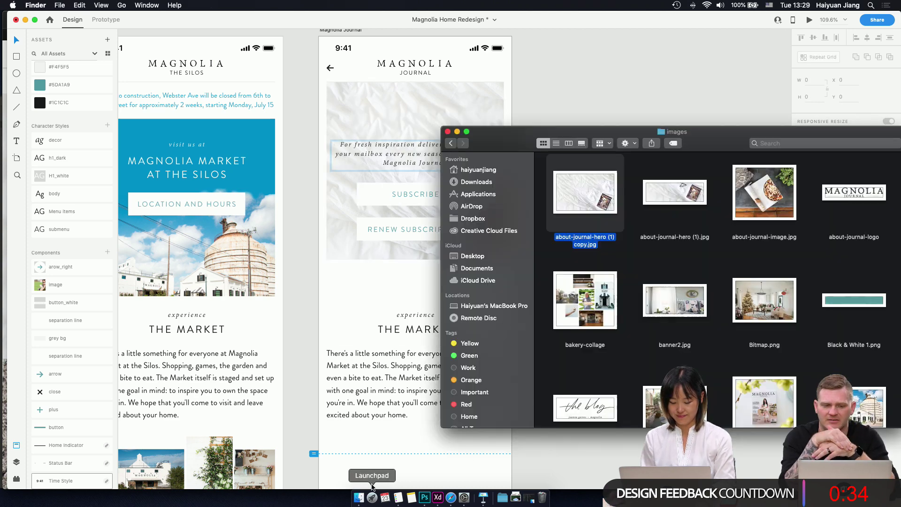
click(854, 200)
drag(854, 199, 376, 113)
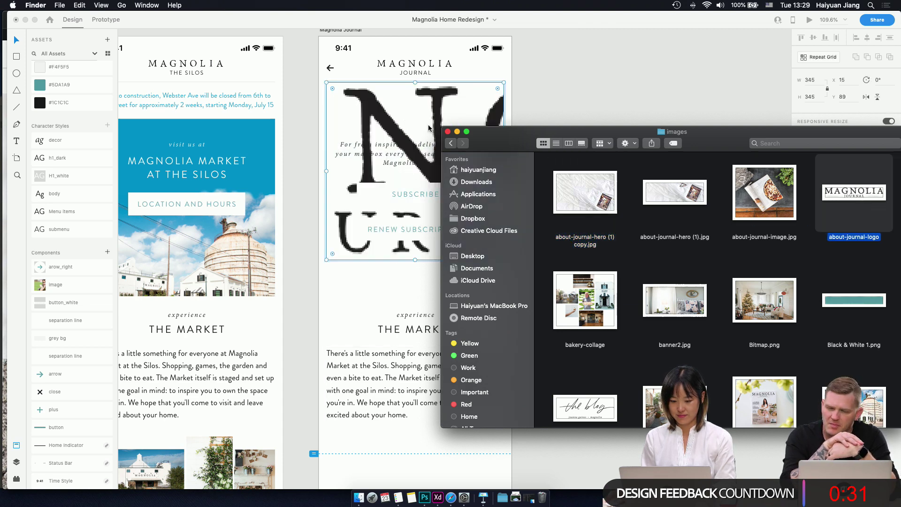
click(511, 103)
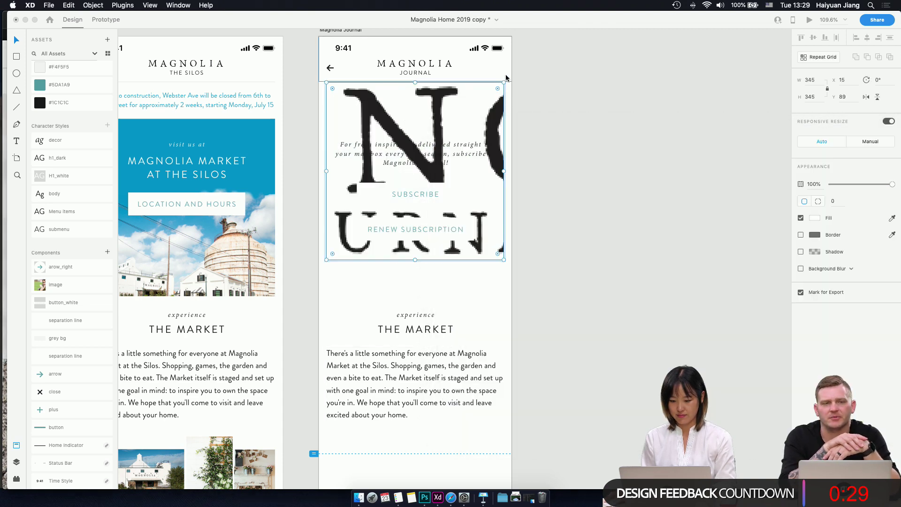
key(super+z)
- Place the about-journal-logo image from the images folder above the tagline, sized 208 by 37 at X 84, Y 139
click(437, 151)
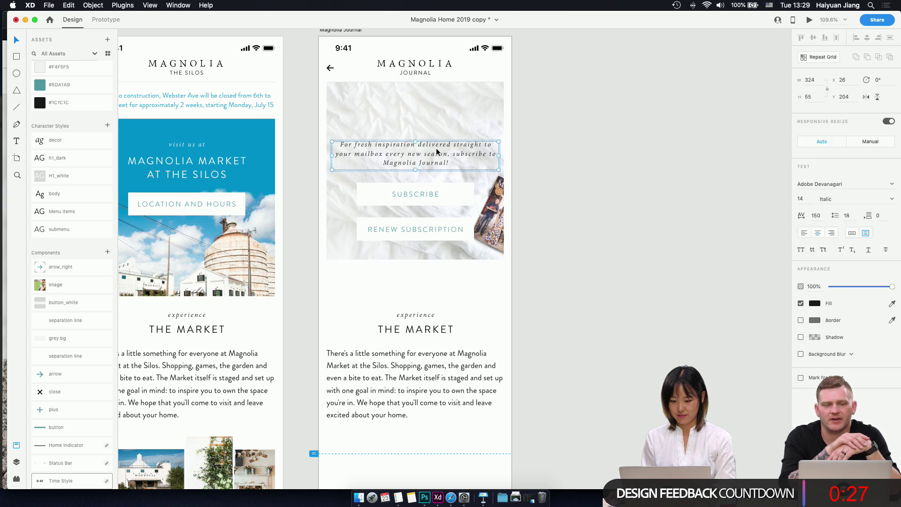
click(359, 497)
drag(838, 198, 407, 113)
click(371, 291)
drag(715, 169, 462, 113)
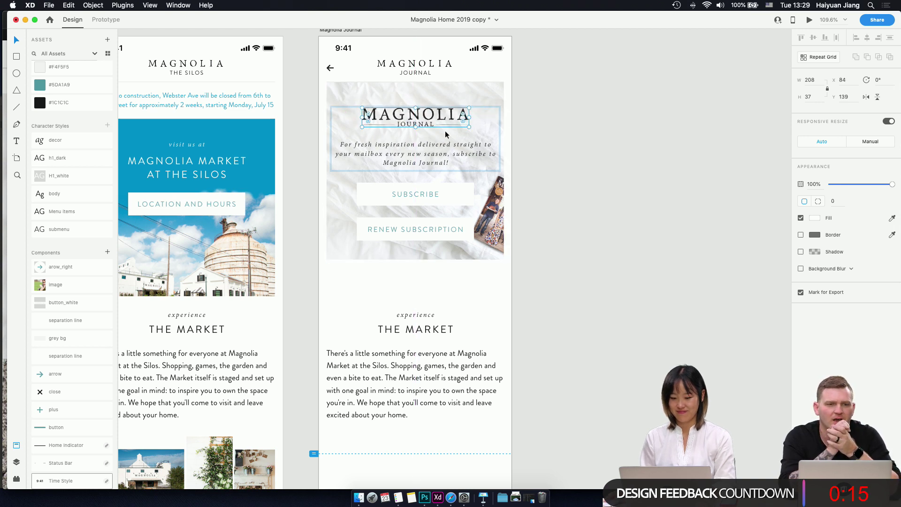
- Nudge the tagline down to Y 206, widening its gap below the logo
click(437, 151)
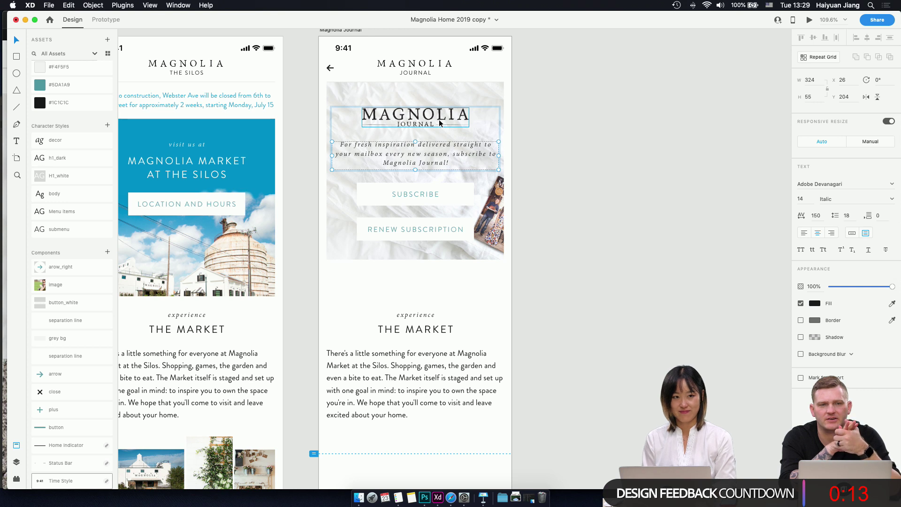
key(Down)
key(Down)
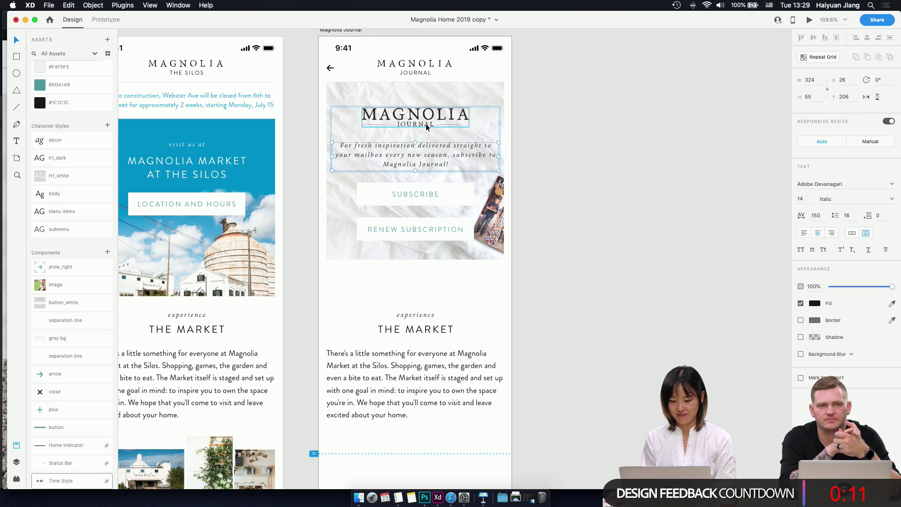
- Move the Magnolia Journal logo and tagline up together, with the logo's top at Y 132, and clear the selection
shift+click(432, 121)
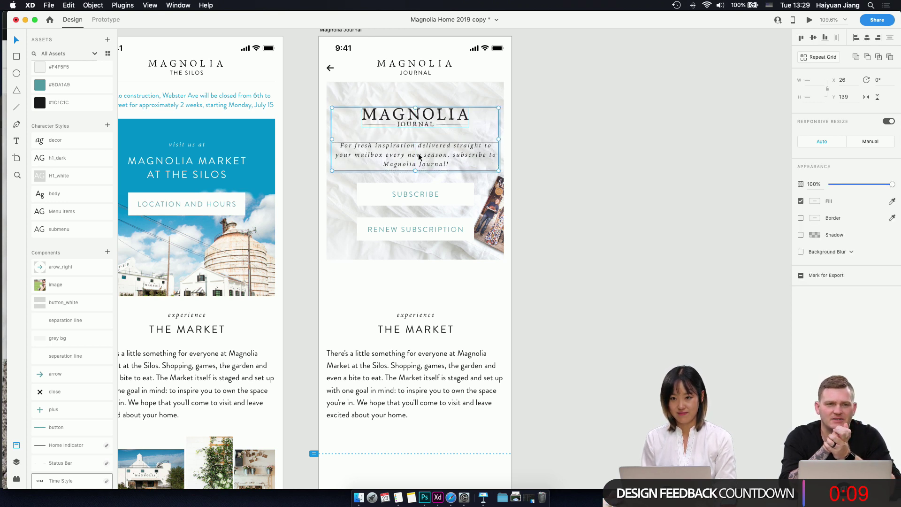
key(Up)
key(Up)
key(Up)
key(Up)
key(Up)
key(Up)
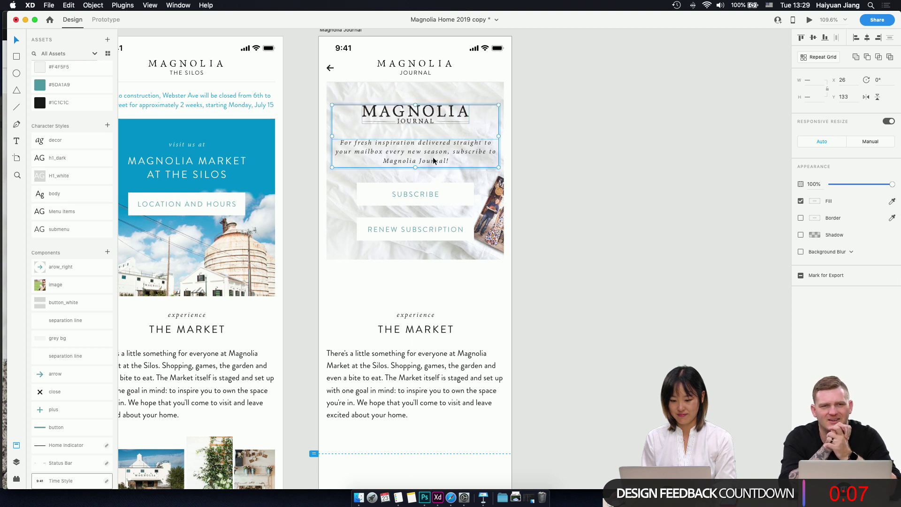
shift+click(446, 194)
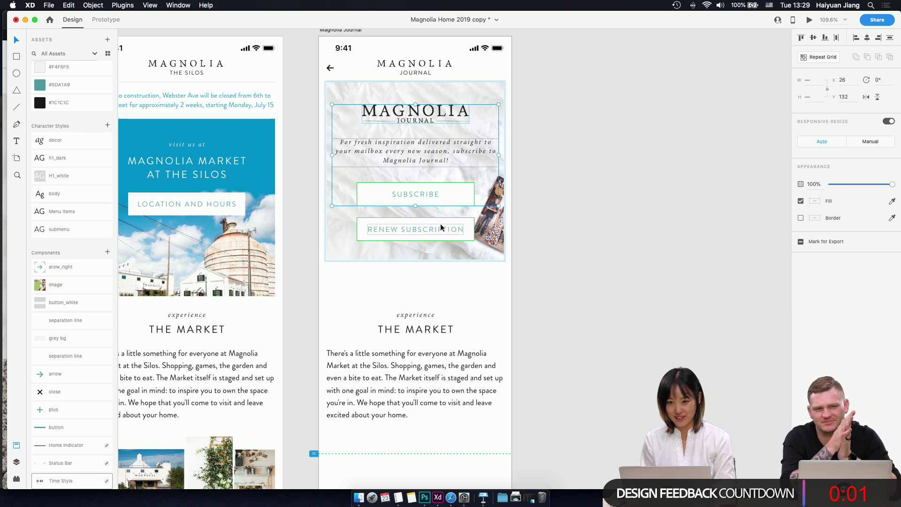
key(Escape)
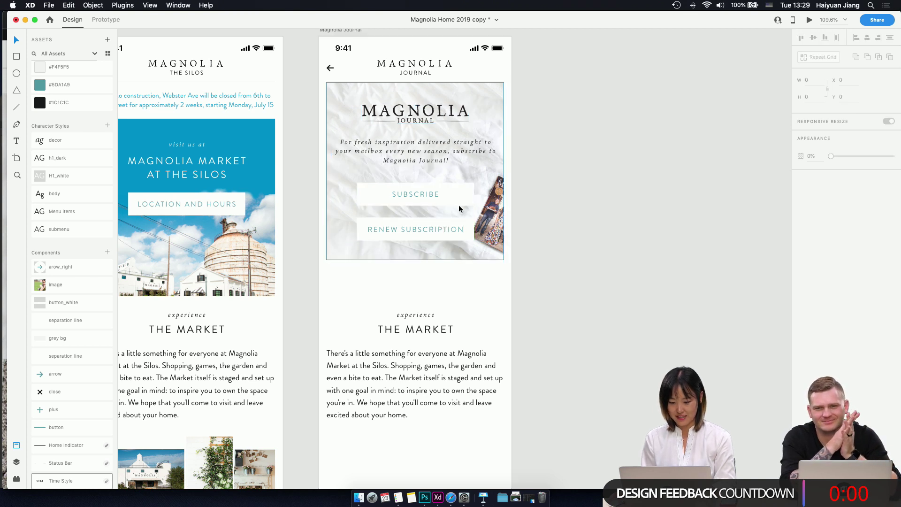
- Move the Renew Subscription button on the Magnolia Journal hero up 10 pixels, closer to the Subscribe button
click(415, 229)
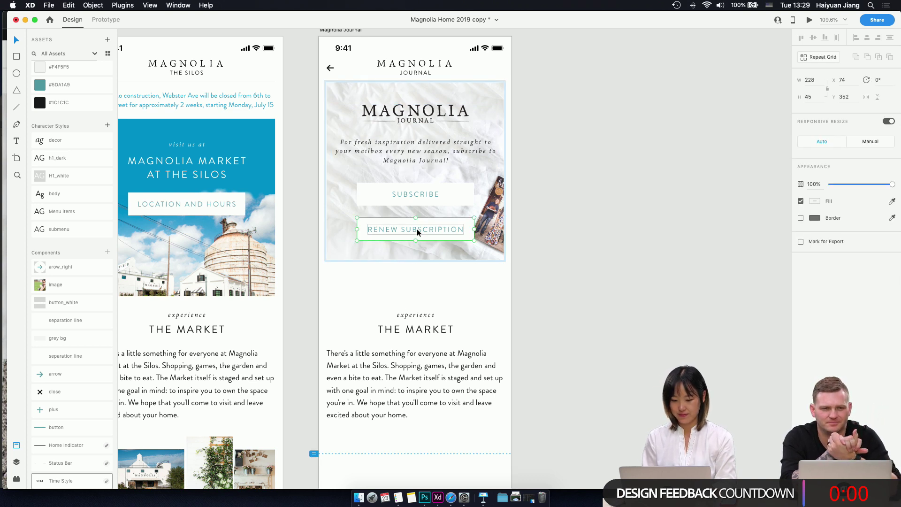
key(shift+Up)
- Reposition the hero's background image inside its frame so the whole magazine cover shows, keeping the image's vertical edges aligned with the frame
click(494, 244)
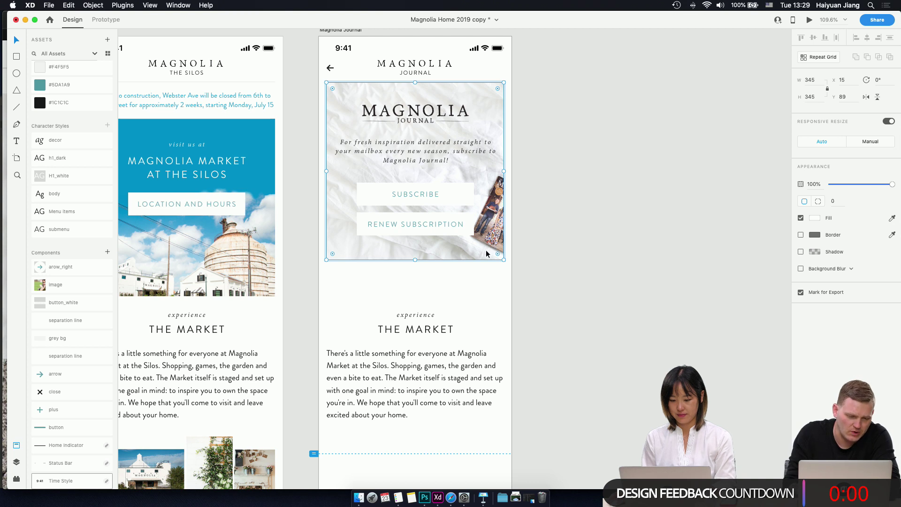
double_click(486, 250)
drag(480, 233, 436, 235)
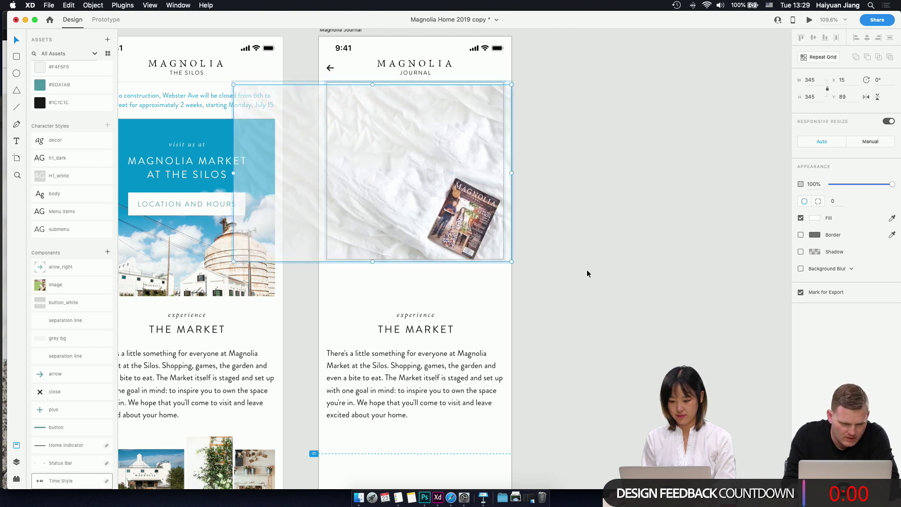
click(587, 269)
click(494, 240)
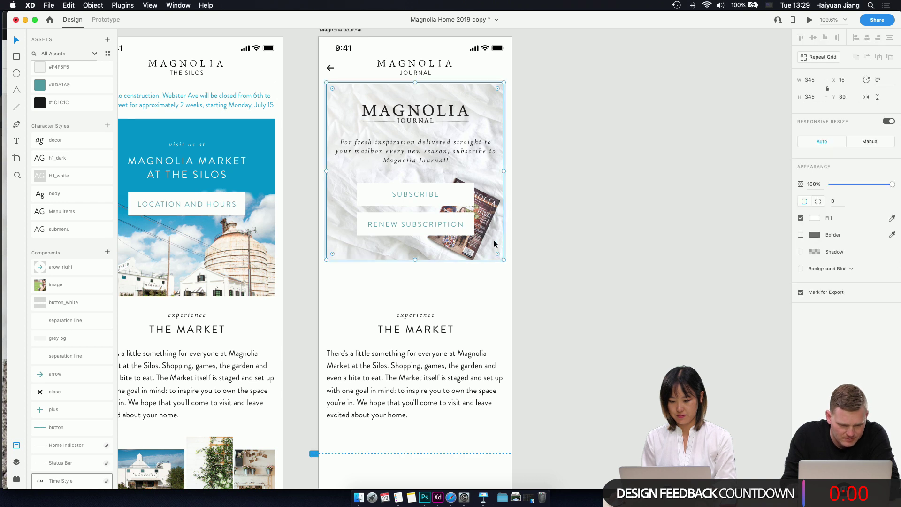
double_click(492, 246)
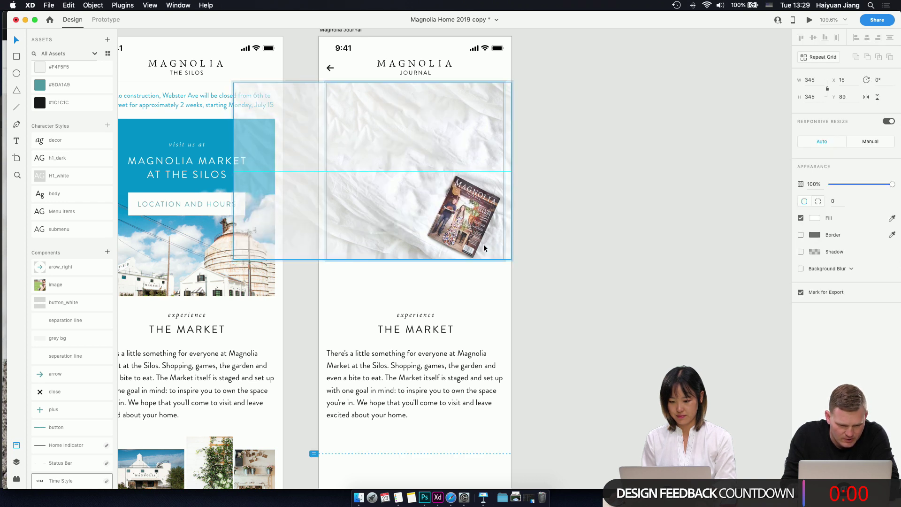
click(601, 250)
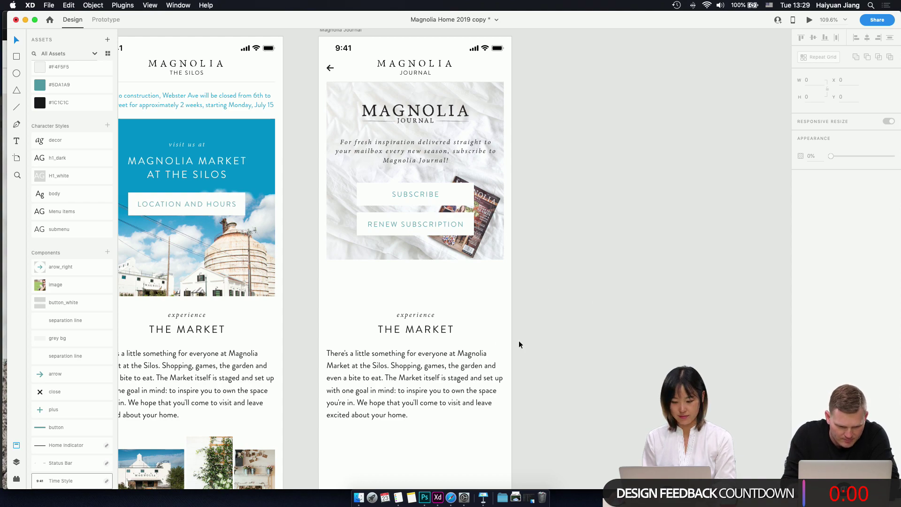
click(430, 325)
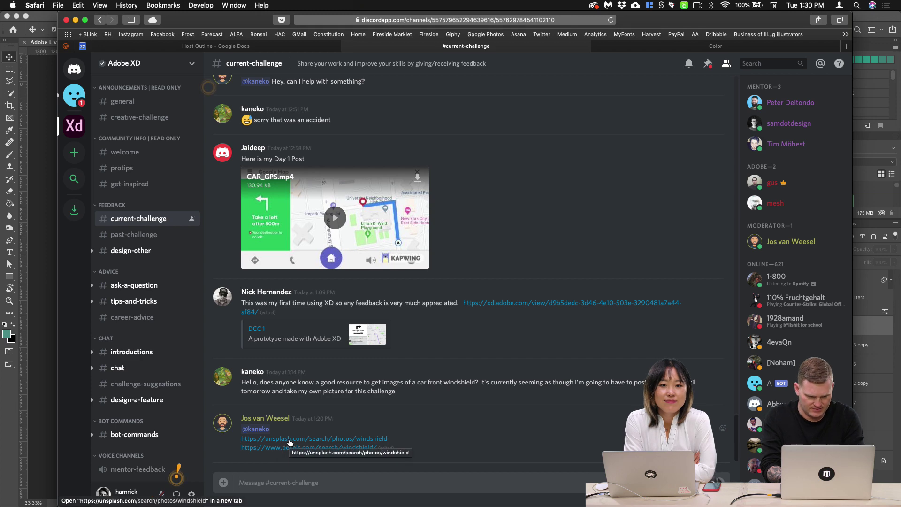
- Switch to Discord, view the Unsplash windshield photos linked in the current-challenge channel, and close that page
click(289, 439)
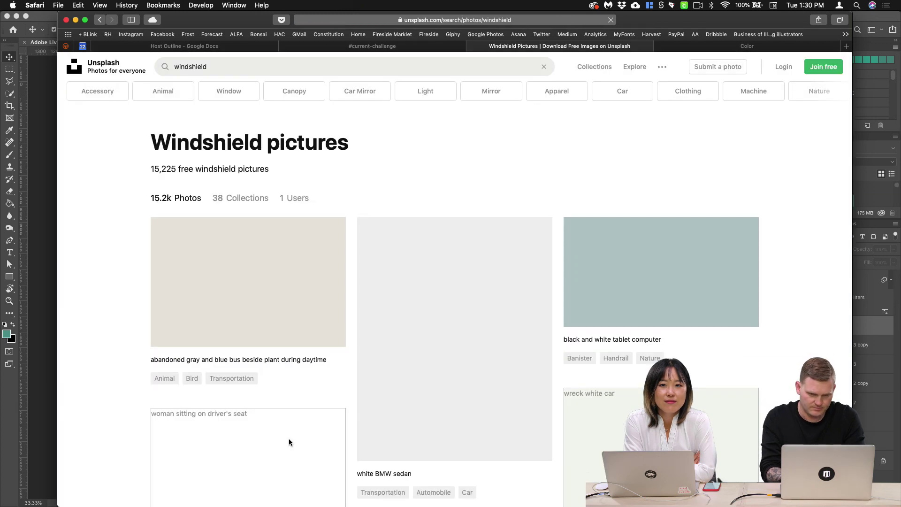
click(472, 46)
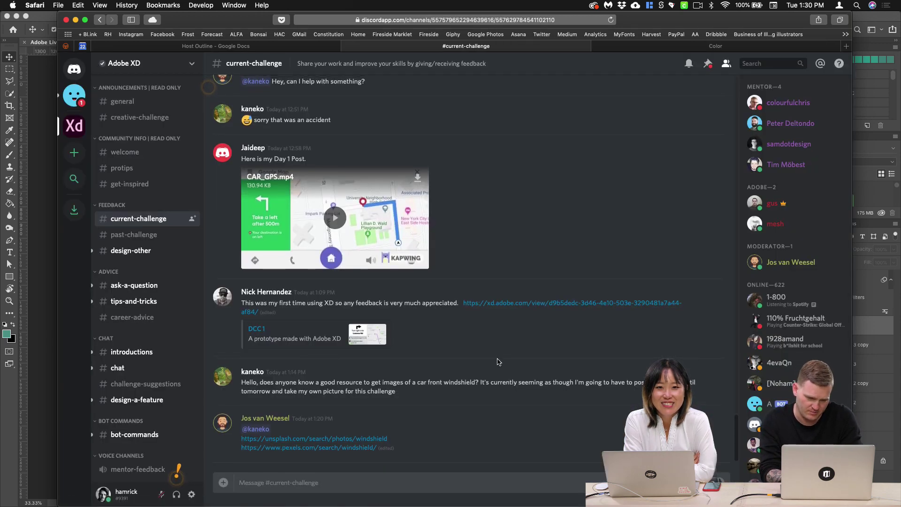
- Play the CAR_GPS.mp4 video from the Day 1 post in the current-challenge channel in full screen
scroll(499, 362, up, 3)
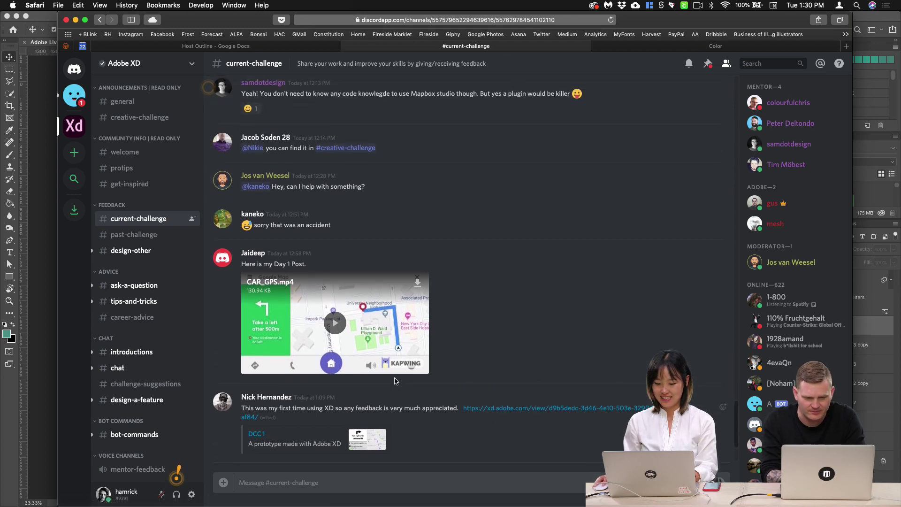
scroll(395, 381, up, 3)
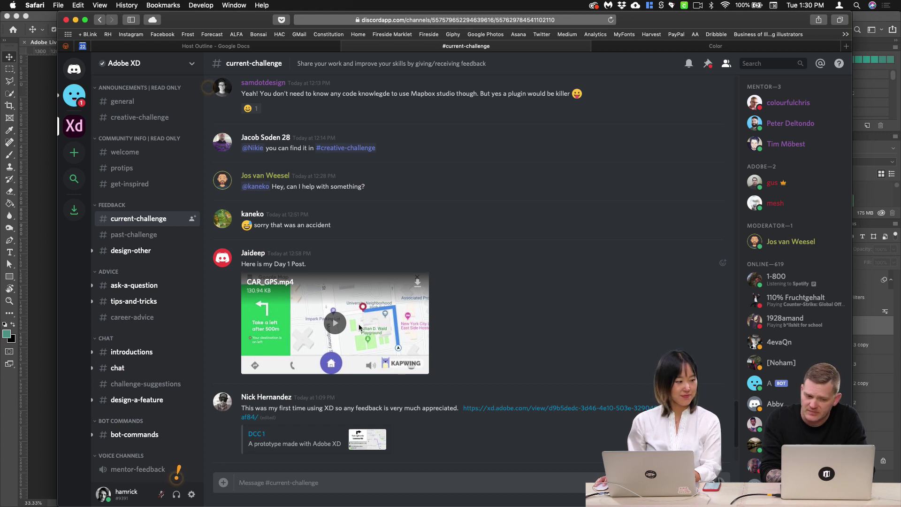
click(394, 328)
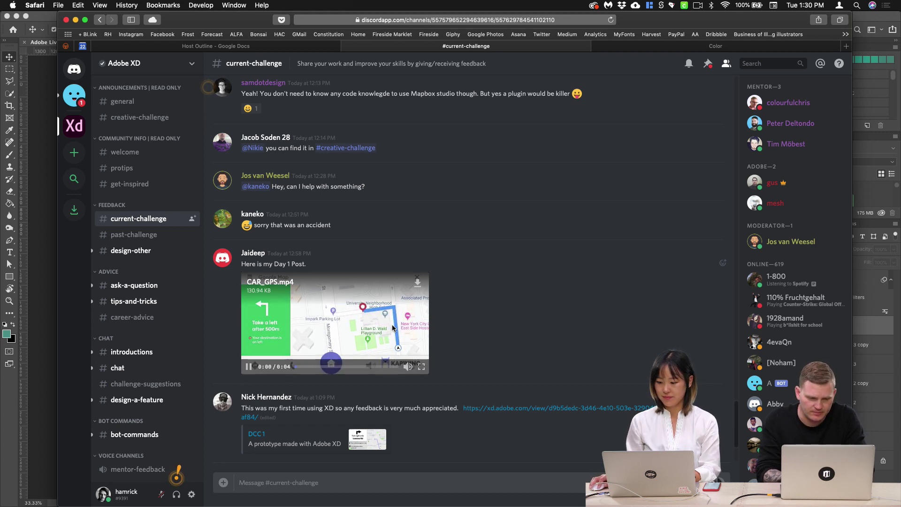
click(422, 367)
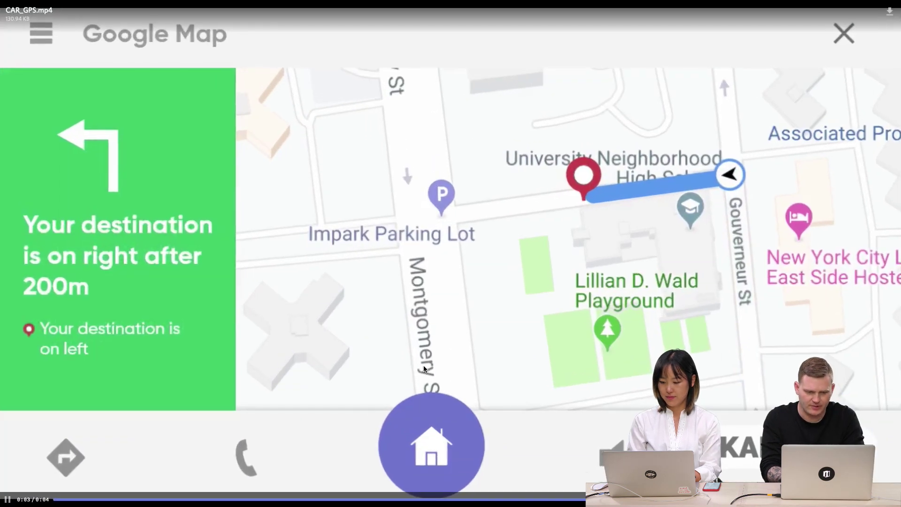
- Replay CAR_GPS.mp4 from the start to examine its turn-by-turn directions and map route, and leave full screen
click(53, 500)
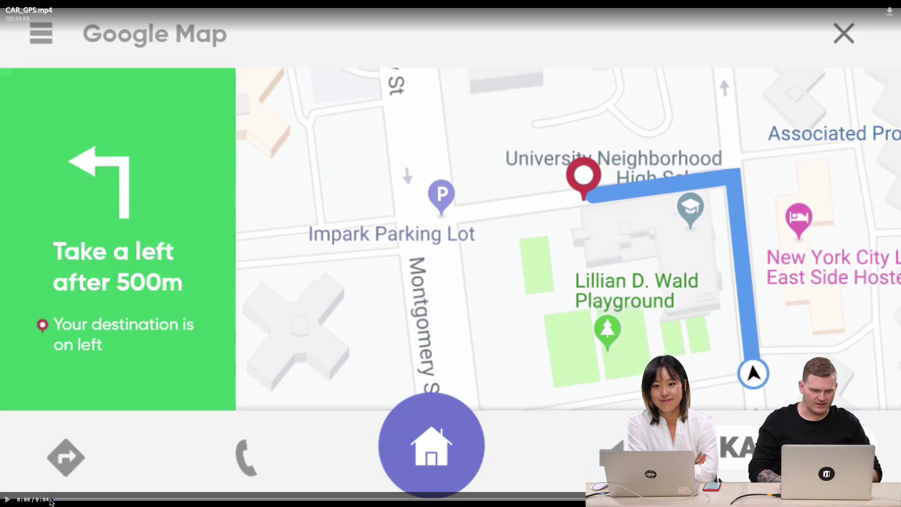
click(7, 499)
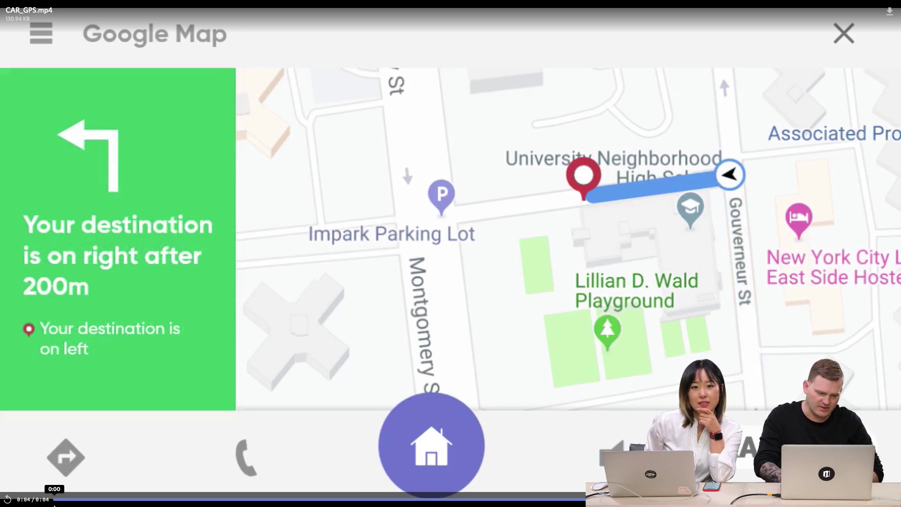
click(7, 499)
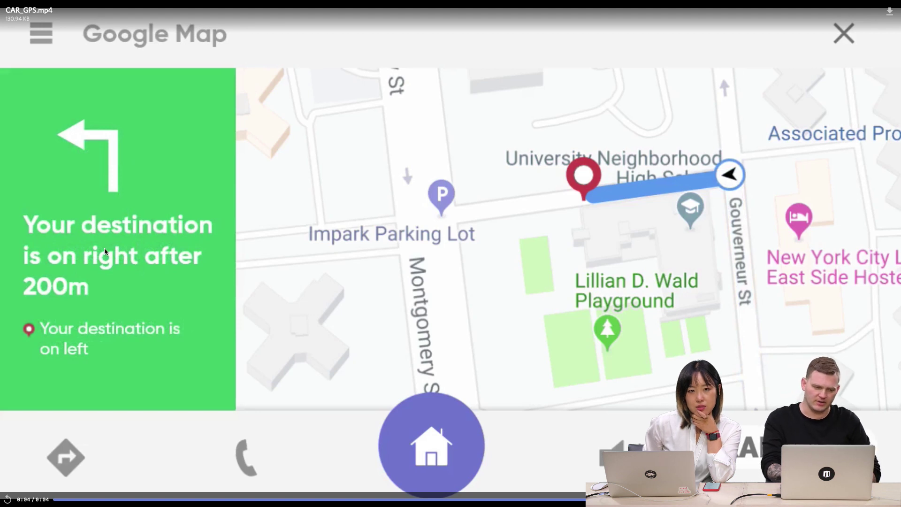
click(7, 501)
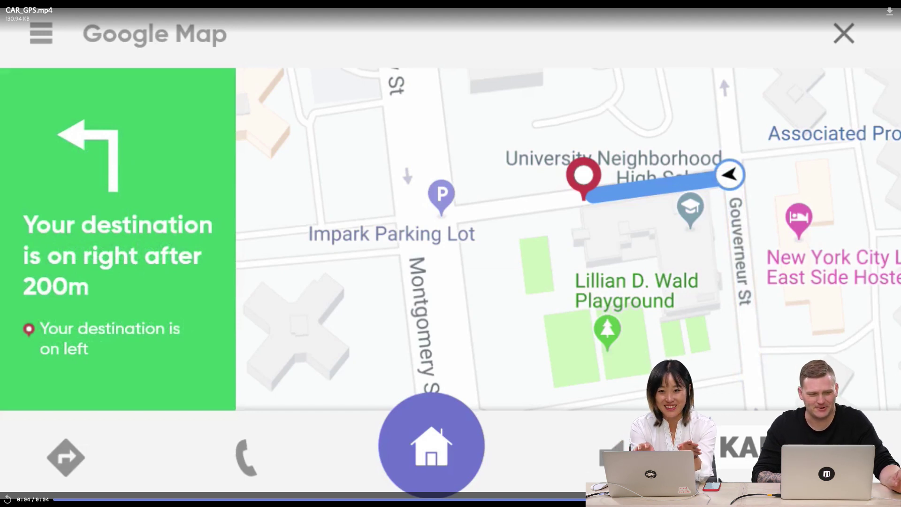
click(850, 35)
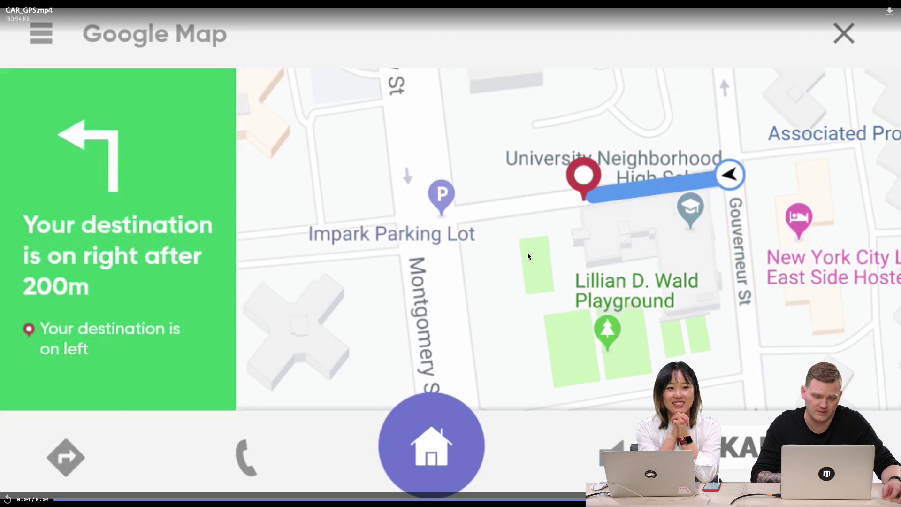
key(Escape)
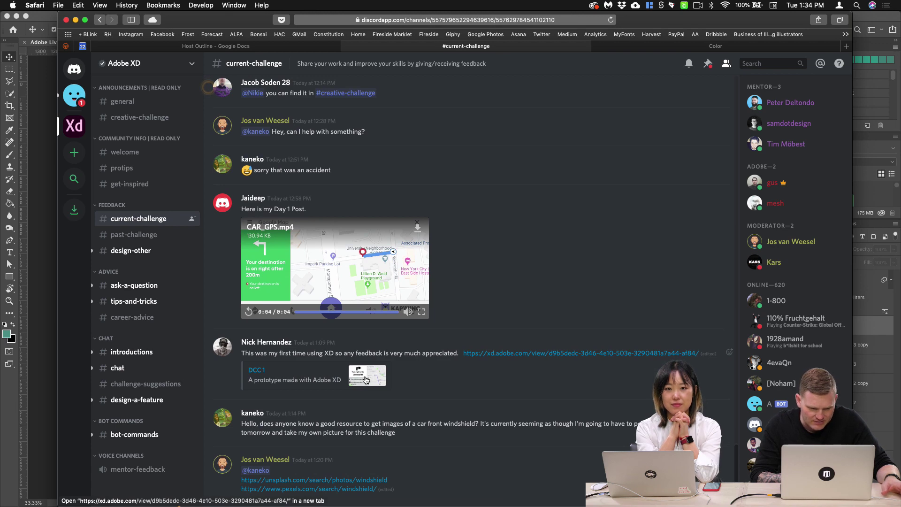
- Preview the DCC 1 thumbnail in the channel, and open the linked DCC 1 prototype, dismissing its Grid View tip
click(368, 381)
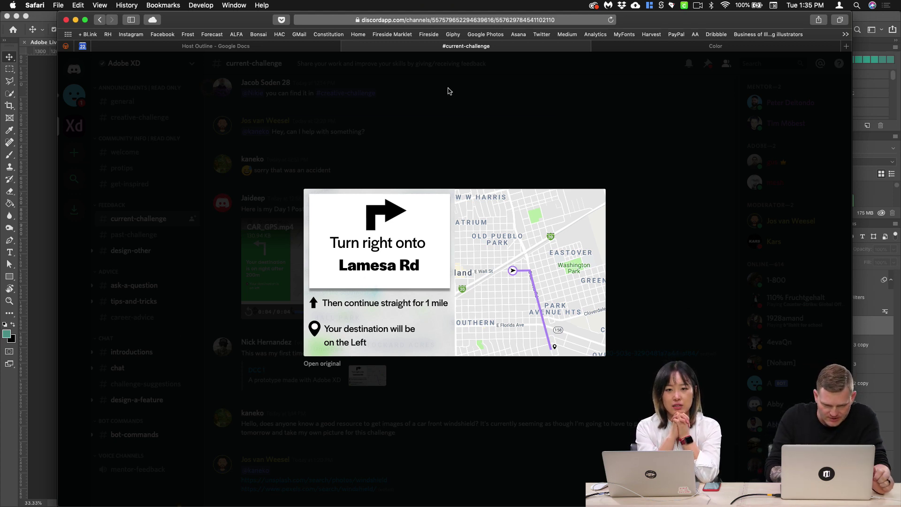
click(383, 407)
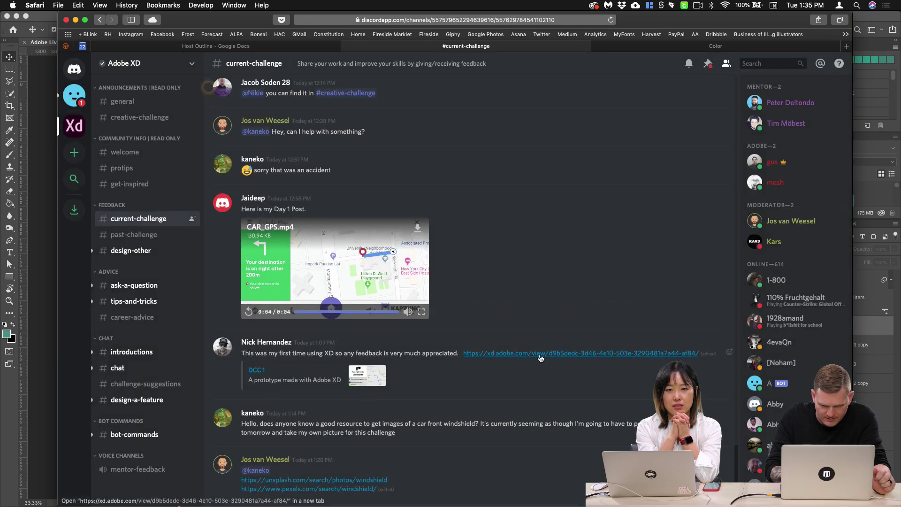
click(540, 358)
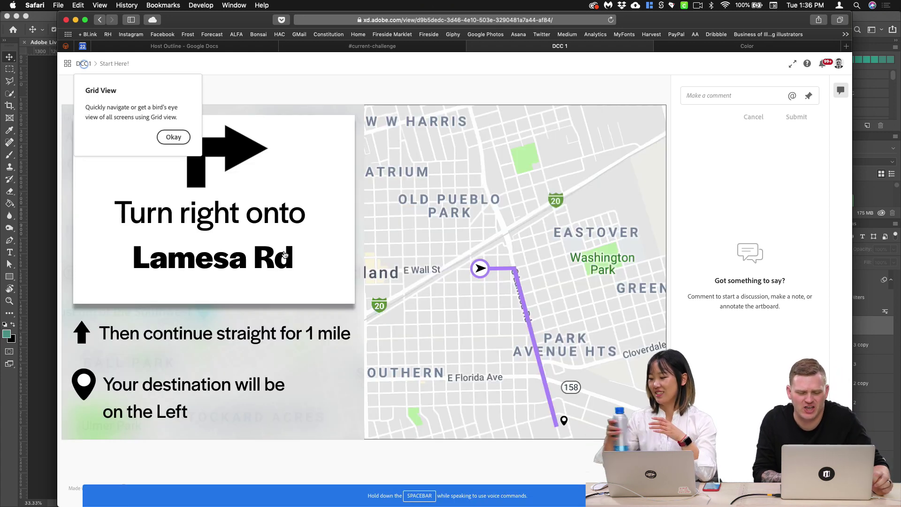
click(173, 137)
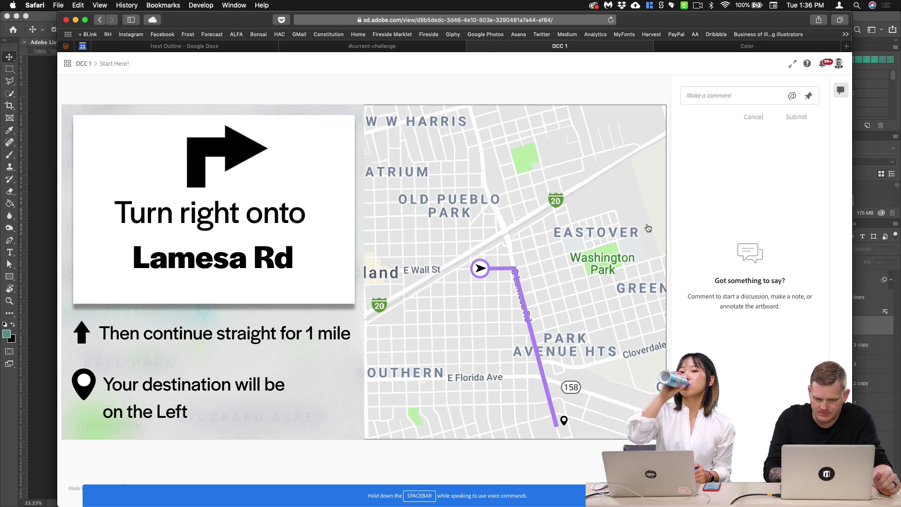
- Advance the DCC 1 prototype to its Continue straight for 1 mile screen to review it, and close the prototype
click(83, 389)
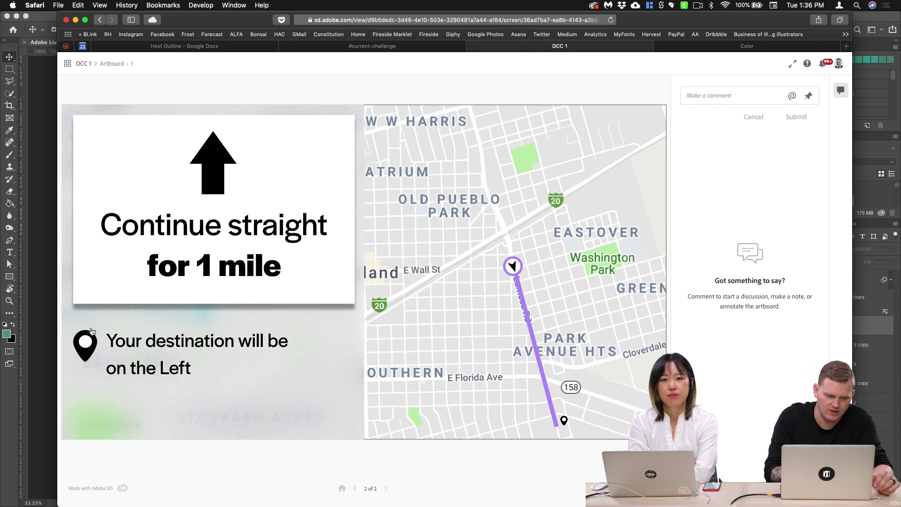
click(88, 346)
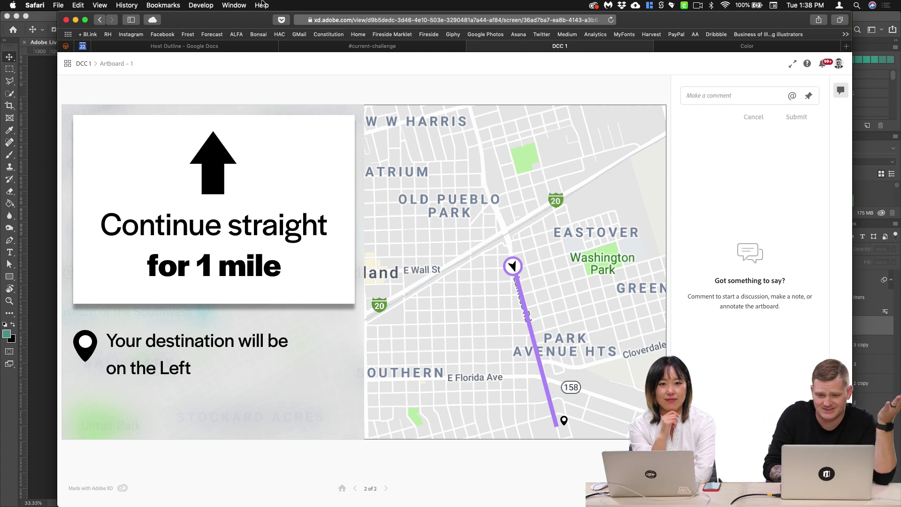
click(473, 47)
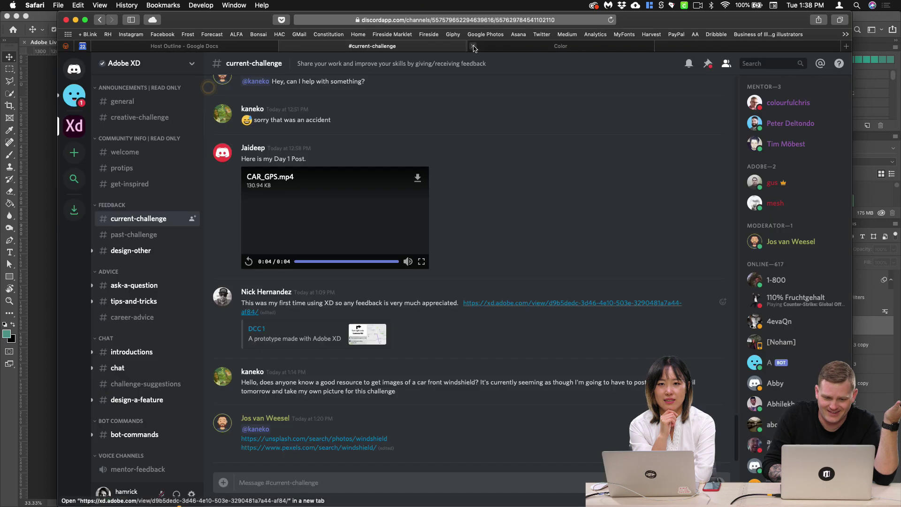
- Look through the earlier messages in the current-challenge channel for other challenge submissions to review
scroll(554, 288, up, 2)
scroll(555, 289, up, 6)
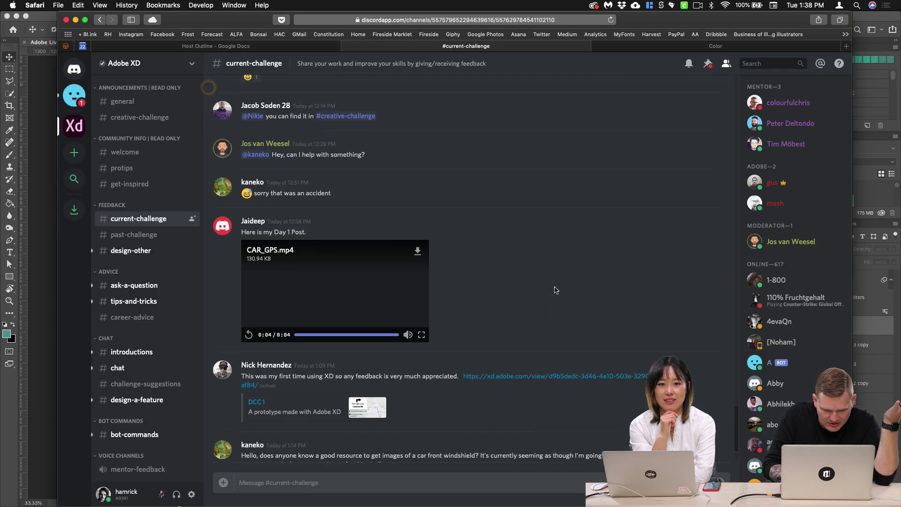
scroll(555, 290, up, 6)
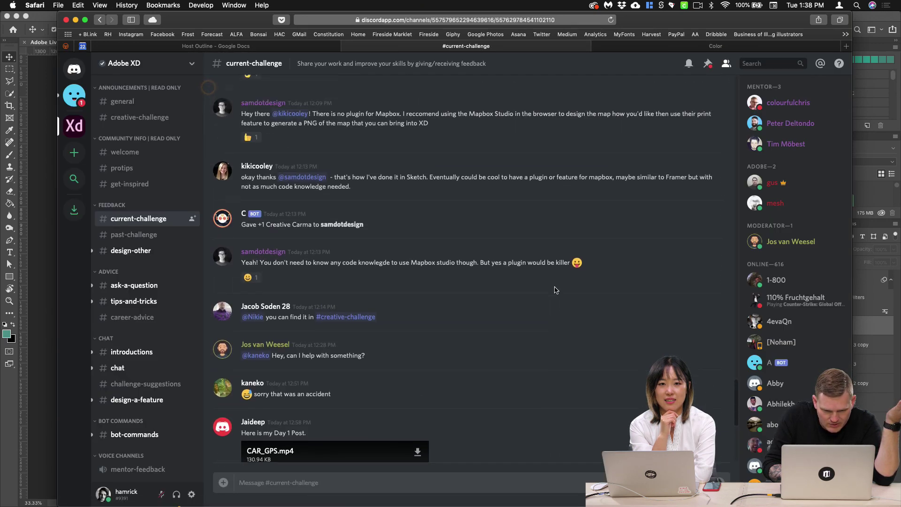
scroll(555, 290, up, 4)
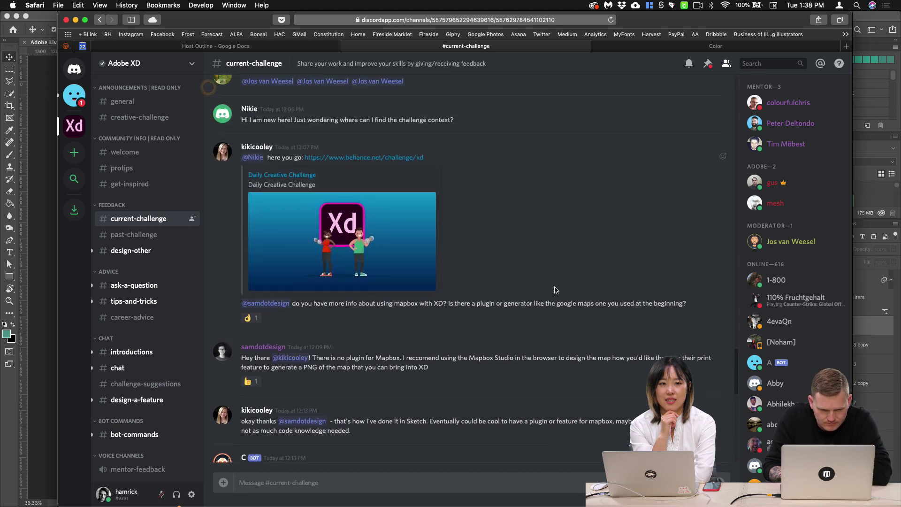
scroll(555, 290, down, 5)
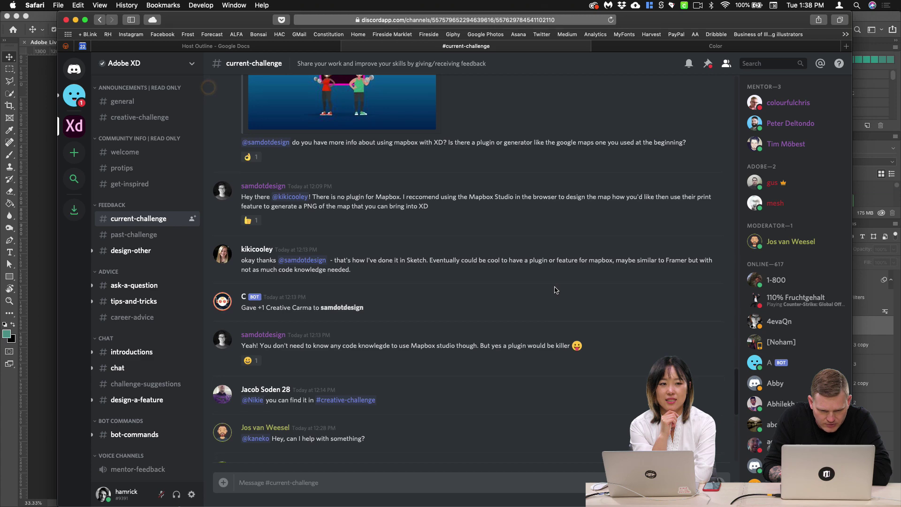
scroll(556, 290, up, 10)
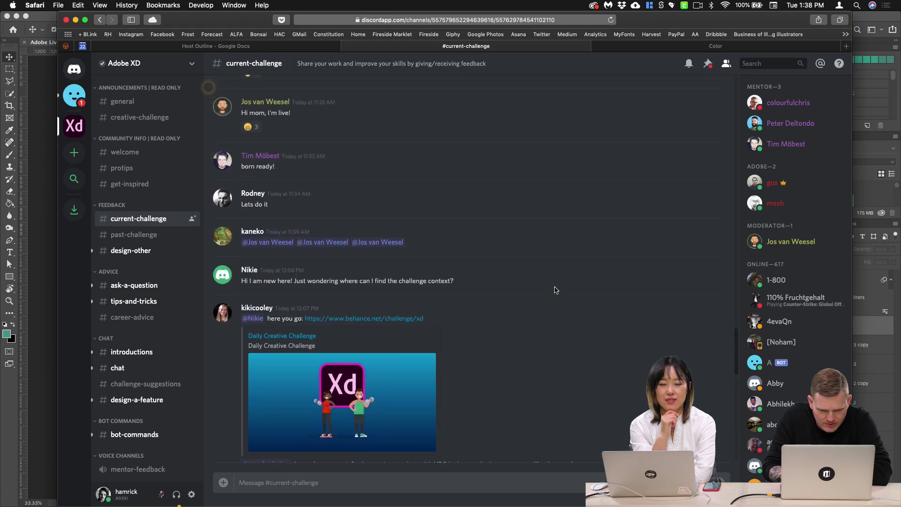
scroll(555, 290, up, 11)
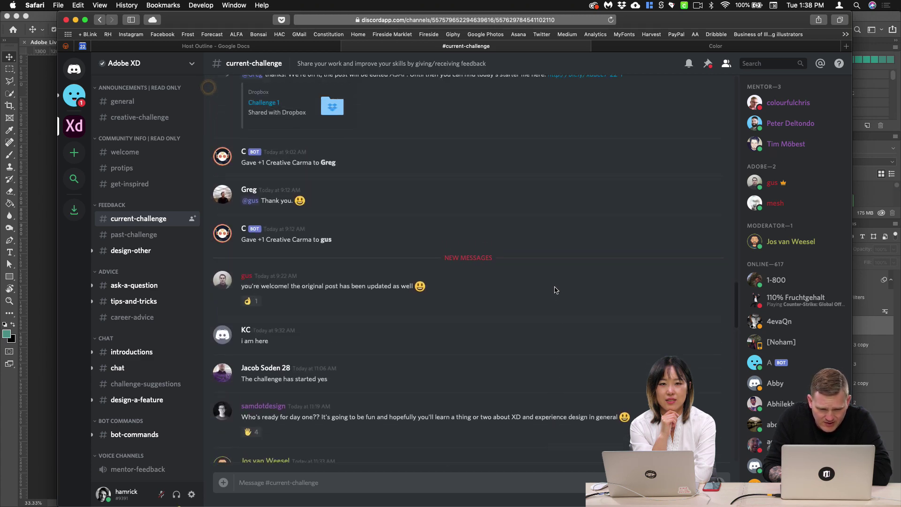
scroll(555, 289, up, 4)
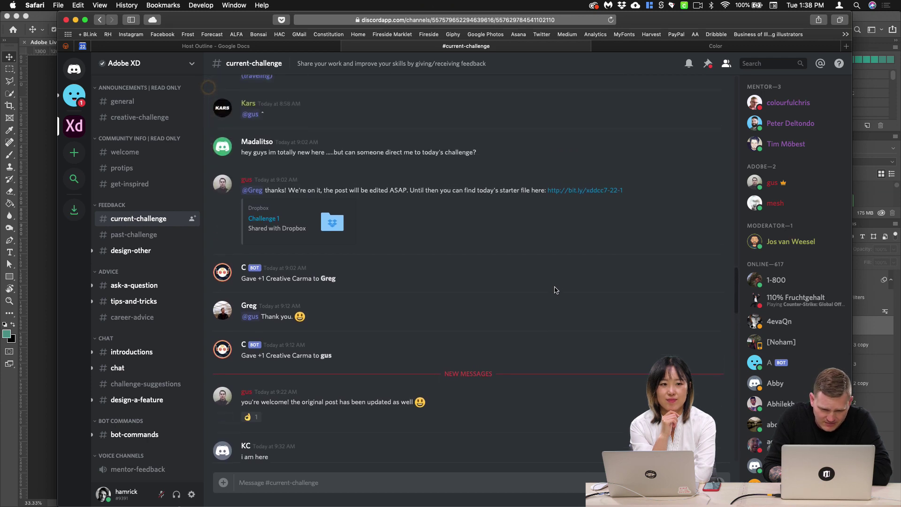
scroll(555, 290, down, 15)
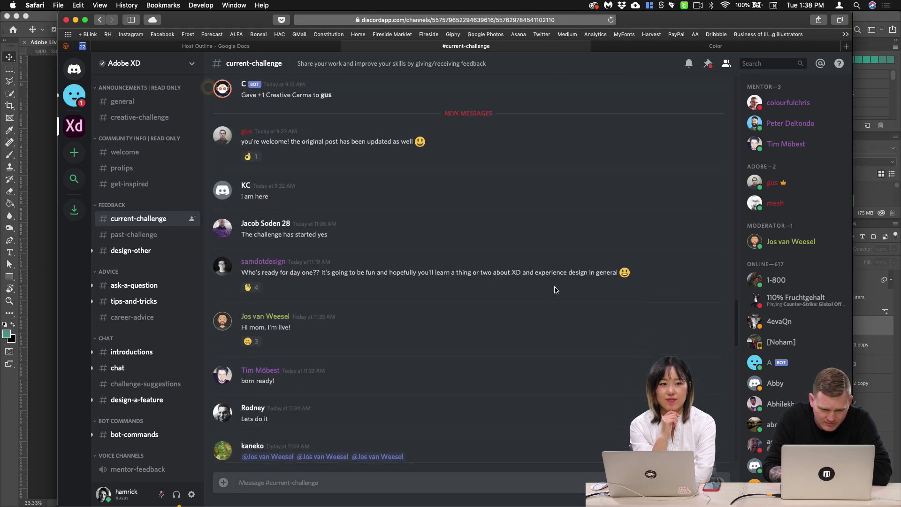
scroll(555, 289, down, 12)
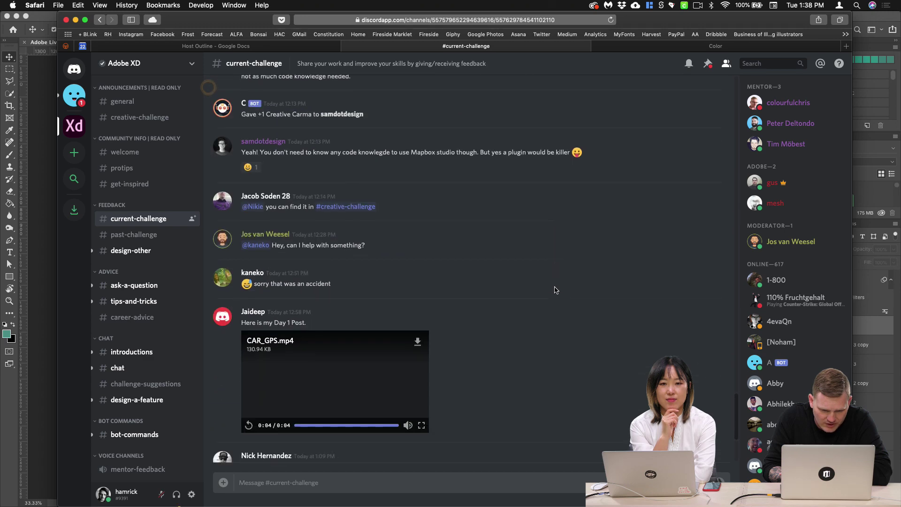
- Read through the newest posts in the current-challenge channel down to the windshield image links
scroll(555, 290, down, 2)
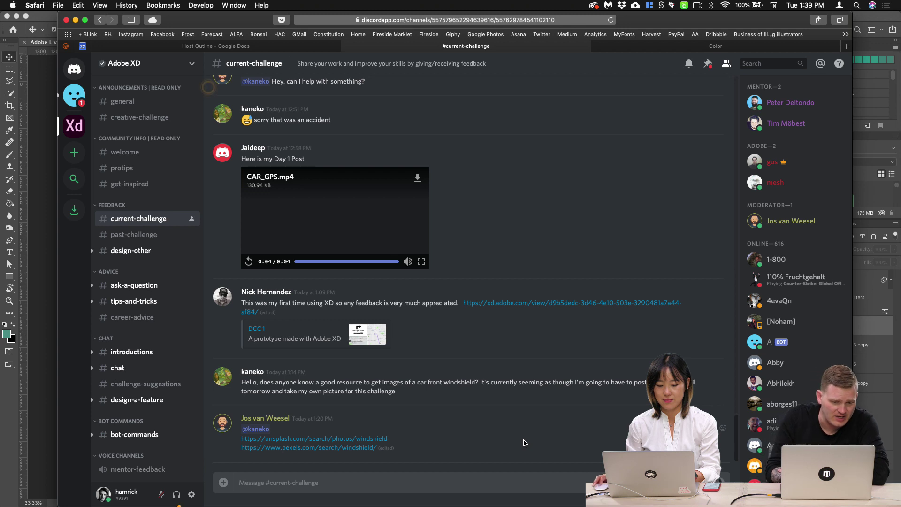
scroll(525, 443, up, 2)
scroll(525, 443, up, 1)
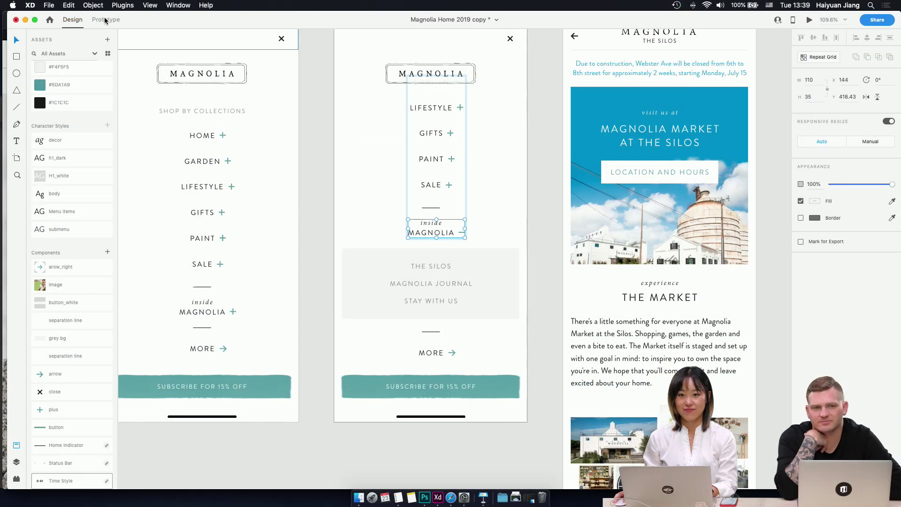
- On the Magnolia Journal artboard, move the "experience THE MARKET" heading and its paragraph up to just below the hero image
scroll(433, 157, right, 10)
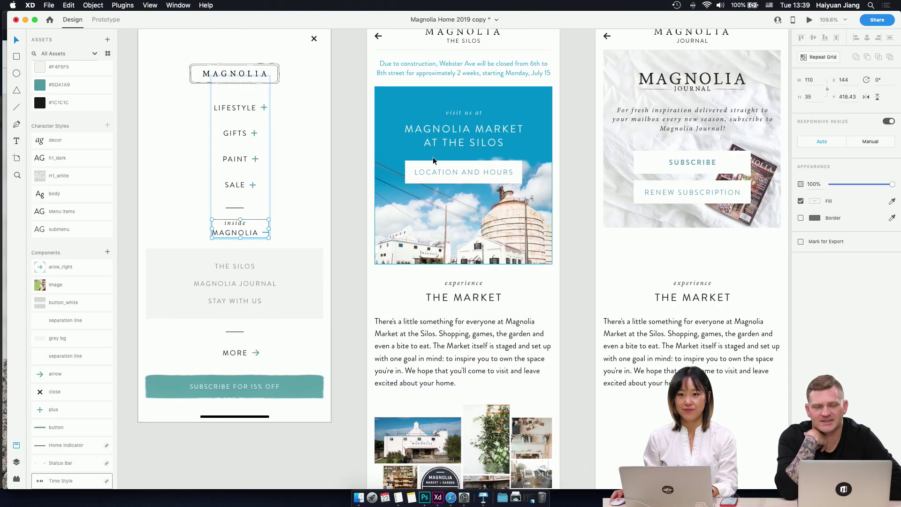
scroll(433, 156, right, 4)
scroll(433, 157, up, 2)
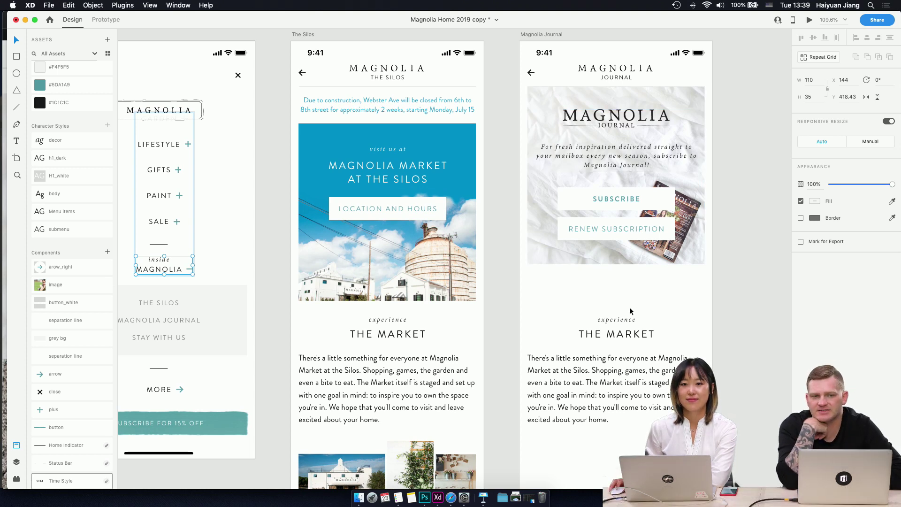
scroll(630, 310, right, 5)
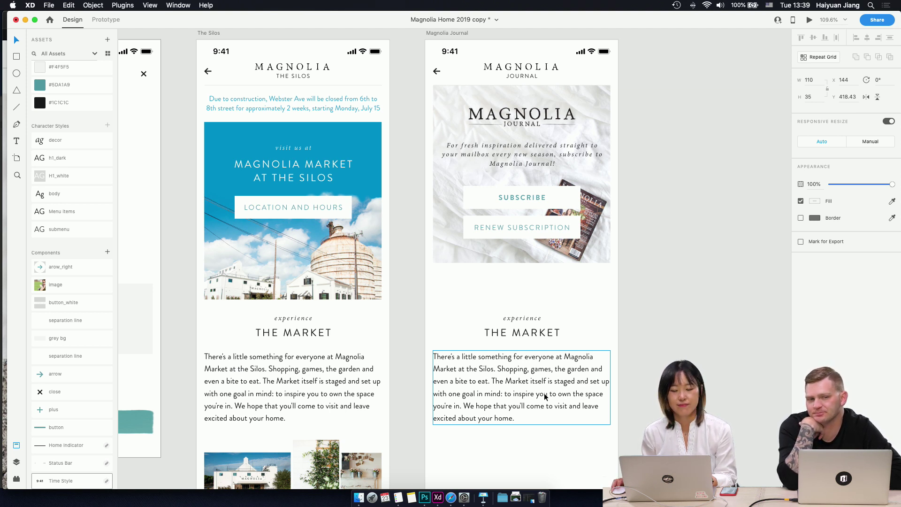
drag(473, 294, 486, 318)
click(516, 328)
shift+click(515, 379)
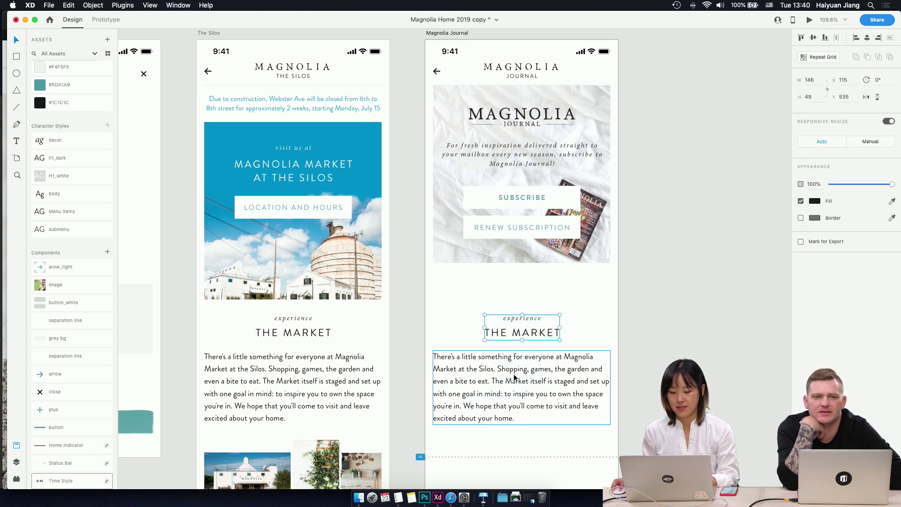
drag(528, 372, 528, 336)
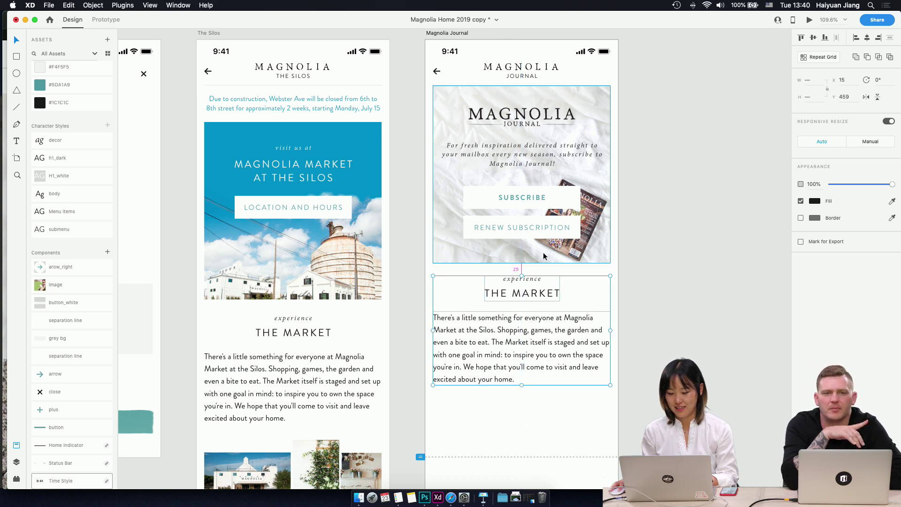
key(Down)
key(Down)
key(Down)
key(Down)
key(Down)
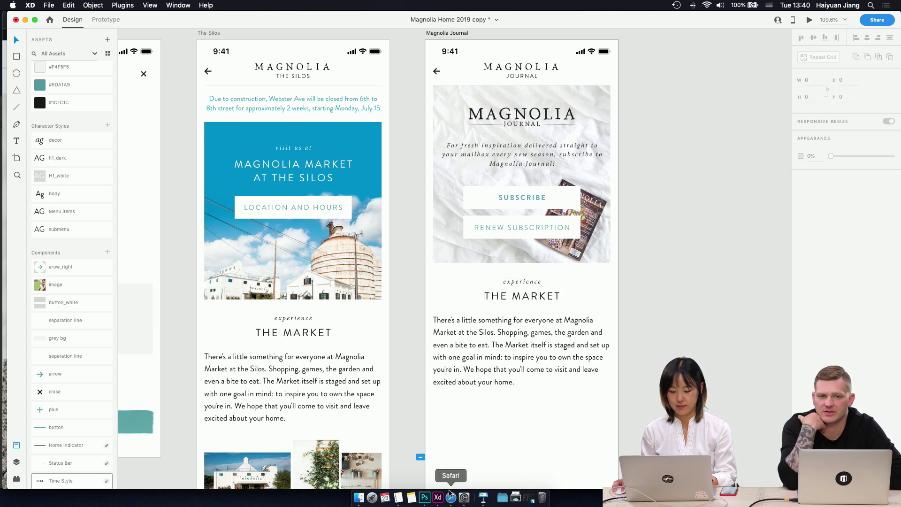
- Copy the Magnolia Journal introduction and quote from the website in Safari, and paste it in XD over the Magnolia Journal artboard's paragraph
click(451, 497)
scroll(541, 297, down, 5)
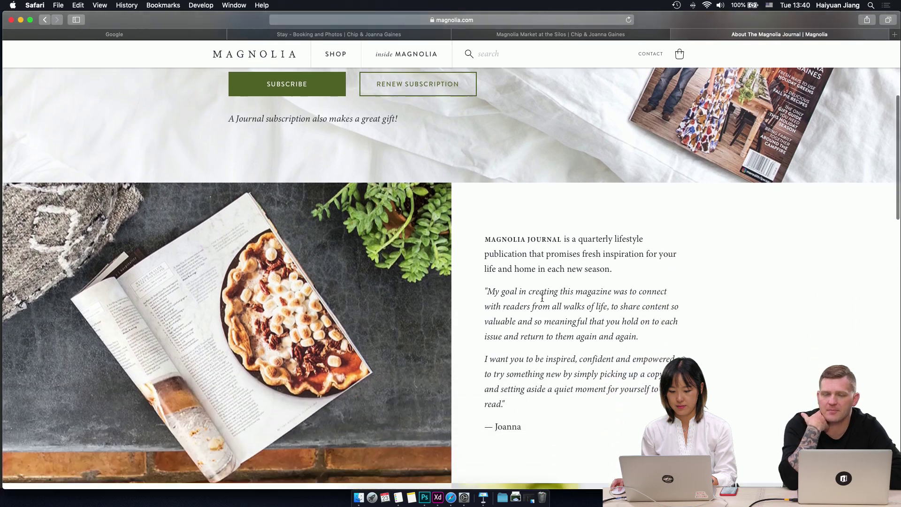
scroll(542, 298, up, 1)
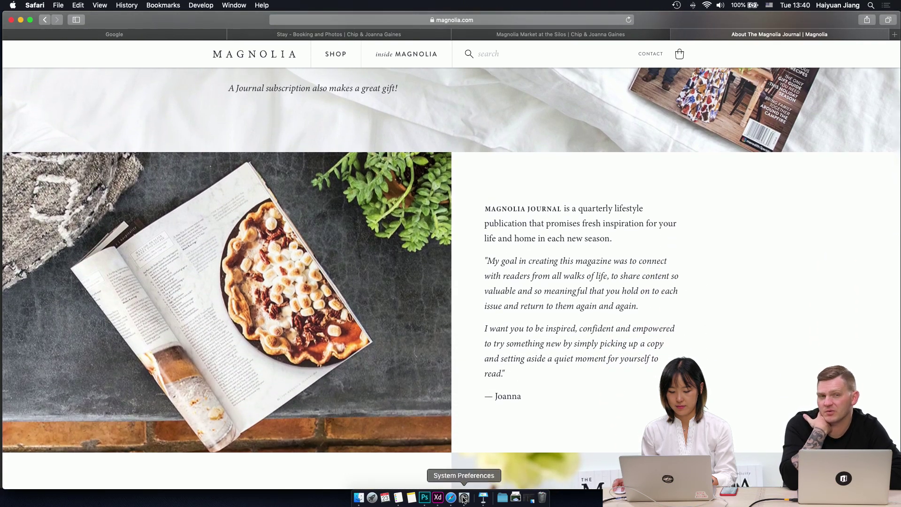
scroll(552, 382, up, 1)
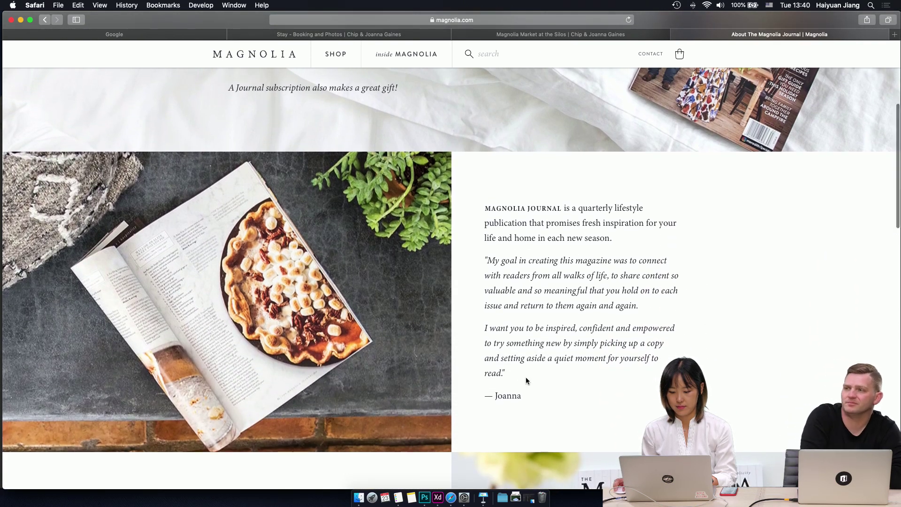
drag(524, 398, 480, 209)
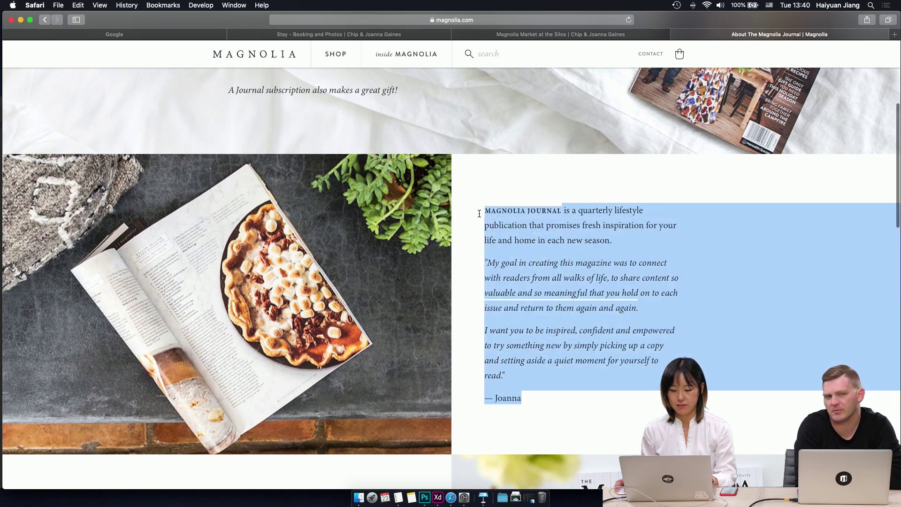
scroll(479, 213, up, 1)
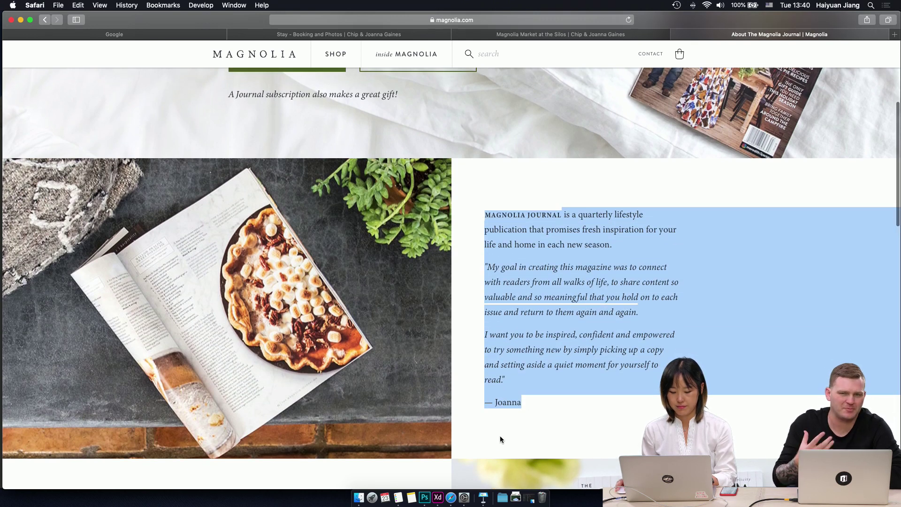
click(438, 497)
key(super+a)
key(super+v)
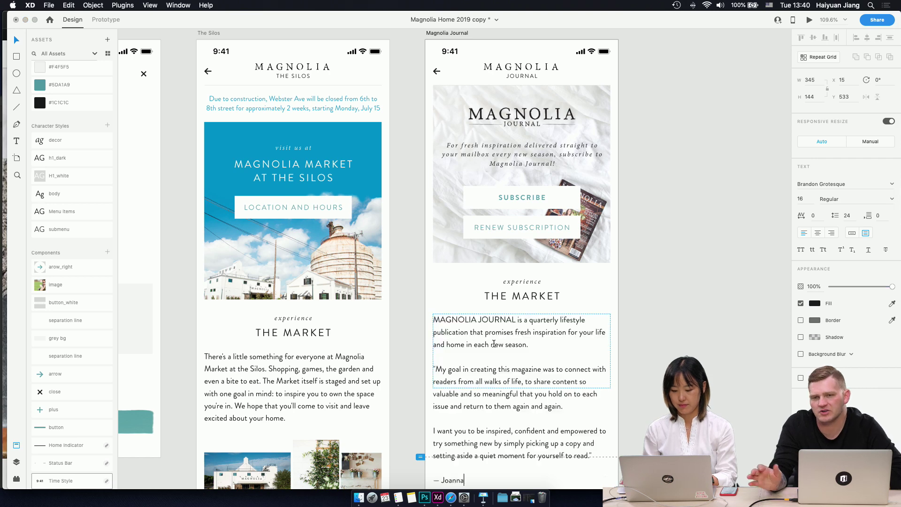
- Extend the pasted text's box downward to a height of about 339 so that it holds the whole quote and signature
scroll(529, 373, down, 5)
scroll(529, 373, down, 3)
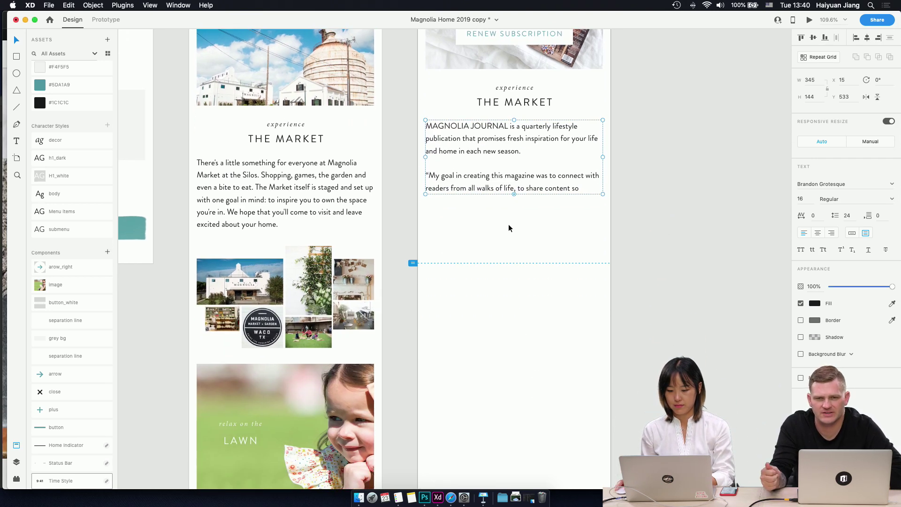
drag(515, 194, 517, 294)
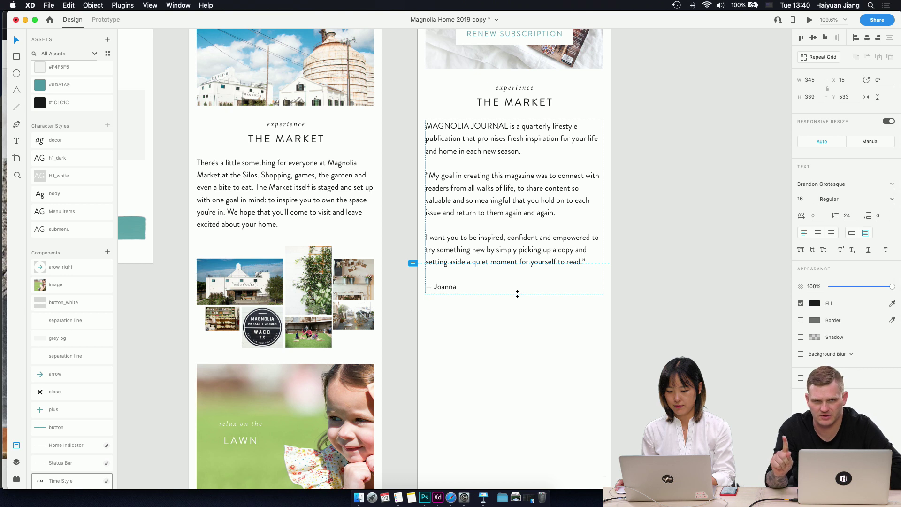
- Change the heading above the quote to "a word from" on the small line and "JOANNA" on the large line
click(529, 103)
double_click(521, 89)
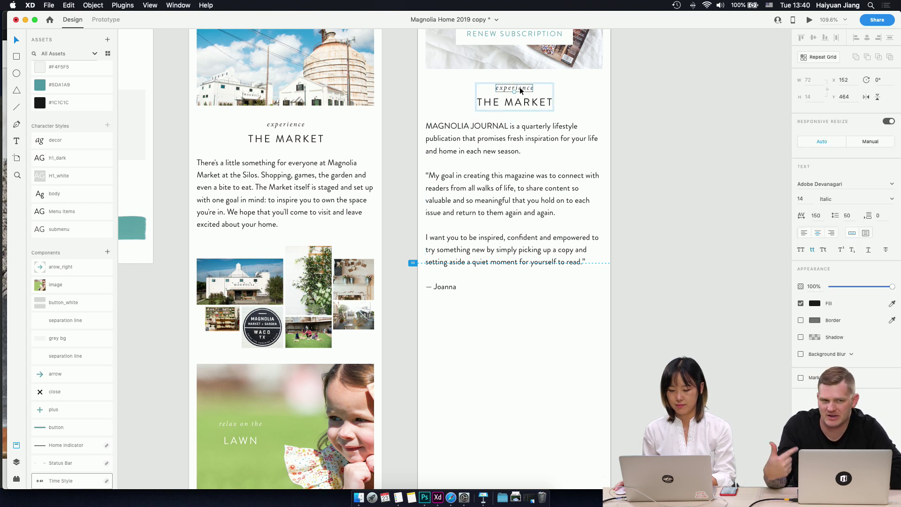
double_click(520, 88)
text(a word from)
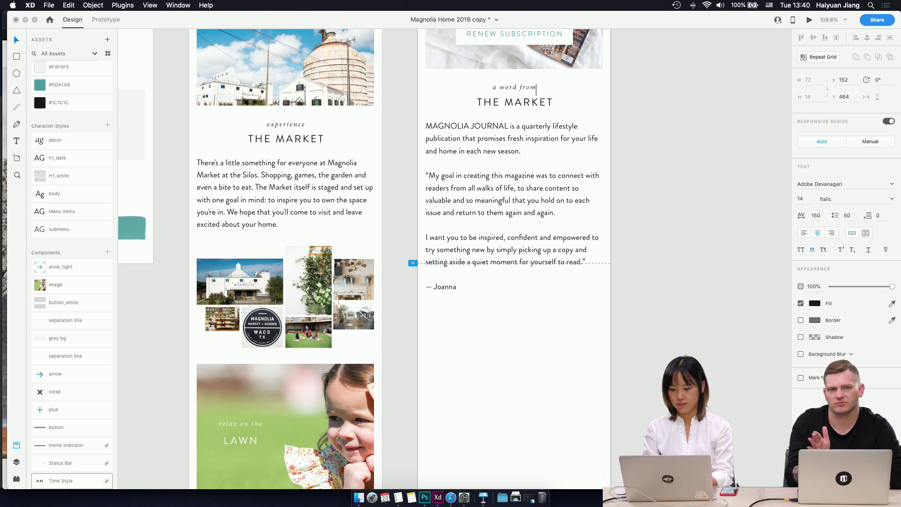
key(Escape)
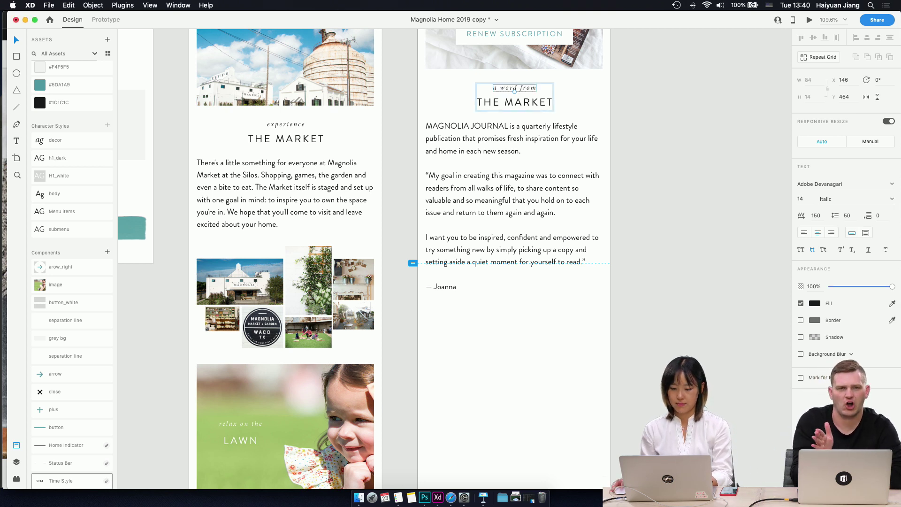
click(515, 104)
double_click(514, 105)
text(JOANNA)
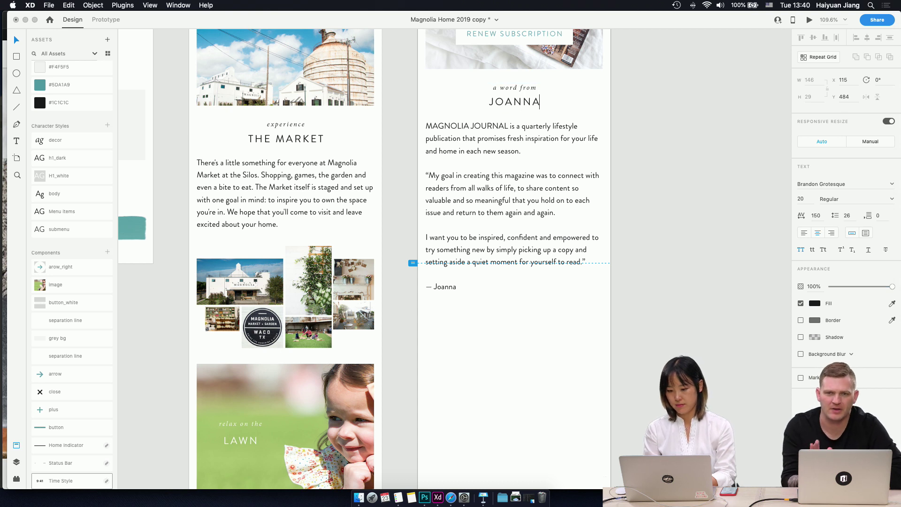
click(525, 233)
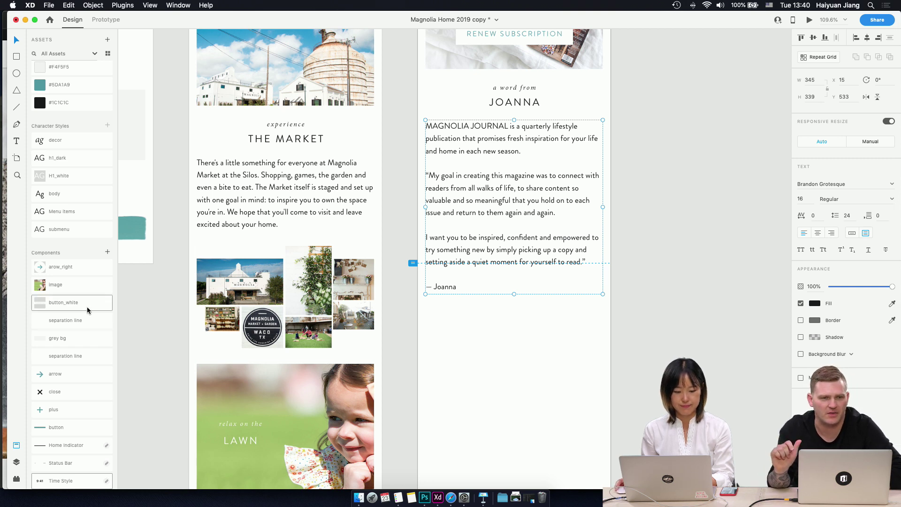
- Add the image component below the quote on the Magnolia Journal artboard, and slightly shorten the quote's text box
drag(101, 291, 489, 354)
click(460, 273)
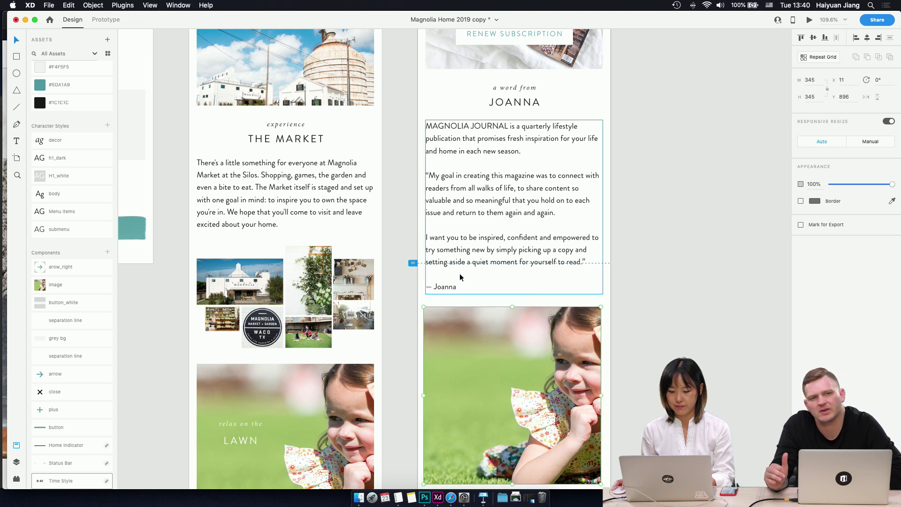
drag(514, 294, 514, 291)
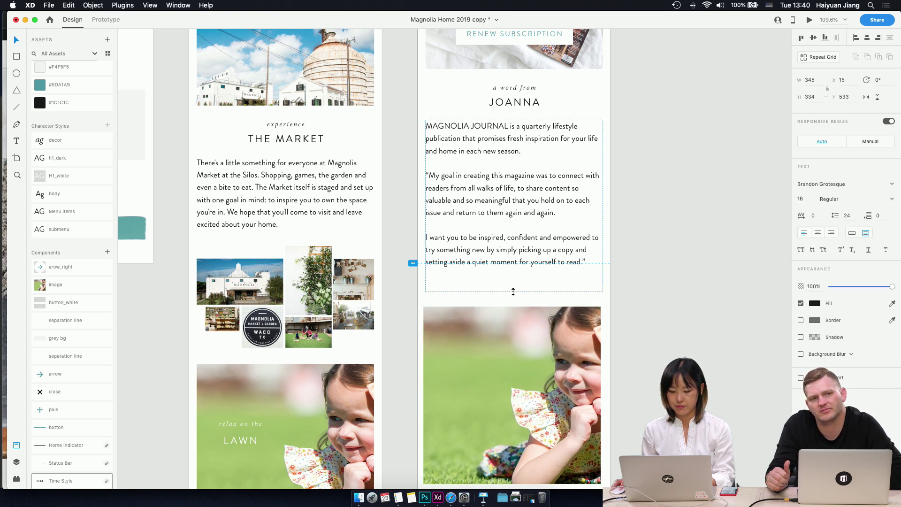
- Nudge the image below the quote into line with the text at X 15, Y 899
click(520, 344)
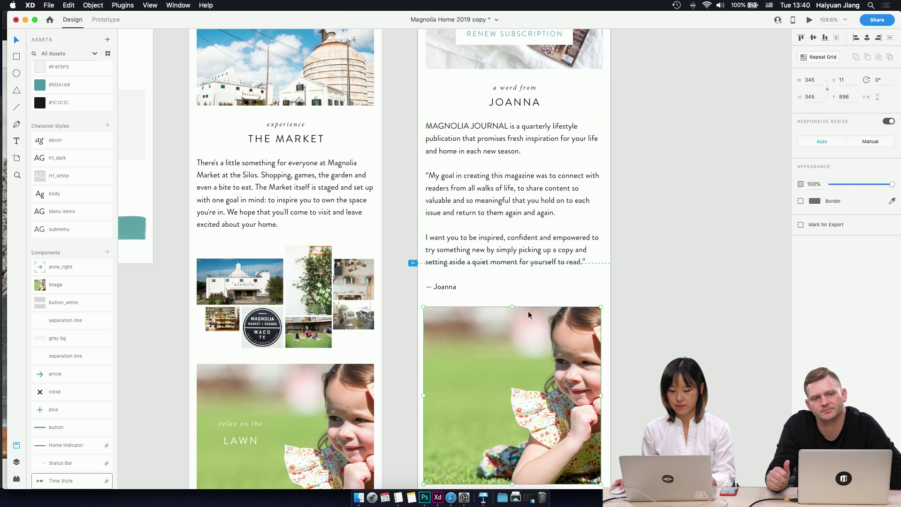
key(Down)
key(Down)
key(Down)
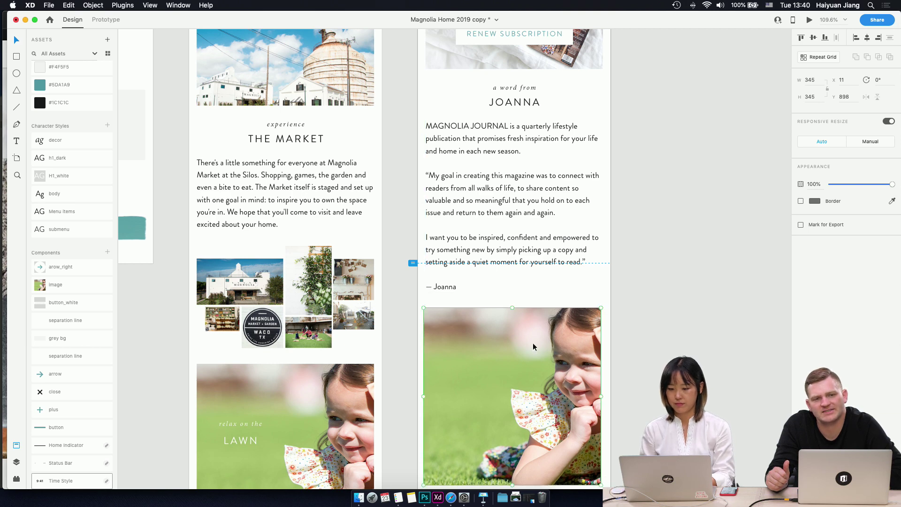
key(Right)
key(Right)
key(Right)
key(Right)
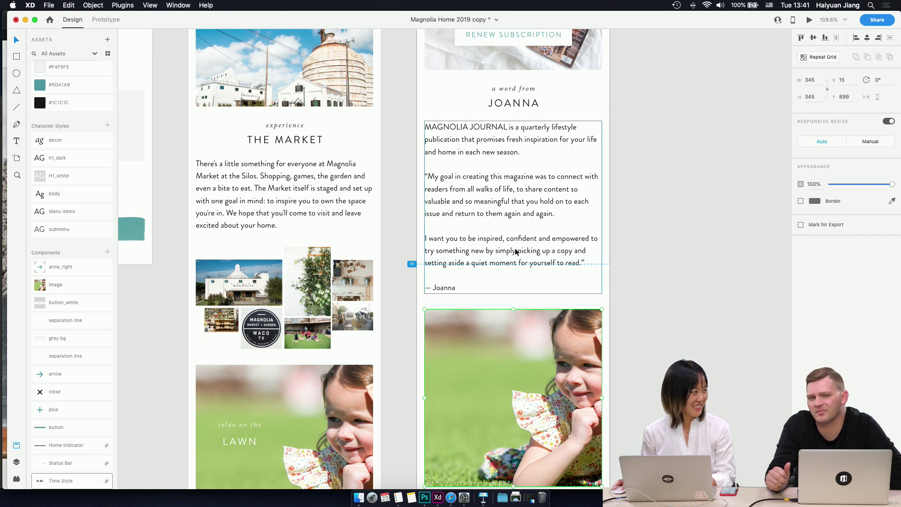
- Replace the picture in the image below the quote with the open-magazine pie photo from Finder
scroll(556, 374, down, 5)
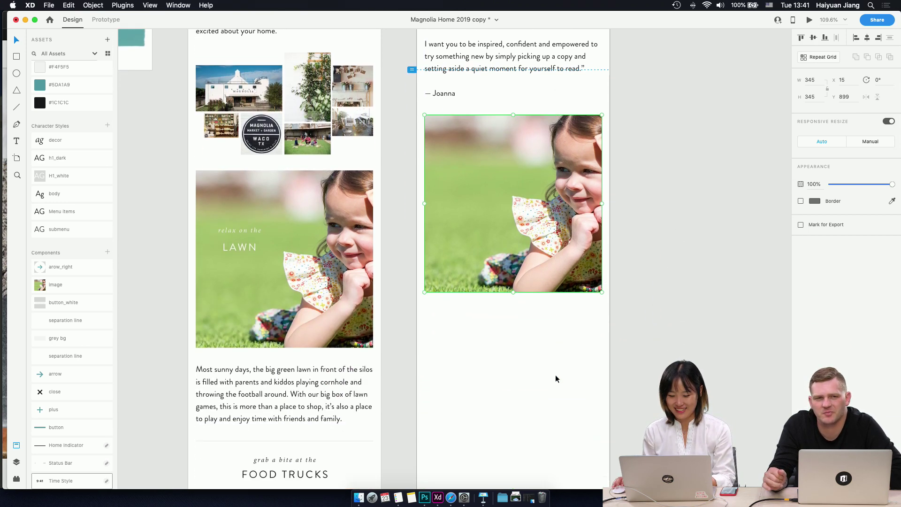
scroll(531, 363, right, 5)
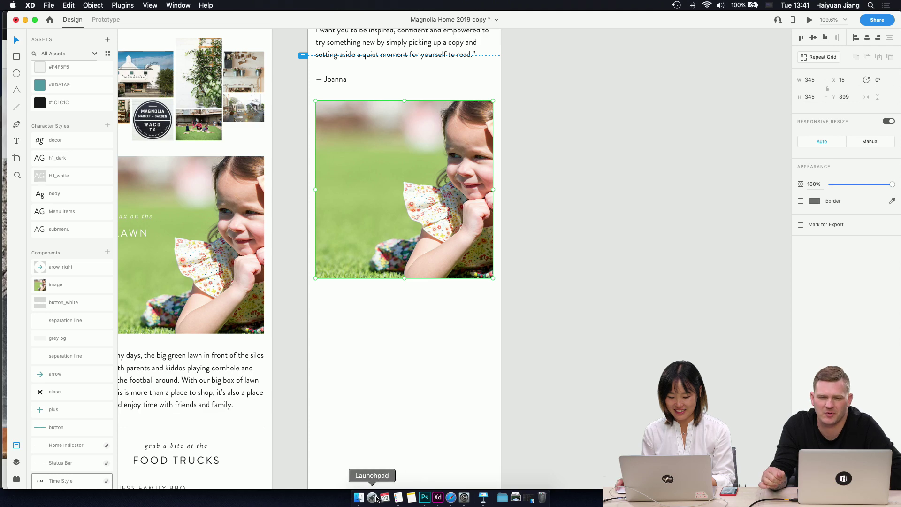
click(360, 498)
drag(765, 187, 403, 197)
click(390, 342)
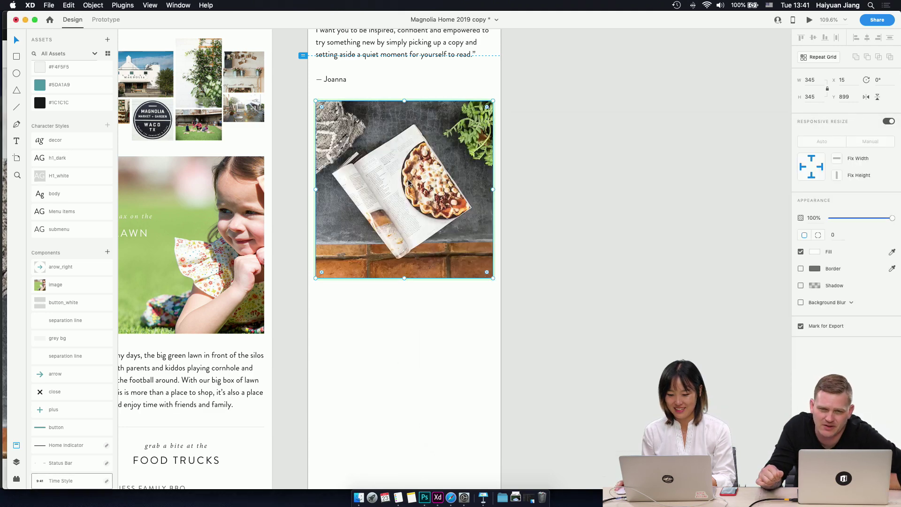
click(415, 321)
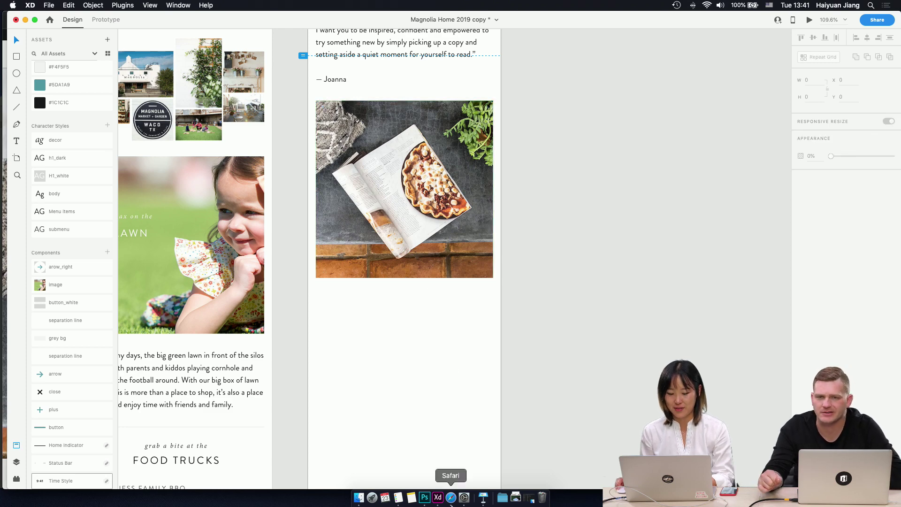
- Examine the Magnolia Journal web page in Safari, from its contact section back up to the subscription banner
click(452, 499)
scroll(476, 304, down, 5)
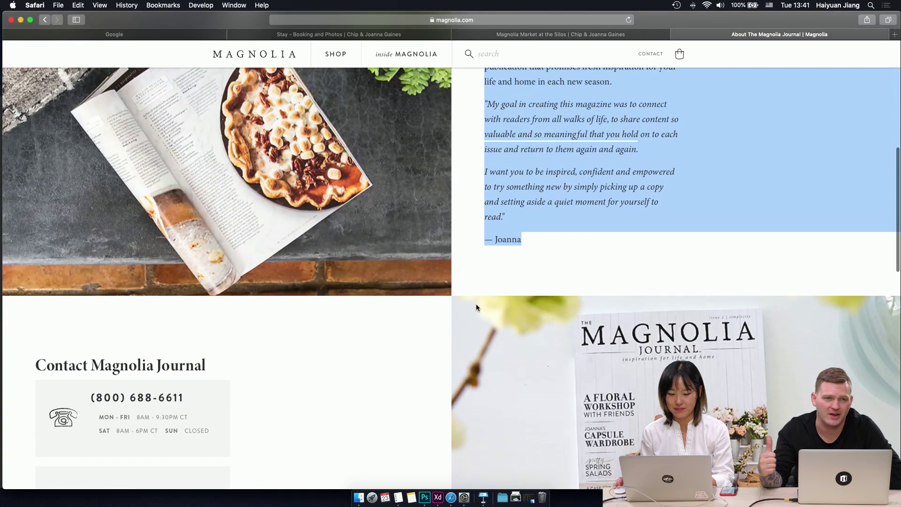
click(289, 376)
scroll(291, 373, down, 5)
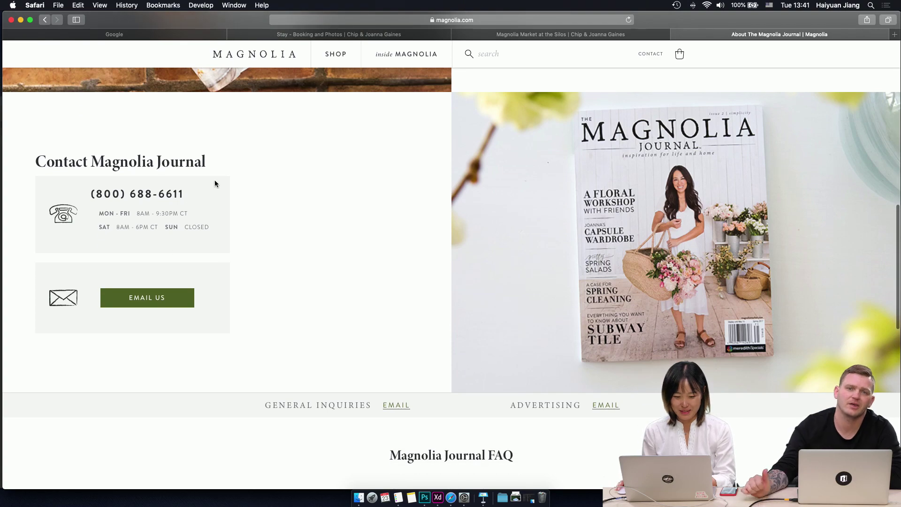
scroll(205, 209, up, 10)
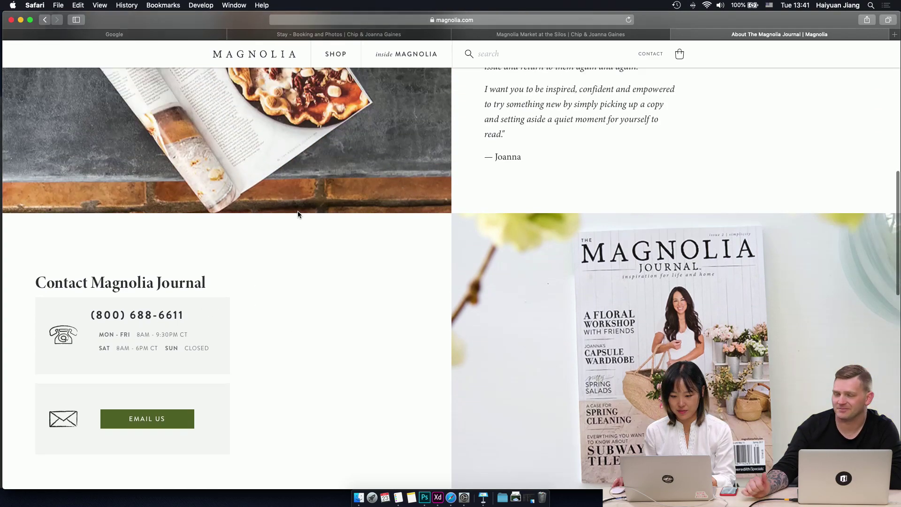
scroll(298, 216, down, 5)
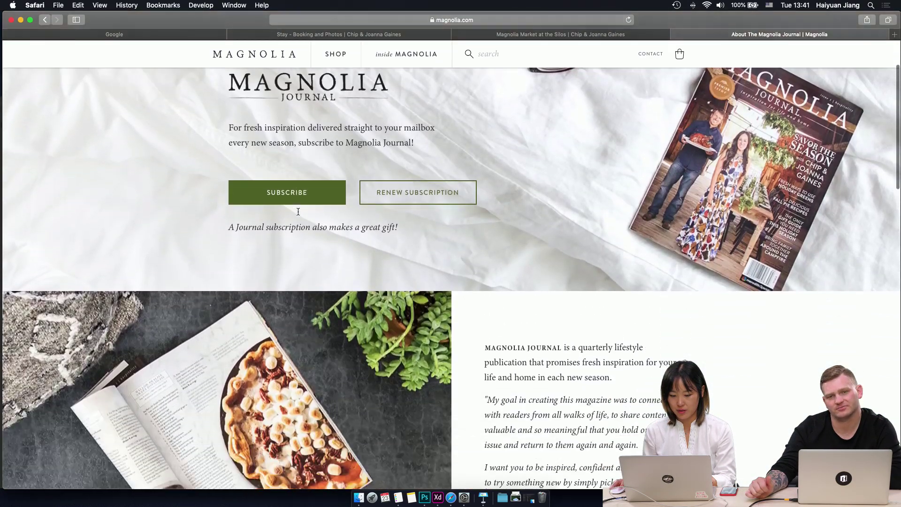
scroll(298, 221, up, 5)
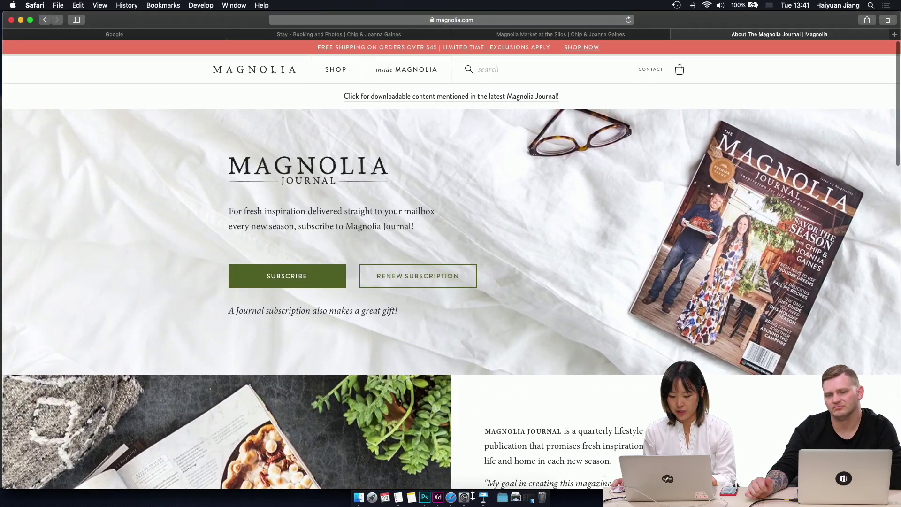
- Switch to Adobe XD and compare the Magnolia Journal artboard's banner, heading, body text and image with The Silos artboard
click(438, 498)
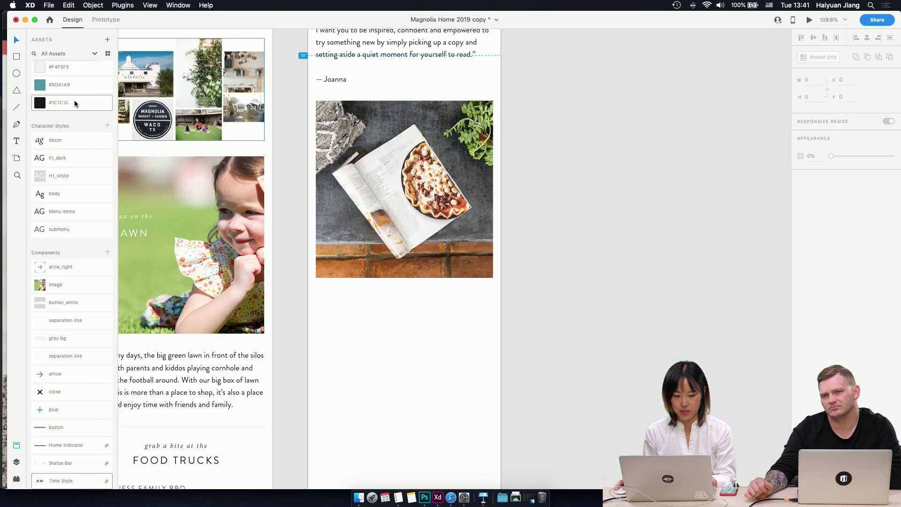
scroll(191, 180, up, 10)
scroll(191, 179, left, 5)
scroll(190, 180, up, 3)
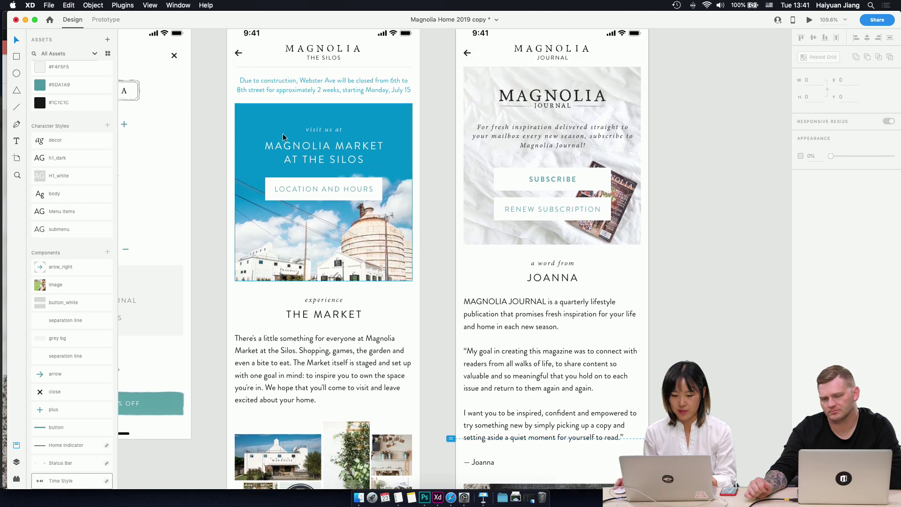
scroll(505, 312, right, 6)
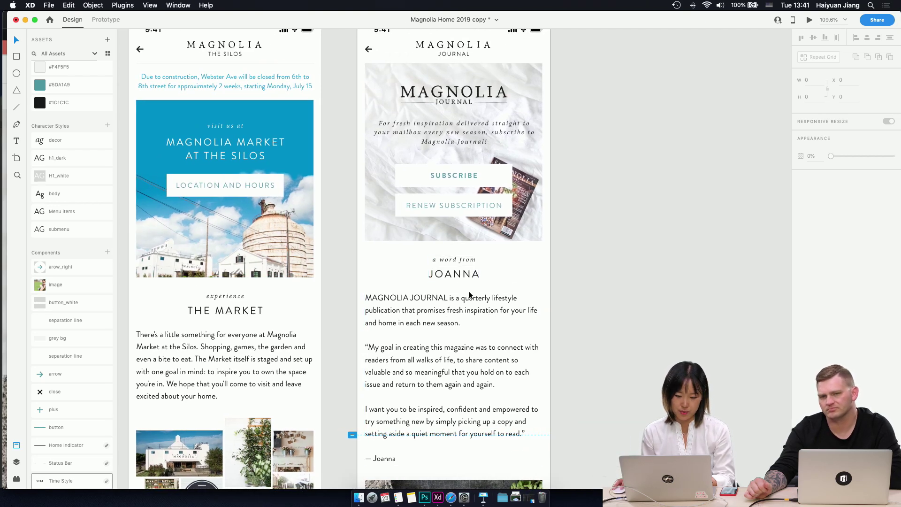
scroll(378, 188, down, 3)
scroll(379, 189, right, 2)
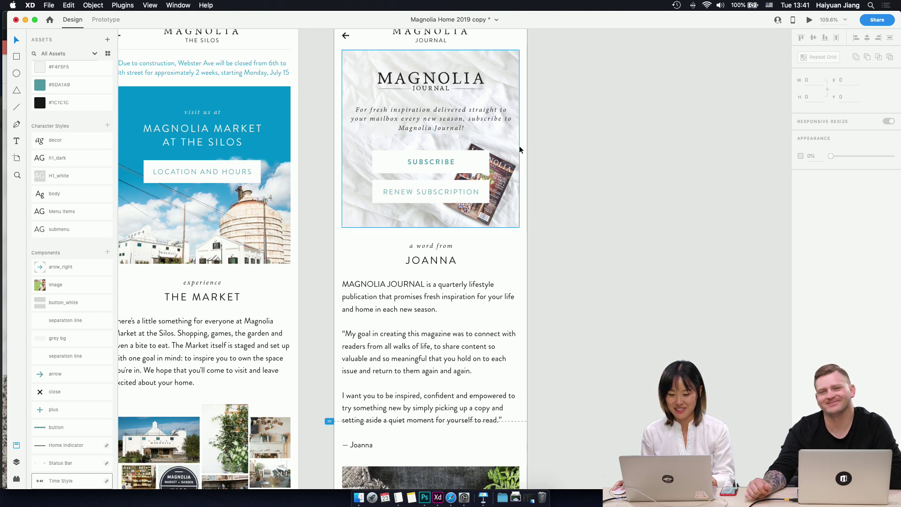
click(507, 220)
scroll(503, 236, down, 1)
scroll(505, 241, down, 5)
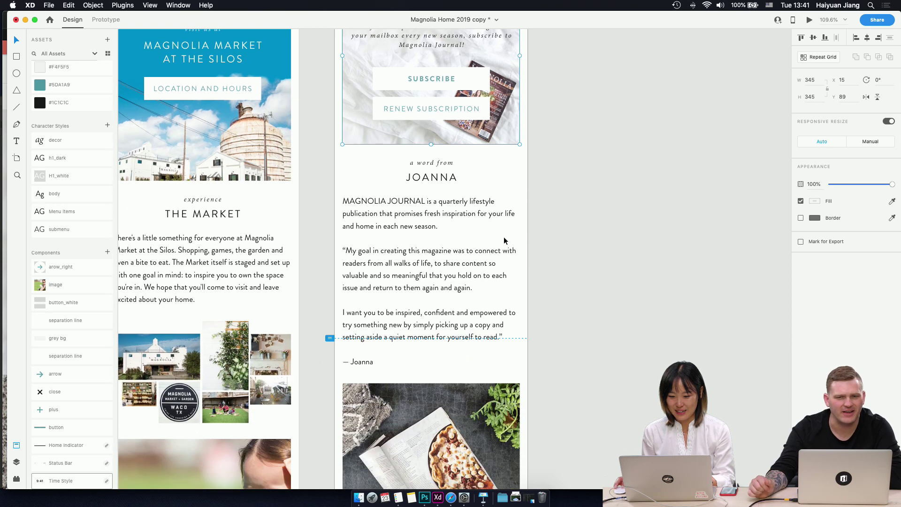
scroll(505, 241, down, 2)
scroll(505, 241, left, 1)
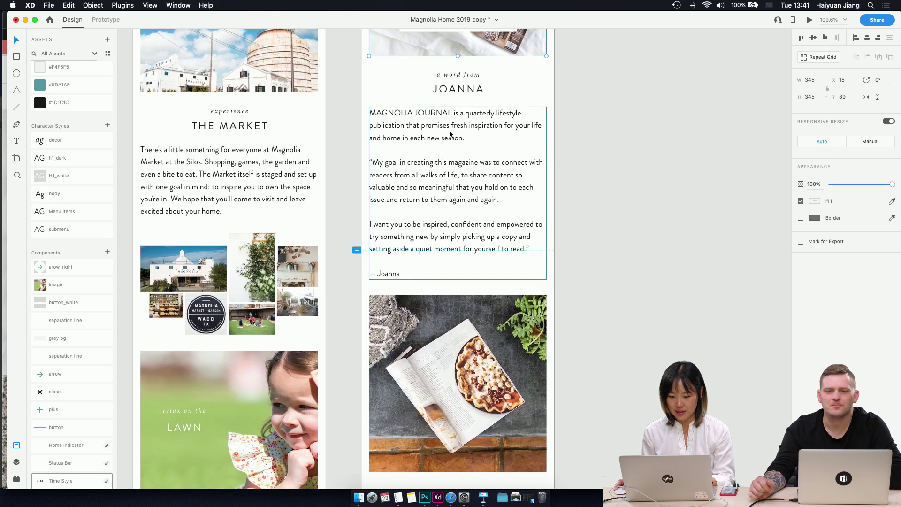
click(449, 131)
click(227, 123)
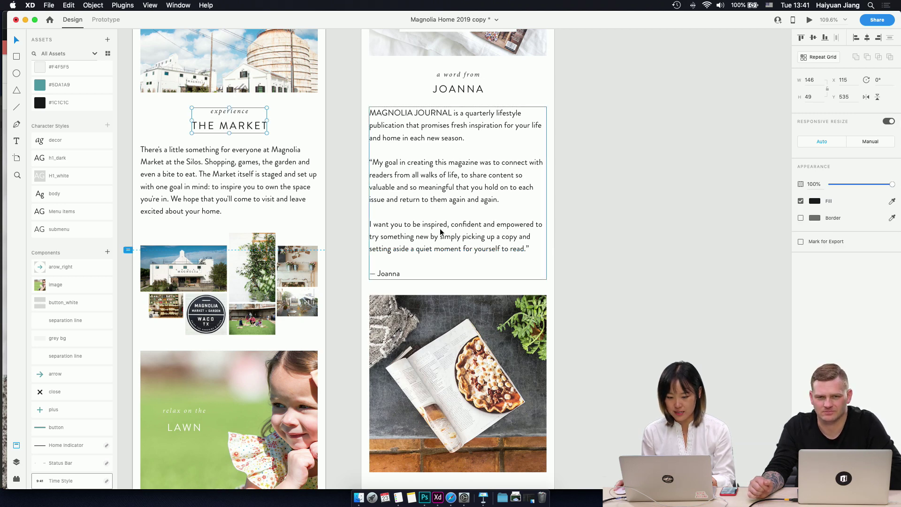
click(458, 78)
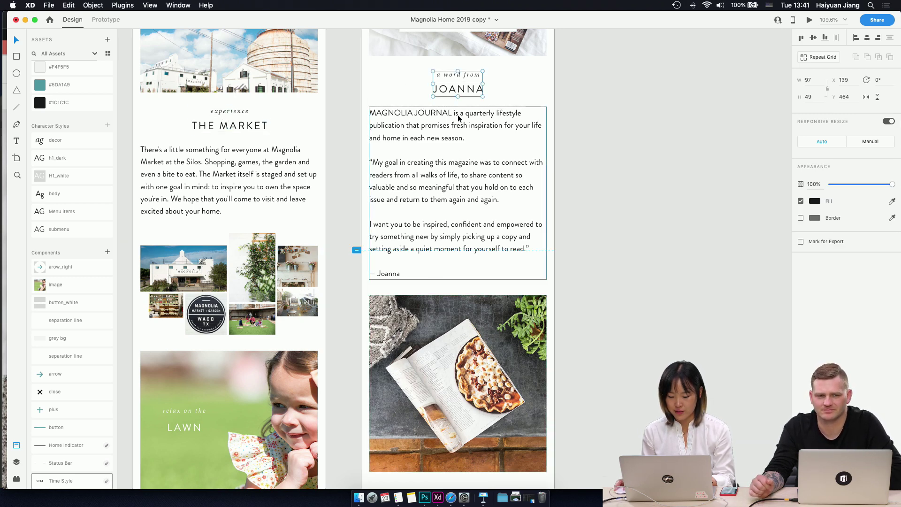
- Switch to Safari and read the Magnolia Journal page from the founder's quote down to the contact section
click(451, 498)
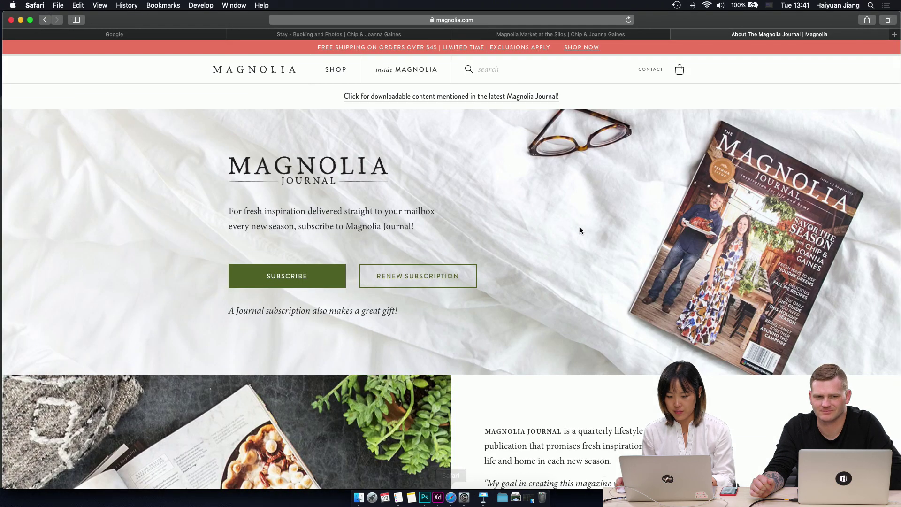
scroll(589, 413, down, 5)
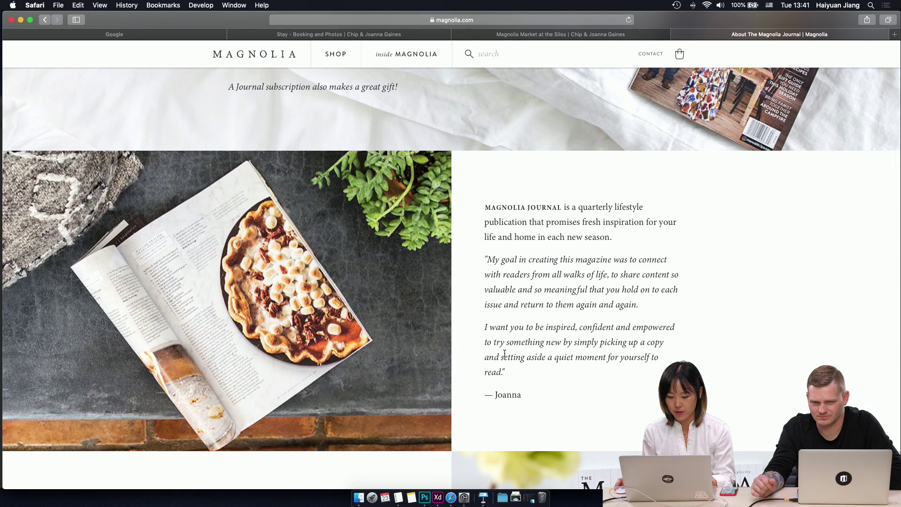
scroll(487, 267, down, 1)
drag(489, 257, 528, 359)
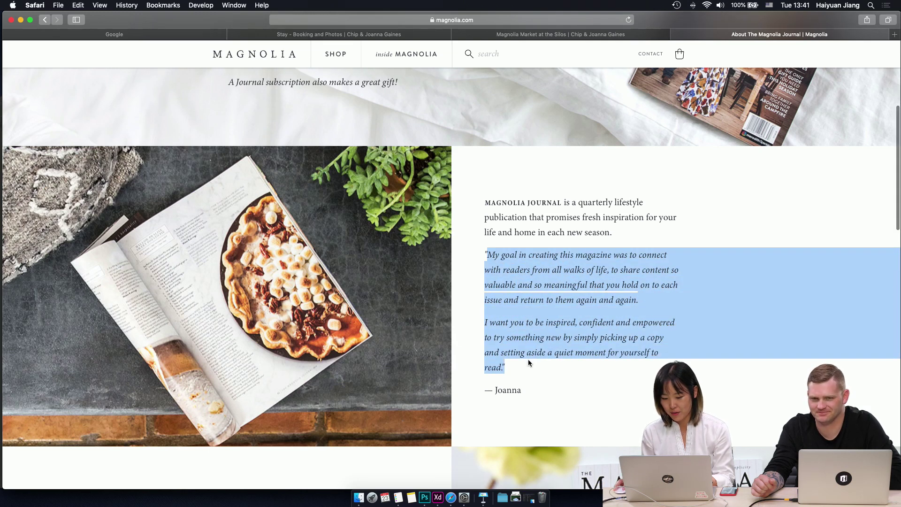
scroll(529, 359, down, 5)
scroll(528, 359, down, 4)
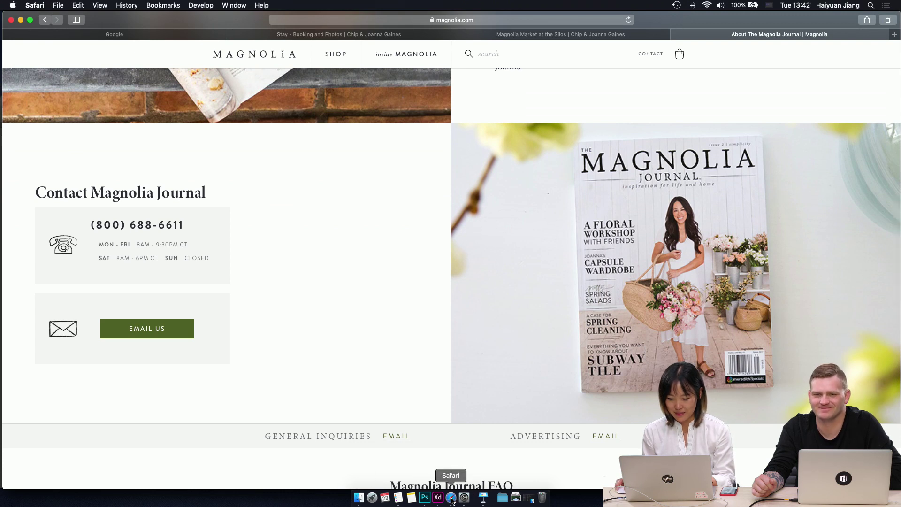
drag(204, 192, 40, 192)
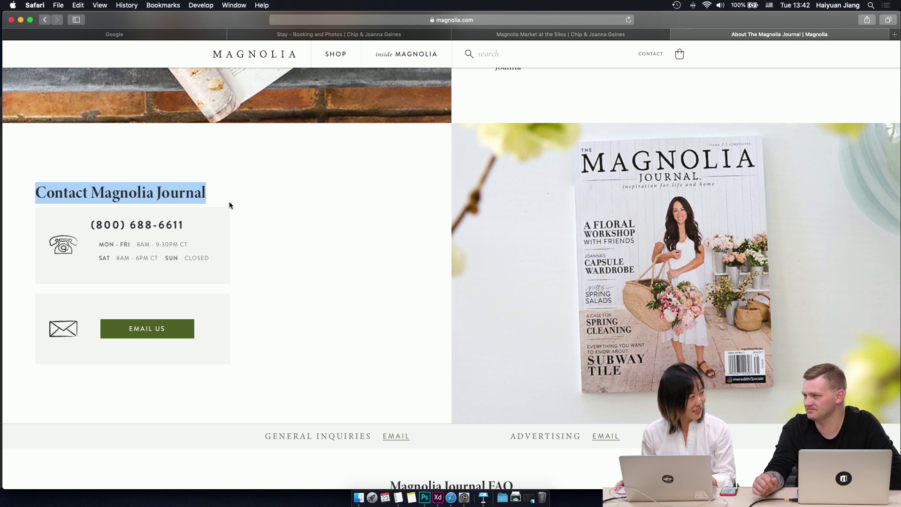
click(250, 286)
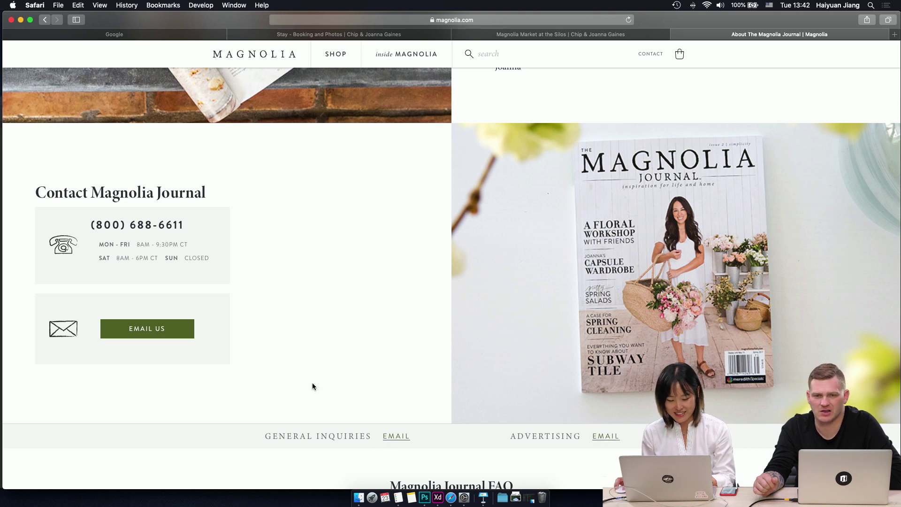
scroll(319, 313, down, 2)
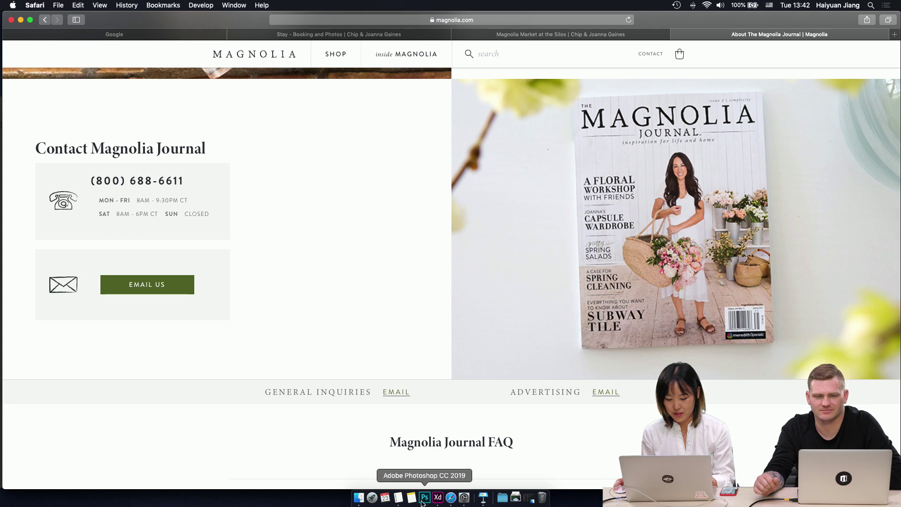
- Switch to Adobe XD and duplicate the "a word from" heading below the open-magazine pie image at X 139, Y 1274
click(443, 501)
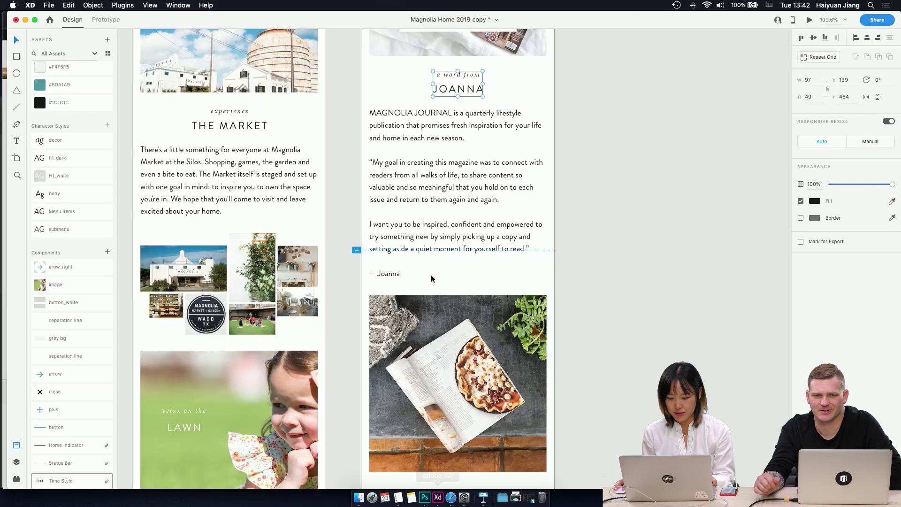
scroll(500, 272, down, 5)
scroll(500, 273, up, 8)
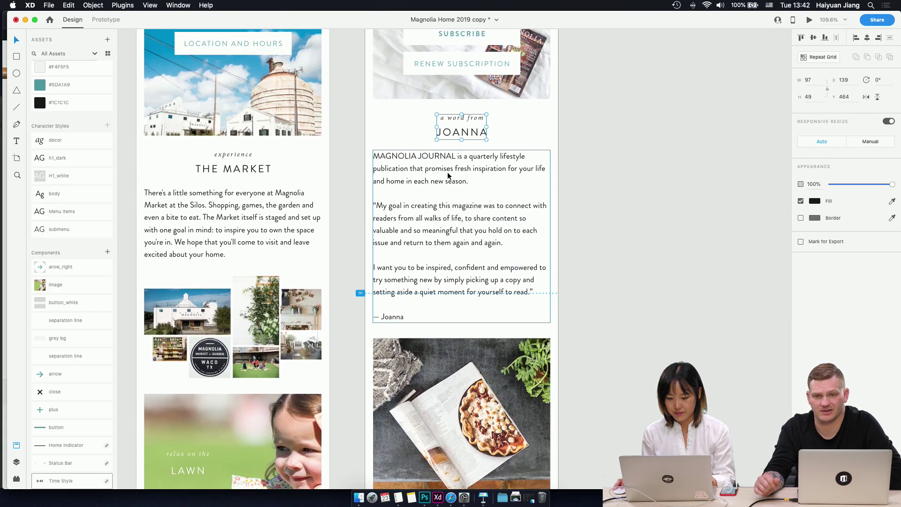
drag(468, 139, 465, 446)
click(505, 438)
scroll(505, 438, down, 10)
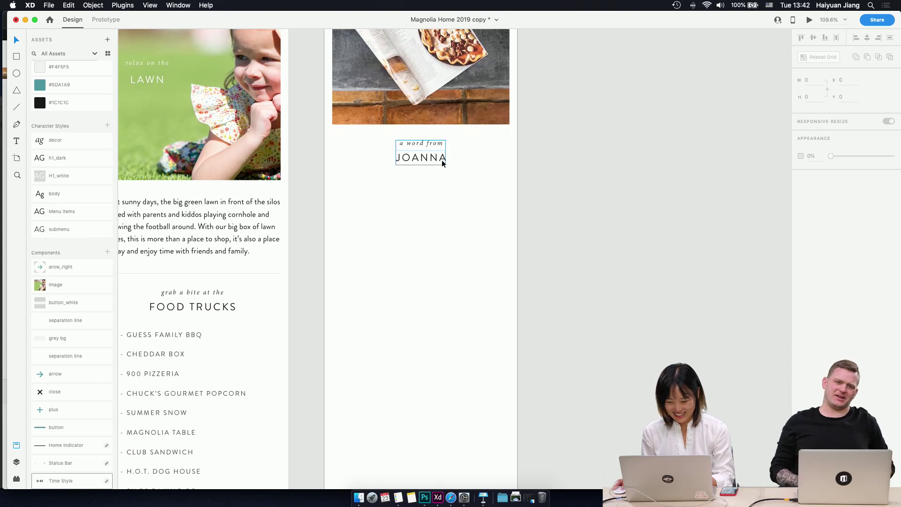
- Replace the italic upper line of the duplicated heading below the pie image with "contact"
click(442, 162)
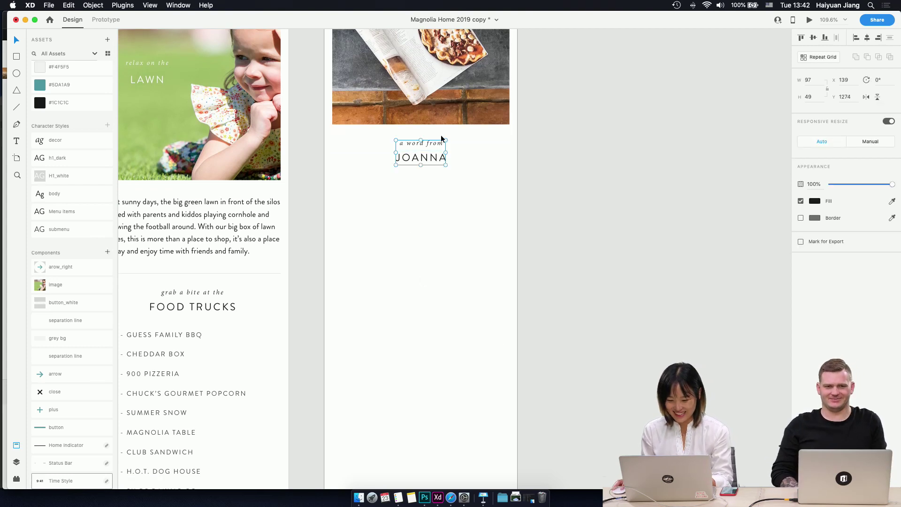
double_click(428, 143)
double_click(428, 142)
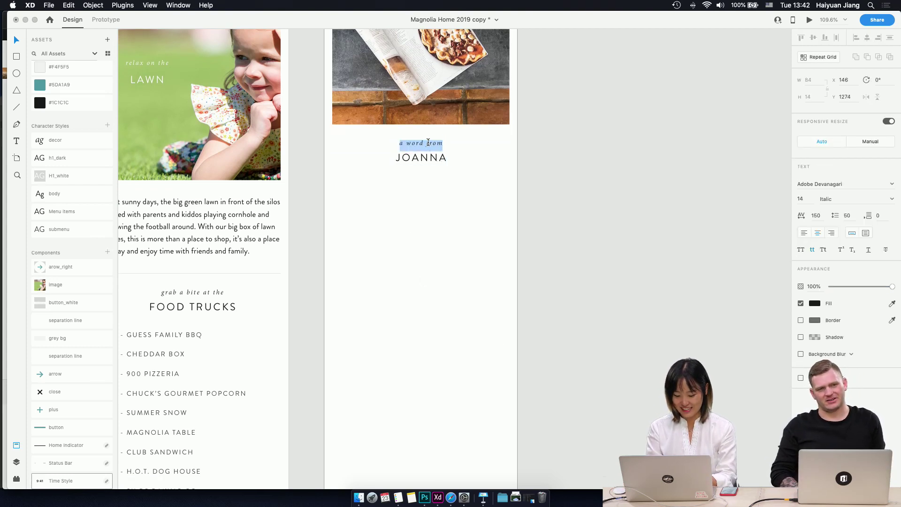
text(a)
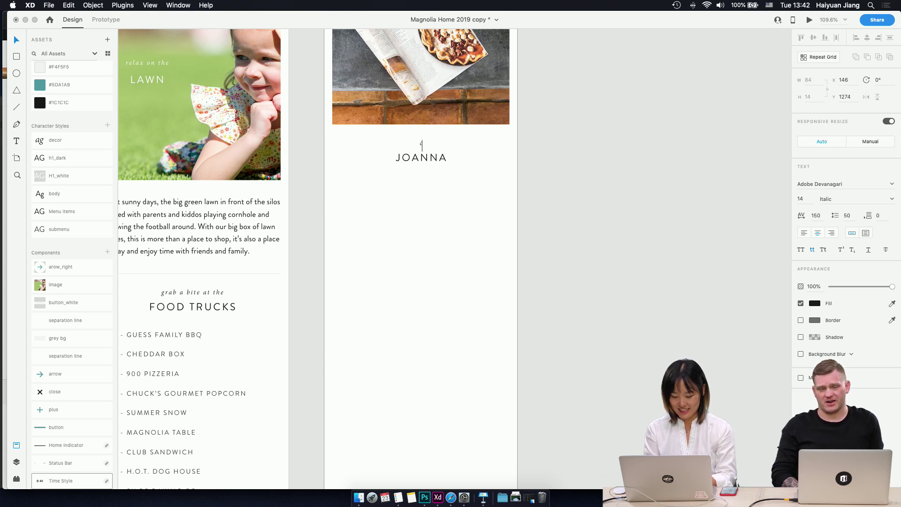
text(ontact)
key(Escape)
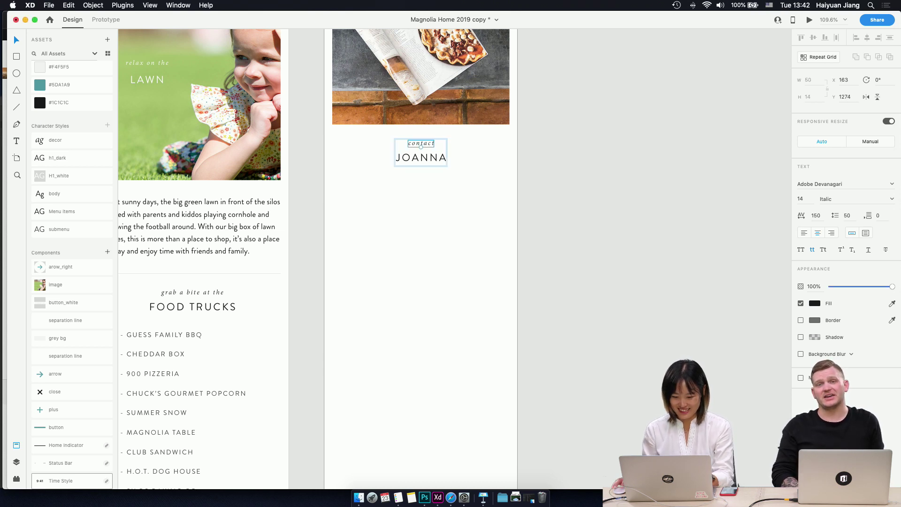
- Replace the large line of the duplicated heading with "MAGNOLIA JOURNAL"
click(426, 161)
double_click(426, 161)
text(MAG)
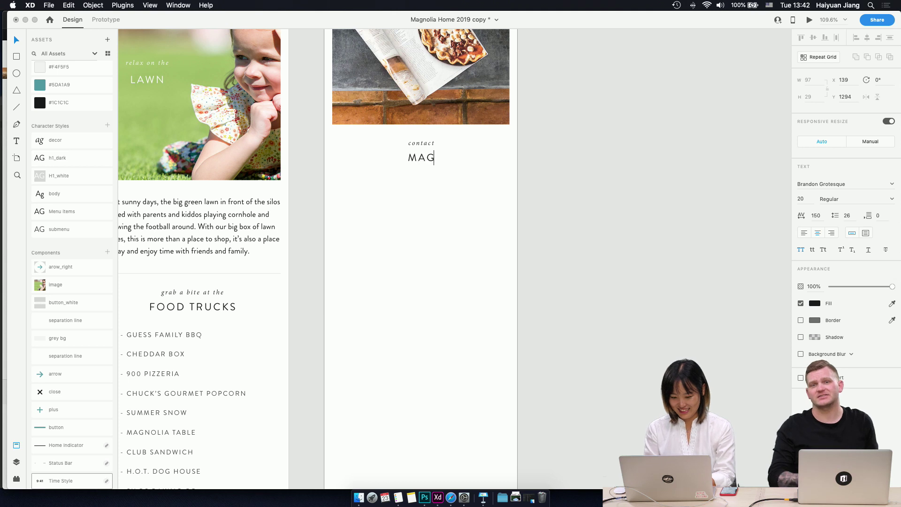
text(NOLIA JOURNAL)
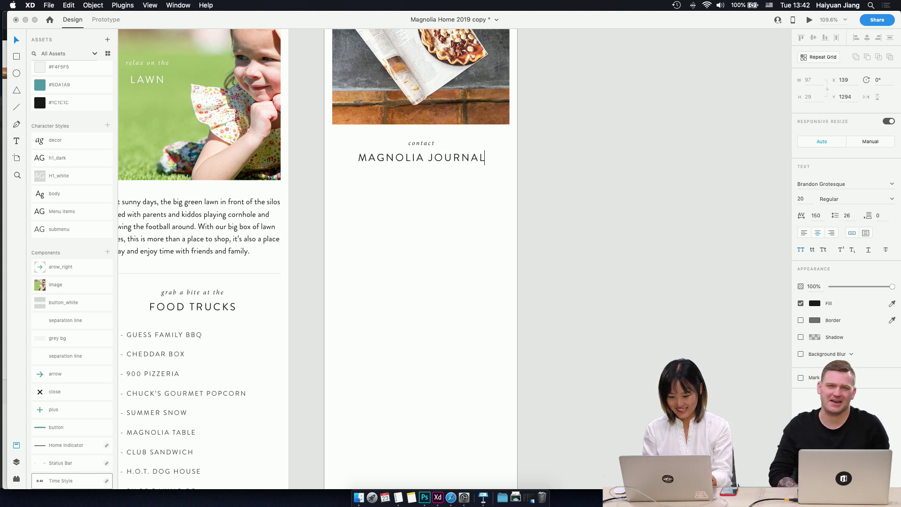
key(Escape)
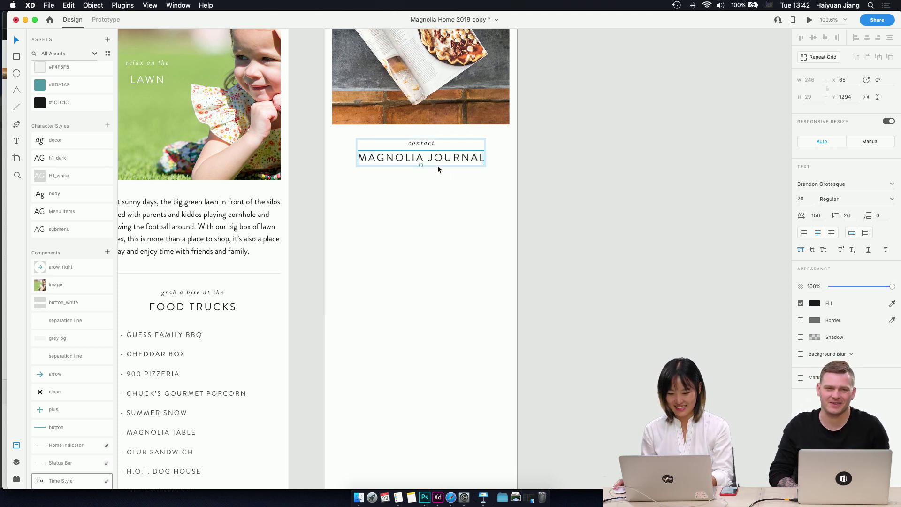
click(438, 195)
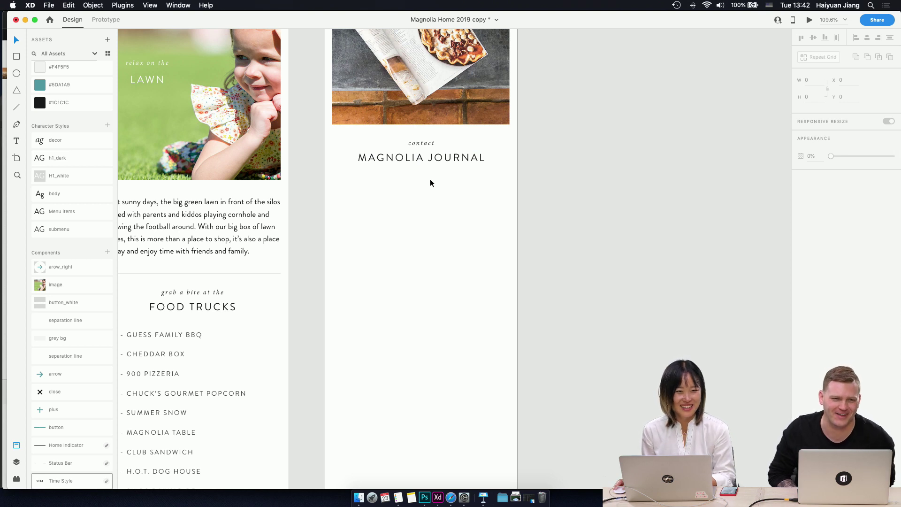
click(424, 160)
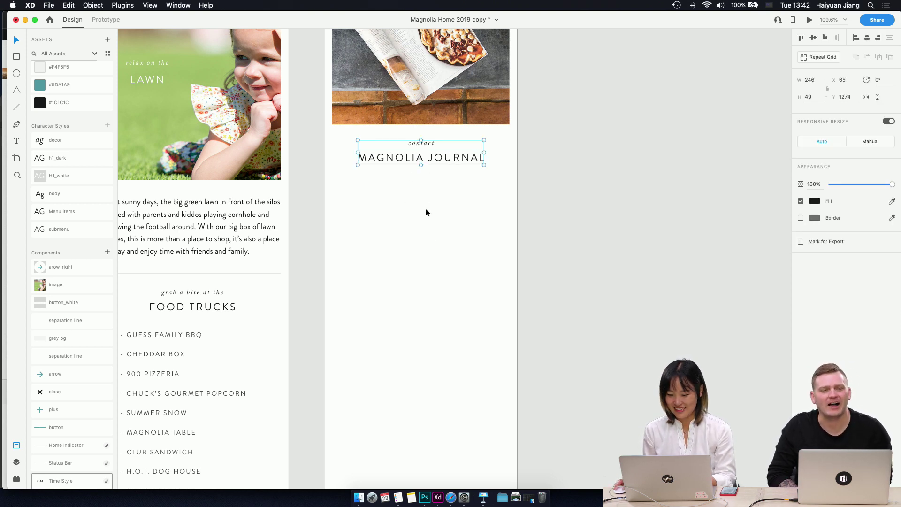
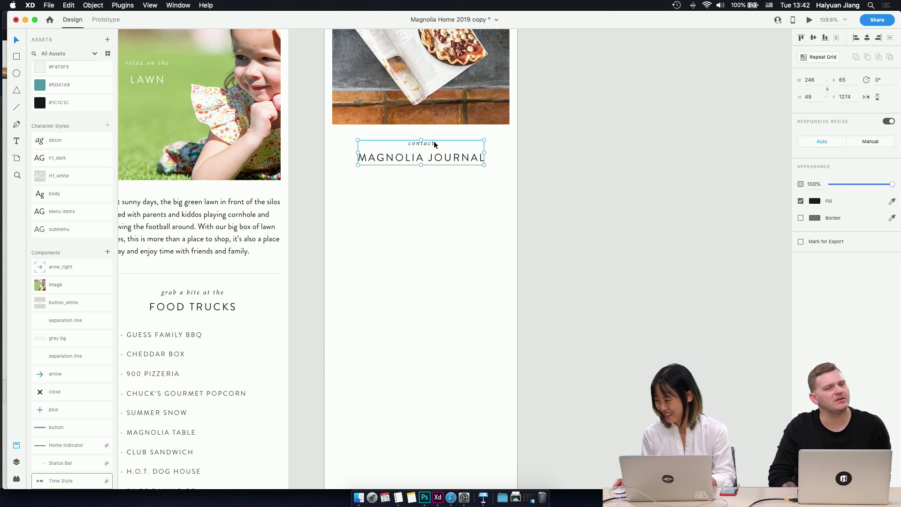
click(442, 193)
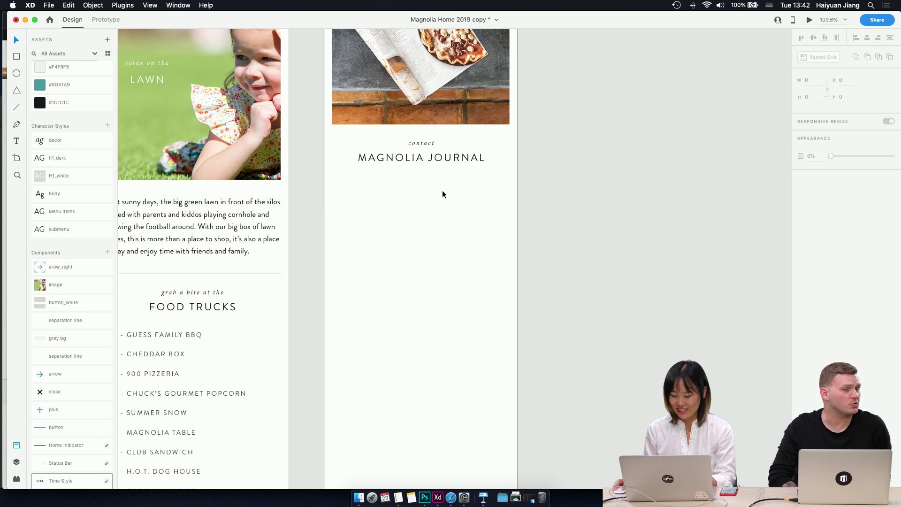
- Add the grey bg component below the contact heading and position it at X 15, Y 1343
drag(61, 338, 412, 203)
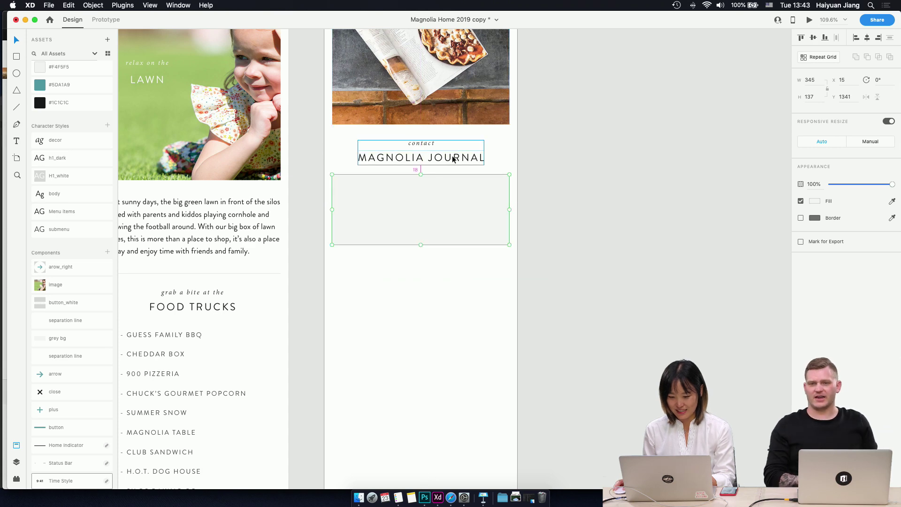
key(Down)
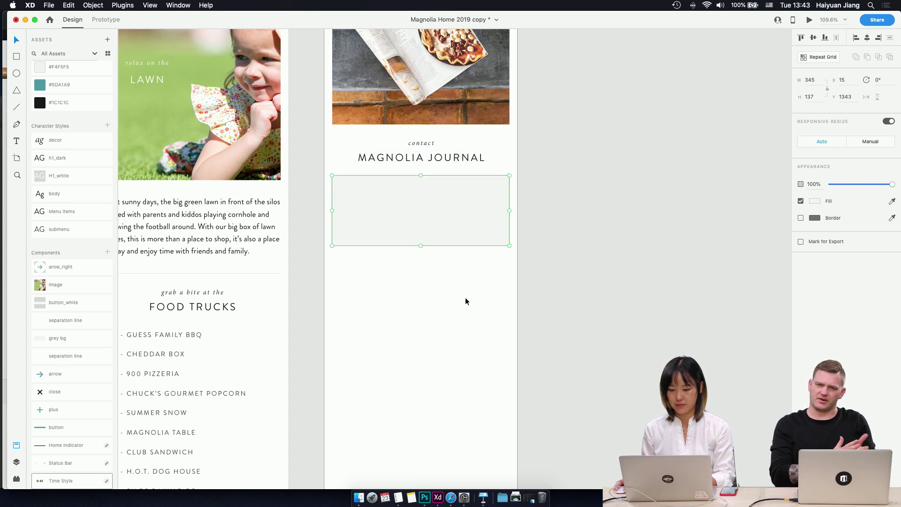
- Copy the CALL telephone and EMAIL US envelope icons from the help desk icons artboard
scroll(459, 281, down, 10)
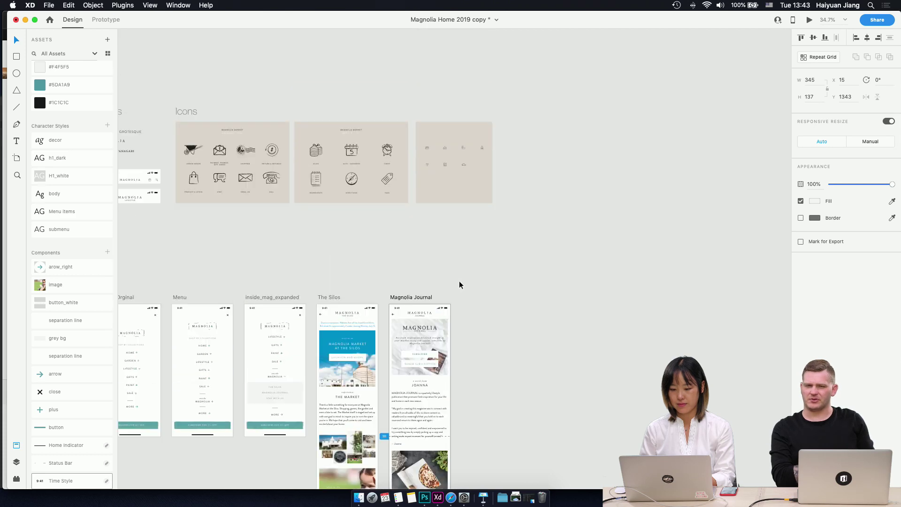
scroll(306, 226, up, 10)
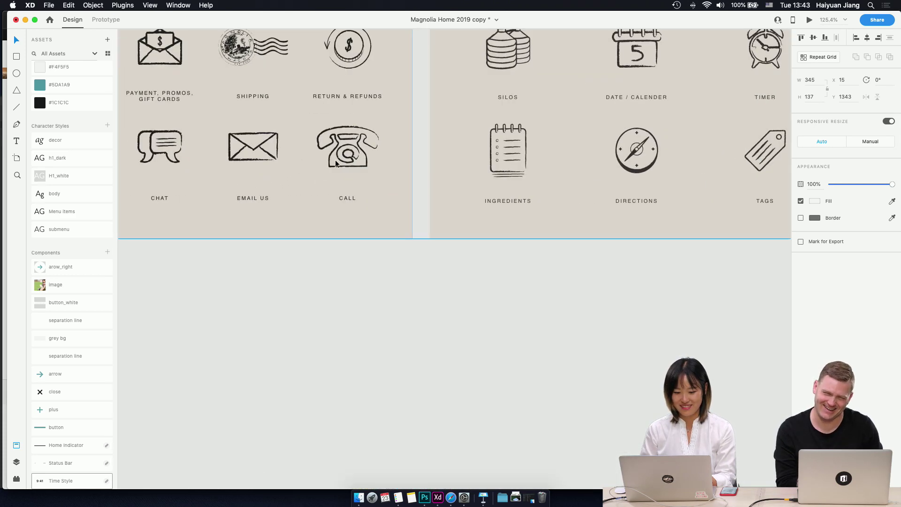
click(336, 142)
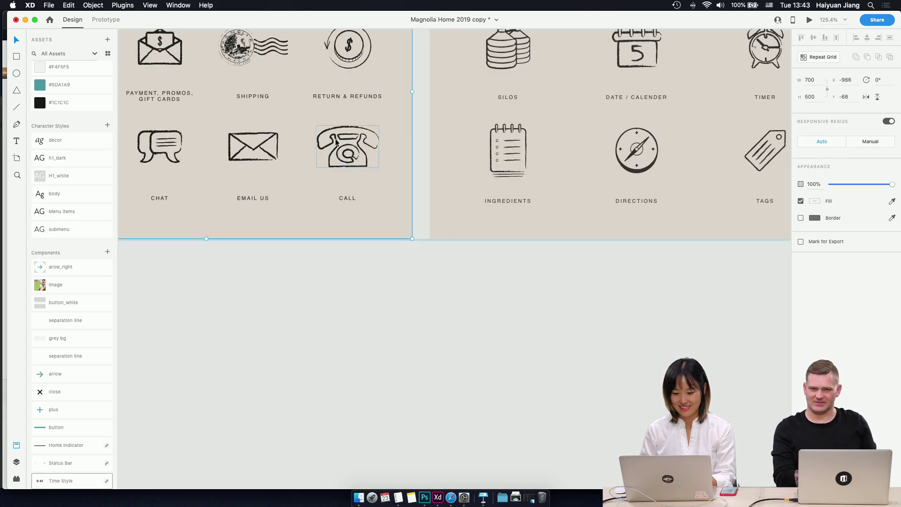
click(336, 142)
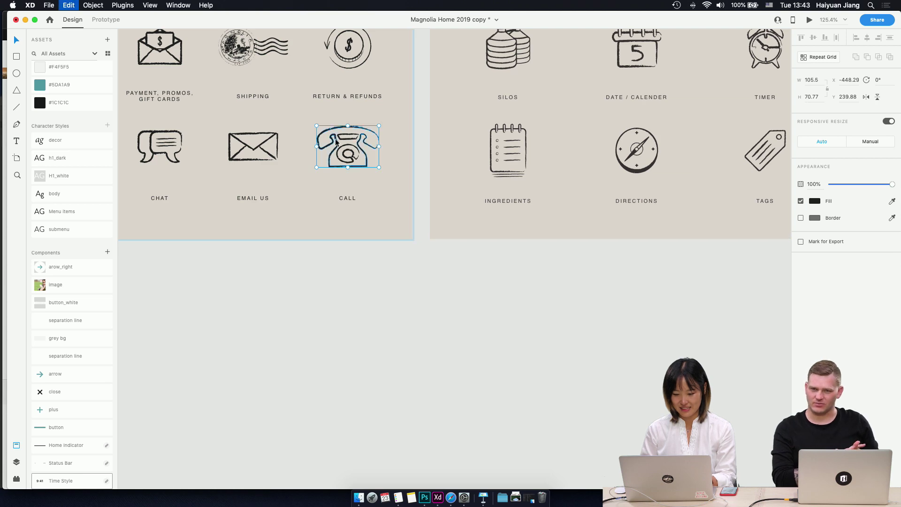
scroll(381, 226, down, 10)
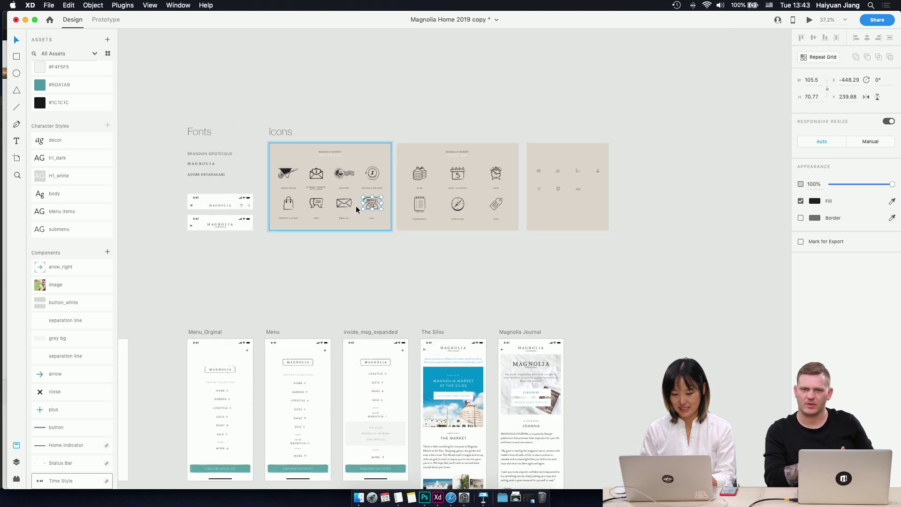
scroll(356, 206, up, 10)
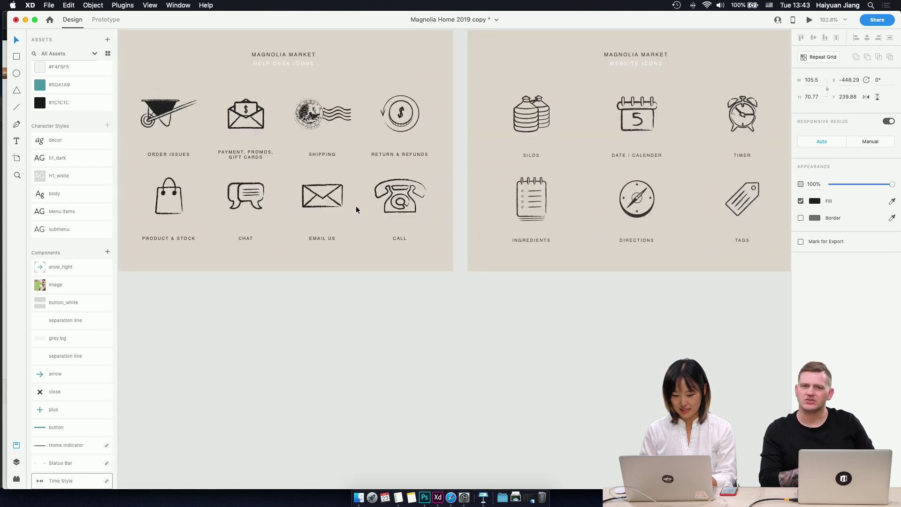
shift+click(326, 197)
scroll(388, 310, down, 6)
scroll(388, 310, up, 1)
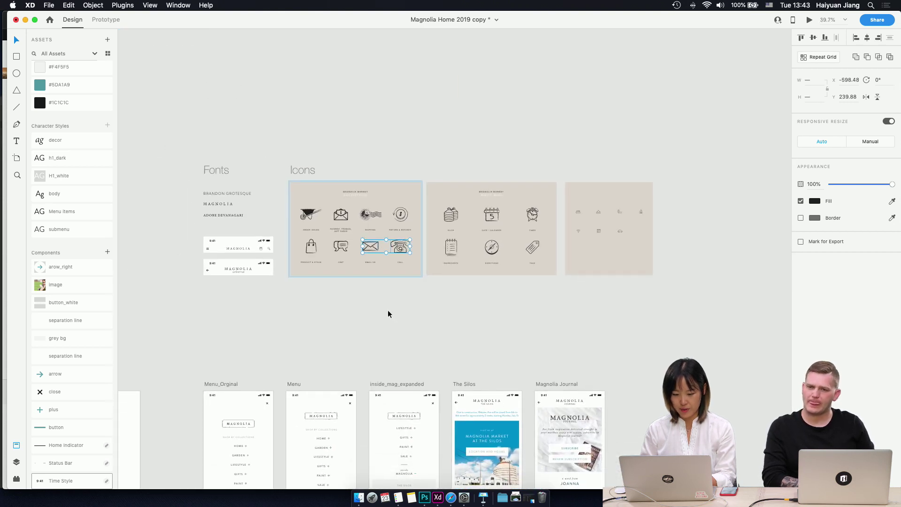
scroll(330, 272, up, 3)
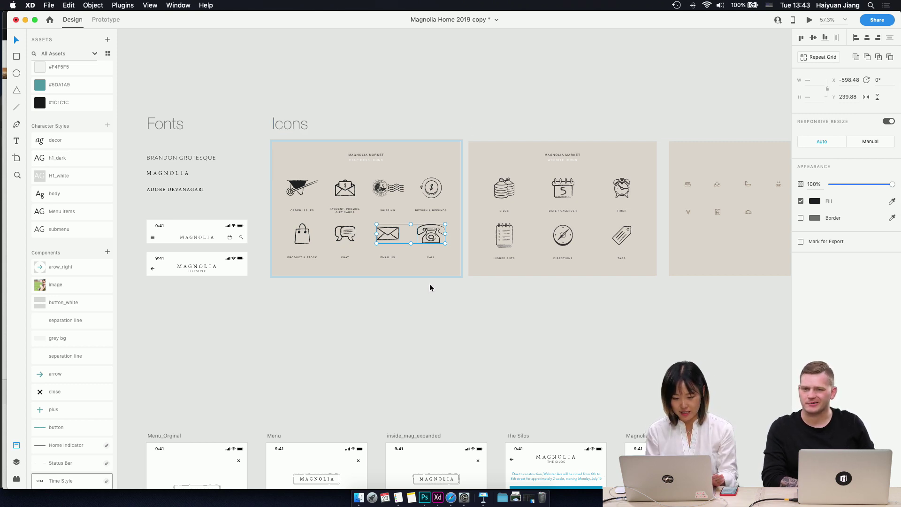
scroll(430, 288, up, 5)
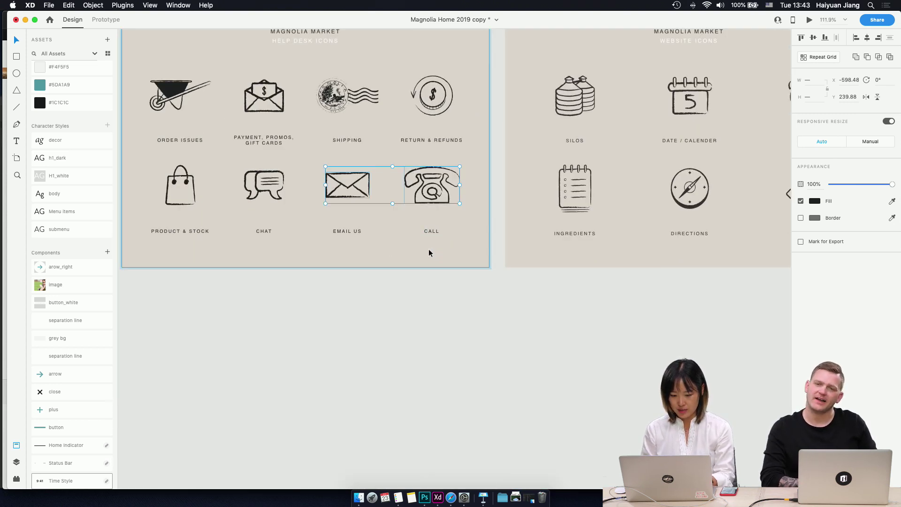
scroll(429, 249, down, 6)
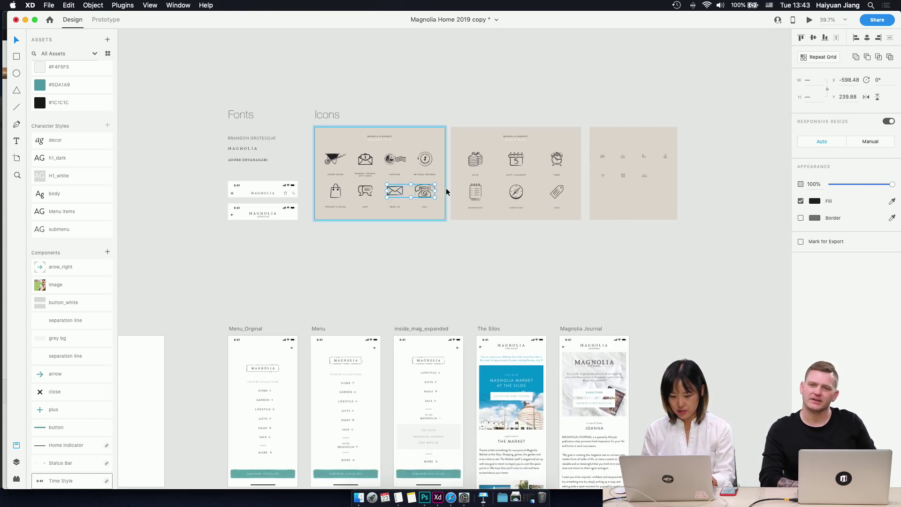
scroll(452, 185, up, 7)
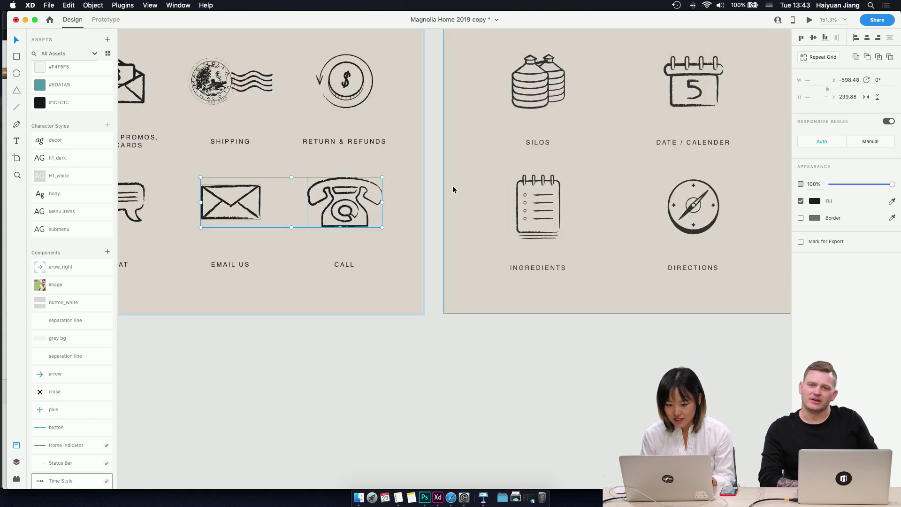
scroll(453, 185, down, 5)
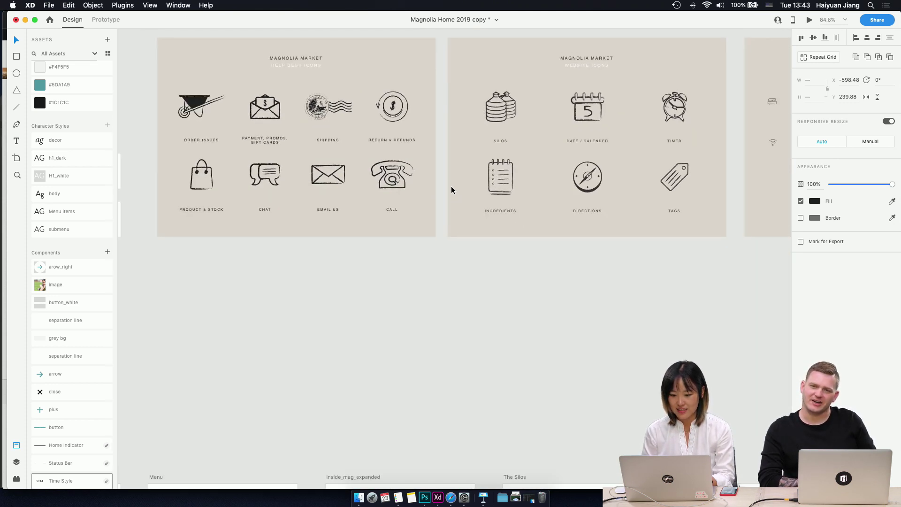
scroll(451, 189, down, 2)
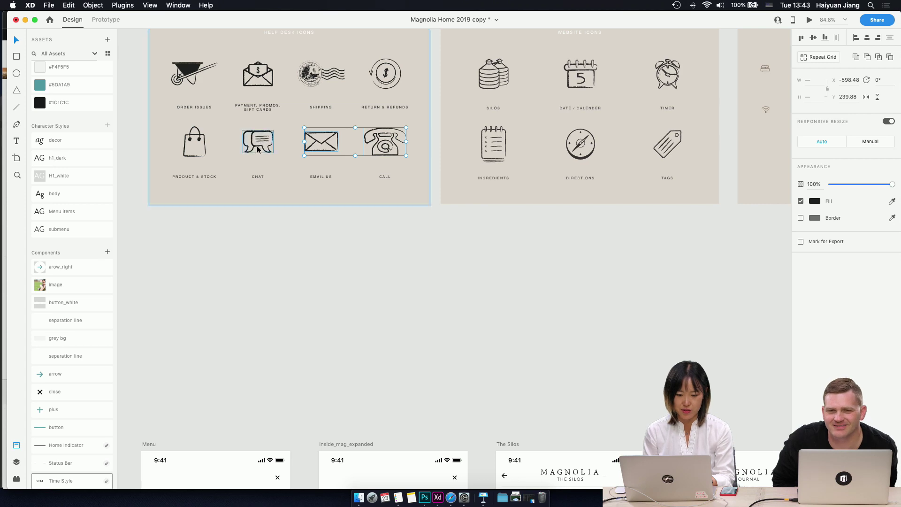
scroll(322, 255, down, 5)
scroll(322, 256, up, 5)
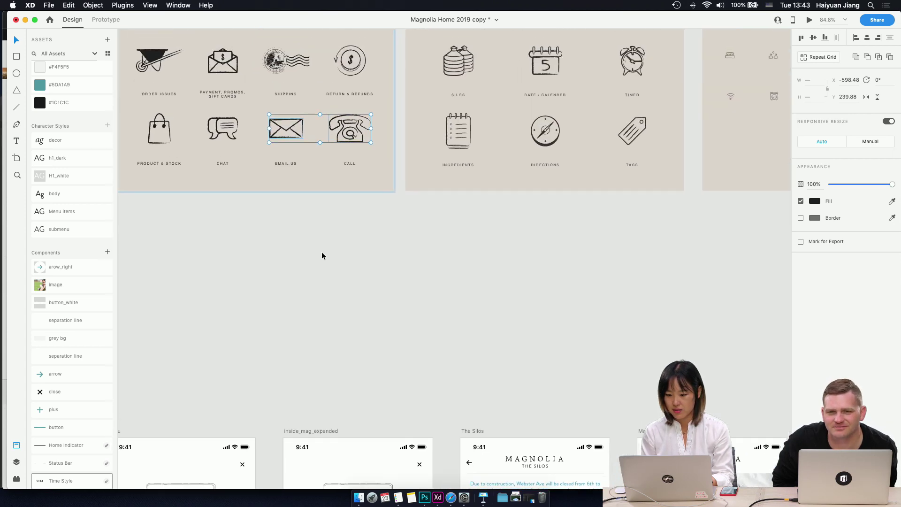
- Paste the envelope and telephone icons onto the Magnolia Journal artboard below the grey contact box
scroll(322, 256, down, 5)
scroll(322, 256, down, 3)
scroll(323, 251, down, 10)
scroll(322, 252, right, 4)
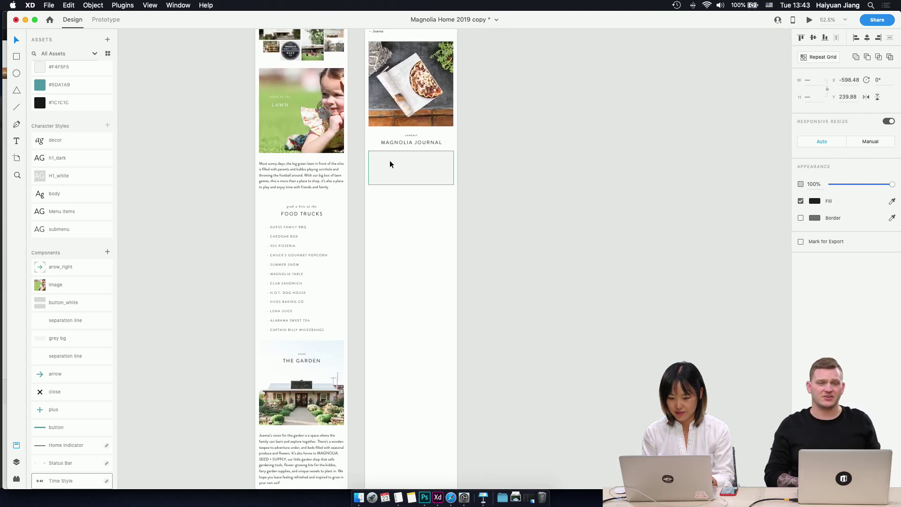
click(404, 163)
key(cmd+v)
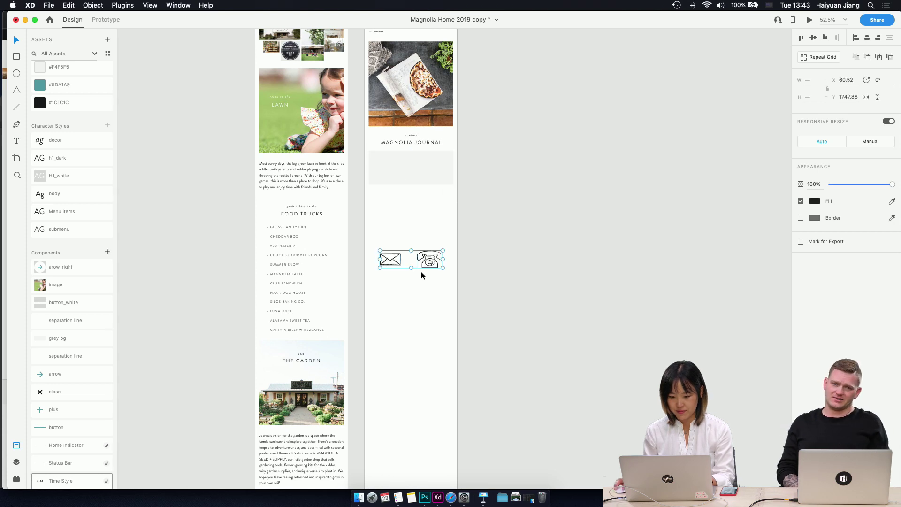
click(432, 234)
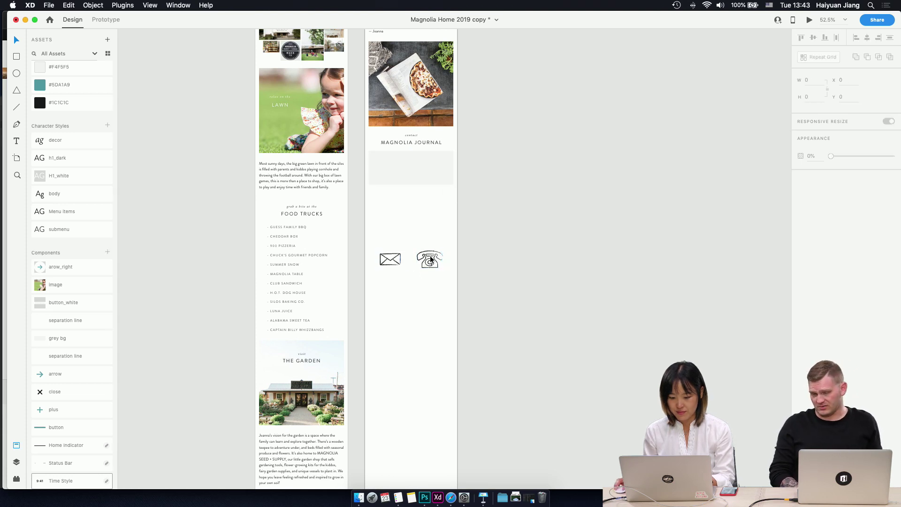
- Move the telephone icon into the grey contact box and scale it down to about 53 × 36
drag(431, 259, 392, 167)
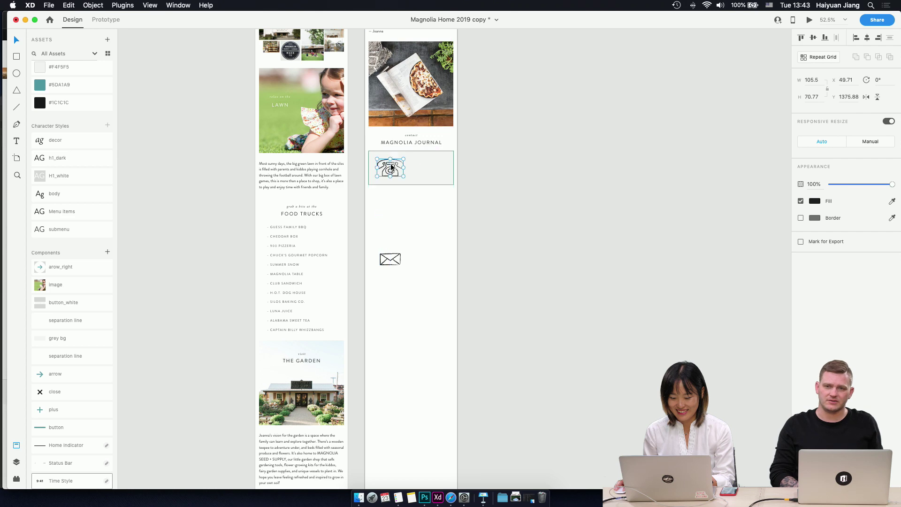
scroll(387, 163, up, 5)
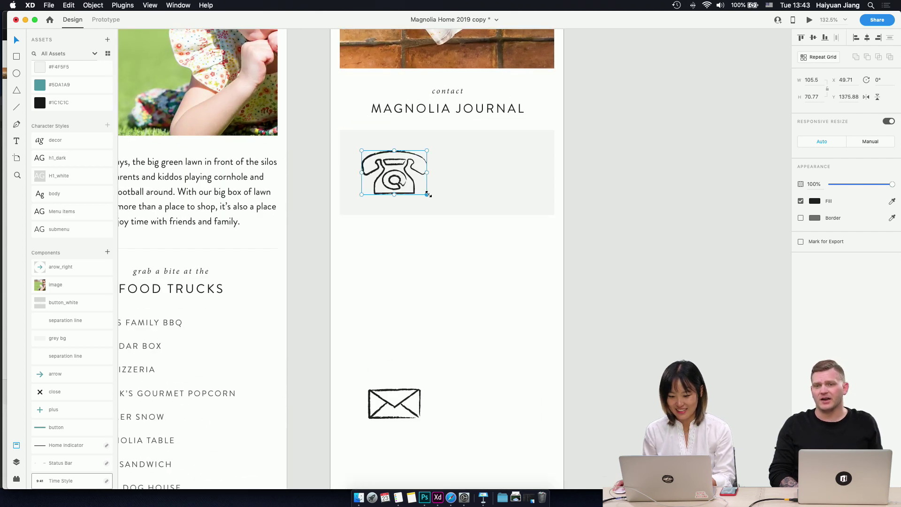
drag(428, 194, 397, 172)
- Fill the telephone icon with teal #5DA1A9 and center it horizontally on the artboard at Y 1373.88
scroll(66, 143, up, 2)
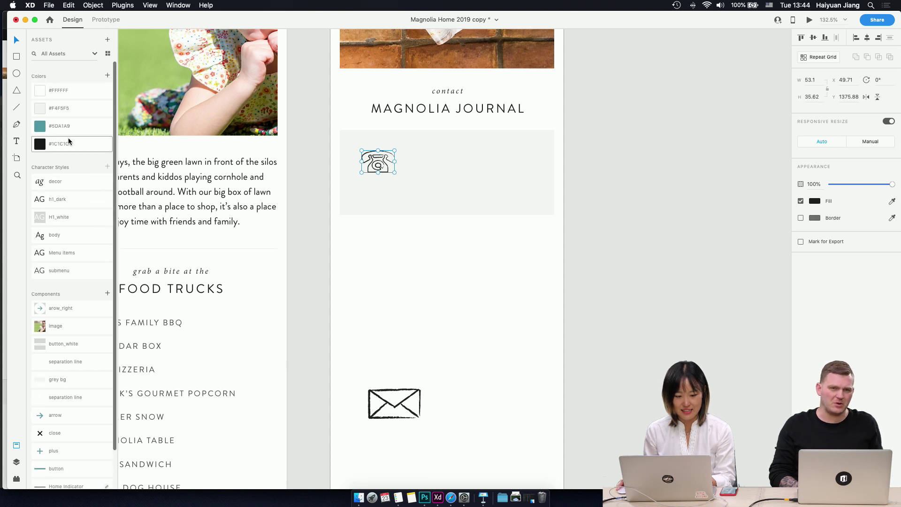
click(66, 126)
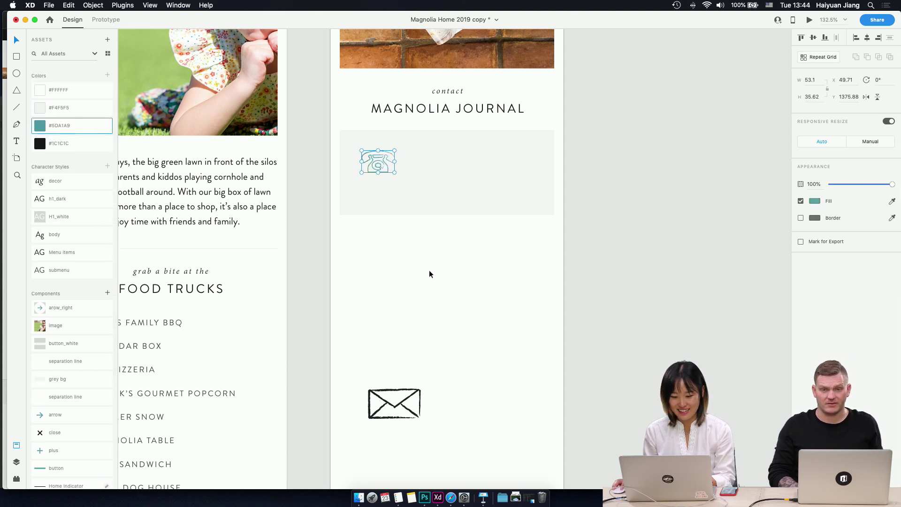
click(867, 38)
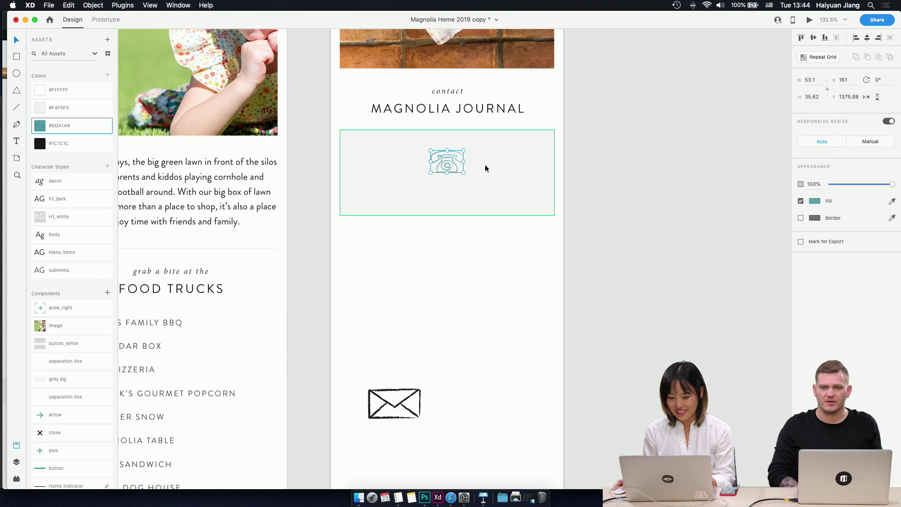
key(Up)
key(Up)
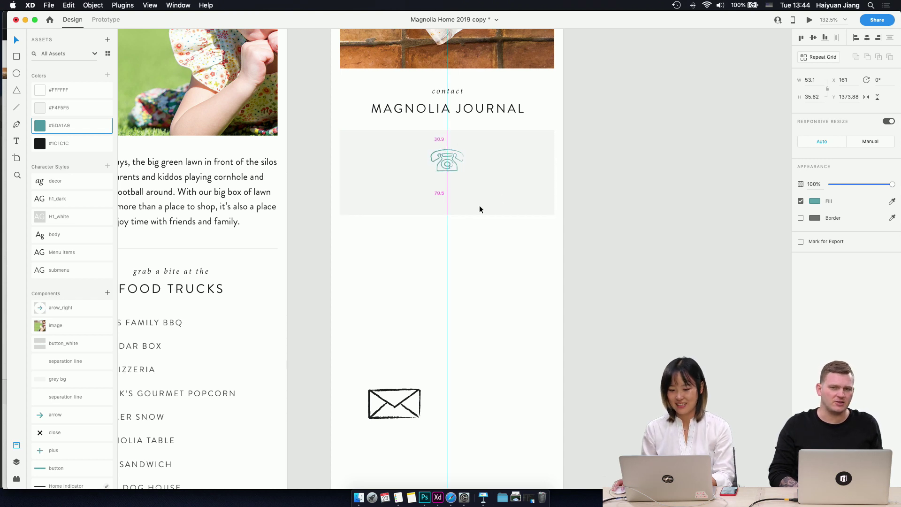
- Add a centered text line below the telephone icon, starting with the phone number's area code
click(465, 205)
scroll(458, 183, up, 1)
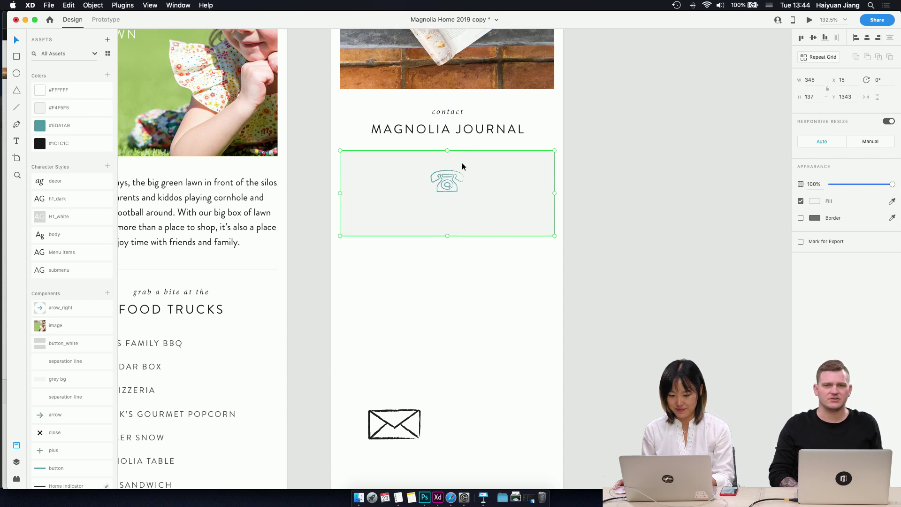
key(t)
click(447, 207)
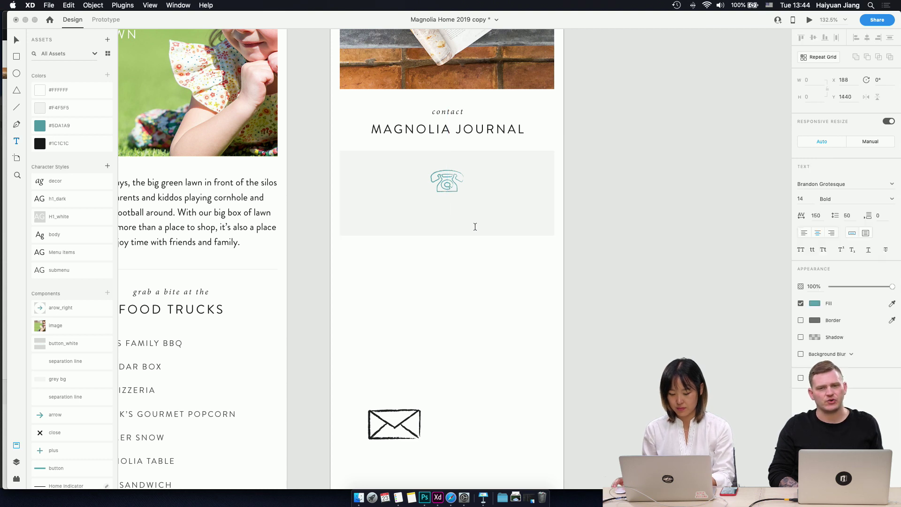
text(800)
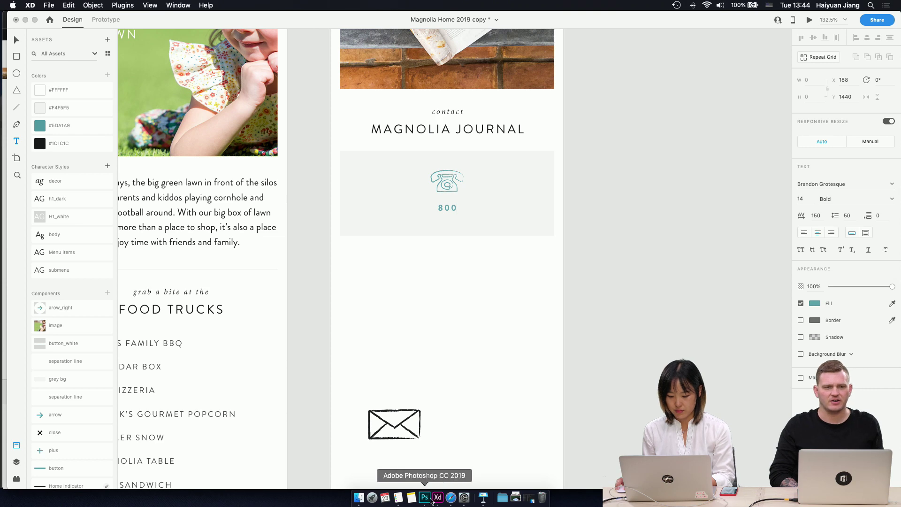
- Copy the contact phone number from the Magnolia website in Safari and replace the text below the telephone icon in Adobe XD with it
click(451, 498)
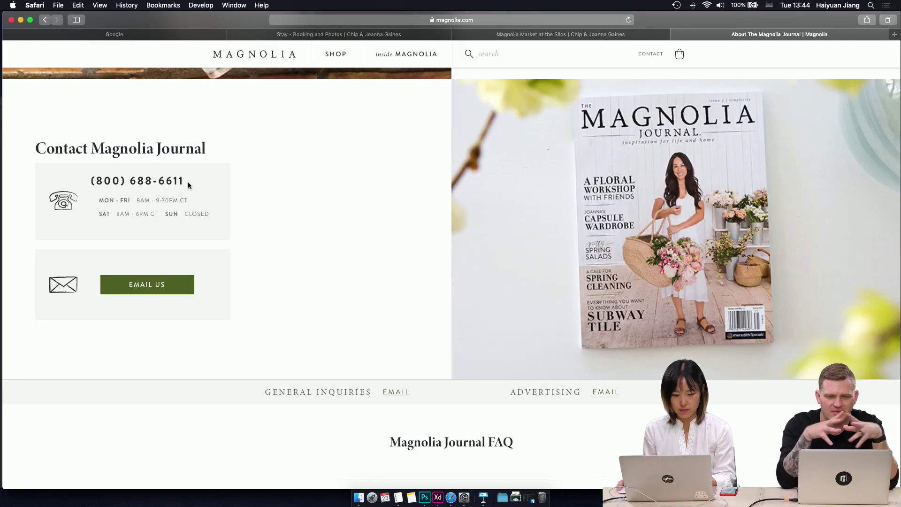
drag(188, 182, 89, 181)
key(super+c)
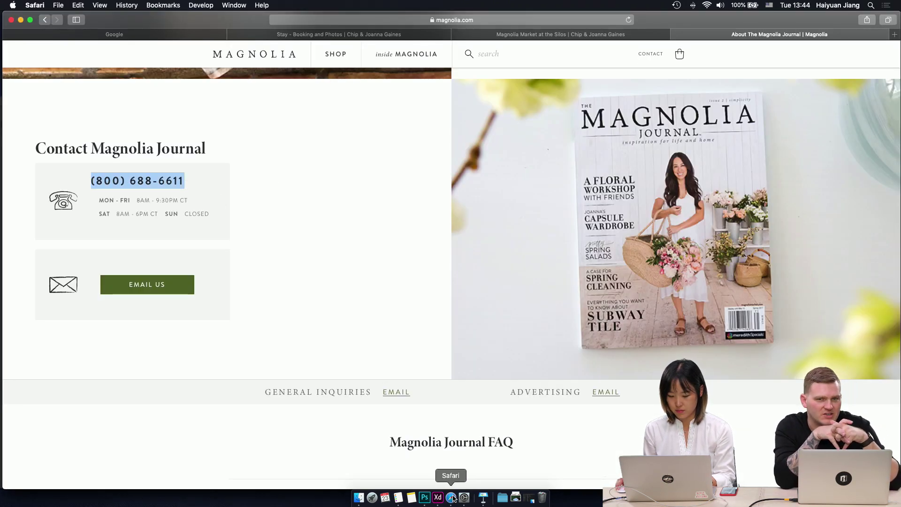
click(437, 497)
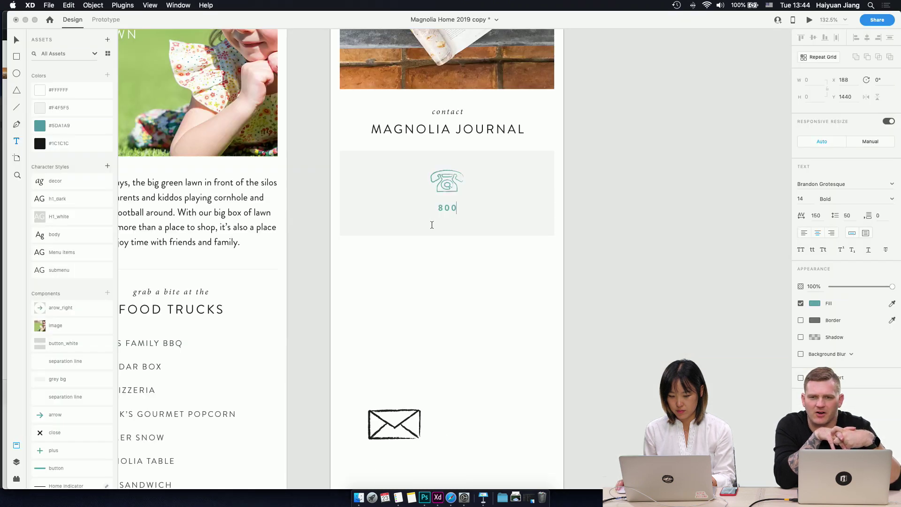
drag(456, 210, 406, 211)
key(super+v)
key(Escape)
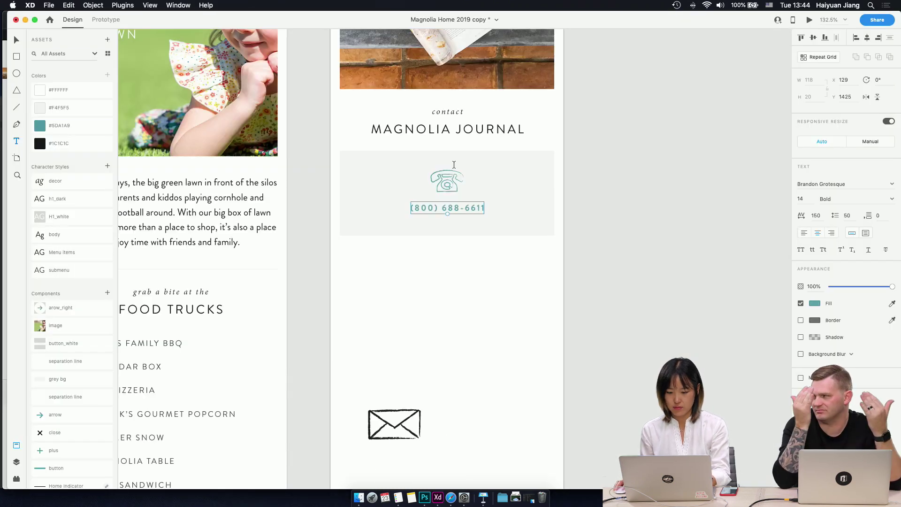
- Apply the h1_dark character style to the phone number, move it down to Y 1428 and center it horizontally on the artboard
click(61, 200)
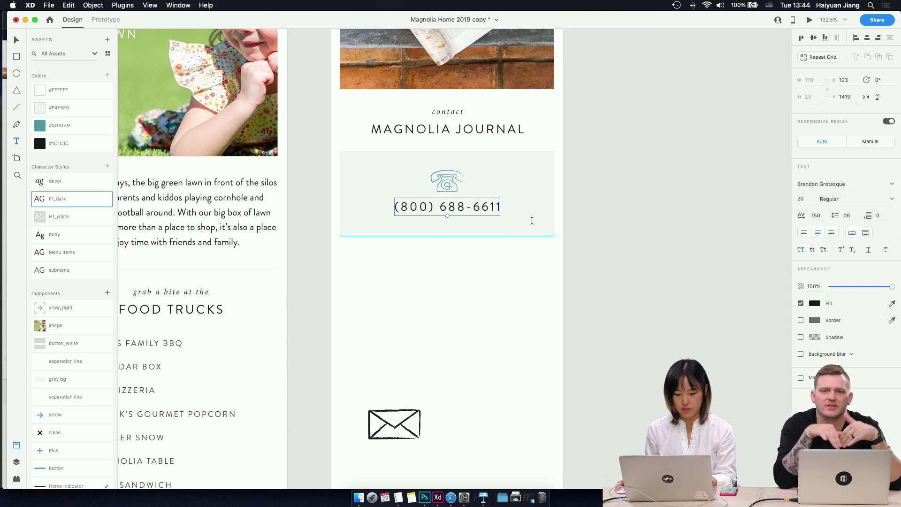
key(Escape)
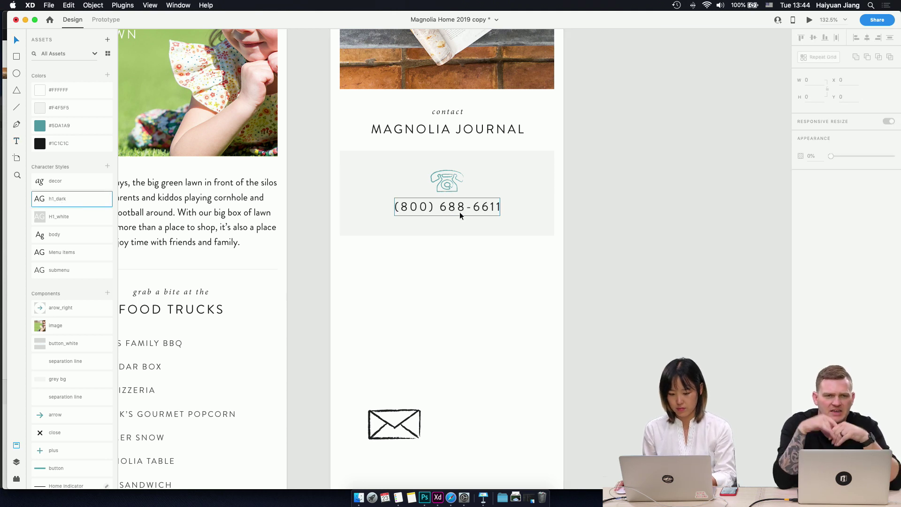
drag(460, 216, 487, 205)
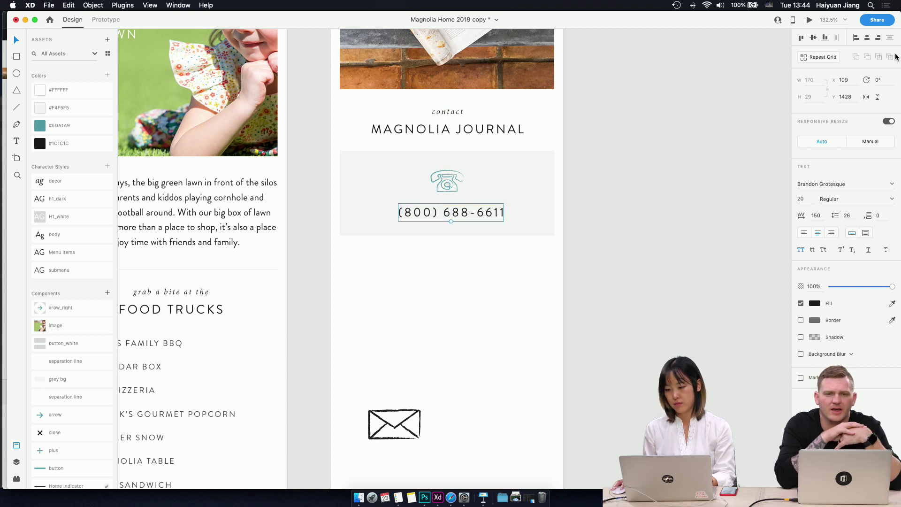
click(865, 40)
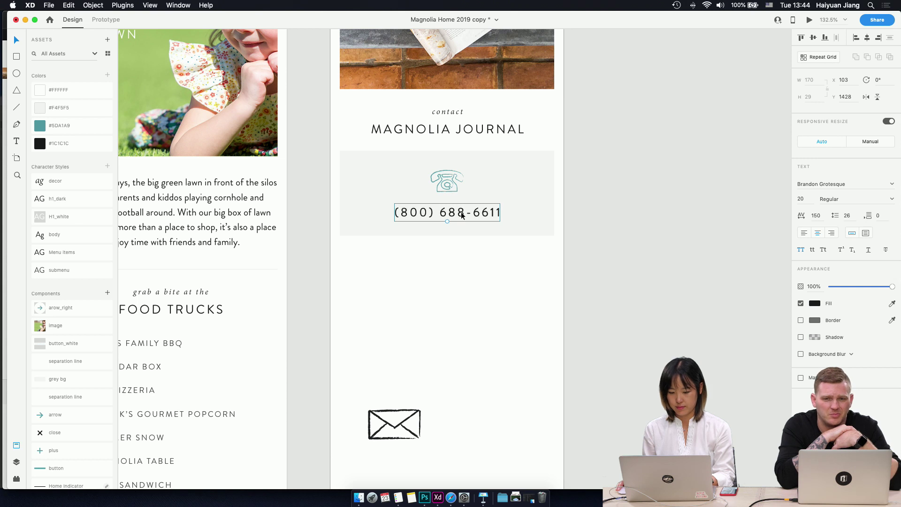
- Duplicate the phone number below the original with the decor character style, positioned at Y 1472
drag(457, 215, 463, 234)
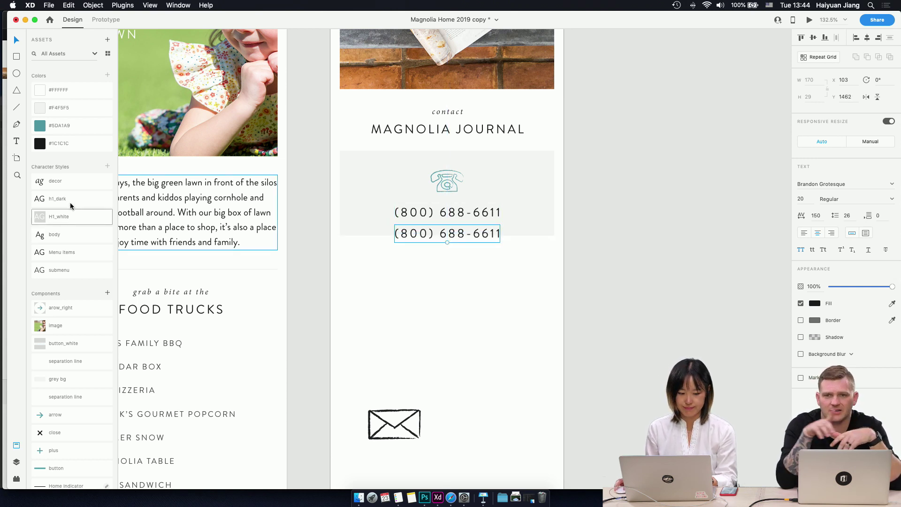
click(67, 184)
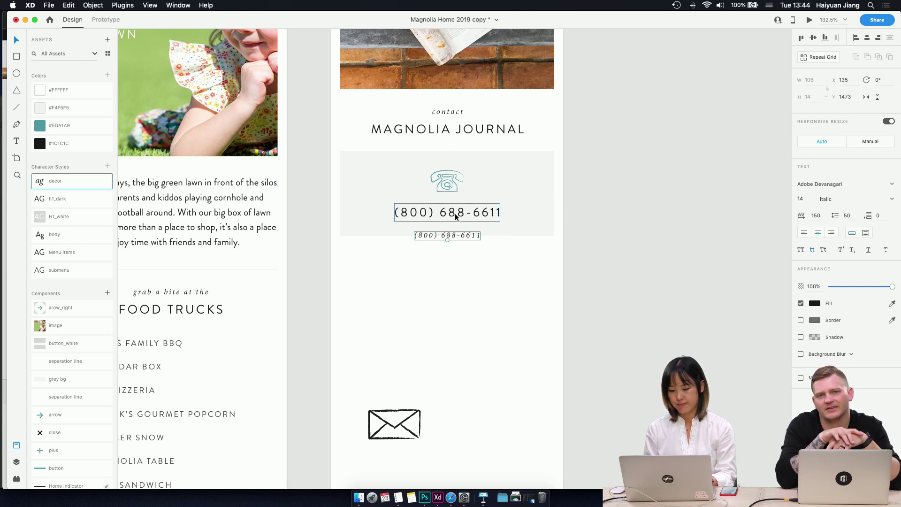
key(Up)
key(Up)
key(Up)
key(Up)
key(Up)
key(Up)
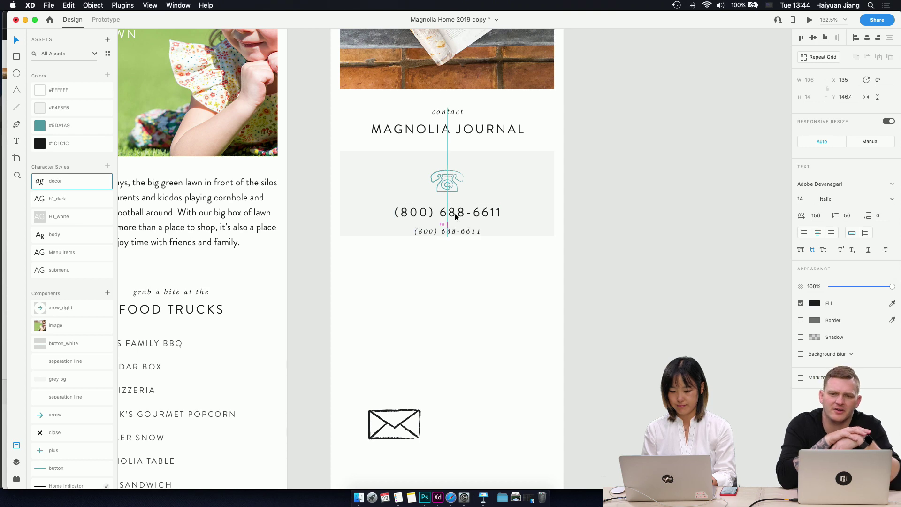
key(Down)
key(Down)
key(Down)
key(Down)
key(Down)
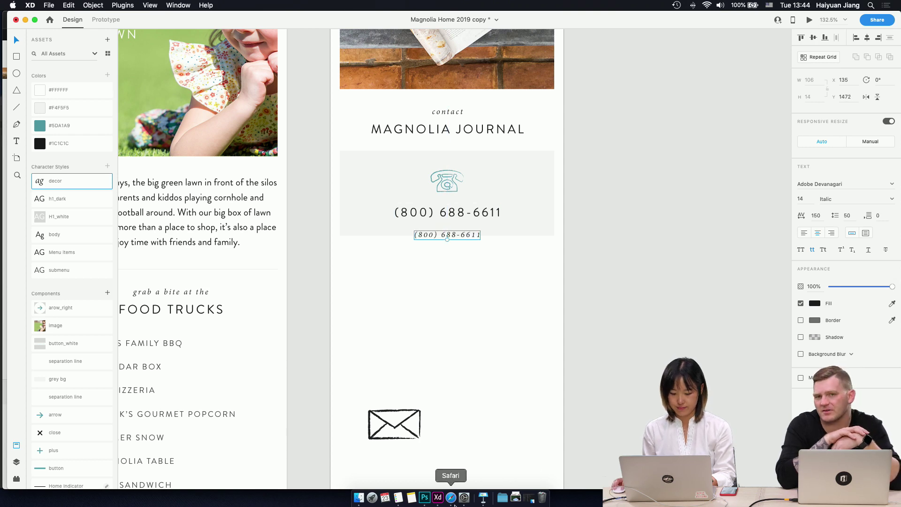
- Copy the phone line's opening hours from the Magnolia website in Safari and replace the duplicated phone number in Adobe XD with them
click(453, 502)
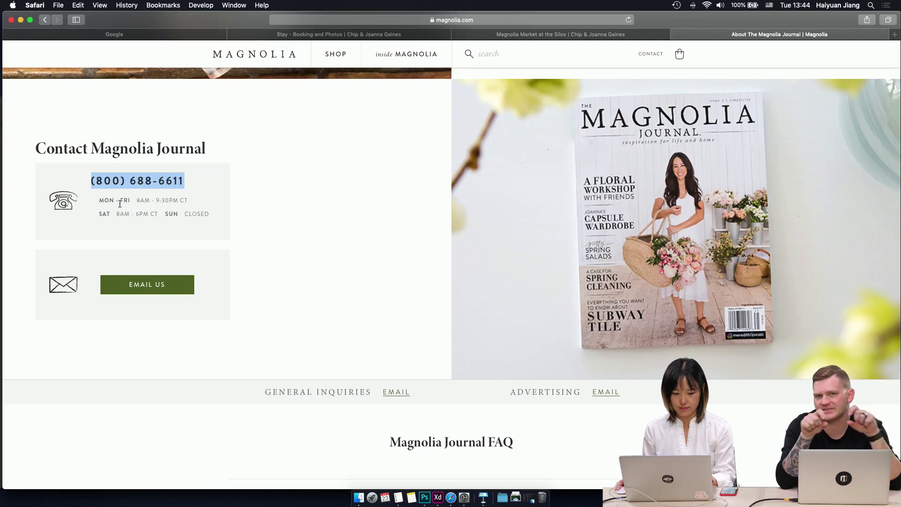
drag(98, 201, 209, 215)
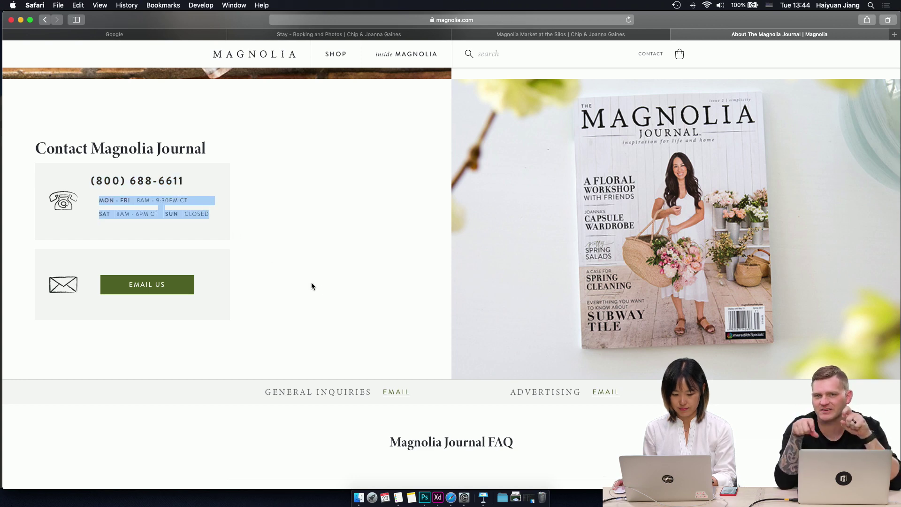
click(438, 498)
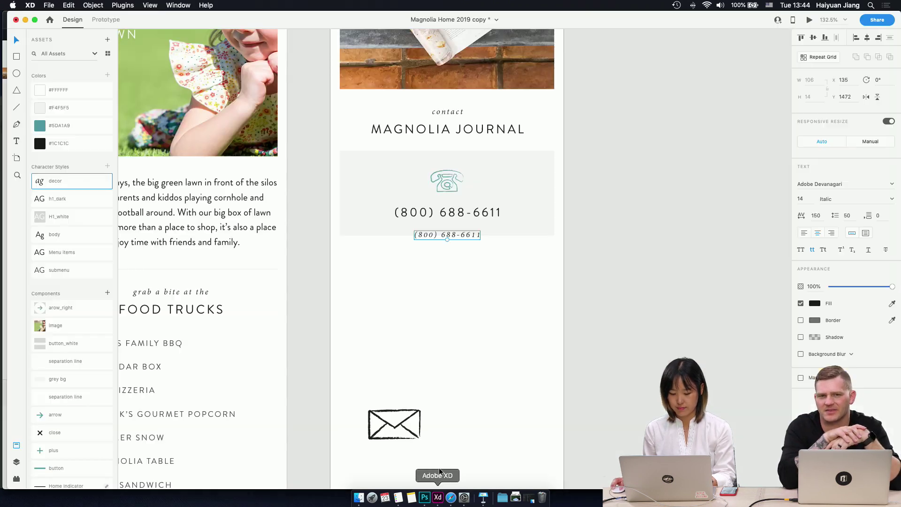
double_click(456, 239)
text(mon - fri 8am - 9:30pm ct sat 8am - 6pm ct  sun closed)
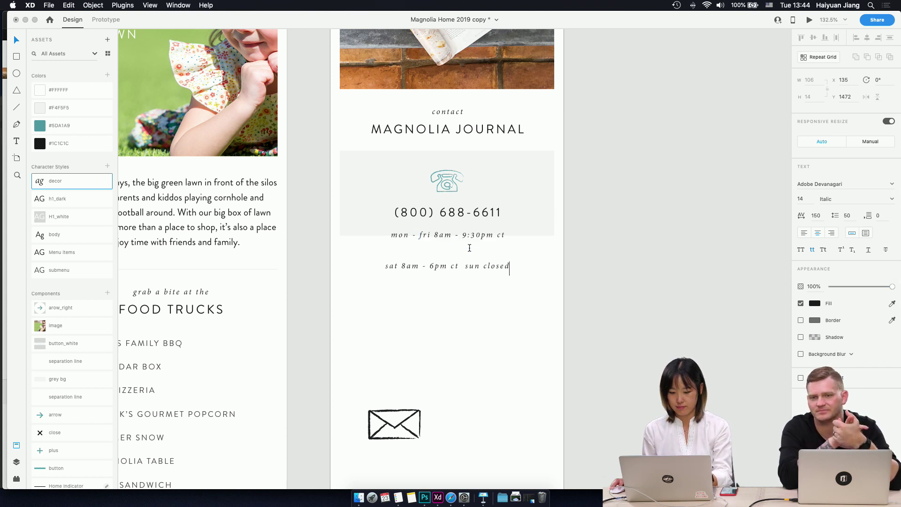
key(super+s)
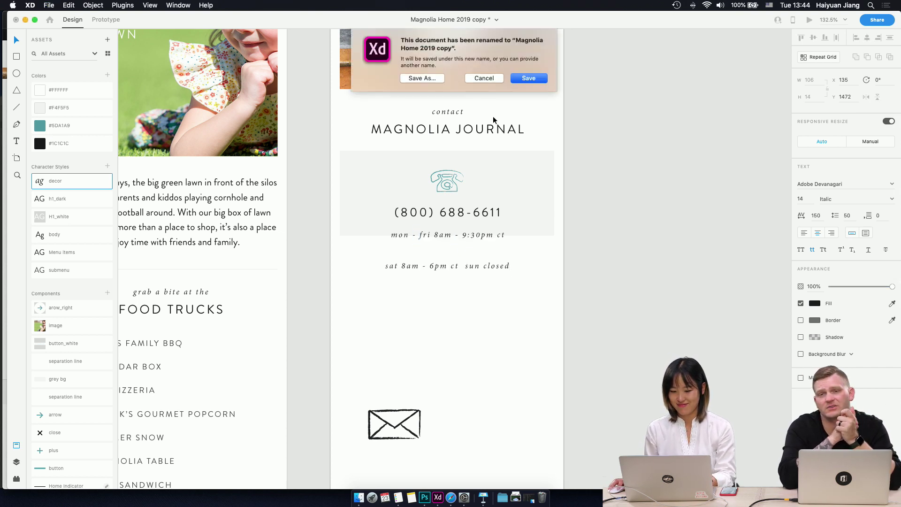
click(476, 82)
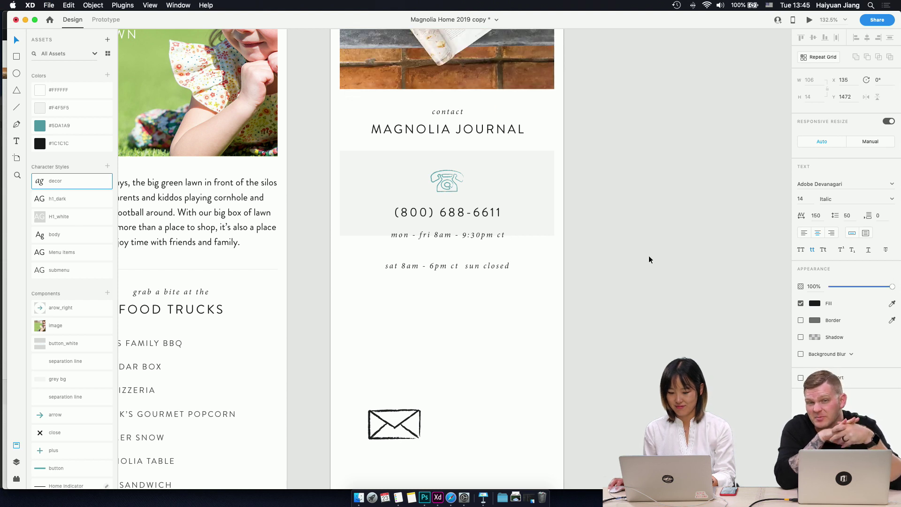
- Set the line spacing of the two-line opening hours text to 20
double_click(496, 266)
key(super+a)
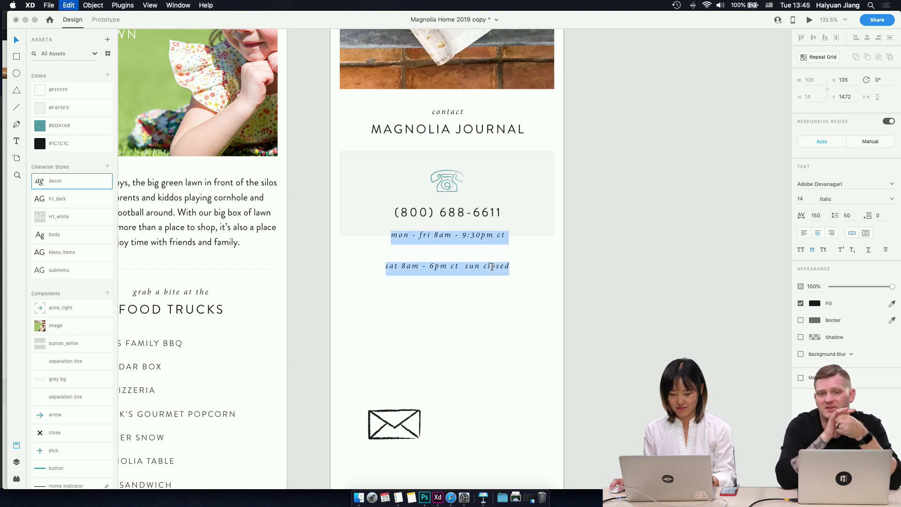
click(847, 215)
text(20)
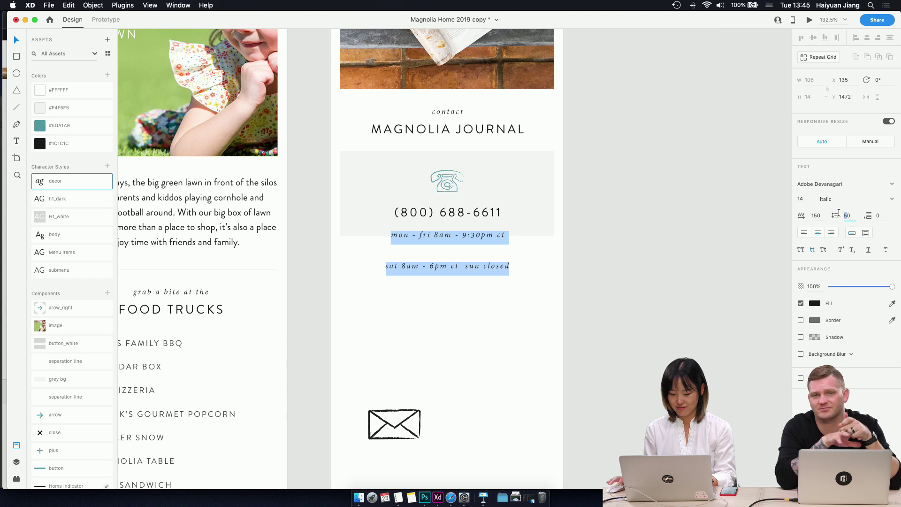
key(Return)
key(Escape)
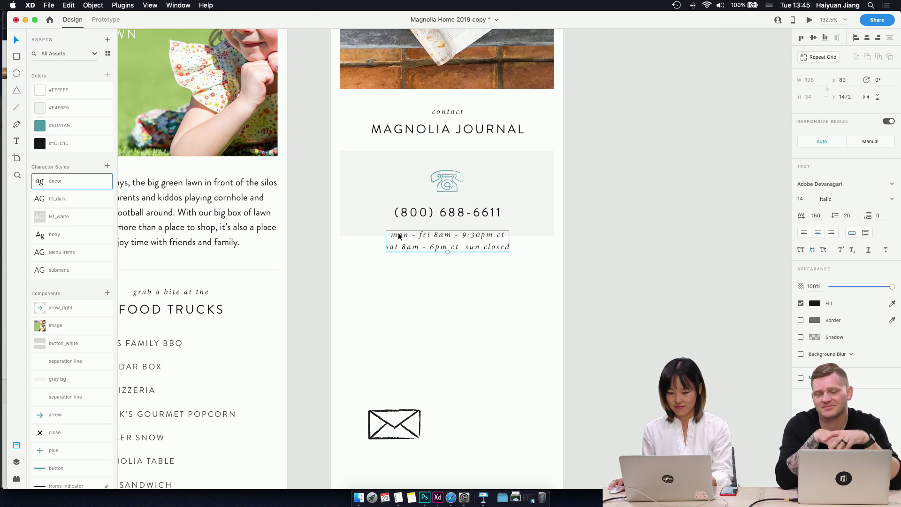
- Set the opening hours text to all uppercase, trying title case as an alternative
click(801, 249)
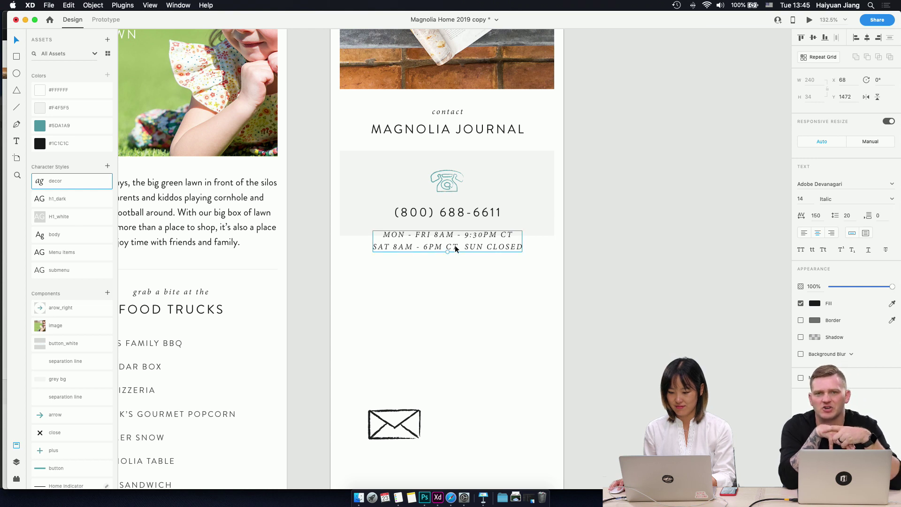
click(825, 253)
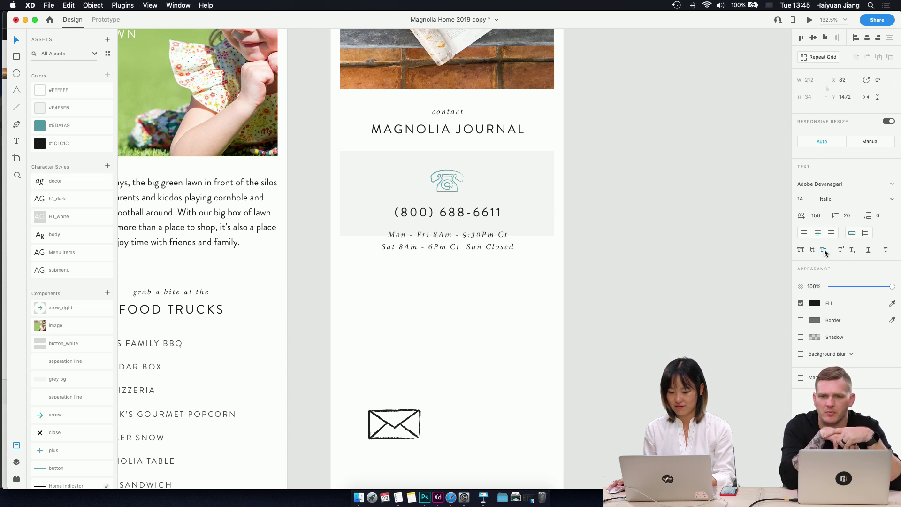
click(448, 268)
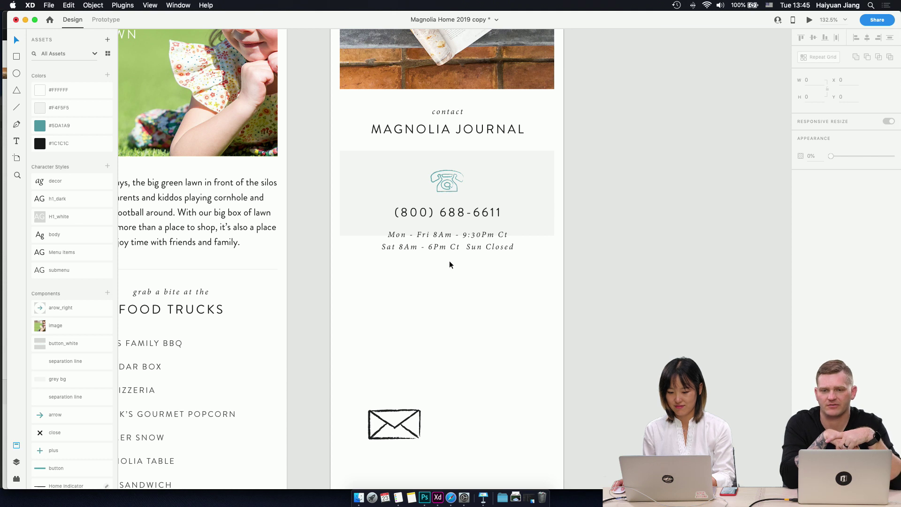
click(459, 244)
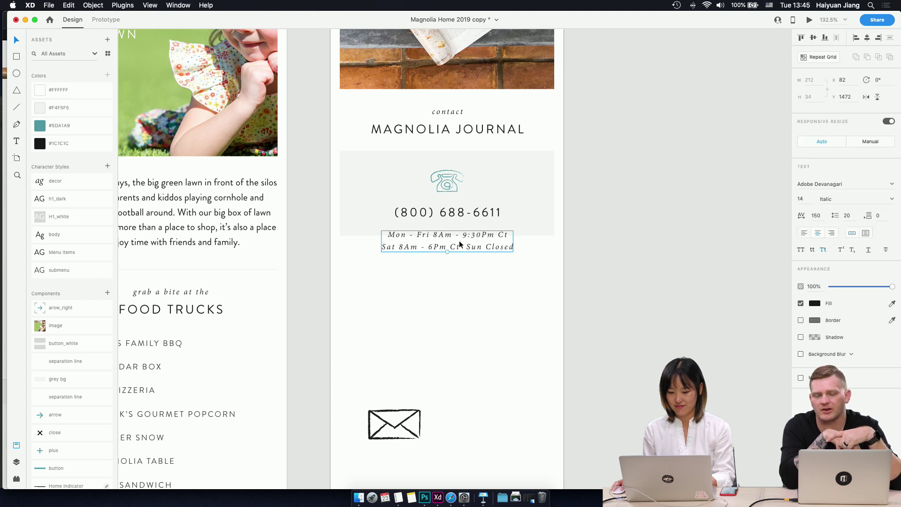
click(823, 249)
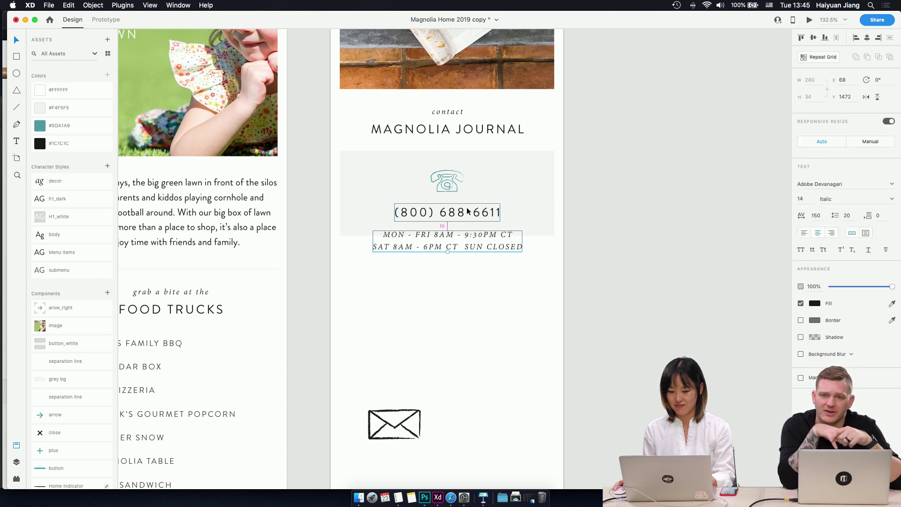
- Move the telephone icon, phone number and opening hours up together inside the grey contact box, with the icon at Y 1363.88
click(540, 198)
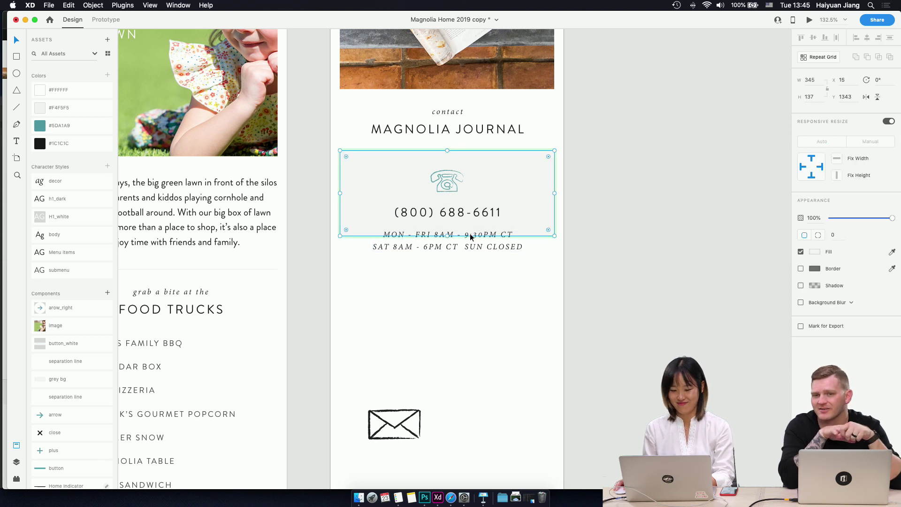
click(464, 237)
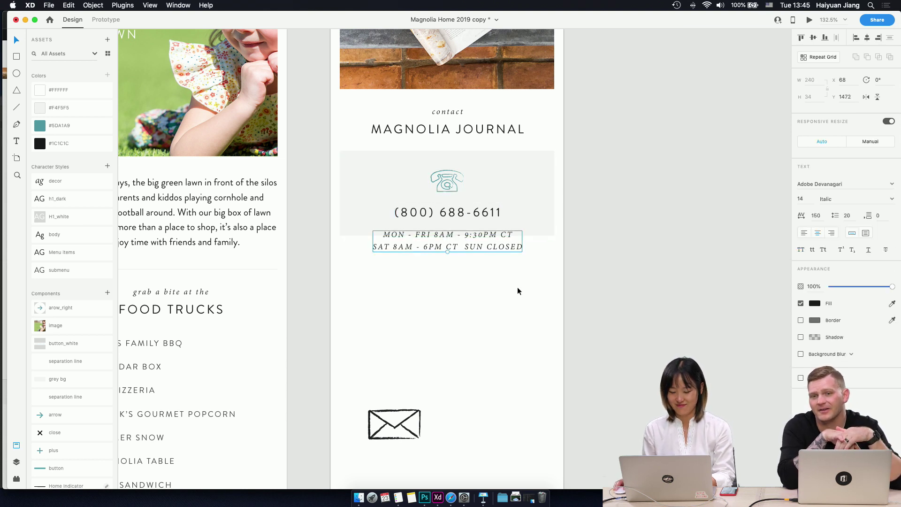
drag(518, 286, 402, 171)
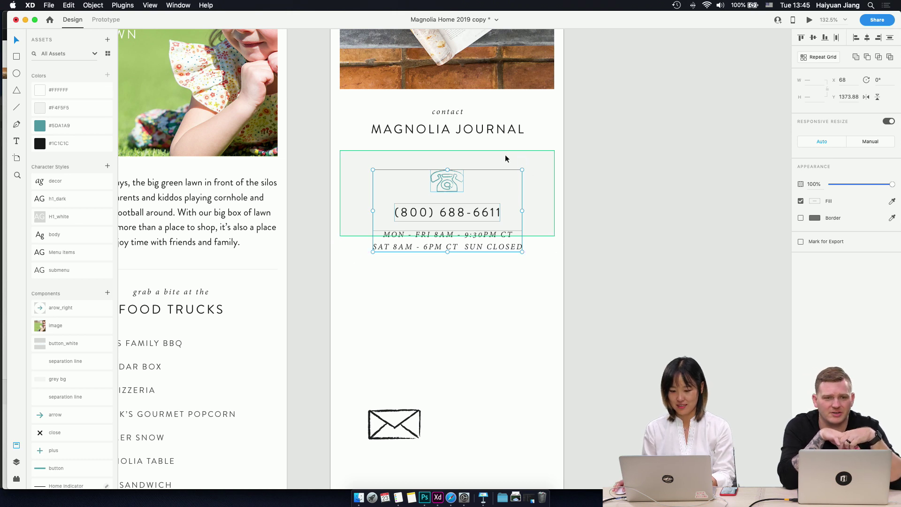
key(Escape)
- Try to extend the grey contact box downward to a height of 168, and undo the resize
click(535, 182)
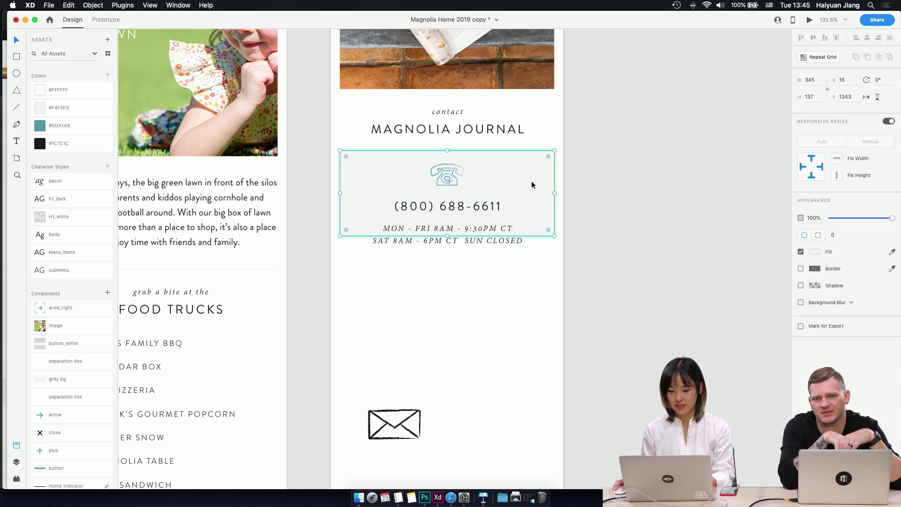
drag(448, 236, 446, 257)
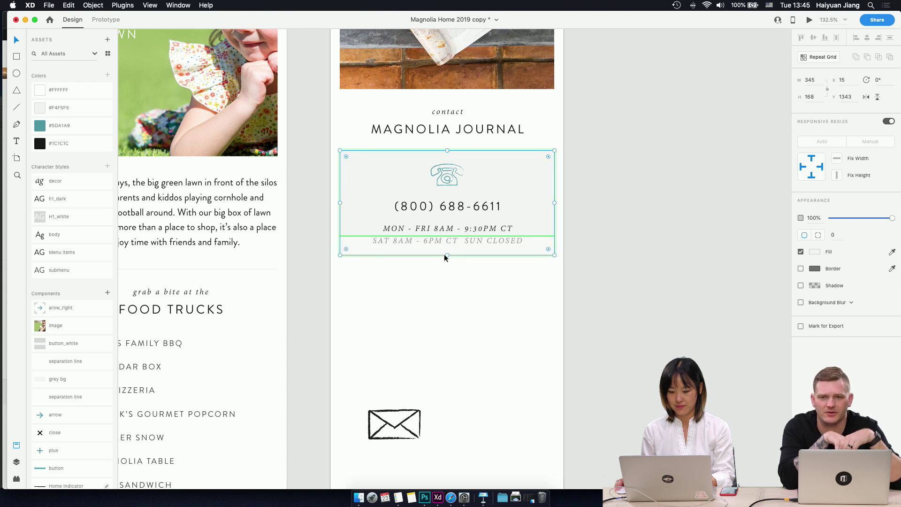
click(537, 263)
click(533, 187)
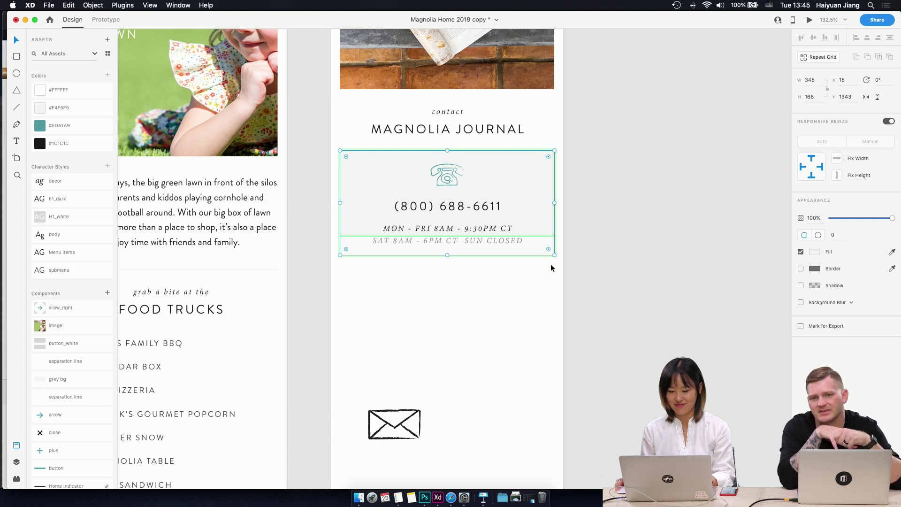
key(super+z)
click(477, 236)
shift+click(467, 207)
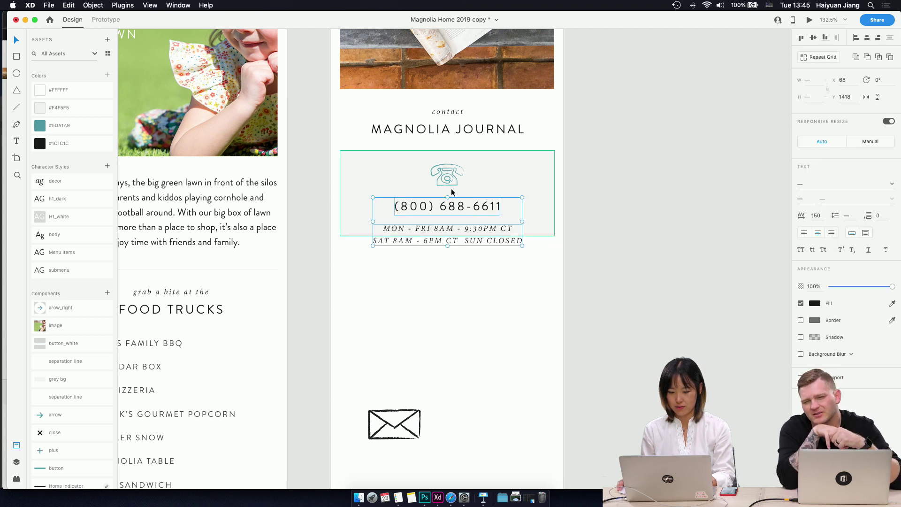
shift+click(448, 179)
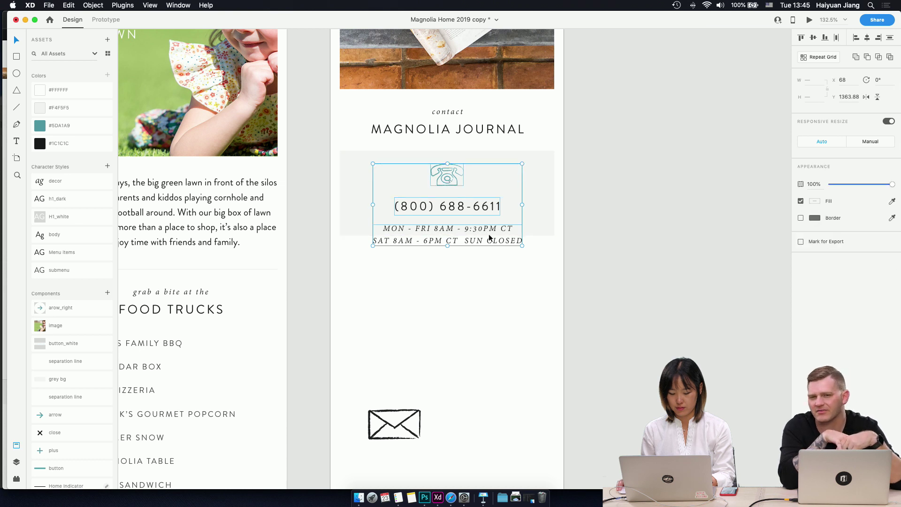
key(Delete)
click(476, 201)
key(super+z)
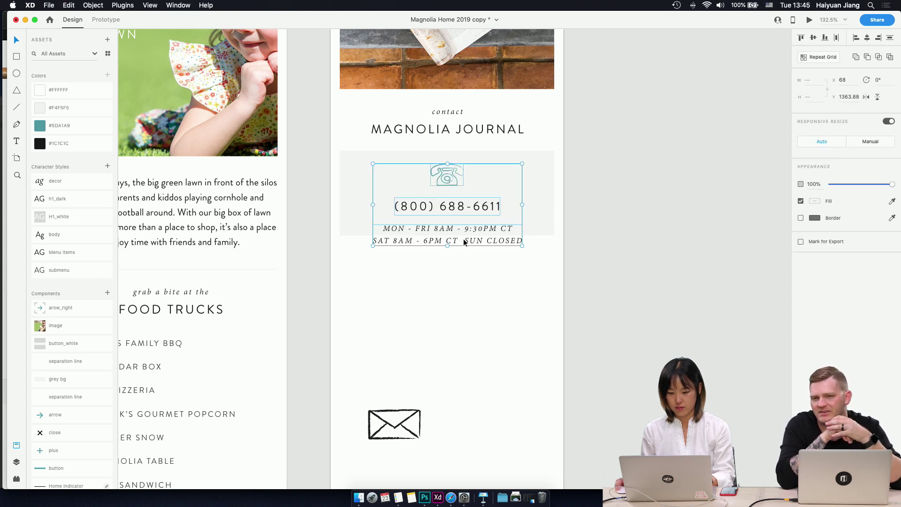
- Extend the lower edge of the grey contact box to just below the opening hours text
drag(448, 235, 447, 259)
click(465, 283)
- Change the font style of the opening hours text from italic to Regular
click(471, 242)
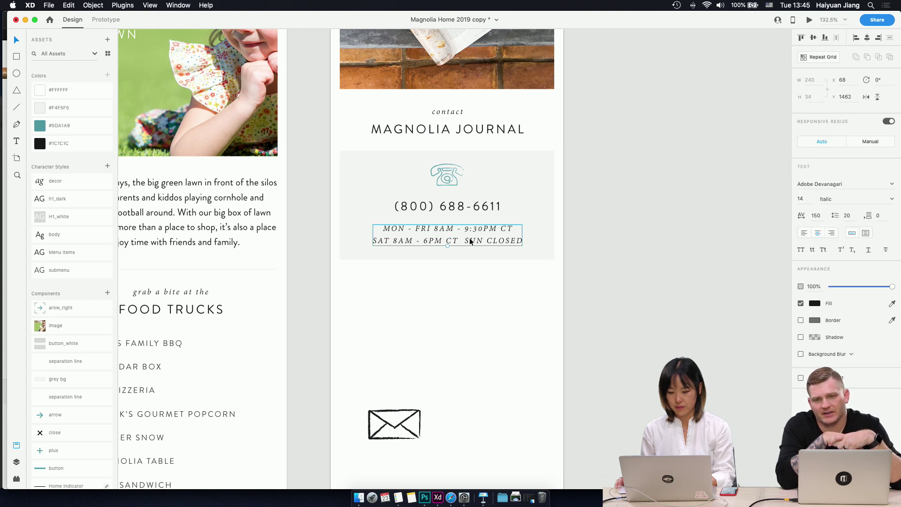
scroll(503, 298, right, 2)
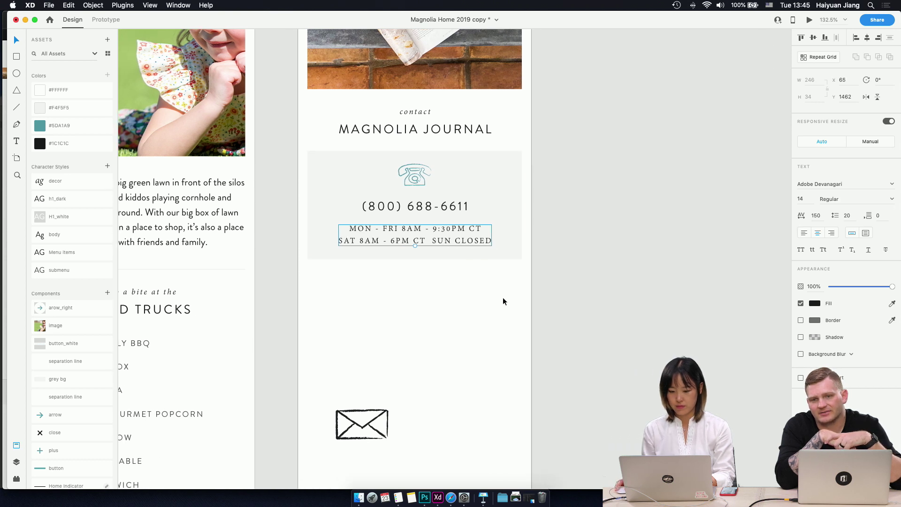
click(433, 308)
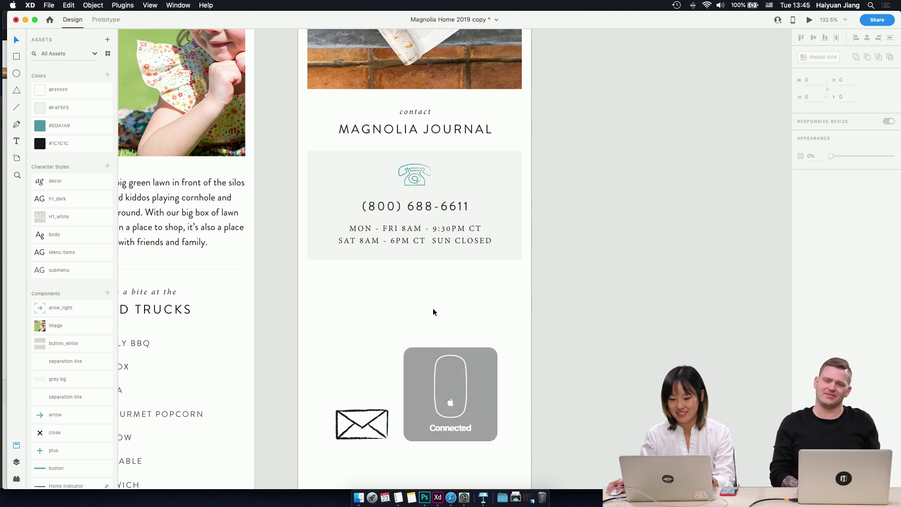
- Widen the gaps after MON - FRI and SAT in the opening hours text with extra spaces
double_click(386, 230)
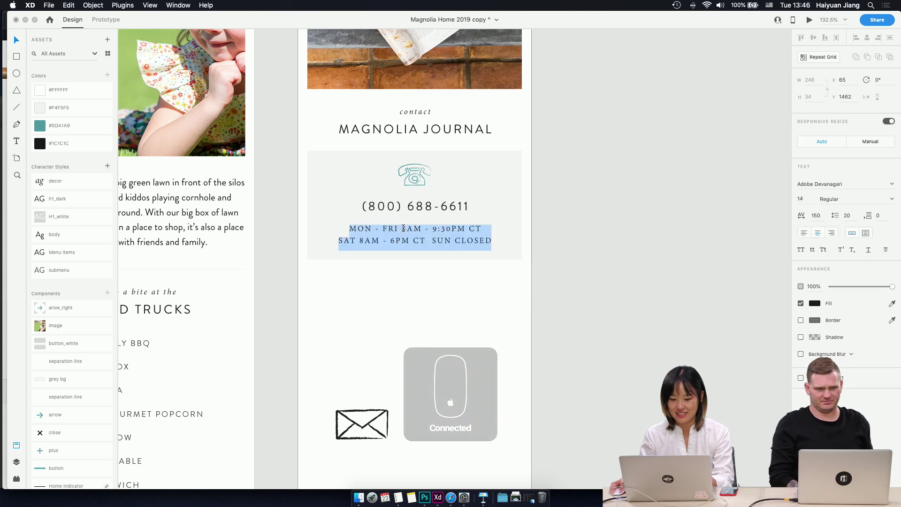
click(405, 228)
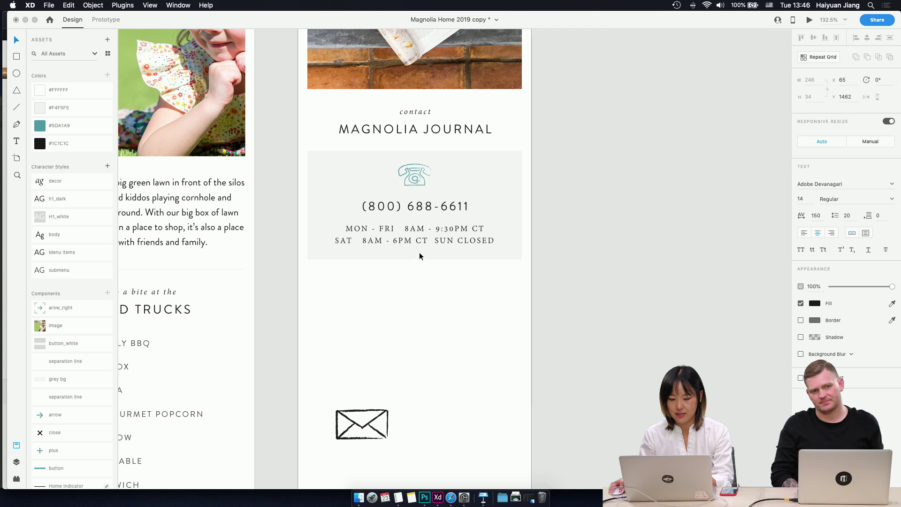
key(Escape)
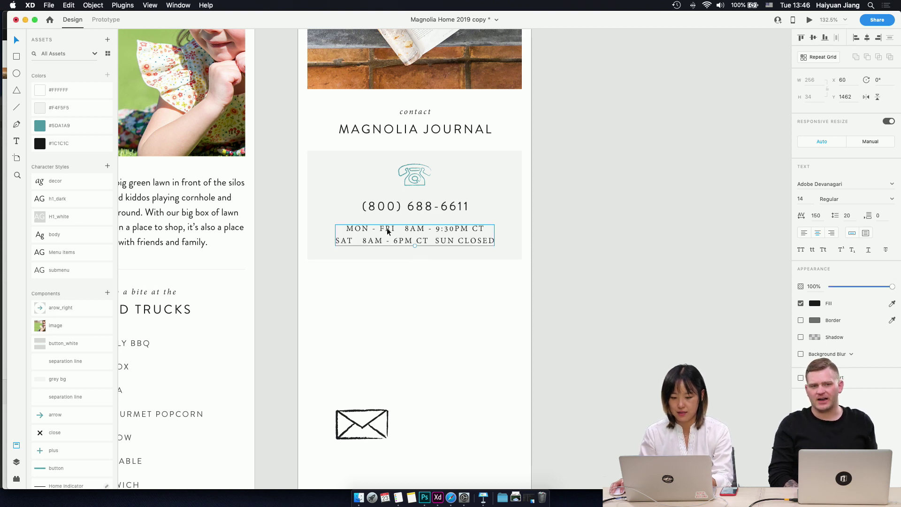
right_click(809, 185)
click(748, 187)
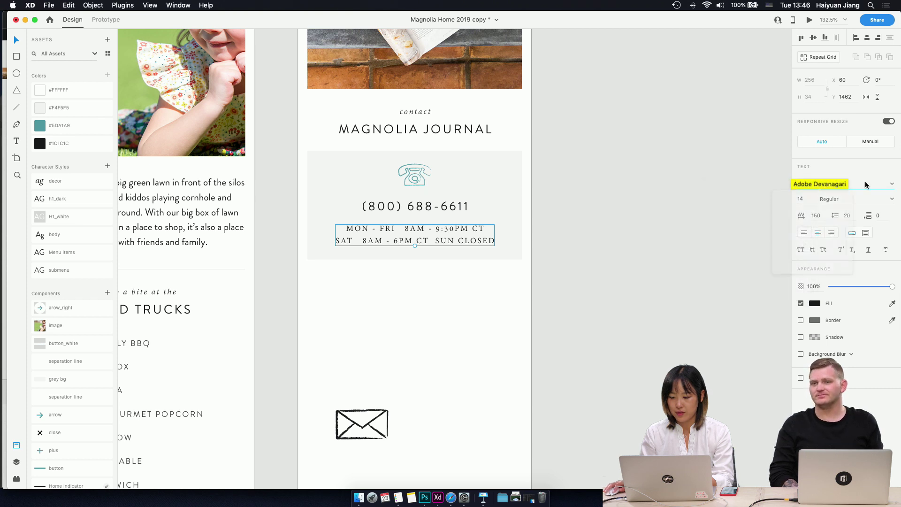
click(584, 197)
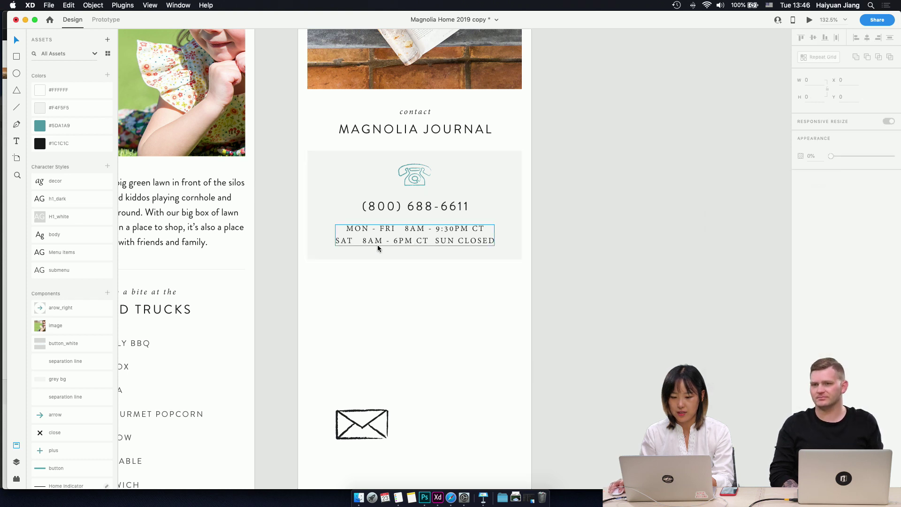
double_click(418, 113)
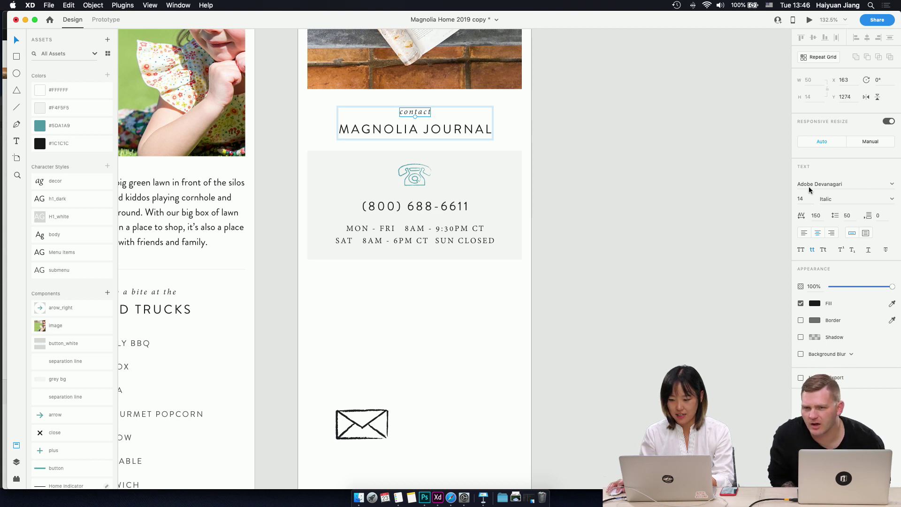
click(837, 185)
click(420, 304)
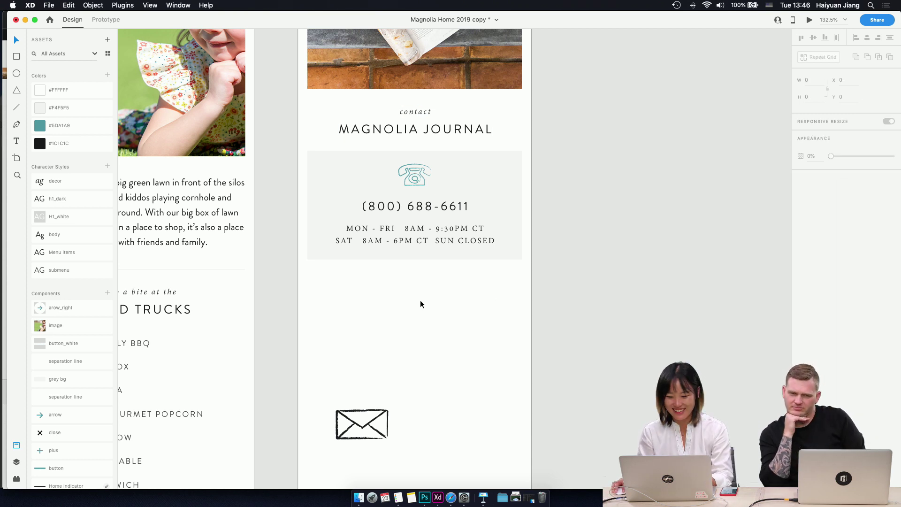
- Try title case and lowercase on the opening hours text, and return it to uppercase
click(430, 235)
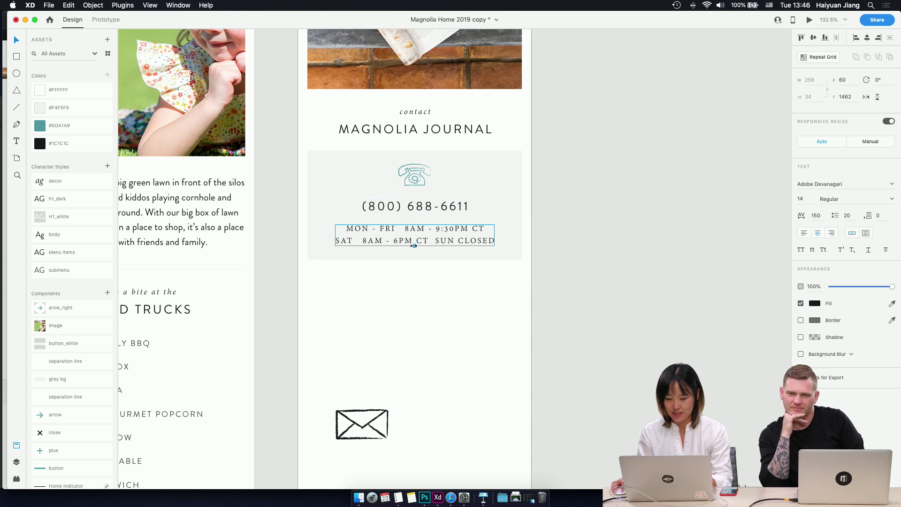
click(824, 251)
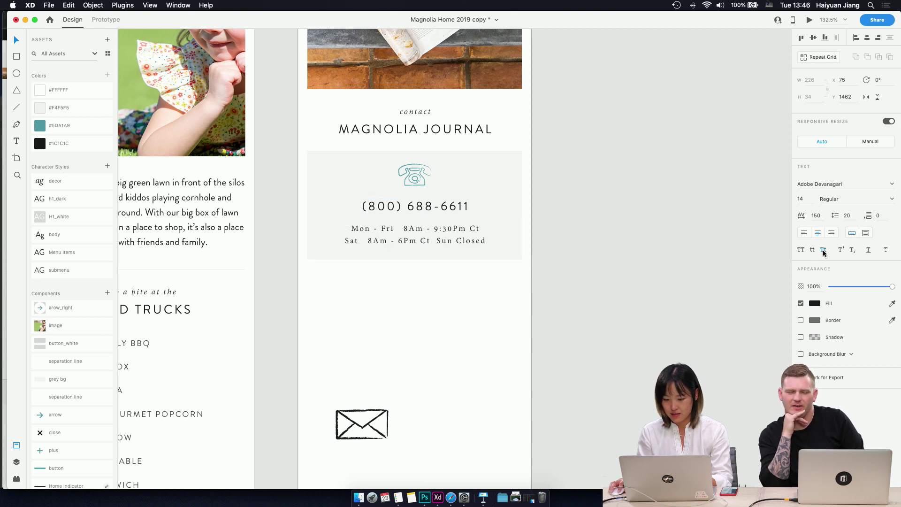
click(812, 250)
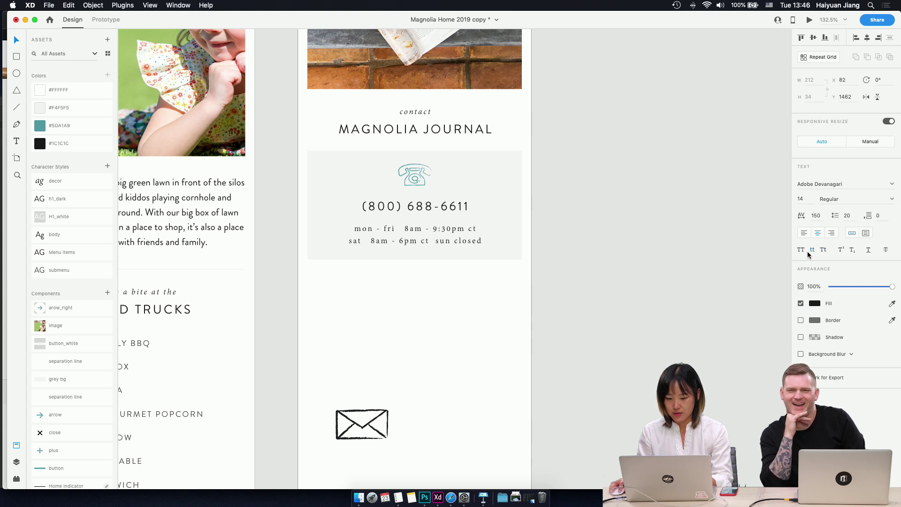
click(801, 250)
click(471, 284)
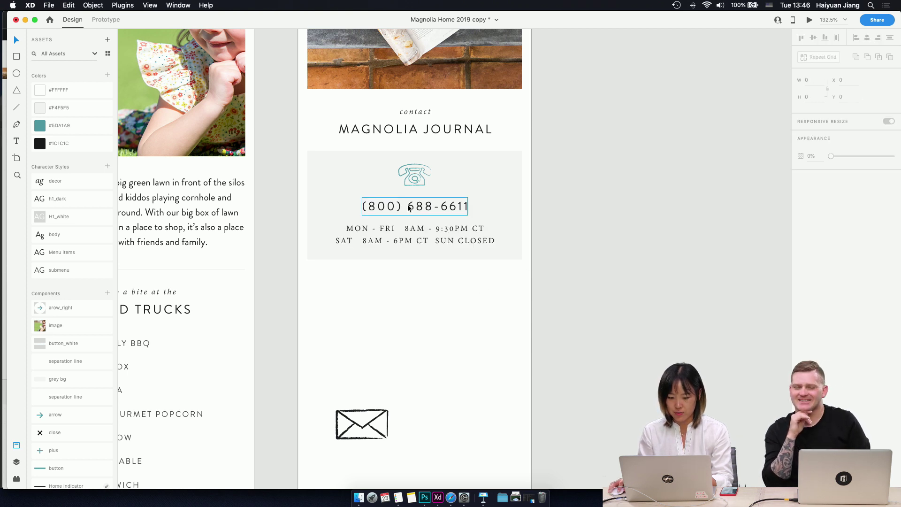
- Apply the submenu character style to the opening hours text in the grey contact box, after trying the Menu Items style
scroll(408, 204, left, 5)
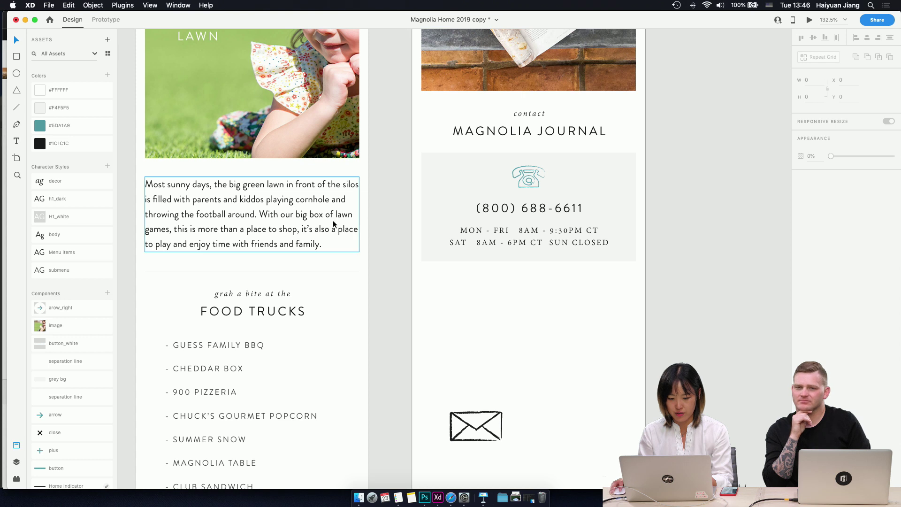
click(544, 132)
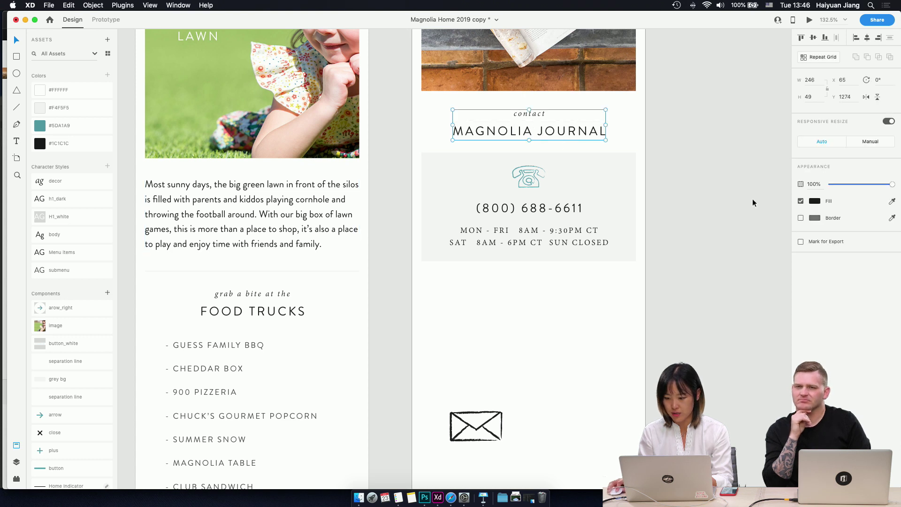
double_click(525, 233)
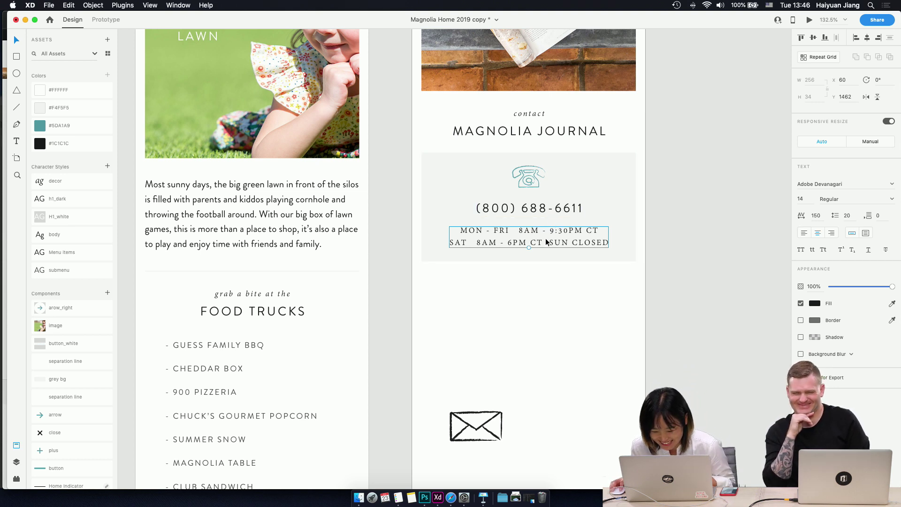
double_click(502, 231)
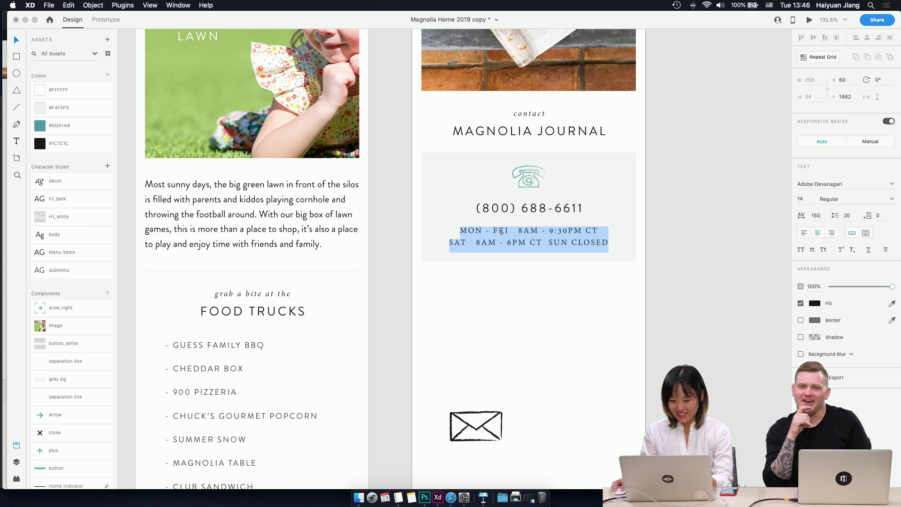
click(511, 231)
key(Escape)
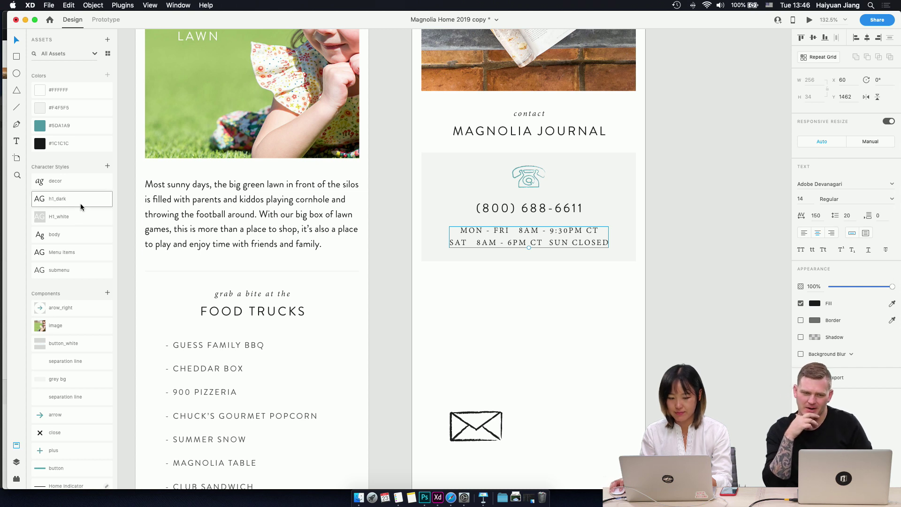
click(66, 268)
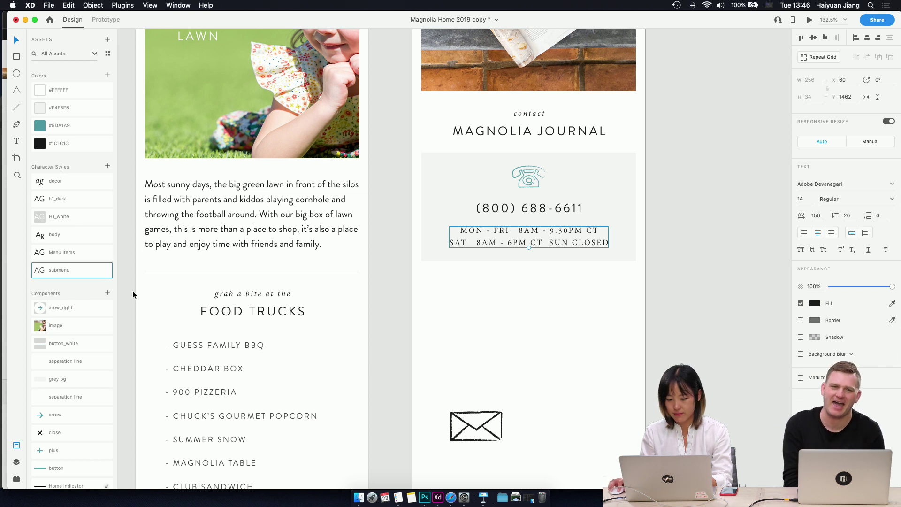
click(63, 253)
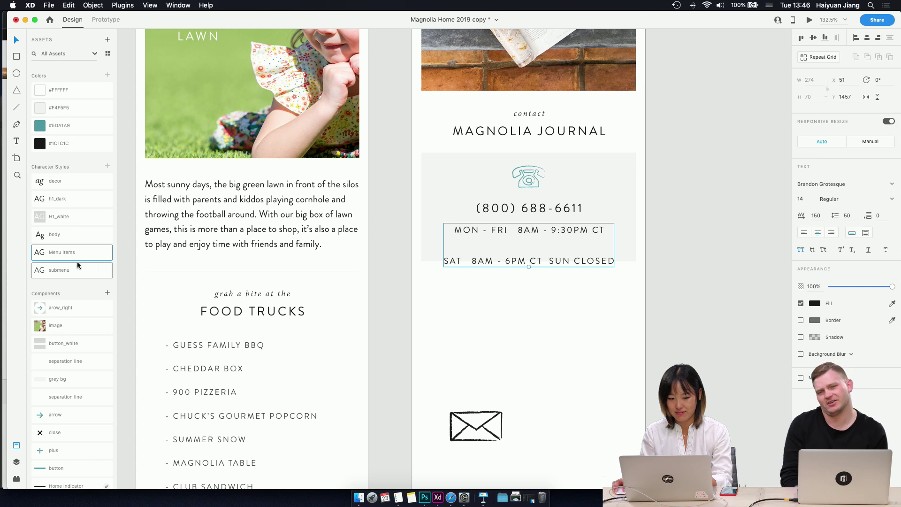
click(63, 271)
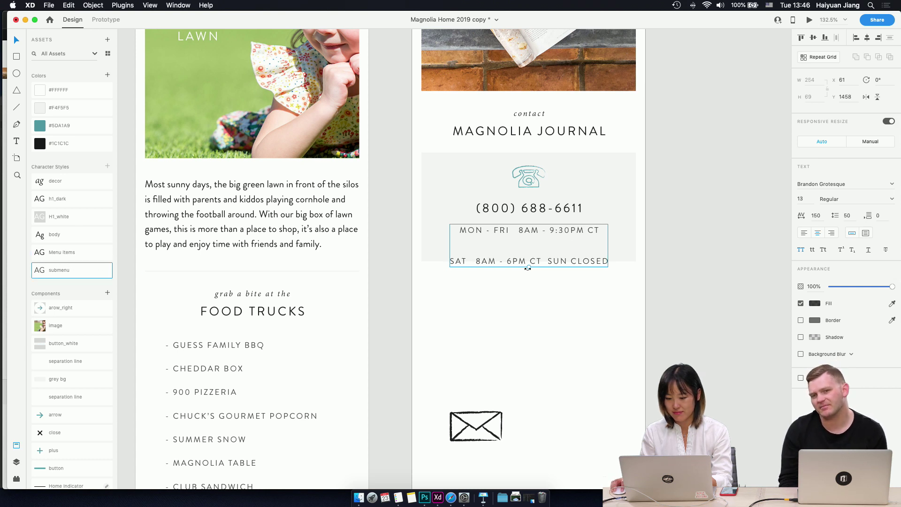
- Set the line spacing of the opening hours text to 21
click(847, 216)
text(20)
key(Return)
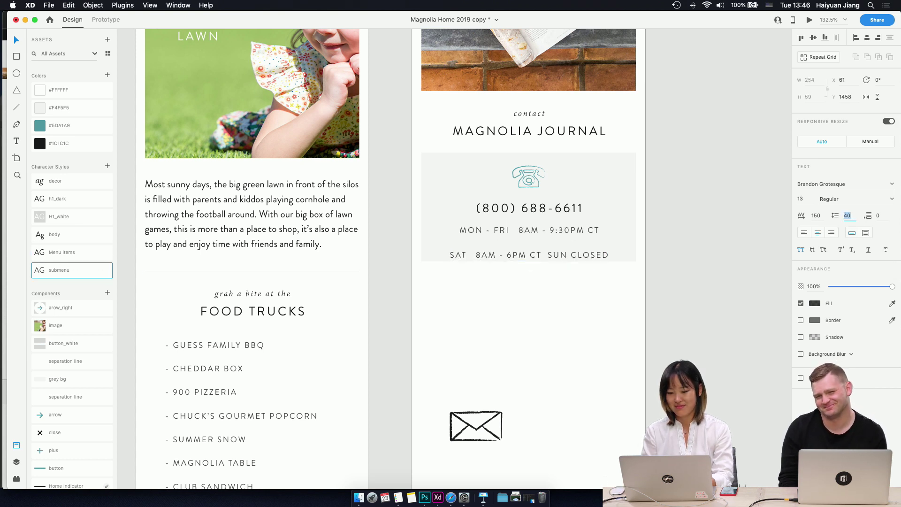
key(Up)
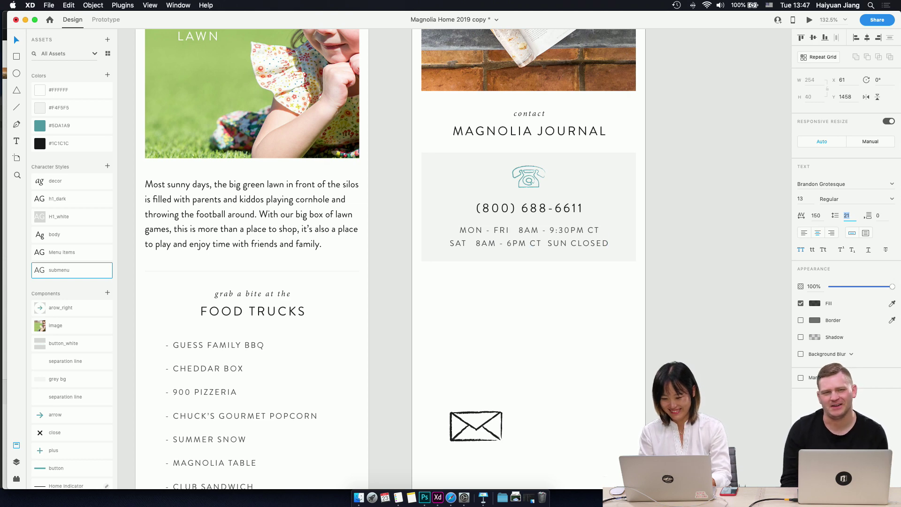
click(499, 306)
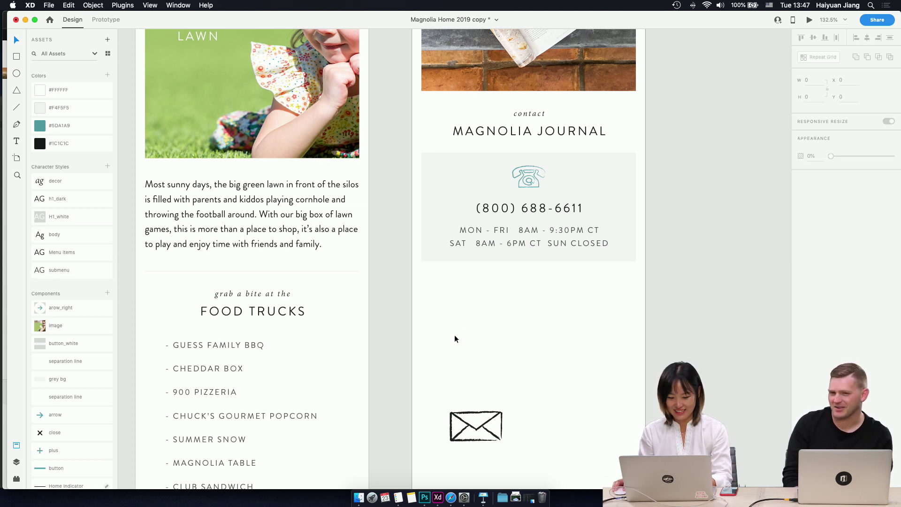
- Copy the MARKET and BAKERY hours text from the neighbouring artboard's HOURS section and paste it just below the grey contact box
scroll(511, 328, down, 5)
scroll(512, 328, up, 1)
scroll(514, 312, down, 10)
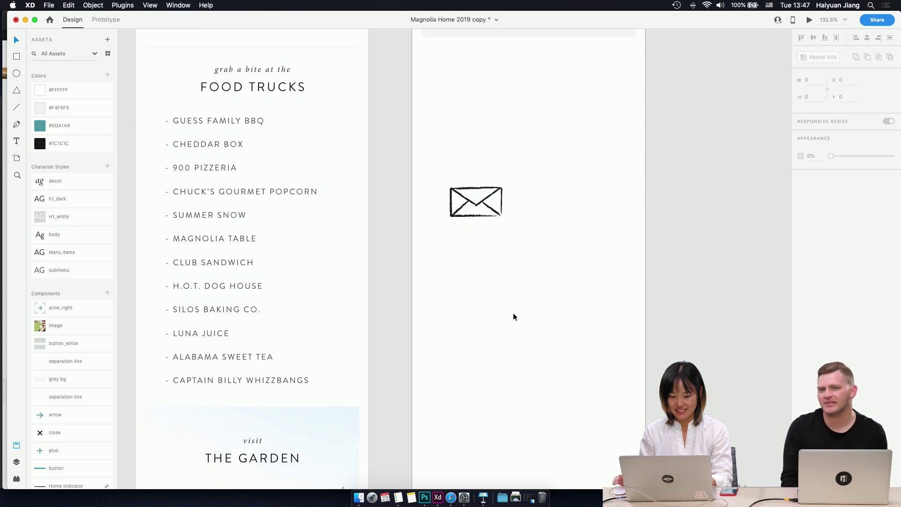
scroll(514, 312, down, 15)
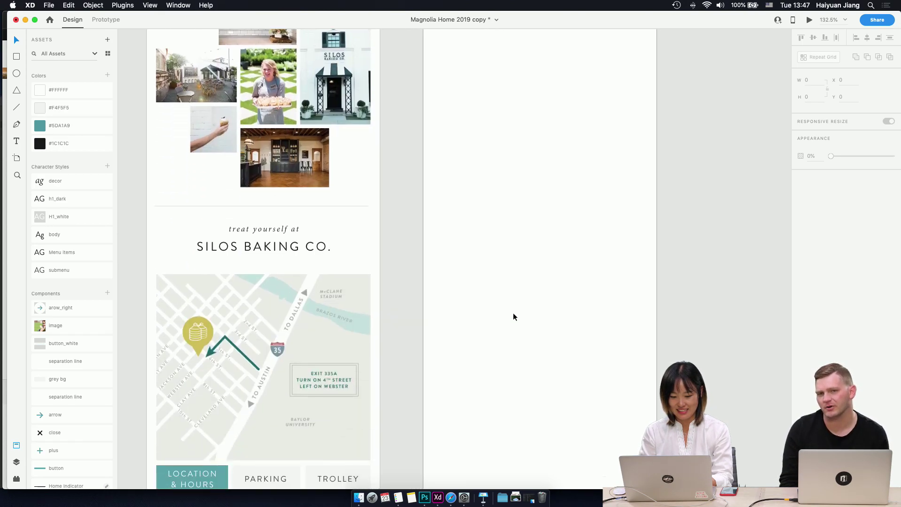
click(291, 257)
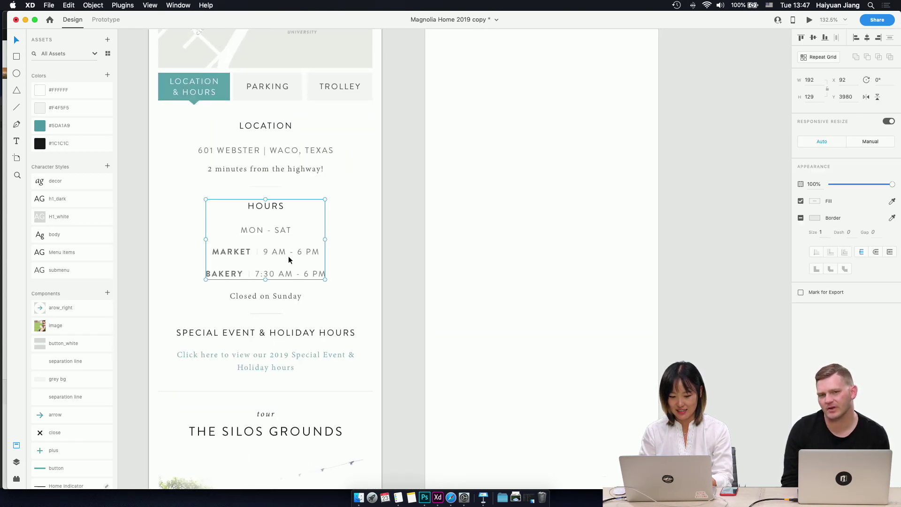
double_click(271, 258)
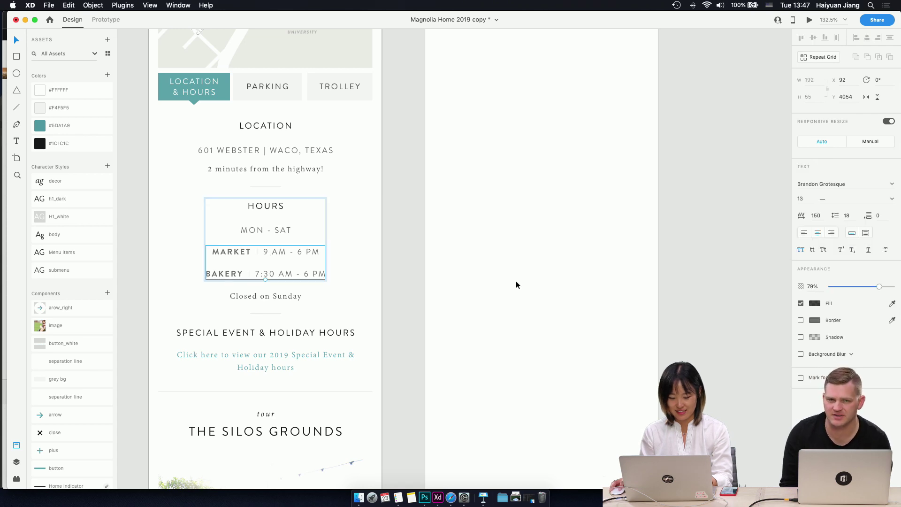
scroll(495, 273, up, 15)
scroll(486, 283, right, 4)
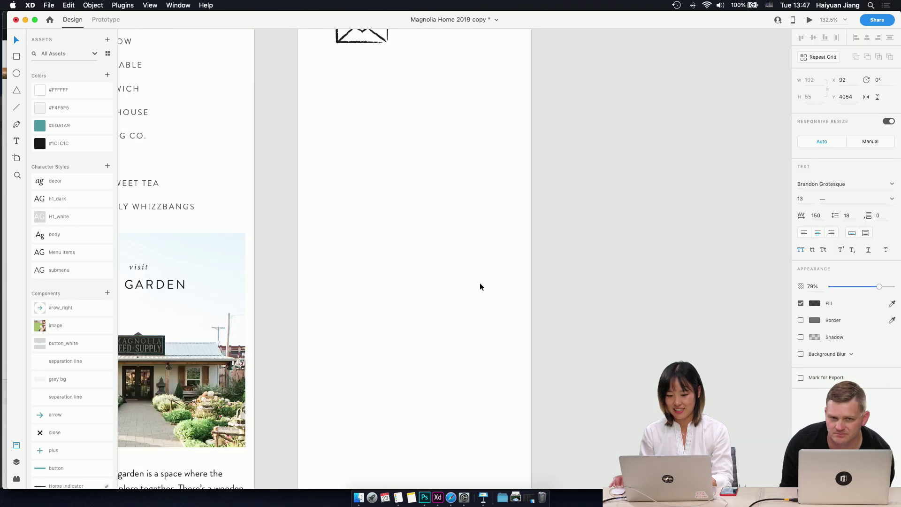
scroll(479, 286, up, 10)
click(414, 178)
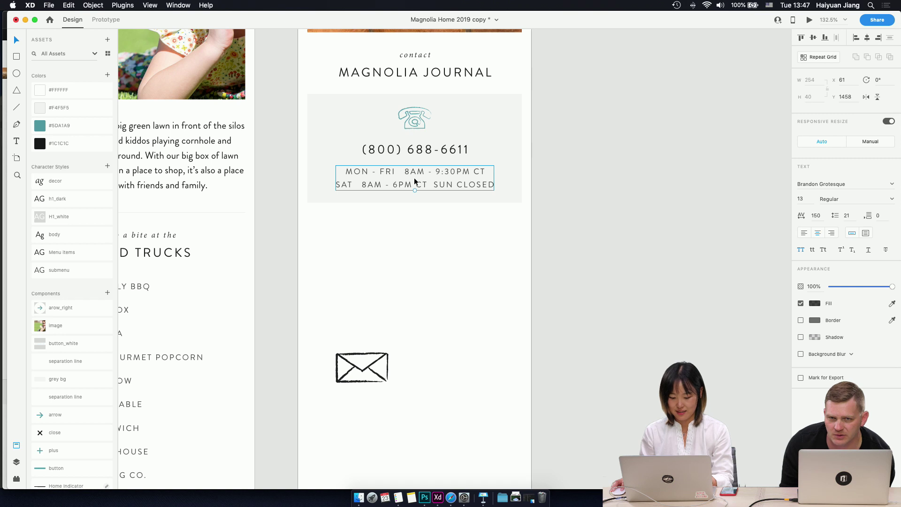
key(super+v)
drag(422, 250, 335, 216)
- Replace the bold word MARKET with MON in the pasted hours text
double_click(388, 218)
click(398, 214)
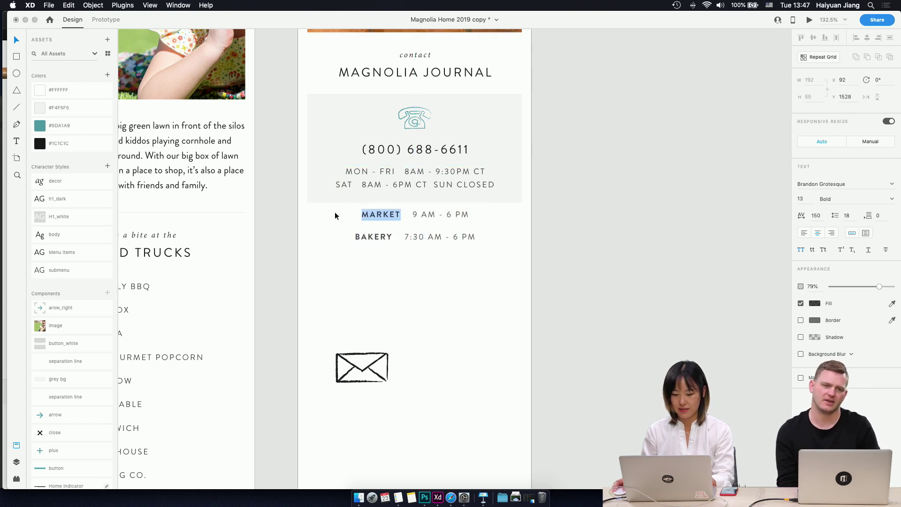
text(MON)
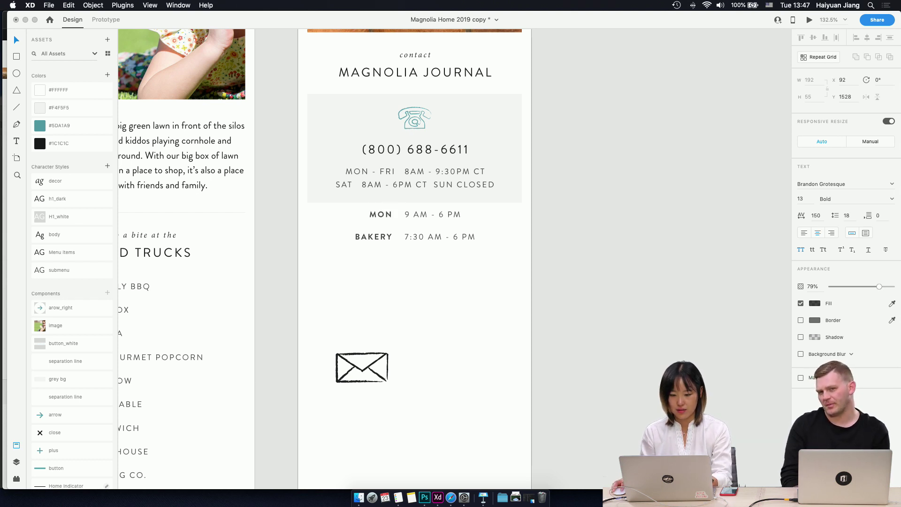
key(Escape)
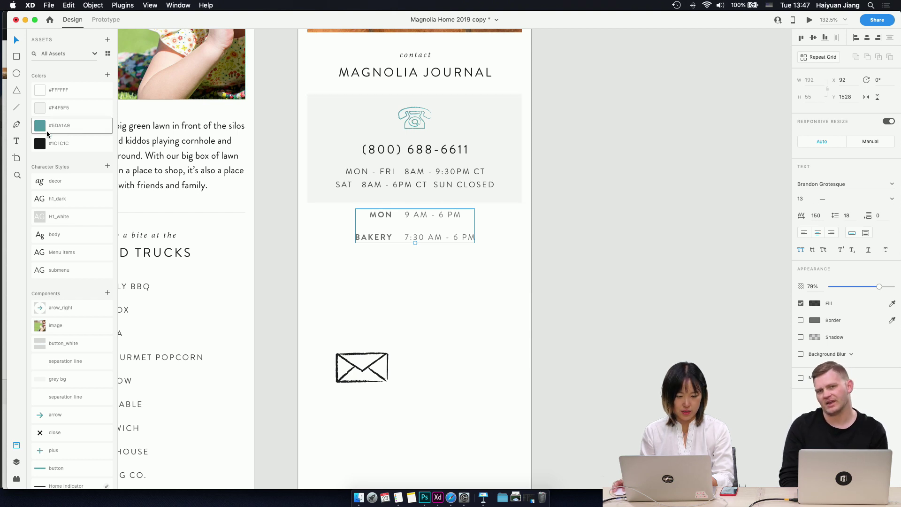
- Try the dark #1C1C1C fill on the telephone icon, and return it to the teal swatch
double_click(408, 113)
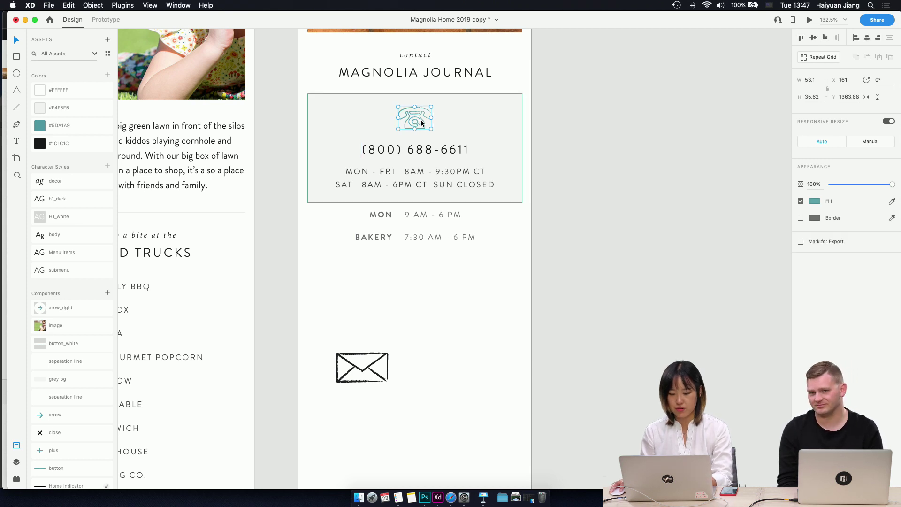
click(55, 145)
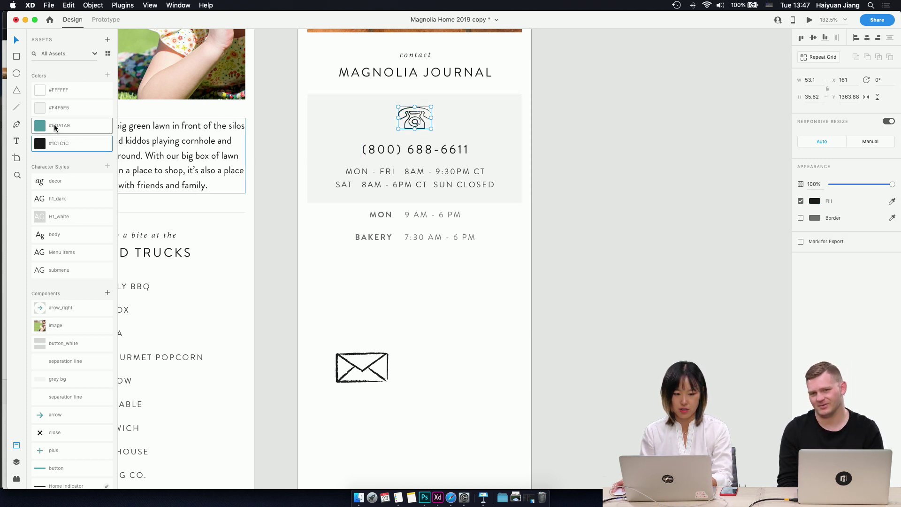
click(54, 126)
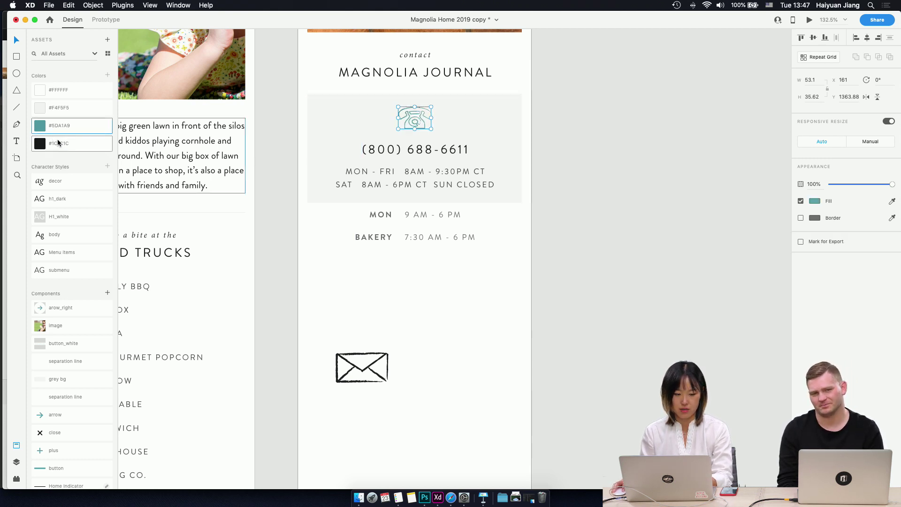
click(432, 265)
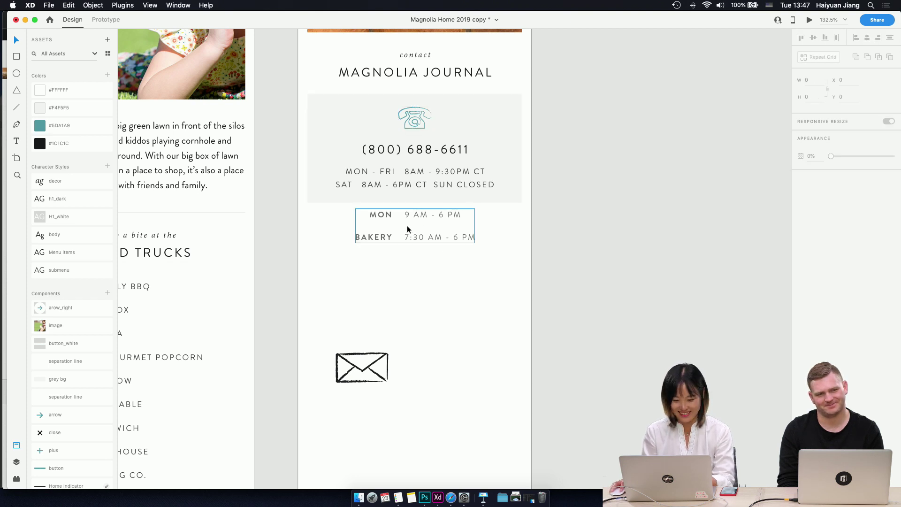
- Extend the bold MON label in the pasted hours text to MON-FRI
click(384, 213)
double_click(384, 213)
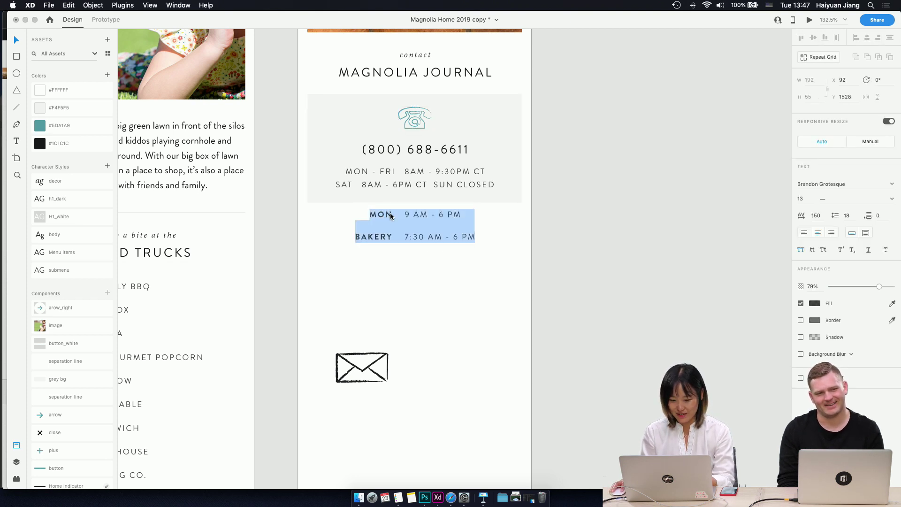
click(395, 215)
text(-FRI)
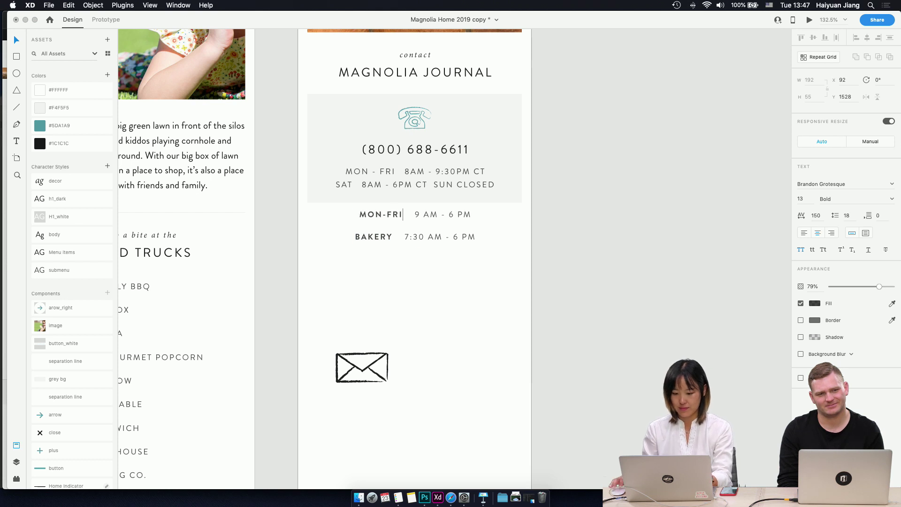
key(Escape)
- Change the opening time on the MON-FRI line of the pasted hours text to 8AM
double_click(428, 217)
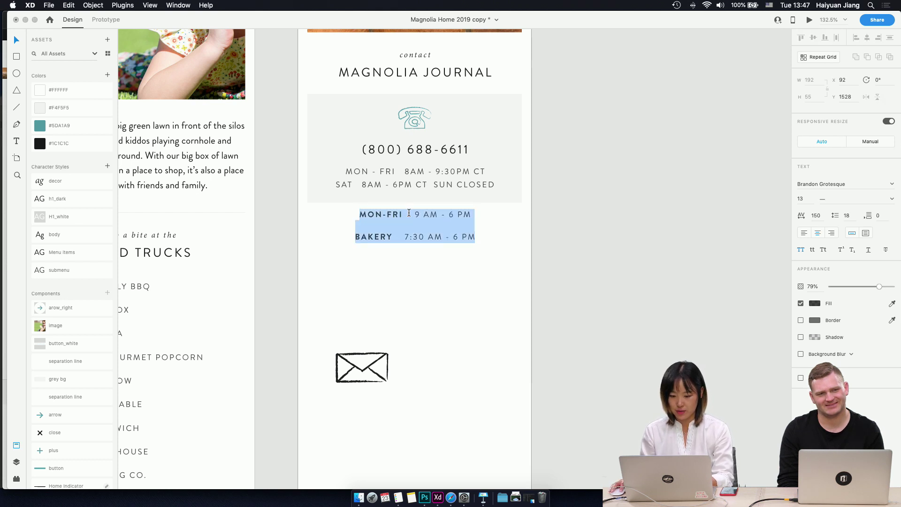
click(427, 214)
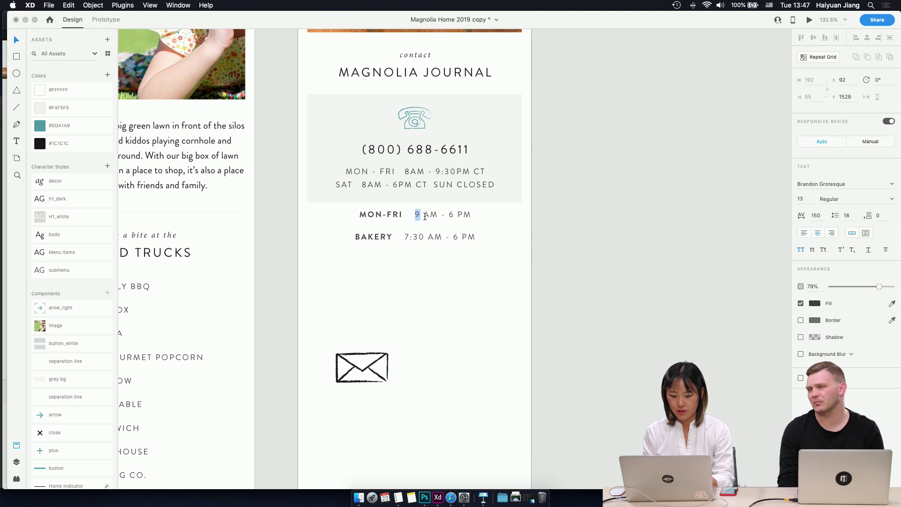
text(8)
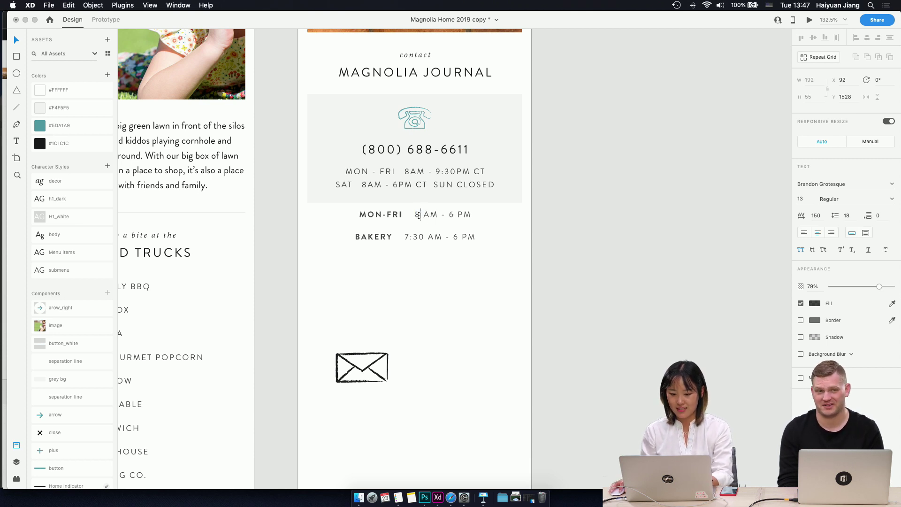
click(447, 214)
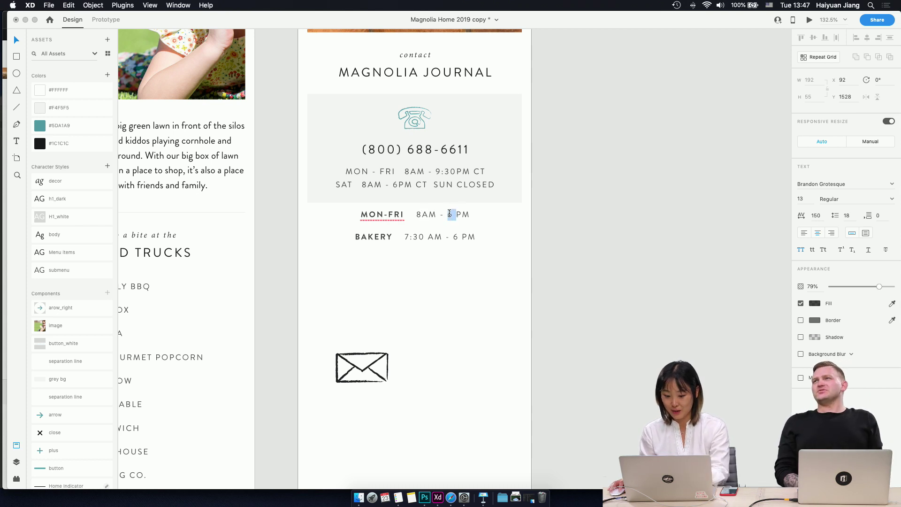
double_click(408, 175)
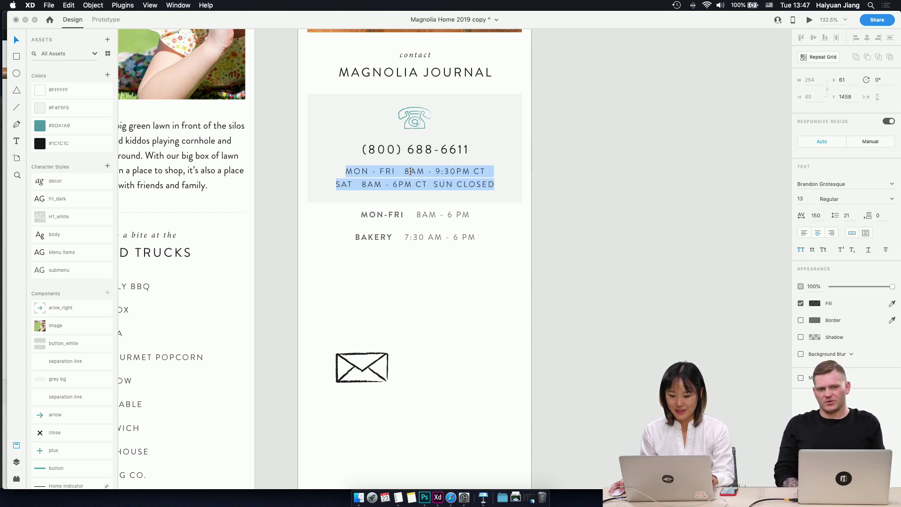
click(406, 172)
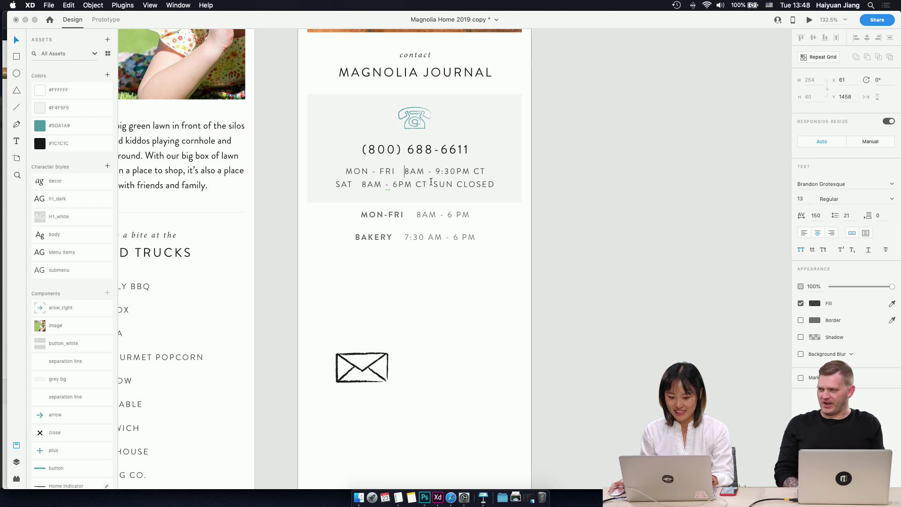
- Replace the bold word BAKERY in the pasted hours text with SAT, copied from the hours in the grey box
double_click(382, 237)
double_click(354, 188)
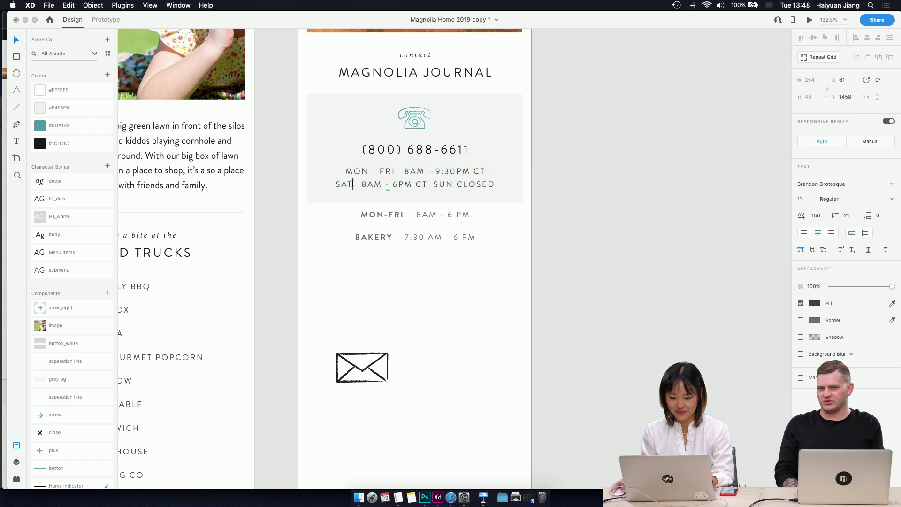
drag(353, 185, 309, 185)
key(super+c)
click(359, 235)
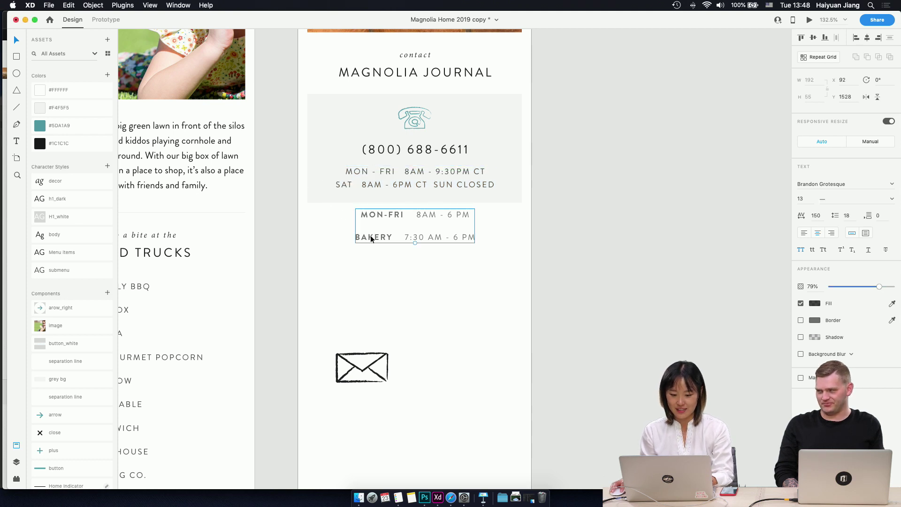
double_click(370, 238)
drag(393, 238, 335, 237)
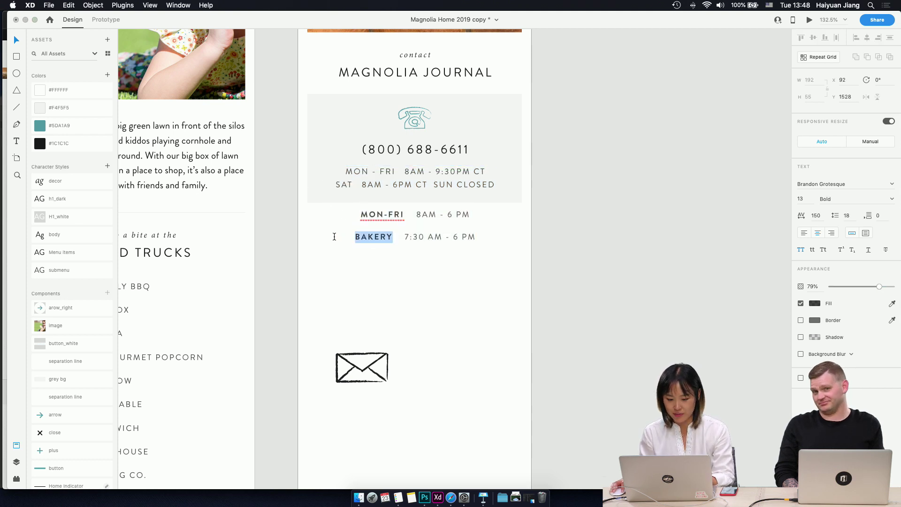
key(super+v)
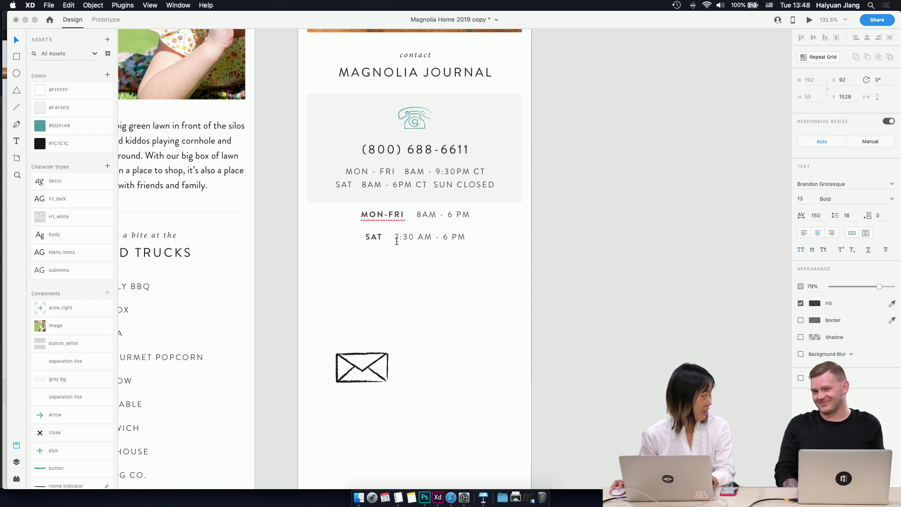
- Replace the times on the SAT line with "8AM - 6PM CT SUN CLOSED", copied from the grey contact box
click(424, 239)
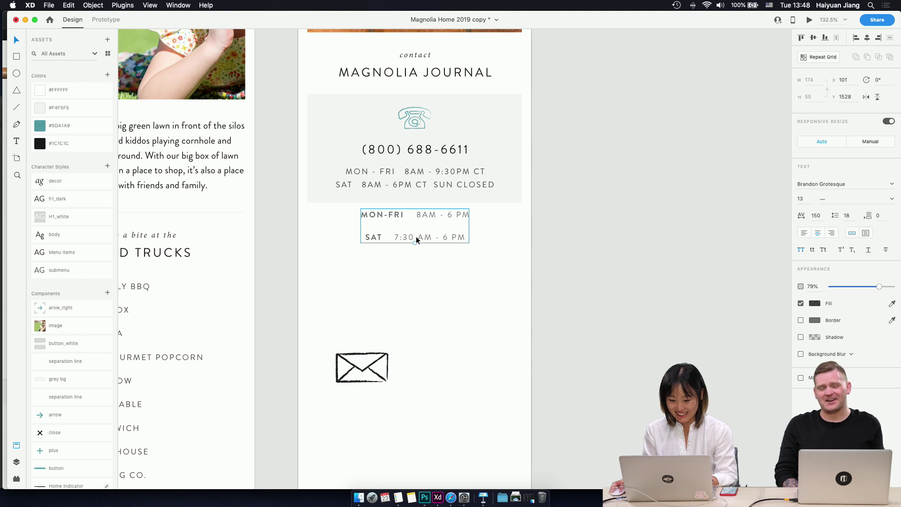
double_click(416, 236)
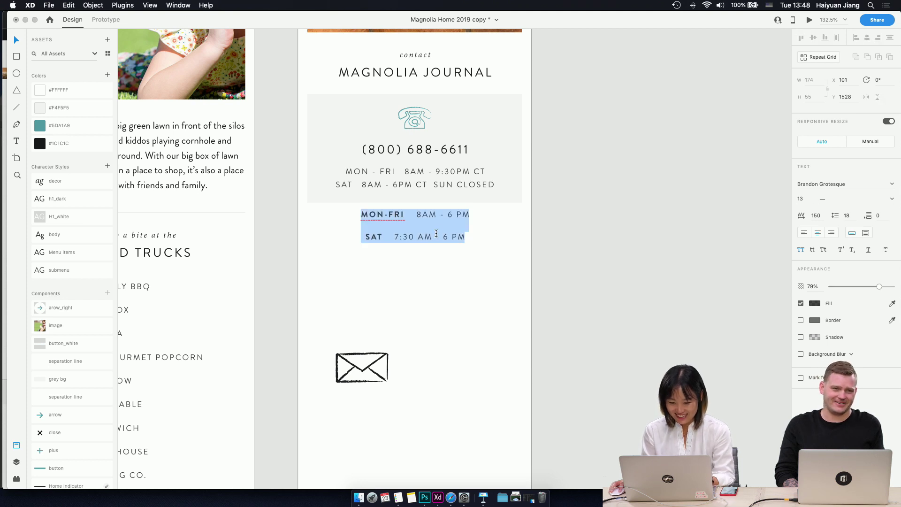
key(Escape)
click(412, 190)
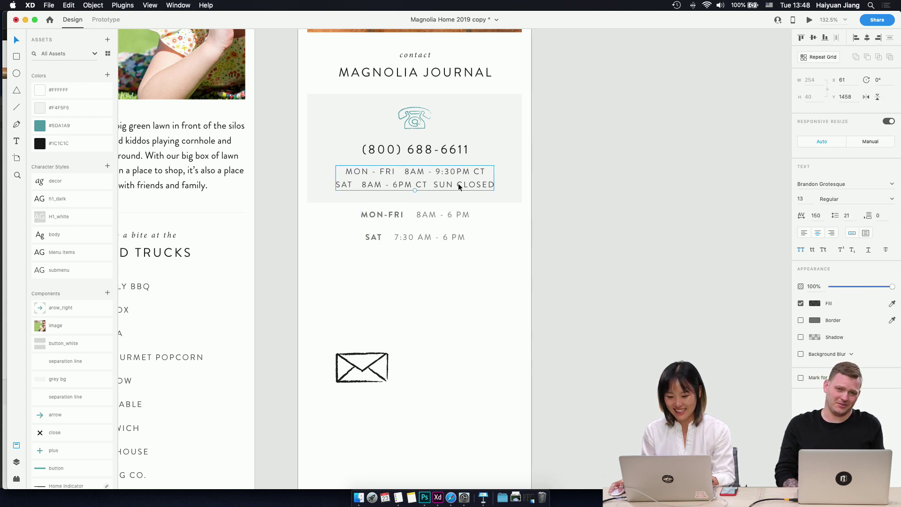
double_click(413, 189)
drag(361, 184, 528, 196)
key(super+c)
click(423, 238)
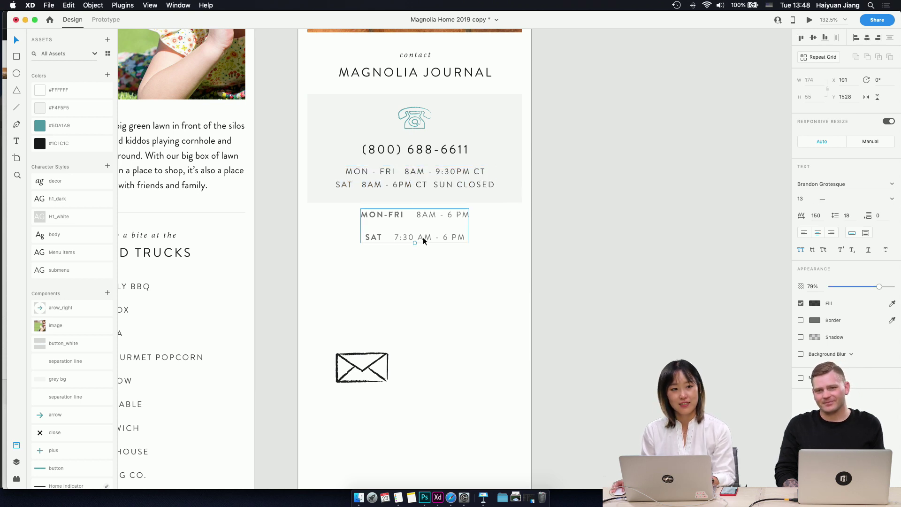
double_click(420, 237)
drag(394, 237, 486, 236)
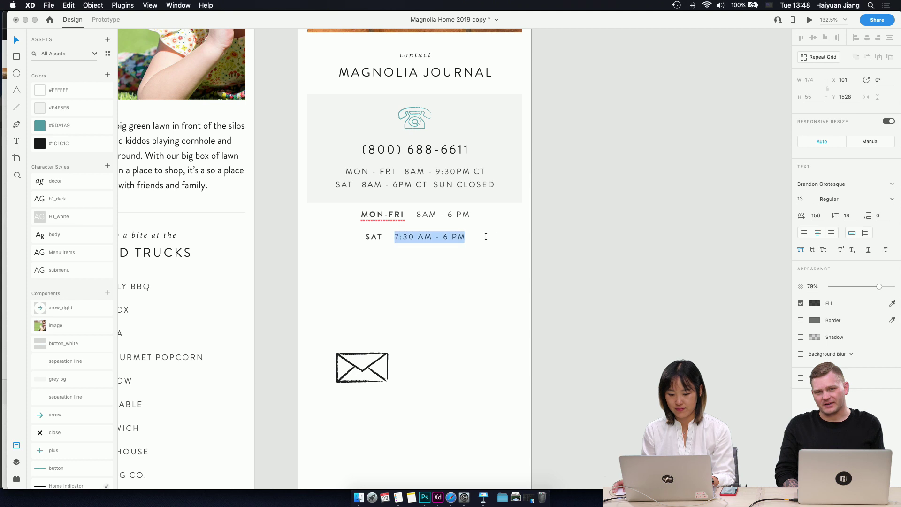
key(super+v)
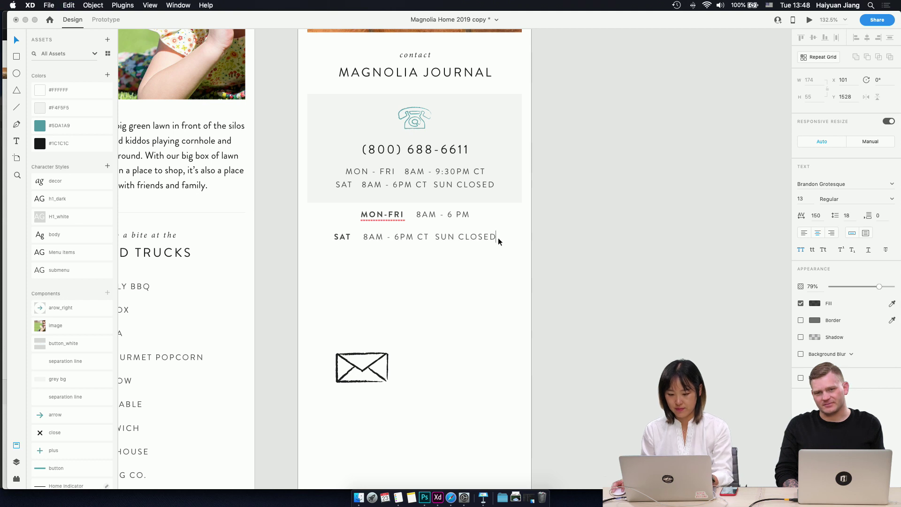
- Set the word SUN in the pasted hours text to the Bold font weight
double_click(442, 236)
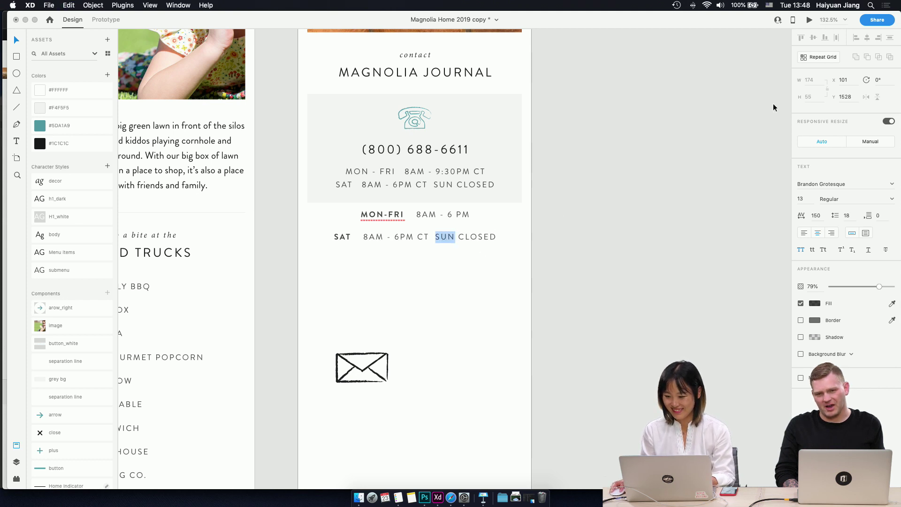
click(891, 201)
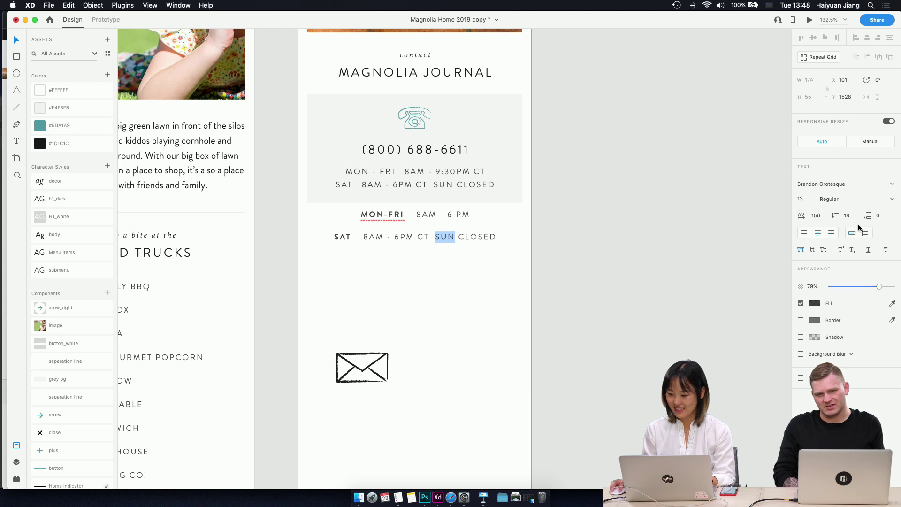
click(892, 201)
click(835, 258)
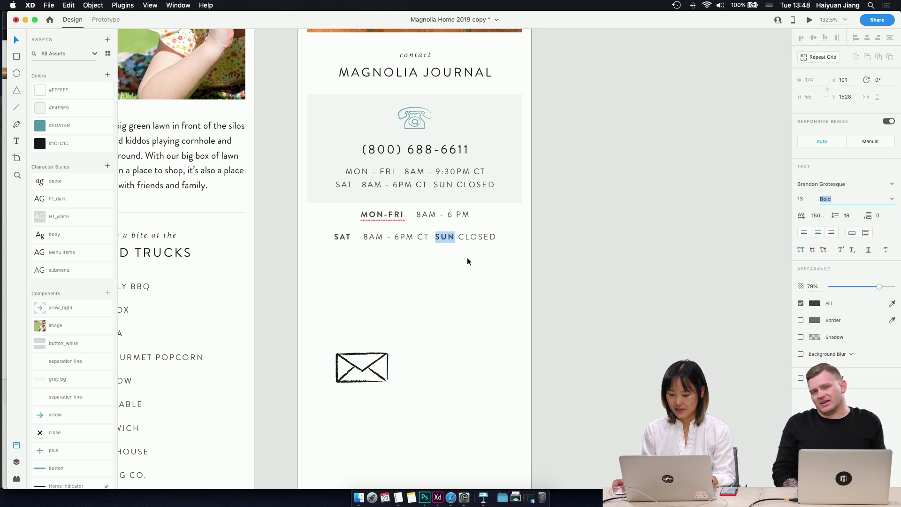
- Tighten the Saturday hours to 8AM-6PM by removing the spaces around the dash, and widen the gap before SUN
click(387, 239)
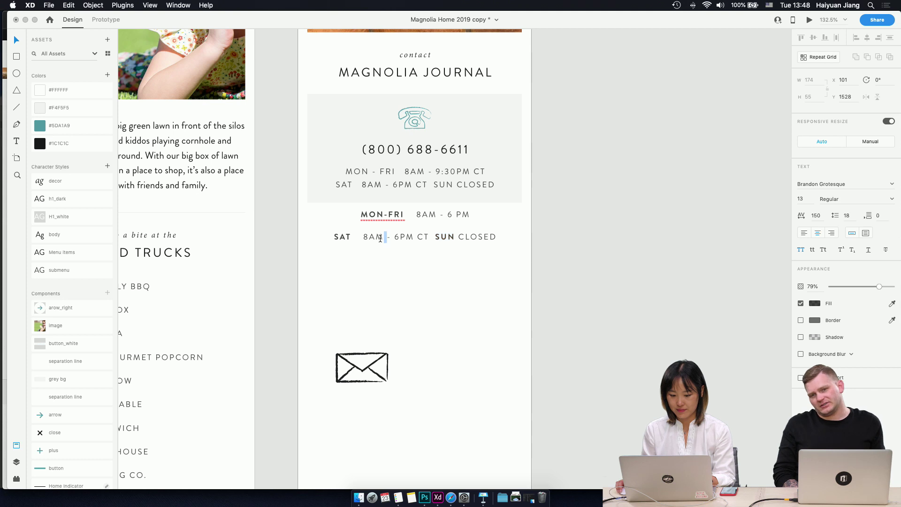
key(BackSpace)
click(392, 236)
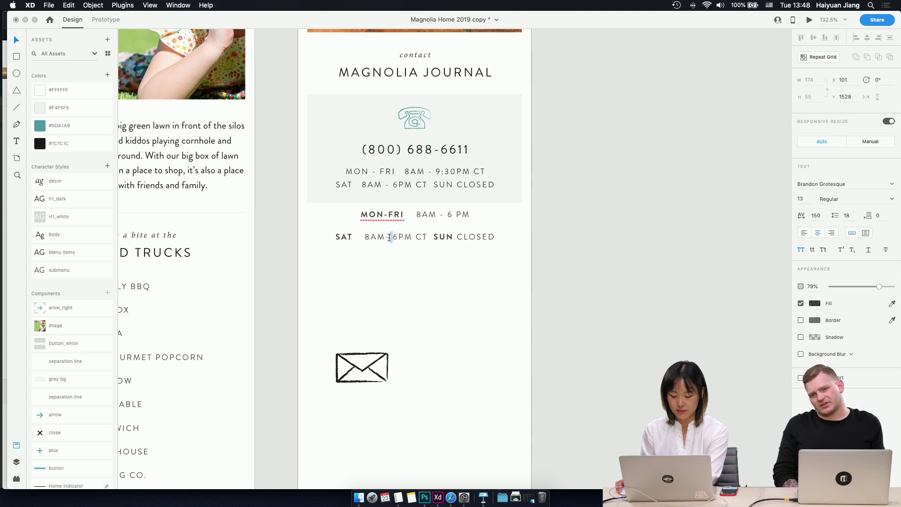
key(BackSpace)
click(433, 238)
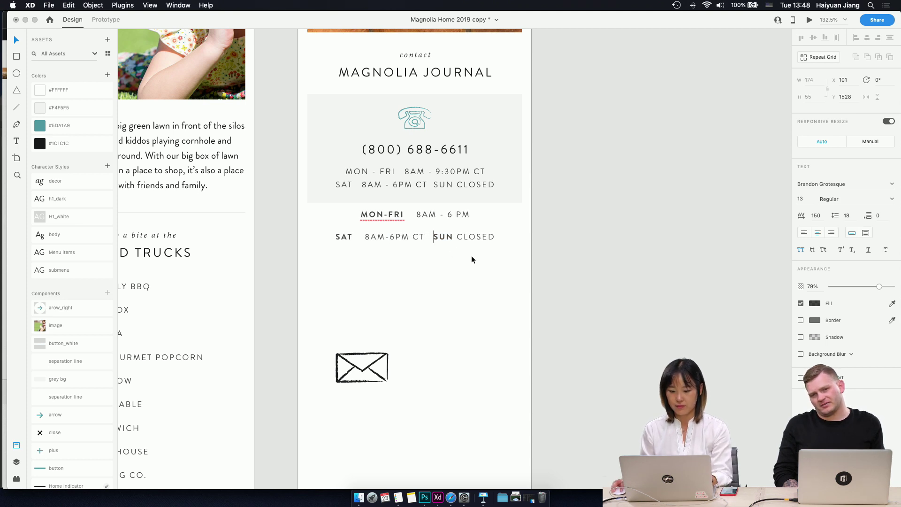
key(Escape)
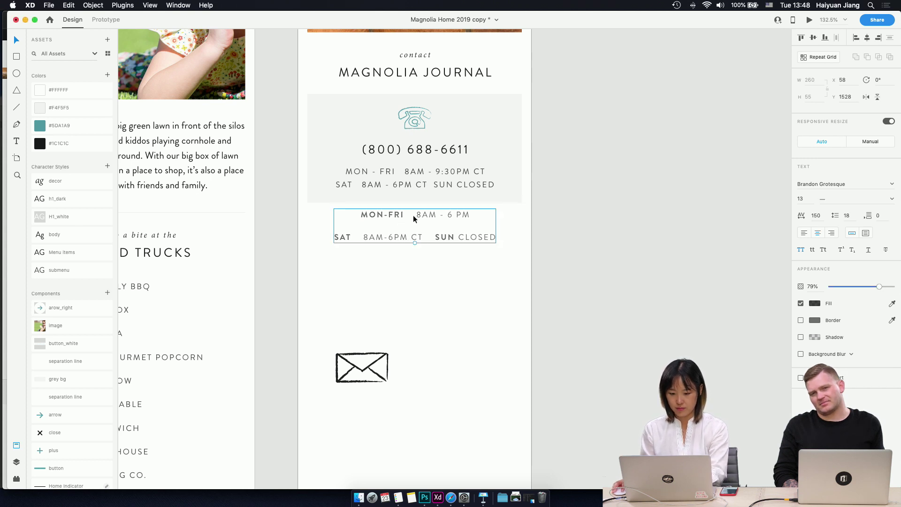
- Draw a vertical divider line 13 px high between MON-FRI and its hours, placed at X 180.5, Y 1530.5
key(l)
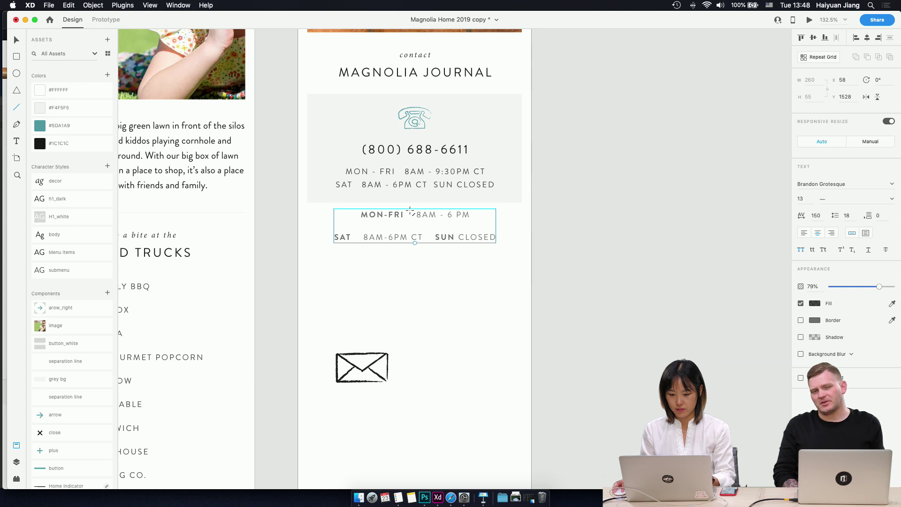
drag(410, 209, 410, 216)
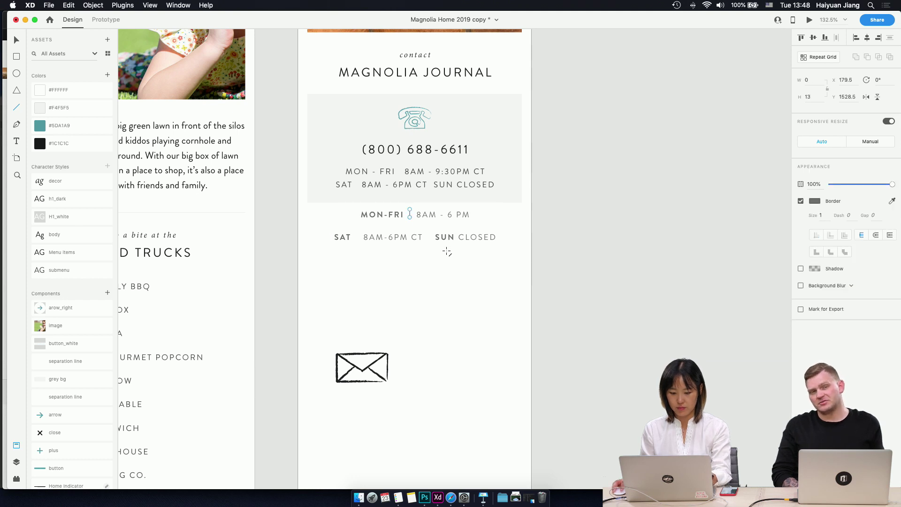
key(Right)
key(Right)
key(Down)
key(Down)
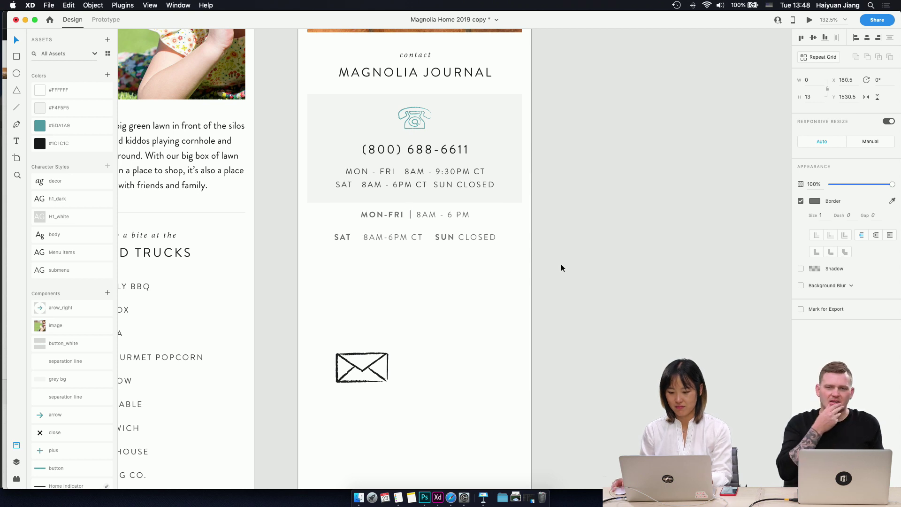
- Set the divider line's border colour to #E8E8E8
click(815, 201)
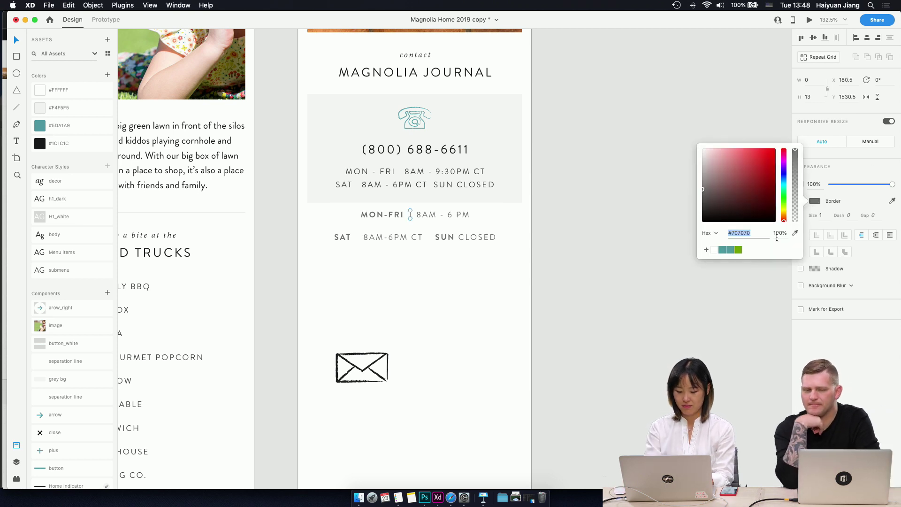
text(e8e8e8)
key(Return)
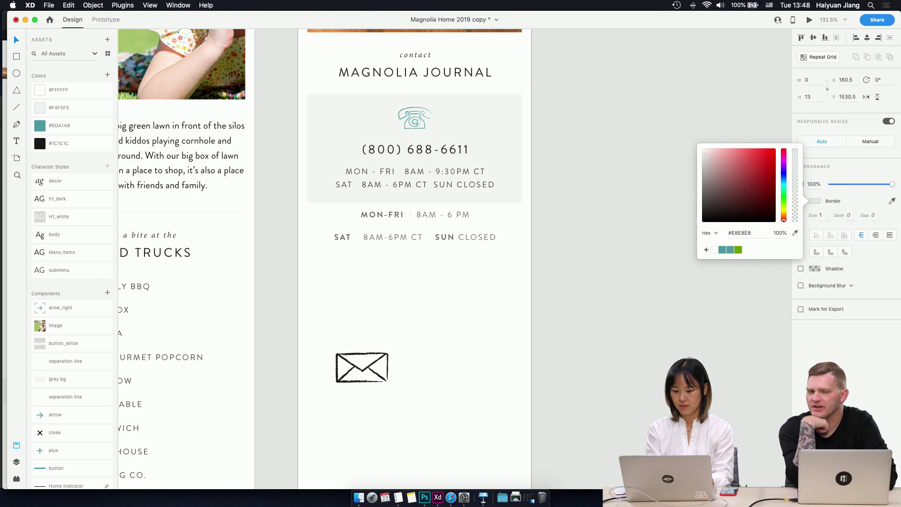
click(816, 201)
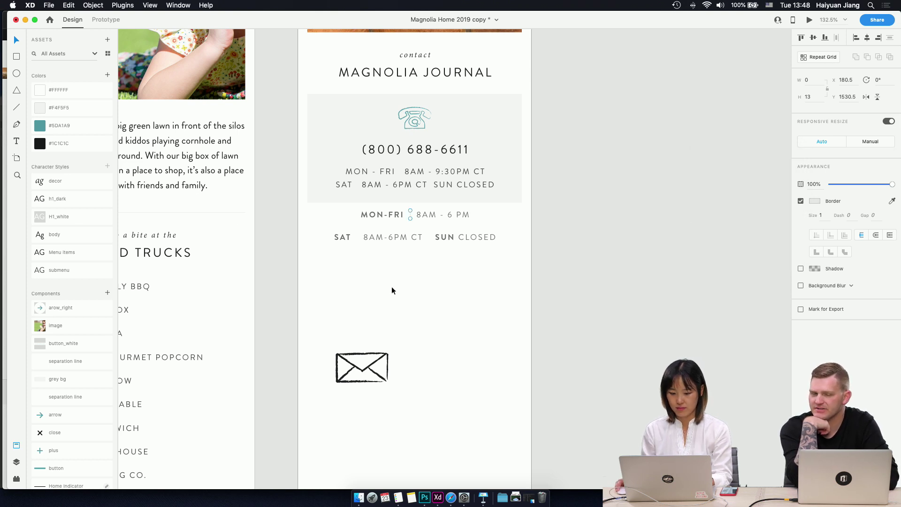
- Duplicate the divider line and place the copy between SAT and its hours at X 95.5, Y 1567.5
key(shift+Left)
key(shift+Left)
key(shift+Left)
key(shift+Left)
key(shift+Left)
key(shift+Left)
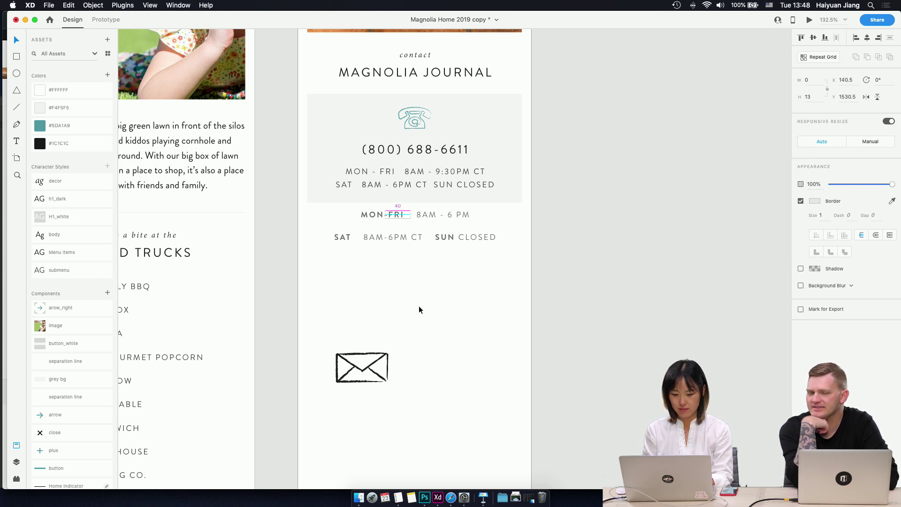
key(shift+Left)
key(shift+Left)
key(shift+Left)
key(shift+Down)
key(shift+Down)
key(shift+Down)
key(shift+Down)
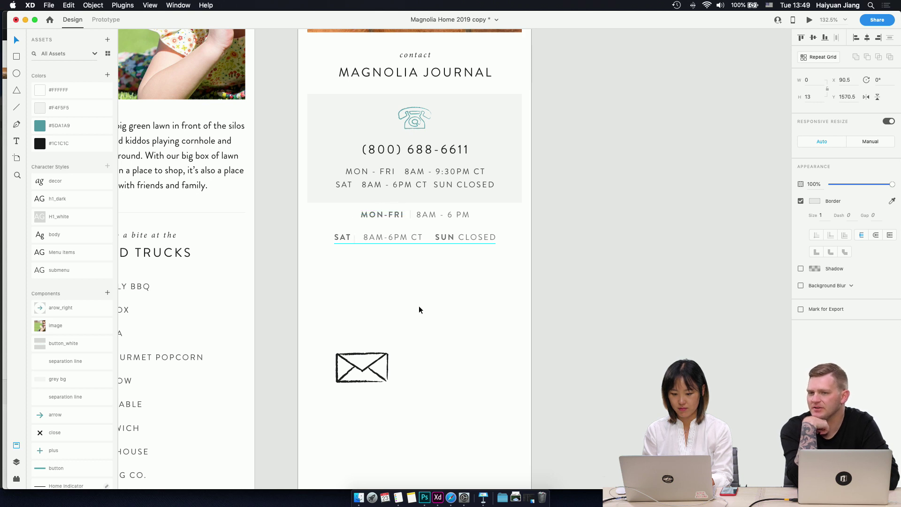
key(Right)
key(Right)
key(Up)
key(Up)
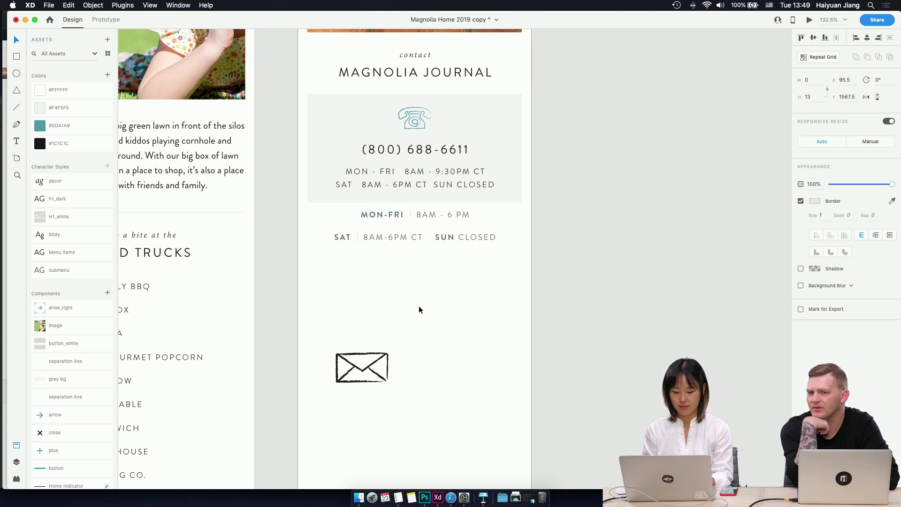
- Duplicate the SAT divider and move the copy along the same line to the SUN CLOSED text at X 265.5
key(shift+Right)
key(shift+Right)
key(shift+Right)
key(shift+Right)
key(shift+Right)
key(shift+Right)
key(shift+Right)
key(shift+Right)
key(shift+Right)
key(shift+Right)
key(shift+Right)
key(shift+Right)
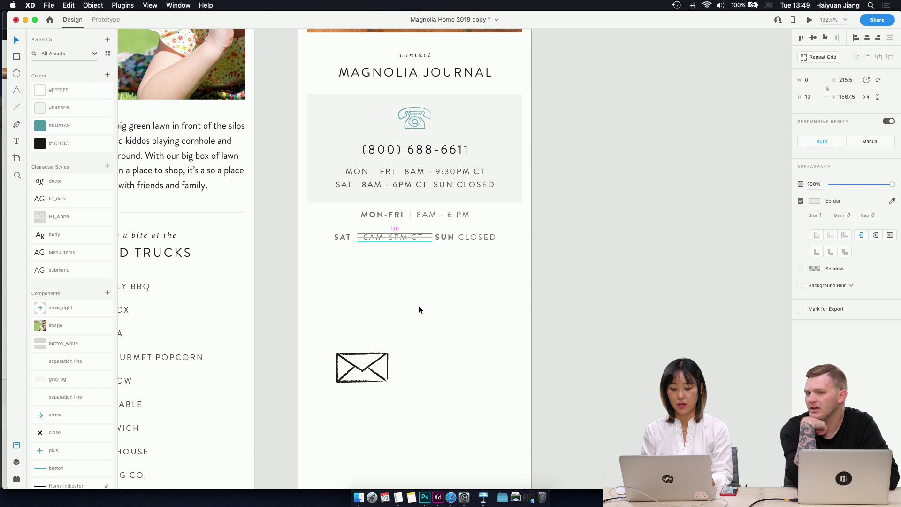
key(shift+Right)
key(shift+Right)
key(shift+Right)
key(shift+Right)
key(shift+Right)
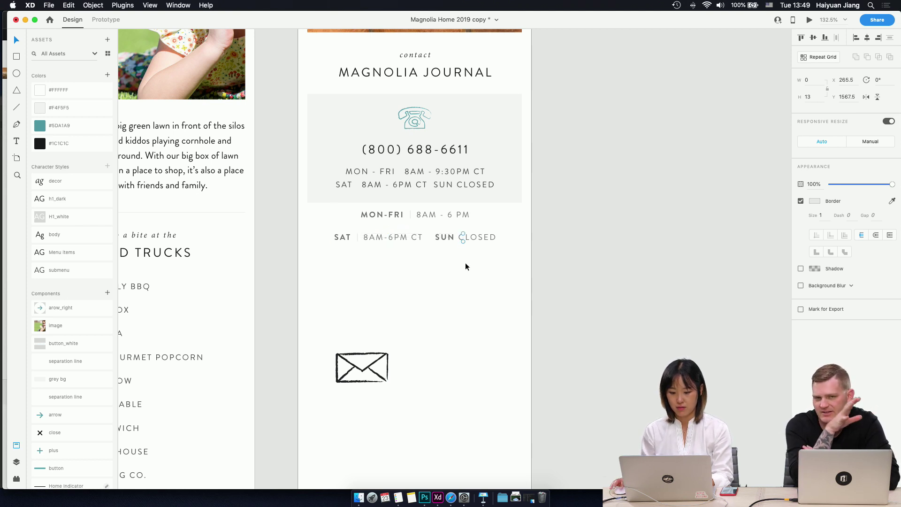
- Add spaces between SUN and CLOSED in the new hours text to make room for a divider
click(474, 237)
double_click(465, 236)
click(456, 237)
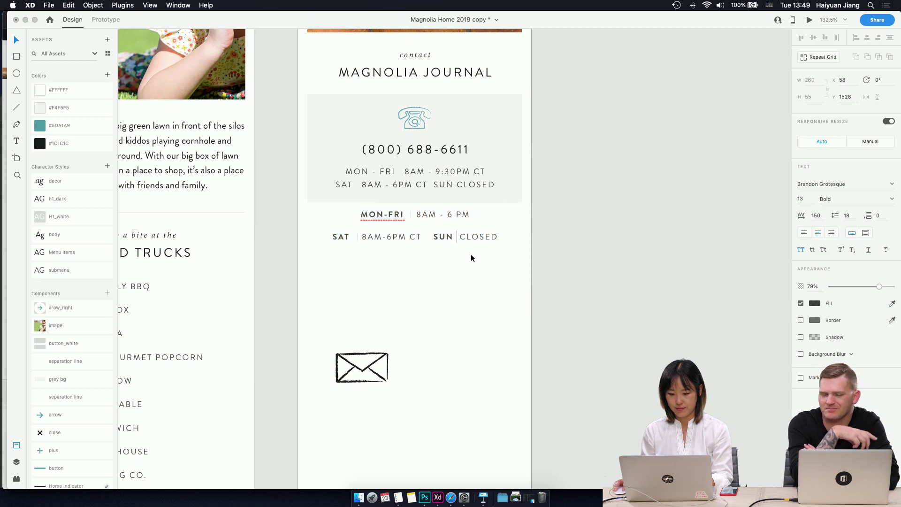
key(Escape)
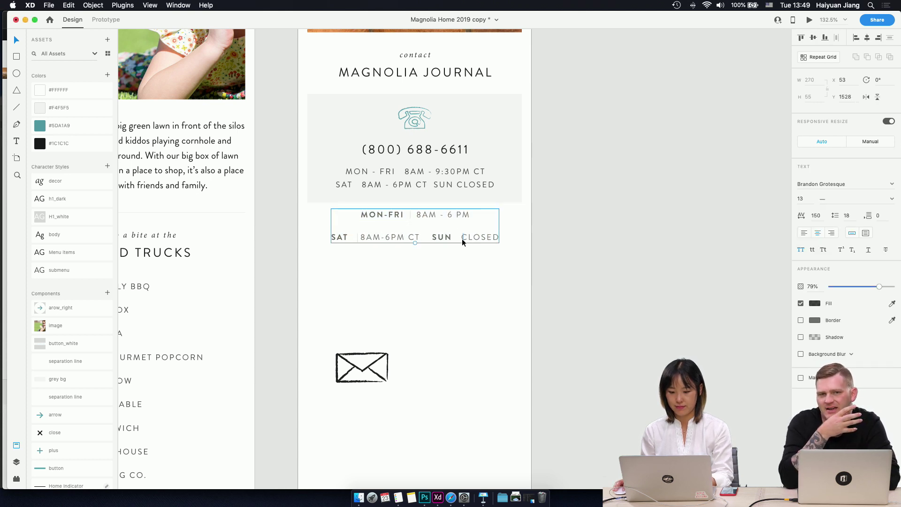
- Move the SUN divider to X 255.5 and the SAT divider to X 90.5 so each sits in its gap
click(462, 238)
key(shift+Left)
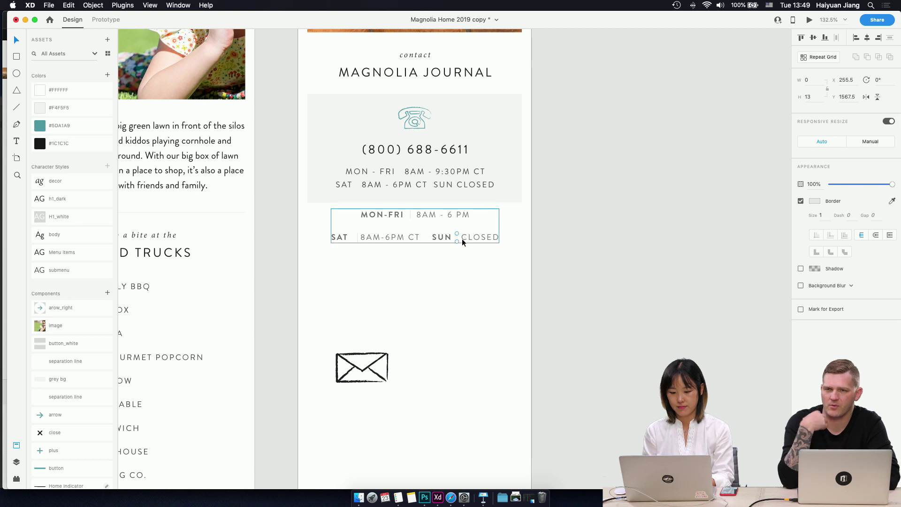
key(Left)
key(Left)
key(Left)
key(Left)
key(Left)
key(Left)
key(Left)
key(Left)
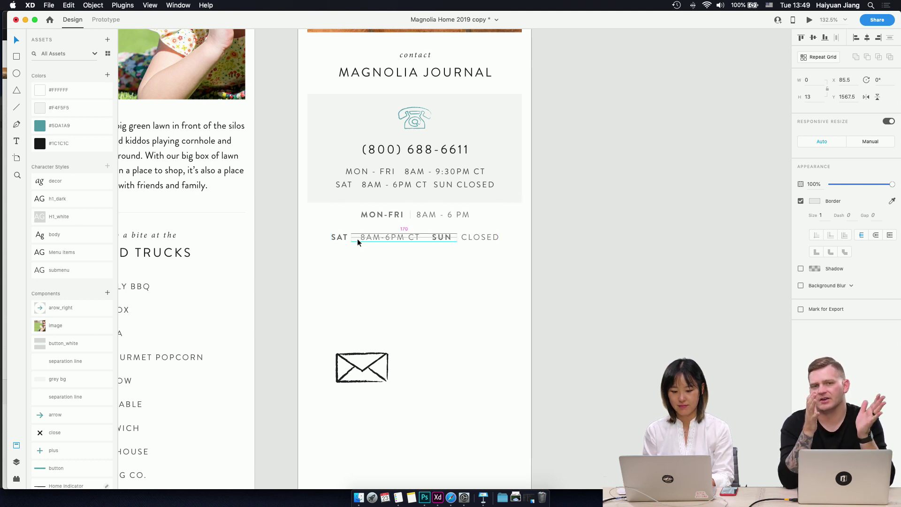
click(451, 321)
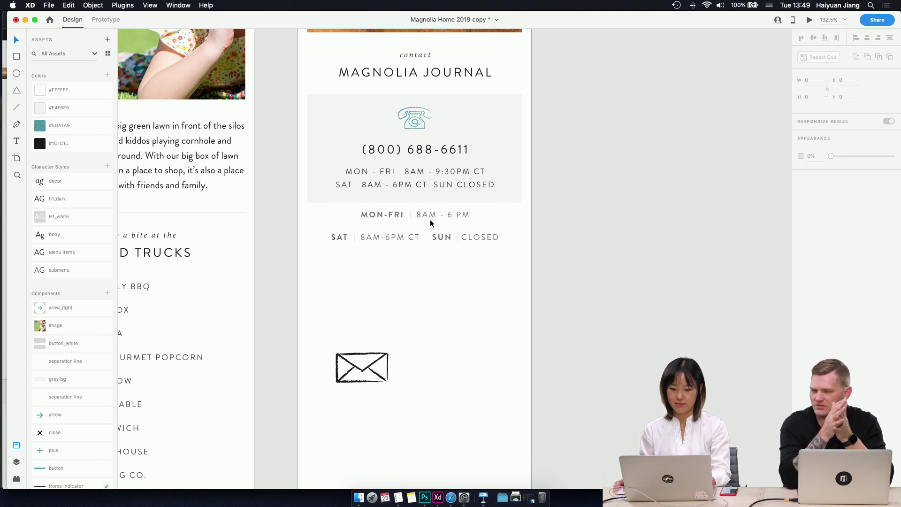
- Set the line spacing of the new opening hours text to 12
click(429, 220)
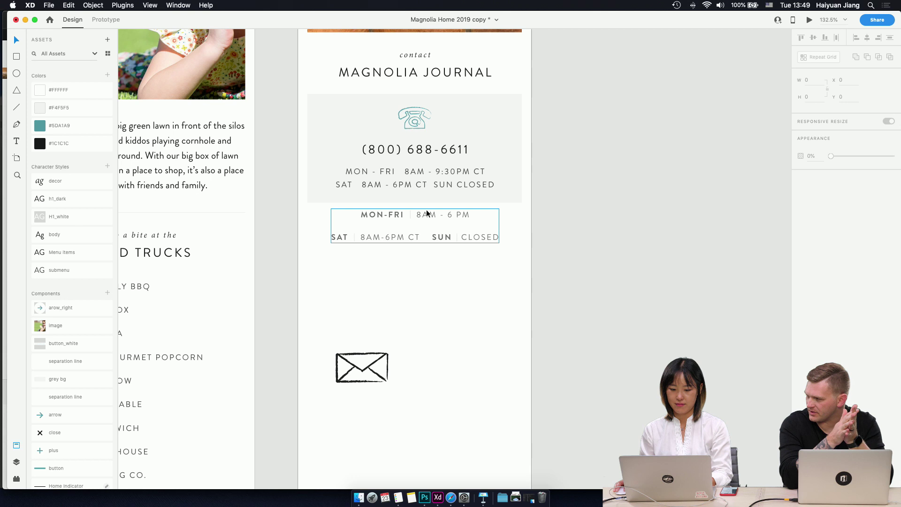
double_click(456, 237)
key(Escape)
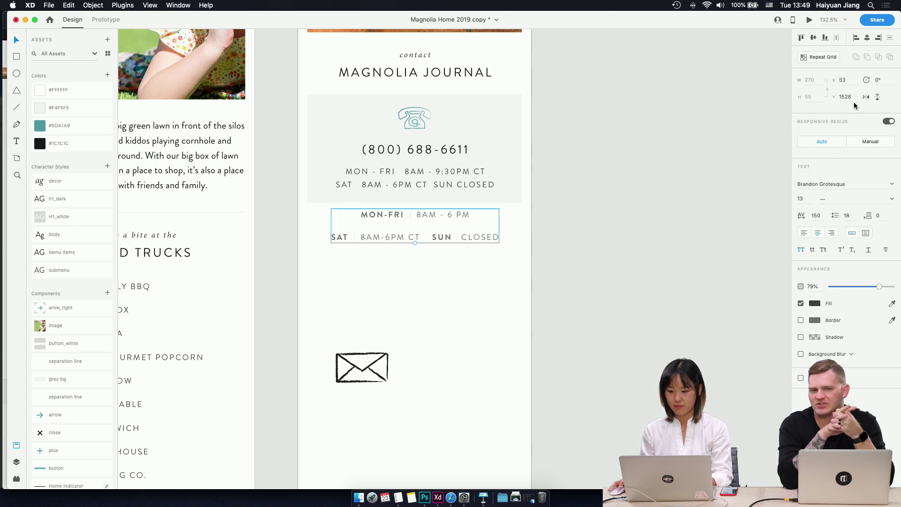
click(849, 218)
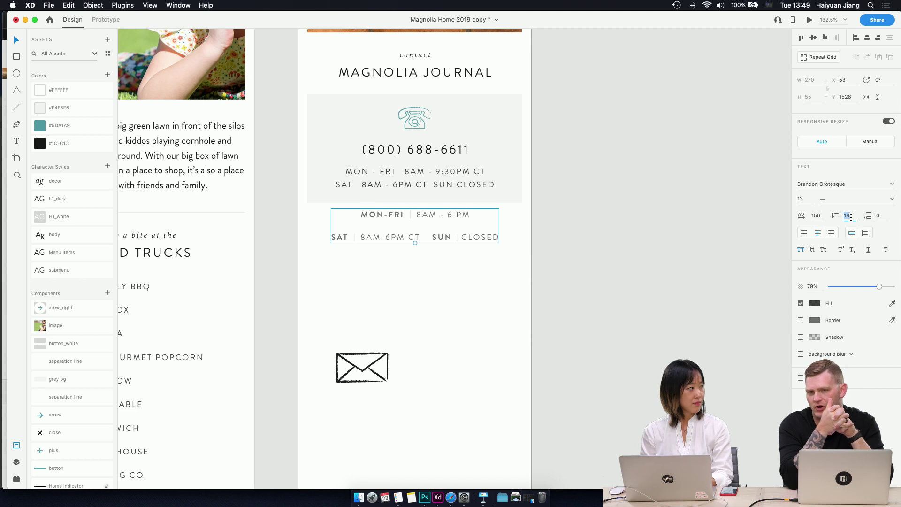
key(Down)
key(Down)
key(Down)
key(Down)
key(Down)
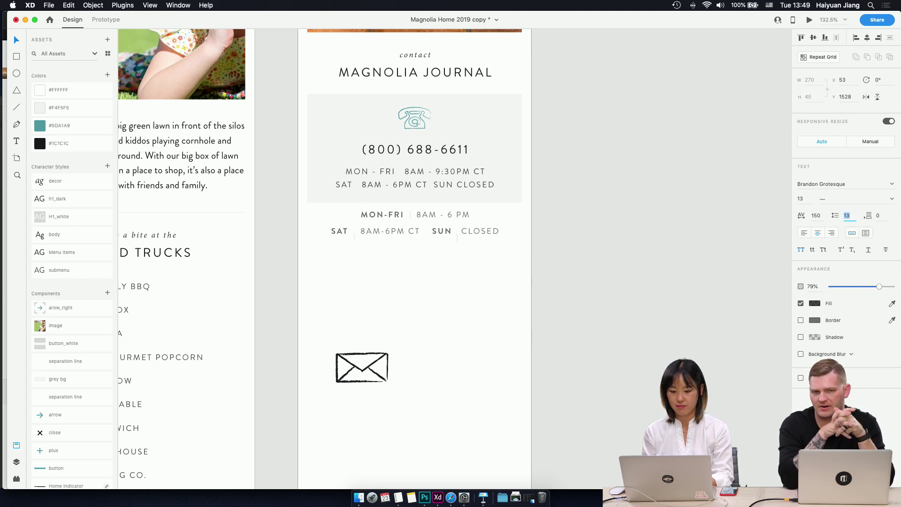
key(Down)
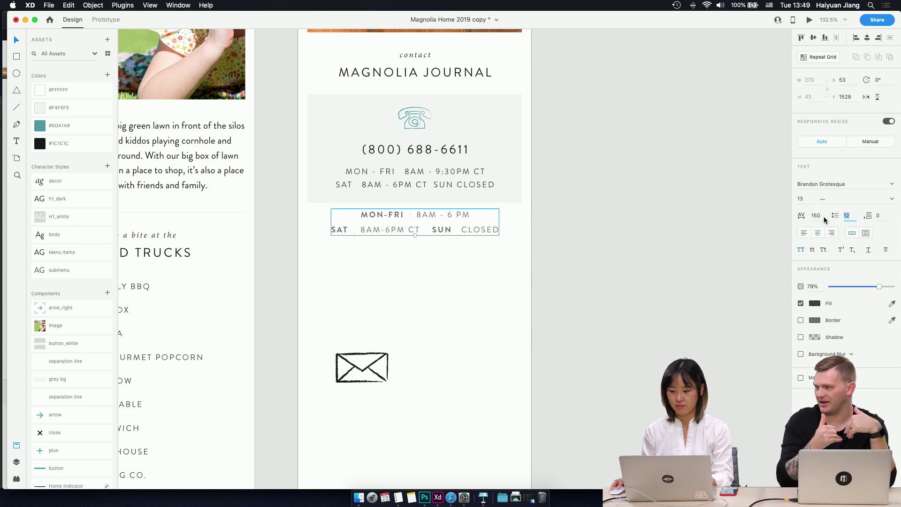
- Move the SAT and SUN dividers up together to Y 1555.5, level with the second line of hours
click(457, 239)
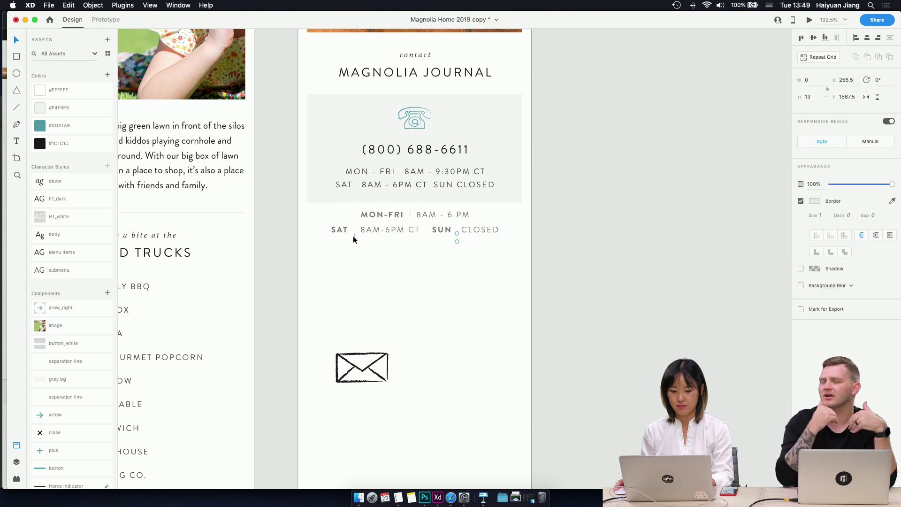
shift+click(353, 236)
key(shift+Up)
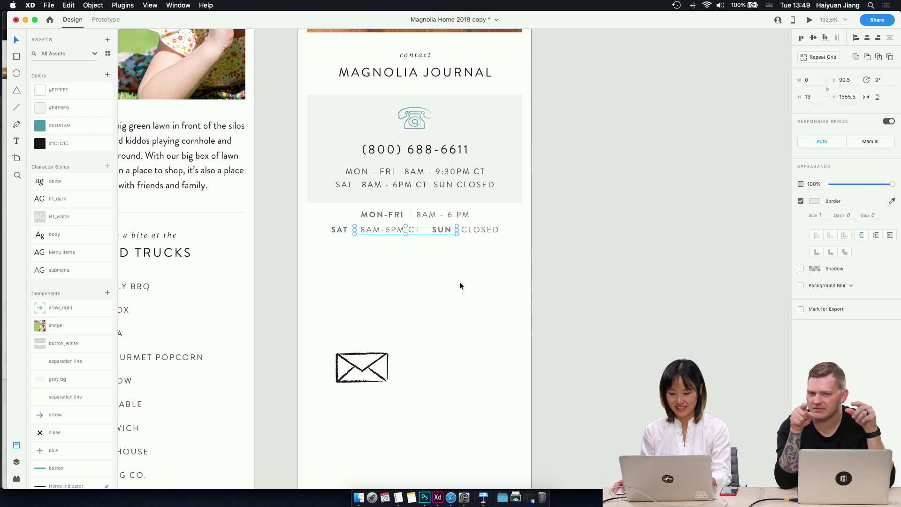
click(460, 230)
triple_click(459, 230)
key(BackSpace)
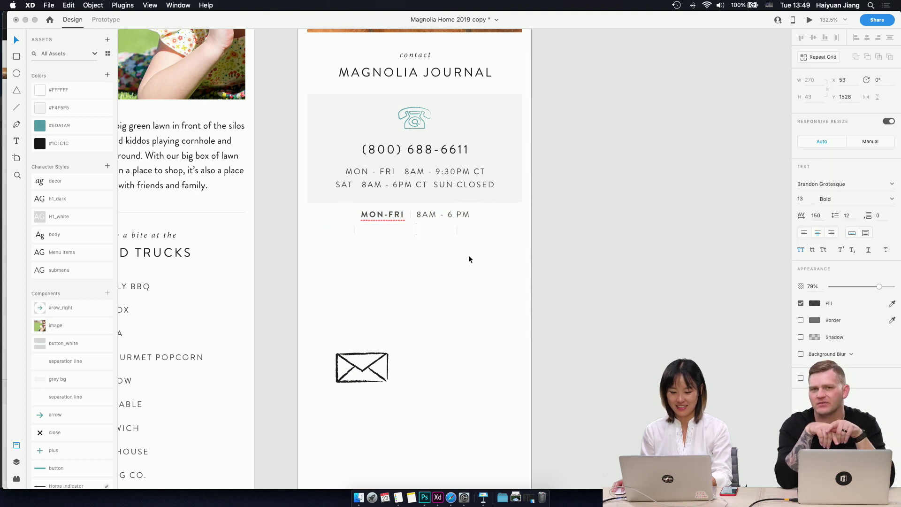
key(ctrl+z)
- Add another space before CLOSED and shift the SAT divider to X 86.5
click(463, 230)
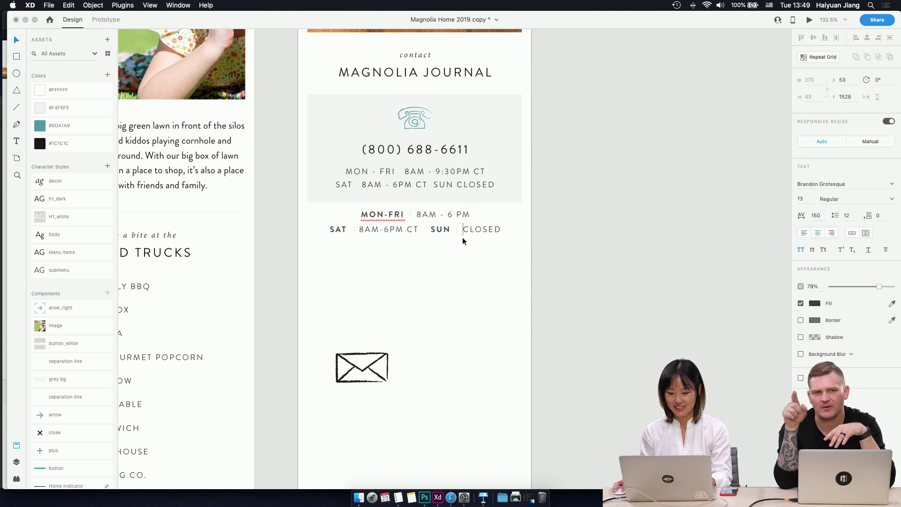
key(Escape)
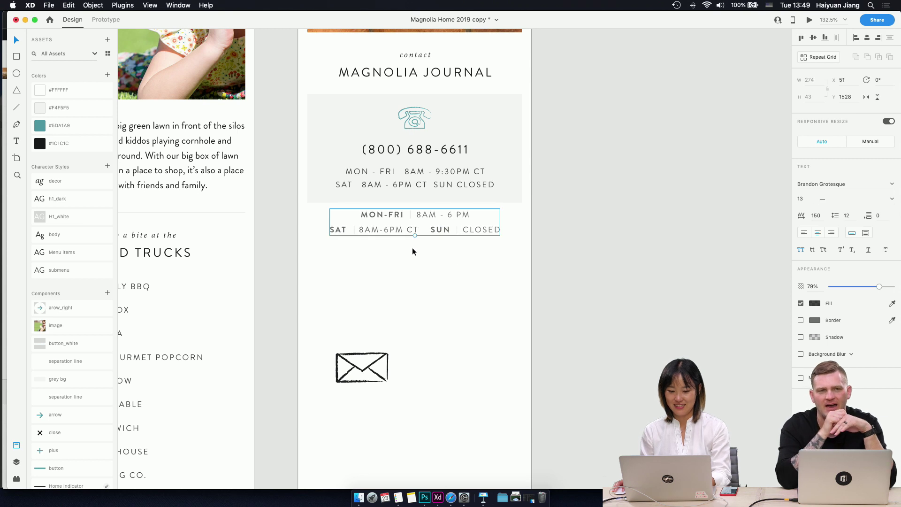
double_click(354, 230)
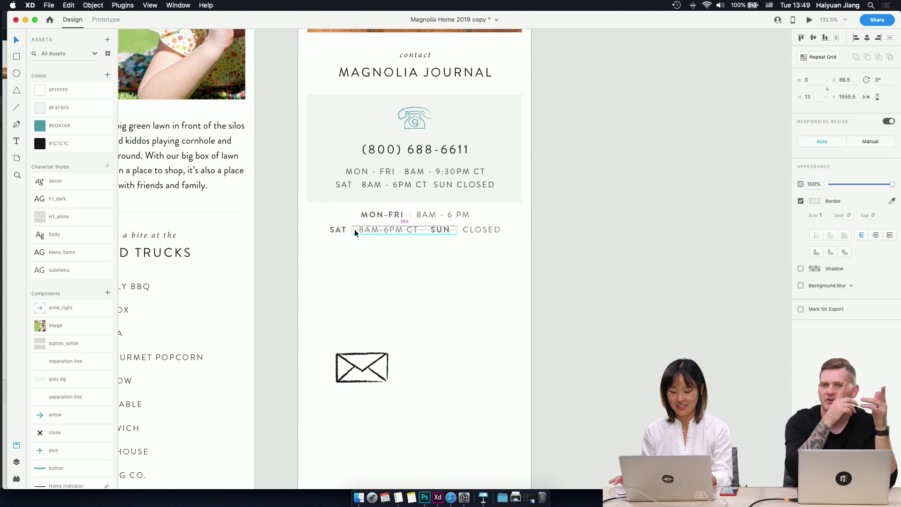
- Group the restyled hours text with its dividers and delete the old hours text from the grey box
drag(515, 254, 288, 204)
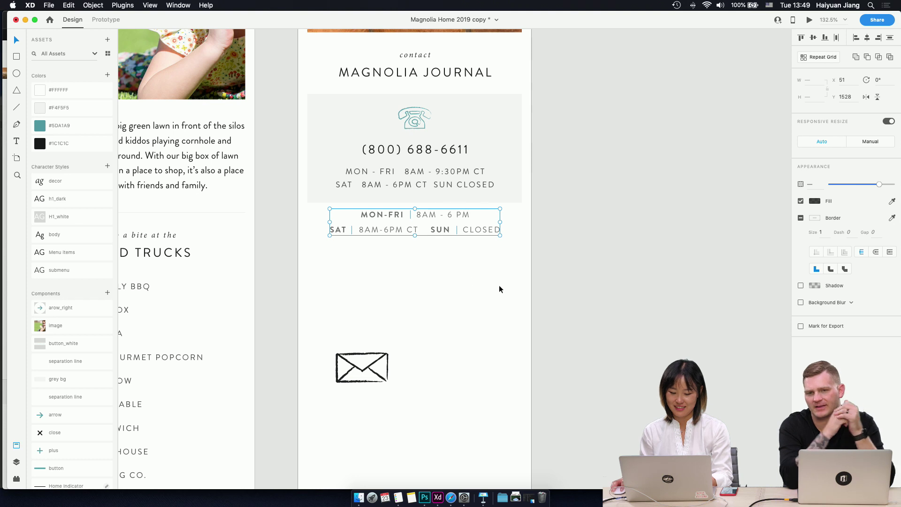
click(420, 172)
key(Delete)
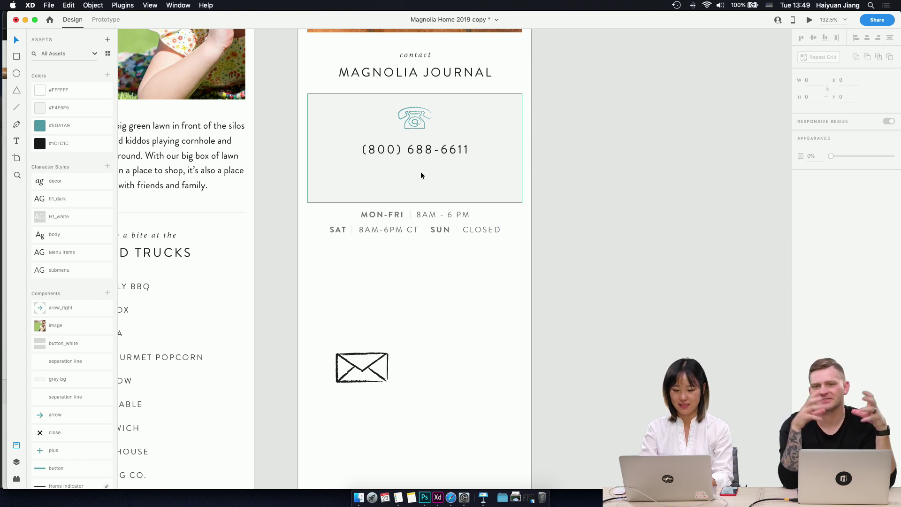
- Move the restyled hours group into the grey box beneath the phone number, at Y 1457
drag(429, 232, 430, 189)
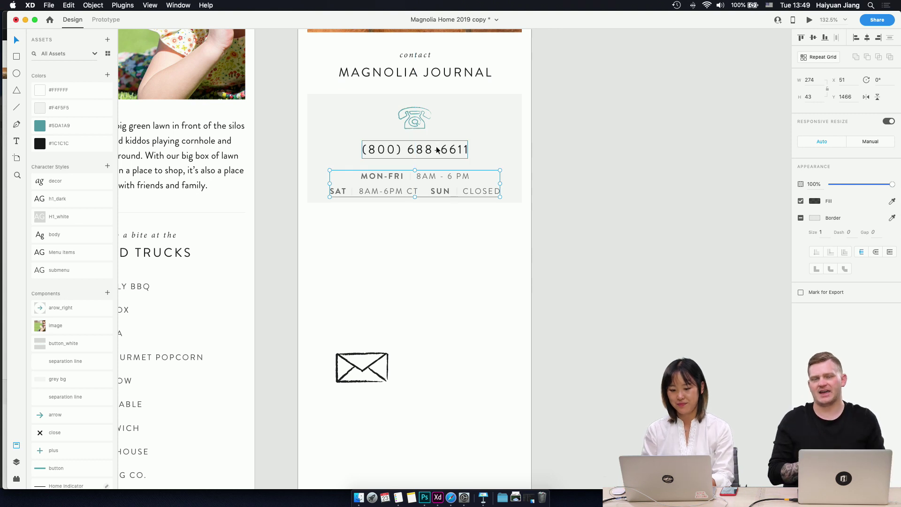
key(Up)
key(Up)
key(Up)
key(Up)
key(Up)
key(Up)
key(Up)
key(Up)
key(Up)
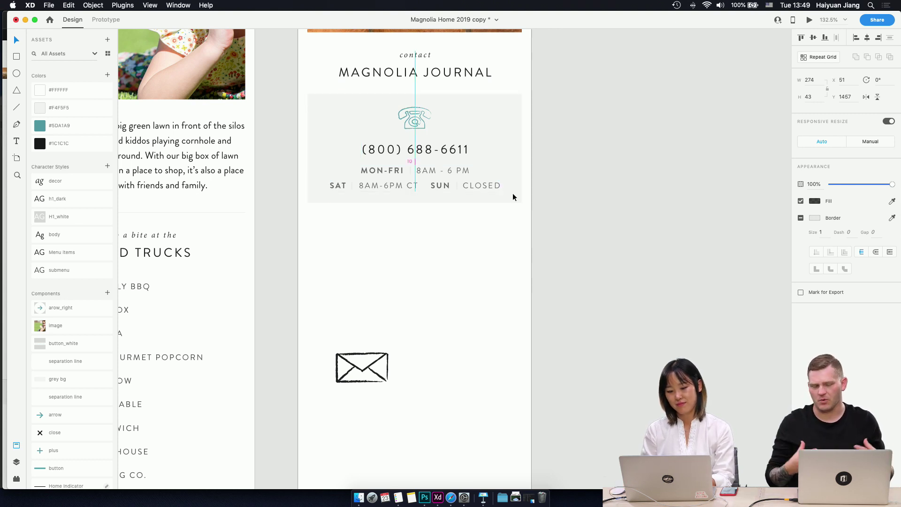
click(513, 193)
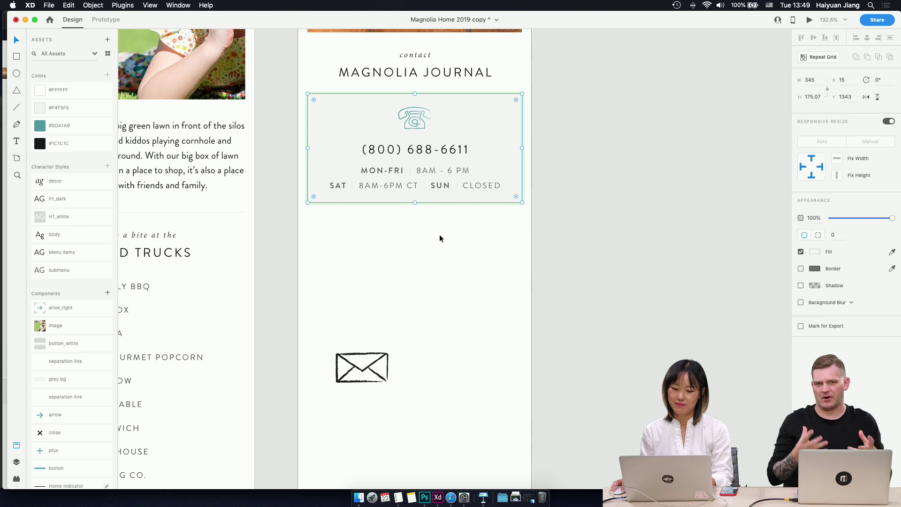
drag(415, 207, 416, 211)
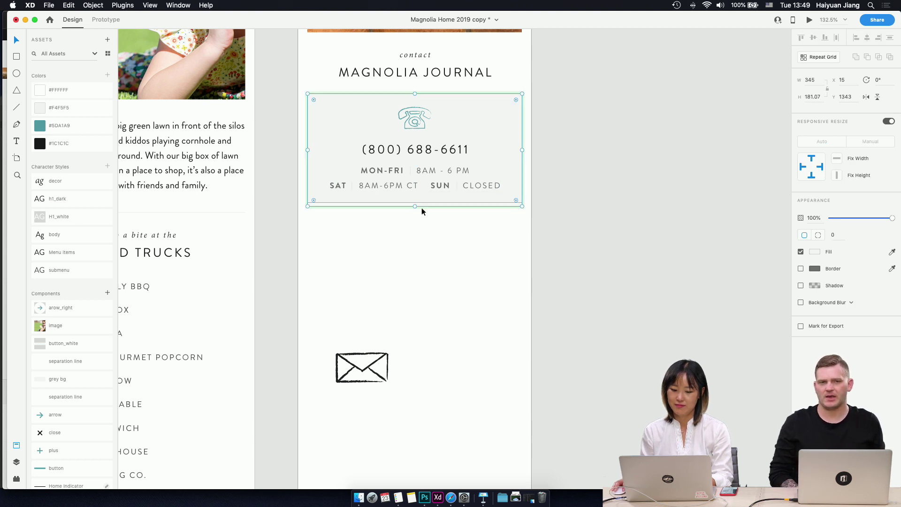
click(463, 182)
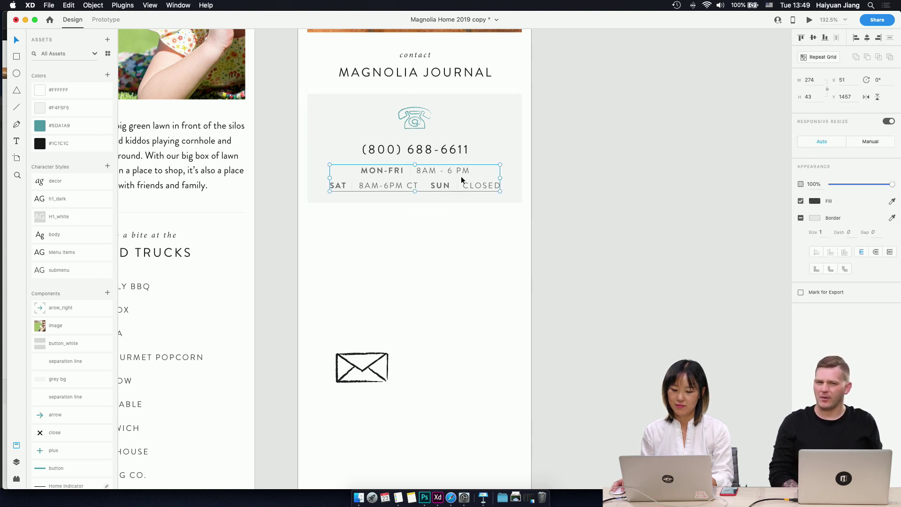
- Extend the grey telephone box downward to a height of 182.71
click(511, 169)
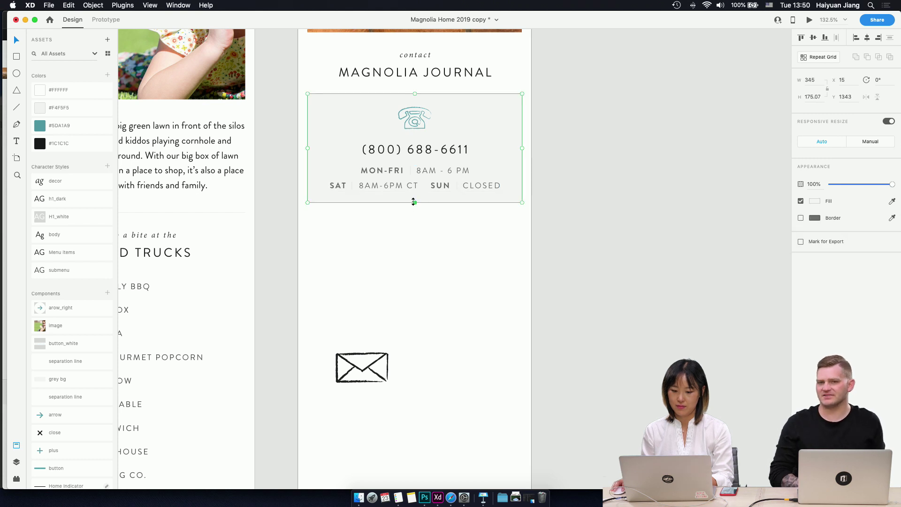
drag(414, 202, 414, 207)
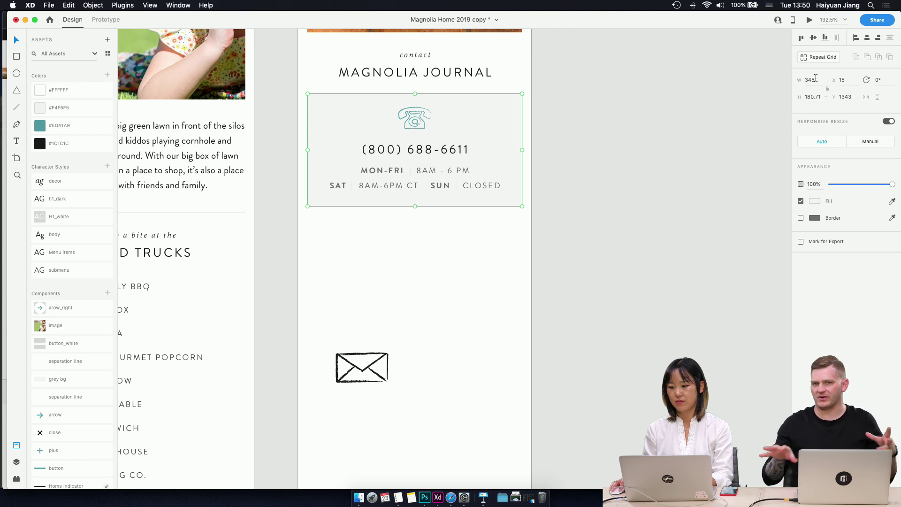
click(824, 97)
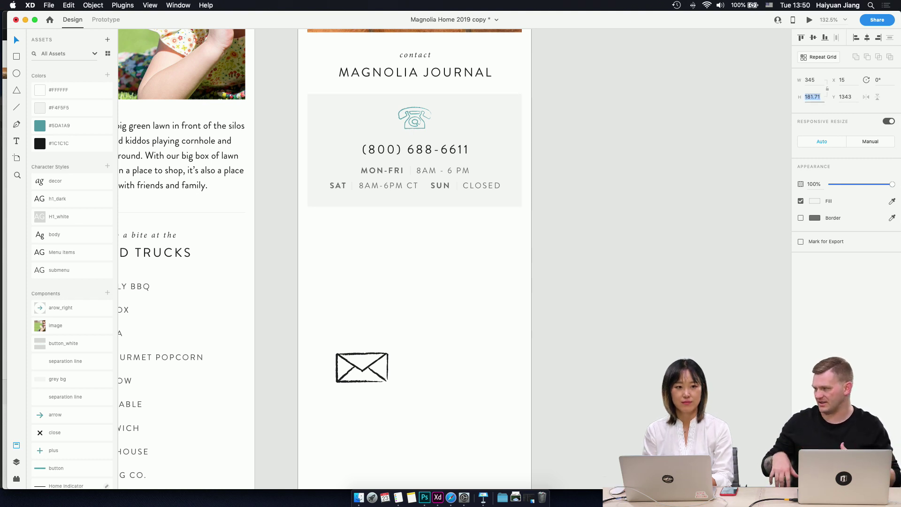
click(420, 266)
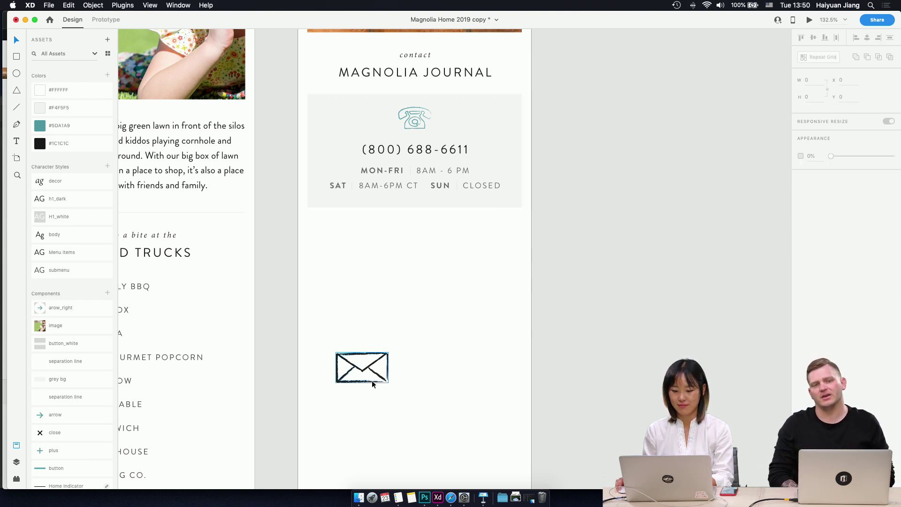
- Duplicate the grey telephone box and place the copy directly below it at X 15, Y 1538
click(506, 114)
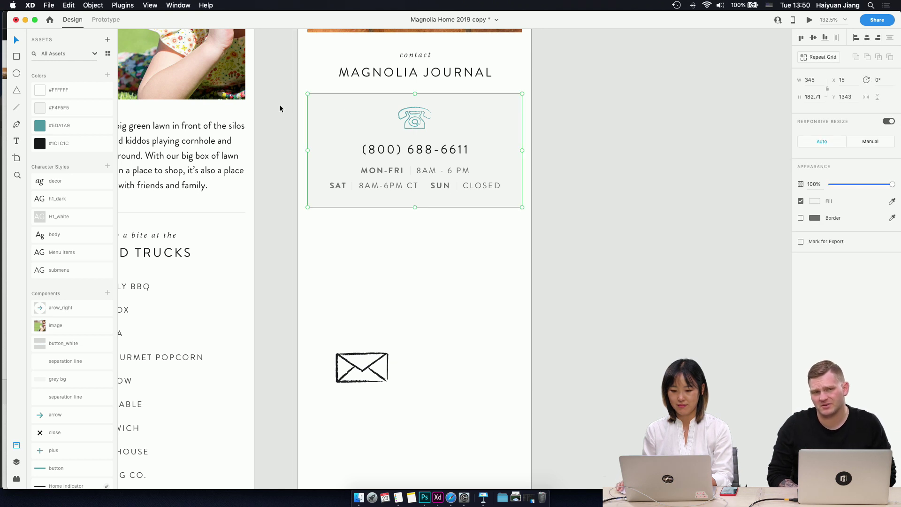
click(360, 111)
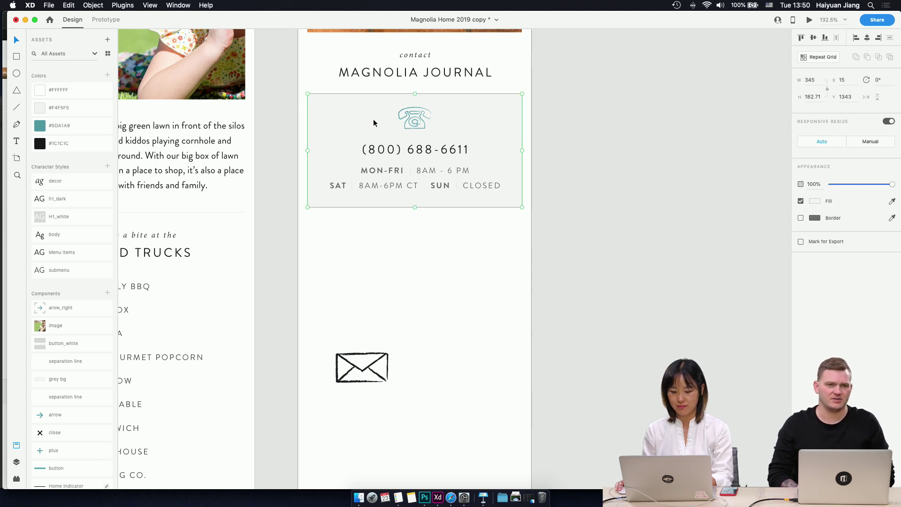
drag(378, 115, 381, 235)
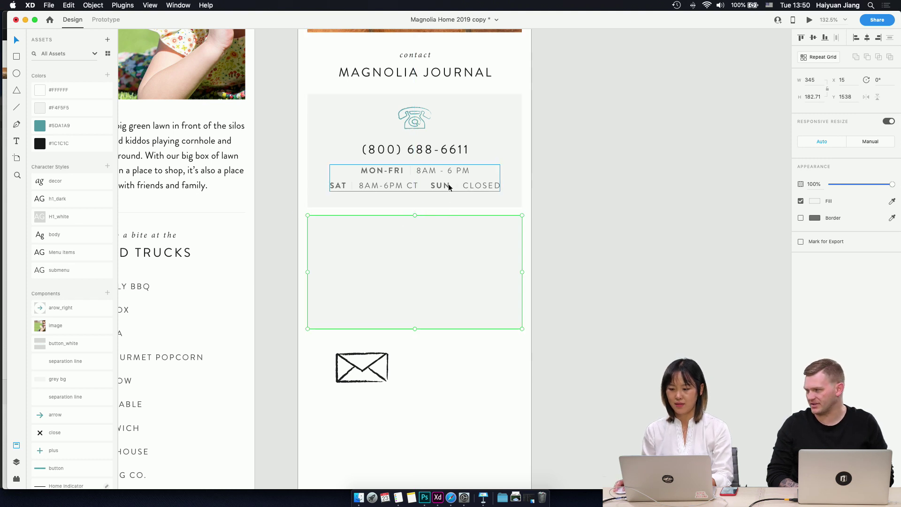
click(498, 121)
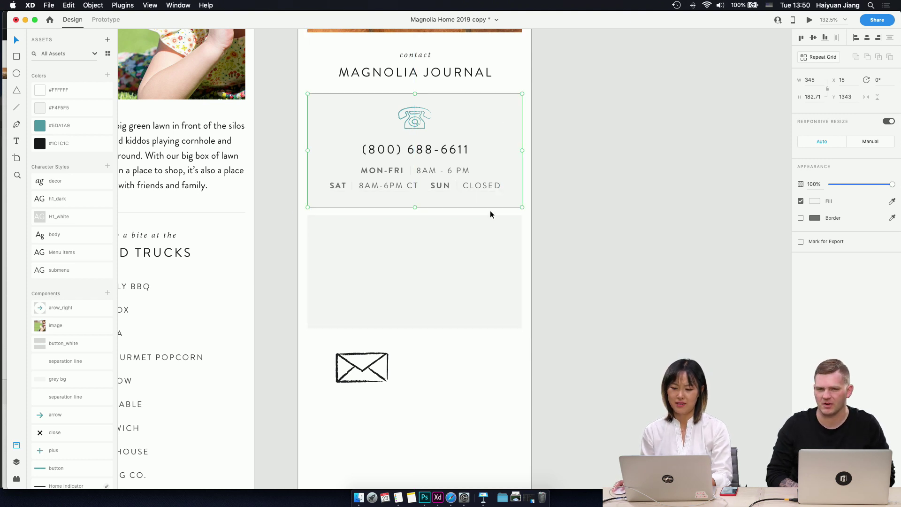
click(817, 96)
click(819, 97)
double_click(813, 97)
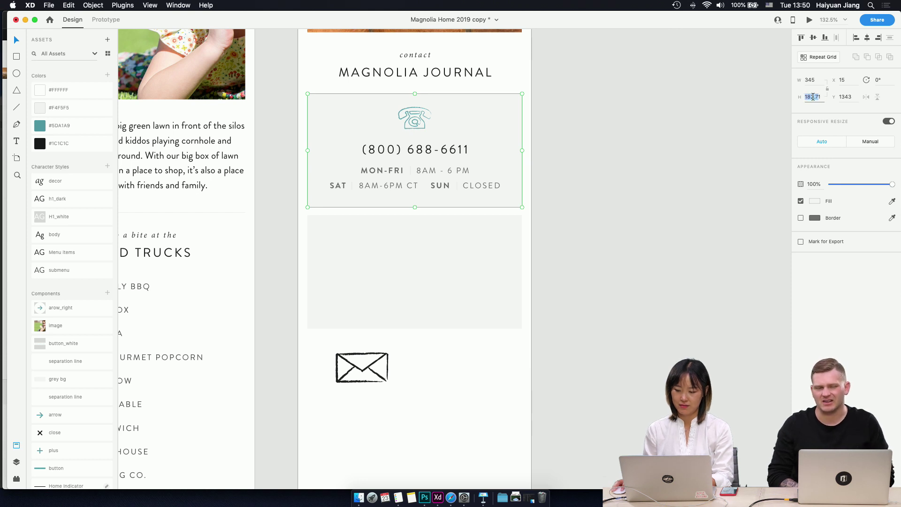
text(1)
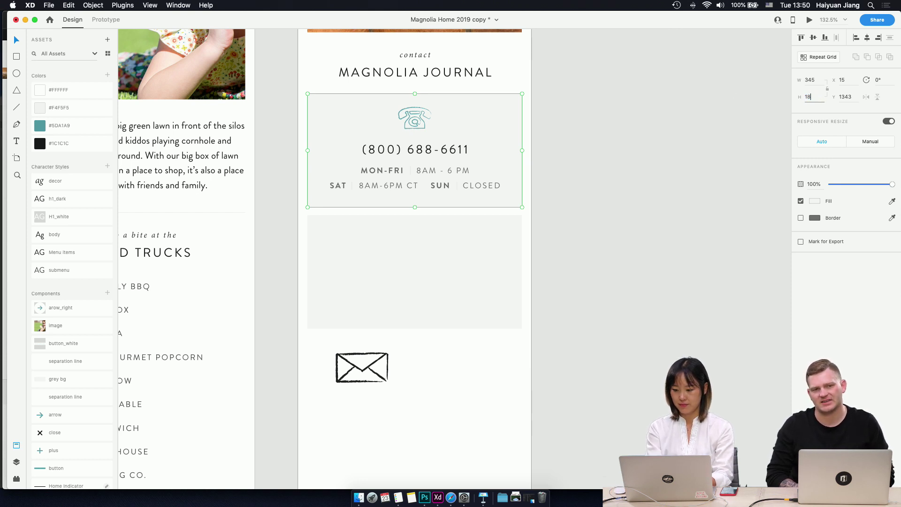
text(8)
key(Escape)
drag(351, 272, 387, 274)
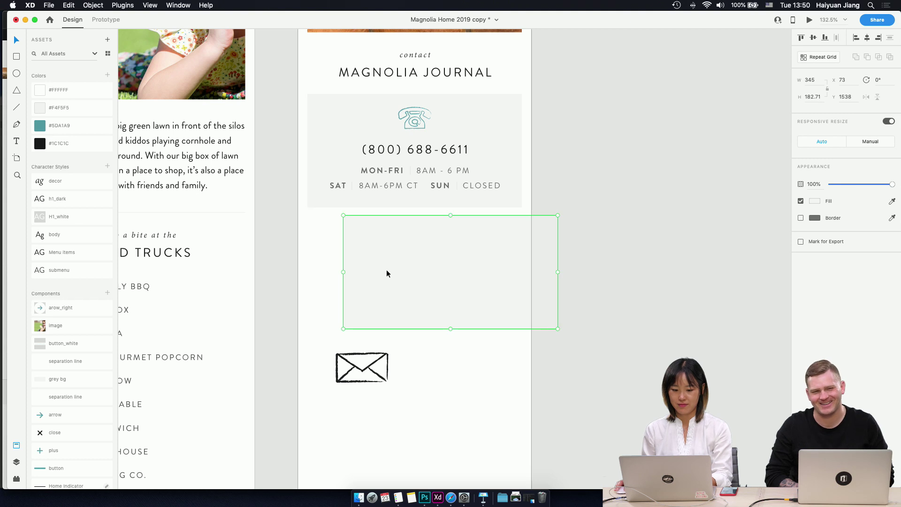
key(super+z)
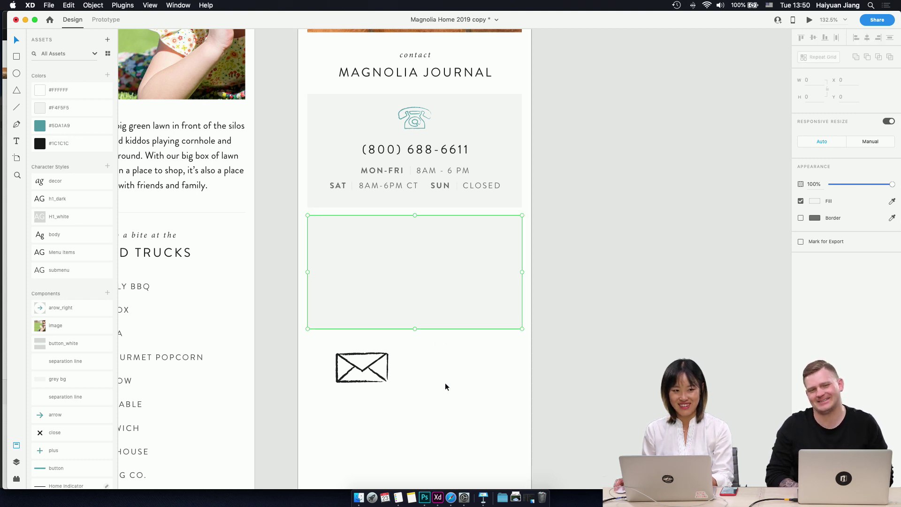
- Nudge the duplicated grey box down to Y 1541, widening the gap below the telephone box
key(alt)
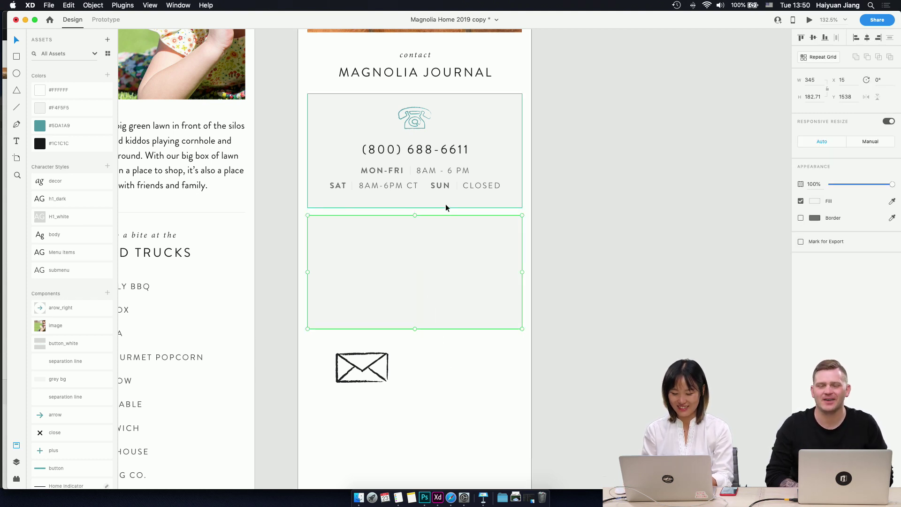
key(Down)
key(Down)
key(Down)
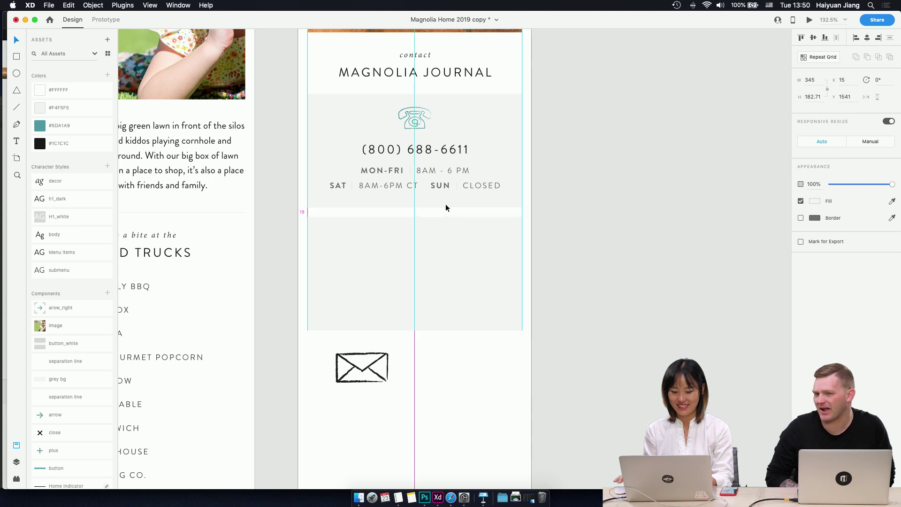
- Place the envelope icon in the lower grey box at a width of 46.71 and colour it teal #5DA1A9
click(368, 366)
drag(370, 366, 427, 262)
click(58, 126)
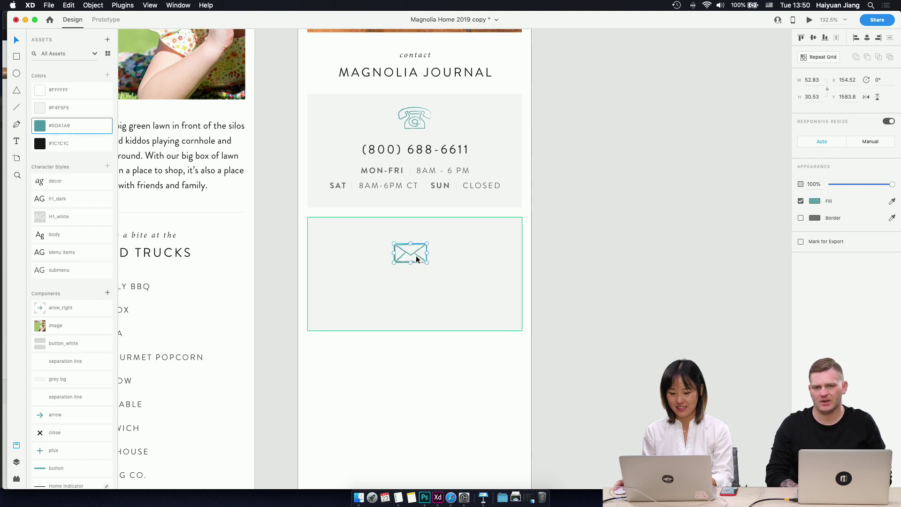
drag(420, 258, 424, 253)
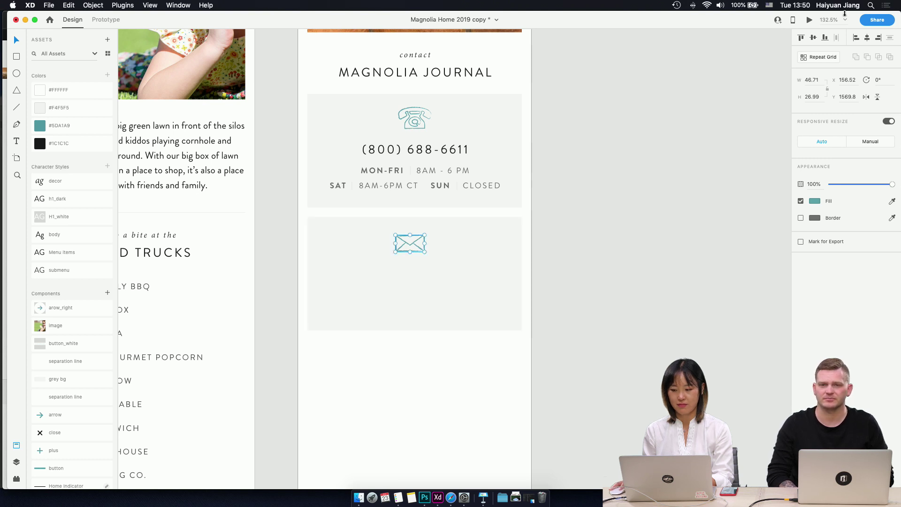
- Centre the envelope icon horizontally at X 164 and nudge it slightly down inside the grey box
click(867, 37)
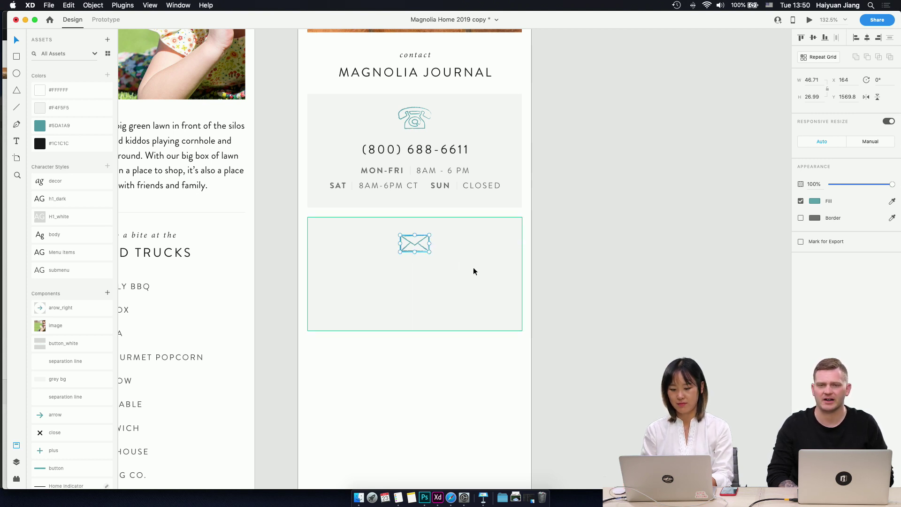
key(Down)
key(Down)
- Check the website's contact section in Safari, and back in Adobe XD duplicate the hours group beneath the envelope icon at Y 1619
click(431, 292)
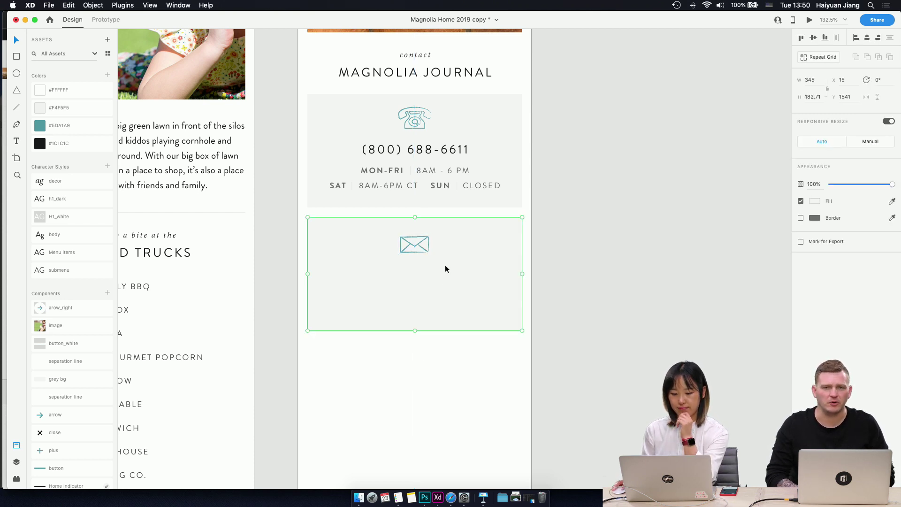
click(450, 498)
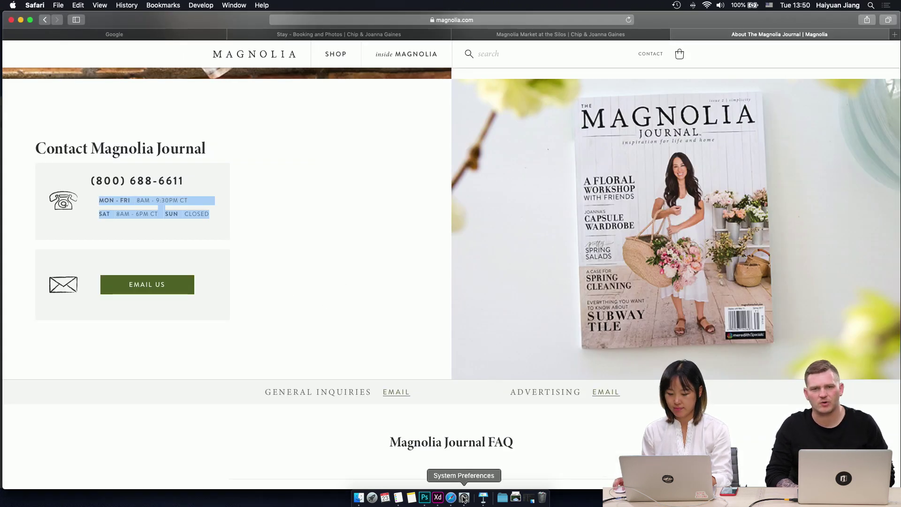
click(438, 498)
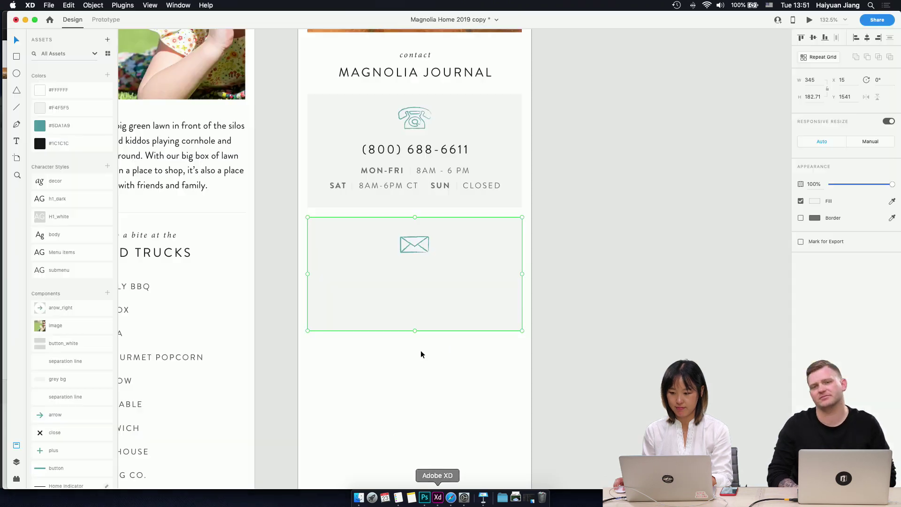
click(423, 177)
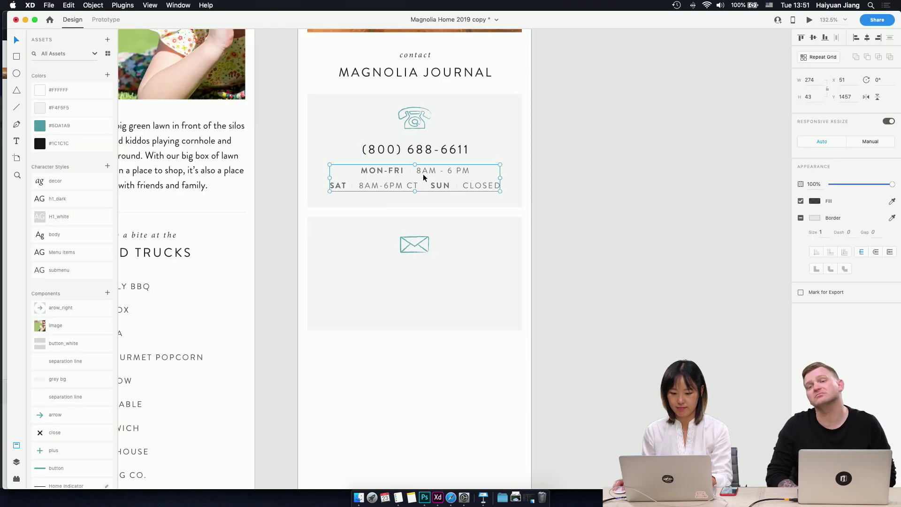
drag(424, 177, 418, 278)
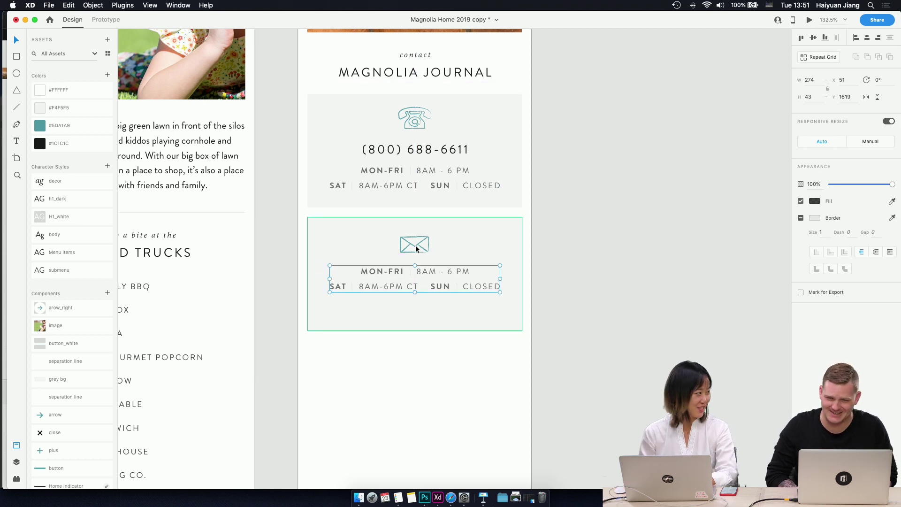
- Delete the thin vertical divider lines from the duplicated hours group in the mail box
double_click(410, 272)
drag(409, 272, 351, 285)
shift+click(457, 287)
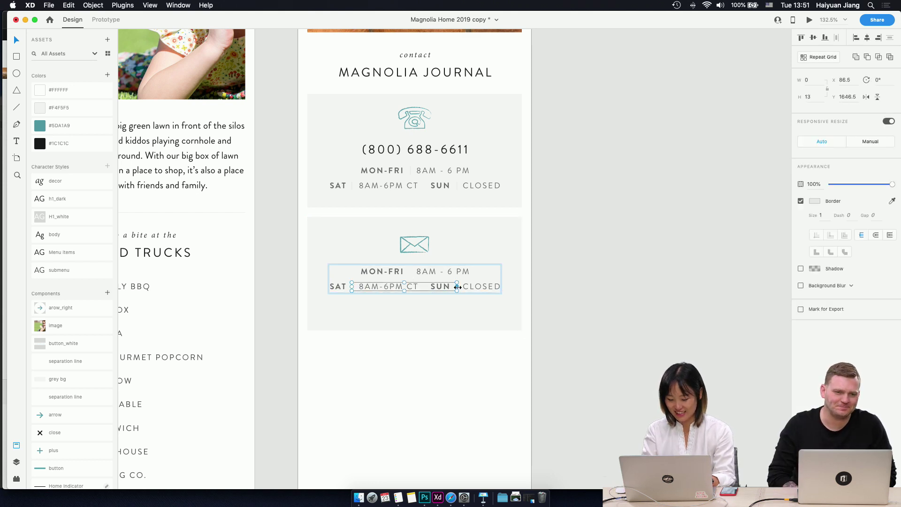
key(Delete)
- Replace the duplicated hours text beneath the envelope icon with "GENERAL INQUIRIES"
click(422, 288)
double_click(425, 275)
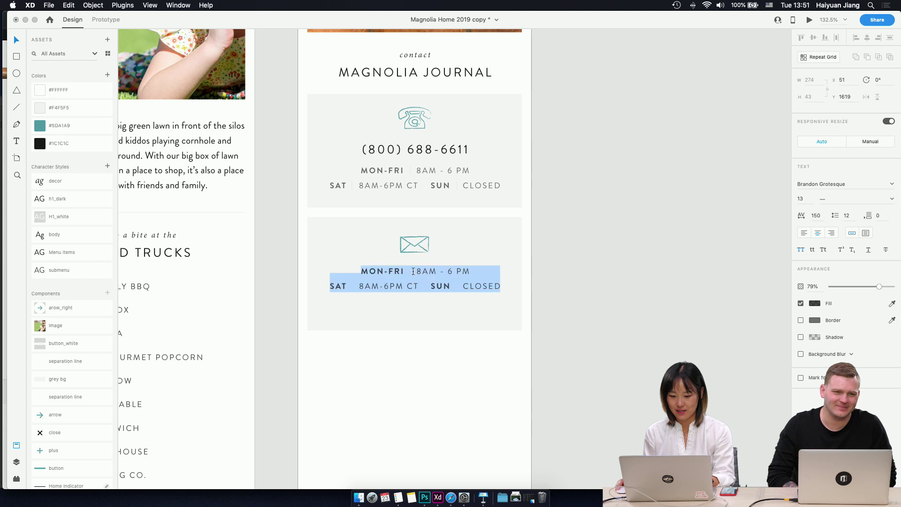
click(426, 271)
drag(429, 271, 299, 264)
key(BackSpace)
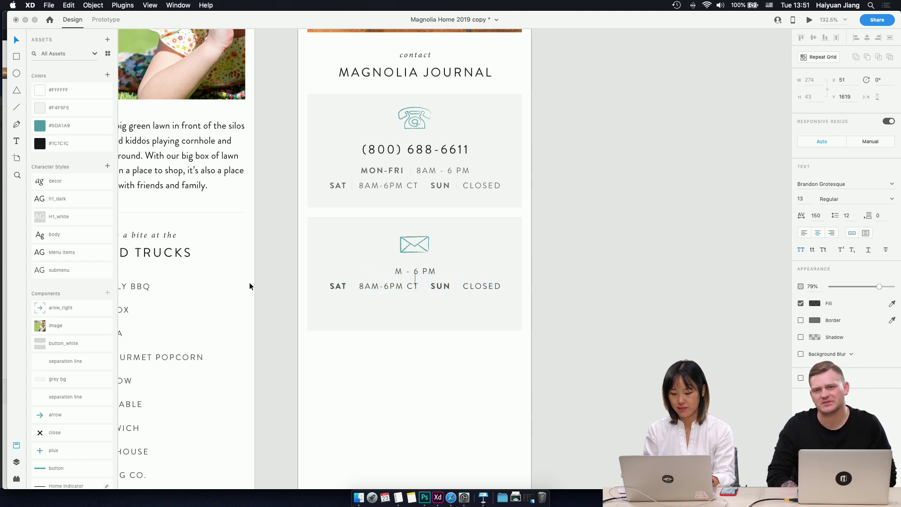
drag(433, 269, 503, 301)
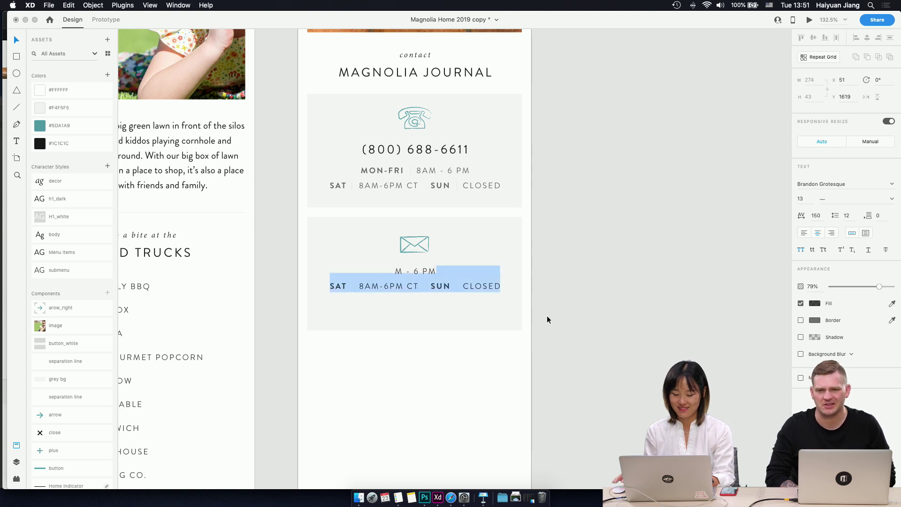
key(BackSpace)
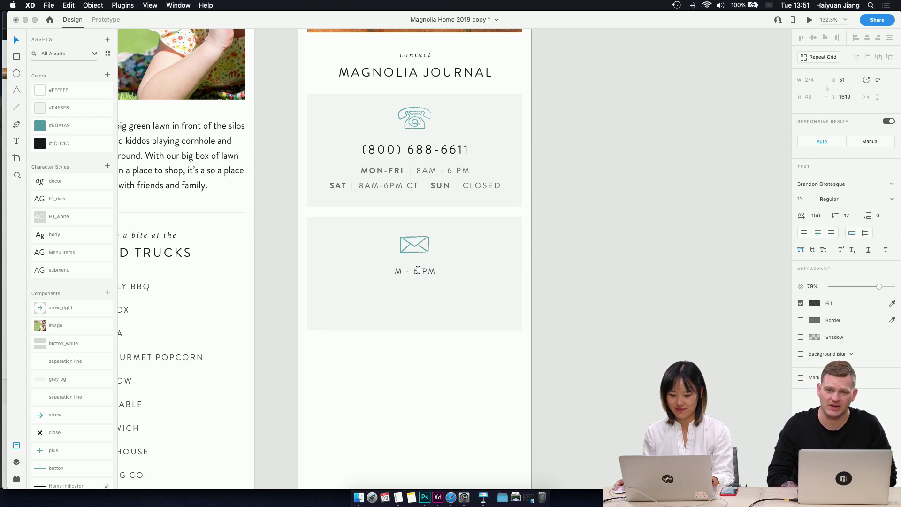
key(super+a)
text(GEN)
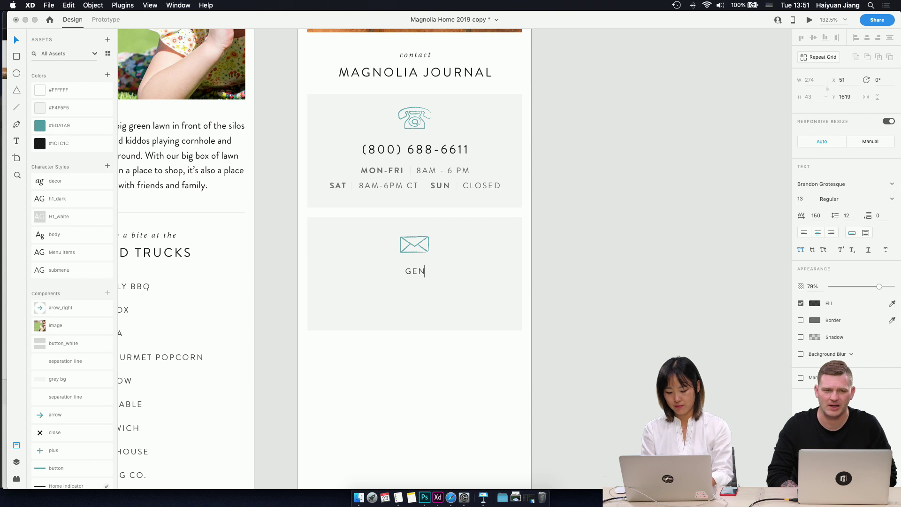
text(ERAL INQUI)
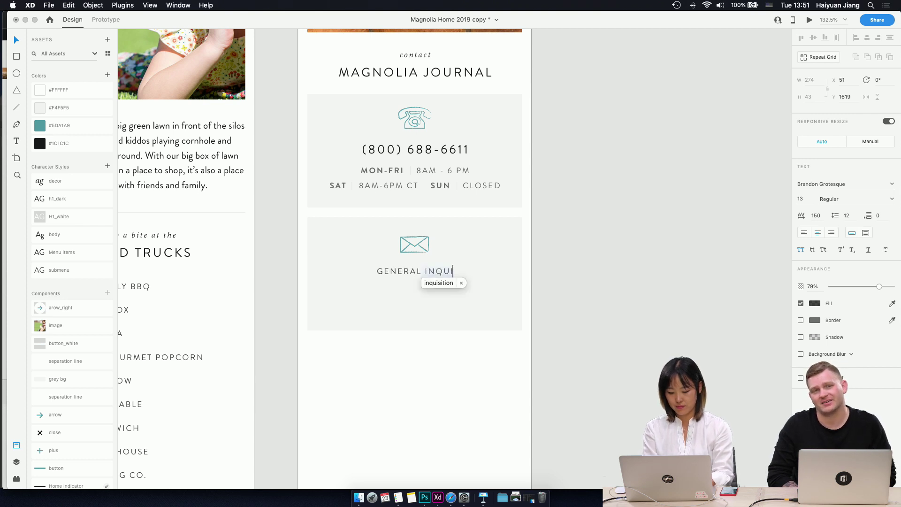
text(RIES)
key(Escape)
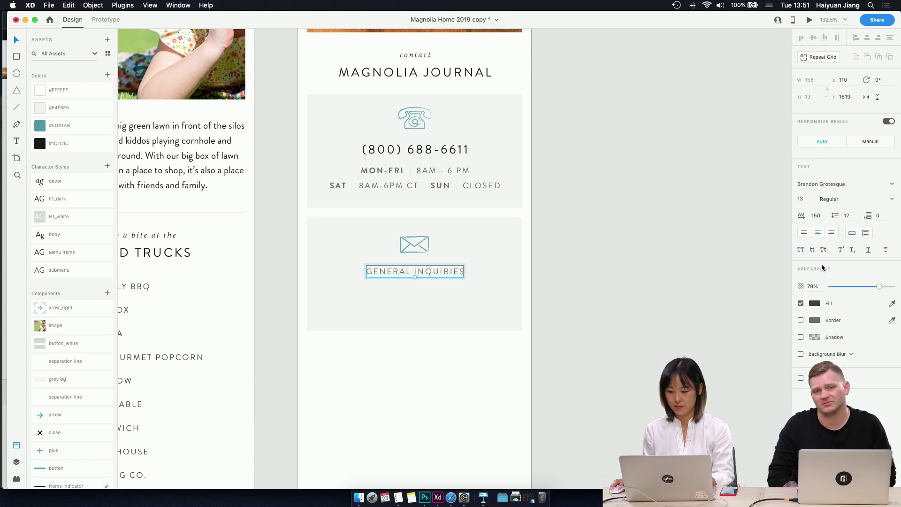
- Style "GENERAL INQUIRIES" as a link with teal #5DA1A9 fill, 100% opacity and an underline
click(35, 126)
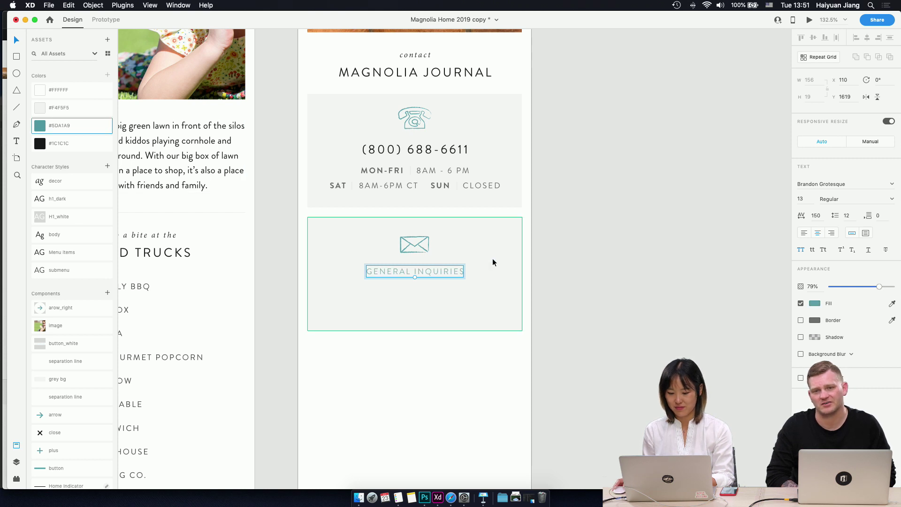
drag(879, 287, 893, 287)
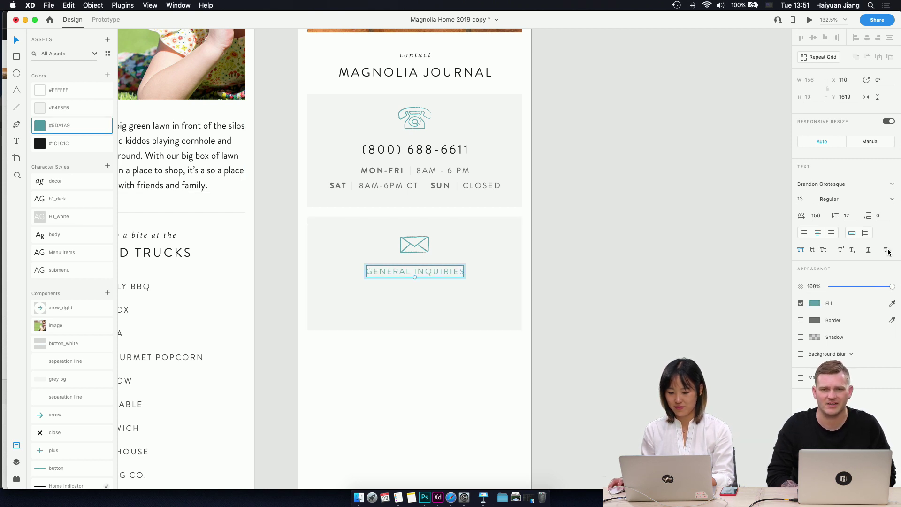
click(869, 250)
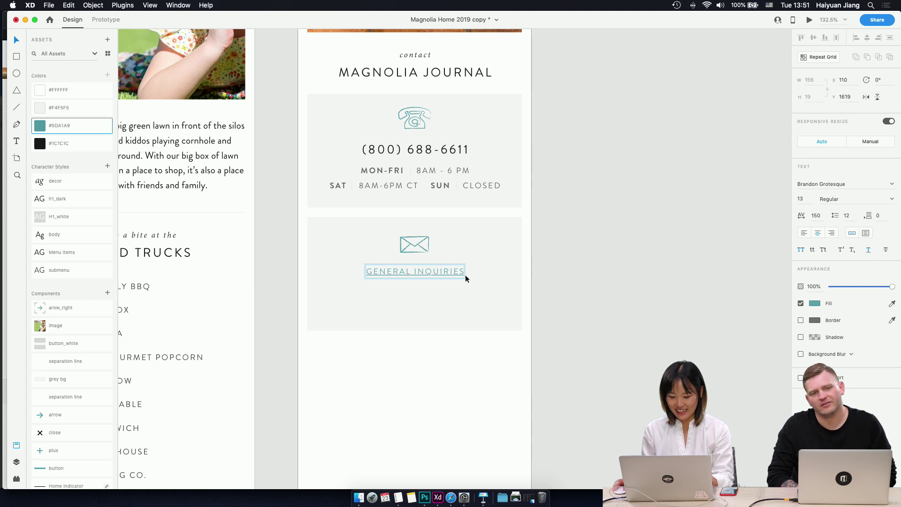
- Duplicate the underlined link directly below at Y 1653 and change the copy's text to "ADVERTISING"
drag(451, 270, 448, 289)
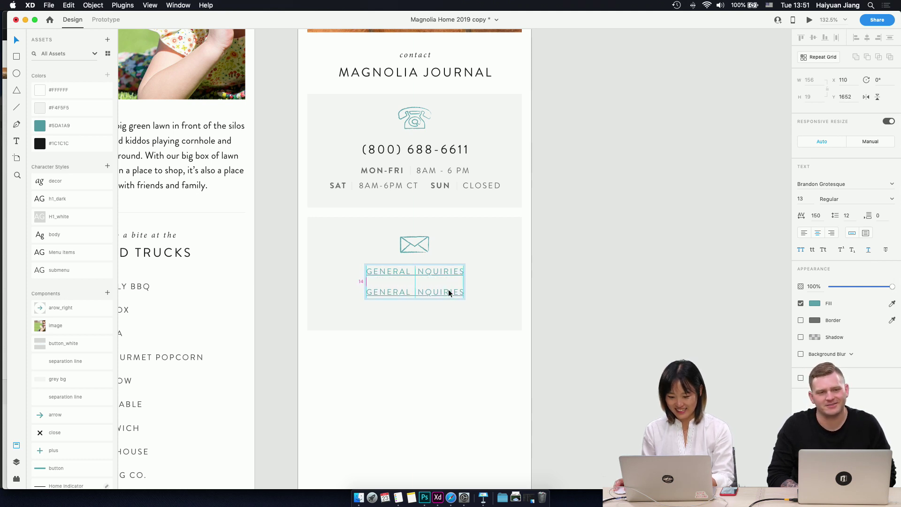
click(435, 297)
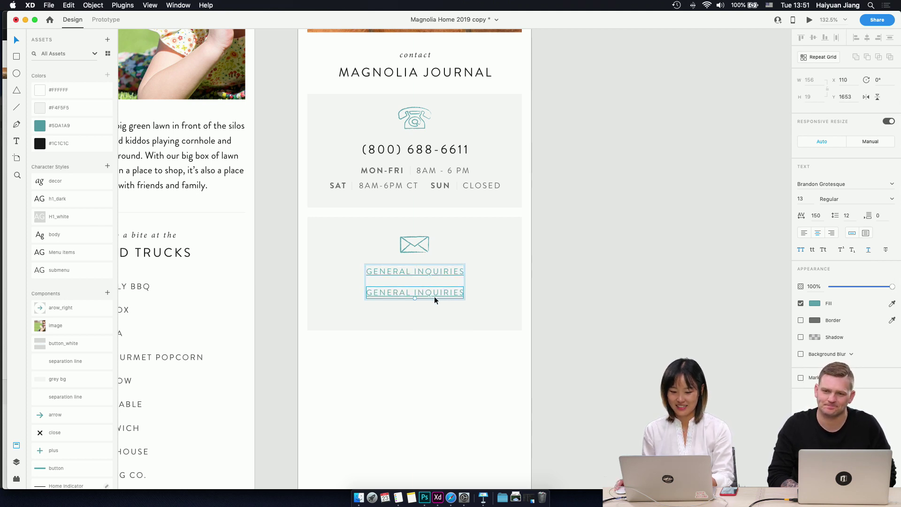
double_click(435, 297)
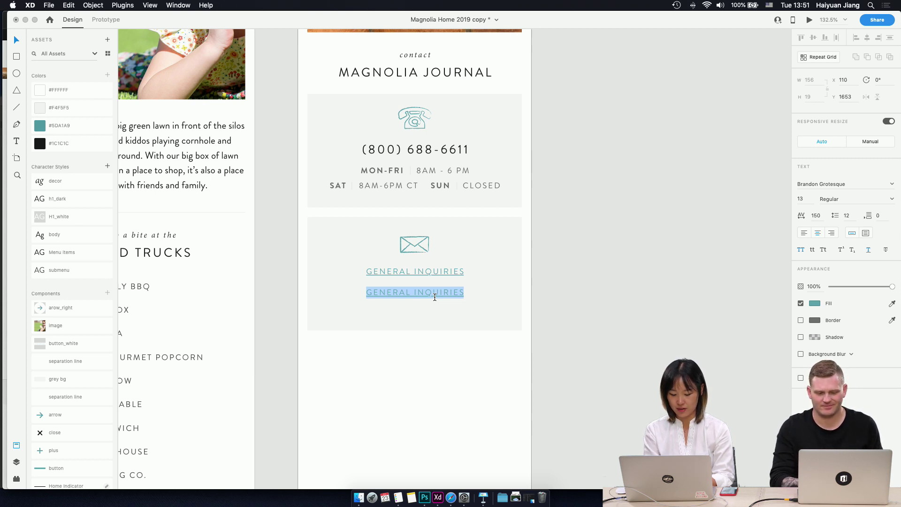
text(ADVERTISING)
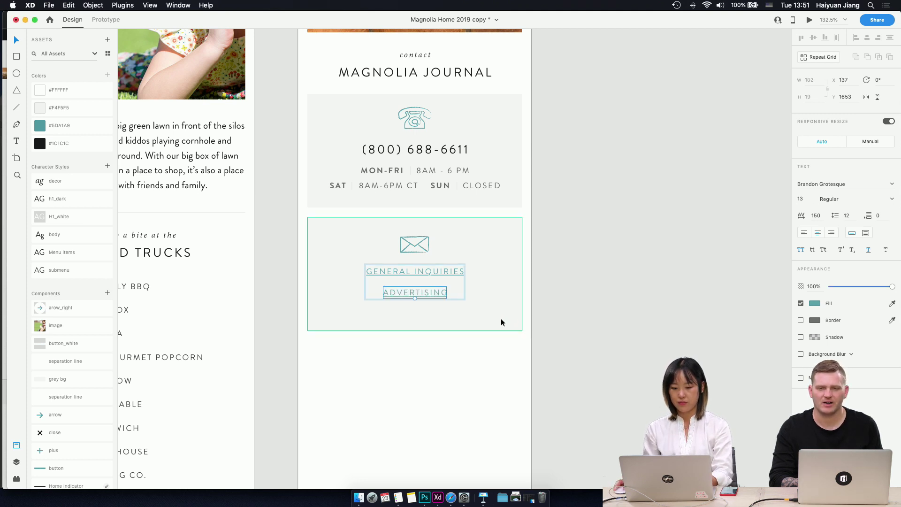
key(Escape)
- Shorten the grey mail box from its lower edge to a height of 157.98
drag(416, 331, 416, 320)
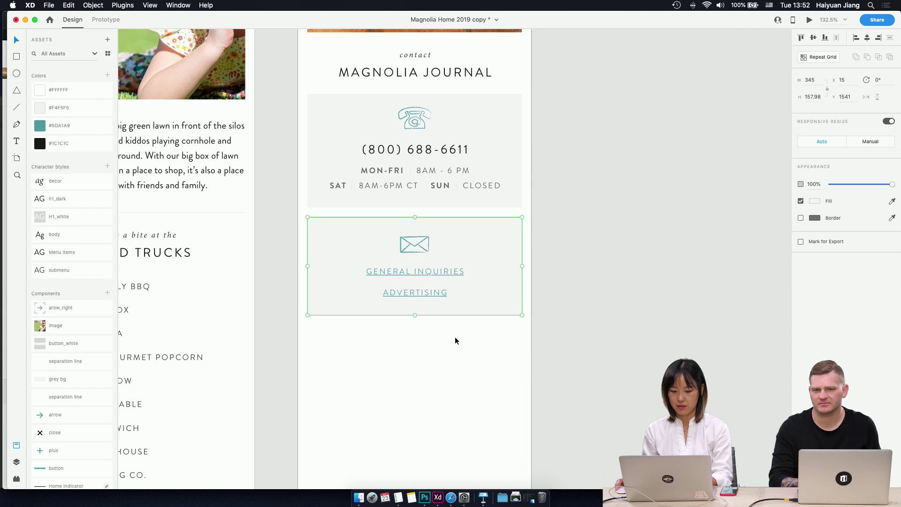
drag(448, 352, 423, 244)
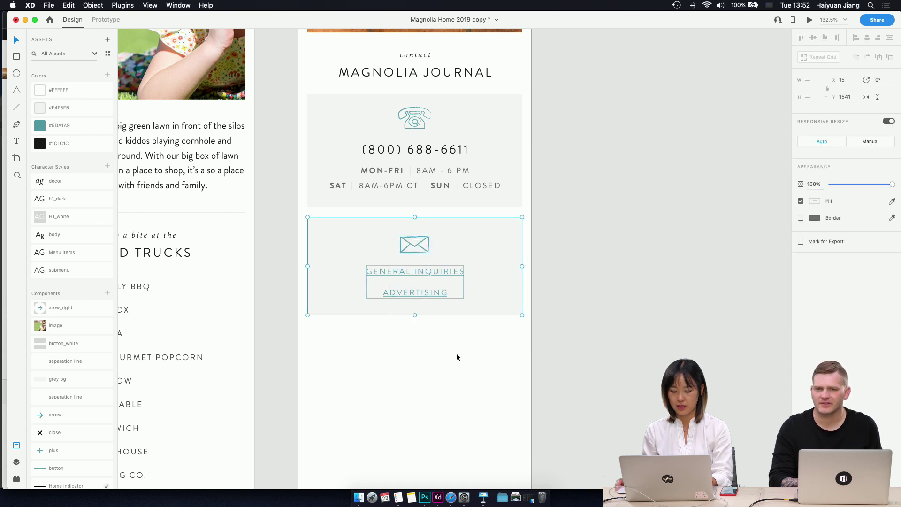
drag(456, 357, 357, 214)
drag(556, 192, 324, 107)
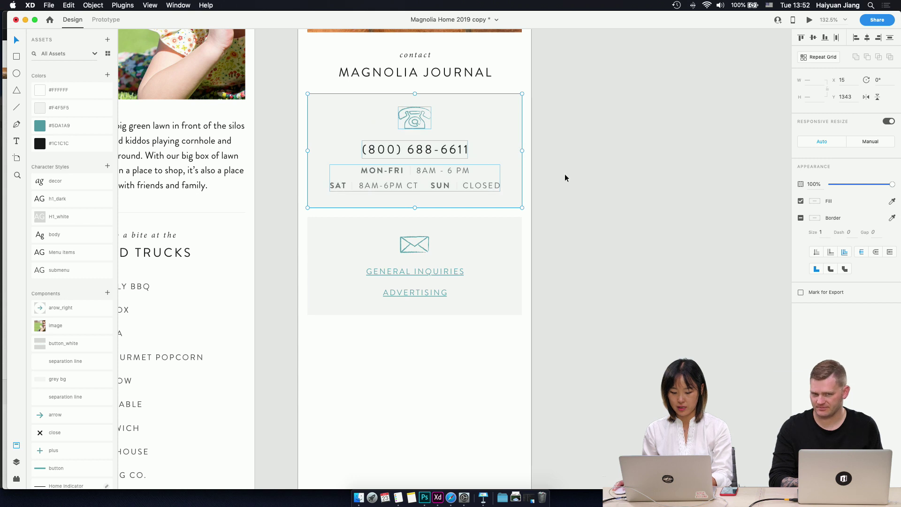
click(371, 88)
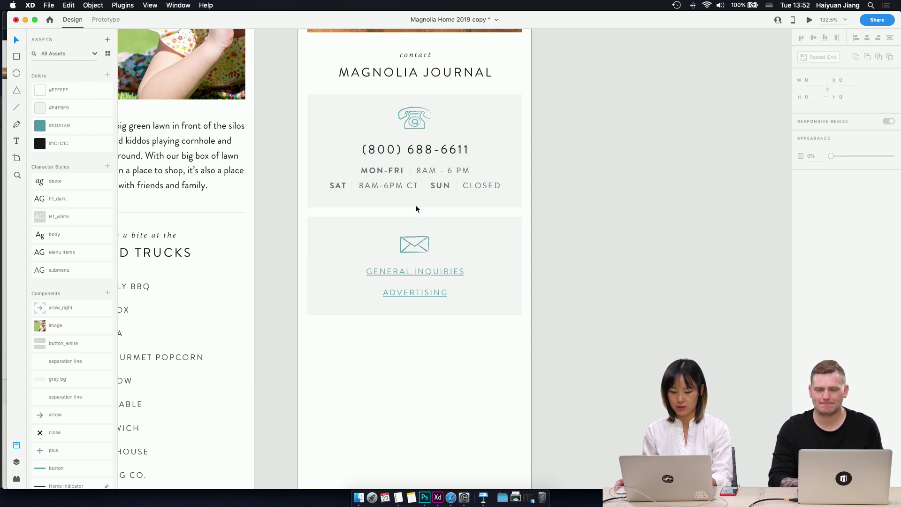
- Examine the two contact boxes and the empty artboard area below them against the neighbouring page's lower sections
scroll(437, 336, down, 3)
scroll(438, 337, down, 15)
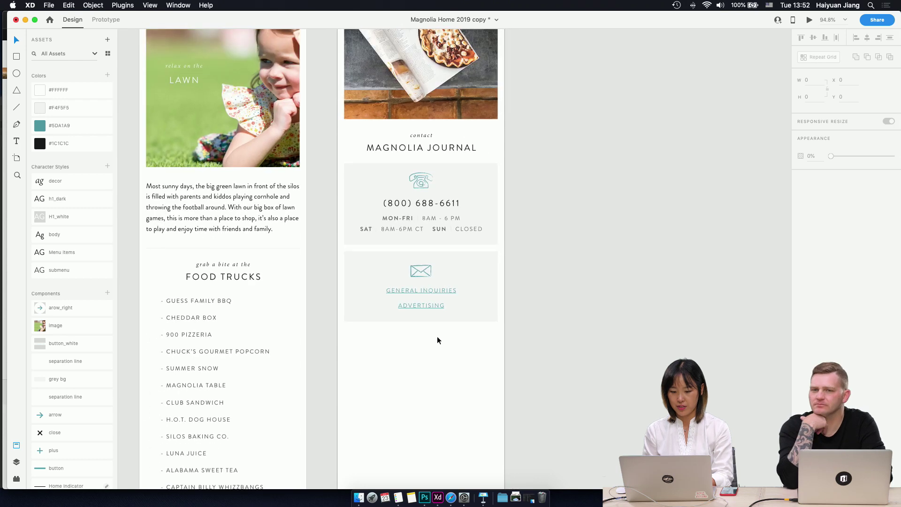
scroll(437, 336, down, 10)
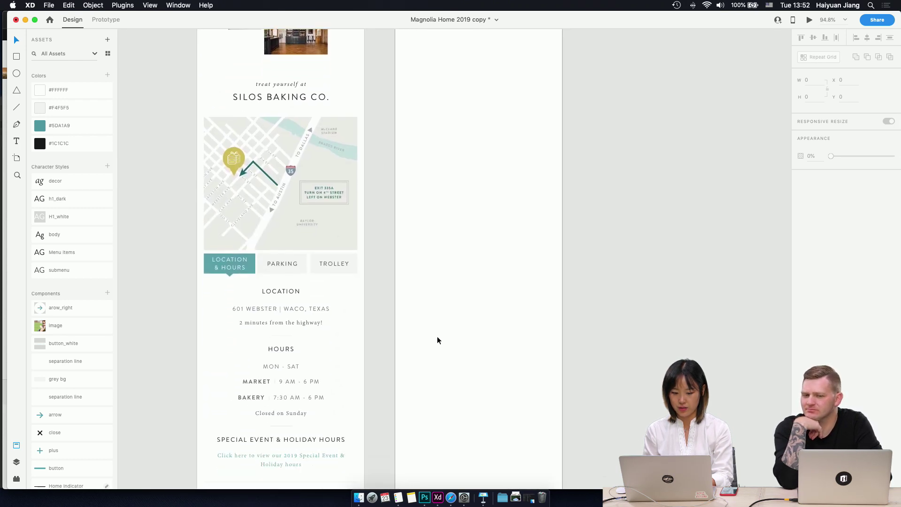
scroll(477, 284, up, 15)
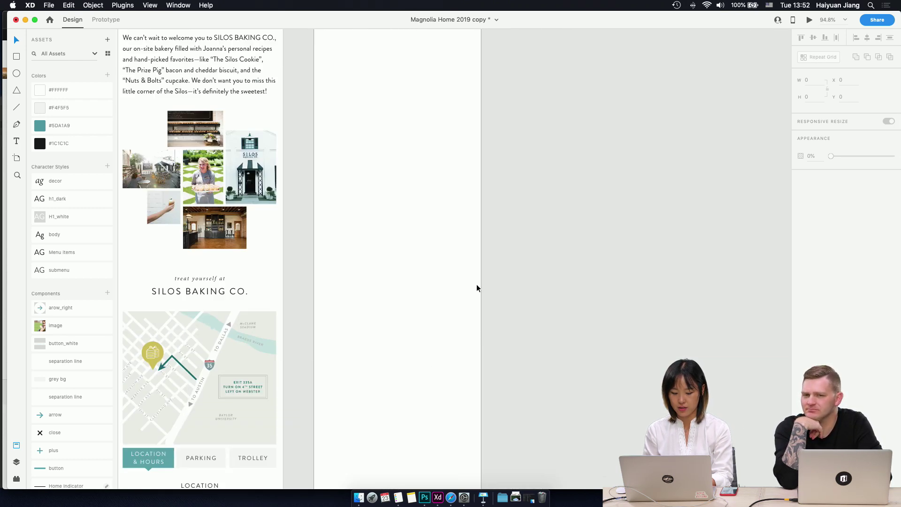
scroll(477, 287, up, 5)
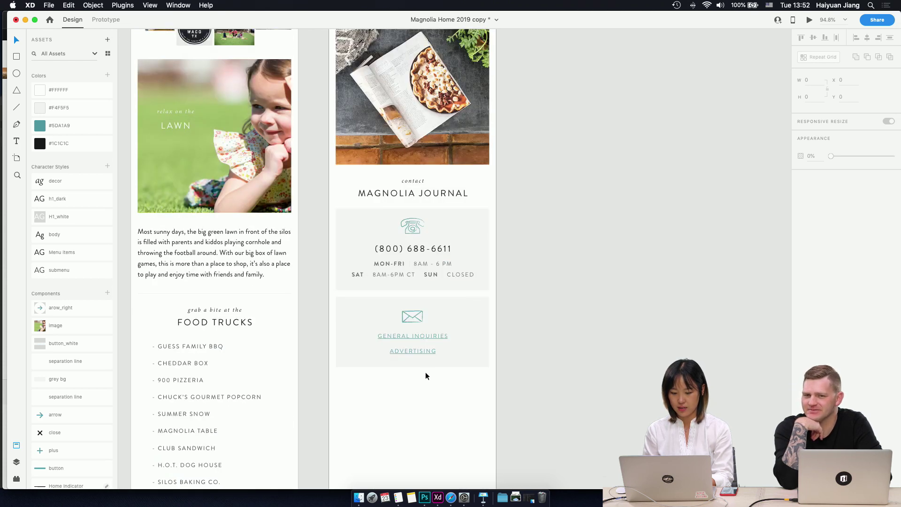
scroll(426, 376, up, 5)
scroll(426, 375, down, 6)
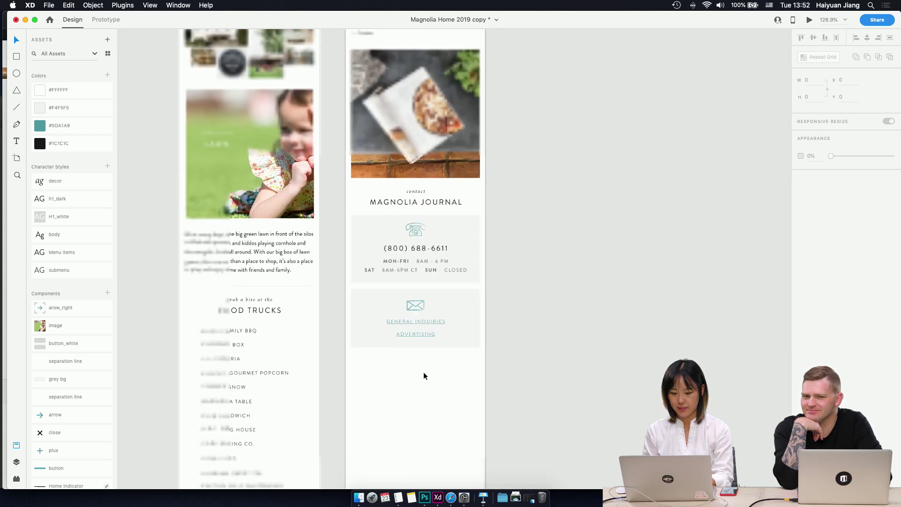
scroll(452, 372, down, 3)
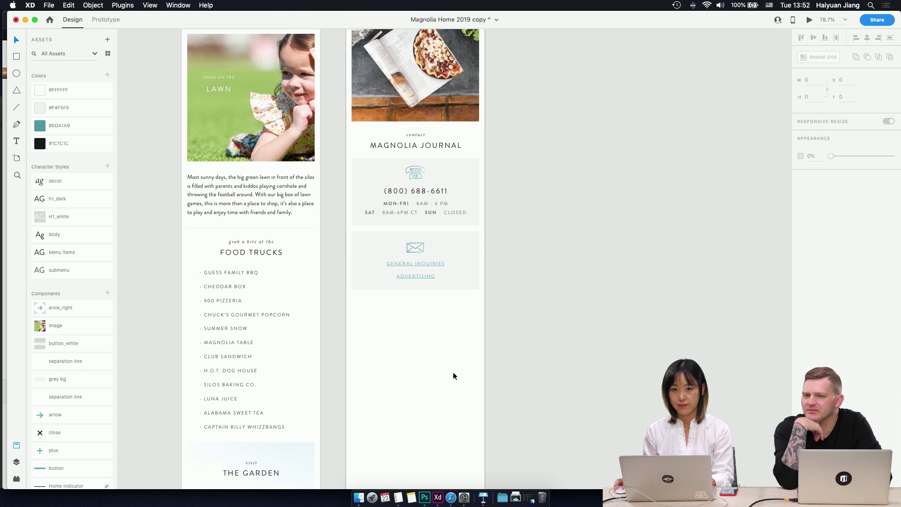
- Switch to Safari and examine the Magnolia Journal FAQ section on the live website
click(450, 497)
scroll(386, 205, down, 5)
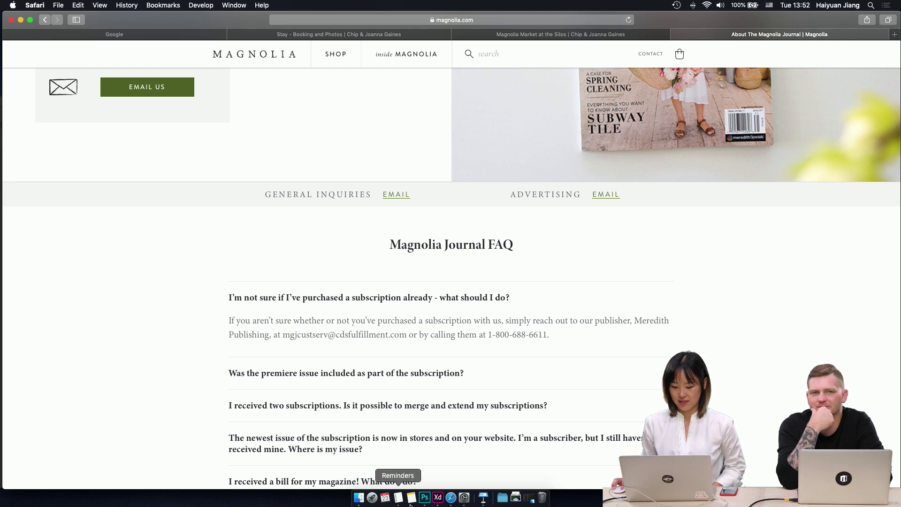
scroll(419, 380, down, 2)
scroll(420, 380, down, 2)
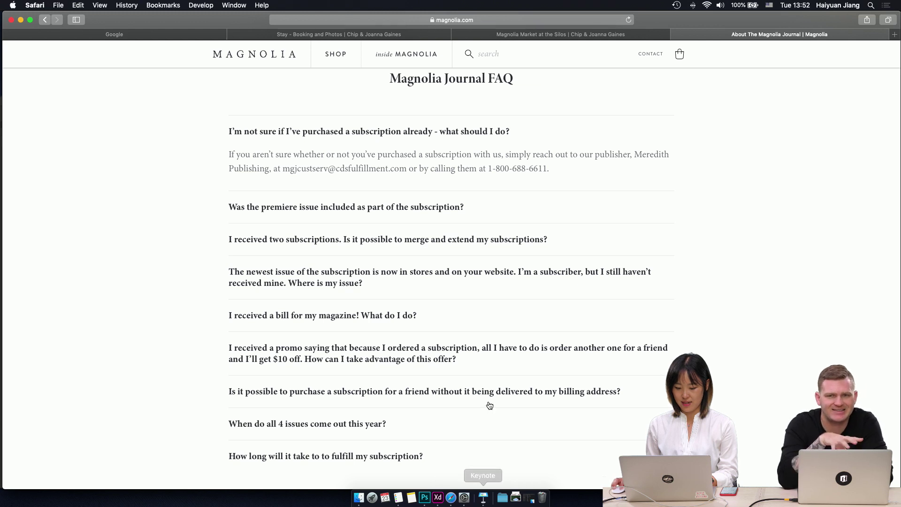
scroll(490, 406, up, 1)
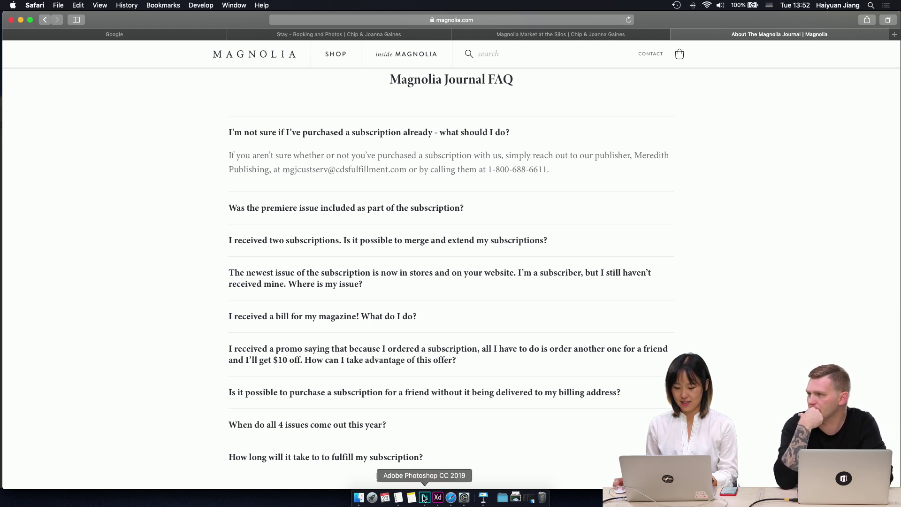
- Return to Adobe XD and save the document under its new name, "Magnolia Home 2019 copy"
click(438, 498)
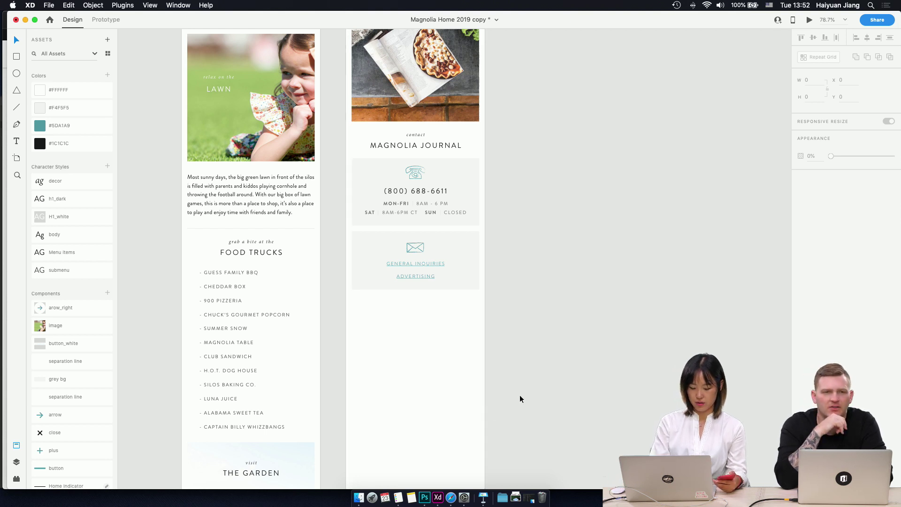
key(super+s)
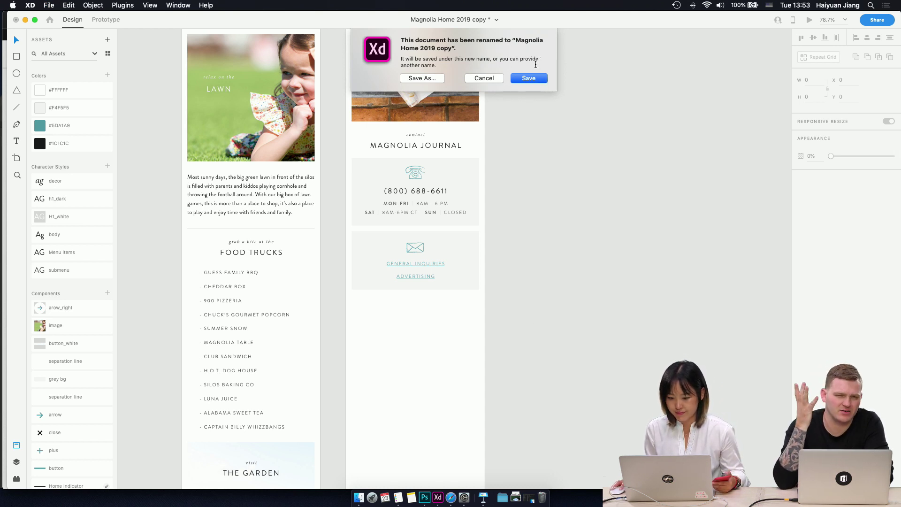
click(530, 78)
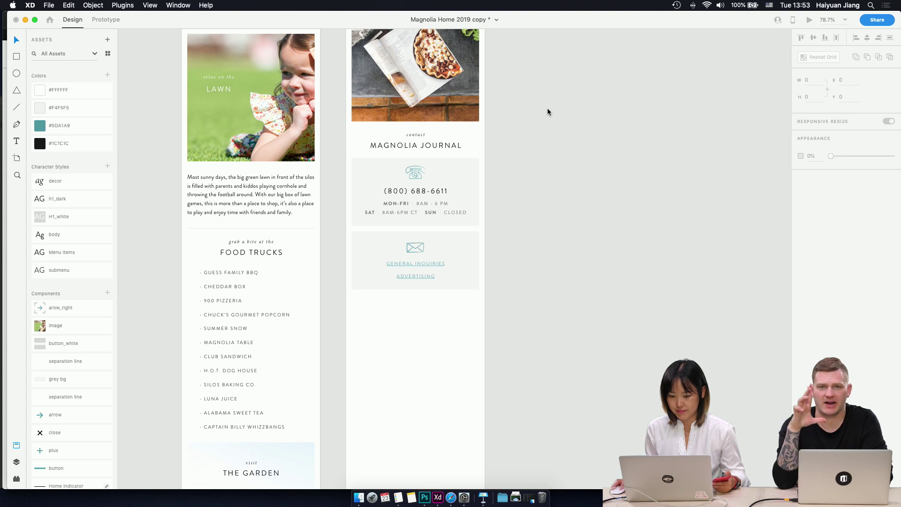
- Switch the Magnolia document from design to prototype mode to work on the artboards' interactions
scroll(534, 180, left, 2)
scroll(534, 180, up, 1)
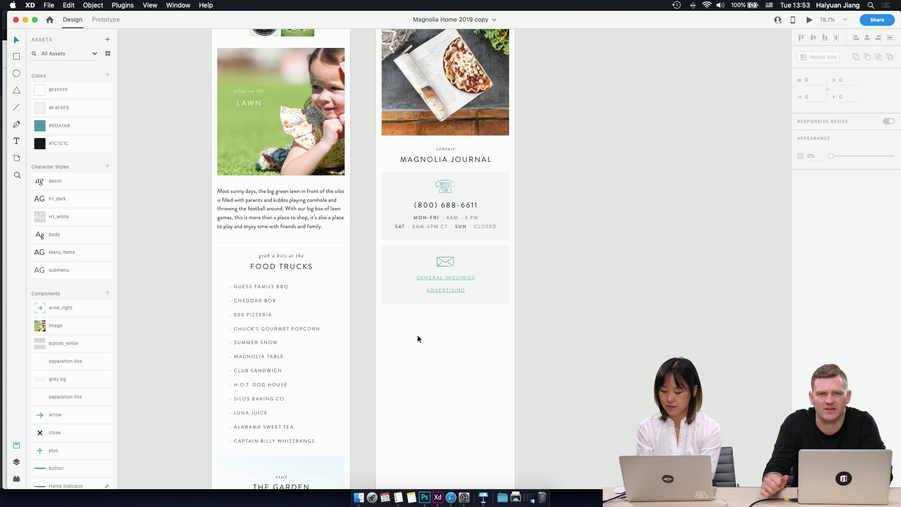
click(112, 22)
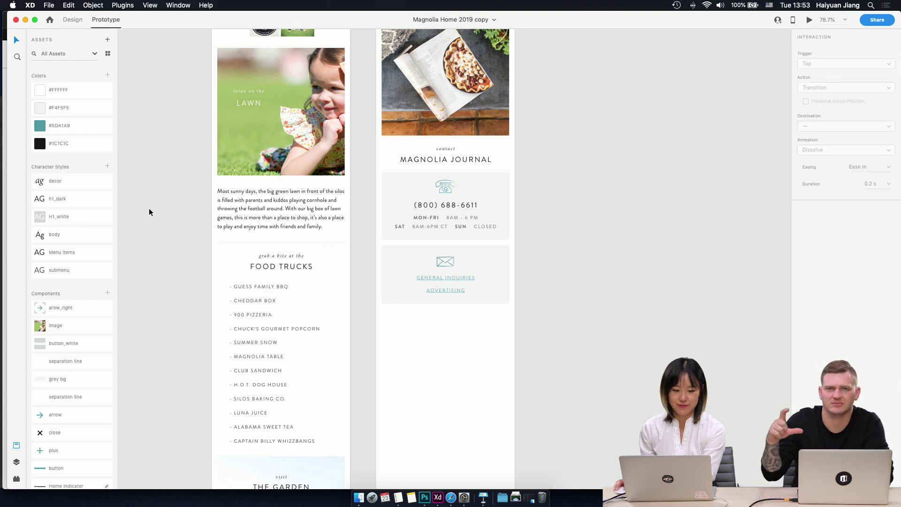
scroll(229, 177, up, 15)
scroll(237, 179, left, 5)
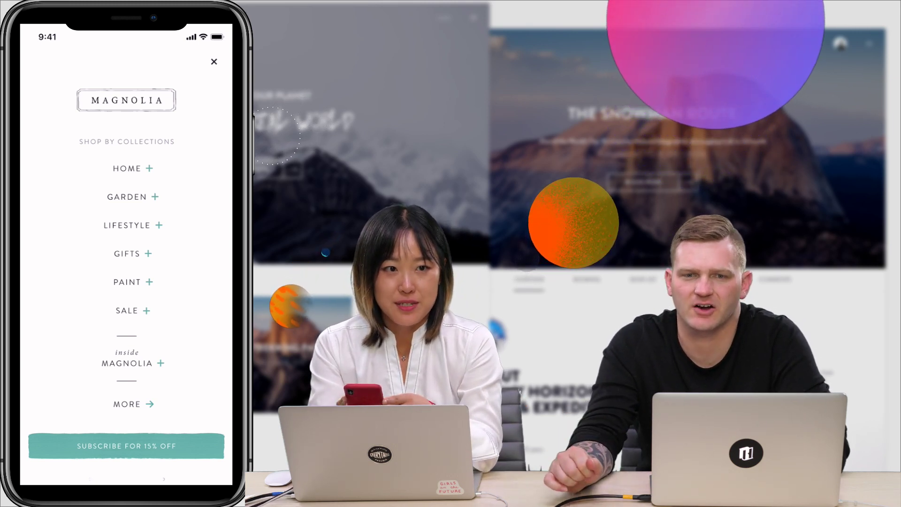
- Expand the "inside MAGNOLIA" submenu in the mobile prototype running on the phone
click(161, 363)
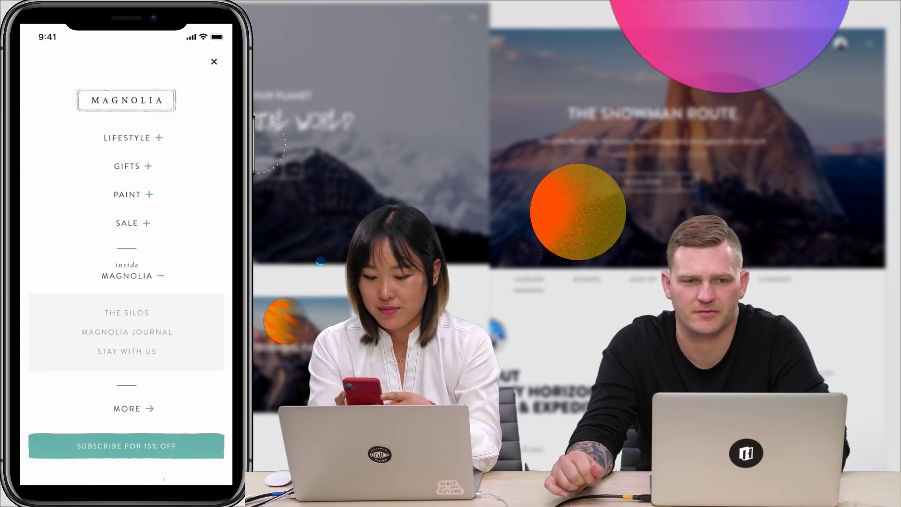